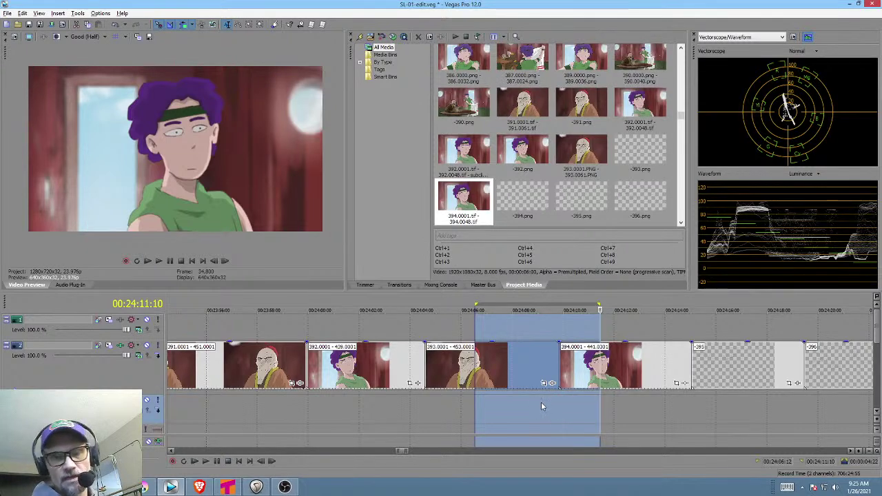
Look over the coloured shots 381 to 394 on the video track, marking time ranges across them and finally within shot 391.
{"action": "left_click", "coordinate": [541, 406]}
{"action": "scroll", "coordinate": [538, 401], "scroll_direction": "down", "scroll_amount": 4}
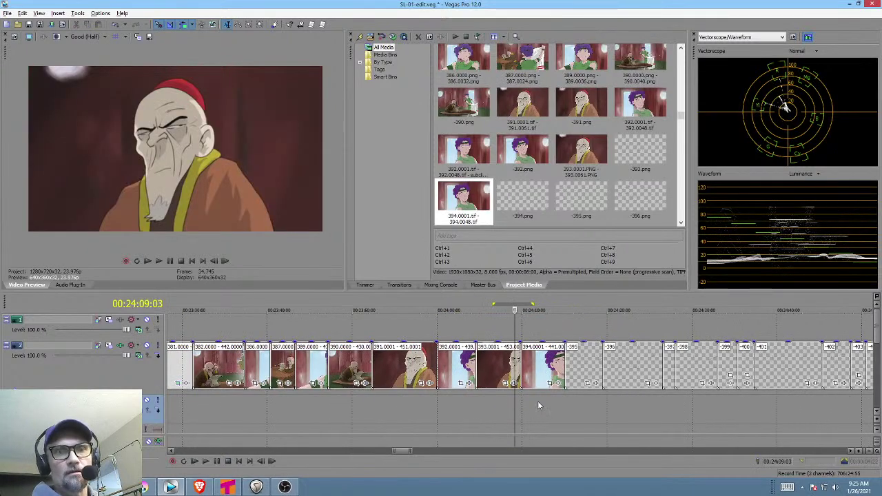
{"action": "mouse_move", "coordinate": [333, 404]}
{"action": "left_mouse_down"}
{"action": "mouse_move", "coordinate": [549, 403]}
{"action": "mouse_move", "coordinate": [351, 397]}
{"action": "mouse_move", "coordinate": [457, 397]}
{"action": "left_mouse_up"}
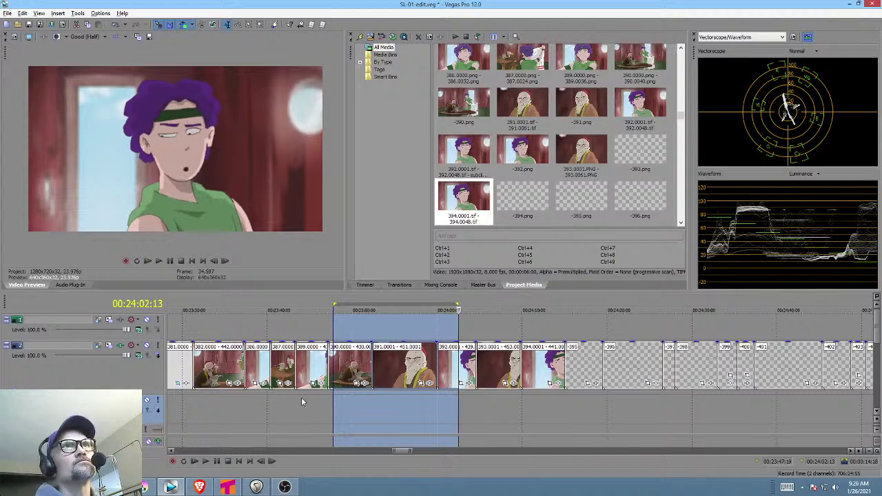
{"action": "middle_click", "coordinate": [393, 404]}
{"action": "middle_click", "coordinate": [360, 405]}
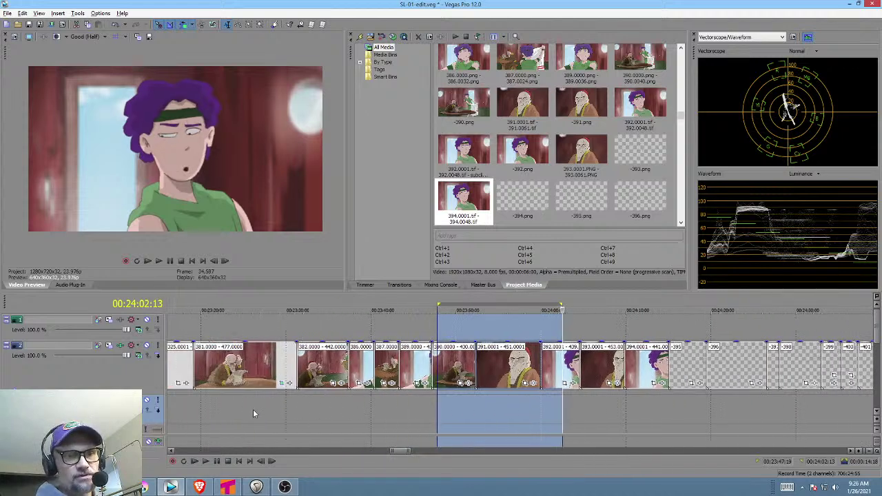
{"action": "left_click_drag", "start_coordinate": [256, 413], "coordinate": [556, 410]}
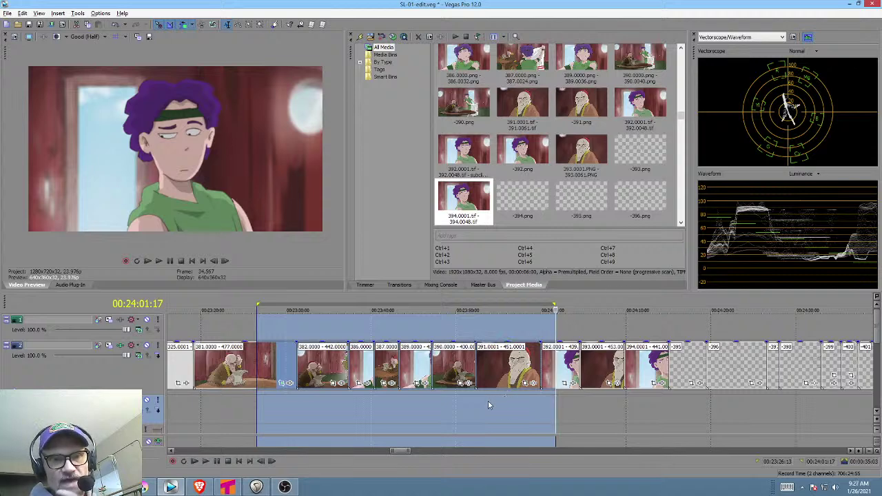
{"action": "left_click_drag", "start_coordinate": [489, 402], "coordinate": [535, 401]}
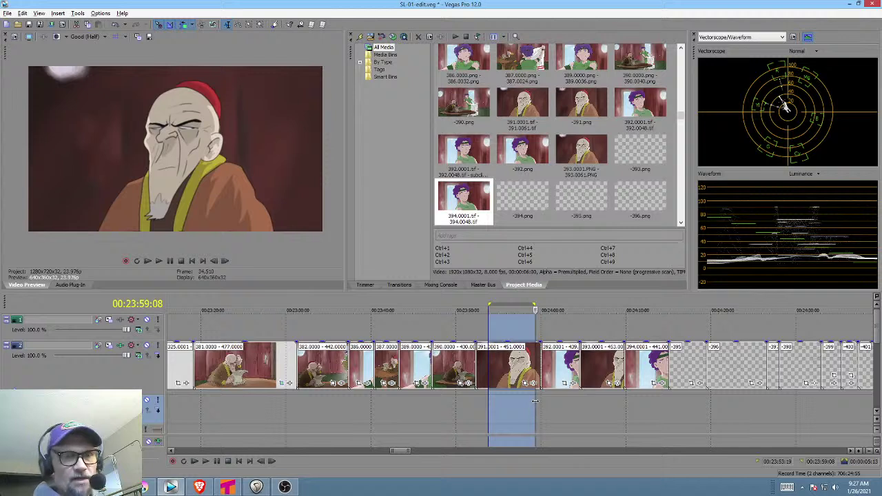
Play back the edited sequence from the start of shot 382 and watch the dialogue shots that follow.
{"action": "left_click", "coordinate": [506, 404]}
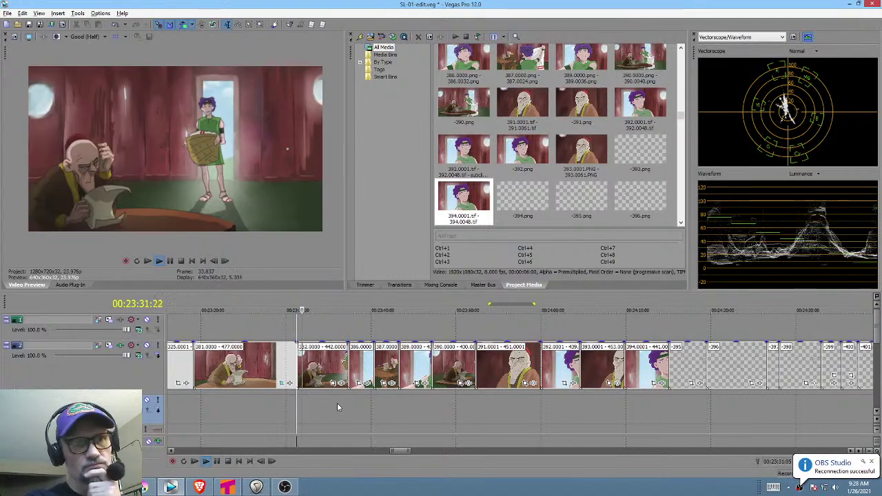
{"action": "left_click", "coordinate": [871, 462]}
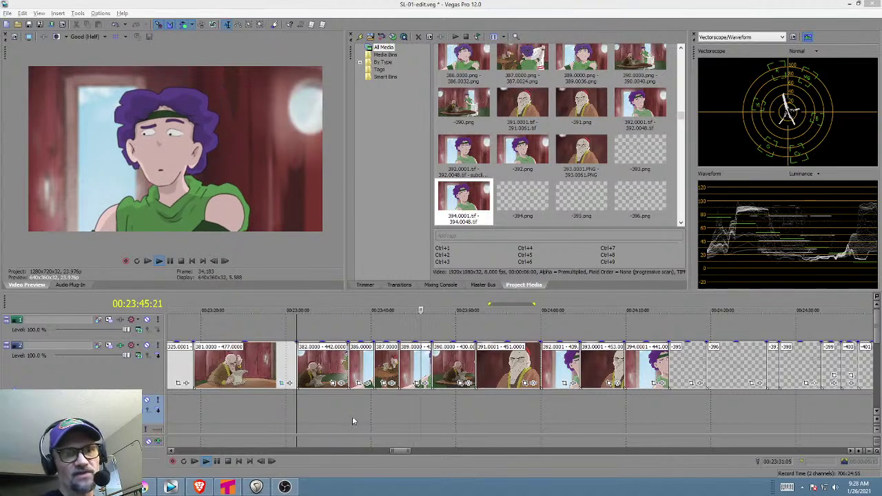
{"action": "left_click", "coordinate": [385, 409]}
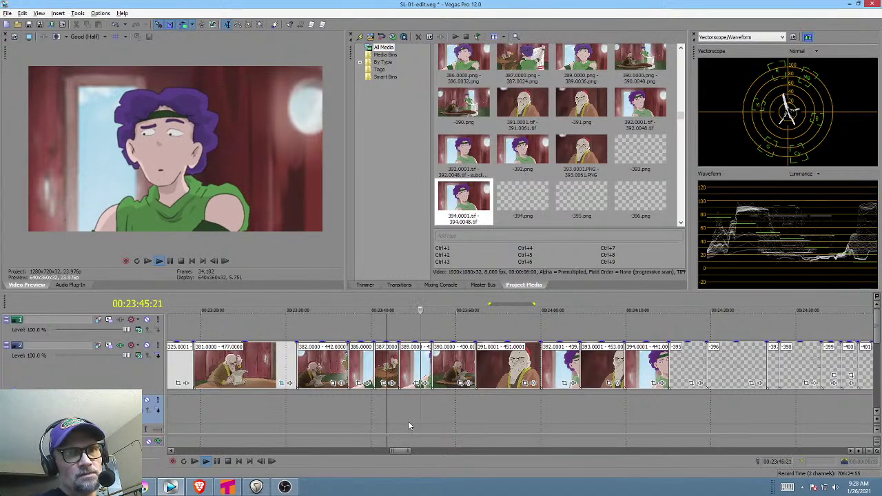
{"action": "left_click", "coordinate": [408, 407]}
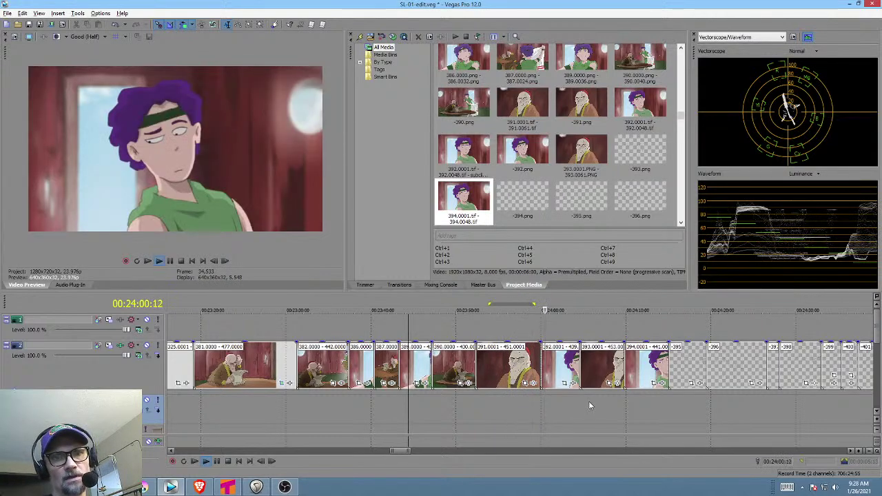
Play the timeline from the end of shot 391 into shot 393, and replay part of shot 392.
{"action": "left_click", "coordinate": [589, 402]}
{"action": "mouse_move", "coordinate": [585, 408]}
{"action": "left_mouse_down"}
{"action": "mouse_move", "coordinate": [629, 405]}
{"action": "mouse_move", "coordinate": [597, 407]}
{"action": "left_mouse_up"}
{"action": "left_click", "coordinate": [540, 412]}
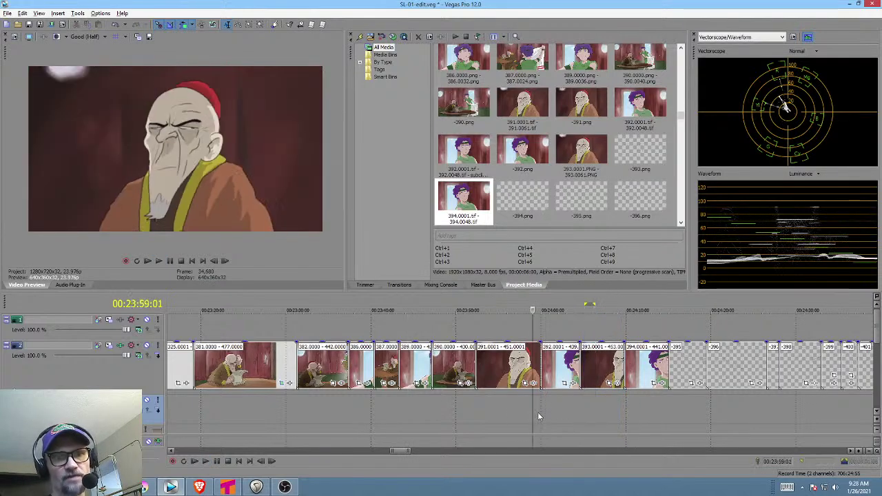
{"action": "key", "text": "space"}
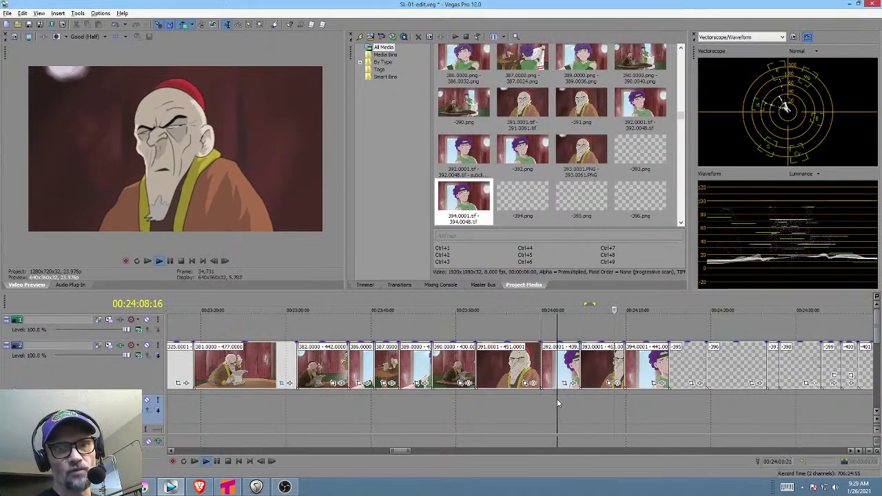
{"action": "left_click", "coordinate": [557, 399]}
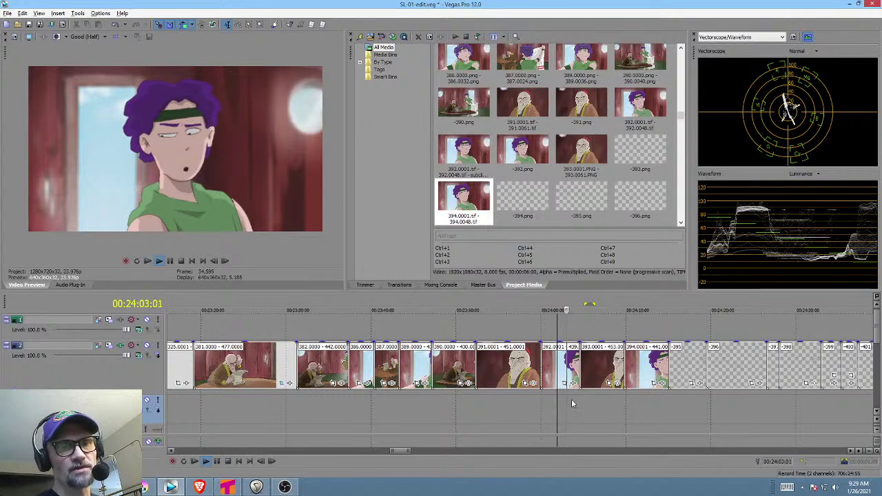
{"action": "key", "text": "space"}
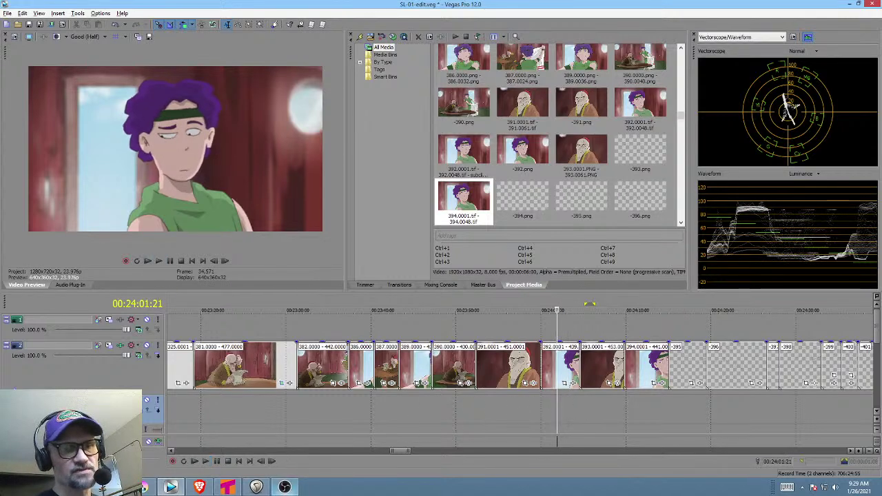
Switch to Tahoma2D and close the rendered frames preview of scene 394.
{"action": "left_click", "coordinate": [228, 486]}
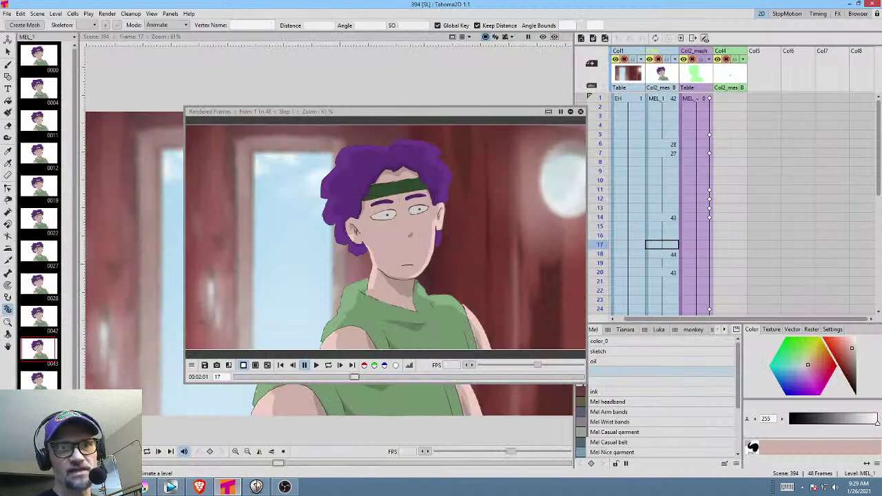
{"action": "left_click", "coordinate": [580, 112]}
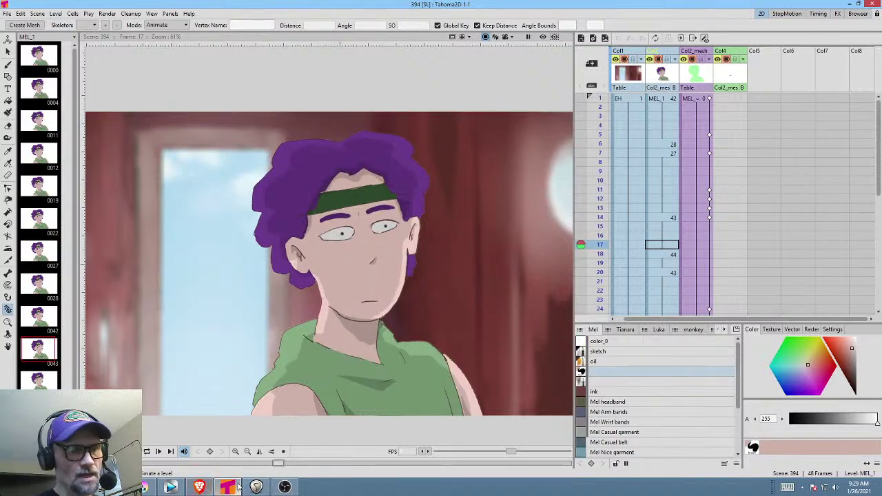
{"action": "left_click", "coordinate": [145, 487]}
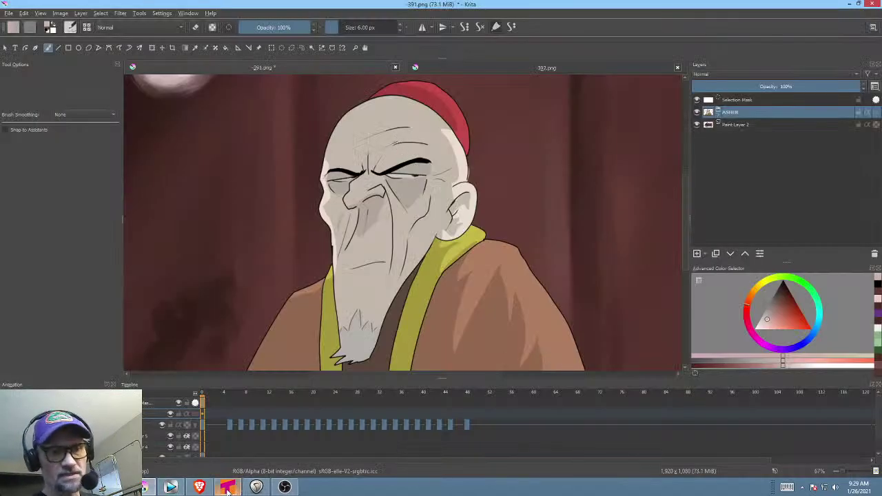
{"action": "mouse_move", "coordinate": [229, 491]}
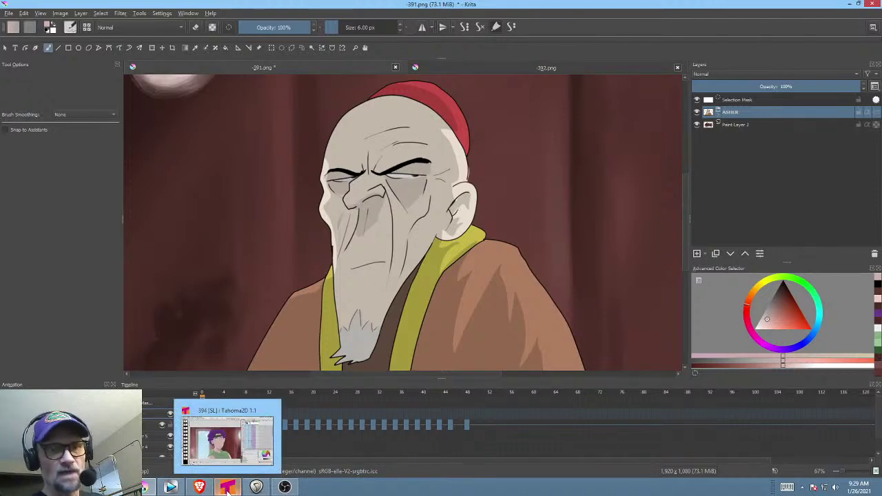
{"action": "left_click", "coordinate": [226, 489]}
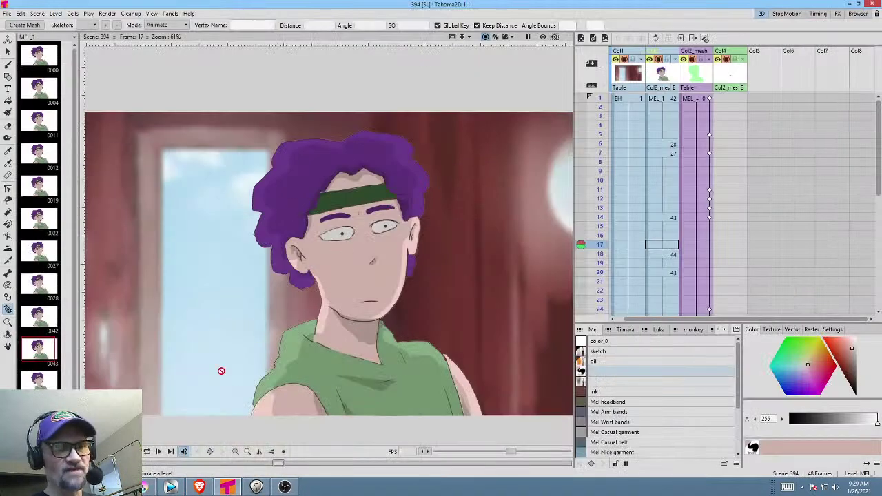
{"action": "mouse_move", "coordinate": [166, 489]}
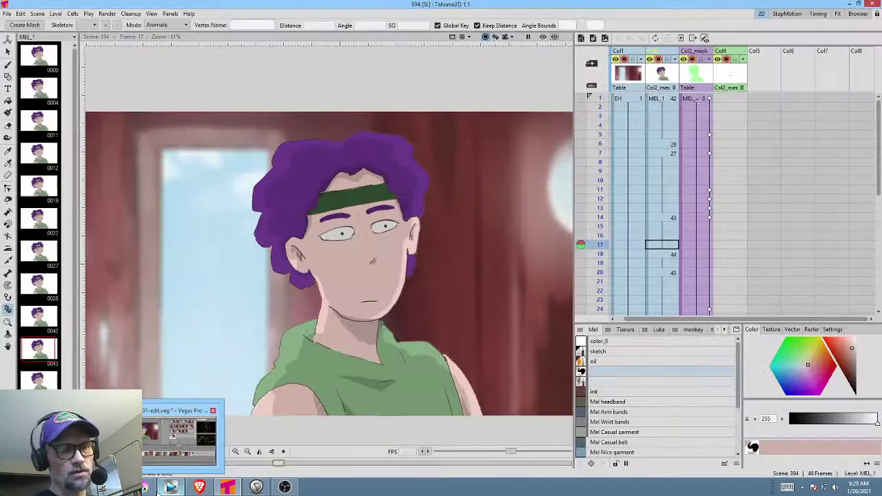
Switch to Krita and scrub through the frames of -391.png to examine the old man's mouth shapes.
{"action": "left_click", "coordinate": [144, 488]}
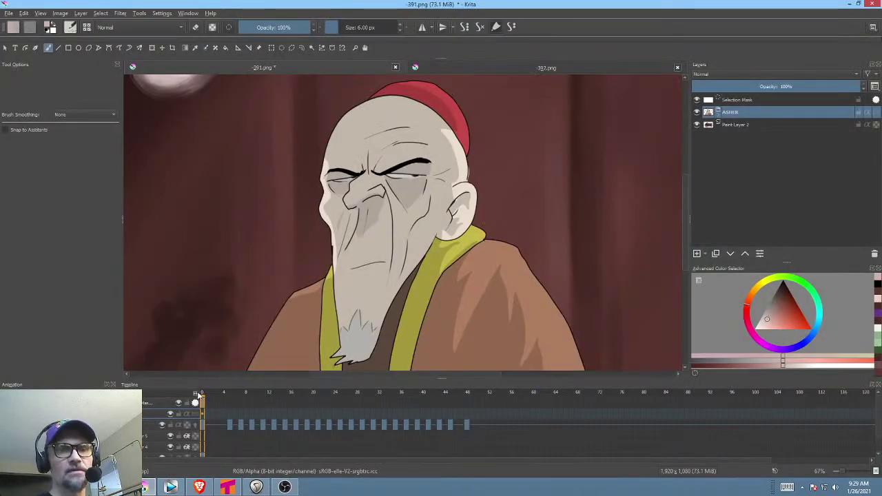
{"action": "left_click_drag", "start_coordinate": [197, 394], "coordinate": [268, 388]}
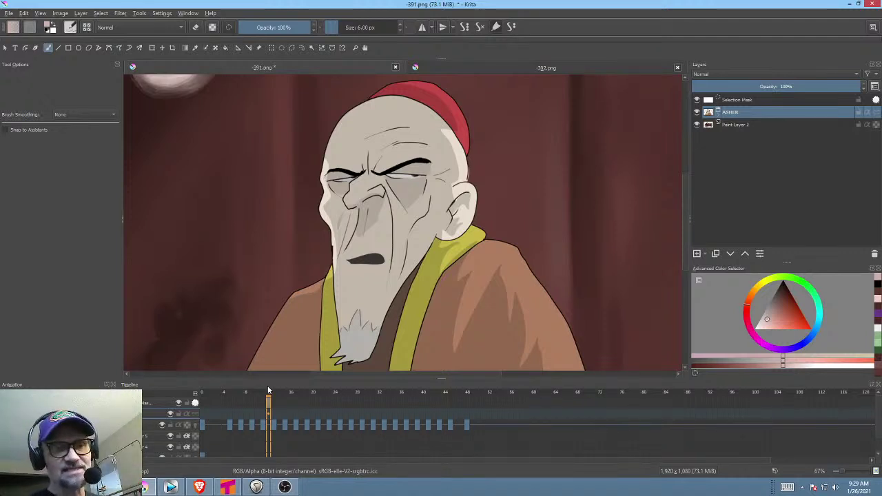
{"action": "left_click", "coordinate": [282, 395]}
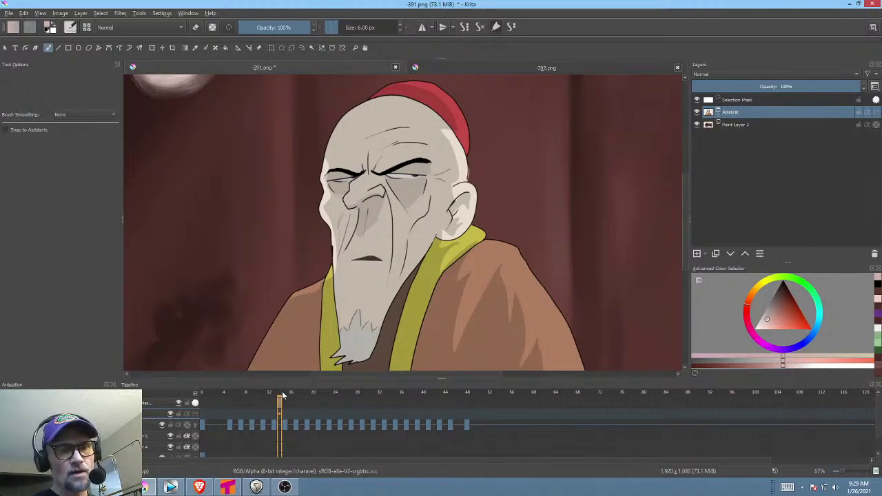
{"action": "mouse_move", "coordinate": [282, 395]}
{"action": "left_mouse_down"}
{"action": "mouse_move", "coordinate": [441, 399]}
{"action": "mouse_move", "coordinate": [274, 400]}
{"action": "left_mouse_up"}
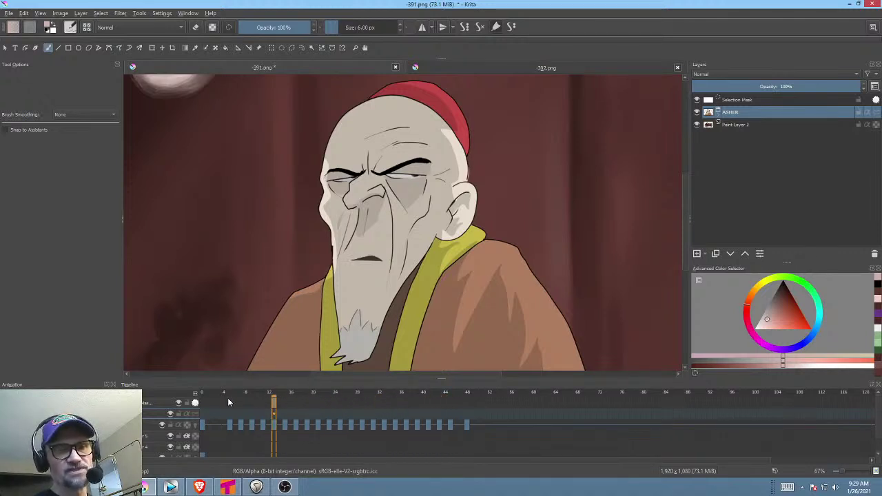
{"action": "left_click_drag", "start_coordinate": [203, 403], "coordinate": [398, 414]}
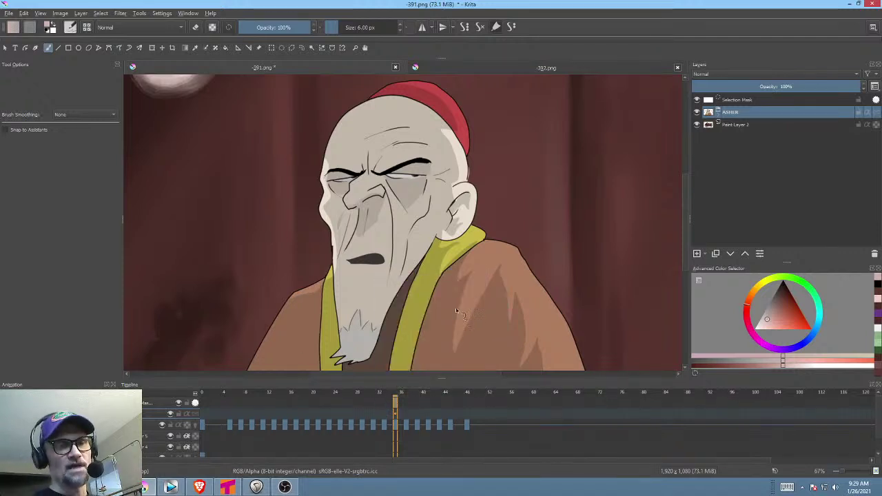
{"action": "left_click", "coordinate": [224, 396]}
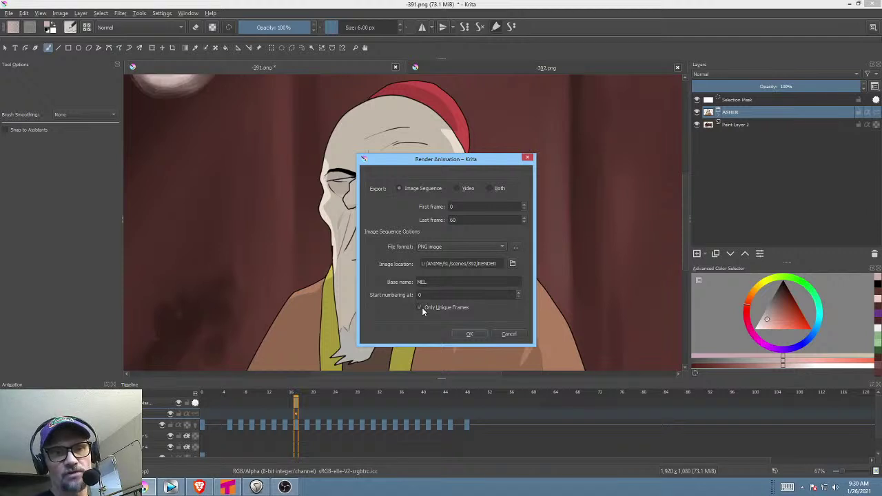
Turn off Only Unique Frames in the Render Animation settings, cancel the render and return the timeline to frame 0.
{"action": "left_click", "coordinate": [421, 308]}
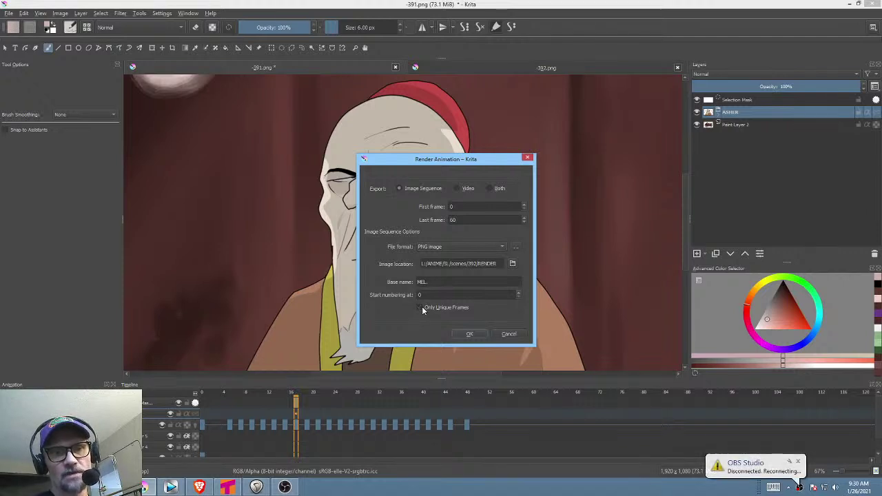
{"action": "left_click", "coordinate": [508, 334]}
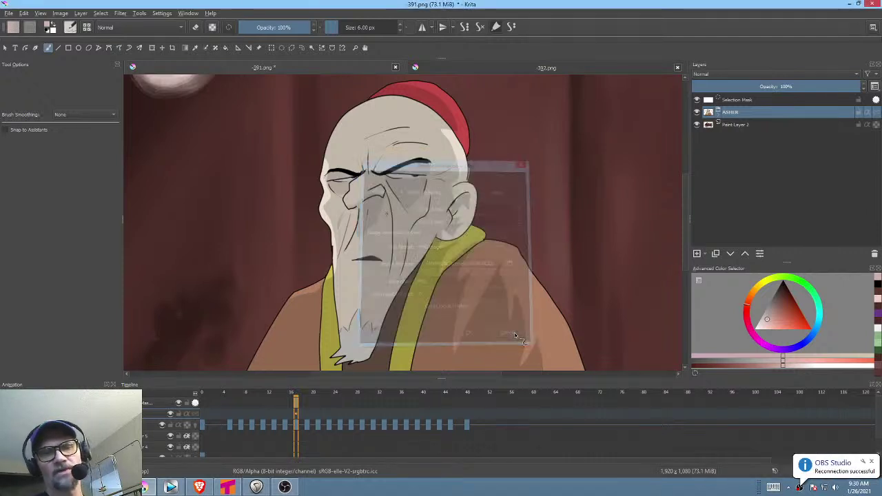
{"action": "left_click", "coordinate": [873, 462]}
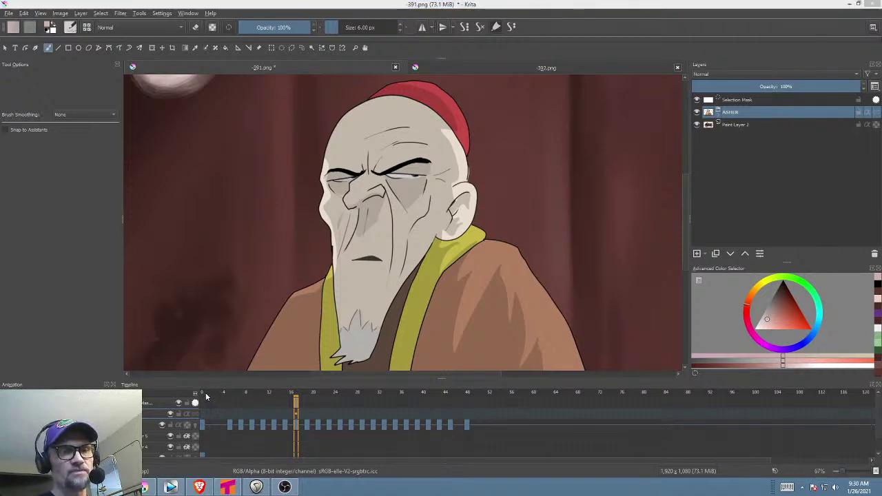
{"action": "left_click_drag", "start_coordinate": [205, 396], "coordinate": [174, 407]}
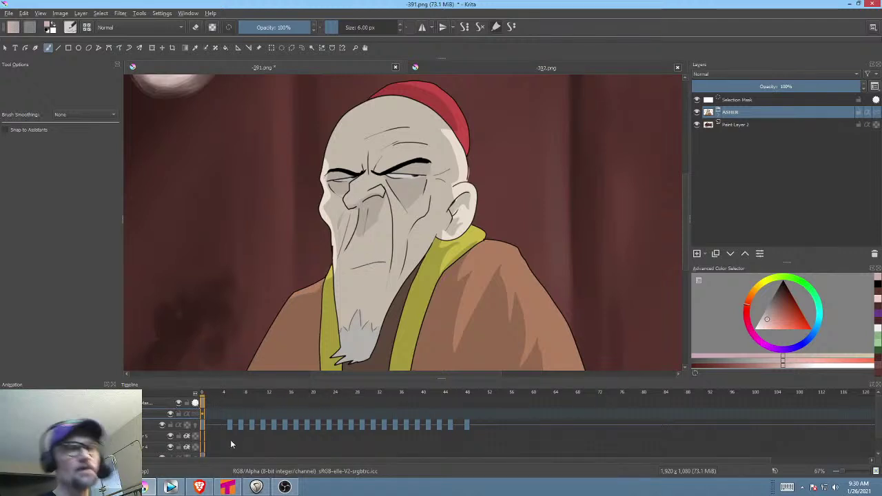
Switch to Tahoma2D and play scene 394 from frame 1 to check the character's head animation.
{"action": "left_click", "coordinate": [233, 490]}
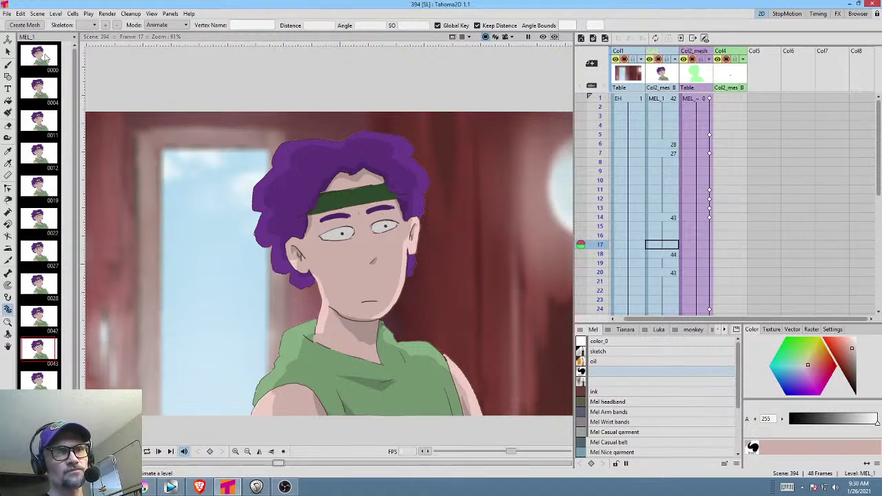
{"action": "left_click", "coordinate": [666, 100]}
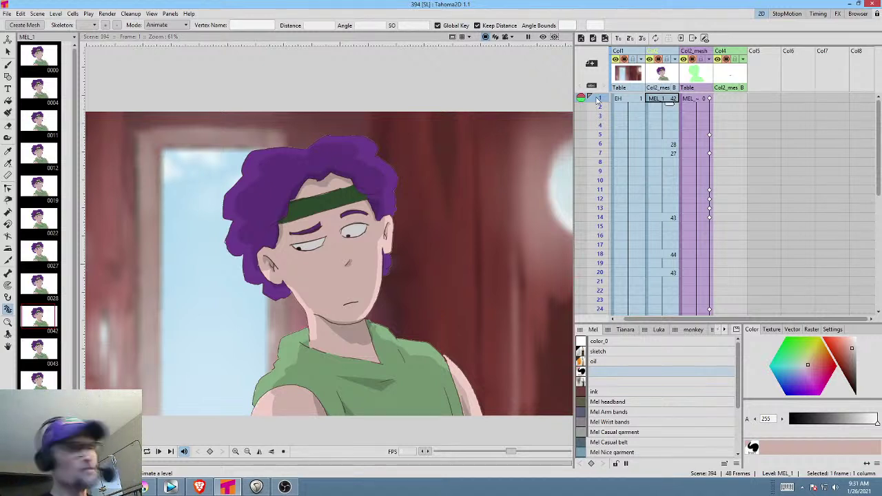
{"action": "key", "text": "l"}
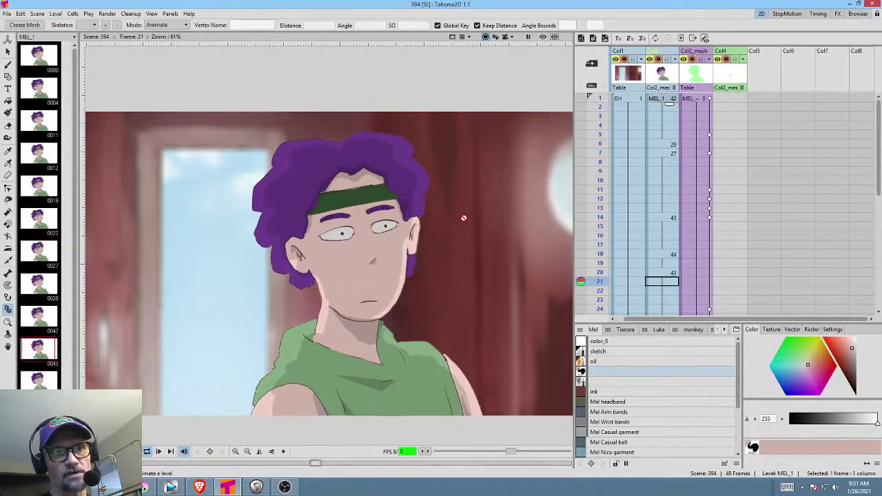
{"action": "key", "text": "p"}
Switch back to Vegas Pro, select shot 392 on the video track and mark the full length of shot 394.
{"action": "left_click", "coordinate": [171, 487]}
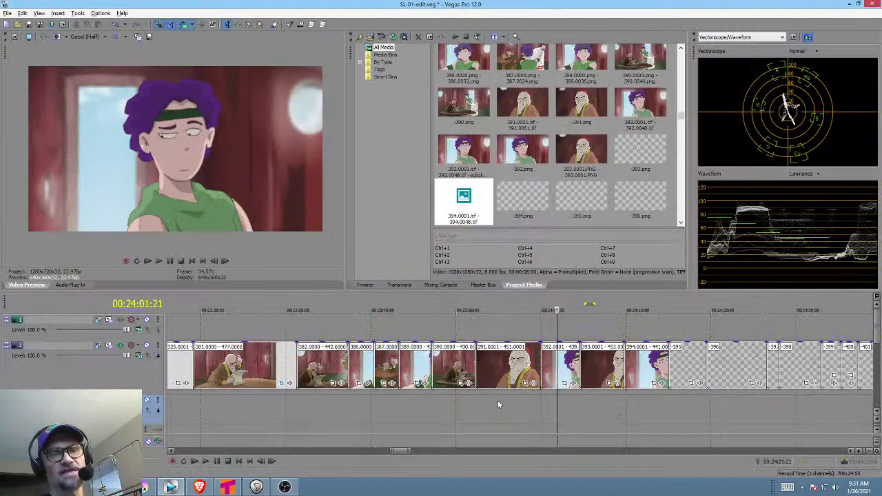
{"action": "double_click", "coordinate": [560, 372]}
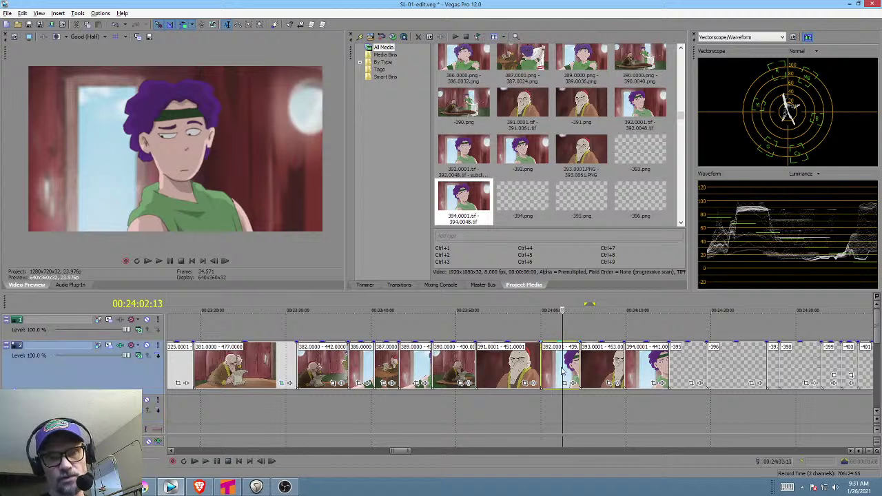
{"action": "double_click", "coordinate": [649, 368]}
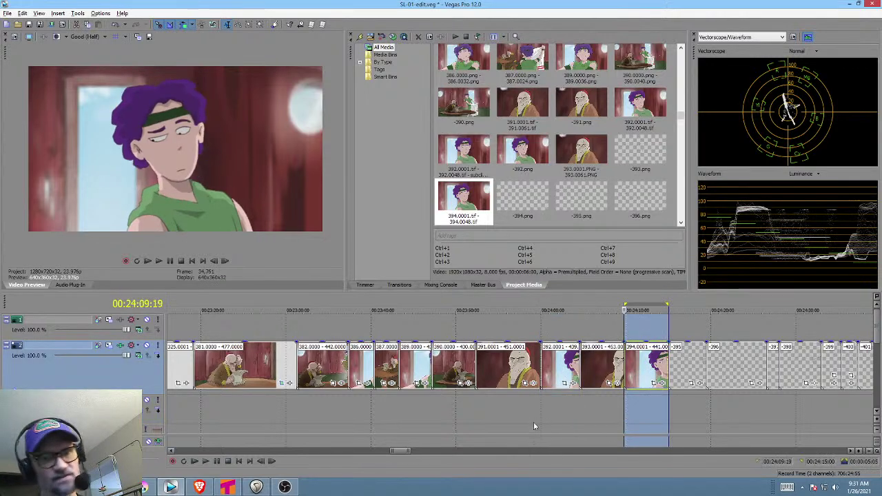
Play shot 391 from its start on the video track to review the old man's dialogue.
{"action": "left_click", "coordinate": [475, 406]}
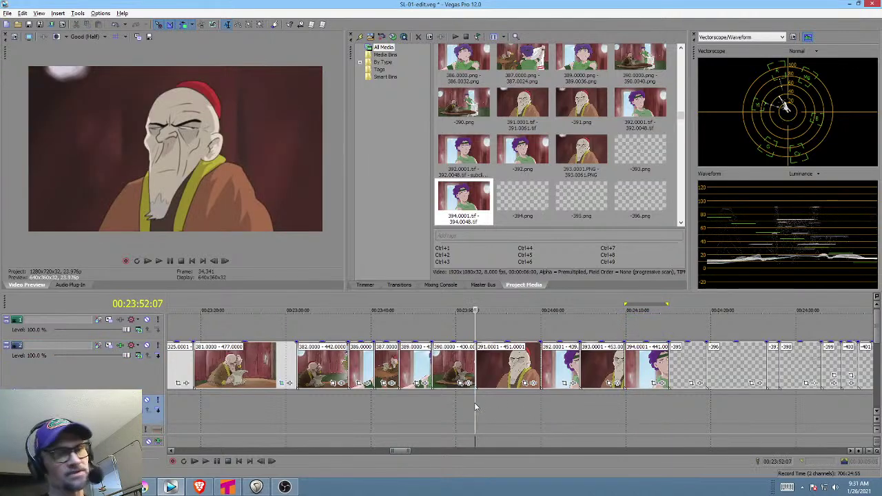
{"action": "key", "text": "space"}
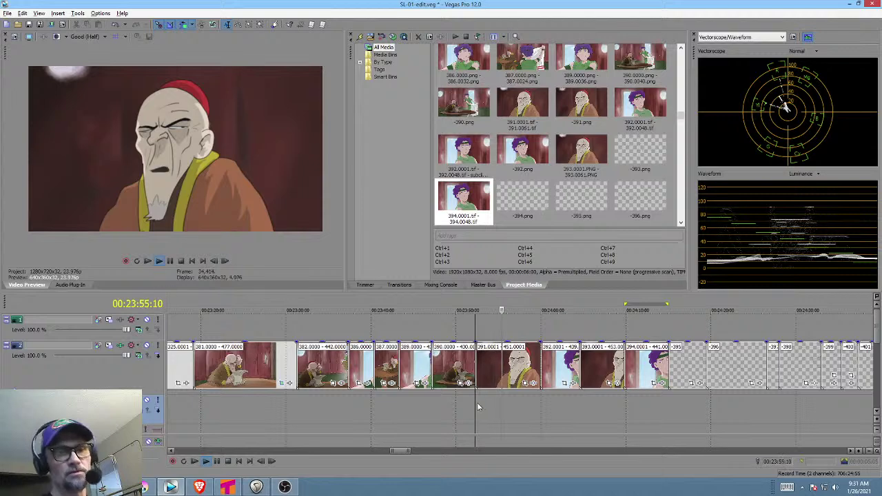
{"action": "key", "text": "space"}
Switch between the script SALT AND LIGHT.odt in OpenOffice Writer and the Vegas Pro edit to check the dialogue around shots 390 and 391.
{"action": "key", "text": "alt+Tab"}
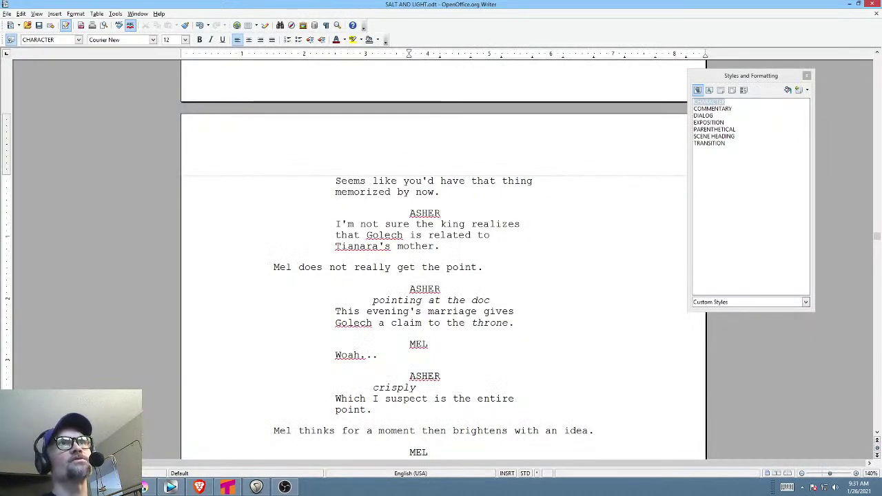
{"action": "key", "text": "alt+Tab"}
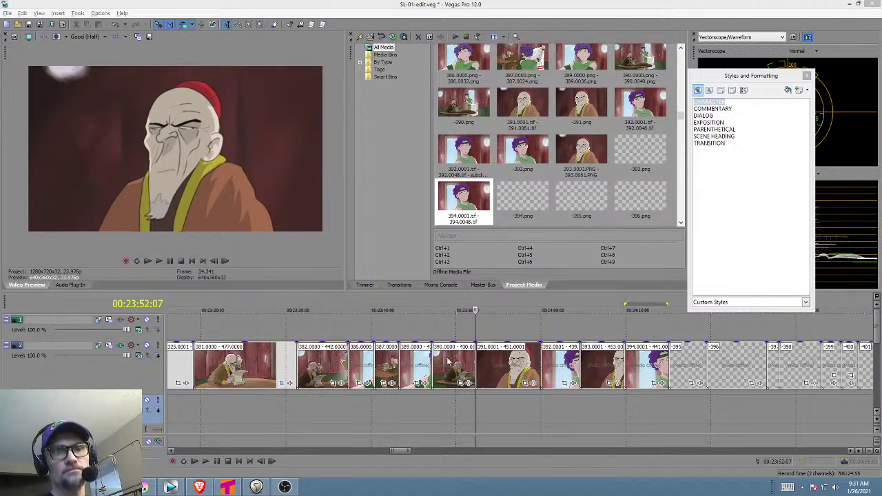
{"action": "left_click", "coordinate": [464, 399]}
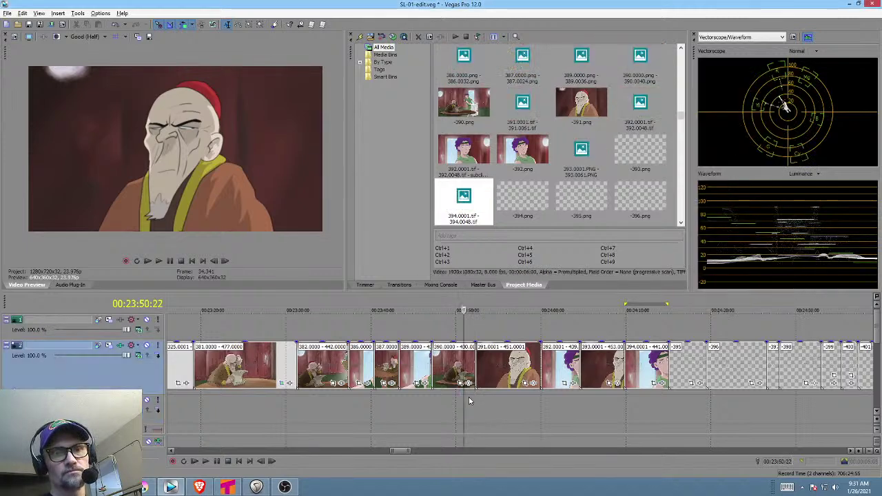
{"action": "key", "text": "alt+Tab"}
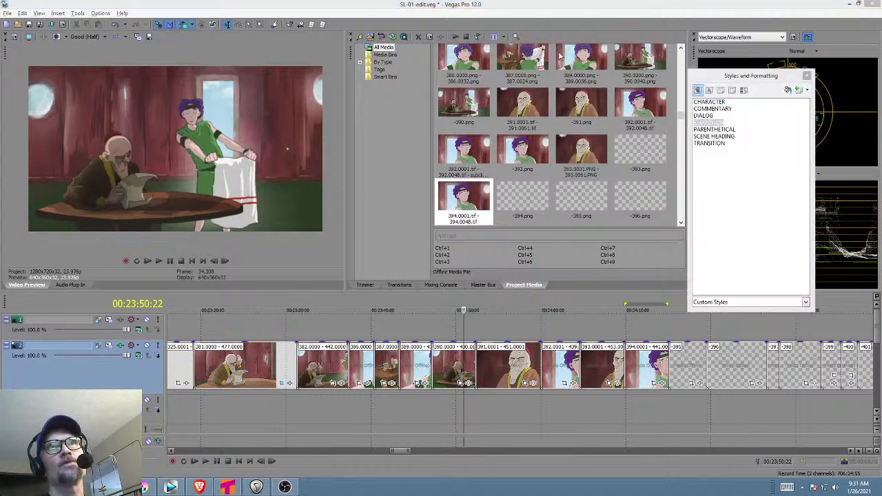
Play the edit from shot 390 into the -395 placeholder, finishing with the playhead in the middle of shot 394.
{"action": "left_click", "coordinate": [443, 416]}
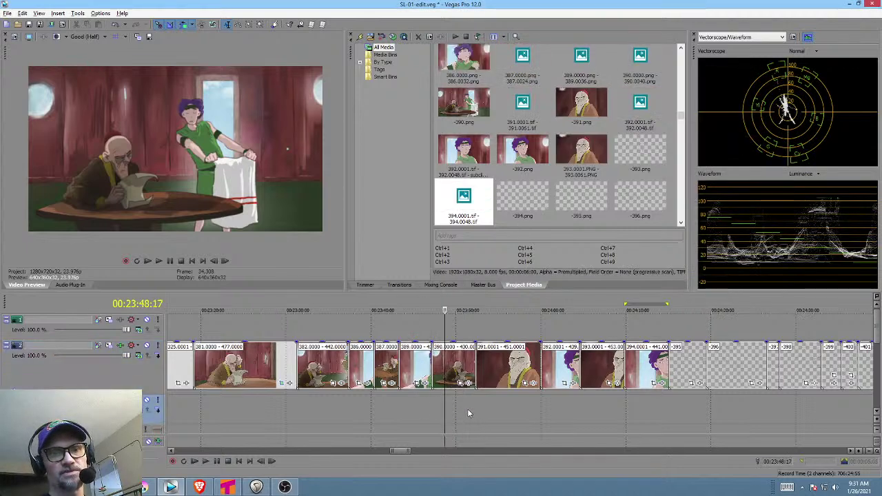
{"action": "key", "text": "space"}
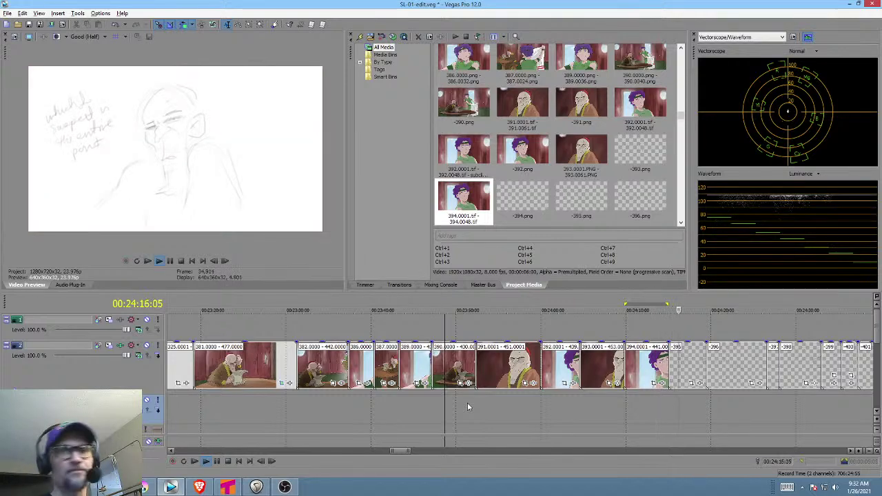
{"action": "left_click", "coordinate": [650, 402]}
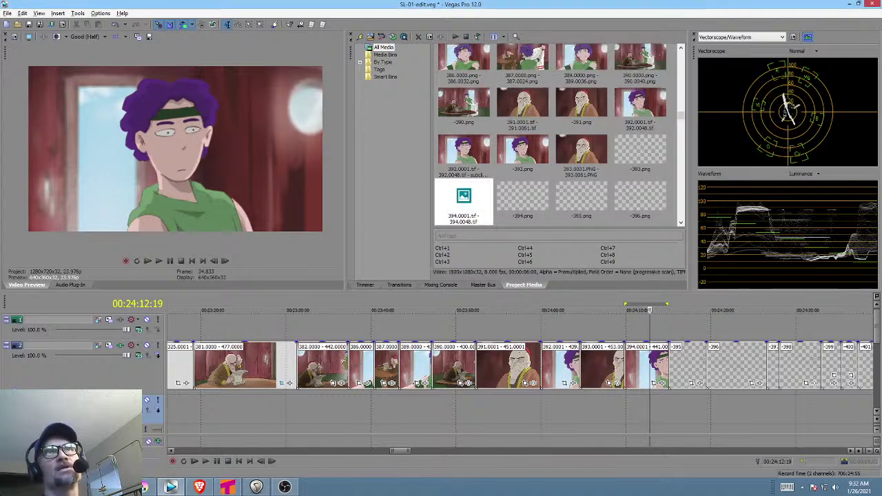
Switch to Tahoma2D and scrub scene 394 from frame 1 to frame 26 to examine the character's head movement.
{"action": "key", "text": "alt+Tab"}
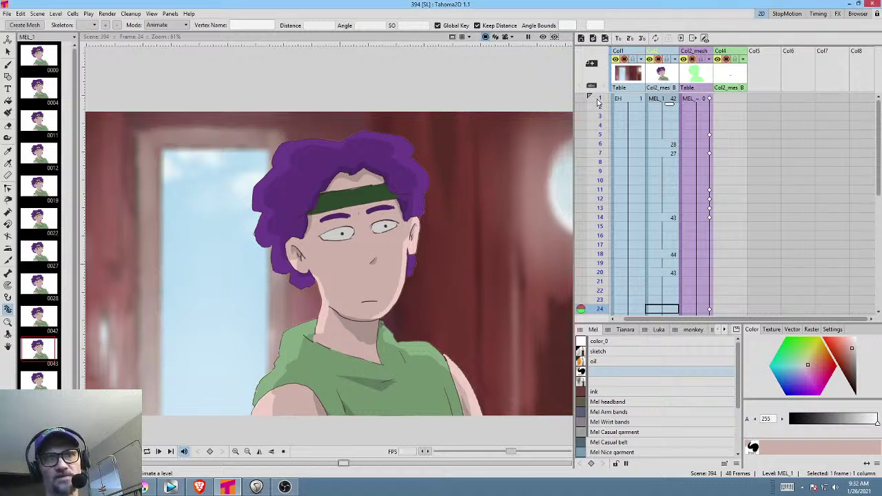
{"action": "left_click_drag", "start_coordinate": [599, 99], "coordinate": [598, 192]}
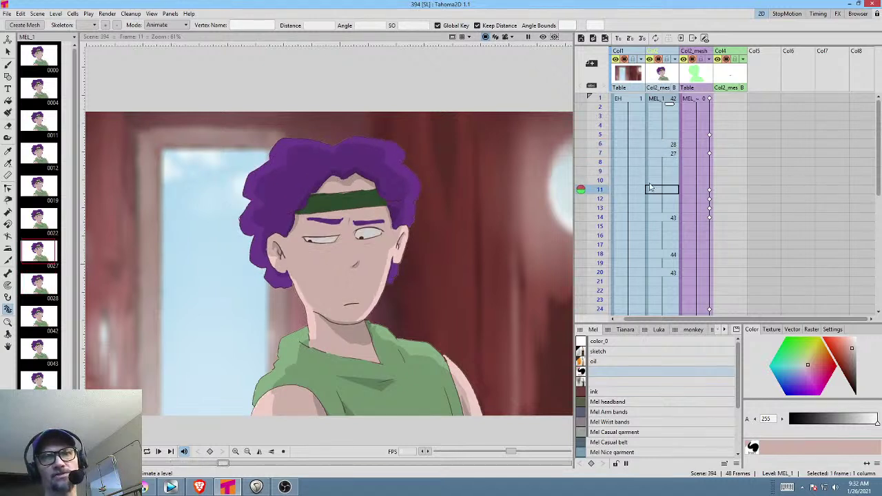
{"action": "scroll", "coordinate": [647, 185], "scroll_direction": "down", "scroll_amount": 3}
{"action": "left_click_drag", "start_coordinate": [601, 121], "coordinate": [598, 169]}
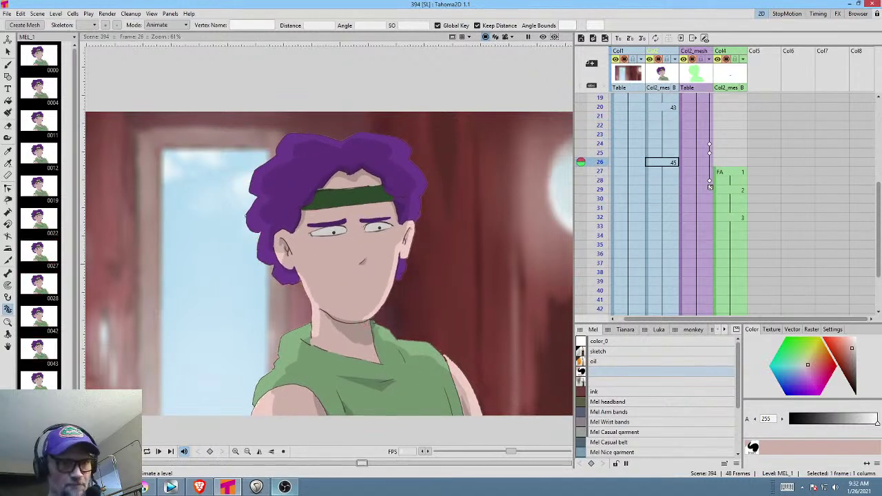
Switch to REAPER, insert the orchestral track template with the EDIROL Orchestral and instrument tracks, and shrink the track heights to show them all.
{"action": "left_click", "coordinate": [263, 490]}
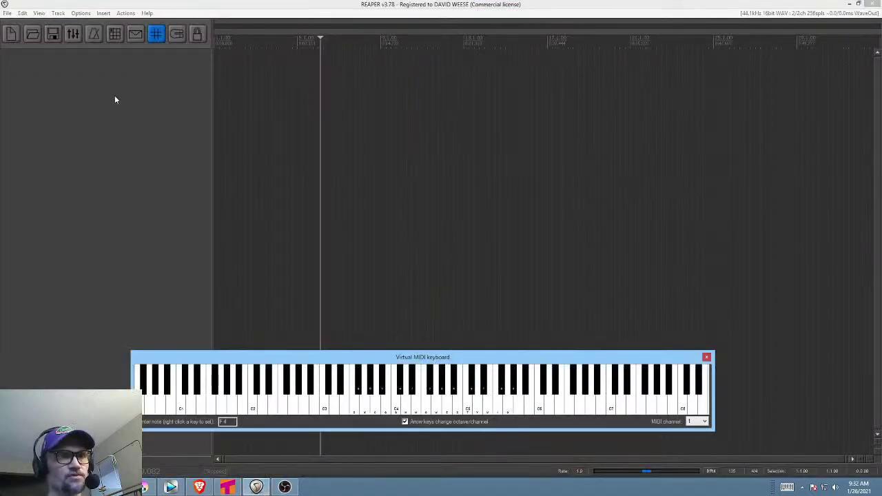
{"action": "right_click", "coordinate": [92, 73]}
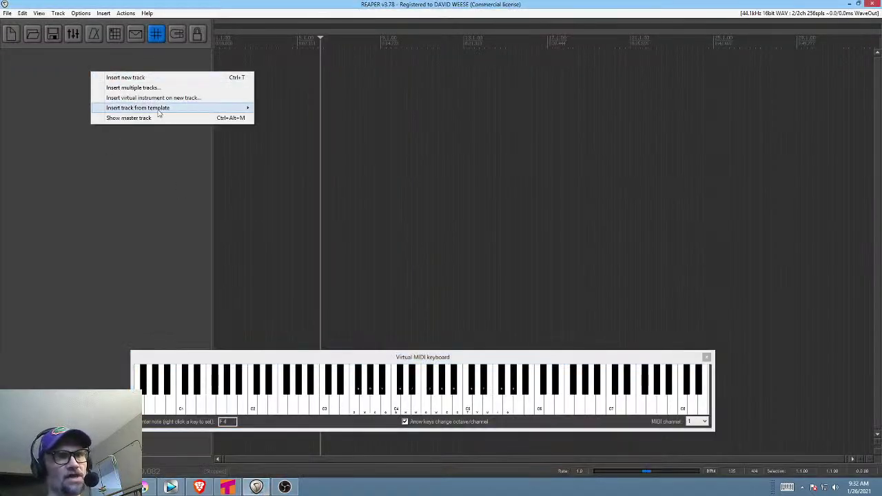
{"action": "mouse_move", "coordinate": [158, 113]}
{"action": "left_click", "coordinate": [325, 192]}
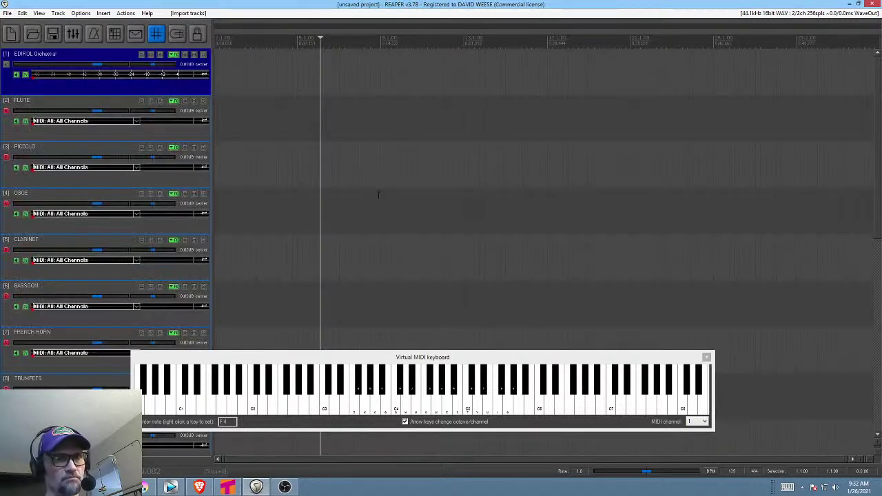
{"action": "scroll", "coordinate": [118, 147], "scroll_direction": "down", "scroll_amount": 5}
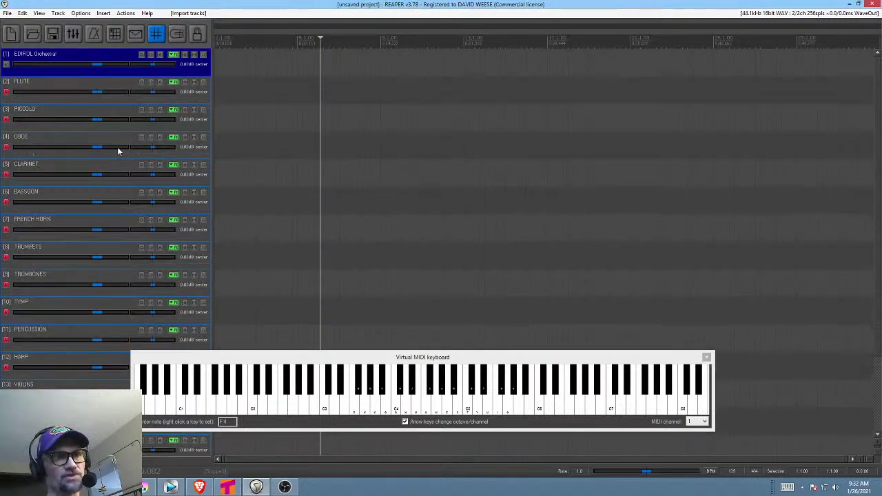
{"action": "scroll", "coordinate": [120, 151], "scroll_direction": "up", "scroll_amount": 2}
{"action": "scroll", "coordinate": [120, 152], "scroll_direction": "down", "scroll_amount": 2}
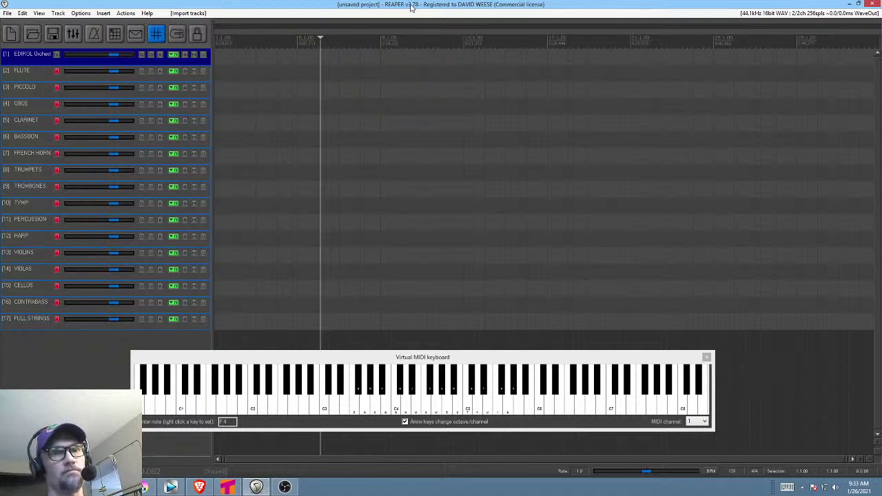
Switch back to Tahoma2D and scrub the later frames of scene 394, ending on frame 25.
{"action": "left_click", "coordinate": [229, 490]}
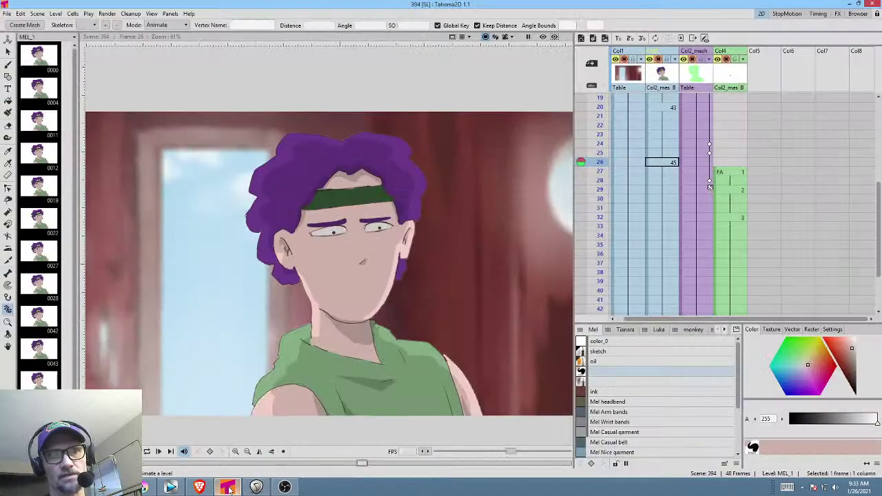
{"action": "left_click_drag", "start_coordinate": [599, 108], "coordinate": [599, 245]}
{"action": "left_click_drag", "start_coordinate": [599, 212], "coordinate": [603, 157]}
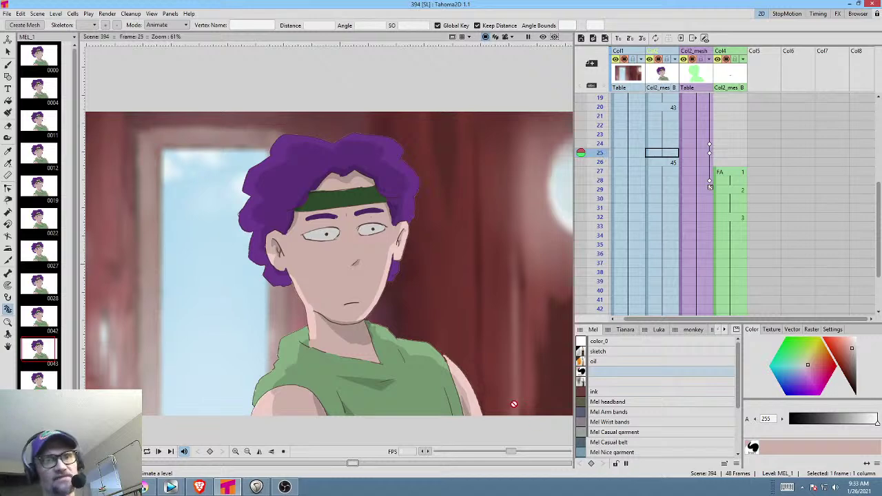
Switch to Vegas Pro and compare the closing part of shot 393 with the storyboard drawing of the -395 placeholder.
{"action": "left_click", "coordinate": [172, 488]}
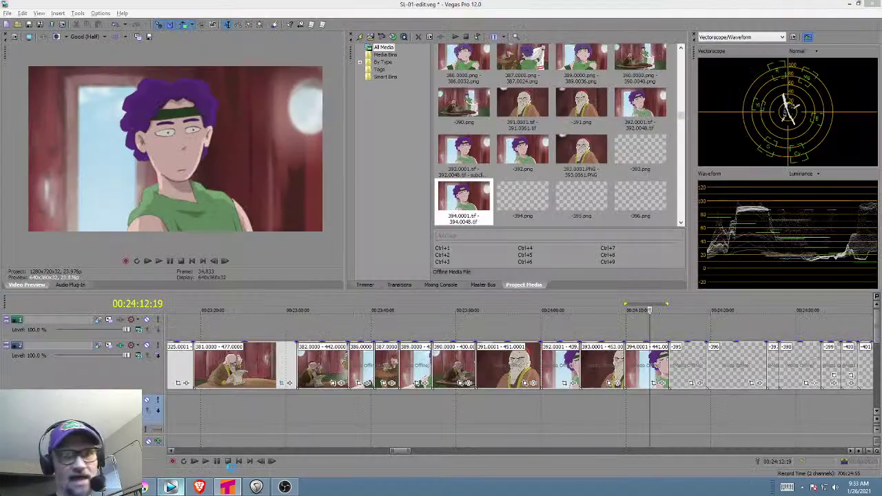
{"action": "left_click", "coordinate": [609, 401]}
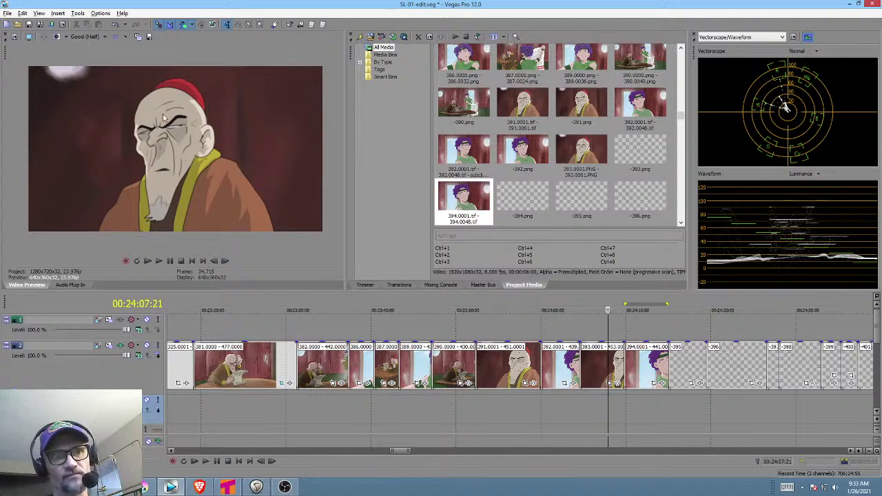
{"action": "left_click", "coordinate": [689, 408]}
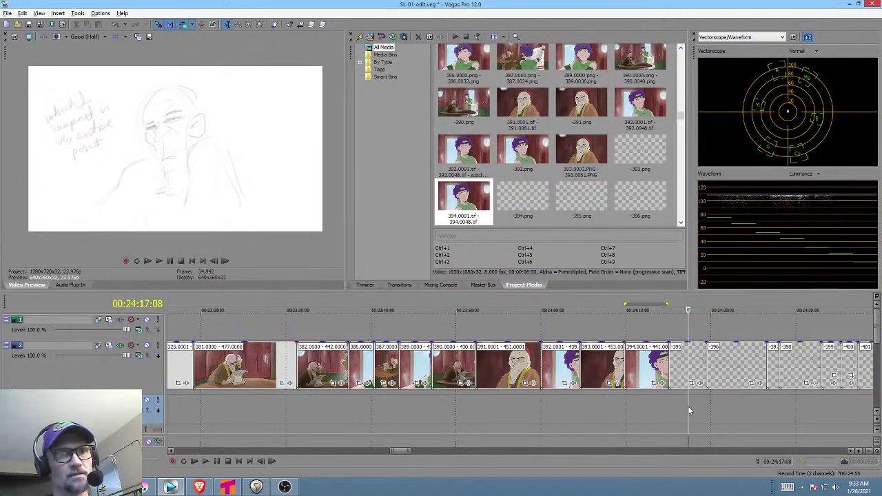
{"action": "mouse_move", "coordinate": [681, 410]}
{"action": "left_mouse_down"}
{"action": "mouse_move", "coordinate": [736, 414]}
{"action": "mouse_move", "coordinate": [683, 408]}
{"action": "left_mouse_up"}
{"action": "left_click", "coordinate": [683, 408]}
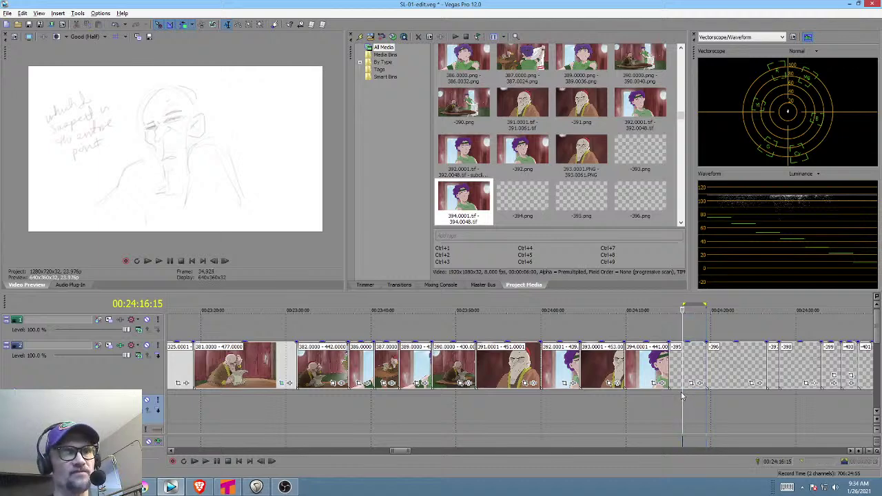
{"action": "mouse_move", "coordinate": [598, 409]}
{"action": "left_mouse_down"}
{"action": "mouse_move", "coordinate": [650, 413]}
{"action": "mouse_move", "coordinate": [620, 412]}
{"action": "left_mouse_up"}
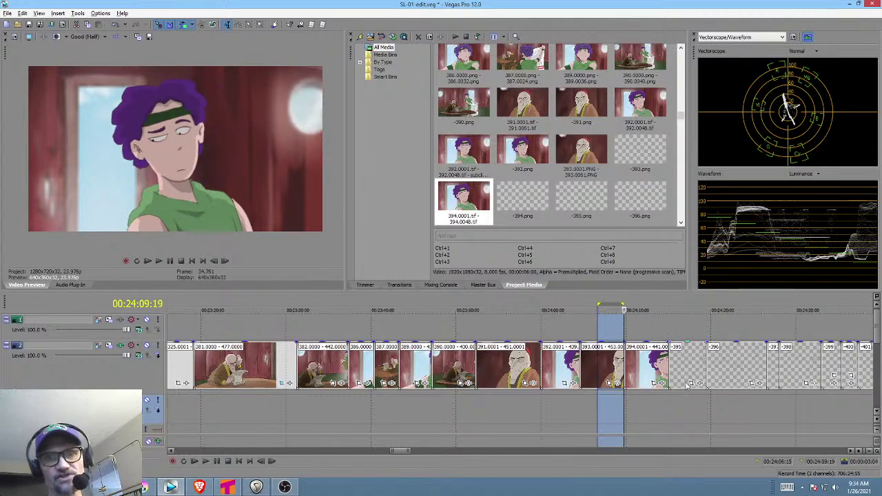
{"action": "left_click", "coordinate": [619, 412]}
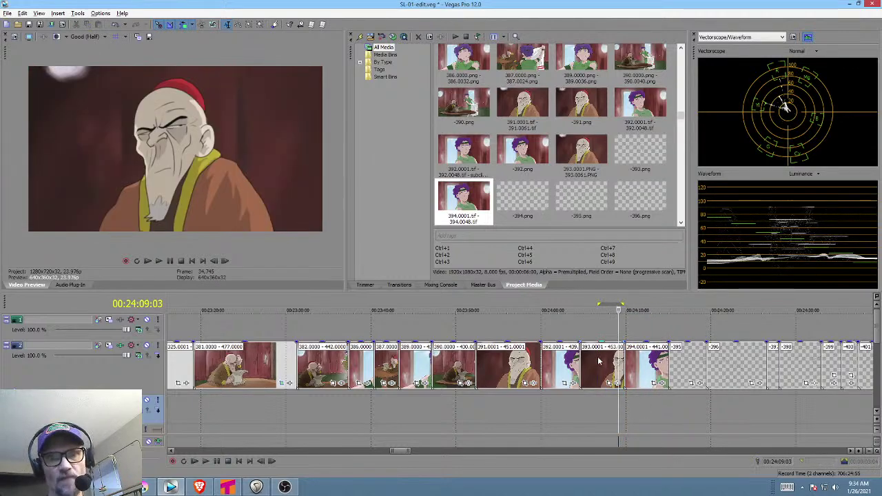
Shift the clips from -395 onward later in the timeline and place a copy of shot 393 directly after shot 394.
{"action": "left_click_drag", "start_coordinate": [697, 363], "coordinate": [806, 362]}
{"action": "left_click", "coordinate": [606, 363]}
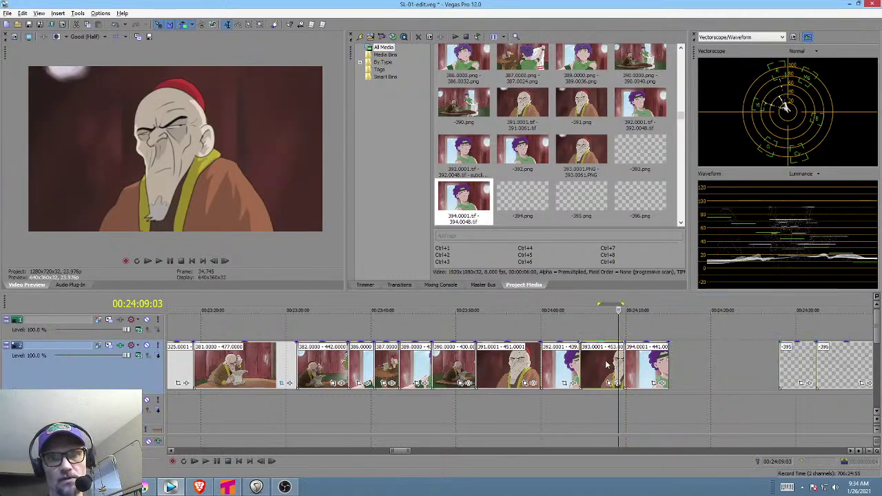
{"action": "left_click_drag", "start_coordinate": [597, 358], "coordinate": [688, 354]}
Create a subclip from the copied shot 393 and play the cut from shot 394 into it.
{"action": "right_click", "coordinate": [690, 360]}
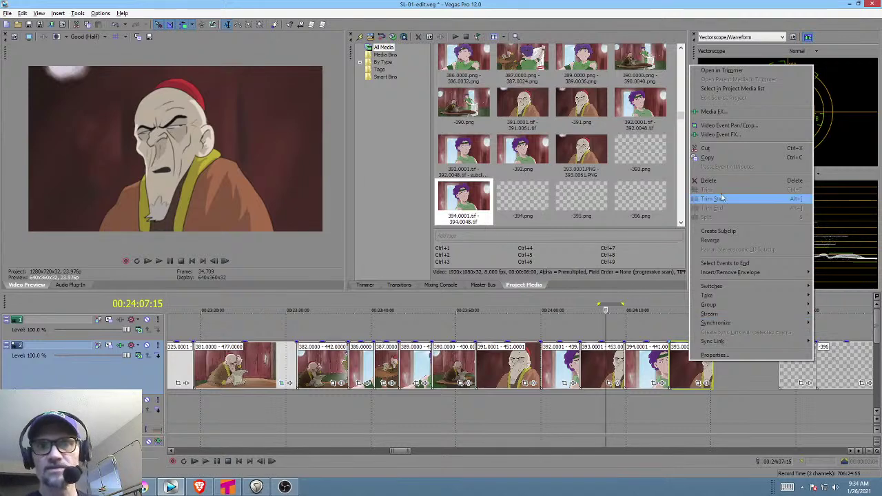
{"action": "left_click", "coordinate": [744, 239]}
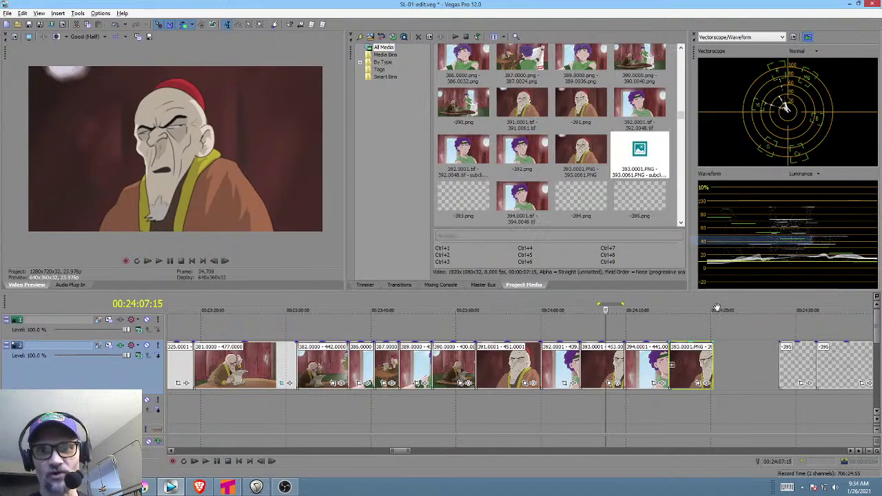
{"action": "left_click", "coordinate": [656, 401]}
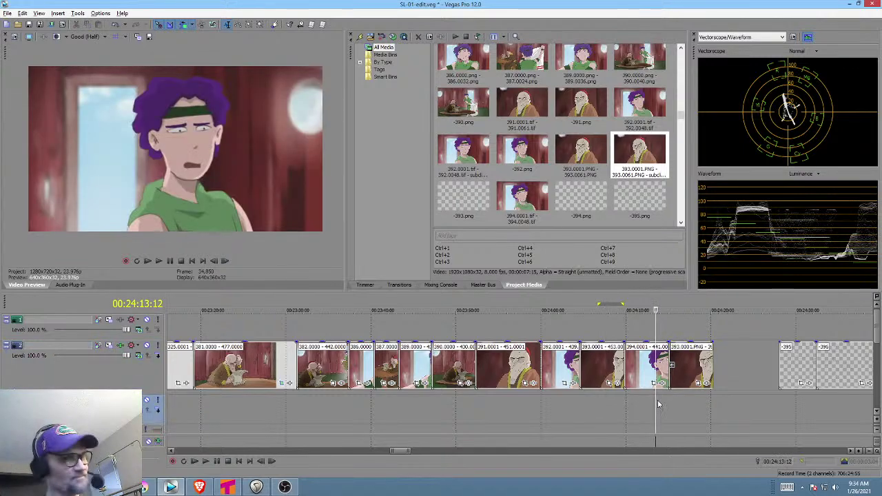
{"action": "key", "text": "space"}
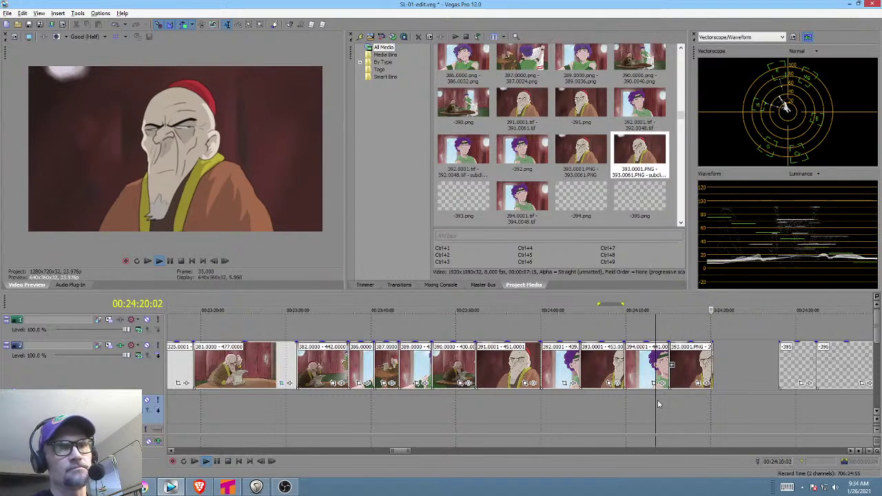
{"action": "key", "text": "space"}
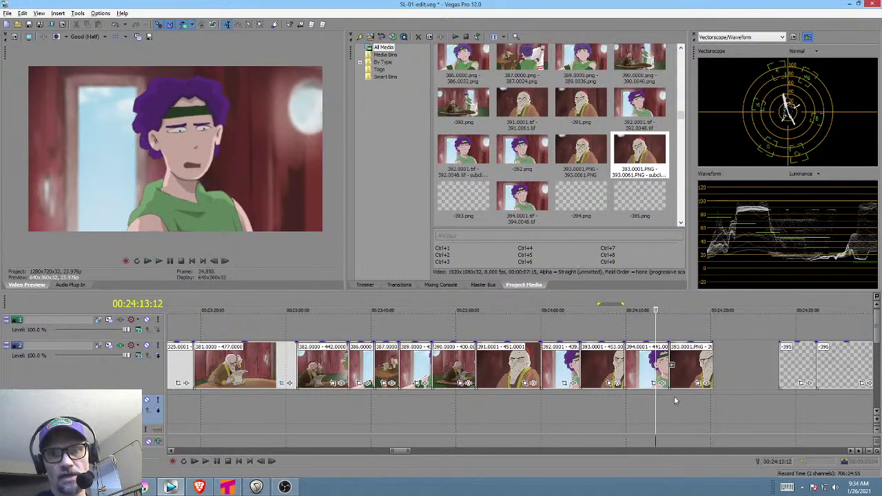
Pull the clips from -395 onward closer to the new 393 subclip and delete the -395 placeholder.
{"action": "left_click", "coordinate": [675, 396]}
{"action": "scroll", "coordinate": [674, 396], "scroll_direction": "up", "scroll_amount": 2}
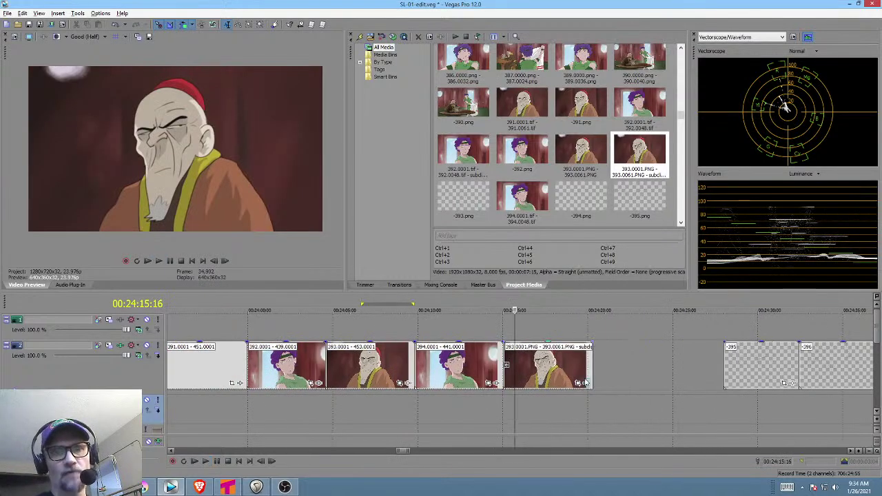
{"action": "left_click_drag", "start_coordinate": [742, 367], "coordinate": [704, 367]}
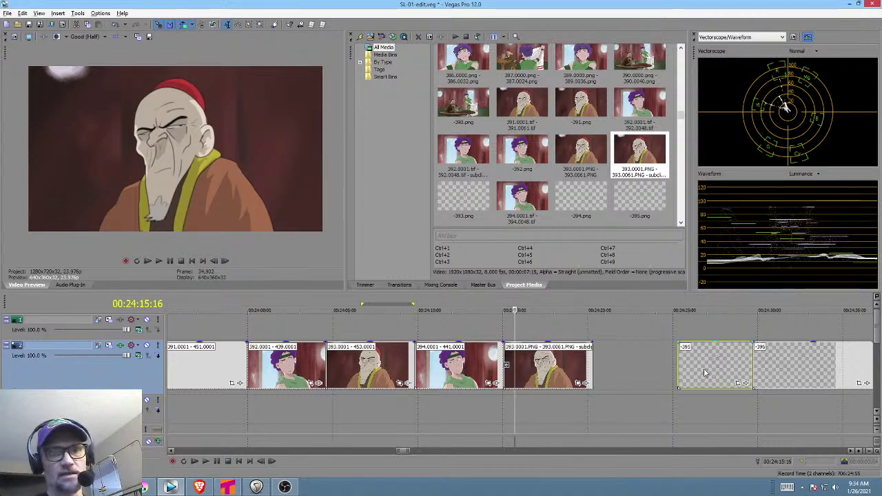
{"action": "key", "text": "Delete"}
Play the 393 subclip briefly from its start at 00:24:15:00 and stop.
{"action": "left_click", "coordinate": [506, 396]}
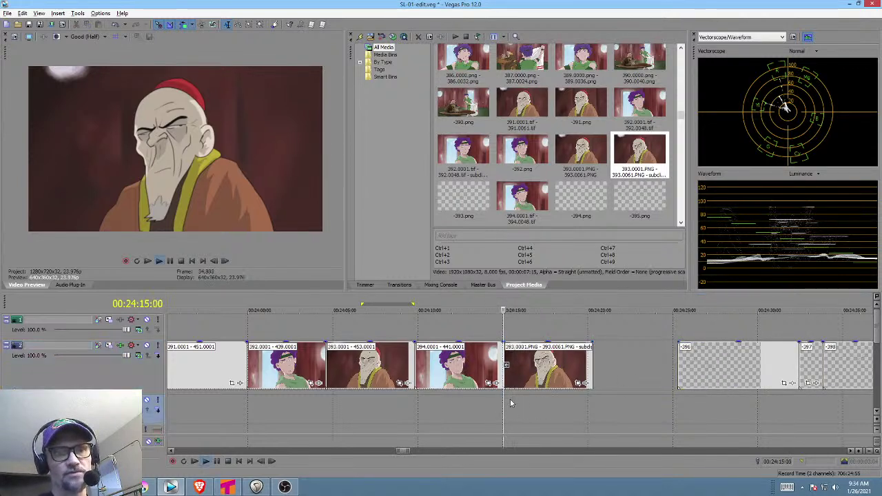
{"action": "key", "text": "space"}
{"action": "key", "text": "space"}
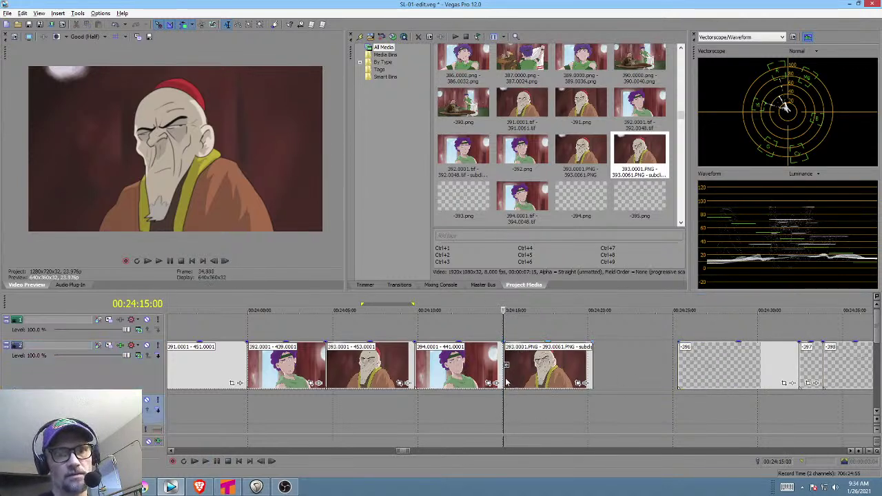
Trim the start of the 393 subclip after shot 394 and play it from 00:24:15:00.
{"action": "mouse_move", "coordinate": [506, 383]}
{"action": "left_mouse_down"}
{"action": "mouse_move", "coordinate": [524, 378]}
{"action": "mouse_move", "coordinate": [515, 378]}
{"action": "left_mouse_up"}
{"action": "key", "text": "space"}
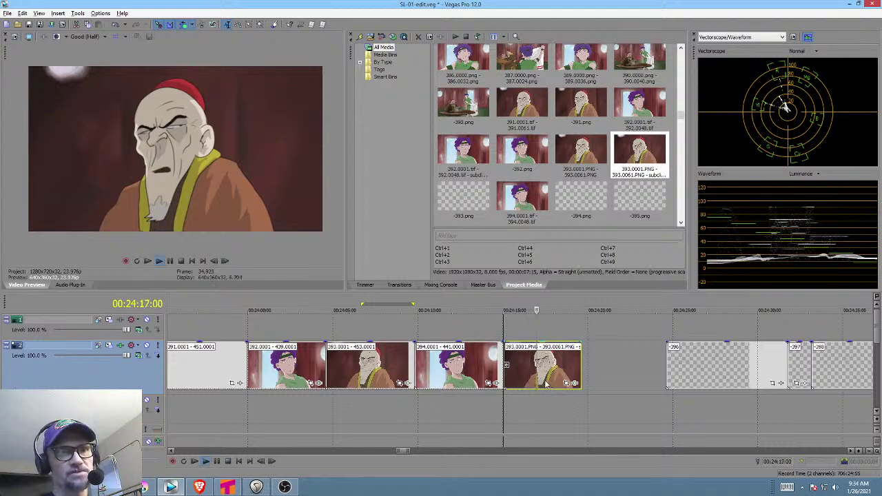
{"action": "key", "text": "space"}
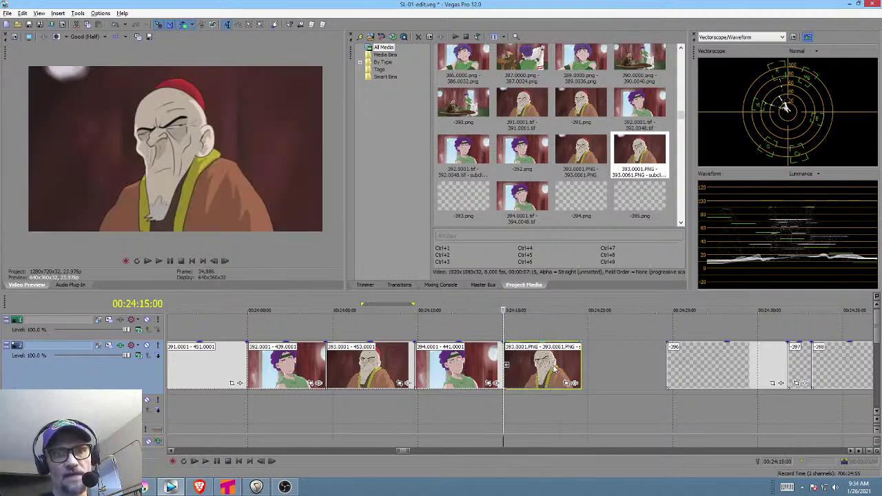
Shorten the end of the 393 subclip to about 2.5 seconds and play the cut from shot 394 into it.
{"action": "left_click_drag", "start_coordinate": [581, 370], "coordinate": [546, 369]}
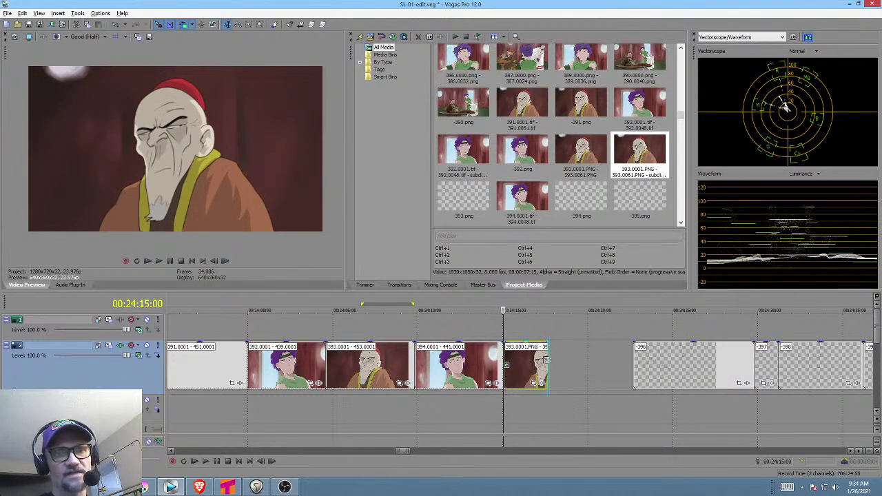
{"action": "left_click", "coordinate": [548, 360]}
{"action": "left_click", "coordinate": [543, 360]}
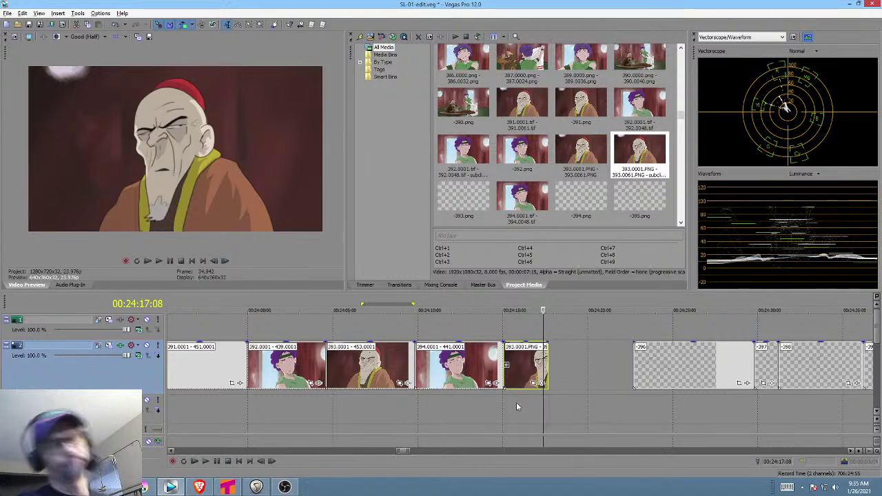
{"action": "left_click", "coordinate": [498, 403]}
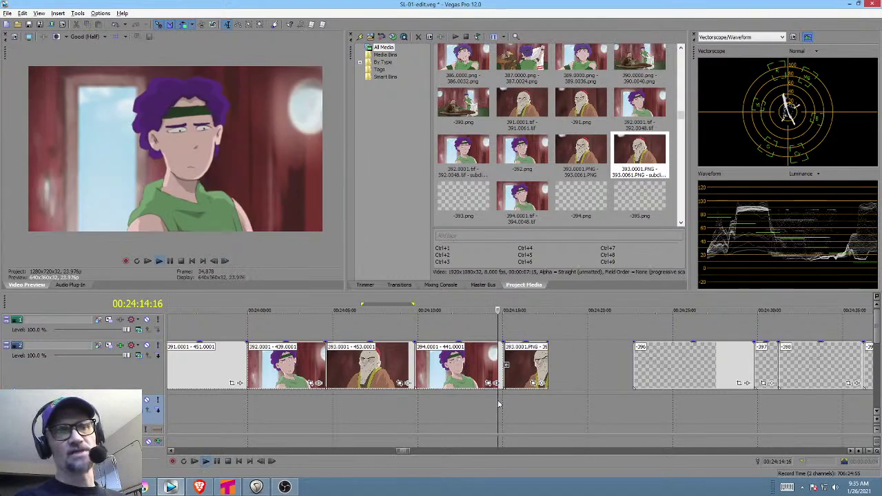
{"action": "key", "text": "space"}
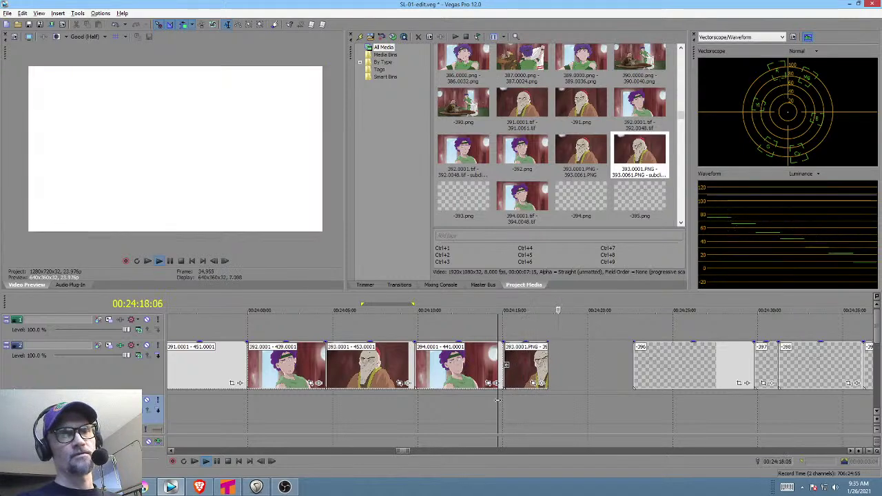
{"action": "key", "text": "space"}
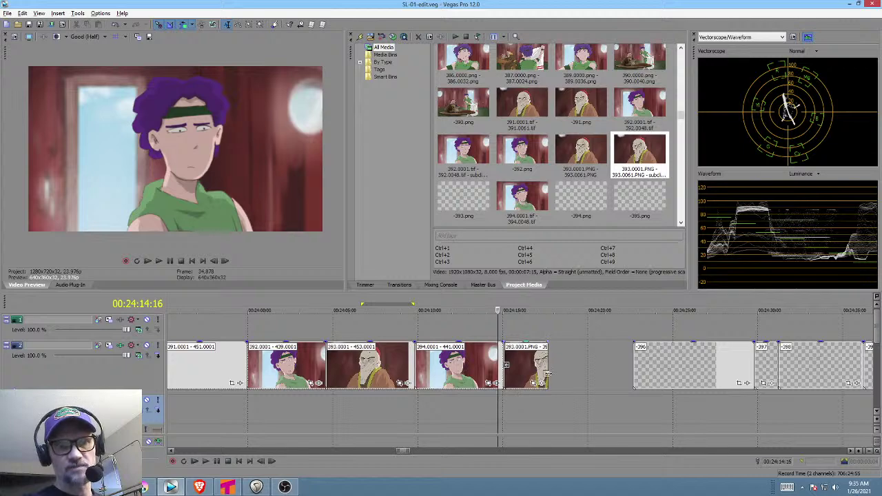
Check the 393 subclip's closing frames and select frame 393.0054.PNG from the 393 RENDER folder in FastStone Image Viewer.
{"action": "left_click", "coordinate": [548, 400]}
{"action": "left_click", "coordinate": [542, 401]}
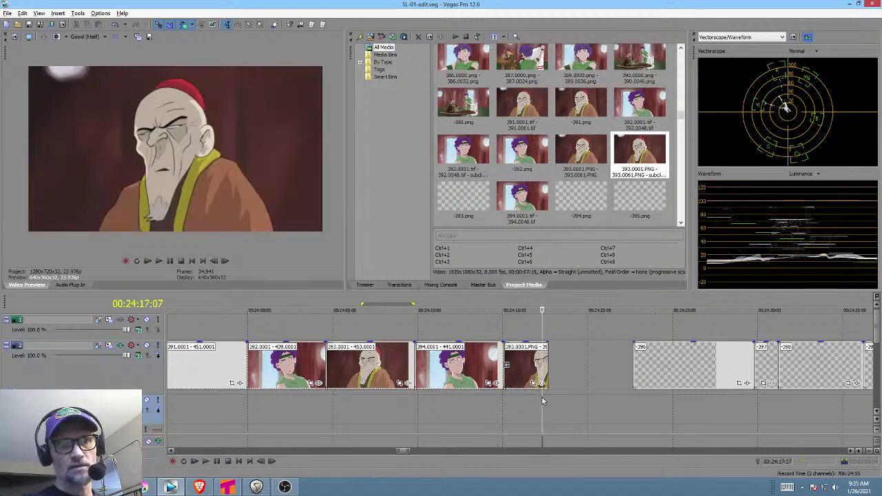
{"action": "left_click", "coordinate": [544, 396]}
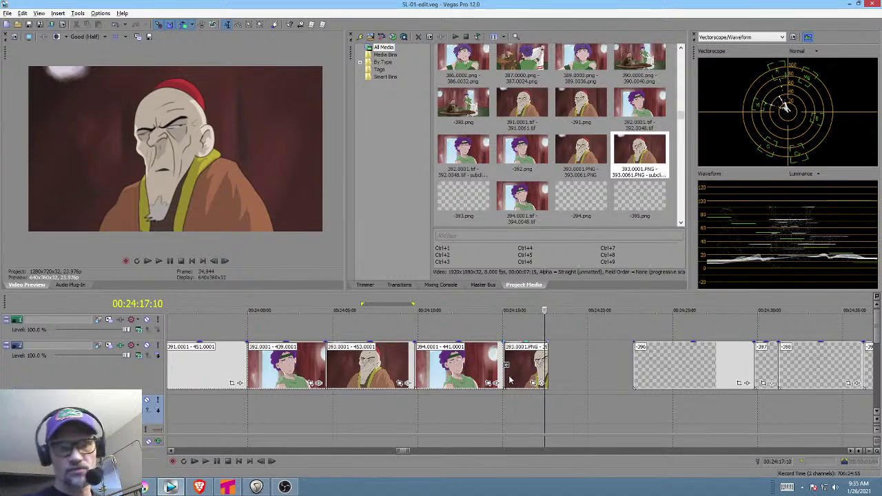
{"action": "key", "text": "alt+Tab"}
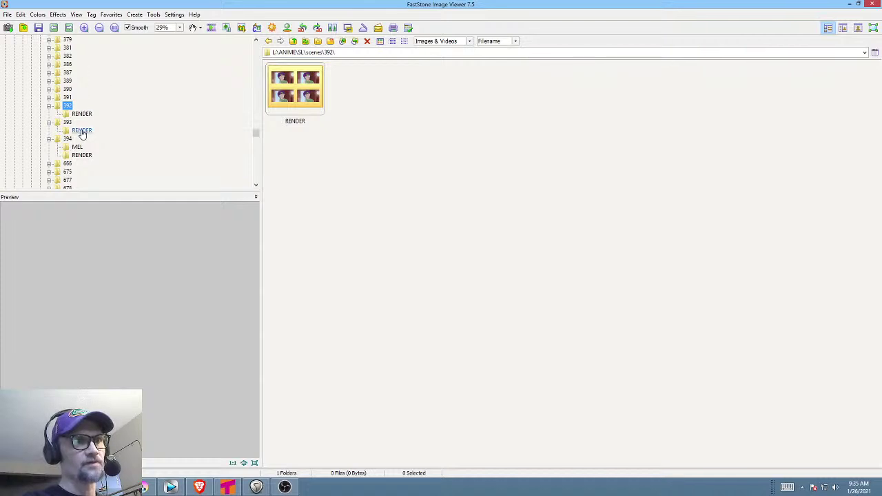
{"action": "left_click", "coordinate": [82, 131]}
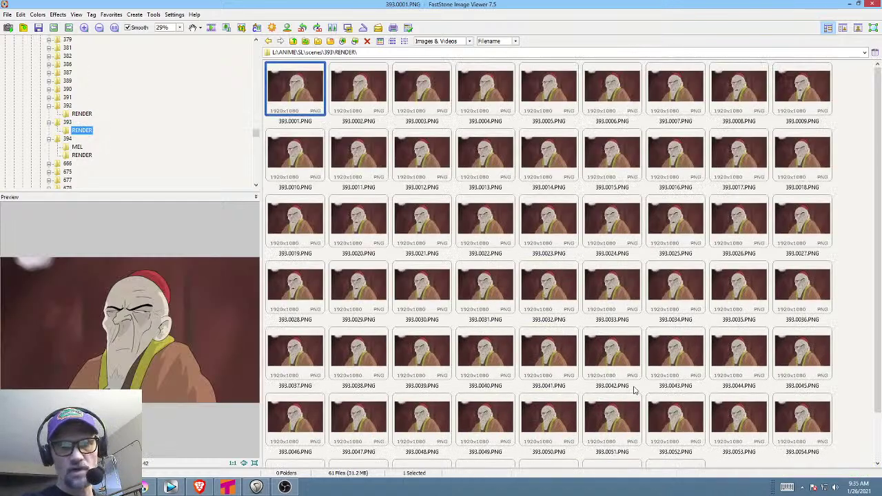
{"action": "left_click", "coordinate": [786, 424]}
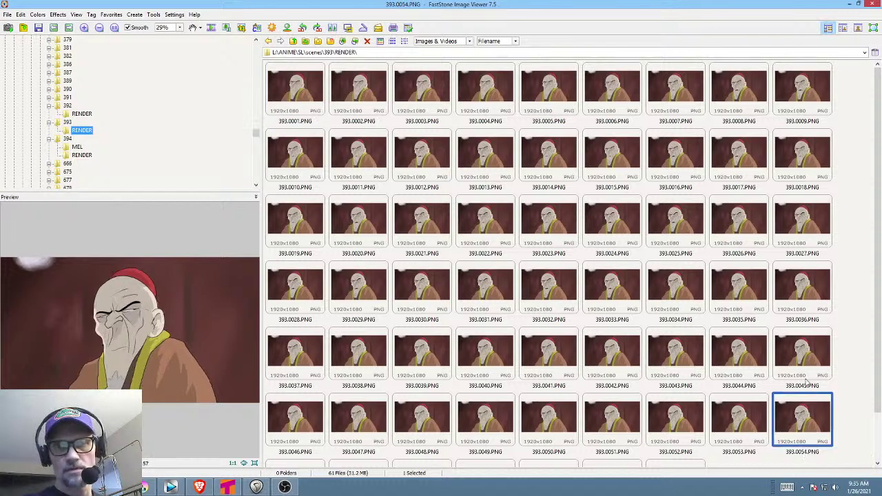
{"action": "scroll", "coordinate": [807, 383], "scroll_direction": "down", "scroll_amount": 2}
Place 393.0054.PNG directly after the 393 subclip in Vegas Pro and trim the still to end at about 00:24:19:05.
{"action": "key", "text": "alt+Tab"}
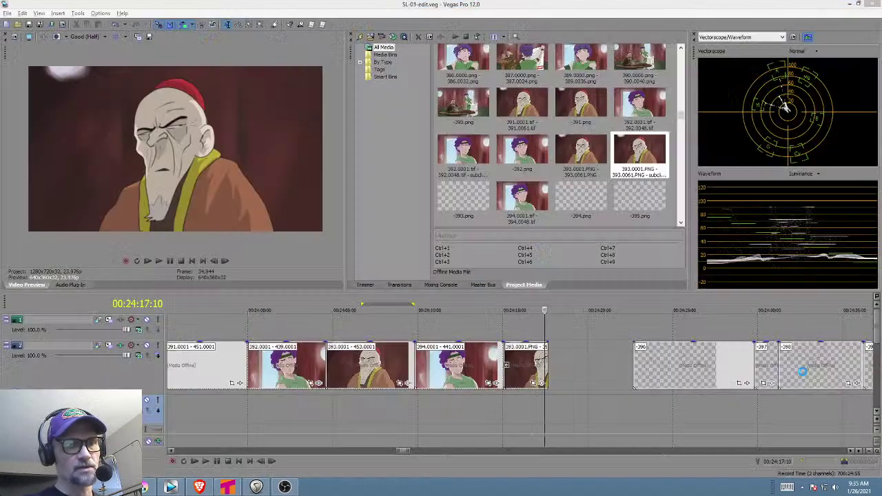
{"action": "key", "text": "alt+Tab"}
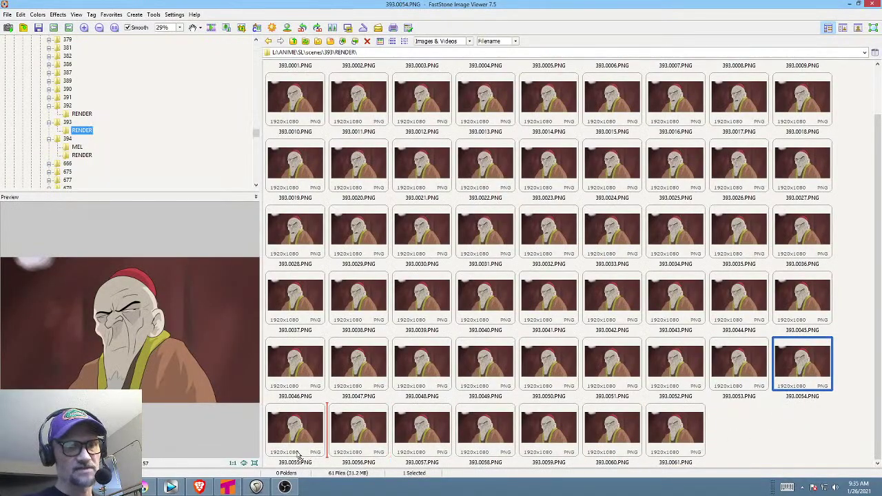
{"action": "left_click", "coordinate": [174, 487]}
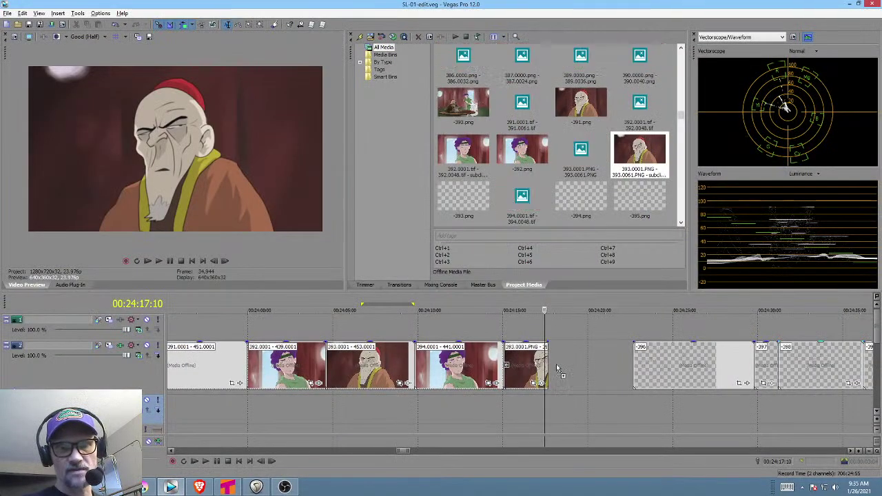
{"action": "mouse_move", "coordinate": [552, 371]}
{"action": "left_mouse_down"}
{"action": "mouse_move", "coordinate": [576, 367]}
{"action": "mouse_move", "coordinate": [564, 369]}
{"action": "left_mouse_up"}
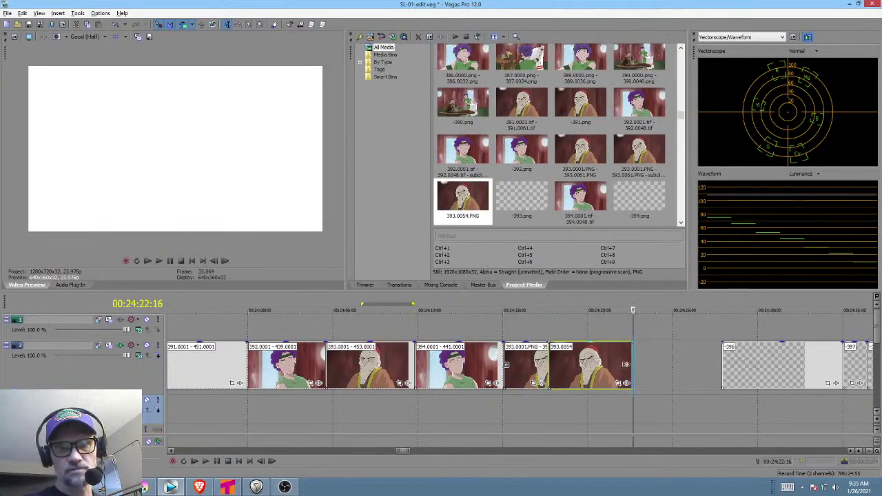
{"action": "left_click_drag", "start_coordinate": [631, 372], "coordinate": [572, 374]}
Play from the end of shot 394 through the 393 subclip into the held 393.0054 still twice.
{"action": "left_click", "coordinate": [497, 407]}
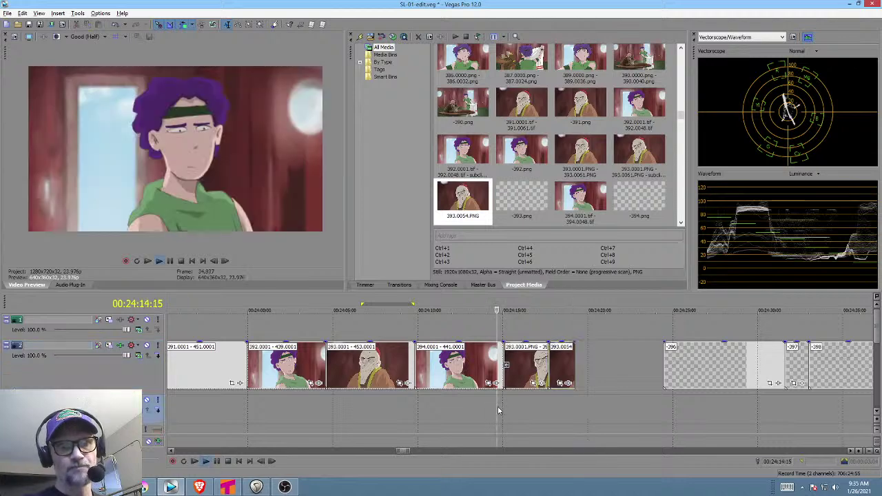
{"action": "key", "text": "space"}
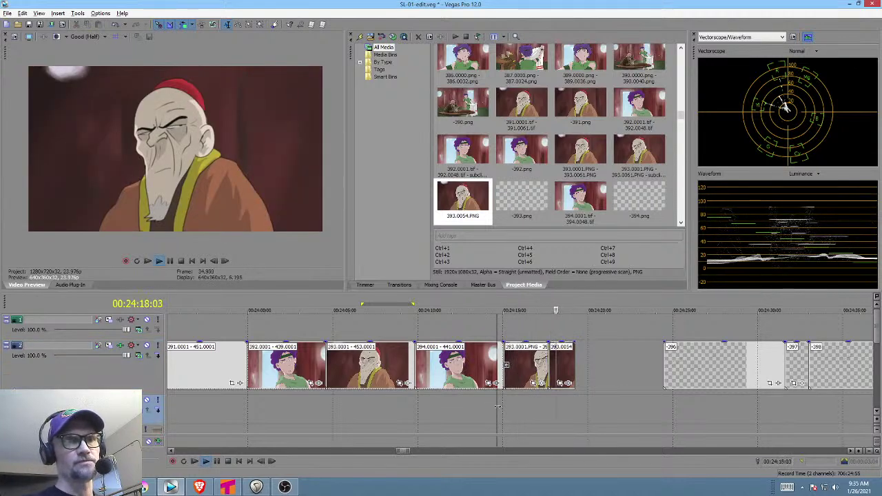
{"action": "key", "text": "space"}
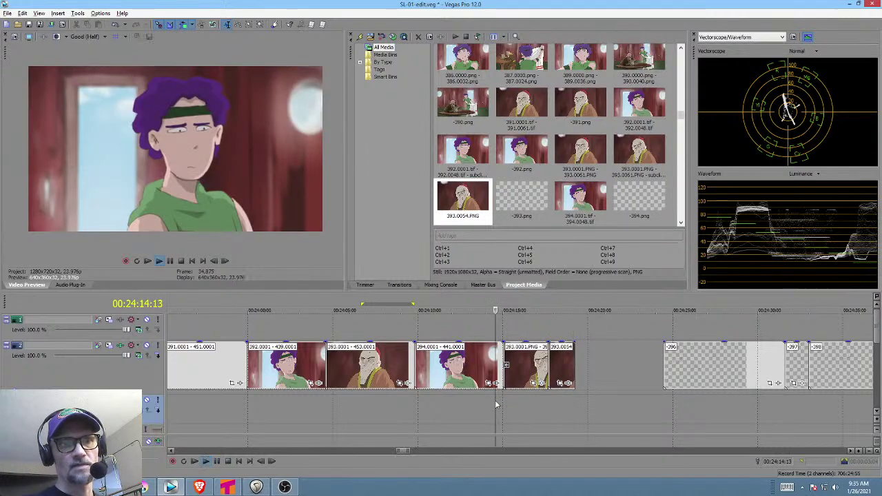
{"action": "key", "text": "space"}
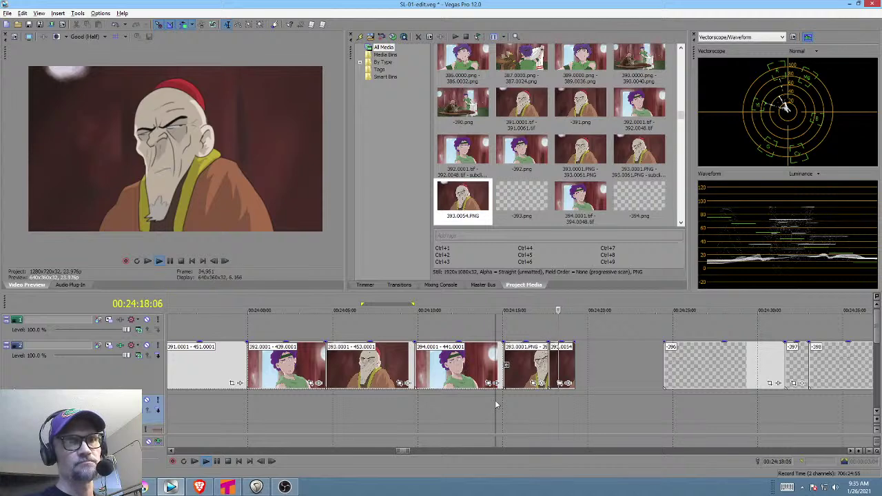
{"action": "key", "text": "space"}
Close the gap by moving the clips from -396 onward directly after the 393.0054 still, and place the playhead at 00:24:19:00.
{"action": "left_click_drag", "start_coordinate": [683, 375], "coordinate": [414, 405]}
{"action": "left_click", "coordinate": [603, 376]}
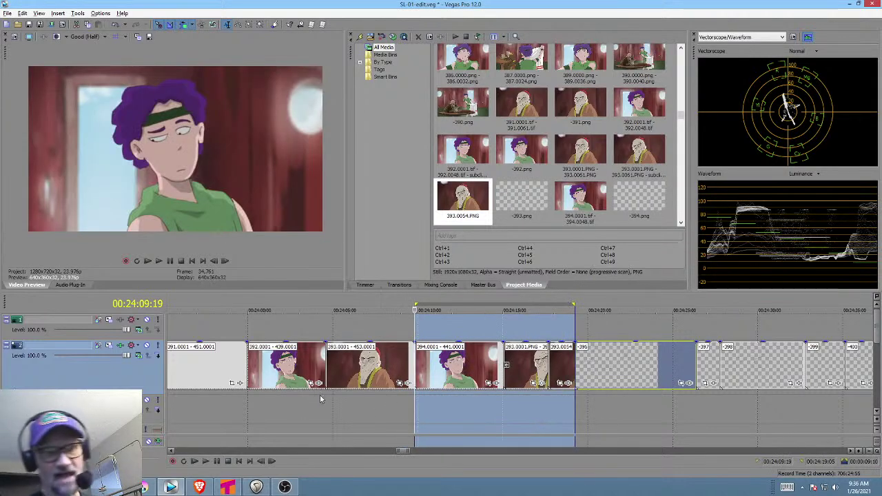
{"action": "double_click", "coordinate": [295, 376]}
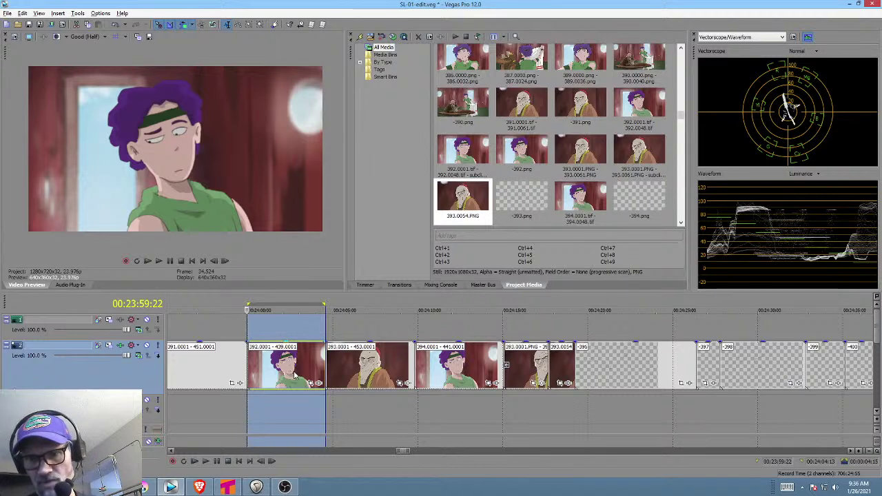
{"action": "left_click", "coordinate": [570, 400]}
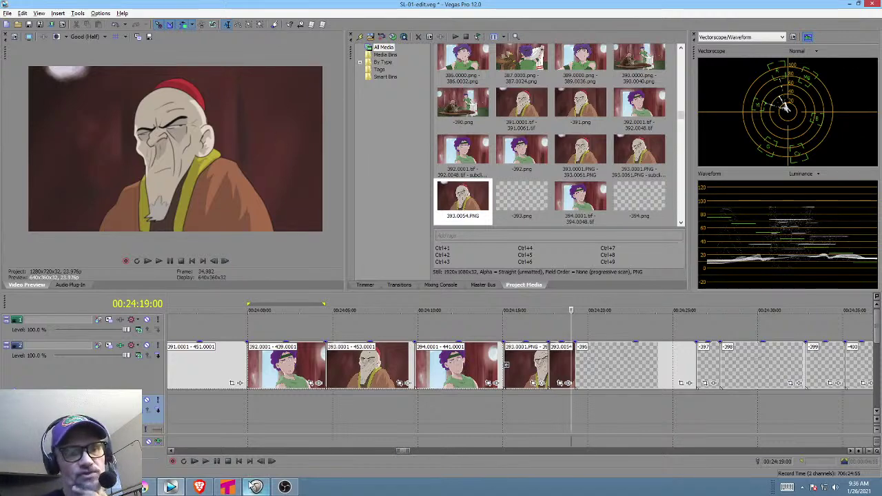
Switch to REAPER to view the orchestral tracks, select the TRUMPETS track and return the playhead to the project start.
{"action": "left_click", "coordinate": [256, 486]}
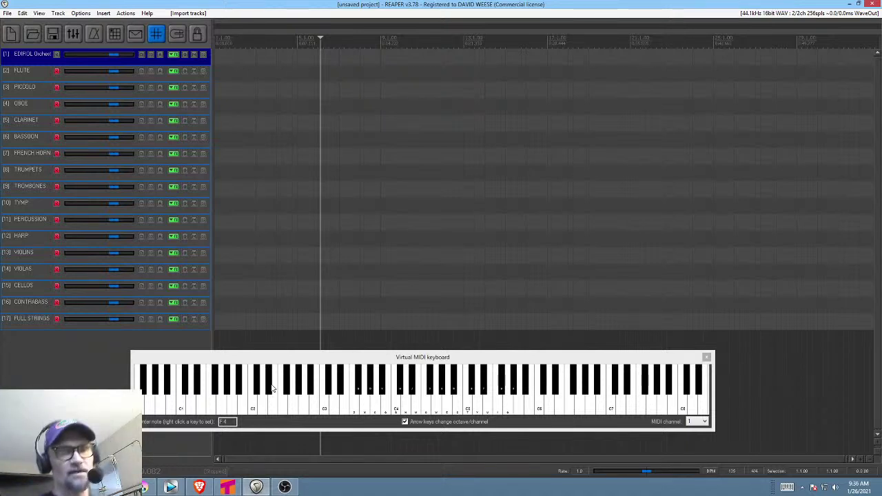
{"action": "left_click", "coordinate": [304, 170]}
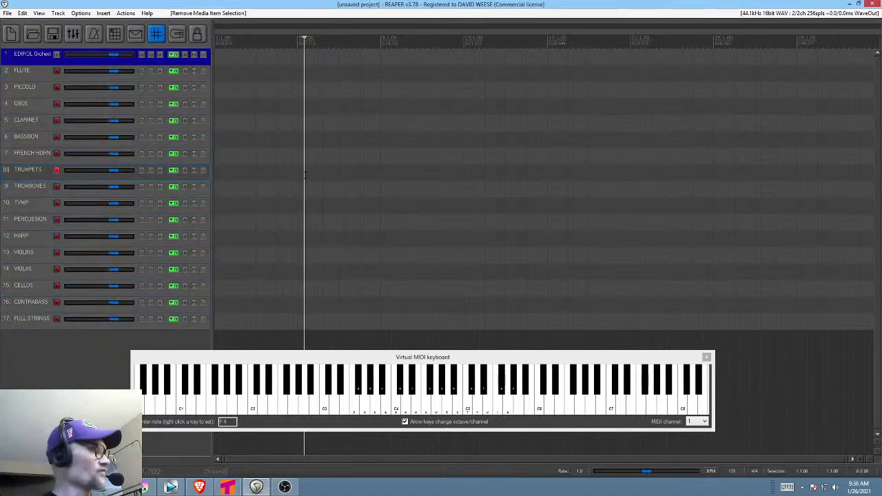
{"action": "key", "text": "Home"}
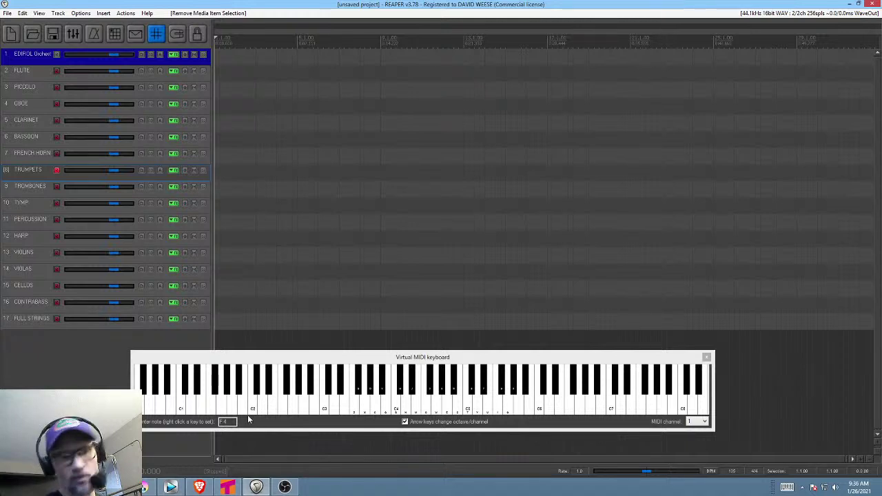
Switch back to Vegas Pro, place the playhead at 00:24:07:05 and view a wider span of the edit.
{"action": "mouse_move", "coordinate": [174, 489]}
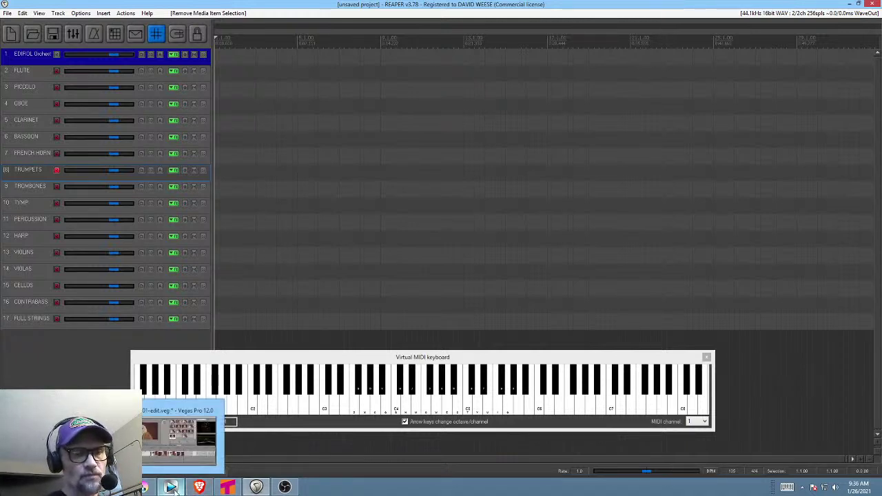
{"action": "left_click", "coordinate": [172, 488]}
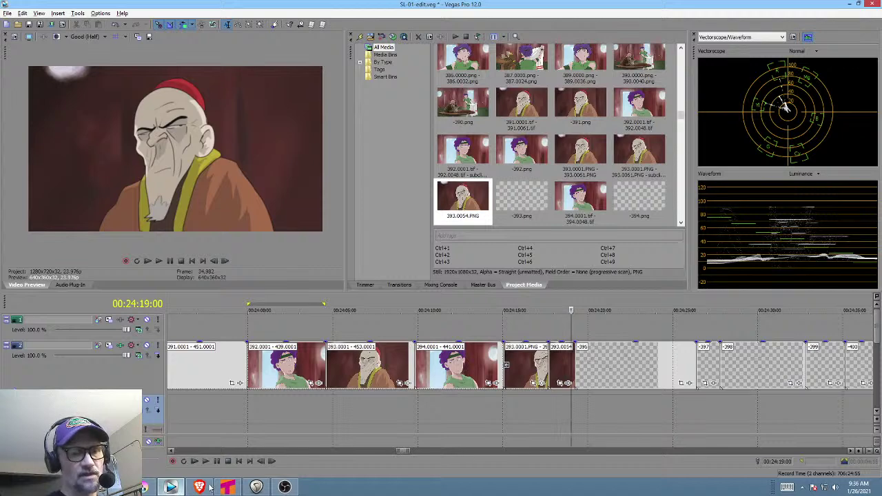
{"action": "left_click", "coordinate": [371, 406]}
{"action": "scroll", "coordinate": [372, 406], "scroll_direction": "down", "scroll_amount": 6}
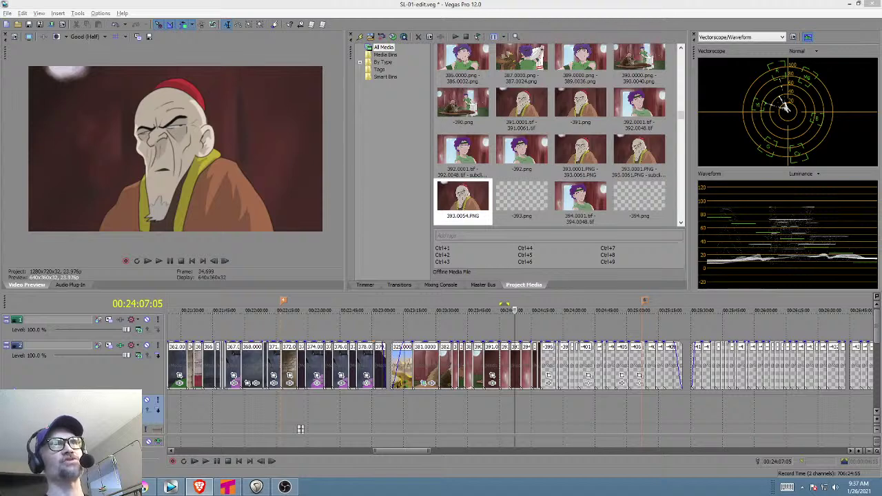
Maximize the Brave window with the Edirol Orchestral VST page, highlight the plug-in's name and read through the page.
{"action": "left_click_drag", "start_coordinate": [206, 0], "coordinate": [426, 38]}
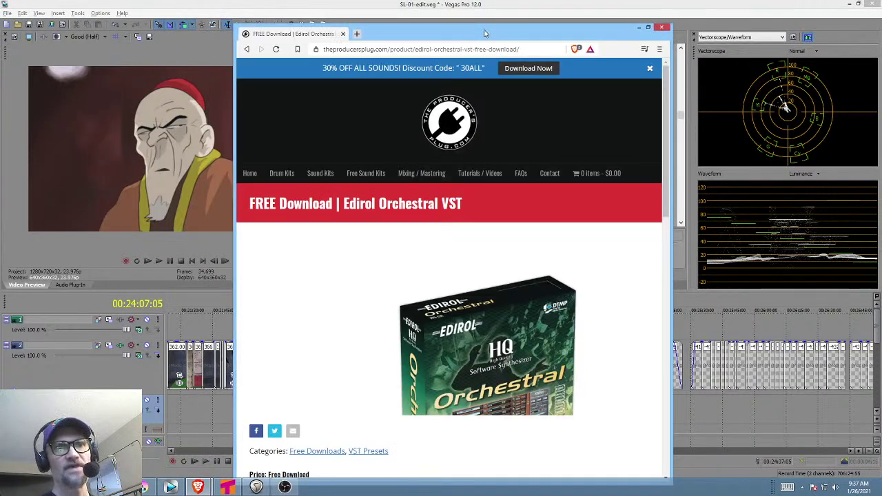
{"action": "double_click", "coordinate": [484, 33]}
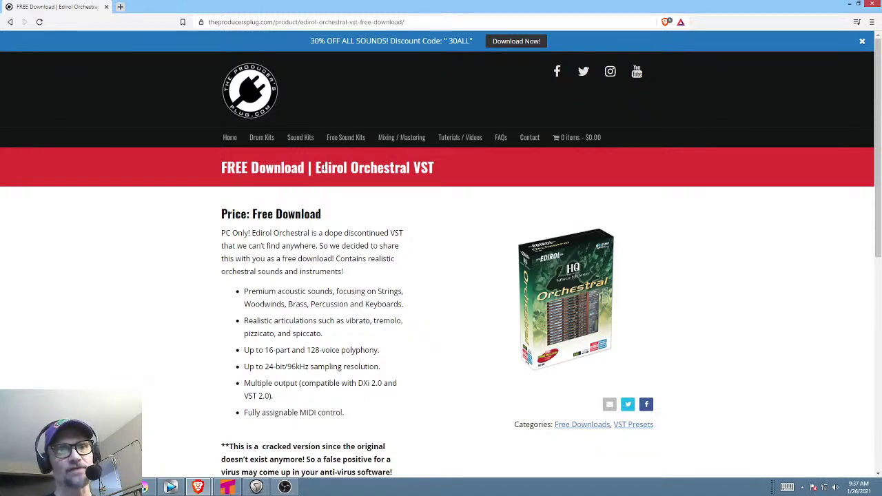
{"action": "mouse_move", "coordinate": [318, 168]}
{"action": "left_mouse_down"}
{"action": "mouse_move", "coordinate": [429, 169]}
{"action": "mouse_move", "coordinate": [318, 170]}
{"action": "left_mouse_up"}
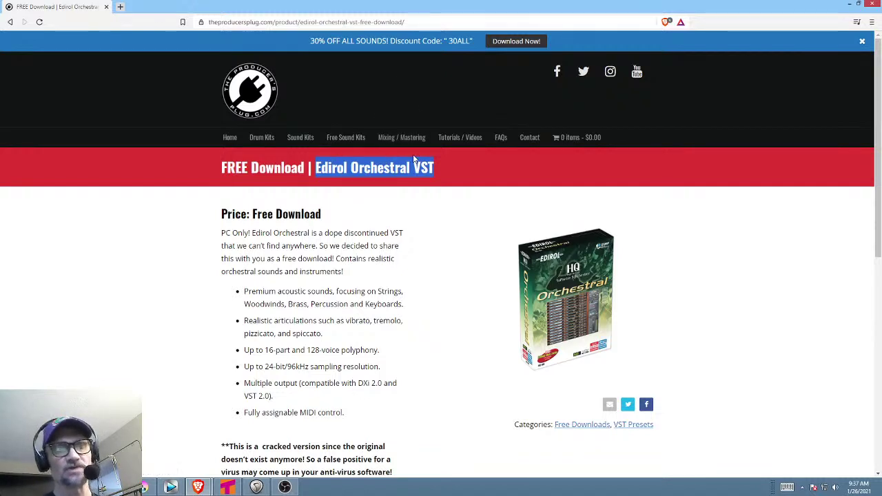
{"action": "scroll", "coordinate": [457, 185], "scroll_direction": "down", "scroll_amount": 2}
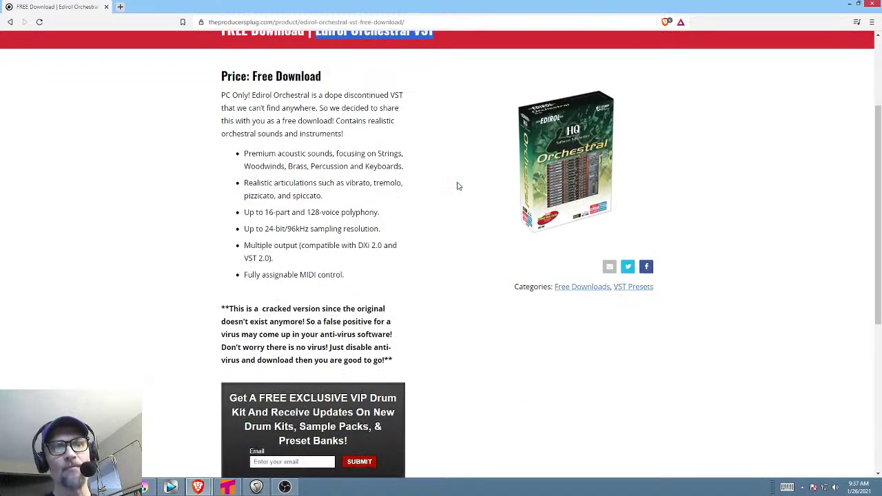
{"action": "scroll", "coordinate": [457, 185], "scroll_direction": "down", "scroll_amount": 2}
{"action": "scroll", "coordinate": [455, 186], "scroll_direction": "up", "scroll_amount": 4}
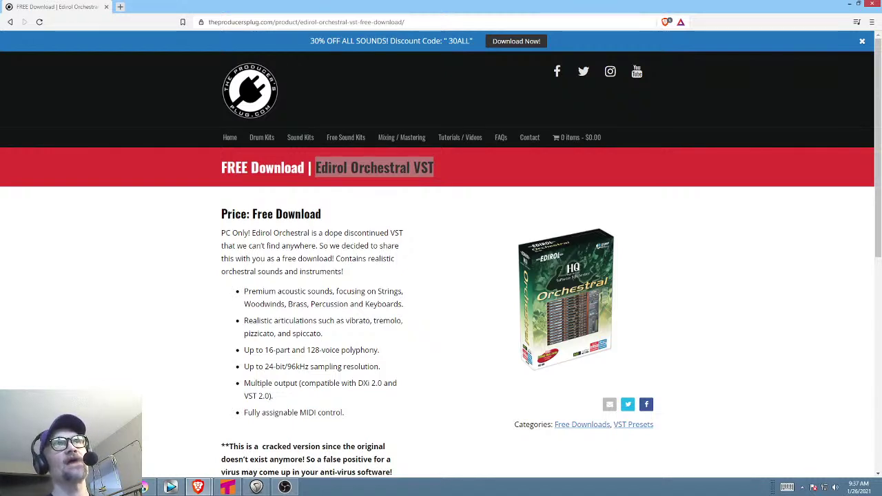
Bring up the reaper.fm browser window, maximize it and read the home page down to the New in Version 6 section.
{"action": "left_click_drag", "start_coordinate": [221, 0], "coordinate": [356, 60]}
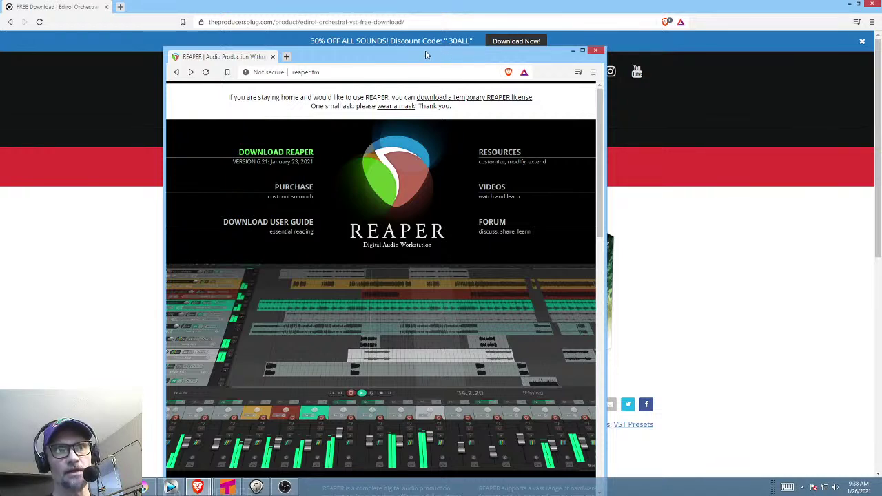
{"action": "double_click", "coordinate": [427, 53]}
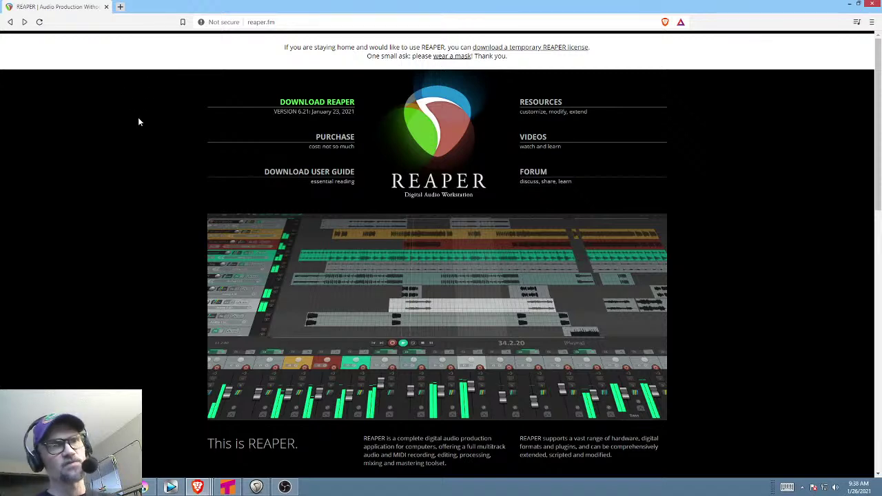
{"action": "scroll", "coordinate": [164, 118], "scroll_direction": "down", "scroll_amount": 2}
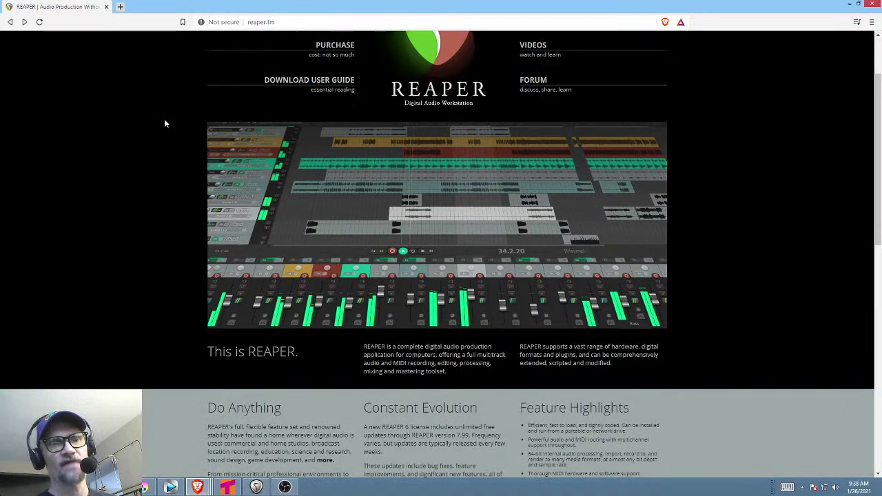
{"action": "scroll", "coordinate": [164, 119], "scroll_direction": "up", "scroll_amount": 2}
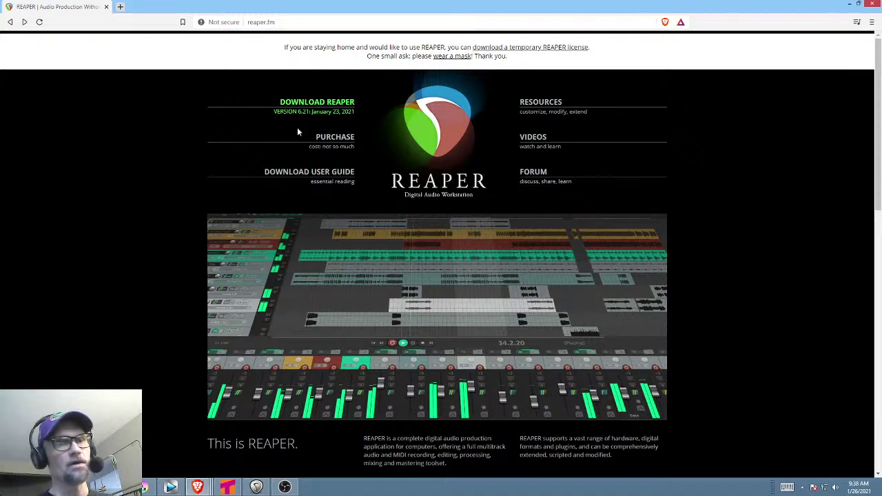
{"action": "scroll", "coordinate": [163, 201], "scroll_direction": "down", "scroll_amount": 3}
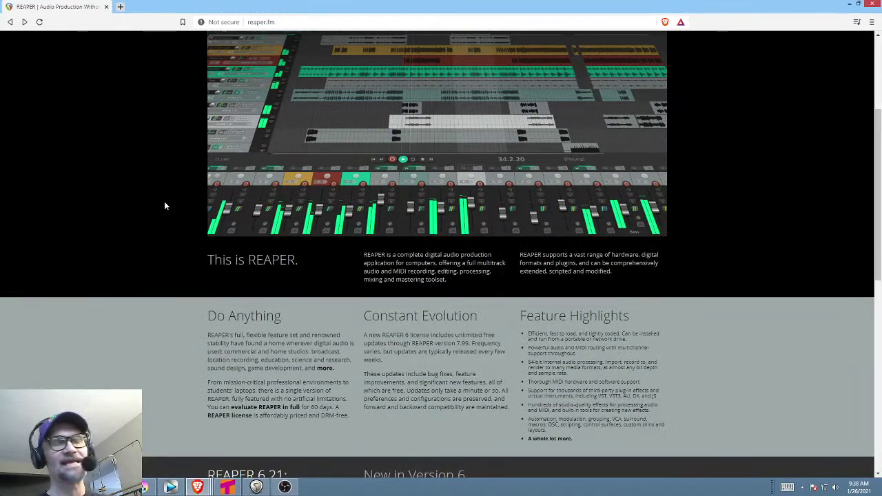
{"action": "scroll", "coordinate": [166, 200], "scroll_direction": "down", "scroll_amount": 4}
{"action": "scroll", "coordinate": [166, 204], "scroll_direction": "down", "scroll_amount": 1}
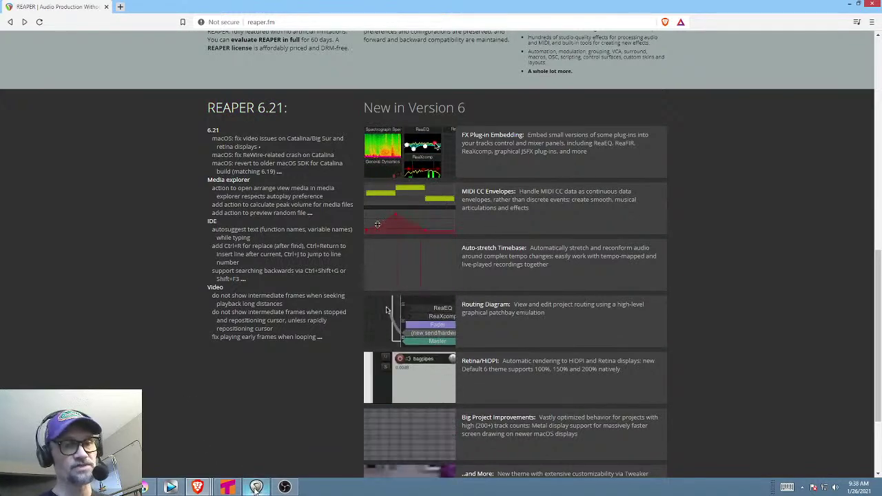
Switch to REAPER for a look at the orchestral tracks, return to the reaper.fm page and close its browser window.
{"action": "key", "text": "alt+Tab"}
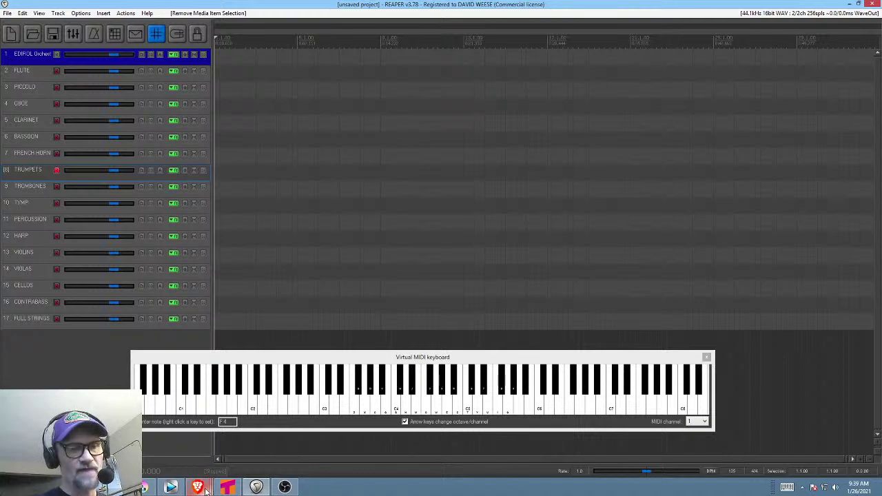
{"action": "mouse_move", "coordinate": [204, 489]}
{"action": "left_click", "coordinate": [304, 434]}
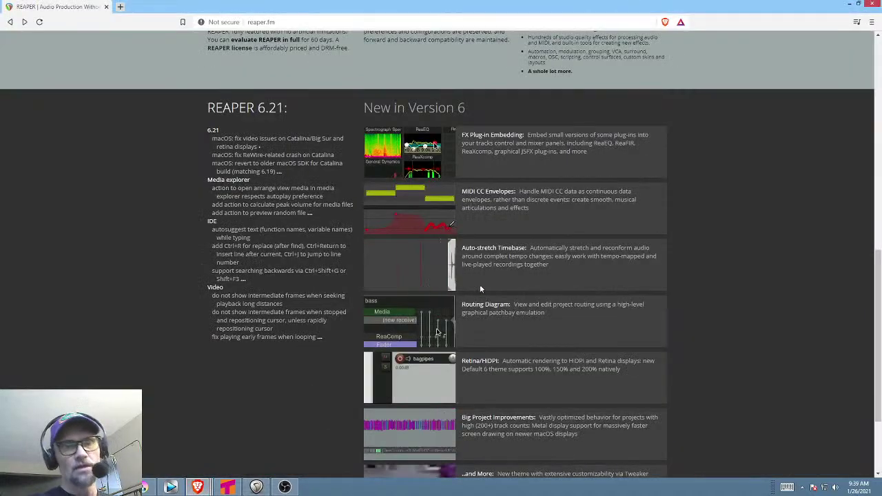
{"action": "scroll", "coordinate": [703, 268], "scroll_direction": "up", "scroll_amount": 5}
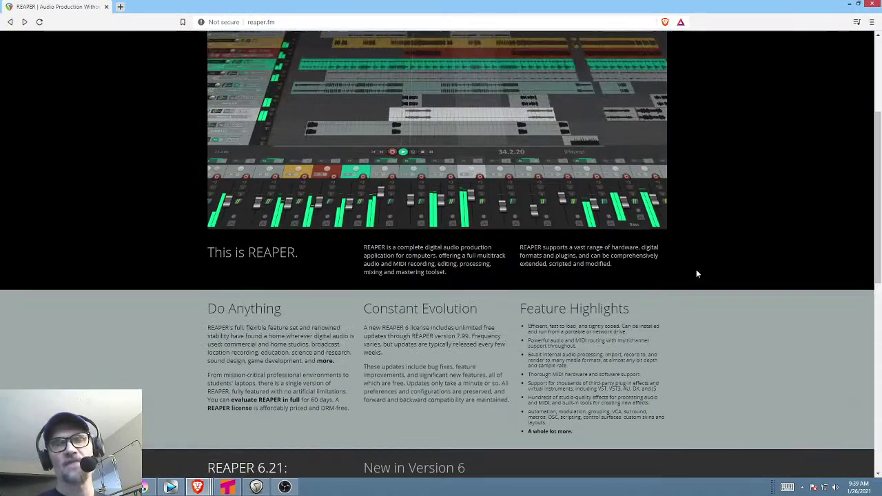
{"action": "scroll", "coordinate": [696, 273], "scroll_direction": "up", "scroll_amount": 3}
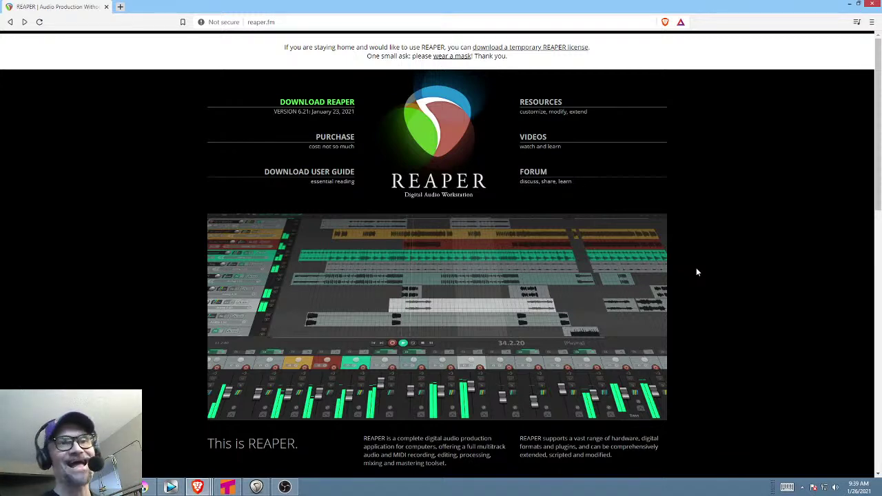
{"action": "left_click", "coordinate": [870, 6]}
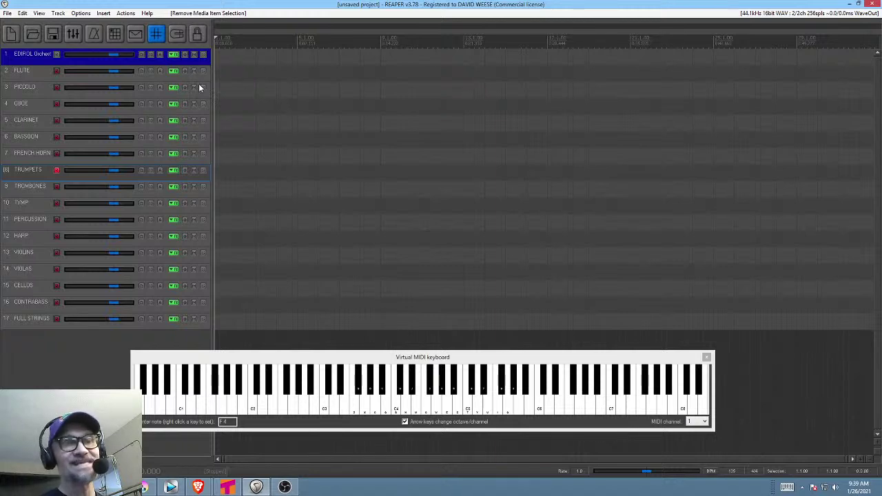
{"action": "left_click", "coordinate": [24, 15]}
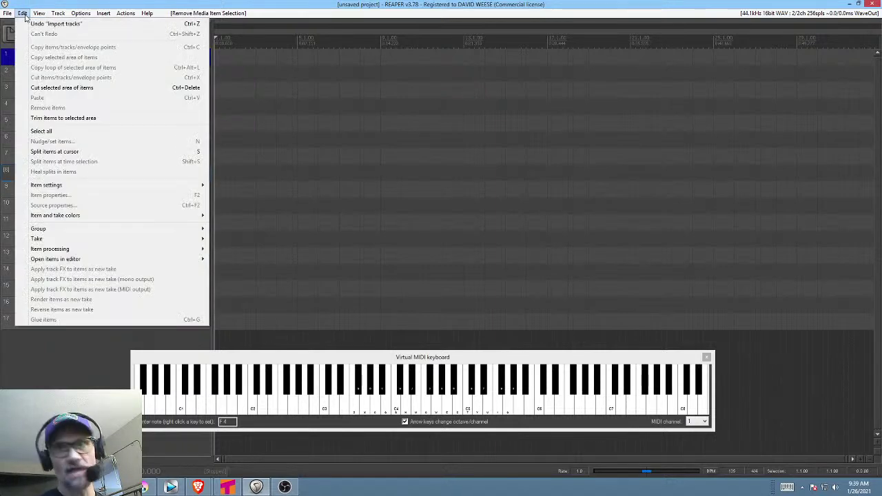
{"action": "mouse_move", "coordinate": [95, 14]}
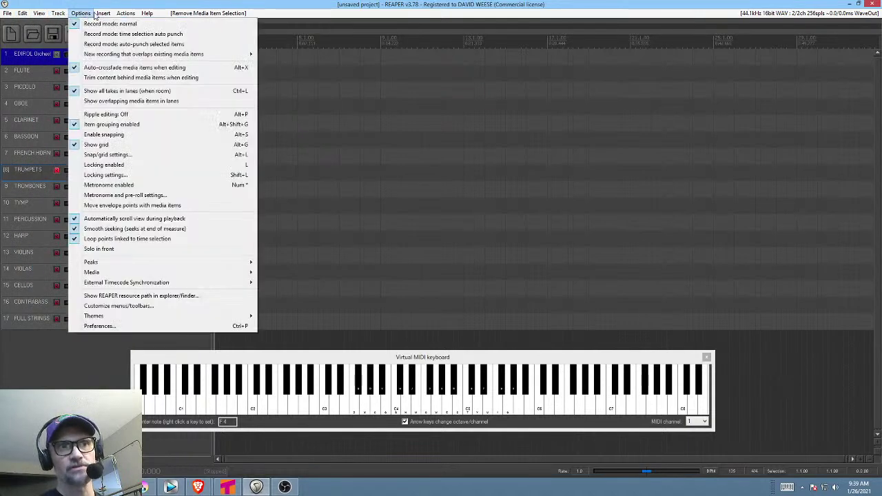
{"action": "left_click", "coordinate": [126, 13]}
{"action": "left_click", "coordinate": [39, 13]}
{"action": "mouse_move", "coordinate": [7, 14]}
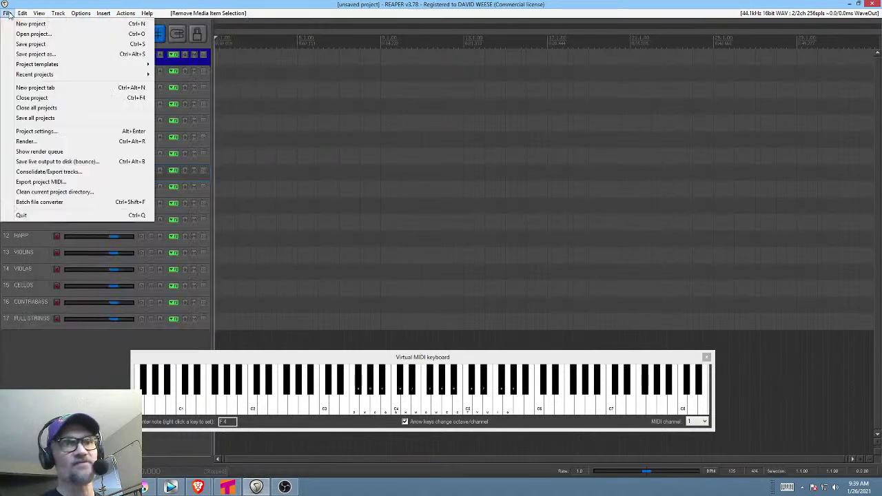
{"action": "left_click", "coordinate": [302, 7]}
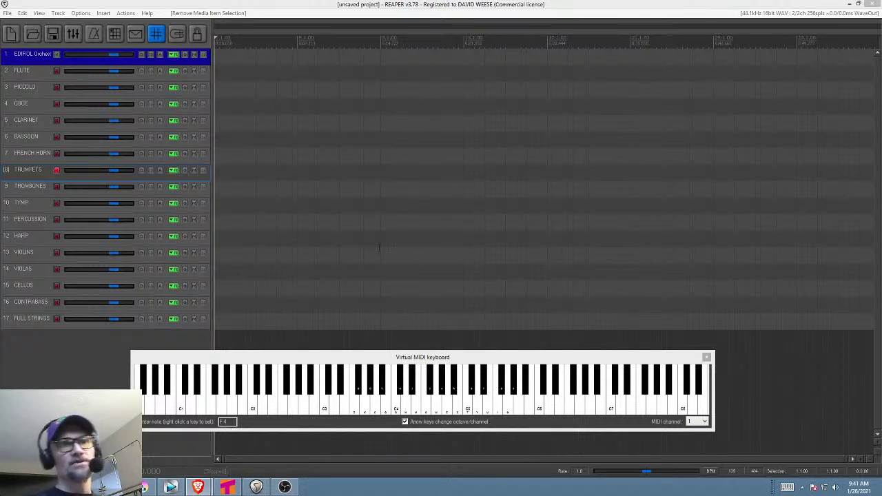
{"action": "left_click", "coordinate": [398, 8]}
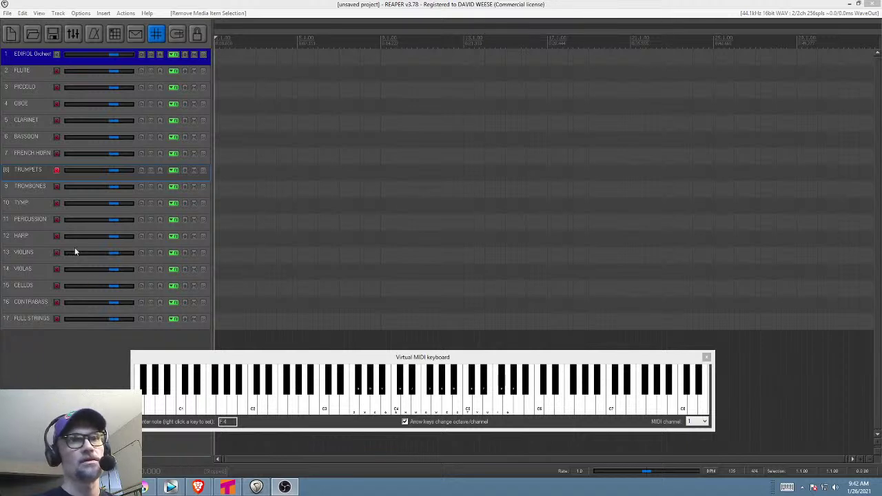
Select the OBOE track and audition its sound by playing notes around C5 on the virtual MIDI keyboard.
{"action": "left_click", "coordinate": [24, 106]}
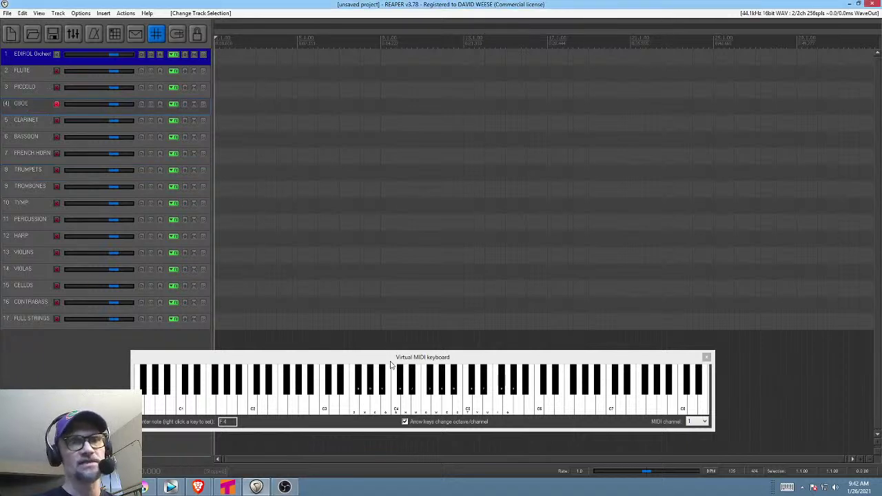
{"action": "left_click", "coordinate": [477, 391]}
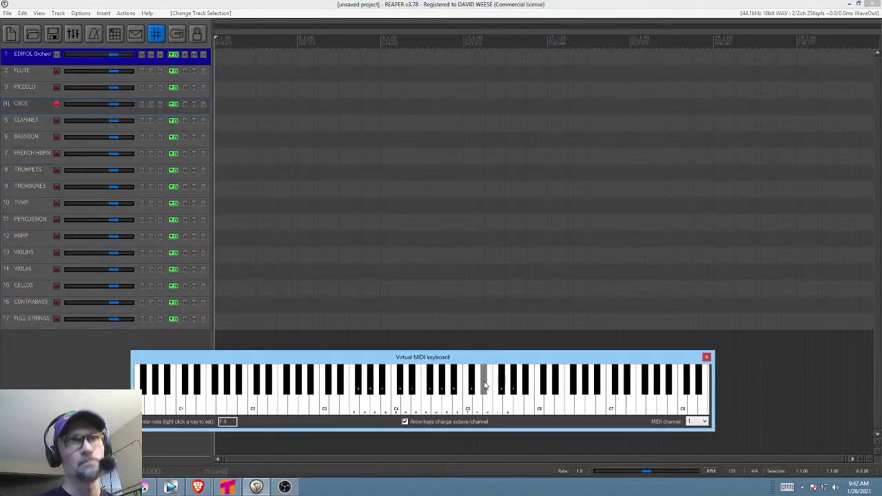
{"action": "left_click", "coordinate": [470, 401]}
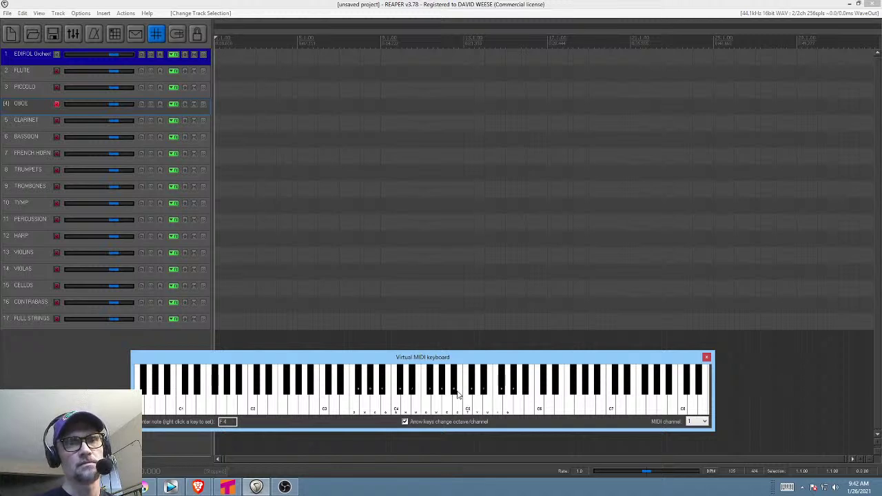
{"action": "left_click", "coordinate": [453, 388]}
{"action": "left_click", "coordinate": [446, 404]}
{"action": "left_click", "coordinate": [427, 403]}
{"action": "left_click", "coordinate": [442, 405]}
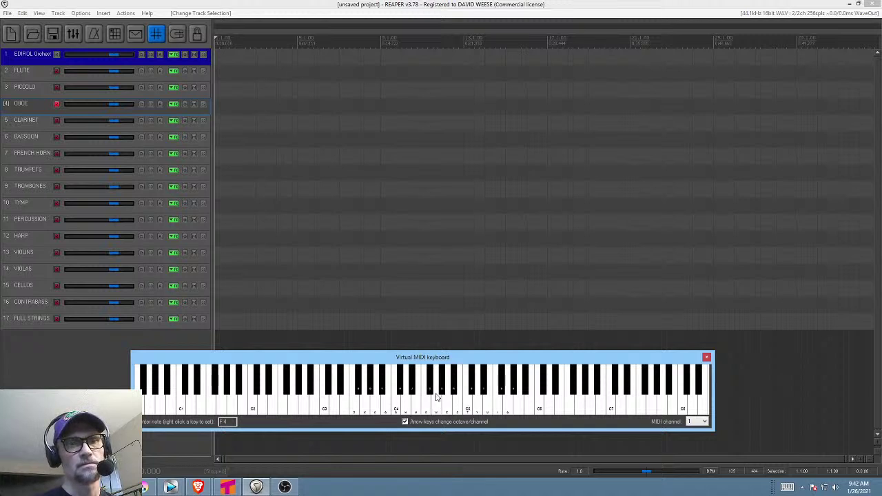
{"action": "left_click", "coordinate": [431, 388]}
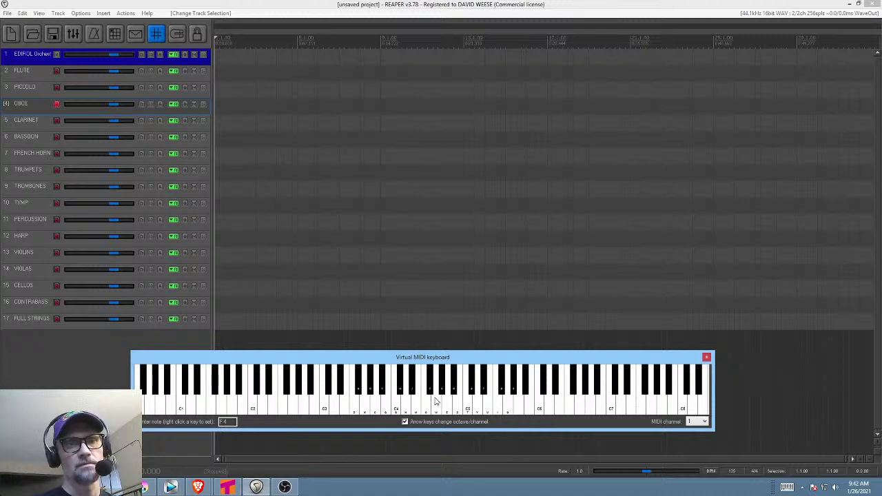
{"action": "left_click", "coordinate": [439, 401]}
{"action": "left_click", "coordinate": [467, 401]}
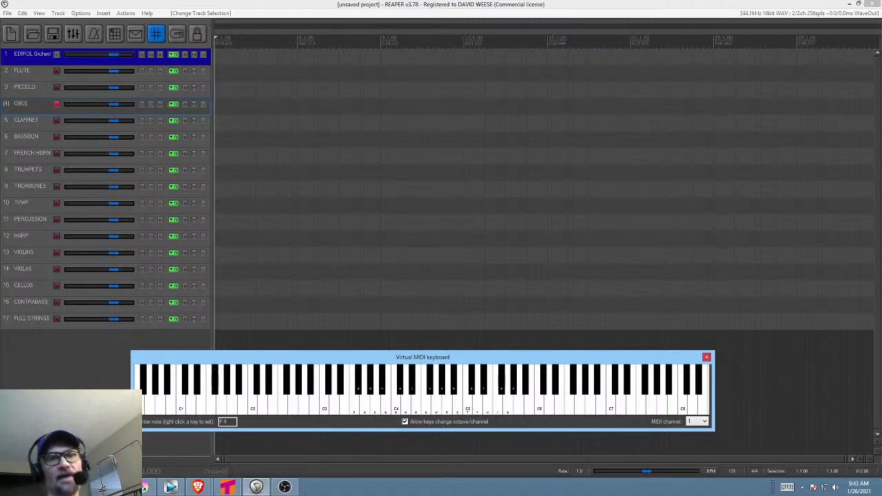
Play a few more oboe notes around C4 and shift the virtual MIDI keyboard window slightly.
{"action": "left_click", "coordinate": [398, 401]}
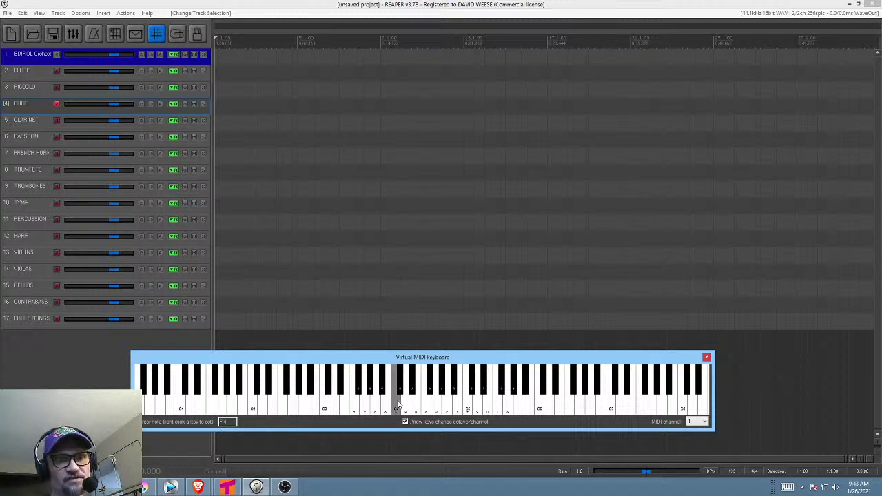
{"action": "left_click", "coordinate": [412, 384]}
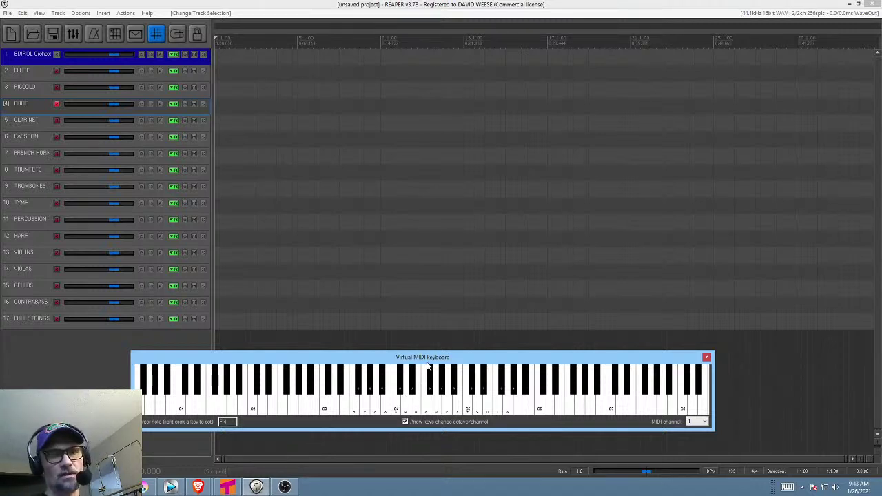
{"action": "left_click_drag", "start_coordinate": [430, 360], "coordinate": [432, 363]}
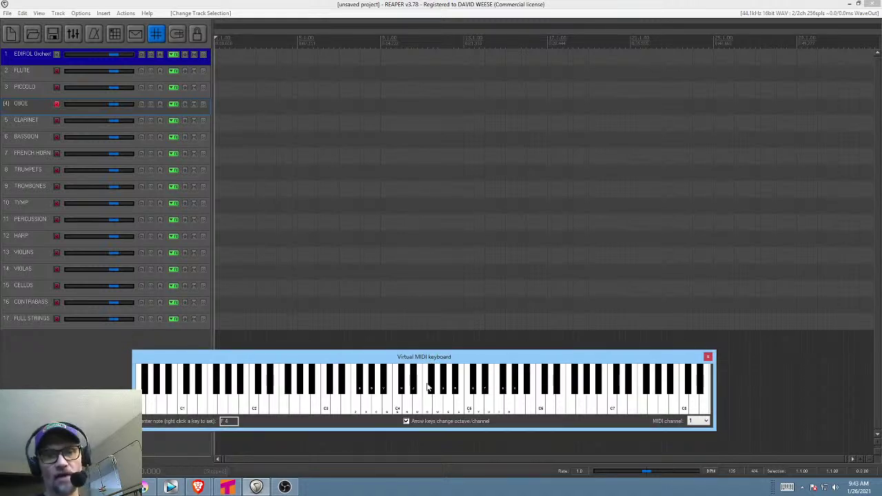
{"action": "left_click", "coordinate": [403, 405]}
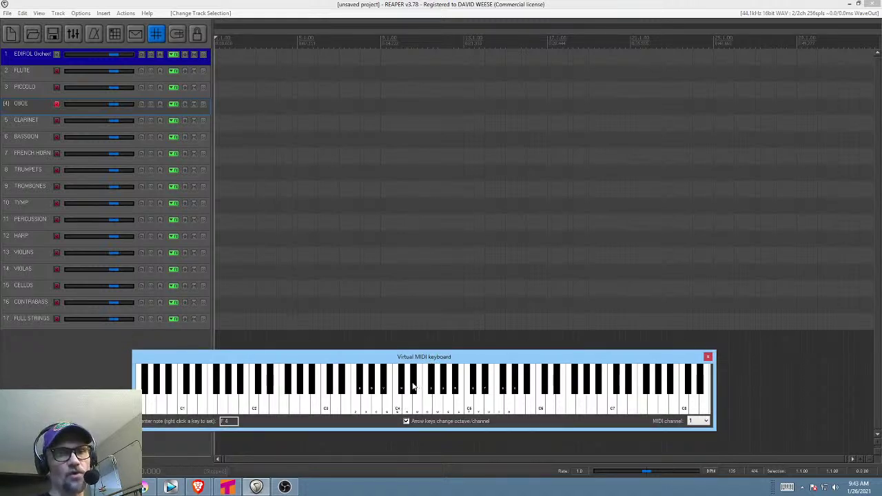
Record a short MIDI phrase on the PICCOLO track from the project start using the virtual MIDI keyboard, and play it back.
{"action": "left_click", "coordinate": [260, 90]}
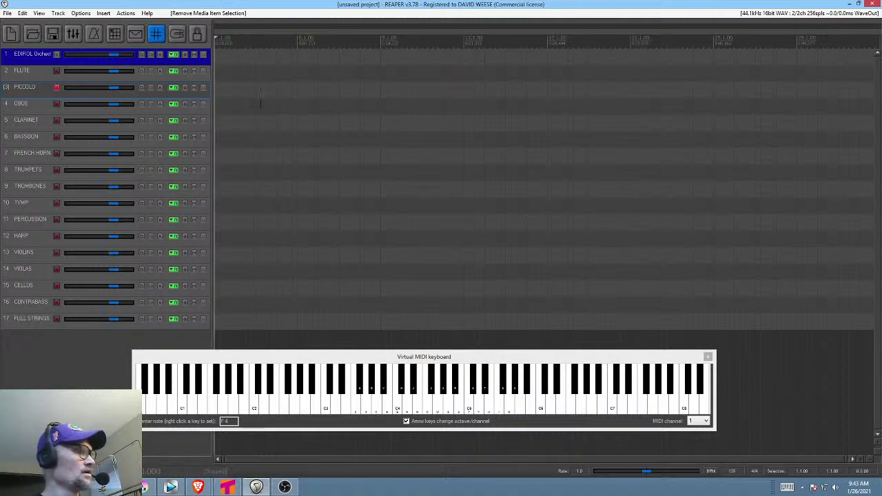
{"action": "key", "text": "ctrl+r"}
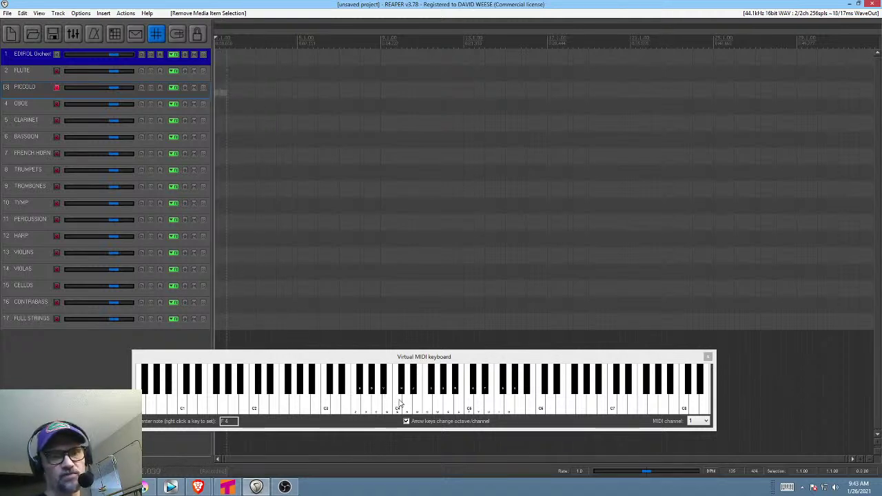
{"action": "left_click", "coordinate": [399, 403]}
{"action": "left_click", "coordinate": [414, 390]}
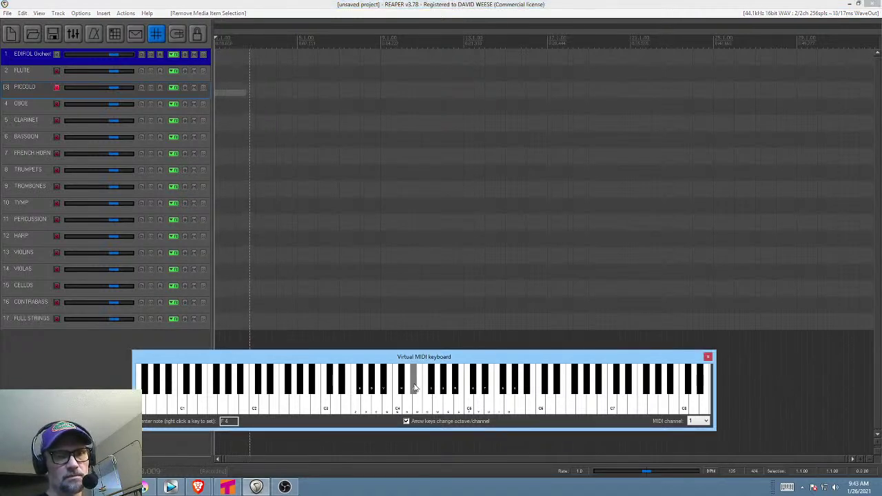
{"action": "left_click", "coordinate": [405, 401]}
{"action": "left_click", "coordinate": [436, 400]}
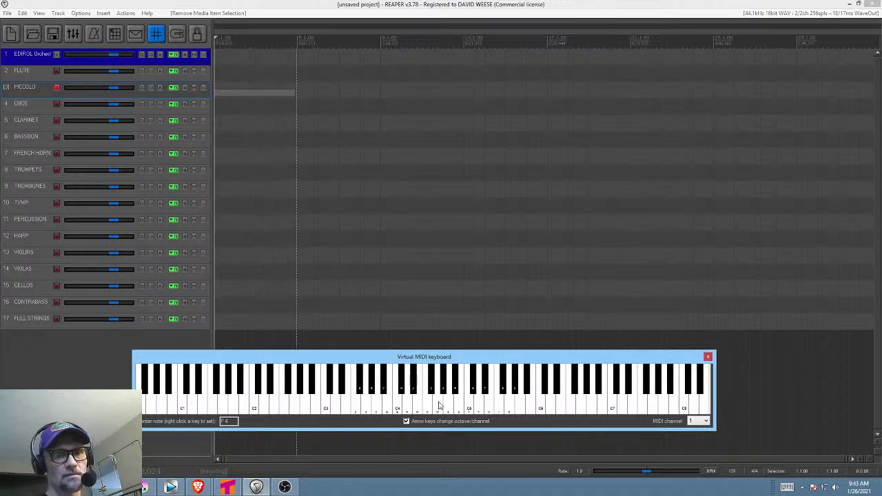
{"action": "left_click_drag", "start_coordinate": [427, 402], "coordinate": [471, 403]}
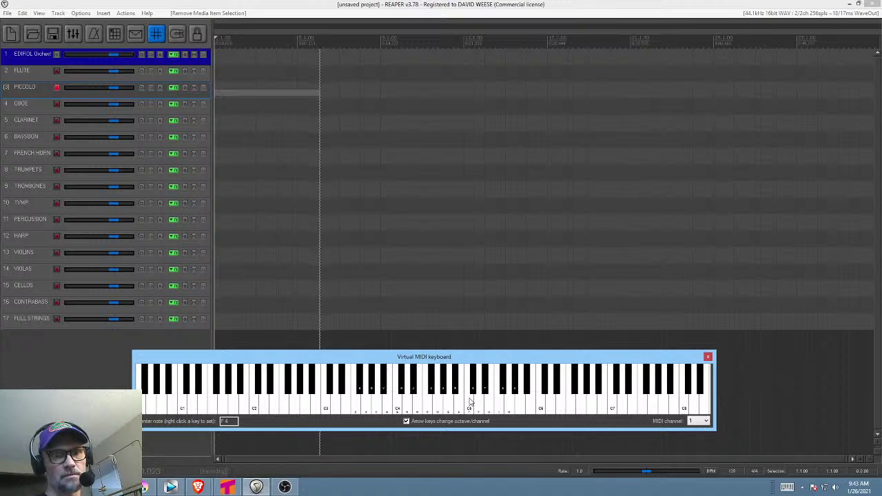
{"action": "key", "text": "space"}
{"action": "key", "text": "space"}
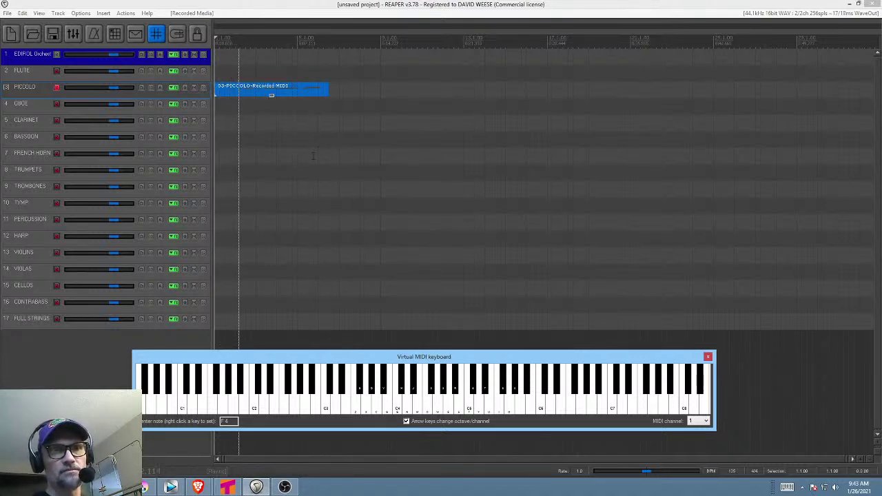
{"action": "key", "text": "space"}
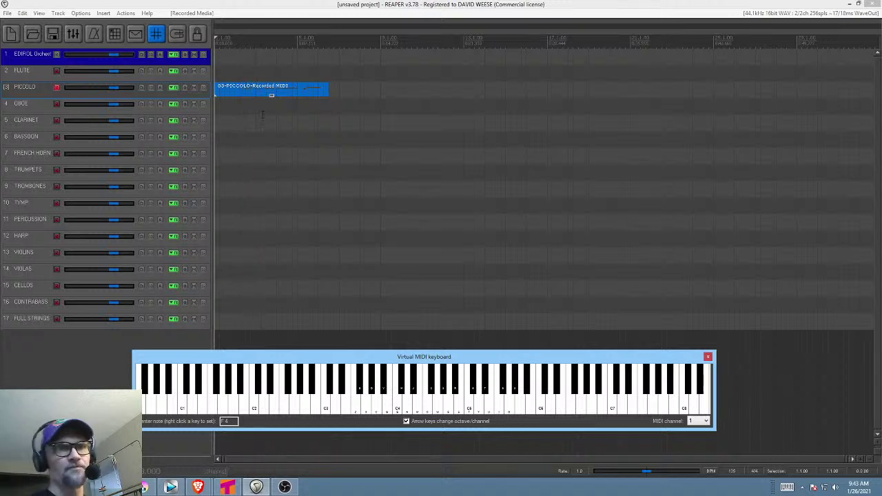
Delete the recorded MIDI item from the PICCOLO track and start a new project without saving the current one.
{"action": "left_click", "coordinate": [273, 93]}
{"action": "key", "text": "Delete"}
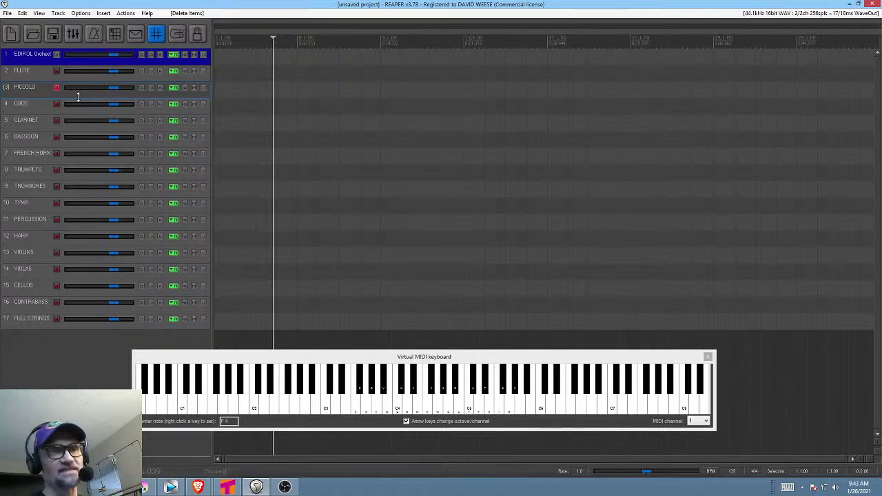
{"action": "left_click", "coordinate": [10, 36]}
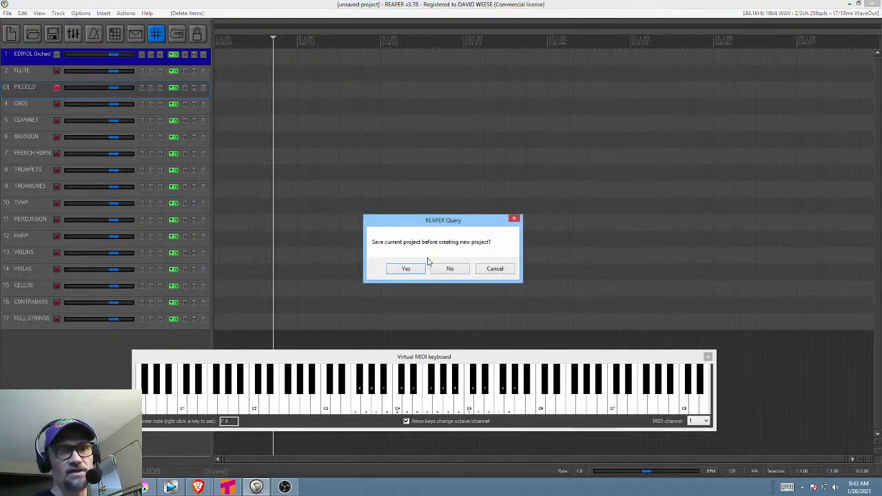
{"action": "left_click", "coordinate": [450, 269]}
Insert the archived DRAMA DIALOGUE track template from the orchestral combis into the empty project.
{"action": "right_click", "coordinate": [124, 127]}
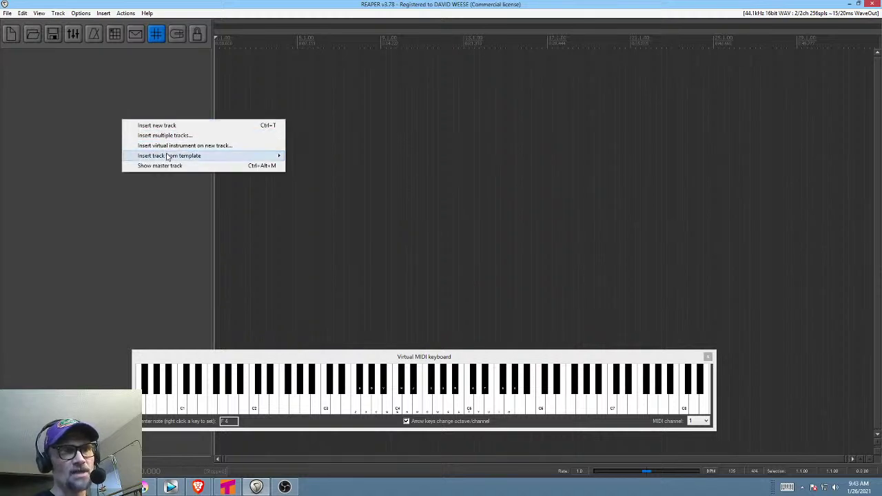
{"action": "mouse_move", "coordinate": [199, 155]}
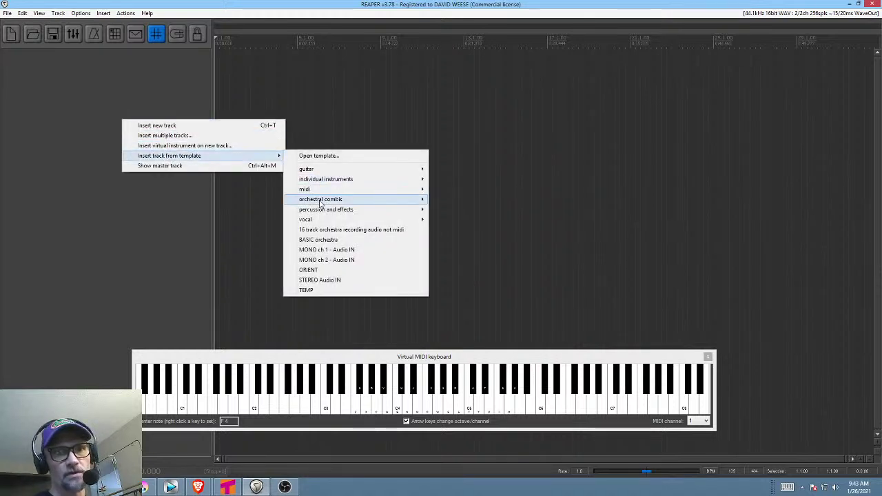
{"action": "mouse_move", "coordinate": [320, 202]}
{"action": "mouse_move", "coordinate": [647, 201]}
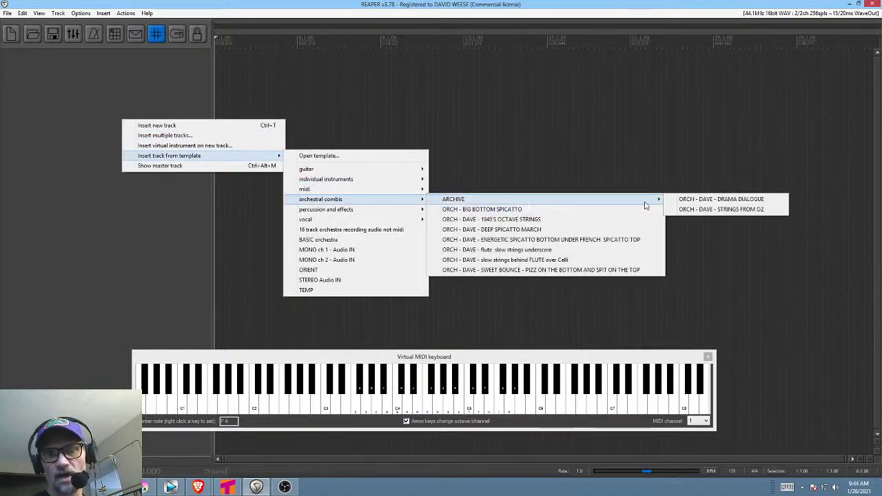
{"action": "left_click", "coordinate": [703, 201]}
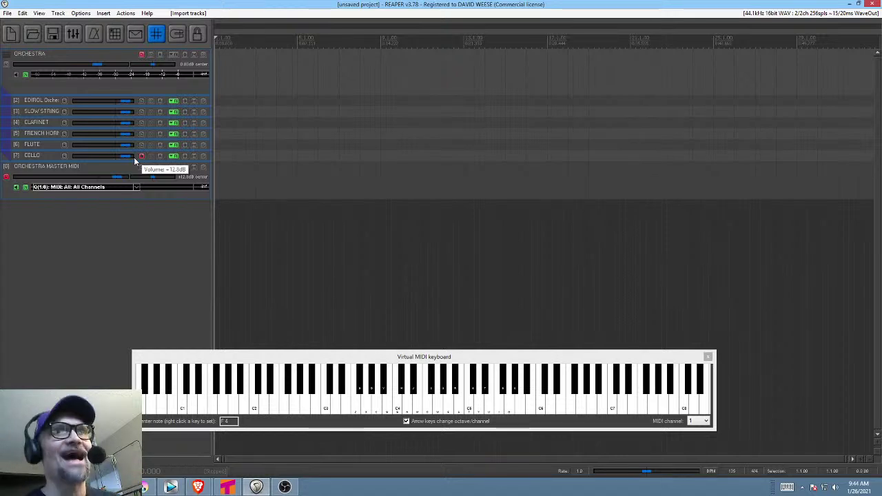
Inspect the MIDI note filter ranges on the CLARINET and CELLO tracks and close their effects windows.
{"action": "left_click", "coordinate": [174, 123]}
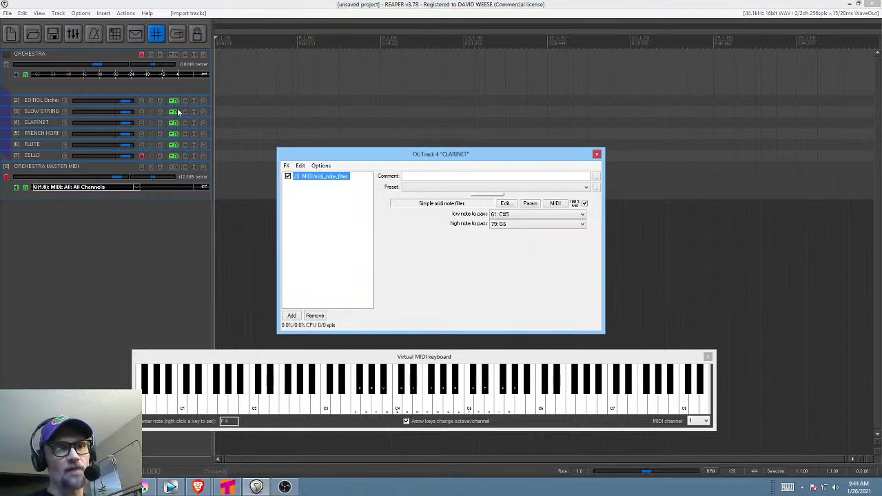
{"action": "left_click", "coordinate": [173, 104]}
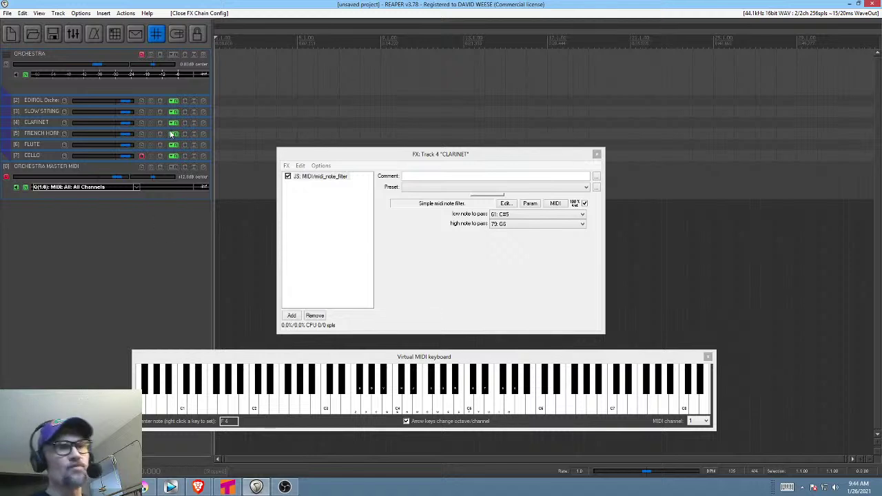
{"action": "left_click", "coordinate": [173, 157]}
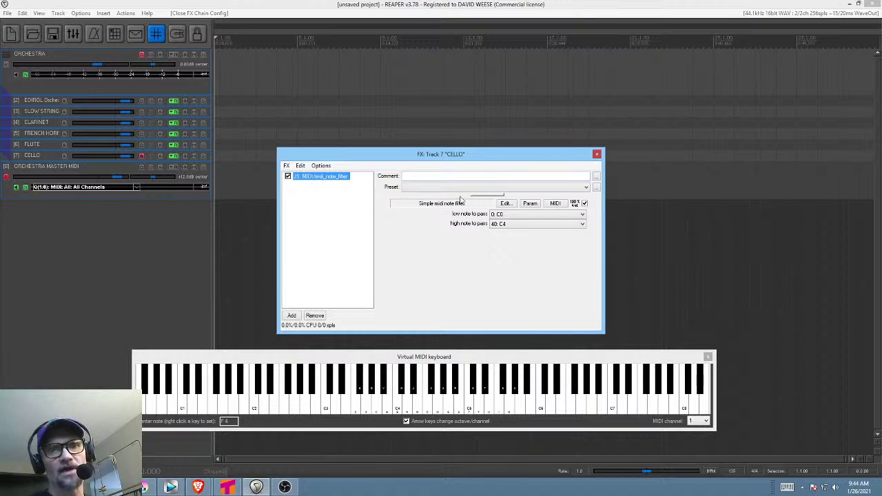
{"action": "left_click", "coordinate": [597, 155]}
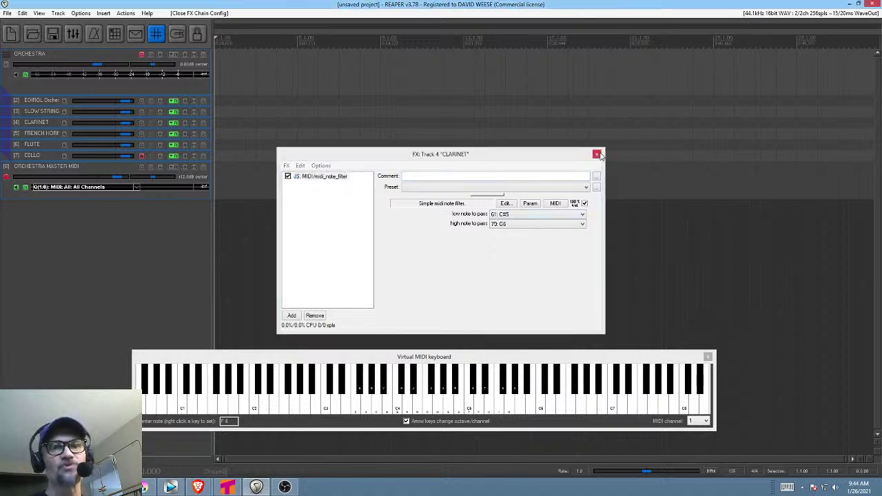
{"action": "left_click", "coordinate": [597, 155]}
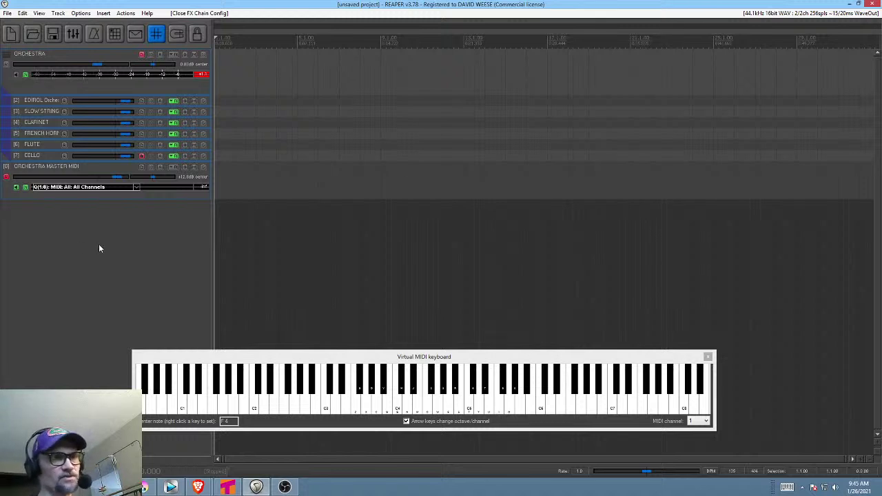
Record a MIDI performance on the ORCHESTRA MASTER MIDI track from the project start and play it back.
{"action": "left_click", "coordinate": [143, 231]}
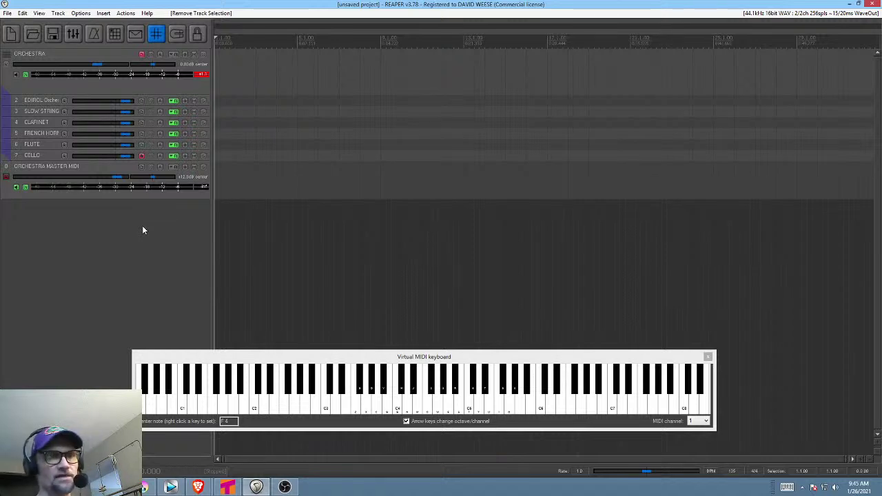
{"action": "key", "text": "ctrl+r"}
{"action": "key", "text": "Return"}
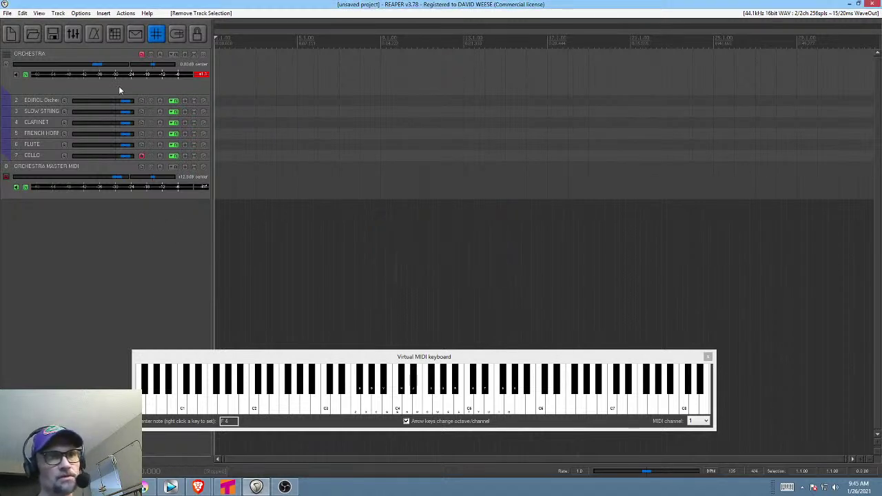
{"action": "left_click", "coordinate": [77, 58]}
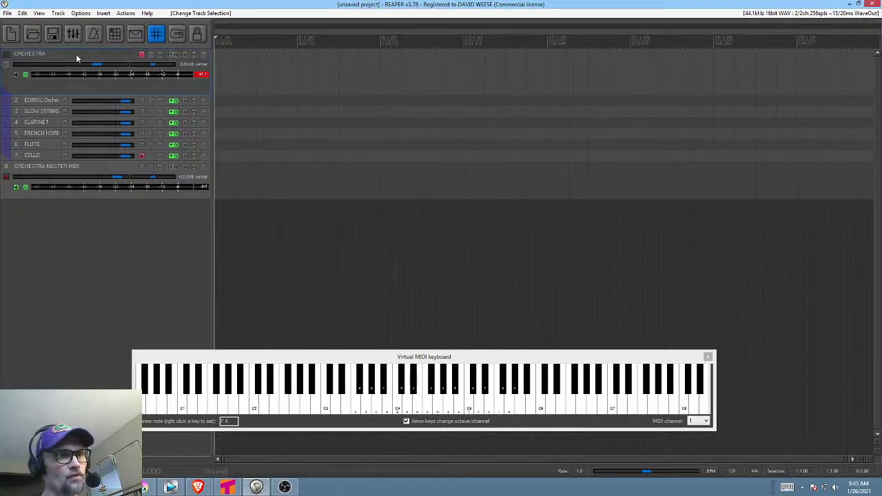
{"action": "left_click", "coordinate": [68, 174]}
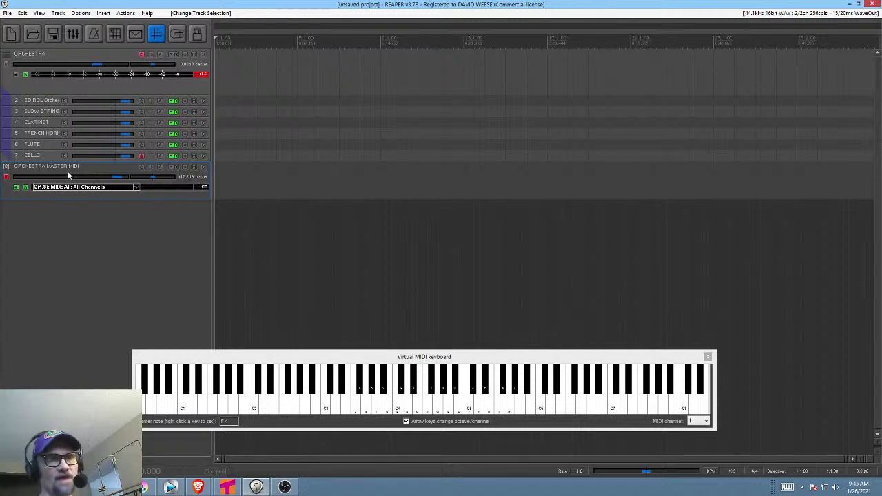
{"action": "key", "text": "ctrl+r"}
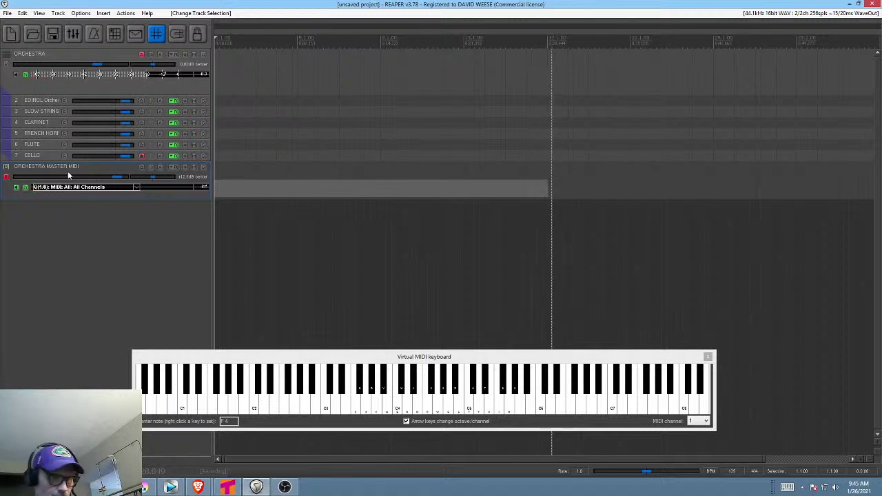
{"action": "key", "text": "space"}
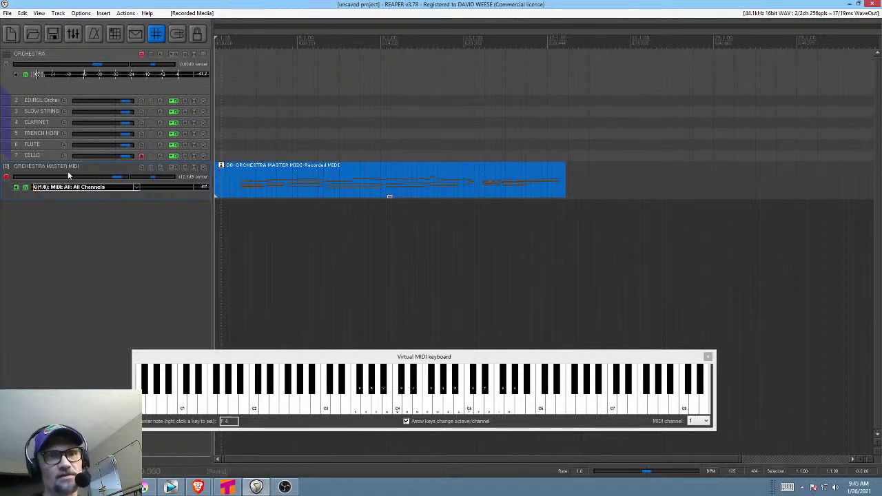
{"action": "key", "text": "space"}
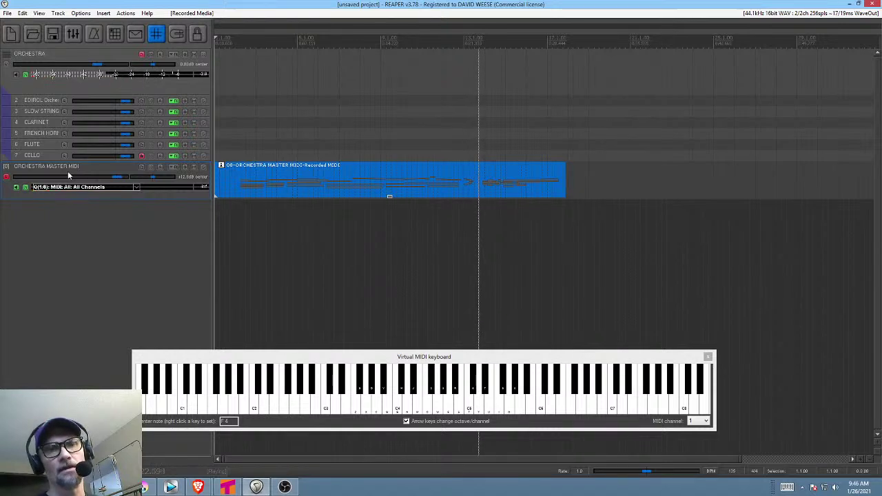
{"action": "key", "text": "space"}
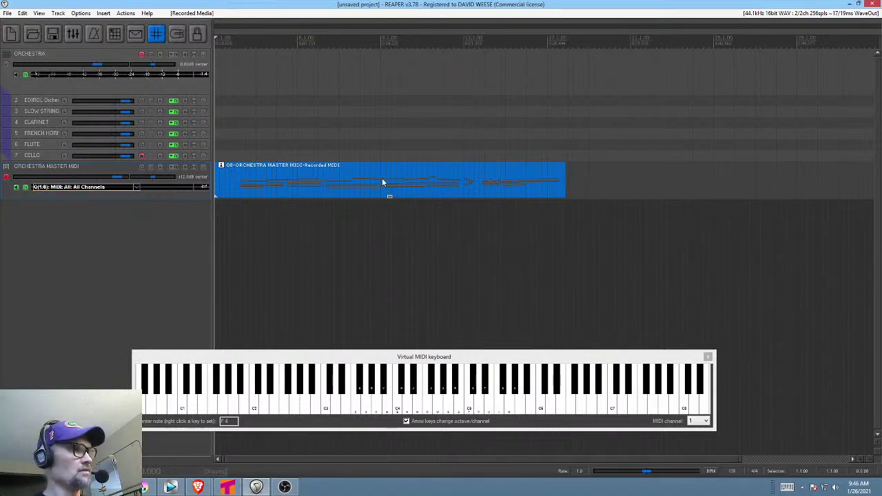
Delete the recording on the ORCHESTRA MASTER MIDI track and start a new project without saving.
{"action": "left_click", "coordinate": [343, 182]}
{"action": "key", "text": "Delete"}
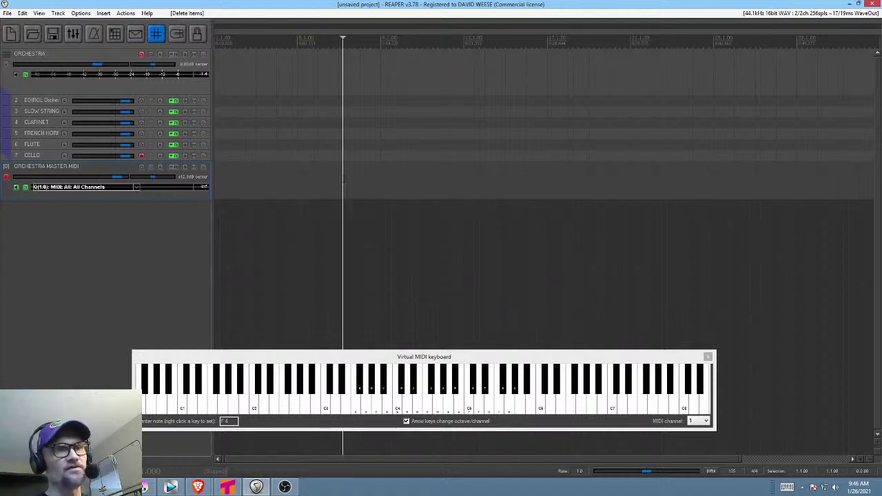
{"action": "left_click", "coordinate": [11, 34]}
{"action": "left_click", "coordinate": [450, 269]}
Insert the orchestral combi template ENERGETIC SPICATTO BOTTOM UNDER FRENCH SPICATTO TOP into the empty project.
{"action": "right_click", "coordinate": [133, 188]}
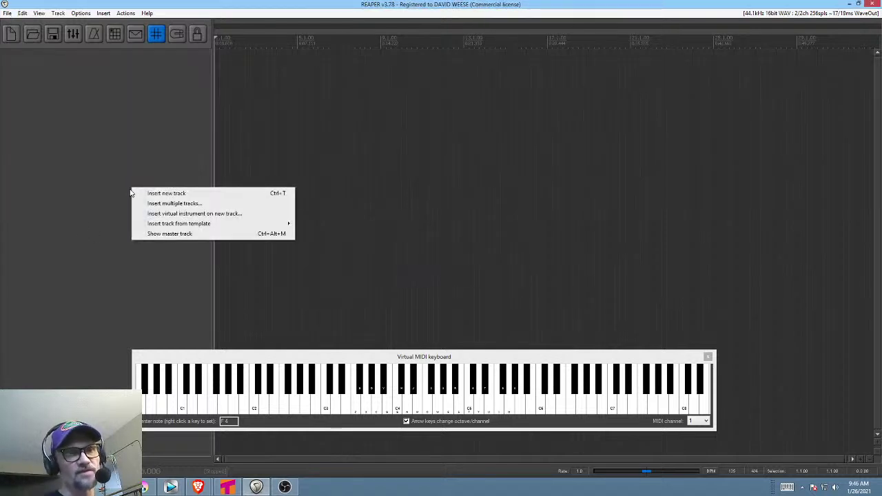
{"action": "mouse_move", "coordinate": [171, 226]}
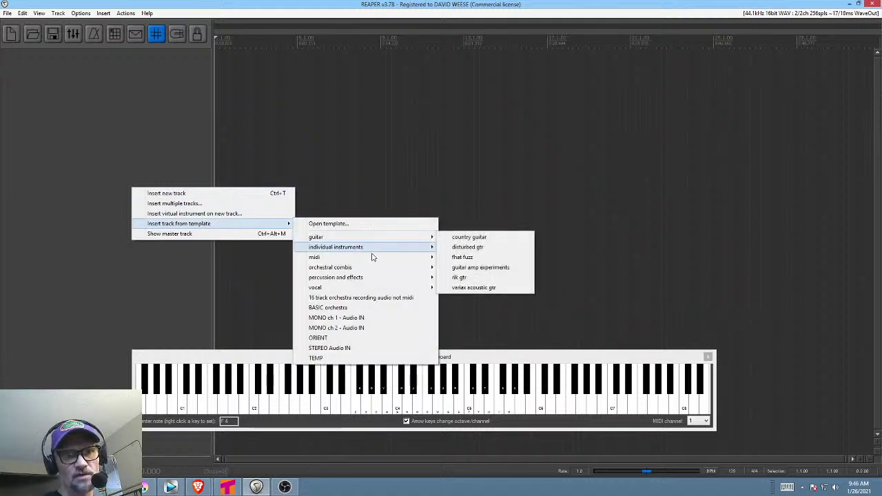
{"action": "mouse_move", "coordinate": [373, 270]}
{"action": "mouse_move", "coordinate": [542, 270]}
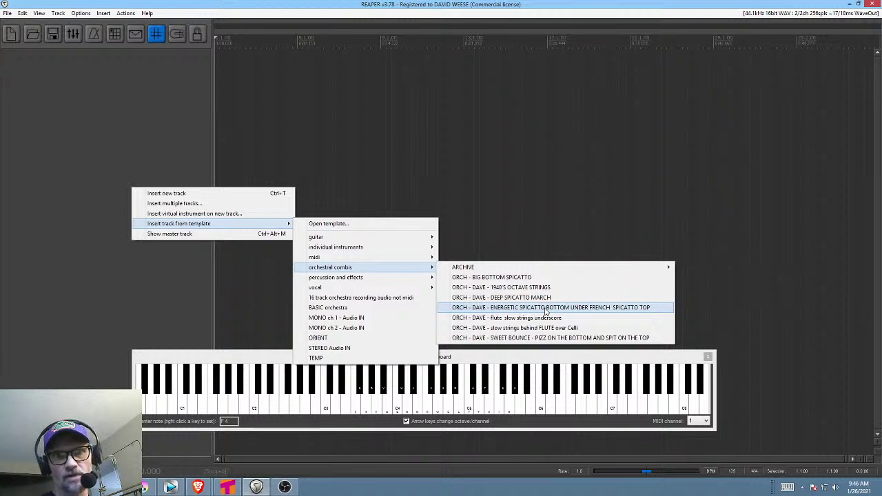
{"action": "left_click", "coordinate": [546, 312]}
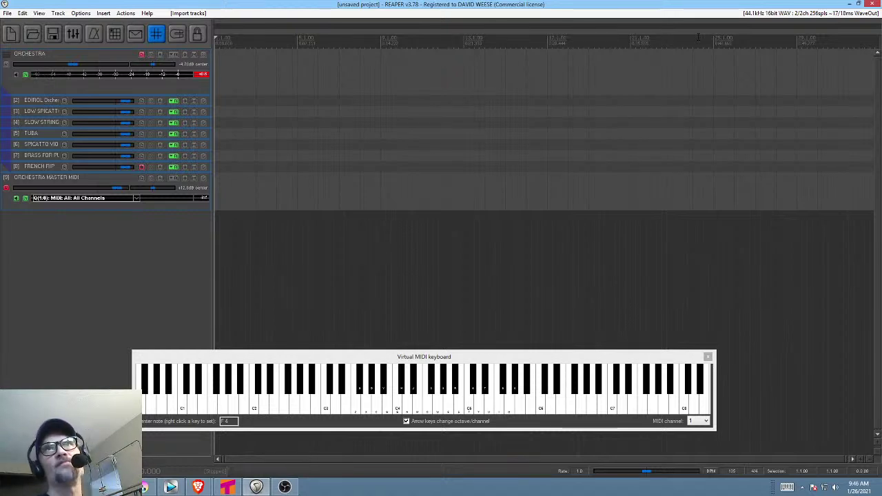
{"action": "key", "text": "Escape"}
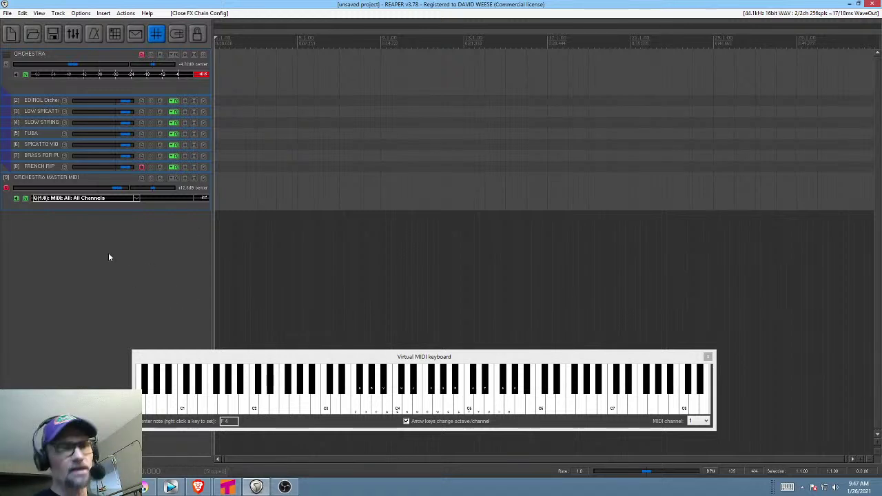
Start a new project without saving, insert the BASIC orchestra track template and shrink the track heights to fit all tracks.
{"action": "left_click", "coordinate": [11, 36]}
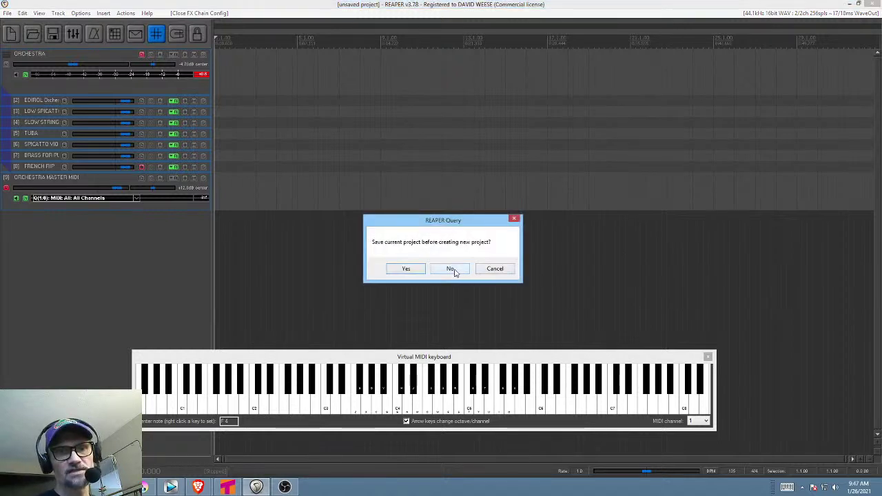
{"action": "left_click", "coordinate": [452, 269]}
{"action": "right_click", "coordinate": [98, 143]}
{"action": "mouse_move", "coordinate": [245, 177]}
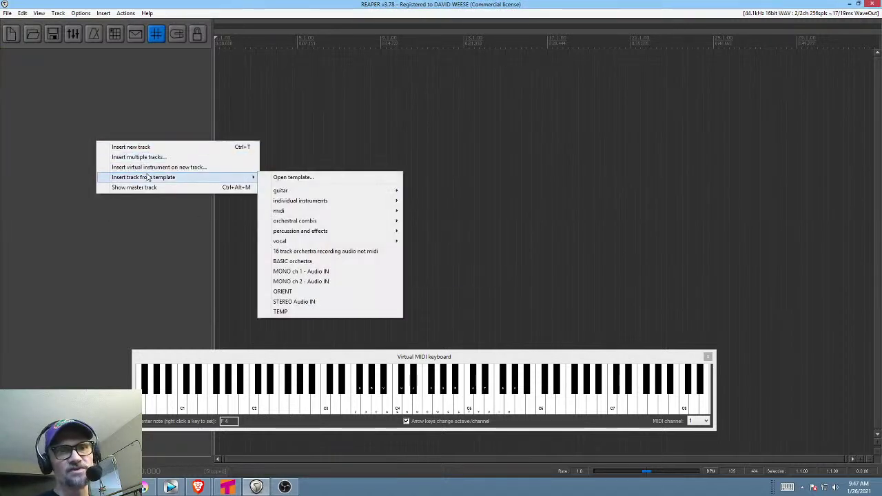
{"action": "left_click", "coordinate": [331, 265]}
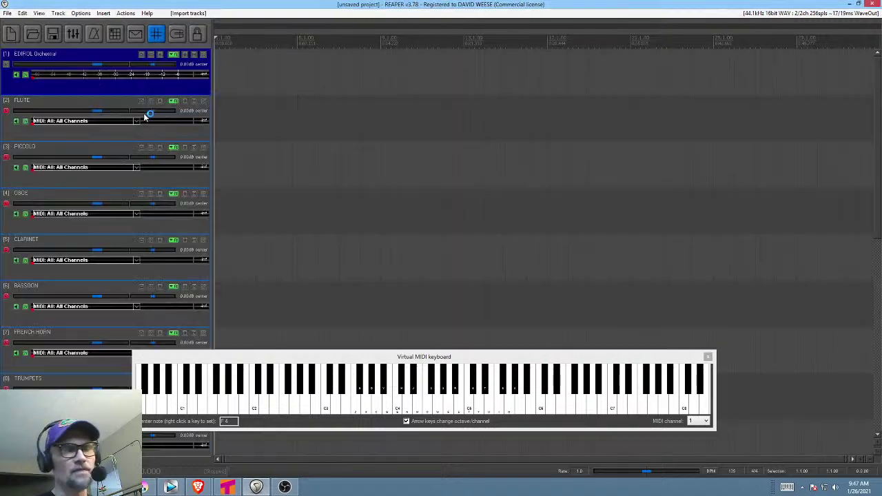
{"action": "scroll", "coordinate": [141, 117], "scroll_direction": "down", "scroll_amount": 5}
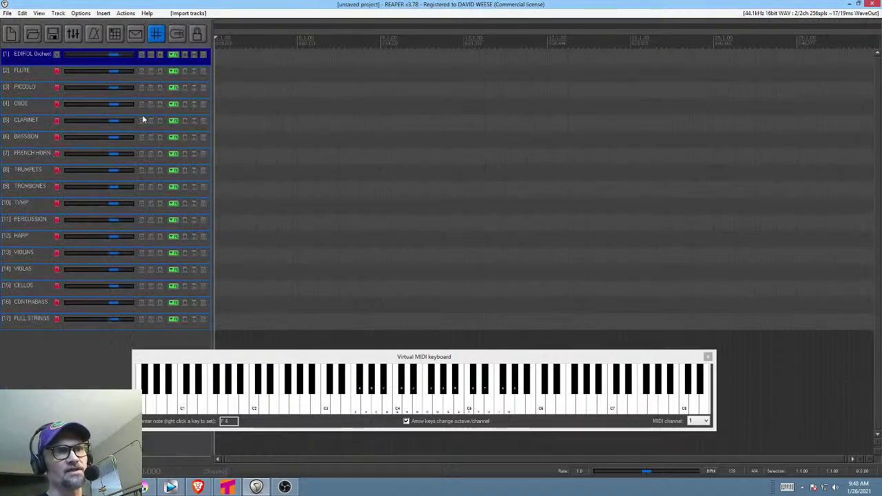
Show the EDIROL Orchestral instrument on track 1, enlarge its effects window, raise the reverb level slightly and close the window.
{"action": "left_click", "coordinate": [173, 54]}
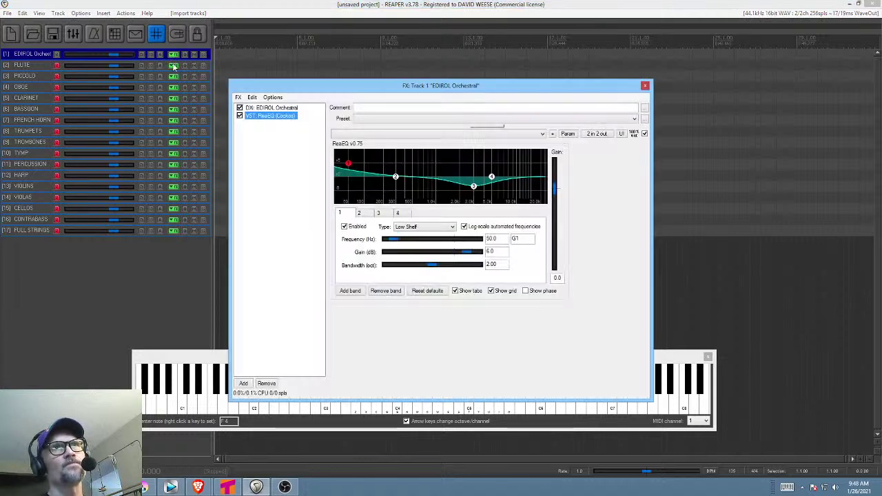
{"action": "left_click", "coordinate": [272, 108]}
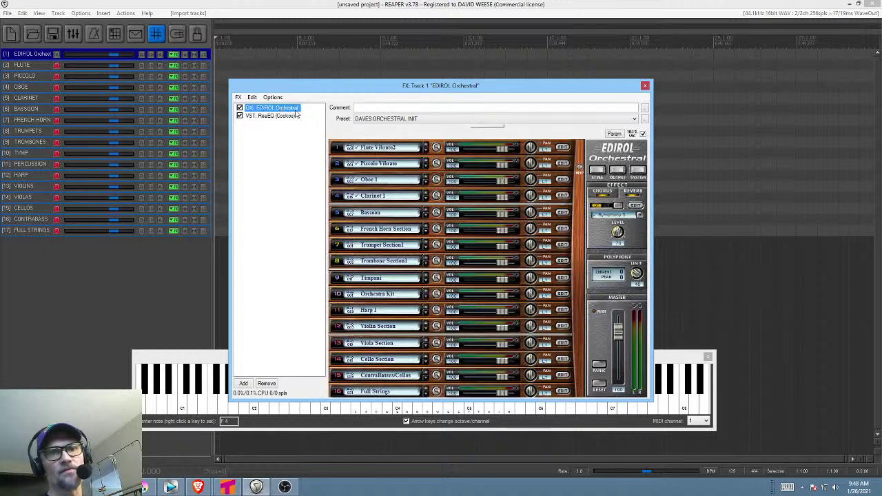
{"action": "left_click_drag", "start_coordinate": [492, 91], "coordinate": [509, 74]}
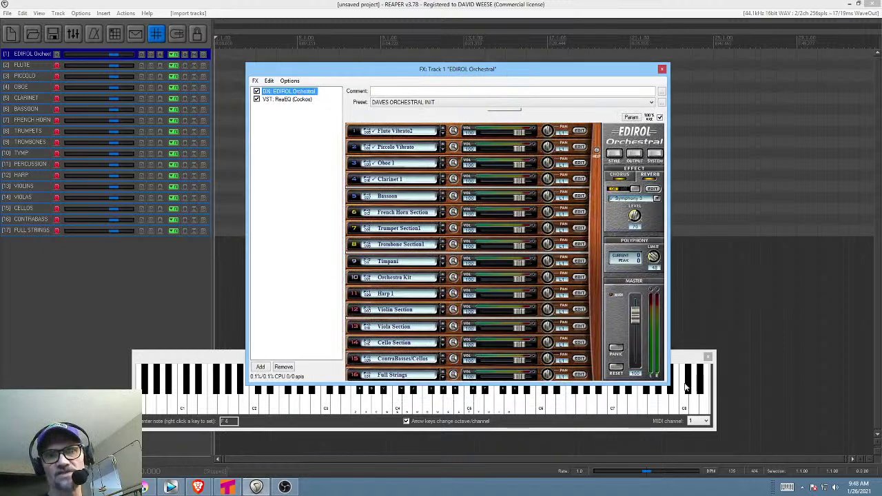
{"action": "left_click_drag", "start_coordinate": [667, 382], "coordinate": [756, 428]}
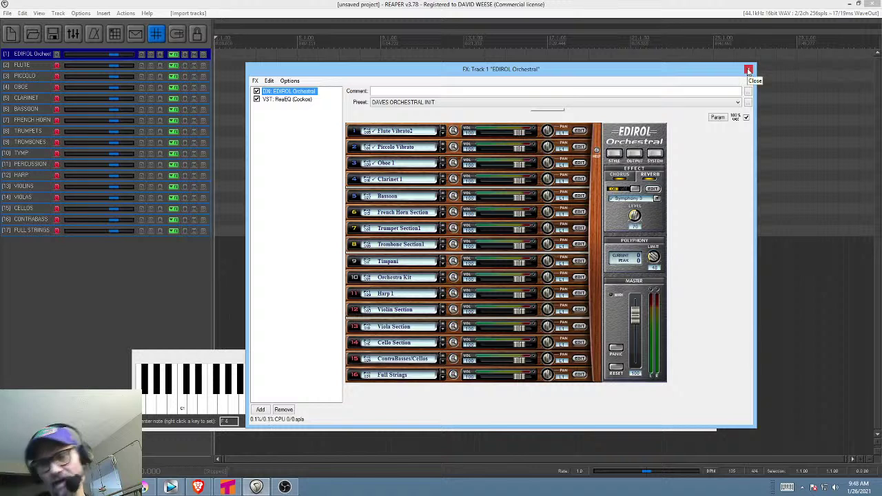
{"action": "left_click_drag", "start_coordinate": [636, 213], "coordinate": [642, 201]}
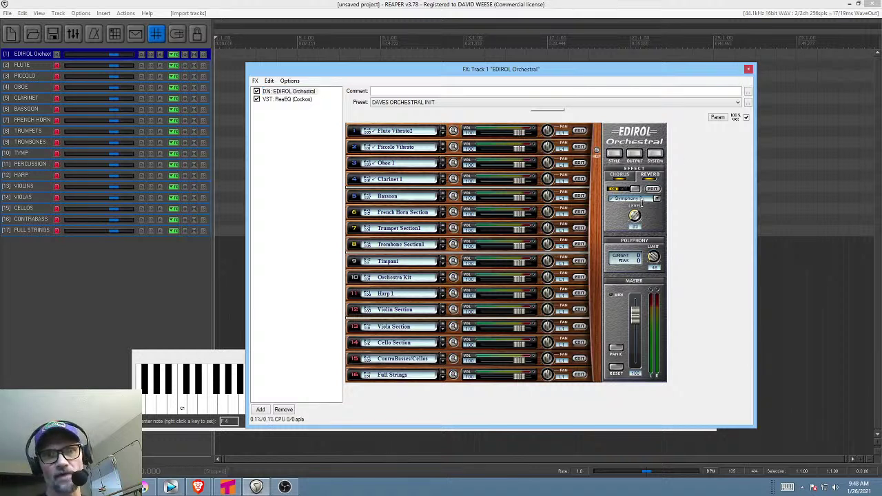
{"action": "left_click", "coordinate": [749, 69]}
Audition the orchestral sounds track by track, selecting FLUTE, PICCOLO, OBOE, CLARINET, FRENCH HORN and TROMBONES.
{"action": "left_click", "coordinate": [29, 62]}
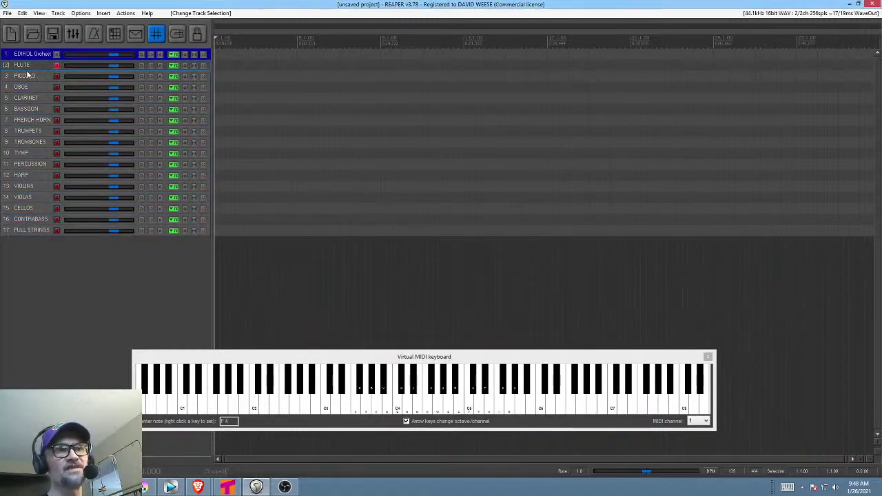
{"action": "left_click", "coordinate": [27, 76]}
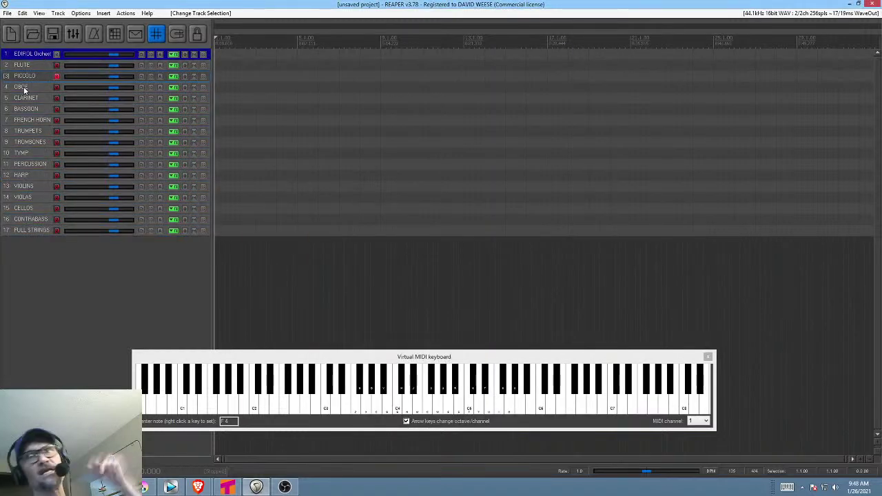
{"action": "left_click", "coordinate": [39, 59]}
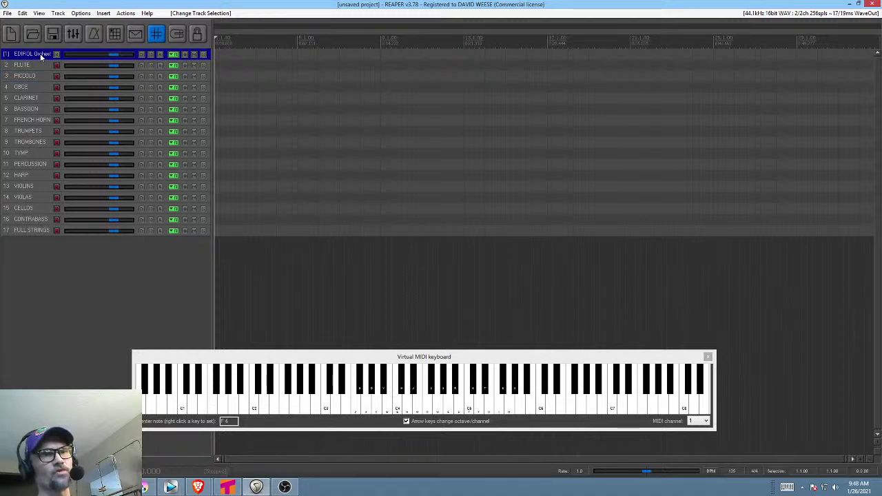
{"action": "left_click", "coordinate": [35, 65]}
{"action": "left_click", "coordinate": [29, 75]}
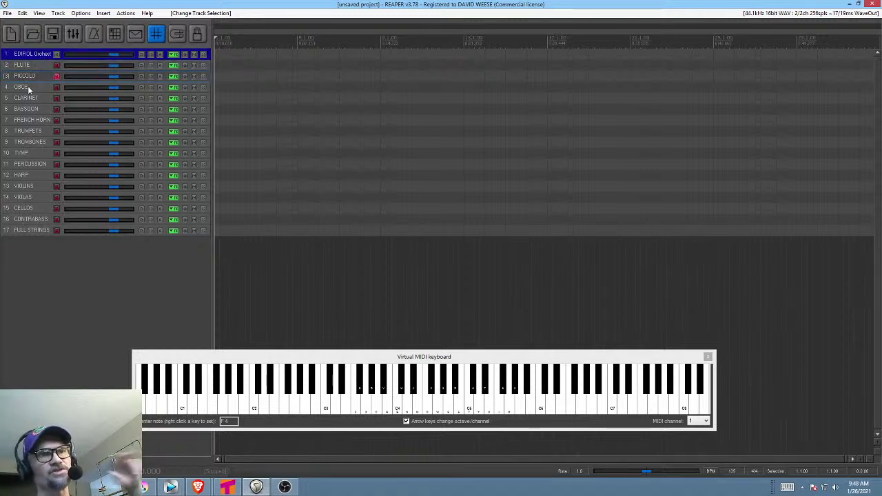
{"action": "left_click", "coordinate": [29, 87]}
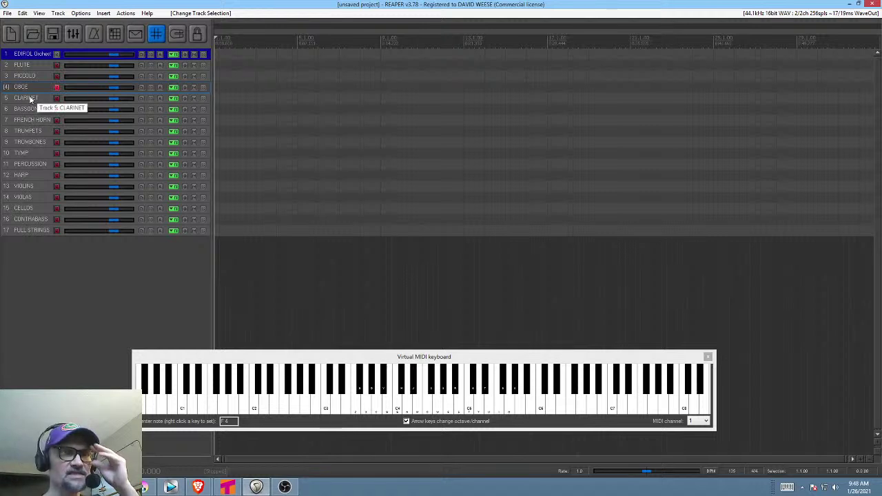
{"action": "left_click", "coordinate": [28, 62], "text": "shift"}
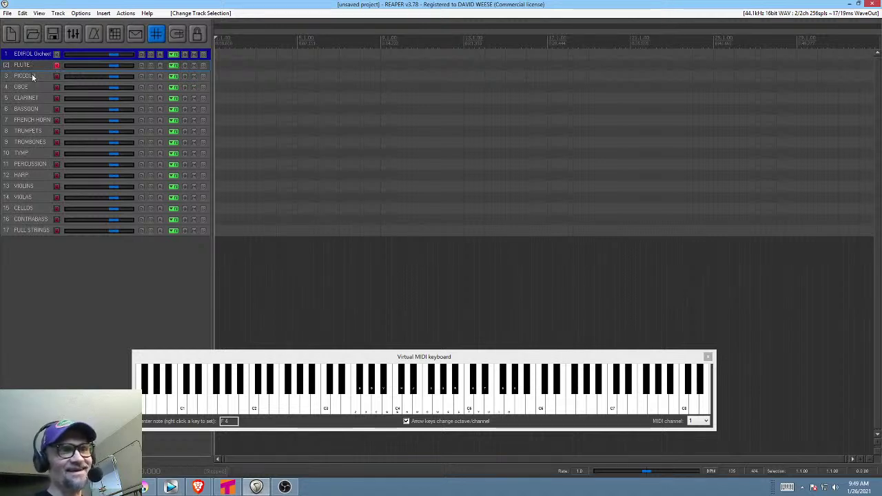
{"action": "left_click", "coordinate": [31, 76]}
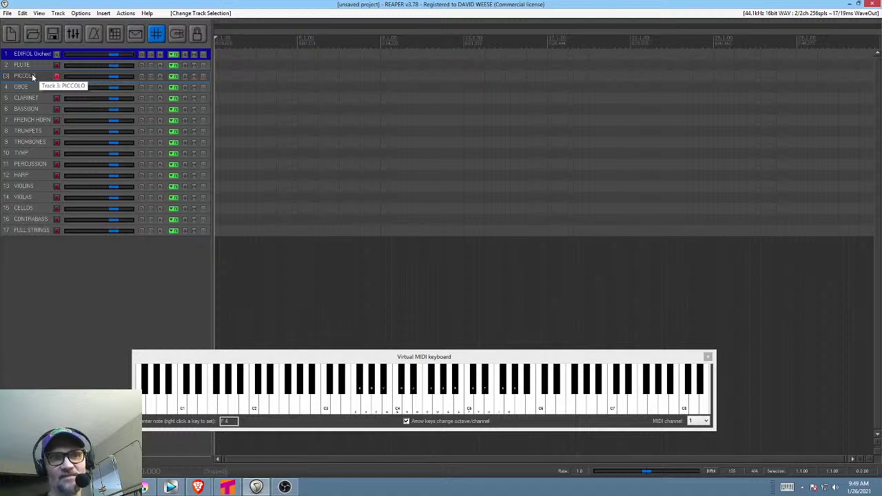
{"action": "left_click", "coordinate": [22, 87]}
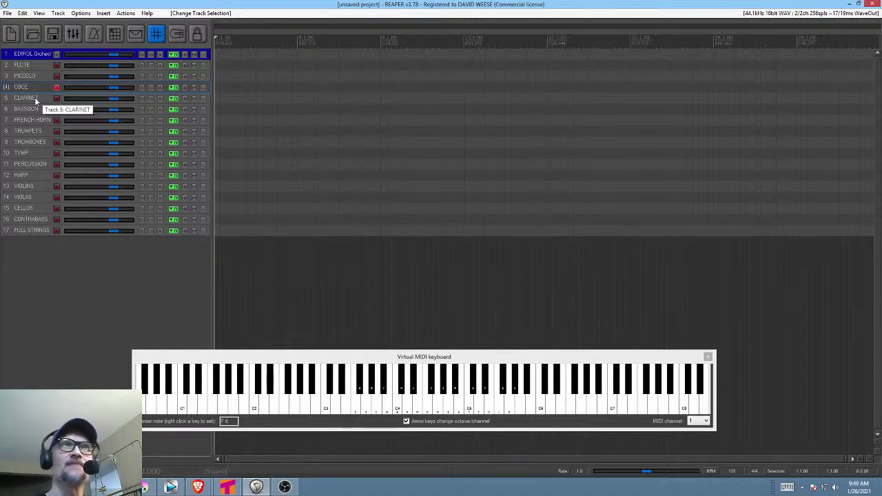
{"action": "left_click", "coordinate": [34, 97]}
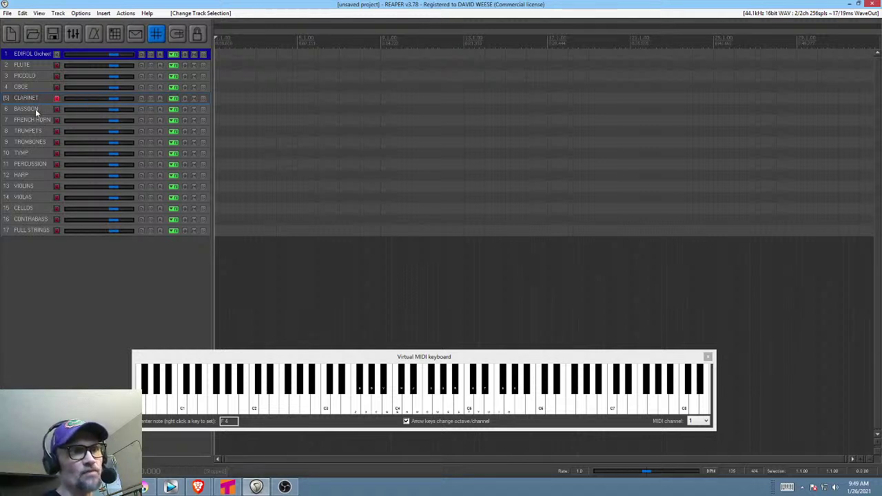
{"action": "left_click", "coordinate": [35, 121]}
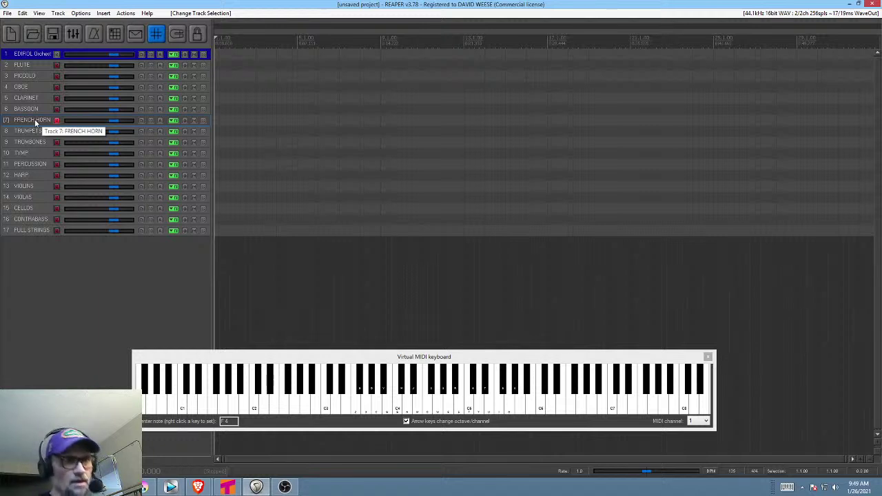
{"action": "left_click", "coordinate": [31, 144]}
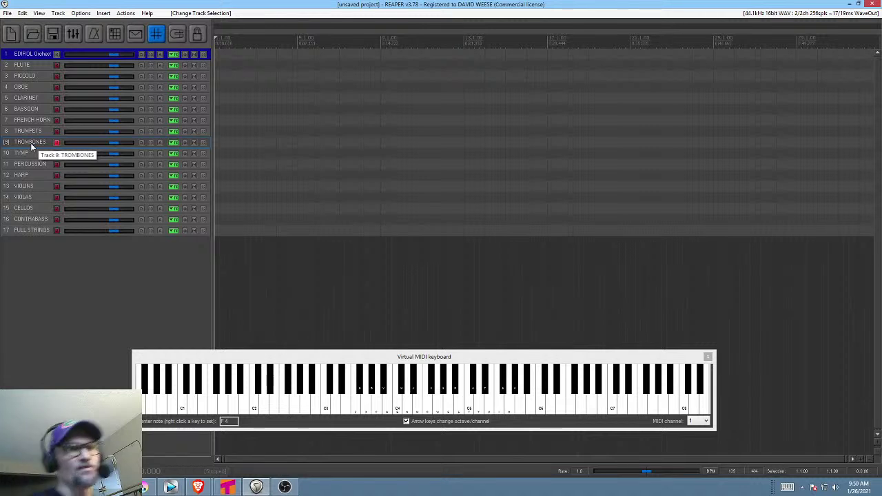
Show the FRENCH HORN track's ReaControlMIDI effect, try the CC 1 mod wheel at 32 and reset it to its default.
{"action": "left_click", "coordinate": [38, 121]}
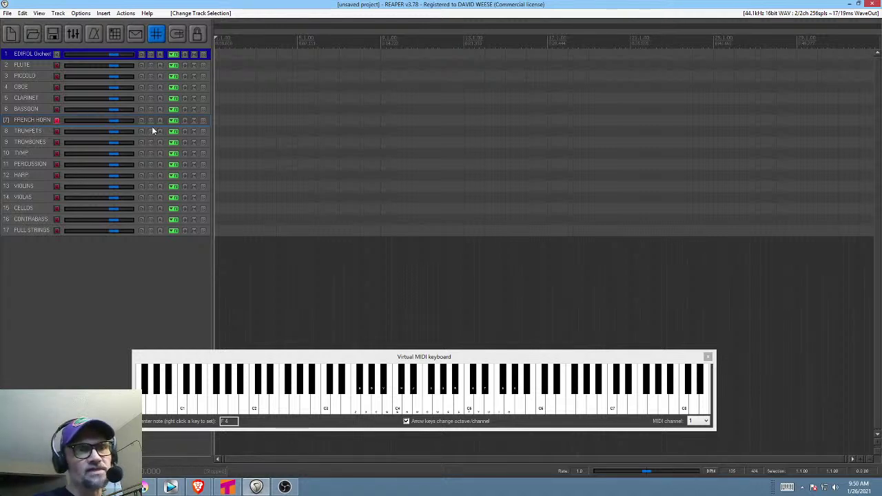
{"action": "left_click", "coordinate": [171, 120]}
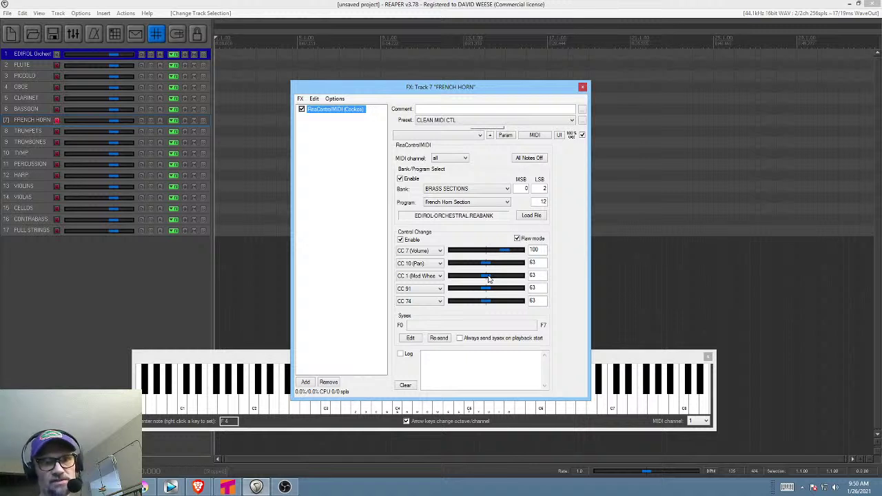
{"action": "mouse_move", "coordinate": [488, 278]}
{"action": "left_mouse_down"}
{"action": "mouse_move", "coordinate": [514, 278]}
{"action": "mouse_move", "coordinate": [460, 278]}
{"action": "mouse_move", "coordinate": [473, 278]}
{"action": "left_mouse_up"}
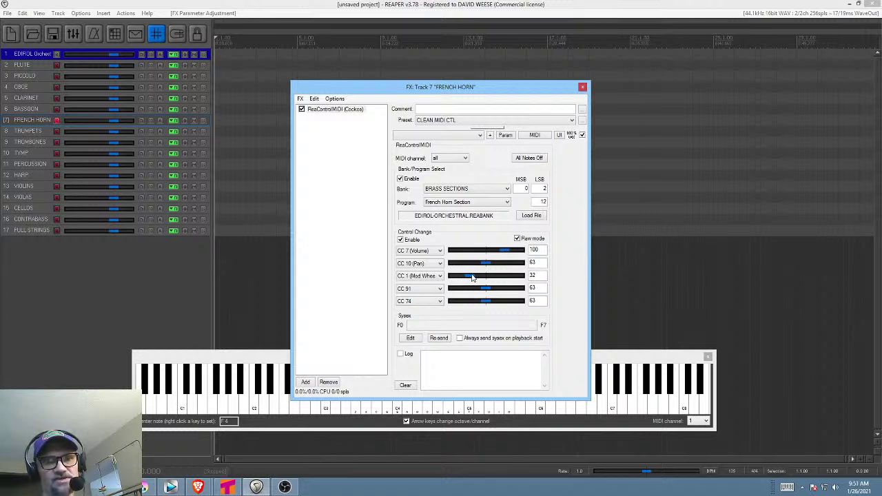
{"action": "double_click", "coordinate": [473, 278]}
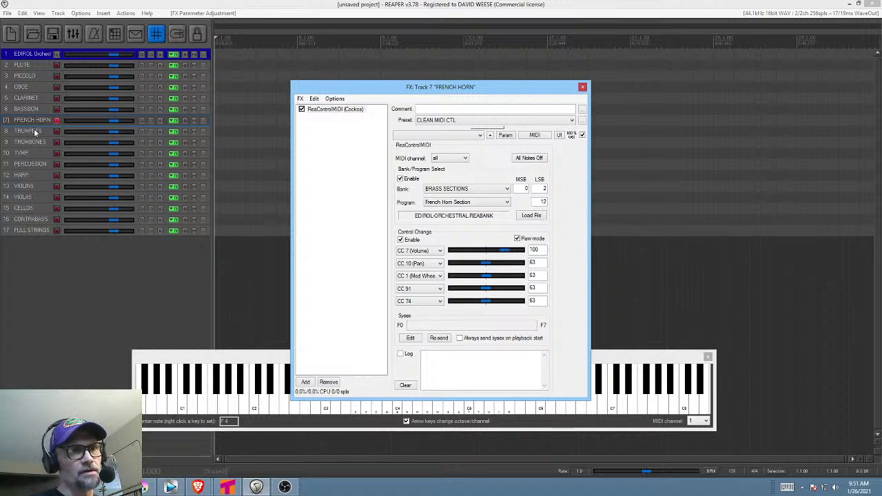
In the TRUMPETS track's ReaControlMIDI, try the French Horns Rip and French Horns Swell programs and settle on French Horn Section.
{"action": "left_click", "coordinate": [173, 132]}
{"action": "left_click", "coordinate": [484, 204]}
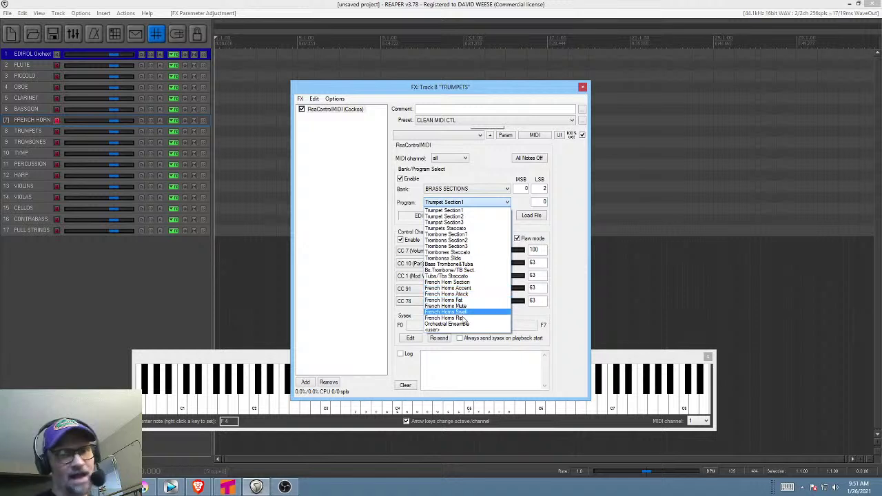
{"action": "left_click", "coordinate": [469, 318]}
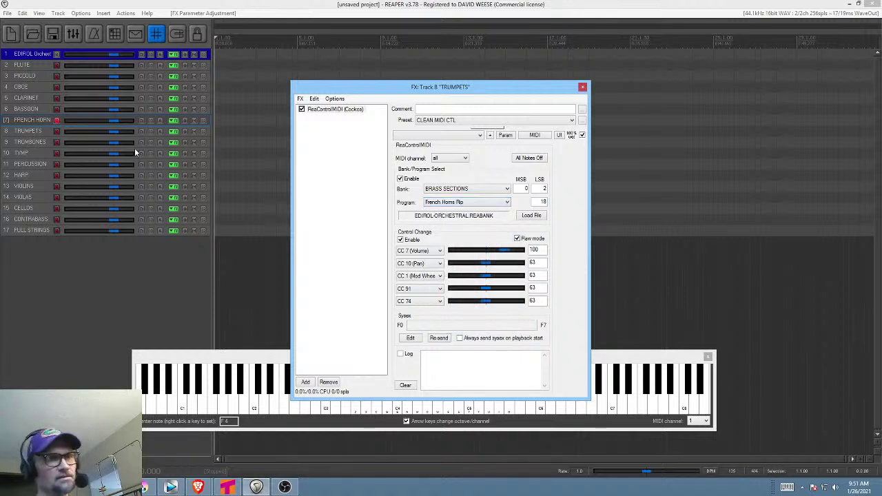
{"action": "left_click", "coordinate": [38, 132]}
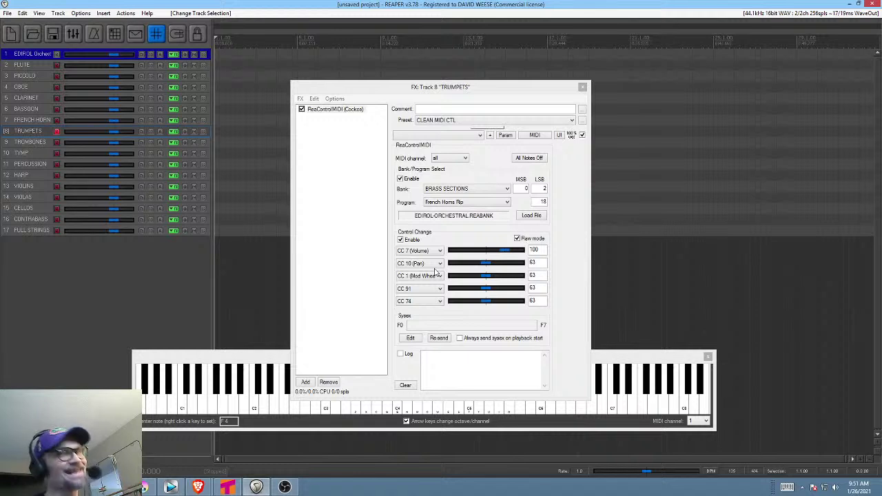
{"action": "left_click", "coordinate": [492, 204]}
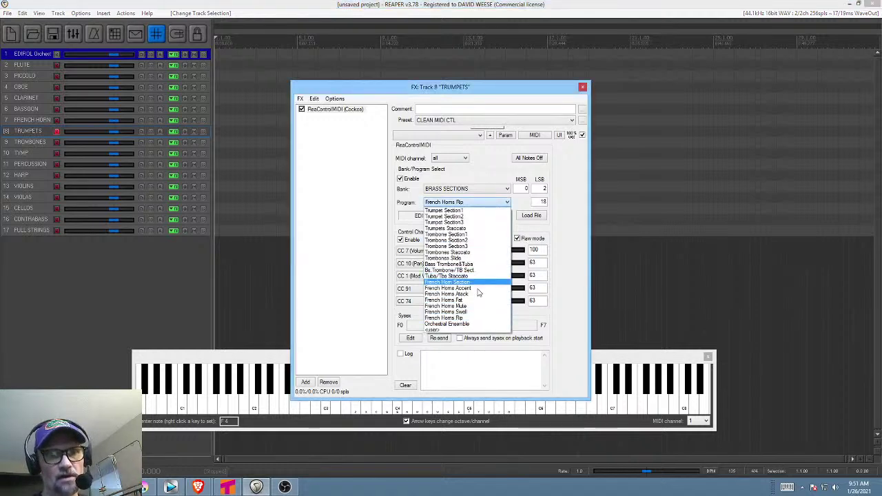
{"action": "left_click", "coordinate": [473, 311]}
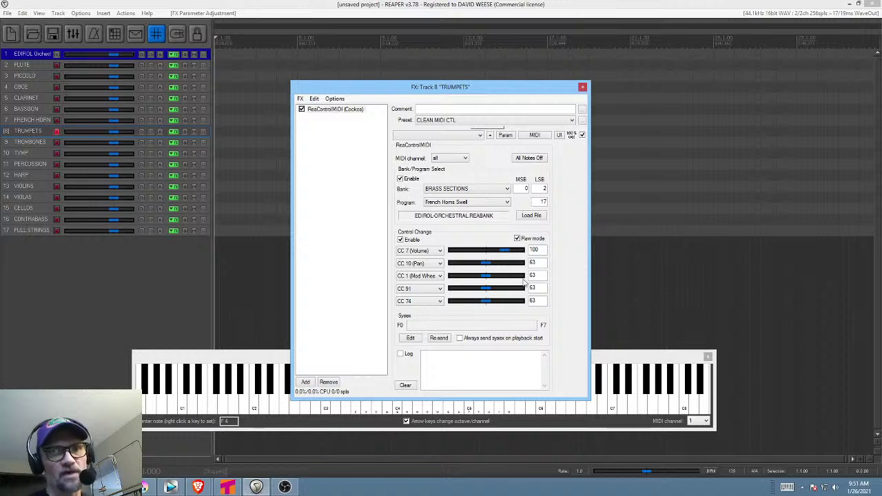
{"action": "left_click", "coordinate": [504, 203]}
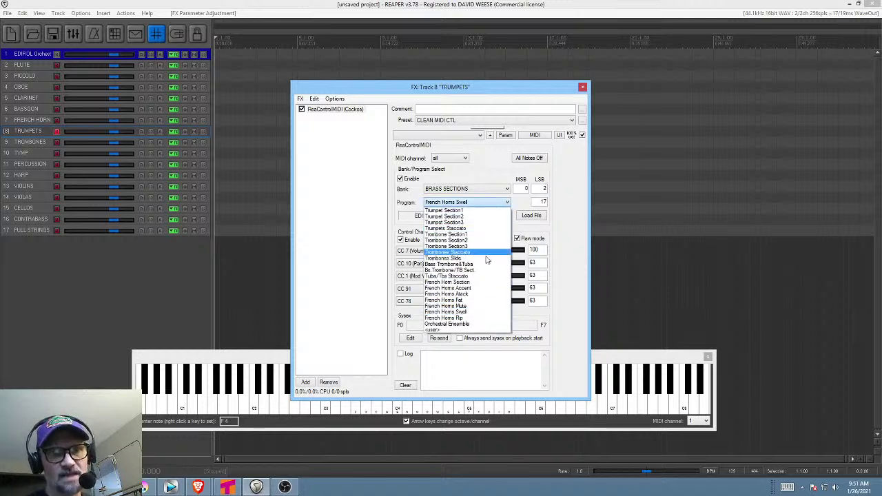
{"action": "left_click", "coordinate": [475, 284]}
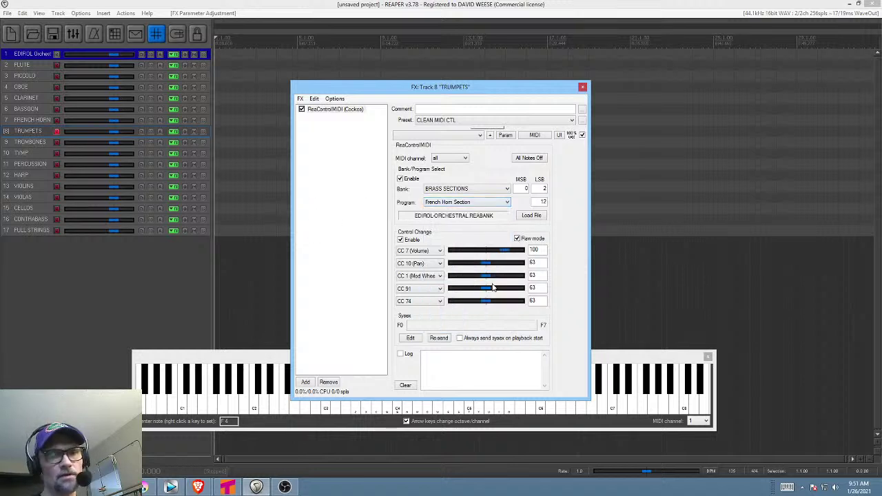
Raise the TRUMPETS track's CC 1 mod wheel to 80 and CC 91 to 93, and close both tracks' effects windows.
{"action": "left_click_drag", "start_coordinate": [485, 276], "coordinate": [503, 292]}
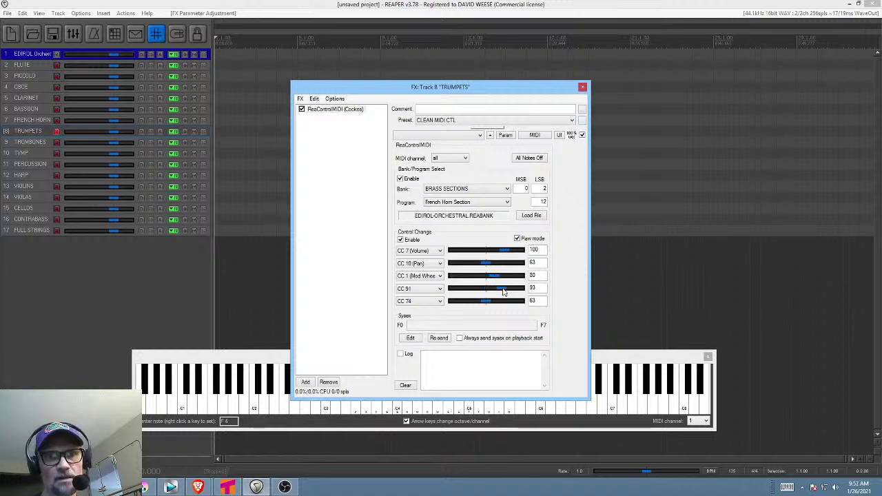
{"action": "left_click", "coordinate": [582, 87]}
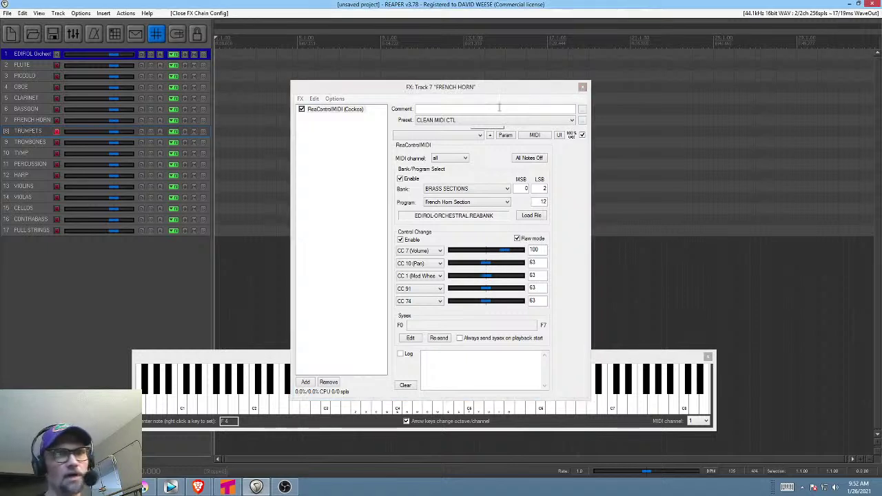
{"action": "left_click", "coordinate": [583, 87]}
Record a short MIDI part of about two and a half bars on the FRENCH HORN track from the project start.
{"action": "left_click", "coordinate": [31, 121]}
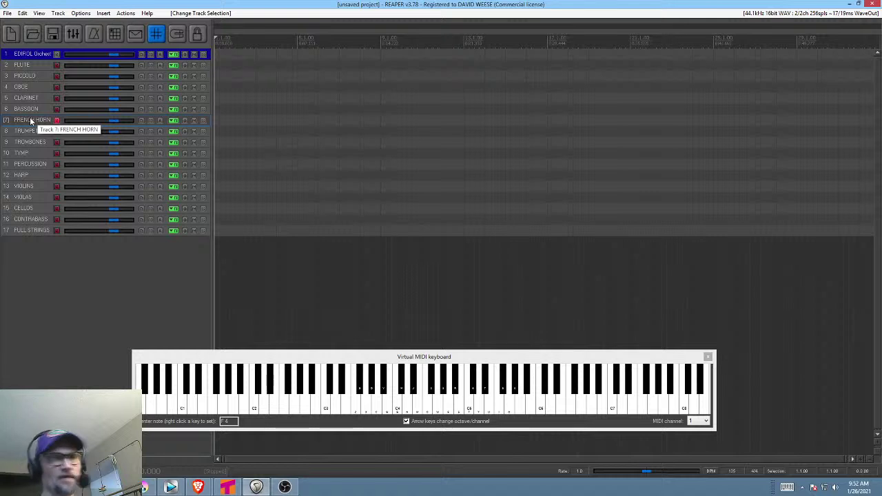
{"action": "key", "text": "ctrl+r"}
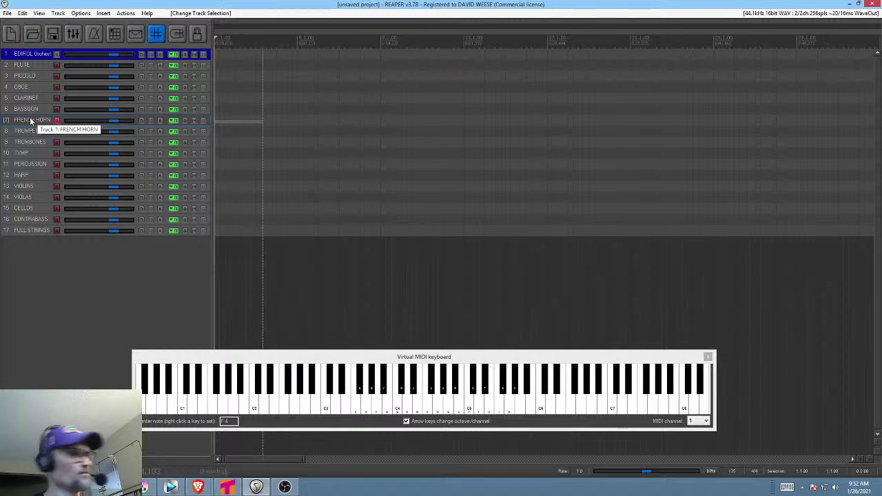
{"action": "key", "text": "space"}
Record a first take on the TRUMPETS track alongside the French horn part and undo that recording.
{"action": "key", "text": "Down"}
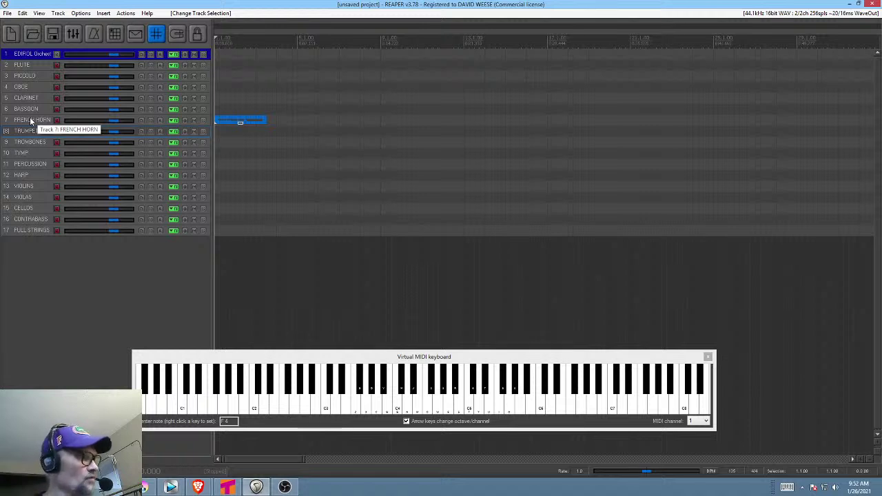
{"action": "key", "text": "ctrl+r"}
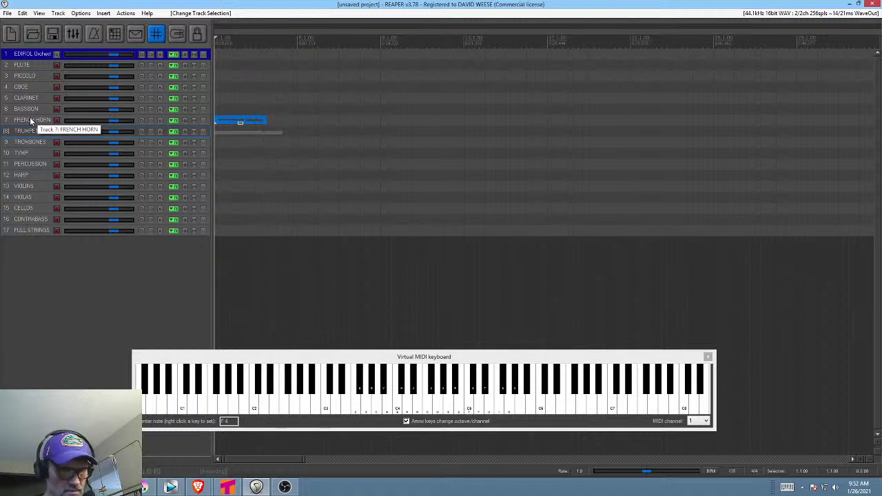
{"action": "key", "text": "space"}
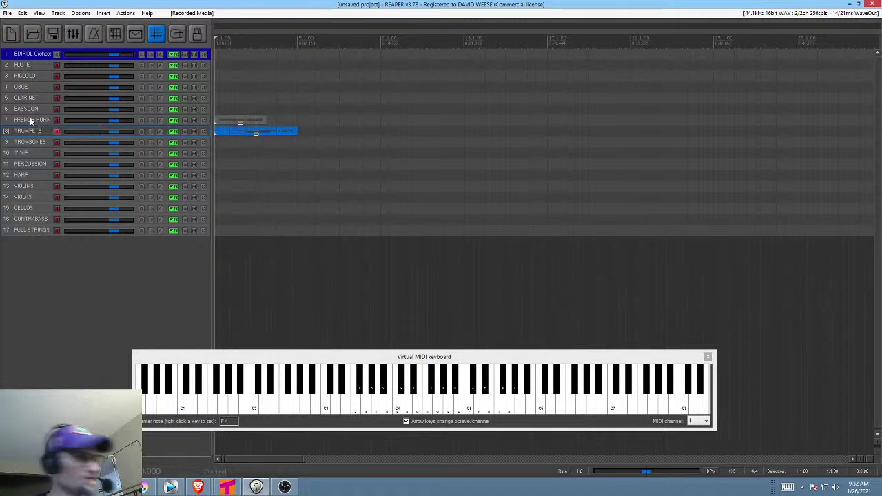
{"action": "key", "text": "ctrl+z"}
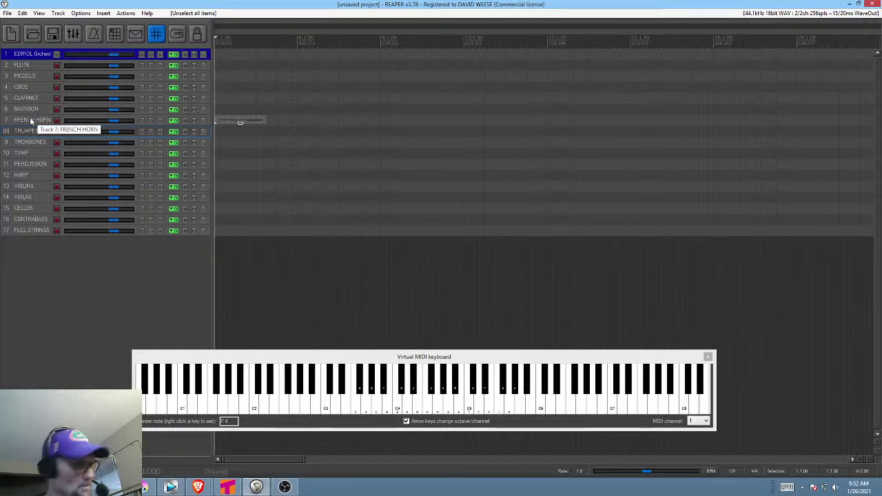
Record a new take of about three bars on the TRUMPETS track from the project start.
{"action": "key", "text": "ctrl+r"}
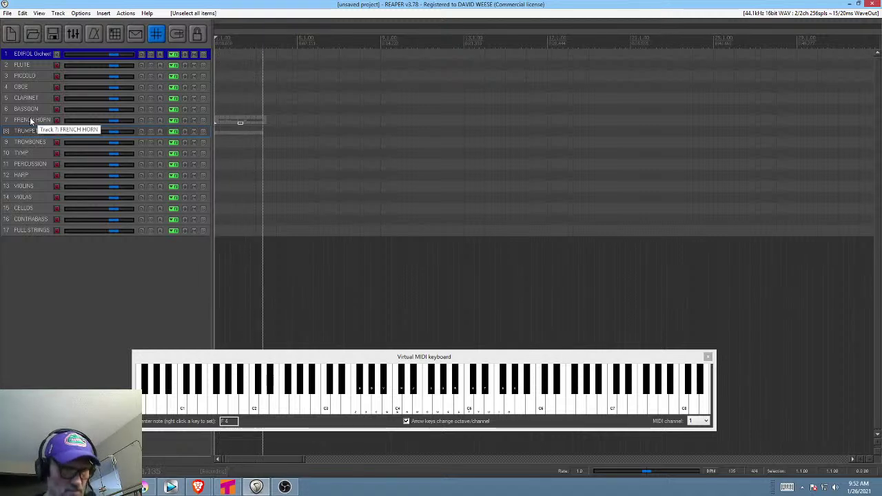
{"action": "key", "text": "space"}
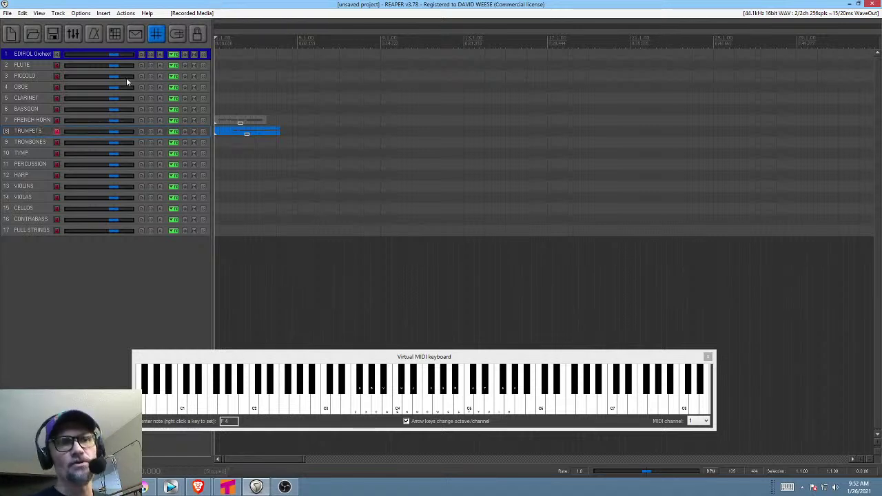
Select the TROMBONES track and the FULL STRINGS track in turn to audition their sounds.
{"action": "left_click", "coordinate": [37, 140]}
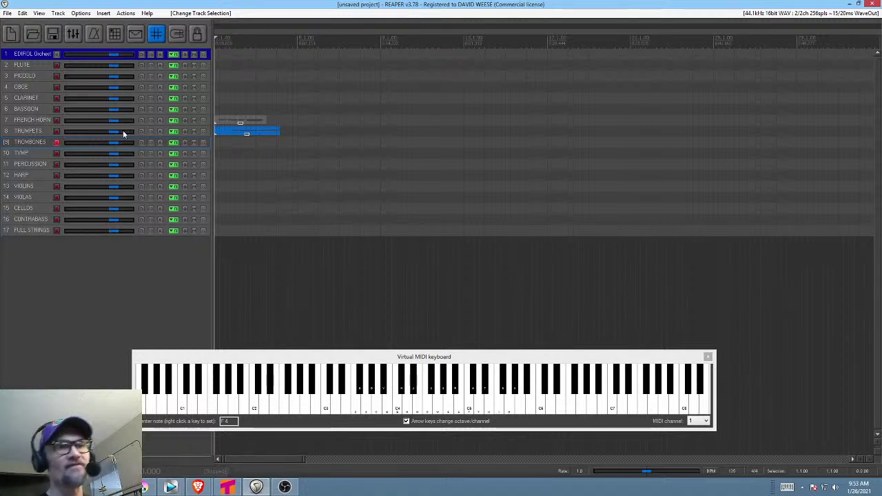
{"action": "left_click", "coordinate": [33, 231]}
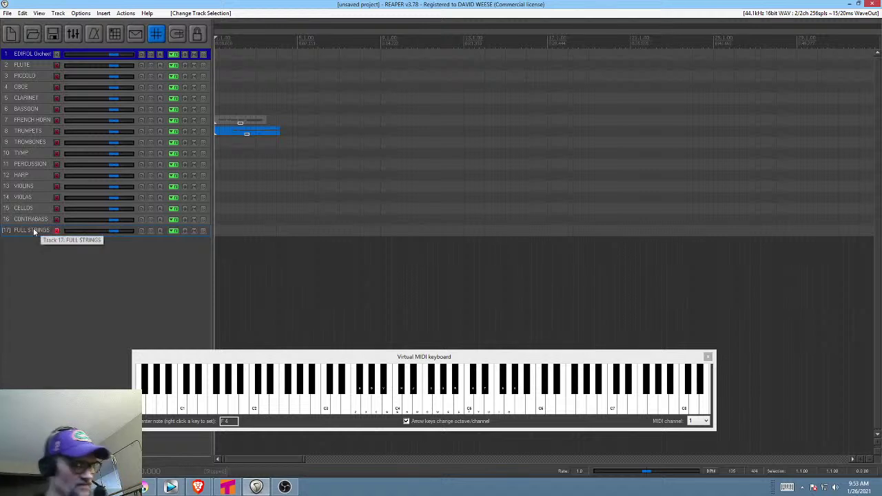
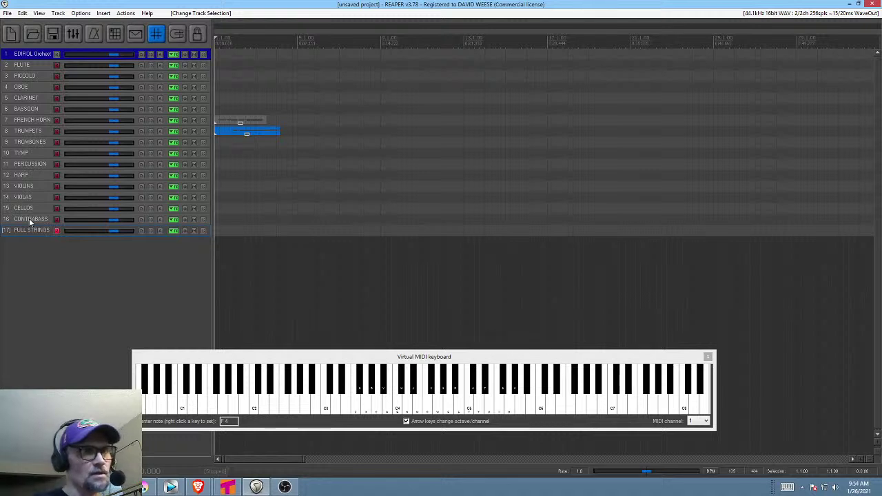
Select the CONTRABASS track and the CELLOS track in turn to audition their sounds.
{"action": "left_click", "coordinate": [29, 222]}
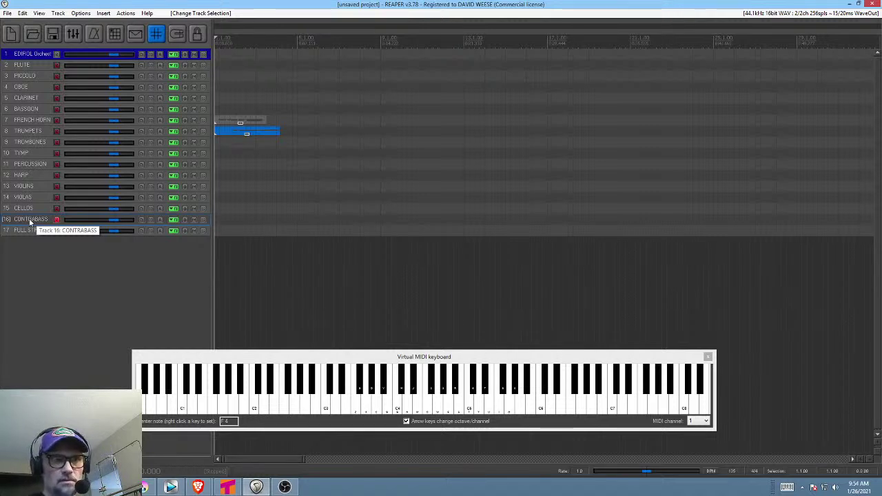
{"action": "left_click", "coordinate": [35, 211]}
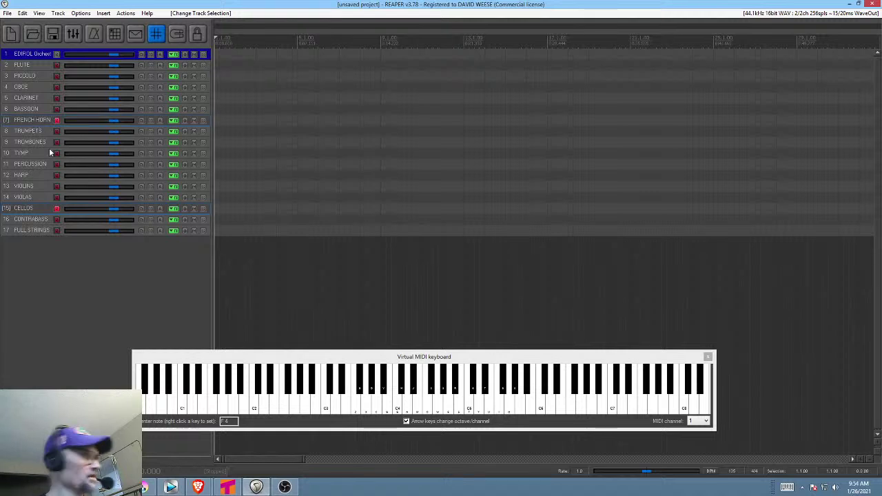
Record a part of about 13 bars on the FRENCH HORN and CELLOS tracks together and play back its opening.
{"action": "key", "text": "ctrl+r"}
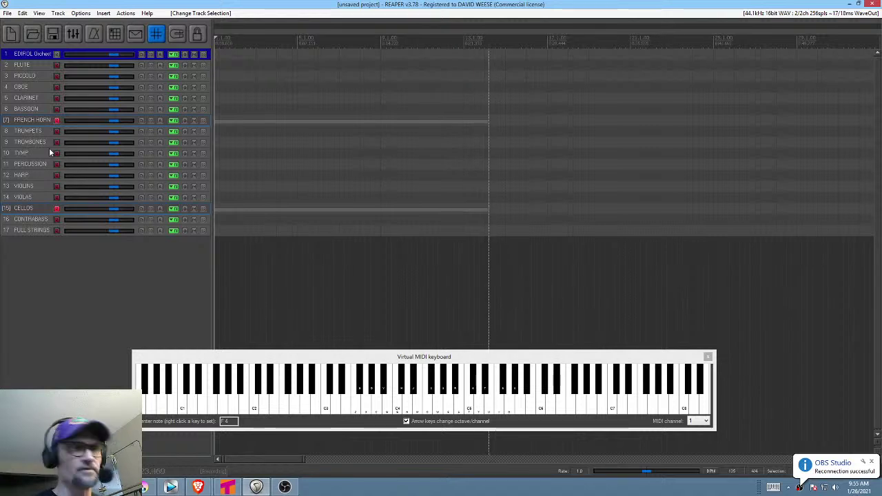
{"action": "key", "text": "space"}
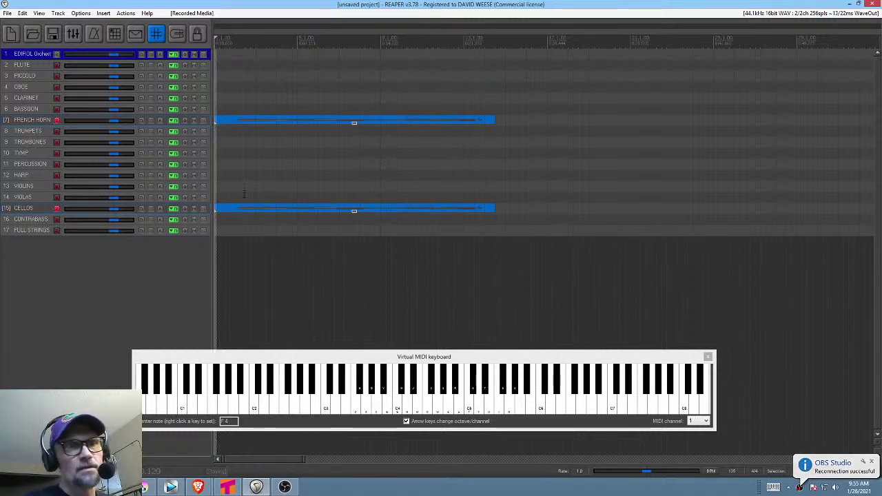
{"action": "key", "text": "space"}
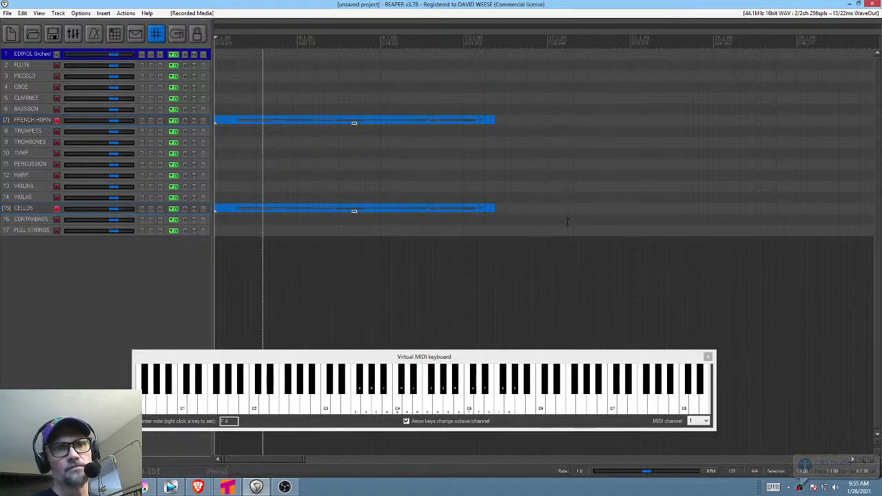
{"action": "key", "text": "space"}
Delete the recorded items on the FRENCH HORN and CELLOS tracks.
{"action": "left_click_drag", "start_coordinate": [556, 229], "coordinate": [397, 118]}
{"action": "key", "text": "Delete"}
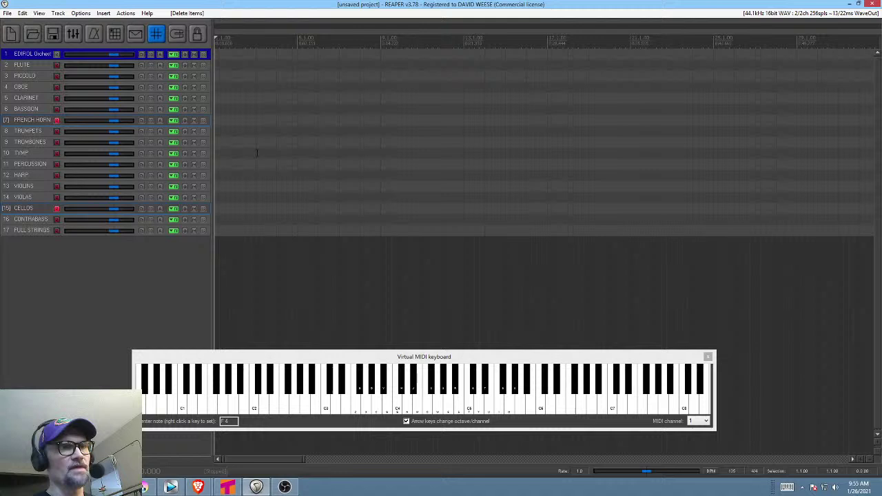
Select the VIOLAS, VIOLINS, HARP, PERCUSSION and TYMP tracks in turn to audition their sounds.
{"action": "left_click", "coordinate": [37, 197]}
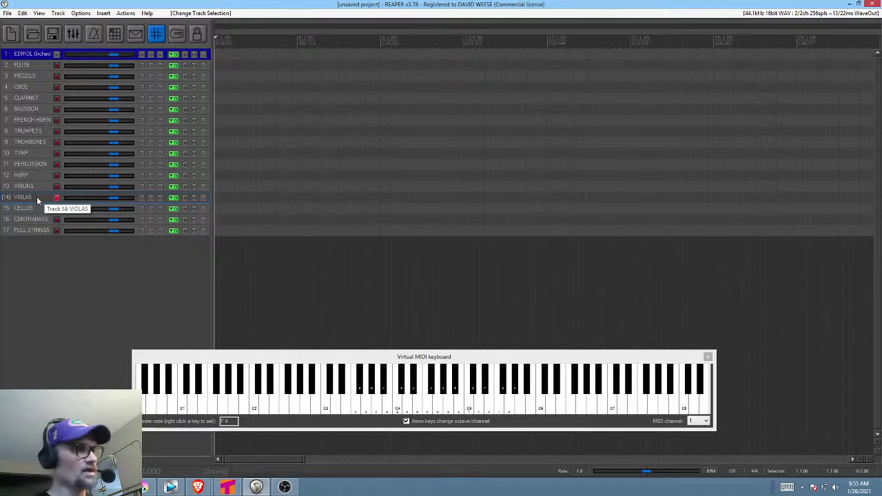
{"action": "key", "text": "Up"}
{"action": "key", "text": "Up"}
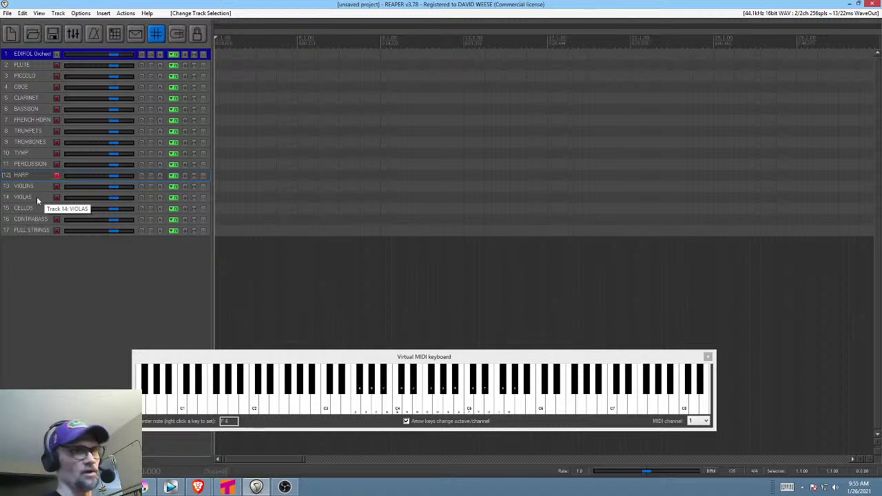
{"action": "key", "text": "Up"}
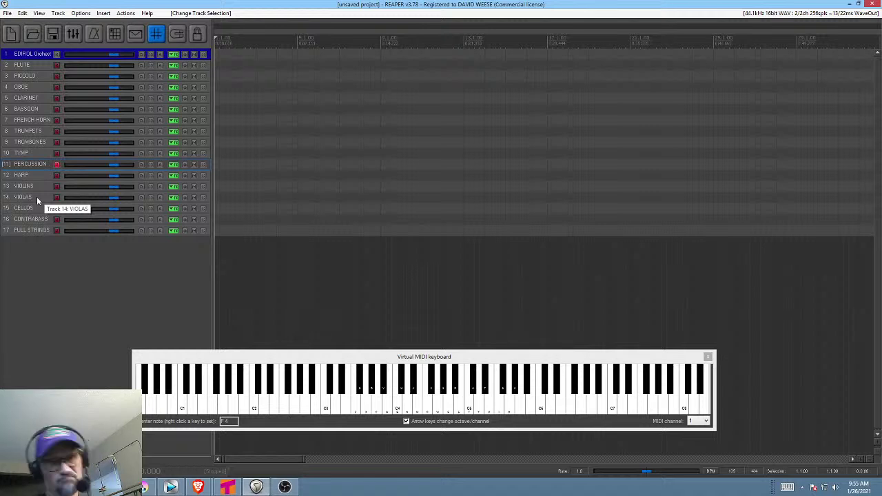
{"action": "key", "text": "Up"}
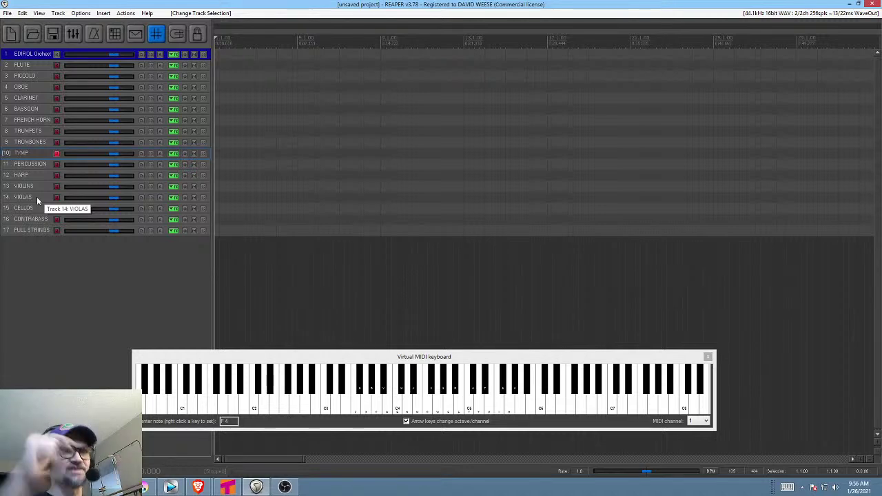
Select the CLARINET and OBOE tracks together to audition them layered, and dismiss the OBS notification.
{"action": "left_click", "coordinate": [40, 97]}
{"action": "left_click", "coordinate": [41, 86], "text": "ctrl"}
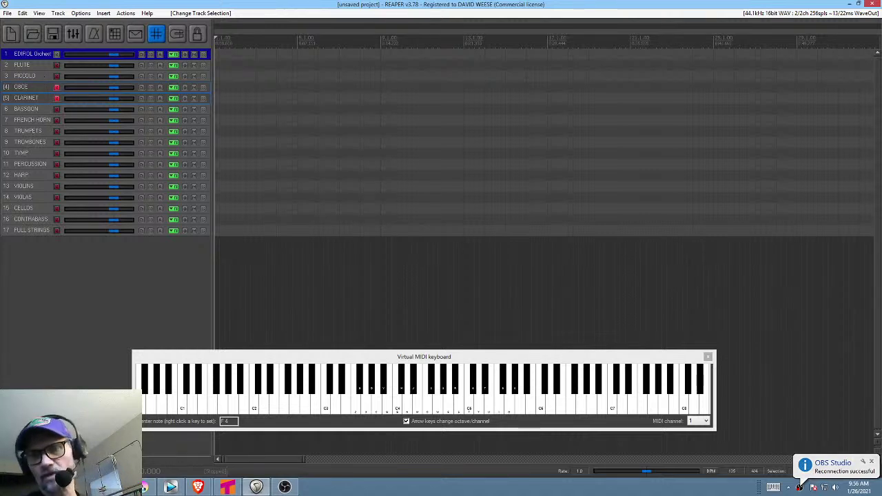
{"action": "left_click", "coordinate": [872, 462]}
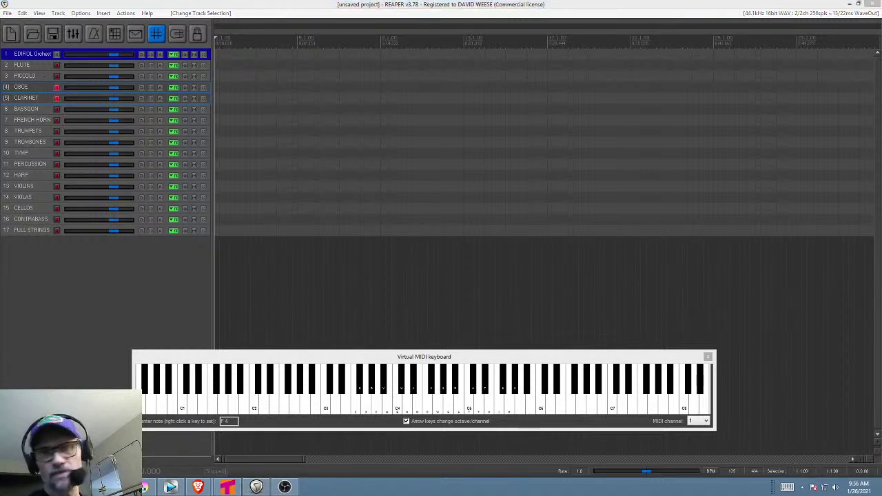
Close the virtual MIDI keyboard and quit REAPER without saving the project.
{"action": "left_click", "coordinate": [708, 358]}
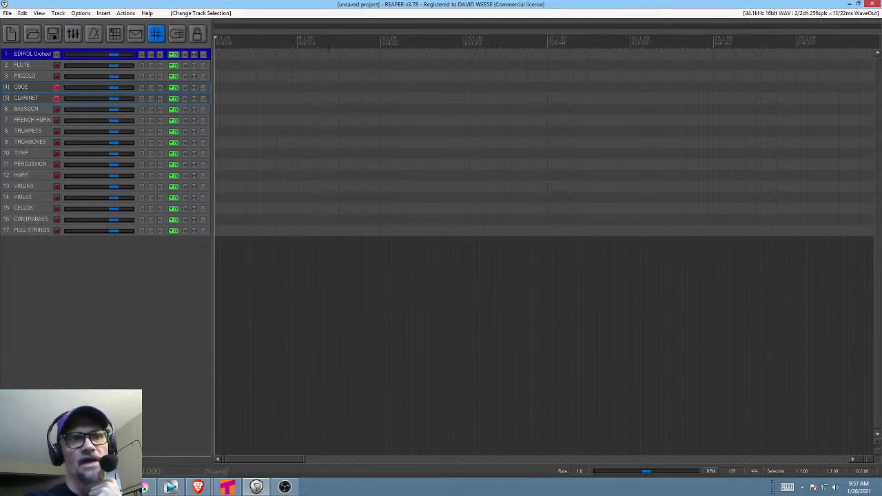
{"action": "left_click", "coordinate": [873, 5]}
{"action": "left_click", "coordinate": [457, 272]}
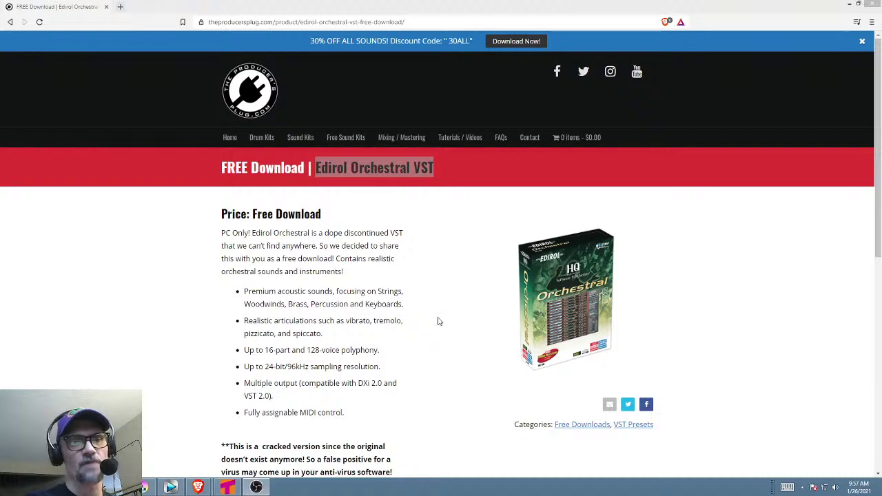
Review the Edirol Orchestral VST free download page in the browser down to its download link, and close the browser.
{"action": "left_click", "coordinate": [83, 332]}
{"action": "scroll", "coordinate": [88, 333], "scroll_direction": "down", "scroll_amount": 1}
{"action": "scroll", "coordinate": [88, 333], "scroll_direction": "down", "scroll_amount": 2}
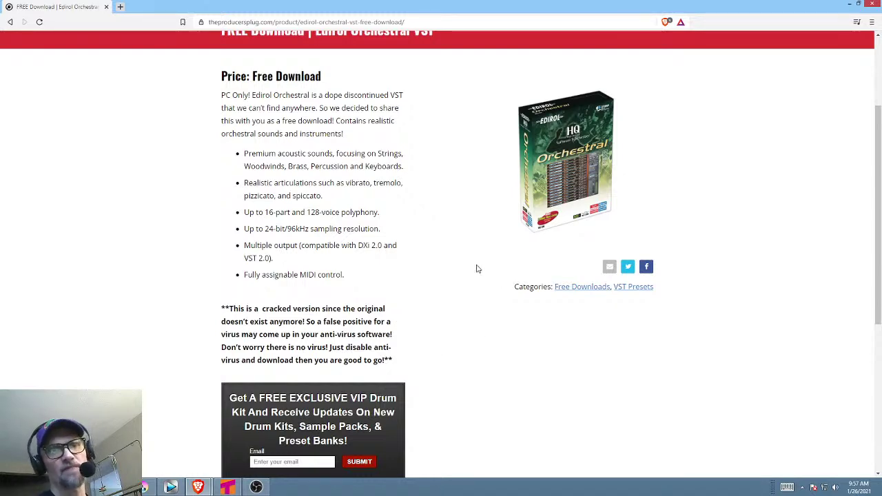
{"action": "scroll", "coordinate": [477, 269], "scroll_direction": "down", "scroll_amount": 2}
{"action": "scroll", "coordinate": [476, 258], "scroll_direction": "up", "scroll_amount": 2}
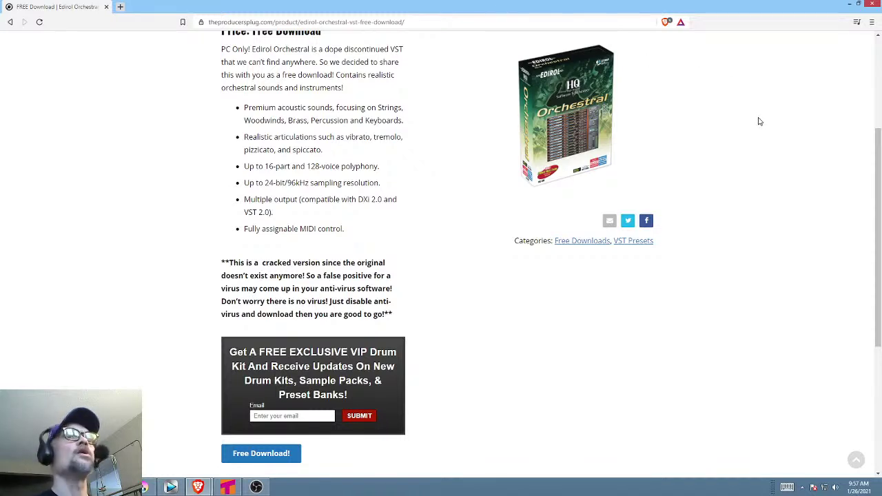
{"action": "scroll", "coordinate": [737, 107], "scroll_direction": "up", "scroll_amount": 1}
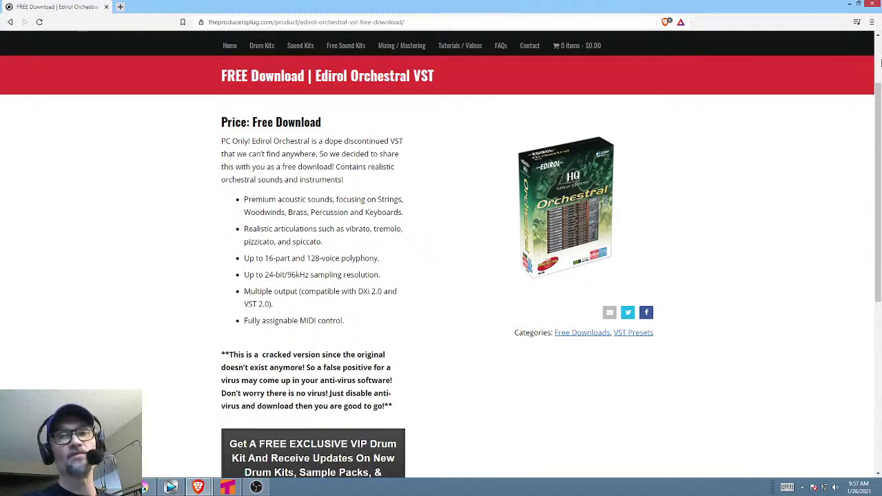
{"action": "left_click", "coordinate": [874, 5]}
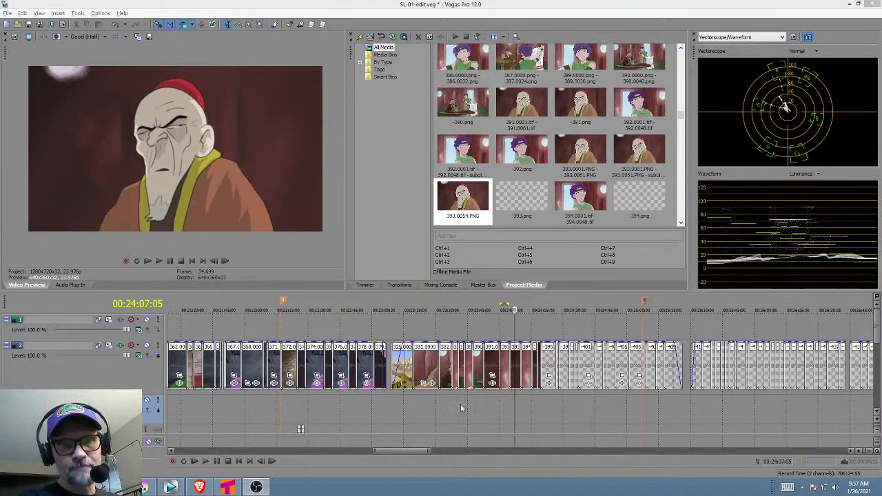
In Vegas Pro, scrub through the finished shots and play the edit from 00:24:13:13 through the reused 393 frames.
{"action": "left_click_drag", "start_coordinate": [392, 412], "coordinate": [523, 413]}
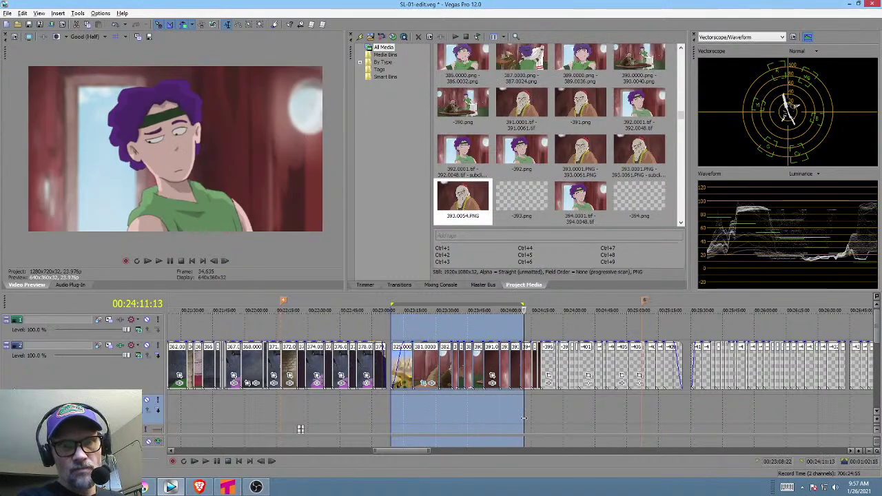
{"action": "left_click", "coordinate": [540, 403]}
{"action": "scroll", "coordinate": [540, 403], "scroll_direction": "up", "scroll_amount": 5}
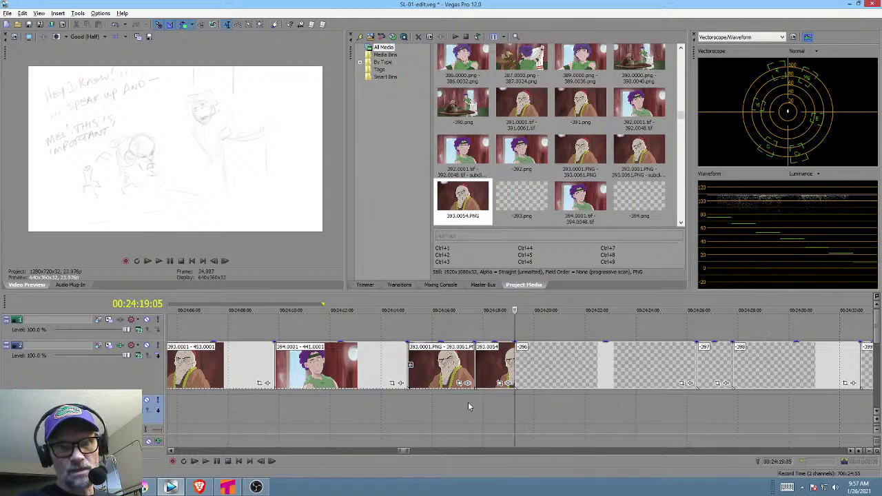
{"action": "left_click", "coordinate": [420, 404]}
{"action": "left_click", "coordinate": [369, 403]}
{"action": "key", "text": "space"}
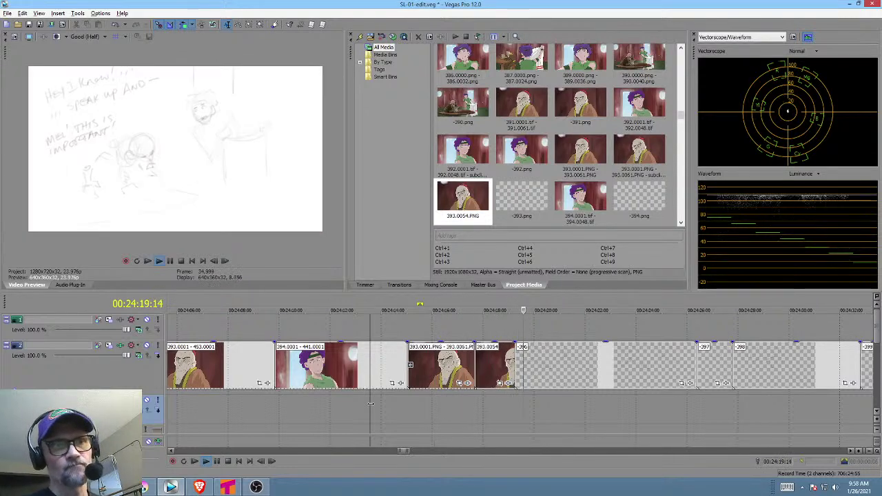
{"action": "key", "text": "space"}
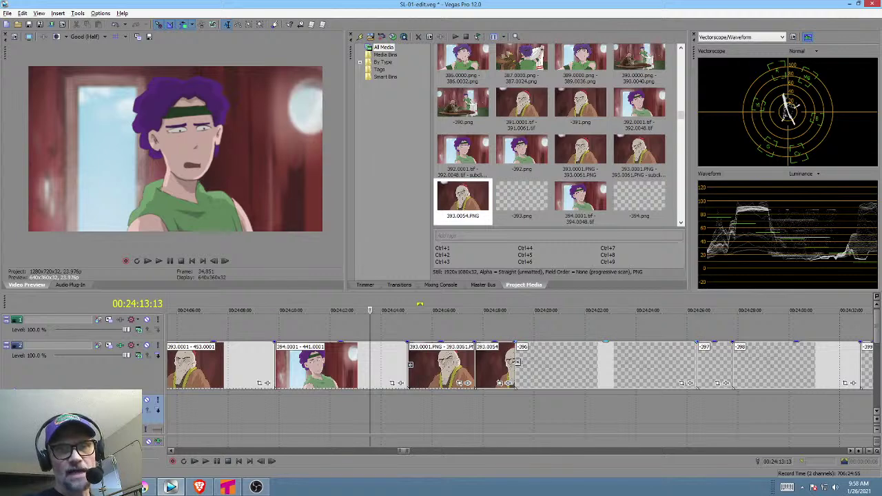
Select the -396 placeholder event at 00:24:19:05 and save the project.
{"action": "left_click", "coordinate": [515, 362]}
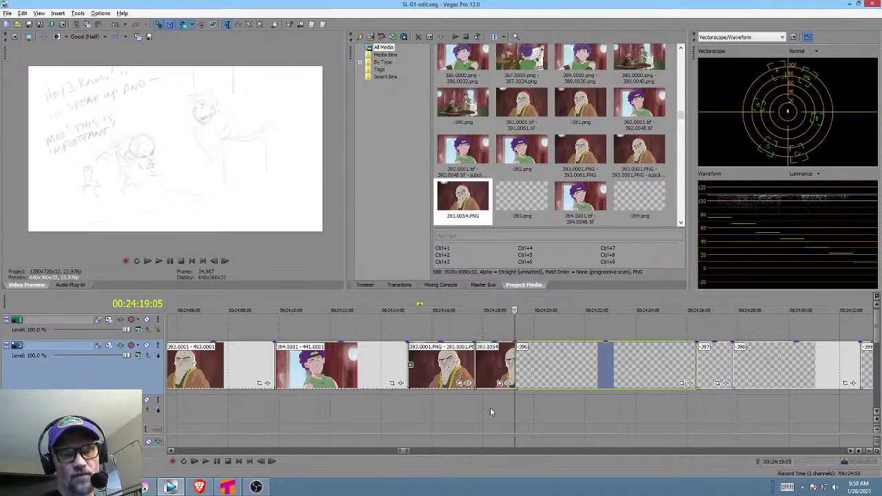
Examine the opening frames of shot 391 on the timeline, around 00:23:52:21.
{"action": "scroll", "coordinate": [490, 407], "scroll_direction": "down", "scroll_amount": 5}
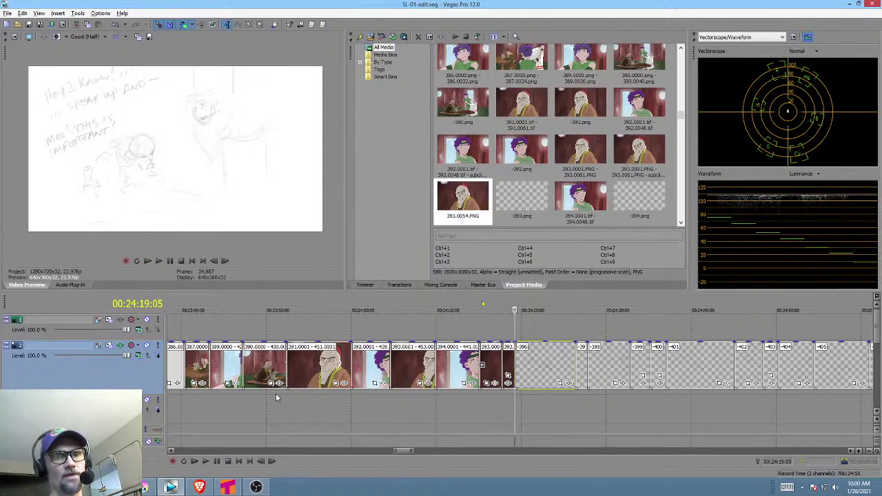
{"action": "mouse_move", "coordinate": [295, 407]}
{"action": "left_mouse_down"}
{"action": "mouse_move", "coordinate": [343, 407]}
{"action": "mouse_move", "coordinate": [290, 400]}
{"action": "left_mouse_up"}
{"action": "left_click", "coordinate": [293, 400]}
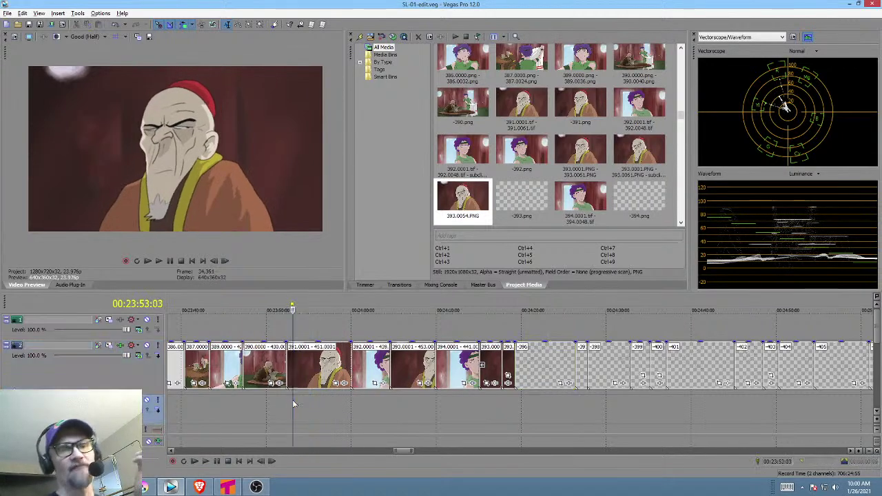
{"action": "scroll", "coordinate": [301, 405], "scroll_direction": "up", "scroll_amount": 3}
{"action": "scroll", "coordinate": [409, 420], "scroll_direction": "right", "scroll_amount": 2}
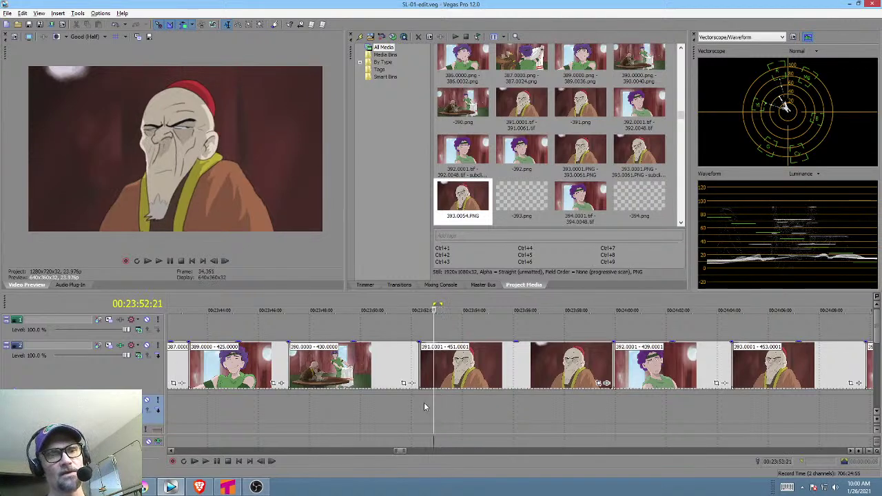
{"action": "left_click_drag", "start_coordinate": [424, 403], "coordinate": [433, 414]}
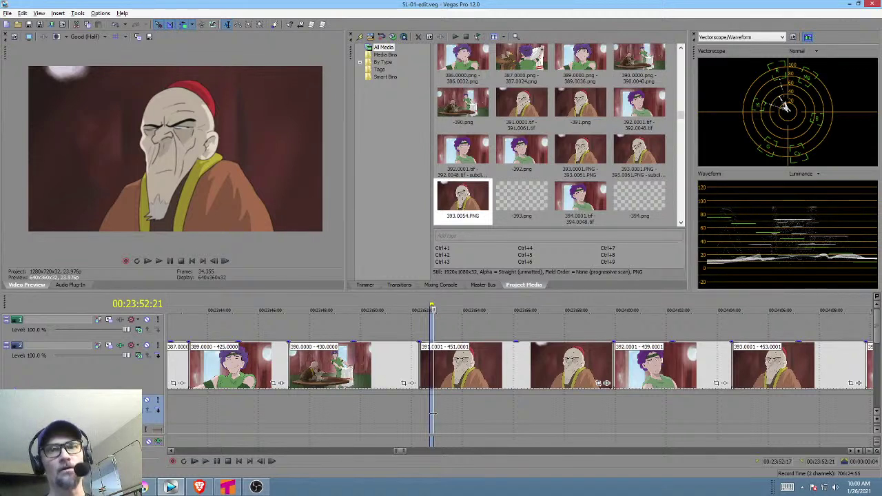
Scrub back and forth through shot 391 between about 00:23:53 and 00:23:59 to examine the old man's animation.
{"action": "left_click_drag", "start_coordinate": [502, 407], "coordinate": [553, 412]}
{"action": "left_click_drag", "start_coordinate": [493, 414], "coordinate": [591, 414]}
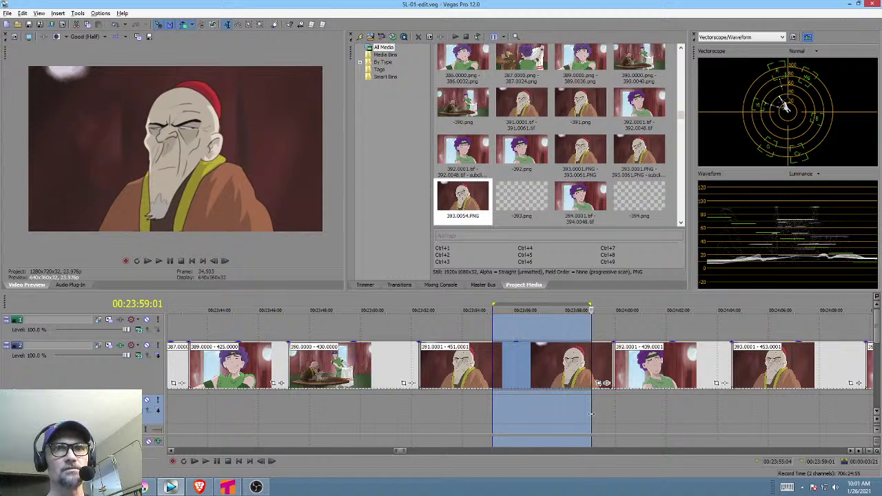
{"action": "left_click", "coordinate": [591, 413]}
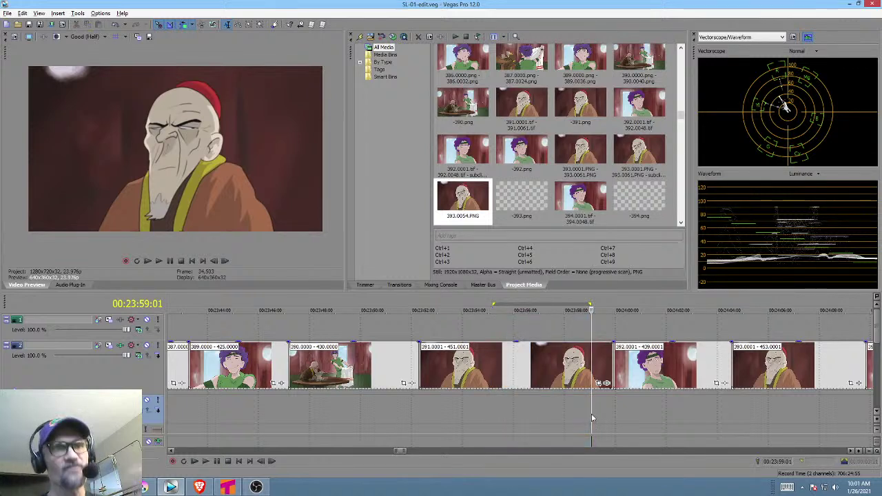
{"action": "left_click_drag", "start_coordinate": [443, 401], "coordinate": [498, 408]}
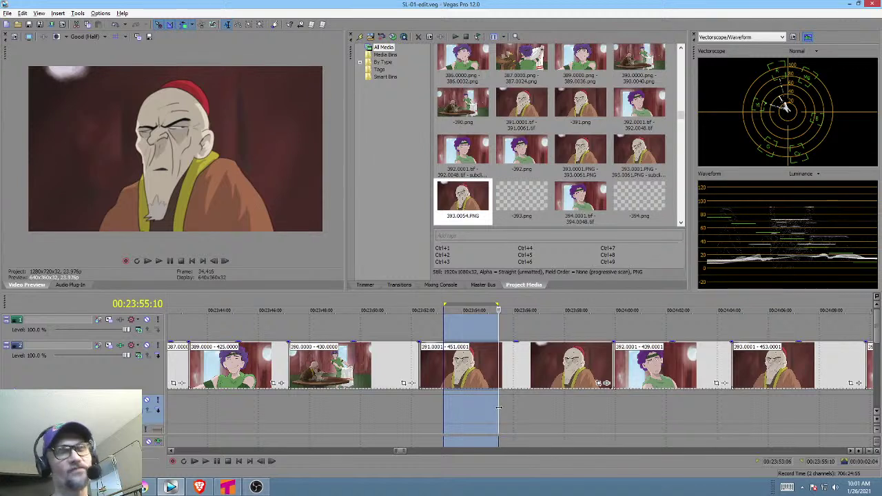
{"action": "left_click", "coordinate": [459, 400]}
{"action": "left_click_drag", "start_coordinate": [465, 408], "coordinate": [558, 421]}
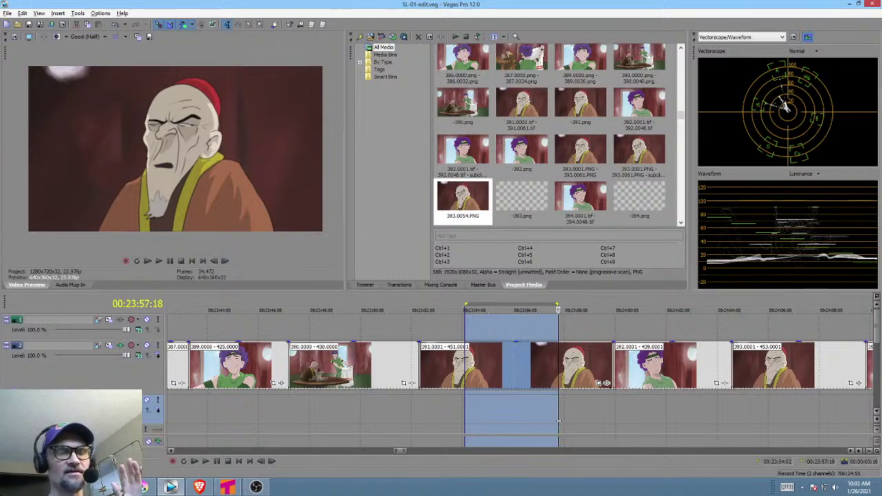
{"action": "left_click", "coordinate": [447, 400]}
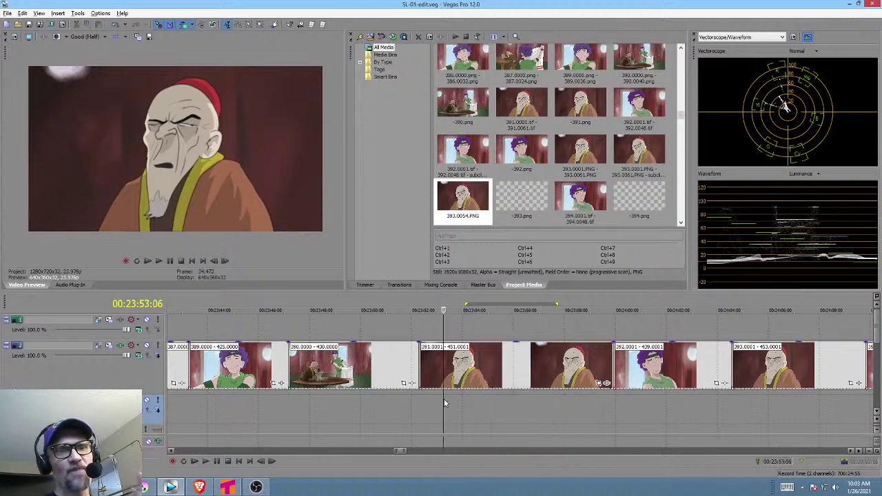
{"action": "left_click_drag", "start_coordinate": [447, 400], "coordinate": [591, 408]}
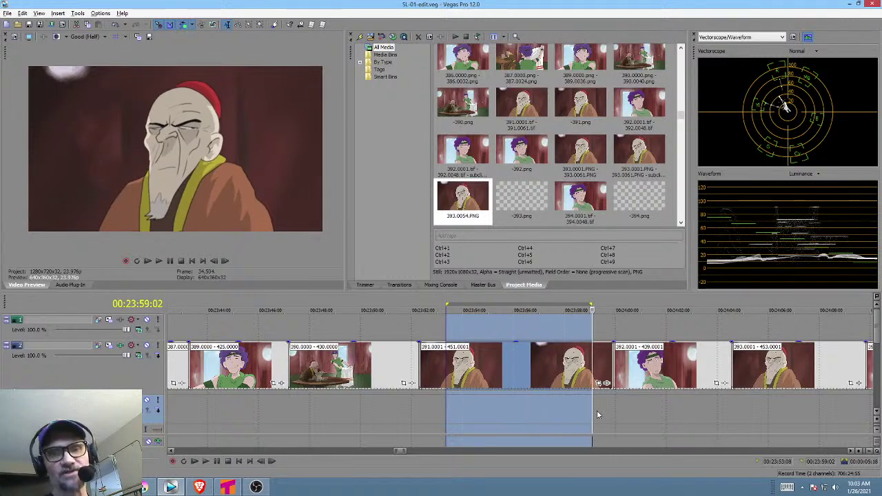
{"action": "left_click", "coordinate": [597, 411]}
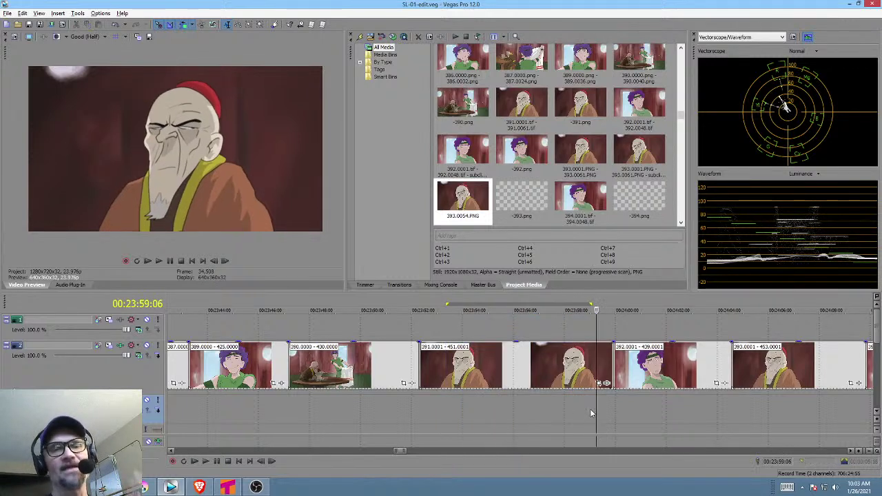
{"action": "left_click_drag", "start_coordinate": [596, 408], "coordinate": [535, 403]}
{"action": "left_click", "coordinate": [451, 409]}
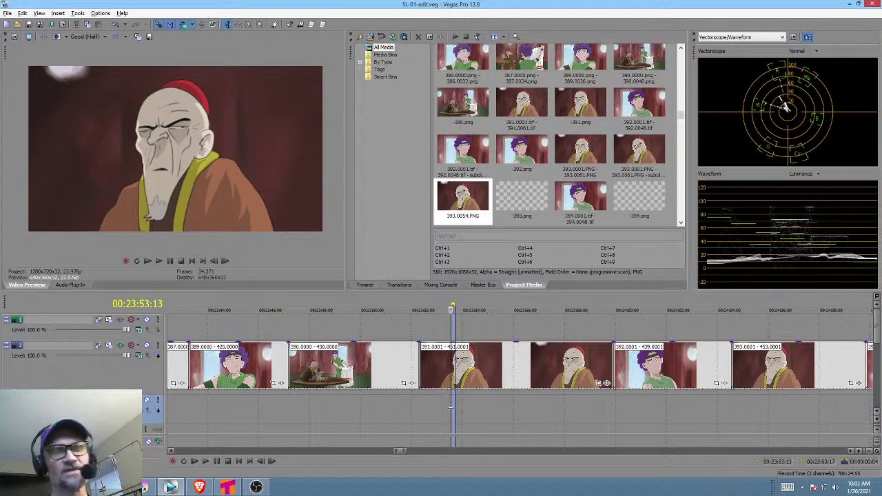
Scrub through shot 391 from about 00:23:53 to 00:23:59 to examine the old man's animation.
{"action": "left_click", "coordinate": [447, 411]}
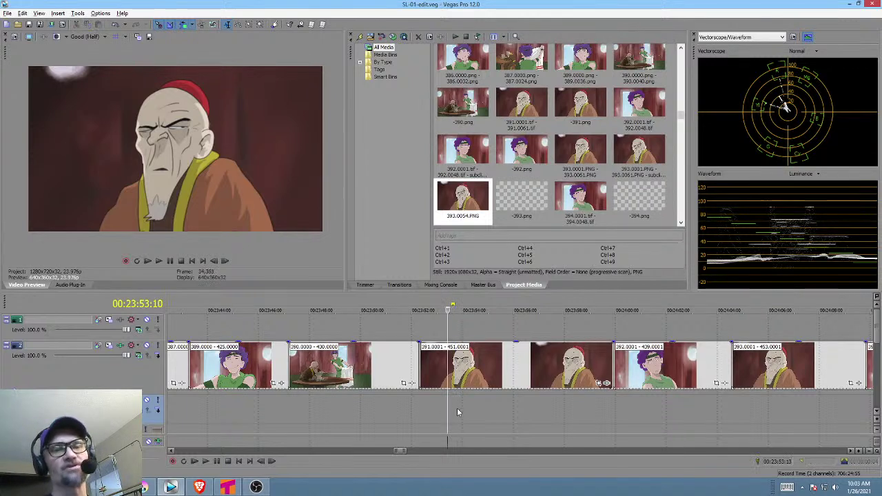
{"action": "left_click_drag", "start_coordinate": [442, 406], "coordinate": [531, 420]}
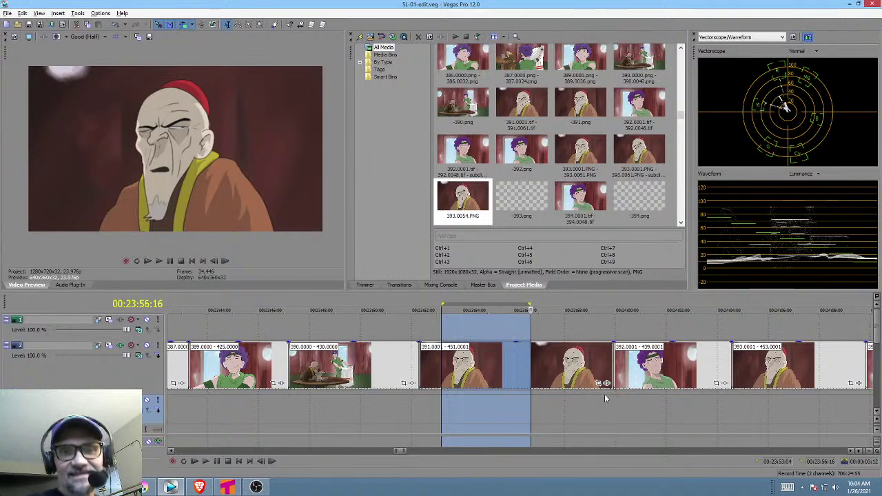
{"action": "left_click", "coordinate": [562, 405]}
{"action": "left_click_drag", "start_coordinate": [549, 411], "coordinate": [591, 414]}
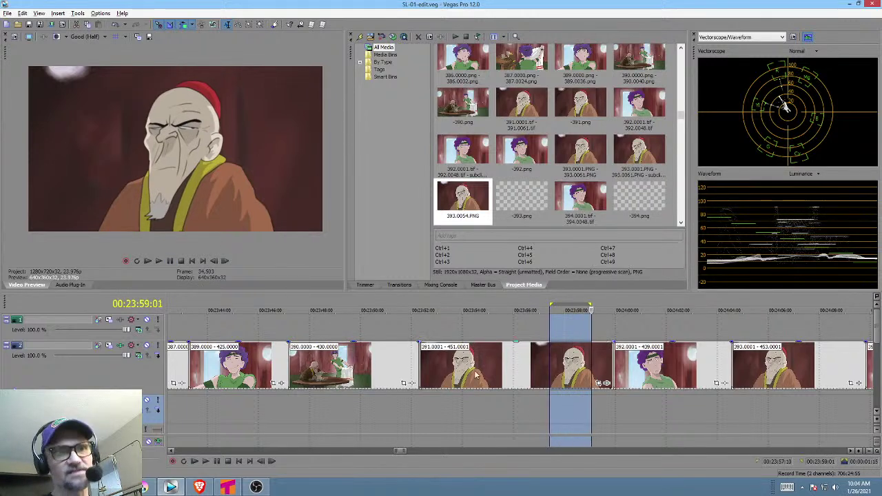
Scrub over the reused 393 frames from about 00:24:14:15 to 00:24:19:05 and select the -396 placeholder event.
{"action": "scroll", "coordinate": [575, 408], "scroll_direction": "right", "scroll_amount": 6}
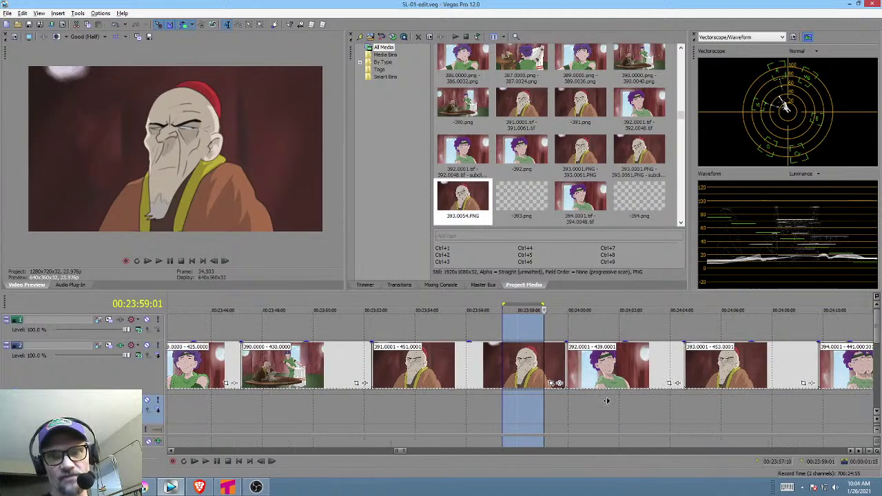
{"action": "scroll", "coordinate": [583, 407], "scroll_direction": "right", "scroll_amount": 4}
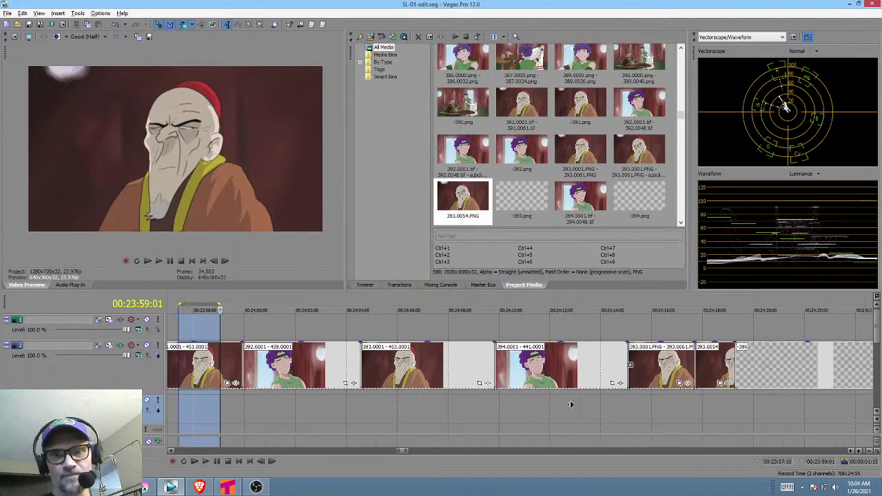
{"action": "mouse_move", "coordinate": [477, 405]}
{"action": "left_mouse_down"}
{"action": "mouse_move", "coordinate": [609, 412]}
{"action": "mouse_move", "coordinate": [592, 416]}
{"action": "left_mouse_up"}
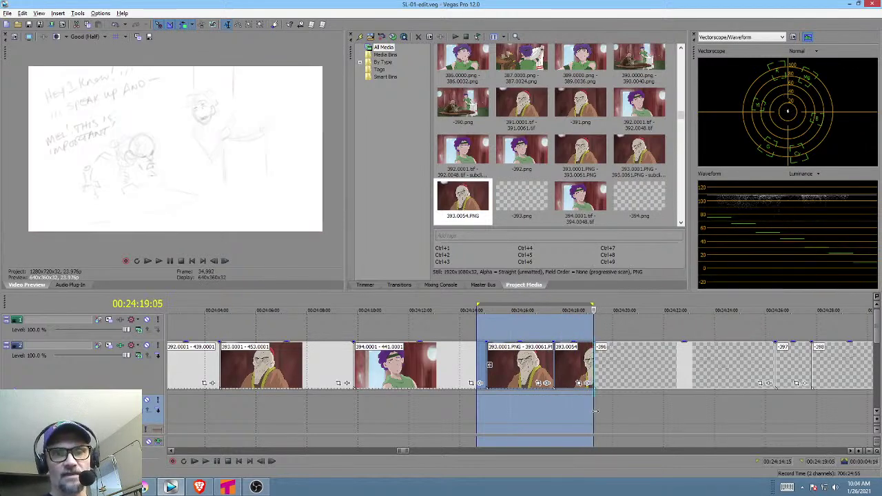
{"action": "left_click", "coordinate": [605, 370]}
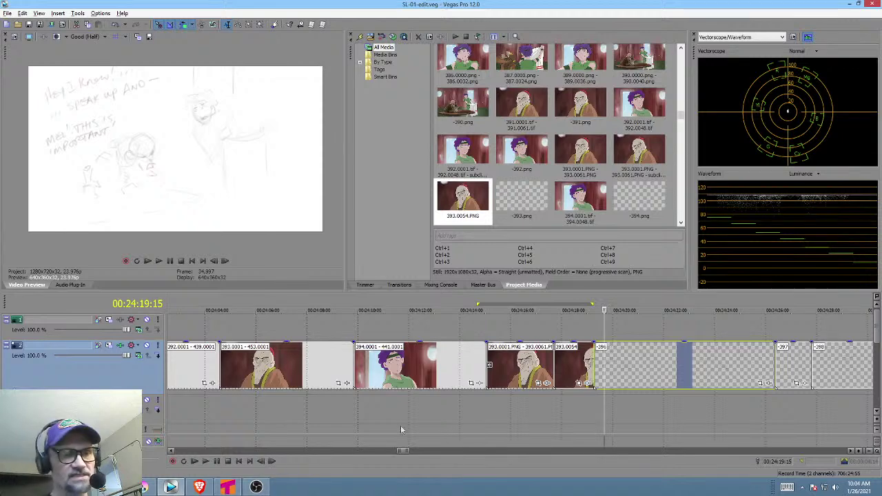
Scrub back through shots 382 to 390 on the timeline and select the shot 390 event at 00:23:48:18.
{"action": "scroll", "coordinate": [407, 419], "scroll_direction": "down", "scroll_amount": 5}
{"action": "left_click", "coordinate": [322, 402]}
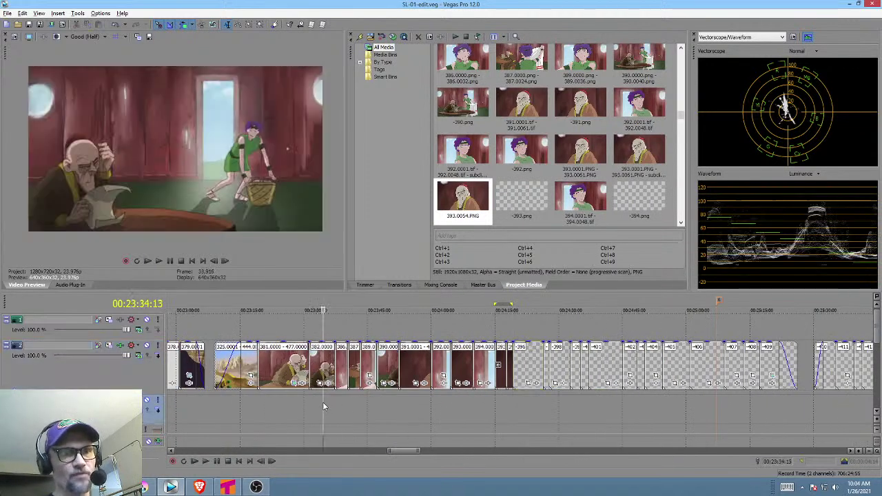
{"action": "left_click_drag", "start_coordinate": [335, 403], "coordinate": [390, 406]}
{"action": "scroll", "coordinate": [390, 405], "scroll_direction": "up", "scroll_amount": 5}
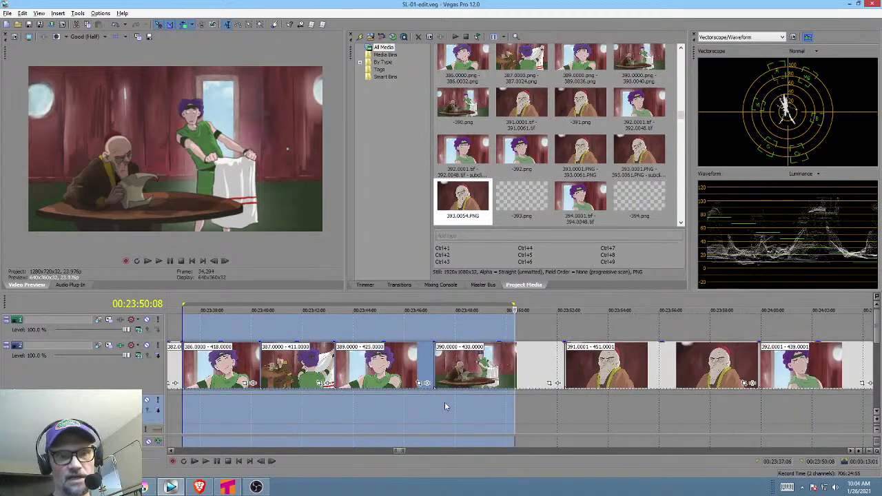
{"action": "left_click_drag", "start_coordinate": [449, 397], "coordinate": [475, 399]}
{"action": "left_click", "coordinate": [483, 404]}
{"action": "left_click", "coordinate": [475, 356]}
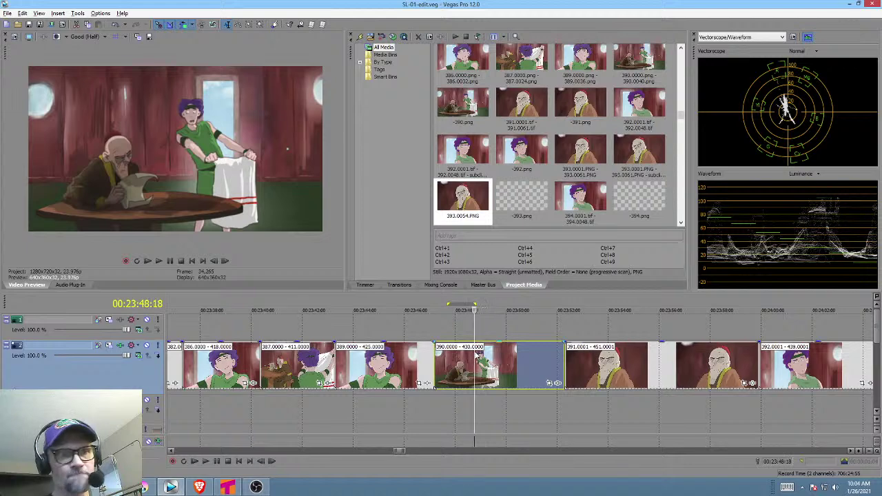
Switch to Tahoma2D, save everything in scene 394, and scrub through frames 22 to 29.
{"action": "left_click", "coordinate": [233, 488]}
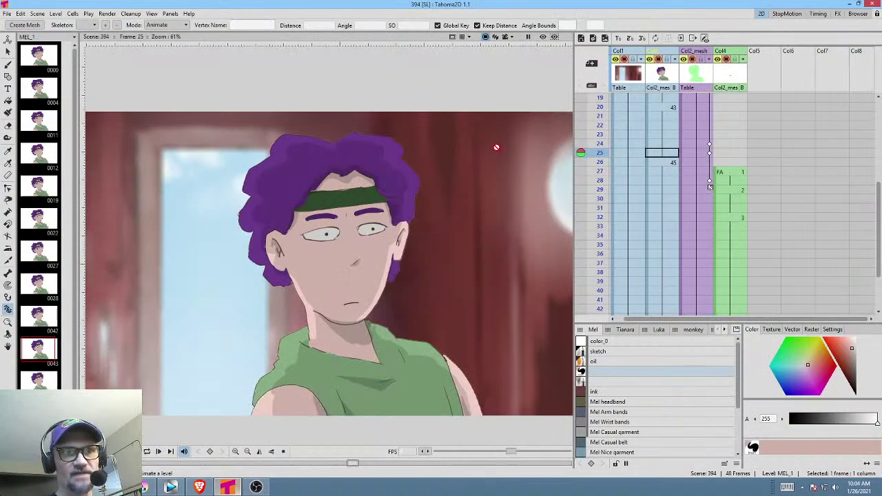
{"action": "left_click", "coordinate": [6, 13]}
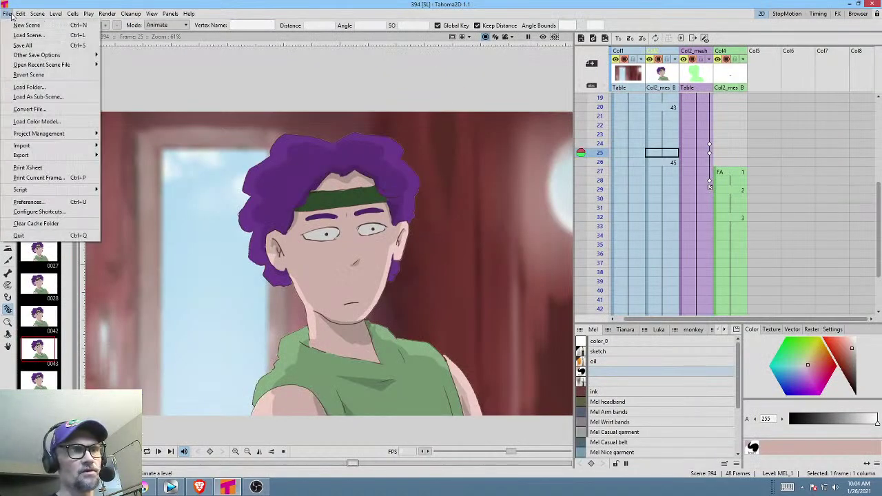
{"action": "left_click", "coordinate": [22, 48]}
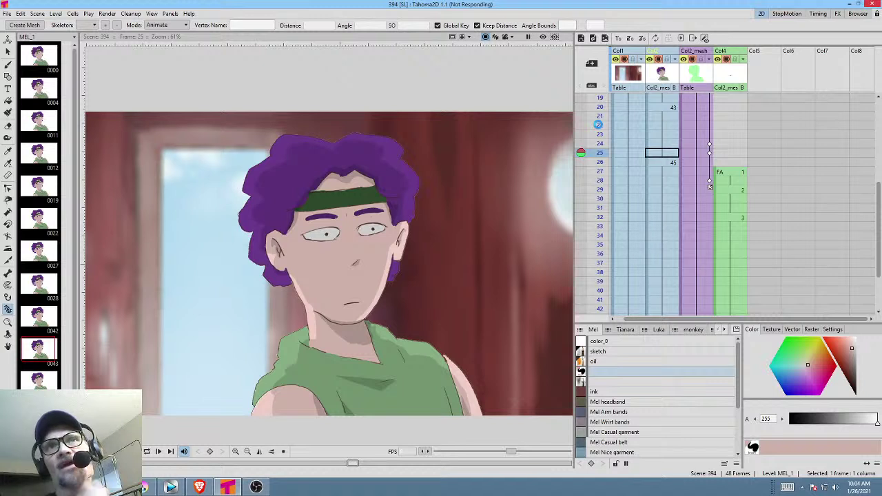
{"action": "left_click", "coordinate": [600, 126]}
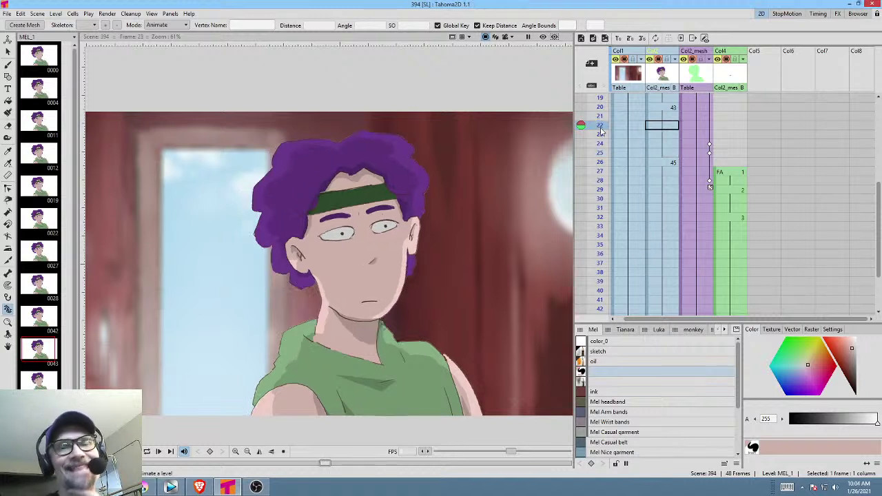
{"action": "left_click_drag", "start_coordinate": [601, 140], "coordinate": [595, 198]}
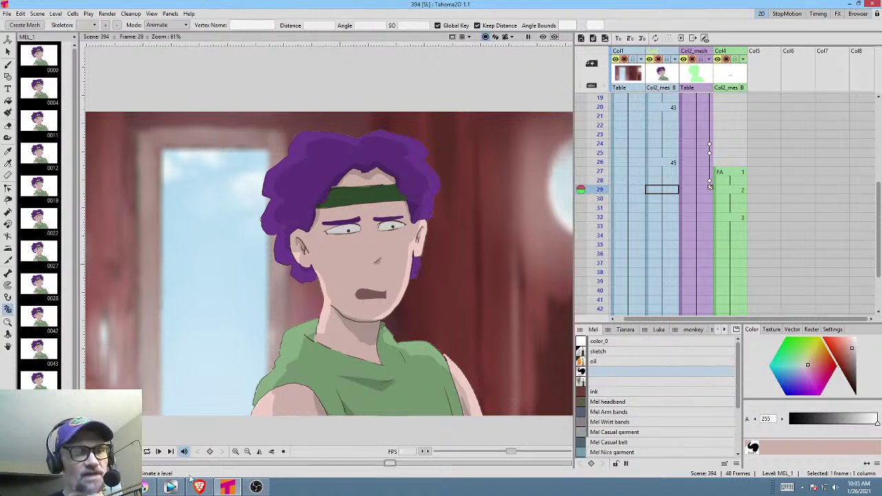
Check shot 390 in Vegas Pro and try to load the scene 390.tnz in Tahoma2D.
{"action": "left_click", "coordinate": [171, 487]}
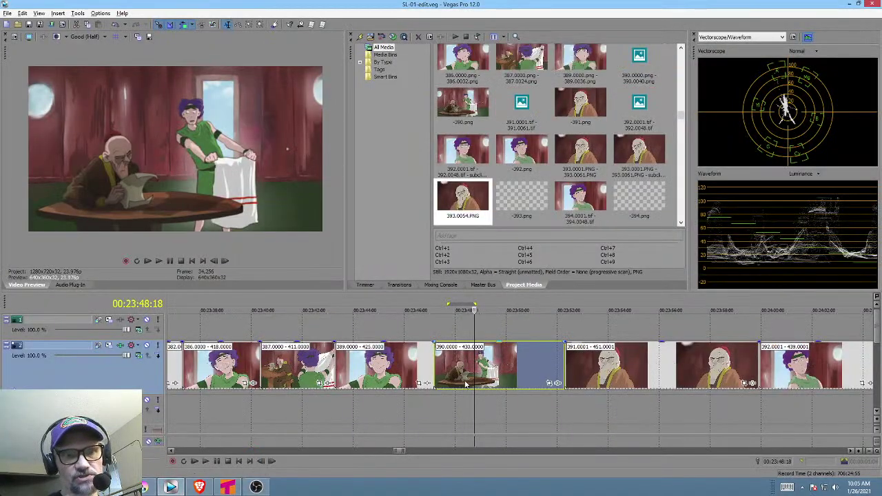
{"action": "left_click", "coordinate": [228, 487]}
{"action": "left_click", "coordinate": [7, 14]}
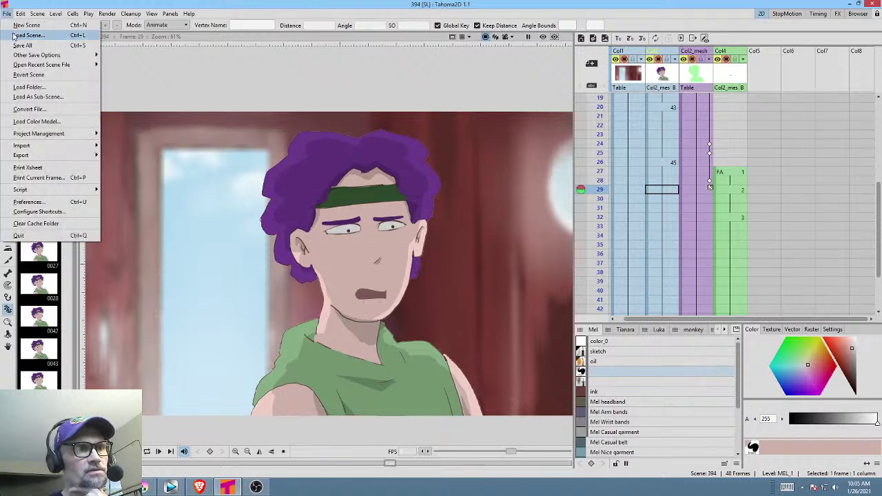
{"action": "left_click", "coordinate": [12, 35]}
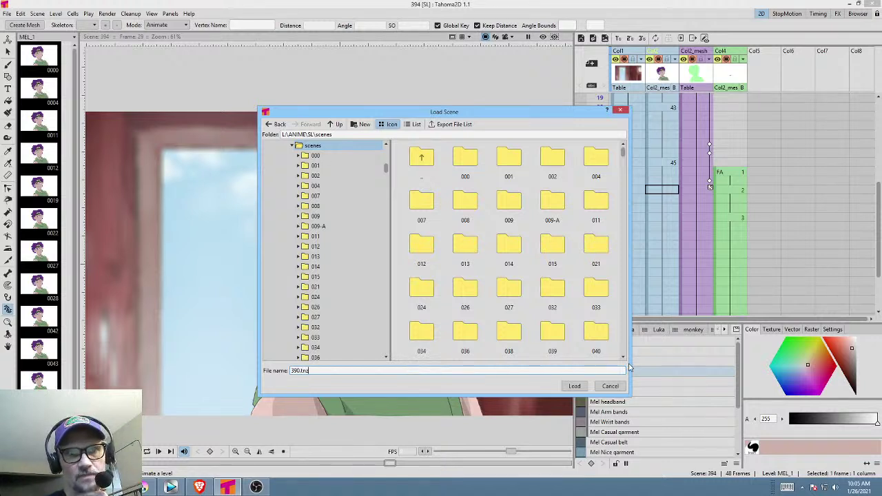
{"action": "left_click", "coordinate": [569, 388]}
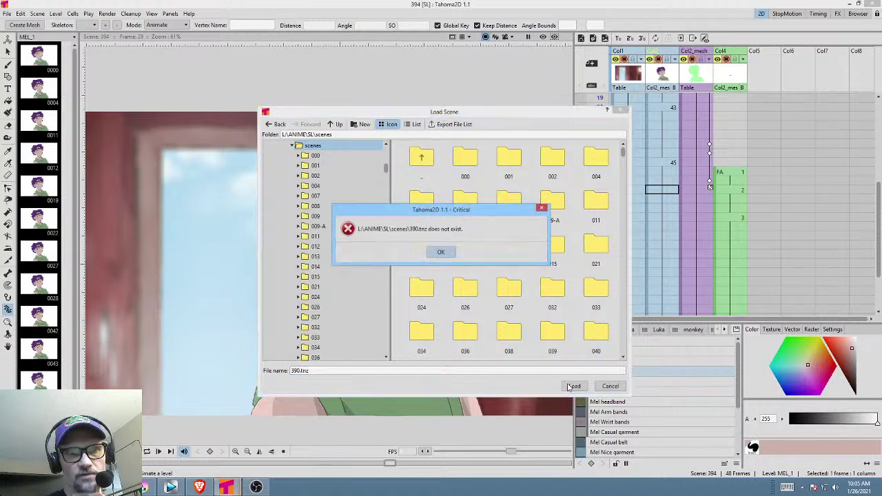
{"action": "left_click", "coordinate": [441, 250]}
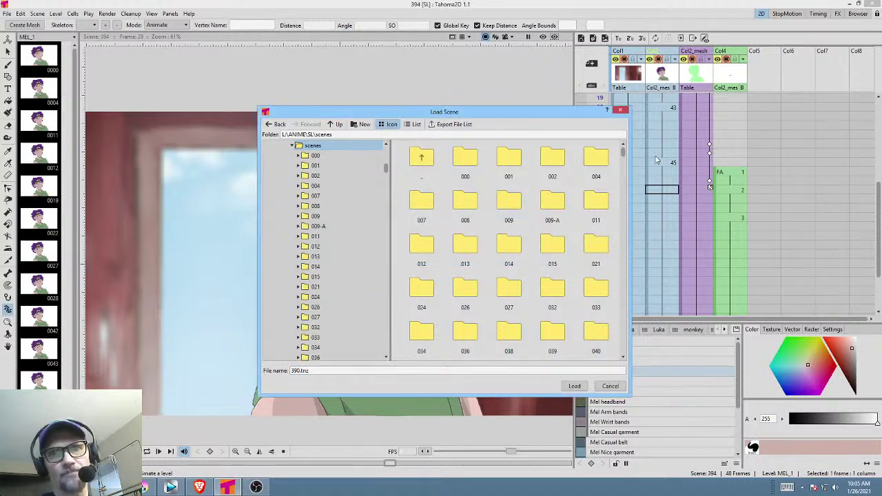
{"action": "left_click", "coordinate": [620, 109]}
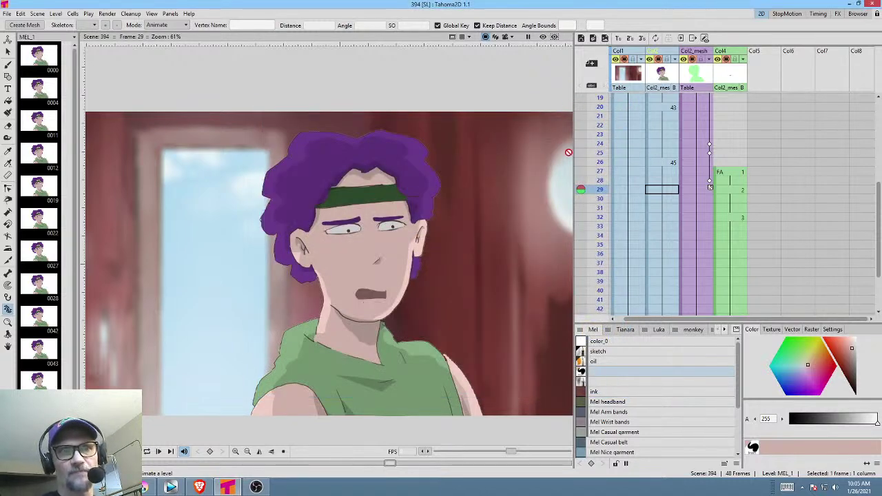
Switch to Krita and close both open images, saving -391.png with its alpha channel and an additional Krita file.
{"action": "left_click", "coordinate": [171, 488]}
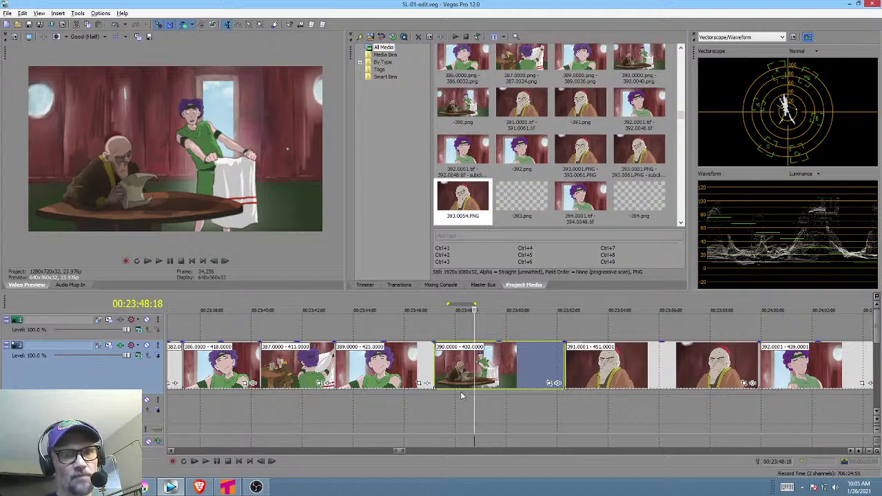
{"action": "left_click", "coordinate": [170, 487]}
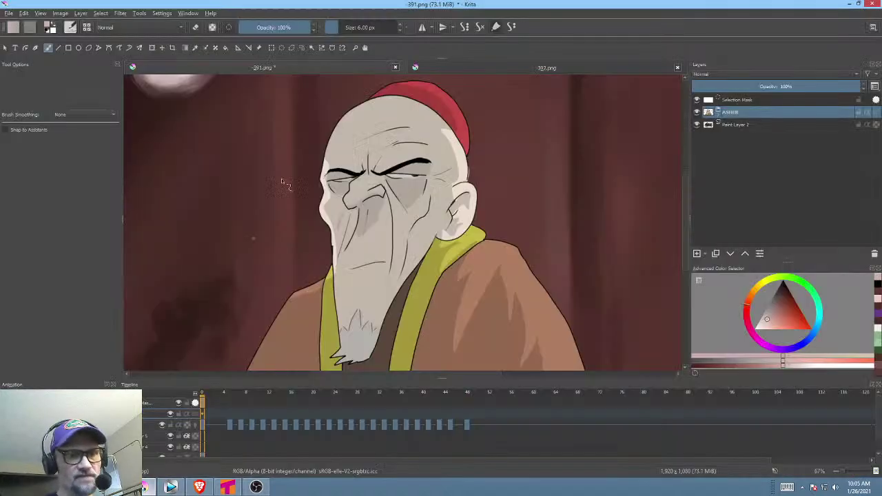
{"action": "left_click", "coordinate": [678, 67]}
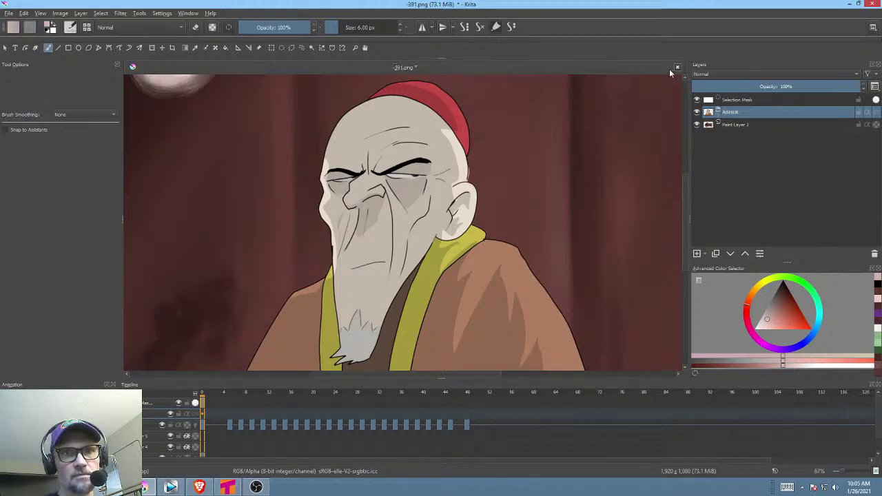
{"action": "left_click", "coordinate": [677, 67]}
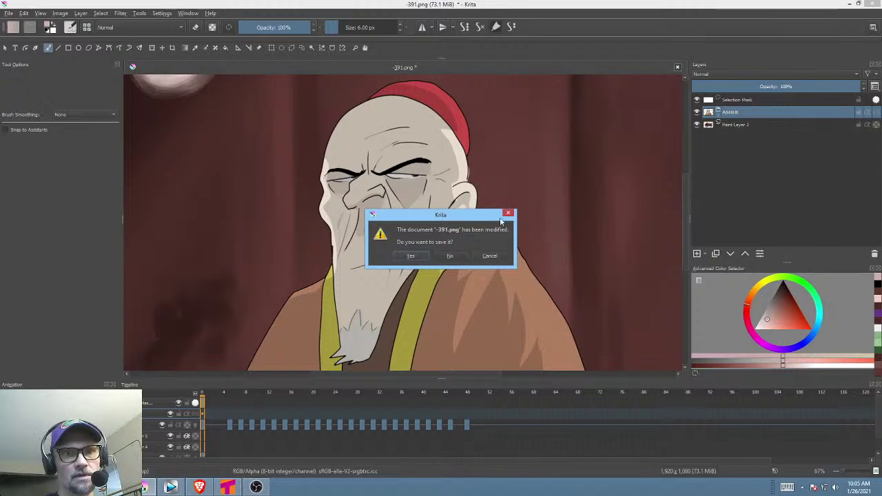
{"action": "left_click", "coordinate": [507, 215]}
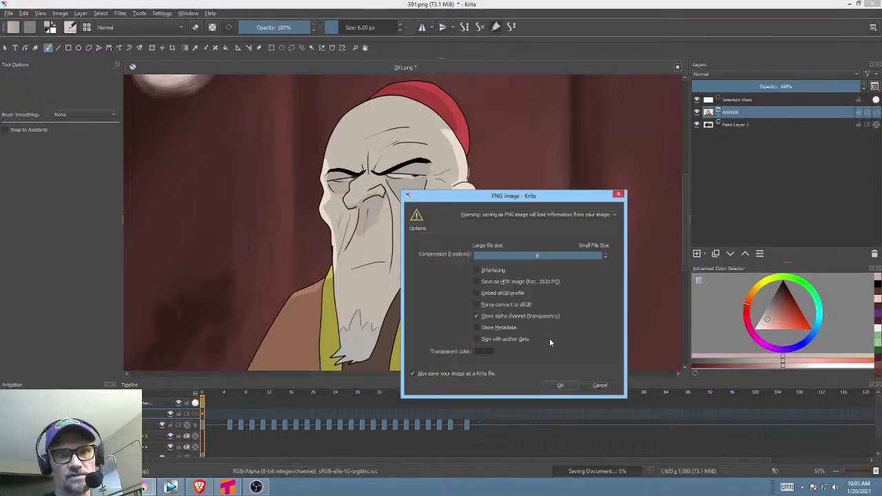
{"action": "left_click", "coordinate": [559, 386]}
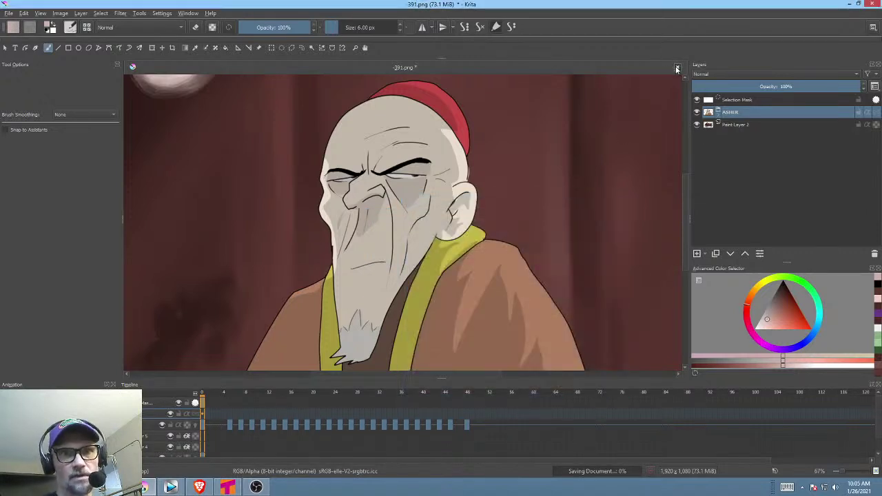
{"action": "key", "text": "ctrl+w"}
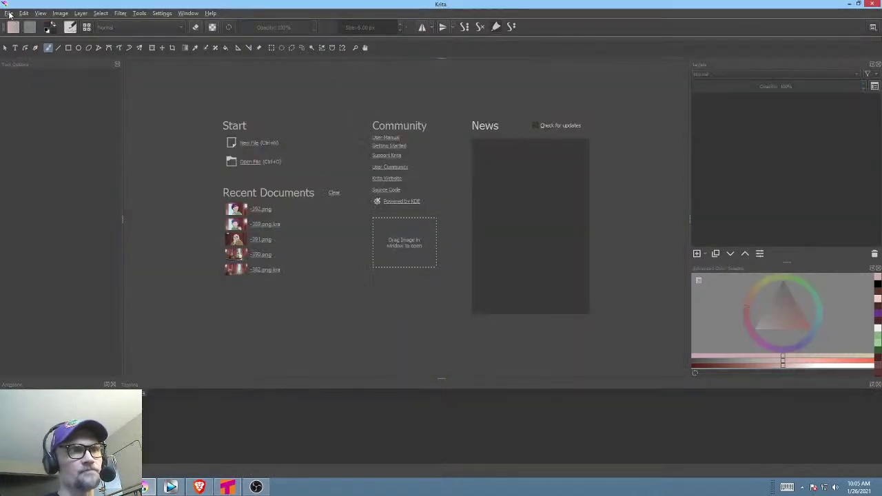
Check shot 390 in Vegas Pro and open -390.png.kra in Krita.
{"action": "left_click", "coordinate": [9, 14]}
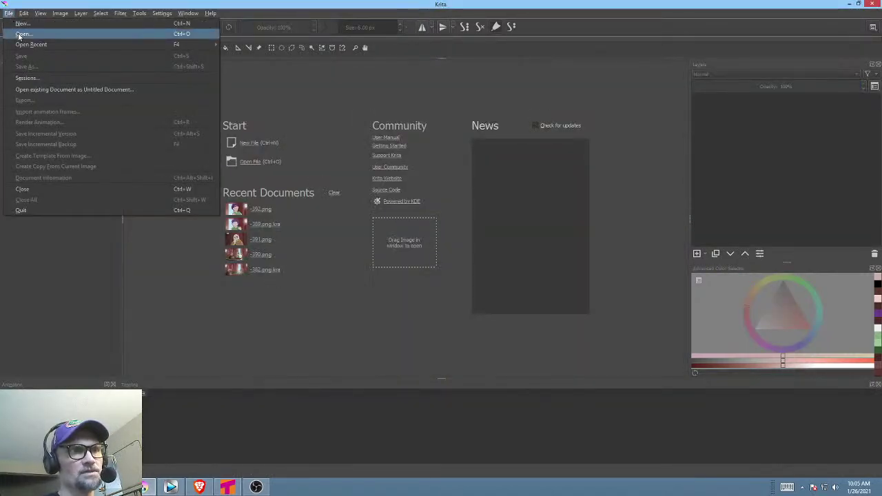
{"action": "left_click", "coordinate": [19, 33]}
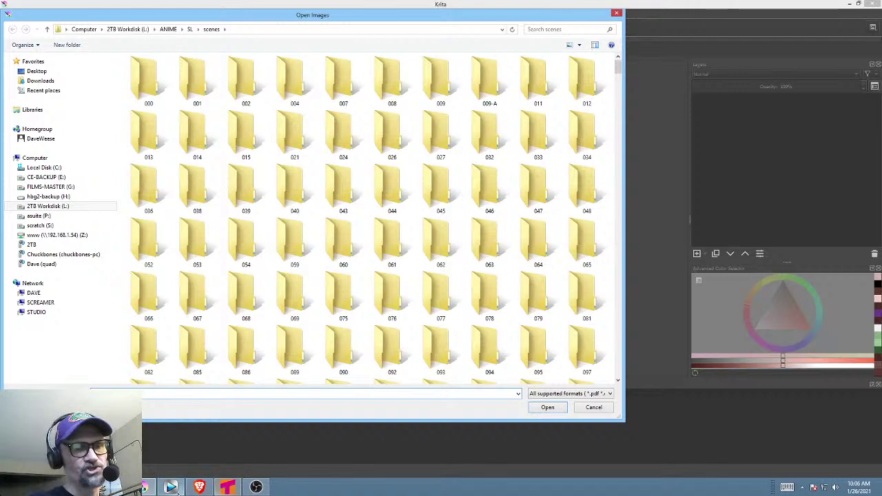
{"action": "mouse_move", "coordinate": [171, 488]}
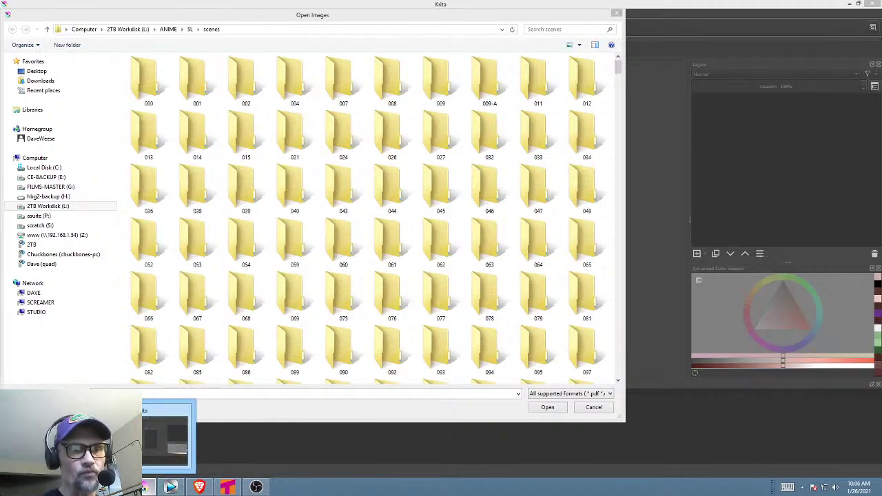
{"action": "left_click", "coordinate": [153, 460]}
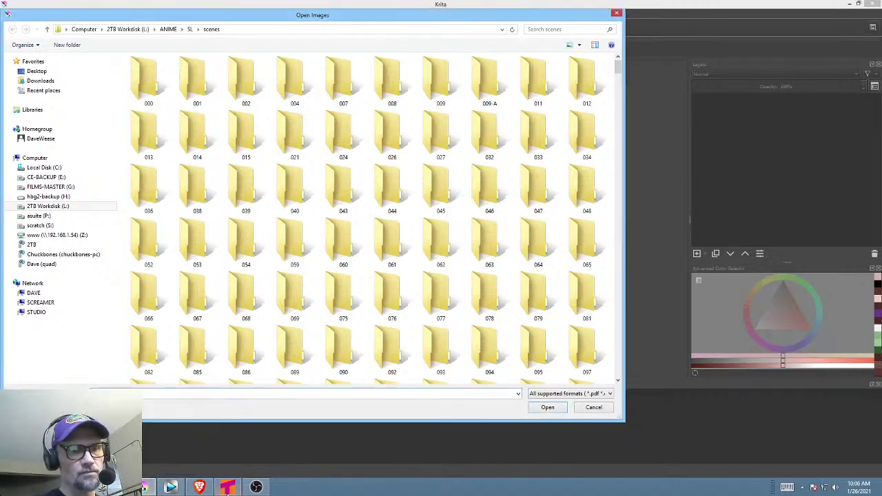
{"action": "left_click", "coordinate": [171, 488]}
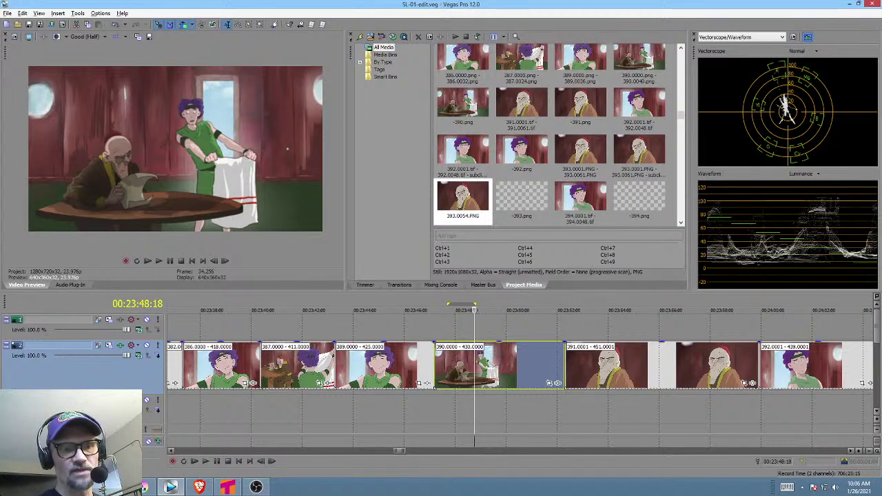
{"action": "left_click", "coordinate": [146, 486]}
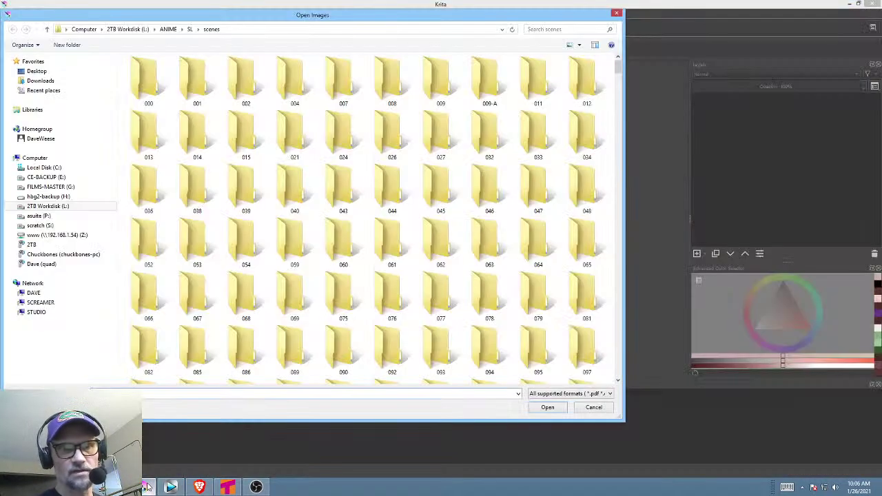
{"action": "type", "text": "1"}
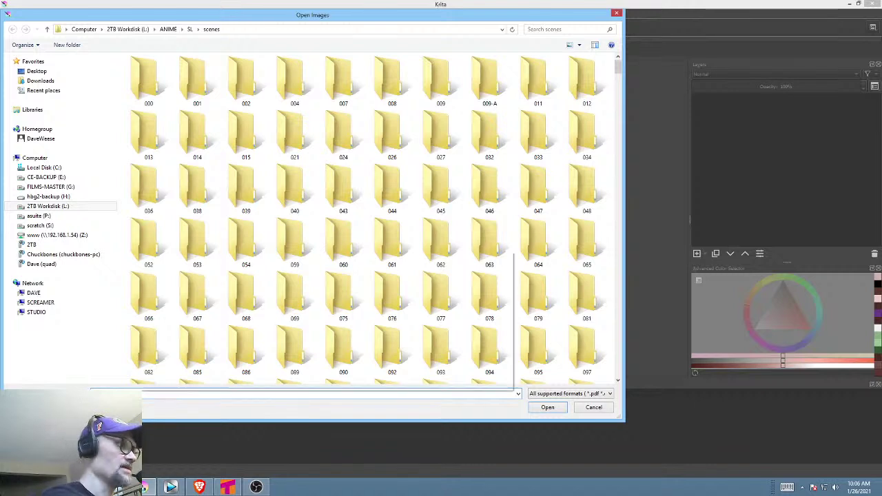
{"action": "key", "text": "Down"}
{"action": "key", "text": "Down"}
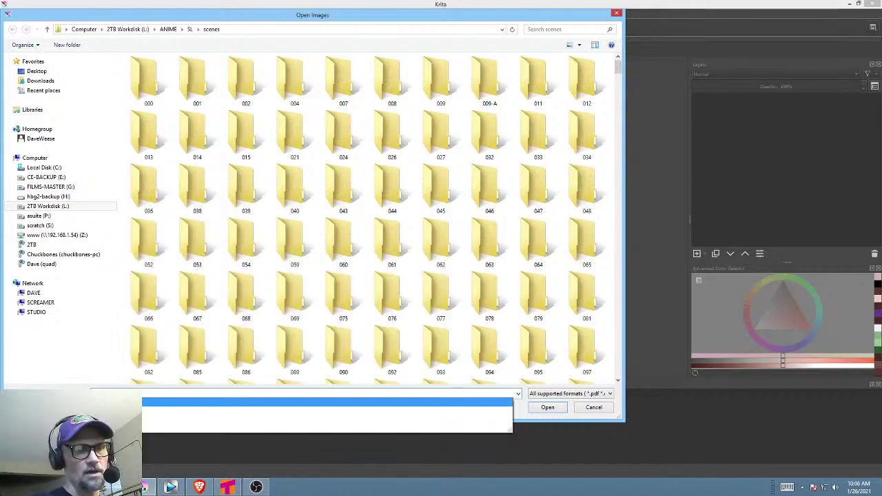
{"action": "left_click", "coordinate": [117, 411]}
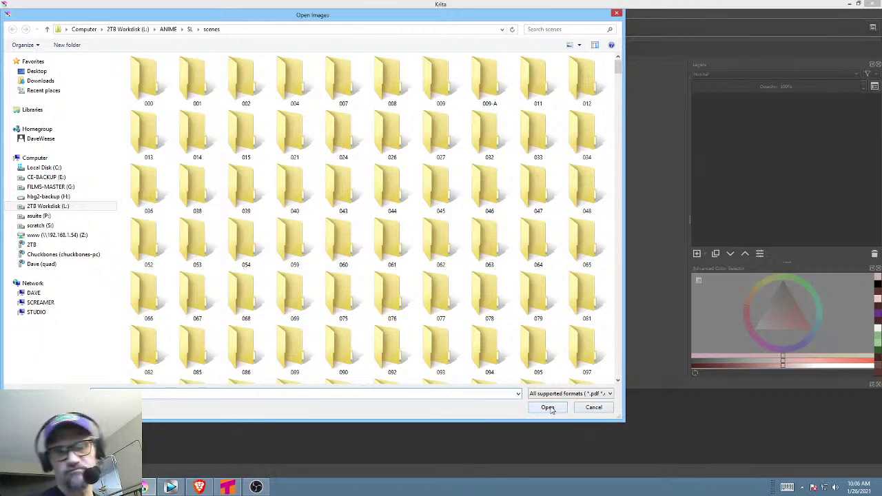
{"action": "left_click", "coordinate": [549, 407]}
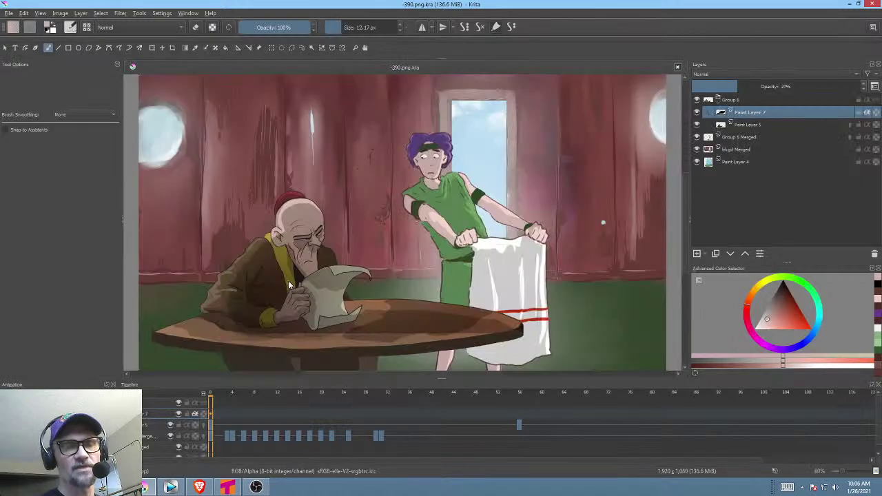
Scrub the shot 390 animation to frame 47 in an enlarged timeline and save -390.png.kra.
{"action": "left_click_drag", "start_coordinate": [213, 397], "coordinate": [246, 378]}
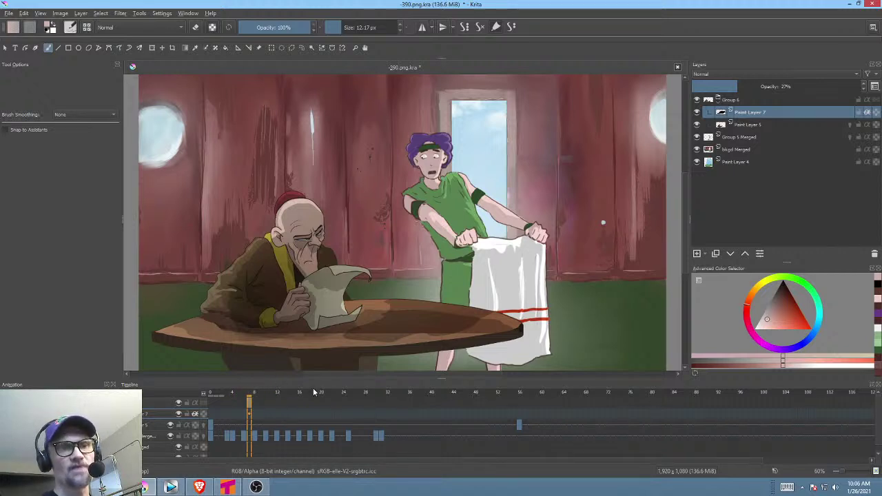
{"action": "left_click_drag", "start_coordinate": [324, 344], "coordinate": [322, 358]}
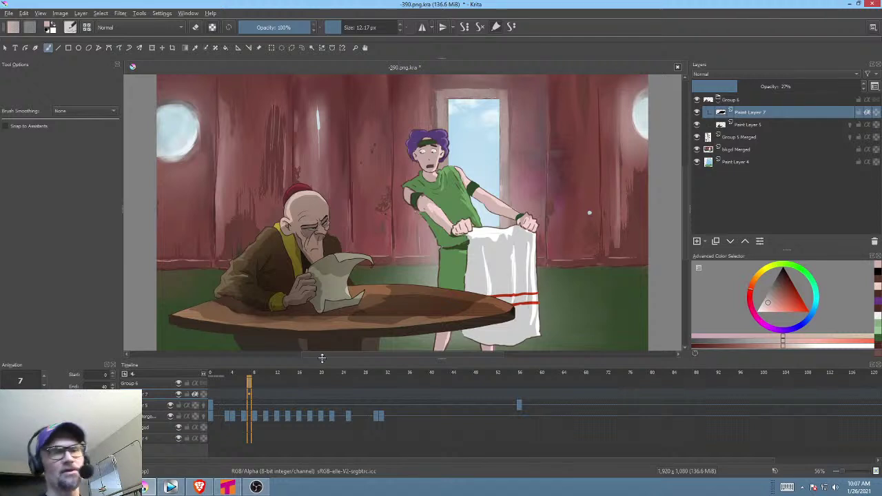
{"action": "left_click_drag", "start_coordinate": [211, 373], "coordinate": [468, 403]}
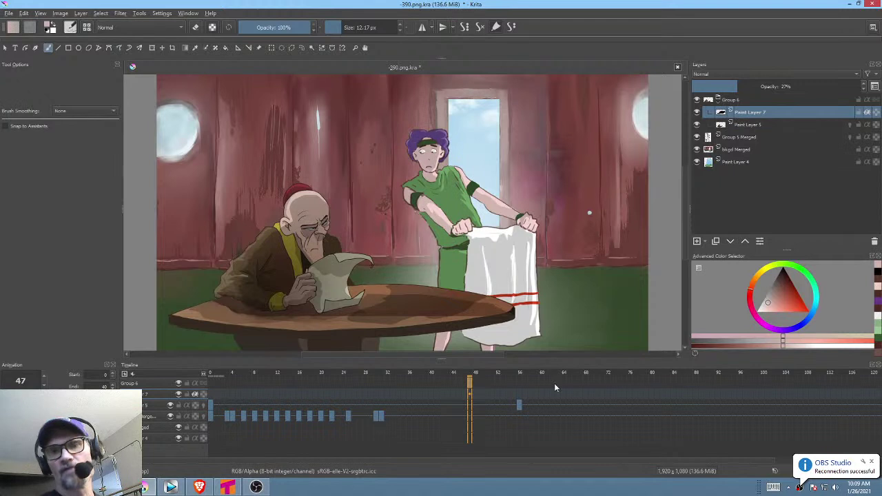
{"action": "left_click", "coordinate": [871, 463]}
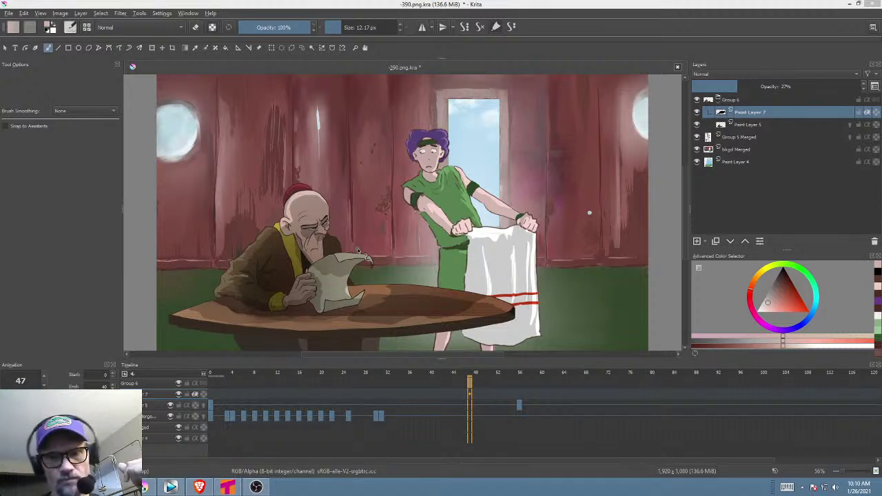
{"action": "left_click", "coordinate": [10, 13]}
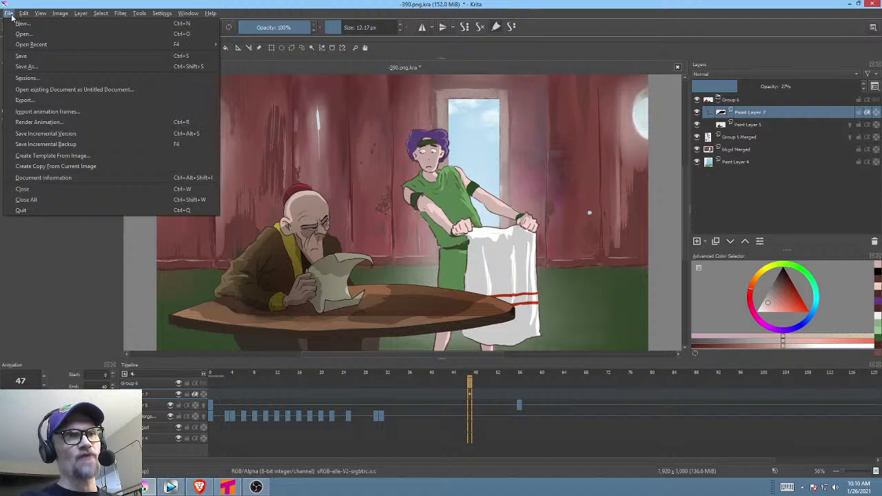
{"action": "left_click", "coordinate": [32, 56]}
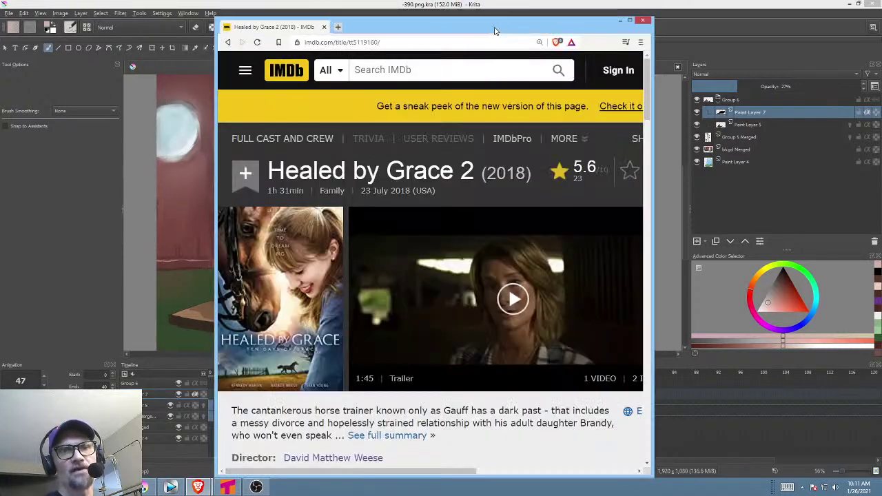
Look over the Healed by Grace 2 page on IMDb in a maximized browser window and close it.
{"action": "left_click", "coordinate": [630, 22]}
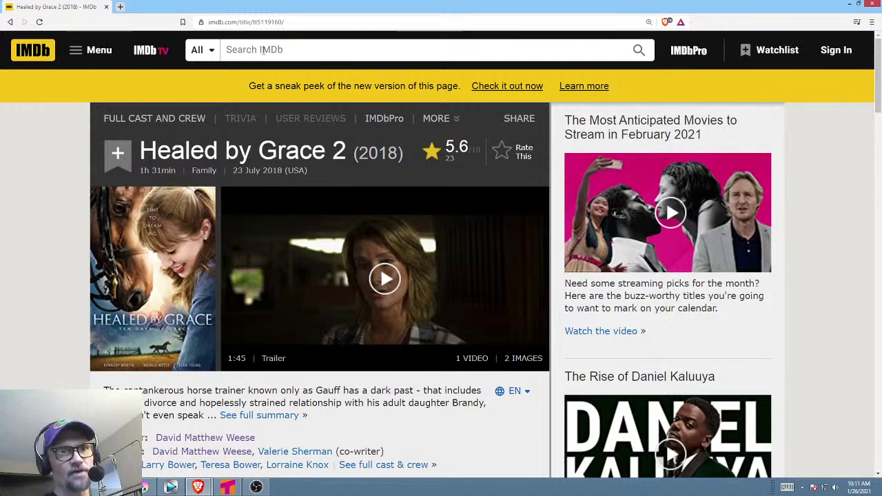
{"action": "scroll", "coordinate": [104, 269], "scroll_direction": "down", "scroll_amount": 3}
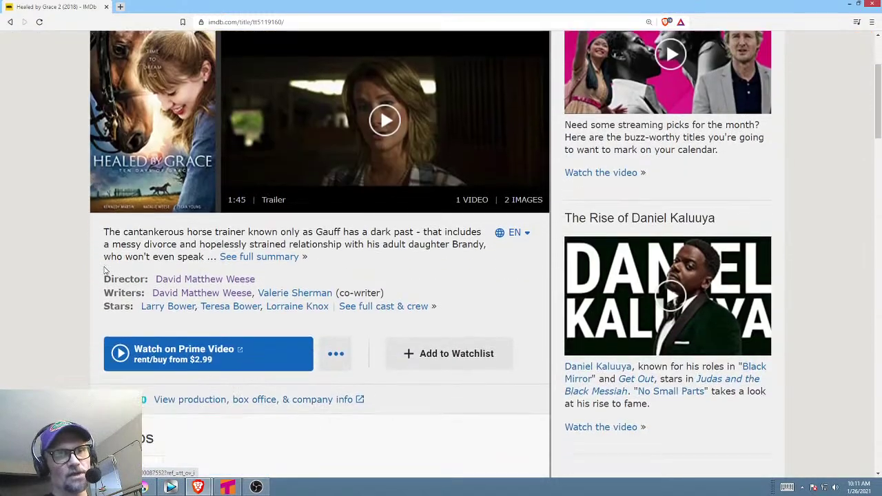
{"action": "scroll", "coordinate": [107, 268], "scroll_direction": "up", "scroll_amount": 3}
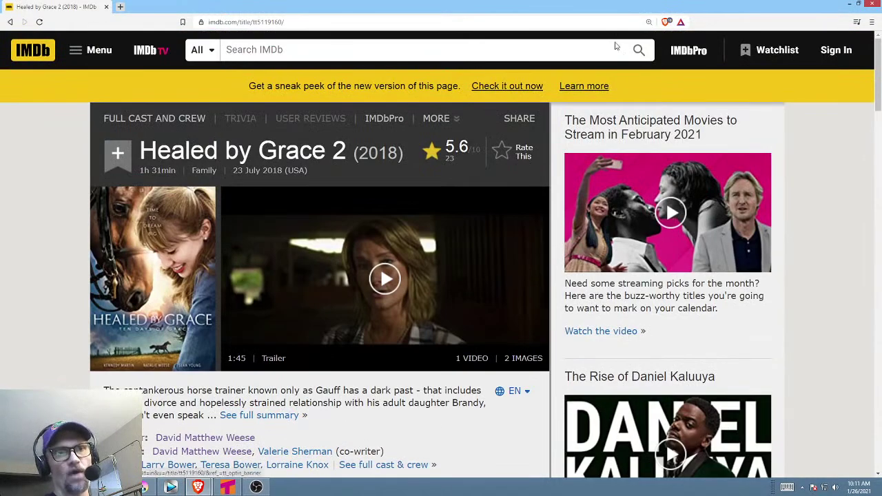
{"action": "left_click", "coordinate": [873, 8]}
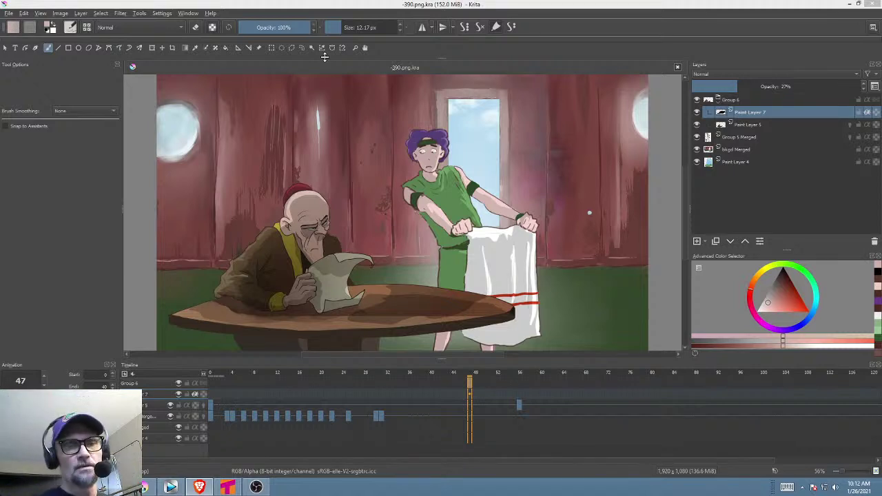
Scrub the -390.png.kra animation from frame 24 back to frame 0.
{"action": "left_click", "coordinate": [341, 379]}
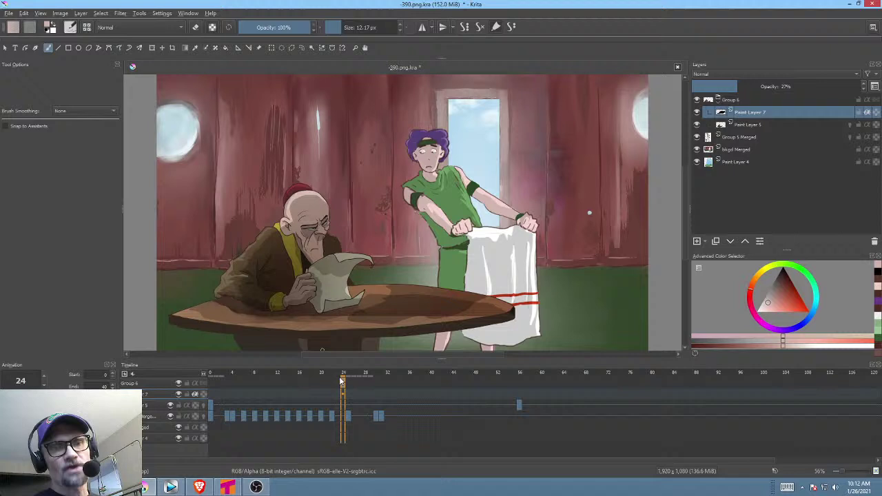
{"action": "left_click_drag", "start_coordinate": [341, 379], "coordinate": [205, 383]}
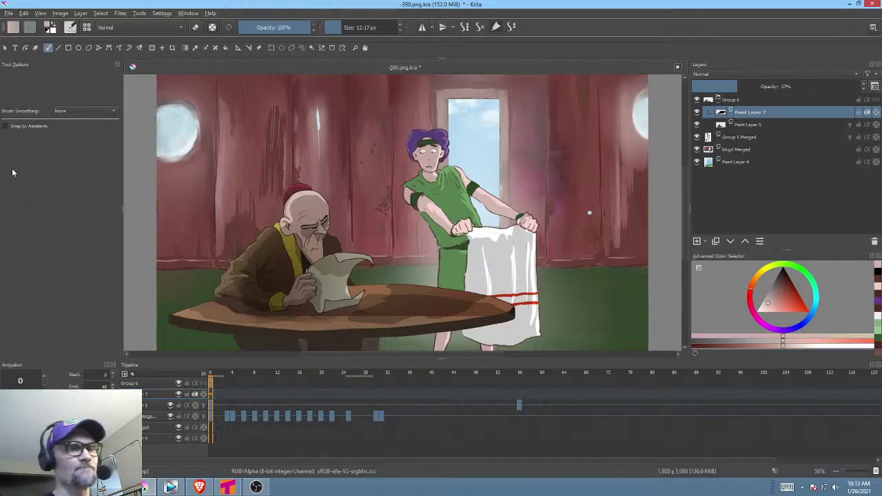
{"action": "left_click", "coordinate": [215, 376]}
{"action": "left_click_drag", "start_coordinate": [215, 375], "coordinate": [186, 384]}
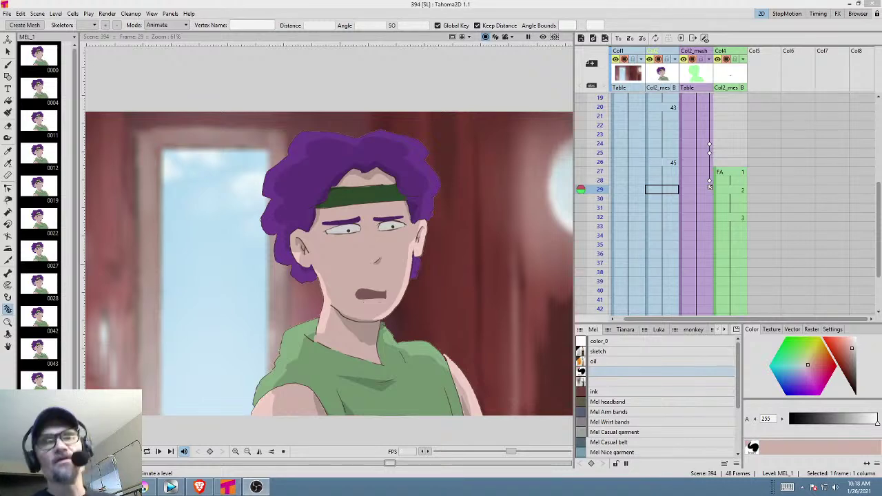
Scrub through scene 394 in Tahoma2D from frame 1 to frame 41.
{"action": "scroll", "coordinate": [768, 223], "scroll_direction": "up", "scroll_amount": 6}
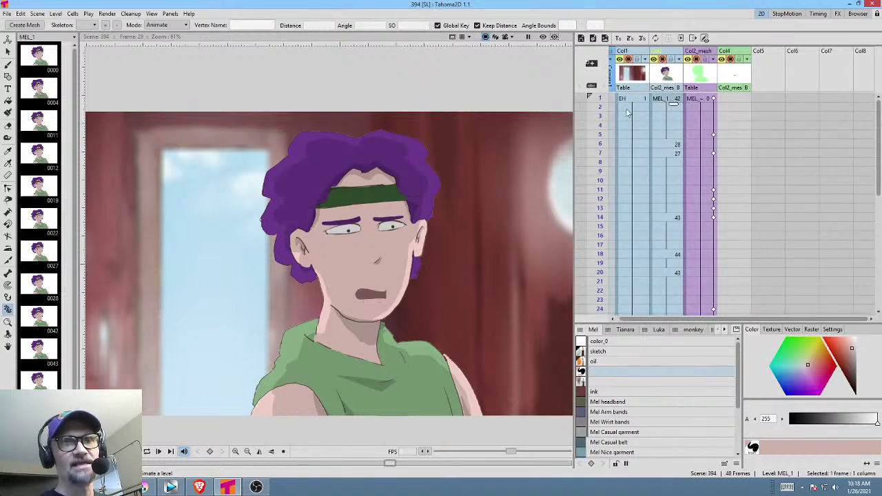
{"action": "left_click_drag", "start_coordinate": [605, 100], "coordinate": [600, 230]}
{"action": "scroll", "coordinate": [599, 229], "scroll_direction": "down", "scroll_amount": 3}
{"action": "left_click_drag", "start_coordinate": [599, 141], "coordinate": [601, 238]}
{"action": "scroll", "coordinate": [601, 238], "scroll_direction": "down", "scroll_amount": 4}
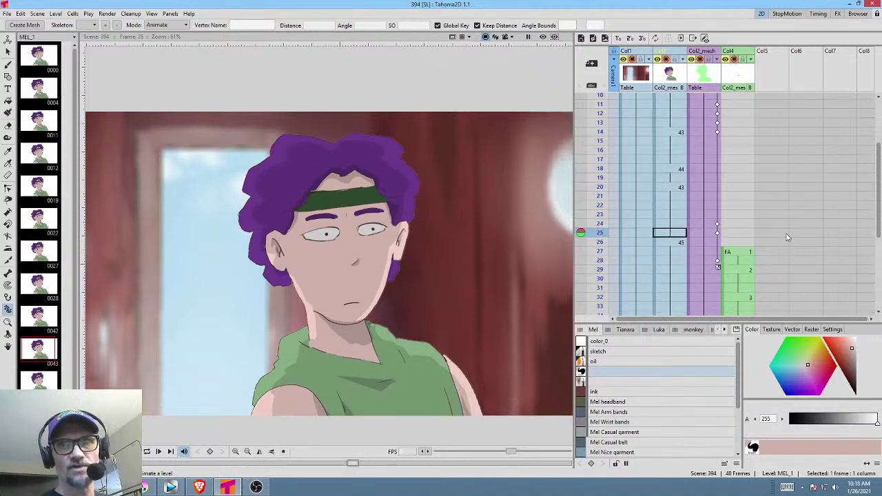
{"action": "left_click_drag", "start_coordinate": [605, 133], "coordinate": [599, 271]}
{"action": "scroll", "coordinate": [785, 272], "scroll_direction": "down", "scroll_amount": 4}
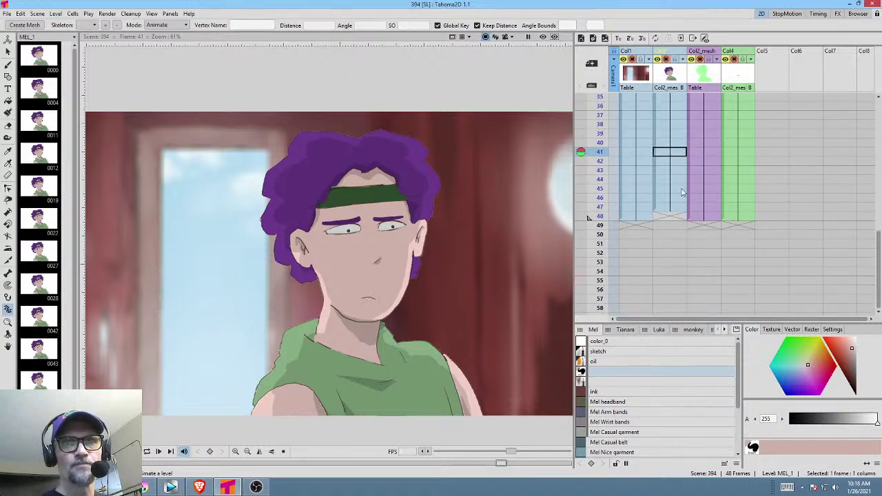
Extend the MEL_1 drawing's exposure to frame 48 and save scene 394.
{"action": "left_click", "coordinate": [675, 209]}
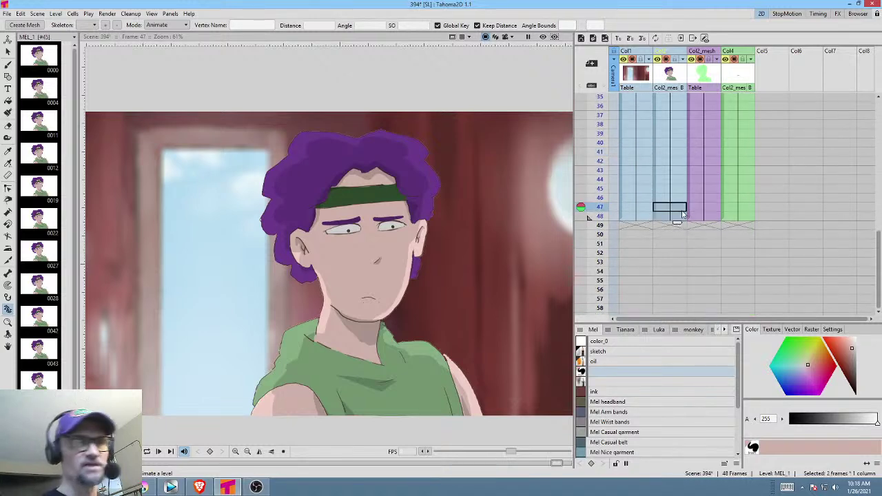
{"action": "left_click", "coordinate": [7, 14]}
{"action": "left_click", "coordinate": [23, 45]}
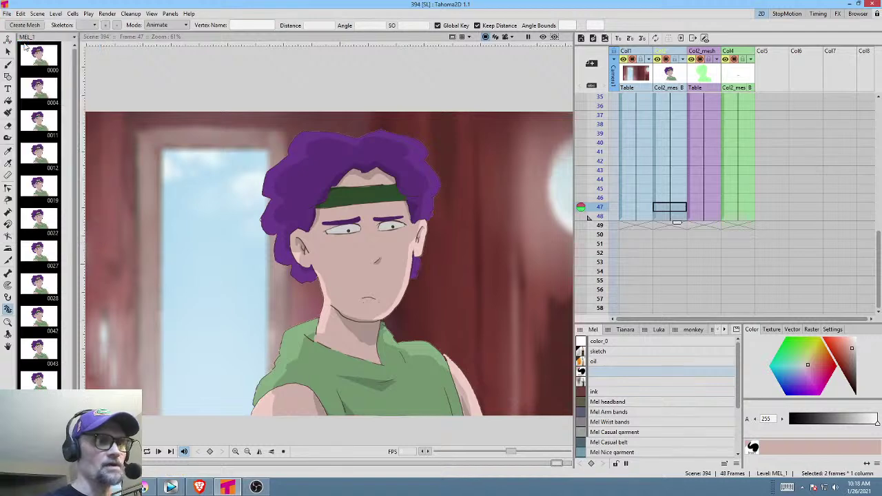
Switch to Krita, scrub through the shot 390 animation from frame 0, and go to the Paint Layer 5 keyframe at frame 56.
{"action": "key", "text": "alt+Tab"}
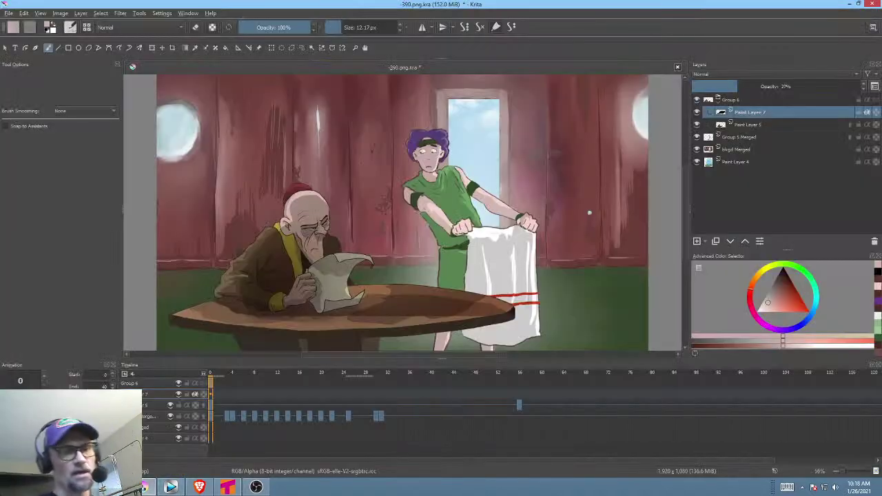
{"action": "mouse_move", "coordinate": [115, 486]}
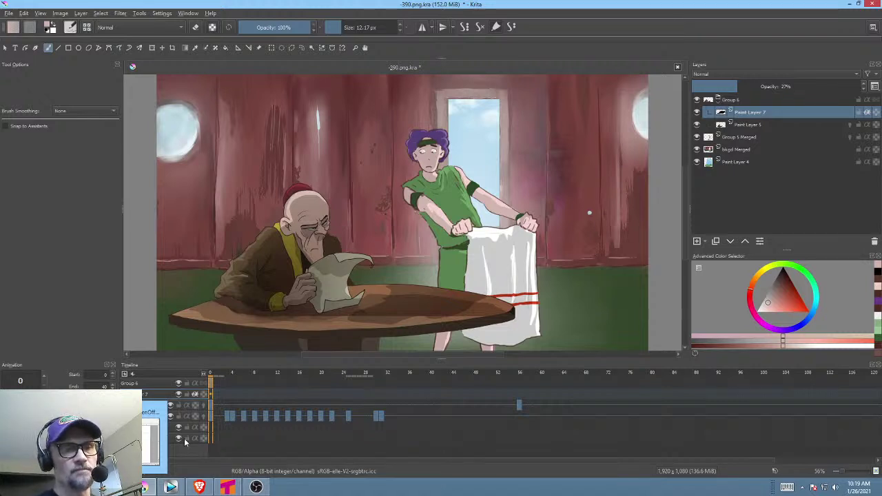
{"action": "mouse_move", "coordinate": [220, 377]}
{"action": "left_mouse_down"}
{"action": "mouse_move", "coordinate": [317, 377]}
{"action": "mouse_move", "coordinate": [205, 386]}
{"action": "mouse_move", "coordinate": [302, 394]}
{"action": "mouse_move", "coordinate": [205, 384]}
{"action": "left_mouse_up"}
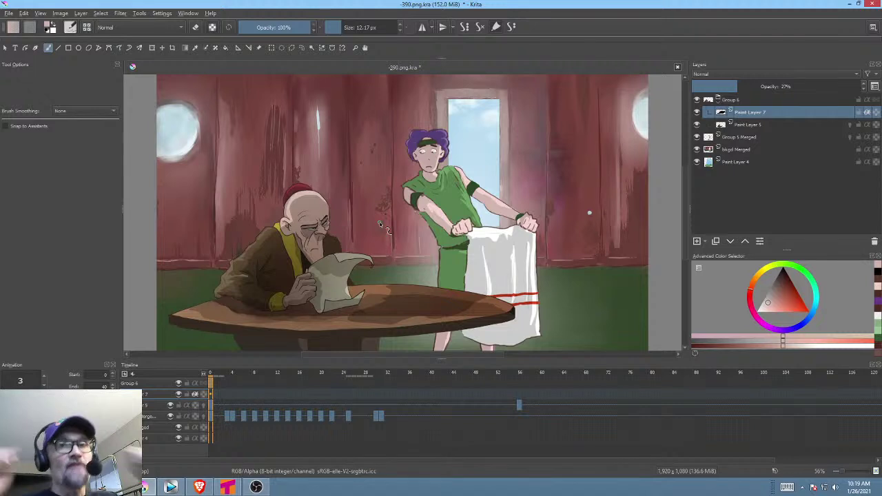
{"action": "left_click", "coordinate": [218, 374]}
{"action": "left_click_drag", "start_coordinate": [218, 374], "coordinate": [504, 386]}
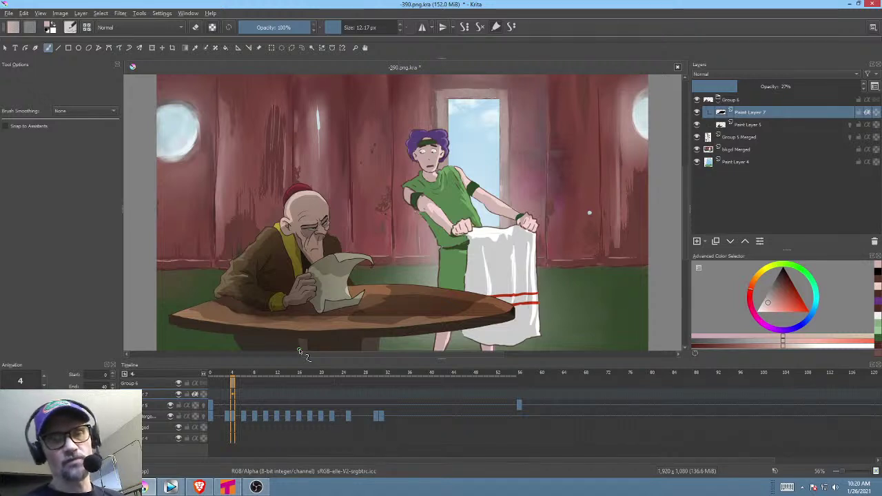
{"action": "left_click", "coordinate": [210, 378]}
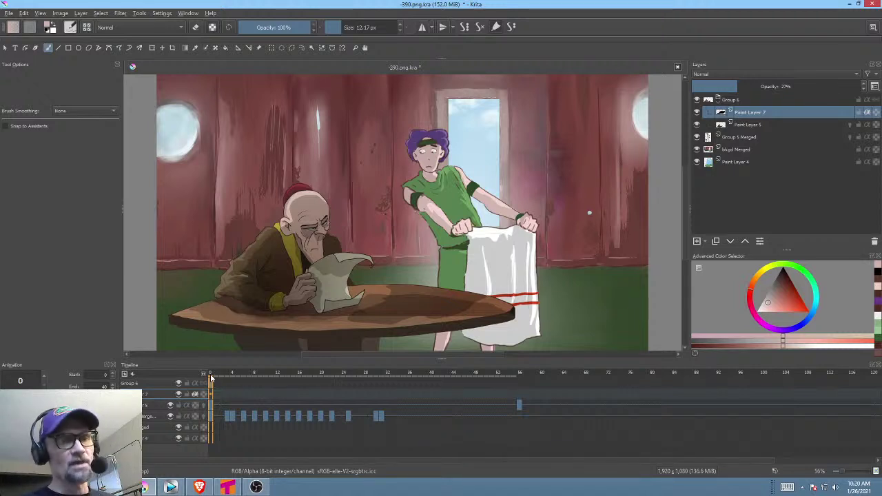
{"action": "left_click_drag", "start_coordinate": [212, 378], "coordinate": [295, 376]}
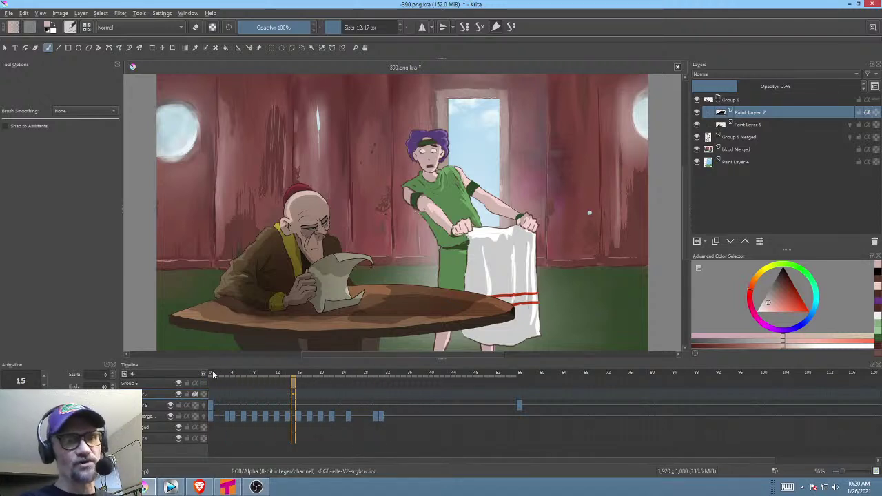
{"action": "left_click_drag", "start_coordinate": [214, 376], "coordinate": [506, 405]}
{"action": "left_click", "coordinate": [522, 408]}
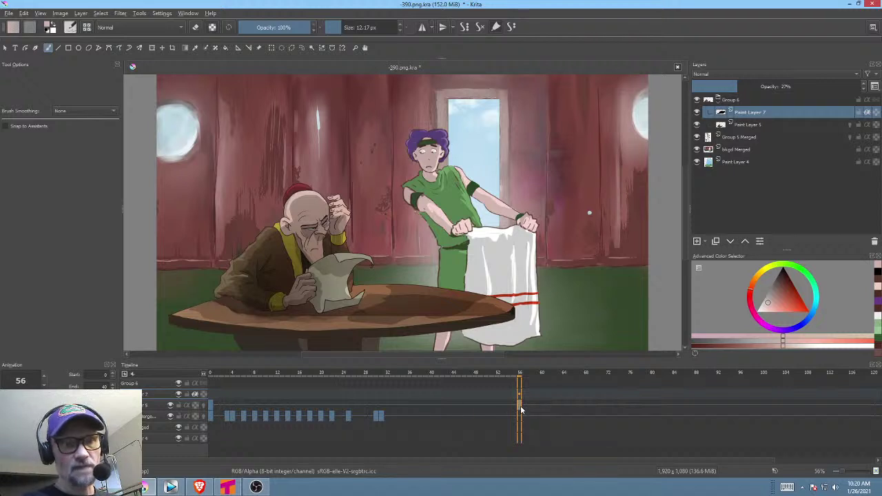
Select Paint Layer 5's keyframe at frame 56 and remove its raised-hand drawing.
{"action": "left_click", "coordinate": [148, 408]}
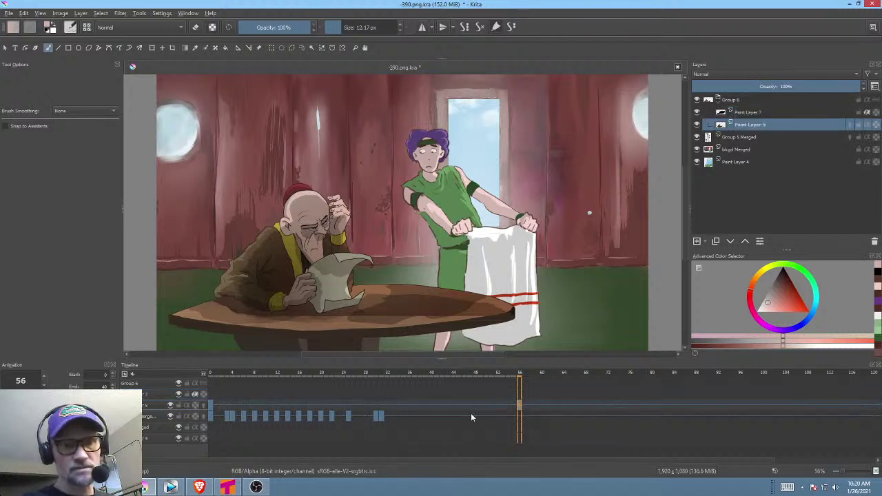
{"action": "key", "text": "ctrl+z"}
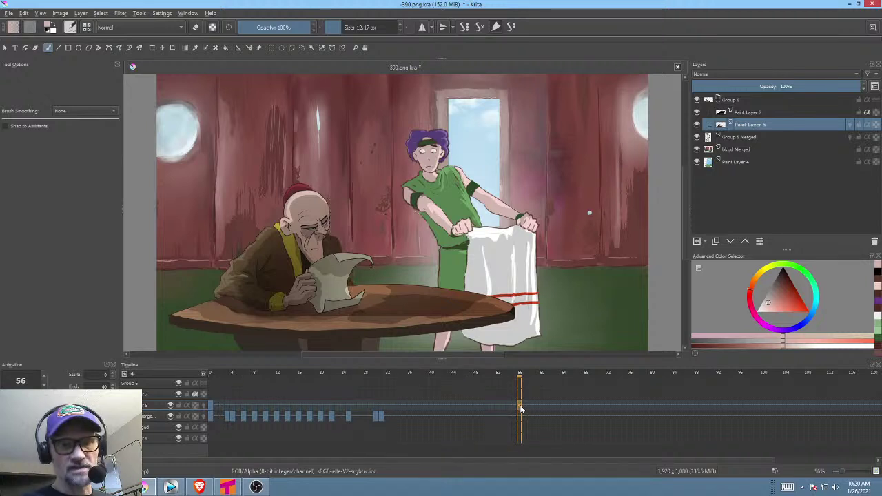
Switch to the SALT AND LIGHT.odt script in OpenOffice Writer and highlight Mel's line beginning "I know! When they ask".
{"action": "key", "text": "alt+Tab"}
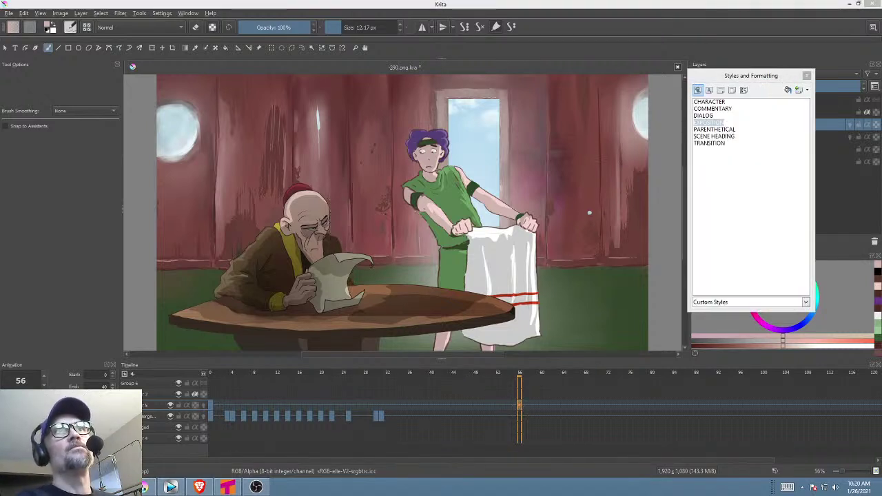
{"action": "key", "text": "Up"}
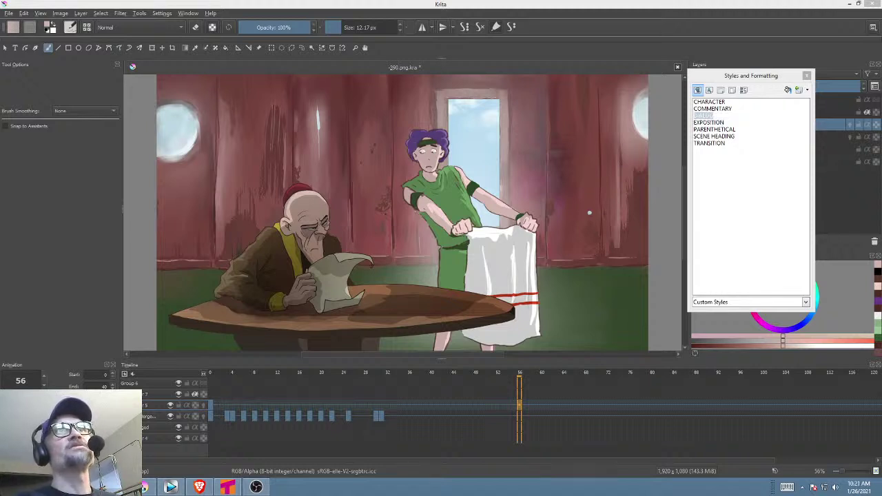
{"action": "key", "text": "alt+Tab"}
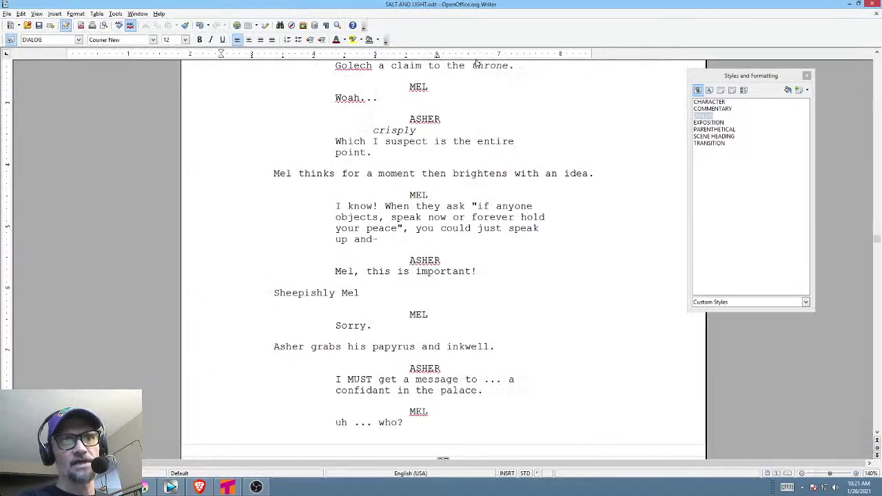
{"action": "double_click", "coordinate": [478, 61]}
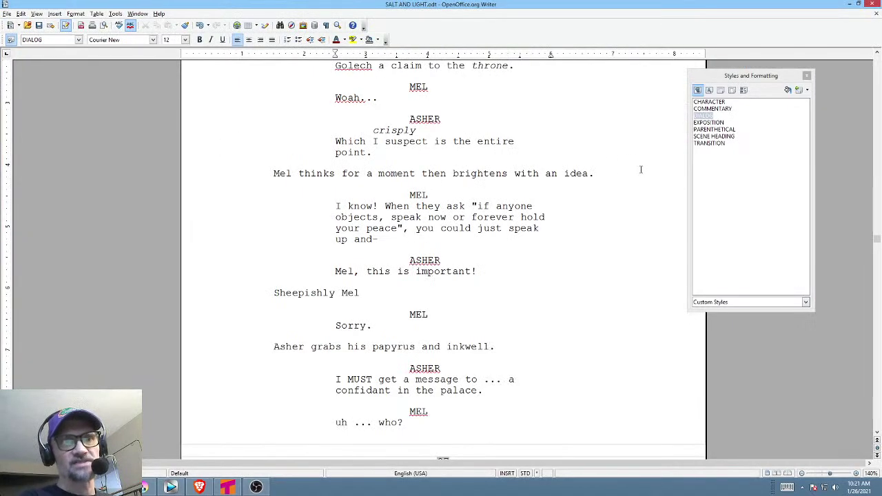
{"action": "left_click_drag", "start_coordinate": [329, 206], "coordinate": [394, 240]}
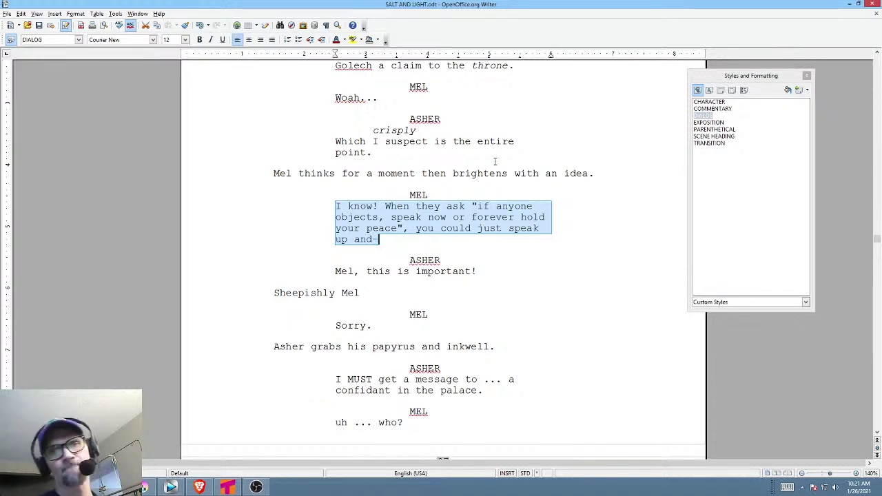
Return to Krita and preview the shot 390 animation from frame 0 by scrubbing to frame 15 and playing the opening frames.
{"action": "left_click", "coordinate": [852, 4]}
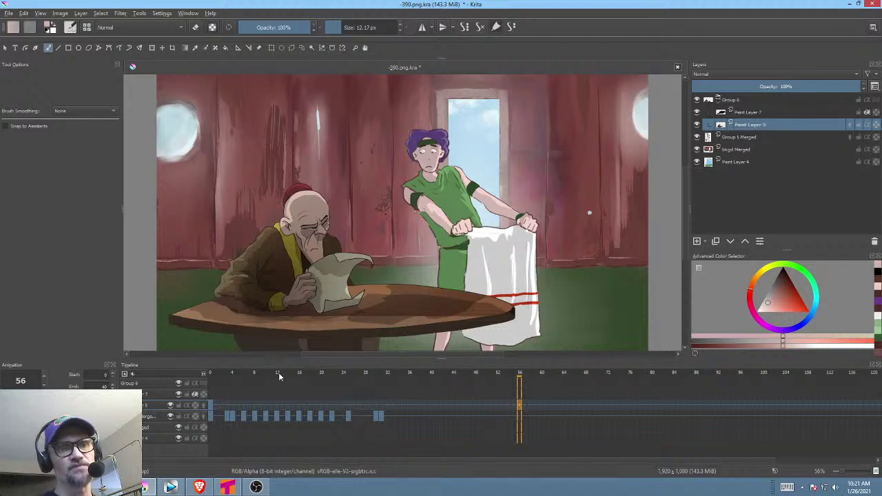
{"action": "left_click", "coordinate": [211, 373]}
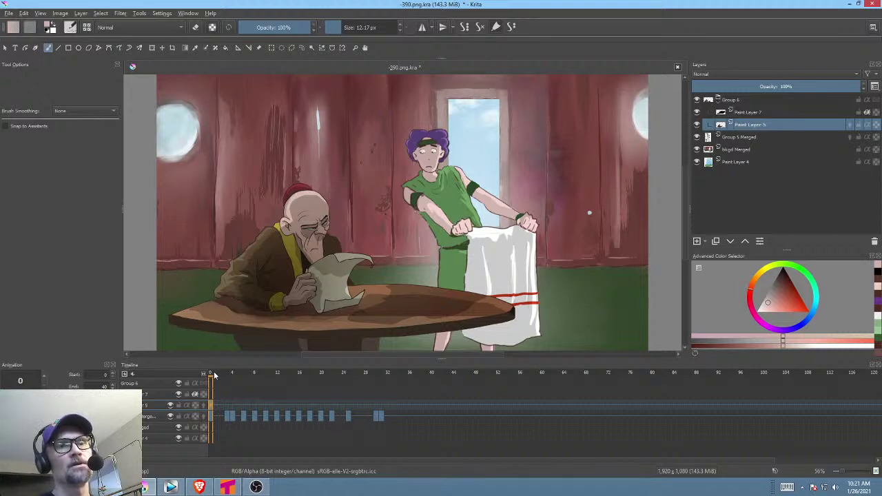
{"action": "left_click_drag", "start_coordinate": [214, 376], "coordinate": [290, 378]}
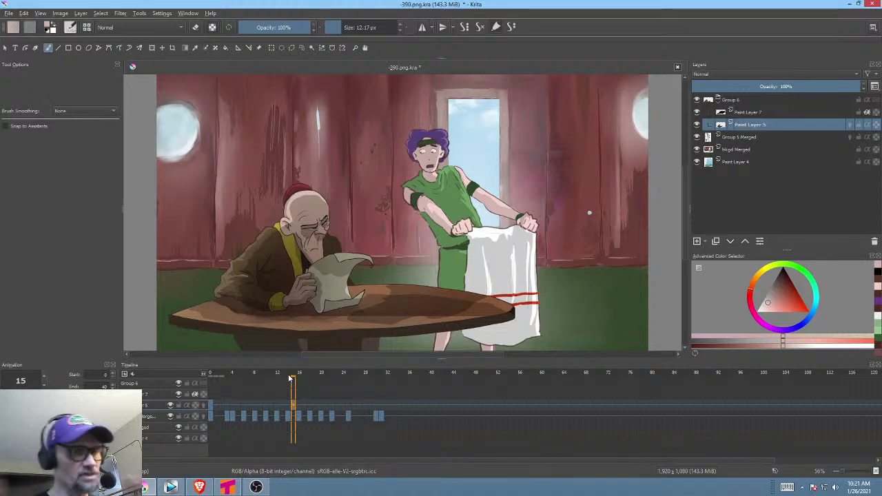
{"action": "left_click", "coordinate": [212, 379]}
{"action": "key", "text": "space"}
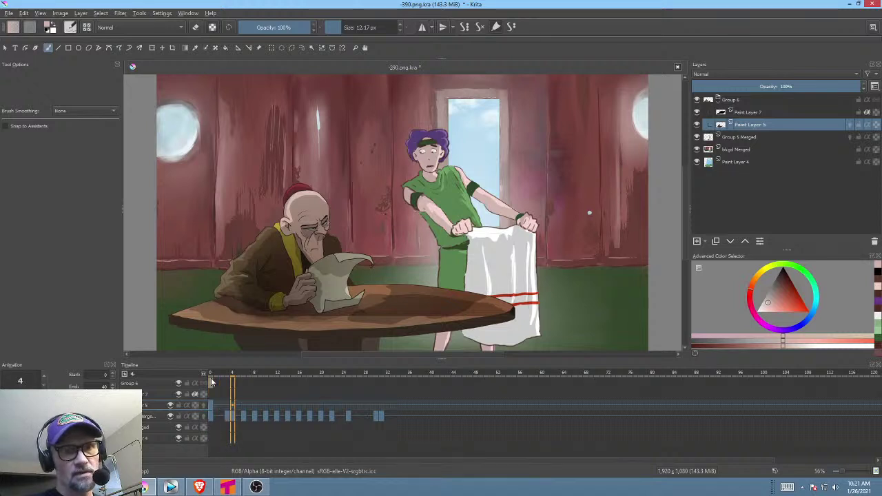
{"action": "key", "text": "space"}
Shift the Group 5 Merged keyframes from frame 8 onward so that they start at frame 78.
{"action": "left_click", "coordinate": [255, 415]}
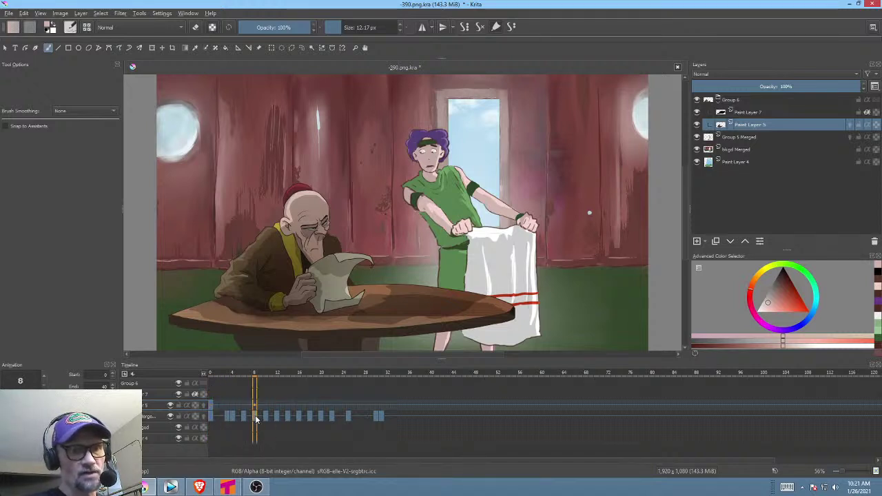
{"action": "left_click_drag", "start_coordinate": [255, 419], "coordinate": [641, 421]}
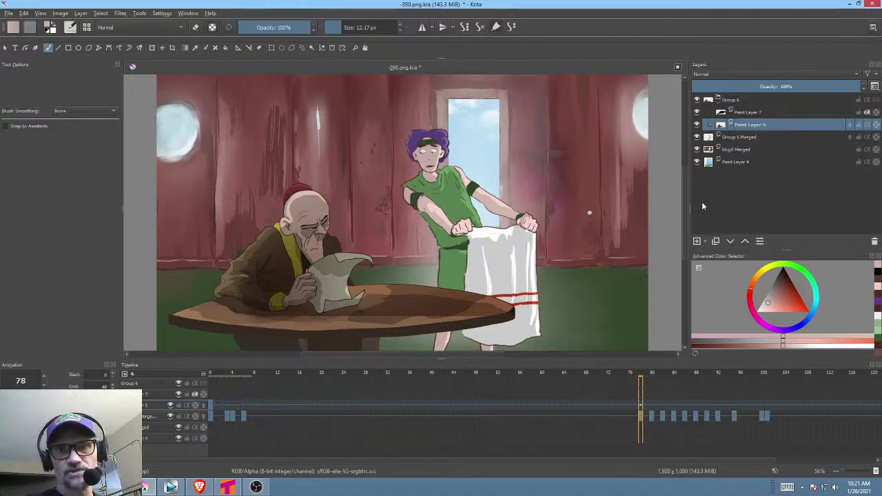
Toggle the visibility of Group 5 Merged and Paint Layer 5 to check each character's artwork at frame 78.
{"action": "left_click", "coordinate": [696, 138]}
{"action": "left_click", "coordinate": [697, 138]}
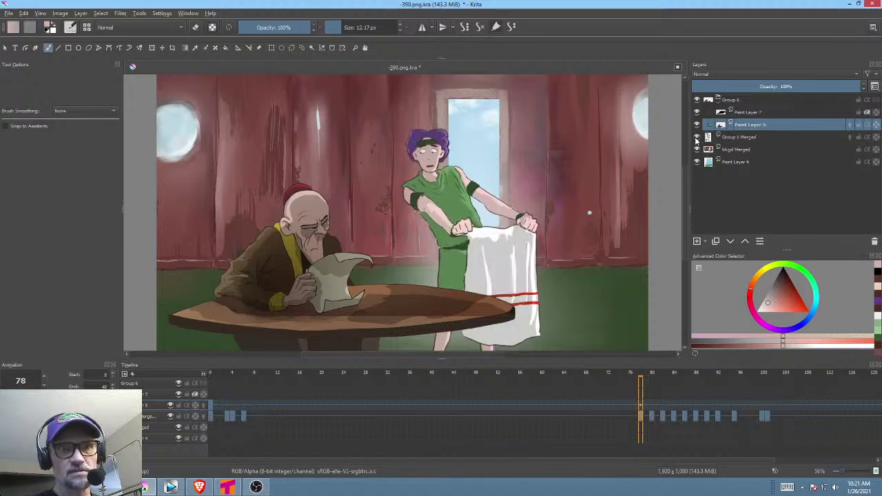
{"action": "left_click", "coordinate": [696, 138]}
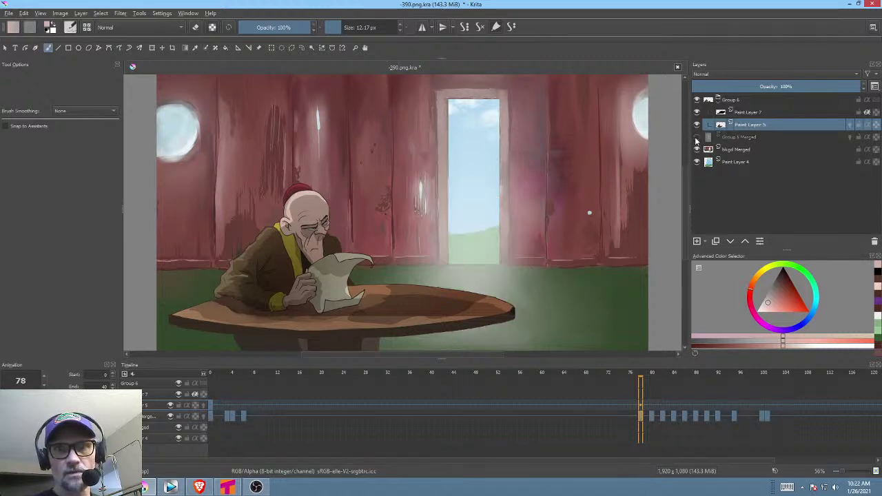
{"action": "left_click", "coordinate": [696, 138]}
{"action": "left_click", "coordinate": [696, 125]}
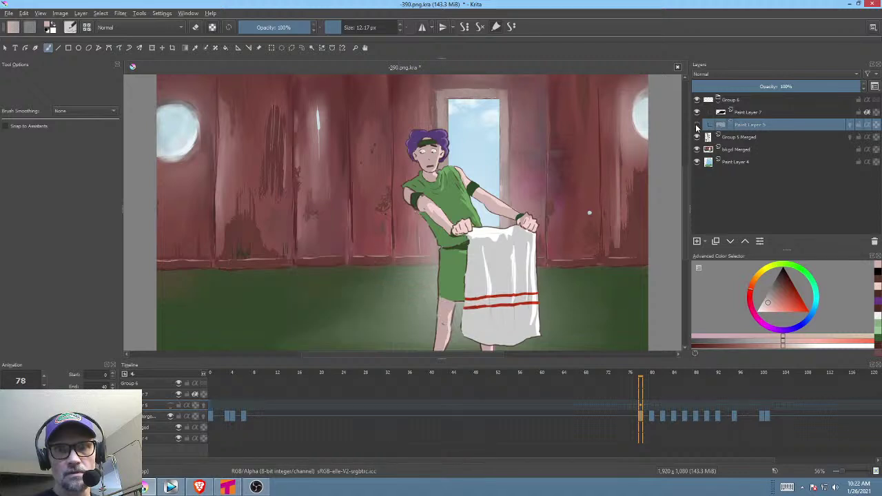
{"action": "left_click", "coordinate": [697, 125]}
{"action": "left_click", "coordinate": [697, 125]}
{"action": "left_click", "coordinate": [696, 125]}
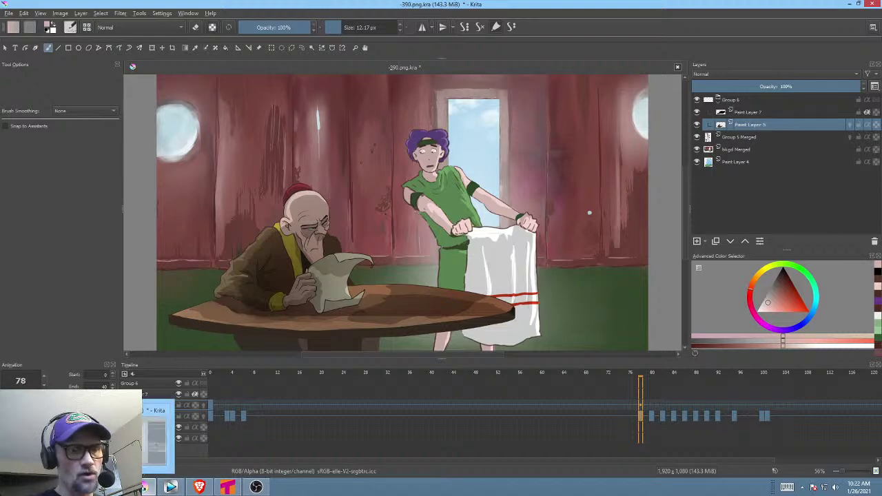
Switch to Vegas Pro and review the shot 396 storyboard at about 00:24:20:11 on the timeline.
{"action": "left_click", "coordinate": [171, 487]}
{"action": "left_click", "coordinate": [169, 488]}
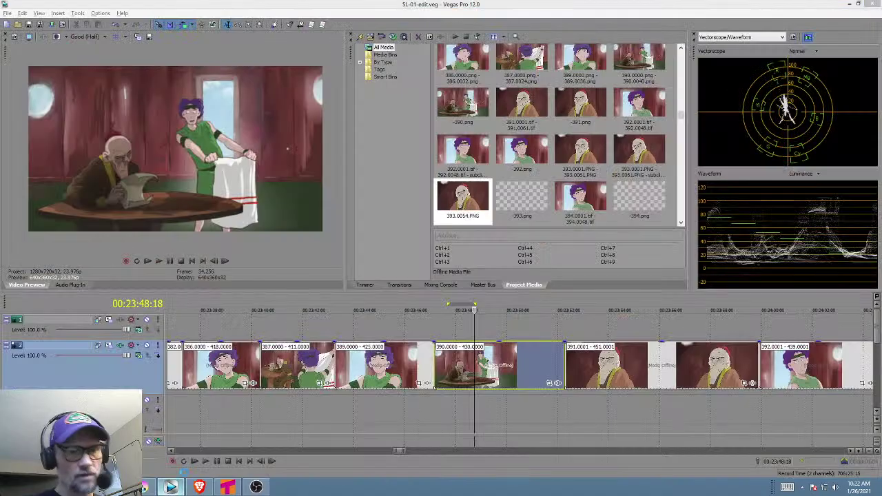
{"action": "scroll", "coordinate": [599, 398], "scroll_direction": "right", "scroll_amount": 10}
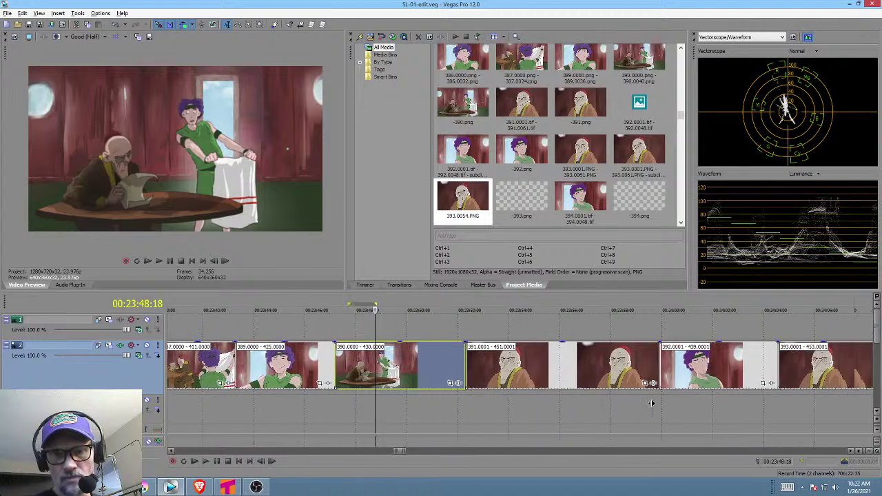
{"action": "left_click_drag", "start_coordinate": [575, 406], "coordinate": [623, 406]}
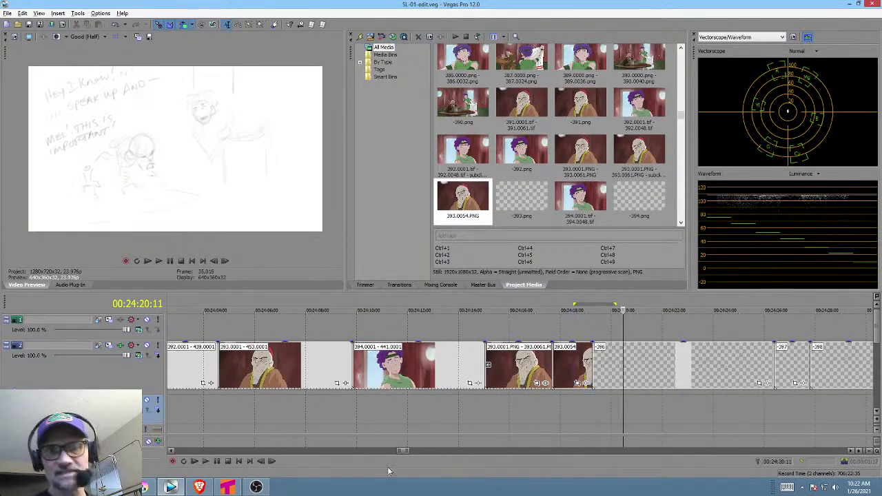
Switch to Krita and save the document as -396.png in the scenes folder, replacing the existing file and also saving a Krita copy.
{"action": "left_click", "coordinate": [145, 488]}
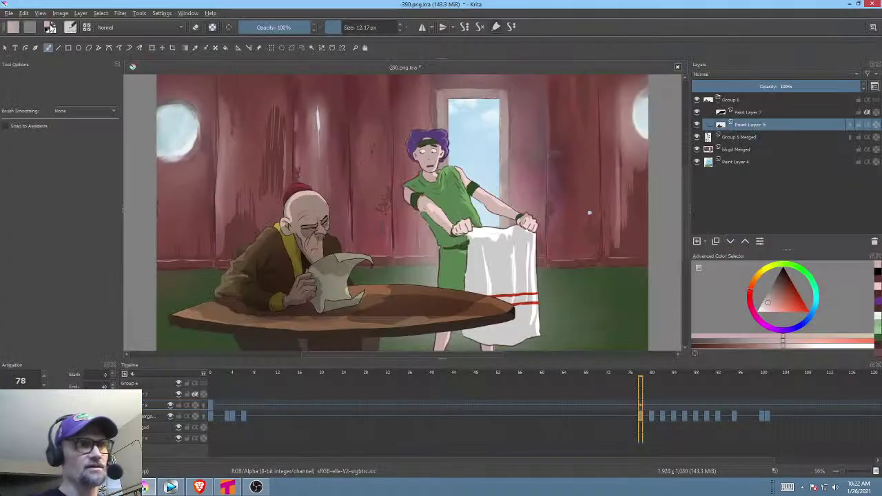
{"action": "left_click", "coordinate": [9, 14]}
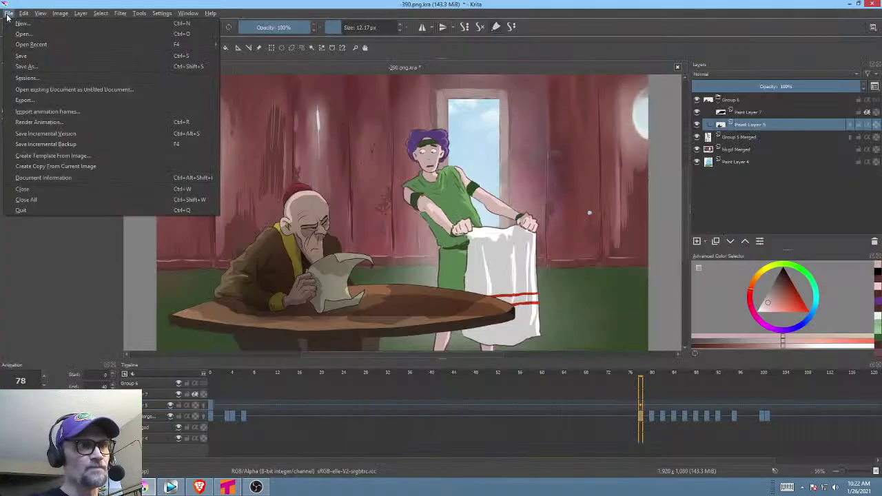
{"action": "left_click", "coordinate": [27, 66]}
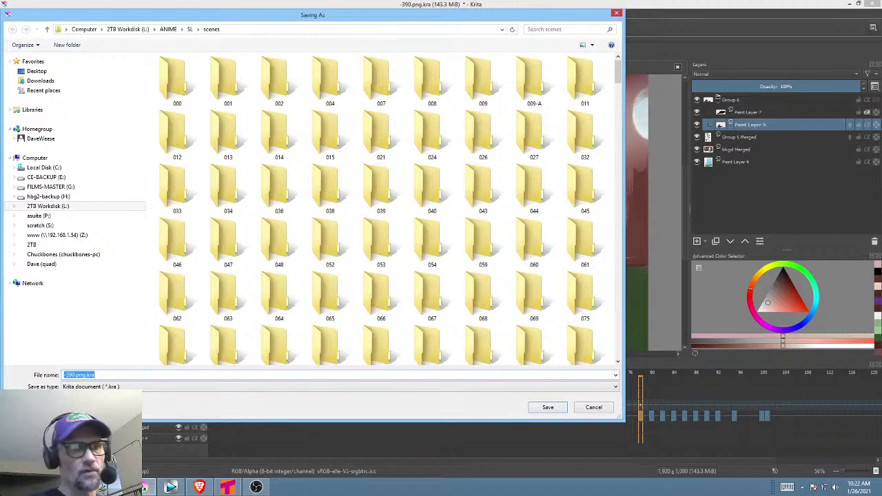
{"action": "left_click", "coordinate": [113, 374]}
{"action": "key", "text": "ctrl+a"}
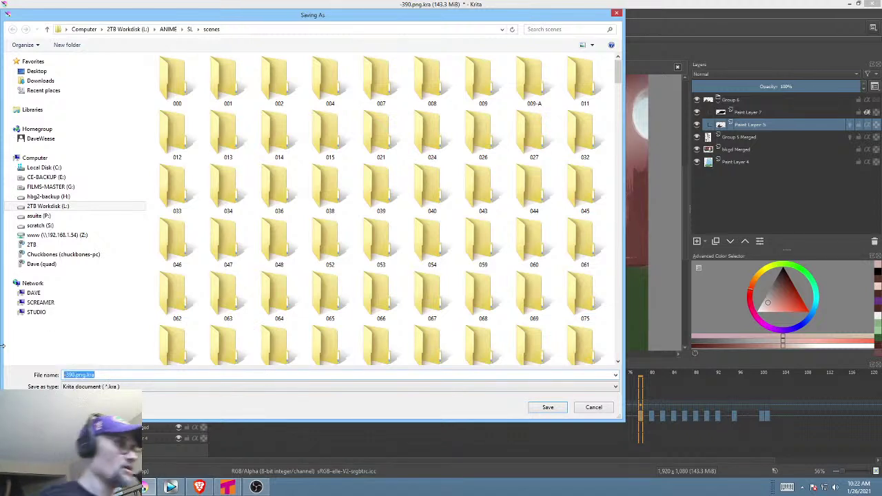
{"action": "type", "text": "-396"}
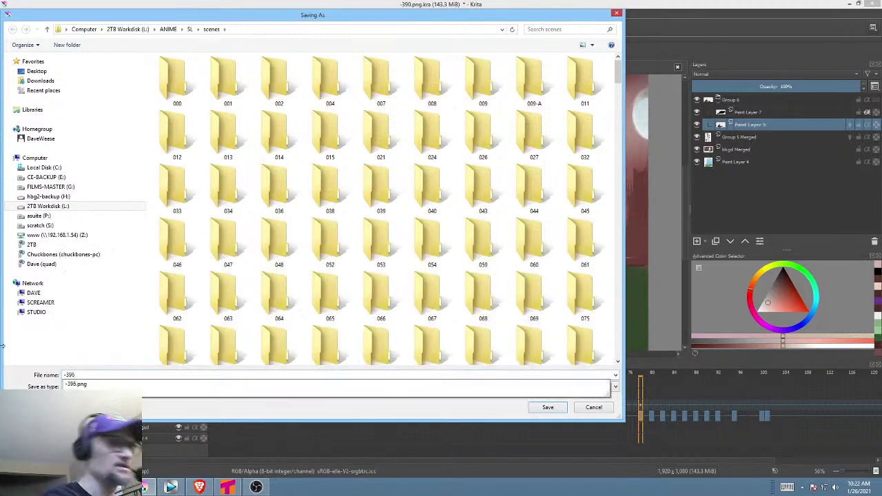
{"action": "left_click", "coordinate": [91, 385]}
{"action": "left_click", "coordinate": [548, 408]}
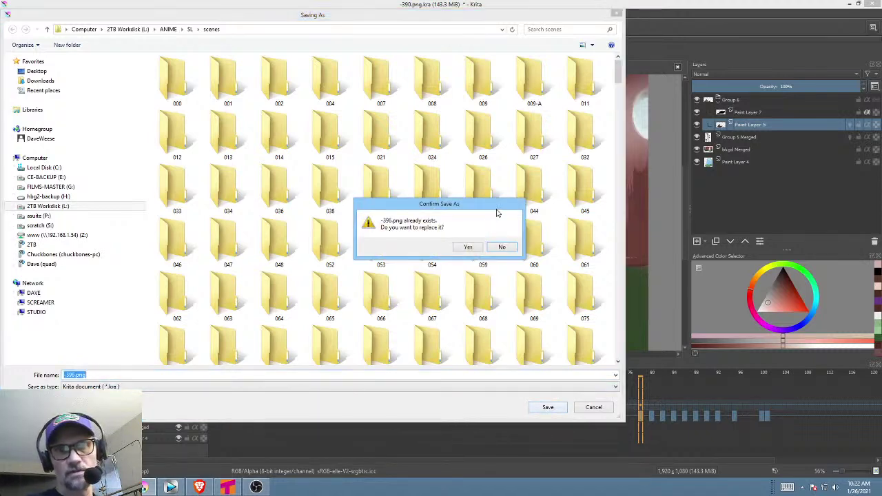
{"action": "left_click", "coordinate": [470, 249]}
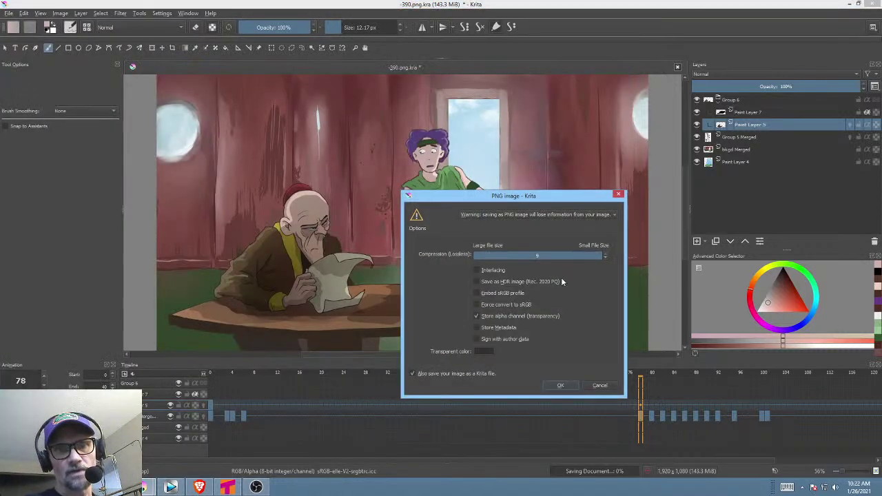
{"action": "left_click", "coordinate": [563, 385]}
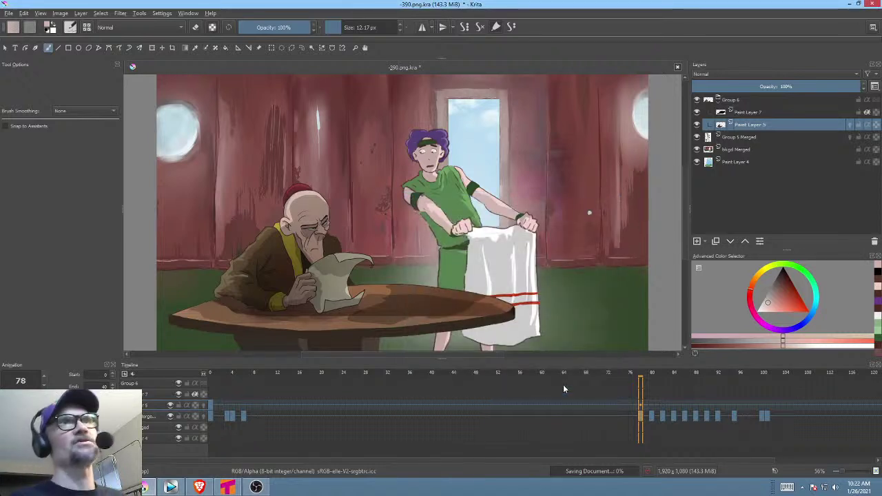
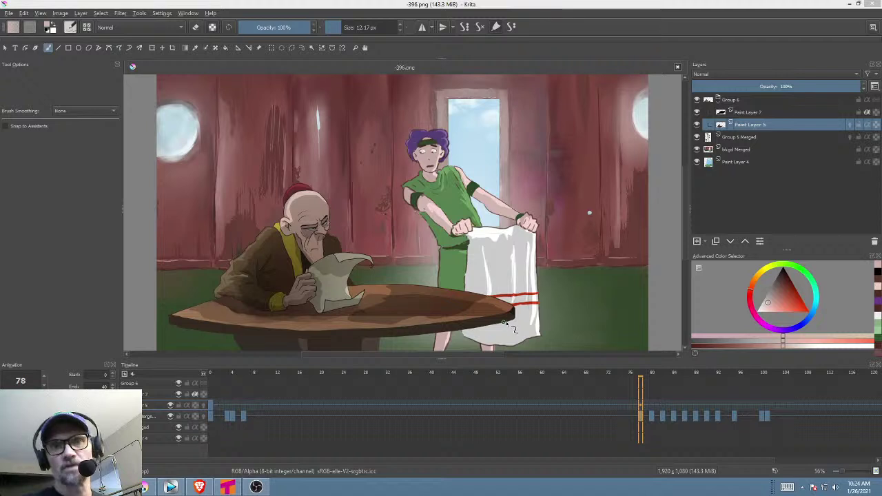
Hide Paint Layer 5, the old man at the table.
{"action": "left_click", "coordinate": [697, 124]}
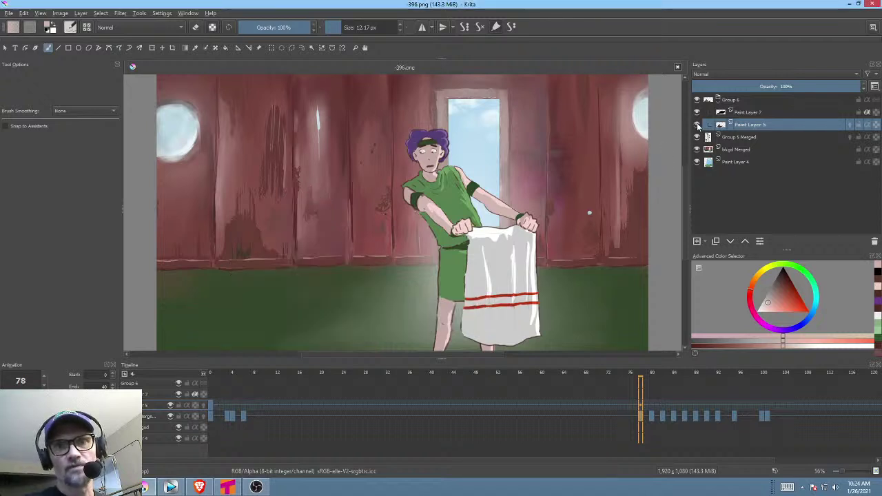
Show the old man and table on Paint Layer 5, and make Group 5 Merged the active layer after toggling its visibility.
{"action": "left_click", "coordinate": [698, 125]}
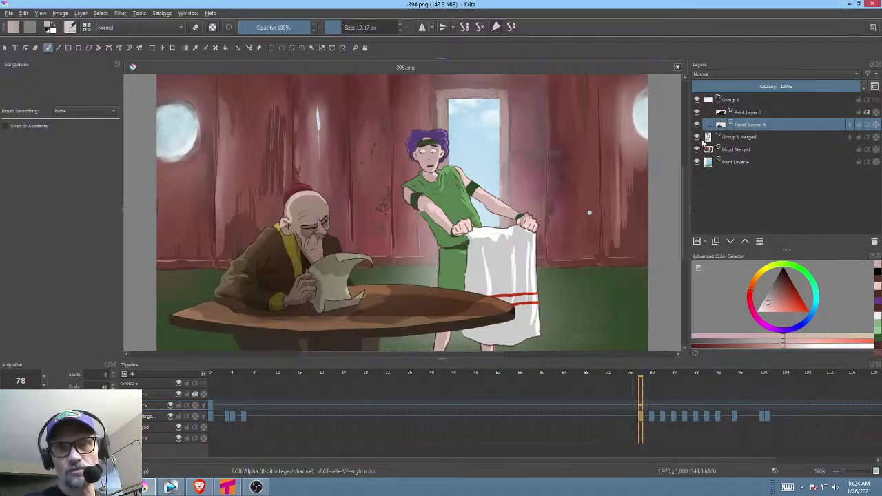
{"action": "left_click", "coordinate": [735, 139]}
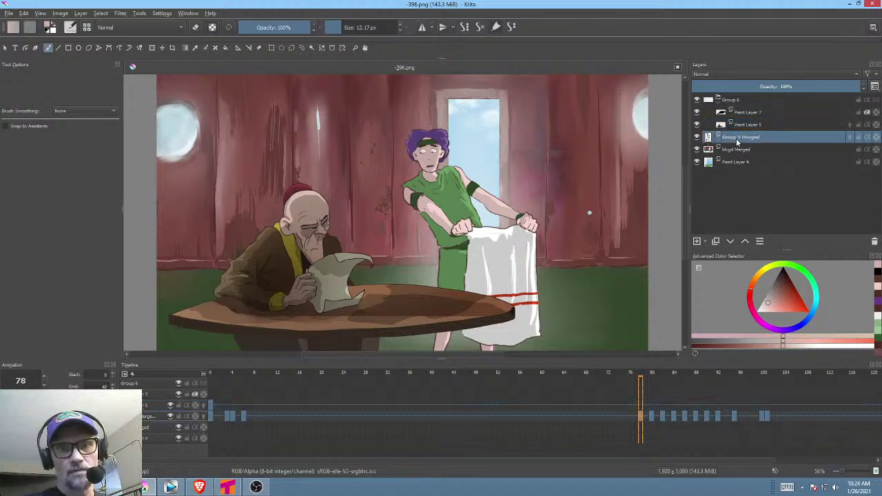
{"action": "left_click", "coordinate": [697, 137]}
{"action": "left_click", "coordinate": [697, 138]}
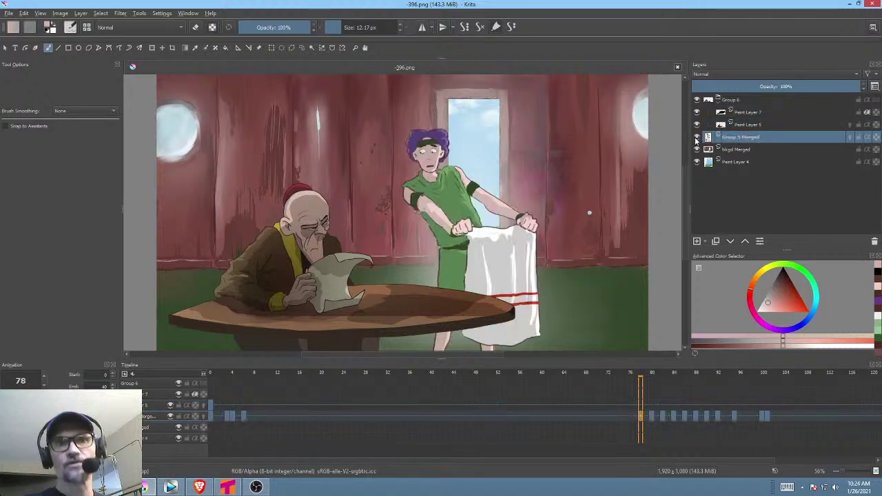
Play the animation from frame 0 a few times to review the standing character's blink and mouth movement.
{"action": "left_click", "coordinate": [212, 416]}
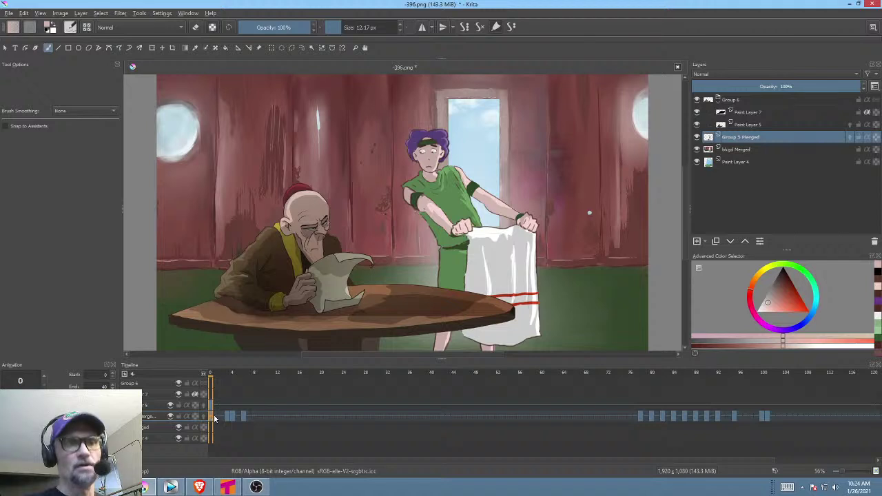
{"action": "key", "text": "space"}
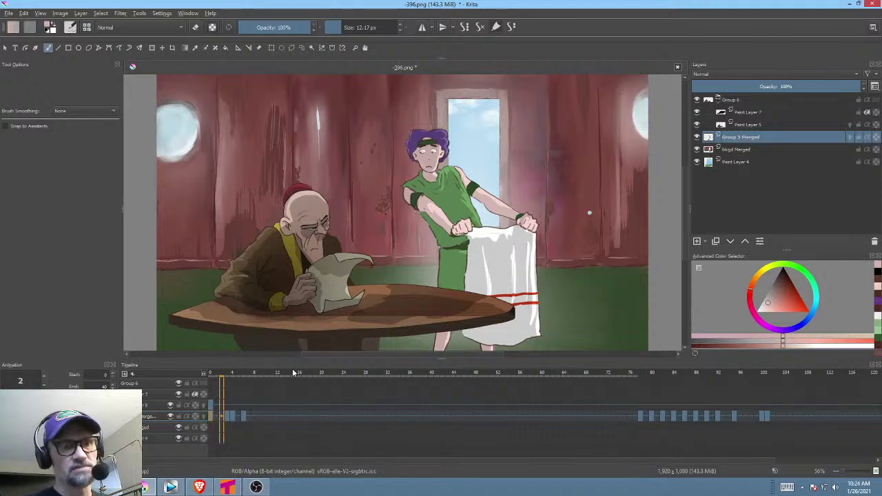
{"action": "key", "text": "space"}
{"action": "key", "text": "space"}
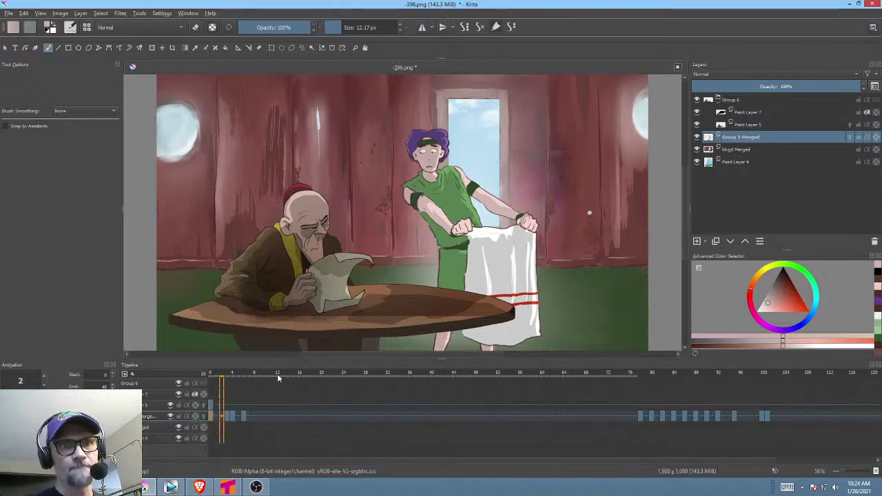
{"action": "key", "text": "space"}
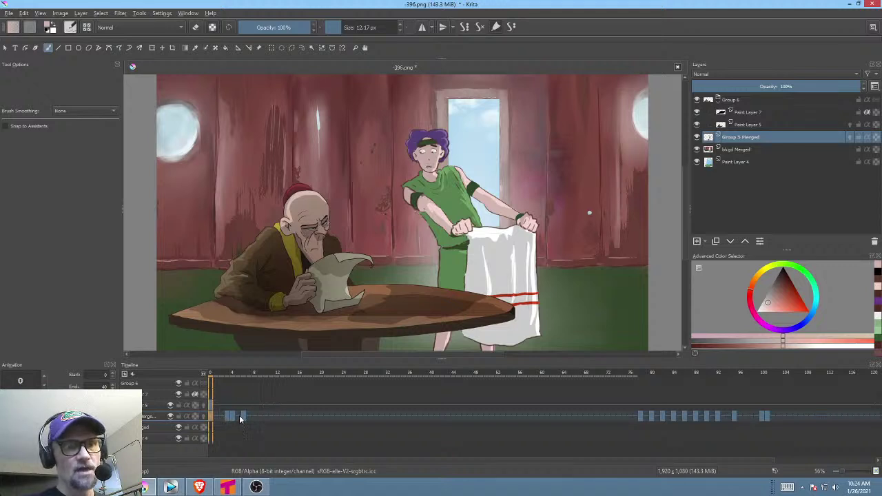
{"action": "key", "text": "space"}
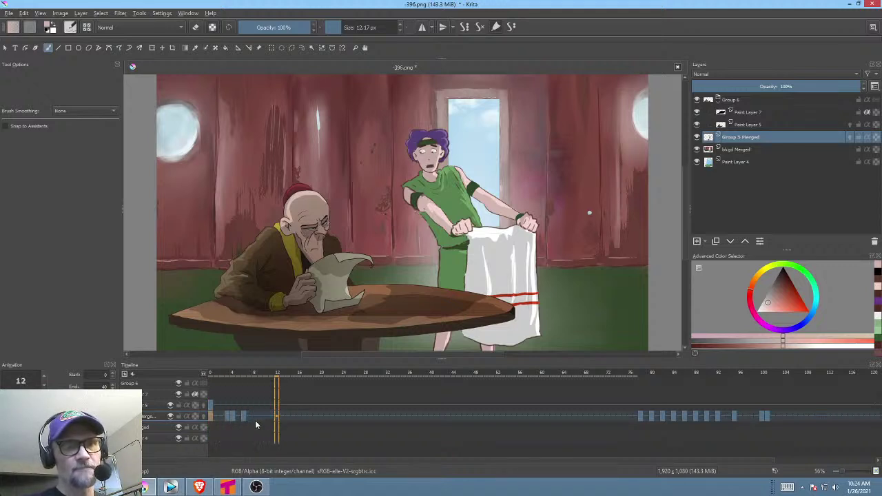
{"action": "key", "text": "space"}
Add a duplicate keyframe at frame 8 on Group 5 Merged, toggling the layer's visibility to check its content.
{"action": "left_click", "coordinate": [254, 414]}
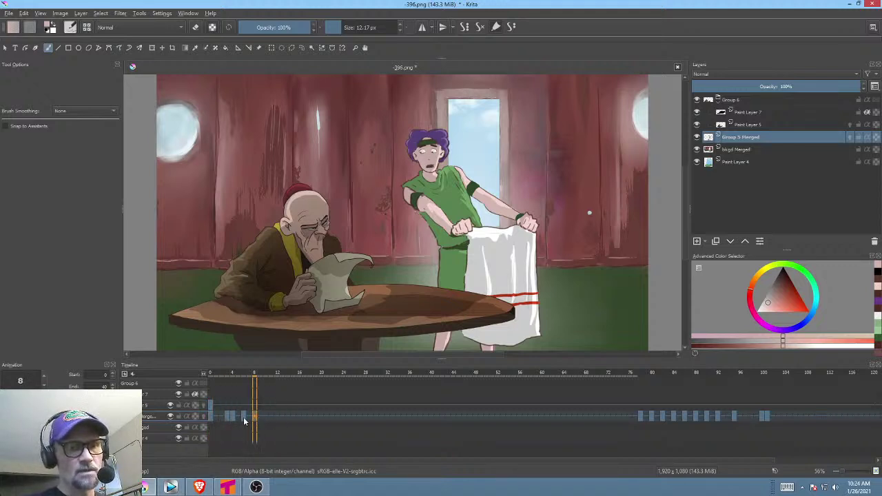
{"action": "left_click", "coordinate": [171, 417]}
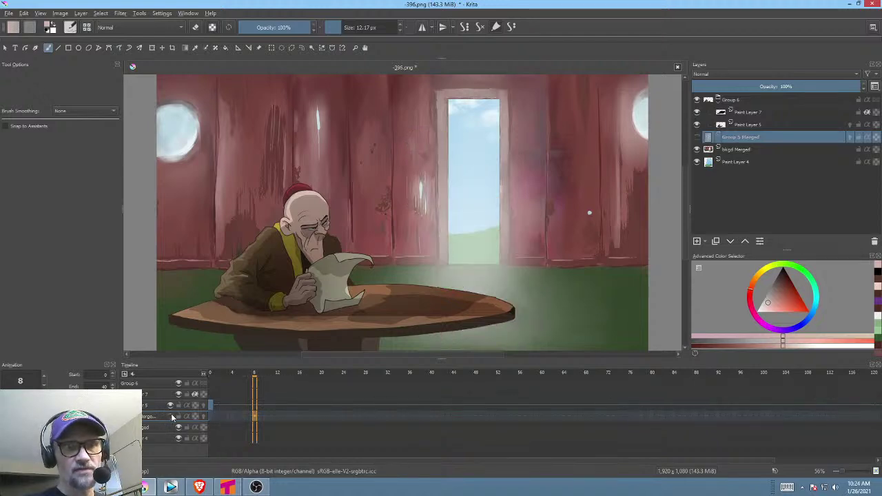
{"action": "left_click", "coordinate": [171, 416]}
Paint out the standing character's open mouth at frame 8 with a skin-coloured filled freehand shape using a 6 px brush.
{"action": "scroll", "coordinate": [449, 165], "scroll_direction": "up", "scroll_amount": 6}
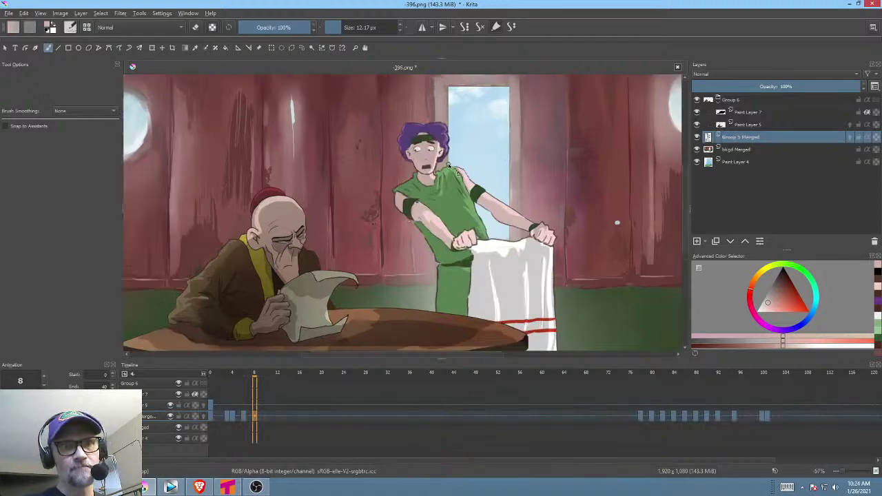
{"action": "left_click_drag", "start_coordinate": [449, 165], "coordinate": [532, 173]}
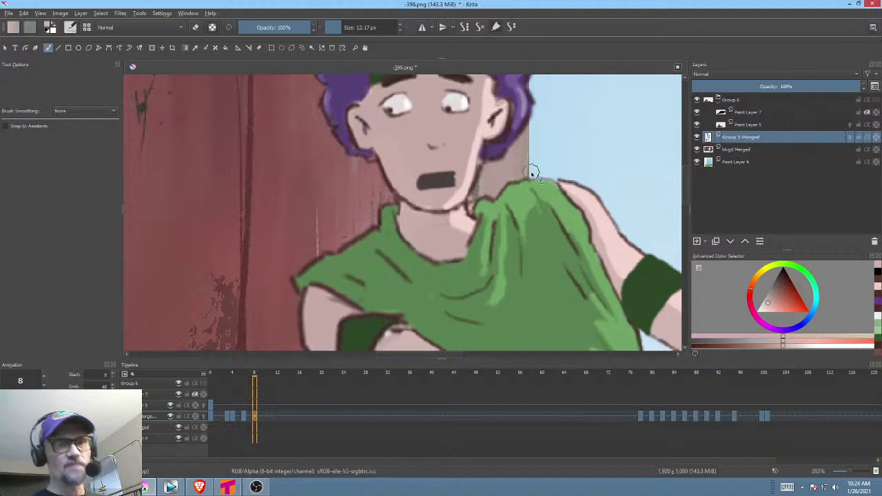
{"action": "key", "text": "f"}
{"action": "right_click", "coordinate": [469, 141]}
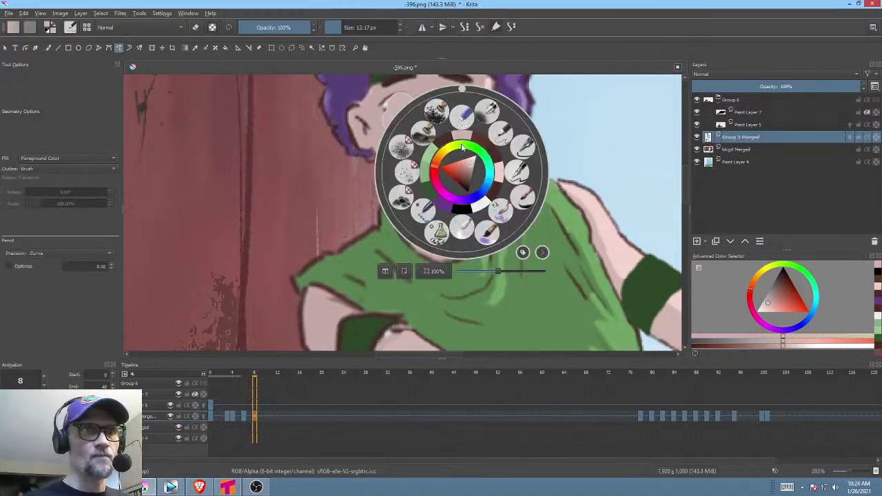
{"action": "left_click", "coordinate": [502, 134]}
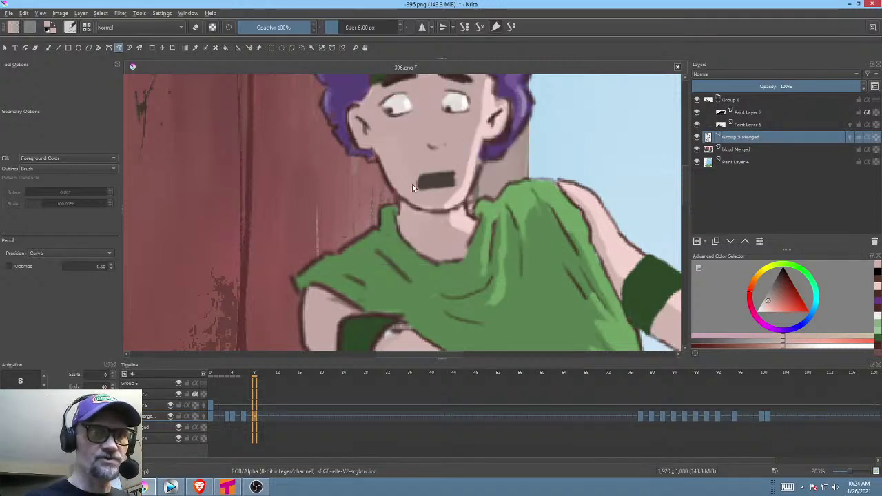
{"action": "mouse_move", "coordinate": [413, 184]}
{"action": "left_mouse_down"}
{"action": "mouse_move", "coordinate": [448, 195]}
{"action": "mouse_move", "coordinate": [462, 167]}
{"action": "left_mouse_up"}
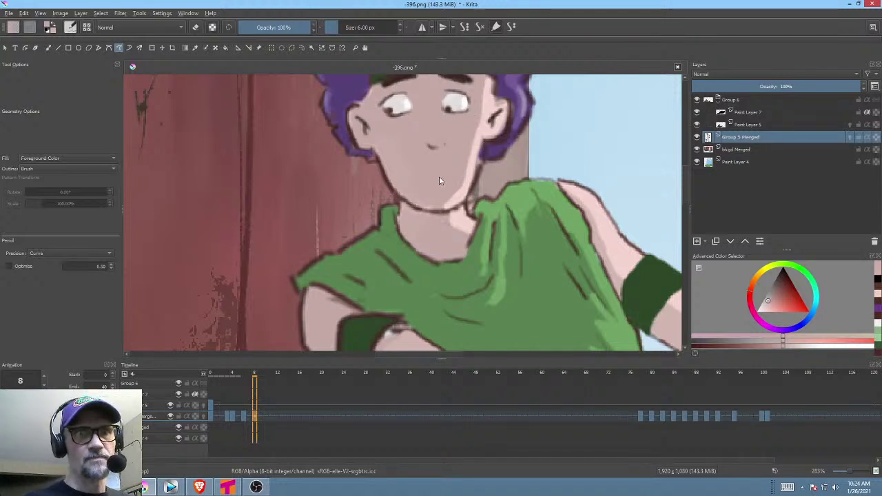
Sample the dark mouth colour from frame 6 and draw a small slanted oval mouth on the face at frame 8.
{"action": "left_click_drag", "start_coordinate": [785, 283], "coordinate": [784, 270]}
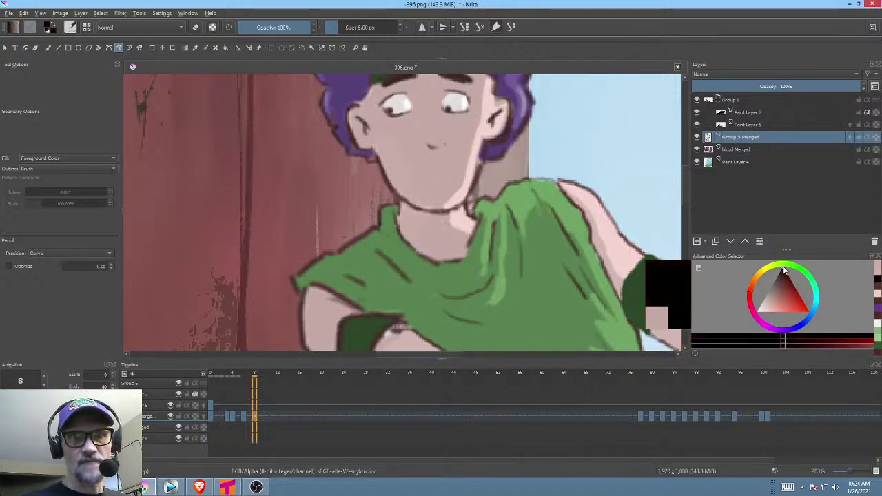
{"action": "left_click", "coordinate": [245, 417]}
{"action": "left_click", "coordinate": [440, 176], "text": "ctrl"}
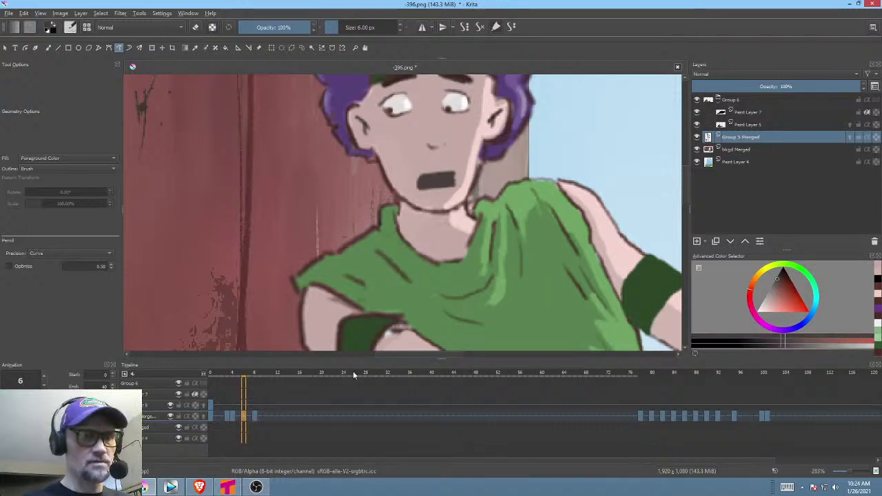
{"action": "left_click", "coordinate": [255, 416]}
{"action": "scroll", "coordinate": [490, 149], "scroll_direction": "up", "scroll_amount": 2}
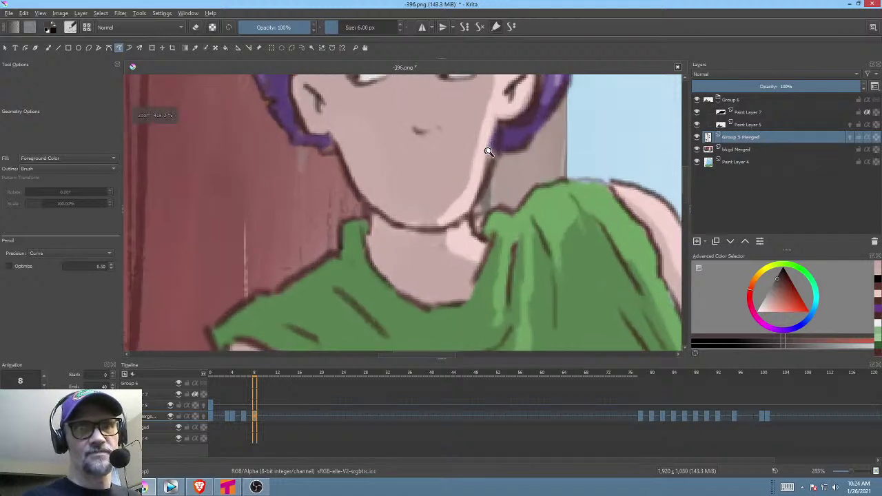
{"action": "mouse_move", "coordinate": [475, 197]}
{"action": "left_mouse_down"}
{"action": "mouse_move", "coordinate": [474, 204]}
{"action": "mouse_move", "coordinate": [446, 208]}
{"action": "left_mouse_up"}
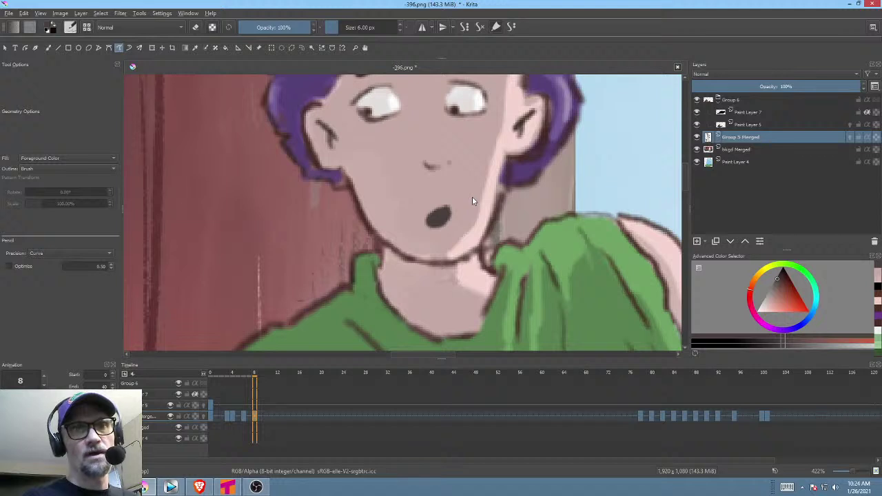
Add a duplicate keyframe at frame 11 and cover the oval mouth with the sampled skin colour.
{"action": "left_click", "coordinate": [271, 415]}
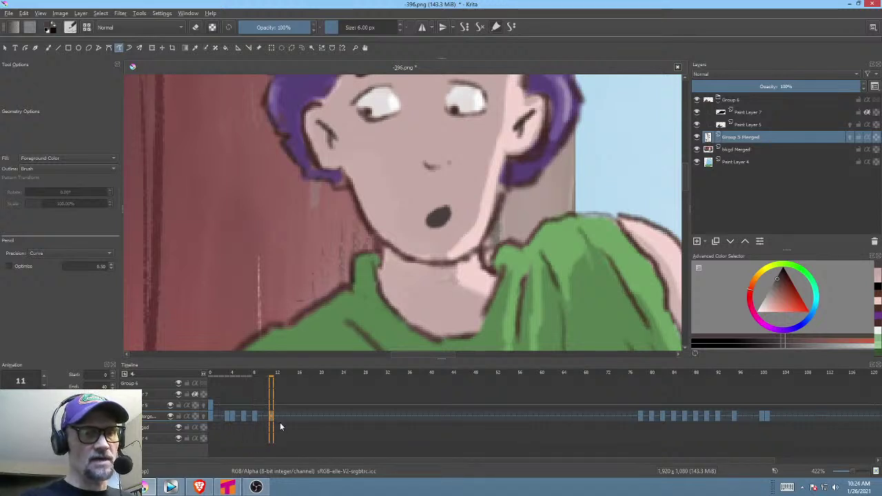
{"action": "key", "text": "e"}
{"action": "mouse_move", "coordinate": [453, 203]}
{"action": "left_mouse_down"}
{"action": "mouse_move", "coordinate": [419, 212]}
{"action": "mouse_move", "coordinate": [466, 196]}
{"action": "left_mouse_up"}
{"action": "key", "text": "e"}
{"action": "left_click", "coordinate": [470, 191], "text": "ctrl"}
Draw a thin curved smile at frame 11 with the 6 px freehand brush, using the dark mouth colour from frame 8.
{"action": "key", "text": "b"}
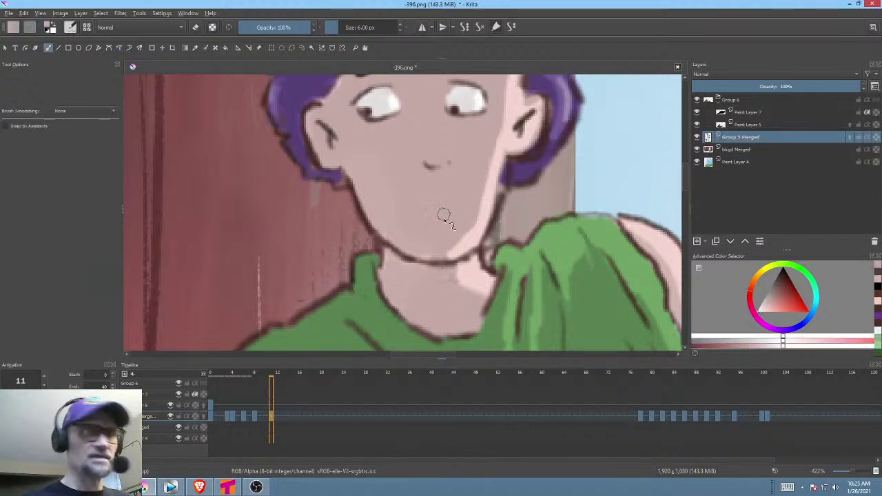
{"action": "right_click", "coordinate": [444, 218]}
{"action": "left_click", "coordinate": [477, 182]}
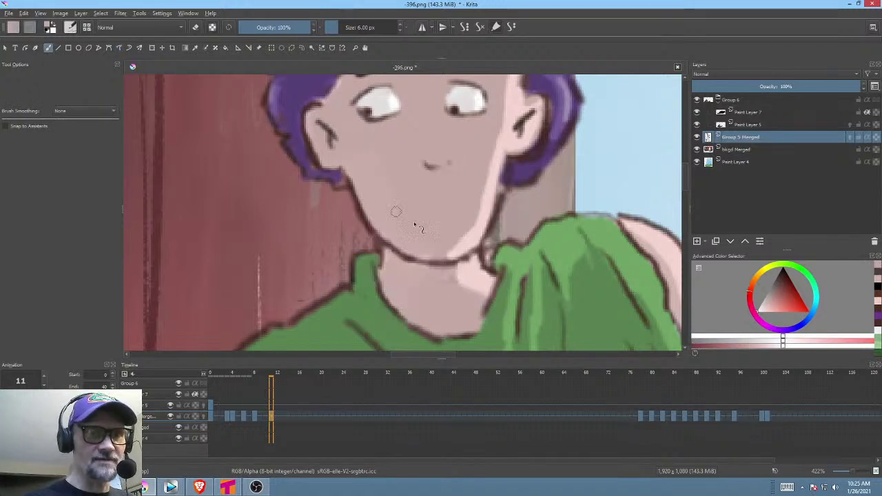
{"action": "left_click", "coordinate": [781, 278]}
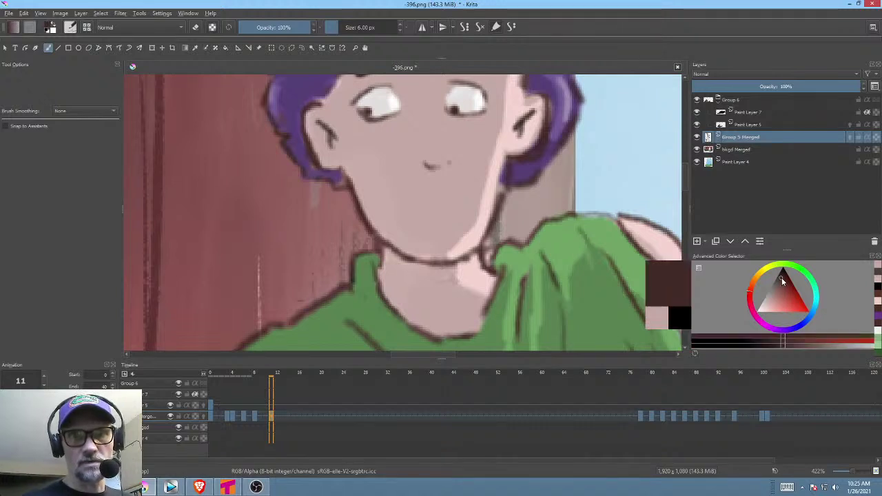
{"action": "left_click", "coordinate": [254, 413]}
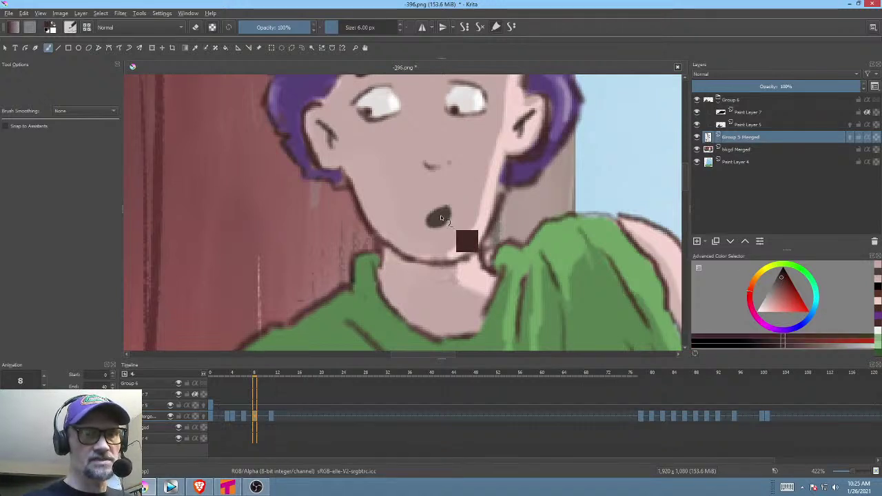
{"action": "left_click", "coordinate": [271, 415]}
{"action": "mouse_move", "coordinate": [394, 199]}
{"action": "left_mouse_down"}
{"action": "mouse_move", "coordinate": [425, 219]}
{"action": "mouse_move", "coordinate": [449, 221]}
{"action": "left_mouse_up"}
Play the animation from frame 0 repeatedly to check the timing of the new mouth shapes.
{"action": "scroll", "coordinate": [451, 220], "scroll_direction": "down", "scroll_amount": 8}
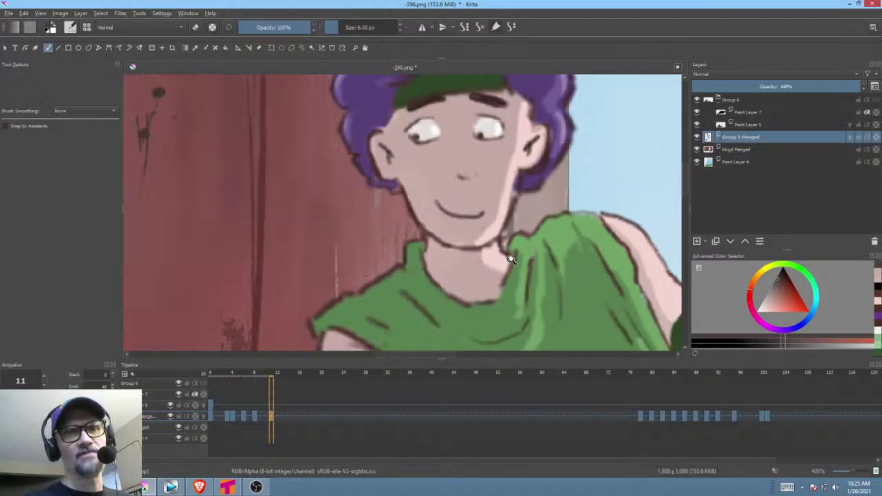
{"action": "left_click_drag", "start_coordinate": [559, 279], "coordinate": [518, 244]}
{"action": "key", "text": "space"}
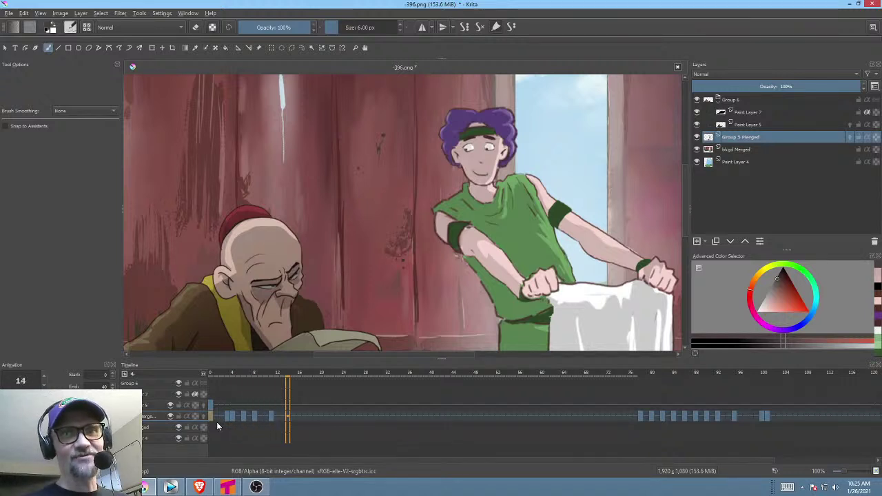
{"action": "key", "text": "space"}
{"action": "key", "text": "space"}
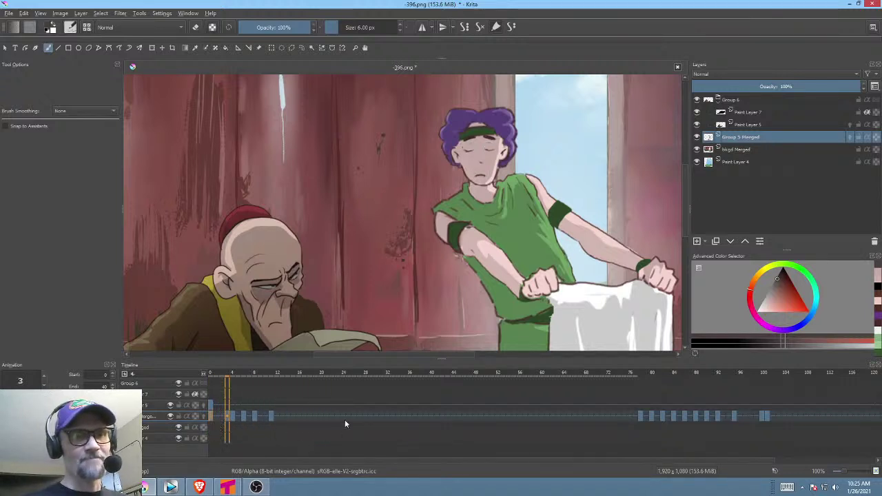
{"action": "key", "text": "space"}
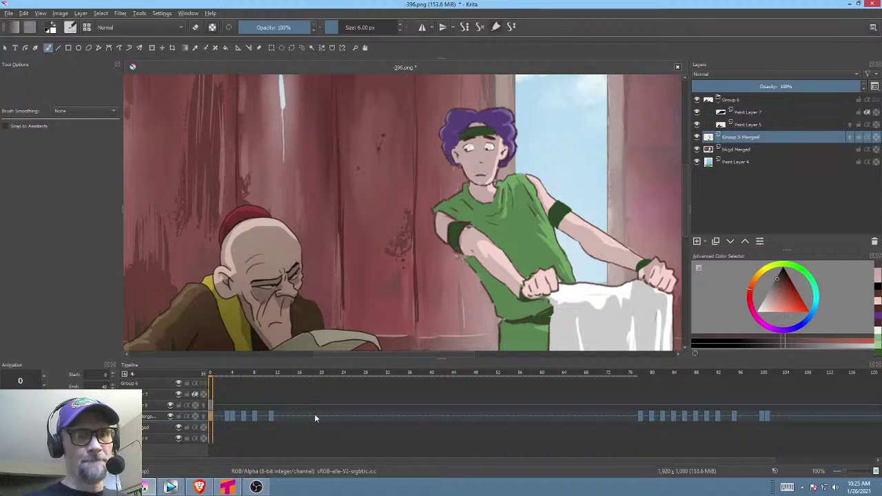
{"action": "left_click", "coordinate": [315, 415]}
{"action": "left_click", "coordinate": [211, 415]}
{"action": "key", "text": "space"}
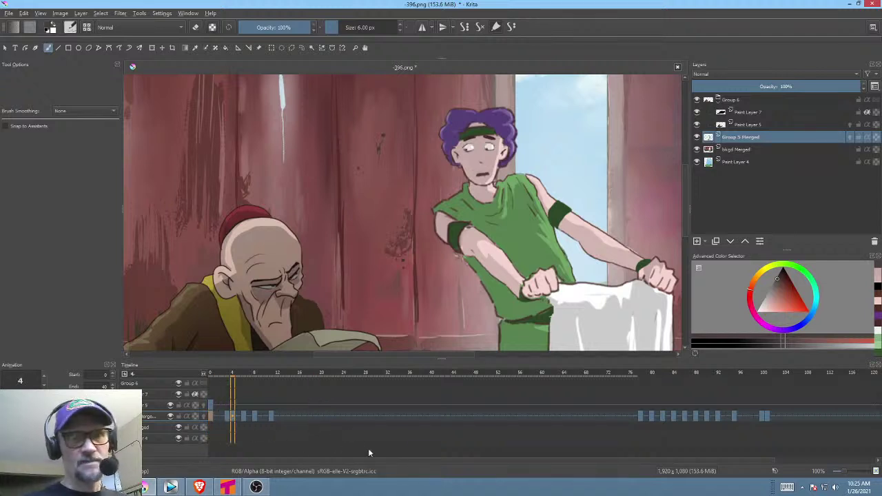
{"action": "key", "text": "space"}
Add a duplicate keyframe at frame 20, move the keyframe block at frame 78 to start at frame 22, and add a keyframe at frame 44.
{"action": "left_click", "coordinate": [320, 415]}
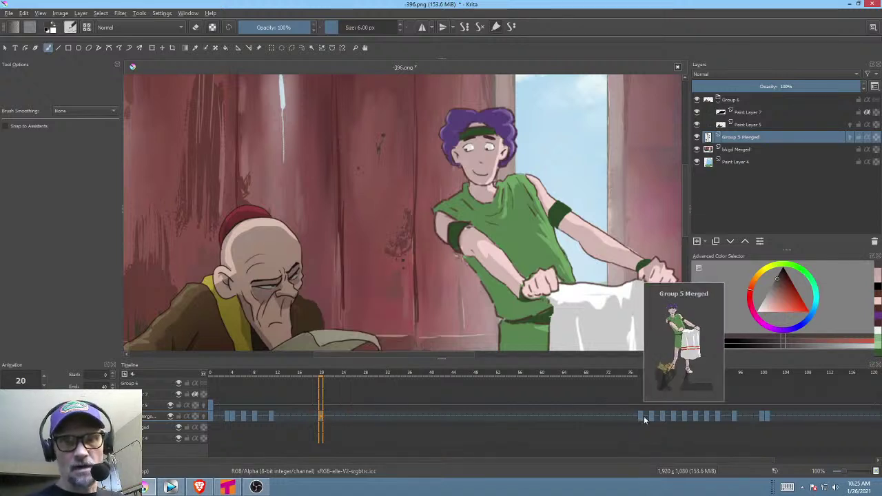
{"action": "left_click_drag", "start_coordinate": [640, 414], "coordinate": [333, 416]}
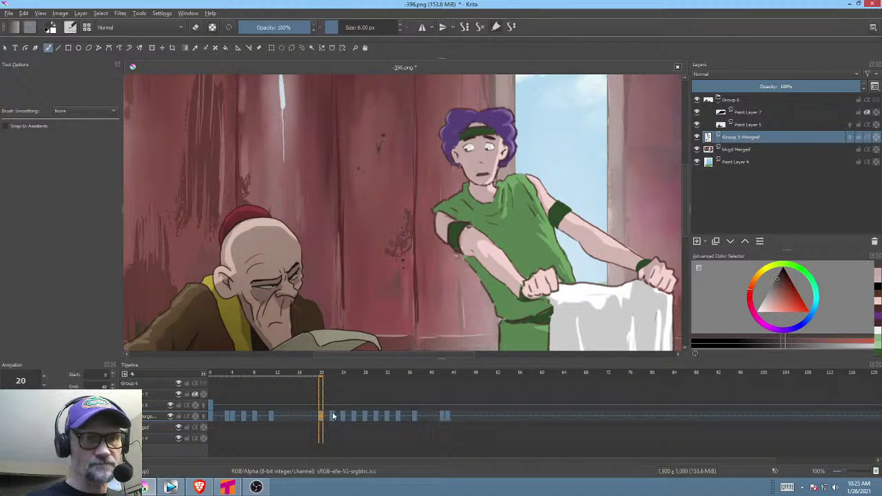
{"action": "left_click", "coordinate": [445, 416]}
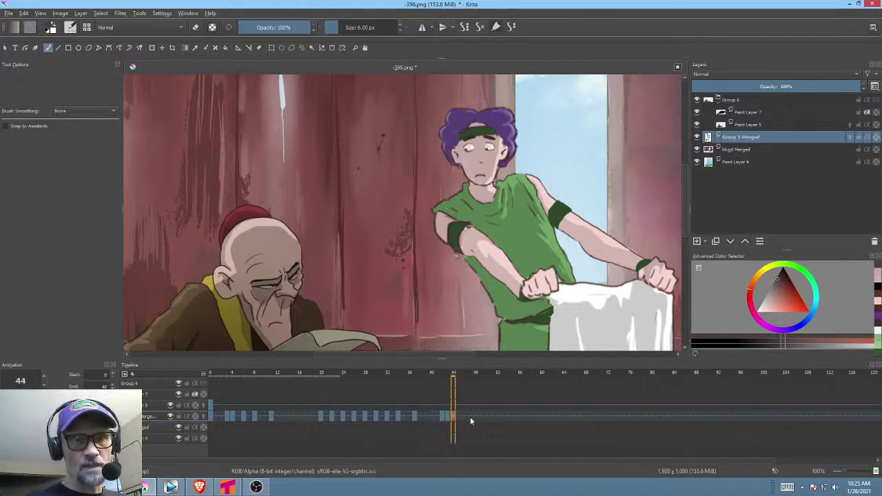
Select the frame range from 20 to 46 on Group 5 Merged and delete its keyframes.
{"action": "left_click_drag", "start_coordinate": [465, 415], "coordinate": [319, 413]}
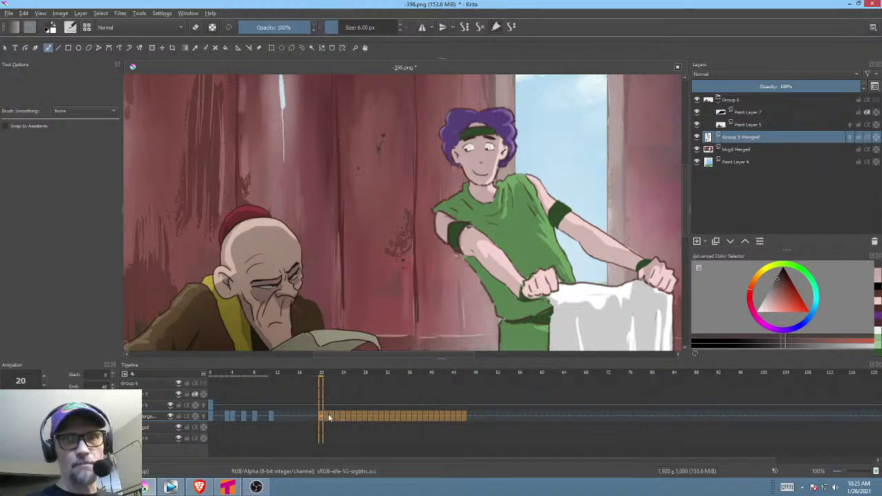
{"action": "key", "text": "Delete"}
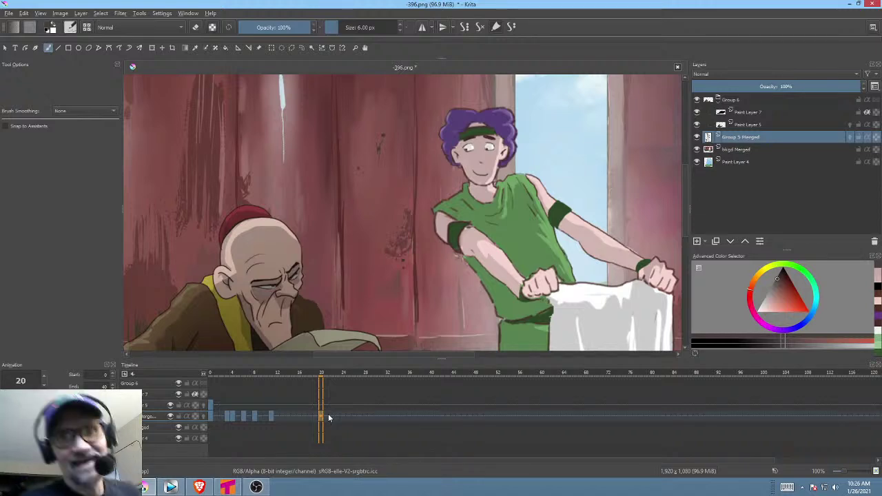
{"action": "scroll", "coordinate": [456, 234], "scroll_direction": "up", "scroll_amount": 3}
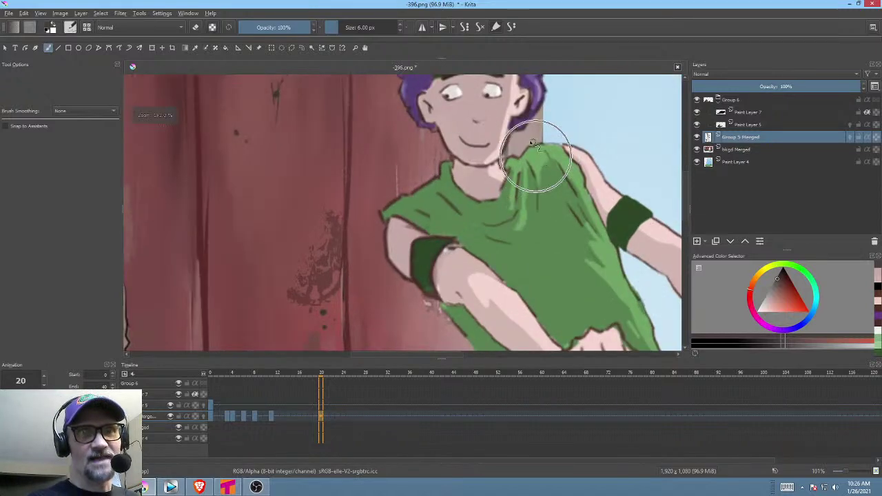
Draw a filled dark open-mouth shape over the standing character's smile at frame 20 with the freehand path tool.
{"action": "scroll", "coordinate": [456, 234], "scroll_direction": "up", "scroll_amount": 3}
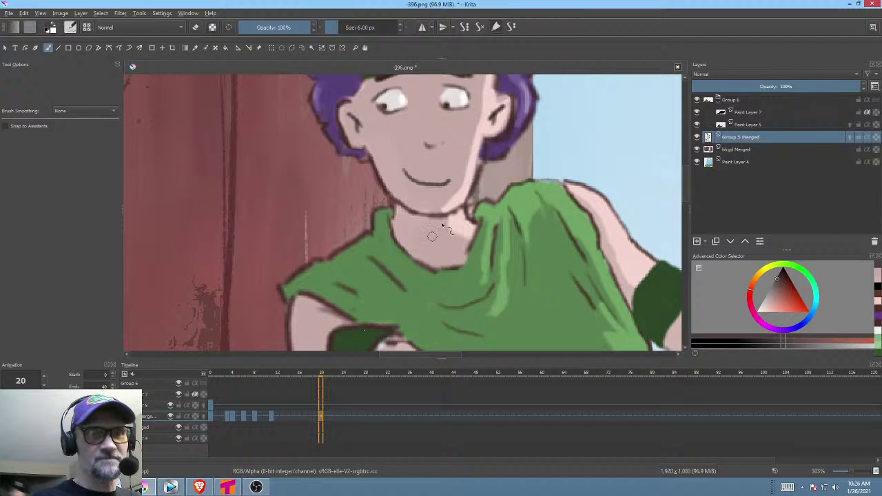
{"action": "left_click_drag", "start_coordinate": [457, 212], "coordinate": [465, 258]}
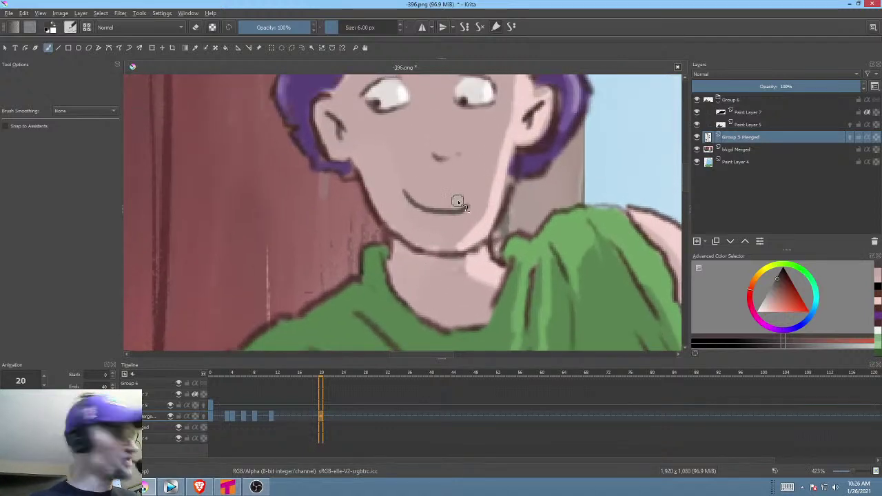
{"action": "key", "text": "p"}
{"action": "mouse_move", "coordinate": [463, 195]}
{"action": "left_mouse_down"}
{"action": "mouse_move", "coordinate": [399, 186]}
{"action": "mouse_move", "coordinate": [417, 209]}
{"action": "mouse_move", "coordinate": [445, 214]}
{"action": "mouse_move", "coordinate": [477, 199]}
{"action": "left_mouse_up"}
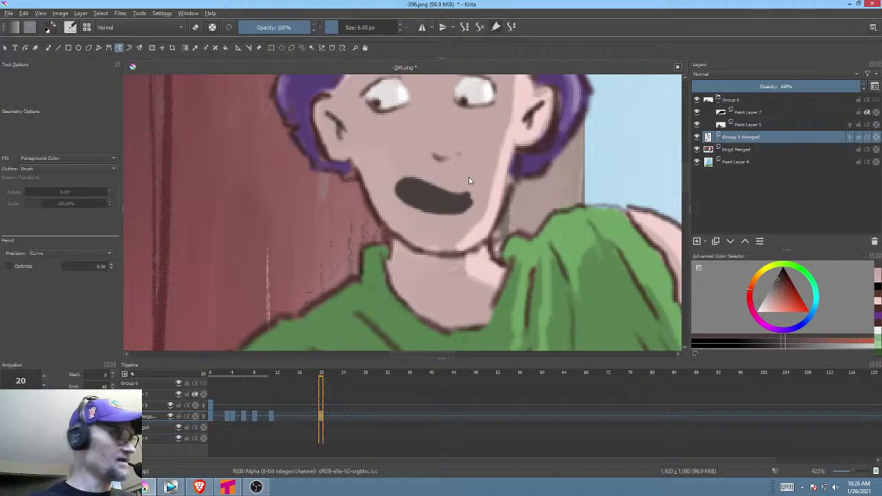
Set the freehand path precision to Raw and trim the upper edge of the frame 20 mouth with the sampled skin colour.
{"action": "left_click", "coordinate": [62, 252]}
{"action": "left_click", "coordinate": [67, 240]}
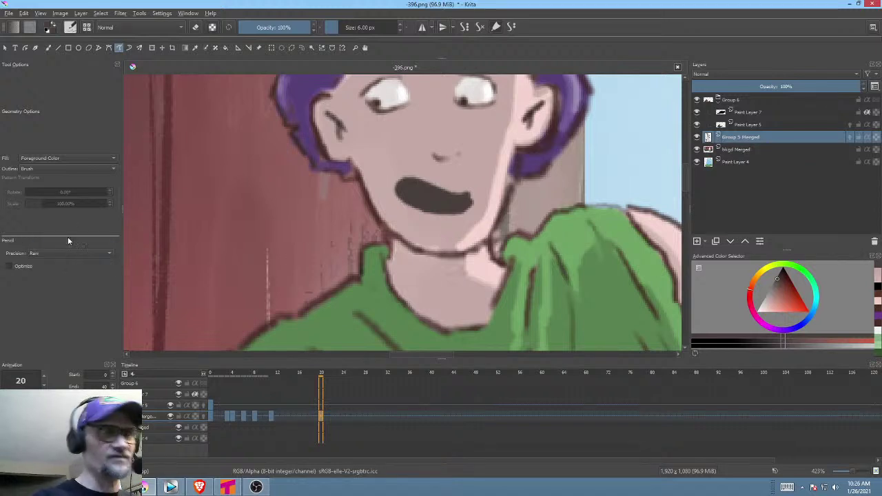
{"action": "left_click", "coordinate": [462, 170], "text": "ctrl"}
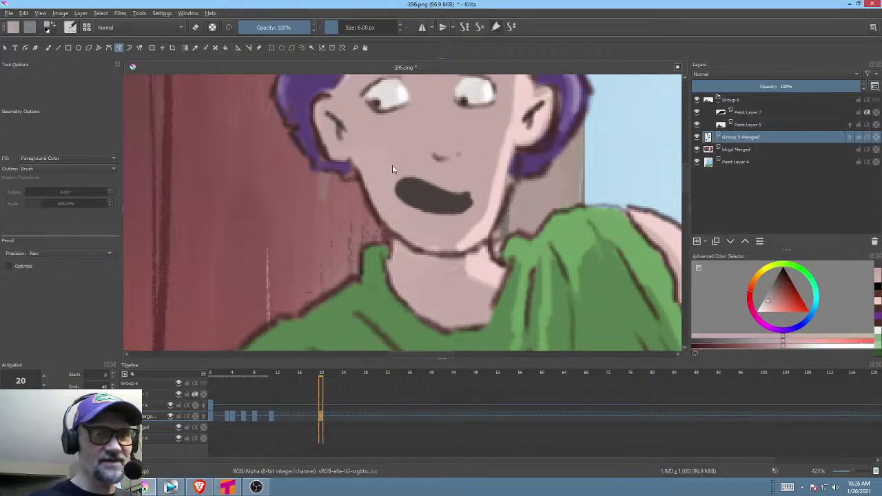
{"action": "left_click_drag", "start_coordinate": [409, 187], "coordinate": [485, 177]}
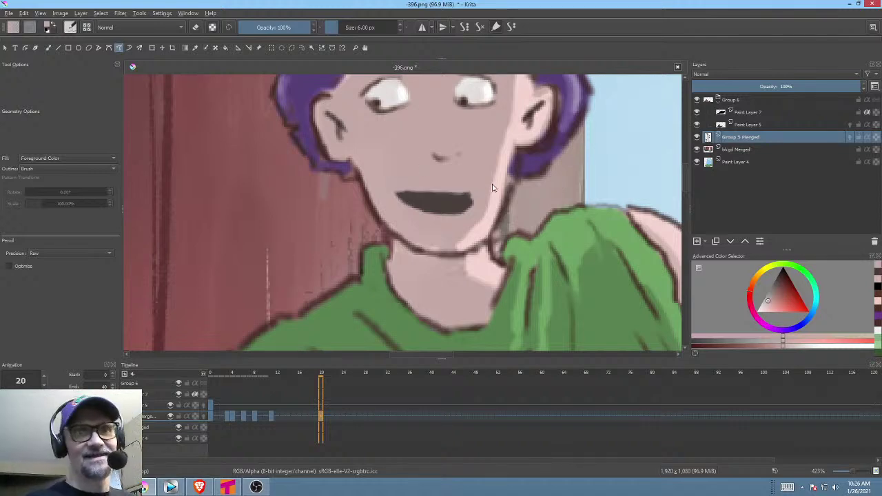
{"action": "left_click_drag", "start_coordinate": [463, 226], "coordinate": [451, 248]}
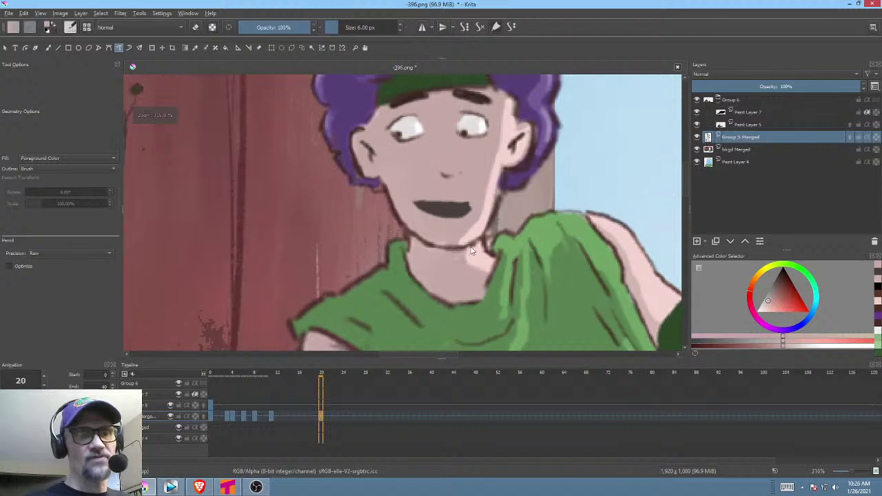
Add a duplicate keyframe at frame 22 and enlarge its mouth upwards with a filled shape in the sampled dark mouth colour.
{"action": "left_click", "coordinate": [332, 416]}
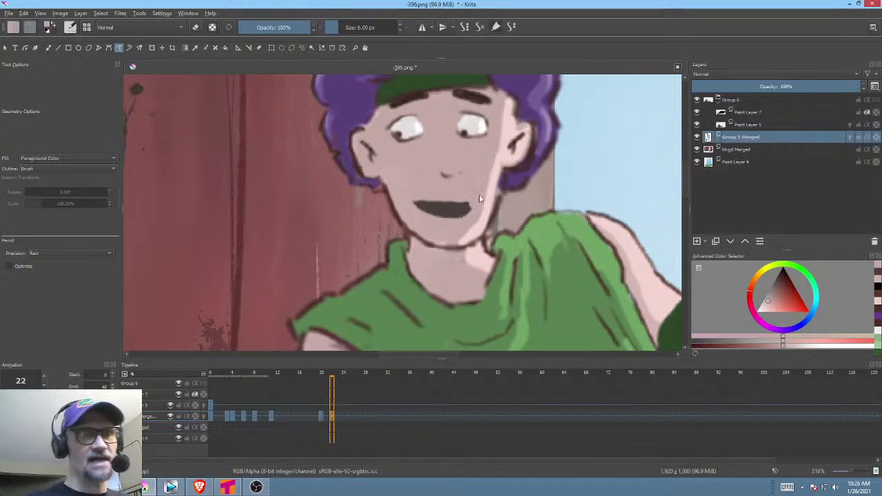
{"action": "key", "text": "ctrl+t"}
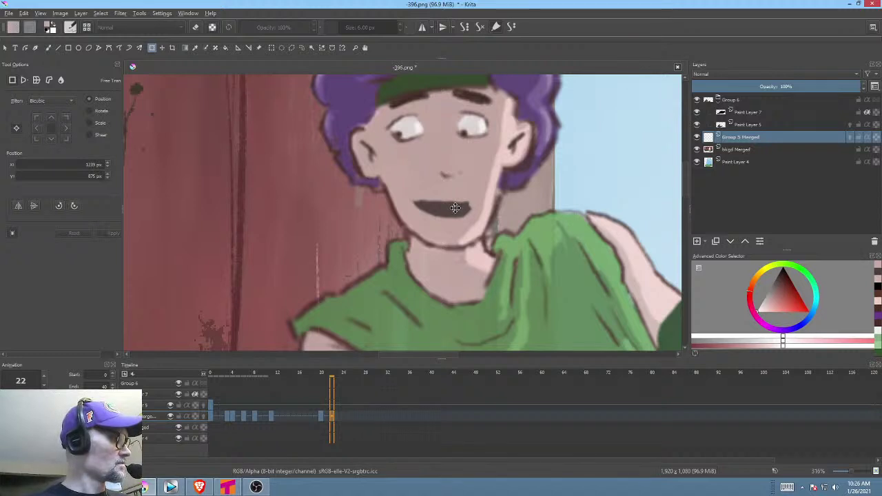
{"action": "key", "text": "b"}
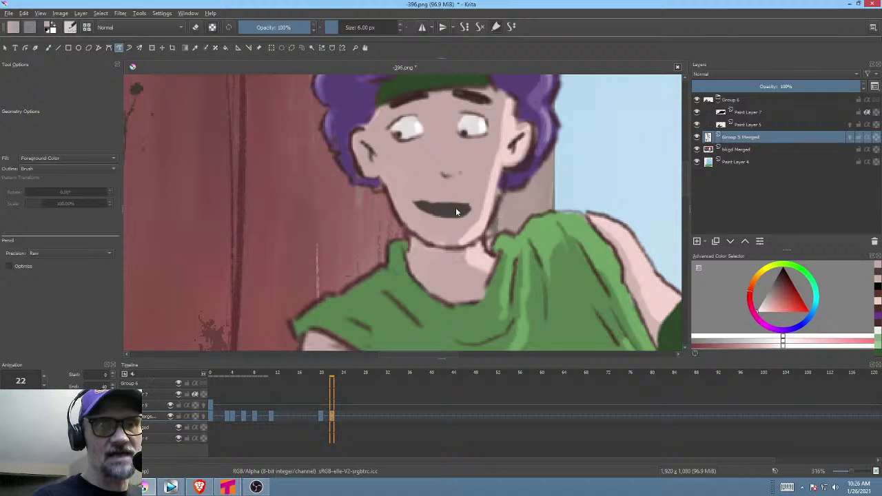
{"action": "left_click", "coordinate": [457, 207], "text": "ctrl"}
{"action": "mouse_move", "coordinate": [469, 198]}
{"action": "left_mouse_down"}
{"action": "mouse_move", "coordinate": [416, 202]}
{"action": "mouse_move", "coordinate": [476, 208]}
{"action": "left_mouse_up"}
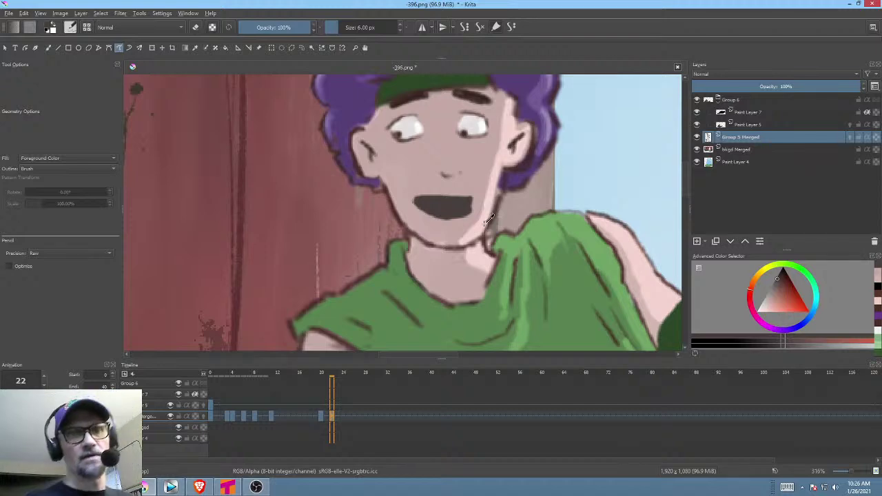
Select frames 20 to 23 on Group 5 Merged and play that range to check the two mouth shapes.
{"action": "scroll", "coordinate": [486, 217], "scroll_direction": "down", "scroll_amount": 3}
{"action": "left_click", "coordinate": [321, 417]}
{"action": "left_click", "coordinate": [338, 417], "text": "shift"}
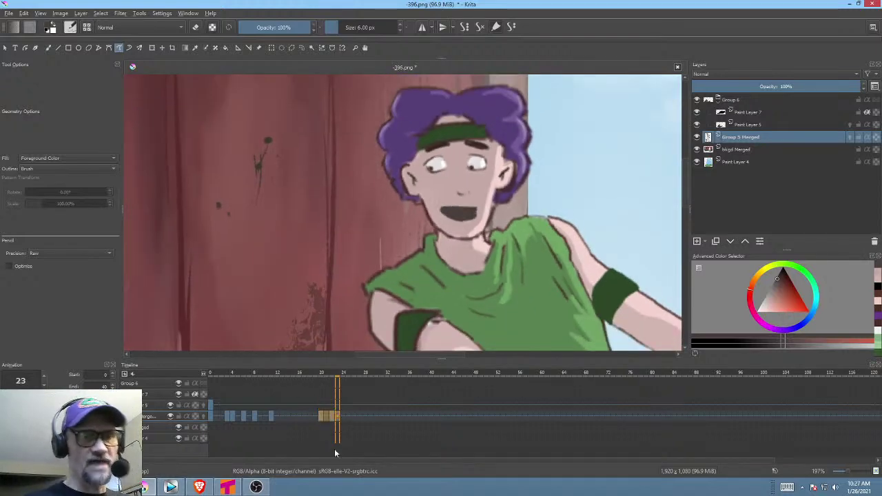
{"action": "key", "text": "space"}
{"action": "scroll", "coordinate": [545, 235], "scroll_direction": "down", "scroll_amount": 3}
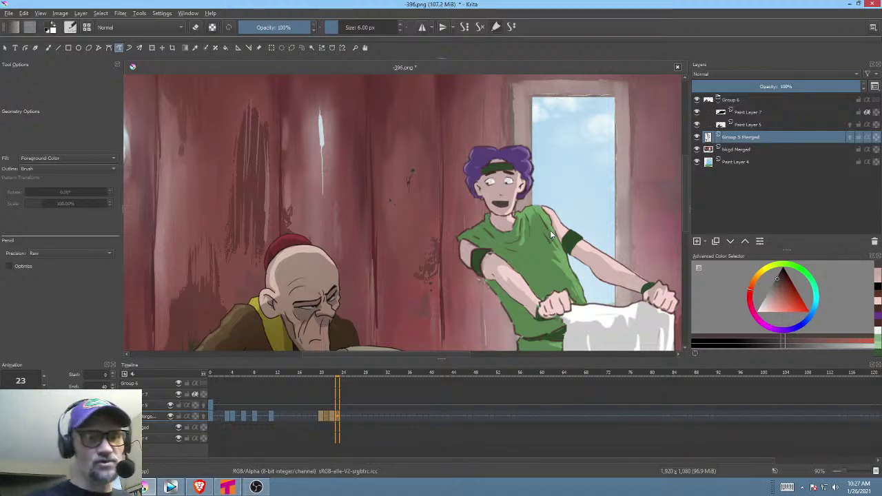
Copy frames 20 to 23 on Group 5 Merged and paste them starting at frame 24.
{"action": "left_click", "coordinate": [322, 417]}
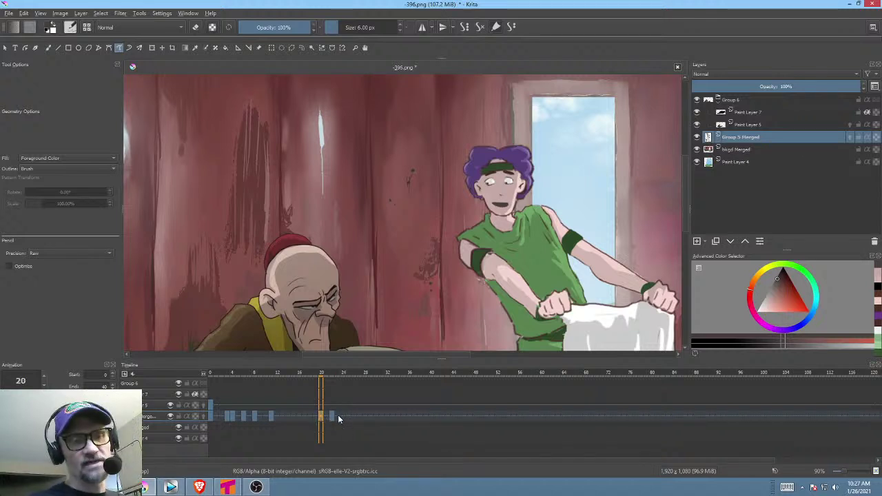
{"action": "mouse_move", "coordinate": [341, 415]}
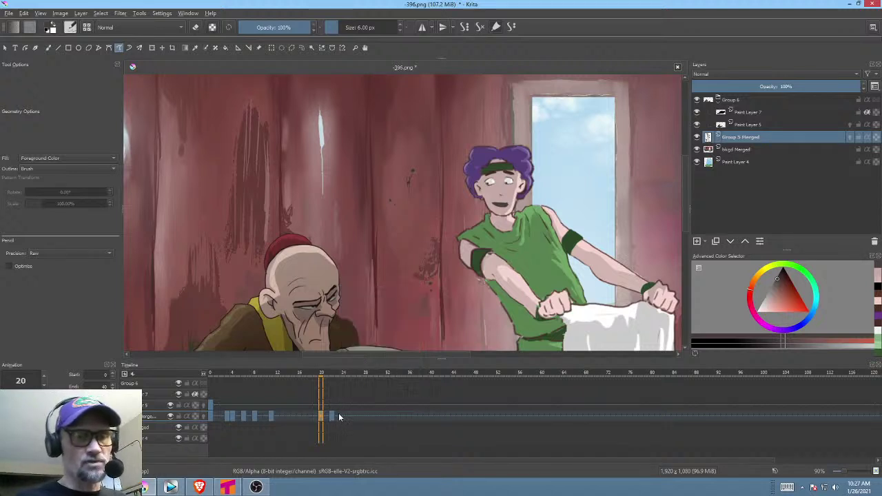
{"action": "left_click", "coordinate": [338, 415], "text": "shift"}
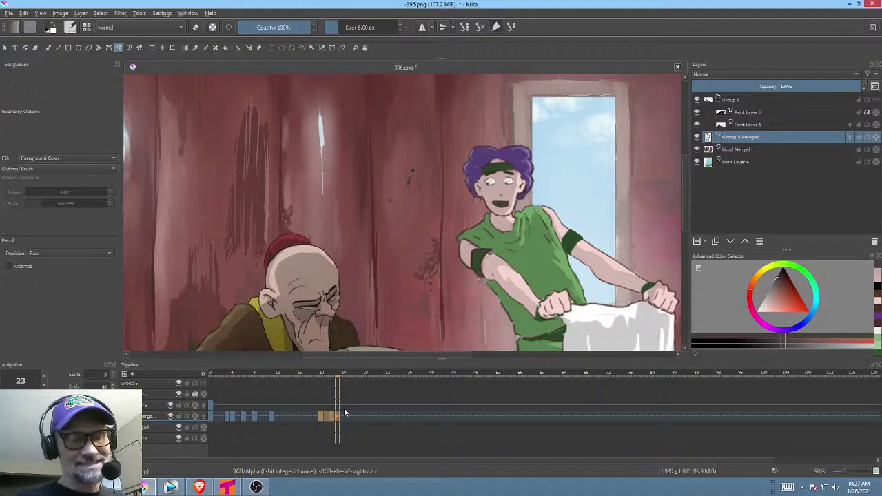
{"action": "mouse_move", "coordinate": [345, 409]}
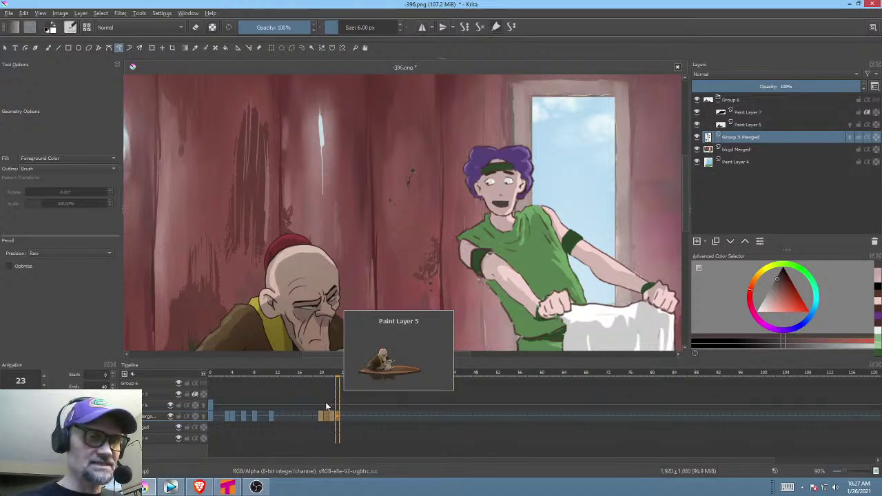
{"action": "left_click_drag", "start_coordinate": [321, 417], "coordinate": [345, 417]}
{"action": "mouse_move", "coordinate": [346, 438]}
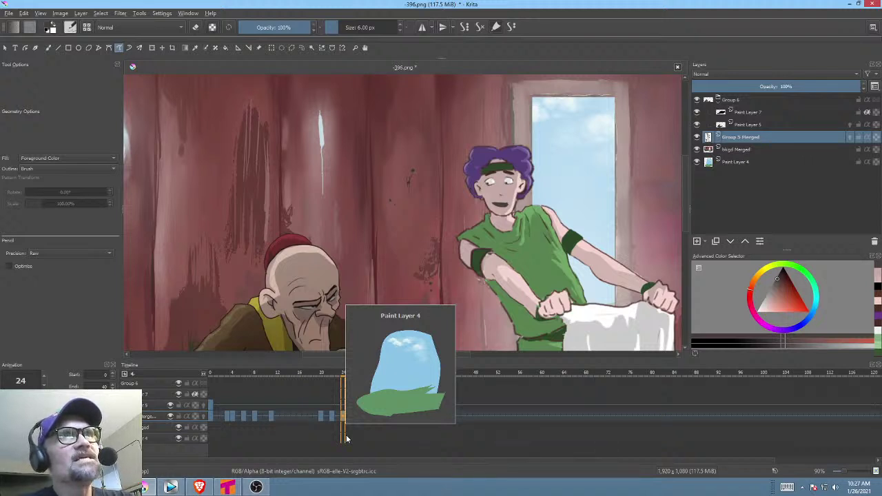
{"action": "key", "text": "ctrl+v"}
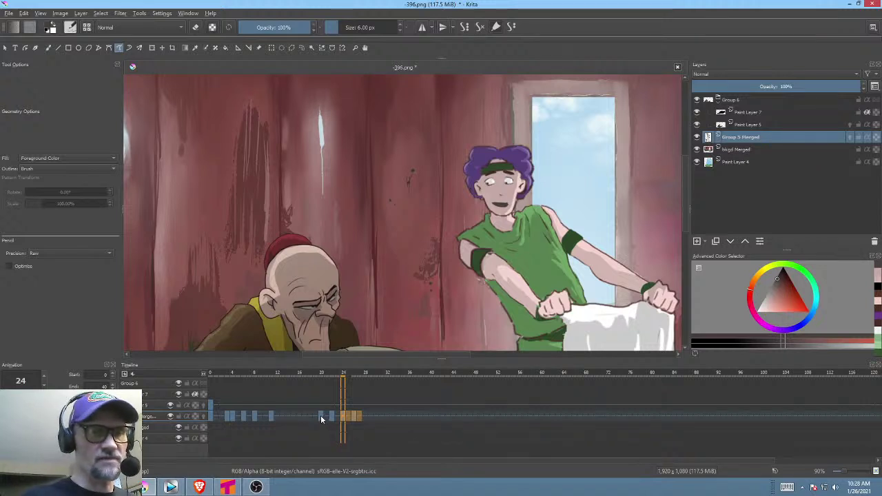
Play the animation from frame 20 to check the repeated mouth movement.
{"action": "left_click", "coordinate": [321, 417]}
{"action": "key", "text": "space"}
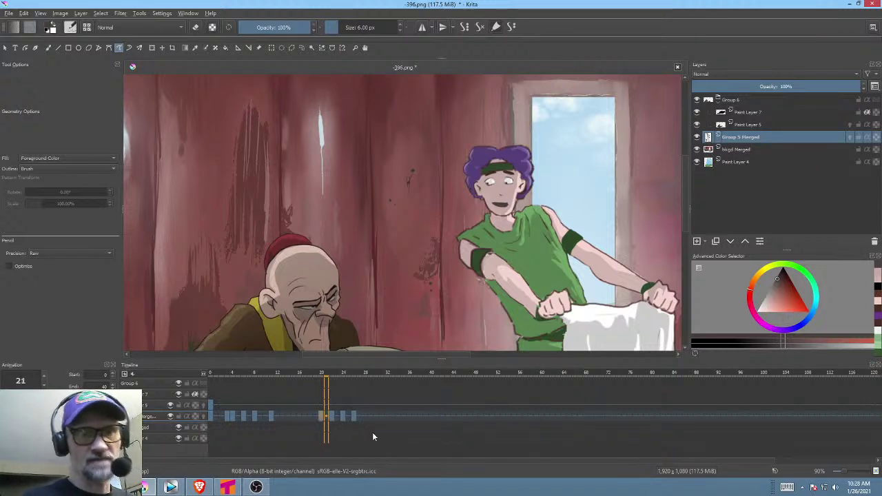
{"action": "key", "text": "space"}
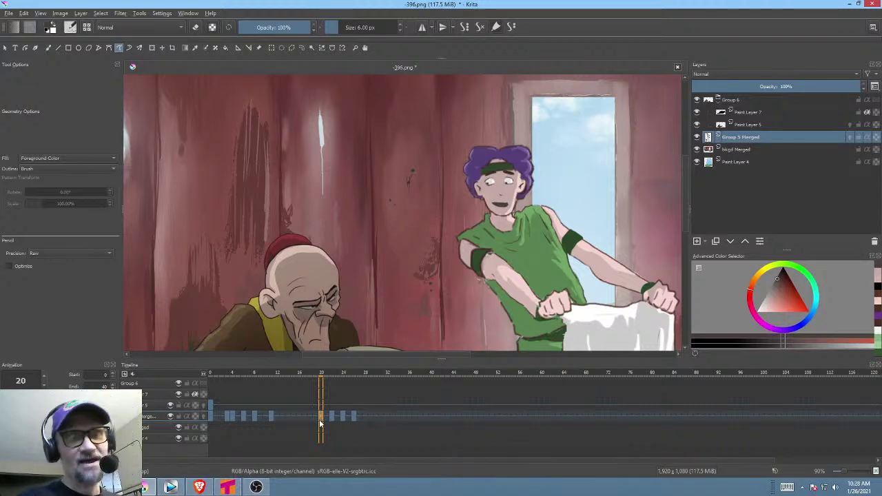
Switch to Vegas Pro and review the timing around the start of clip -396 in the edit.
{"action": "key", "text": "alt+Tab"}
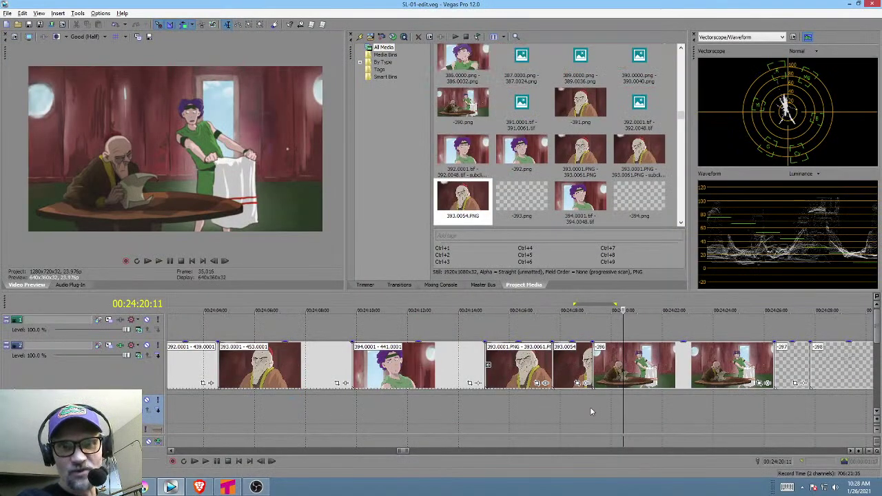
{"action": "left_click_drag", "start_coordinate": [583, 403], "coordinate": [638, 395]}
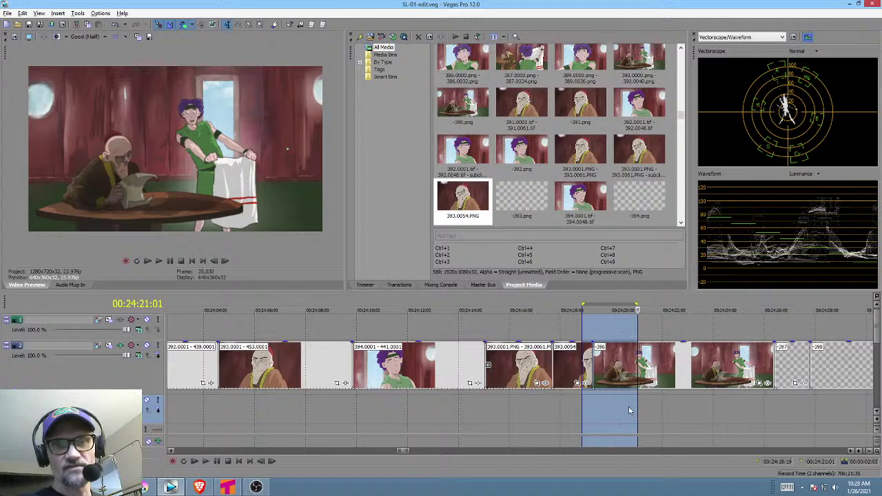
{"action": "left_click", "coordinate": [621, 397]}
{"action": "middle_click", "coordinate": [632, 400]}
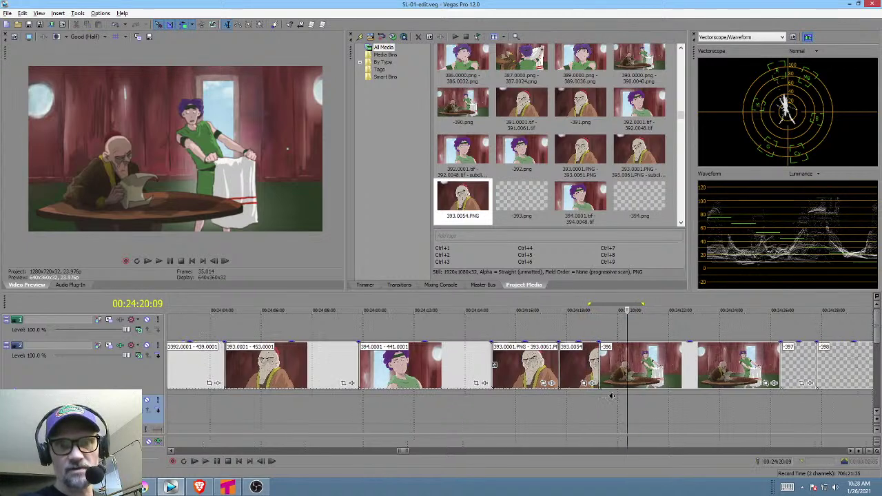
{"action": "middle_click", "coordinate": [672, 404]}
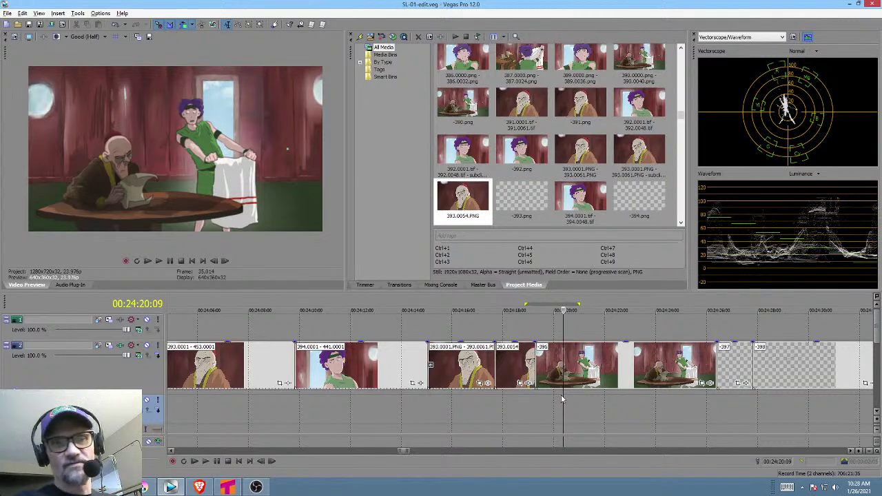
Switch back to Krita and play the animation from frame 17 to check the mouth timing.
{"action": "key", "text": "alt+Tab"}
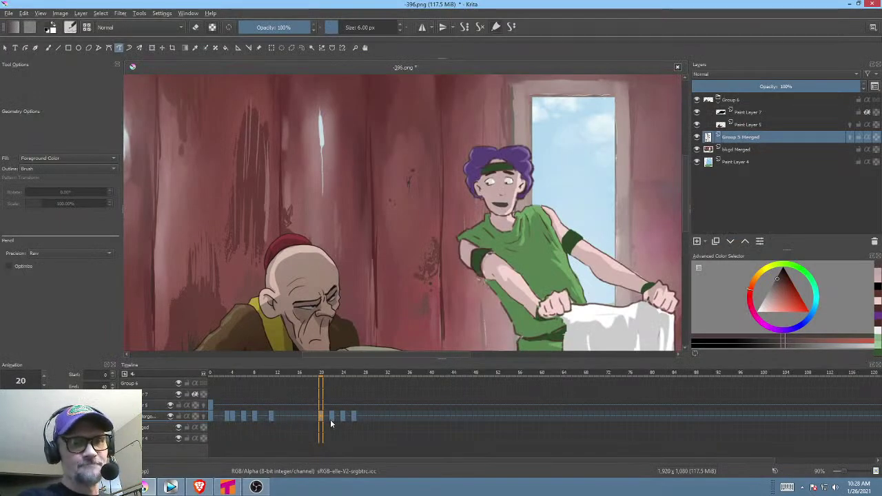
{"action": "left_click", "coordinate": [361, 416], "text": "shift"}
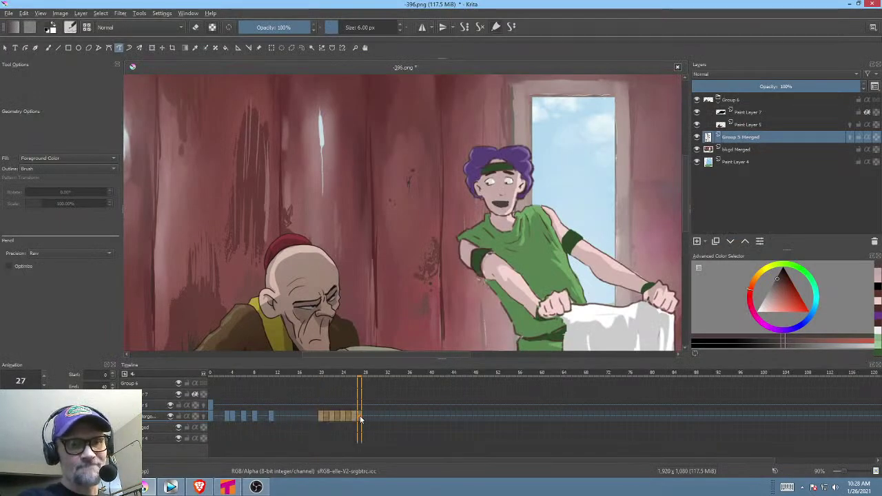
{"action": "left_click", "coordinate": [304, 416]}
{"action": "key", "text": "space"}
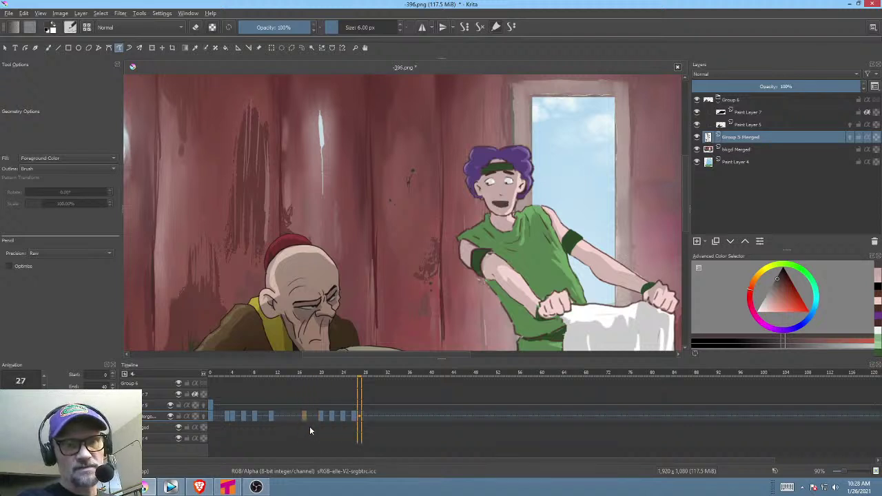
{"action": "left_click", "coordinate": [307, 419]}
Copy frames 20 to 26 on Group 5 Merged and paste them starting at frame 28.
{"action": "left_click", "coordinate": [320, 417]}
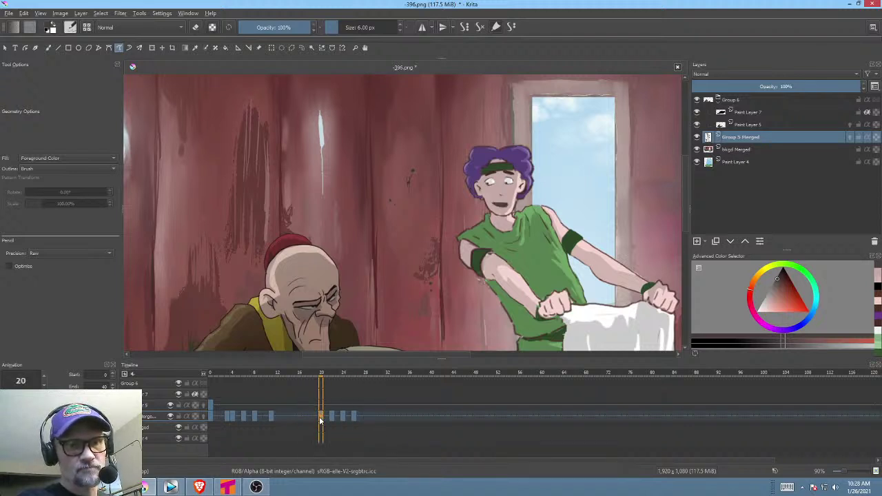
{"action": "left_click", "coordinate": [355, 418], "text": "shift"}
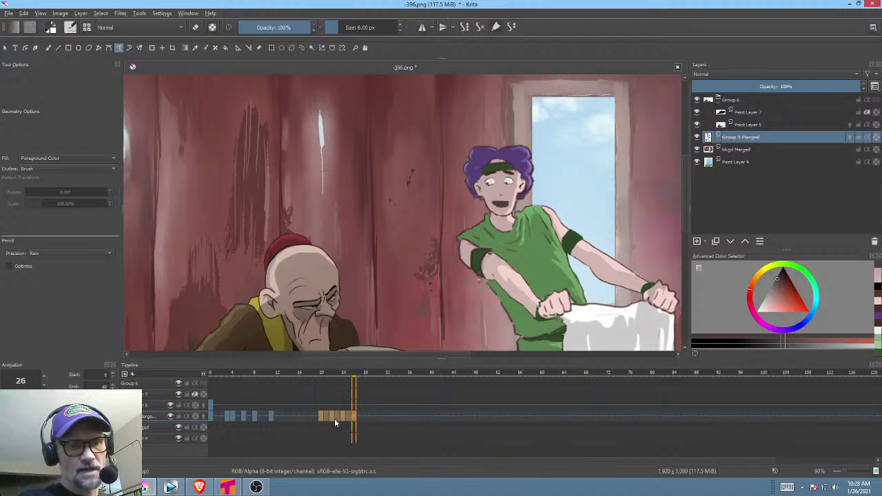
{"action": "left_click_drag", "start_coordinate": [319, 416], "coordinate": [365, 416]}
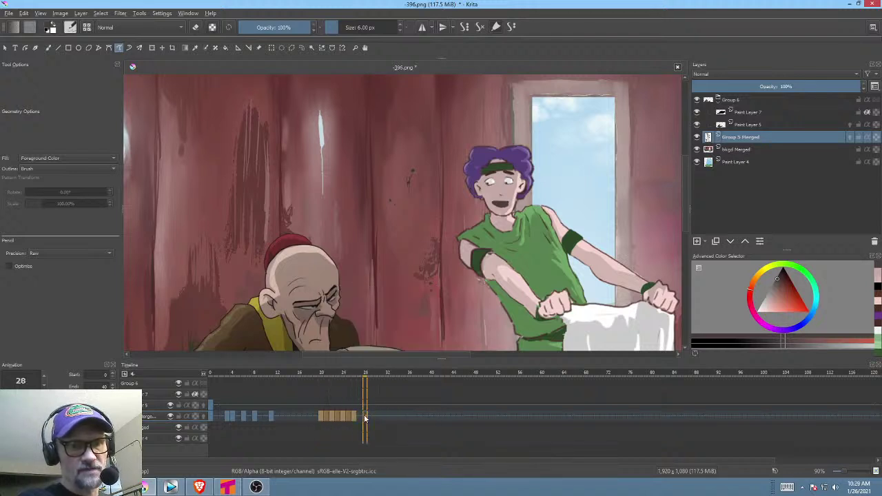
Check the dialogue in the OpenOffice Writer script, and return to Krita to play the extended mouth cycle from frames 20 and 17.
{"action": "left_click", "coordinate": [117, 488]}
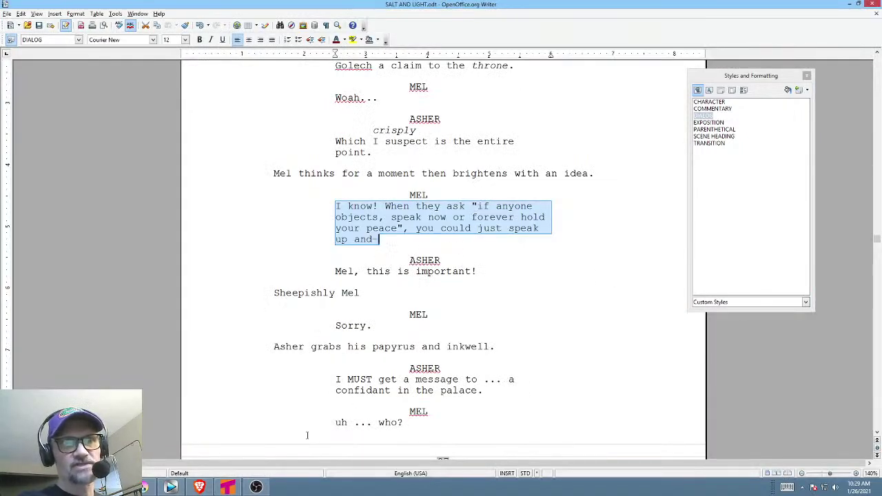
{"action": "key", "text": "alt+Tab"}
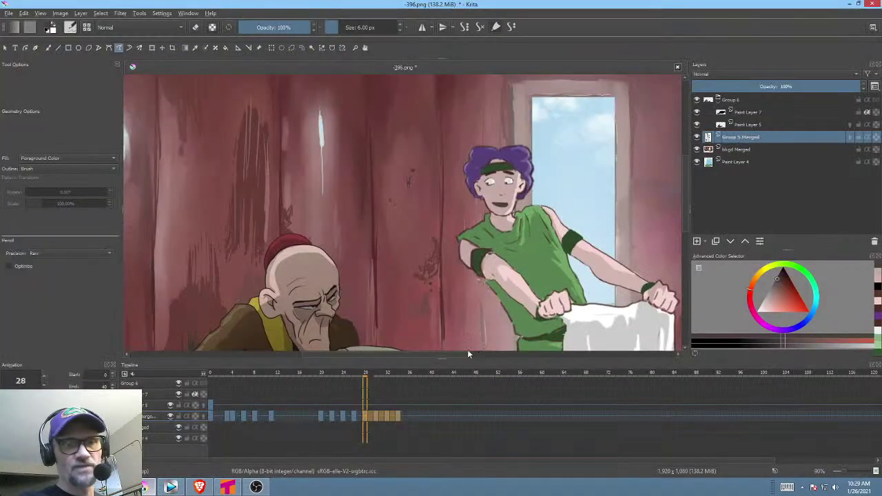
{"action": "left_click", "coordinate": [319, 417]}
{"action": "key", "text": "space"}
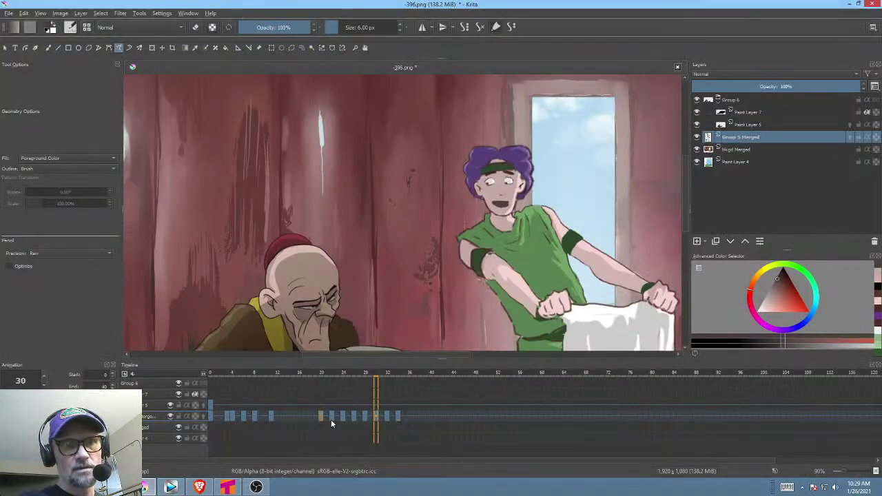
{"action": "left_click", "coordinate": [307, 418]}
{"action": "key", "text": "space"}
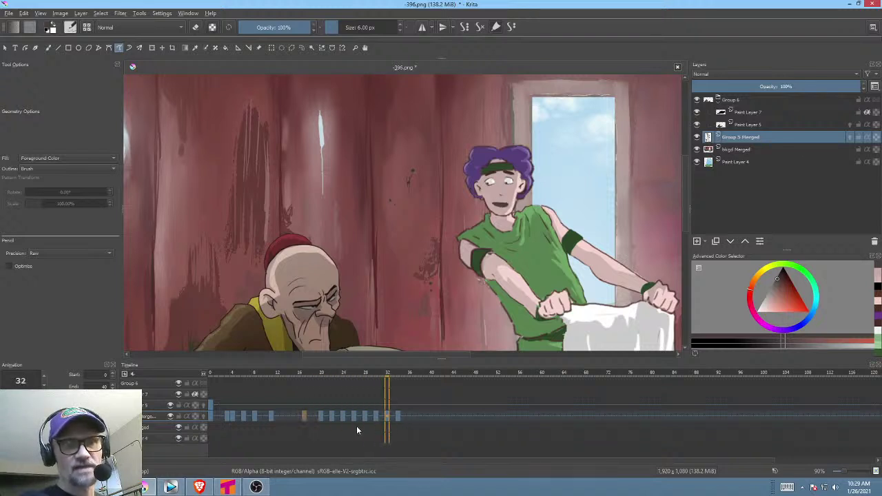
Copy frames 20 to 34 on Group 5 Merged to start at frame 36, and play the animation from frame 18.
{"action": "left_click", "coordinate": [397, 418], "text": "shift"}
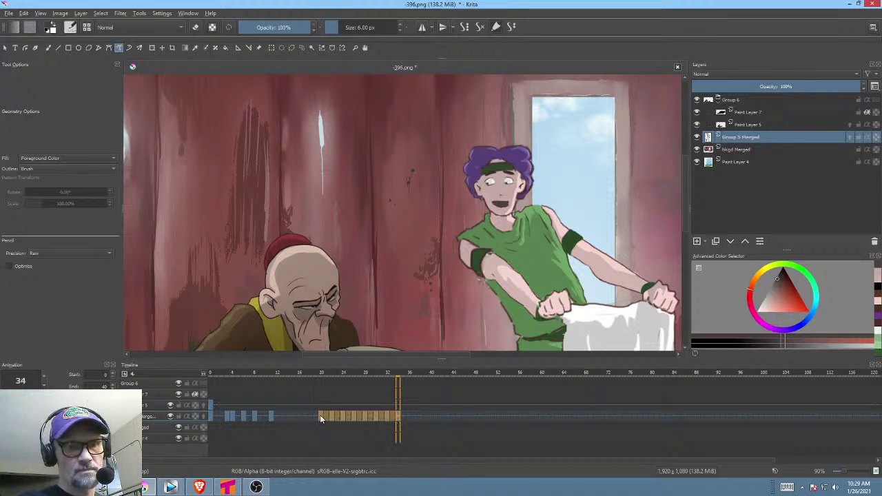
{"action": "left_click_drag", "start_coordinate": [319, 415], "coordinate": [408, 417]}
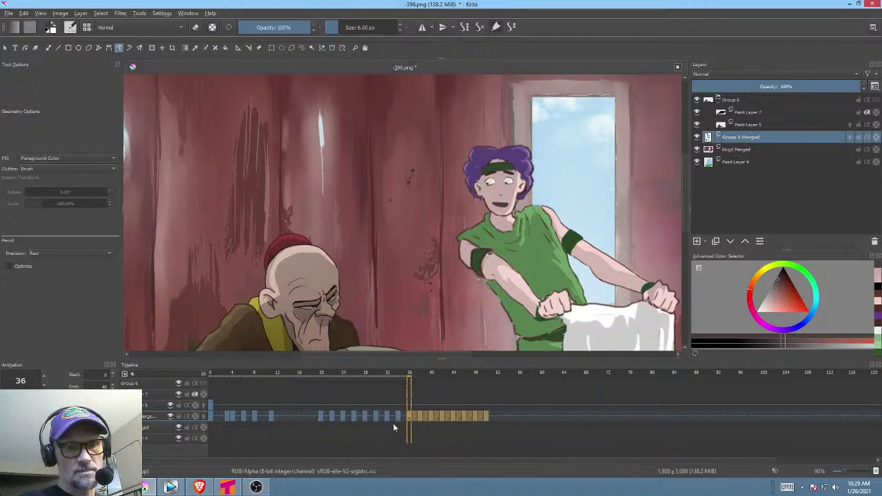
{"action": "left_click", "coordinate": [310, 416]}
{"action": "key", "text": "space"}
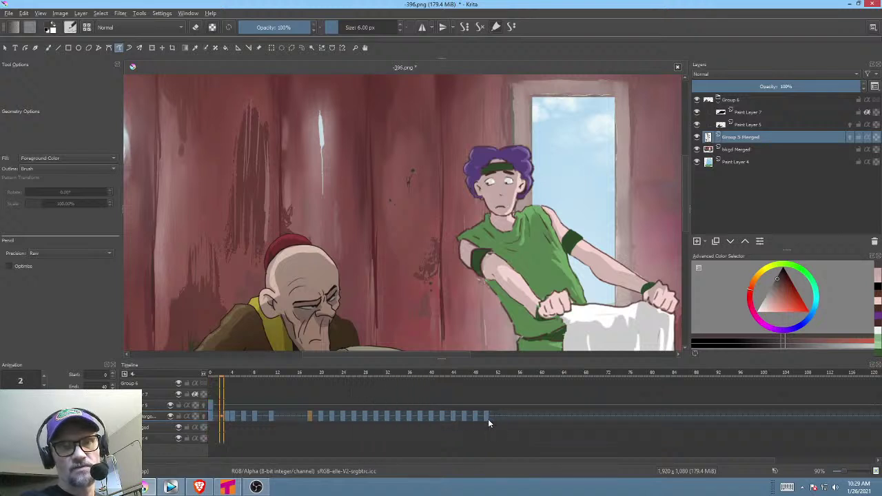
{"action": "key", "text": "space"}
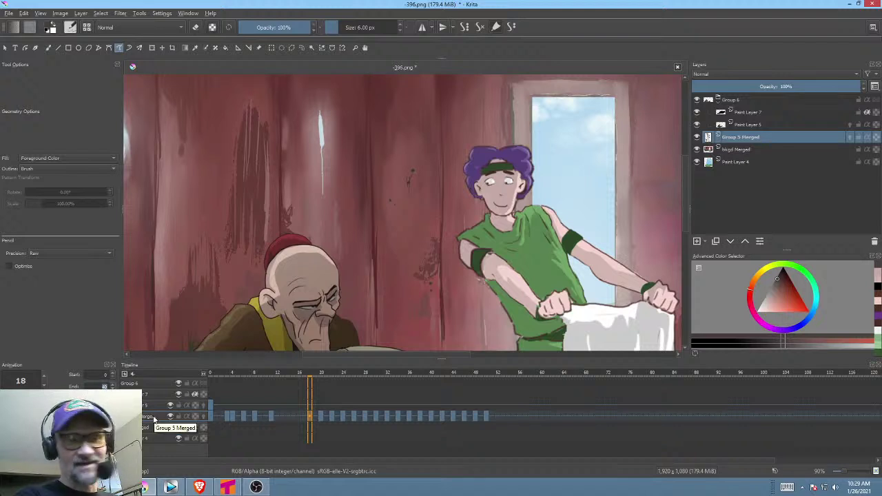
Rename the Group 5 Merged layer as mel.
{"action": "double_click", "coordinate": [755, 137]}
{"action": "type", "text": "mel"}
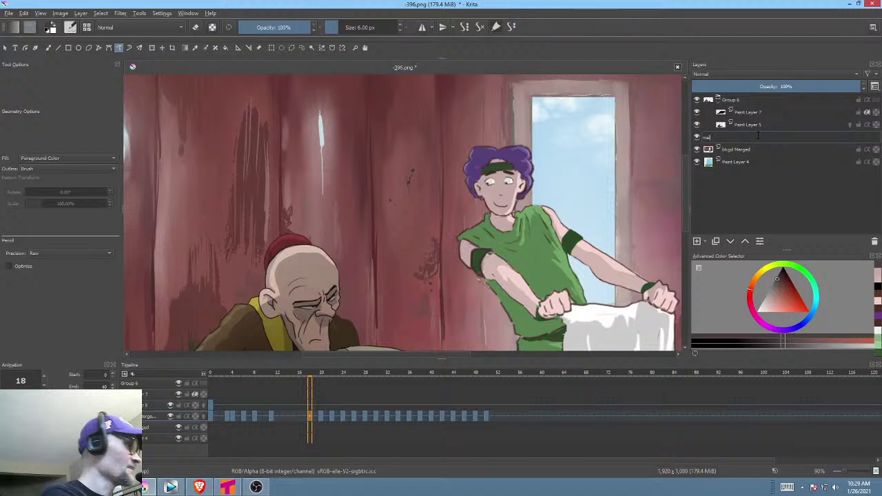
{"action": "key", "text": "Return"}
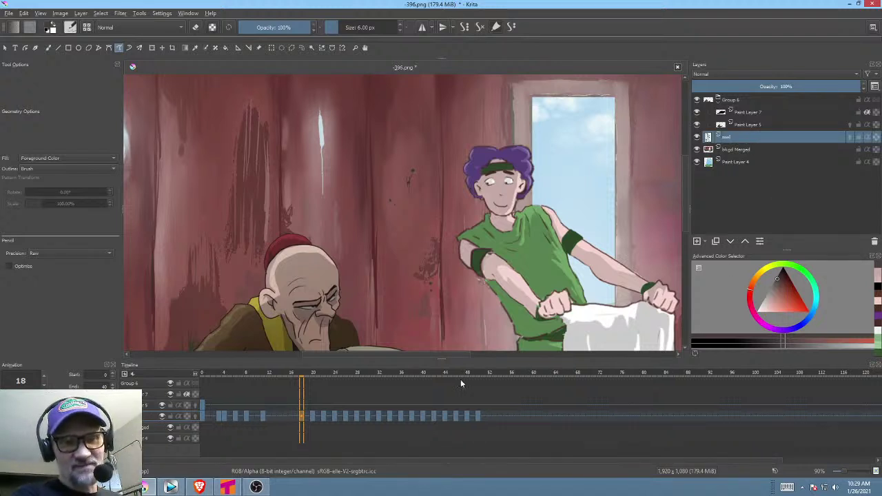
Play the whole animation from frame 0 to review the dialogue timing.
{"action": "left_click", "coordinate": [203, 416]}
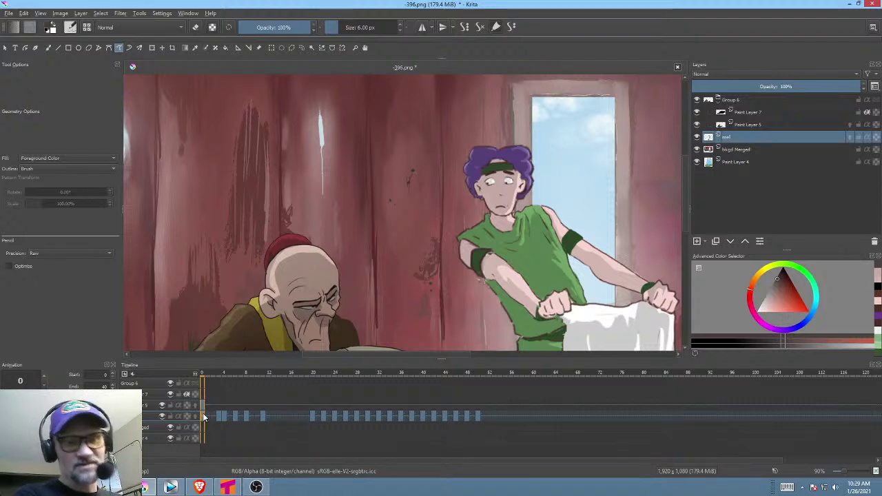
{"action": "key", "text": "space"}
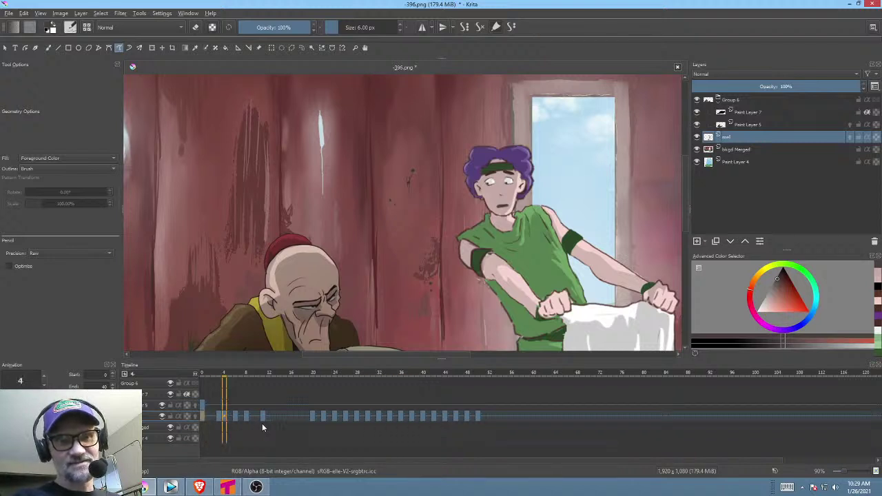
{"action": "key", "text": "space"}
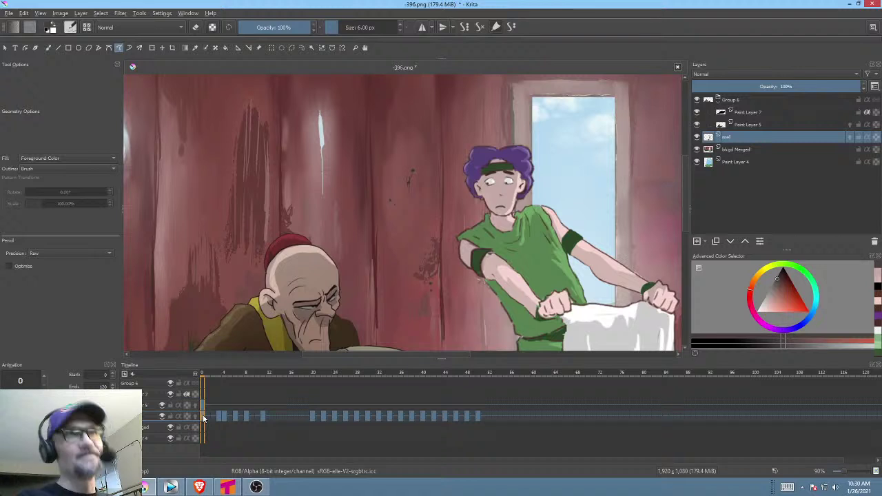
{"action": "key", "text": "space"}
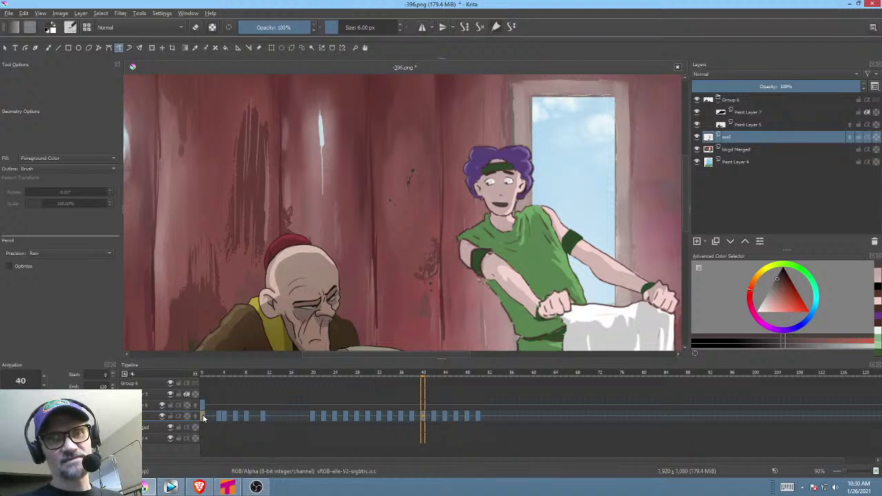
{"action": "key", "text": "space"}
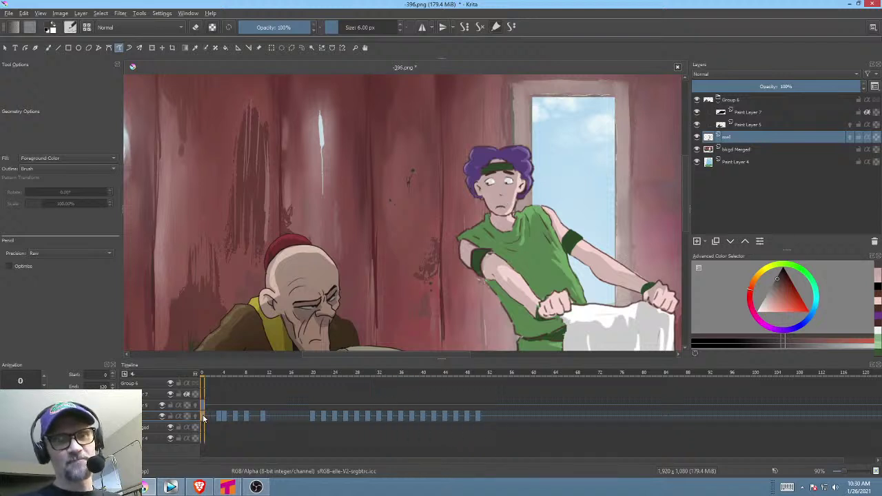
Copy frames 44 to 46 on the mel layer to start at frame 52, and set the animation's end frame to 60.
{"action": "left_click", "coordinate": [445, 415]}
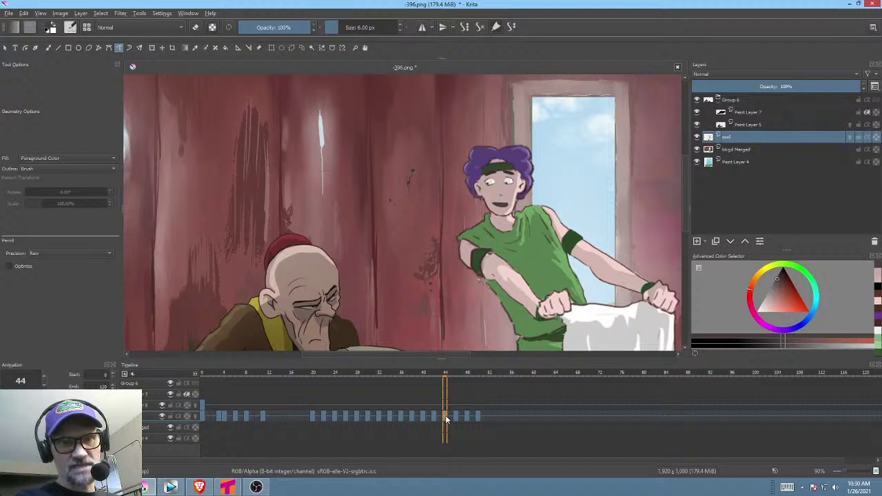
{"action": "left_click", "coordinate": [456, 417], "text": "shift"}
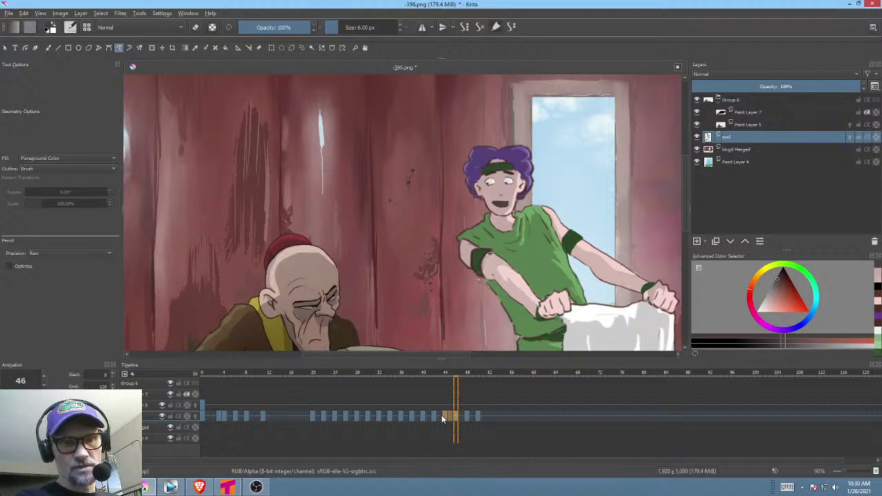
{"action": "left_click_drag", "start_coordinate": [443, 416], "coordinate": [488, 415]}
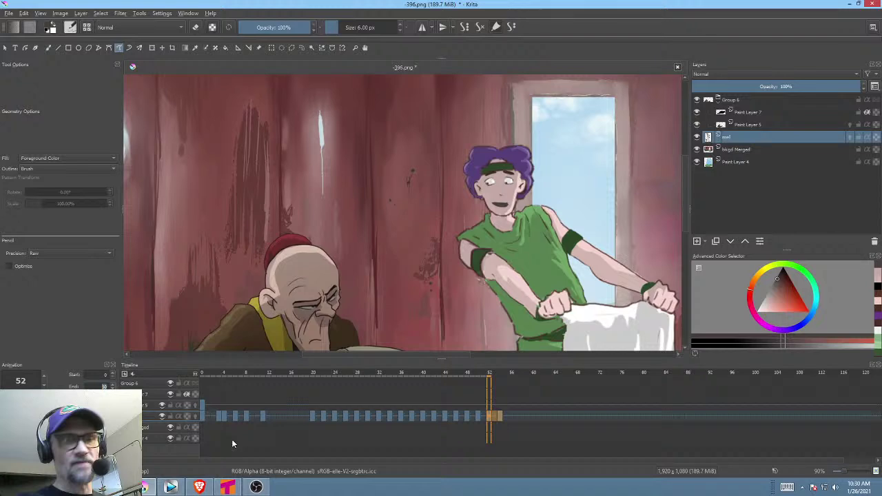
{"action": "left_click", "coordinate": [203, 416]}
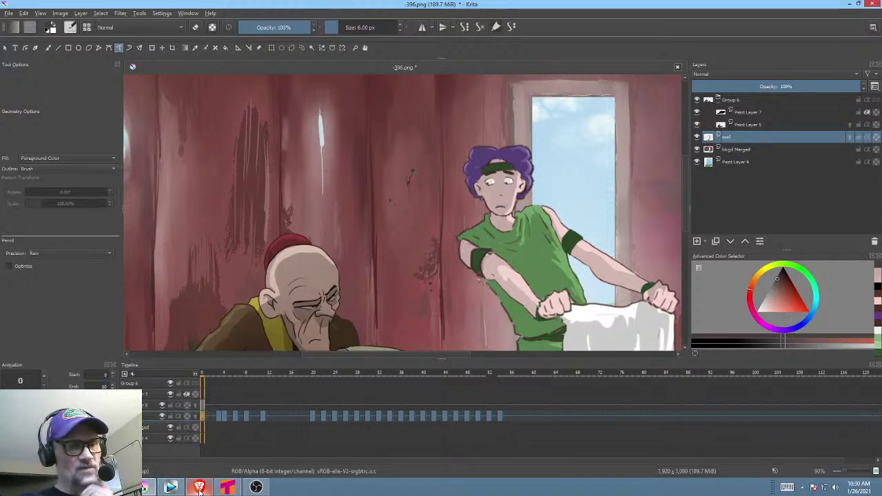
Switch to Tahoma2D and look over the earlier frames in scene 394's frame sheet.
{"action": "left_click", "coordinate": [227, 487]}
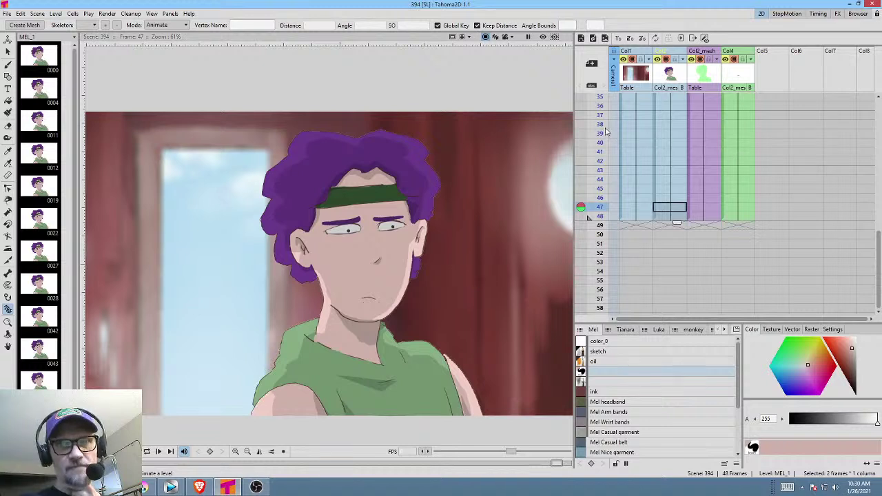
{"action": "scroll", "coordinate": [606, 132], "scroll_direction": "up", "scroll_amount": 8}
{"action": "mouse_move", "coordinate": [604, 100]}
{"action": "left_mouse_down"}
{"action": "mouse_move", "coordinate": [594, 181]}
{"action": "mouse_move", "coordinate": [588, 120]}
{"action": "mouse_move", "coordinate": [587, 171]}
{"action": "left_mouse_up"}
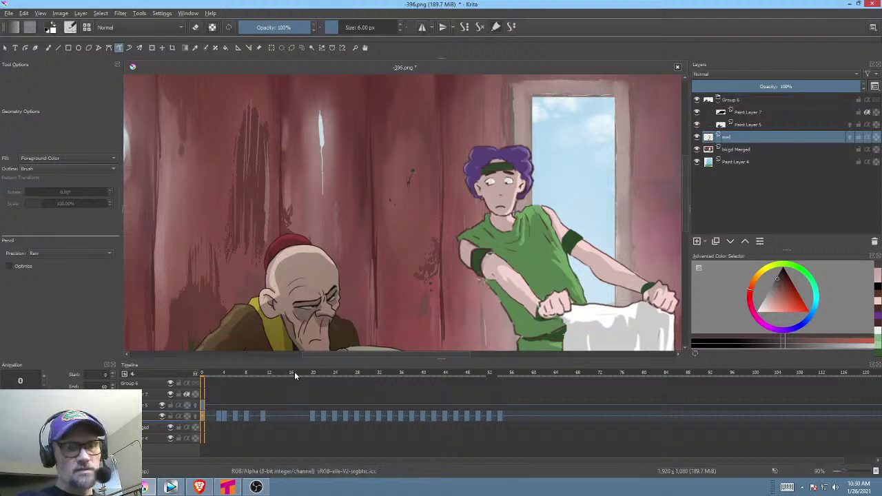
In Krita, save -396.png together with its Krita file, and render frames 0 to 60 as a PNG sequence into the 396 RENDER folder.
{"action": "left_click", "coordinate": [10, 13]}
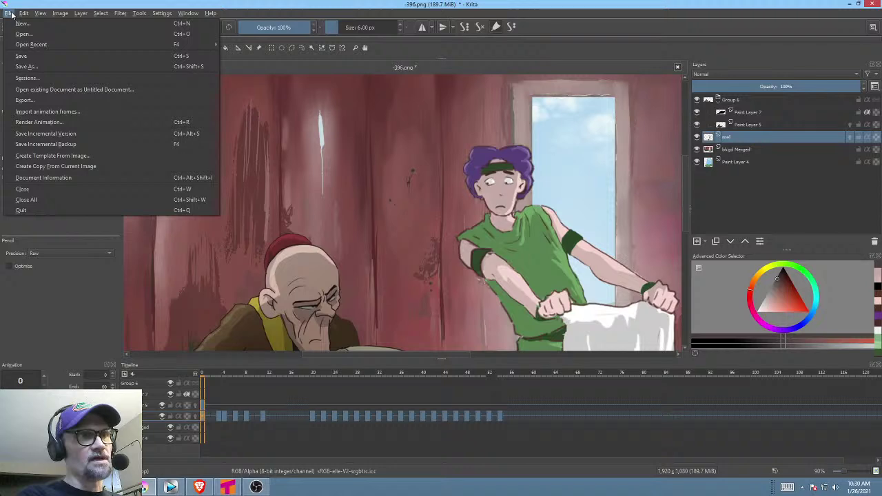
{"action": "left_click", "coordinate": [21, 55]}
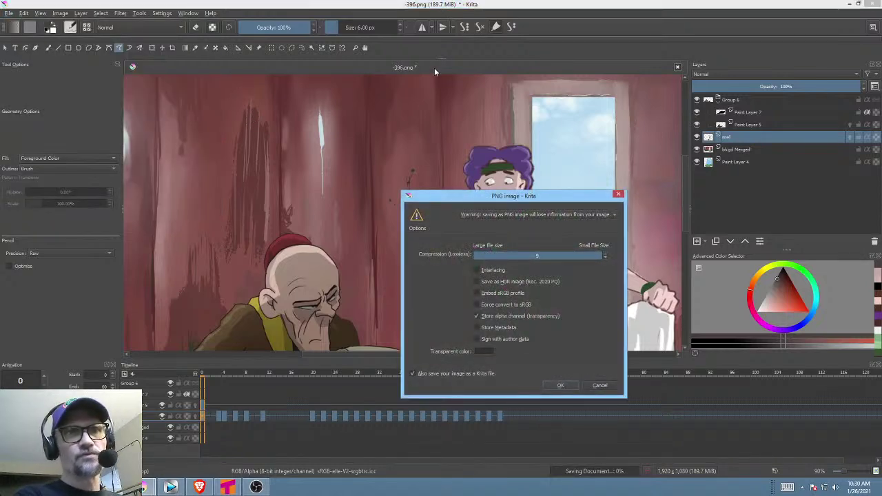
{"action": "left_click", "coordinate": [560, 385]}
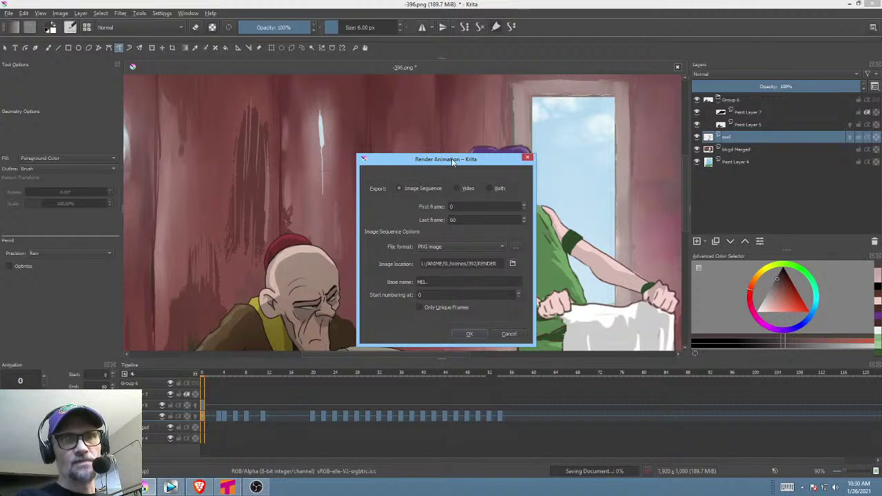
{"action": "left_click_drag", "start_coordinate": [452, 162], "coordinate": [661, 0]}
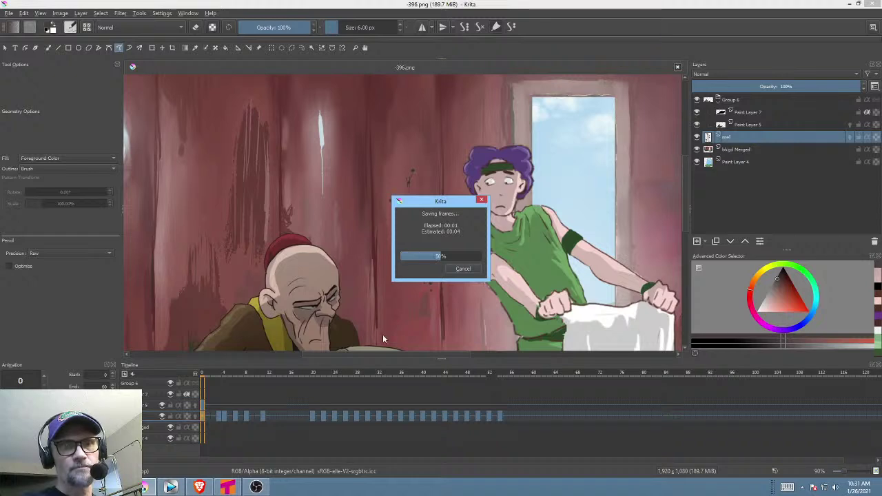
Switch to Vegas Pro, delete the -396 placeholder after clip 393.0054, and place the playhead at the end of that clip.
{"action": "left_click", "coordinate": [172, 486]}
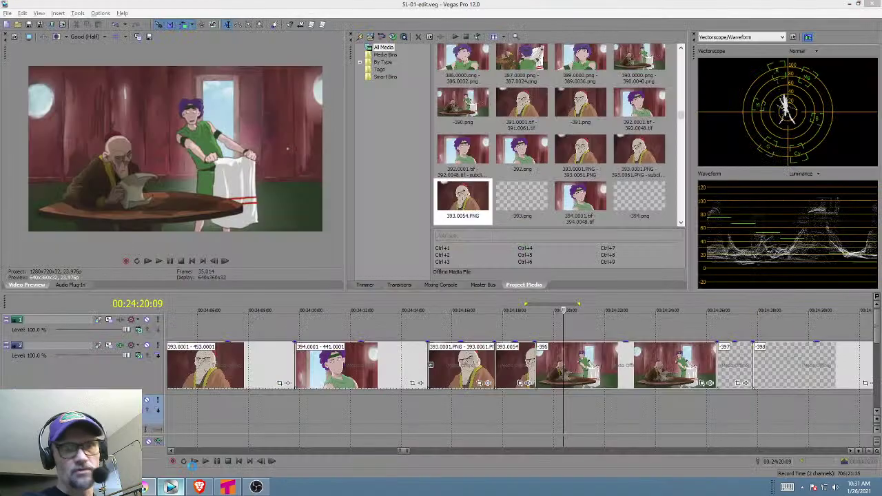
{"action": "middle_click", "coordinate": [520, 417]}
{"action": "scroll", "coordinate": [548, 417], "scroll_direction": "right", "scroll_amount": 2}
{"action": "left_click_drag", "start_coordinate": [438, 381], "coordinate": [668, 381]}
{"action": "key", "text": "Delete"}
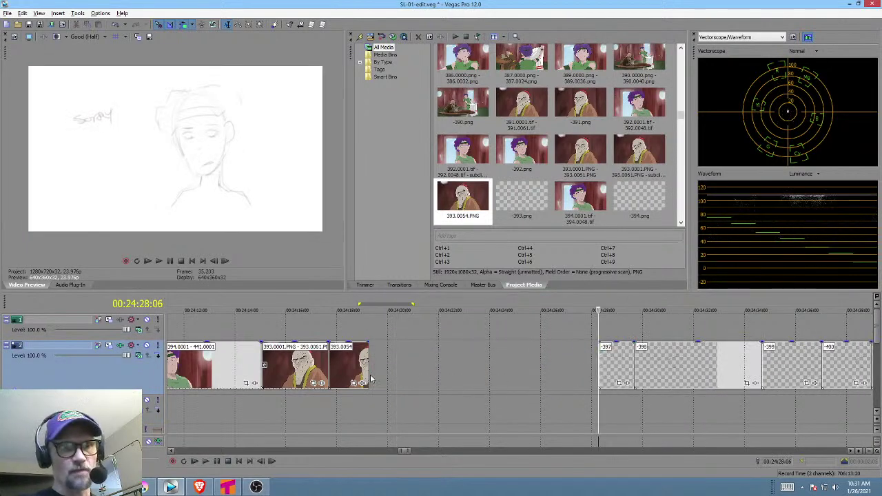
{"action": "left_click", "coordinate": [369, 379]}
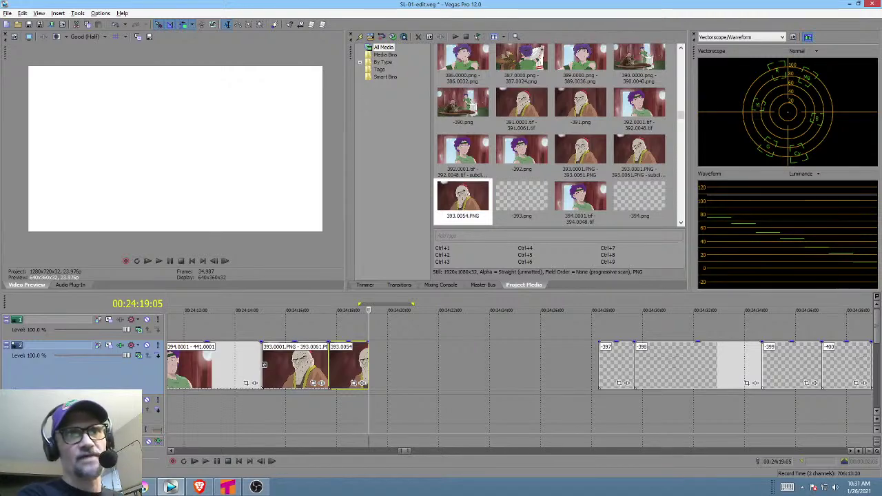
Import the rendered frames 396.0000.png to 396.0060.png from scenes/396/RENDER as an image sequence.
{"action": "left_click", "coordinate": [370, 37]}
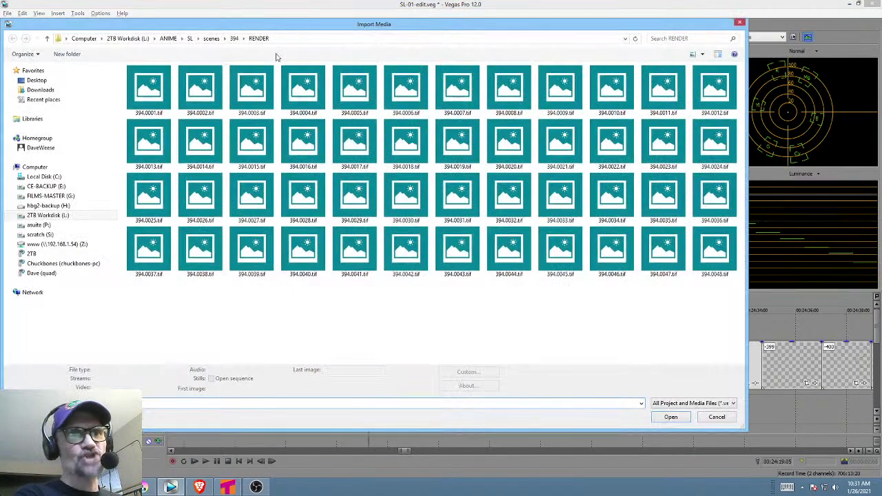
{"action": "left_click", "coordinate": [212, 39]}
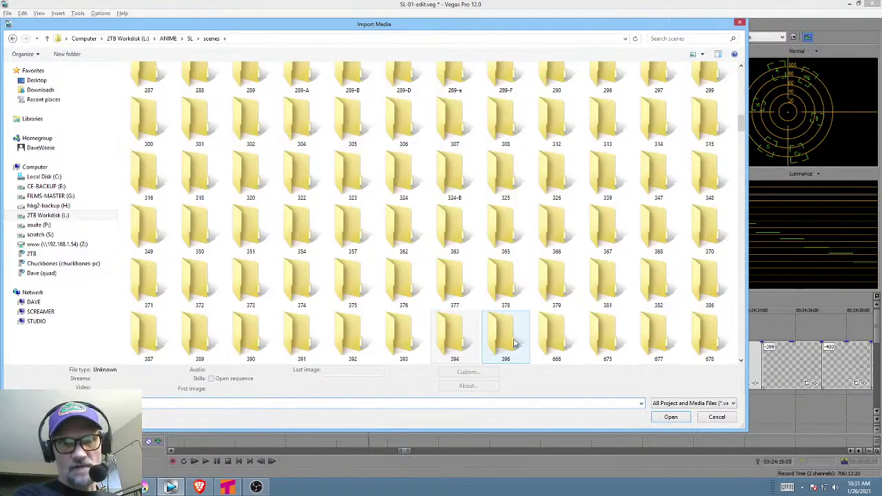
{"action": "double_click", "coordinate": [494, 333]}
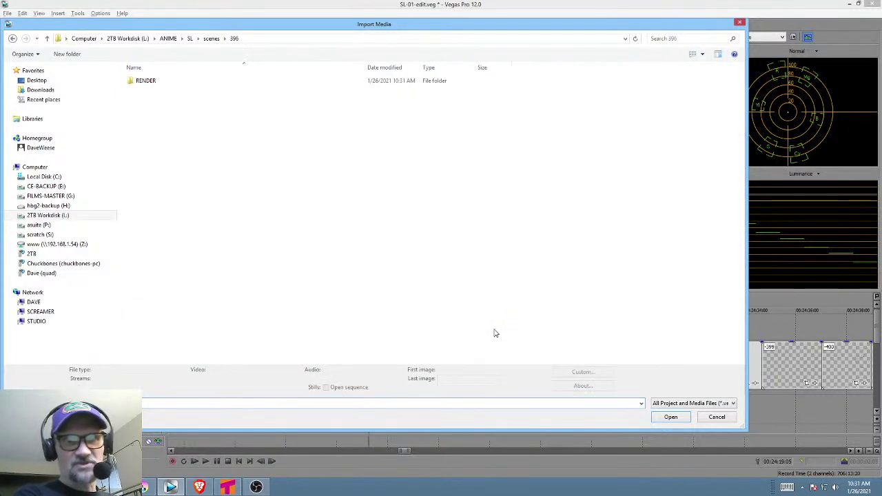
{"action": "double_click", "coordinate": [149, 82]}
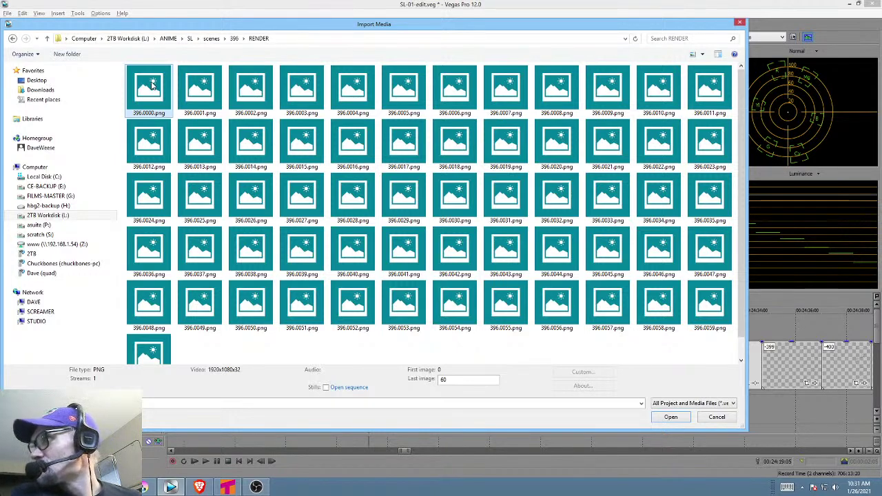
{"action": "left_click", "coordinate": [338, 388]}
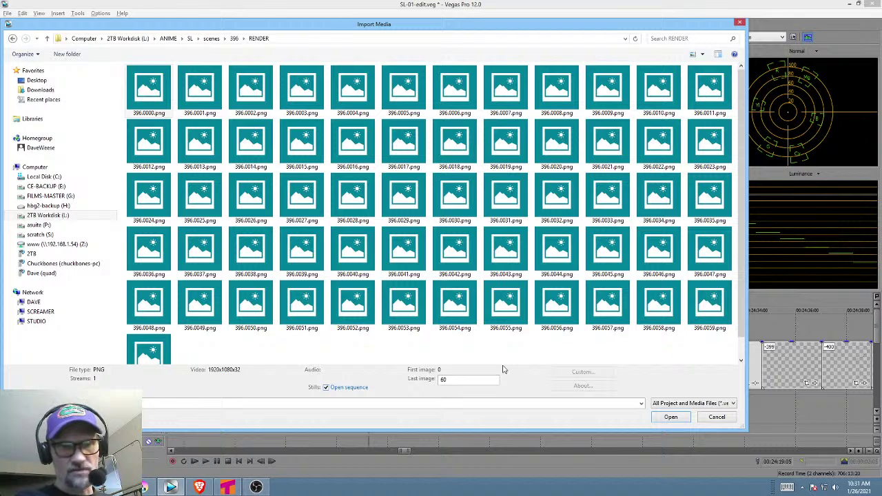
{"action": "left_click", "coordinate": [672, 418]}
Set the imported 396 sequence's frame rate to 8 fps.
{"action": "left_click", "coordinate": [490, 214]}
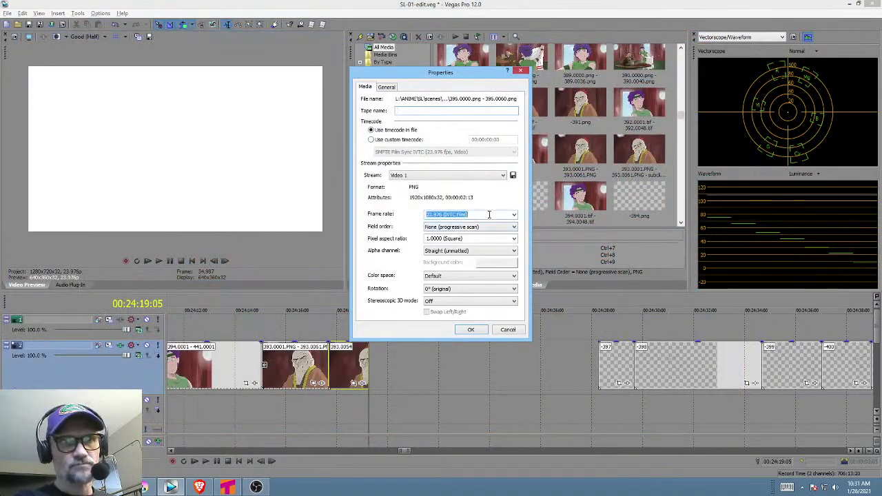
{"action": "type", "text": "8"}
{"action": "left_click", "coordinate": [469, 330]}
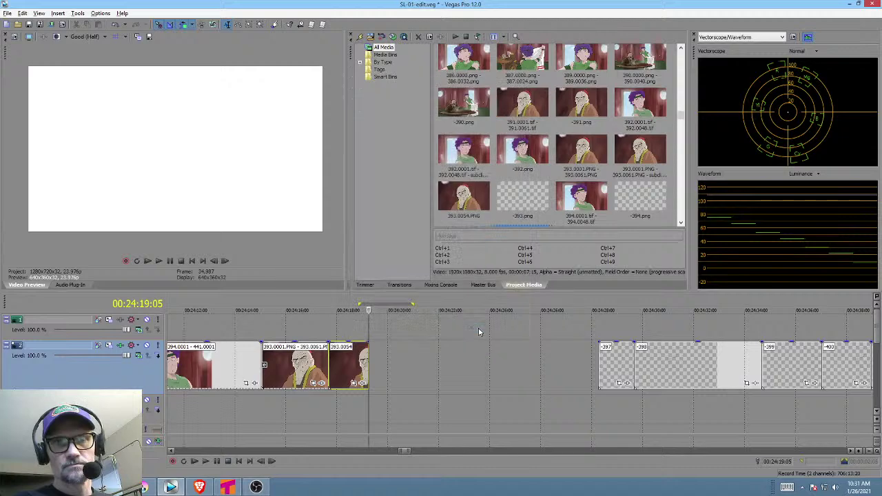
Place the 396 sequence on the timeline directly after clip 393.0054 and disable resampling for it.
{"action": "scroll", "coordinate": [572, 204], "scroll_direction": "down", "scroll_amount": 2}
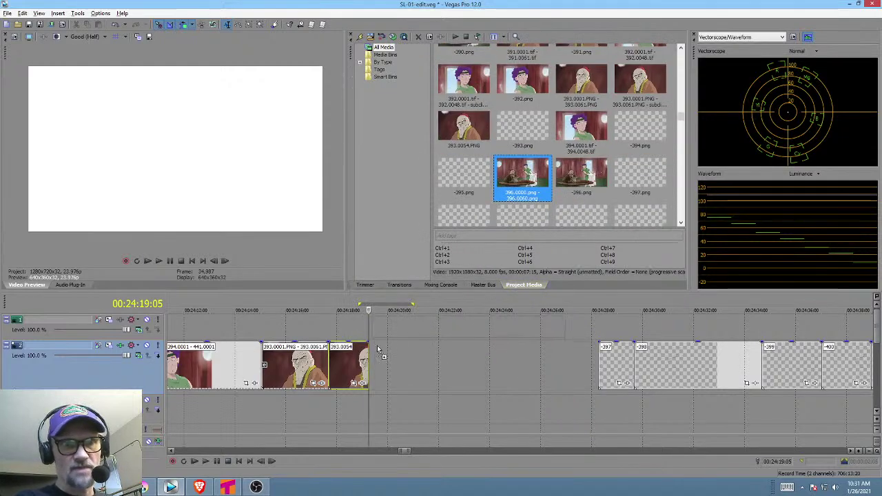
{"action": "left_click_drag", "start_coordinate": [378, 367], "coordinate": [373, 366]}
{"action": "right_click", "coordinate": [428, 360]}
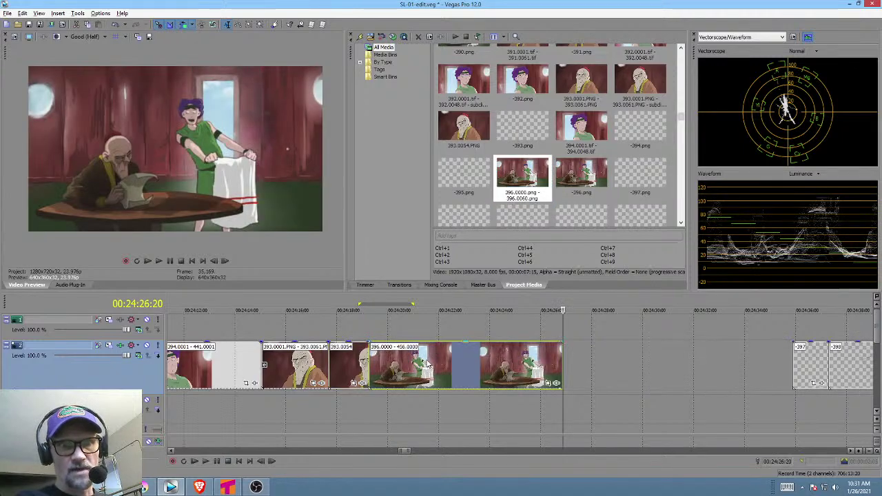
{"action": "left_click", "coordinate": [452, 353]}
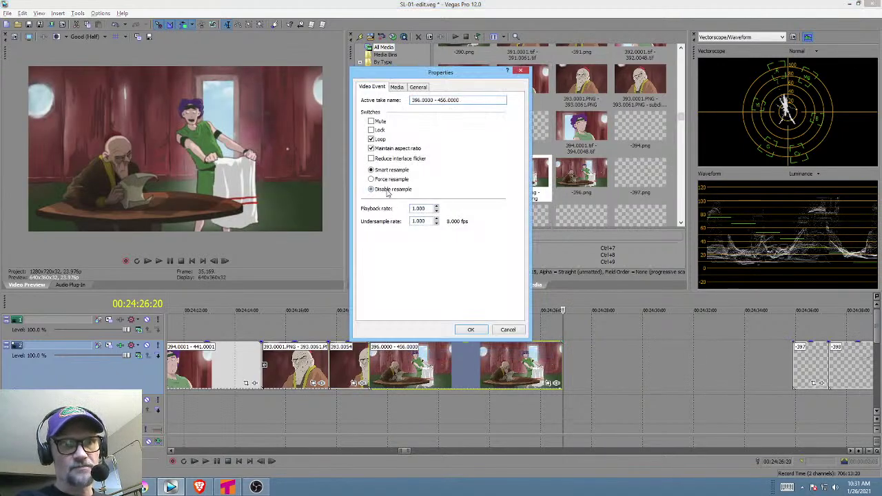
{"action": "left_click", "coordinate": [470, 330]}
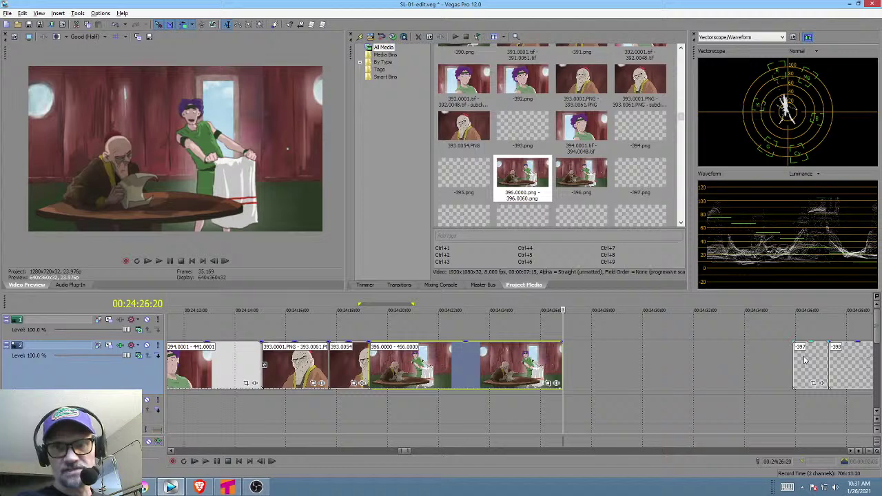
Close the gap by moving placeholder -397 and the clips after it against the end of 396, and play the edit from the 393 shot.
{"action": "left_click_drag", "start_coordinate": [804, 359], "coordinate": [575, 359]}
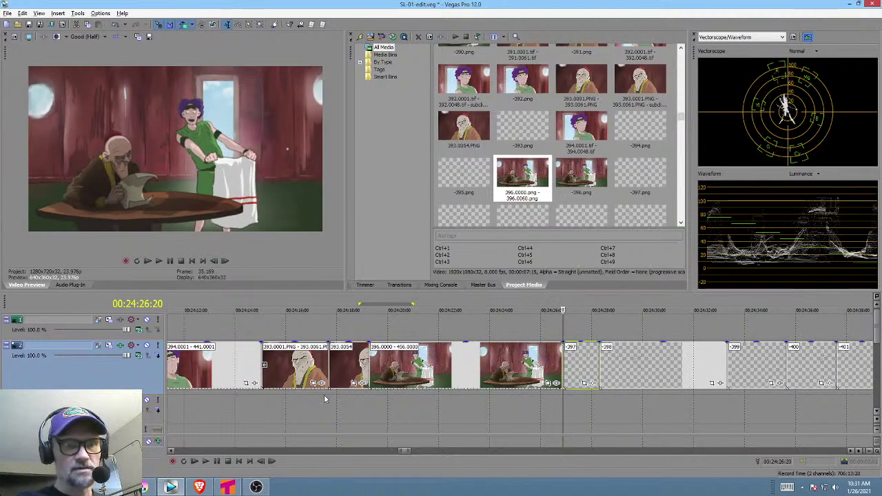
{"action": "left_click", "coordinate": [326, 398]}
{"action": "key", "text": "space"}
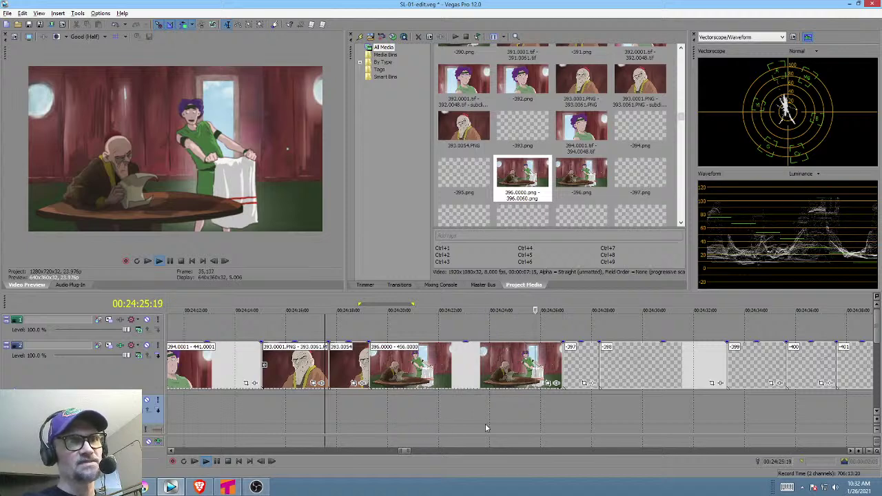
{"action": "key", "text": "space"}
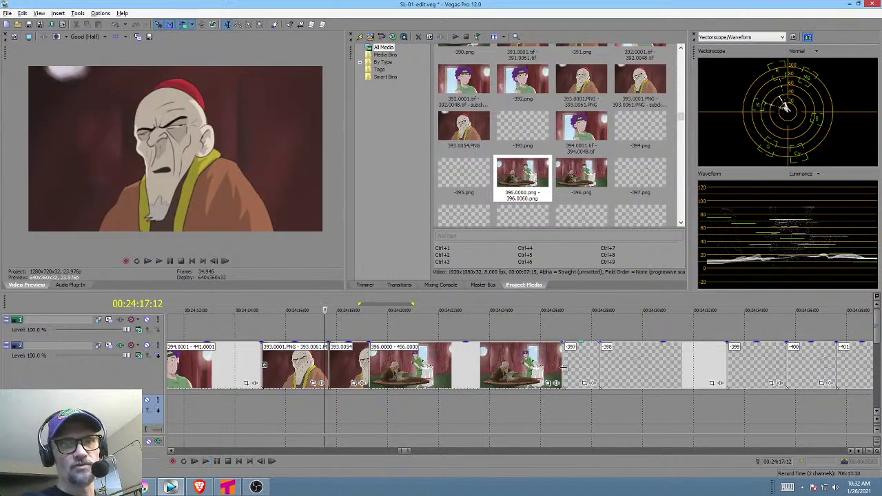
Trim the end of the 396 sequence back to 00:24:25:10, with the following clips closing up behind it.
{"action": "left_click_drag", "start_coordinate": [562, 368], "coordinate": [537, 370]}
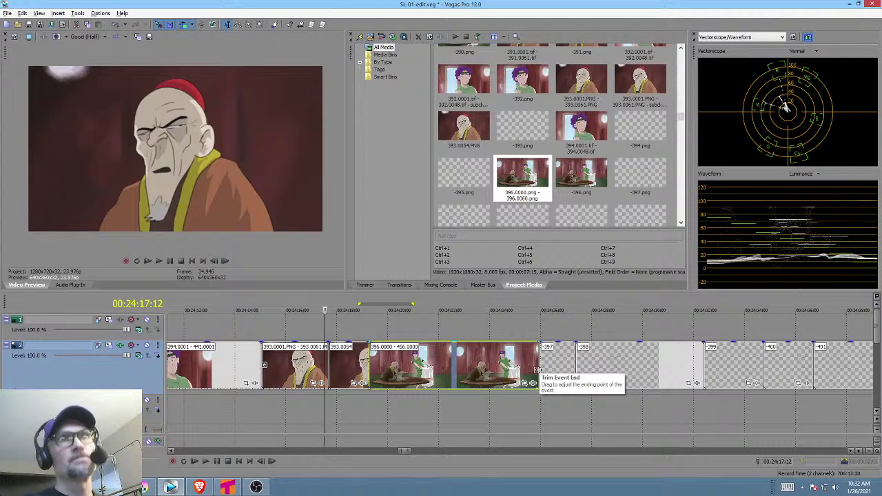
{"action": "left_click_drag", "start_coordinate": [537, 372], "coordinate": [525, 373]}
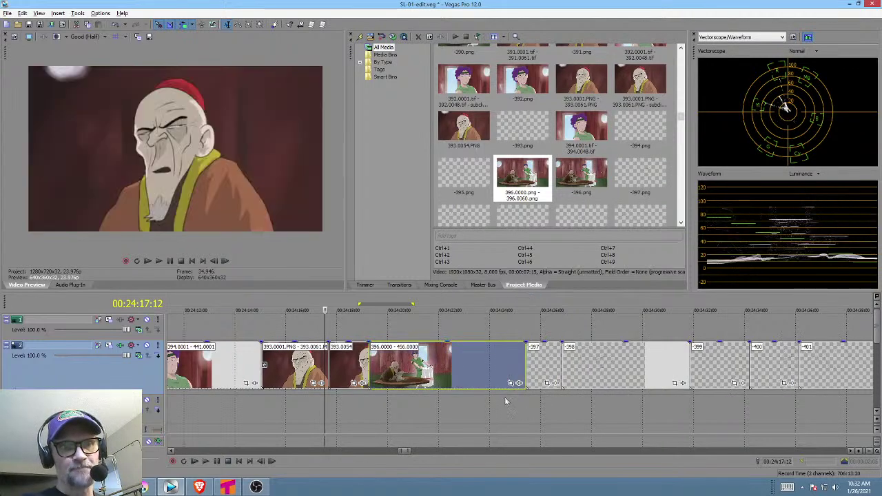
Review the run of shots 391 to 393.0054 on the timeline, selecting their time ranges to compare the shot order.
{"action": "scroll", "coordinate": [551, 399], "scroll_direction": "down", "scroll_amount": 3}
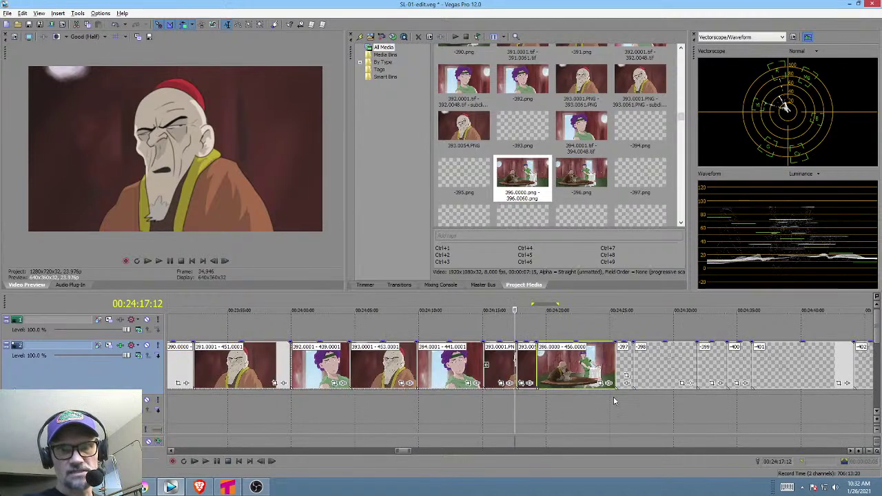
{"action": "left_click_drag", "start_coordinate": [616, 400], "coordinate": [288, 399]}
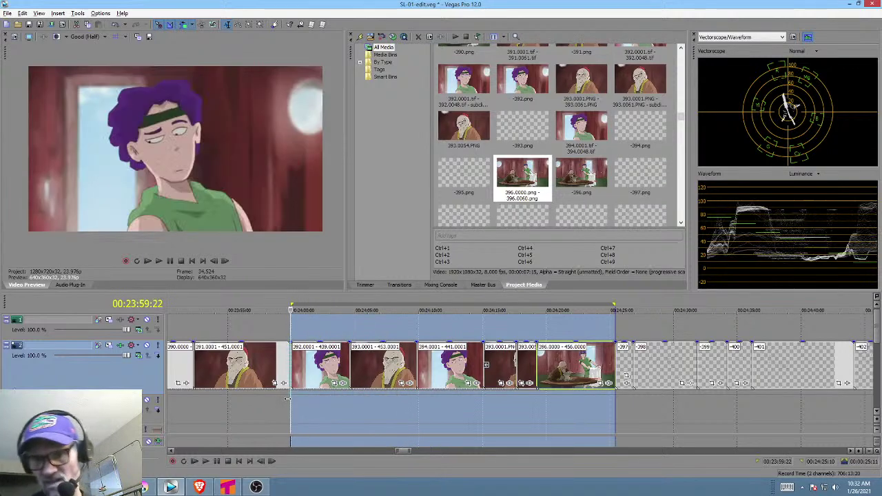
{"action": "scroll", "coordinate": [289, 400], "scroll_direction": "down", "scroll_amount": 3}
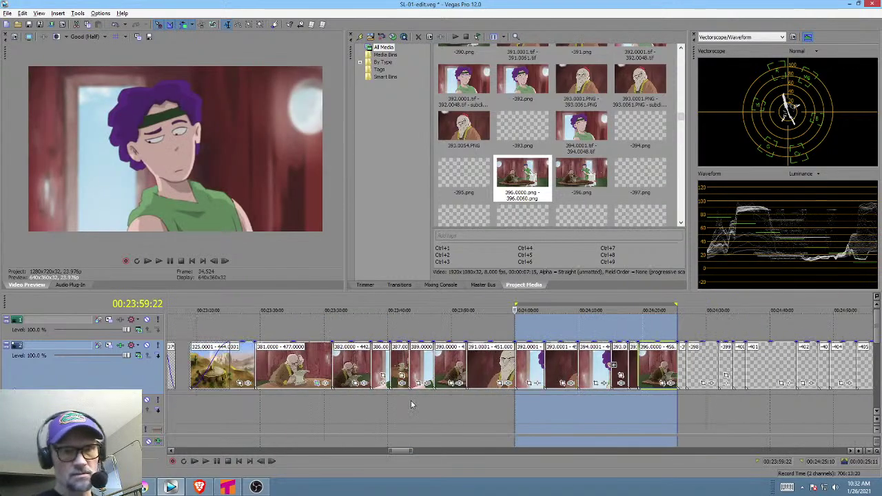
{"action": "left_click_drag", "start_coordinate": [470, 394], "coordinate": [510, 399]}
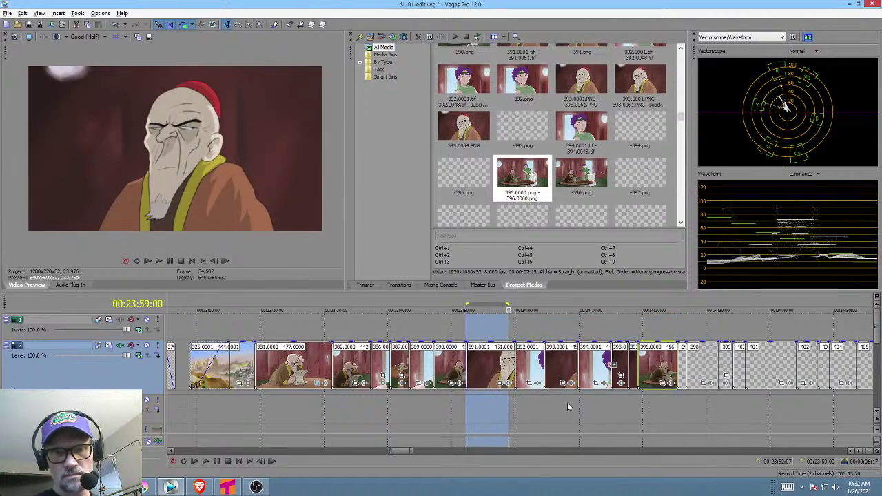
{"action": "double_click", "coordinate": [537, 366]}
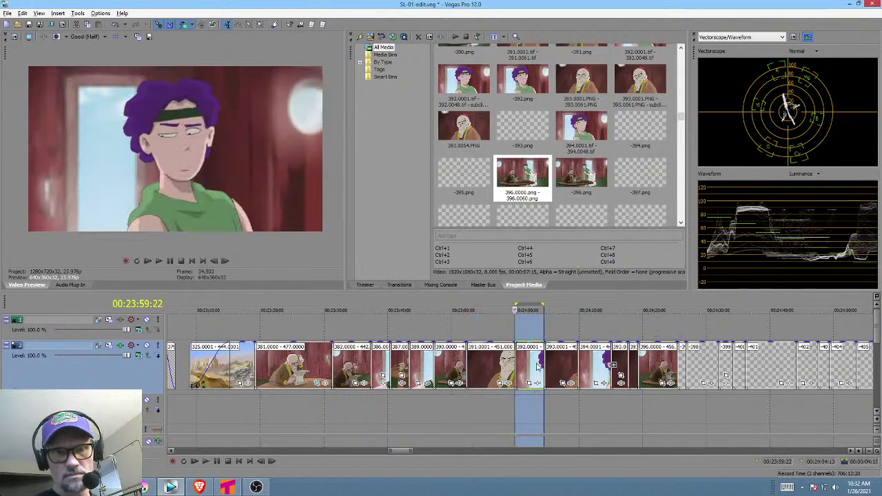
{"action": "double_click", "coordinate": [600, 363]}
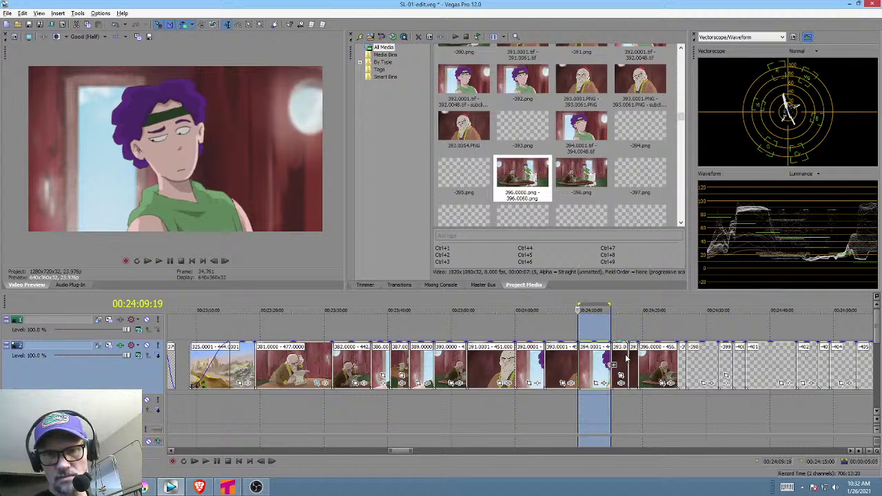
{"action": "double_click", "coordinate": [625, 358]}
{"action": "scroll", "coordinate": [626, 359], "scroll_direction": "up", "scroll_amount": 3}
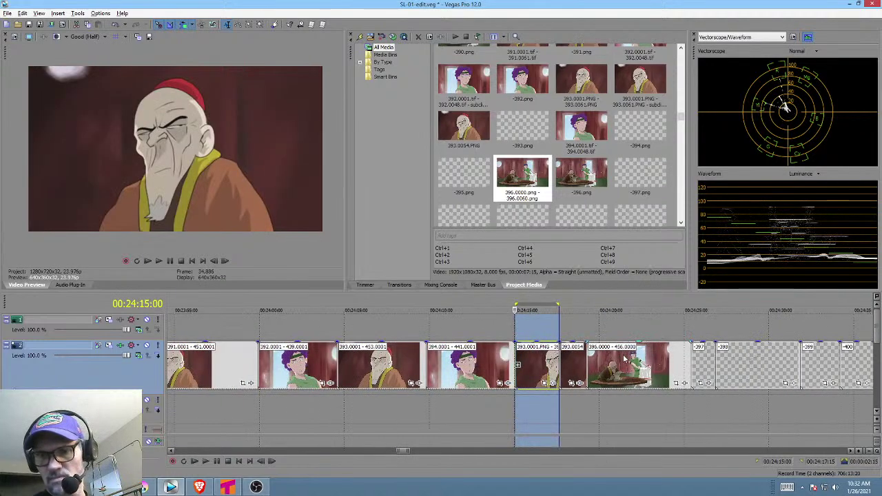
{"action": "double_click", "coordinate": [583, 359]}
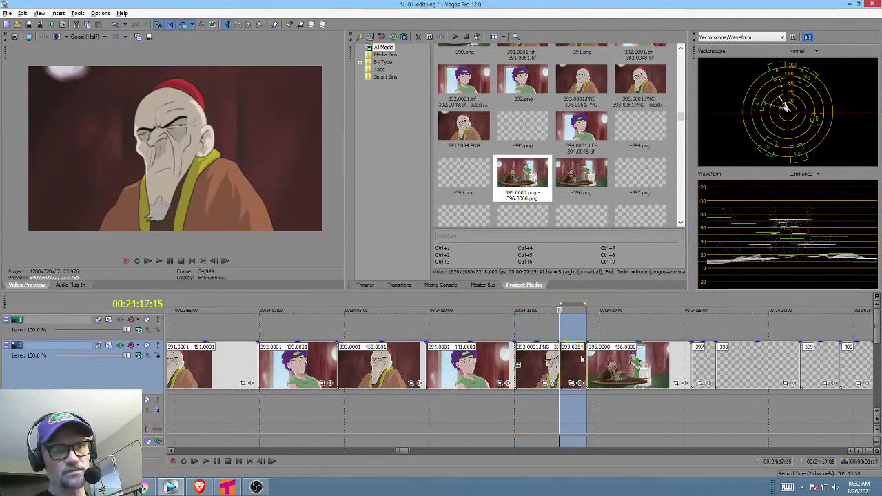
Examine the stretch from the second 393 shot through the end of 396 and the storyboard placeholders that follow.
{"action": "left_click_drag", "start_coordinate": [516, 407], "coordinate": [690, 409]}
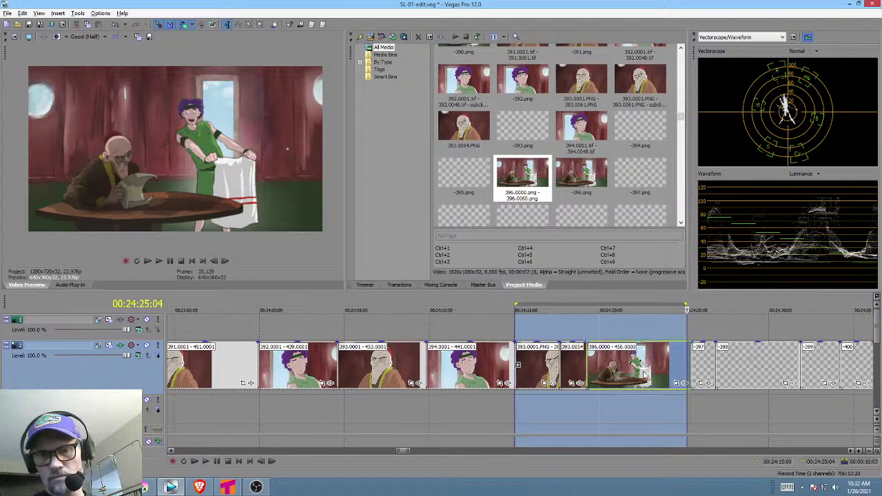
{"action": "double_click", "coordinate": [645, 373]}
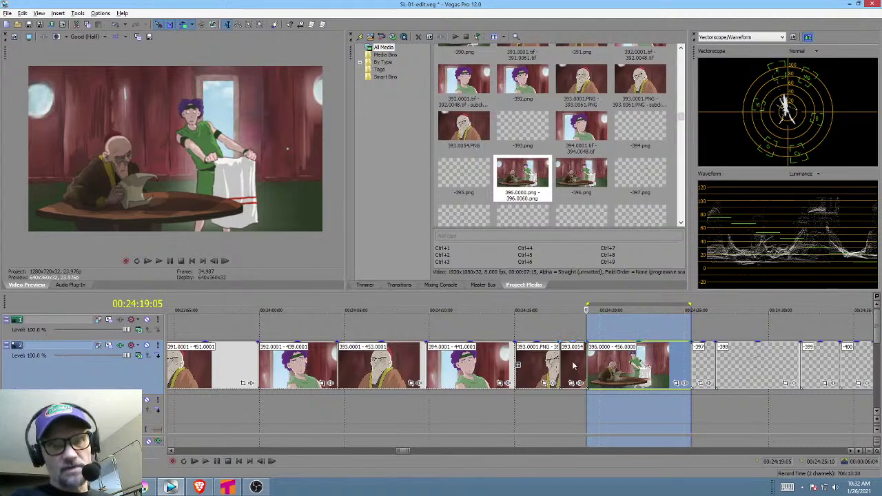
{"action": "scroll", "coordinate": [606, 411], "scroll_direction": "right", "scroll_amount": 5}
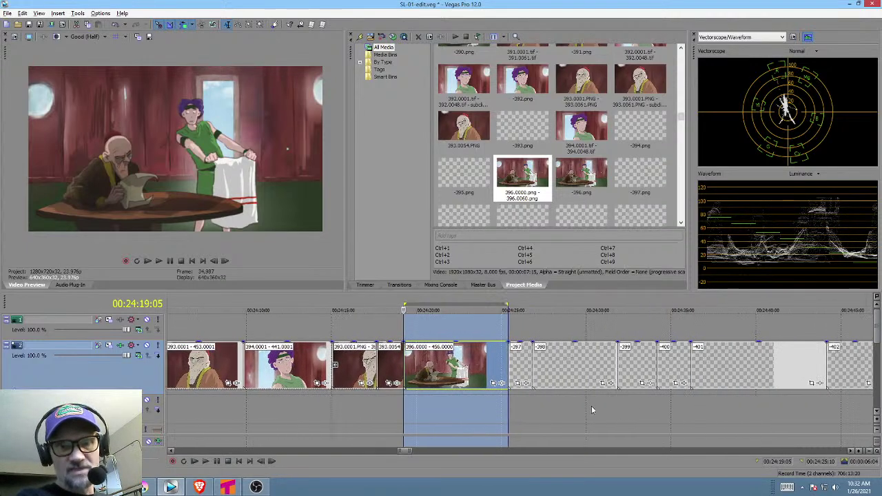
{"action": "left_click", "coordinate": [508, 407]}
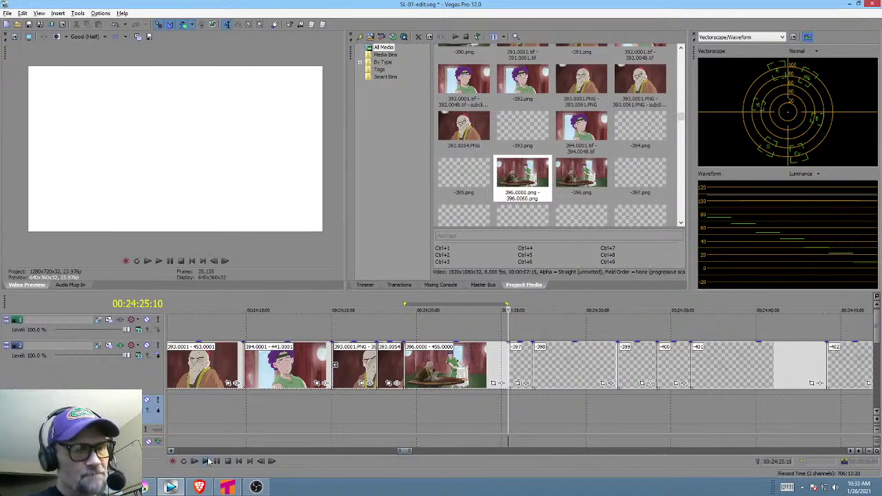
{"action": "left_click", "coordinate": [403, 401]}
{"action": "left_click_drag", "start_coordinate": [419, 401], "coordinate": [518, 403]}
{"action": "left_click", "coordinate": [545, 421]}
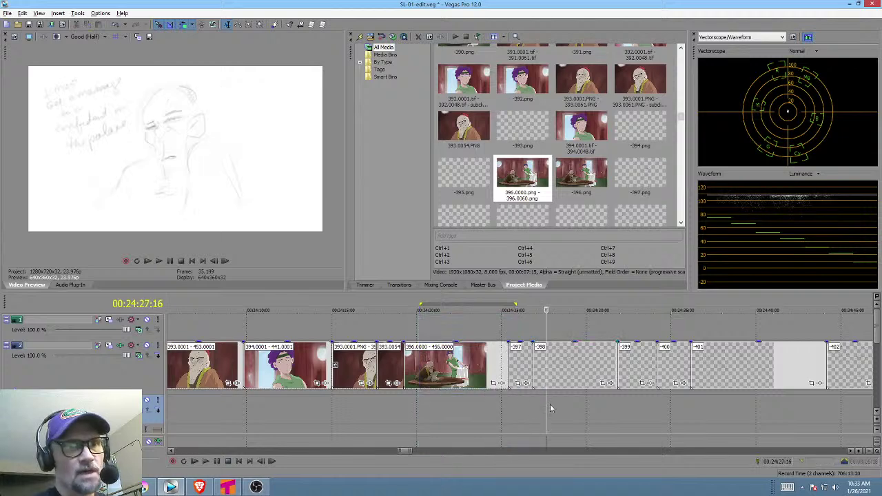
{"action": "scroll", "coordinate": [545, 398], "scroll_direction": "up", "scroll_amount": 2}
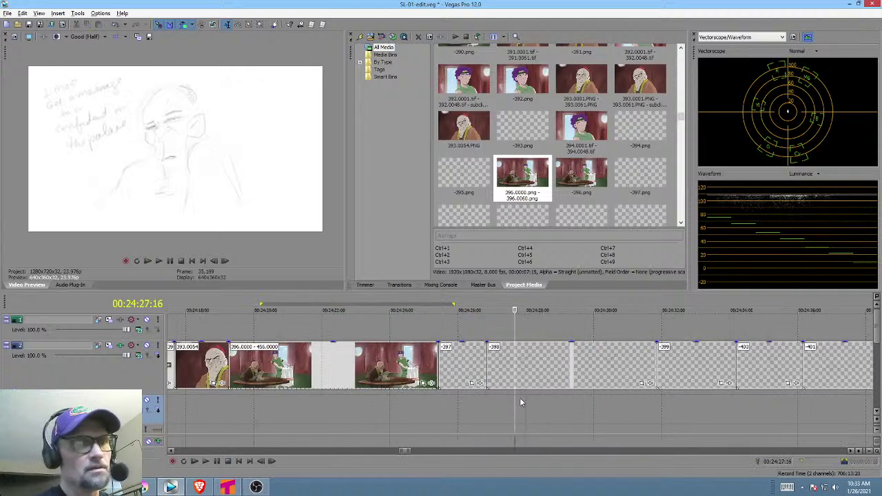
{"action": "mouse_move", "coordinate": [425, 398]}
{"action": "left_mouse_down"}
{"action": "mouse_move", "coordinate": [457, 397]}
{"action": "mouse_move", "coordinate": [365, 396]}
{"action": "left_mouse_up"}
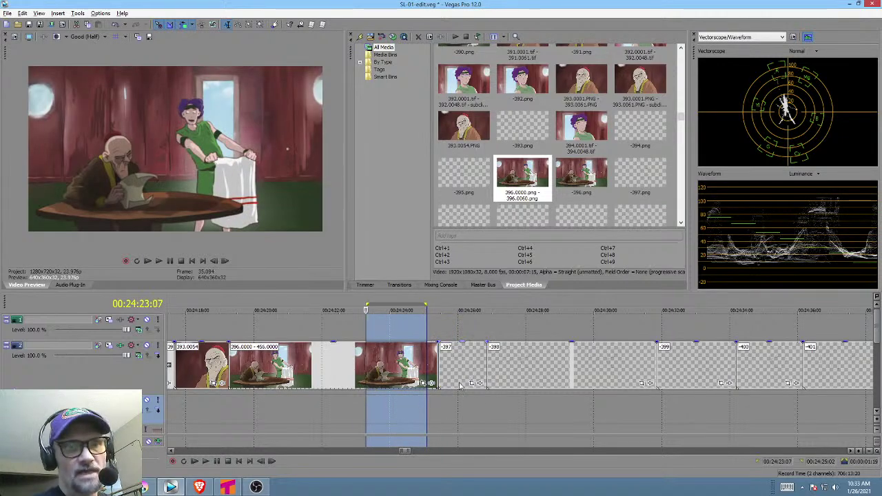
Move placeholder -397 and the clips after it about four seconds later to open a gap after 396, and mark the end of 396.
{"action": "left_click_drag", "start_coordinate": [457, 377], "coordinate": [598, 409]}
{"action": "left_click", "coordinate": [598, 405]}
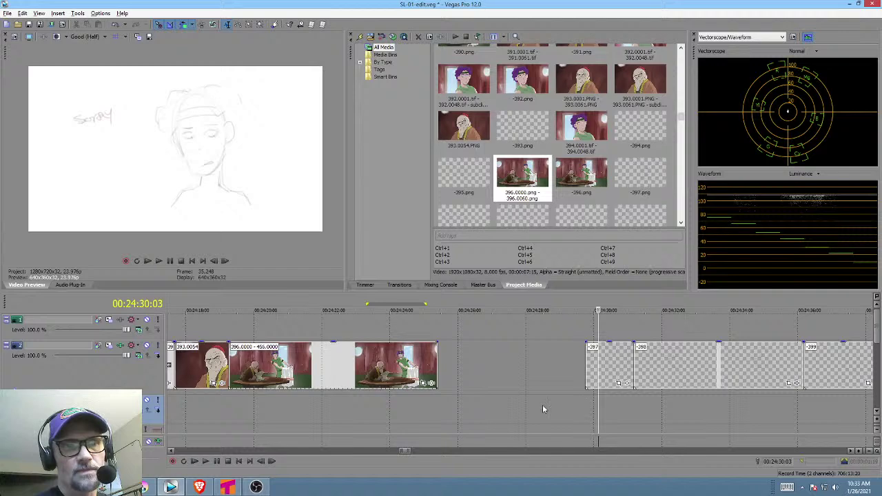
{"action": "left_click", "coordinate": [357, 406]}
{"action": "left_click_drag", "start_coordinate": [354, 408], "coordinate": [436, 420]}
{"action": "left_click", "coordinate": [436, 384]}
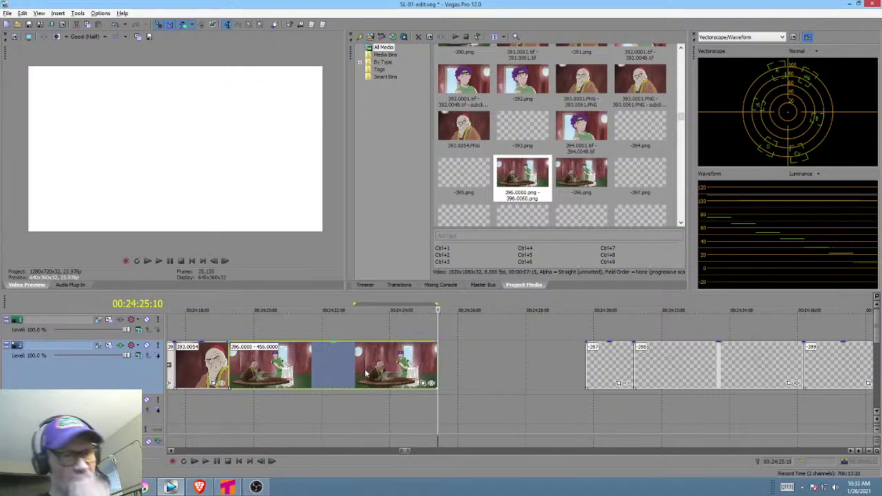
Check Mel's dialogue in the OpenOffice Writer script, then return to Vegas Pro and examine the closing section of the 396 clip.
{"action": "left_click_drag", "start_coordinate": [319, 409], "coordinate": [416, 426]}
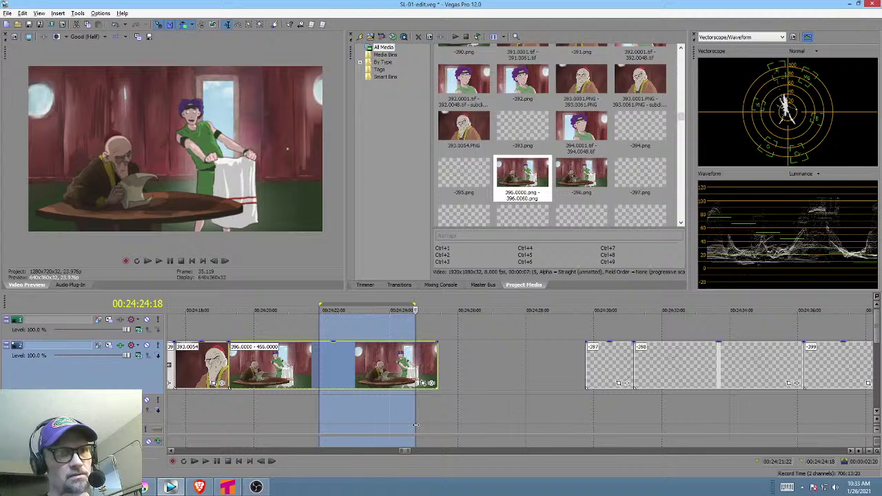
{"action": "key", "text": "alt+Tab"}
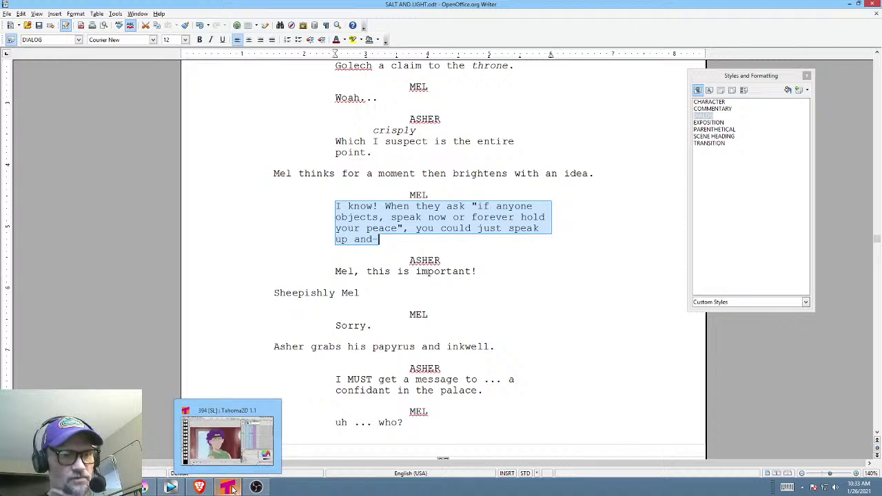
{"action": "left_click", "coordinate": [171, 487]}
{"action": "left_click_drag", "start_coordinate": [365, 412], "coordinate": [419, 410]}
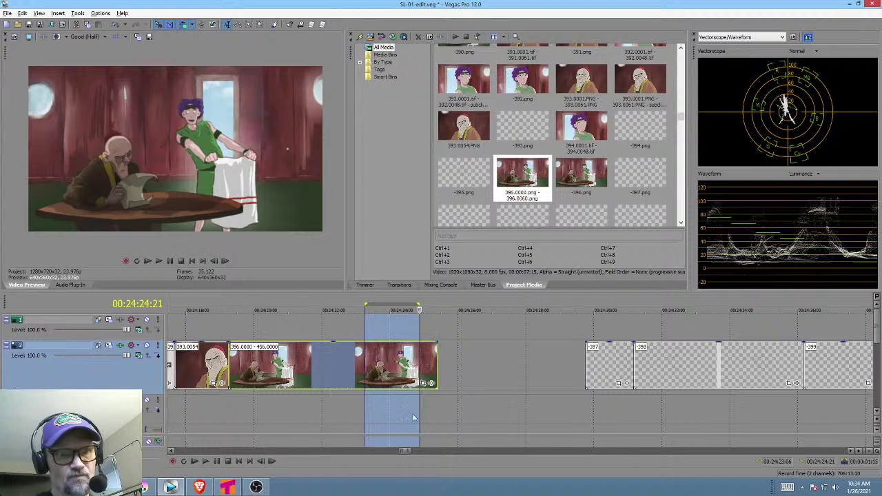
{"action": "left_click", "coordinate": [440, 377]}
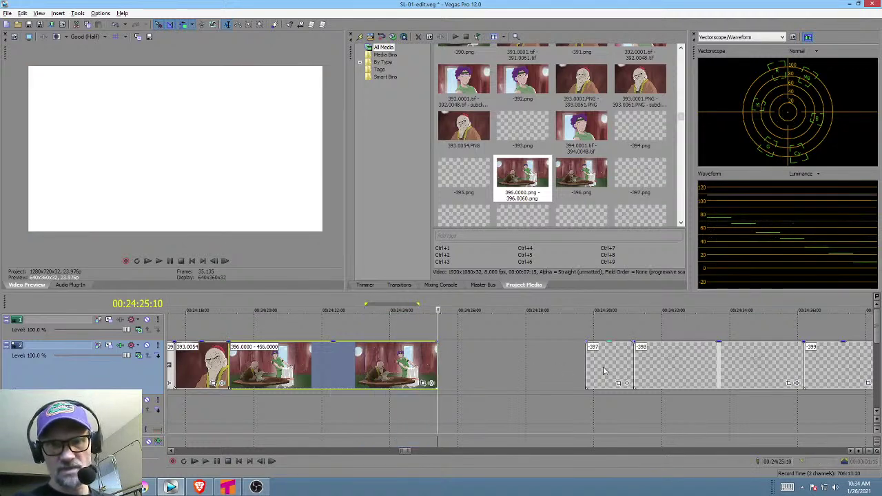
{"action": "left_click", "coordinate": [344, 398]}
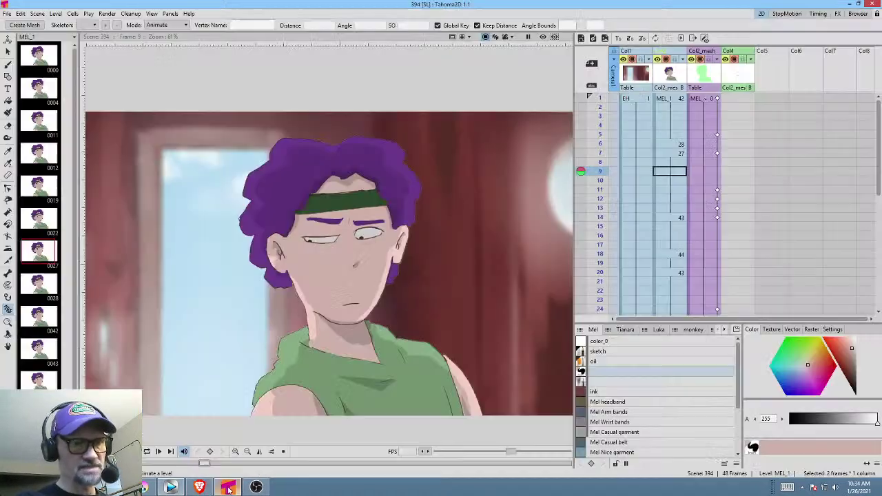
Switch to Tahoma2D, save scene 394 under the new name 396-B in the scenes folder without overwriting again, and save all.
{"action": "left_click", "coordinate": [228, 488]}
{"action": "left_click", "coordinate": [7, 14]}
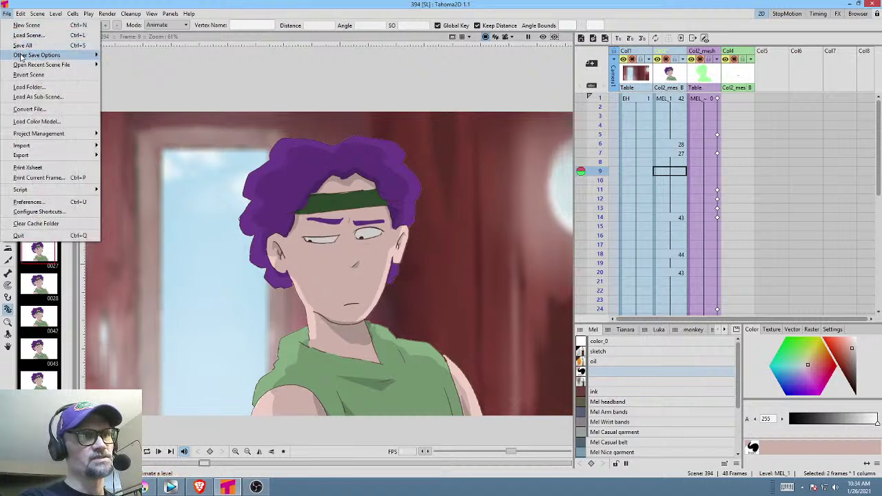
{"action": "mouse_move", "coordinate": [21, 57]}
{"action": "left_click", "coordinate": [174, 66]}
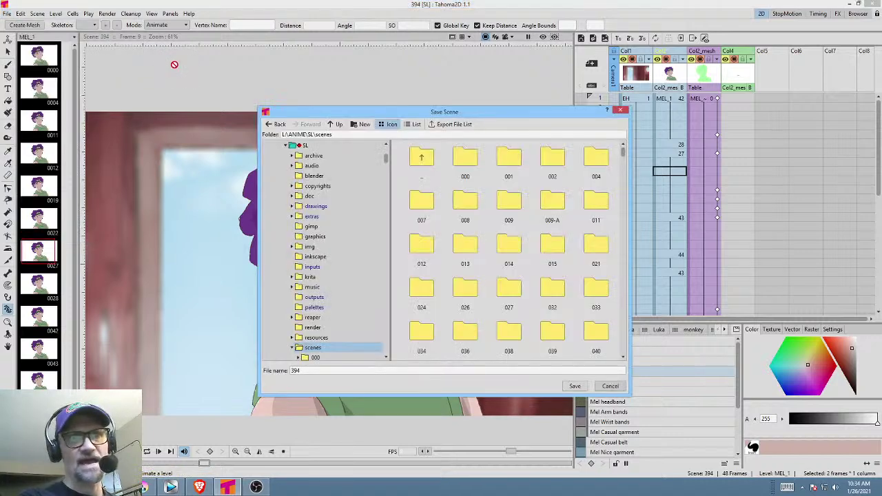
{"action": "double_click", "coordinate": [314, 370]}
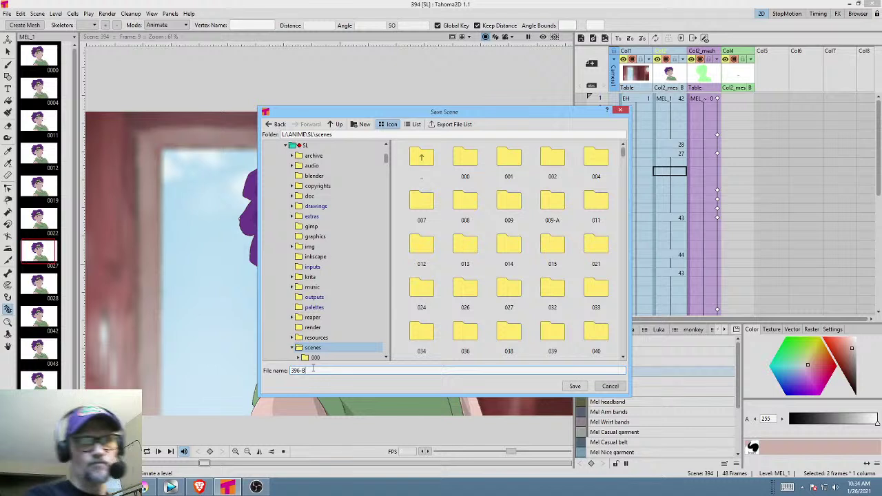
{"action": "left_click", "coordinate": [567, 389]}
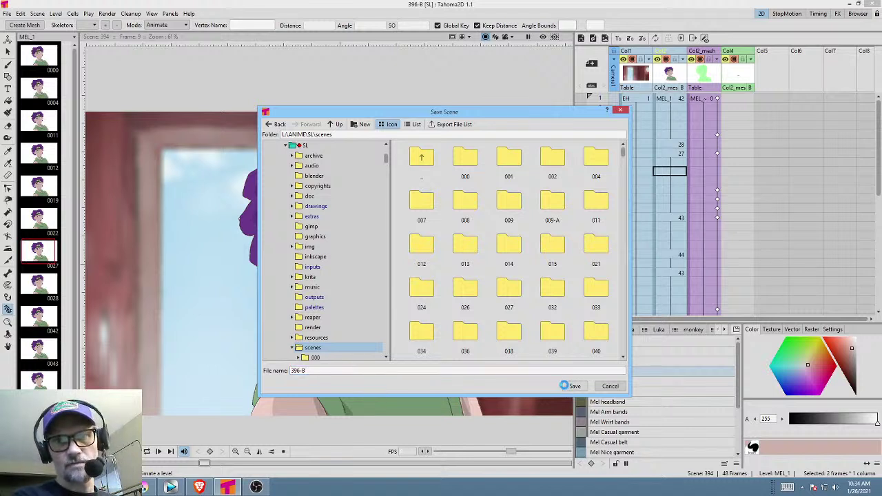
{"action": "left_click", "coordinate": [575, 386]}
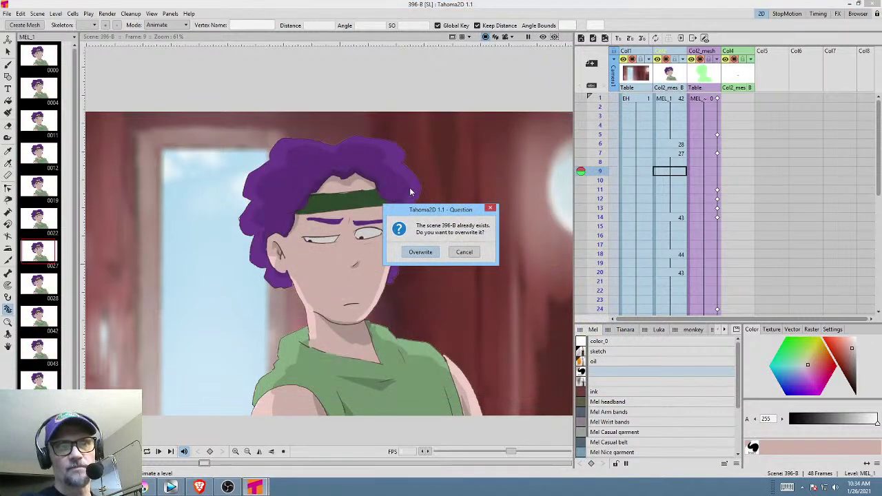
{"action": "left_click", "coordinate": [465, 252]}
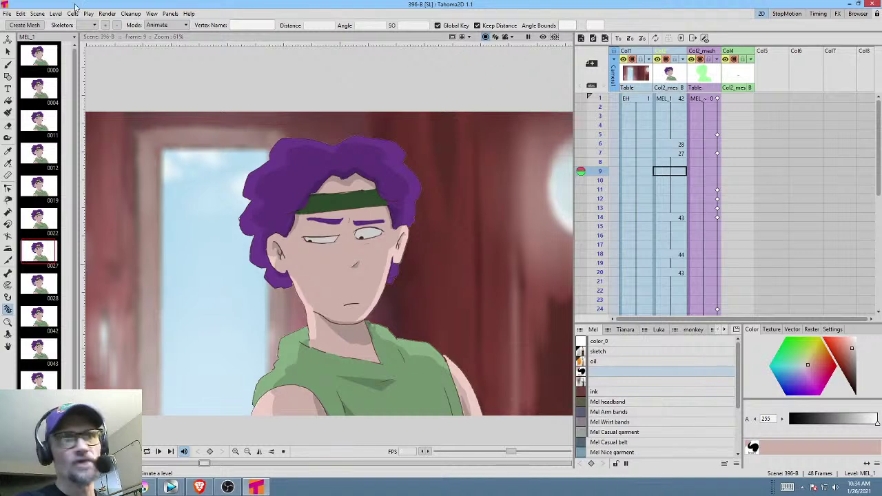
{"action": "left_click", "coordinate": [6, 14]}
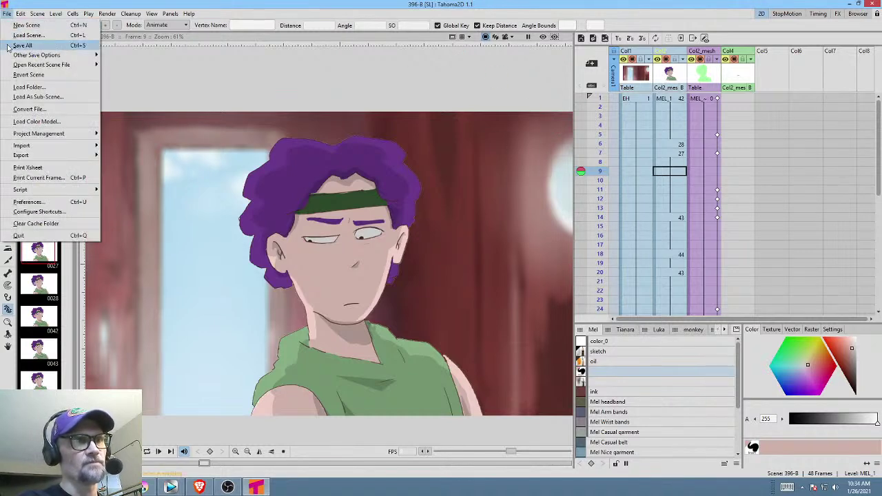
{"action": "left_click", "coordinate": [7, 45]}
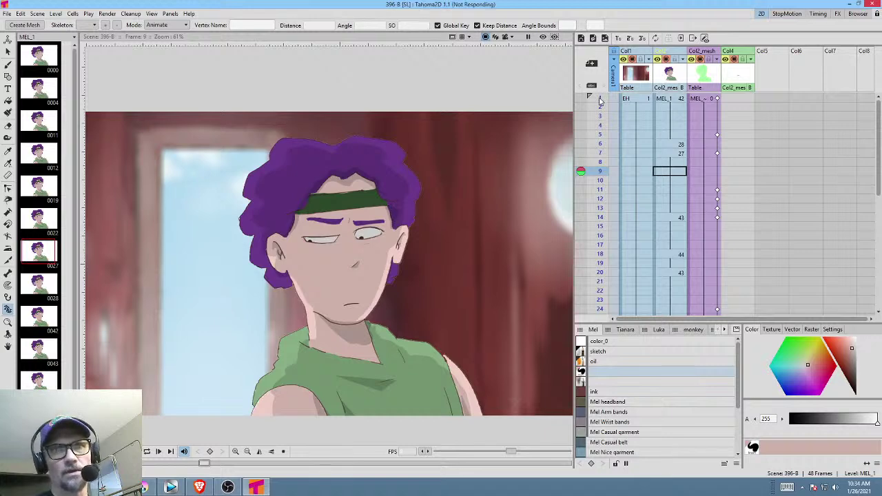
Switch to Krita, examine Mel's poses in the 396 animation between frames 52 and 68, and set the animation's end frame to 120.
{"action": "left_click", "coordinate": [170, 487]}
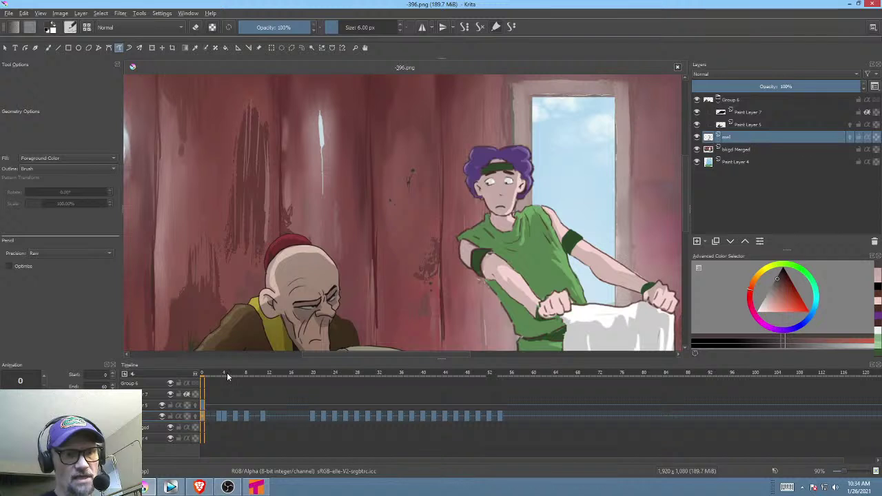
{"action": "left_click_drag", "start_coordinate": [226, 372], "coordinate": [579, 398]}
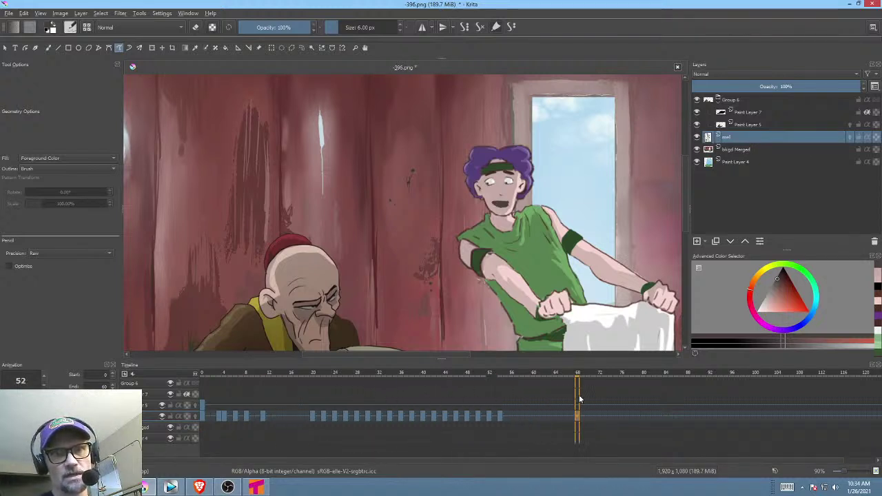
{"action": "scroll", "coordinate": [538, 268], "scroll_direction": "down", "scroll_amount": 3}
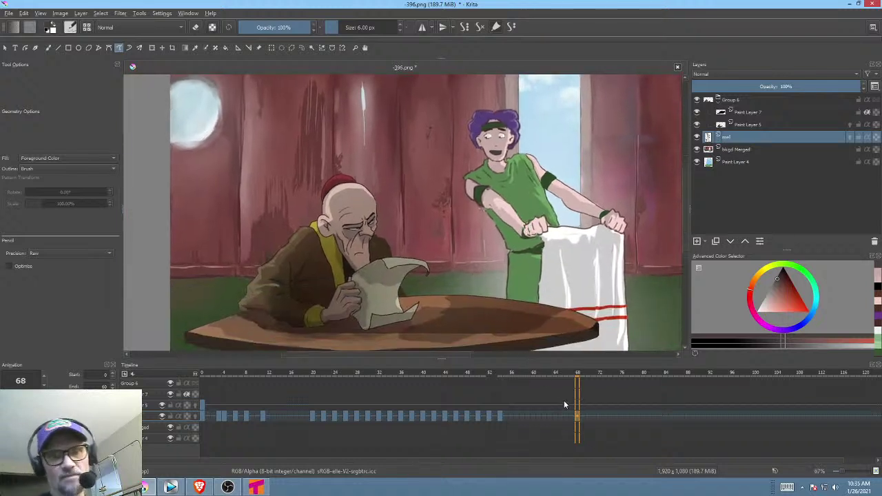
{"action": "left_click_drag", "start_coordinate": [579, 377], "coordinate": [511, 376]}
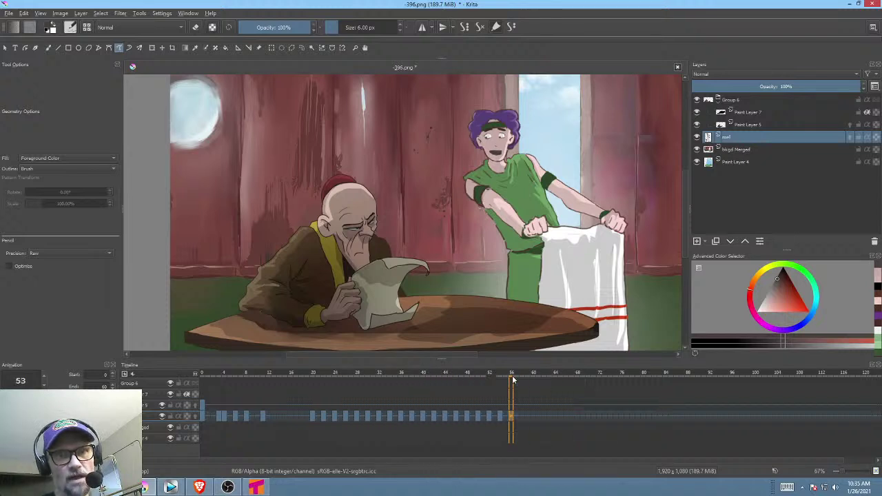
{"action": "key", "text": "space"}
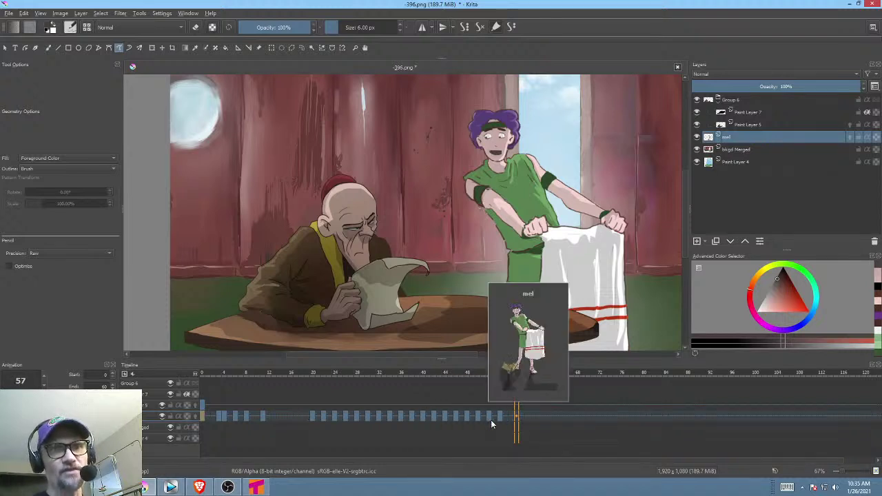
{"action": "key", "text": "Escape"}
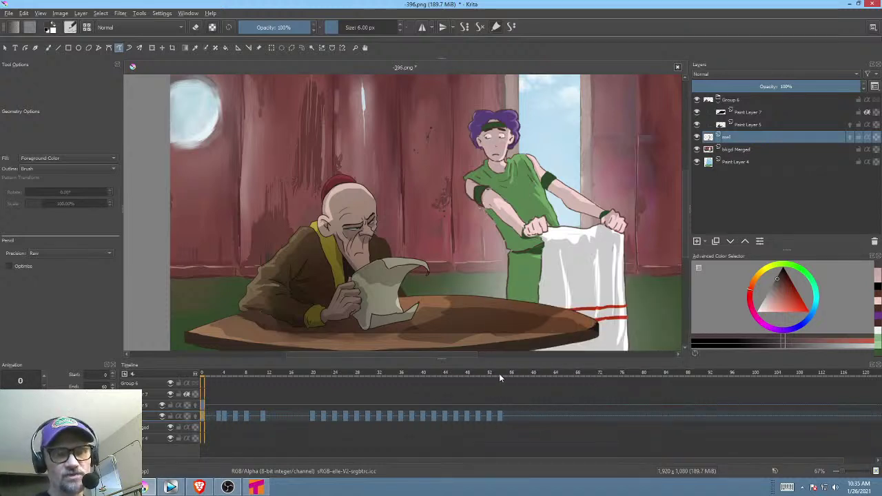
{"action": "left_click_drag", "start_coordinate": [499, 373], "coordinate": [511, 373]}
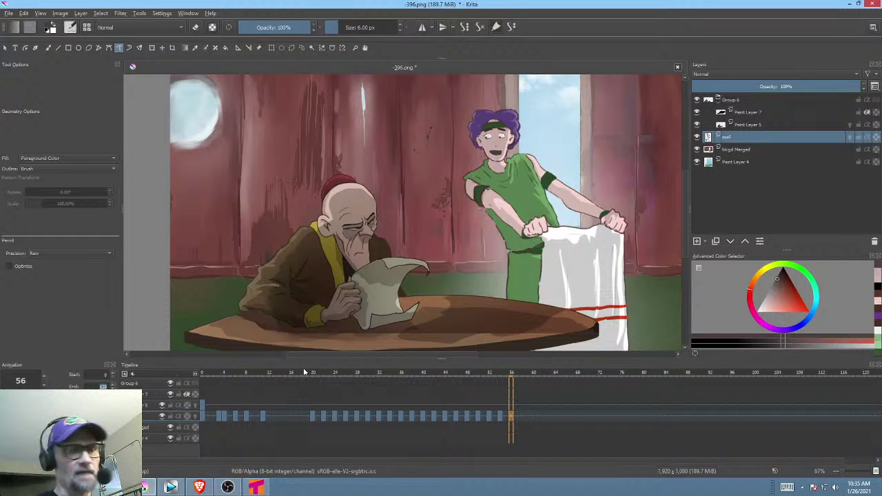
{"action": "left_click_drag", "start_coordinate": [496, 373], "coordinate": [509, 373]}
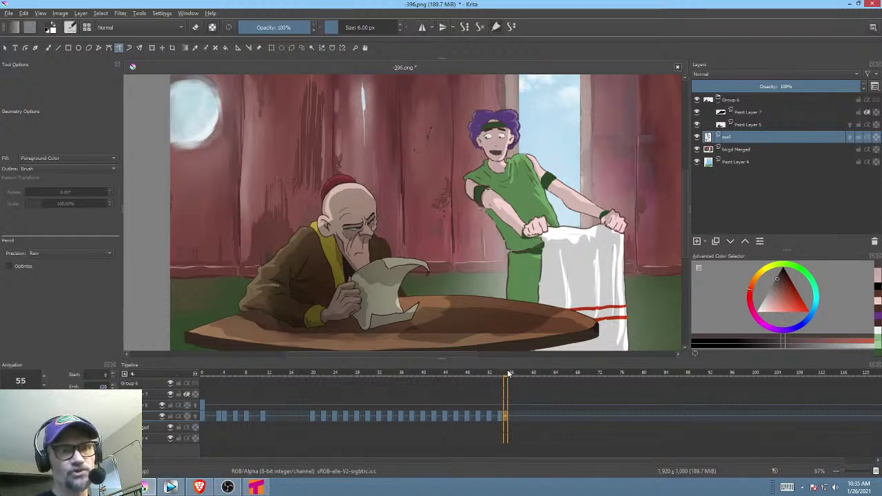
Check Mel's dialogue in the OpenOffice Writer script against the 396 clip in the Vegas Pro timeline.
{"action": "key", "text": "alt+Tab"}
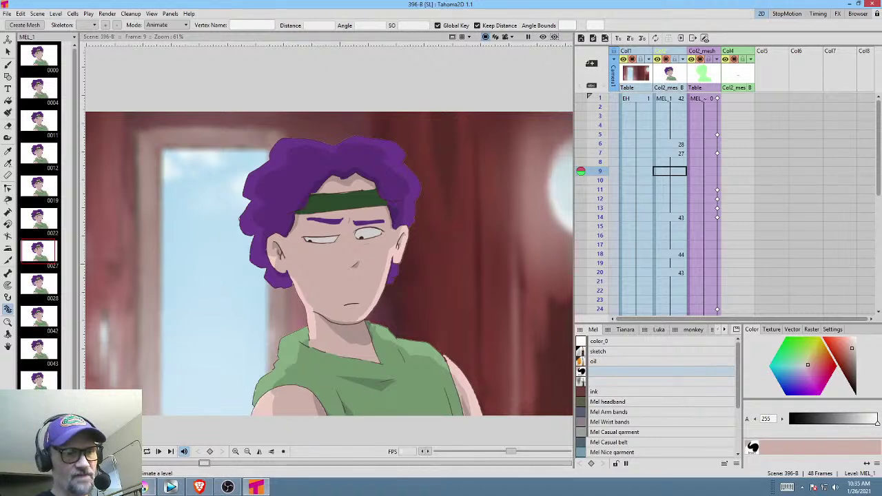
{"action": "mouse_move", "coordinate": [114, 487]}
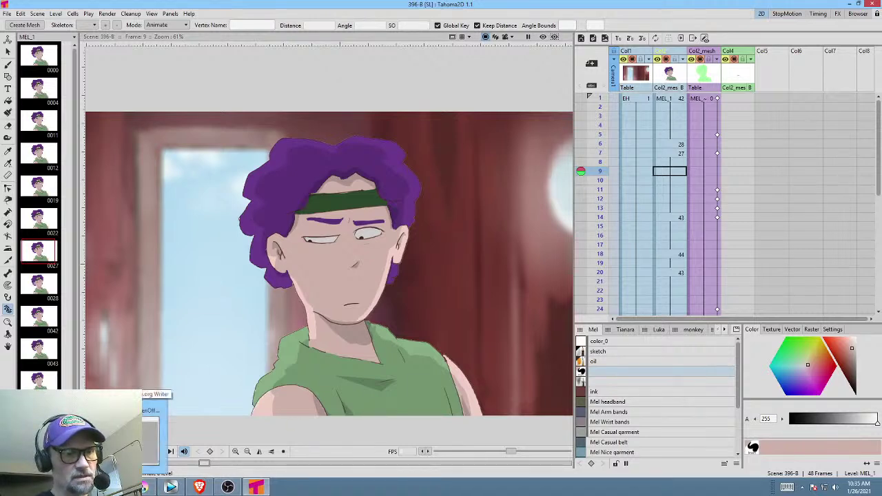
{"action": "left_click", "coordinate": [150, 424]}
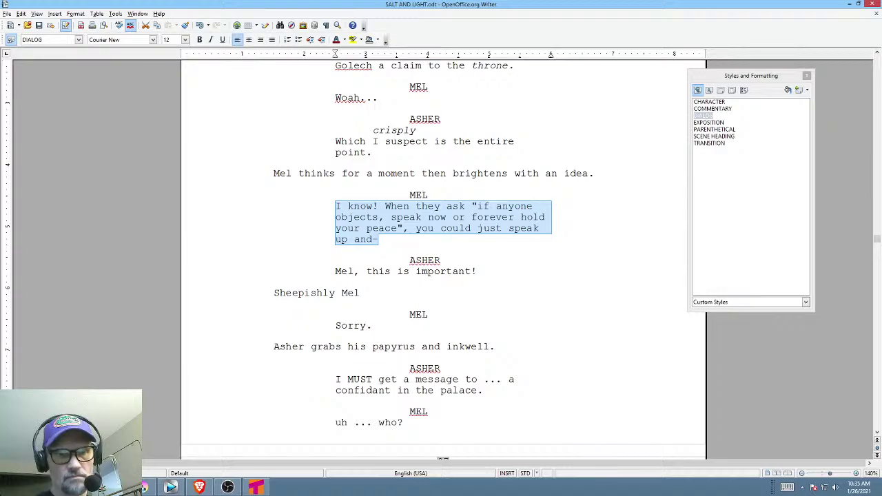
{"action": "left_click", "coordinate": [171, 487]}
{"action": "left_click", "coordinate": [605, 398]}
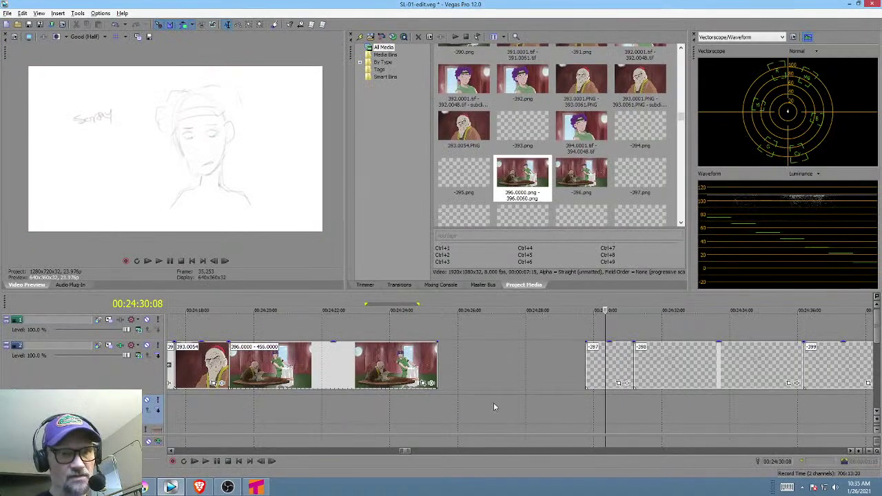
{"action": "left_click", "coordinate": [309, 394]}
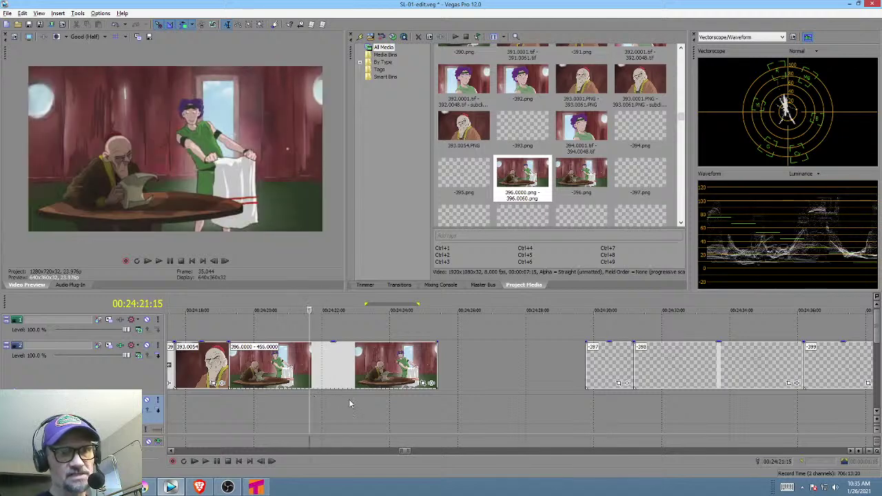
{"action": "key", "text": "alt+Tab"}
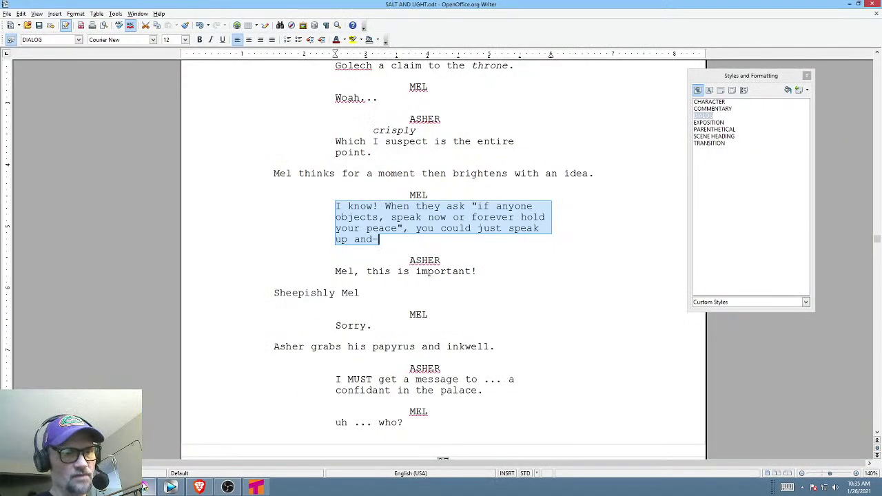
In Krita, save the 396 image as -396-C.png in the scenes folder, along with a Krita file, and return to Tahoma2D.
{"action": "key", "text": "alt+Tab"}
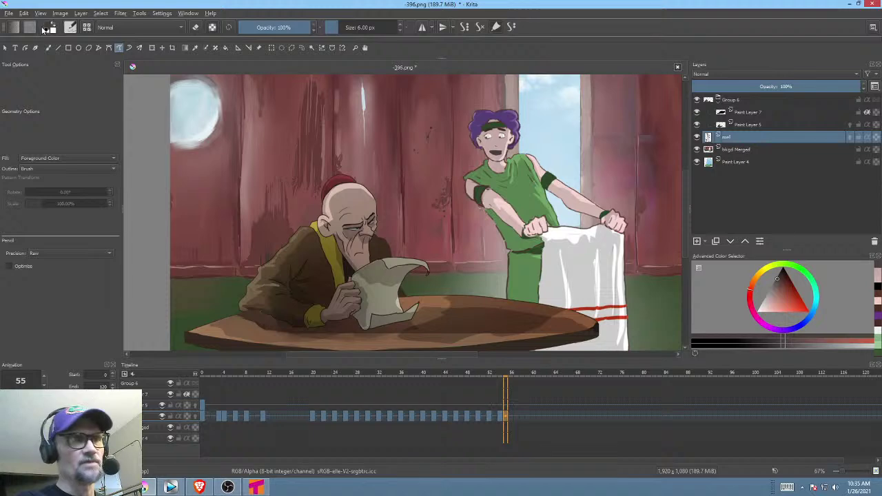
{"action": "left_click", "coordinate": [9, 13]}
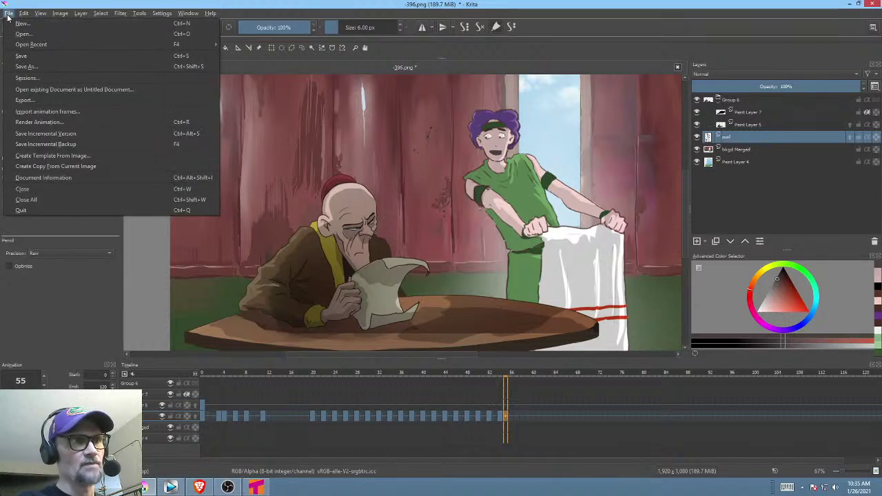
{"action": "left_click", "coordinate": [24, 66]}
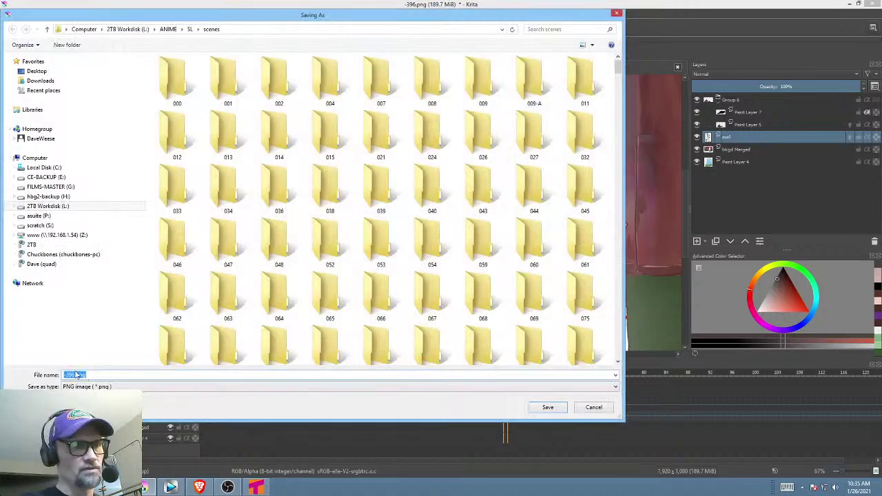
{"action": "left_click", "coordinate": [75, 375]}
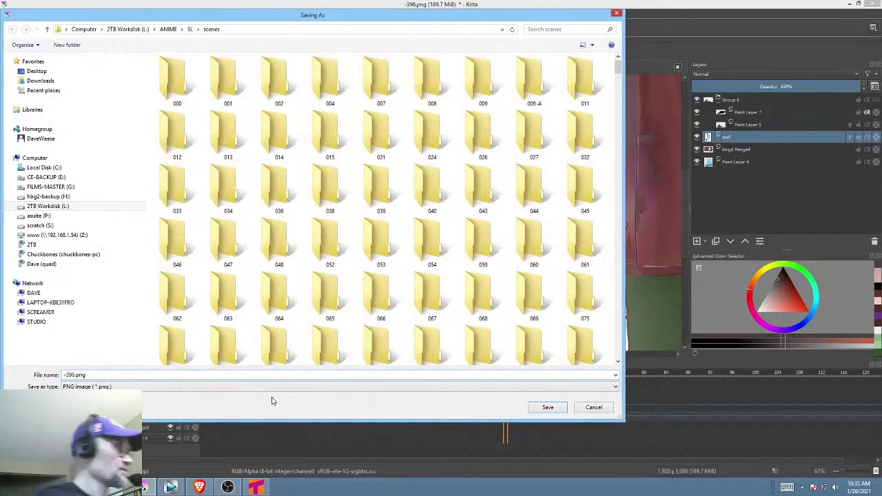
{"action": "type", "text": "-C"}
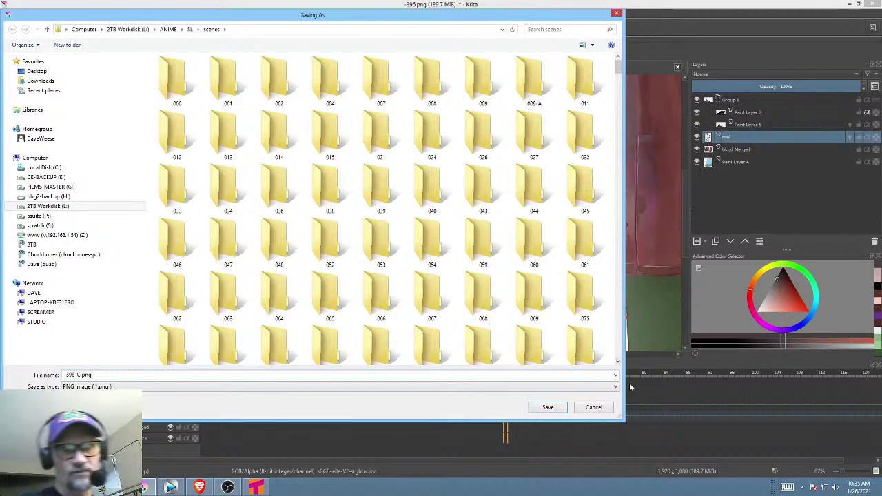
{"action": "left_click", "coordinate": [555, 407]}
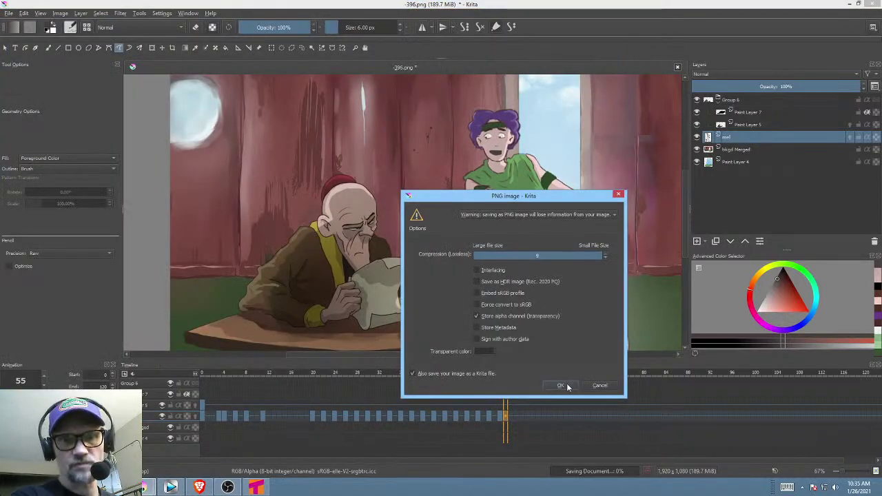
{"action": "left_click", "coordinate": [562, 386]}
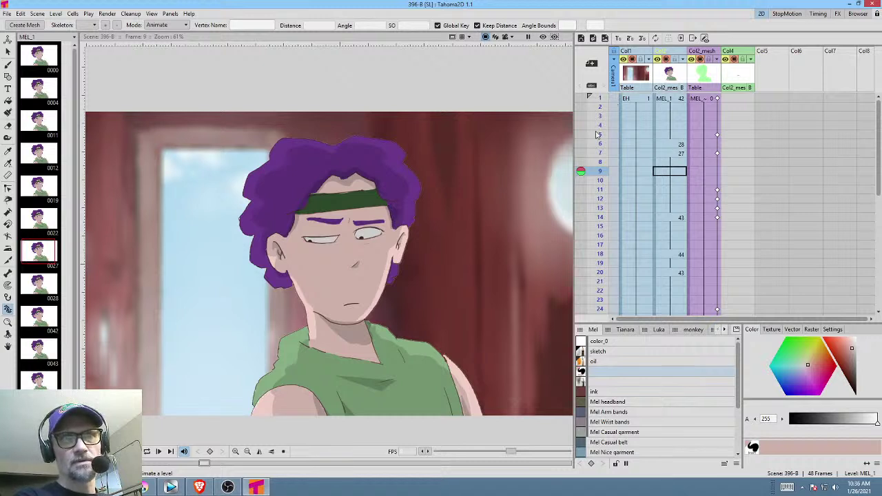
Examine Mel's head movement in scene 396-B from frame 1 through the last frame, 48.
{"action": "left_click", "coordinate": [598, 108]}
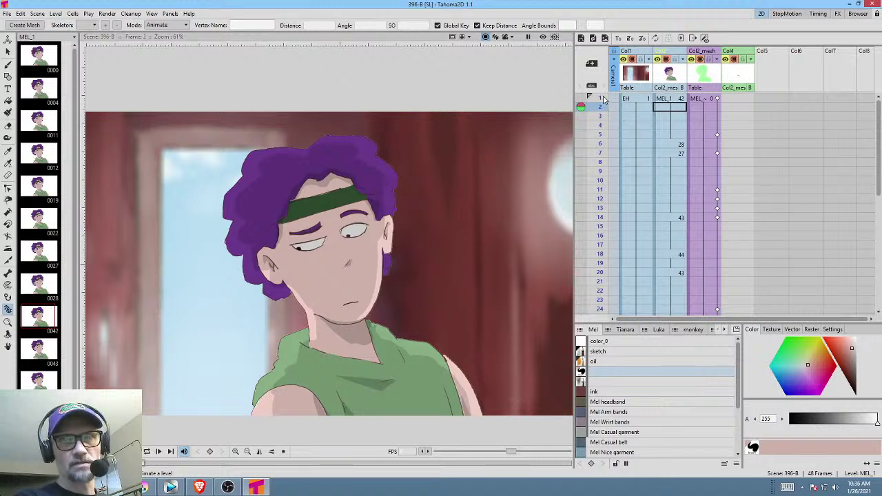
{"action": "left_click_drag", "start_coordinate": [593, 107], "coordinate": [634, 288]}
{"action": "scroll", "coordinate": [645, 246], "scroll_direction": "down", "scroll_amount": 3}
{"action": "scroll", "coordinate": [644, 246], "scroll_direction": "down", "scroll_amount": 5}
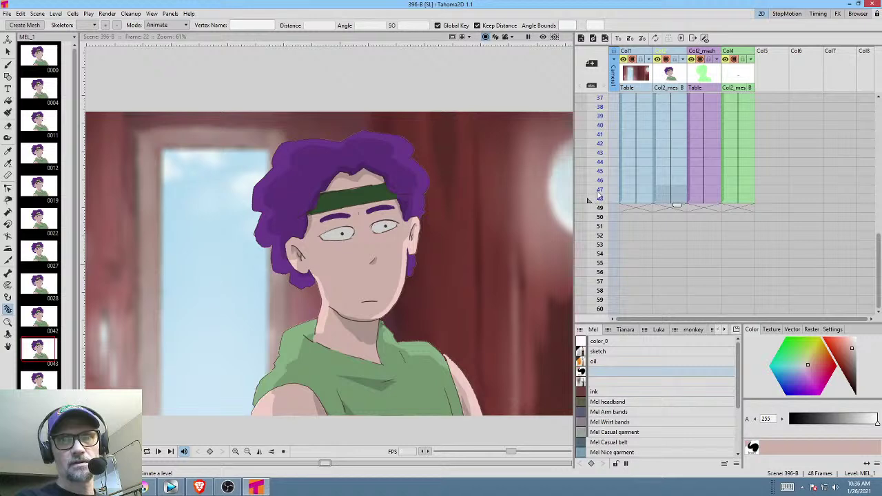
{"action": "left_click_drag", "start_coordinate": [599, 196], "coordinate": [615, 19]}
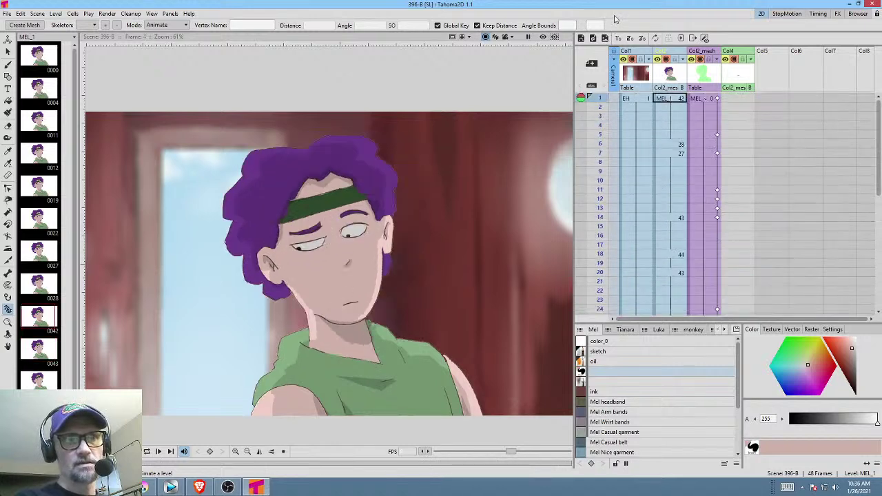
{"action": "mouse_move", "coordinate": [622, 52]}
{"action": "left_mouse_down"}
{"action": "mouse_move", "coordinate": [601, 116]}
{"action": "mouse_move", "coordinate": [603, 190]}
{"action": "mouse_move", "coordinate": [617, 117]}
{"action": "mouse_move", "coordinate": [607, 110]}
{"action": "mouse_move", "coordinate": [604, 162]}
{"action": "left_mouse_up"}
Examine the MEL_1 drawings one by one from 0000 to 0043 and compare the poses at frames 7 and 1.
{"action": "left_click", "coordinate": [39, 57]}
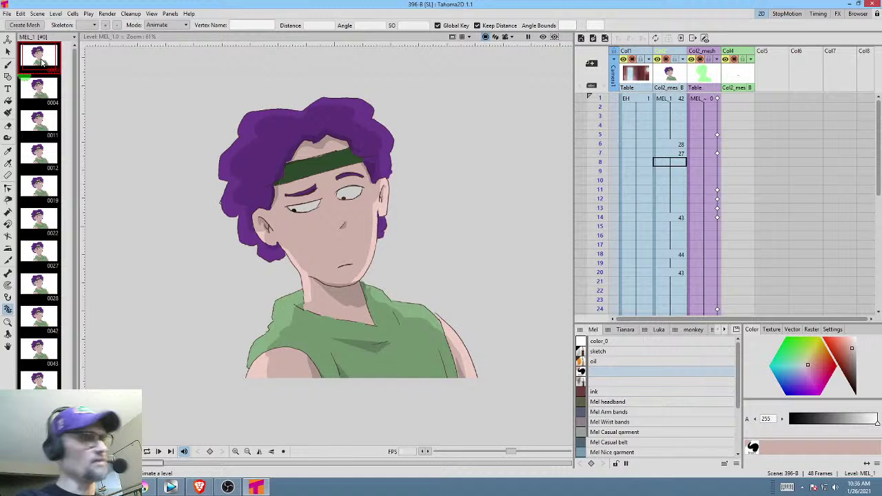
{"action": "key", "text": "Down"}
{"action": "key", "text": "Down"}
{"action": "key", "text": "Down"}
{"action": "key", "text": "Down"}
{"action": "key", "text": "Down"}
{"action": "key", "text": "Down"}
{"action": "key", "text": "Down"}
{"action": "key", "text": "Down"}
{"action": "key", "text": "Down"}
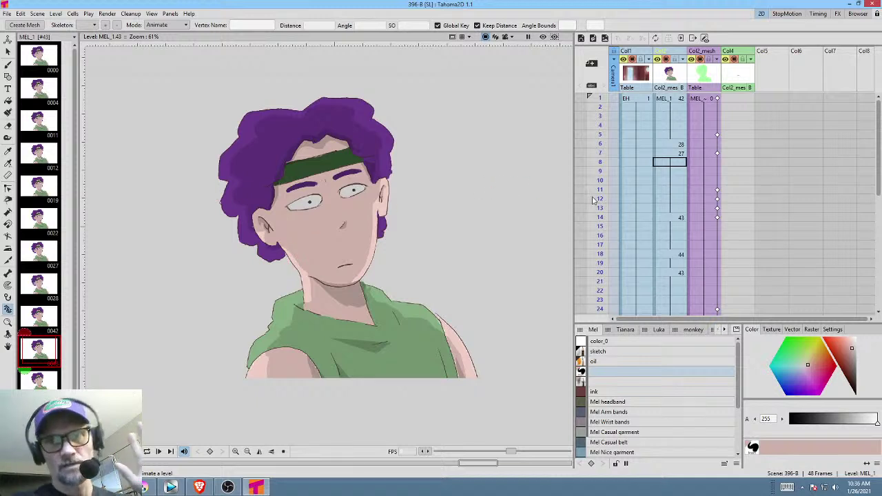
{"action": "left_click", "coordinate": [681, 153]}
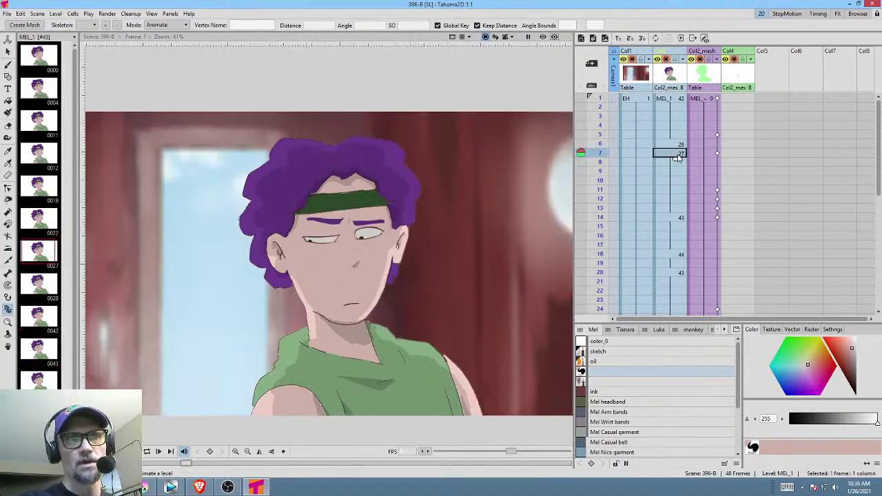
{"action": "left_click", "coordinate": [673, 99]}
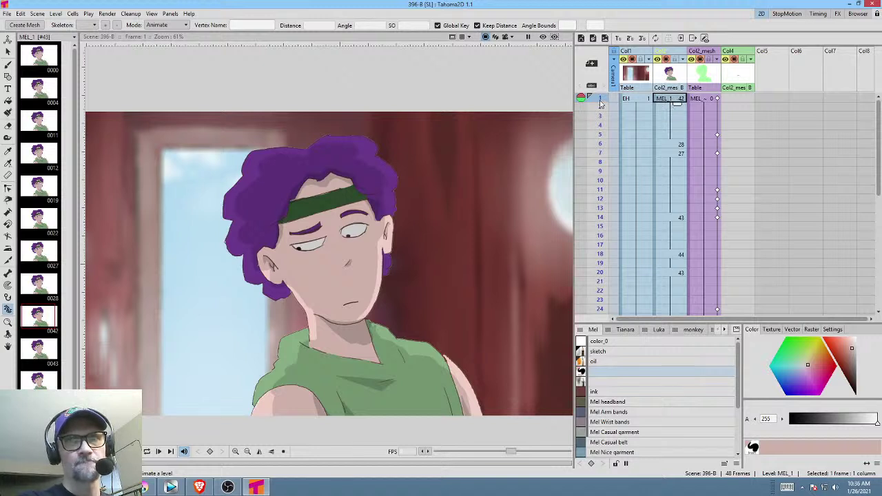
{"action": "mouse_move", "coordinate": [601, 102]}
{"action": "left_mouse_down"}
{"action": "mouse_move", "coordinate": [599, 178]}
{"action": "mouse_move", "coordinate": [600, 117]}
{"action": "left_mouse_up"}
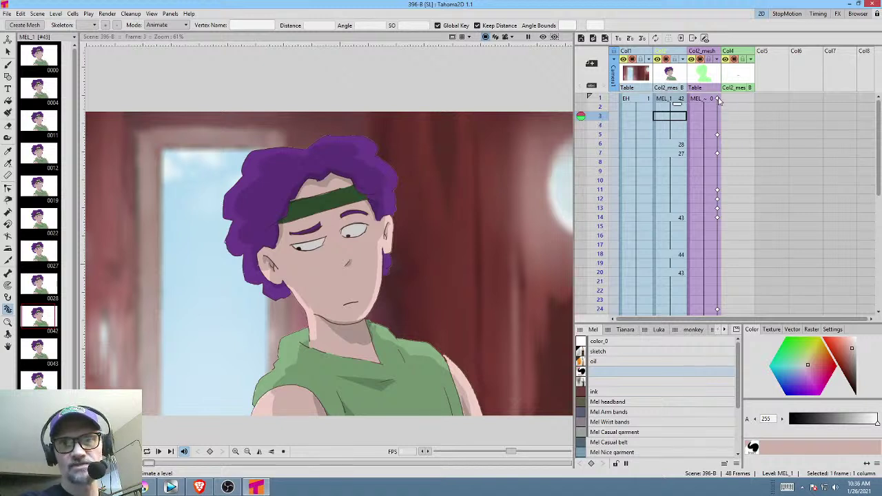
Remove the Col2_mesh pose keyframes from frame 5 through frame 28 so Mel holds the opening head pose.
{"action": "left_click", "coordinate": [719, 100]}
{"action": "mouse_move", "coordinate": [718, 101]}
{"action": "left_mouse_down"}
{"action": "mouse_move", "coordinate": [718, 127]}
{"action": "mouse_move", "coordinate": [719, 100]}
{"action": "left_mouse_up"}
{"action": "left_click", "coordinate": [718, 135]}
{"action": "left_click", "coordinate": [717, 155]}
{"action": "scroll", "coordinate": [721, 203], "scroll_direction": "down", "scroll_amount": 5}
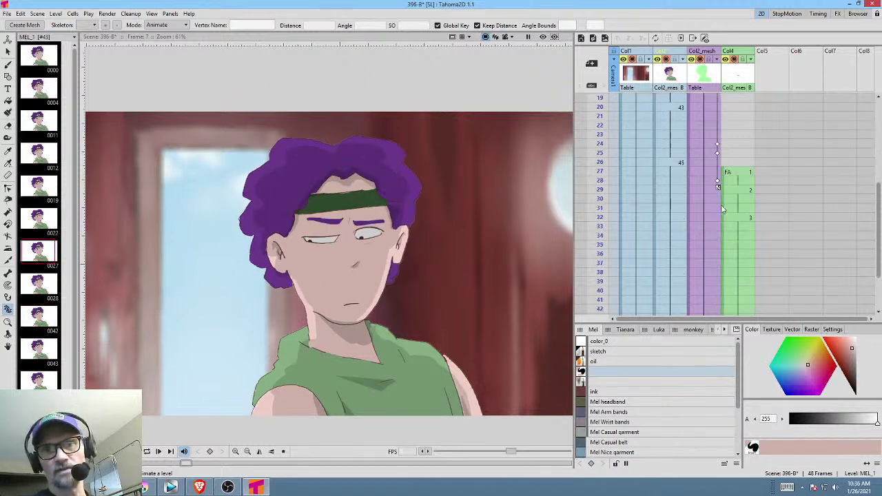
{"action": "left_click", "coordinate": [718, 183]}
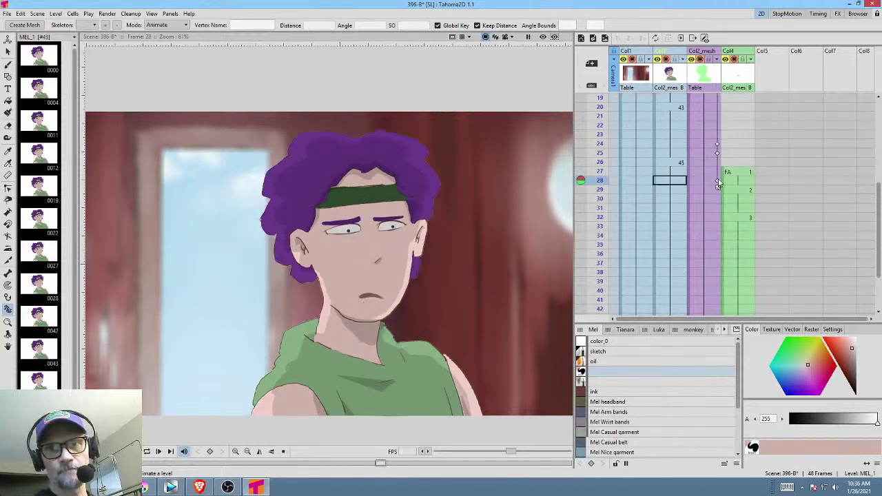
{"action": "key", "text": "ctrl+z"}
{"action": "scroll", "coordinate": [717, 193], "scroll_direction": "up", "scroll_amount": 3}
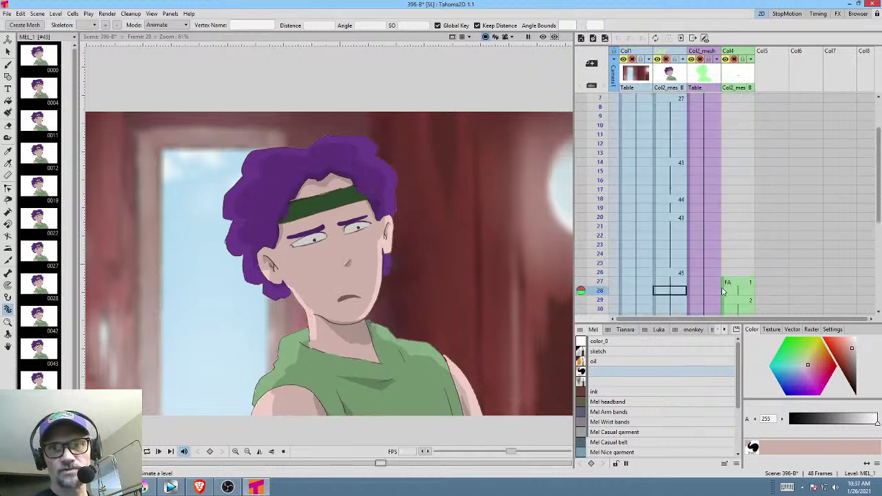
Delete the FA mouth level in Col4 from scene 396-B.
{"action": "left_click", "coordinate": [724, 292]}
{"action": "left_click_drag", "start_coordinate": [725, 282], "coordinate": [733, 59]}
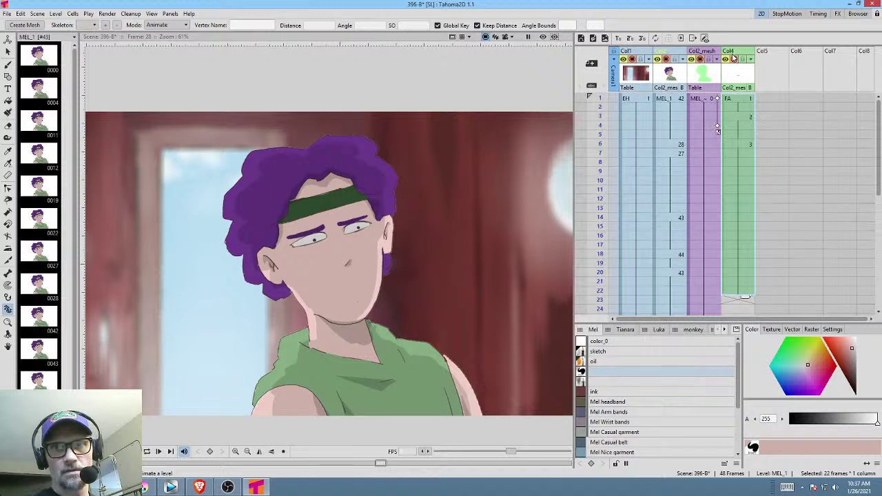
{"action": "left_click", "coordinate": [735, 102]}
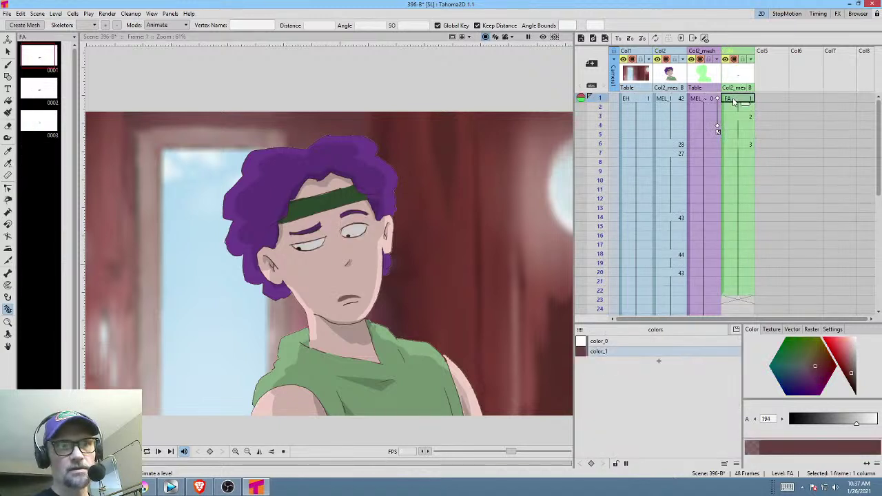
{"action": "left_click", "coordinate": [740, 83]}
{"action": "key", "text": "Delete"}
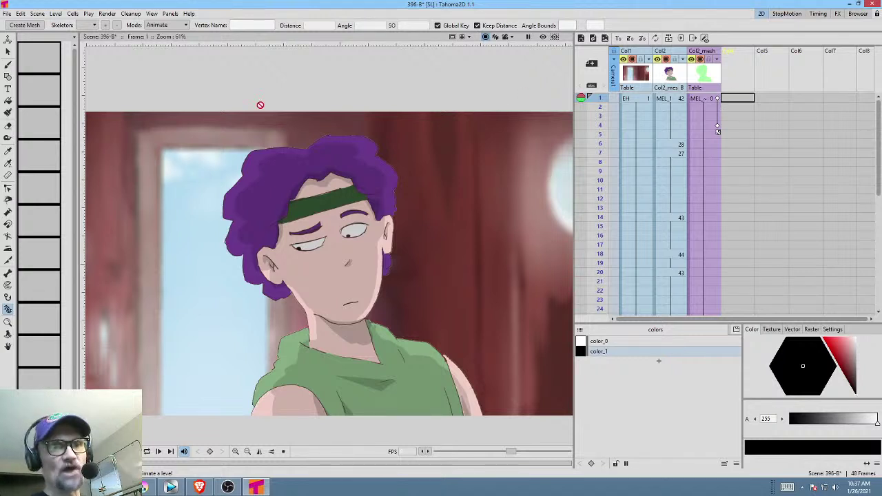
Clear all artwork from drawing 46 of the MEL_1 level in Col2.
{"action": "left_click", "coordinate": [673, 100]}
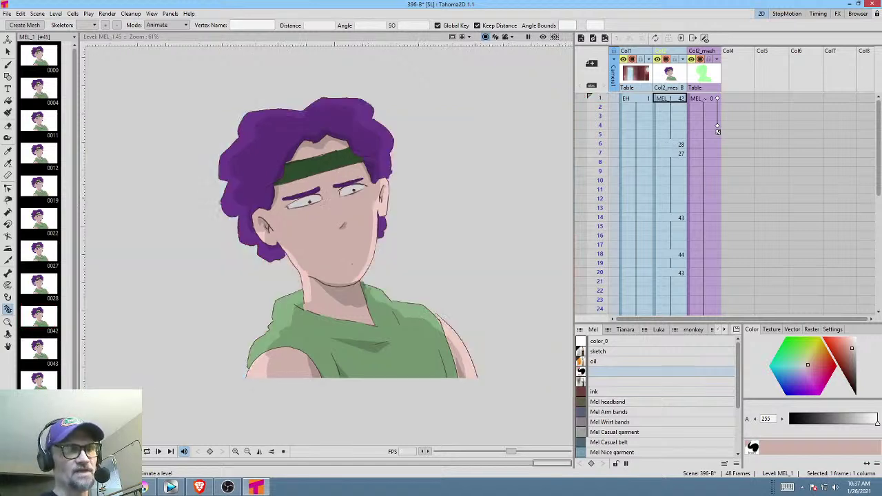
{"action": "left_click", "coordinate": [31, 57]}
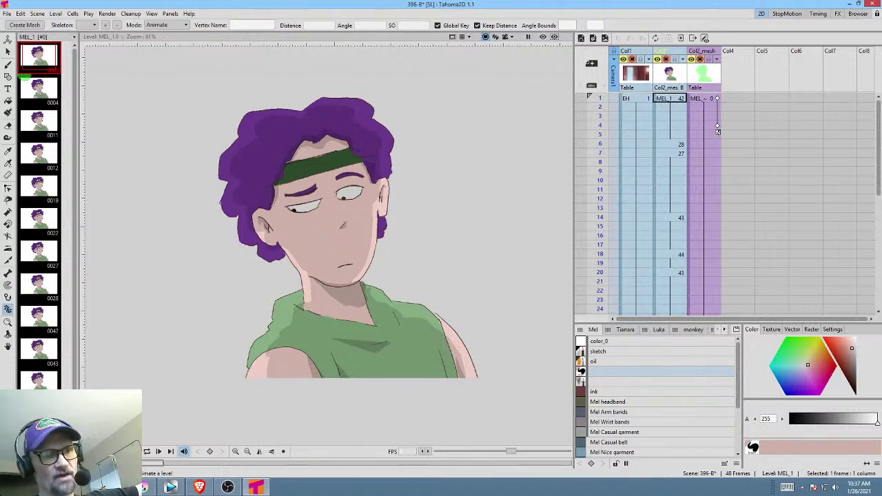
{"action": "key", "text": "End"}
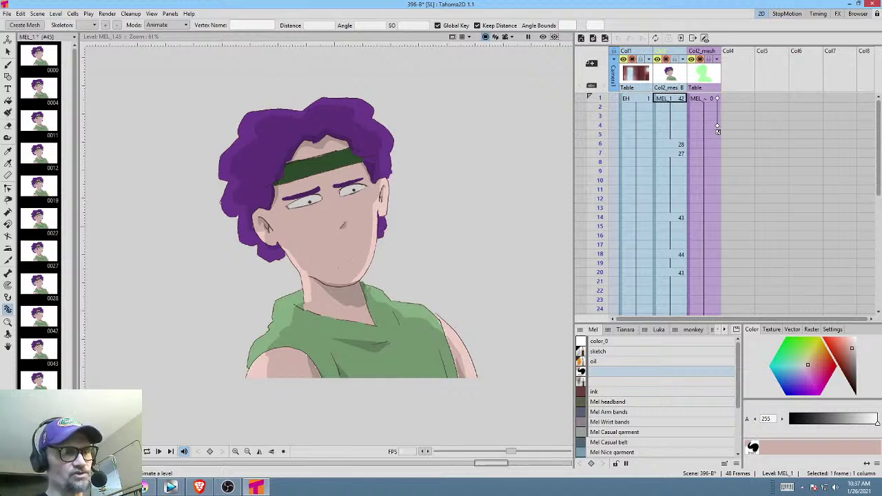
{"action": "left_click_drag", "start_coordinate": [74, 207], "coordinate": [75, 236]}
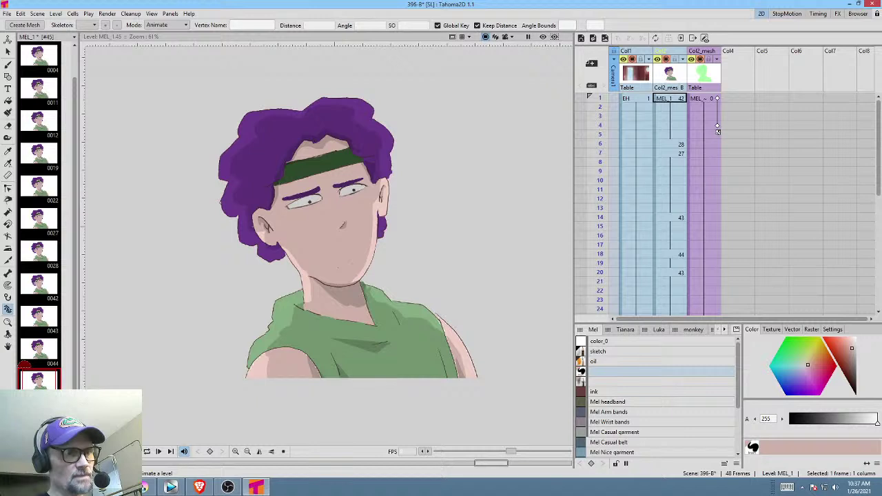
{"action": "key", "text": "."}
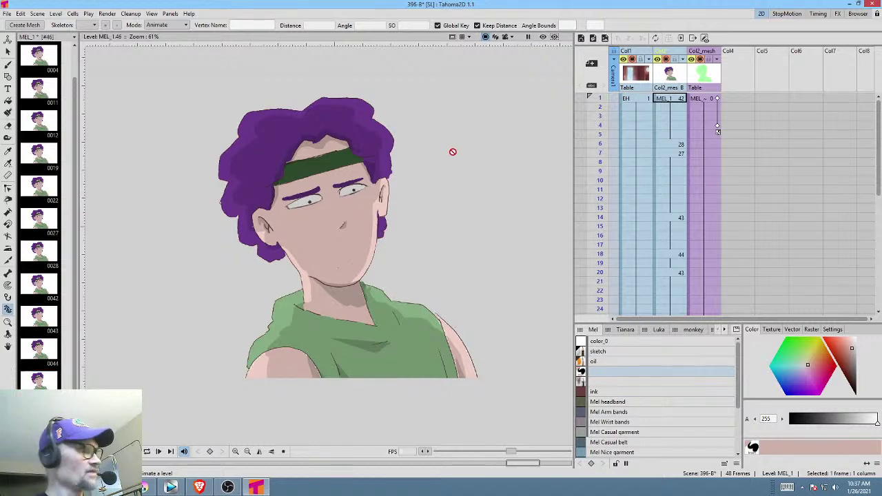
{"action": "key", "text": "s"}
{"action": "key", "text": "ctrl+a"}
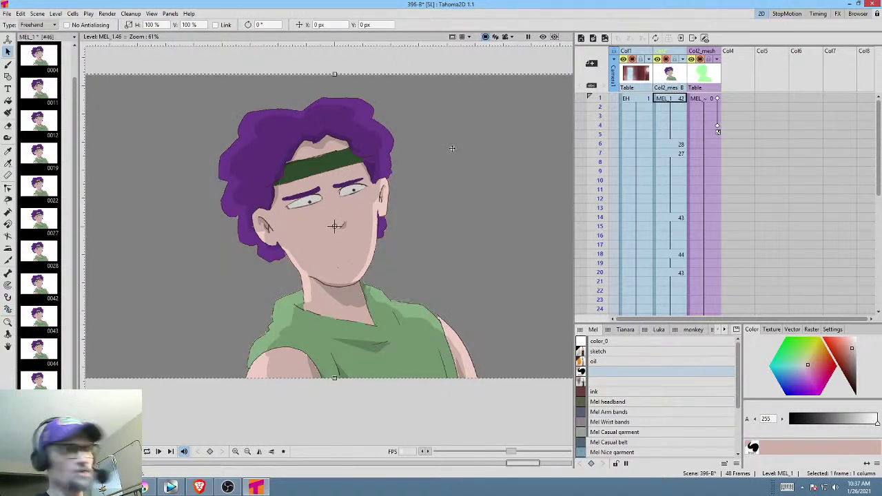
{"action": "key", "text": "Delete"}
{"action": "key", "text": "."}
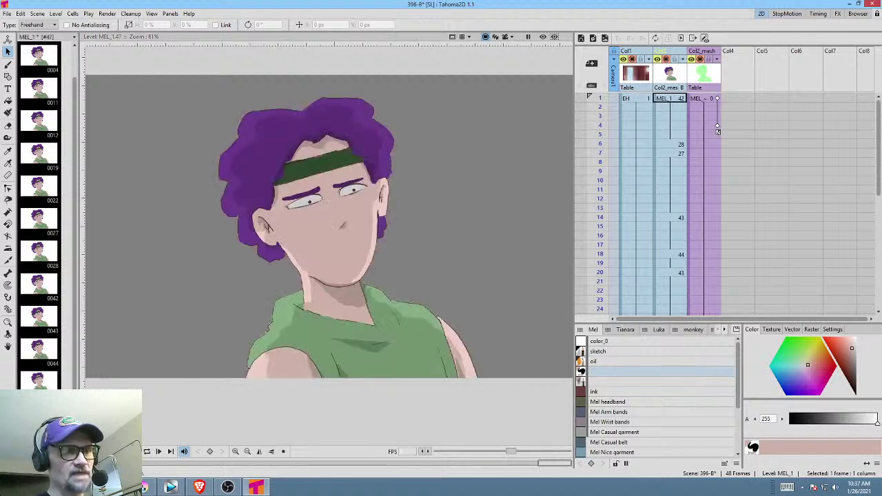
{"action": "key", "text": "ctrl+a"}
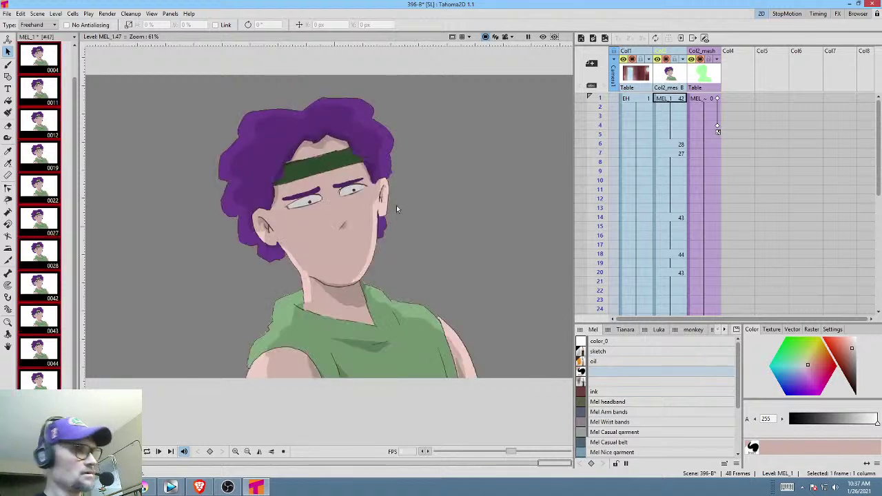
{"action": "key", "text": "Delete"}
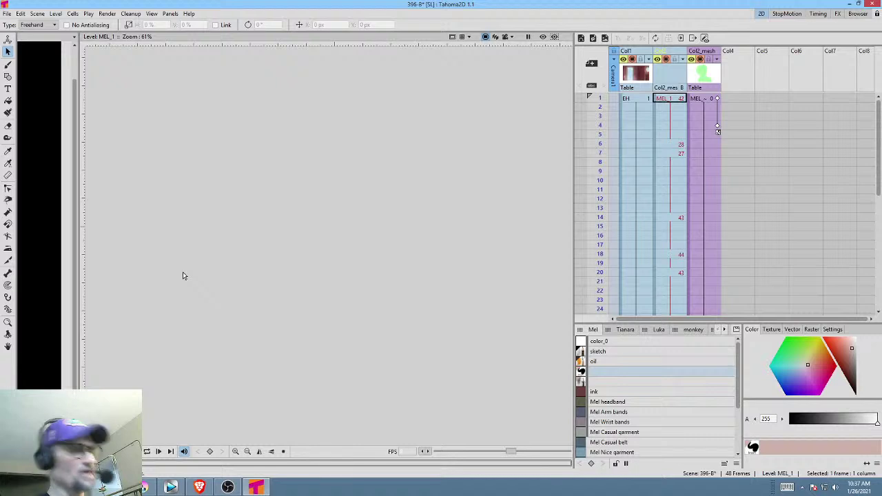
{"action": "key", "text": "ctrl+z"}
Clear all artwork from drawing 47 of the MEL_1 level.
{"action": "left_click", "coordinate": [38, 446]}
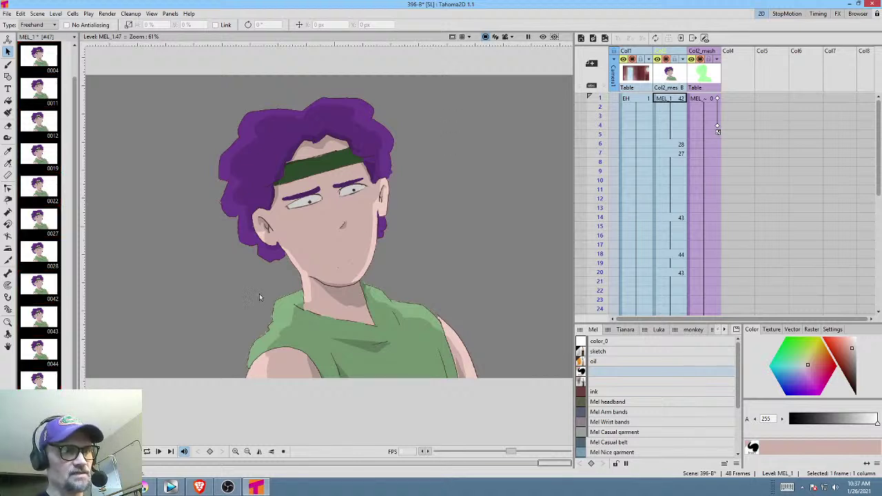
{"action": "left_click", "coordinate": [452, 164]}
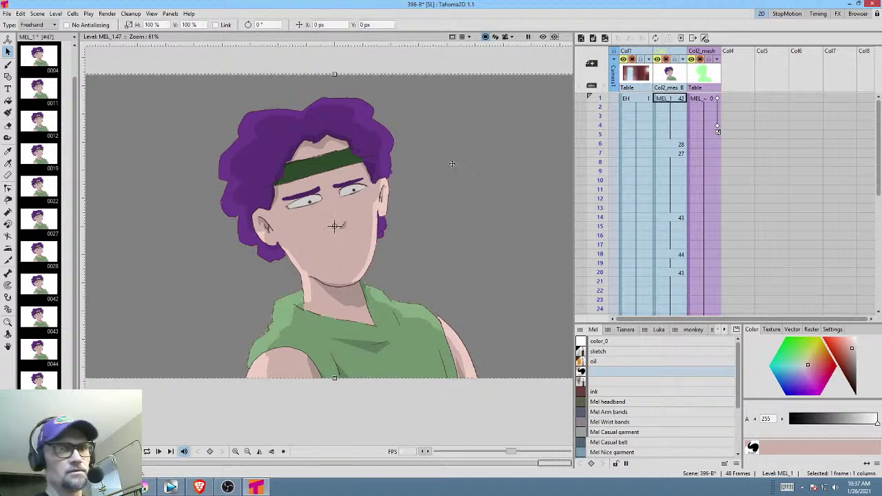
{"action": "key", "text": "Delete"}
Copy the open-eyed, closed-mouth artwork of MEL_1 drawing 0019 and paste it into the empty drawing 46.
{"action": "left_click", "coordinate": [52, 378]}
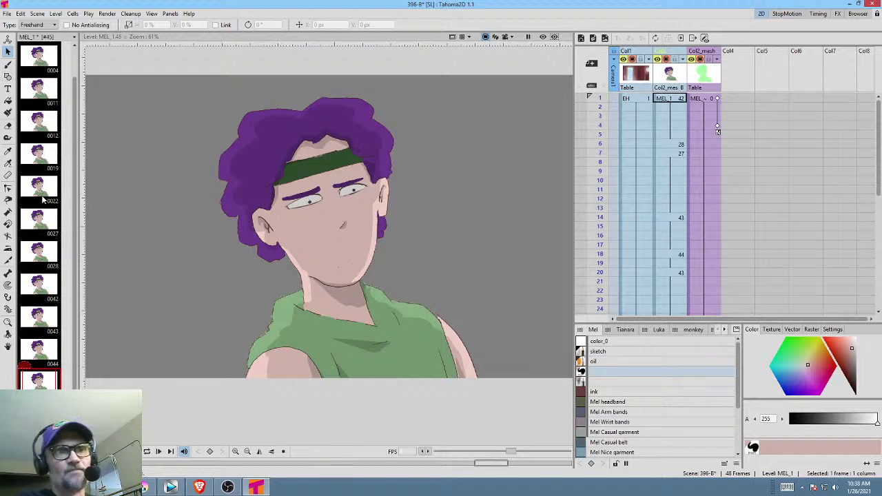
{"action": "left_click", "coordinate": [51, 60]}
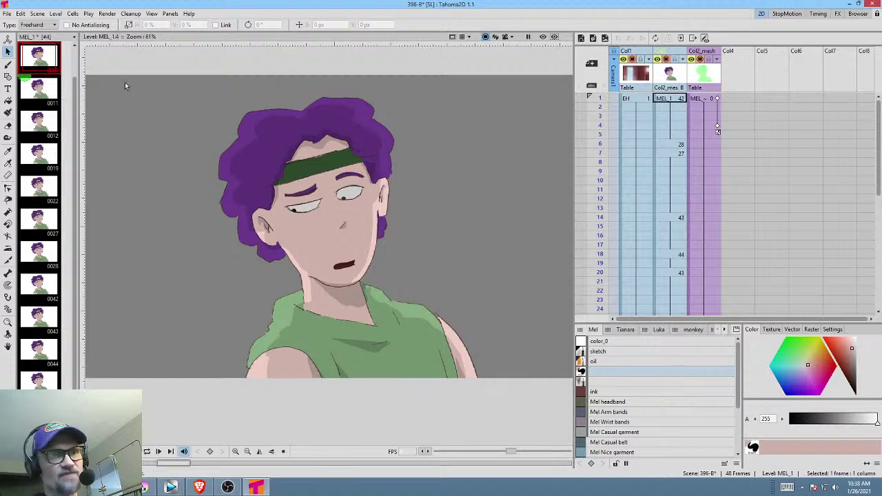
{"action": "left_click", "coordinate": [47, 173]}
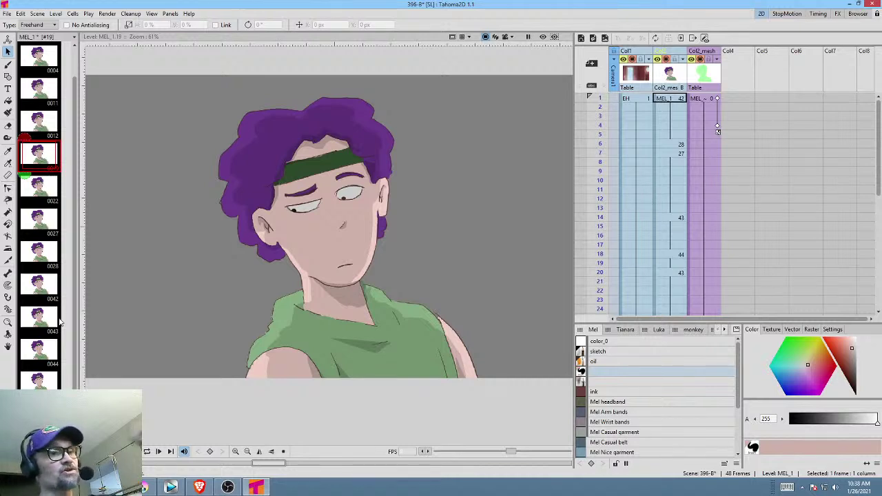
{"action": "left_click", "coordinate": [49, 415]}
{"action": "key", "text": "Down"}
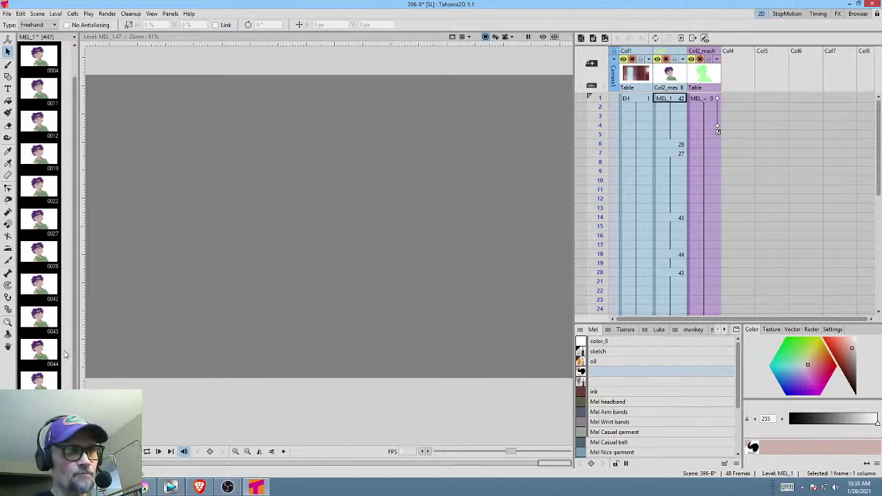
{"action": "left_click", "coordinate": [51, 121]}
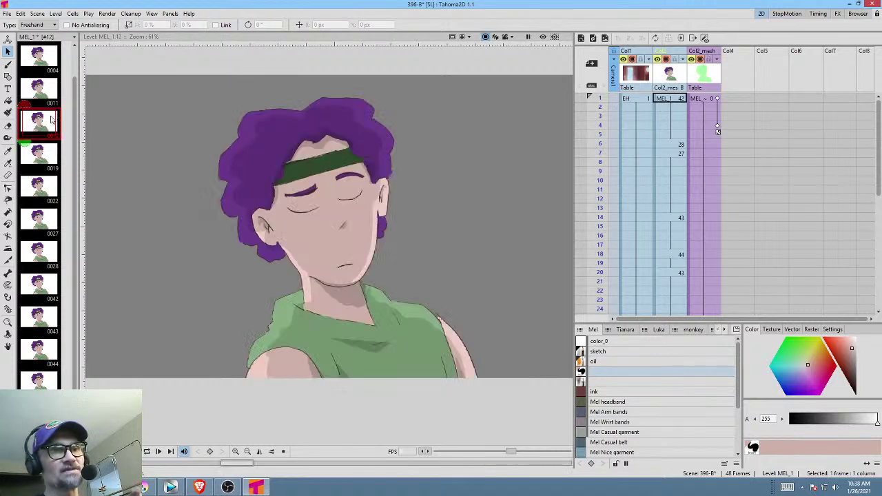
{"action": "left_click", "coordinate": [46, 159]}
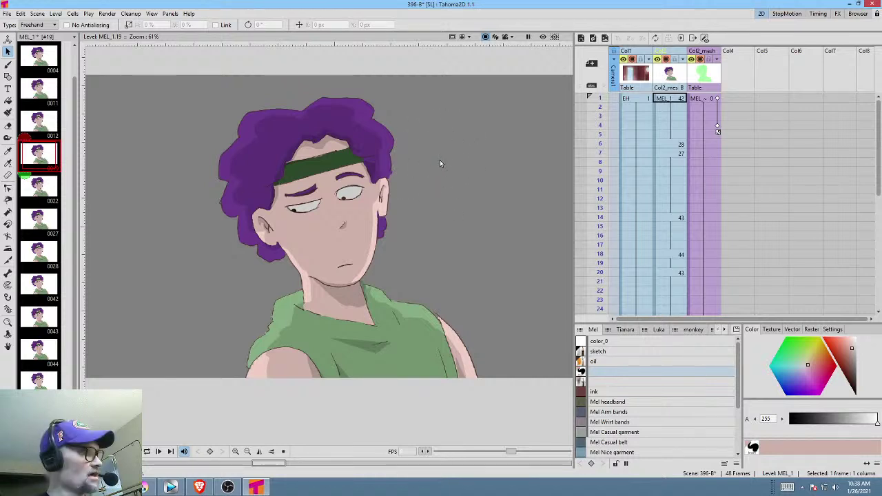
{"action": "key", "text": "ctrl+a"}
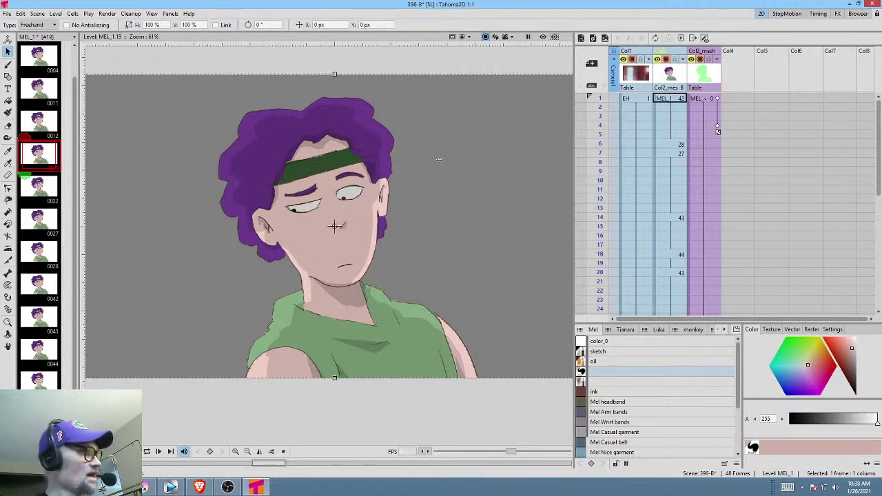
{"action": "key", "text": "Delete"}
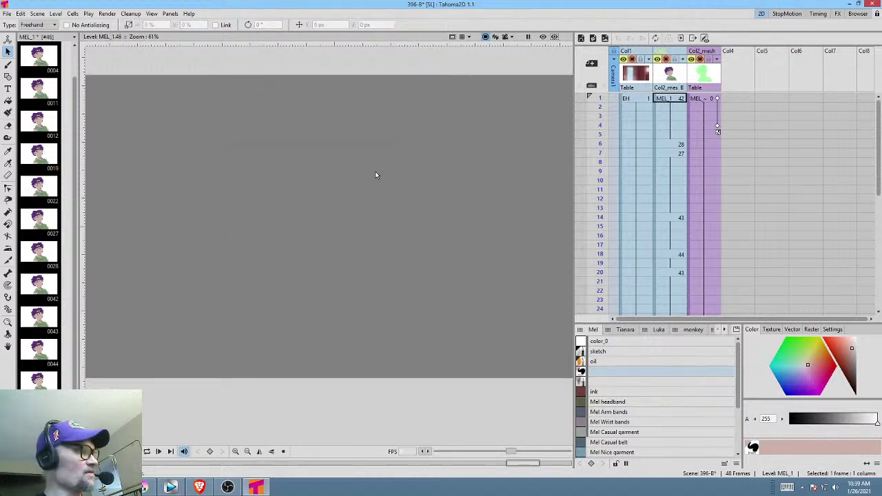
{"action": "key", "text": "ctrl+z"}
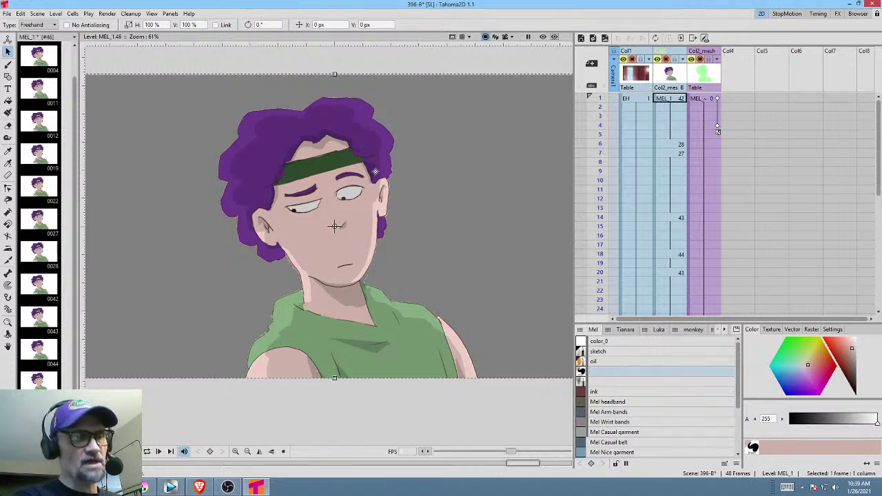
{"action": "left_click", "coordinate": [39, 446]}
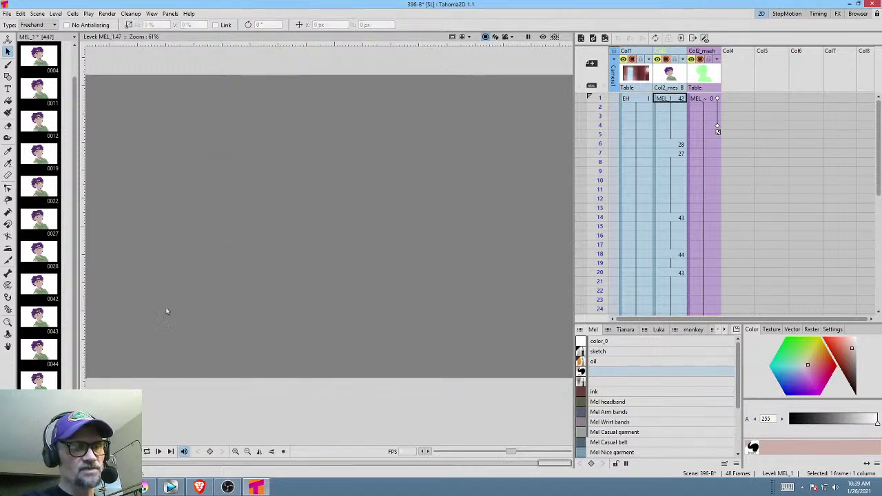
{"action": "key", "text": "ctrl+z"}
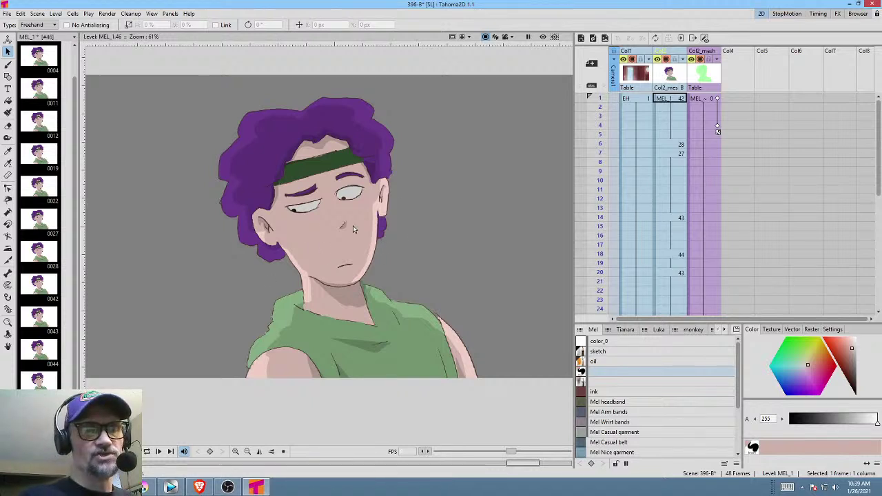
Paint out Mel's mouth line in drawing 46 with the Brush in the surrounding skin colour.
{"action": "left_click_drag", "start_coordinate": [374, 208], "coordinate": [382, 192]}
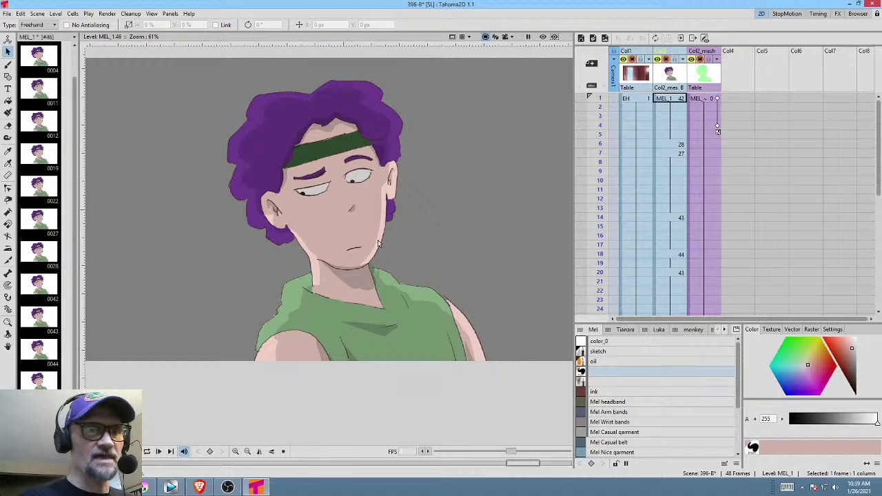
{"action": "left_click_drag", "start_coordinate": [356, 235], "coordinate": [412, 188]}
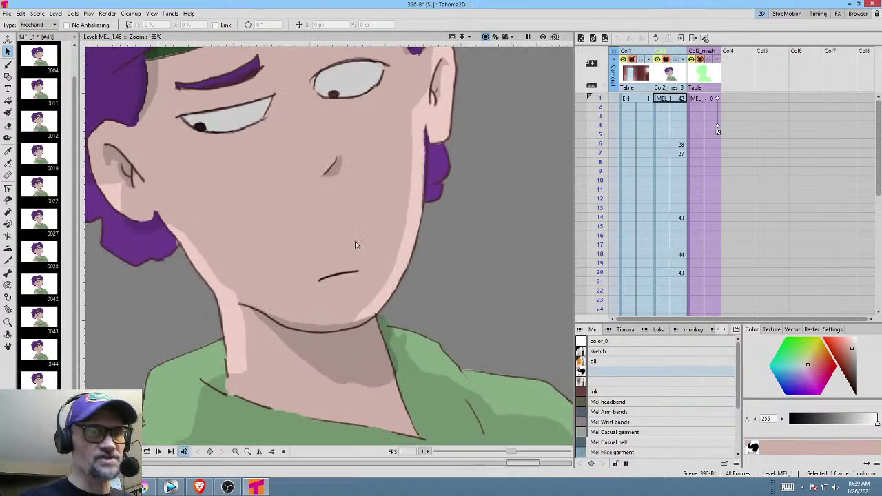
{"action": "key", "text": "b"}
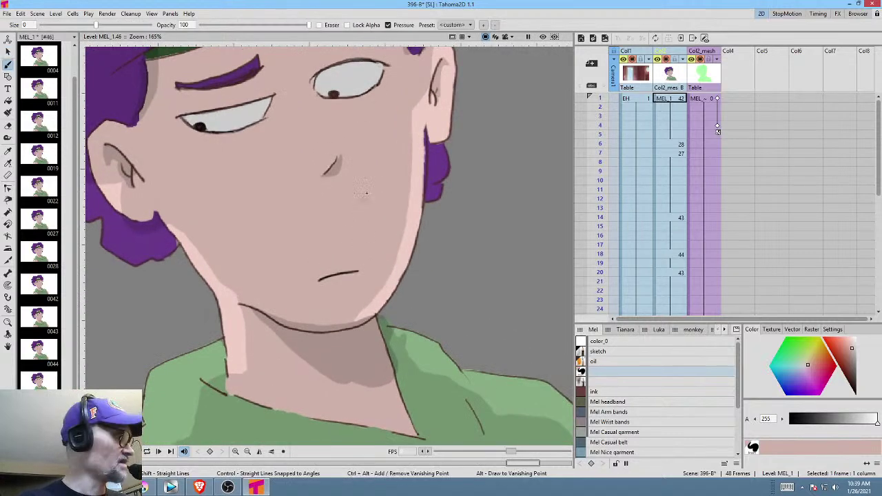
{"action": "key", "text": "k"}
{"action": "key", "text": "b"}
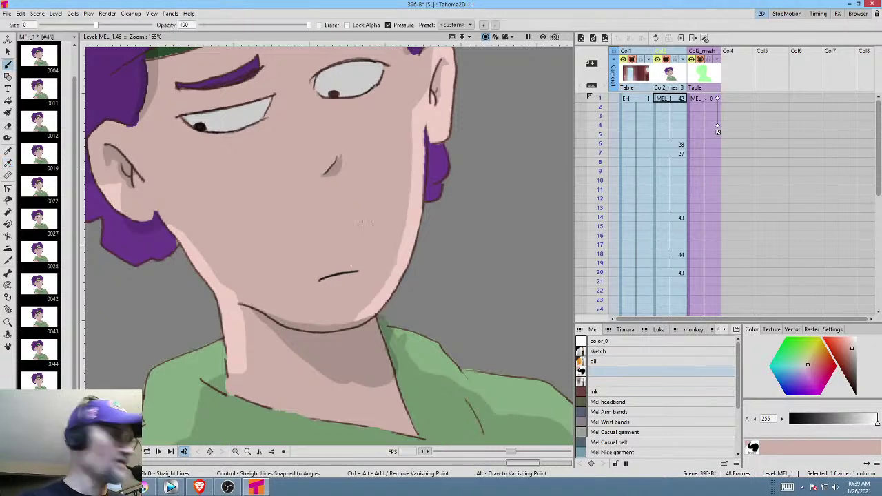
{"action": "left_click_drag", "start_coordinate": [318, 281], "coordinate": [366, 263]}
{"action": "mouse_move", "coordinate": [318, 201]}
{"action": "left_mouse_down"}
{"action": "mouse_move", "coordinate": [335, 228]}
{"action": "mouse_move", "coordinate": [382, 265]}
{"action": "left_mouse_up"}
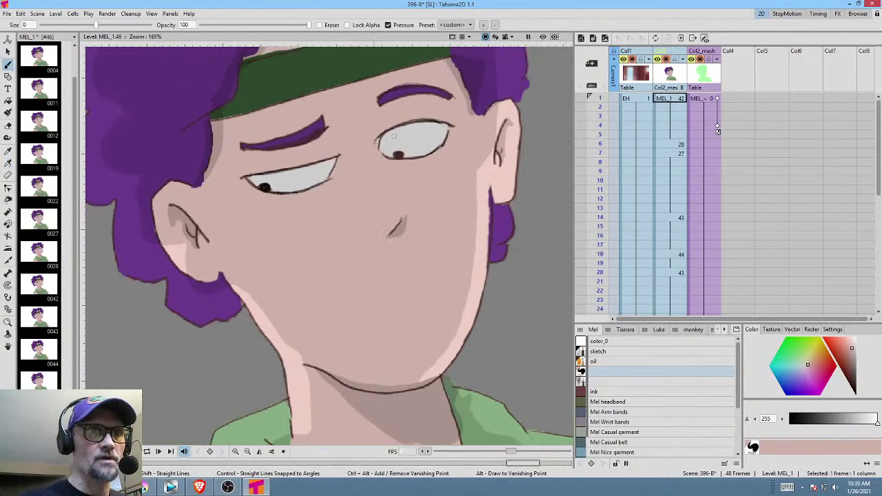
Paint over the eyebrow and half-closed eye on the left of Mel's face in drawing 46 with the skin colour.
{"action": "mouse_move", "coordinate": [373, 226]}
{"action": "left_mouse_down"}
{"action": "mouse_move", "coordinate": [383, 248]}
{"action": "mouse_move", "coordinate": [411, 270]}
{"action": "left_mouse_up"}
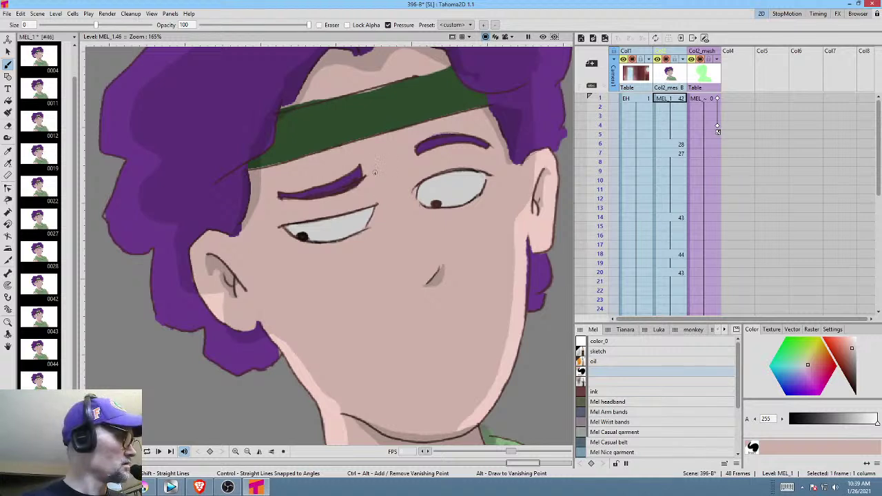
{"action": "key", "text": "k"}
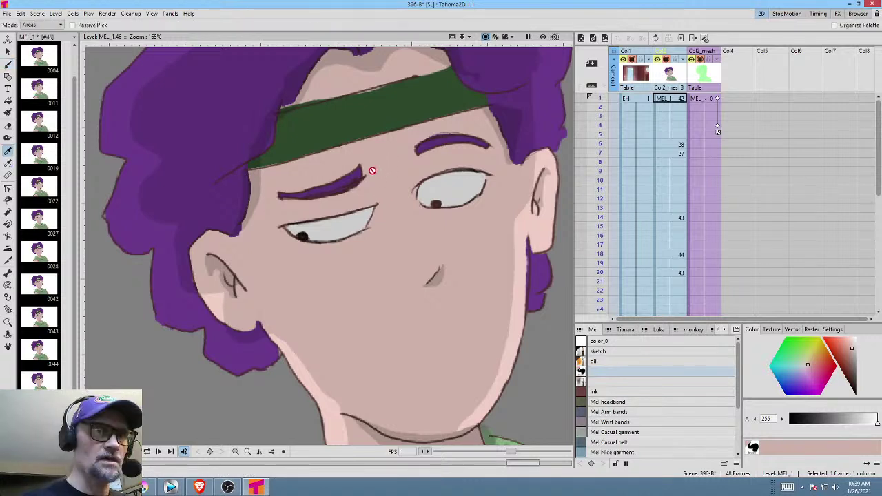
{"action": "key", "text": "b"}
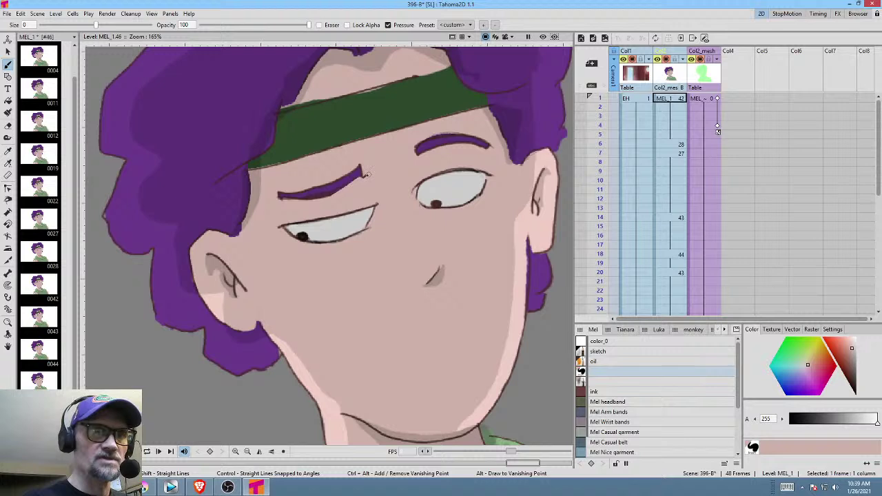
{"action": "mouse_move", "coordinate": [367, 174]}
{"action": "left_mouse_down"}
{"action": "mouse_move", "coordinate": [339, 183]}
{"action": "mouse_move", "coordinate": [353, 170]}
{"action": "mouse_move", "coordinate": [310, 193]}
{"action": "mouse_move", "coordinate": [300, 182]}
{"action": "mouse_move", "coordinate": [282, 184]}
{"action": "mouse_move", "coordinate": [339, 187]}
{"action": "mouse_move", "coordinate": [312, 196]}
{"action": "left_mouse_up"}
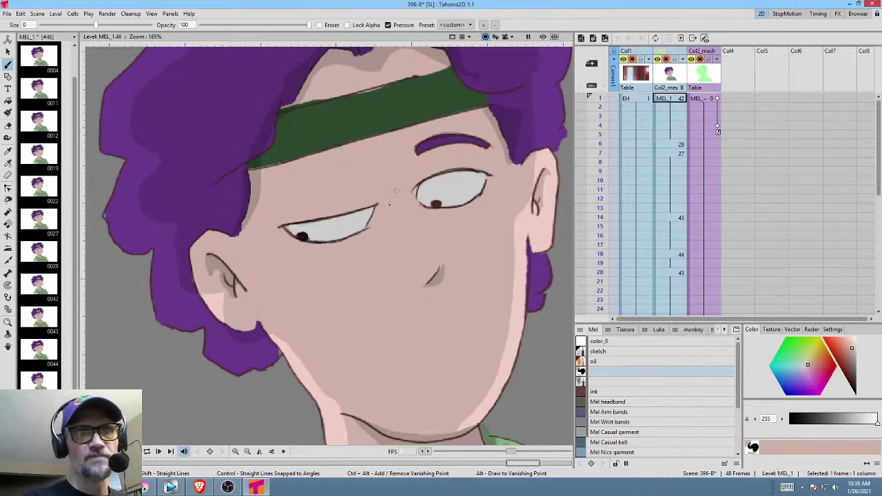
{"action": "mouse_move", "coordinate": [377, 204]}
{"action": "left_mouse_down"}
{"action": "mouse_move", "coordinate": [347, 246]}
{"action": "mouse_move", "coordinate": [329, 236]}
{"action": "mouse_move", "coordinate": [329, 216]}
{"action": "mouse_move", "coordinate": [273, 231]}
{"action": "left_mouse_up"}
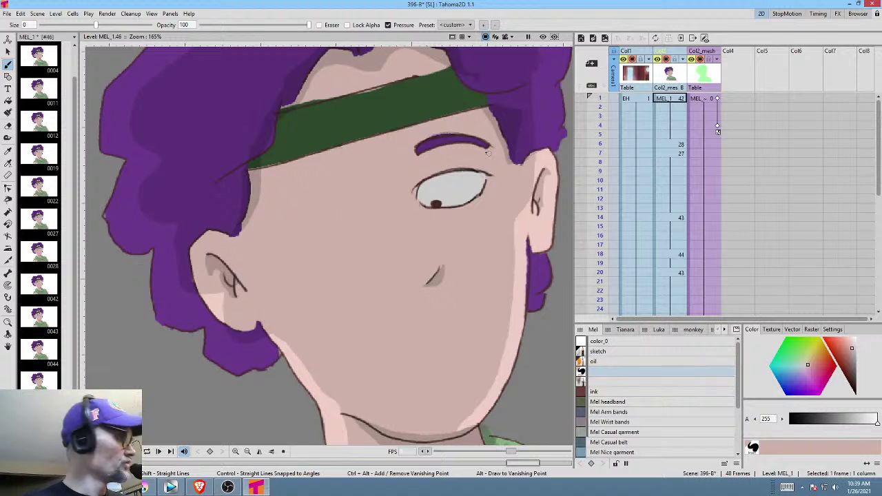
Copy Mel's remaining eye in drawing 46, place the copy where the other eye was painted out, and enlarge it to 112.67%.
{"action": "key", "text": "s"}
{"action": "mouse_move", "coordinate": [482, 158]}
{"action": "left_mouse_down"}
{"action": "mouse_move", "coordinate": [405, 176]}
{"action": "mouse_move", "coordinate": [403, 216]}
{"action": "mouse_move", "coordinate": [476, 221]}
{"action": "mouse_move", "coordinate": [504, 172]}
{"action": "left_mouse_up"}
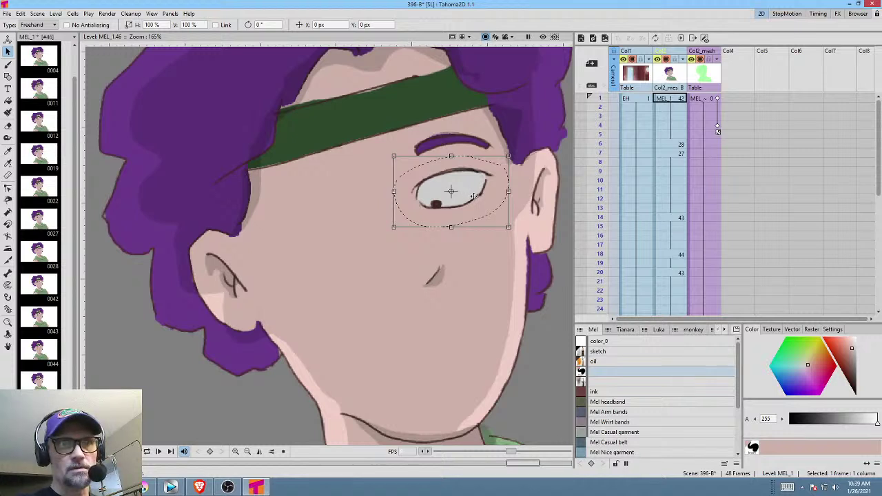
{"action": "left_click_drag", "start_coordinate": [466, 195], "coordinate": [335, 227]}
{"action": "scroll", "coordinate": [384, 237], "scroll_direction": "down", "scroll_amount": 2}
{"action": "scroll", "coordinate": [437, 255], "scroll_direction": "down", "scroll_amount": 3}
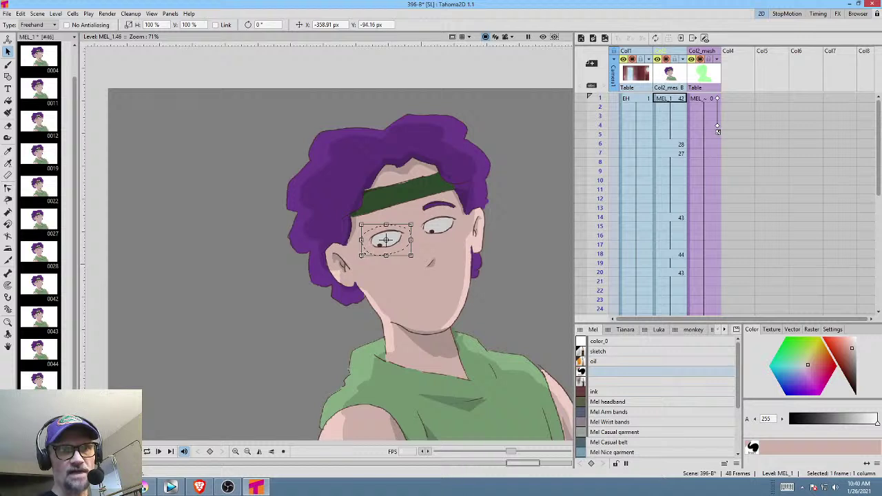
{"action": "left_click_drag", "start_coordinate": [411, 255], "coordinate": [389, 241]}
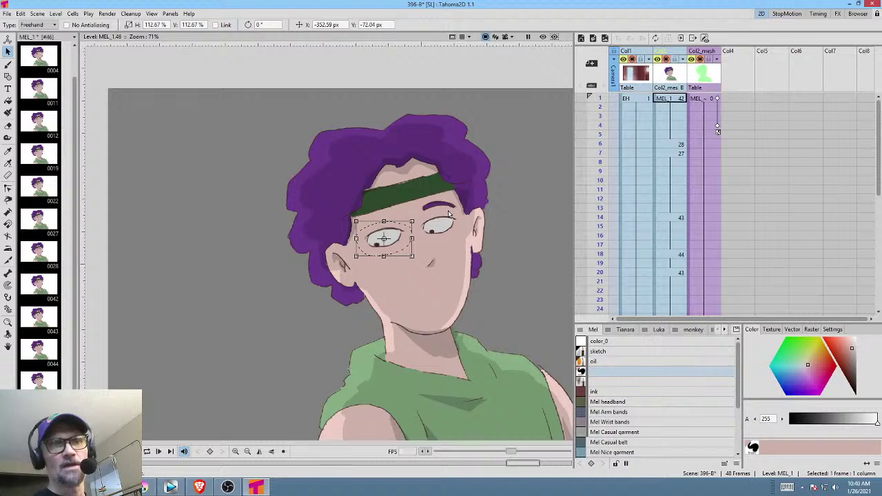
Copy Mel's remaining eyebrow in drawing 46, mirror it to -115.49% width, rotate it 23.61°, and place it above the other eye.
{"action": "mouse_move", "coordinate": [447, 210]}
{"action": "left_mouse_down"}
{"action": "mouse_move", "coordinate": [438, 235]}
{"action": "mouse_move", "coordinate": [388, 219]}
{"action": "mouse_move", "coordinate": [434, 241]}
{"action": "mouse_move", "coordinate": [461, 232]}
{"action": "mouse_move", "coordinate": [452, 208]}
{"action": "left_mouse_up"}
{"action": "scroll", "coordinate": [438, 235], "scroll_direction": "up", "scroll_amount": 3}
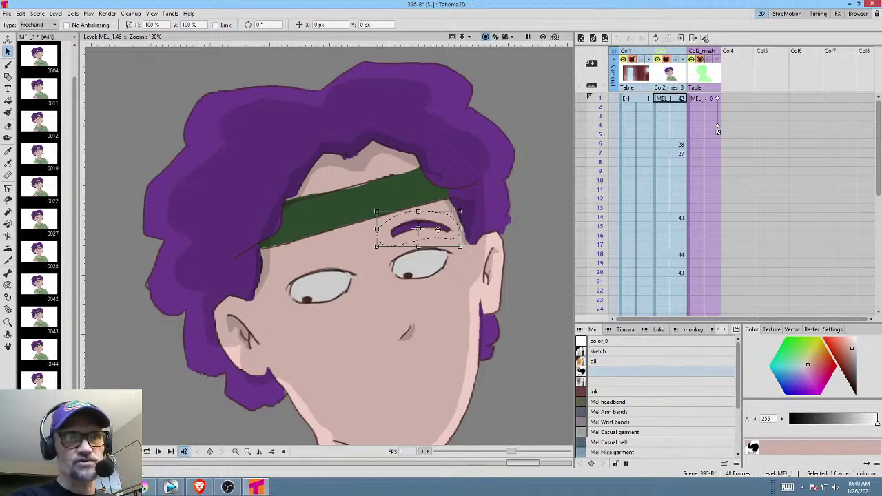
{"action": "left_click_drag", "start_coordinate": [460, 228], "coordinate": [280, 228]}
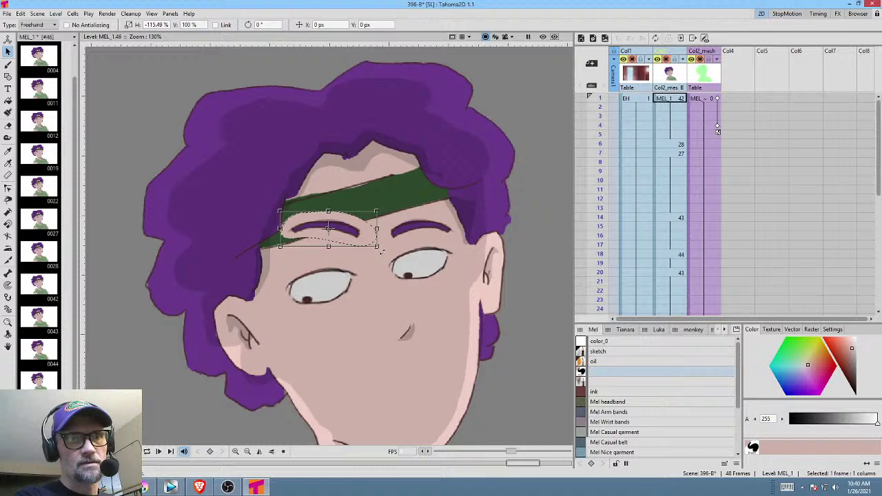
{"action": "left_click_drag", "start_coordinate": [384, 254], "coordinate": [333, 249]}
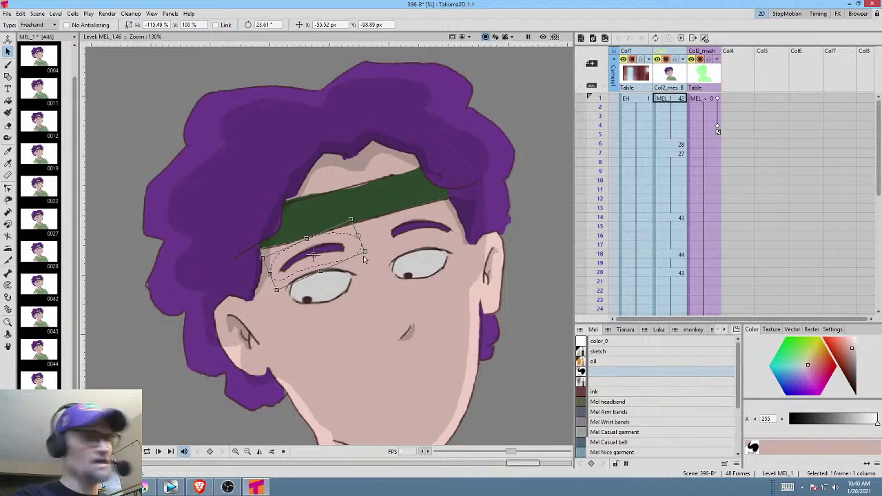
{"action": "left_click", "coordinate": [365, 258]}
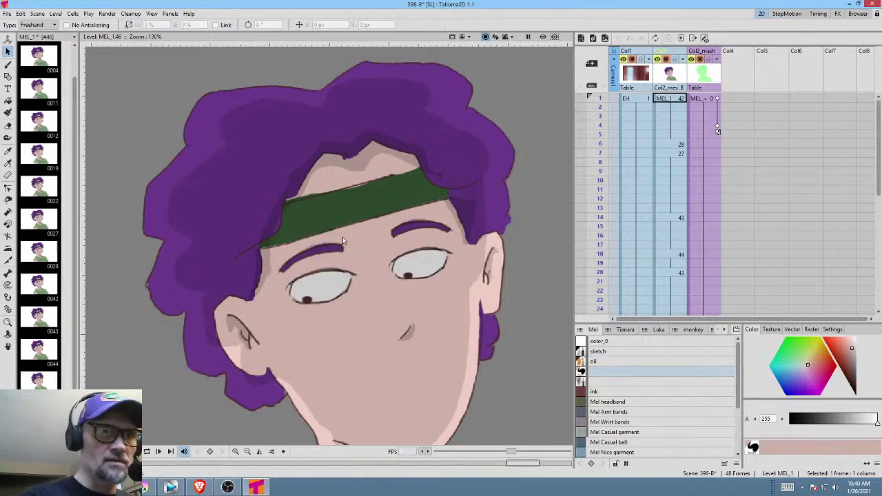
Shift the copied eyebrow 6.94 px sideways and raise it 25.65 px toward the headband.
{"action": "mouse_move", "coordinate": [340, 237]}
{"action": "left_mouse_down"}
{"action": "mouse_move", "coordinate": [275, 264]}
{"action": "mouse_move", "coordinate": [288, 275]}
{"action": "mouse_move", "coordinate": [350, 250]}
{"action": "mouse_move", "coordinate": [340, 236]}
{"action": "mouse_move", "coordinate": [337, 252]}
{"action": "left_mouse_up"}
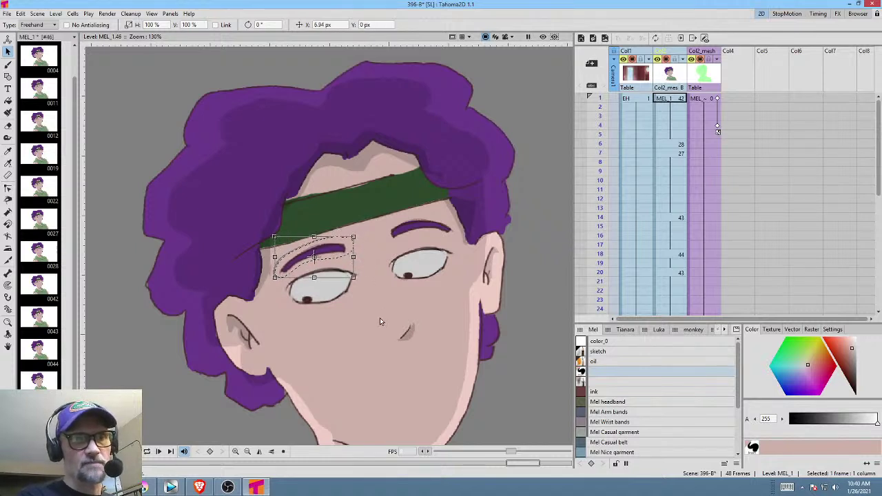
{"action": "key", "text": "b"}
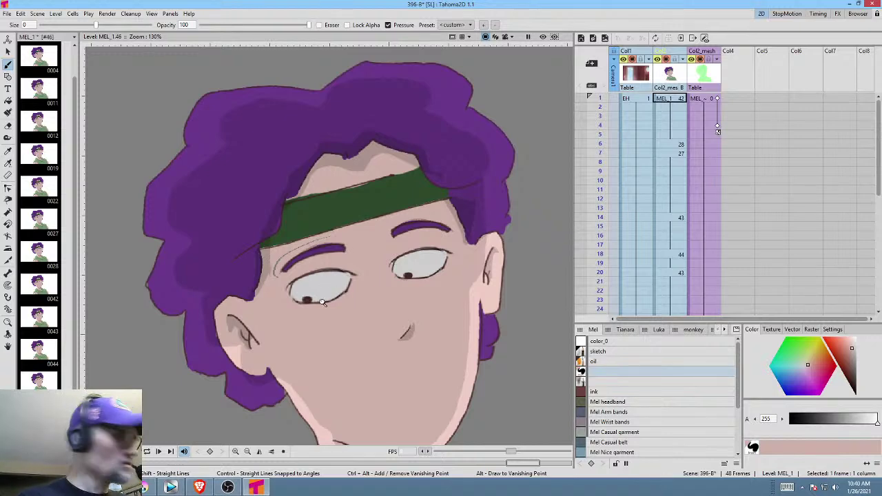
{"action": "scroll", "coordinate": [325, 285], "scroll_direction": "up", "scroll_amount": 5}
{"action": "key", "text": "s"}
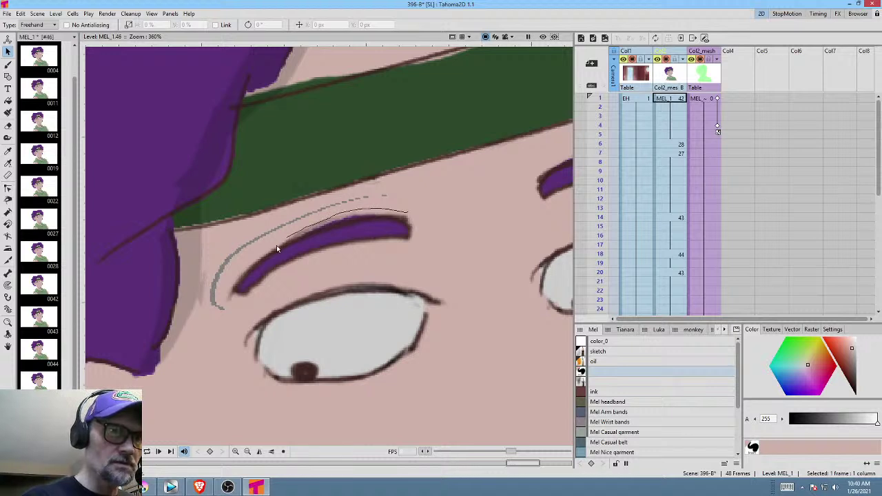
{"action": "mouse_move", "coordinate": [240, 273]}
{"action": "left_mouse_down"}
{"action": "mouse_move", "coordinate": [241, 299]}
{"action": "mouse_move", "coordinate": [258, 287]}
{"action": "left_mouse_up"}
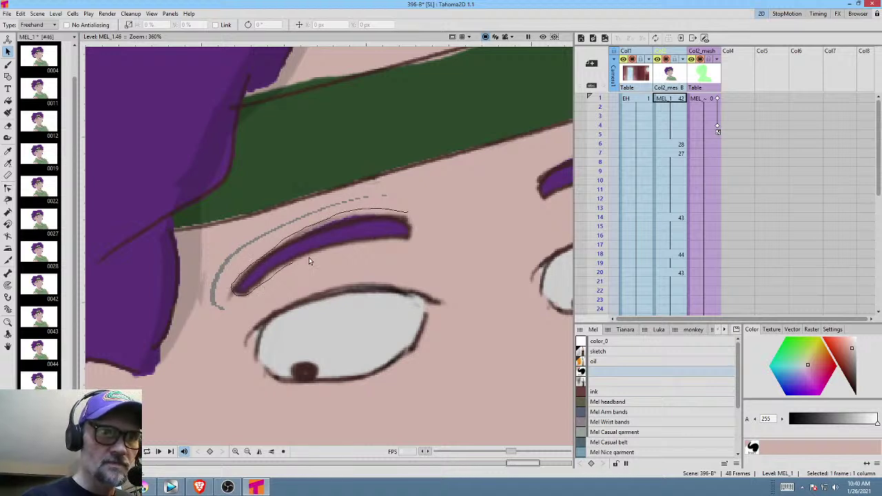
{"action": "left_click_drag", "start_coordinate": [375, 247], "coordinate": [418, 234]}
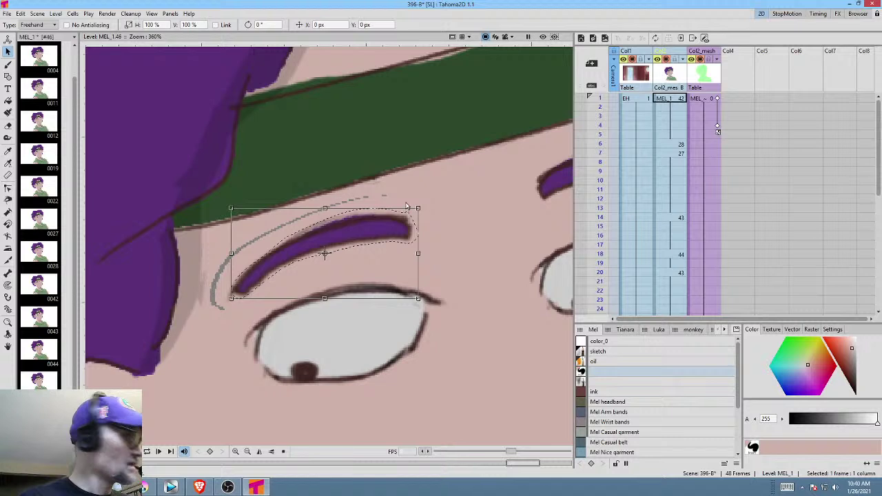
{"action": "mouse_move", "coordinate": [362, 232]}
{"action": "left_mouse_down"}
{"action": "mouse_move", "coordinate": [358, 207]}
{"action": "mouse_move", "coordinate": [361, 214]}
{"action": "left_mouse_up"}
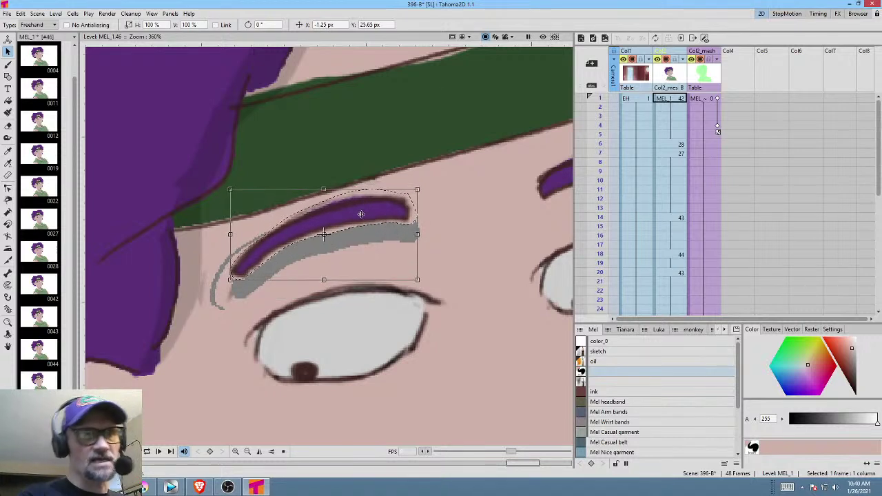
Paint over the grey gaps left around the moved eyebrow with the Brush in the skin colour.
{"action": "key", "text": "b"}
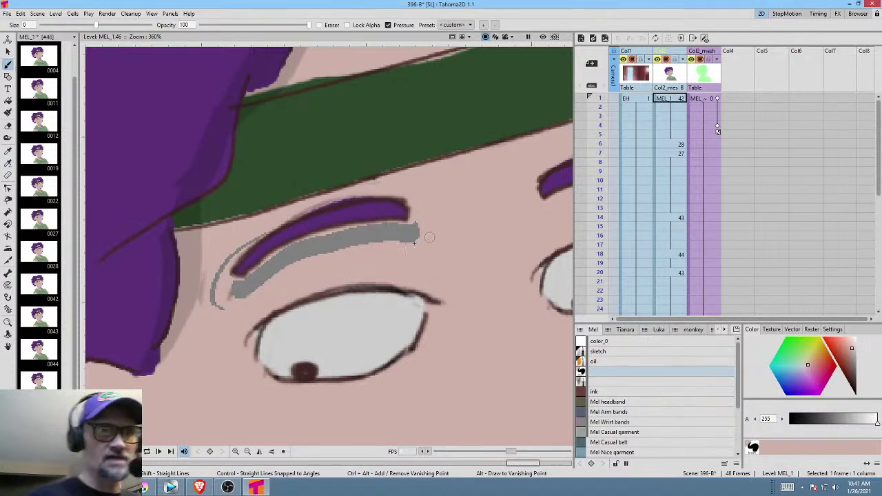
{"action": "mouse_move", "coordinate": [422, 233]}
{"action": "left_mouse_down"}
{"action": "mouse_move", "coordinate": [318, 242]}
{"action": "mouse_move", "coordinate": [260, 276]}
{"action": "mouse_move", "coordinate": [242, 292]}
{"action": "left_mouse_up"}
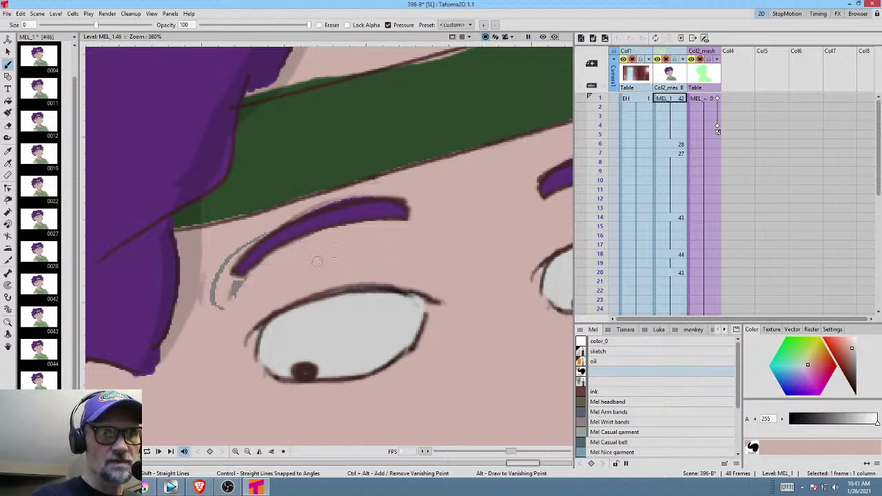
{"action": "mouse_move", "coordinate": [232, 250]}
{"action": "left_mouse_down"}
{"action": "mouse_move", "coordinate": [271, 229]}
{"action": "mouse_move", "coordinate": [230, 256]}
{"action": "mouse_move", "coordinate": [205, 303]}
{"action": "mouse_move", "coordinate": [212, 308]}
{"action": "mouse_move", "coordinate": [215, 275]}
{"action": "mouse_move", "coordinate": [213, 312]}
{"action": "mouse_move", "coordinate": [236, 304]}
{"action": "mouse_move", "coordinate": [207, 287]}
{"action": "mouse_move", "coordinate": [204, 317]}
{"action": "left_mouse_up"}
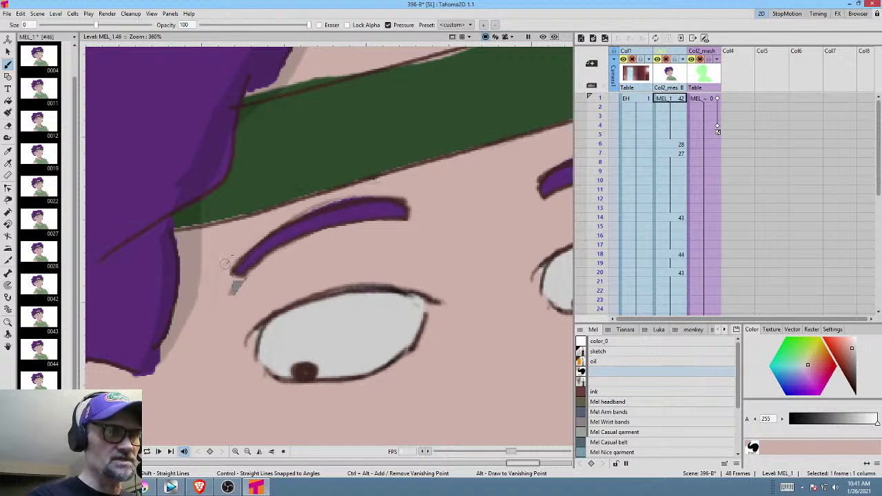
{"action": "mouse_move", "coordinate": [228, 255]}
{"action": "left_mouse_down"}
{"action": "mouse_move", "coordinate": [229, 295]}
{"action": "mouse_move", "coordinate": [246, 288]}
{"action": "mouse_move", "coordinate": [248, 281]}
{"action": "mouse_move", "coordinate": [238, 284]}
{"action": "mouse_move", "coordinate": [245, 269]}
{"action": "left_mouse_up"}
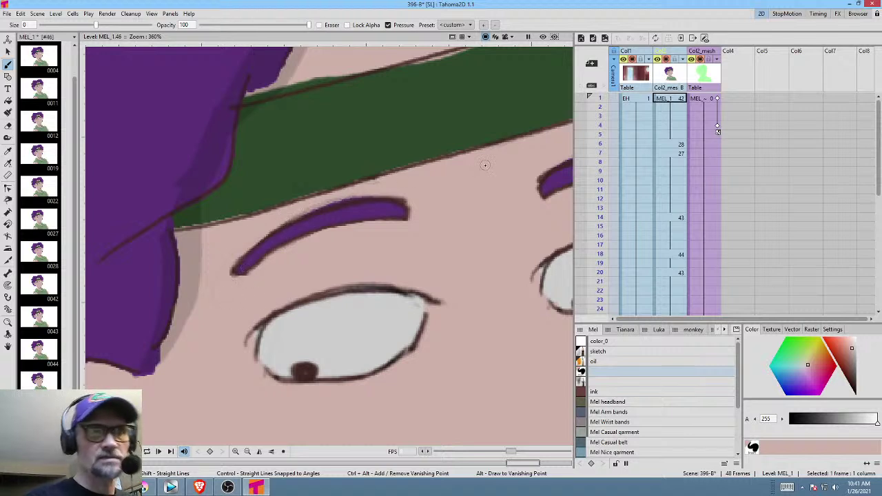
{"action": "left_click_drag", "start_coordinate": [455, 255], "coordinate": [397, 206]}
{"action": "left_click_drag", "start_coordinate": [426, 251], "coordinate": [427, 278]}
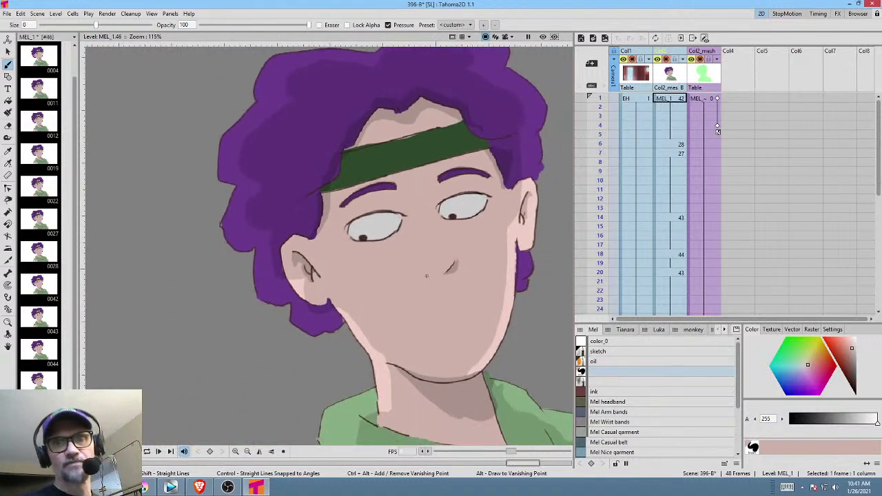
Switch frame 1 of the MEL_1 column to drawing 46 and clear the drawings from frames 2 to 48.
{"action": "left_click", "coordinate": [672, 100]}
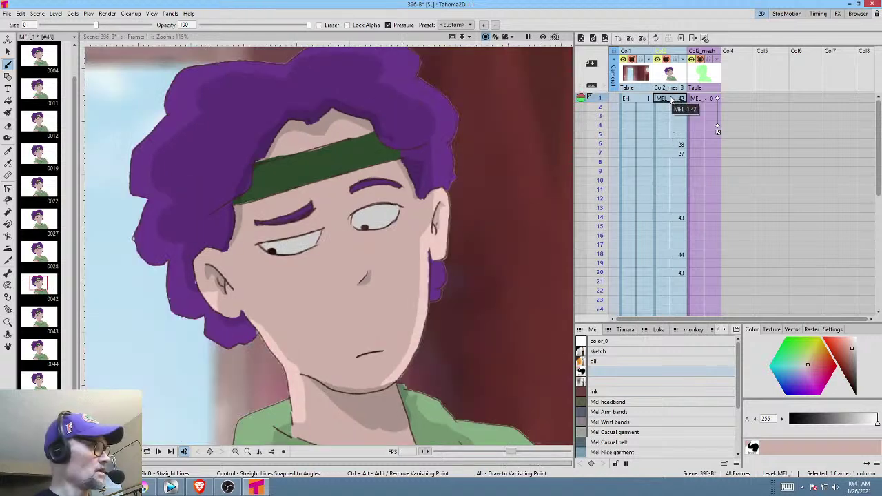
{"action": "key", "text": "w"}
{"action": "key", "text": "w"}
{"action": "key", "text": "w"}
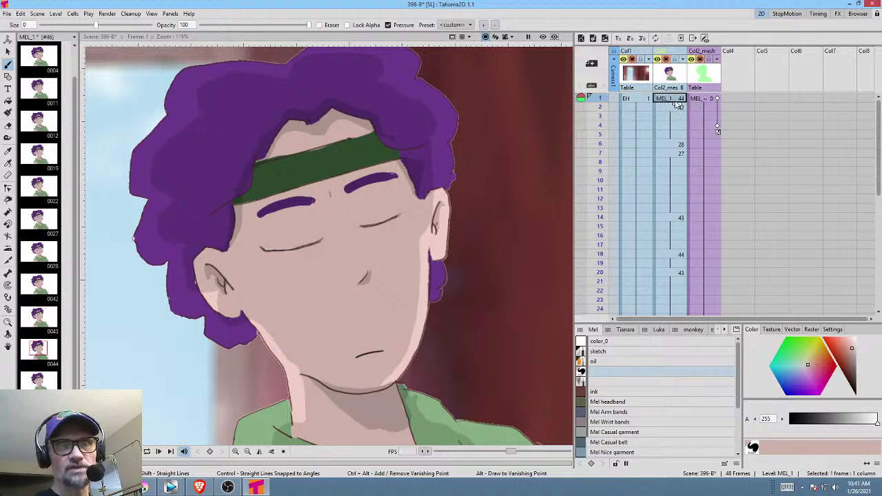
{"action": "key", "text": "w"}
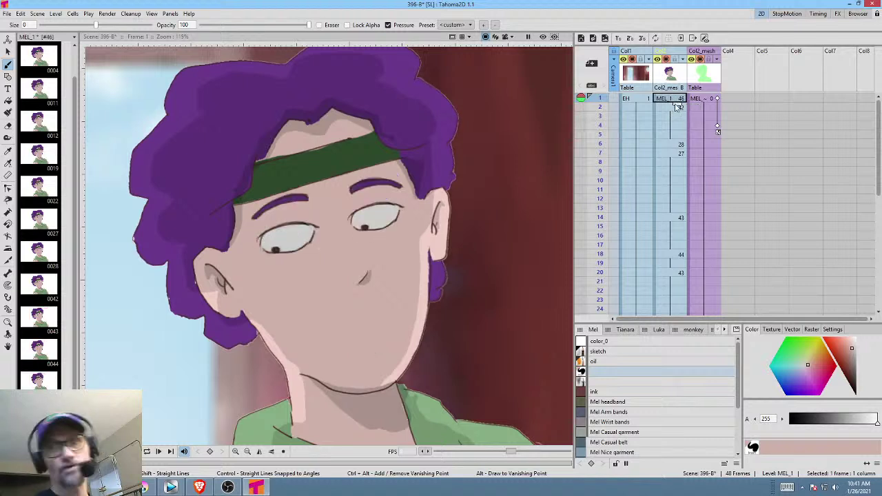
{"action": "left_click_drag", "start_coordinate": [668, 108], "coordinate": [675, 147]}
{"action": "key", "text": "Delete"}
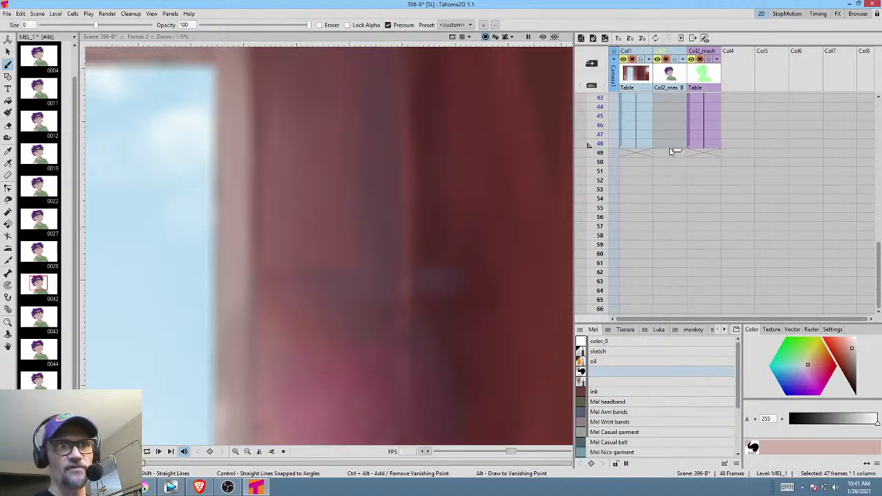
Set MEL_1 to drawing 46 at frame 1 and hold it through frame 48.
{"action": "scroll", "coordinate": [675, 146], "scroll_direction": "up", "scroll_amount": 5}
{"action": "left_click", "coordinate": [678, 101]}
{"action": "type", "text": "46"}
{"action": "key", "text": "Return"}
{"action": "left_click_drag", "start_coordinate": [677, 101], "coordinate": [681, 124]}
{"action": "scroll", "coordinate": [680, 123], "scroll_direction": "up", "scroll_amount": 5}
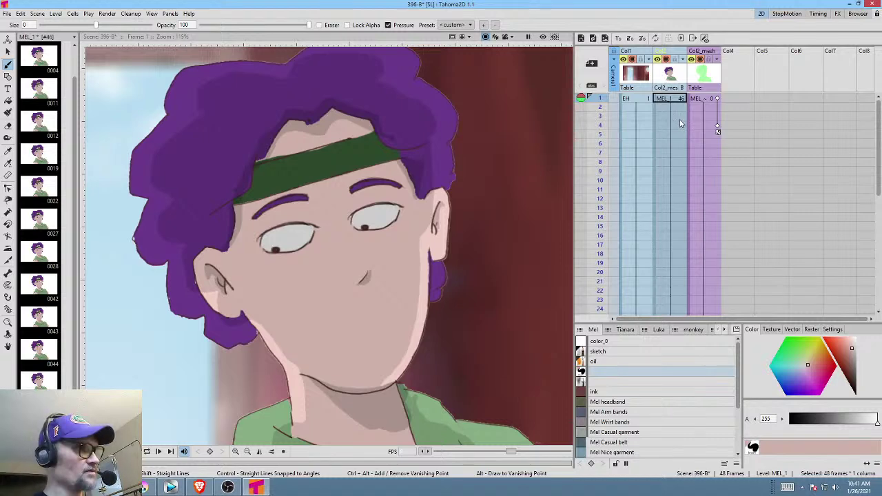
{"action": "key", "text": "l"}
{"action": "scroll", "coordinate": [503, 235], "scroll_direction": "down", "scroll_amount": 3}
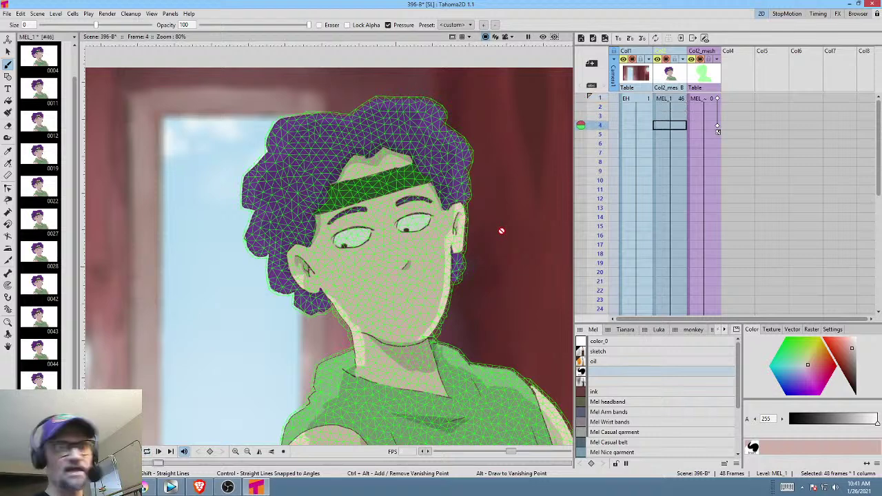
{"action": "left_click", "coordinate": [680, 100]}
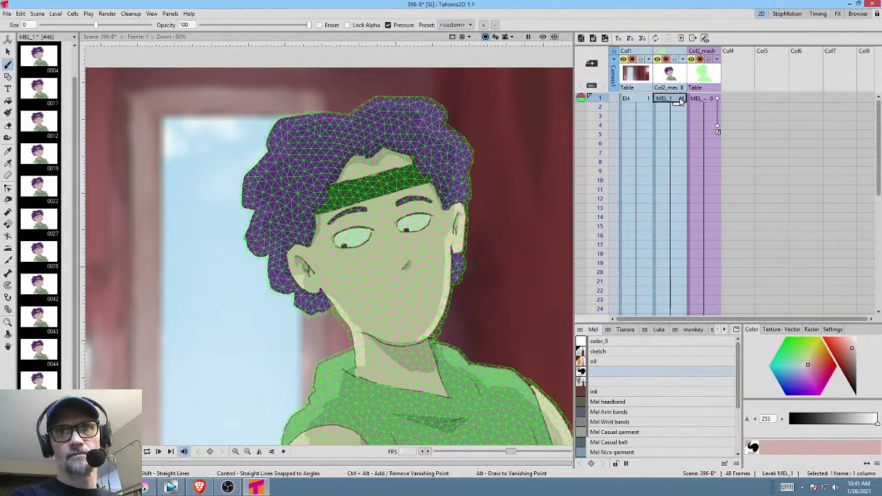
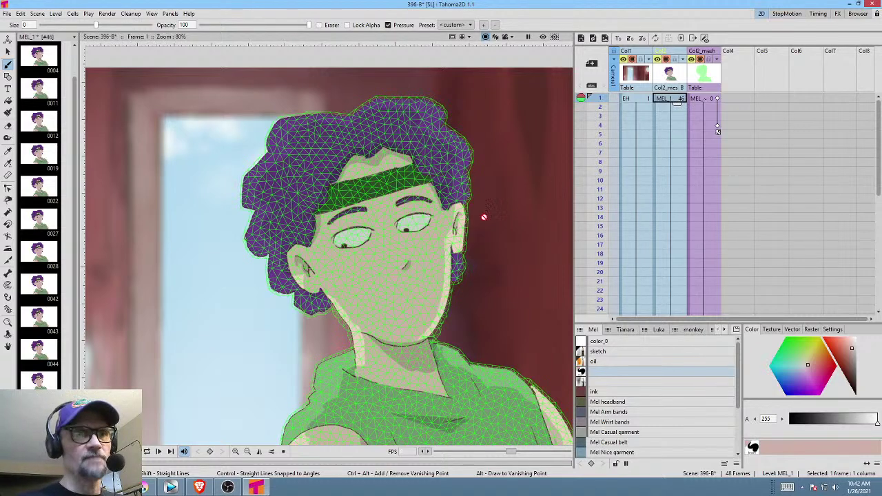
Draw an open smiling mouth over Mel's face in frame 1 of the empty Col4 and fill it black.
{"action": "left_click", "coordinate": [733, 99]}
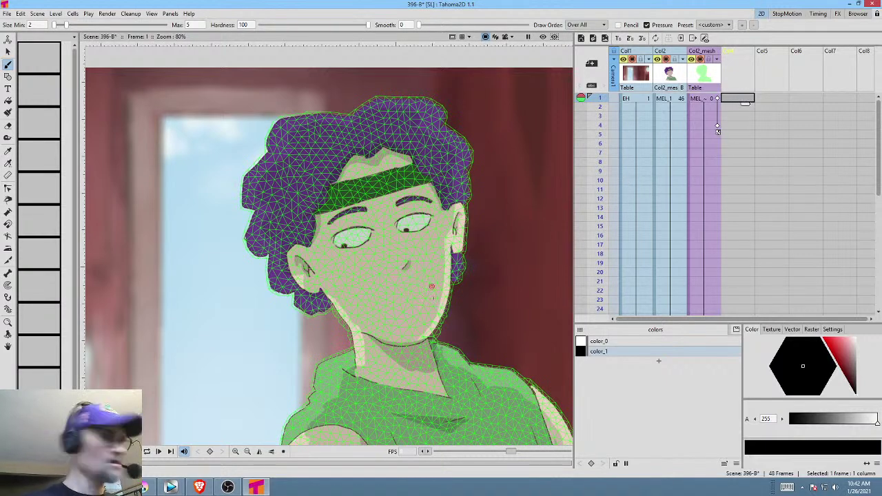
{"action": "left_click", "coordinate": [400, 307]}
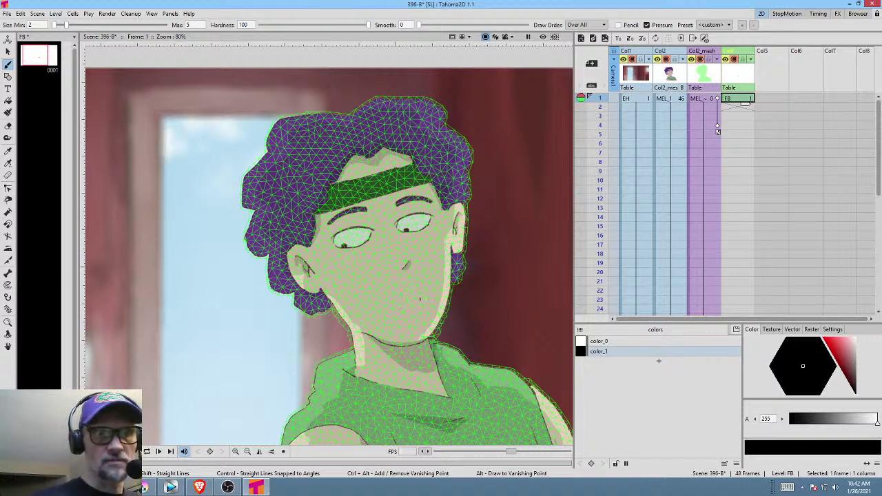
{"action": "mouse_move", "coordinate": [411, 302]}
{"action": "left_mouse_down"}
{"action": "mouse_move", "coordinate": [361, 298]}
{"action": "mouse_move", "coordinate": [386, 315]}
{"action": "mouse_move", "coordinate": [422, 303]}
{"action": "left_mouse_up"}
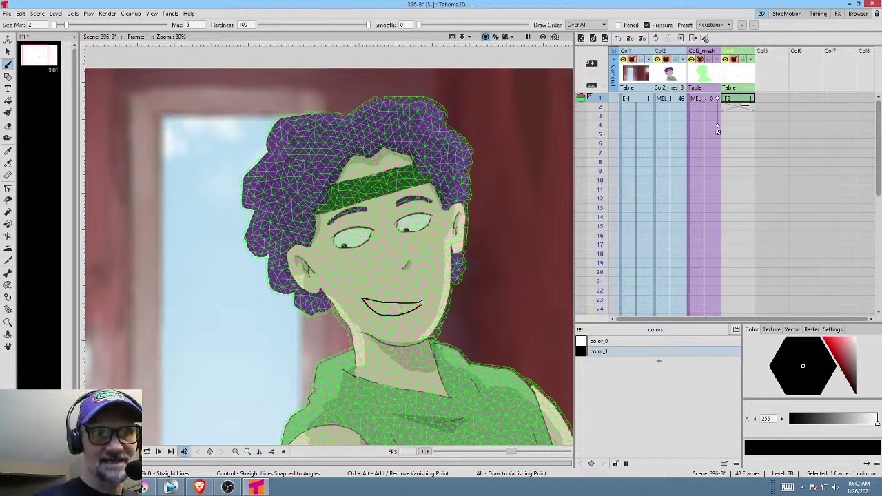
{"action": "key", "text": "f"}
{"action": "left_click", "coordinate": [390, 308]}
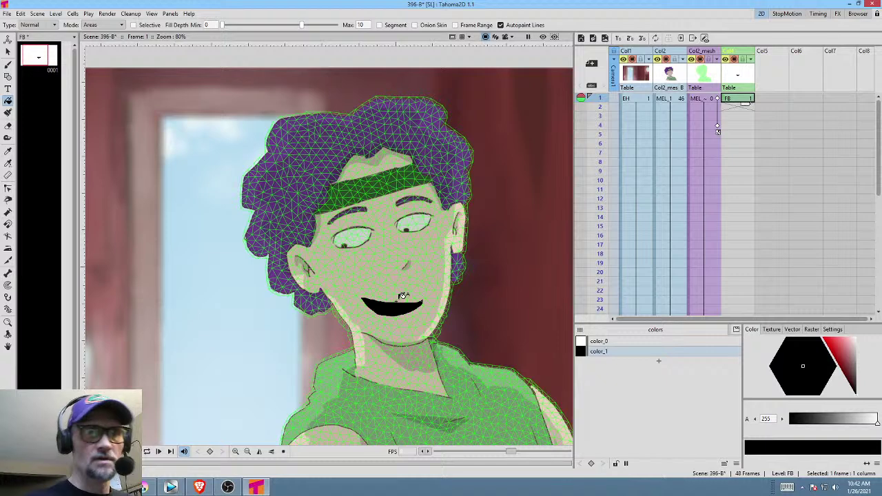
Duplicate the mouth as a second drawing for frames 3 and 4 of Col4, scaled to 104.13% wide and 143.35% high.
{"action": "left_click", "coordinate": [744, 116]}
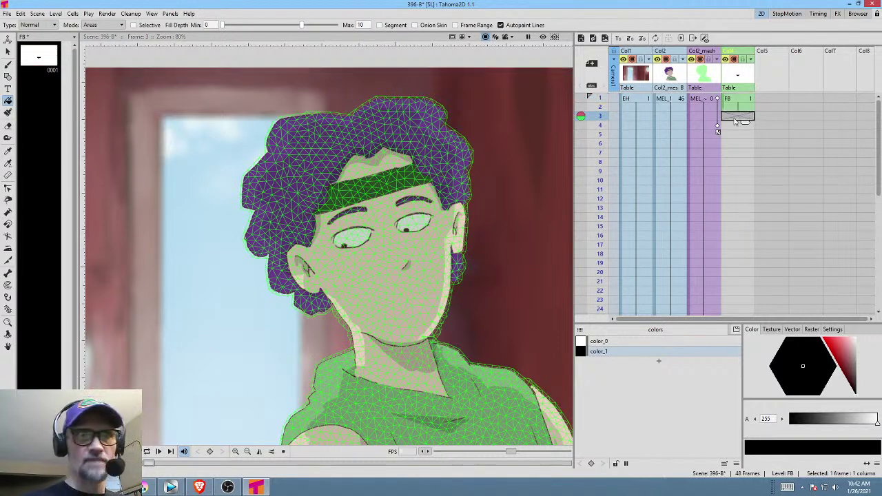
{"action": "key", "text": "d"}
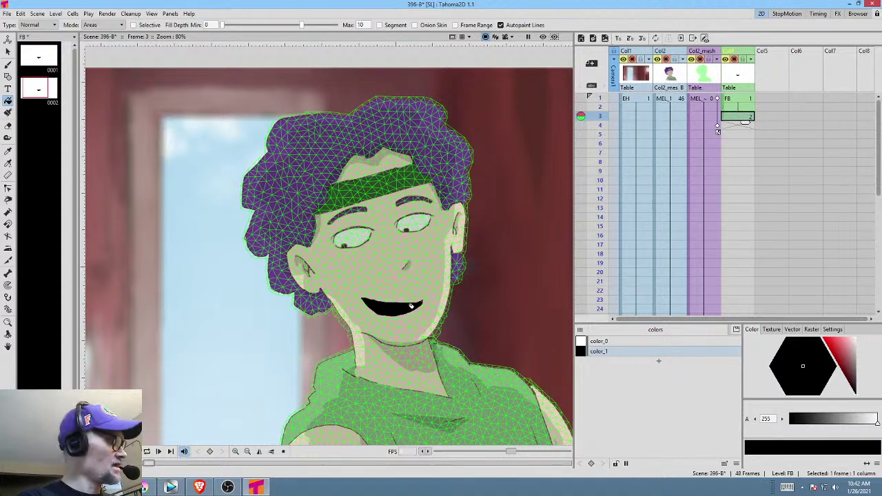
{"action": "key", "text": "a"}
{"action": "key", "text": "s"}
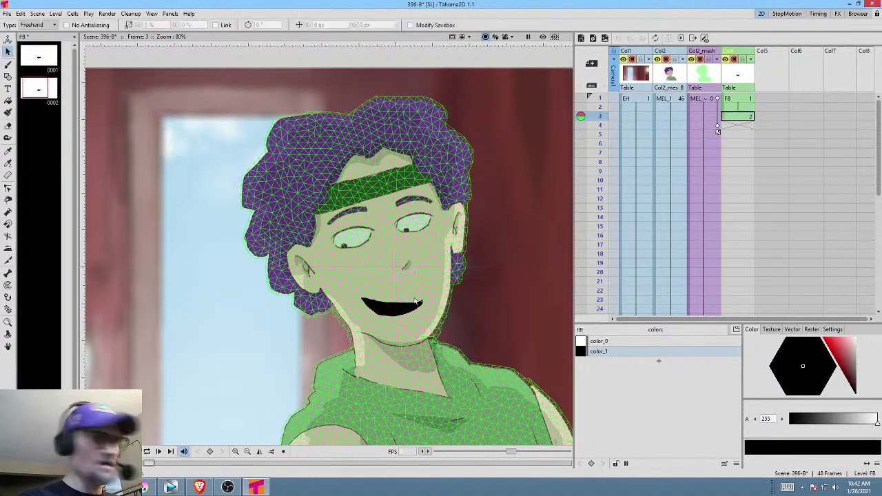
{"action": "mouse_move", "coordinate": [416, 292]}
{"action": "left_mouse_down"}
{"action": "mouse_move", "coordinate": [363, 282]}
{"action": "mouse_move", "coordinate": [348, 300]}
{"action": "mouse_move", "coordinate": [398, 324]}
{"action": "mouse_move", "coordinate": [430, 311]}
{"action": "mouse_move", "coordinate": [417, 292]}
{"action": "left_mouse_up"}
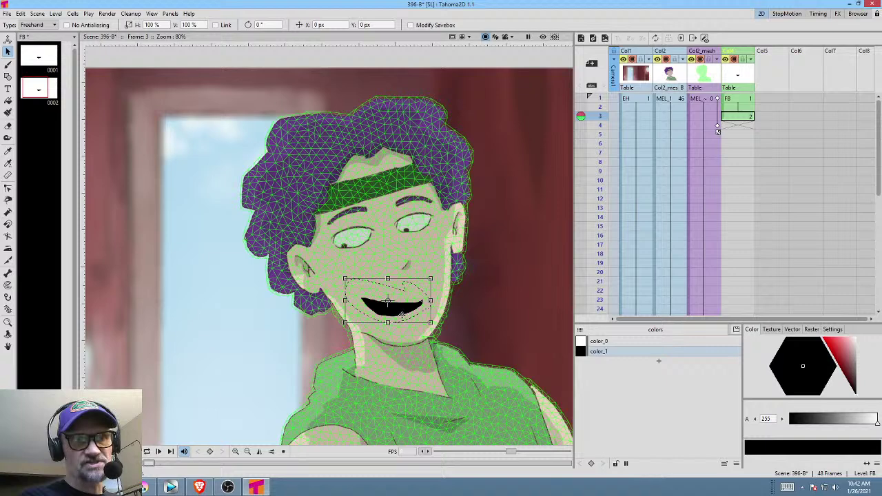
{"action": "left_click_drag", "start_coordinate": [387, 321], "coordinate": [394, 336]}
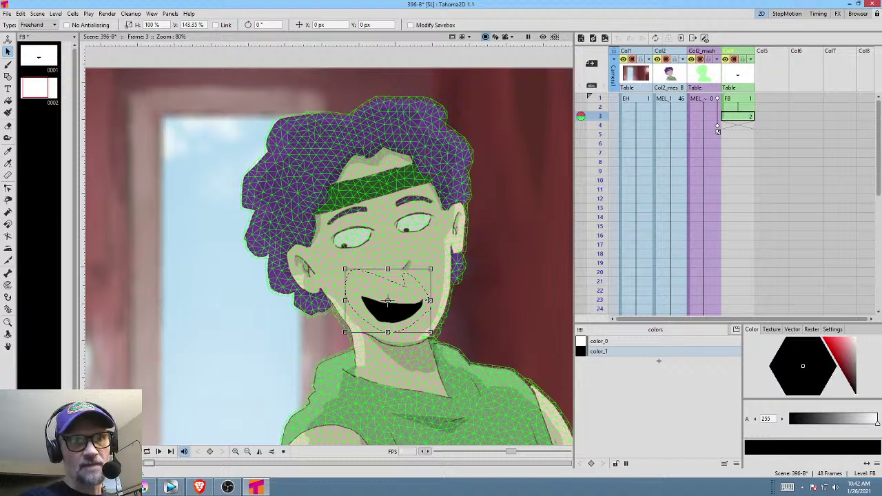
{"action": "left_click_drag", "start_coordinate": [430, 301], "coordinate": [409, 309]}
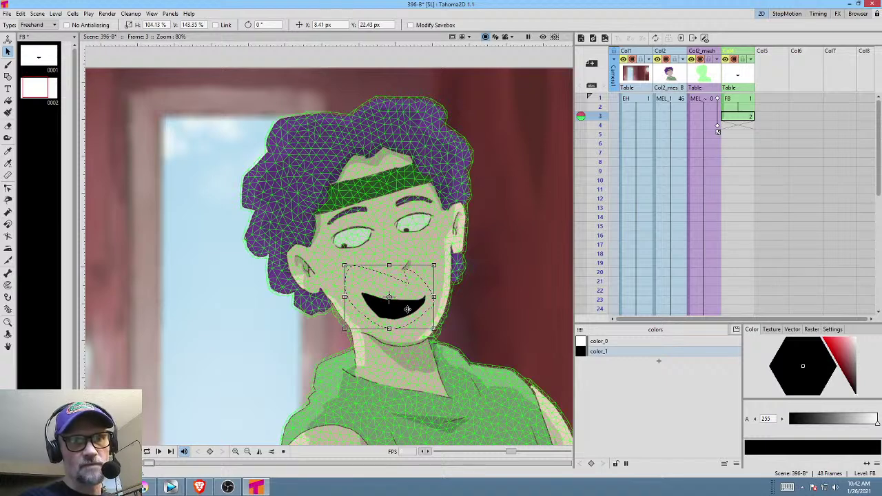
{"action": "left_click", "coordinate": [744, 118]}
{"action": "left_click_drag", "start_coordinate": [745, 123], "coordinate": [746, 131]}
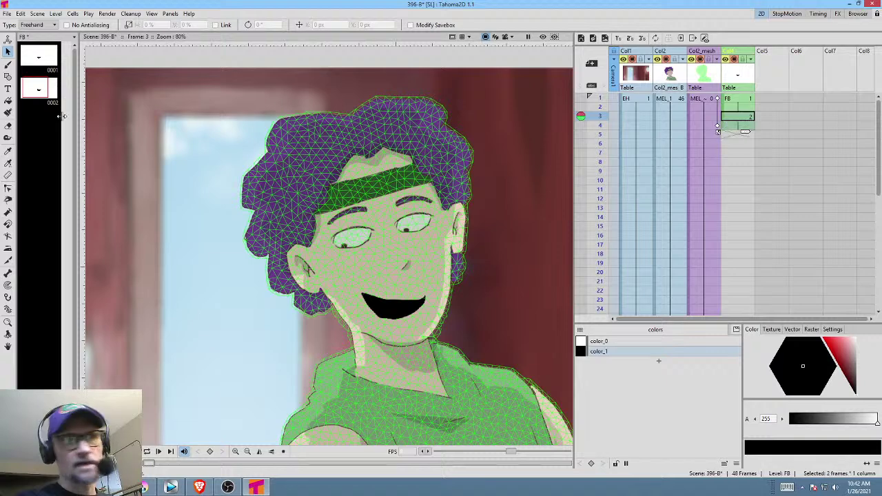
Copy the four-frame mouth cycle in frames 1 to 4 of Col4 and repeat it twice through frame 12.
{"action": "left_click", "coordinate": [44, 56]}
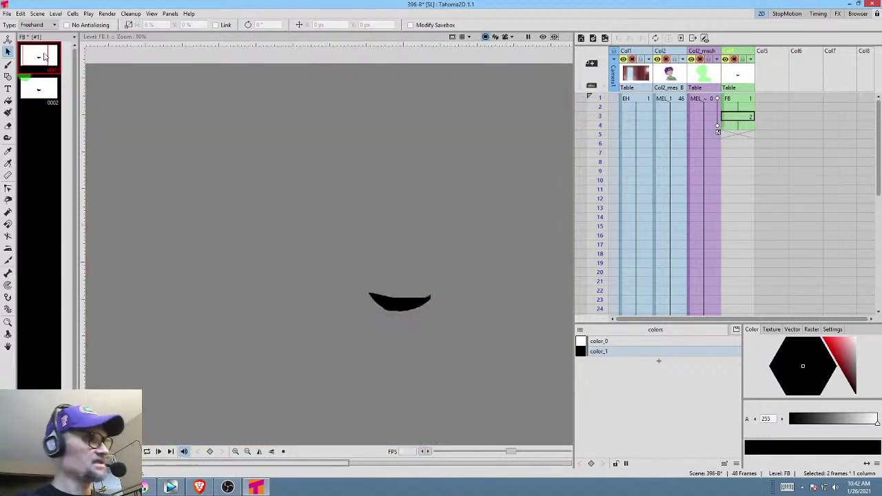
{"action": "left_click", "coordinate": [43, 55]}
{"action": "key", "text": "Down"}
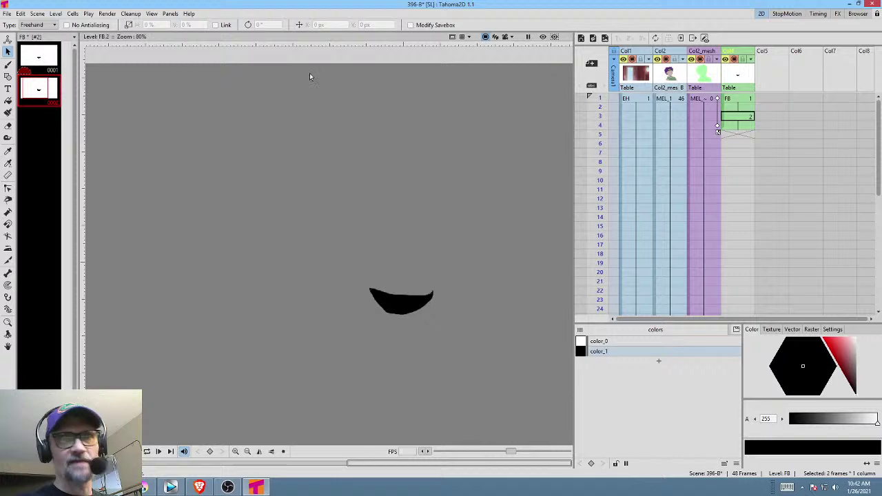
{"action": "left_click", "coordinate": [738, 99]}
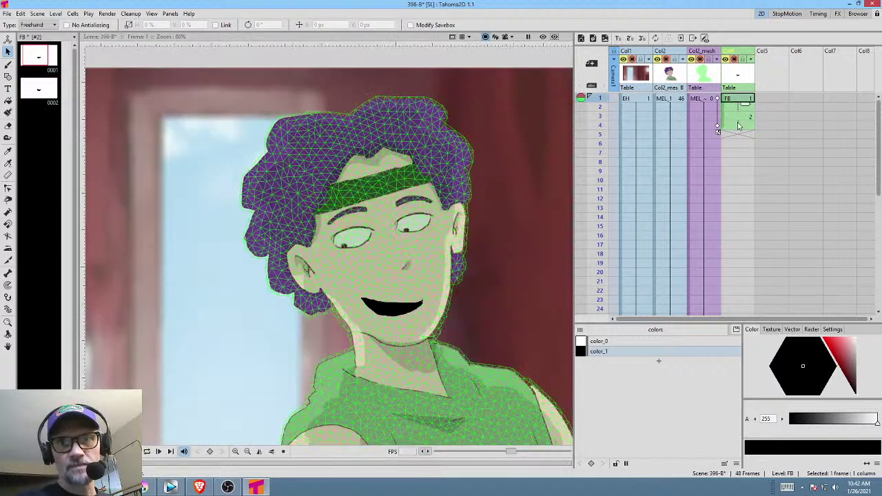
{"action": "left_click", "coordinate": [737, 125], "text": "shift"}
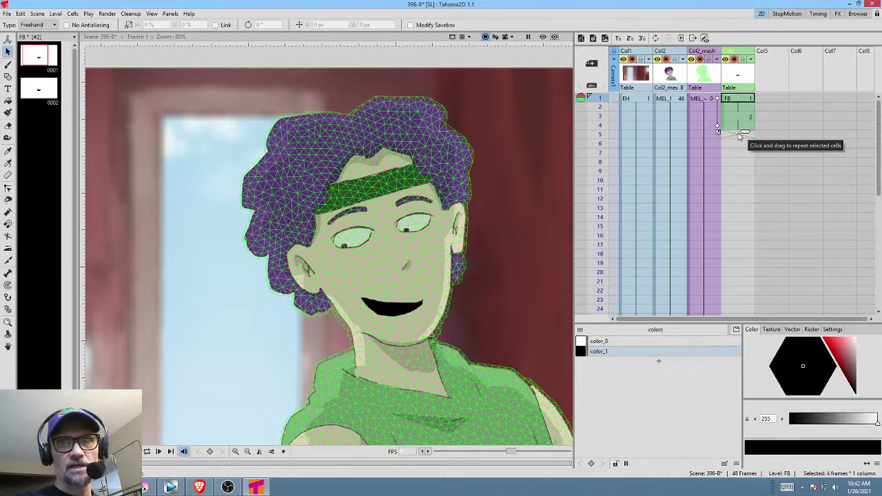
{"action": "left_click", "coordinate": [742, 135]}
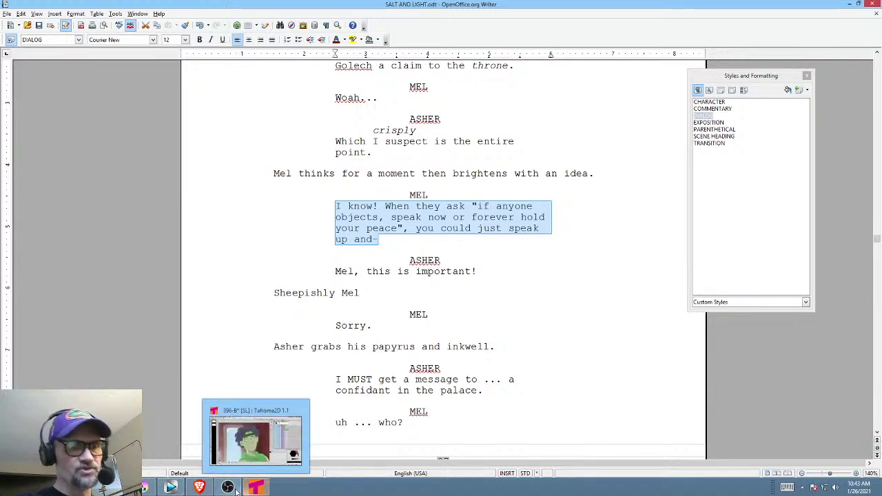
{"action": "mouse_move", "coordinate": [172, 489]}
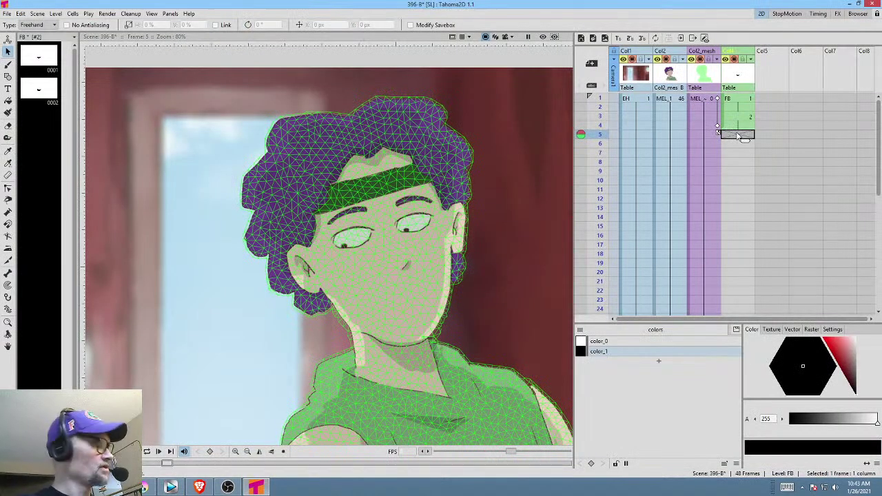
{"action": "key", "text": "ctrl+v"}
{"action": "key", "text": "ctrl+v"}
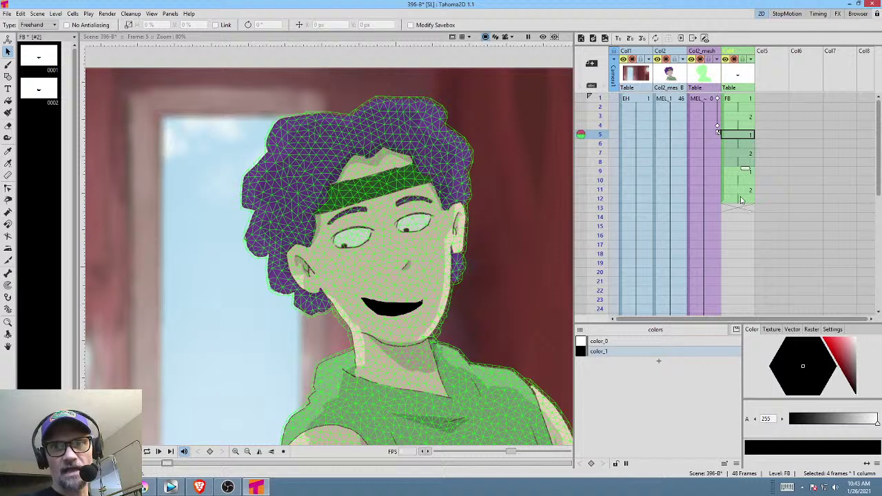
Extend mouth drawing 2 in Col4 from frame 12 as a hold through frame 48.
{"action": "left_click", "coordinate": [742, 199]}
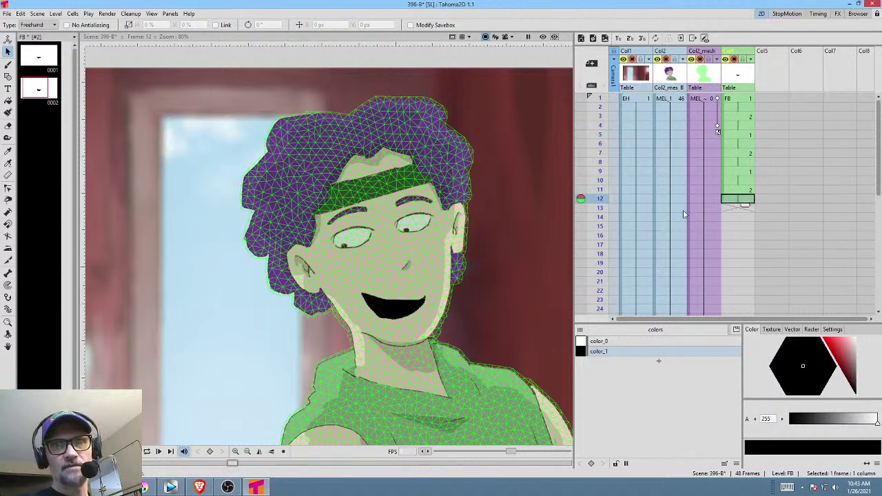
{"action": "left_click", "coordinate": [738, 99]}
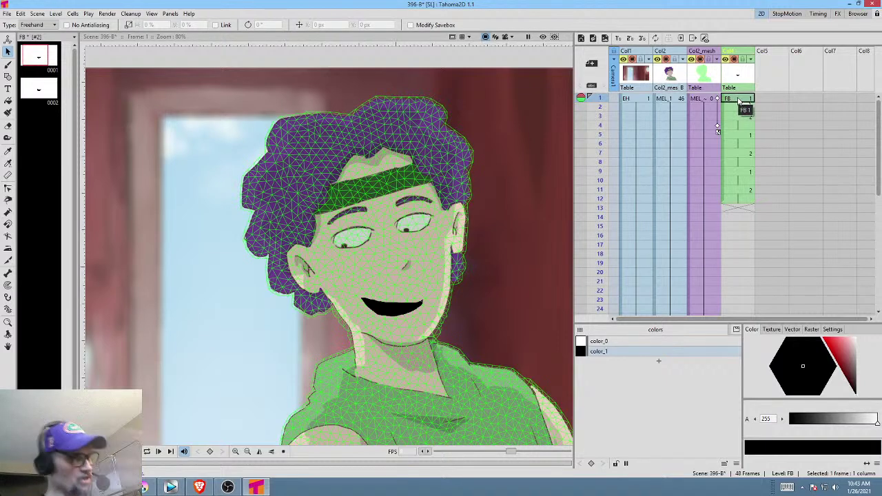
{"action": "left_click", "coordinate": [745, 200]}
{"action": "scroll", "coordinate": [748, 303], "scroll_direction": "down", "scroll_amount": 6}
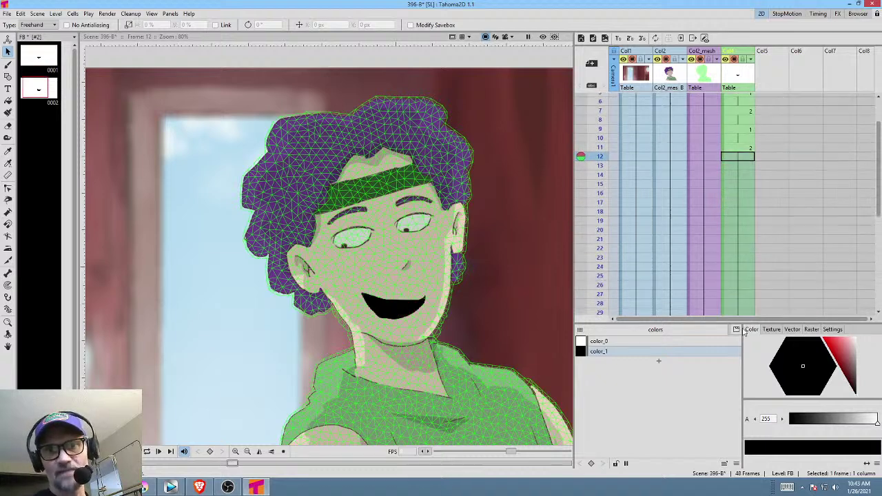
{"action": "scroll", "coordinate": [750, 304], "scroll_direction": "down", "scroll_amount": 3}
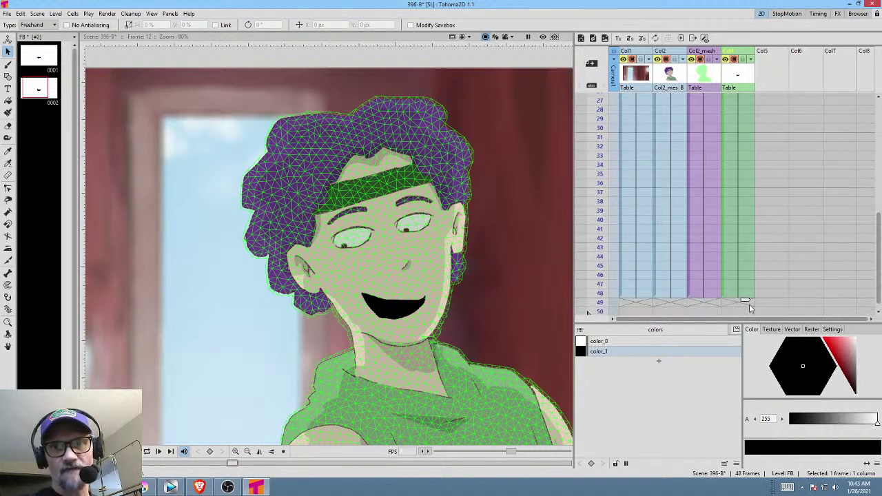
{"action": "left_click", "coordinate": [747, 293], "text": "shift"}
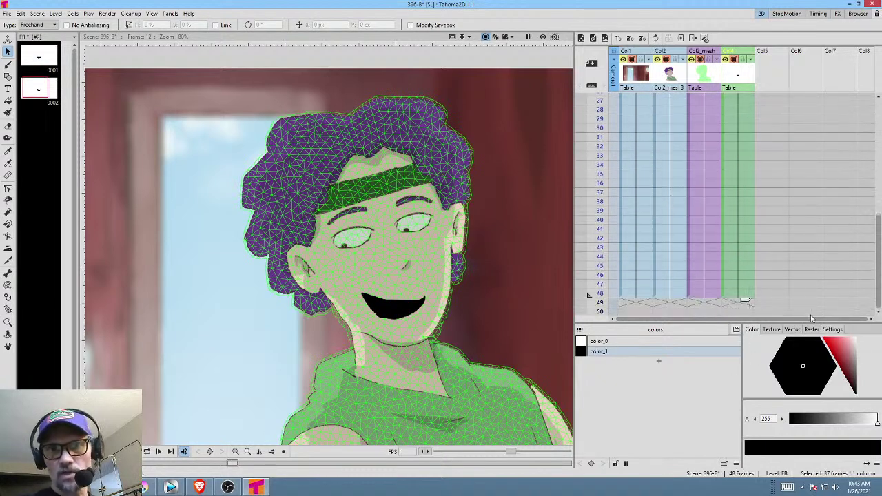
Recolor the mouth style color_1 to a dark brownish red with an alpha of 191.
{"action": "left_click", "coordinate": [852, 371]}
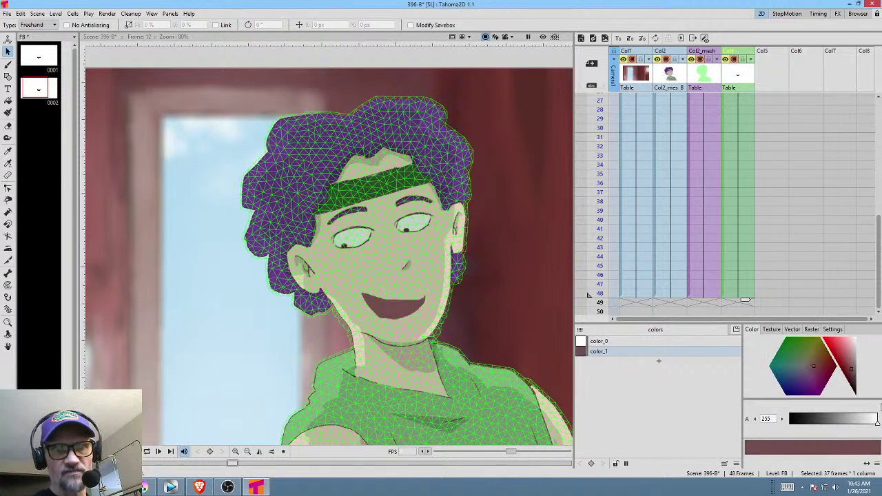
{"action": "left_click_drag", "start_coordinate": [850, 371], "coordinate": [852, 375]}
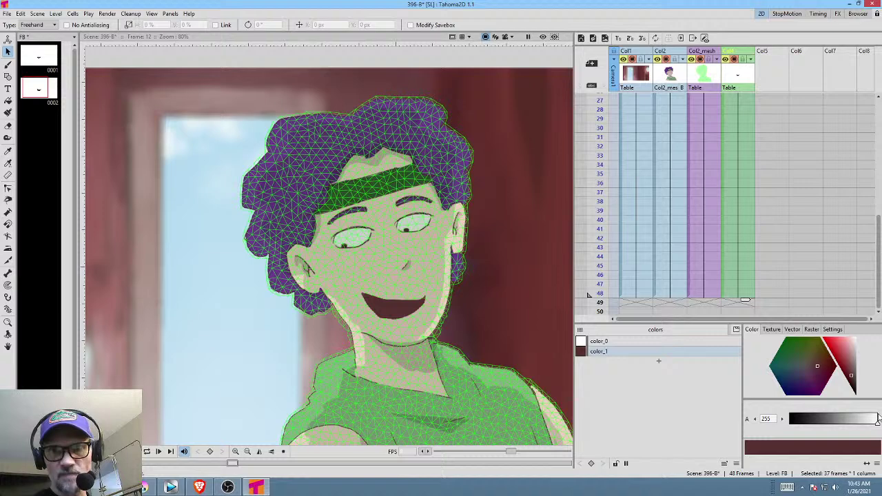
{"action": "left_click_drag", "start_coordinate": [878, 426], "coordinate": [857, 426]}
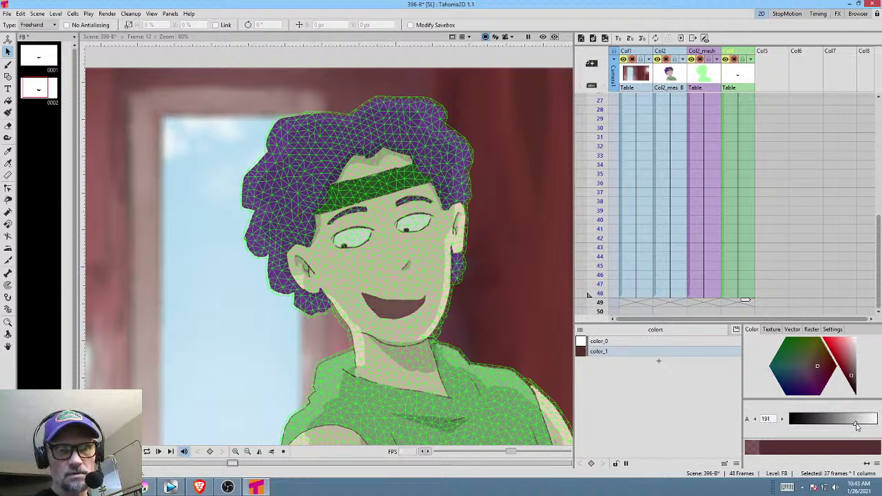
{"action": "left_click_drag", "start_coordinate": [852, 376], "coordinate": [851, 378]}
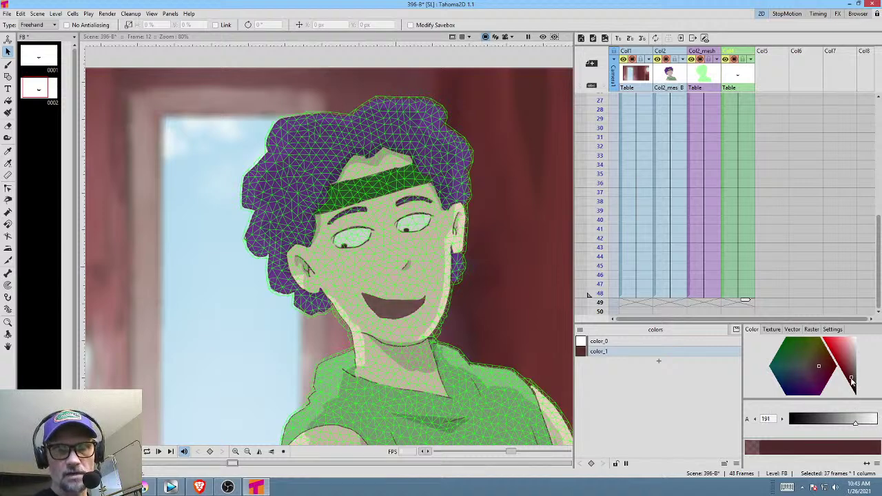
Parent the Col4 mouth column to Mel's mesh column in the Stage Schematic and tidy the nodes next to Col2.
{"action": "scroll", "coordinate": [758, 142], "scroll_direction": "up", "scroll_amount": 9}
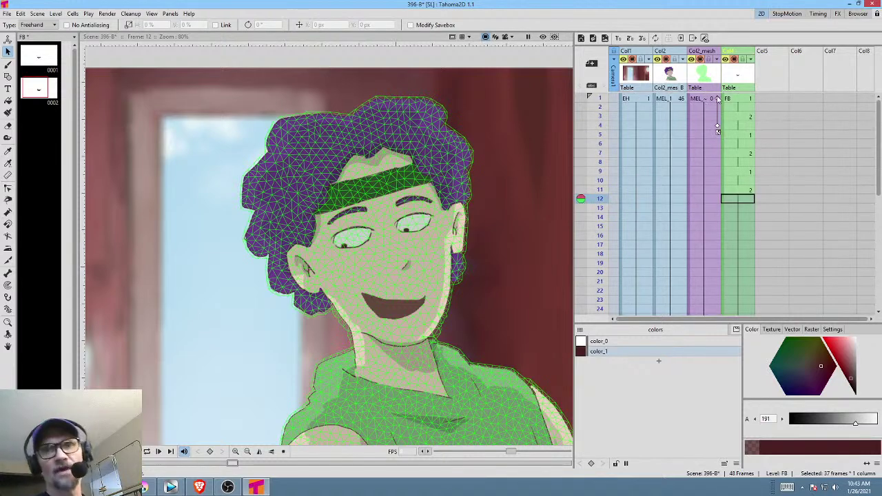
{"action": "left_click", "coordinate": [745, 101]}
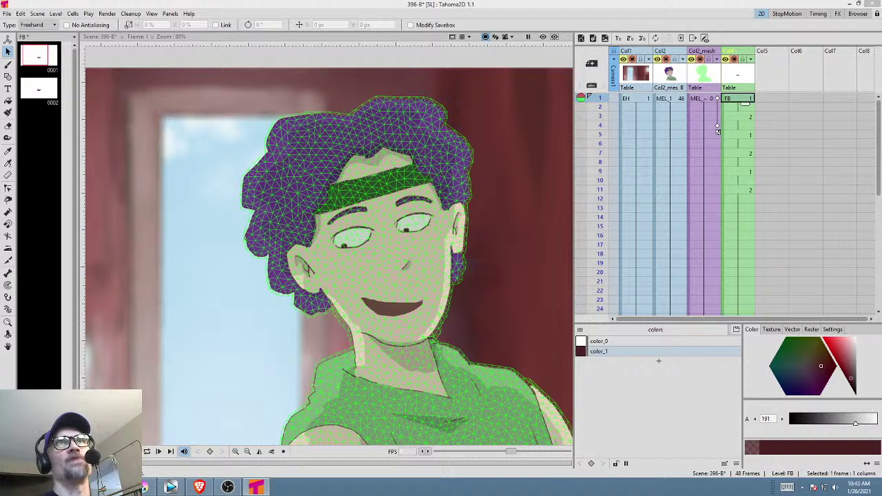
{"action": "left_click_drag", "start_coordinate": [455, 0], "coordinate": [413, 101]}
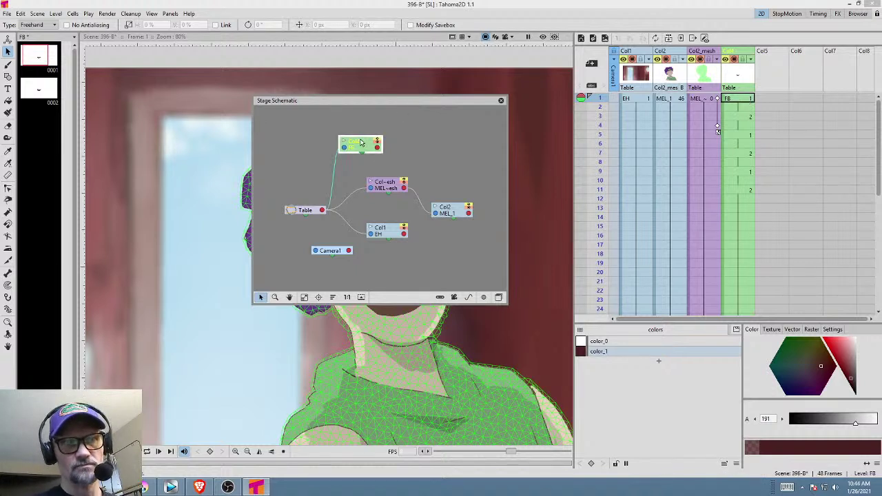
{"action": "left_click_drag", "start_coordinate": [359, 142], "coordinate": [405, 191]}
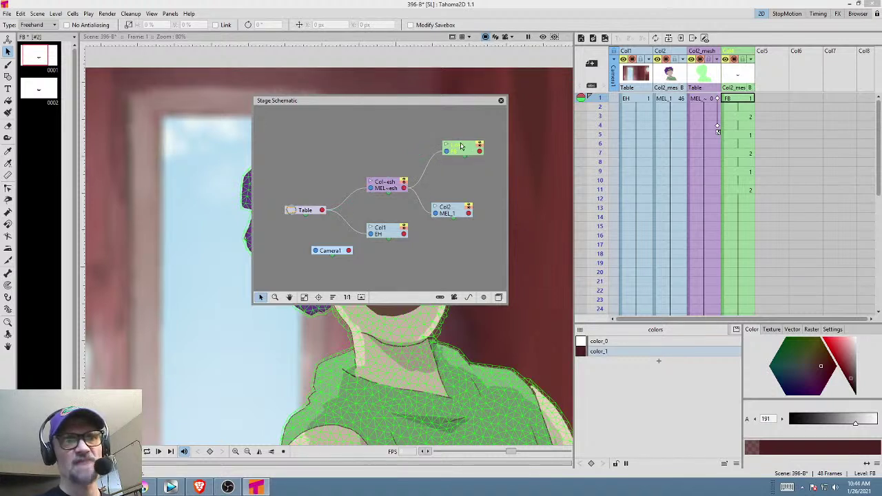
{"action": "left_click_drag", "start_coordinate": [461, 147], "coordinate": [449, 157]}
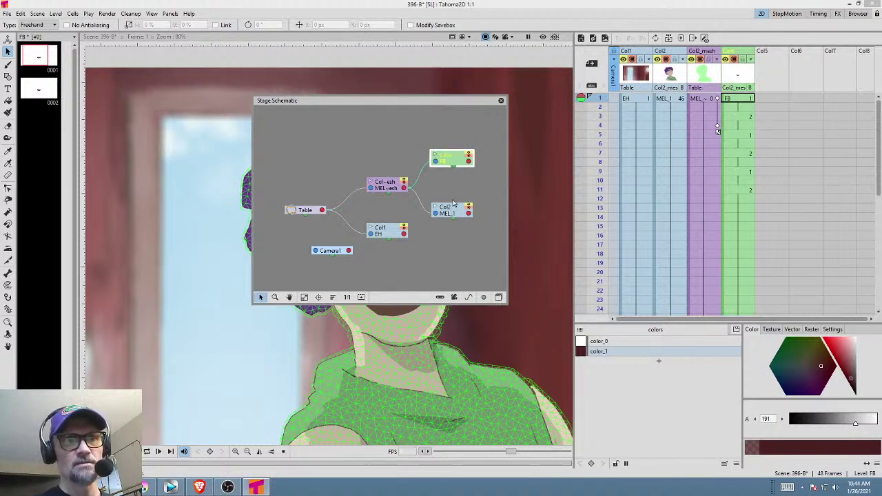
{"action": "left_click_drag", "start_coordinate": [446, 208], "coordinate": [449, 196]}
{"action": "left_click_drag", "start_coordinate": [448, 164], "coordinate": [451, 171]}
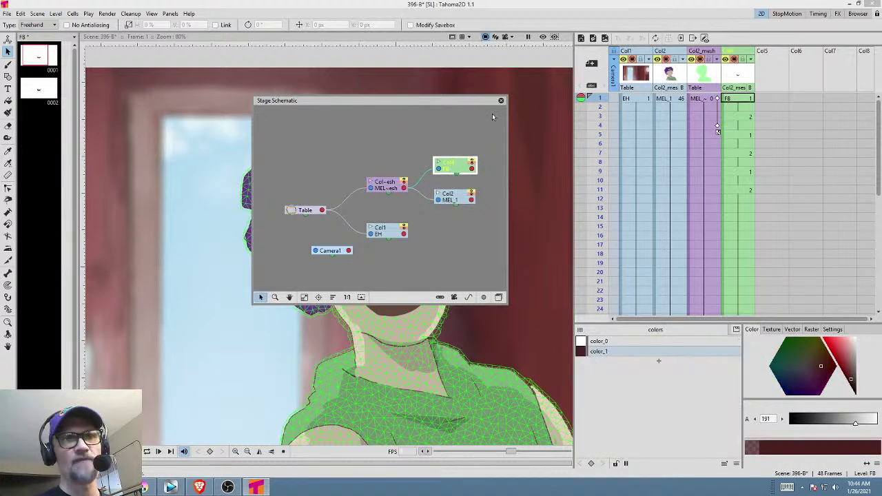
{"action": "left_click", "coordinate": [501, 101]}
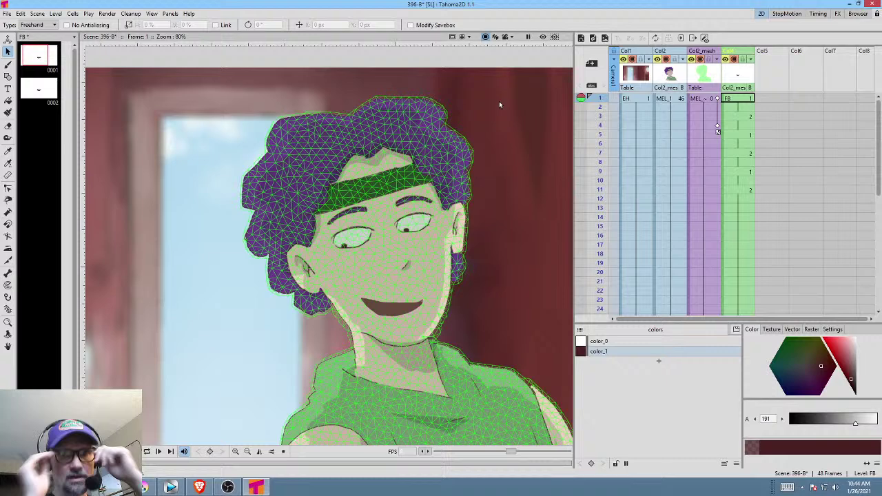
Pose Mel's head upright at frame 7 of Col2_mesh, rotating the eye-level vertex about -12° and the crown vertex about -2°.
{"action": "left_click", "coordinate": [706, 126]}
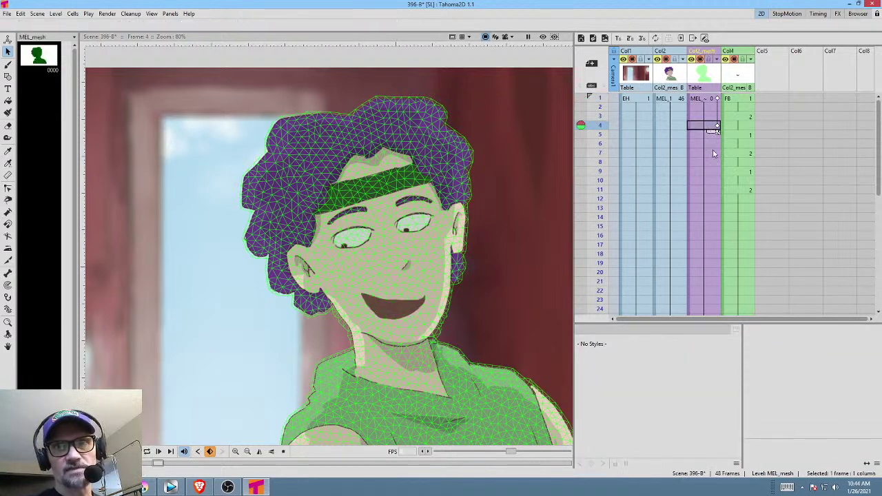
{"action": "left_click", "coordinate": [712, 151]}
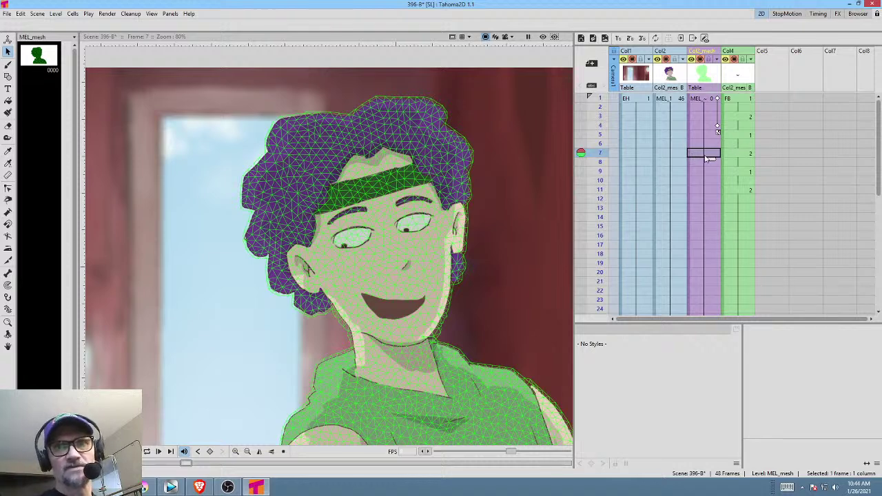
{"action": "key", "text": "k"}
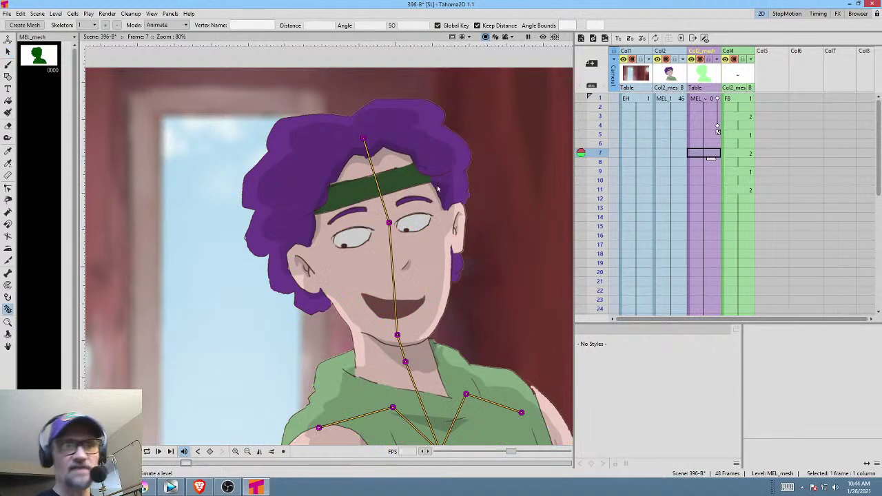
{"action": "left_click_drag", "start_coordinate": [389, 223], "coordinate": [413, 224]}
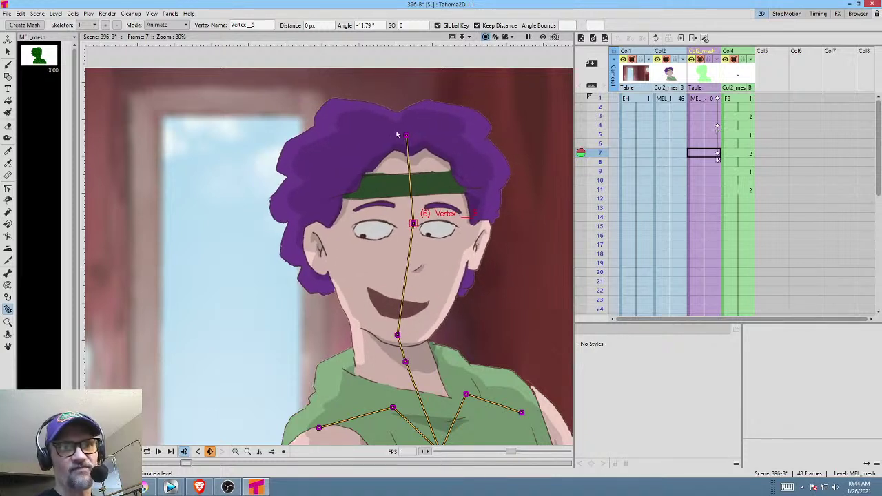
{"action": "left_click_drag", "start_coordinate": [407, 137], "coordinate": [409, 136]}
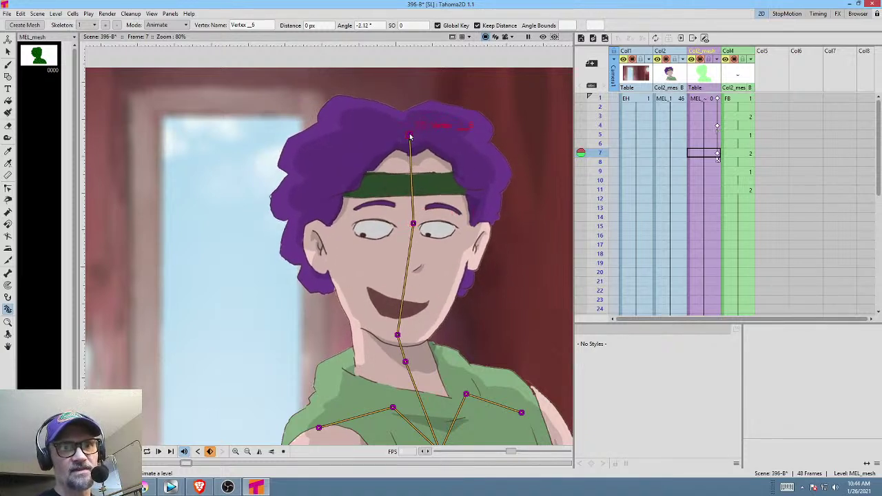
{"action": "left_click", "coordinate": [600, 98]}
{"action": "mouse_move", "coordinate": [599, 101]}
{"action": "left_mouse_down"}
{"action": "mouse_move", "coordinate": [590, 268]}
{"action": "mouse_move", "coordinate": [598, 7]}
{"action": "left_mouse_up"}
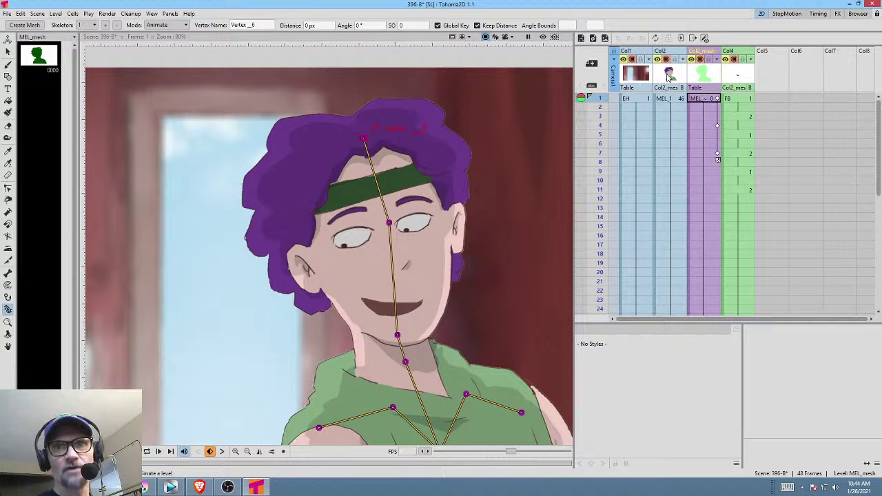
Hold the upright head pose by adding a matching keyframe at frame 13 of Col2_mesh.
{"action": "scroll", "coordinate": [723, 182], "scroll_direction": "down", "scroll_amount": 4}
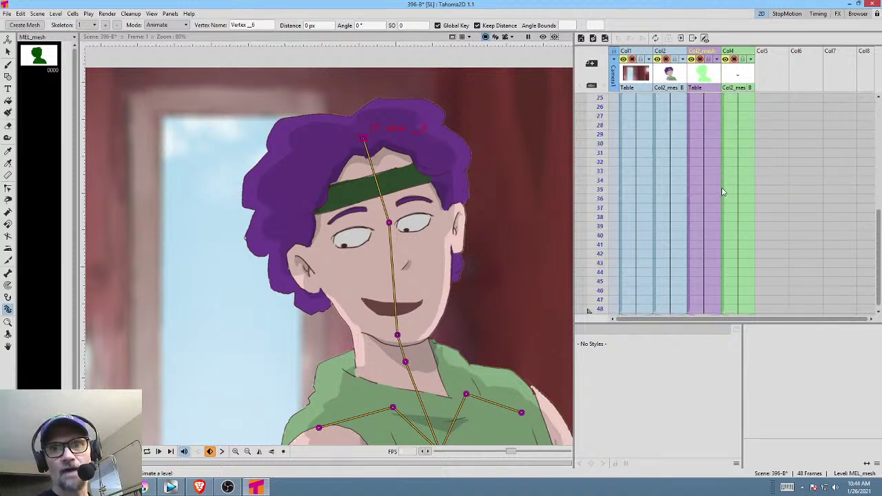
{"action": "scroll", "coordinate": [722, 191], "scroll_direction": "up", "scroll_amount": 4}
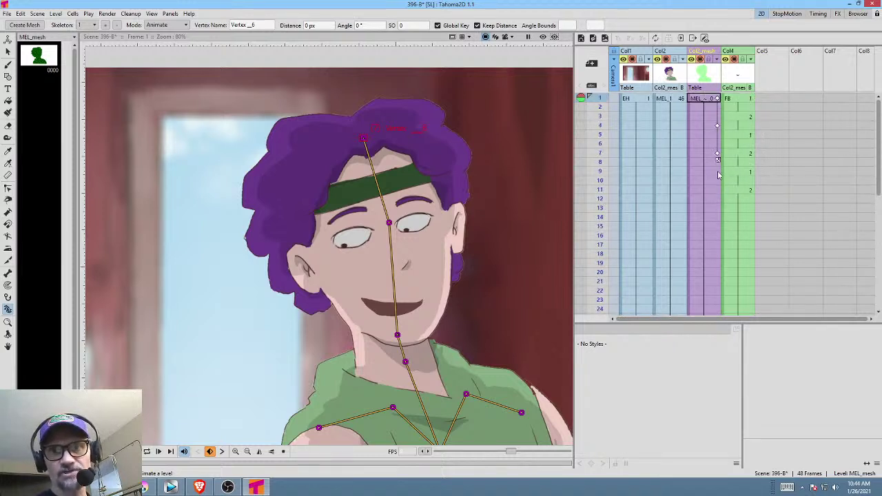
{"action": "left_click", "coordinate": [716, 156]}
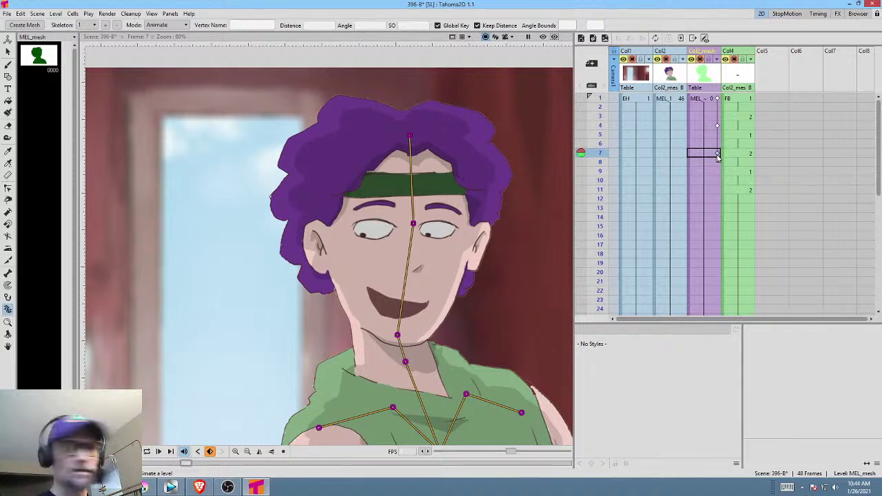
{"action": "left_click", "coordinate": [712, 207]}
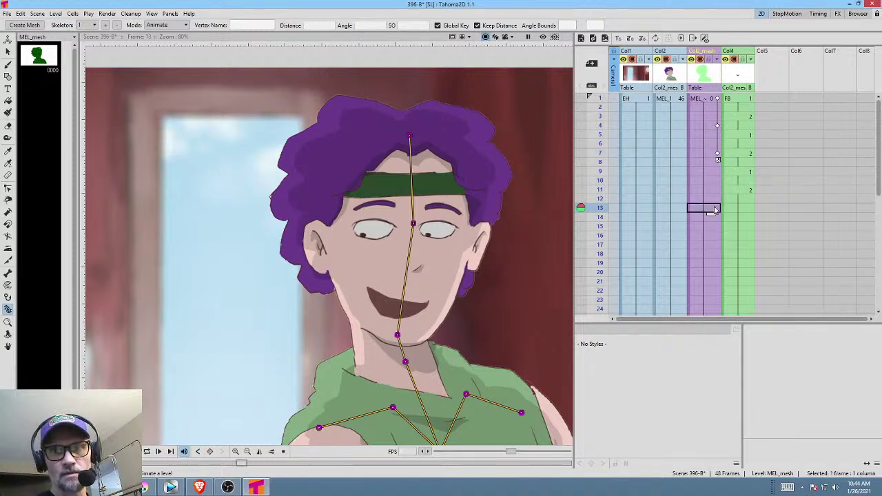
{"action": "left_click", "coordinate": [714, 211]}
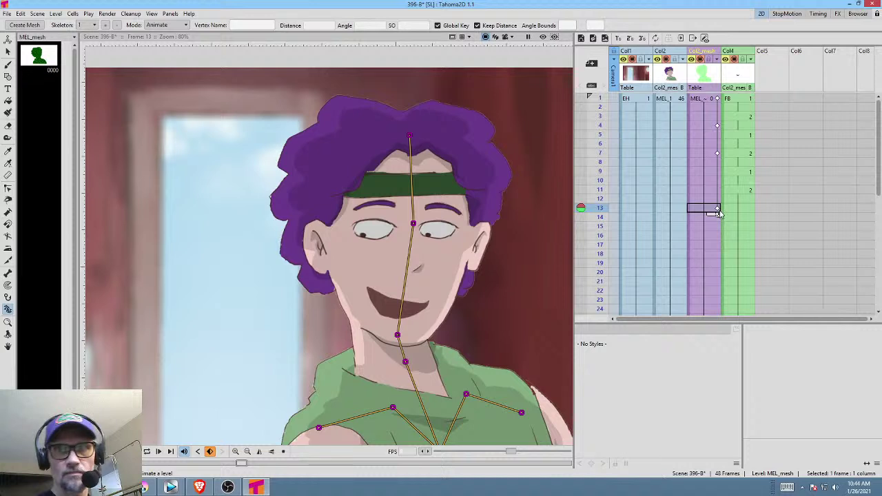
{"action": "left_click", "coordinate": [715, 218]}
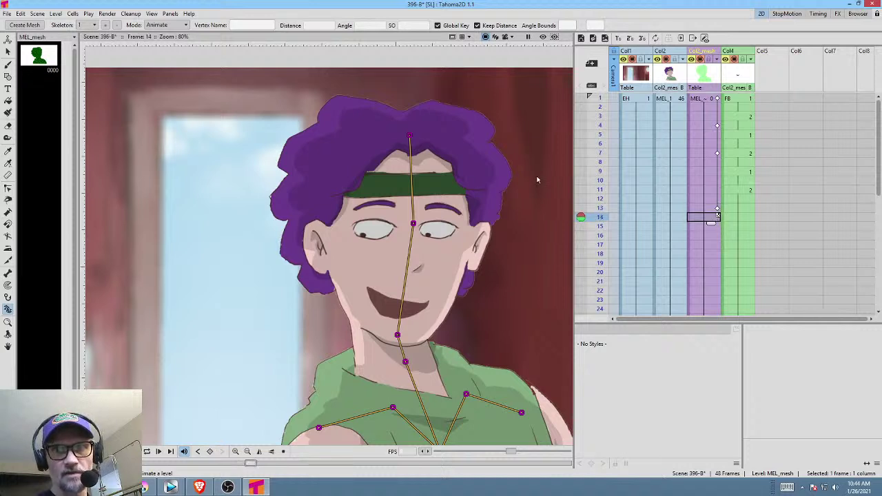
With Keep Distance turned off, stretch Mel's head upward at frame 14 of Col2_mesh by raising the eye-level and crown vertices.
{"action": "left_click", "coordinate": [477, 25]}
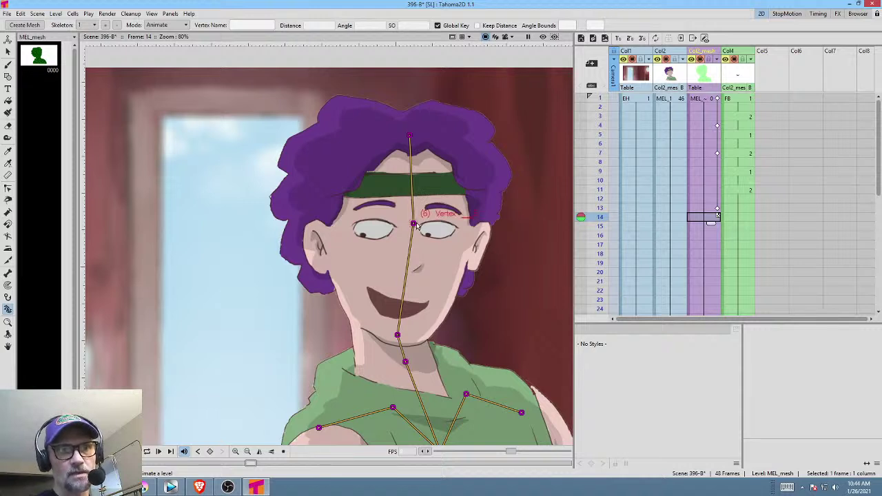
{"action": "mouse_move", "coordinate": [414, 224]}
{"action": "left_mouse_down"}
{"action": "mouse_move", "coordinate": [428, 204]}
{"action": "mouse_move", "coordinate": [412, 216]}
{"action": "left_mouse_up"}
{"action": "left_click_drag", "start_coordinate": [408, 128], "coordinate": [411, 119]}
{"action": "left_click_drag", "start_coordinate": [412, 217], "coordinate": [413, 208]}
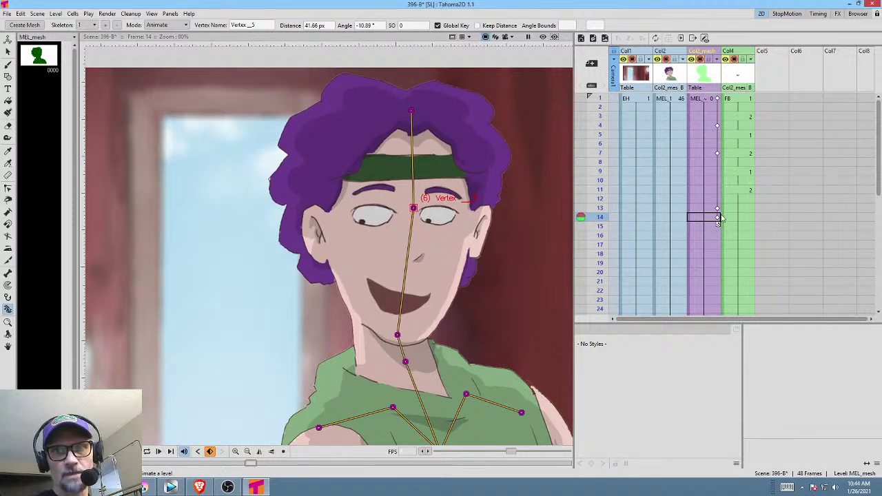
Copy the frame 13 head-pose keyframe of Col2_mesh to frame 15.
{"action": "left_click", "coordinate": [717, 208]}
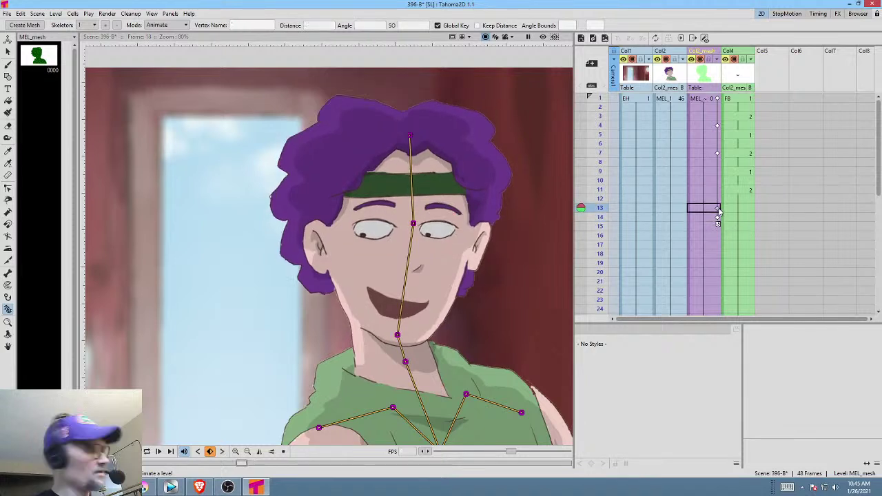
{"action": "left_click", "coordinate": [710, 226]}
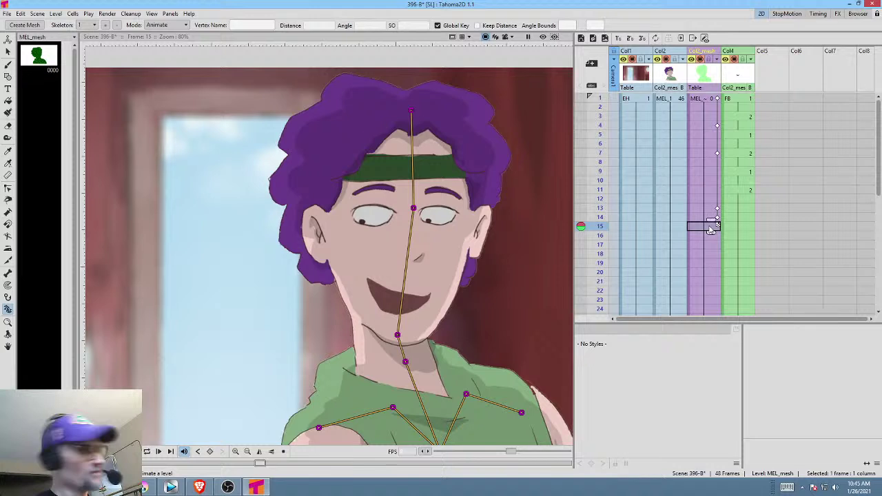
{"action": "key", "text": "ctrl+v"}
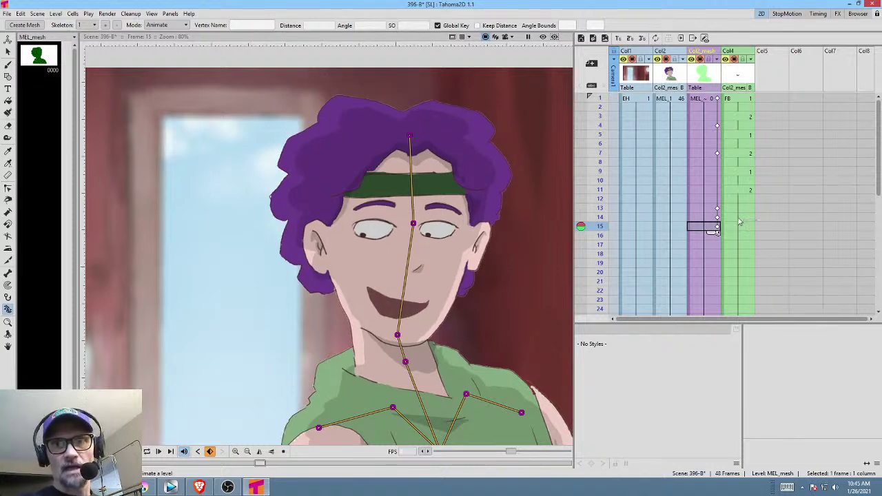
Duplicate Mel's face drawing 46 as drawing 47 in the MEL_1 level.
{"action": "left_click", "coordinate": [740, 219]}
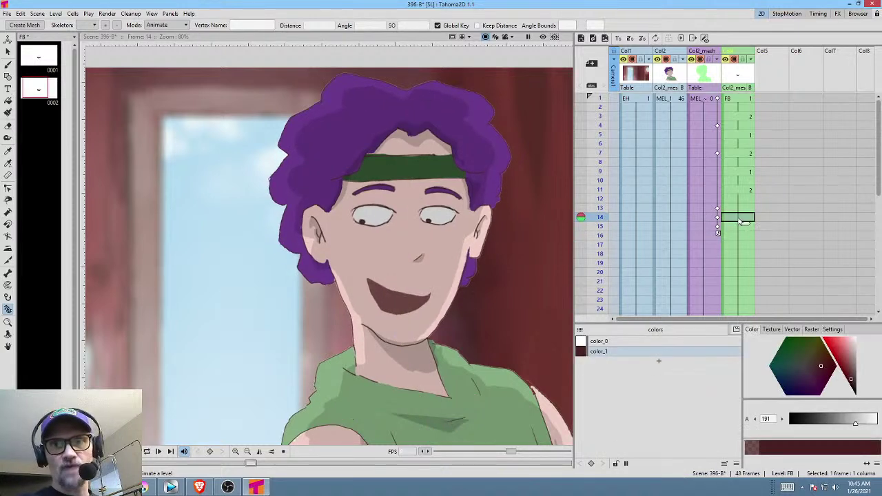
{"action": "left_click", "coordinate": [672, 217]}
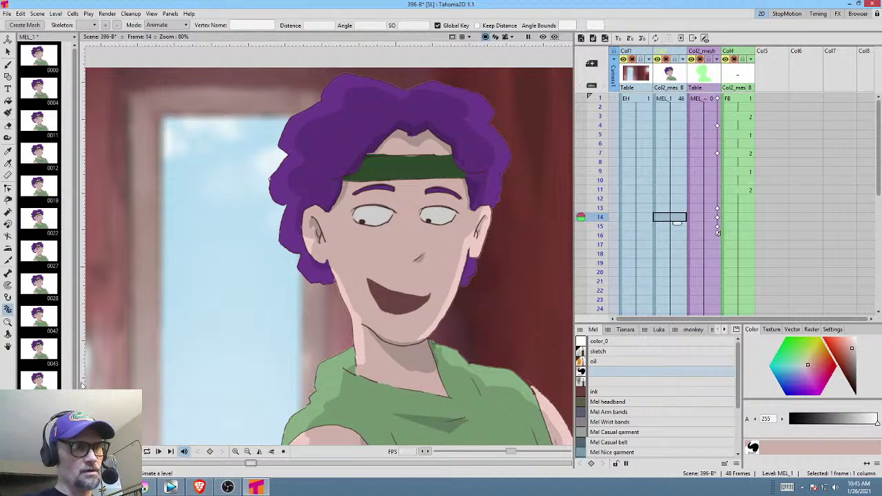
{"action": "left_click_drag", "start_coordinate": [75, 207], "coordinate": [74, 264]}
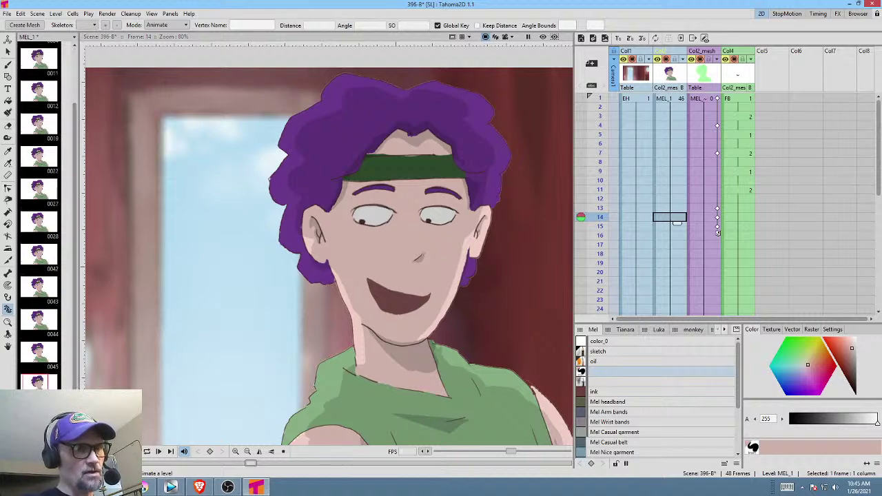
{"action": "left_click", "coordinate": [38, 413]}
{"action": "left_click", "coordinate": [31, 380]}
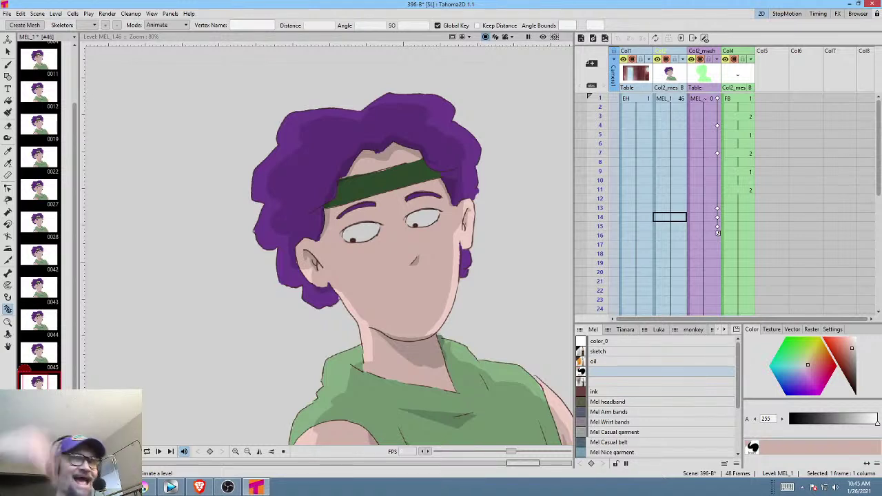
{"action": "left_click", "coordinate": [39, 413]}
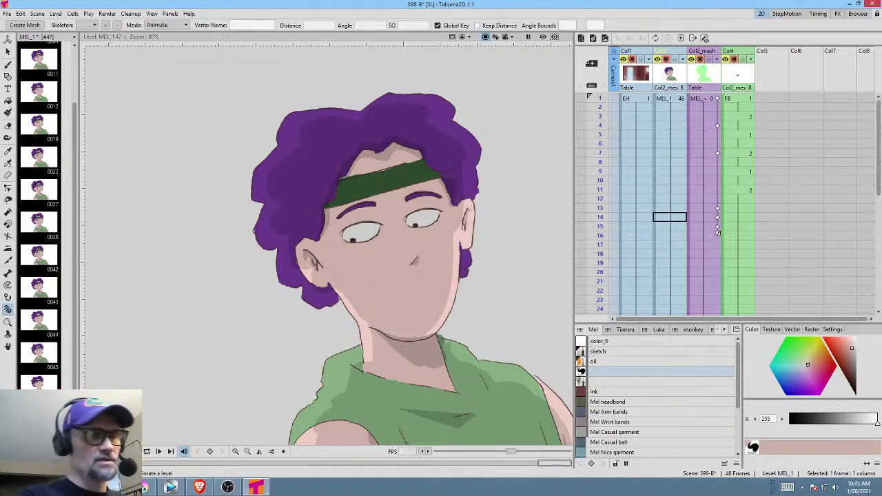
Lasso both eyes on drawing 47, stretch them to 142.63% height, slant them slightly and shift them by -2 px and 14.01 px.
{"action": "left_click_drag", "start_coordinate": [406, 270], "coordinate": [473, 304]}
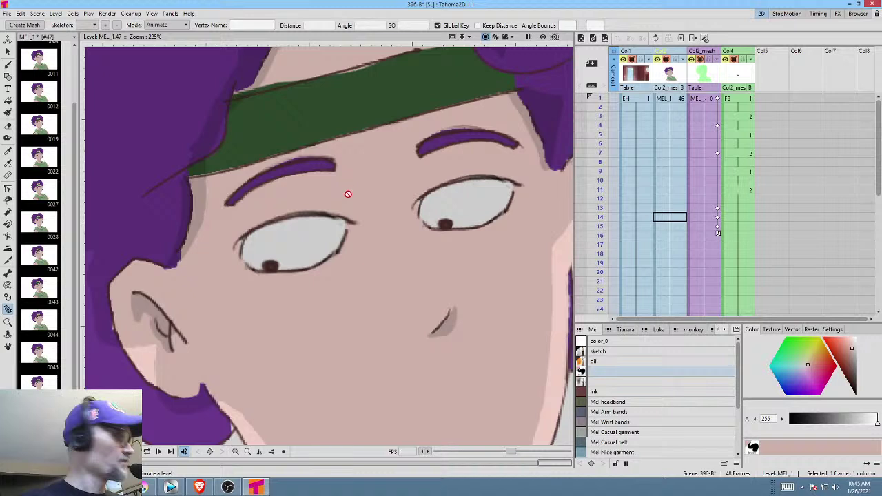
{"action": "key", "text": "s"}
{"action": "mouse_move", "coordinate": [352, 209]}
{"action": "left_mouse_down"}
{"action": "mouse_move", "coordinate": [277, 202]}
{"action": "mouse_move", "coordinate": [209, 248]}
{"action": "mouse_move", "coordinate": [308, 309]}
{"action": "mouse_move", "coordinate": [372, 207]}
{"action": "left_mouse_up"}
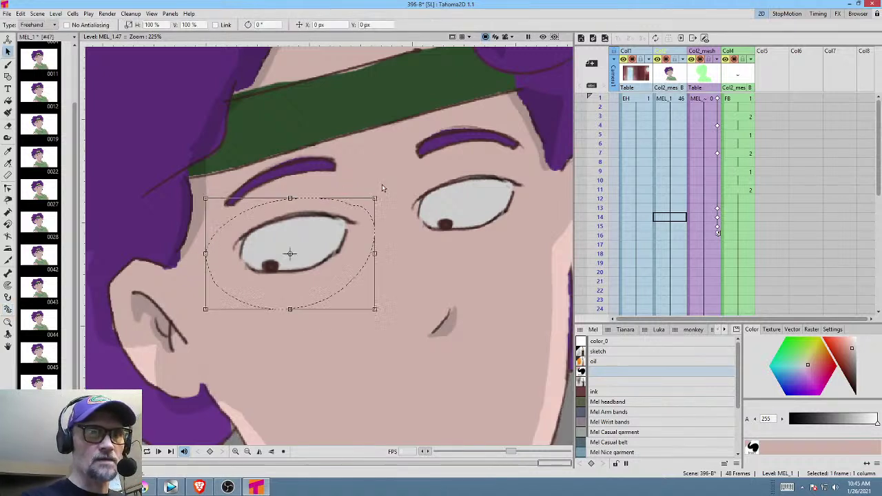
{"action": "mouse_move", "coordinate": [503, 162]}
{"action": "left_mouse_down"}
{"action": "mouse_move", "coordinate": [409, 188]}
{"action": "mouse_move", "coordinate": [394, 230]}
{"action": "mouse_move", "coordinate": [504, 239]}
{"action": "mouse_move", "coordinate": [537, 200]}
{"action": "mouse_move", "coordinate": [507, 157]}
{"action": "left_mouse_up"}
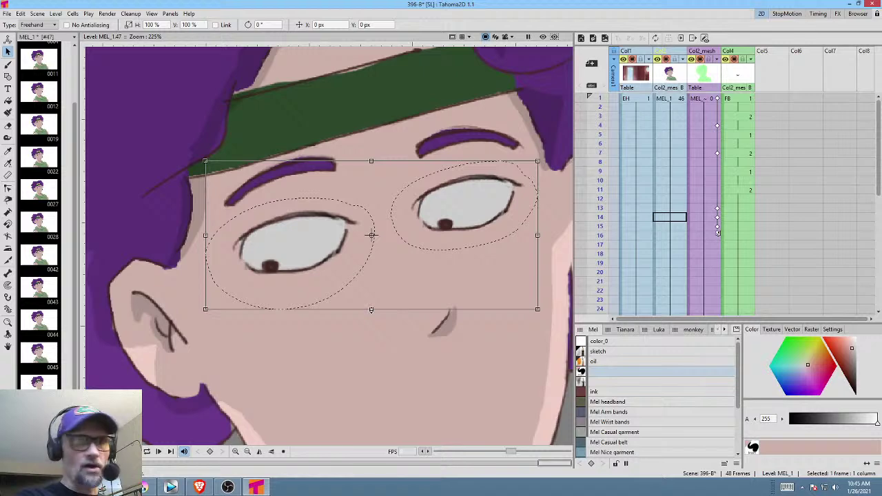
{"action": "left_click_drag", "start_coordinate": [370, 309], "coordinate": [377, 341]}
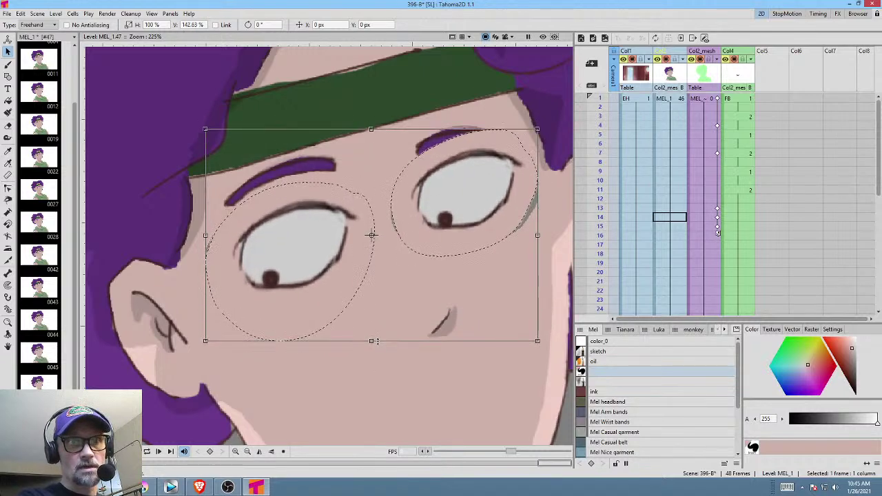
{"action": "left_click_drag", "start_coordinate": [536, 236], "coordinate": [539, 255]}
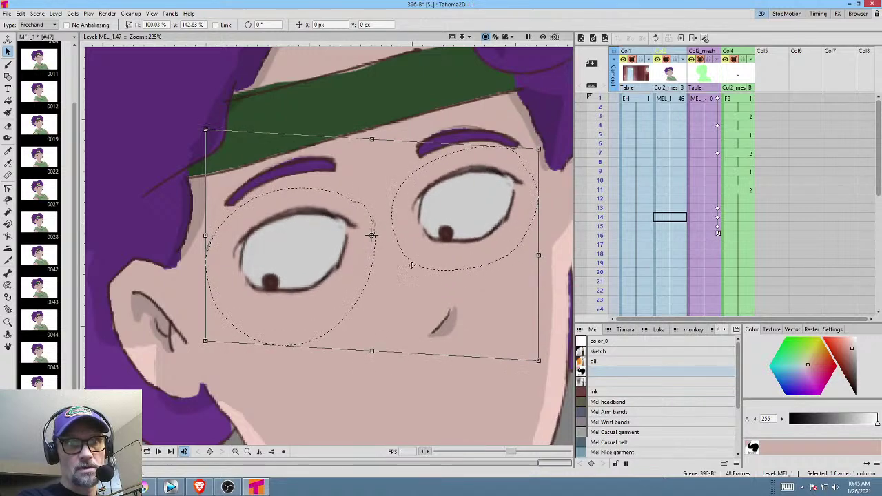
{"action": "left_click_drag", "start_coordinate": [396, 272], "coordinate": [396, 266]}
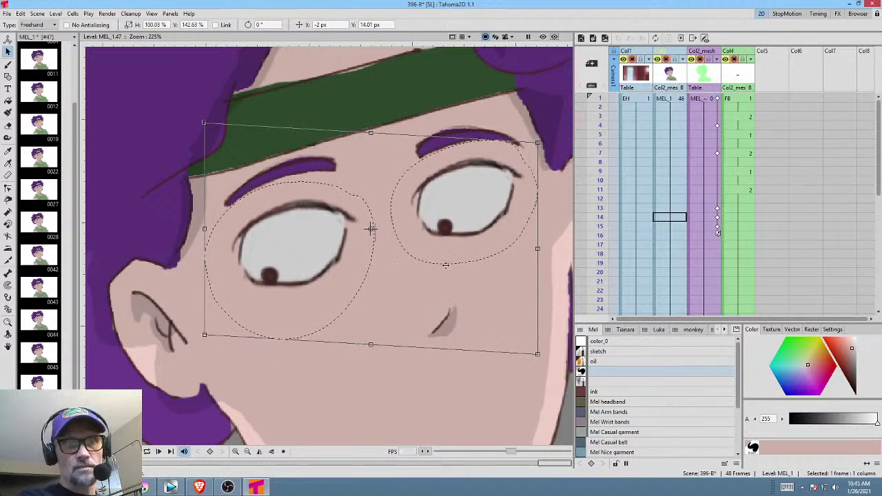
On drawing 48 of MEL_1, paint over both of Mel's eyes with the surrounding skin color.
{"action": "scroll", "coordinate": [444, 265], "scroll_direction": "down", "scroll_amount": 2}
{"action": "scroll", "coordinate": [444, 265], "scroll_direction": "down", "scroll_amount": 1}
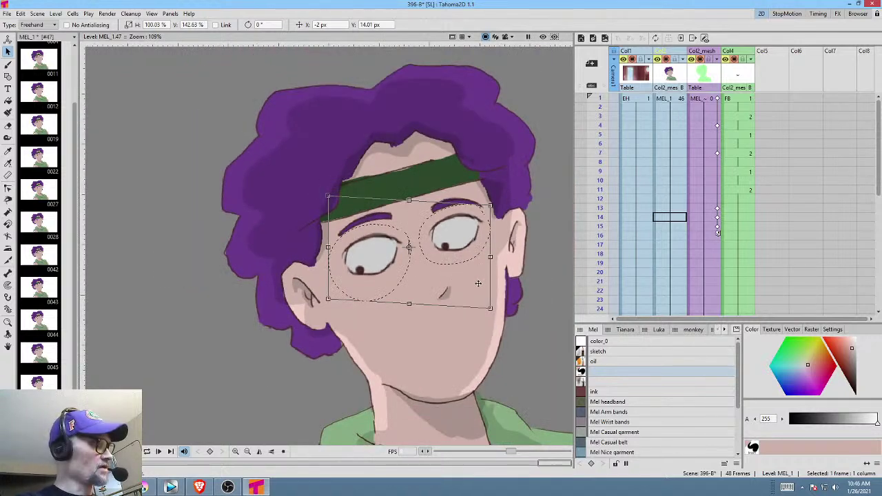
{"action": "key", "text": "b"}
{"action": "scroll", "coordinate": [478, 270], "scroll_direction": "up", "scroll_amount": 2}
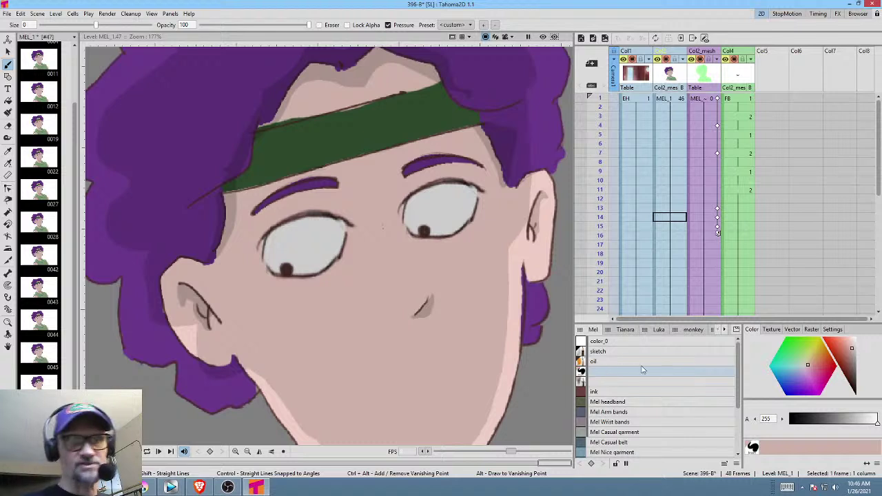
{"action": "left_click_drag", "start_coordinate": [416, 313], "coordinate": [438, 308]}
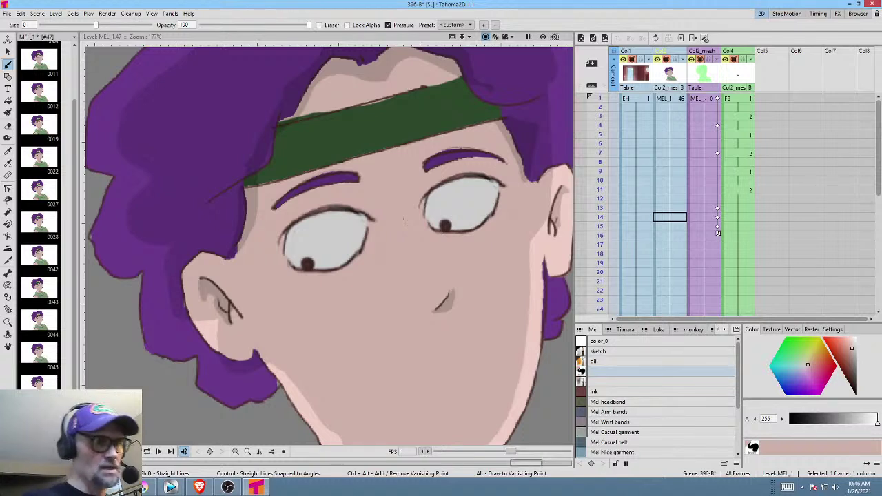
{"action": "key", "text": "period"}
{"action": "mouse_move", "coordinate": [375, 239]}
{"action": "left_mouse_down"}
{"action": "mouse_move", "coordinate": [305, 276]}
{"action": "mouse_move", "coordinate": [393, 224]}
{"action": "mouse_move", "coordinate": [357, 204]}
{"action": "mouse_move", "coordinate": [302, 216]}
{"action": "mouse_move", "coordinate": [321, 215]}
{"action": "mouse_move", "coordinate": [278, 253]}
{"action": "mouse_move", "coordinate": [299, 272]}
{"action": "left_mouse_up"}
{"action": "mouse_move", "coordinate": [469, 229]}
{"action": "left_mouse_down"}
{"action": "mouse_move", "coordinate": [483, 214]}
{"action": "mouse_move", "coordinate": [479, 183]}
{"action": "mouse_move", "coordinate": [431, 191]}
{"action": "mouse_move", "coordinate": [455, 186]}
{"action": "mouse_move", "coordinate": [459, 208]}
{"action": "left_mouse_up"}
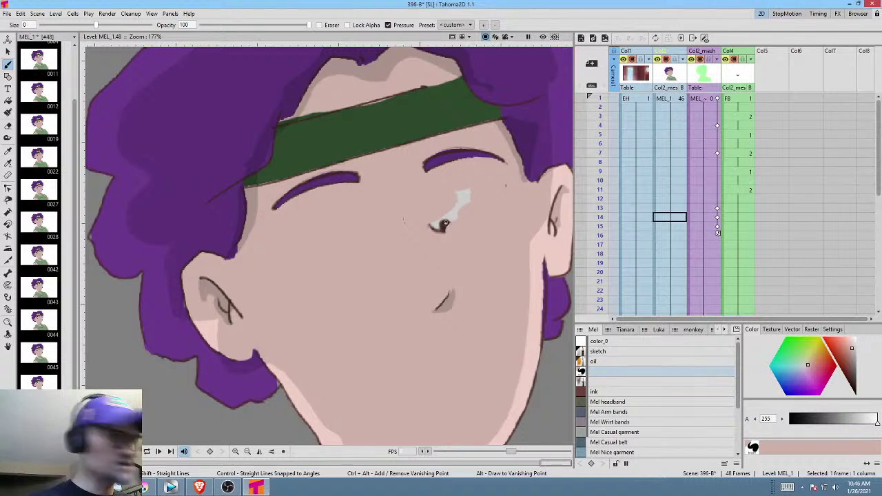
{"action": "key", "text": "k"}
{"action": "left_click", "coordinate": [453, 219]}
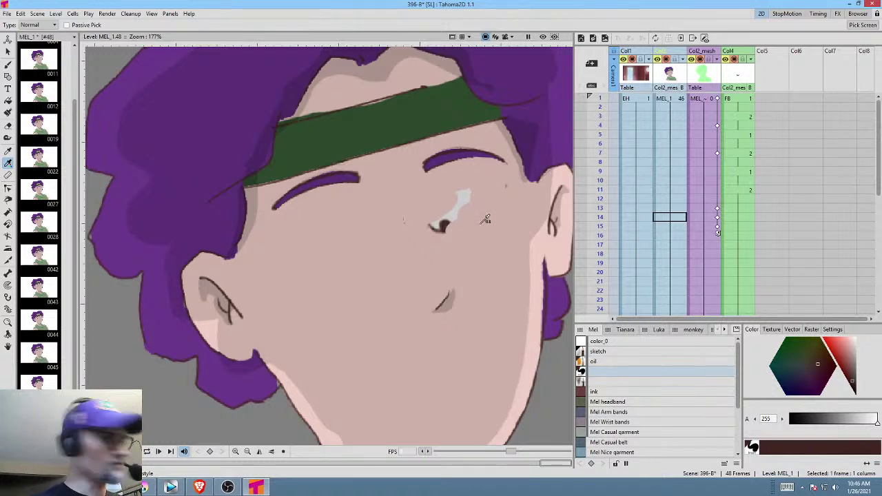
{"action": "left_click", "coordinate": [486, 219]}
{"action": "key", "text": "b"}
{"action": "mouse_move", "coordinate": [479, 187]}
{"action": "left_mouse_down"}
{"action": "mouse_move", "coordinate": [459, 214]}
{"action": "mouse_move", "coordinate": [425, 236]}
{"action": "mouse_move", "coordinate": [434, 206]}
{"action": "left_mouse_up"}
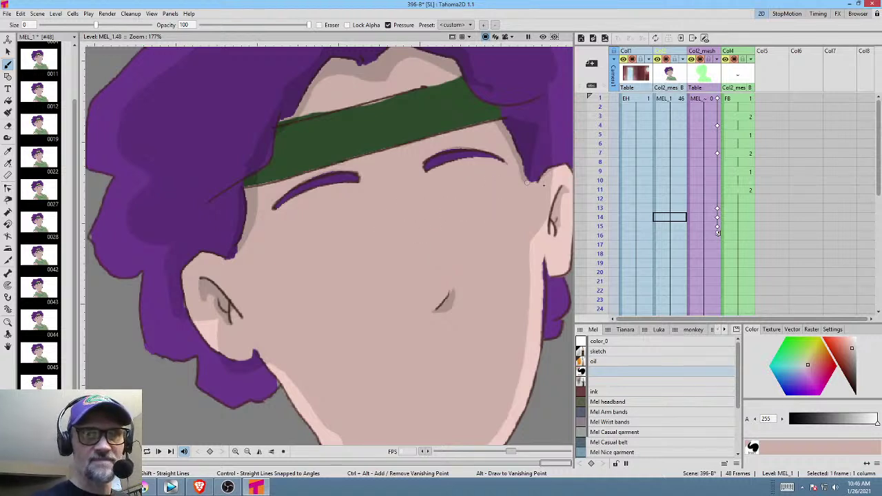
Brush tightly shut, squinting eye lines in dark brown beneath both eyebrows on drawing 48.
{"action": "left_click", "coordinate": [852, 367]}
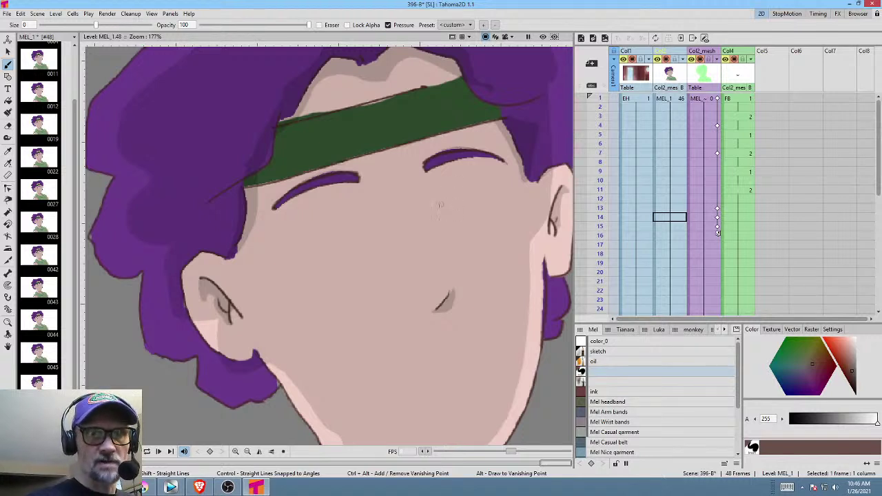
{"action": "left_click_drag", "start_coordinate": [439, 206], "coordinate": [510, 178]}
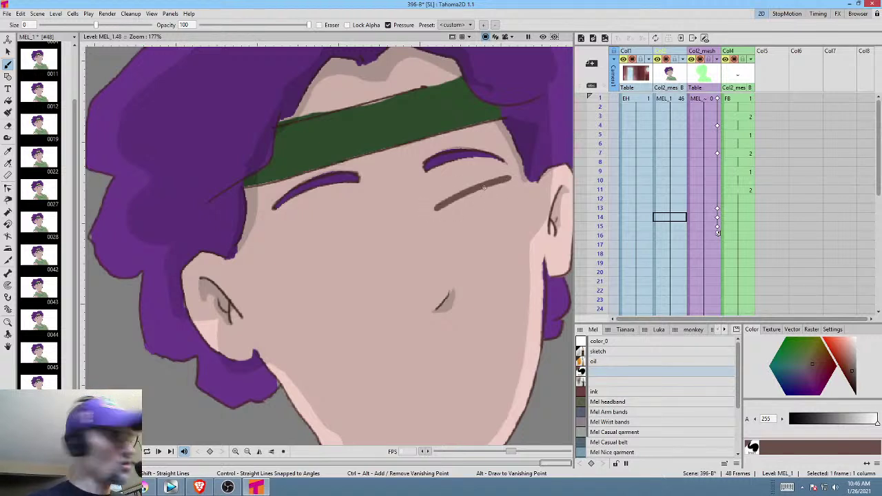
{"action": "key", "text": "ctrl+z"}
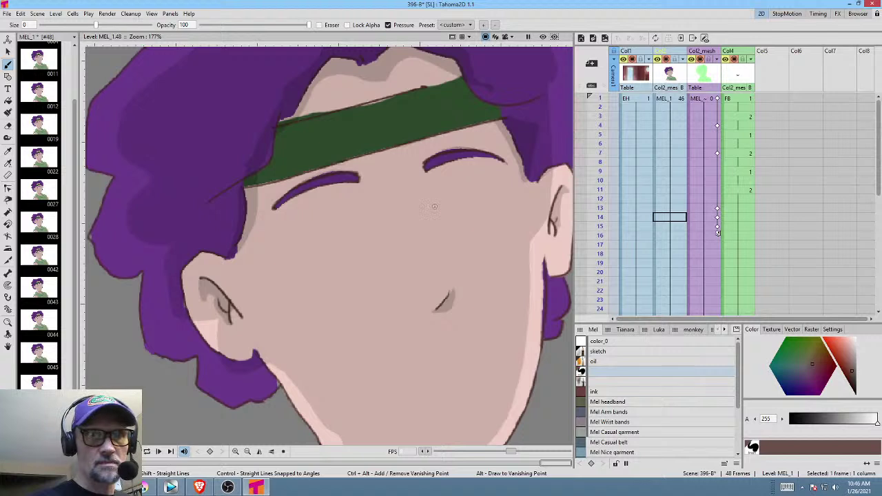
{"action": "left_click_drag", "start_coordinate": [434, 206], "coordinate": [508, 184]}
{"action": "left_click_drag", "start_coordinate": [439, 208], "coordinate": [514, 184]}
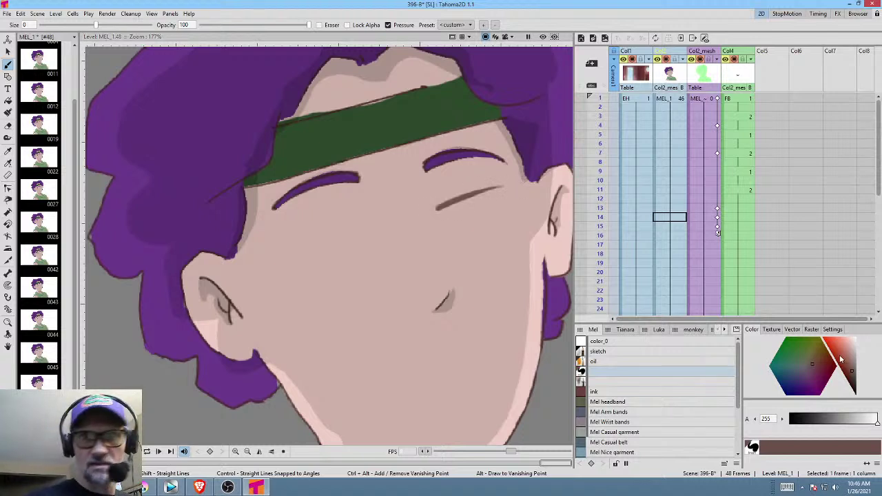
{"action": "left_click", "coordinate": [854, 382]}
{"action": "mouse_move", "coordinate": [436, 209]}
{"action": "left_mouse_down"}
{"action": "mouse_move", "coordinate": [514, 186]}
{"action": "mouse_move", "coordinate": [445, 207]}
{"action": "mouse_move", "coordinate": [506, 195]}
{"action": "mouse_move", "coordinate": [456, 199]}
{"action": "left_mouse_up"}
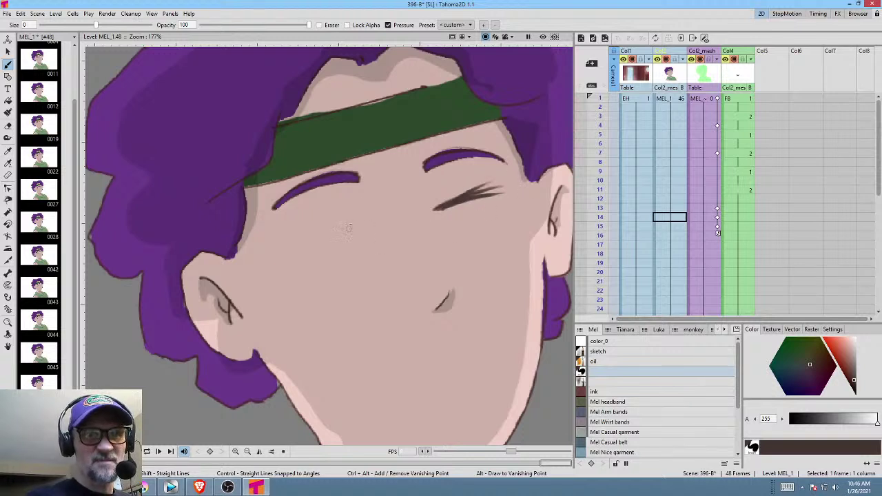
{"action": "mouse_move", "coordinate": [378, 223]}
{"action": "left_mouse_down"}
{"action": "mouse_move", "coordinate": [288, 249]}
{"action": "mouse_move", "coordinate": [306, 230]}
{"action": "mouse_move", "coordinate": [313, 239]}
{"action": "left_mouse_up"}
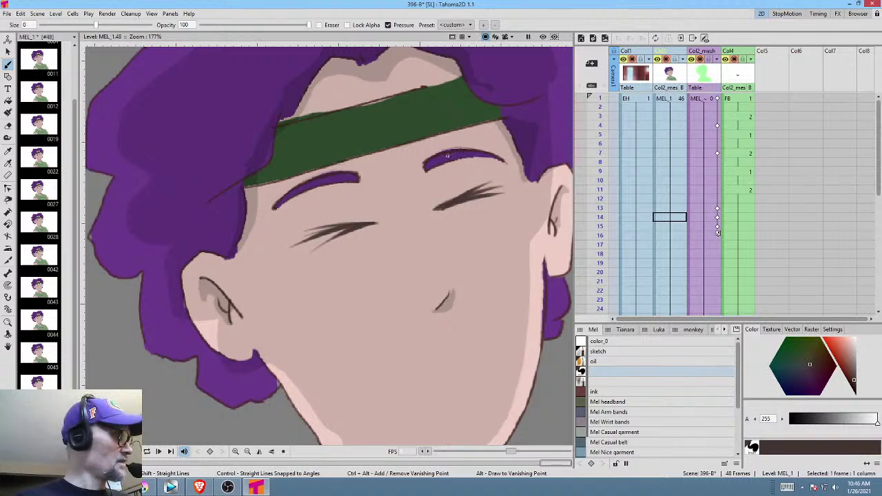
Sample the eyebrow purple and paint a lowered brow beneath each existing eyebrow on drawing 48.
{"action": "key", "text": "k"}
{"action": "left_click", "coordinate": [451, 153]}
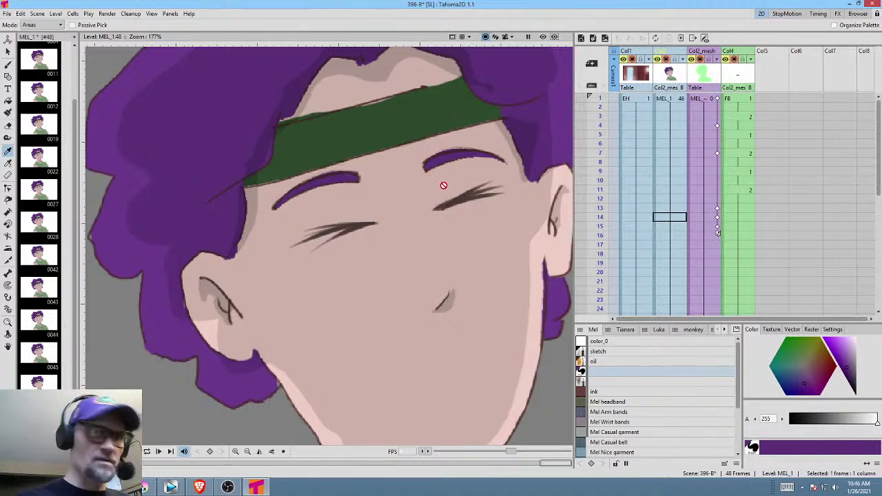
{"action": "key", "text": "r"}
{"action": "key", "text": "b"}
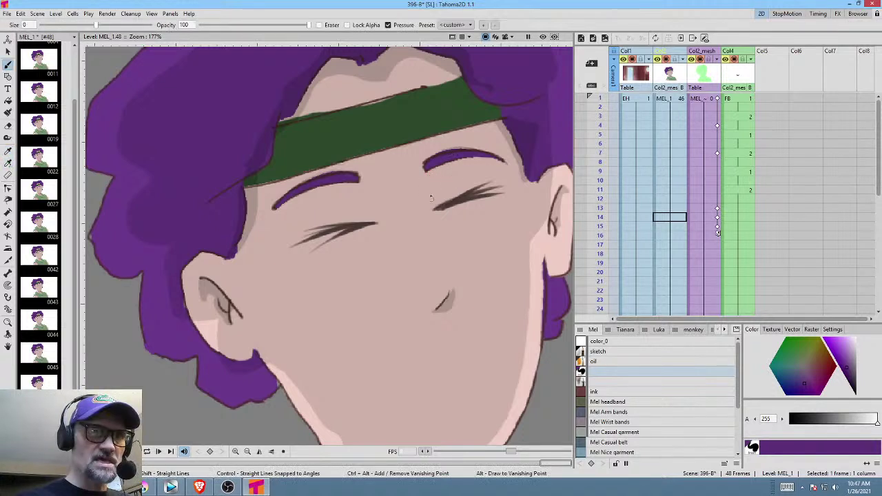
{"action": "left_click_drag", "start_coordinate": [428, 197], "coordinate": [503, 160]}
{"action": "key", "text": "k"}
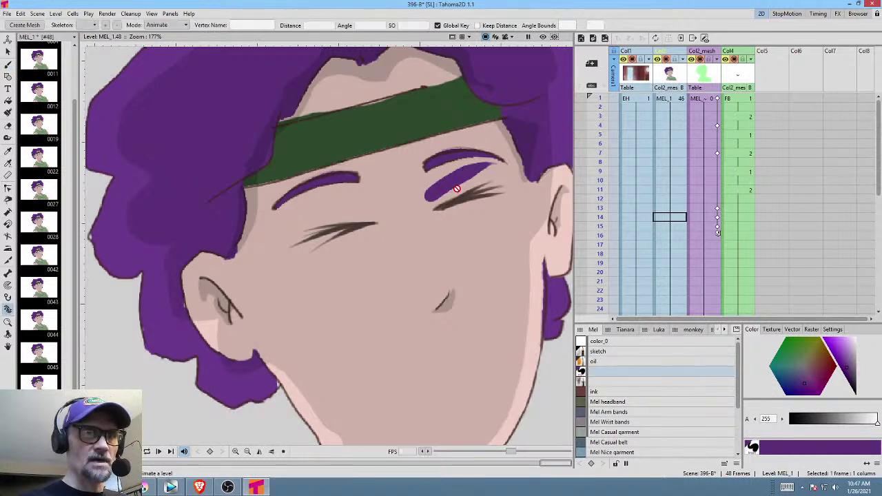
{"action": "key", "text": "b"}
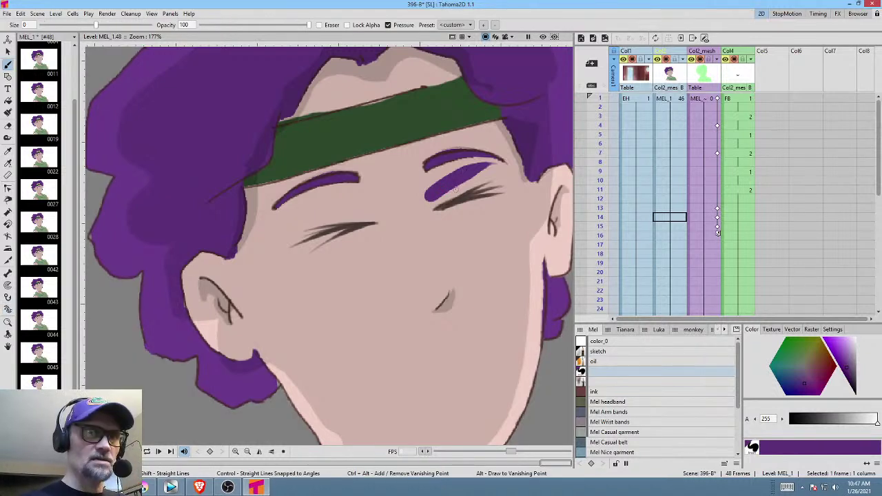
{"action": "key", "text": "ctrl+z"}
{"action": "mouse_move", "coordinate": [433, 191]}
{"action": "left_mouse_down"}
{"action": "mouse_move", "coordinate": [474, 165]}
{"action": "mouse_move", "coordinate": [435, 189]}
{"action": "mouse_move", "coordinate": [479, 160]}
{"action": "mouse_move", "coordinate": [470, 162]}
{"action": "mouse_move", "coordinate": [510, 157]}
{"action": "left_mouse_up"}
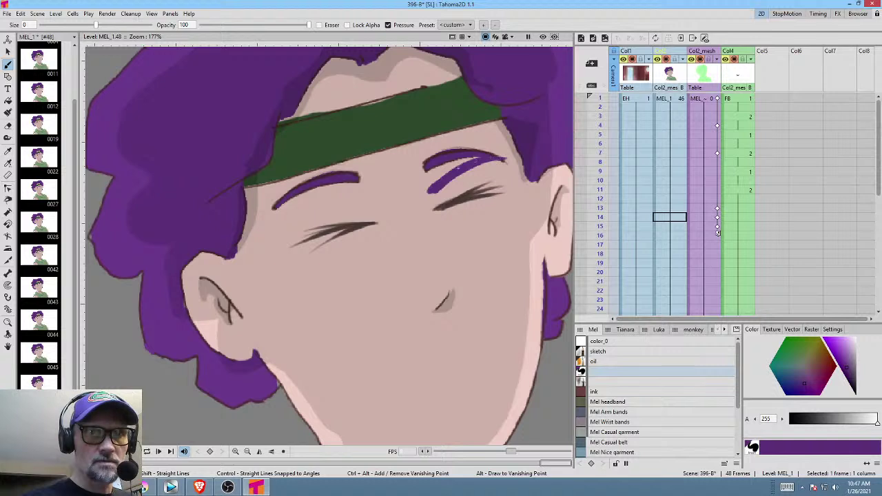
{"action": "mouse_move", "coordinate": [456, 166]}
{"action": "left_mouse_down"}
{"action": "mouse_move", "coordinate": [440, 181]}
{"action": "mouse_move", "coordinate": [442, 172]}
{"action": "left_mouse_up"}
{"action": "mouse_move", "coordinate": [370, 206]}
{"action": "left_mouse_down"}
{"action": "mouse_move", "coordinate": [284, 214]}
{"action": "mouse_move", "coordinate": [303, 205]}
{"action": "left_mouse_up"}
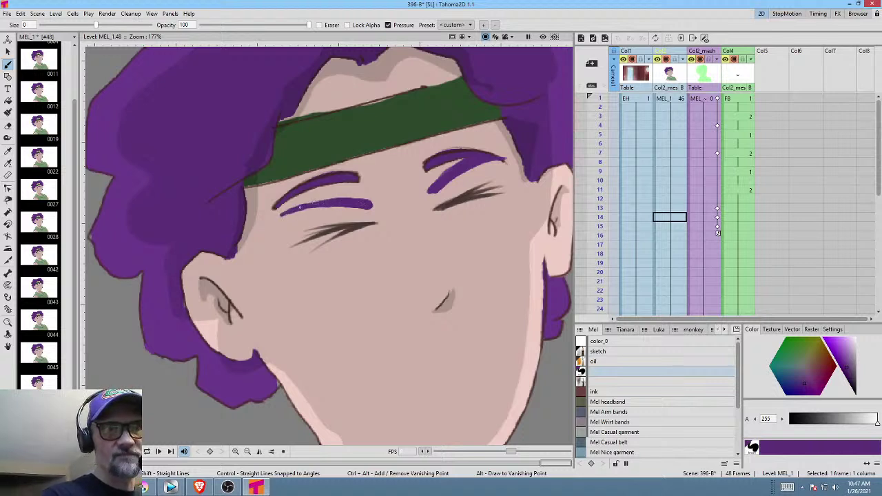
{"action": "left_click_drag", "start_coordinate": [350, 205], "coordinate": [370, 209]}
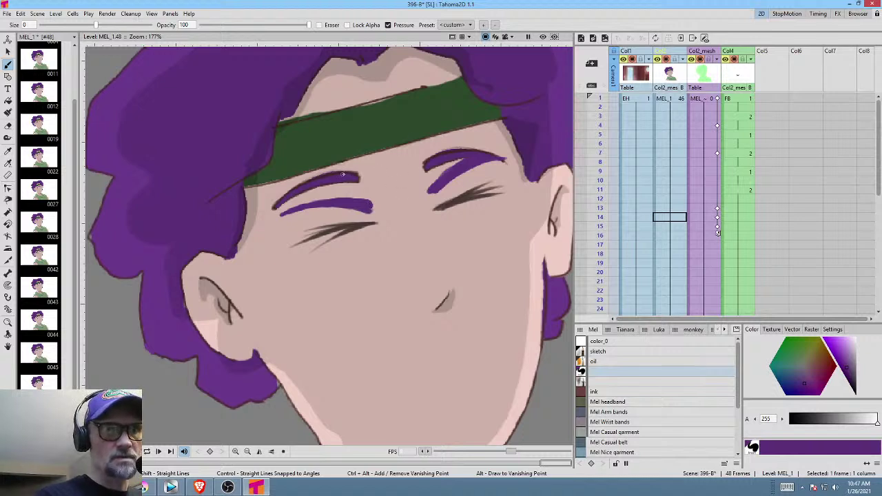
Sample the skin color and paint out both of Mel's original raised eyebrows on drawing 48.
{"action": "key", "text": "k"}
{"action": "left_click", "coordinate": [376, 176]}
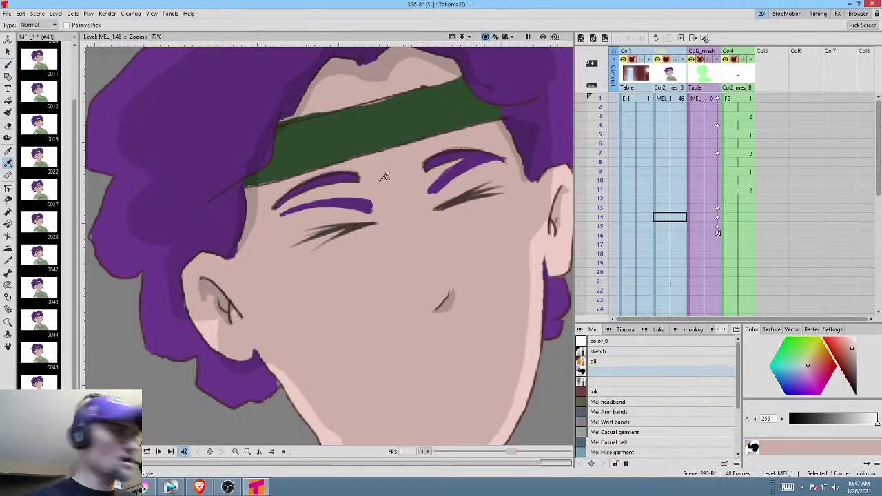
{"action": "key", "text": "b"}
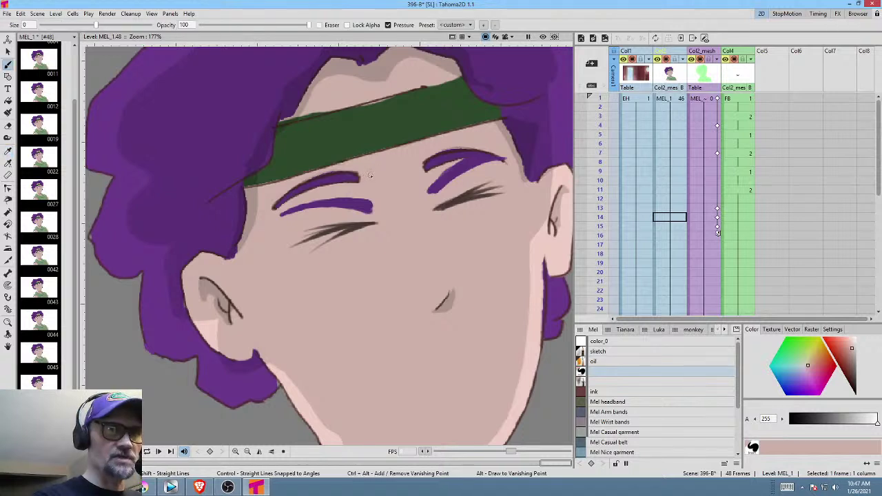
{"action": "mouse_move", "coordinate": [370, 176]}
{"action": "left_mouse_down"}
{"action": "mouse_move", "coordinate": [308, 183]}
{"action": "mouse_move", "coordinate": [271, 208]}
{"action": "mouse_move", "coordinate": [337, 183]}
{"action": "mouse_move", "coordinate": [492, 146]}
{"action": "mouse_move", "coordinate": [423, 167]}
{"action": "mouse_move", "coordinate": [447, 147]}
{"action": "left_mouse_up"}
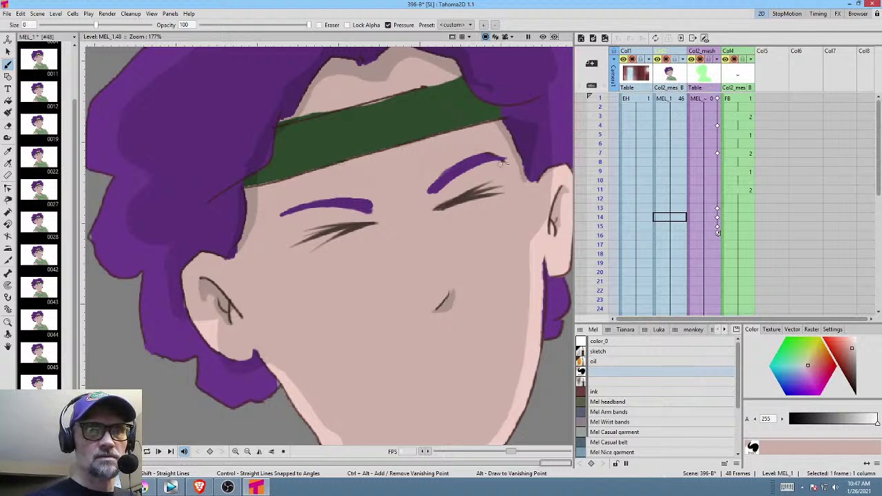
Sample the dark brown eye line color, outline both lowered brows and draw two frown creases between them on drawing 48.
{"action": "left_click", "coordinate": [465, 196]}
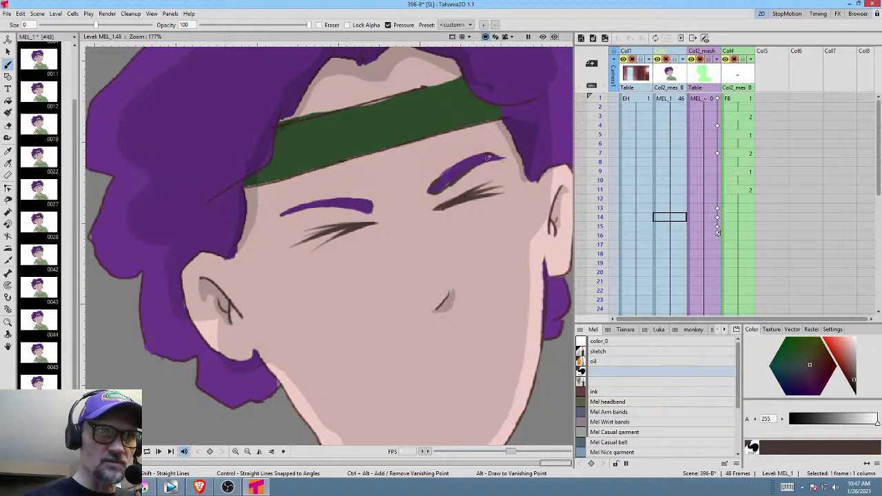
{"action": "mouse_move", "coordinate": [341, 199]}
{"action": "left_mouse_down"}
{"action": "mouse_move", "coordinate": [282, 215]}
{"action": "mouse_move", "coordinate": [356, 208]}
{"action": "left_mouse_up"}
{"action": "left_click_drag", "start_coordinate": [398, 180], "coordinate": [397, 219]}
{"action": "left_click_drag", "start_coordinate": [416, 195], "coordinate": [414, 208]}
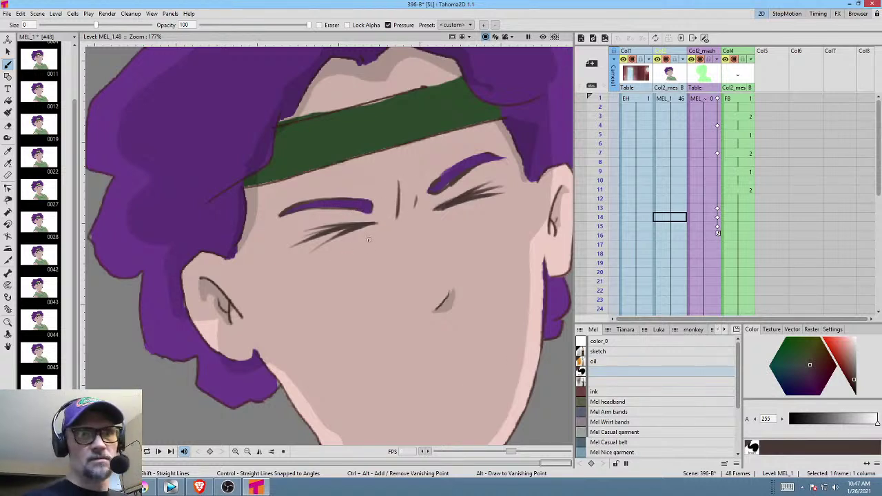
{"action": "left_click_drag", "start_coordinate": [369, 239], "coordinate": [353, 255]}
{"action": "left_click_drag", "start_coordinate": [446, 227], "coordinate": [482, 224]}
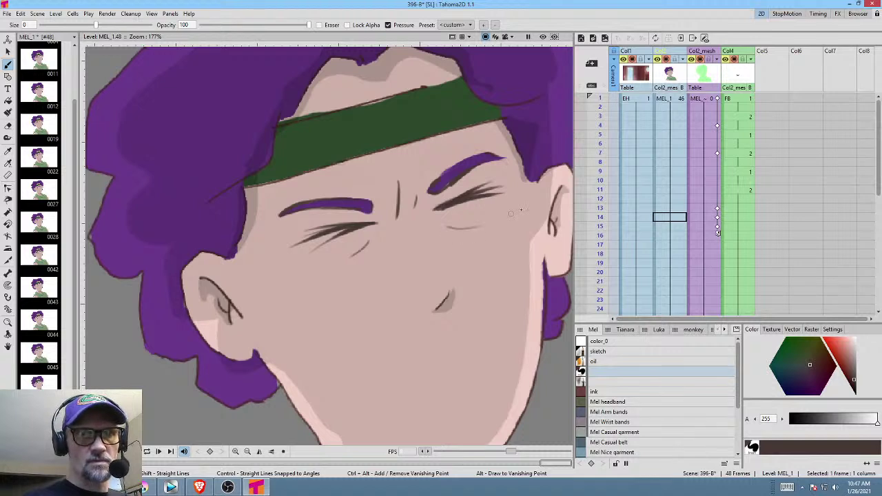
{"action": "key", "text": "ctrl+z"}
{"action": "key", "text": "ctrl+z"}
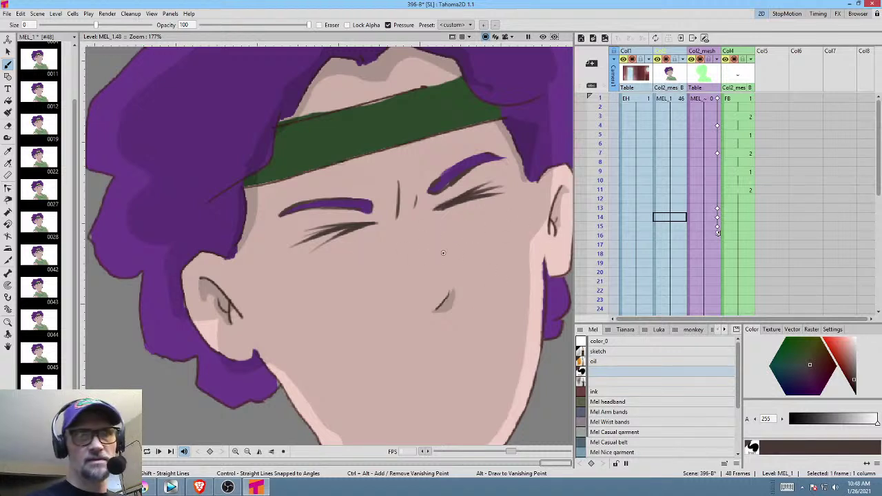
Insert a blank cell at frame 14 of the MEL_1 column and place squinting drawing 48 in it.
{"action": "left_click", "coordinate": [674, 217]}
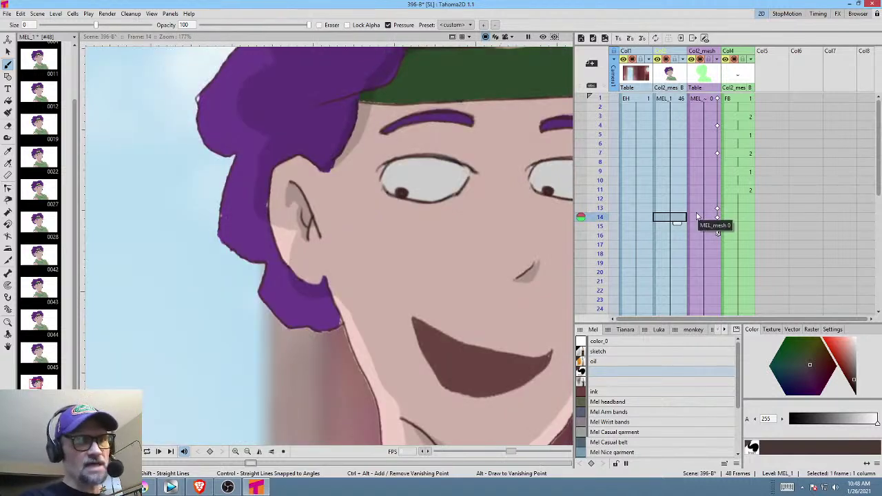
{"action": "scroll", "coordinate": [695, 227], "scroll_direction": "down", "scroll_amount": 2}
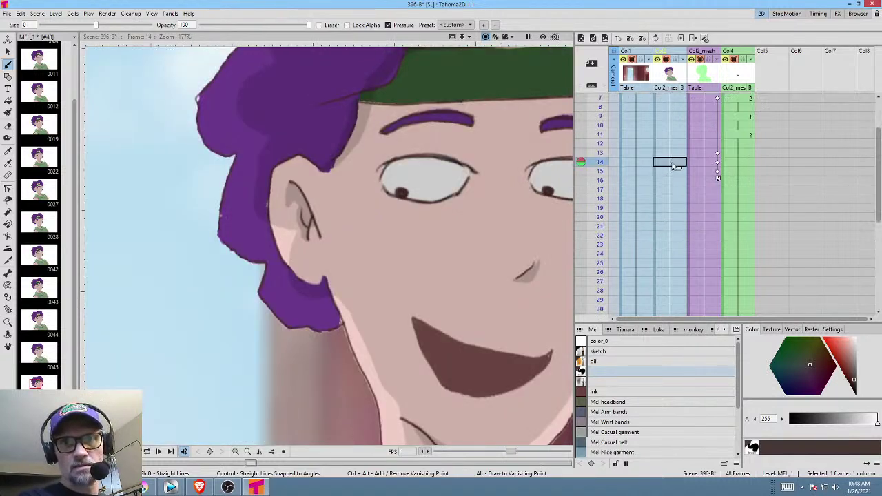
{"action": "key", "text": "d"}
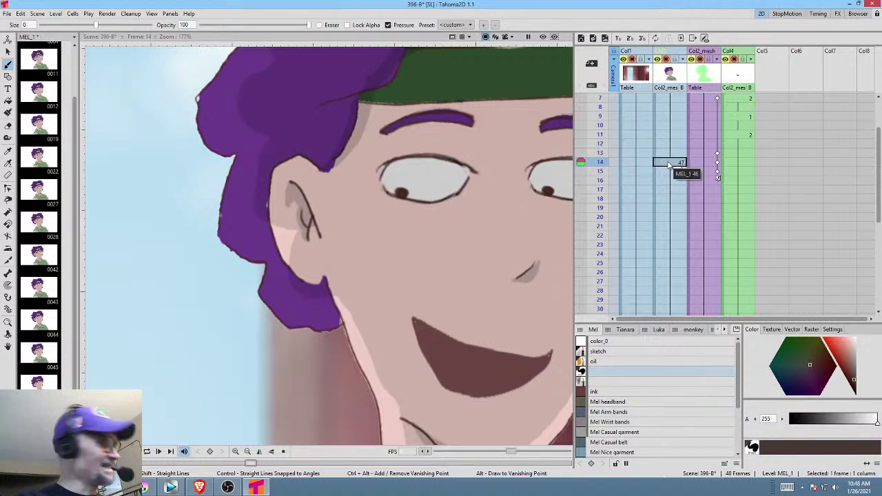
{"action": "key", "text": "Return"}
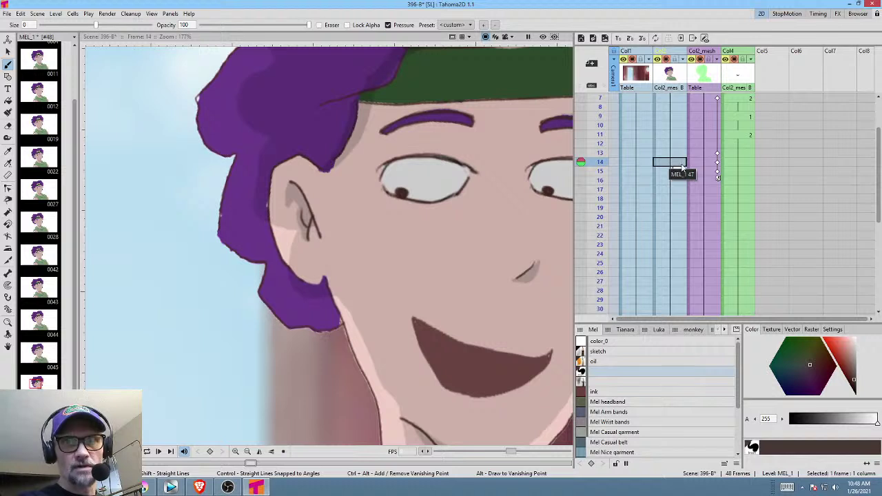
{"action": "key", "text": "Delete"}
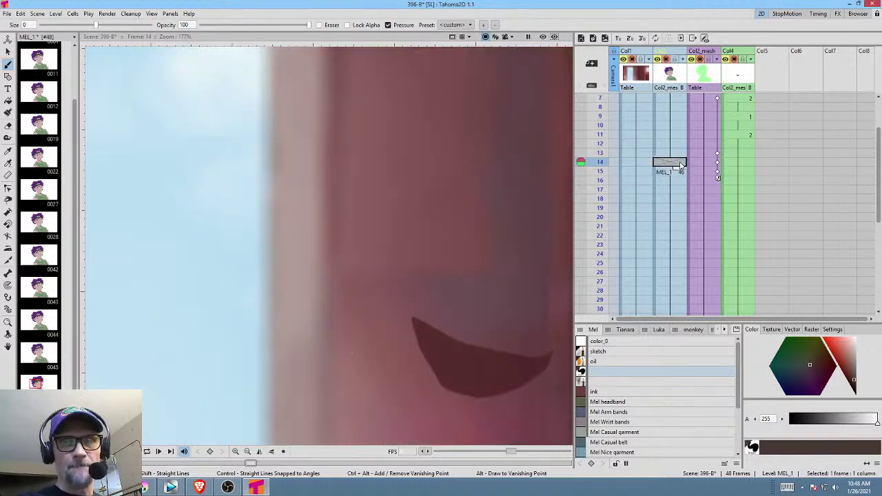
{"action": "left_click", "coordinate": [39, 413]}
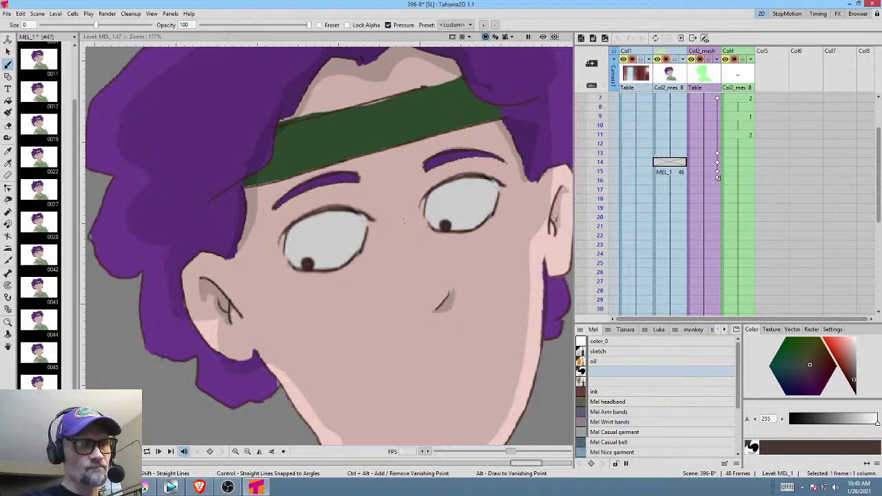
{"action": "key", "text": "."}
{"action": "left_click_drag", "start_coordinate": [38, 444], "coordinate": [667, 163]}
Insert a blank cell at frame 15 of the MEL_1 column and place wide-eyed drawing 47 in it.
{"action": "left_click", "coordinate": [673, 172]}
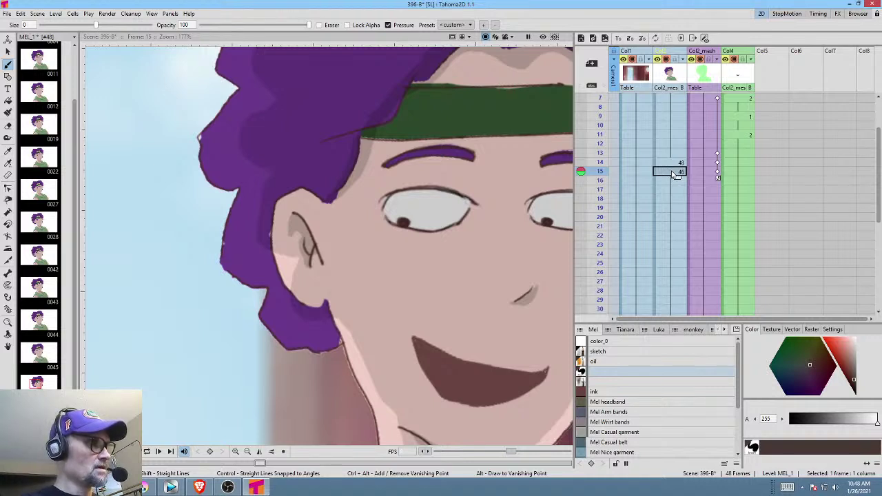
{"action": "key", "text": "Insert"}
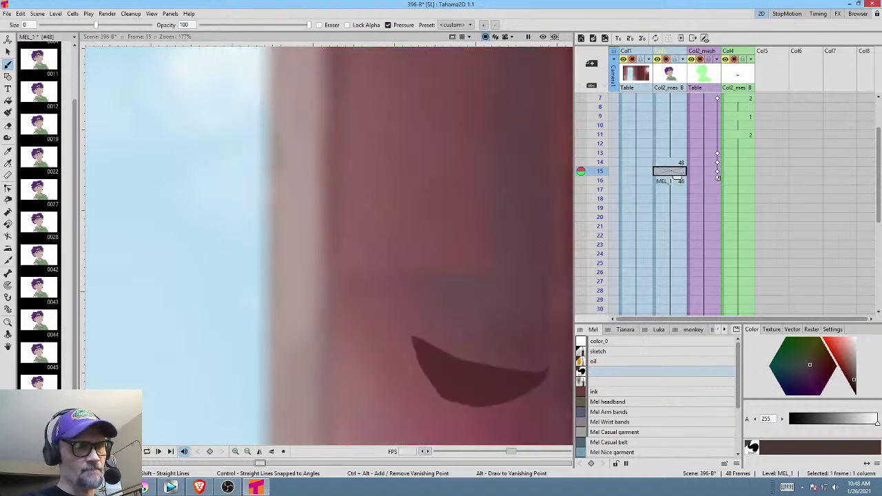
{"action": "left_click", "coordinate": [38, 444]}
{"action": "mouse_move", "coordinate": [39, 418]}
{"action": "left_mouse_down"}
{"action": "mouse_move", "coordinate": [630, 299]}
{"action": "mouse_move", "coordinate": [714, 191]}
{"action": "mouse_move", "coordinate": [674, 177]}
{"action": "left_mouse_up"}
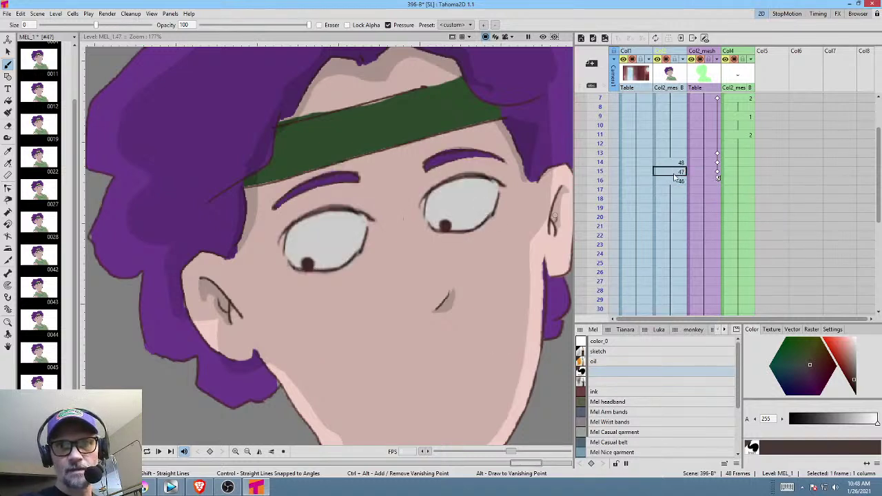
Move the current frame back to frame 9 to review Mel's new face drawings in the full shot.
{"action": "left_click", "coordinate": [677, 183]}
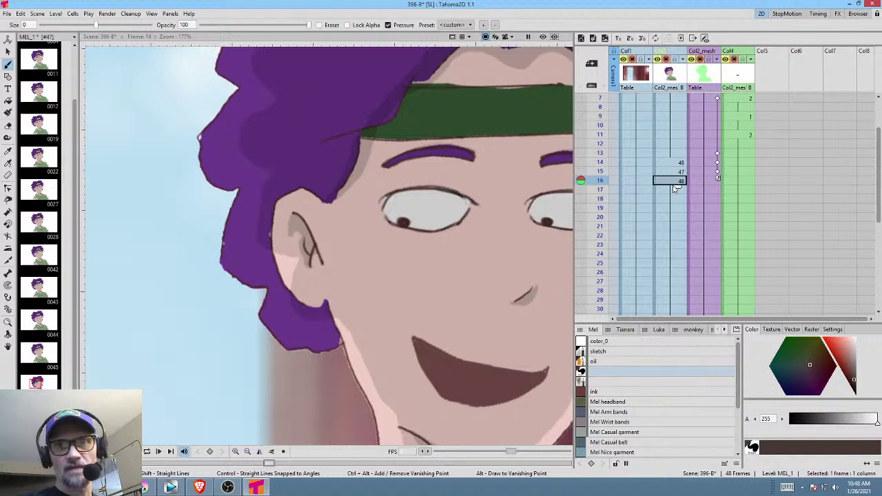
{"action": "scroll", "coordinate": [437, 240], "scroll_direction": "down", "scroll_amount": 4}
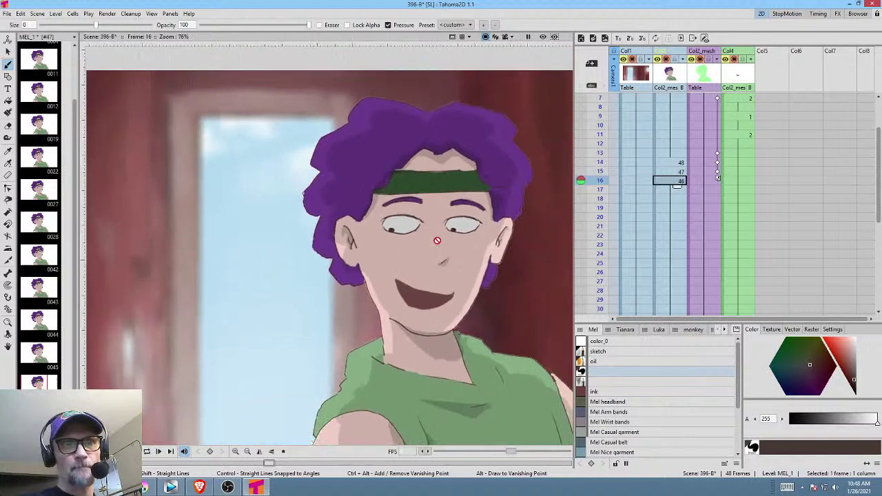
{"action": "left_click", "coordinate": [604, 117]}
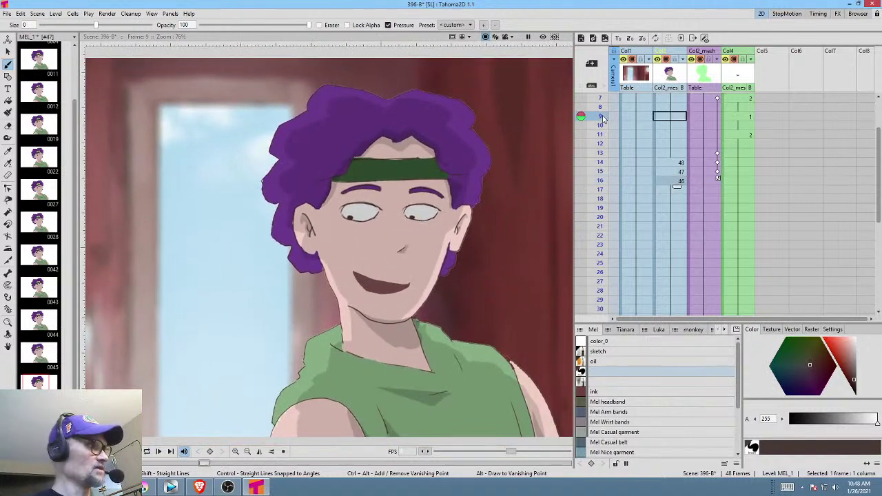
Play back the scene from frame 1 and scrub frames 7 to 16 to check the head and mouth animation.
{"action": "key", "text": "l"}
{"action": "key", "text": "l"}
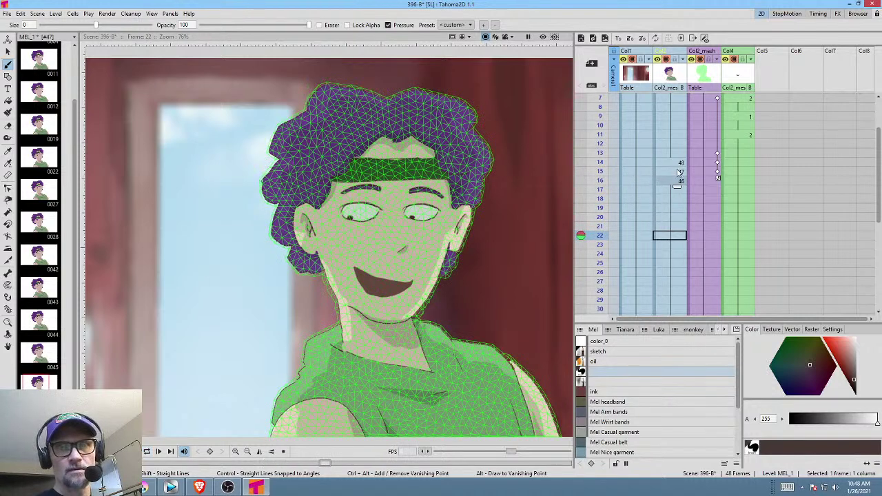
{"action": "mouse_move", "coordinate": [600, 118]}
{"action": "left_mouse_down"}
{"action": "mouse_move", "coordinate": [583, 219]}
{"action": "mouse_move", "coordinate": [586, 103]}
{"action": "left_mouse_up"}
{"action": "scroll", "coordinate": [544, 148], "scroll_direction": "down", "scroll_amount": 3}
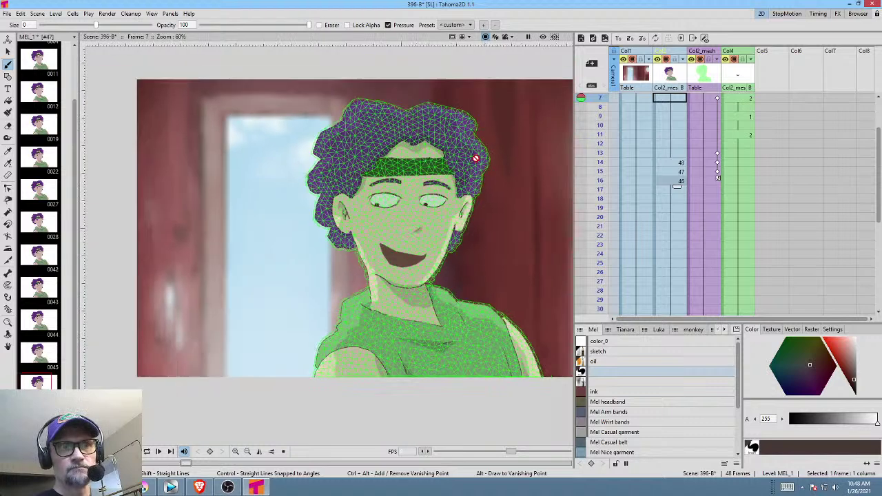
{"action": "scroll", "coordinate": [733, 132], "scroll_direction": "up", "scroll_amount": 3}
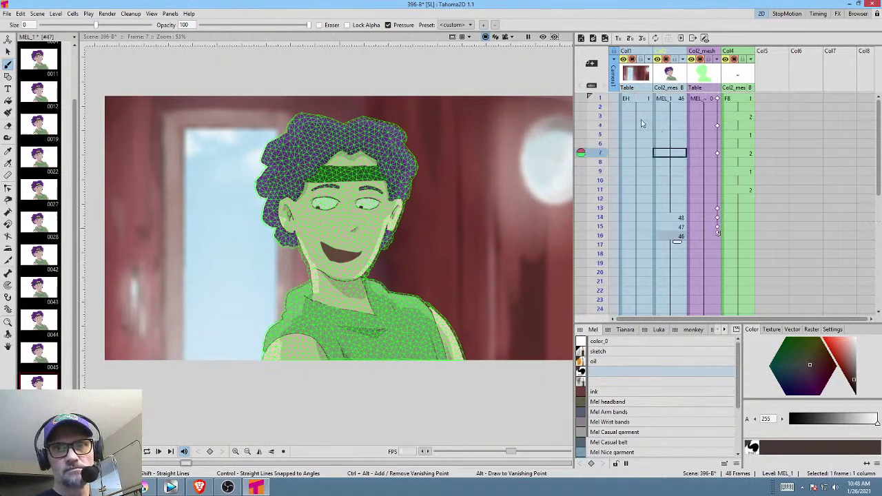
{"action": "left_click", "coordinate": [597, 101]}
{"action": "key", "text": "p"}
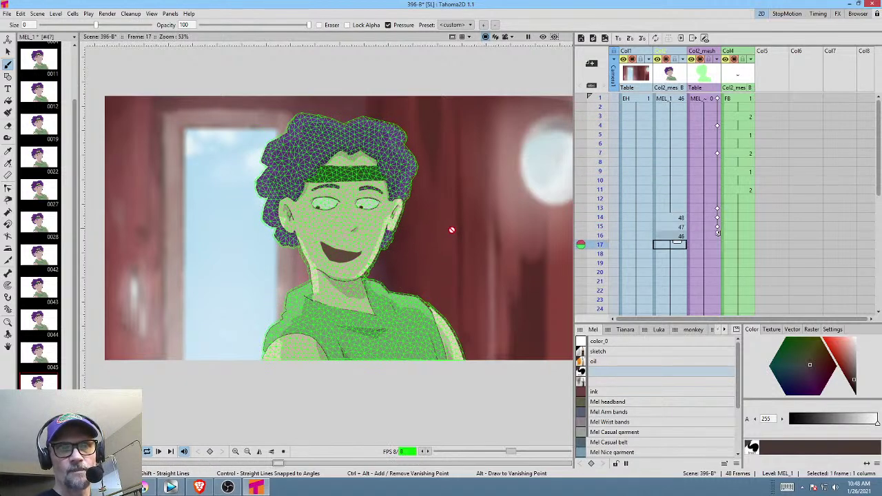
{"action": "key", "text": "p"}
{"action": "mouse_move", "coordinate": [601, 153]}
{"action": "left_mouse_down"}
{"action": "mouse_move", "coordinate": [601, 244]}
{"action": "mouse_move", "coordinate": [614, 171]}
{"action": "mouse_move", "coordinate": [603, 238]}
{"action": "left_mouse_up"}
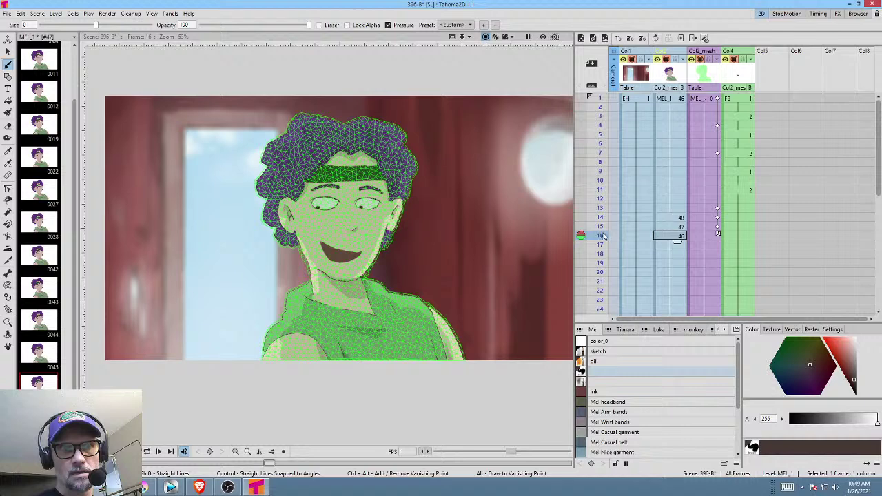
Try to expose mouth drawing 2 at frame 16 of Col4.
{"action": "left_click", "coordinate": [745, 238]}
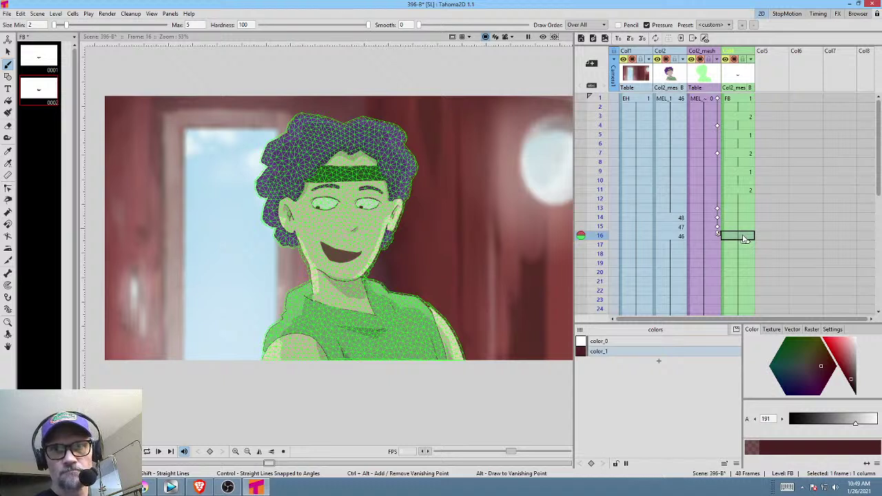
{"action": "type", "text": "2"}
{"action": "key", "text": "Return"}
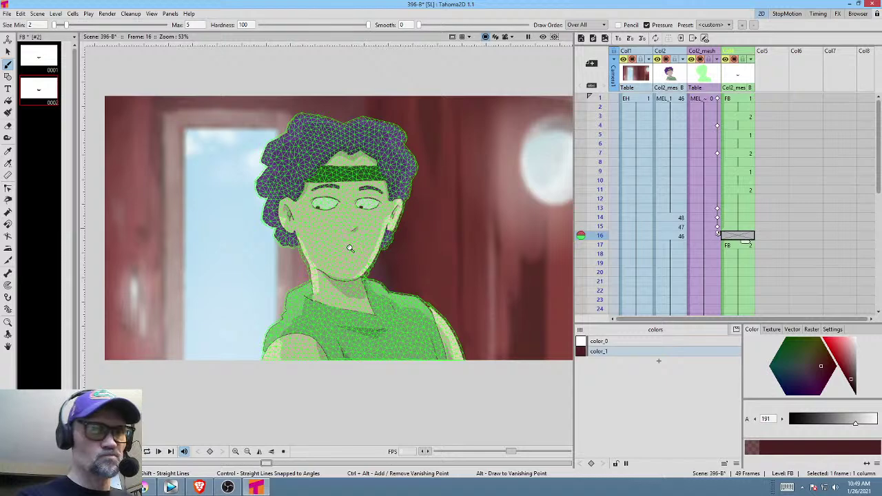
Open drawing 2 of the FB level and erase along the mouth's upper edge with the Eraser.
{"action": "scroll", "coordinate": [349, 248], "scroll_direction": "up", "scroll_amount": 5}
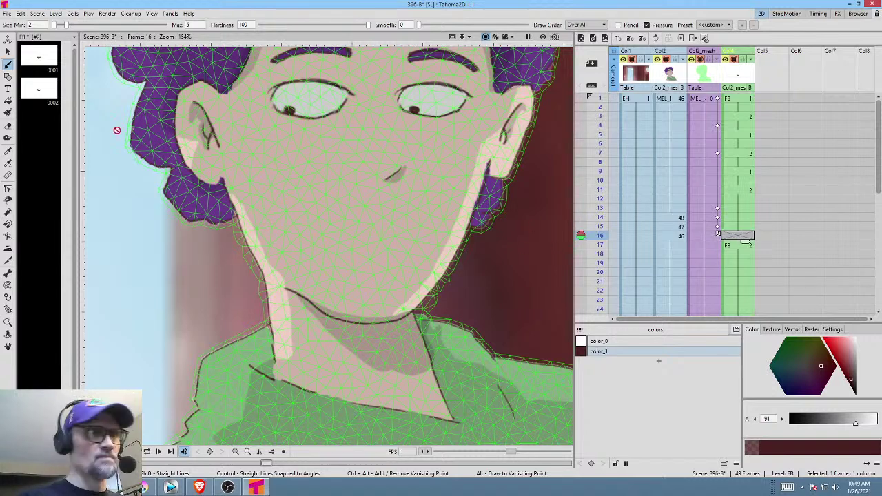
{"action": "left_click", "coordinate": [55, 90]}
{"action": "left_click_drag", "start_coordinate": [430, 301], "coordinate": [374, 203]}
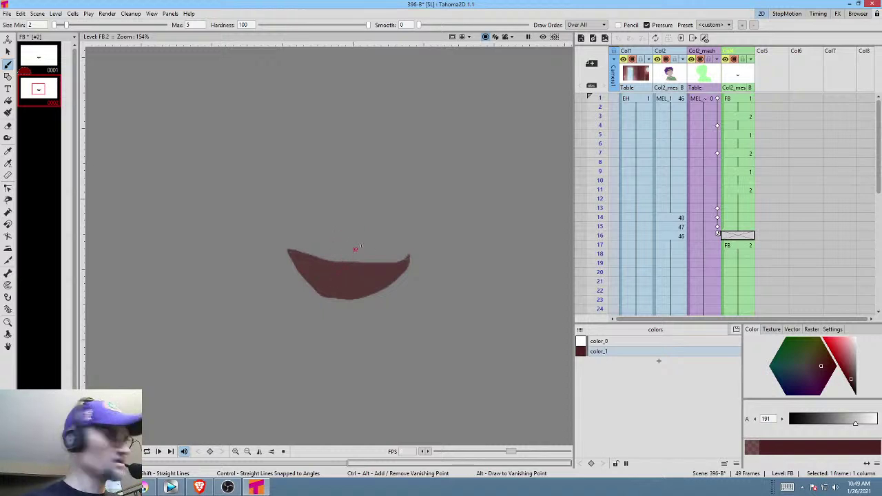
{"action": "key", "text": "a"}
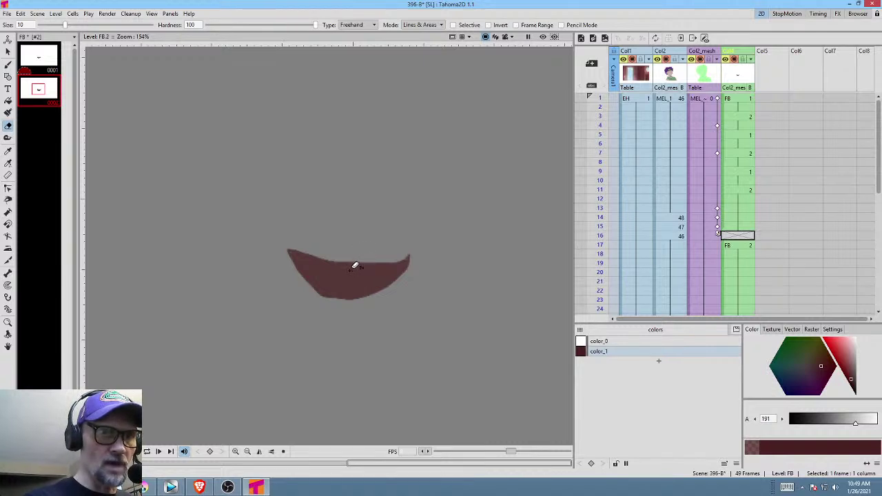
{"action": "mouse_move", "coordinate": [355, 265]}
{"action": "left_mouse_down"}
{"action": "mouse_move", "coordinate": [333, 278]}
{"action": "mouse_move", "coordinate": [347, 288]}
{"action": "mouse_move", "coordinate": [366, 276]}
{"action": "mouse_move", "coordinate": [360, 267]}
{"action": "mouse_move", "coordinate": [370, 269]}
{"action": "mouse_move", "coordinate": [364, 307]}
{"action": "mouse_move", "coordinate": [266, 196]}
{"action": "mouse_move", "coordinate": [361, 228]}
{"action": "mouse_move", "coordinate": [352, 269]}
{"action": "mouse_move", "coordinate": [361, 274]}
{"action": "mouse_move", "coordinate": [363, 265]}
{"action": "left_mouse_up"}
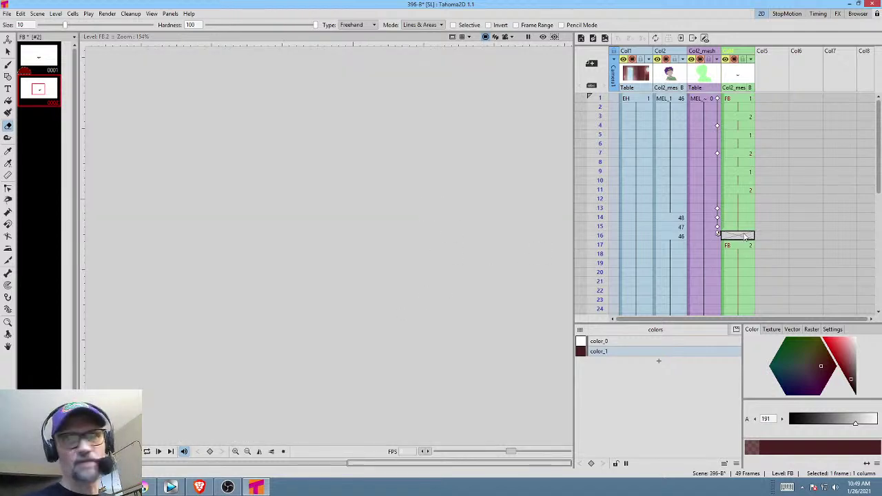
Inspect the FB level's first two drawings and the mouth exposed at frame 1.
{"action": "left_click", "coordinate": [44, 59]}
{"action": "left_click", "coordinate": [49, 86]}
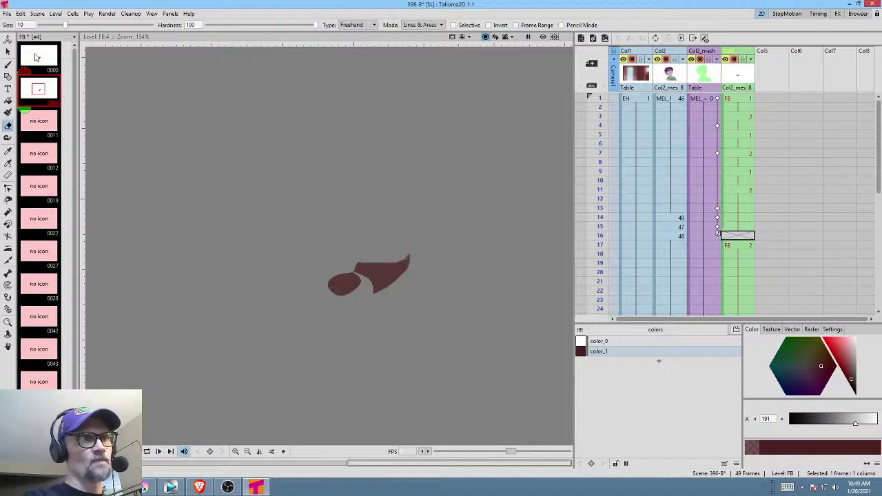
{"action": "left_click", "coordinate": [7, 14]}
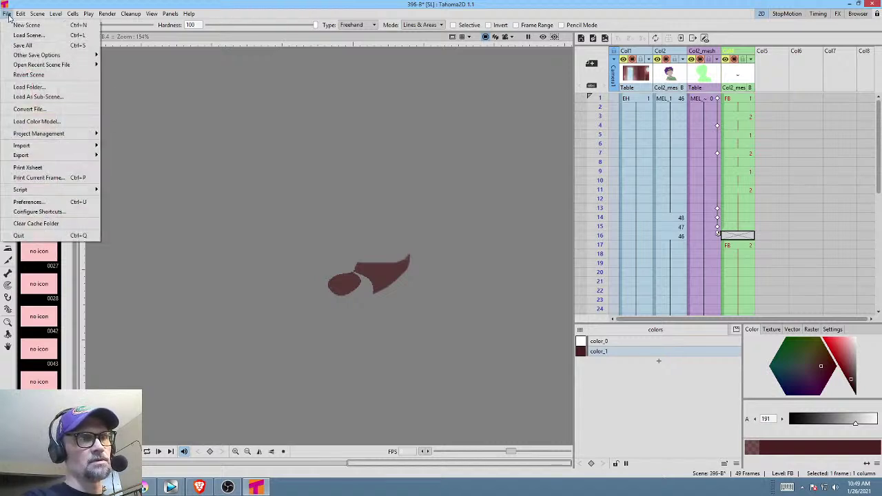
{"action": "left_click", "coordinate": [8, 14]}
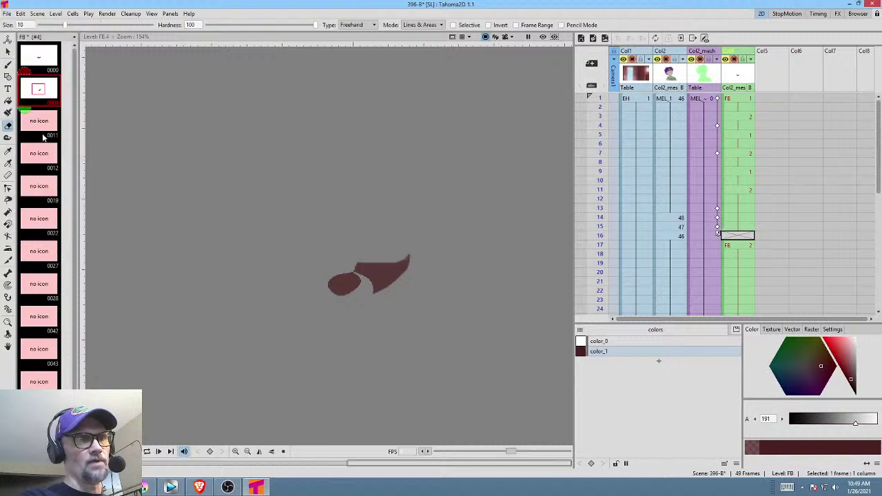
{"action": "left_click", "coordinate": [45, 69]}
{"action": "left_click", "coordinate": [44, 89]}
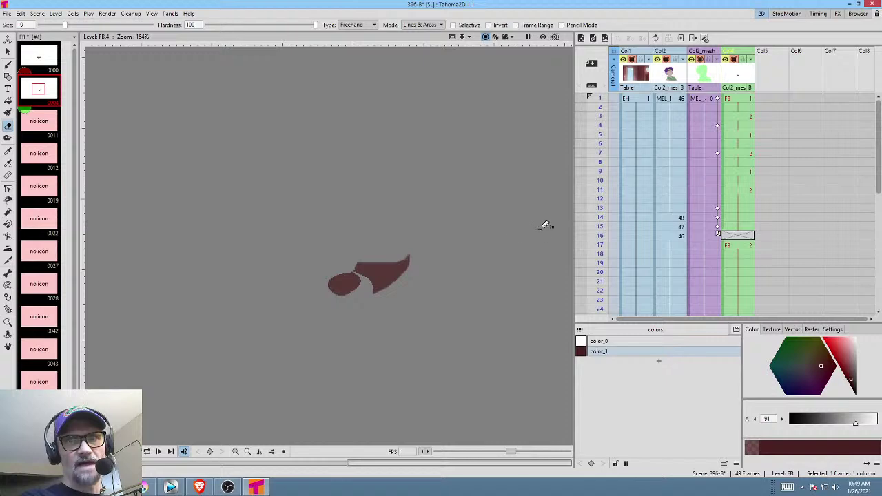
{"action": "left_click", "coordinate": [738, 100]}
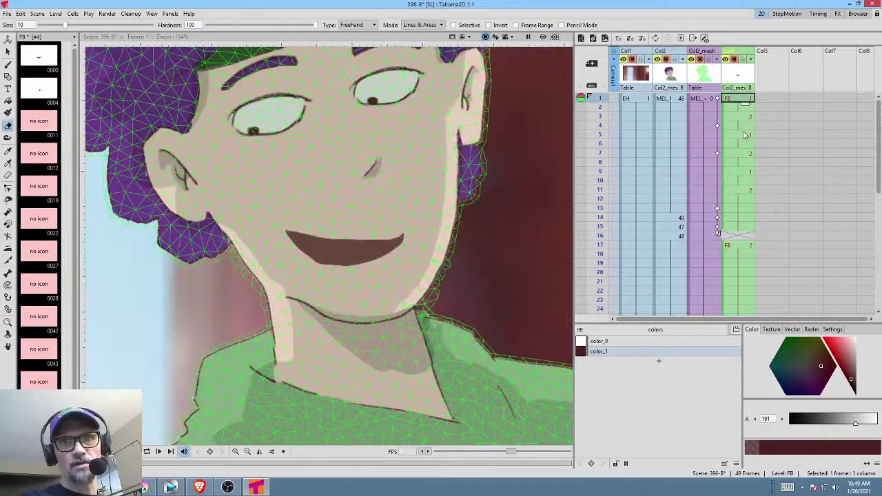
{"action": "scroll", "coordinate": [744, 138], "scroll_direction": "down", "scroll_amount": 7}
{"action": "scroll", "coordinate": [745, 154], "scroll_direction": "up", "scroll_amount": 7}
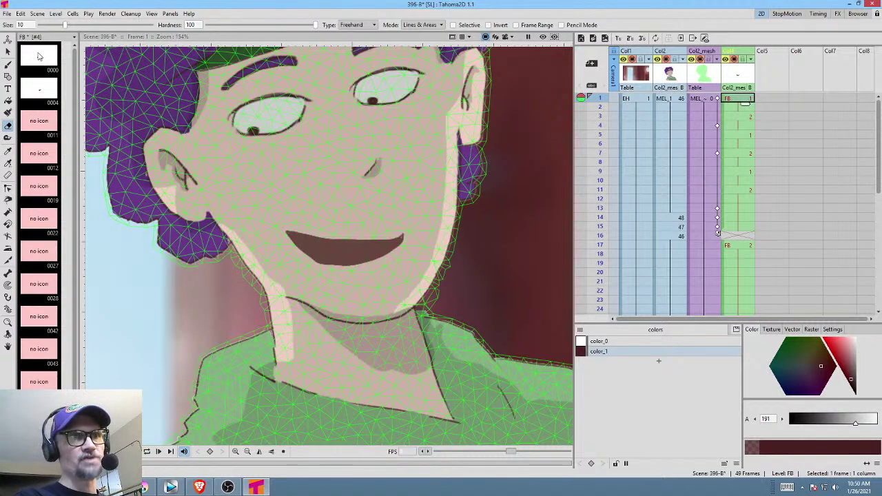
Delete all the iconless drawings from 0011 onward from the FB level.
{"action": "left_click", "coordinate": [39, 90]}
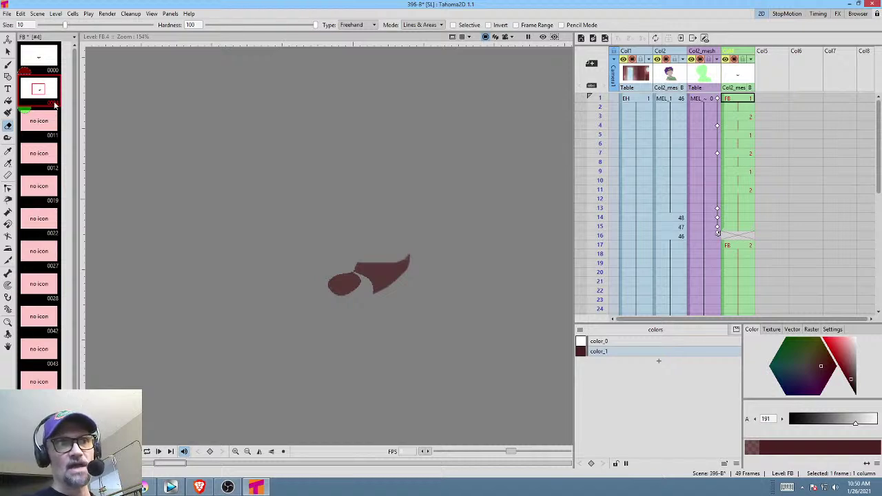
{"action": "left_click", "coordinate": [44, 128]}
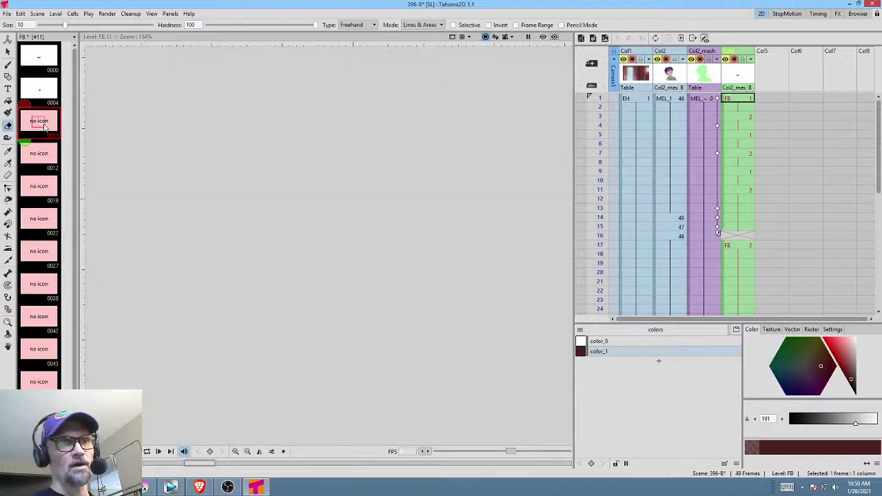
{"action": "left_click", "coordinate": [48, 100]}
{"action": "left_click", "coordinate": [43, 125]}
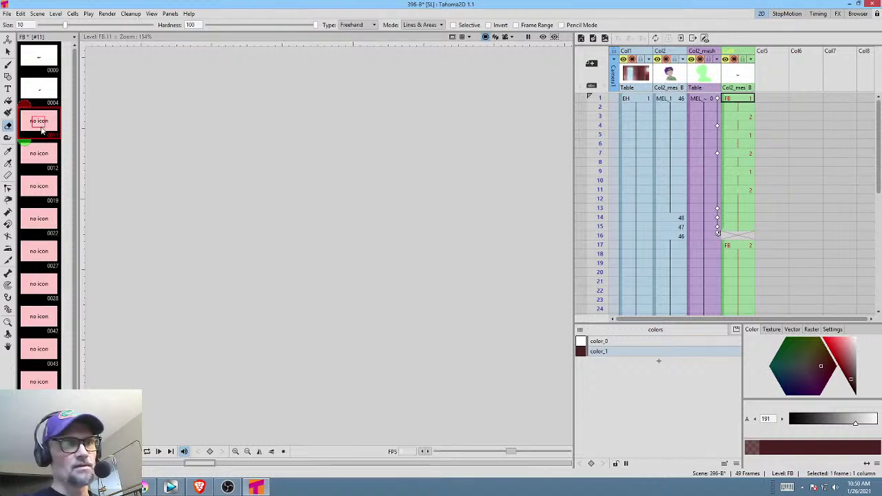
{"action": "scroll", "coordinate": [44, 215], "scroll_direction": "down", "scroll_amount": 3}
{"action": "key", "text": "ctrl+a"}
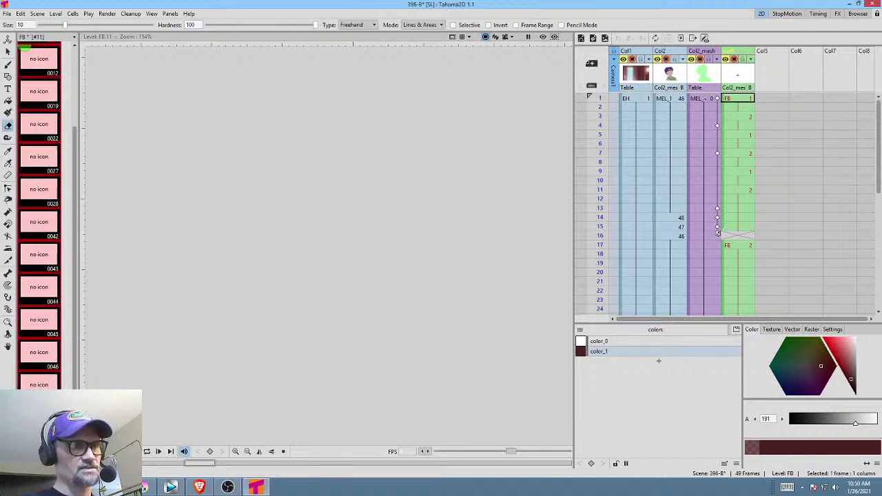
{"action": "key", "text": "Delete"}
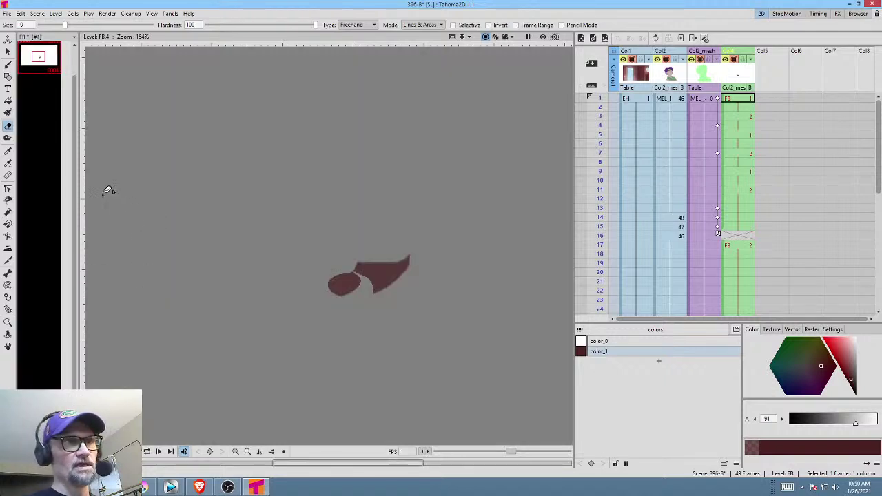
{"action": "scroll", "coordinate": [108, 190], "scroll_direction": "up", "scroll_amount": 7}
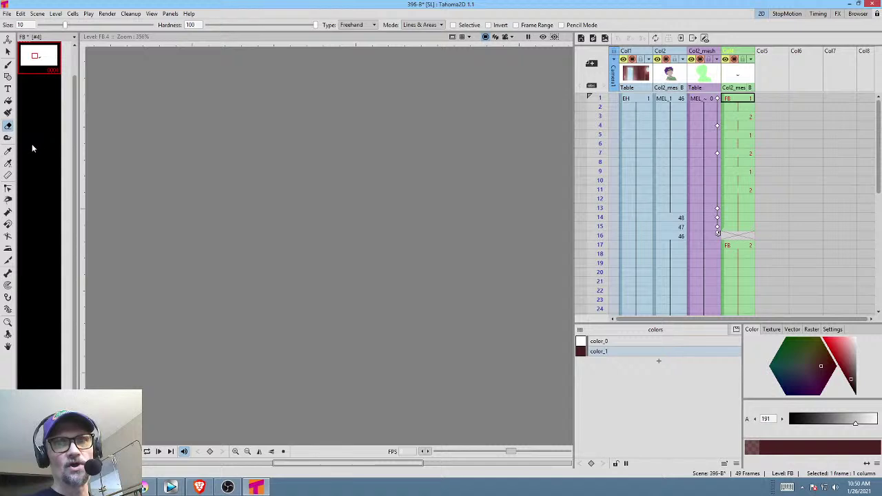
{"action": "scroll", "coordinate": [30, 142], "scroll_direction": "up", "scroll_amount": 1}
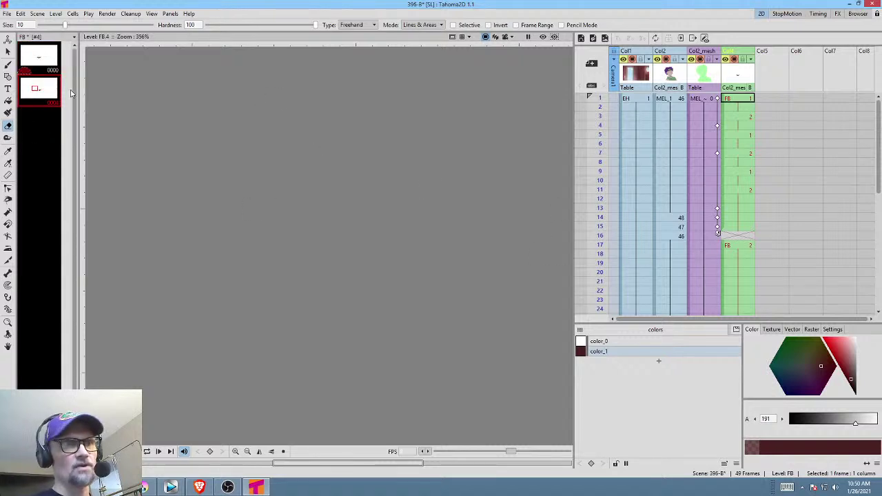
Try to repair the broken mouth shape in FB drawing 0004 with the brush where the two pieces meet.
{"action": "left_click", "coordinate": [42, 64]}
{"action": "left_click", "coordinate": [43, 93]}
{"action": "left_click_drag", "start_coordinate": [409, 316], "coordinate": [251, 224]}
{"action": "mouse_move", "coordinate": [470, 315]}
{"action": "left_mouse_down"}
{"action": "mouse_move", "coordinate": [382, 271]}
{"action": "mouse_move", "coordinate": [301, 265]}
{"action": "left_mouse_up"}
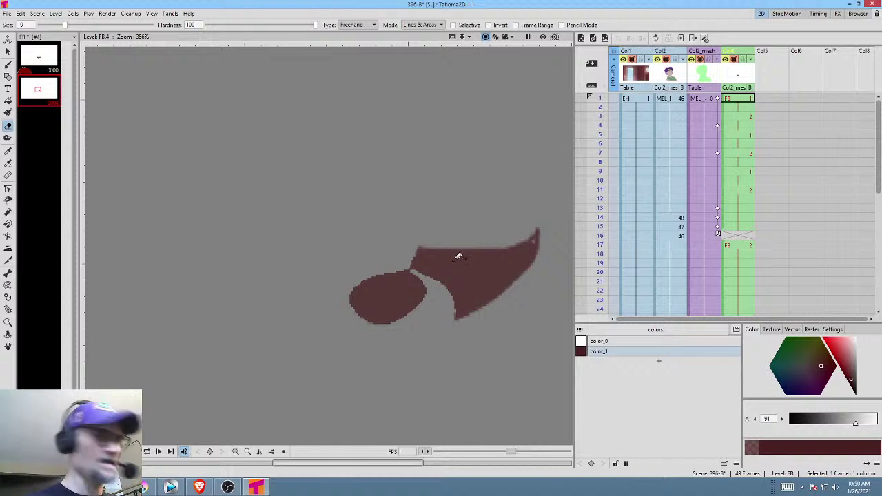
{"action": "key", "text": "b"}
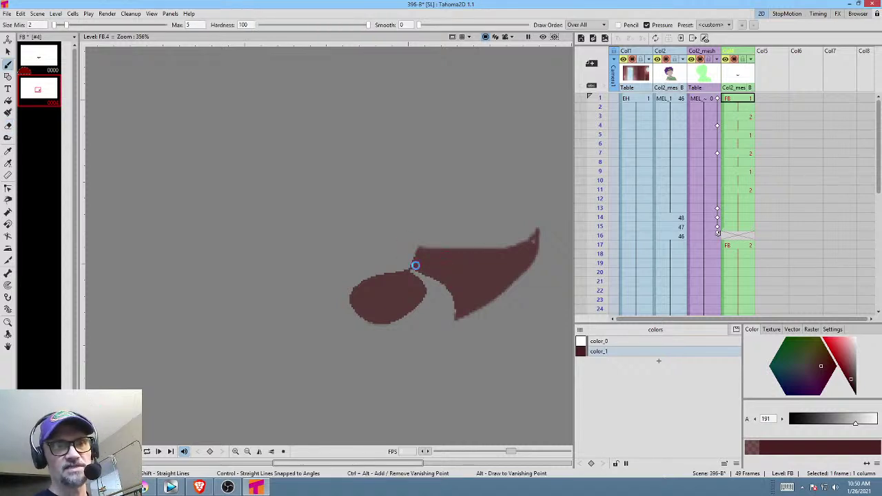
{"action": "left_click", "coordinate": [415, 265]}
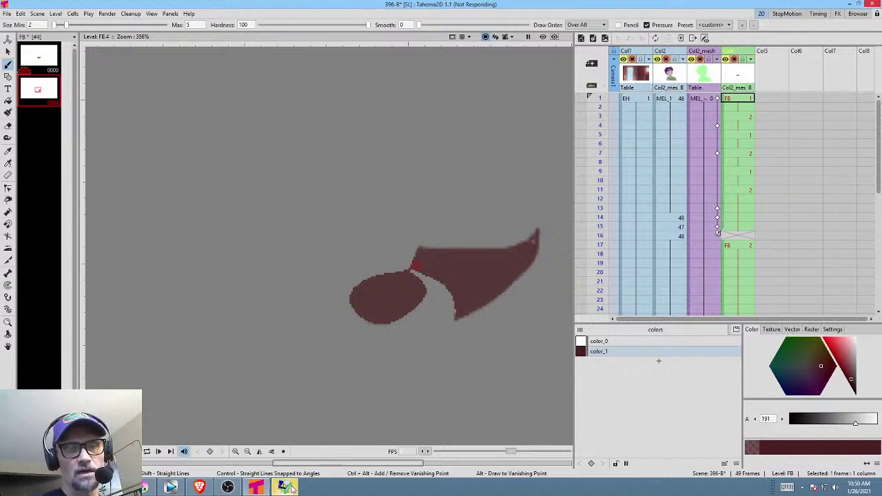
Restart Tahoma2D and reopen the recent scene 396-B.
{"action": "mouse_move", "coordinate": [289, 488]}
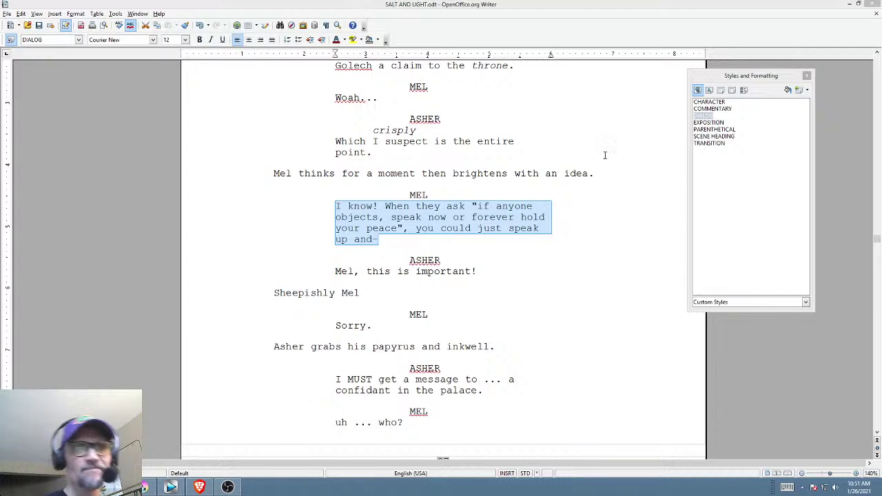
{"action": "left_click", "coordinate": [544, 231]}
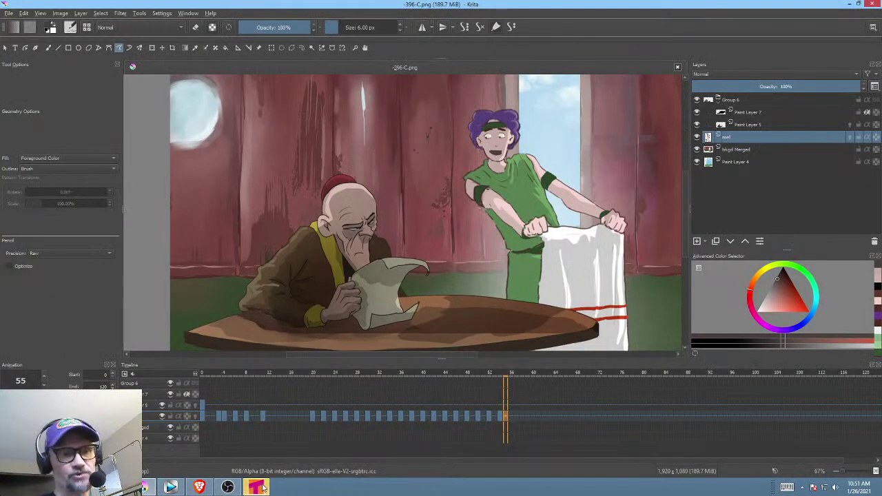
{"action": "left_click", "coordinate": [257, 487]}
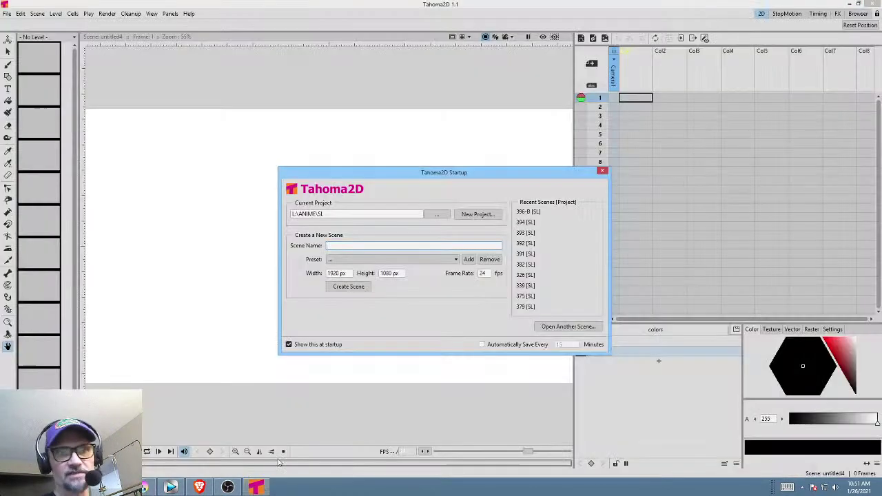
{"action": "left_click", "coordinate": [522, 213]}
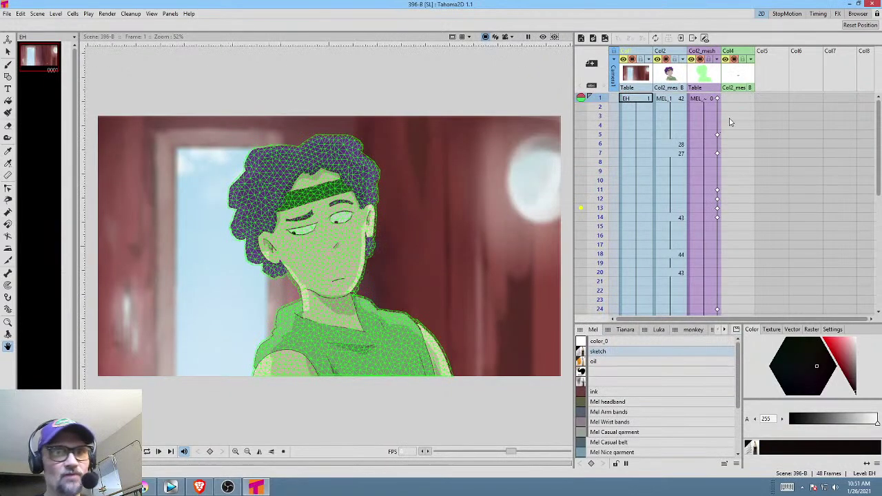
Scrub the reopened scene from frame 1 and review the columns' exposures down to the last frame.
{"action": "left_click", "coordinate": [681, 98]}
{"action": "left_click_drag", "start_coordinate": [591, 124], "coordinate": [599, 224]}
{"action": "scroll", "coordinate": [749, 218], "scroll_direction": "down", "scroll_amount": 5}
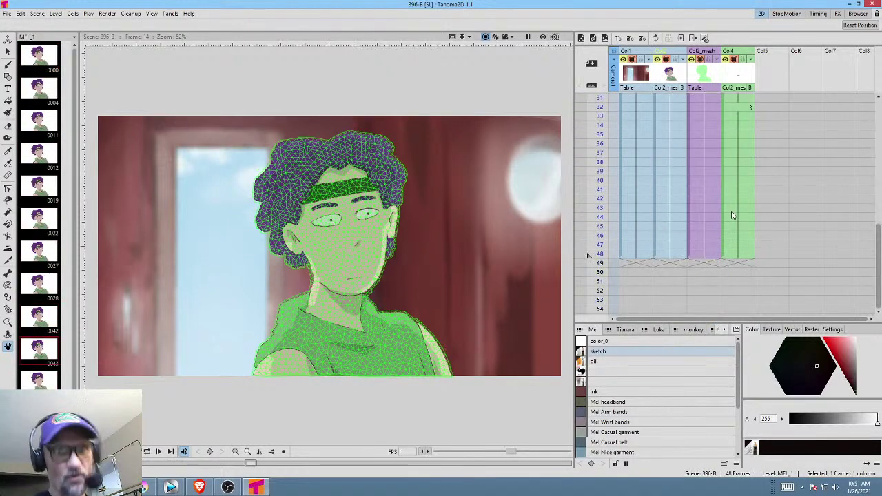
{"action": "scroll", "coordinate": [733, 215], "scroll_direction": "up", "scroll_amount": 1}
{"action": "mouse_move", "coordinate": [604, 108]}
{"action": "left_mouse_down"}
{"action": "mouse_move", "coordinate": [605, 186]}
{"action": "mouse_move", "coordinate": [606, 96]}
{"action": "mouse_move", "coordinate": [618, 69]}
{"action": "mouse_move", "coordinate": [615, 123]}
{"action": "mouse_move", "coordinate": [622, 58]}
{"action": "left_mouse_up"}
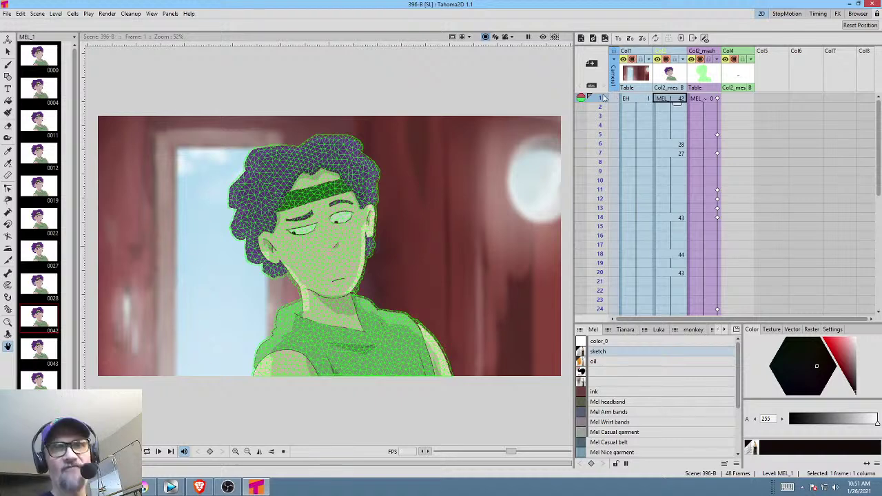
{"action": "mouse_move", "coordinate": [604, 97]}
{"action": "left_mouse_down"}
{"action": "mouse_move", "coordinate": [599, 260]}
{"action": "mouse_move", "coordinate": [601, 100]}
{"action": "left_mouse_up"}
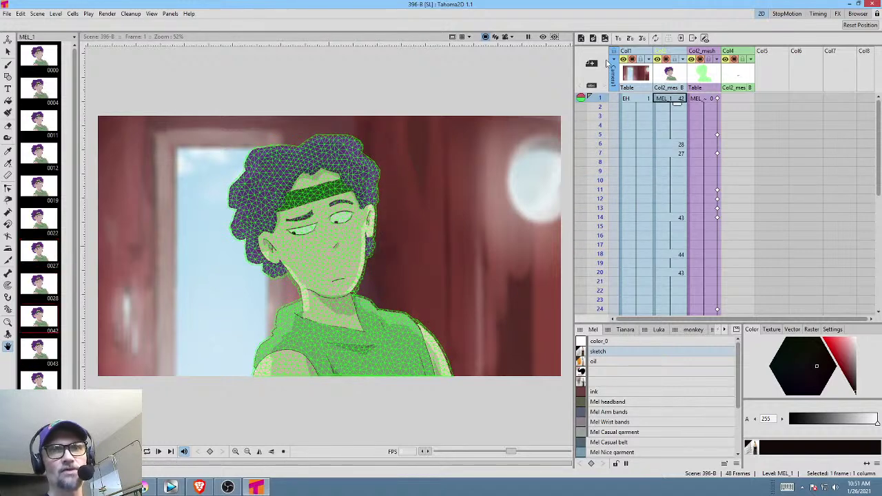
{"action": "left_click", "coordinate": [7, 14]}
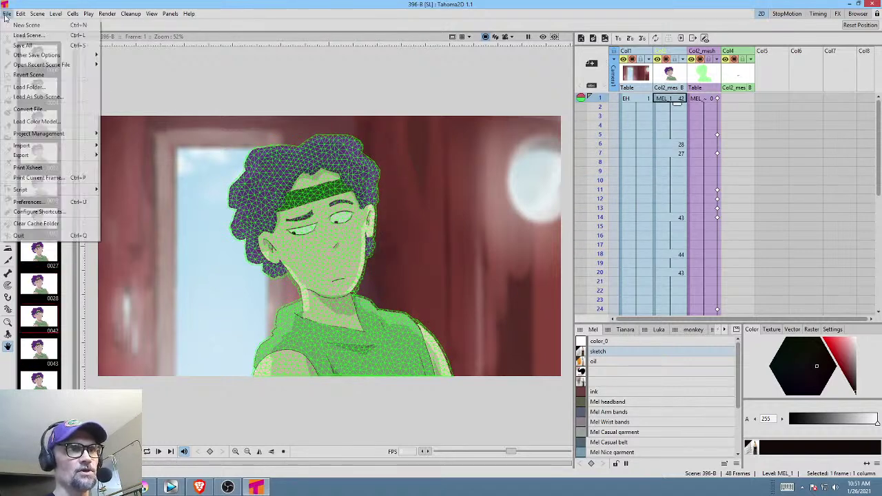
{"action": "left_click", "coordinate": [6, 14]}
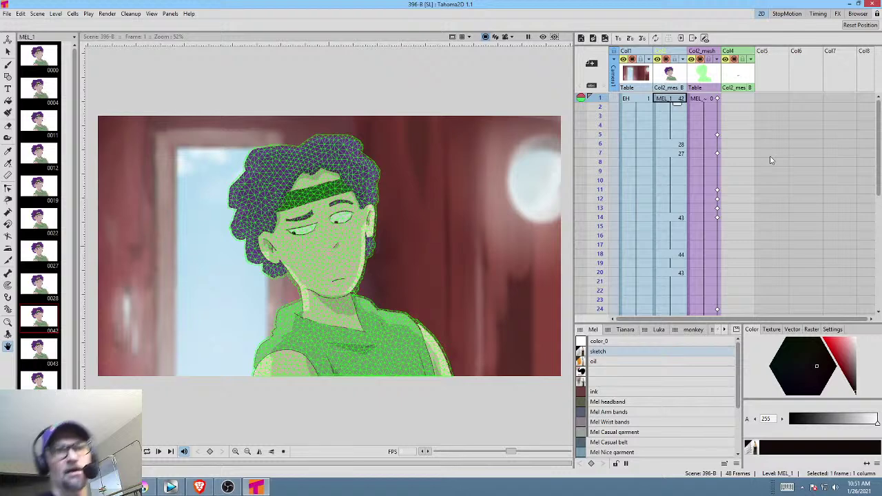
{"action": "left_click", "coordinate": [706, 143]}
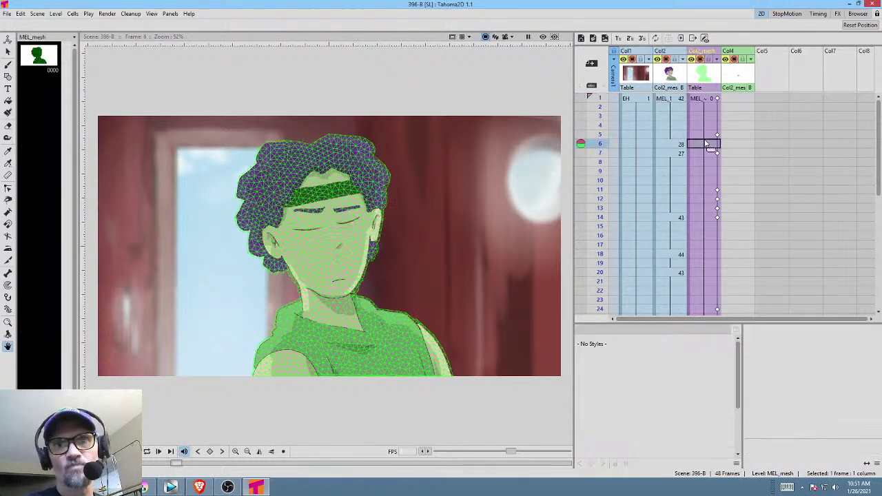
{"action": "scroll", "coordinate": [710, 152], "scroll_direction": "down", "scroll_amount": 6}
{"action": "scroll", "coordinate": [724, 207], "scroll_direction": "up", "scroll_amount": 2}
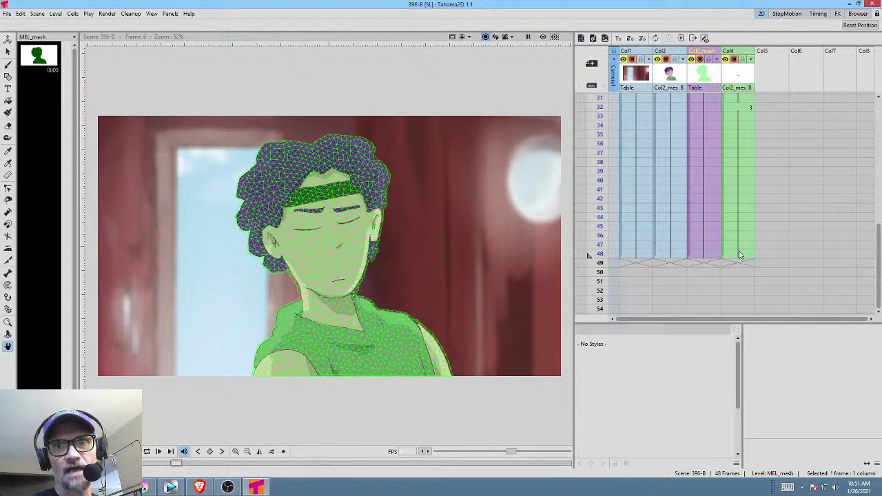
Check the three FA mouth drawings and delete their column, Col4, from the scene.
{"action": "left_click", "coordinate": [741, 72]}
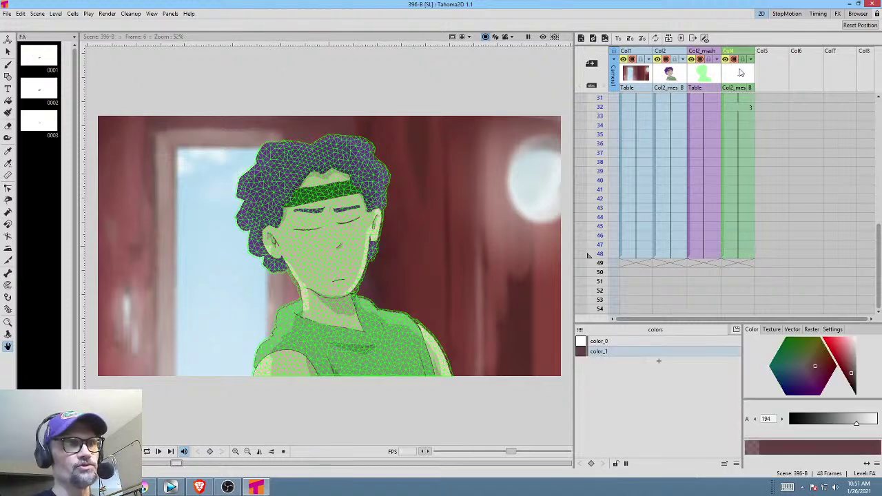
{"action": "left_click", "coordinate": [35, 97]}
{"action": "left_click", "coordinate": [35, 122]}
{"action": "left_click", "coordinate": [41, 91]}
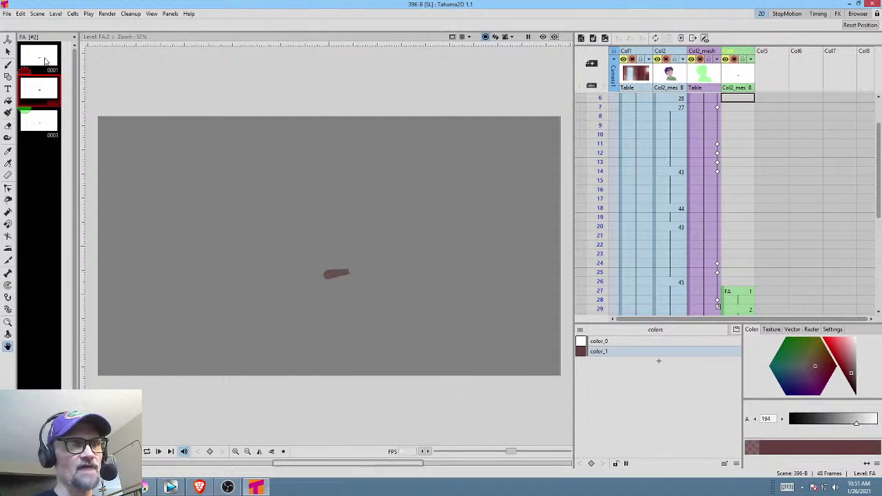
{"action": "left_click", "coordinate": [45, 60]}
{"action": "left_click", "coordinate": [735, 77]}
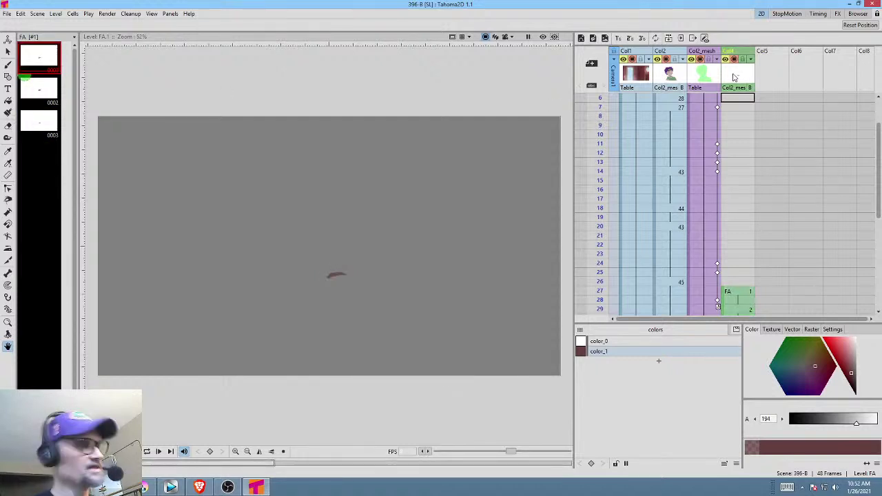
{"action": "key", "text": "Delete"}
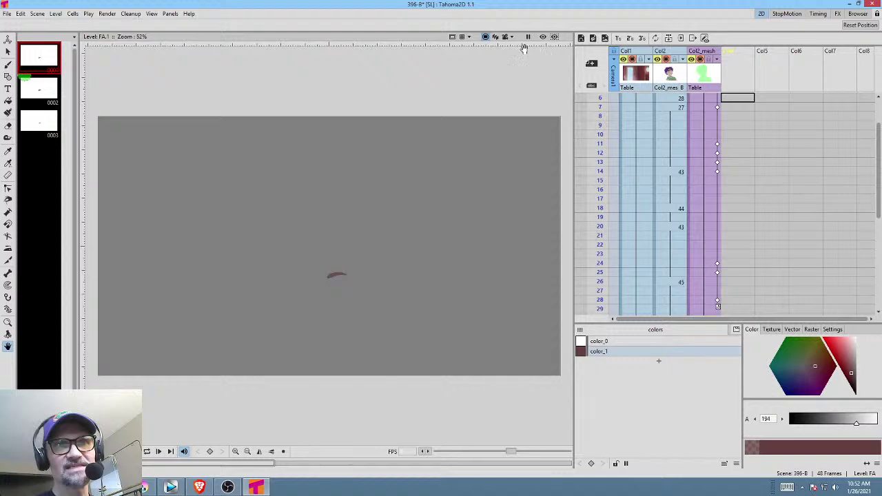
Switch to Vegas Pro, examine the clips from shot 394 to shot 397 on the edit timeline, and return to Tahoma2D.
{"action": "left_click", "coordinate": [171, 487]}
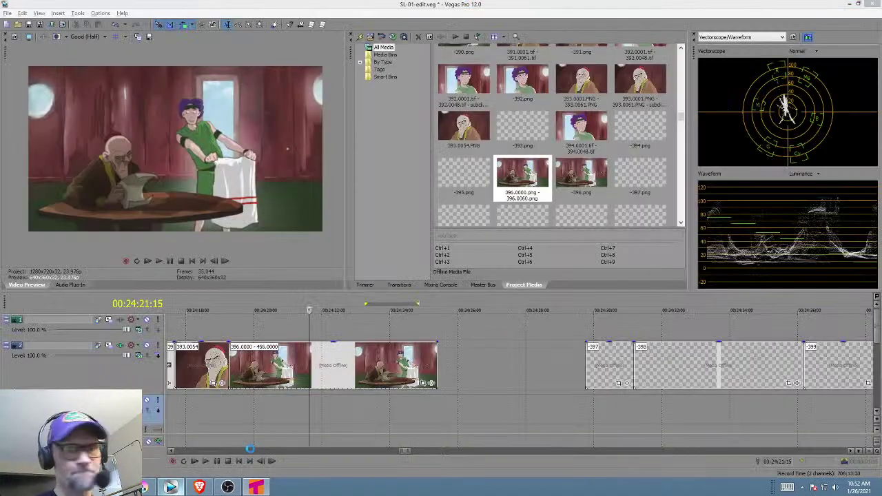
{"action": "left_click_drag", "start_coordinate": [230, 397], "coordinate": [597, 405]}
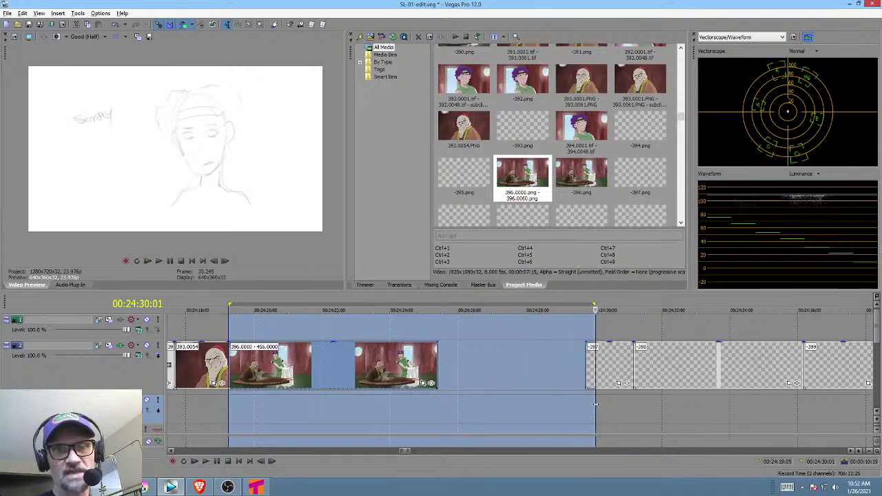
{"action": "left_click", "coordinate": [377, 417]}
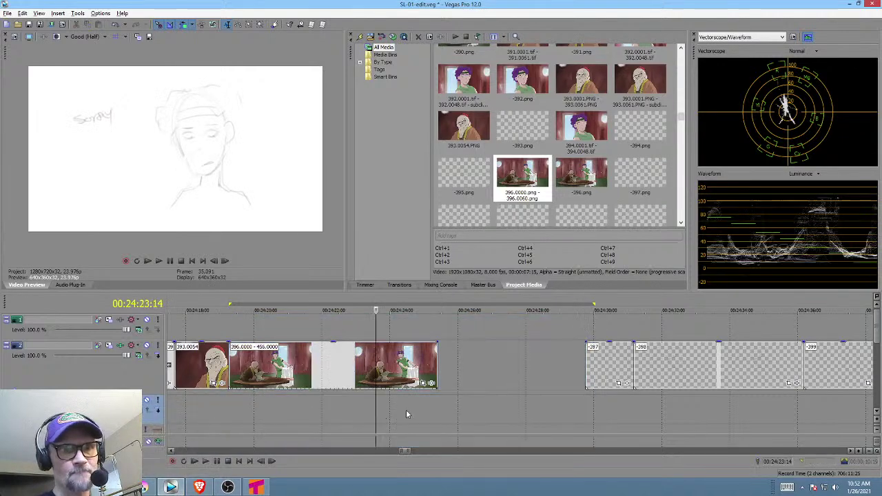
{"action": "left_click_drag", "start_coordinate": [395, 413], "coordinate": [462, 379]}
{"action": "left_click", "coordinate": [462, 379]}
{"action": "key", "text": "alt+Tab"}
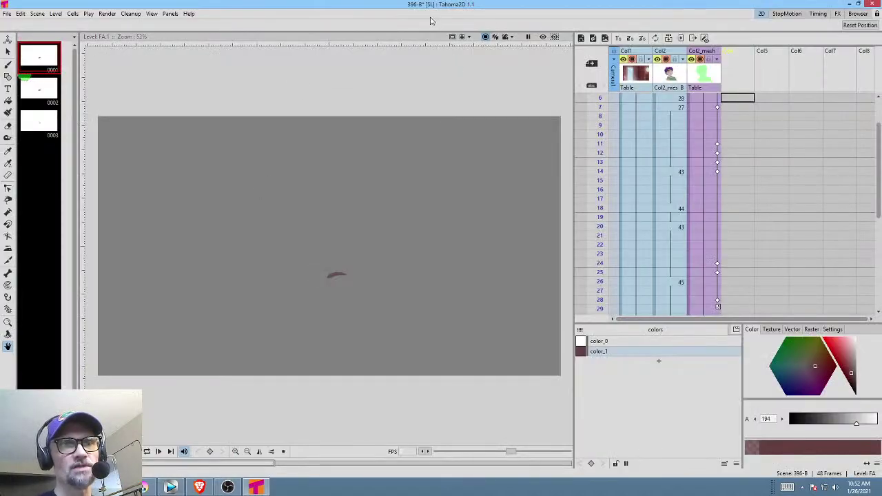
{"action": "key", "text": "alt+Tab"}
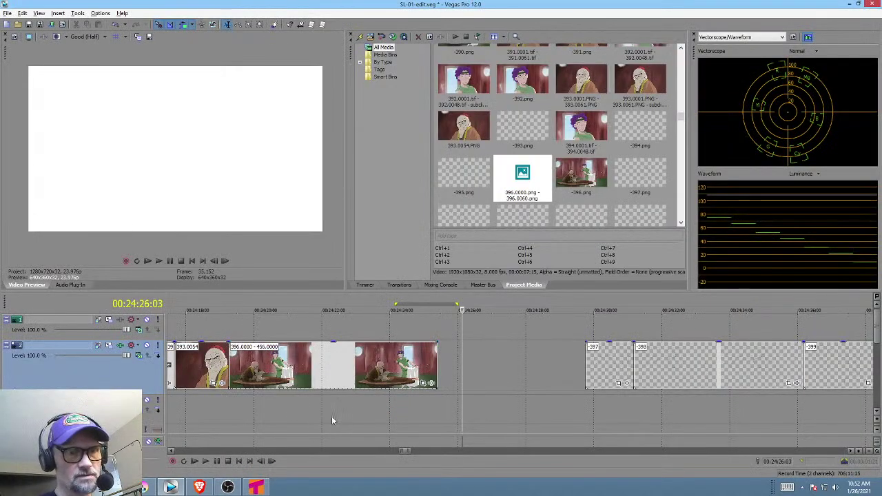
{"action": "scroll", "coordinate": [289, 416], "scroll_direction": "left", "scroll_amount": 3}
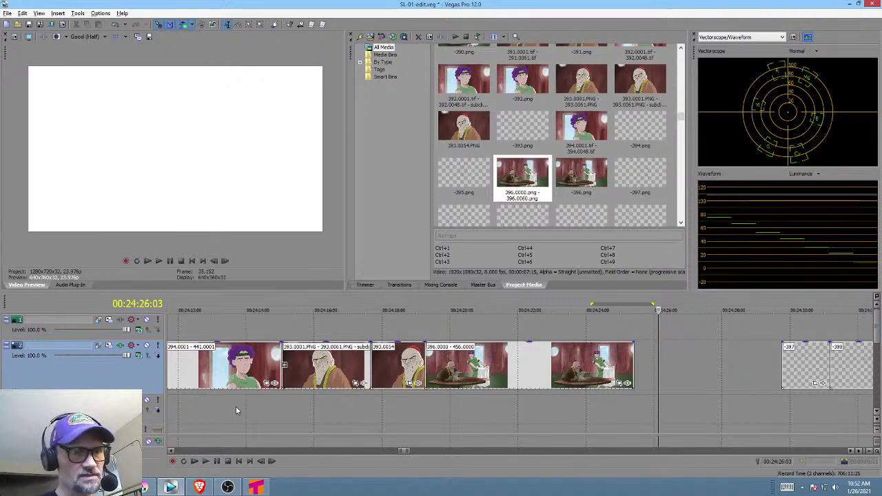
{"action": "left_click", "coordinate": [236, 408]}
{"action": "left_click_drag", "start_coordinate": [209, 401], "coordinate": [635, 366]}
{"action": "left_click", "coordinate": [256, 487]}
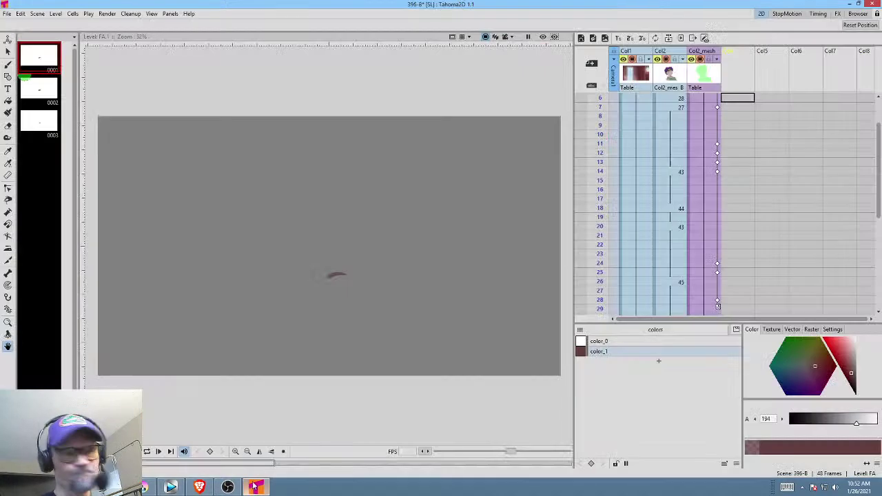
Delete the mesh drawing's exposure in Col2_mesh from frame 9 to the end of the scene.
{"action": "left_click", "coordinate": [710, 128]}
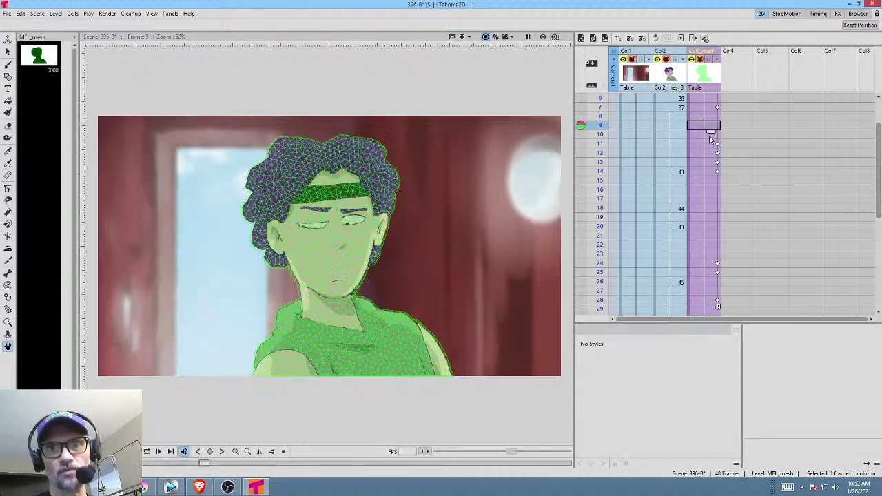
{"action": "scroll", "coordinate": [709, 152], "scroll_direction": "down", "scroll_amount": 8}
{"action": "left_click", "coordinate": [710, 131], "text": "shift"}
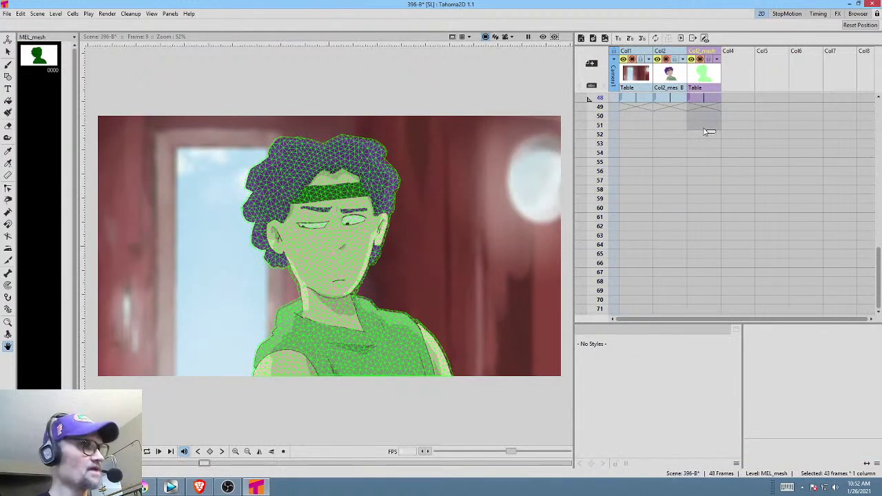
{"action": "scroll", "coordinate": [709, 138], "scroll_direction": "up", "scroll_amount": 8}
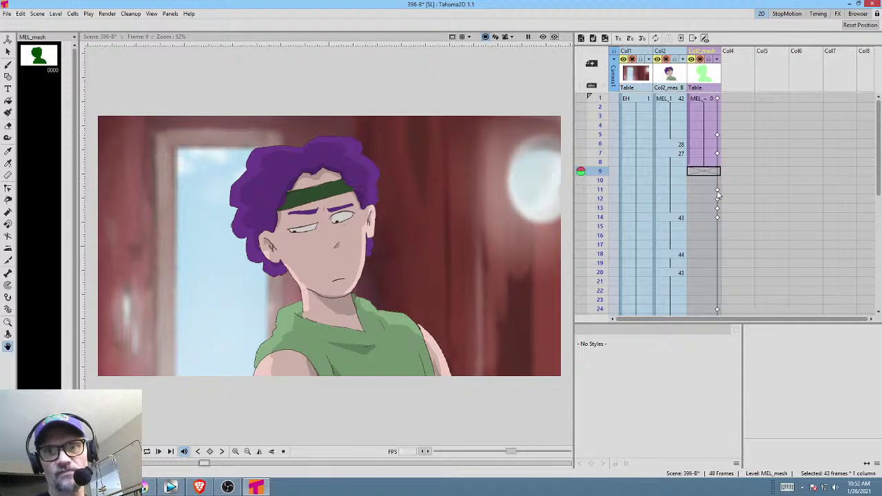
Delete all of Col2_mesh's keyframes from frame 5 through frame 28.
{"action": "left_click", "coordinate": [718, 136]}
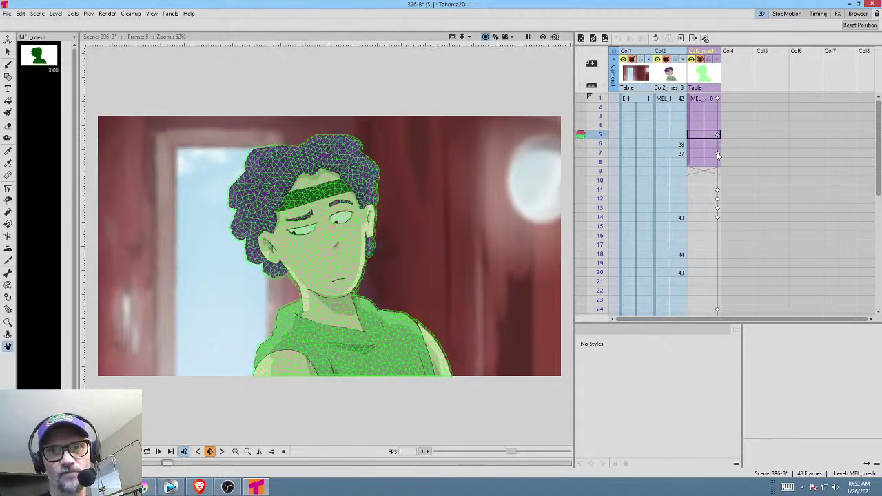
{"action": "left_click", "coordinate": [718, 153]}
{"action": "scroll", "coordinate": [731, 158], "scroll_direction": "down", "scroll_amount": 4}
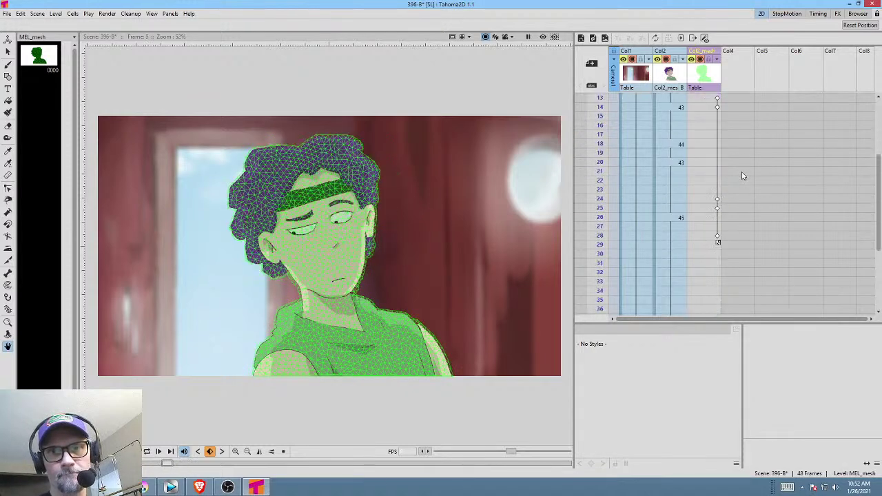
{"action": "left_click", "coordinate": [718, 238]}
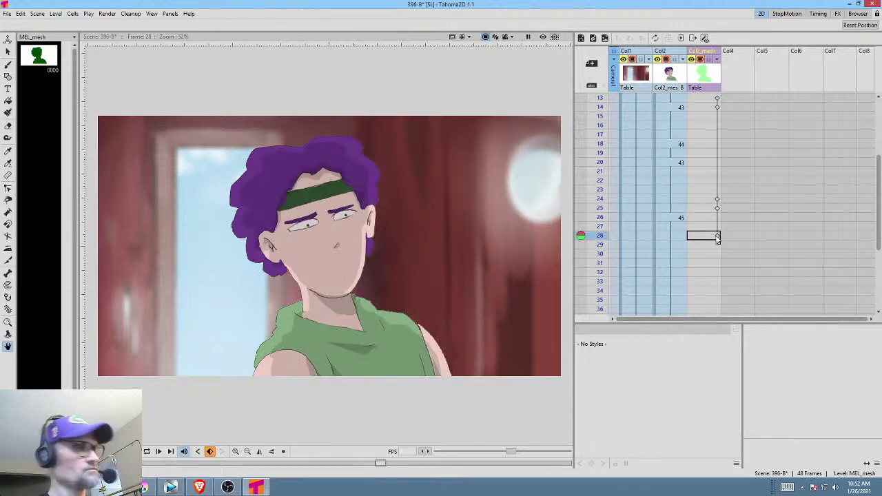
{"action": "scroll", "coordinate": [724, 207], "scroll_direction": "up", "scroll_amount": 4}
Extend the mesh drawing's exposure in Col2_mesh from frame 8 through frame 48.
{"action": "left_click", "coordinate": [714, 164]}
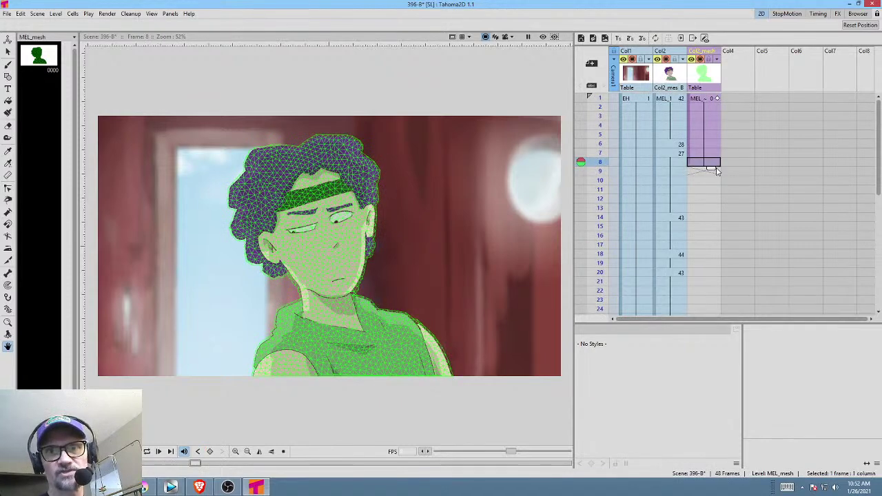
{"action": "left_click_drag", "start_coordinate": [710, 169], "coordinate": [722, 191]}
{"action": "scroll", "coordinate": [721, 186], "scroll_direction": "up", "scroll_amount": 12}
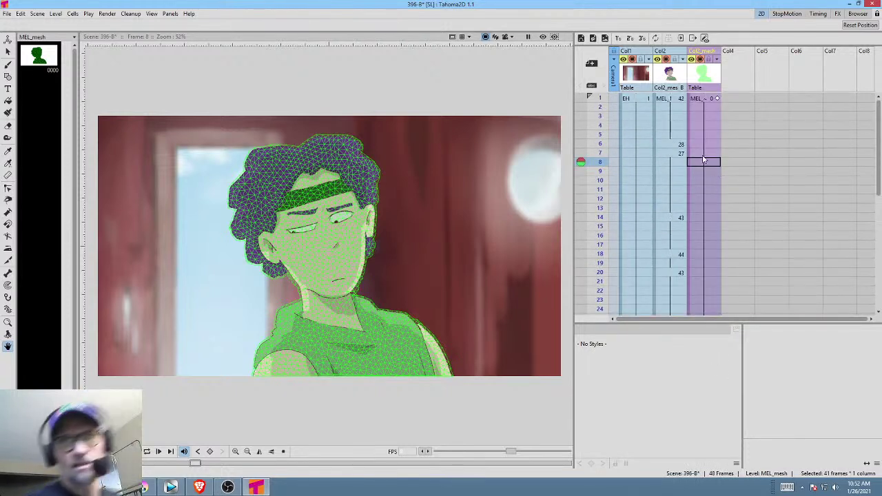
Review MEL_1 drawings 0043 to 0045 and duplicate the mouthless drawing 0045 as drawing 0046.
{"action": "left_click", "coordinate": [667, 98]}
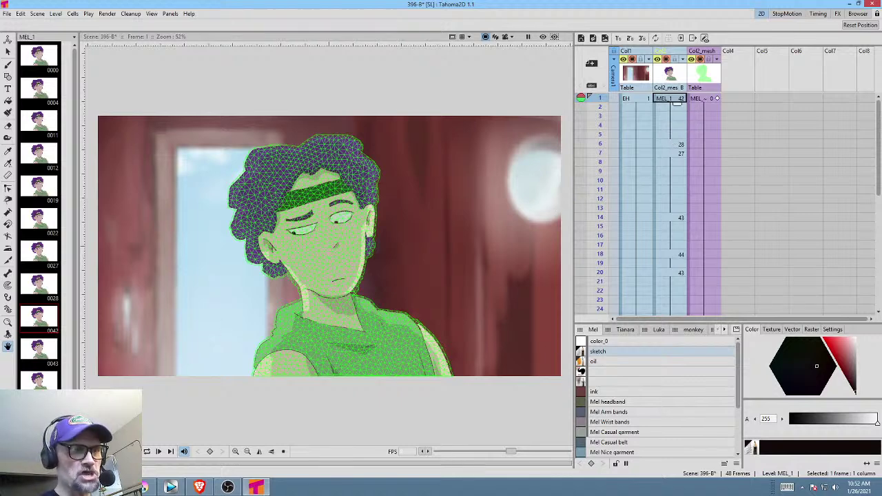
{"action": "left_click", "coordinate": [38, 413]}
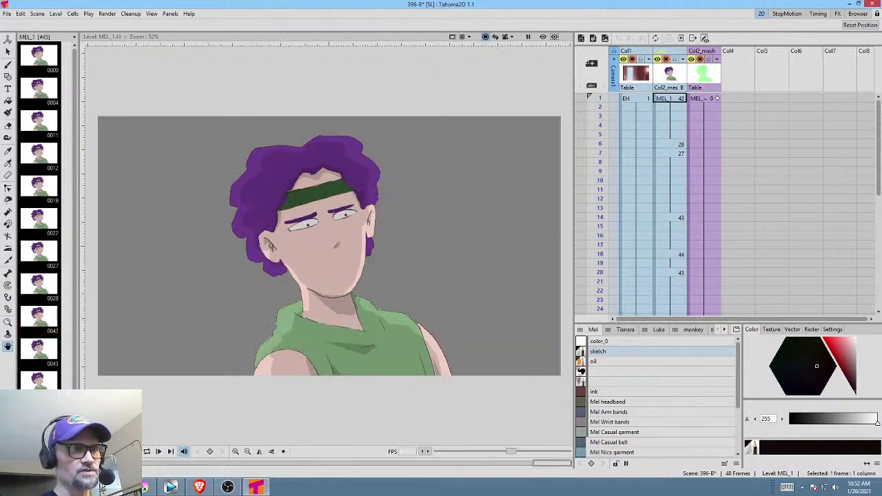
{"action": "left_click", "coordinate": [42, 381]}
{"action": "left_click", "coordinate": [47, 353]}
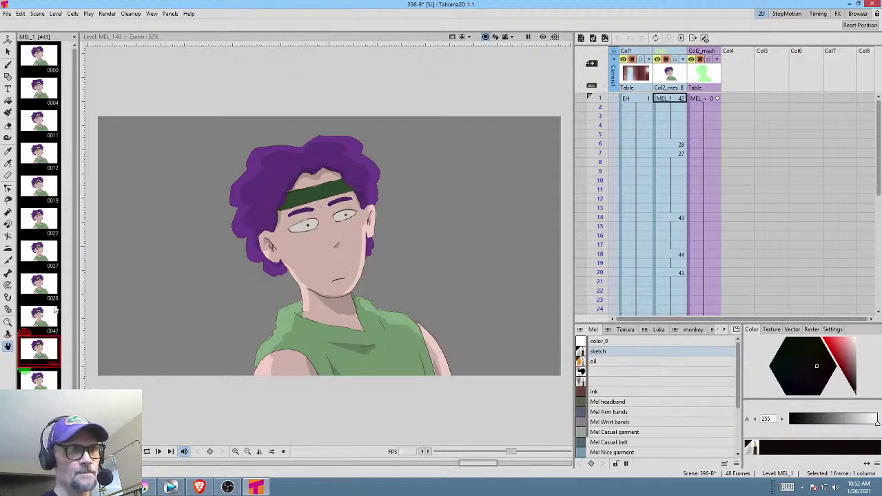
{"action": "left_click", "coordinate": [38, 414]}
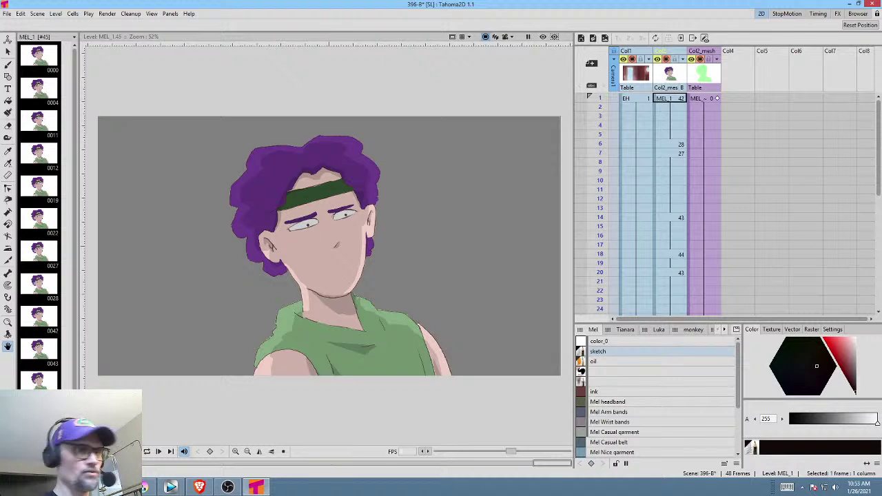
{"action": "key", "text": "d"}
{"action": "left_click", "coordinate": [39, 447]}
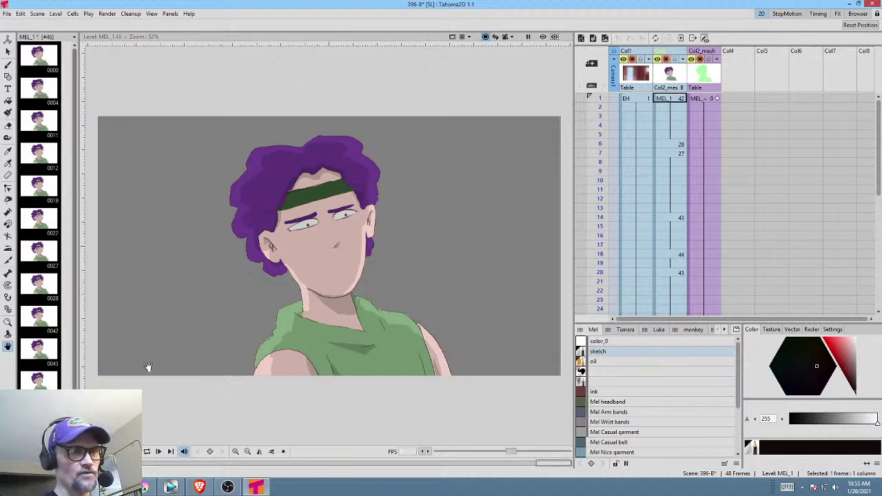
Clear all artwork from MEL_1 drawing 0046 using a freehand selection, and save the scene and its levels.
{"action": "key", "text": "s"}
{"action": "mouse_move", "coordinate": [484, 179]}
{"action": "left_mouse_down"}
{"action": "mouse_move", "coordinate": [232, 55]}
{"action": "mouse_move", "coordinate": [71, 199]}
{"action": "mouse_move", "coordinate": [106, 364]}
{"action": "mouse_move", "coordinate": [204, 407]}
{"action": "mouse_move", "coordinate": [348, 437]}
{"action": "mouse_move", "coordinate": [462, 405]}
{"action": "mouse_move", "coordinate": [509, 261]}
{"action": "mouse_move", "coordinate": [500, 175]}
{"action": "left_mouse_up"}
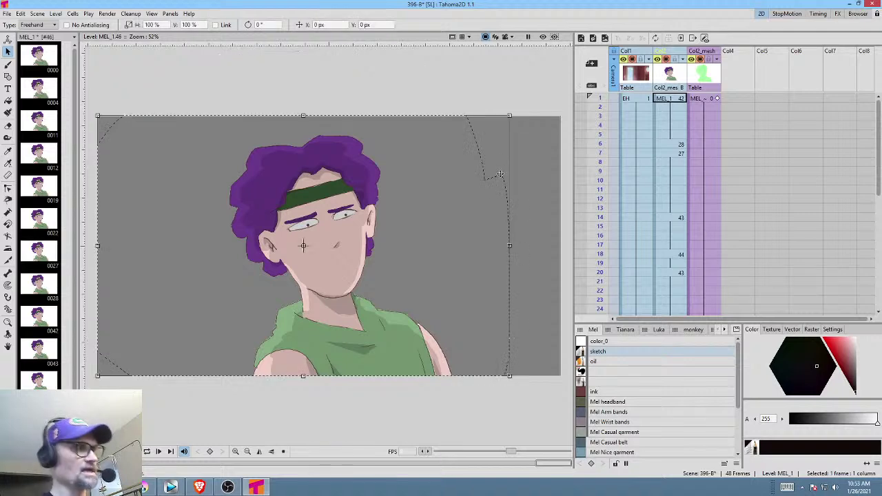
{"action": "key", "text": "Delete"}
{"action": "left_click", "coordinate": [6, 14]}
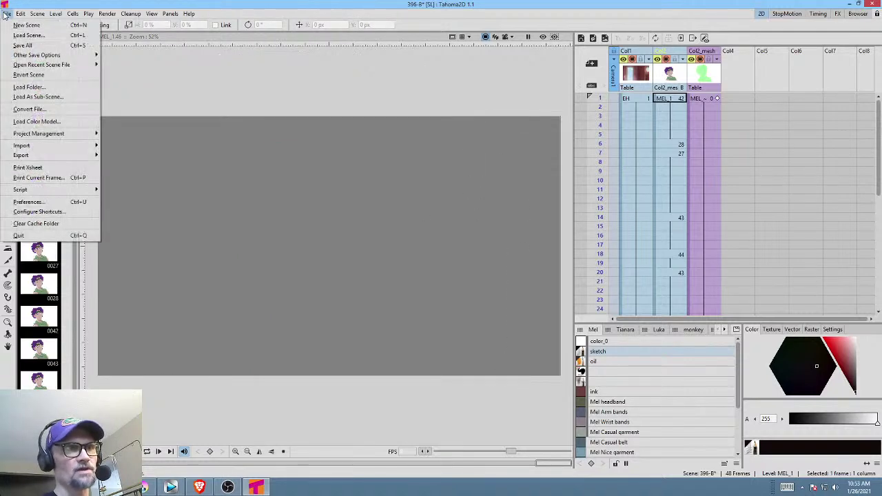
{"action": "left_click", "coordinate": [18, 46]}
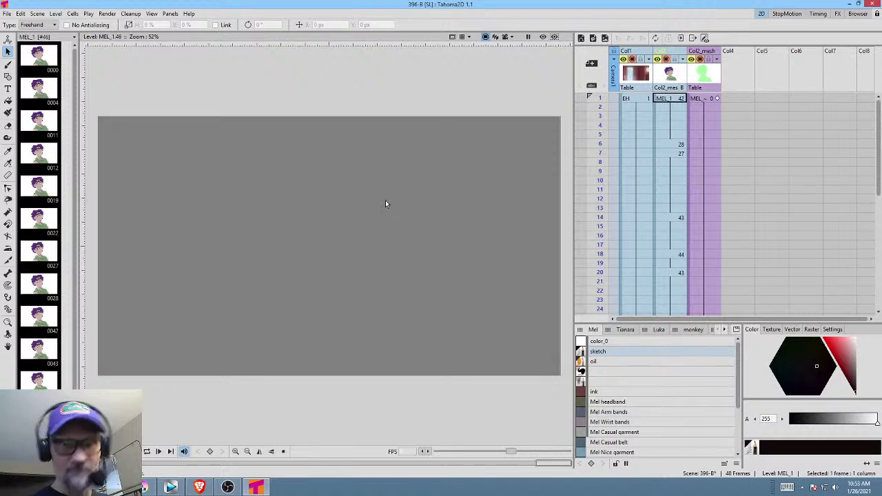
Swap the drawing exposed at frame 1 of Mel's drawing column to MEL_1 drawing 0.
{"action": "mouse_move", "coordinate": [878, 110]}
{"action": "left_mouse_down"}
{"action": "mouse_move", "coordinate": [878, 141]}
{"action": "mouse_move", "coordinate": [878, 105]}
{"action": "left_mouse_up"}
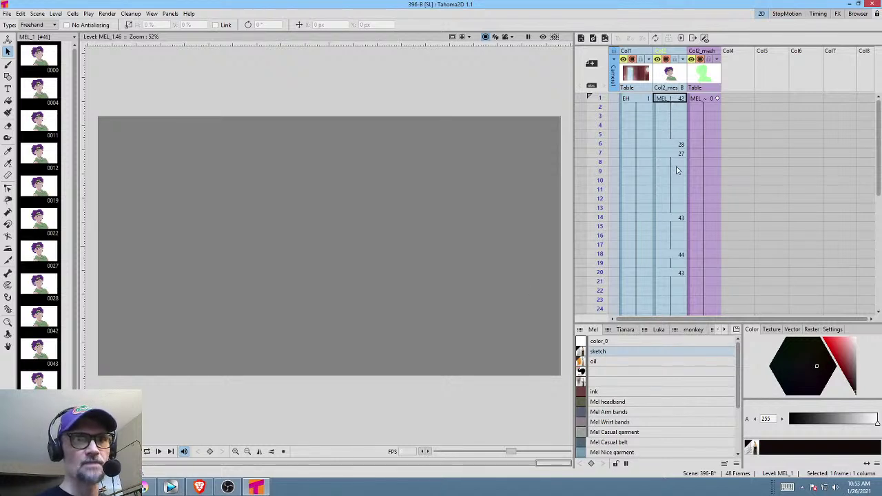
{"action": "left_click_drag", "start_coordinate": [875, 131], "coordinate": [868, 98]}
{"action": "left_click", "coordinate": [680, 99]}
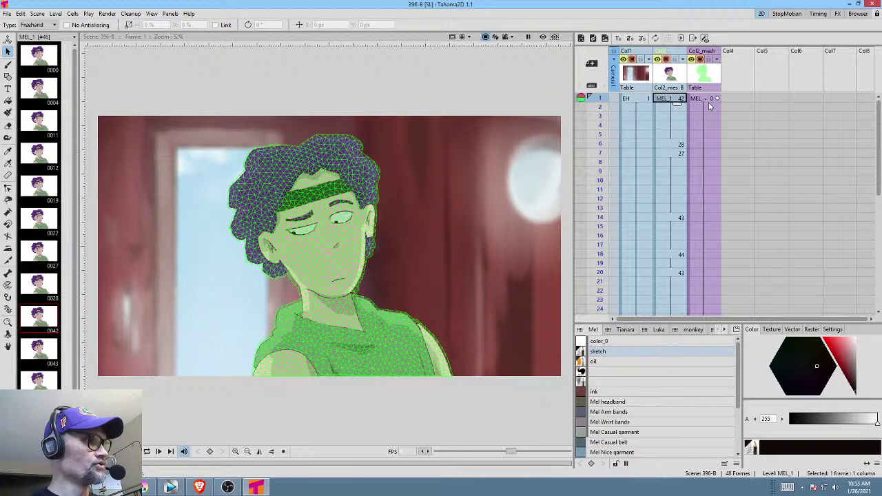
{"action": "key", "text": "w"}
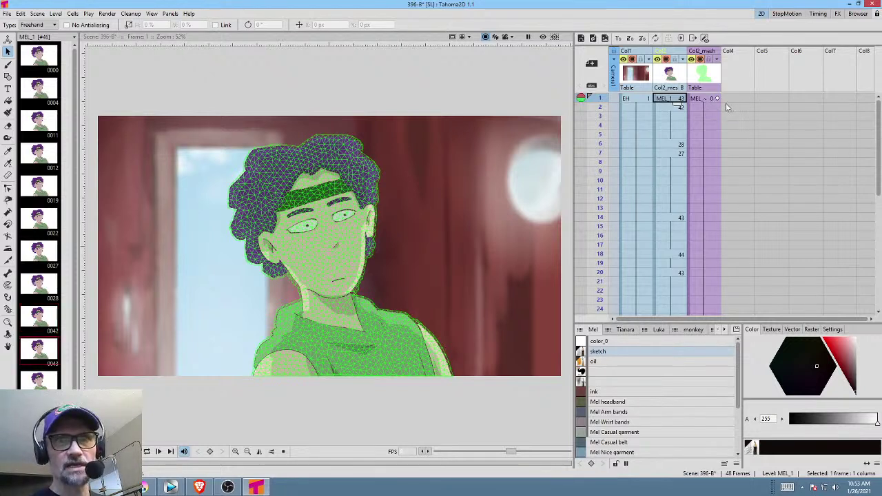
{"action": "key", "text": "w"}
{"action": "key", "text": "w"}
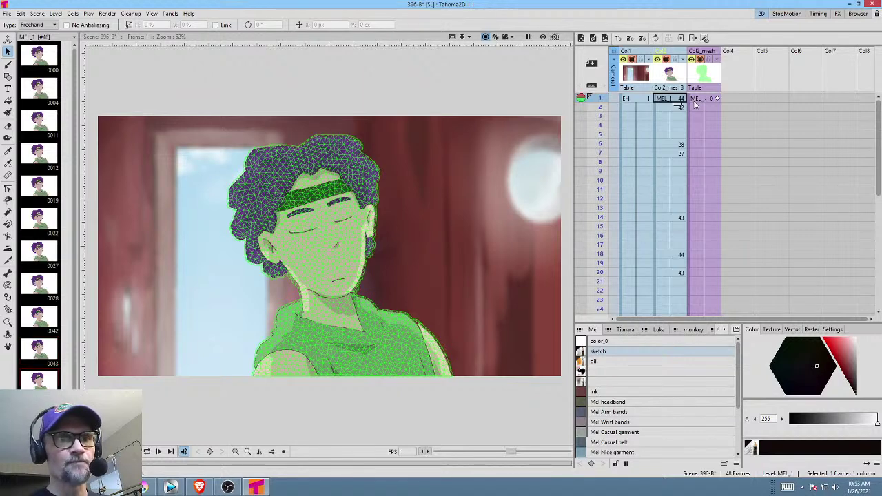
{"action": "key", "text": "w"}
{"action": "key", "text": "w"}
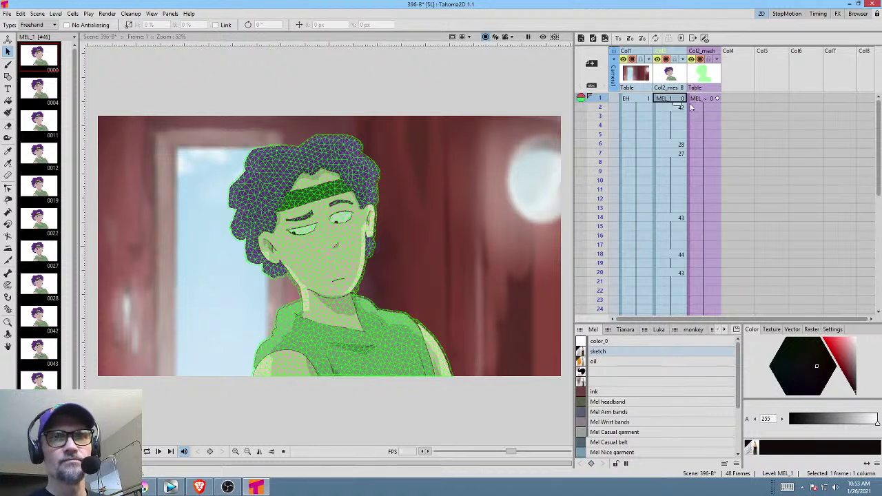
Clear Mel's drawing exposures in Col2 from frame 2 through frame 48.
{"action": "left_click", "coordinate": [672, 108]}
{"action": "left_click_drag", "start_coordinate": [879, 131], "coordinate": [880, 242]}
{"action": "left_click", "coordinate": [676, 306], "text": "shift"}
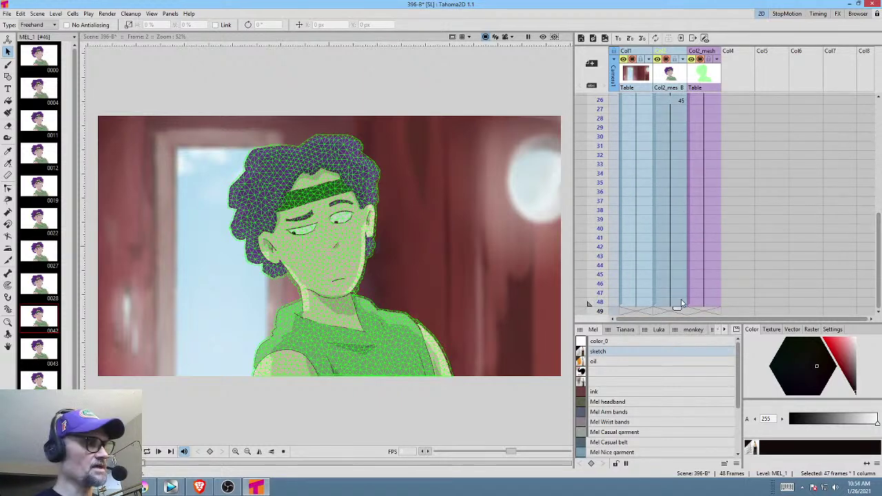
{"action": "key", "text": "Delete"}
{"action": "left_click_drag", "start_coordinate": [879, 233], "coordinate": [879, 107]}
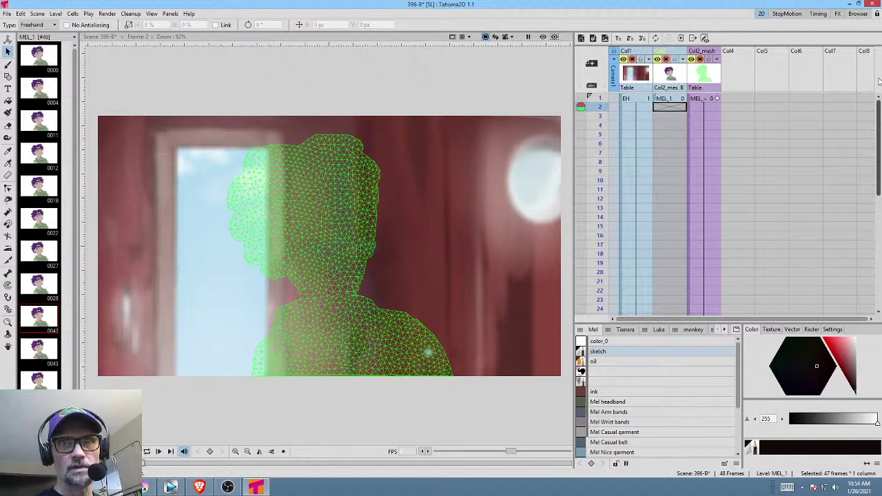
Copy all artwork from MEL_1 drawing 0000 with a freehand selection and paste it into empty drawing 0046.
{"action": "left_click", "coordinate": [668, 100]}
{"action": "left_click", "coordinate": [43, 62]}
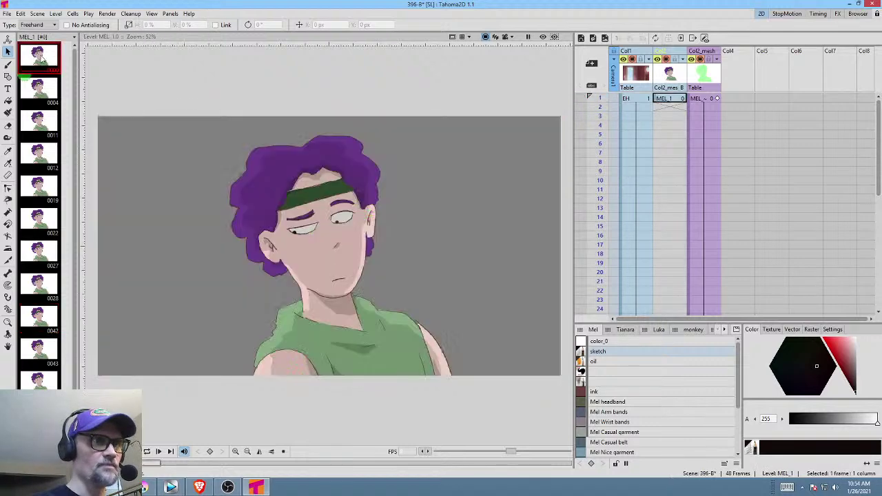
{"action": "left_click_drag", "start_coordinate": [443, 213], "coordinate": [448, 203]}
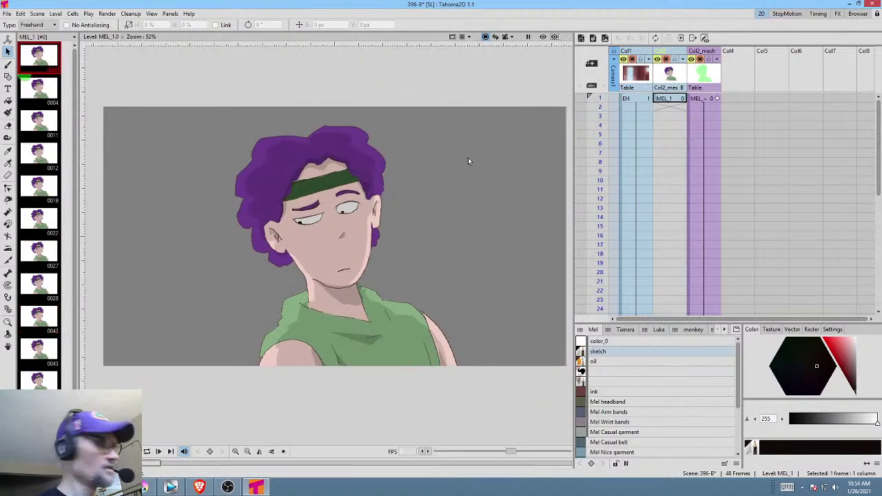
{"action": "mouse_move", "coordinate": [494, 173]}
{"action": "left_mouse_down"}
{"action": "mouse_move", "coordinate": [223, 113]}
{"action": "mouse_move", "coordinate": [319, 414]}
{"action": "mouse_move", "coordinate": [482, 167]}
{"action": "left_mouse_up"}
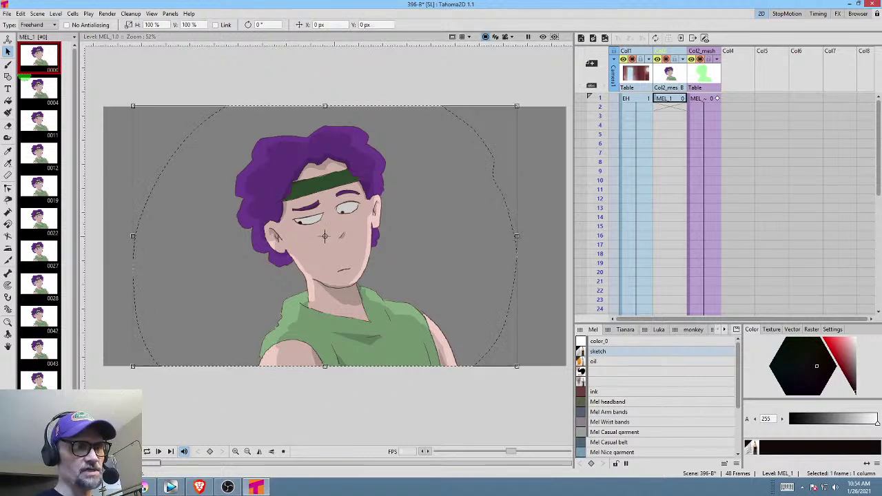
{"action": "left_click", "coordinate": [38, 414]}
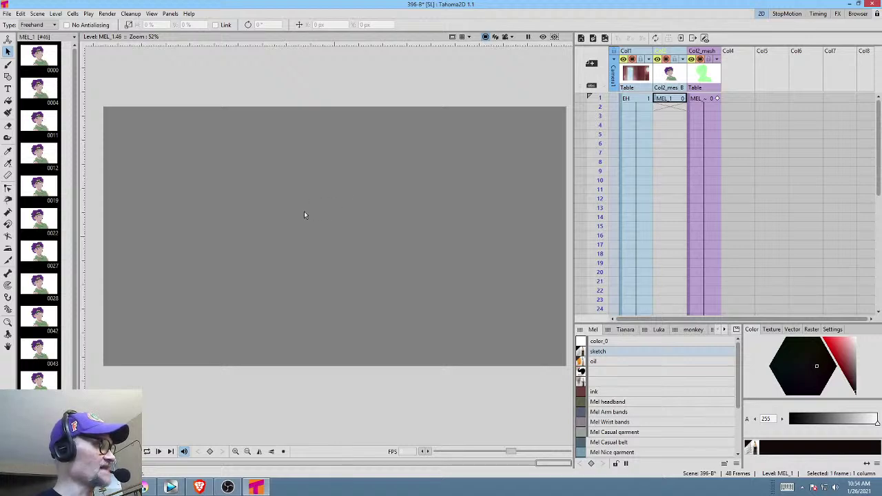
{"action": "key", "text": "ctrl+z"}
{"action": "scroll", "coordinate": [384, 190], "scroll_direction": "up", "scroll_amount": 3}
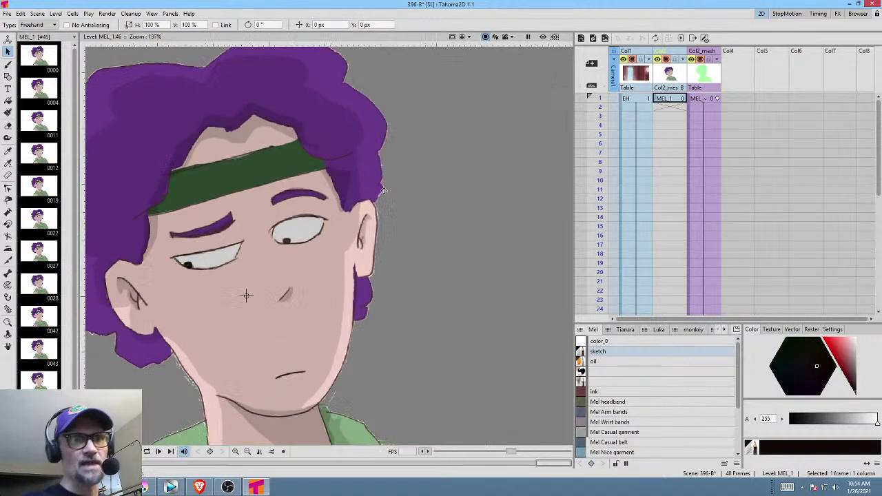
{"action": "scroll", "coordinate": [384, 191], "scroll_direction": "up", "scroll_amount": 1}
{"action": "left_click_drag", "start_coordinate": [384, 190], "coordinate": [474, 172]}
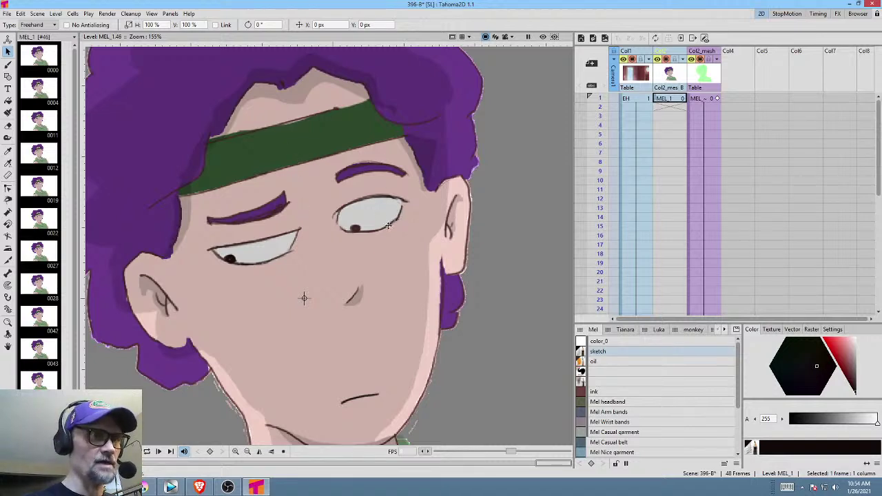
{"action": "left_click", "coordinate": [401, 163]}
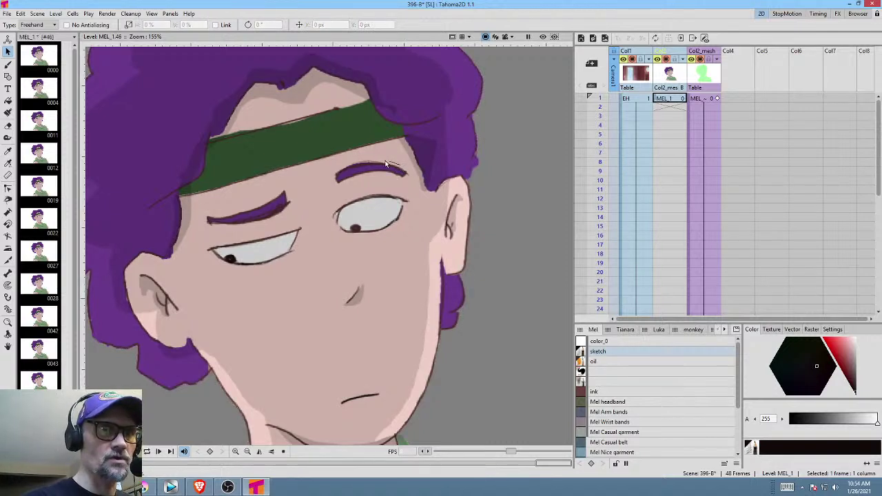
Select the arched eyebrow nearest the visible hair edge with a freehand selection and raise it about 25 px.
{"action": "mouse_move", "coordinate": [360, 182]}
{"action": "left_mouse_down"}
{"action": "mouse_move", "coordinate": [410, 186]}
{"action": "mouse_move", "coordinate": [404, 172]}
{"action": "left_mouse_up"}
{"action": "key", "text": "a"}
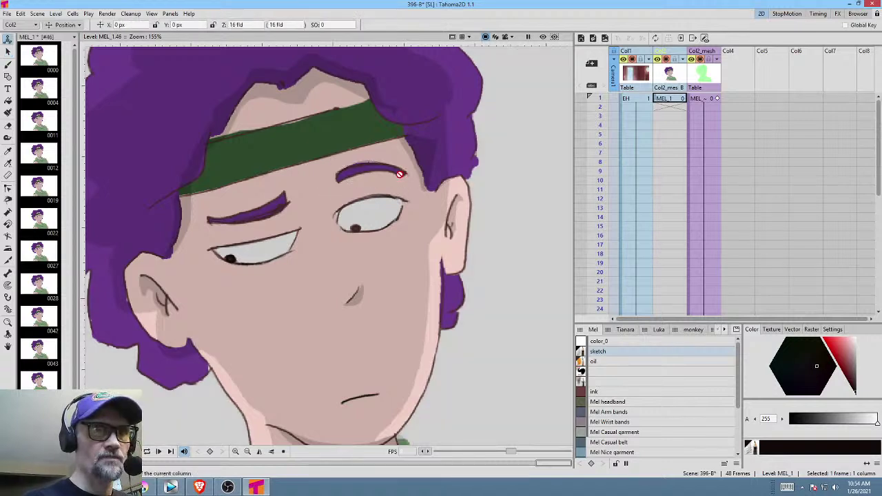
{"action": "key", "text": "s"}
{"action": "mouse_move", "coordinate": [399, 165]}
{"action": "left_mouse_down"}
{"action": "mouse_move", "coordinate": [337, 172]}
{"action": "mouse_move", "coordinate": [339, 189]}
{"action": "mouse_move", "coordinate": [408, 181]}
{"action": "mouse_move", "coordinate": [403, 165]}
{"action": "left_mouse_up"}
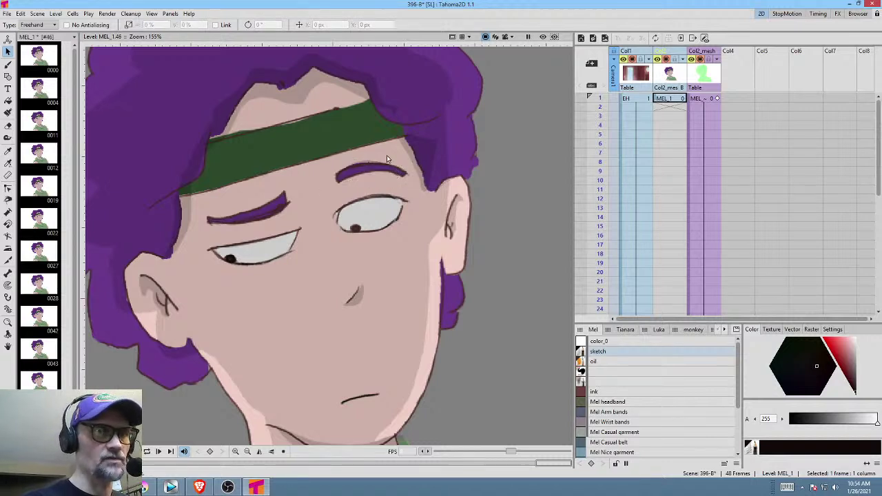
{"action": "mouse_move", "coordinate": [382, 162]}
{"action": "left_mouse_down"}
{"action": "mouse_move", "coordinate": [339, 172]}
{"action": "mouse_move", "coordinate": [335, 184]}
{"action": "mouse_move", "coordinate": [411, 181]}
{"action": "mouse_move", "coordinate": [395, 164]}
{"action": "mouse_move", "coordinate": [374, 160]}
{"action": "mouse_move", "coordinate": [397, 163]}
{"action": "left_mouse_up"}
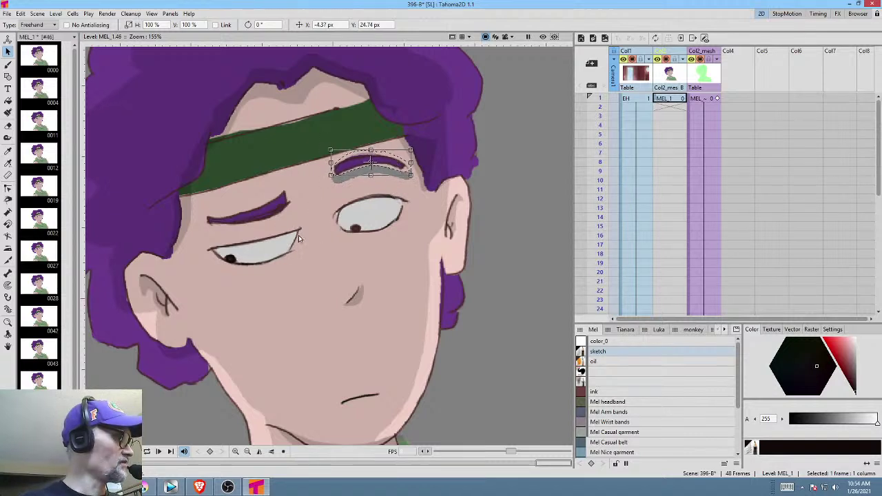
Sample the face's skin colour and, with the solid brush style, paint over the half-closed eye and the eyebrow above it.
{"action": "key", "text": "k"}
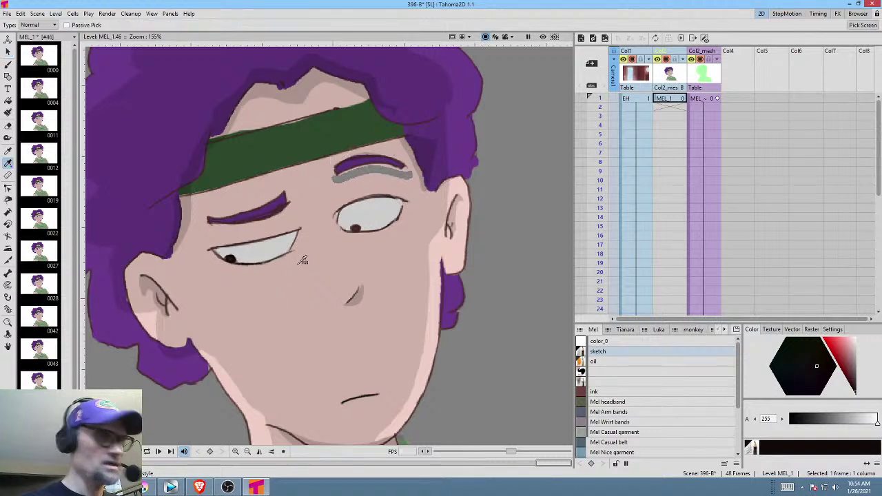
{"action": "left_click", "coordinate": [302, 259]}
{"action": "key", "text": "b"}
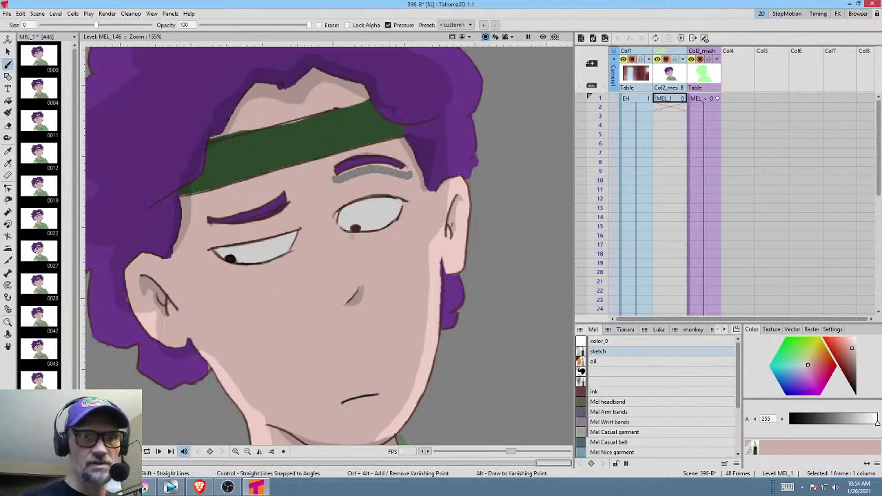
{"action": "left_click", "coordinate": [617, 373]}
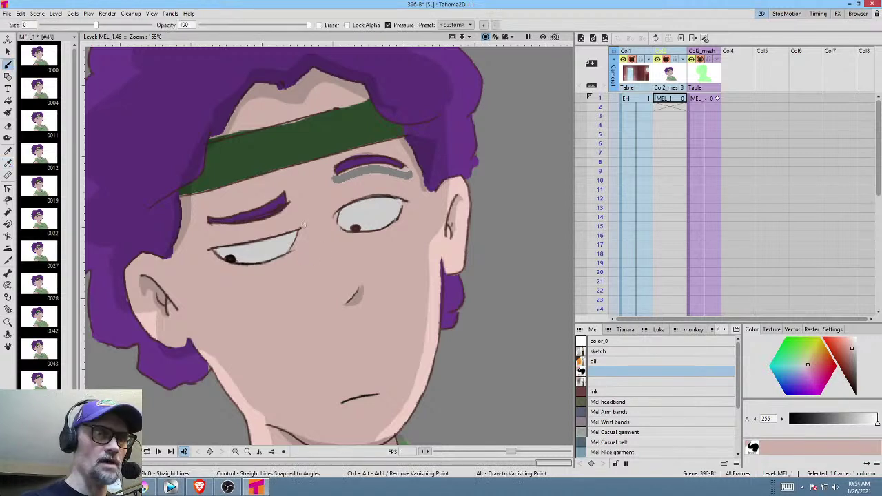
{"action": "mouse_move", "coordinate": [304, 224]}
{"action": "left_mouse_down"}
{"action": "mouse_move", "coordinate": [210, 249]}
{"action": "mouse_move", "coordinate": [248, 256]}
{"action": "mouse_move", "coordinate": [300, 232]}
{"action": "mouse_move", "coordinate": [272, 267]}
{"action": "mouse_move", "coordinate": [237, 260]}
{"action": "mouse_move", "coordinate": [249, 270]}
{"action": "mouse_move", "coordinate": [210, 276]}
{"action": "left_mouse_up"}
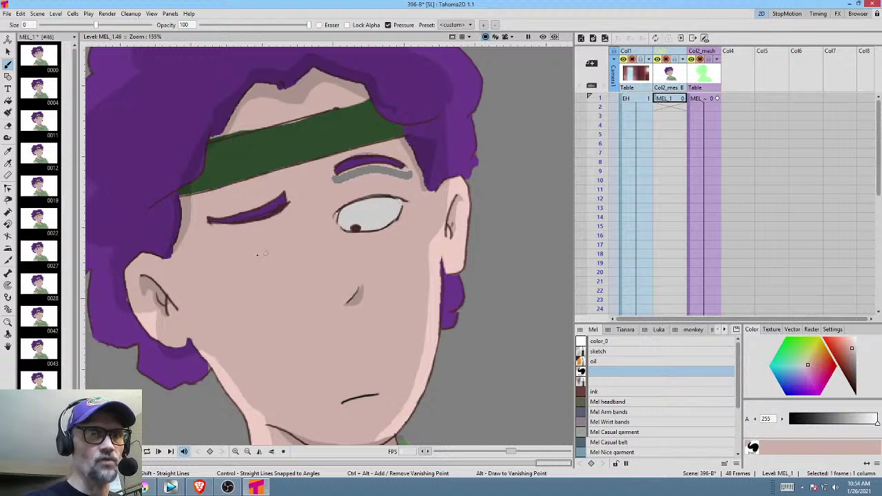
{"action": "mouse_move", "coordinate": [288, 195]}
{"action": "left_mouse_down"}
{"action": "mouse_move", "coordinate": [203, 221]}
{"action": "mouse_move", "coordinate": [274, 207]}
{"action": "mouse_move", "coordinate": [247, 227]}
{"action": "mouse_move", "coordinate": [270, 224]}
{"action": "mouse_move", "coordinate": [224, 232]}
{"action": "left_mouse_up"}
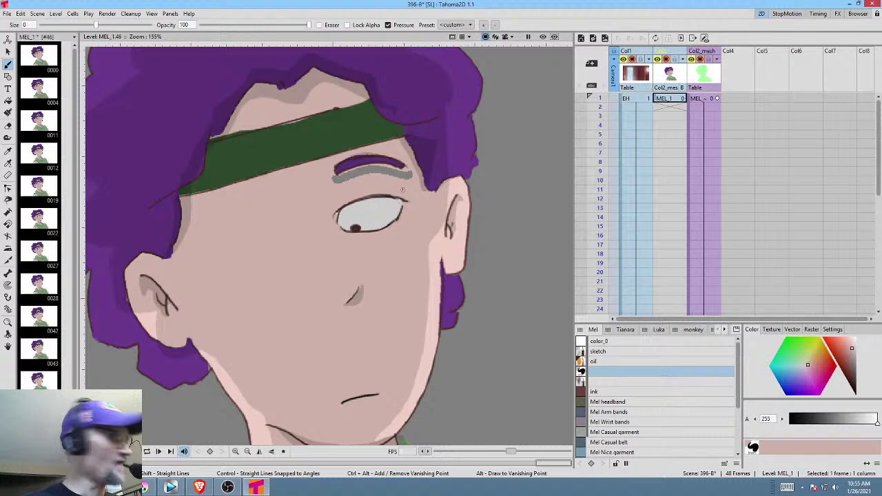
Copy the remaining eye with a freehand selection and place a pasted duplicate on the blank side of the face.
{"action": "key", "text": "s"}
{"action": "mouse_move", "coordinate": [402, 198]}
{"action": "left_mouse_down"}
{"action": "mouse_move", "coordinate": [369, 192]}
{"action": "mouse_move", "coordinate": [327, 212]}
{"action": "mouse_move", "coordinate": [345, 241]}
{"action": "mouse_move", "coordinate": [398, 235]}
{"action": "mouse_move", "coordinate": [420, 204]}
{"action": "mouse_move", "coordinate": [397, 191]}
{"action": "left_mouse_up"}
{"action": "key", "text": "ctrl+c"}
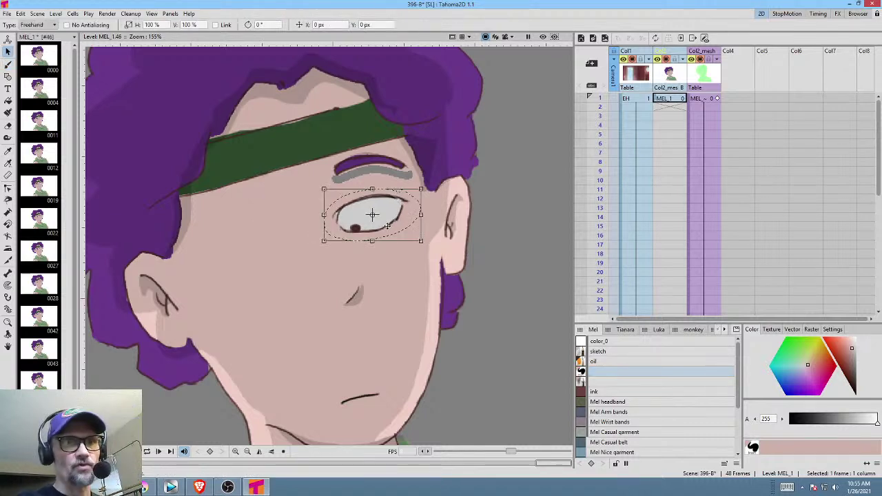
{"action": "key", "text": "ctrl+v"}
{"action": "left_click_drag", "start_coordinate": [387, 223], "coordinate": [257, 244]}
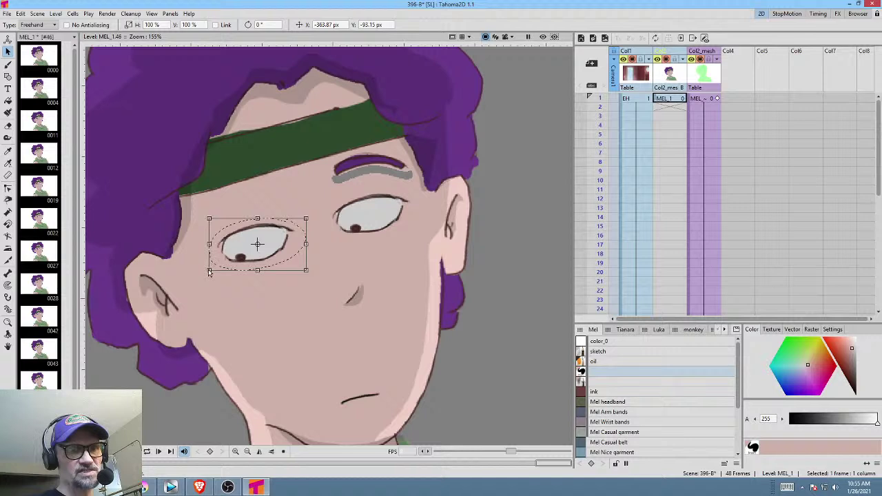
Scale the pasted eye to 109.57%, offset it to about X -350 px, Y -90 px, and save the scene and level.
{"action": "left_click_drag", "start_coordinate": [209, 270], "coordinate": [204, 285]}
{"action": "left_click_drag", "start_coordinate": [243, 262], "coordinate": [250, 267]}
{"action": "scroll", "coordinate": [301, 272], "scroll_direction": "down", "scroll_amount": 3}
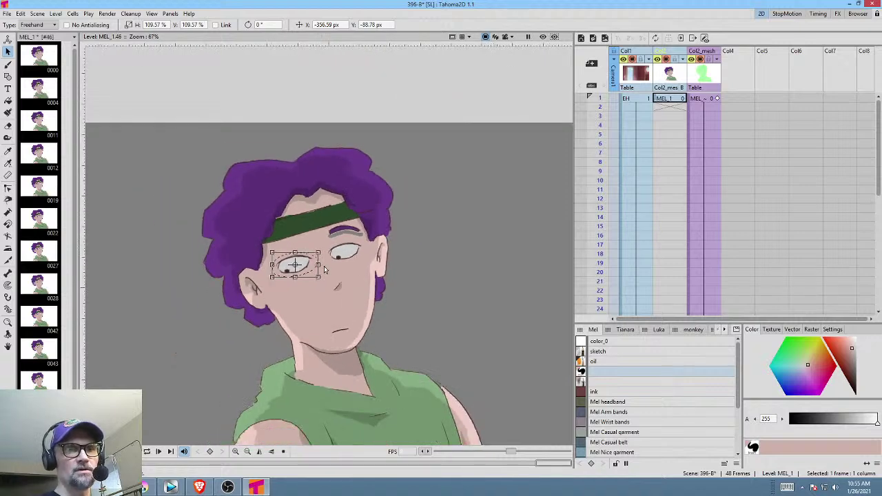
{"action": "scroll", "coordinate": [284, 248], "scroll_direction": "up", "scroll_amount": 3}
{"action": "left_click_drag", "start_coordinate": [281, 261], "coordinate": [286, 266]}
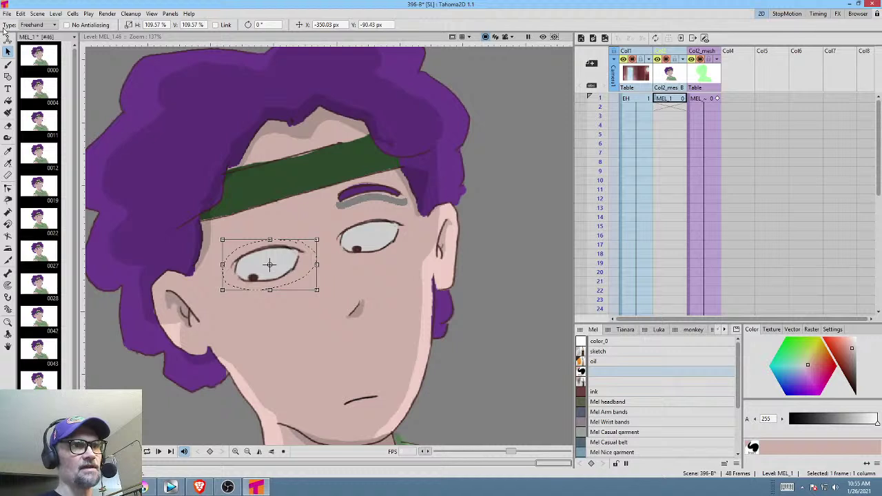
{"action": "left_click", "coordinate": [7, 14]}
{"action": "left_click", "coordinate": [11, 45]}
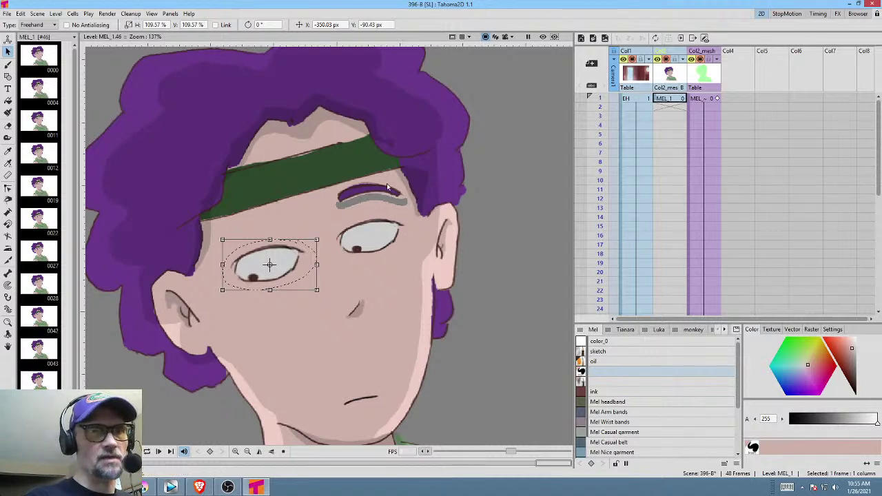
Fill the grey gap beneath the raised eyebrow by painting over it in the skin colour.
{"action": "mouse_move", "coordinate": [383, 232]}
{"action": "left_mouse_down"}
{"action": "mouse_move", "coordinate": [394, 236]}
{"action": "mouse_move", "coordinate": [377, 222]}
{"action": "left_mouse_up"}
{"action": "scroll", "coordinate": [377, 221], "scroll_direction": "up", "scroll_amount": 4}
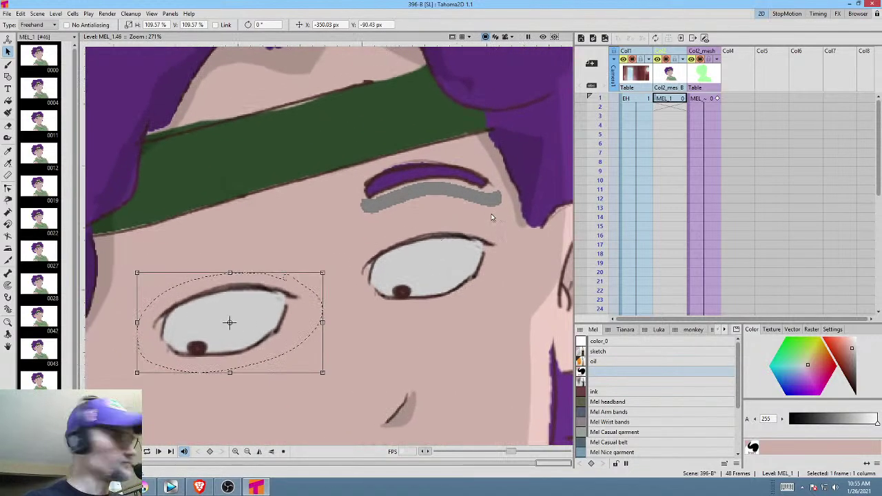
{"action": "left_click", "coordinate": [491, 218]}
{"action": "key", "text": "b"}
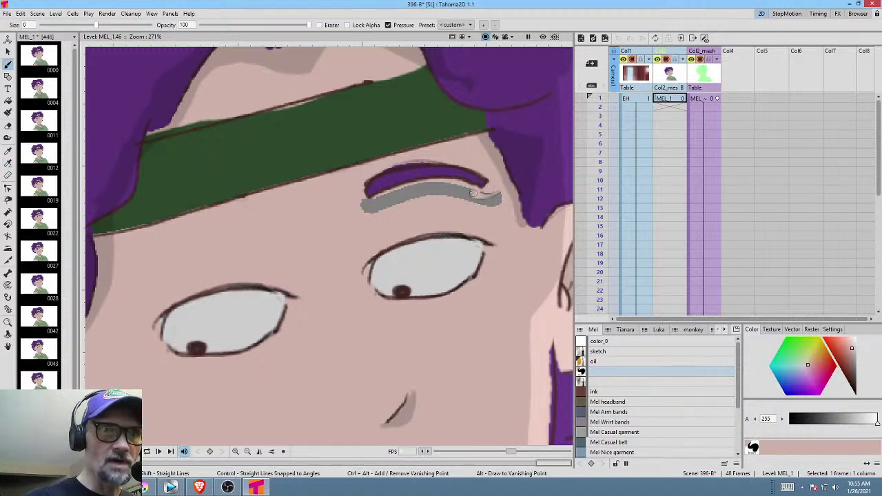
{"action": "mouse_move", "coordinate": [472, 194]}
{"action": "left_mouse_down"}
{"action": "mouse_move", "coordinate": [417, 186]}
{"action": "mouse_move", "coordinate": [356, 212]}
{"action": "mouse_move", "coordinate": [358, 204]}
{"action": "mouse_move", "coordinate": [451, 195]}
{"action": "mouse_move", "coordinate": [499, 200]}
{"action": "mouse_move", "coordinate": [487, 194]}
{"action": "left_mouse_up"}
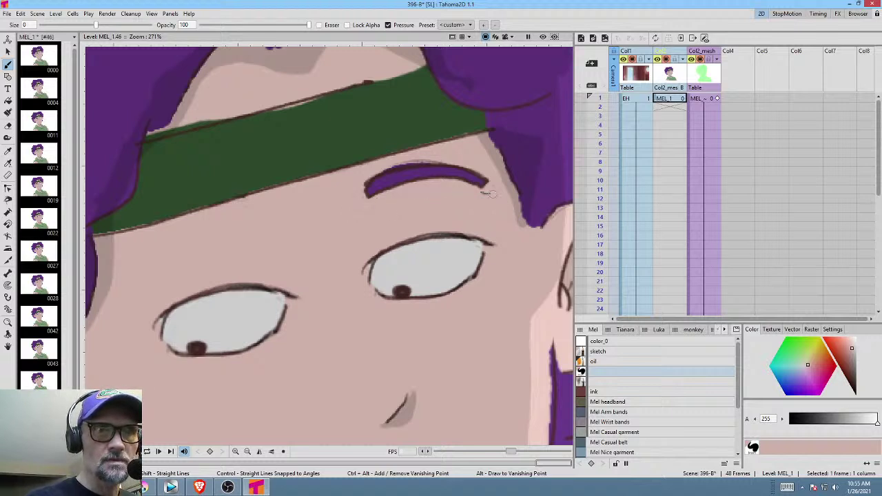
Sample the dark purple from the existing eyebrow and paint a matching arched eyebrow above the duplicated eye.
{"action": "key", "text": "r"}
{"action": "left_click", "coordinate": [397, 173]}
{"action": "left_click_drag", "start_coordinate": [379, 224], "coordinate": [482, 238]}
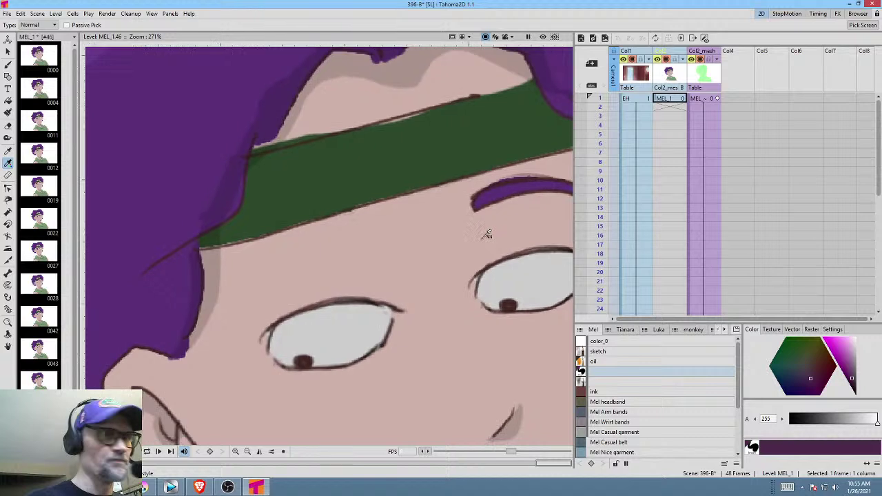
{"action": "key", "text": "b"}
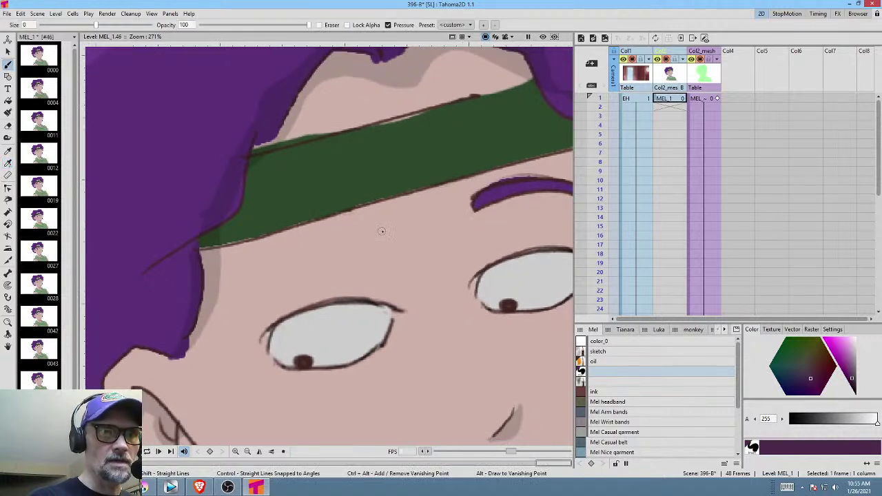
{"action": "mouse_move", "coordinate": [383, 230]}
{"action": "left_mouse_down"}
{"action": "mouse_move", "coordinate": [326, 218]}
{"action": "mouse_move", "coordinate": [260, 260]}
{"action": "left_mouse_up"}
{"action": "left_click_drag", "start_coordinate": [413, 234], "coordinate": [323, 234]}
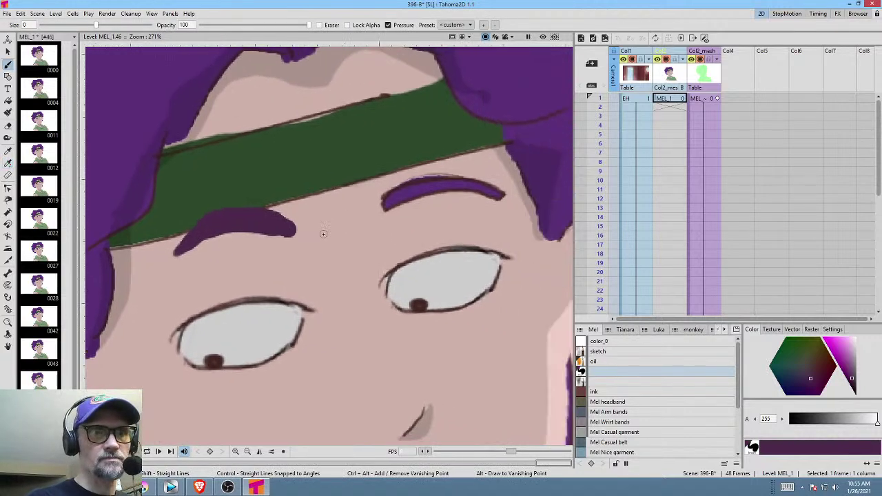
{"action": "scroll", "coordinate": [324, 275], "scroll_direction": "down", "scroll_amount": 2}
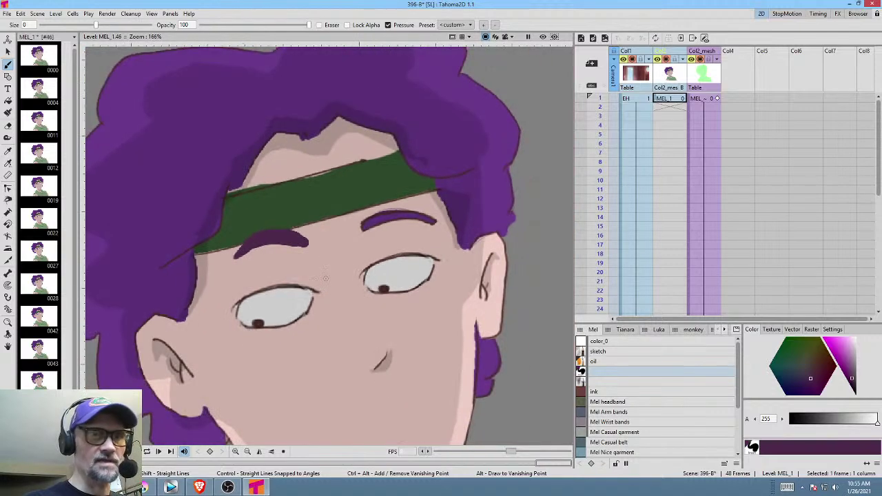
{"action": "left_click_drag", "start_coordinate": [456, 209], "coordinate": [437, 215]}
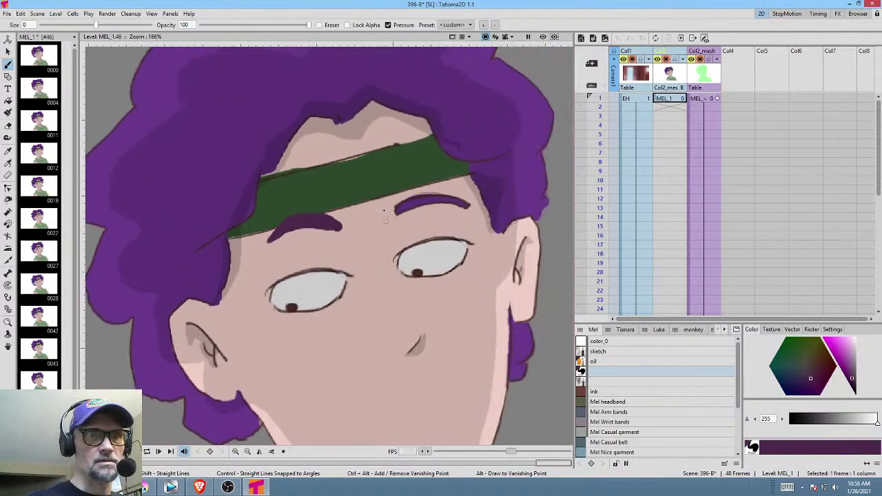
Replace the eyebrow above the duplicated eye with a newly painted arch and trim its inner end using the sampled skin colour.
{"action": "key", "text": "ctrl+z"}
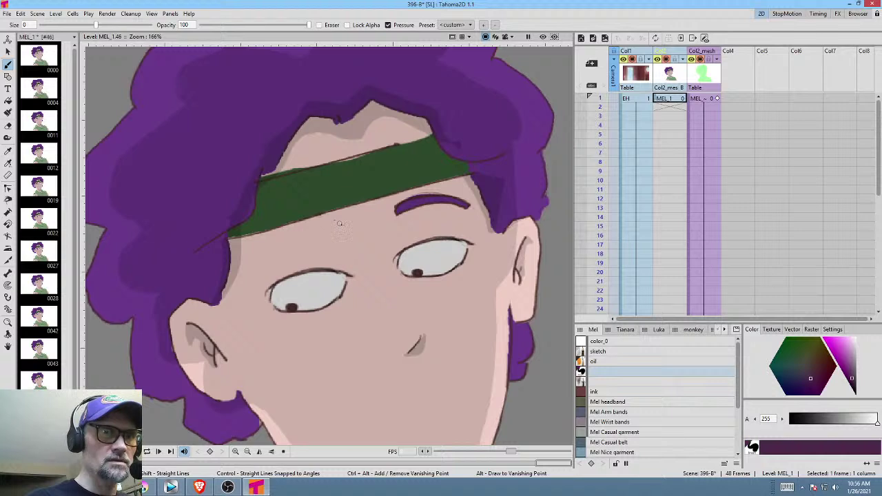
{"action": "mouse_move", "coordinate": [334, 224]}
{"action": "left_mouse_down"}
{"action": "mouse_move", "coordinate": [258, 241]}
{"action": "mouse_move", "coordinate": [324, 222]}
{"action": "mouse_move", "coordinate": [336, 228]}
{"action": "mouse_move", "coordinate": [304, 223]}
{"action": "mouse_move", "coordinate": [260, 241]}
{"action": "mouse_move", "coordinate": [311, 223]}
{"action": "mouse_move", "coordinate": [340, 224]}
{"action": "left_mouse_up"}
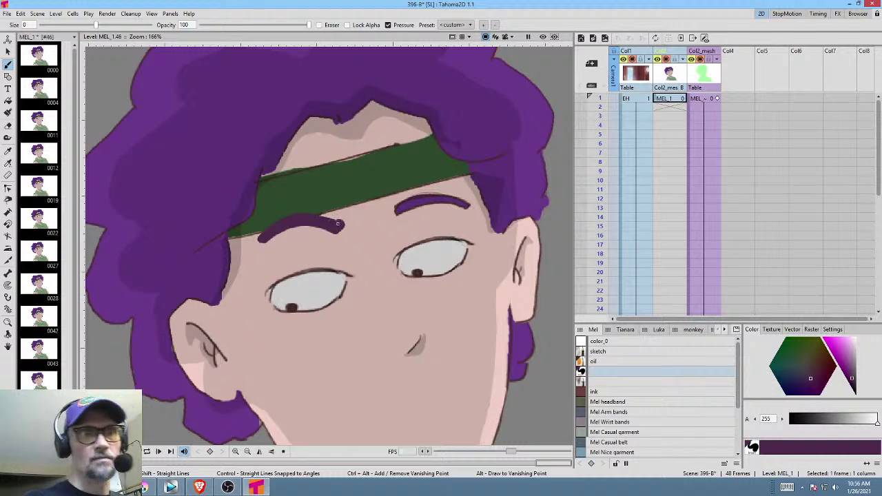
{"action": "left_click_drag", "start_coordinate": [432, 310], "coordinate": [470, 293]}
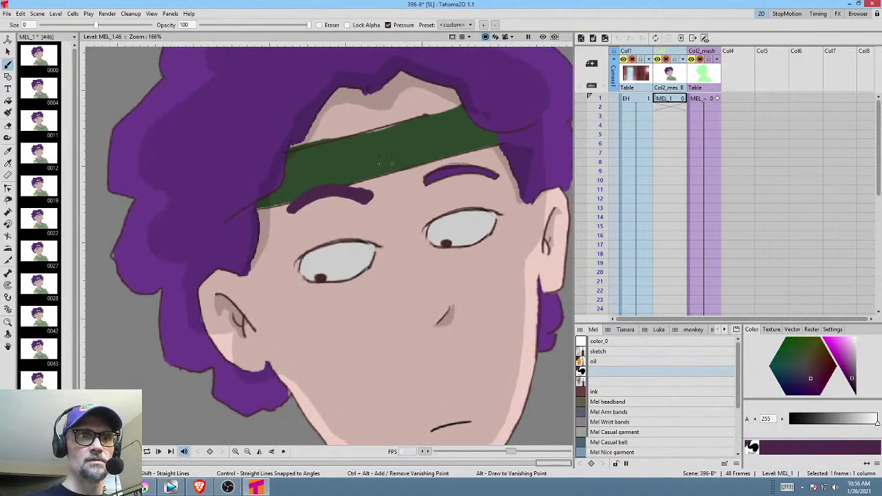
{"action": "key", "text": "r"}
{"action": "left_click", "coordinate": [371, 210]}
{"action": "key", "text": "b"}
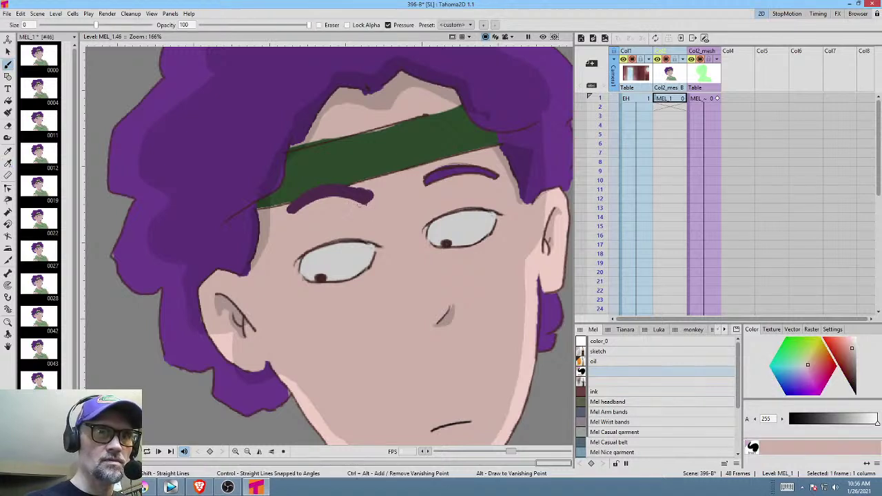
{"action": "mouse_move", "coordinate": [348, 202]}
{"action": "left_mouse_down"}
{"action": "mouse_move", "coordinate": [374, 205]}
{"action": "mouse_move", "coordinate": [374, 190]}
{"action": "left_mouse_up"}
Save the scene and the MEL_1 level with the finished eyebrow.
{"action": "left_click_drag", "start_coordinate": [445, 270], "coordinate": [487, 213]}
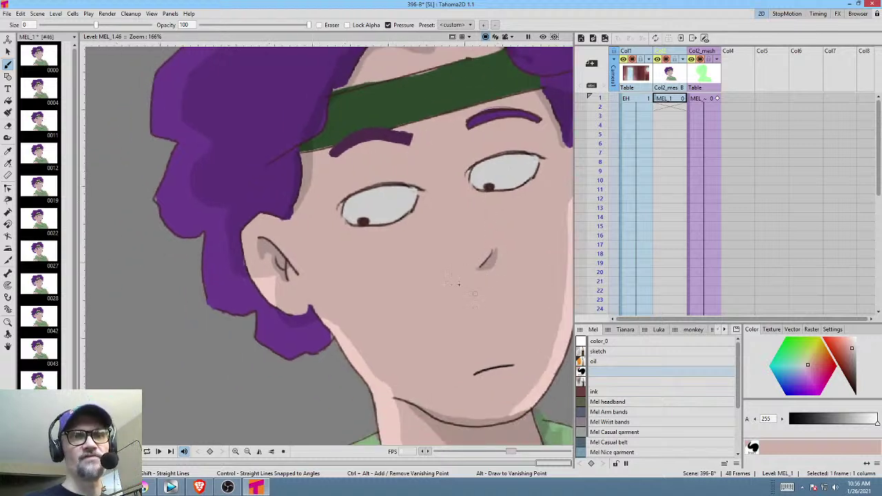
{"action": "left_click_drag", "start_coordinate": [459, 284], "coordinate": [402, 238]}
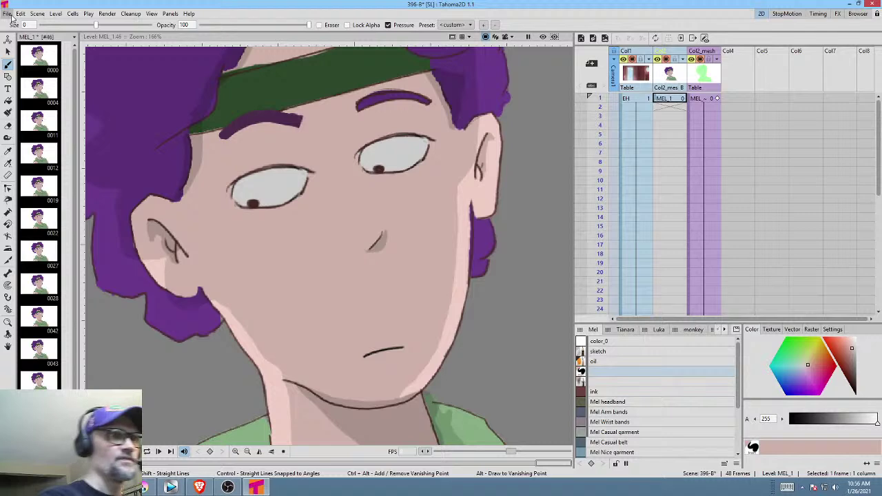
{"action": "left_click", "coordinate": [8, 14]}
{"action": "left_click", "coordinate": [22, 45]}
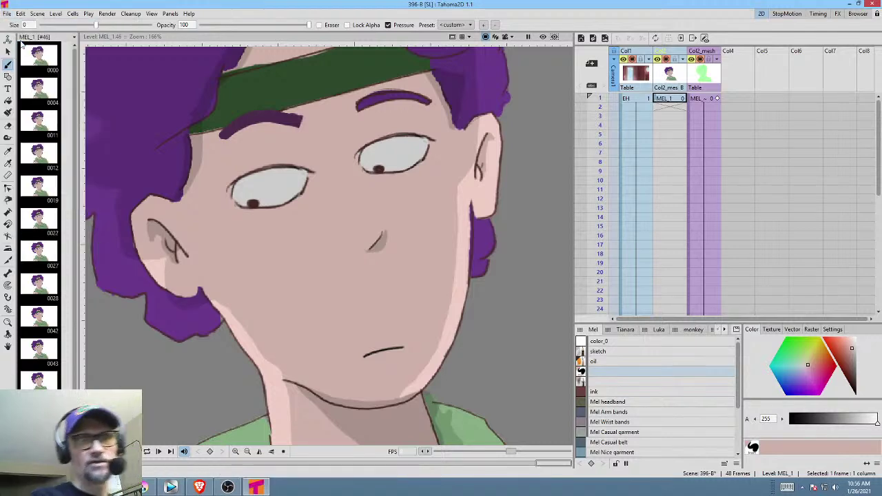
Extend the exposure of Mel's frame 1 drawing through frame 18 in Col2 and save everything.
{"action": "left_click", "coordinate": [674, 101]}
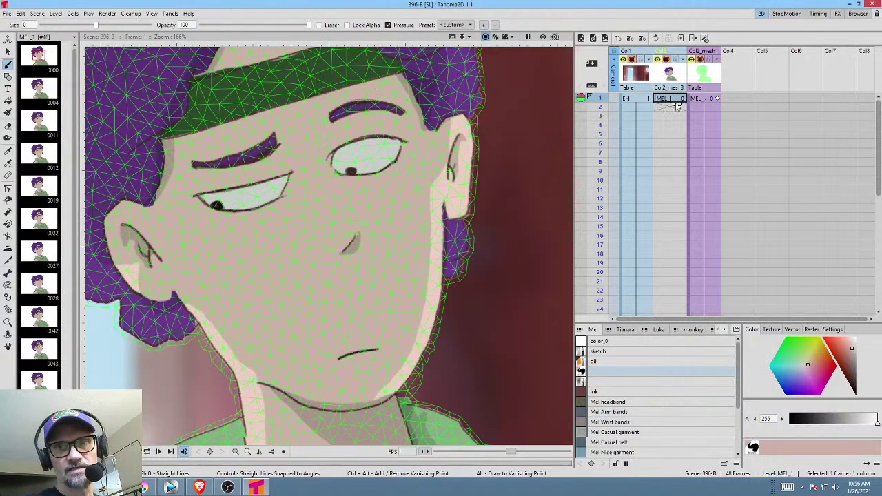
{"action": "left_click_drag", "start_coordinate": [677, 102], "coordinate": [676, 121]}
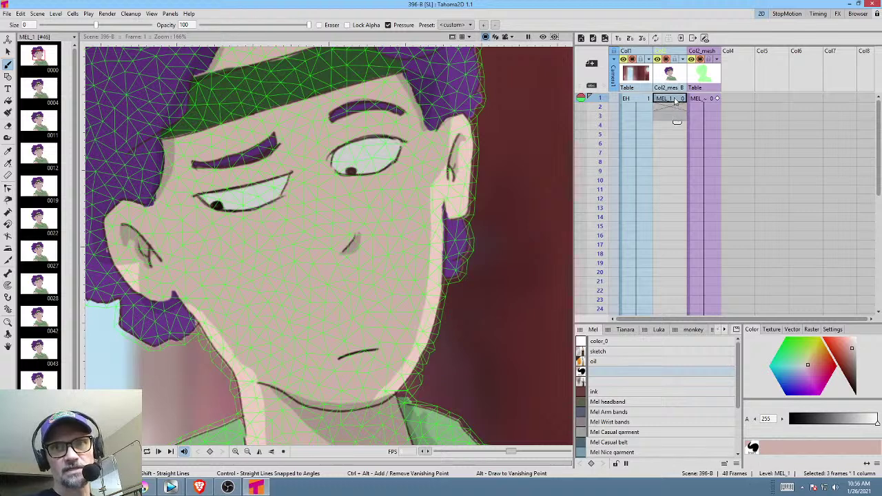
{"action": "left_click", "coordinate": [676, 101]}
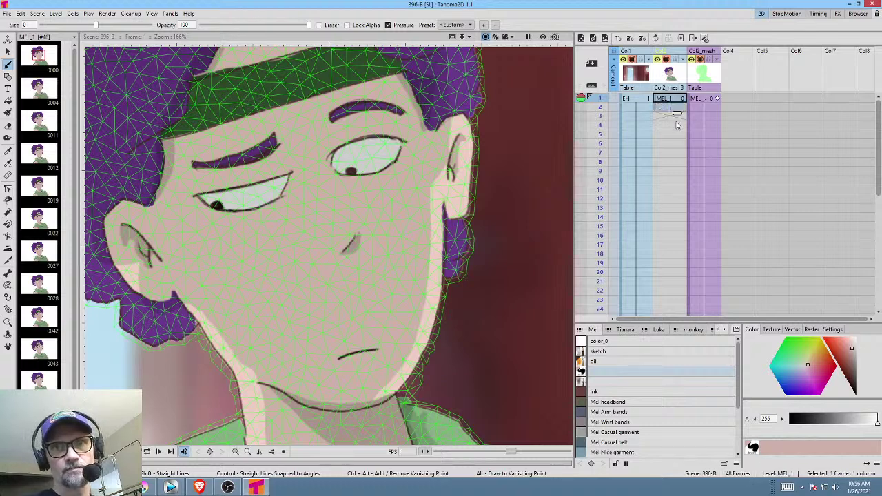
{"action": "left_click_drag", "start_coordinate": [677, 113], "coordinate": [655, 268]}
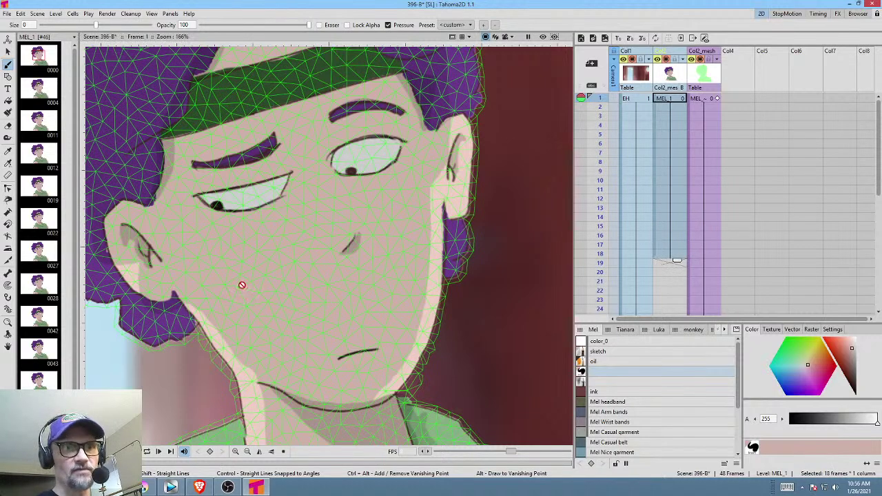
{"action": "left_click", "coordinate": [7, 13]}
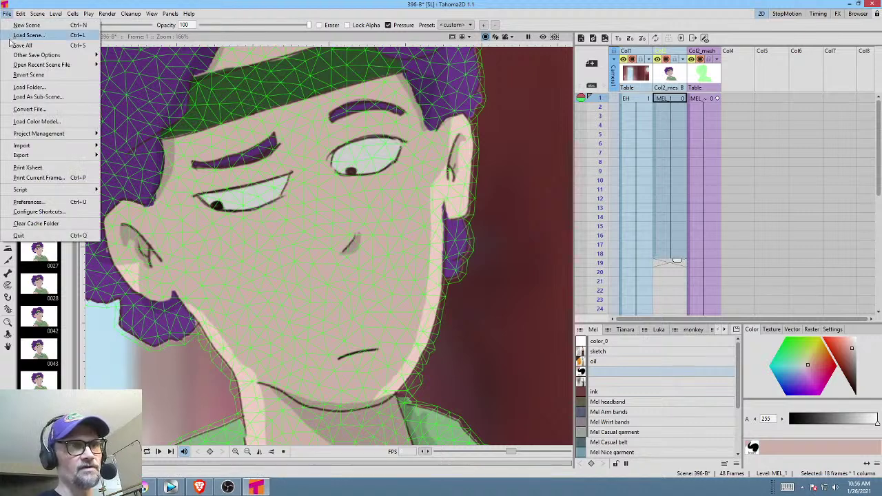
{"action": "key", "text": "Escape"}
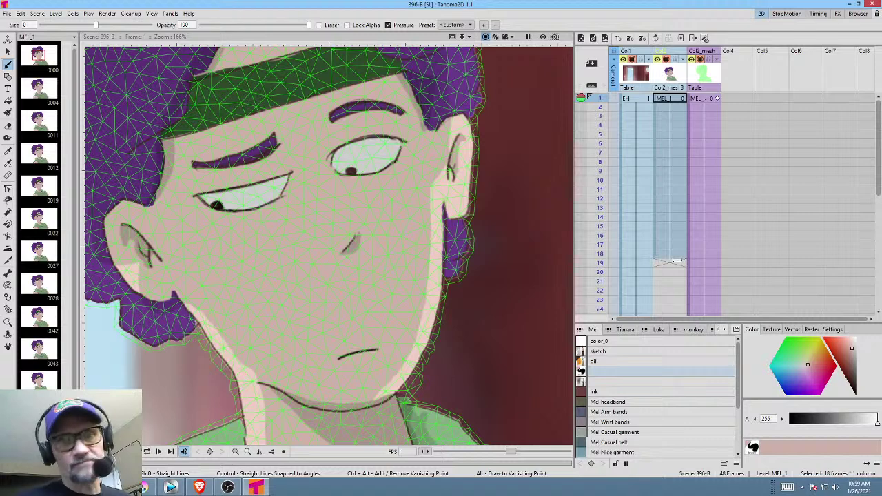
Switch Mel's frame 1 cell in Col2 to drawing 46 and compare it with frame 2.
{"action": "scroll", "coordinate": [723, 144], "scroll_direction": "down", "scroll_amount": 3}
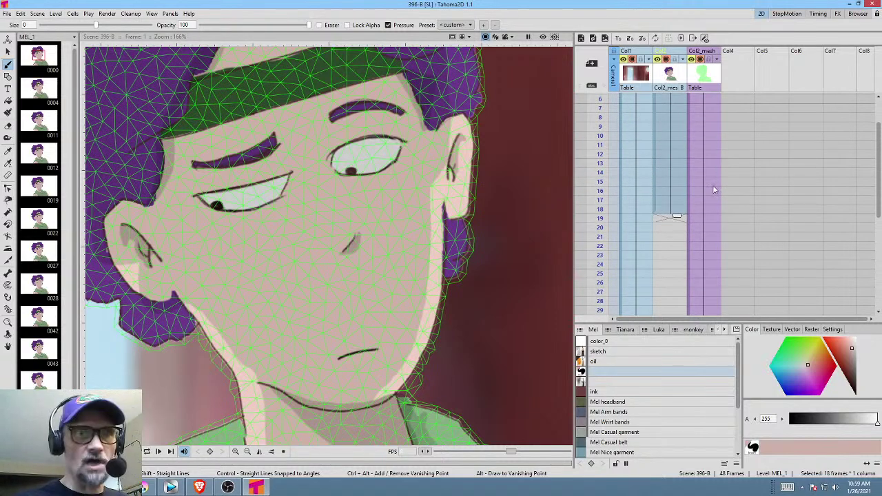
{"action": "left_click_drag", "start_coordinate": [434, 266], "coordinate": [470, 252]}
{"action": "scroll", "coordinate": [695, 182], "scroll_direction": "up", "scroll_amount": 3}
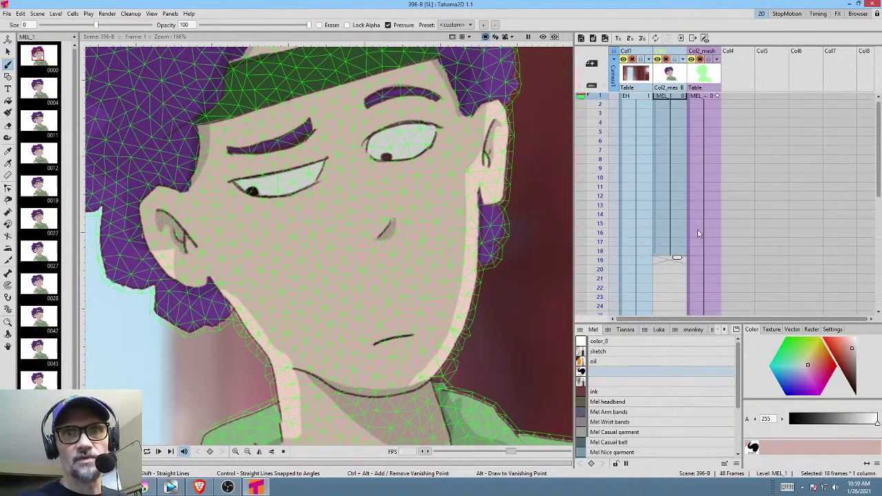
{"action": "mouse_move", "coordinate": [605, 146]}
{"action": "left_mouse_down"}
{"action": "mouse_move", "coordinate": [601, 281]}
{"action": "mouse_move", "coordinate": [601, 98]}
{"action": "left_mouse_up"}
{"action": "left_click", "coordinate": [678, 99]}
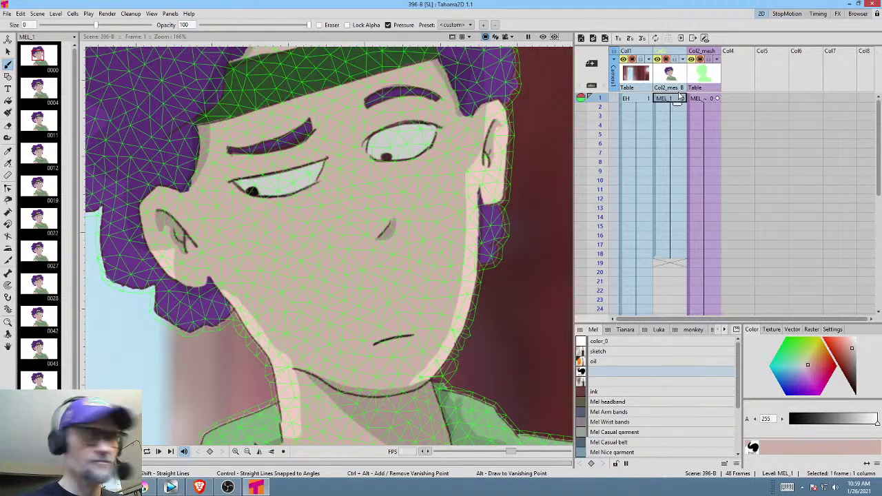
{"action": "key", "text": "q"}
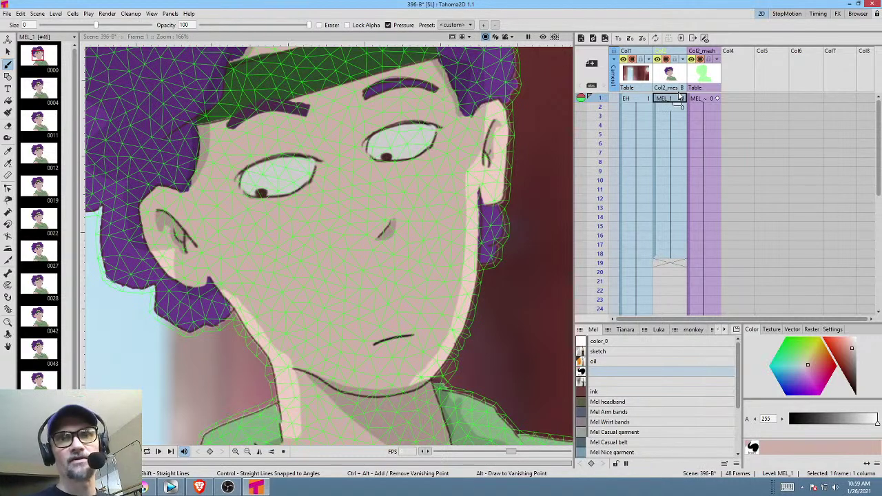
{"action": "left_click", "coordinate": [676, 107]}
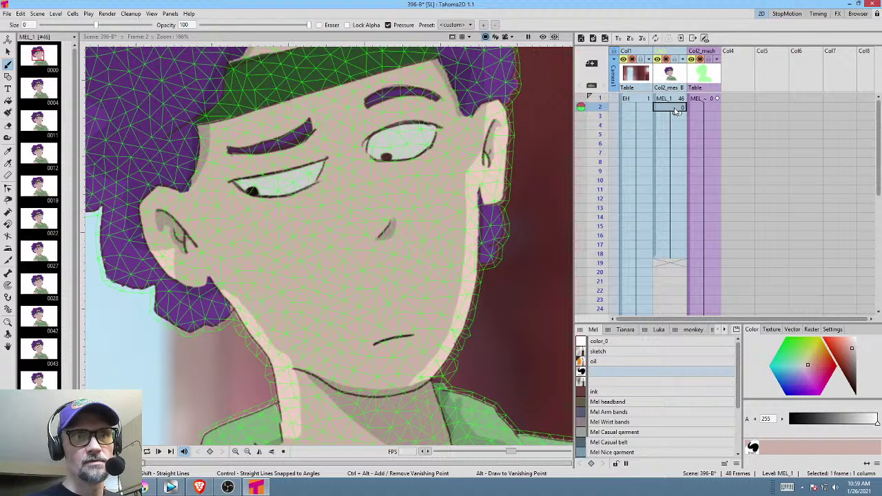
{"action": "left_click", "coordinate": [686, 100]}
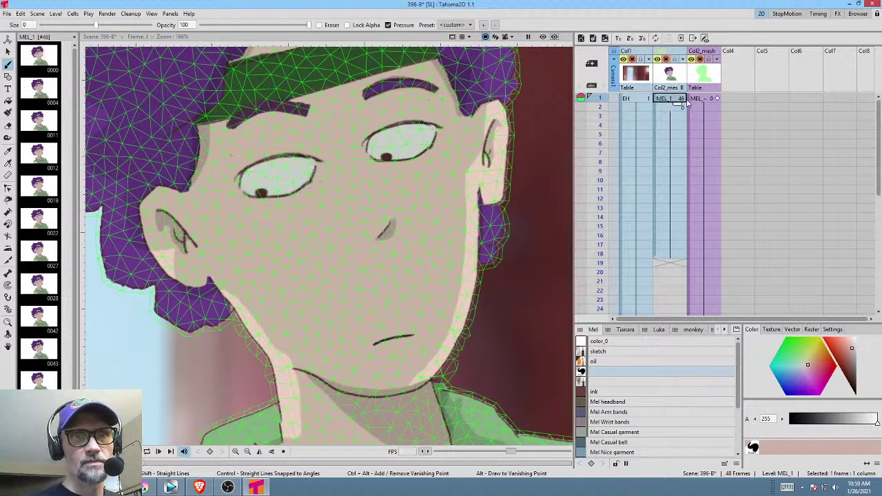
Extend drawing 46 through frame 48 in Col2 and delete the leftover Mel cells from frame 49 onward.
{"action": "mouse_move", "coordinate": [679, 108]}
{"action": "left_mouse_down"}
{"action": "mouse_move", "coordinate": [681, 311]}
{"action": "mouse_move", "coordinate": [678, 236]}
{"action": "mouse_move", "coordinate": [669, 239]}
{"action": "left_mouse_up"}
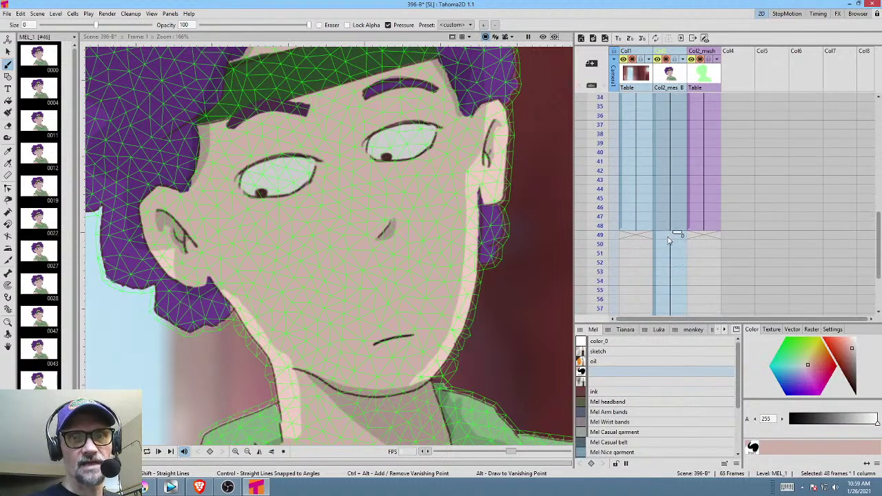
{"action": "left_click", "coordinate": [668, 237]}
{"action": "key", "text": "Delete"}
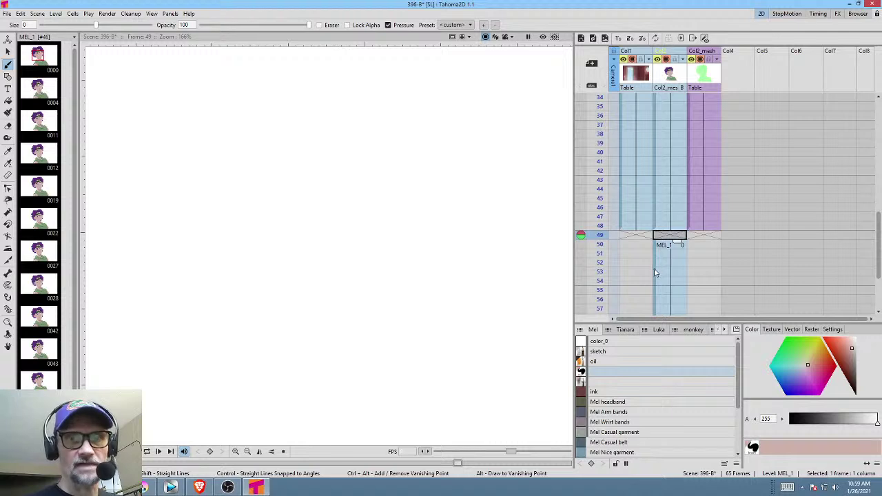
{"action": "left_click", "coordinate": [656, 270]}
{"action": "key", "text": "Delete"}
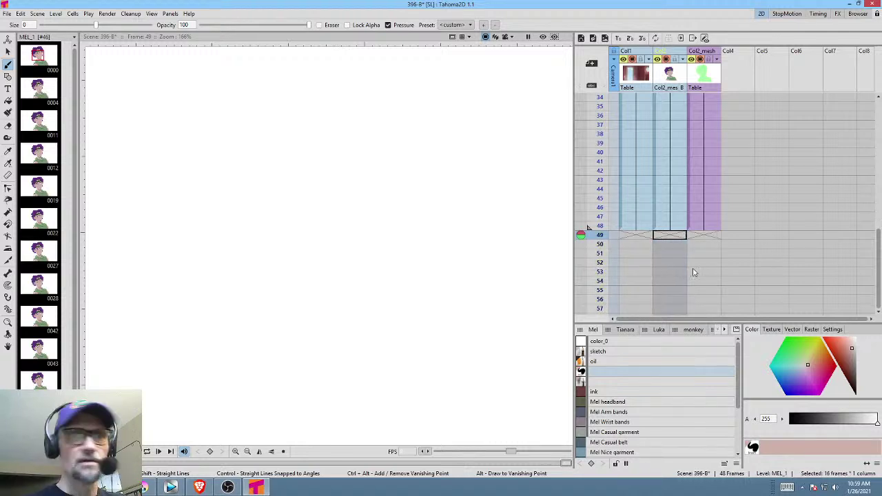
Open Mel's drawing 0046 for editing and paint over the closed mouth line in the skin colour.
{"action": "scroll", "coordinate": [660, 216], "scroll_direction": "up", "scroll_amount": 10}
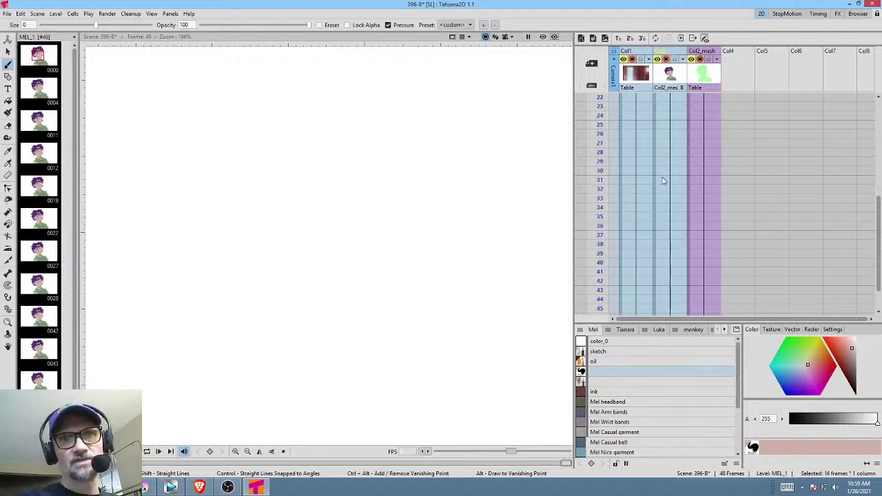
{"action": "left_click", "coordinate": [673, 101]}
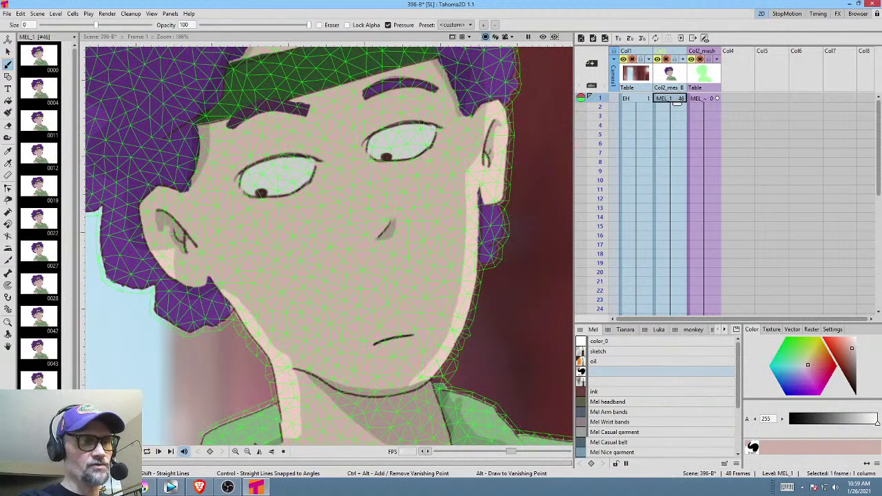
{"action": "left_click", "coordinate": [38, 382]}
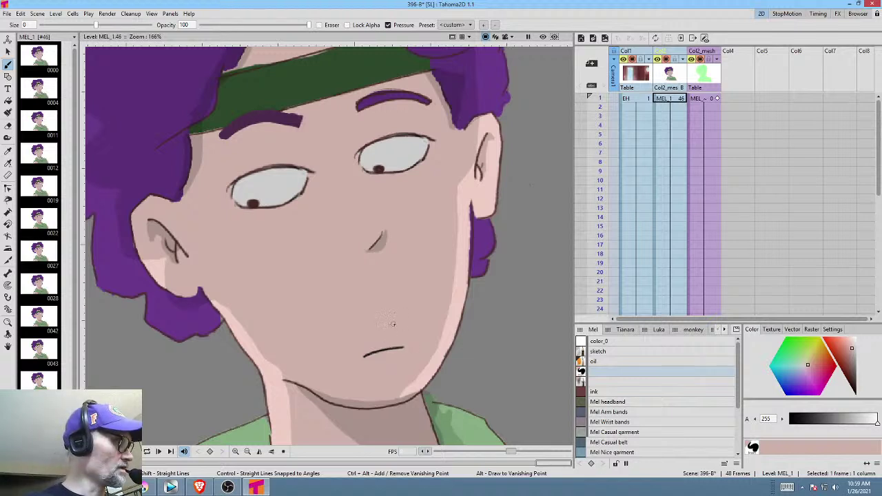
{"action": "key", "text": "r"}
{"action": "key", "text": "b"}
{"action": "left_click_drag", "start_coordinate": [360, 357], "coordinate": [408, 346]}
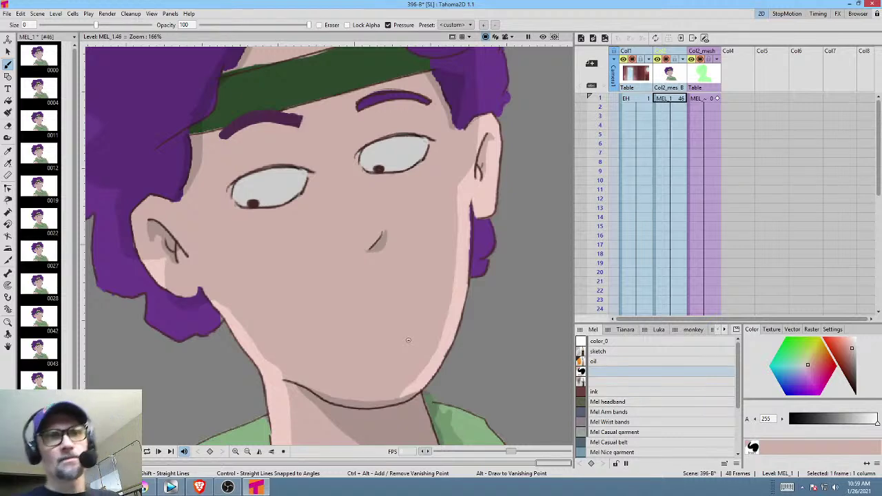
Draw an open smiling mouth on Mel's face in frame 1 of the empty Col4 and fill it with black.
{"action": "left_click", "coordinate": [748, 100]}
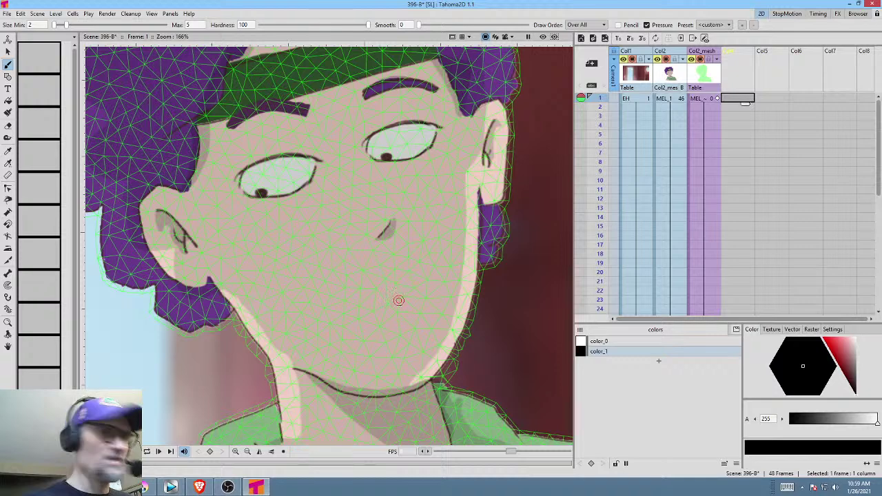
{"action": "left_click", "coordinate": [404, 321]}
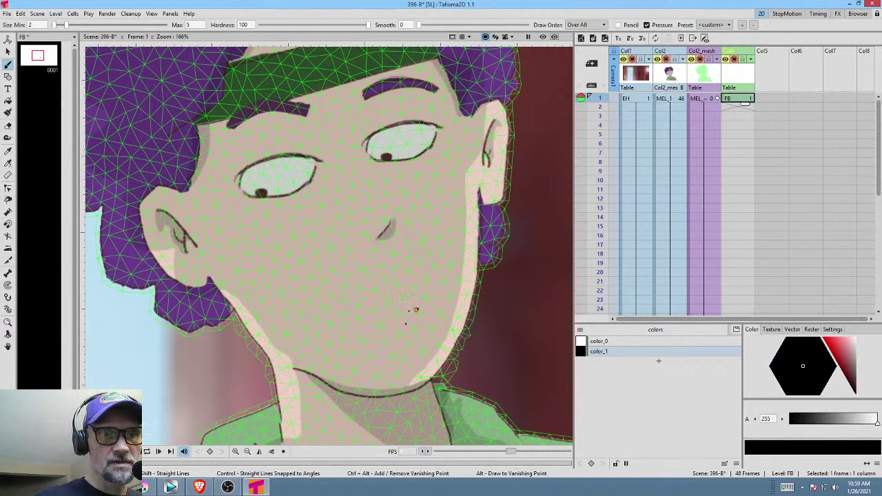
{"action": "mouse_move", "coordinate": [416, 311]}
{"action": "left_mouse_down"}
{"action": "mouse_move", "coordinate": [321, 314]}
{"action": "mouse_move", "coordinate": [344, 337]}
{"action": "mouse_move", "coordinate": [369, 344]}
{"action": "mouse_move", "coordinate": [419, 309]}
{"action": "left_mouse_up"}
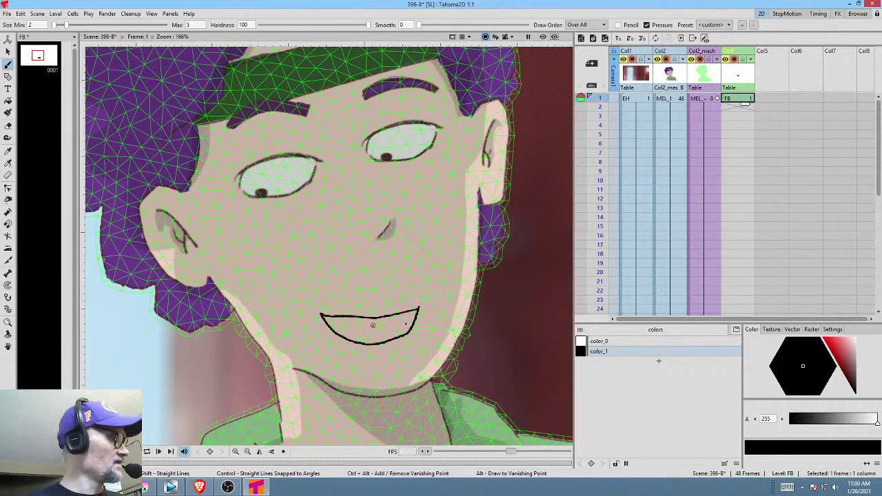
{"action": "key", "text": "f"}
{"action": "left_click", "coordinate": [373, 325]}
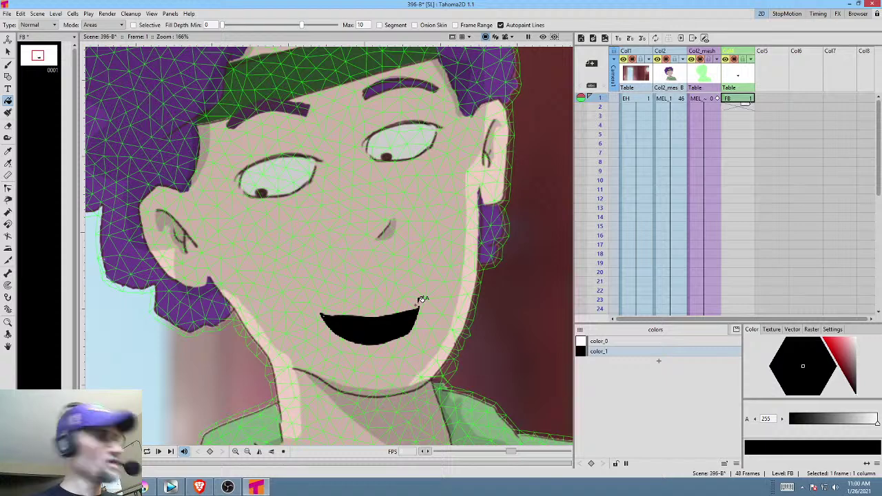
Select the black mouth with a freehand selection, skew its outer side upward and shift it by about X 10.86 px, Y 19 px.
{"action": "key", "text": "s"}
{"action": "mouse_move", "coordinate": [420, 297]}
{"action": "left_mouse_down"}
{"action": "mouse_move", "coordinate": [294, 330]}
{"action": "mouse_move", "coordinate": [368, 359]}
{"action": "mouse_move", "coordinate": [430, 304]}
{"action": "left_mouse_up"}
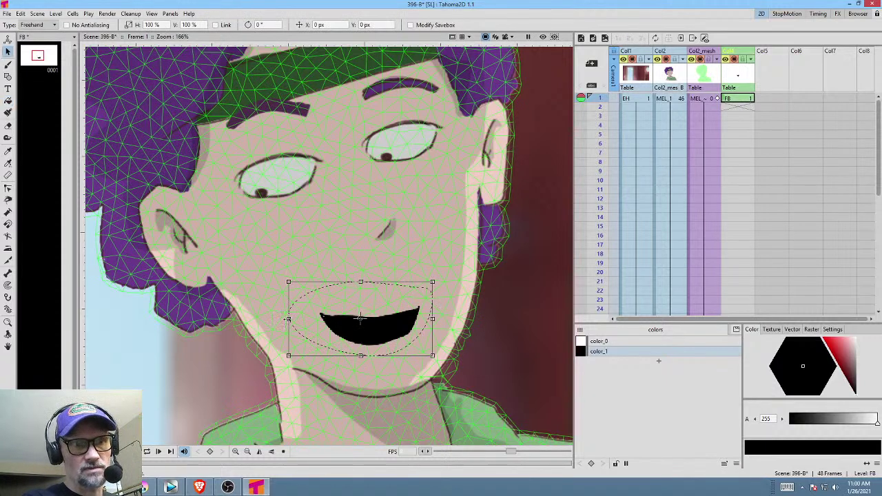
{"action": "left_click_drag", "start_coordinate": [289, 320], "coordinate": [259, 301]}
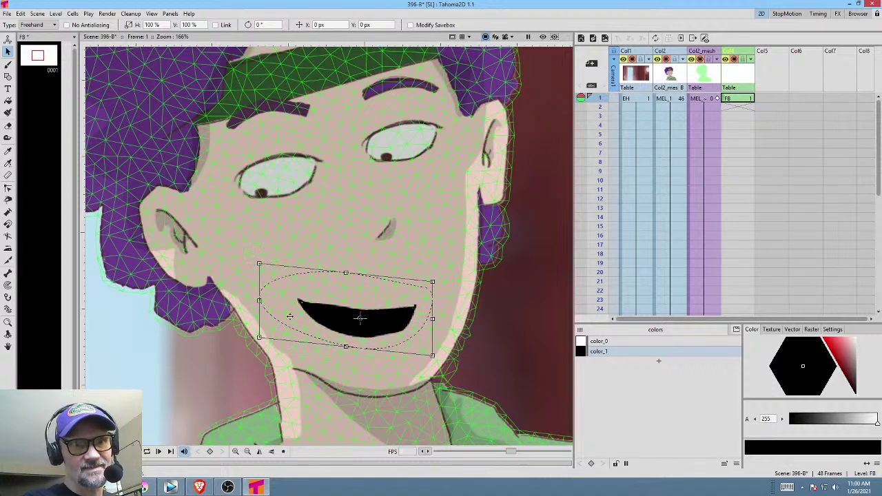
{"action": "left_click_drag", "start_coordinate": [381, 324], "coordinate": [384, 316]}
{"action": "scroll", "coordinate": [392, 322], "scroll_direction": "down", "scroll_amount": 4}
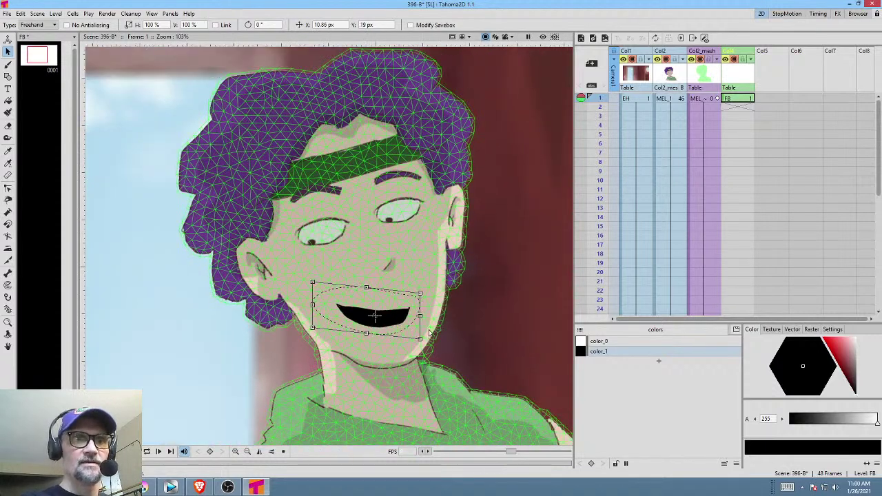
Extend the mouth drawing's exposure through frame 2 and go to frame 3 of its column.
{"action": "left_click", "coordinate": [747, 101]}
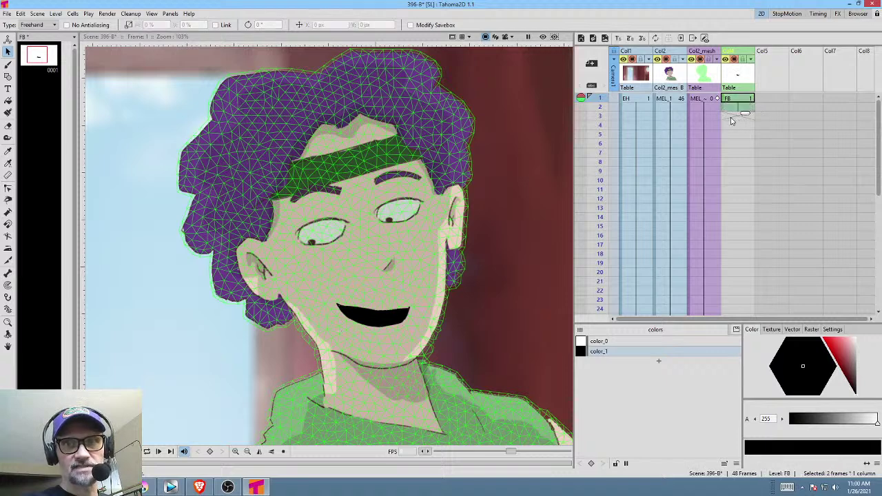
{"action": "left_click", "coordinate": [741, 116]}
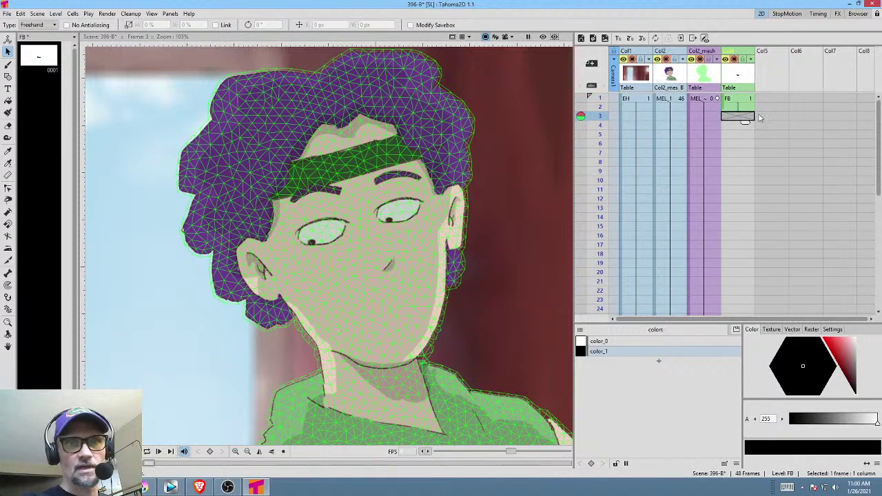
Duplicate the mouth drawing into frame 3 and scale it to about 107% wide and 133% high.
{"action": "key", "text": "d"}
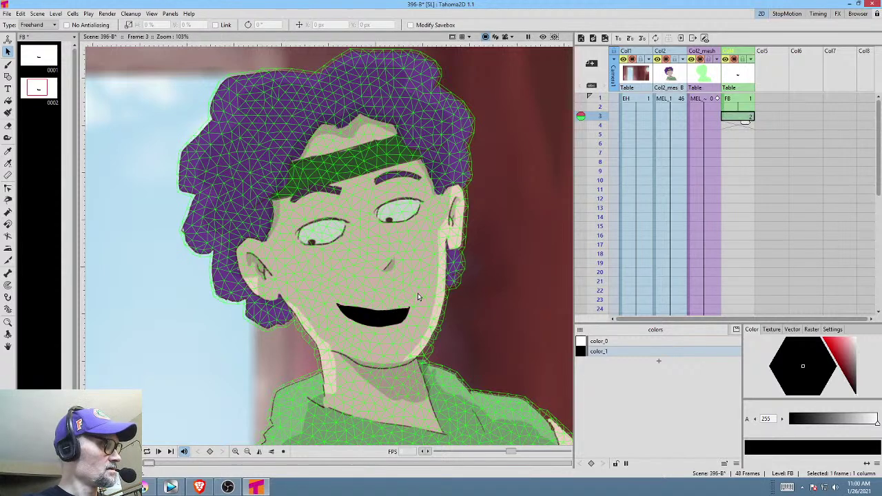
{"action": "mouse_move", "coordinate": [417, 293]}
{"action": "left_mouse_down"}
{"action": "mouse_move", "coordinate": [337, 293]}
{"action": "mouse_move", "coordinate": [332, 324]}
{"action": "mouse_move", "coordinate": [366, 344]}
{"action": "mouse_move", "coordinate": [411, 335]}
{"action": "mouse_move", "coordinate": [419, 293]}
{"action": "left_mouse_up"}
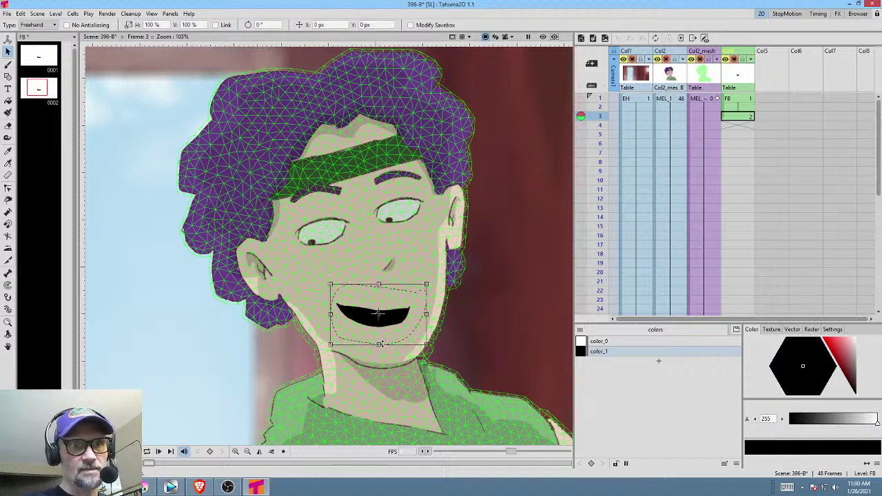
{"action": "left_click_drag", "start_coordinate": [379, 345], "coordinate": [376, 352]}
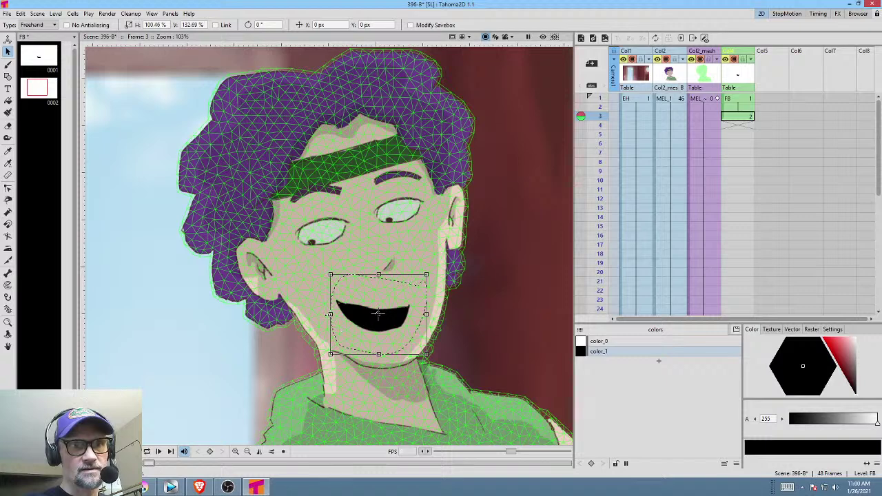
{"action": "left_click_drag", "start_coordinate": [330, 314], "coordinate": [328, 315]}
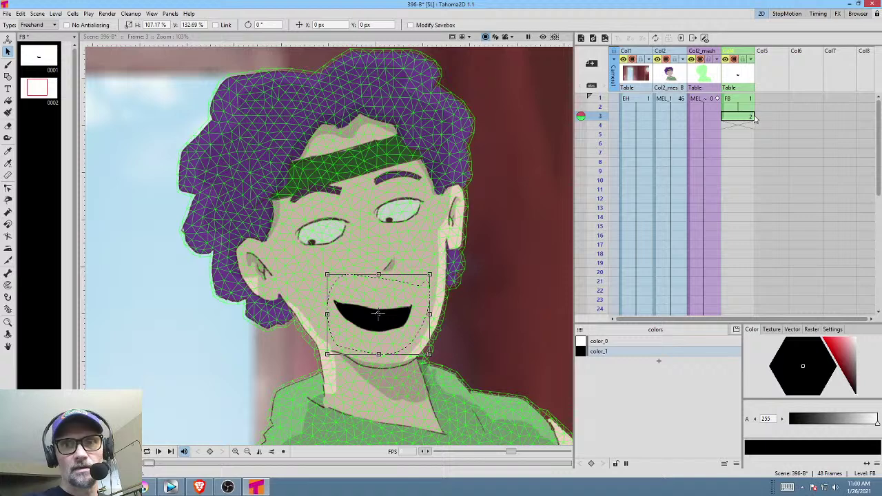
Hold the larger mouth through frame 4 and repeat the four-frame mouth cycle through frame 16.
{"action": "left_click_drag", "start_coordinate": [755, 118], "coordinate": [751, 126]}
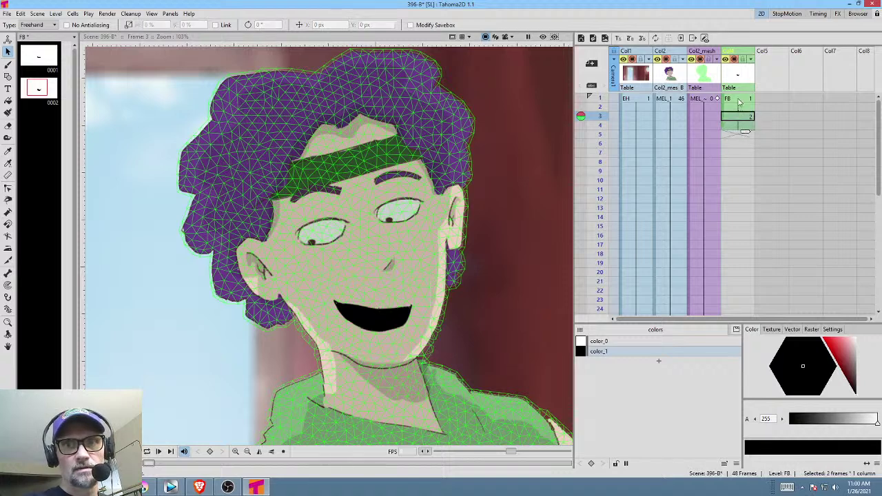
{"action": "left_click", "coordinate": [738, 102]}
{"action": "left_click", "coordinate": [737, 125], "text": "shift"}
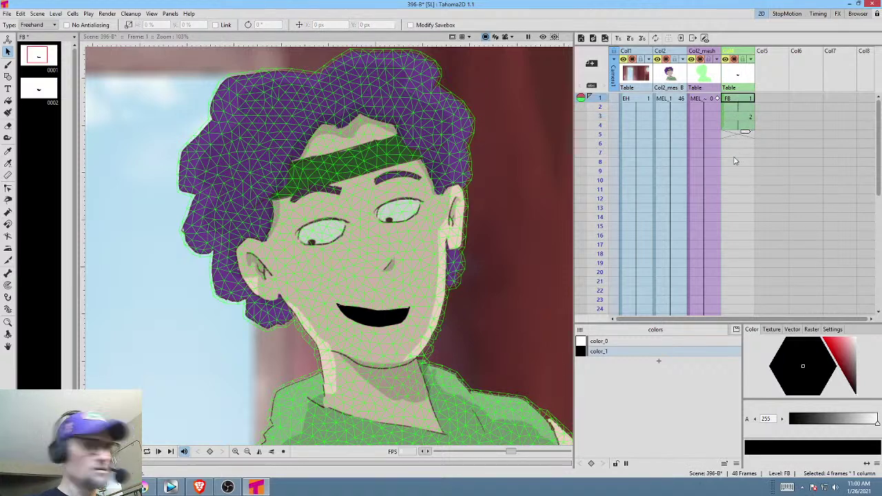
{"action": "left_click_drag", "start_coordinate": [745, 131], "coordinate": [771, 231]}
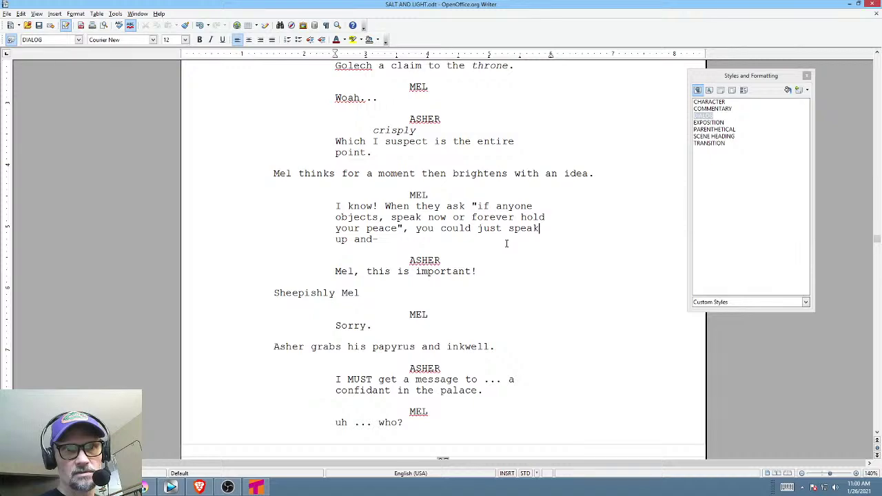
Switch back to Tahoma2D and play the mouth animation from frame 1.
{"action": "key", "text": "alt+Tab"}
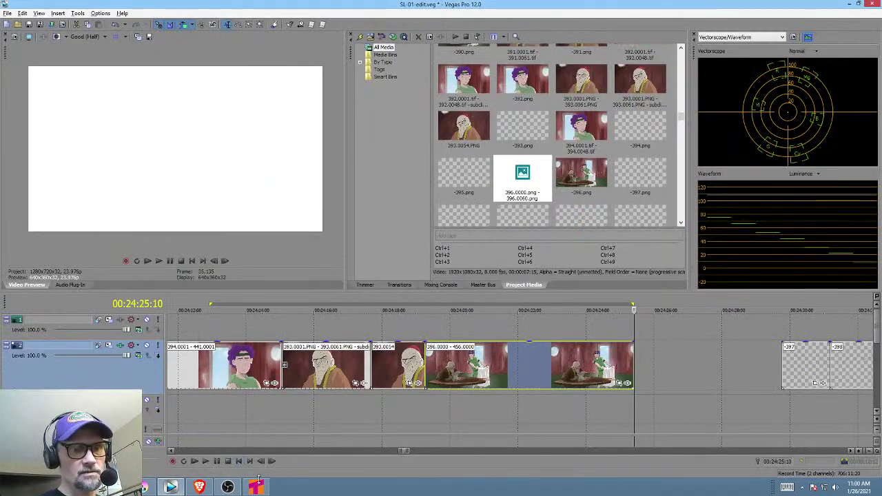
{"action": "left_click", "coordinate": [258, 483]}
{"action": "left_click", "coordinate": [744, 101]}
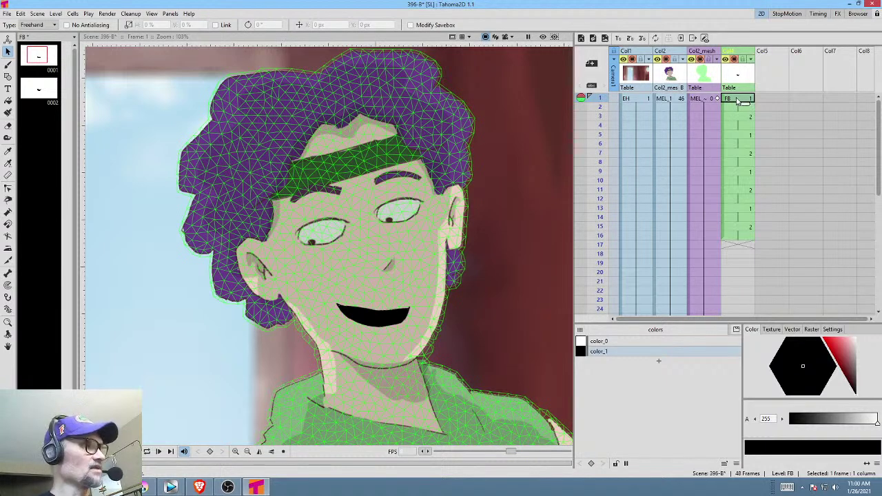
{"action": "key", "text": "p"}
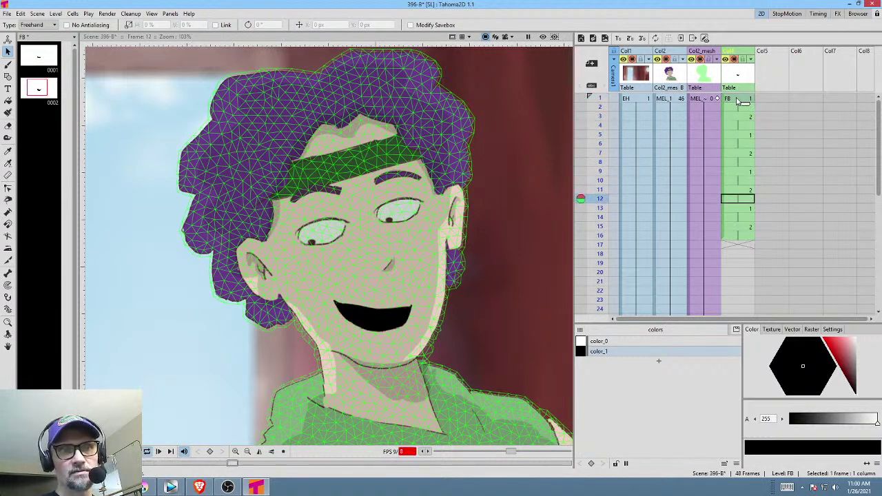
Draw a small black oval mouth on Mel's face in frame 17 of the mouth column.
{"action": "left_click", "coordinate": [741, 238]}
{"action": "left_click", "coordinate": [740, 246]}
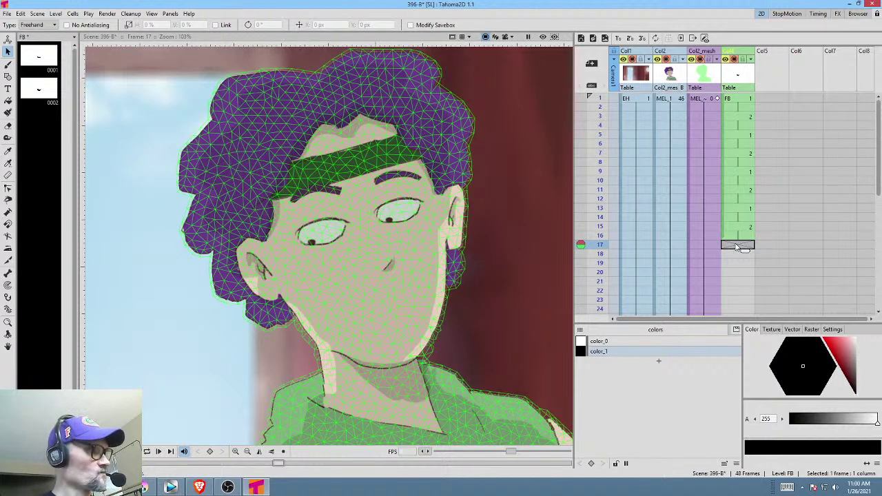
{"action": "key", "text": "b"}
{"action": "left_click", "coordinate": [390, 319]}
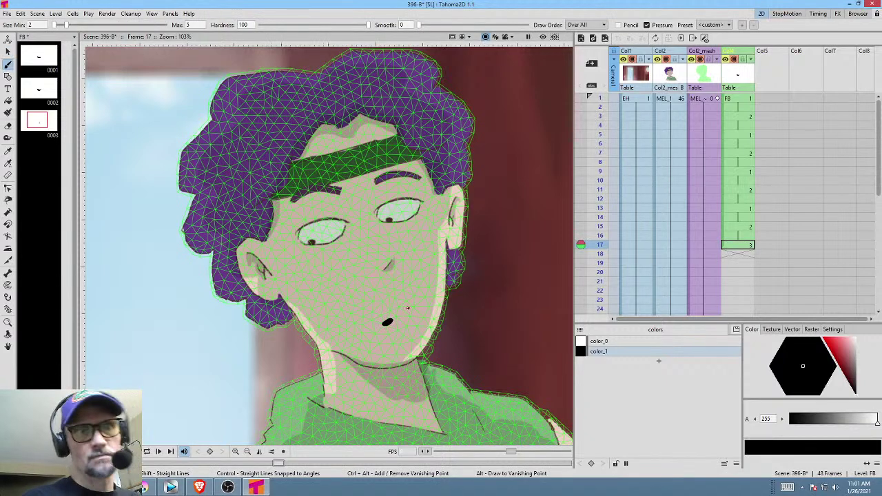
Extend the small mouth's exposure from frame 17 through frame 48.
{"action": "scroll", "coordinate": [778, 206], "scroll_direction": "down", "scroll_amount": 3}
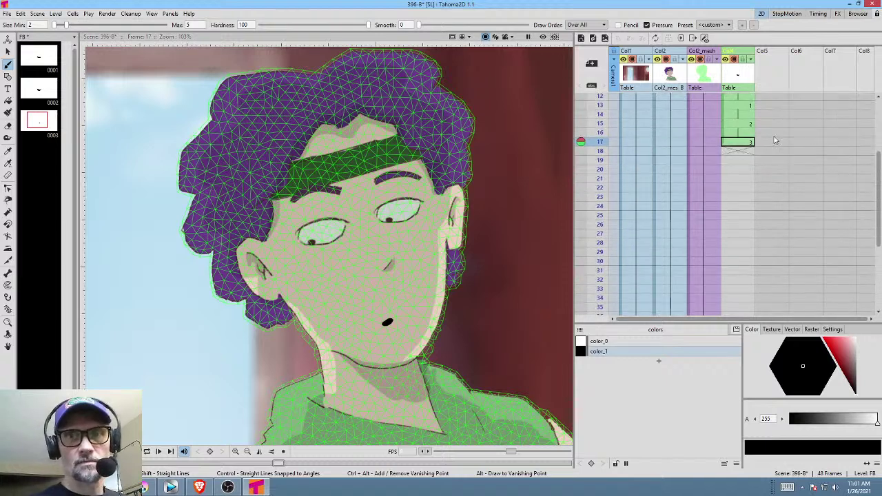
{"action": "left_click", "coordinate": [746, 143]}
{"action": "mouse_move", "coordinate": [749, 150]}
{"action": "left_mouse_down"}
{"action": "mouse_move", "coordinate": [749, 304]}
{"action": "mouse_move", "coordinate": [748, 211]}
{"action": "mouse_move", "coordinate": [748, 270]}
{"action": "left_mouse_up"}
{"action": "scroll", "coordinate": [784, 161], "scroll_direction": "up", "scroll_amount": 6}
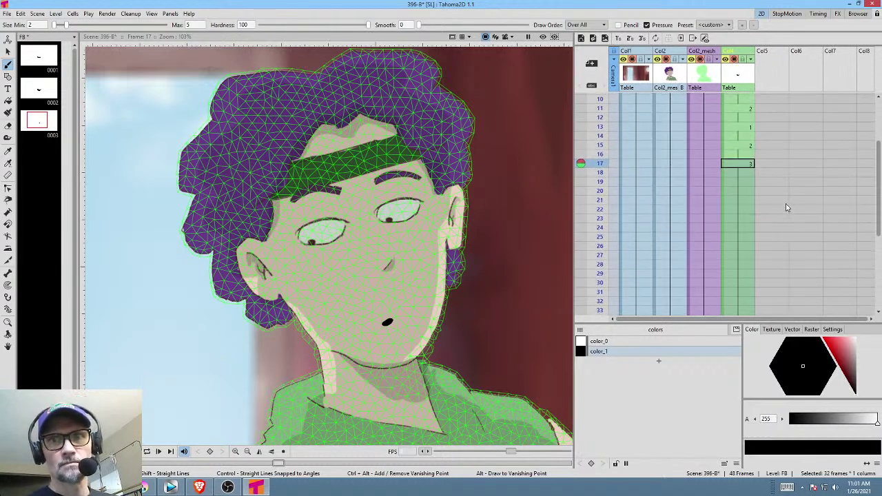
Check the open mouth at frame 14 and recolour color_1 to a dark reddish brown with alpha 213.
{"action": "scroll", "coordinate": [777, 227], "scroll_direction": "down", "scroll_amount": 1}
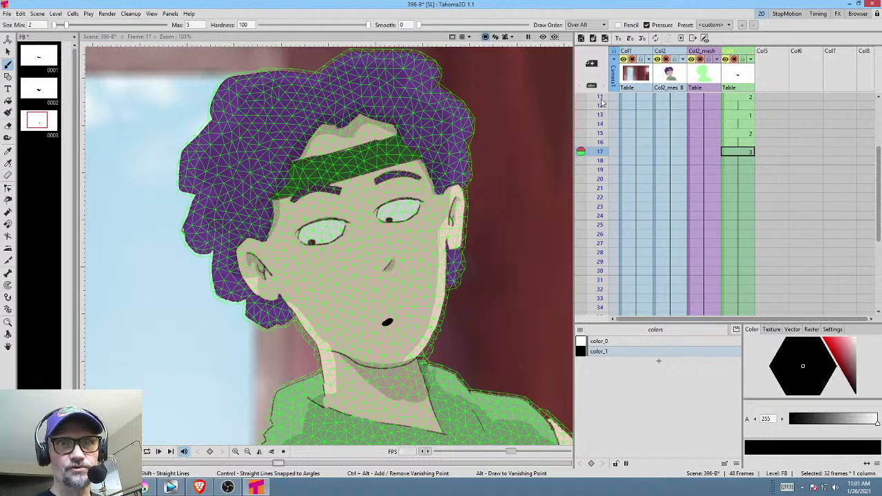
{"action": "mouse_move", "coordinate": [602, 101]}
{"action": "left_mouse_down"}
{"action": "mouse_move", "coordinate": [601, 225]}
{"action": "mouse_move", "coordinate": [601, 124]}
{"action": "left_mouse_up"}
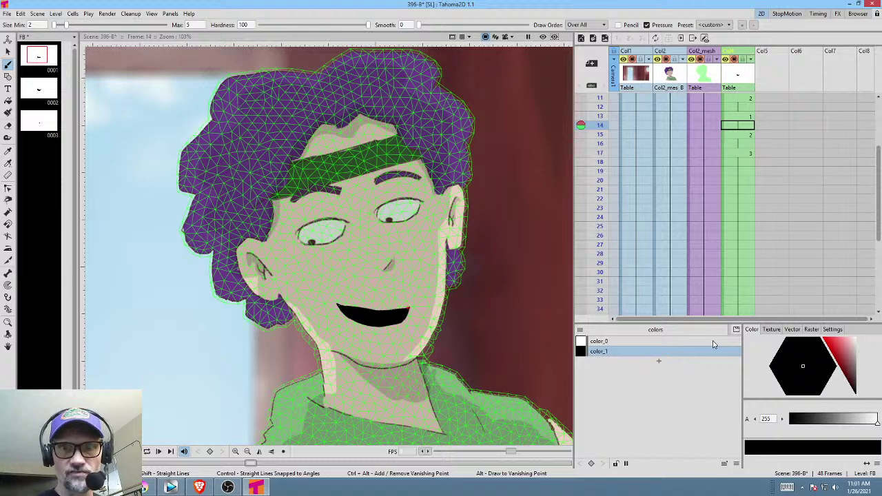
{"action": "left_click", "coordinate": [854, 376]}
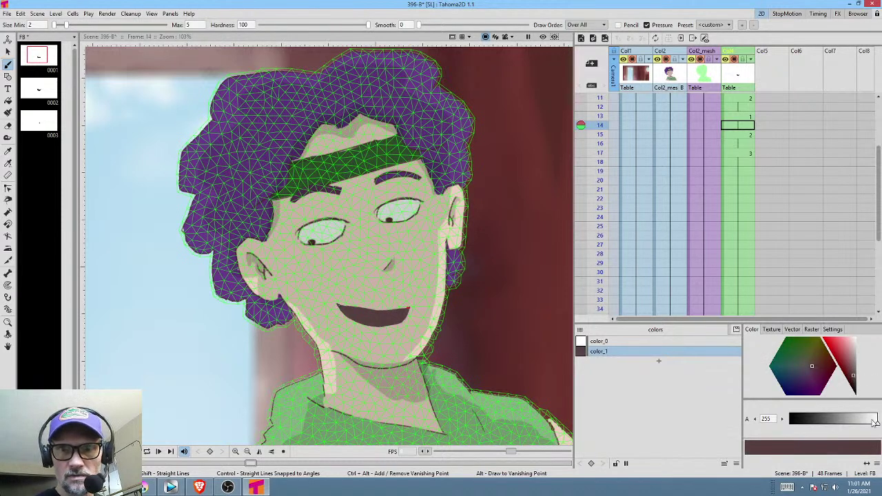
{"action": "left_click_drag", "start_coordinate": [876, 423], "coordinate": [862, 426]}
{"action": "left_click", "coordinate": [855, 382]}
{"action": "left_click_drag", "start_coordinate": [855, 379], "coordinate": [853, 379]}
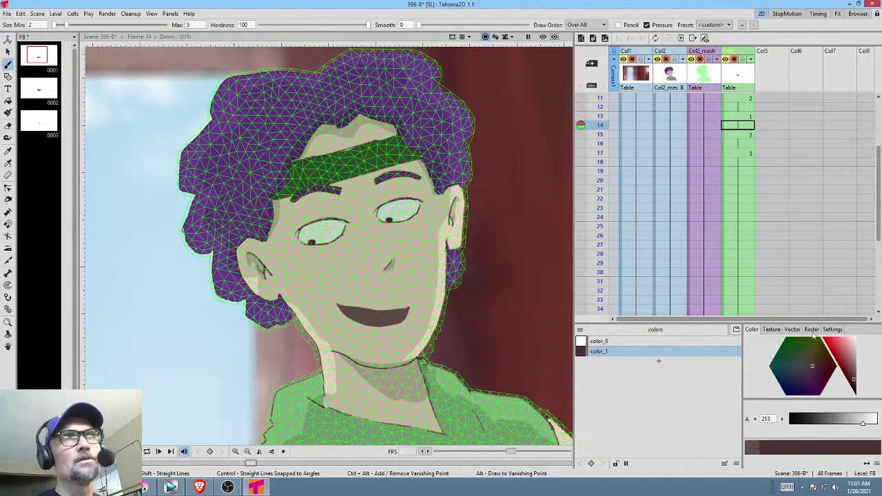
Open mouth drawings 0001 and 0002 on their own and clean up their upper edges with the eraser.
{"action": "scroll", "coordinate": [769, 155], "scroll_direction": "up", "scroll_amount": 5}
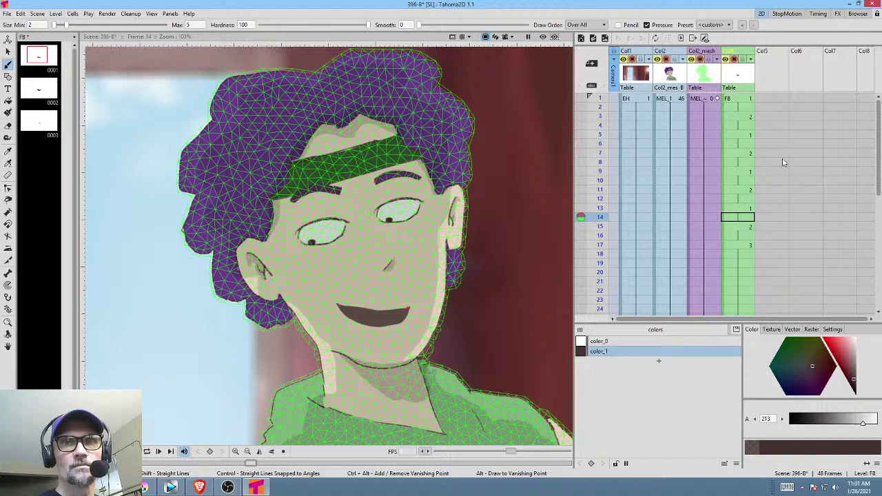
{"action": "left_click", "coordinate": [751, 98]}
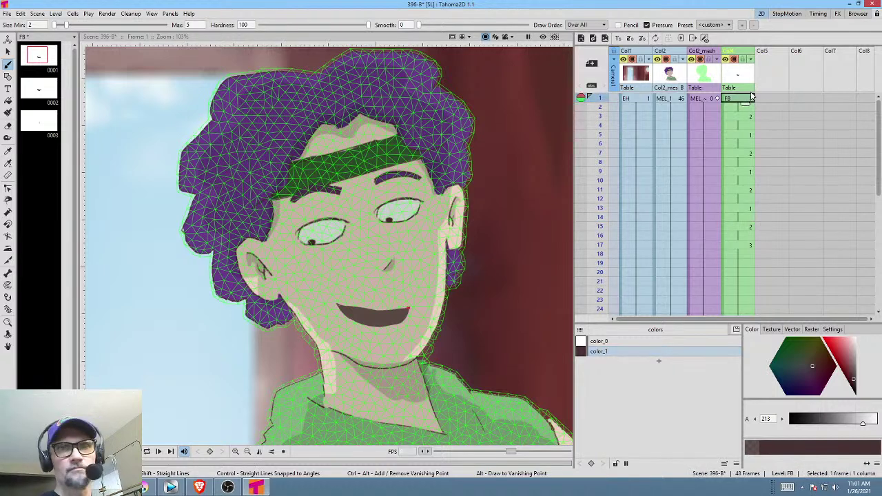
{"action": "left_click", "coordinate": [45, 60]}
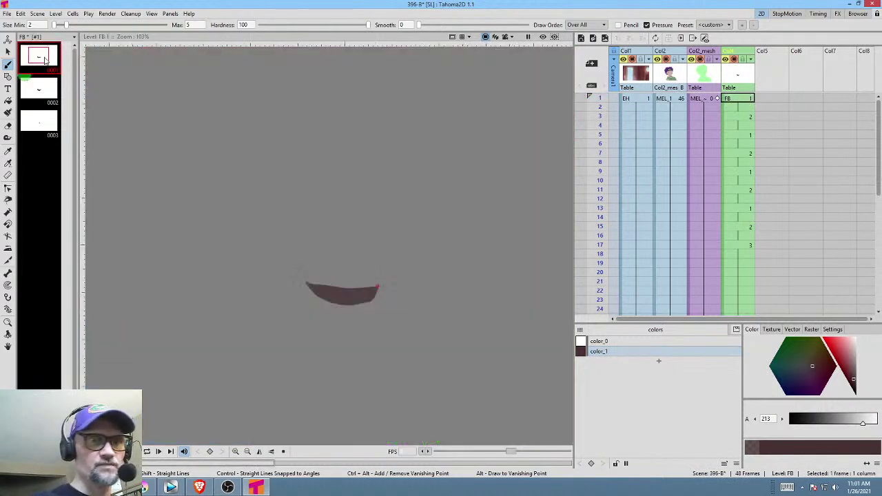
{"action": "left_click_drag", "start_coordinate": [424, 223], "coordinate": [284, 343]}
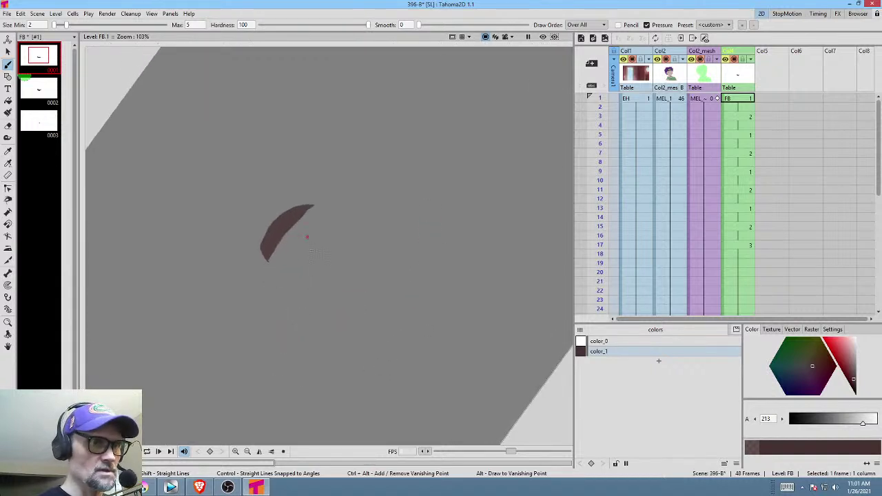
{"action": "scroll", "coordinate": [289, 287], "scroll_direction": "up", "scroll_amount": 6}
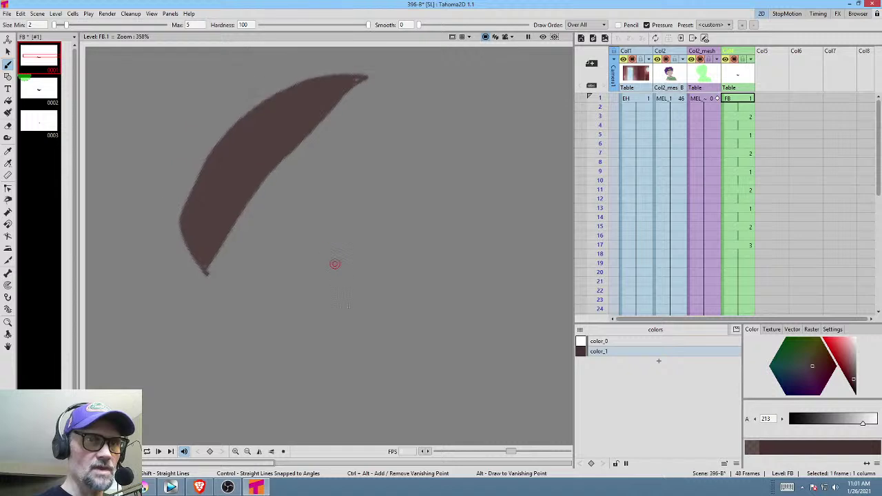
{"action": "left_click_drag", "start_coordinate": [335, 264], "coordinate": [348, 332]}
{"action": "key", "text": "a"}
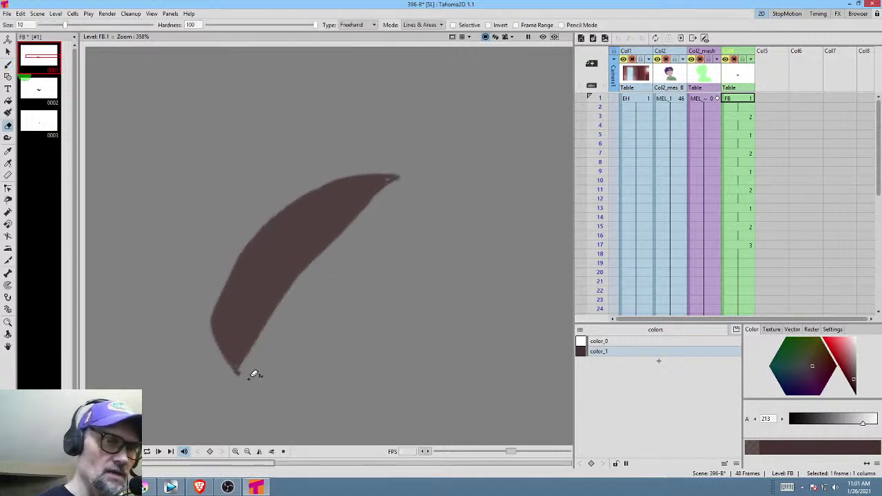
{"action": "mouse_move", "coordinate": [243, 368]}
{"action": "left_mouse_down"}
{"action": "mouse_move", "coordinate": [237, 395]}
{"action": "mouse_move", "coordinate": [275, 304]}
{"action": "mouse_move", "coordinate": [327, 239]}
{"action": "mouse_move", "coordinate": [403, 173]}
{"action": "mouse_move", "coordinate": [477, 143]}
{"action": "left_mouse_up"}
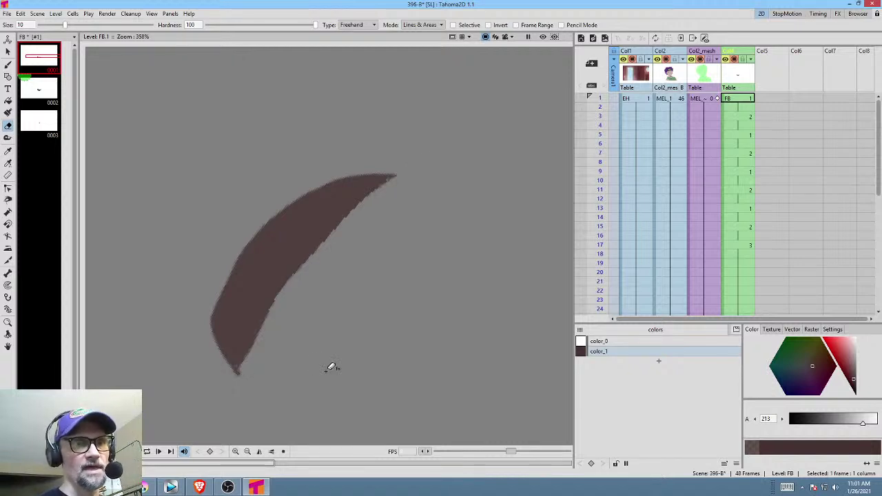
{"action": "left_click_drag", "start_coordinate": [291, 285], "coordinate": [239, 373]}
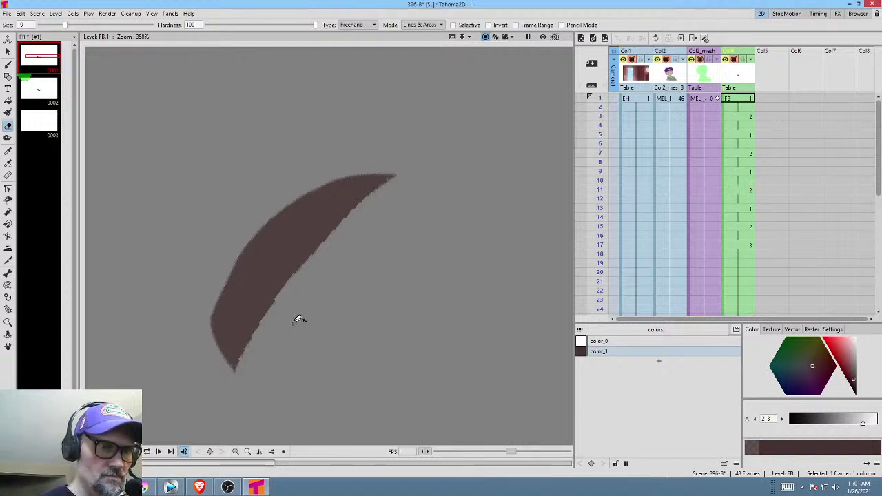
{"action": "left_click", "coordinate": [51, 94]}
{"action": "mouse_move", "coordinate": [435, 178]}
{"action": "left_mouse_down"}
{"action": "mouse_move", "coordinate": [389, 193]}
{"action": "mouse_move", "coordinate": [303, 278]}
{"action": "mouse_move", "coordinate": [244, 374]}
{"action": "mouse_move", "coordinate": [275, 373]}
{"action": "left_mouse_up"}
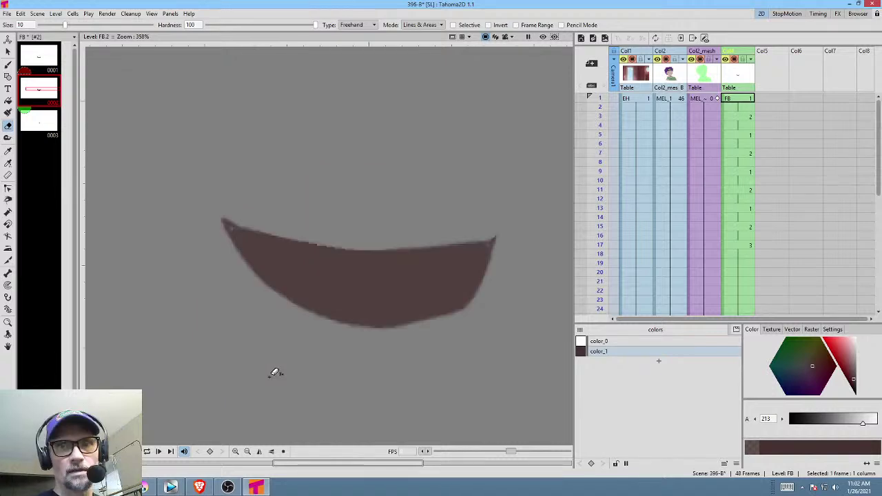
Play the scene from frame 1 to review the recoloured mouths on Mel's face.
{"action": "left_click", "coordinate": [746, 102]}
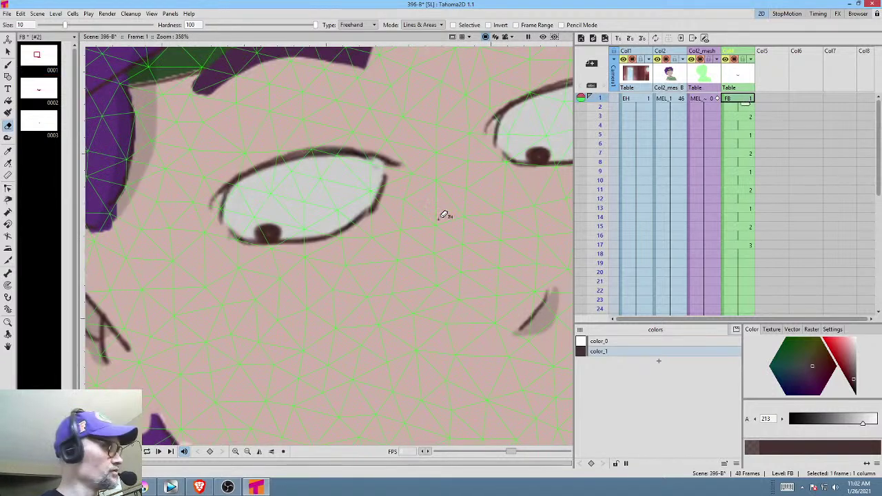
{"action": "scroll", "coordinate": [435, 248], "scroll_direction": "down", "scroll_amount": 4}
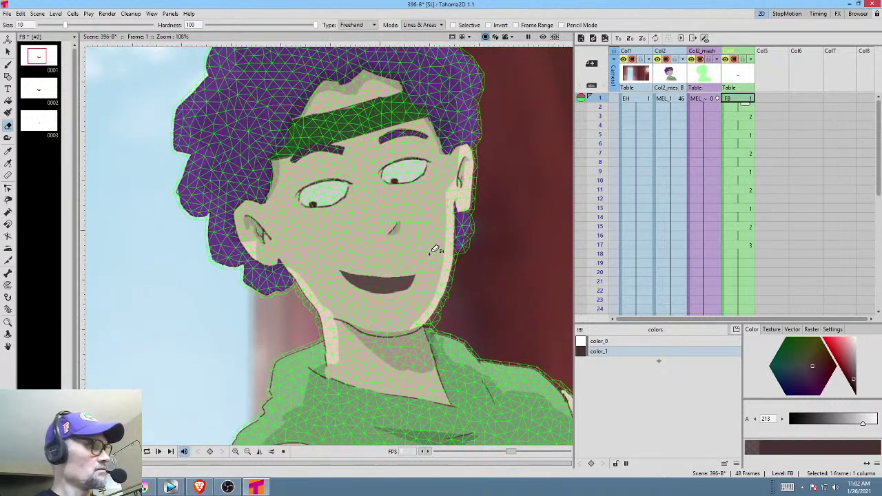
{"action": "key", "text": "p"}
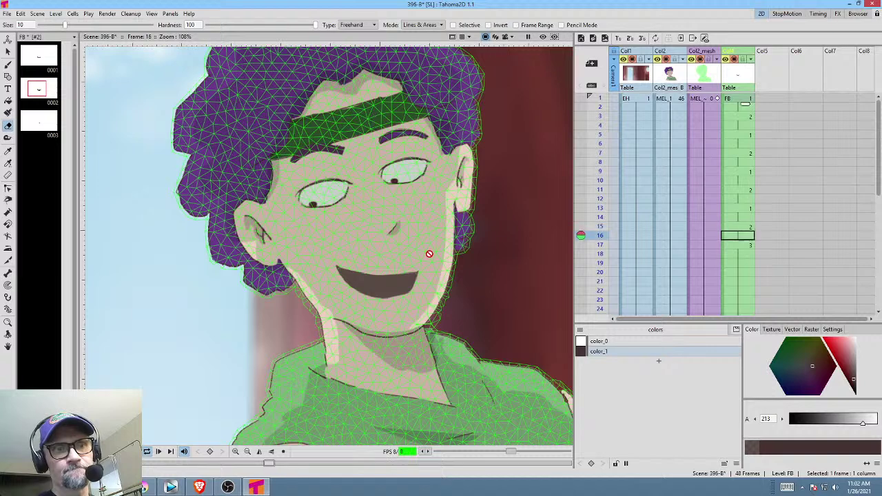
{"action": "key", "text": "p"}
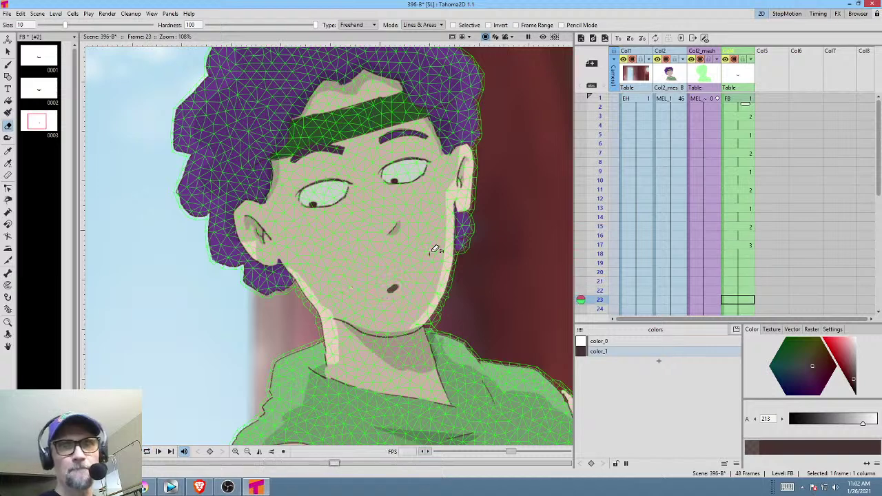
Check Mel's drawing at frame 16 and open MEL_1 drawing 0047 on its own for editing.
{"action": "left_click", "coordinate": [739, 247]}
{"action": "left_click", "coordinate": [683, 257]}
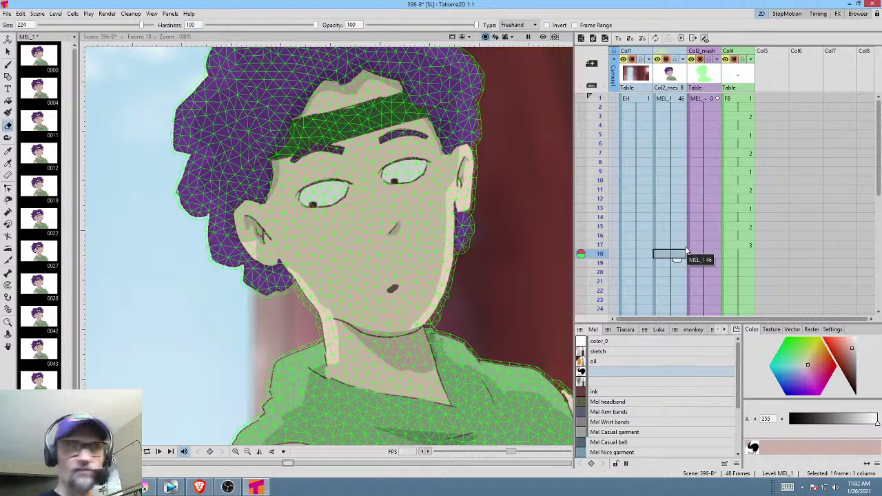
{"action": "left_click", "coordinate": [678, 238]}
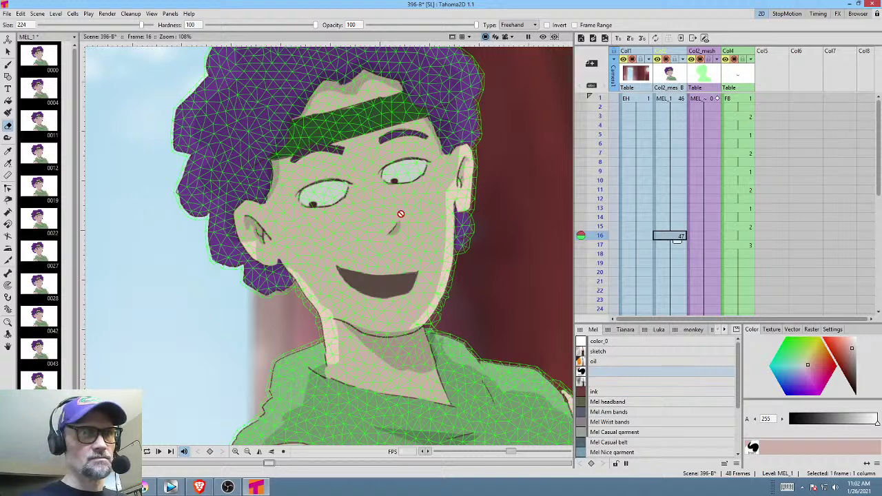
{"action": "left_click_drag", "start_coordinate": [402, 217], "coordinate": [404, 234]}
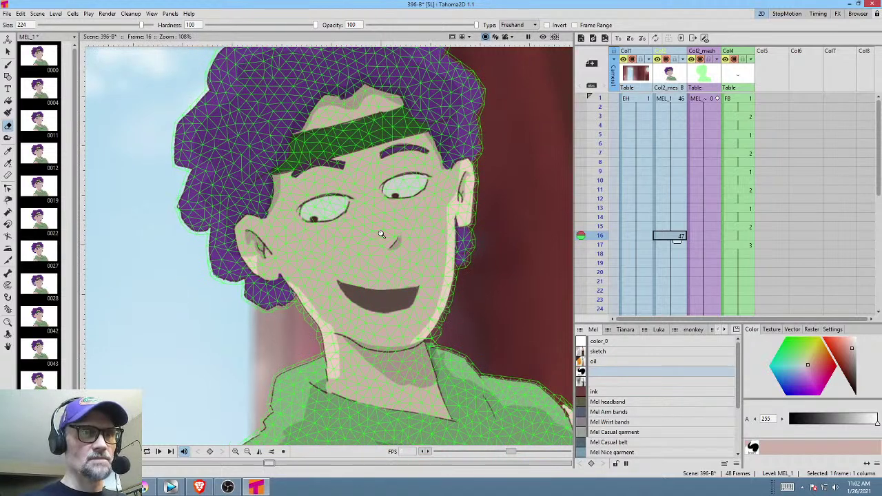
{"action": "left_click_drag", "start_coordinate": [75, 276], "coordinate": [74, 329]}
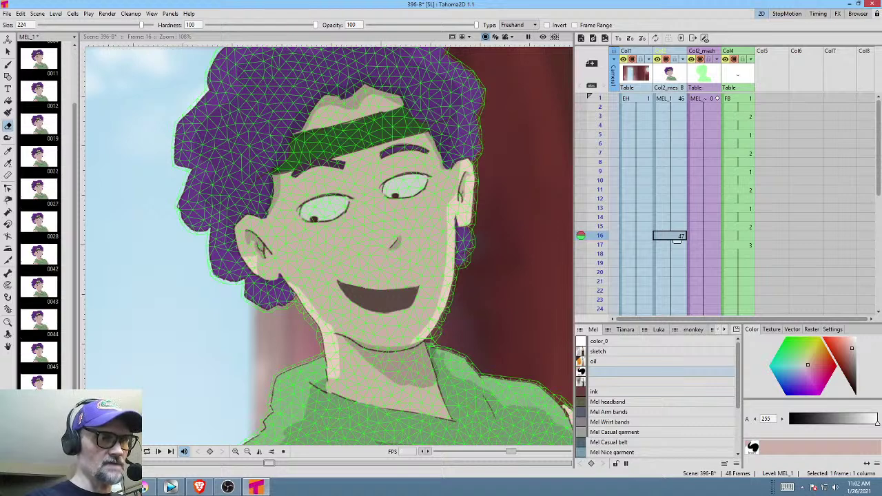
{"action": "left_click", "coordinate": [38, 416]}
{"action": "left_click_drag", "start_coordinate": [346, 198], "coordinate": [429, 238]}
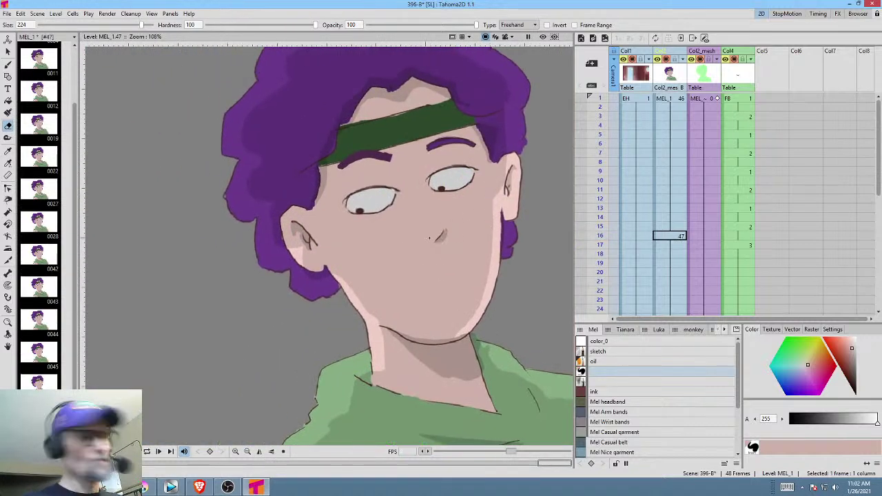
{"action": "scroll", "coordinate": [425, 260], "scroll_direction": "up", "scroll_amount": 5}
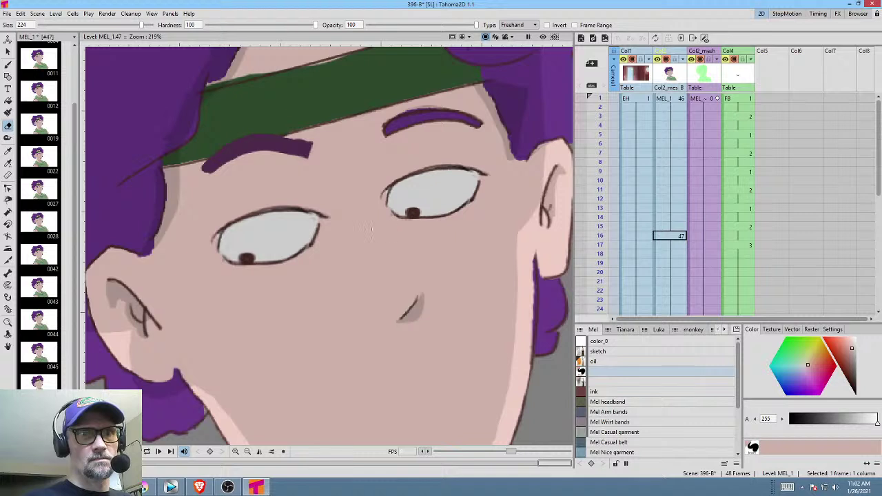
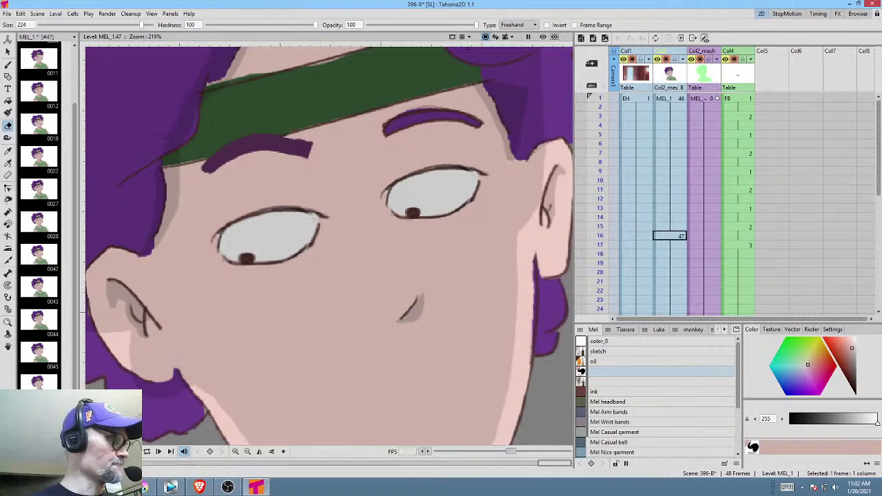
Sample Mel's skin colour and paint over the upper part of both eyes in drawing 0047.
{"action": "key", "text": "b"}
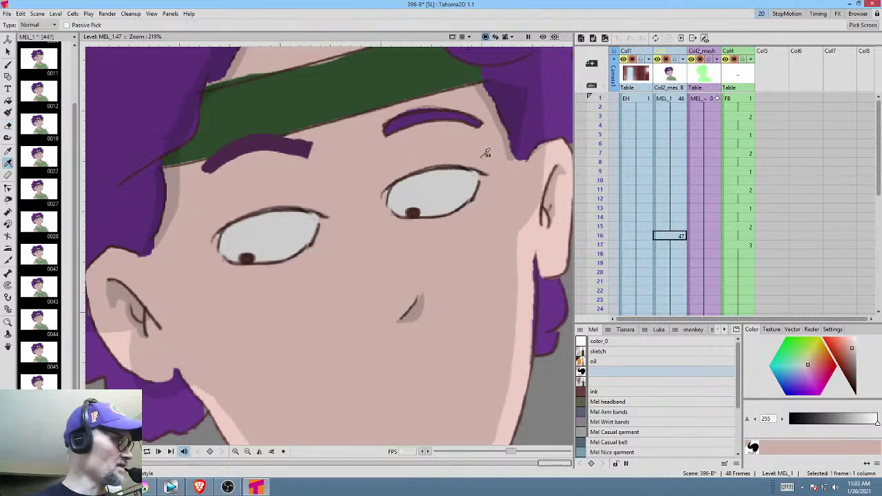
{"action": "mouse_move", "coordinate": [359, 201]}
{"action": "left_mouse_down"}
{"action": "mouse_move", "coordinate": [509, 162]}
{"action": "mouse_move", "coordinate": [414, 174]}
{"action": "left_mouse_up"}
{"action": "mouse_move", "coordinate": [212, 239]}
{"action": "left_mouse_down"}
{"action": "mouse_move", "coordinate": [355, 202]}
{"action": "mouse_move", "coordinate": [243, 215]}
{"action": "left_mouse_up"}
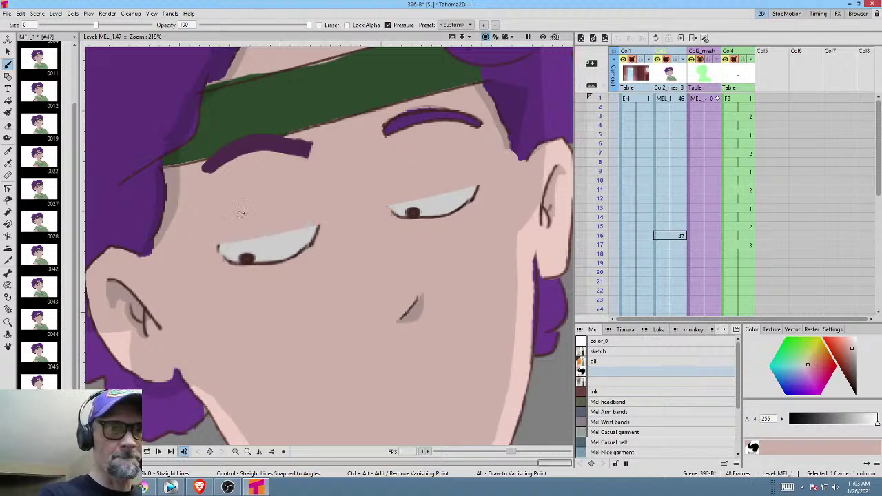
Sample the dark brown of the pupil and draw straight, lowered upper lid lines across both eyes, extending past the outer corners.
{"action": "left_click_drag", "start_coordinate": [402, 276], "coordinate": [426, 259]}
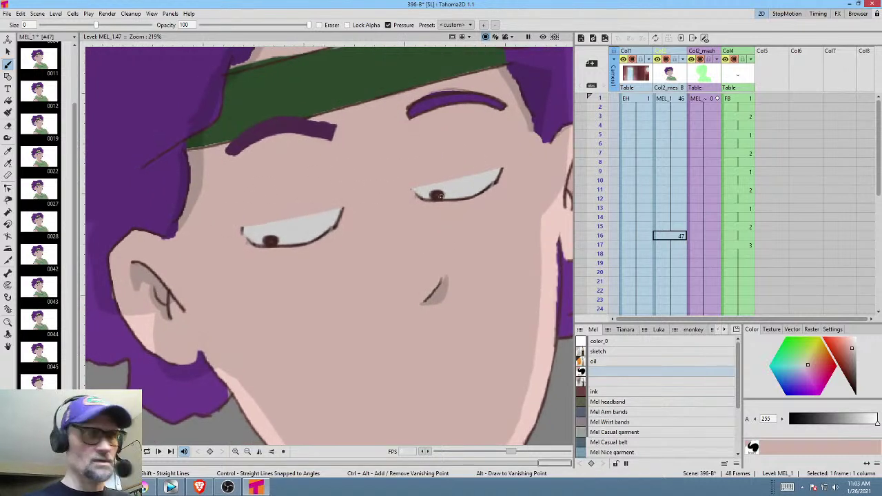
{"action": "key", "text": "r"}
{"action": "left_click", "coordinate": [438, 195]}
{"action": "key", "text": "b"}
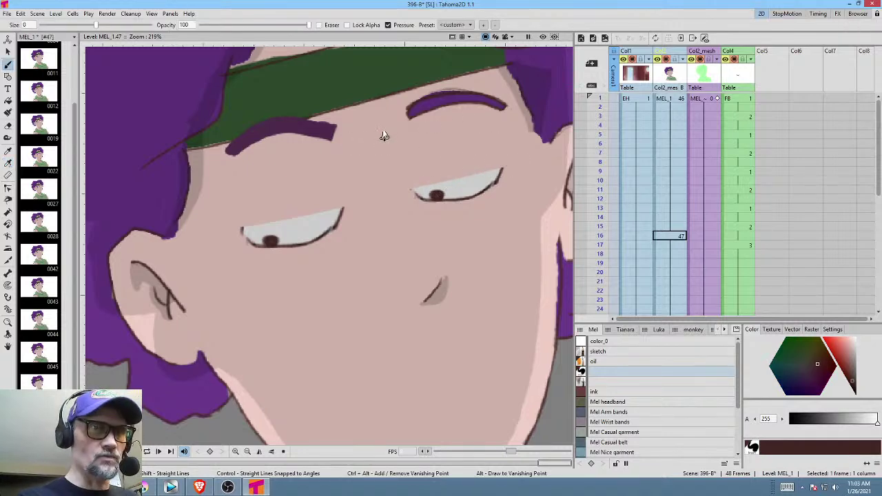
{"action": "mouse_move", "coordinate": [382, 136]}
{"action": "left_mouse_down"}
{"action": "mouse_move", "coordinate": [439, 183]}
{"action": "mouse_move", "coordinate": [287, 309]}
{"action": "mouse_move", "coordinate": [327, 313]}
{"action": "mouse_move", "coordinate": [368, 244]}
{"action": "mouse_move", "coordinate": [378, 270]}
{"action": "left_mouse_up"}
{"action": "scroll", "coordinate": [353, 257], "scroll_direction": "up", "scroll_amount": 7}
{"action": "left_click_drag", "start_coordinate": [425, 216], "coordinate": [321, 339]}
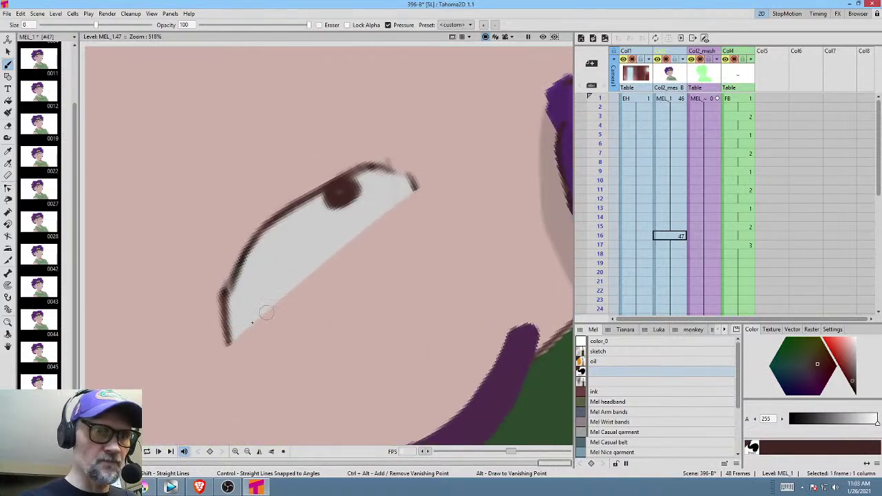
{"action": "left_click_drag", "start_coordinate": [268, 305], "coordinate": [417, 187]}
{"action": "mouse_move", "coordinate": [241, 338]}
{"action": "left_mouse_down"}
{"action": "mouse_move", "coordinate": [295, 279]}
{"action": "mouse_move", "coordinate": [419, 186]}
{"action": "left_mouse_up"}
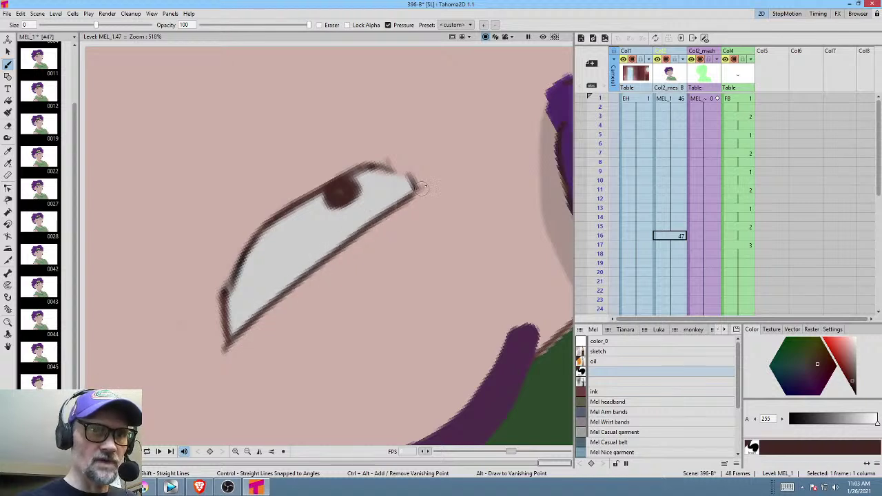
{"action": "mouse_move", "coordinate": [279, 347]}
{"action": "left_mouse_down"}
{"action": "mouse_move", "coordinate": [355, 268]}
{"action": "mouse_move", "coordinate": [512, 174]}
{"action": "left_mouse_up"}
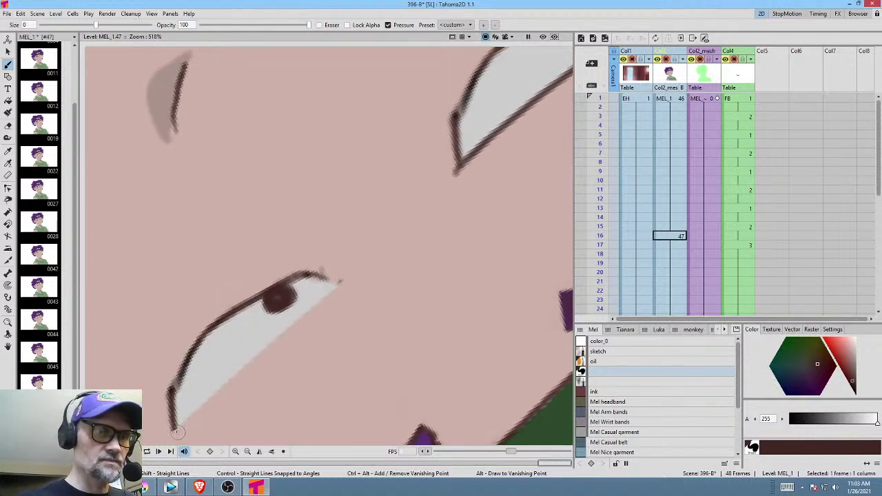
{"action": "mouse_move", "coordinate": [181, 431]}
{"action": "left_mouse_down"}
{"action": "mouse_move", "coordinate": [374, 255]}
{"action": "mouse_move", "coordinate": [176, 434]}
{"action": "left_mouse_up"}
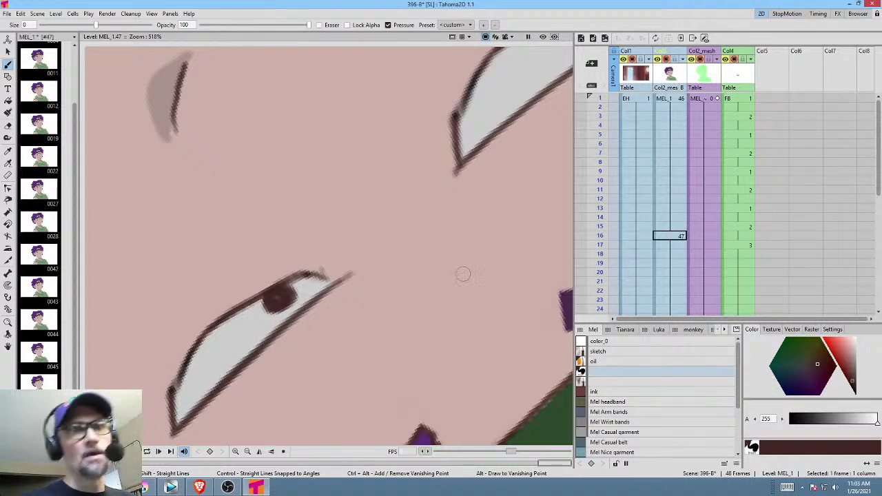
{"action": "left_click_drag", "start_coordinate": [459, 272], "coordinate": [331, 374]}
{"action": "left_click_drag", "start_coordinate": [329, 264], "coordinate": [466, 158]}
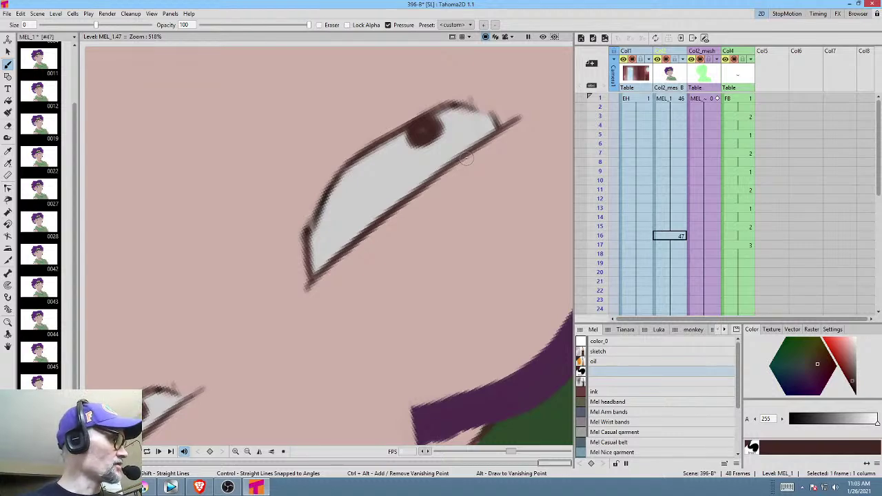
Sample the skin colour and paint out the eyebrow above the right-hand eye.
{"action": "key", "text": "ctrl+0"}
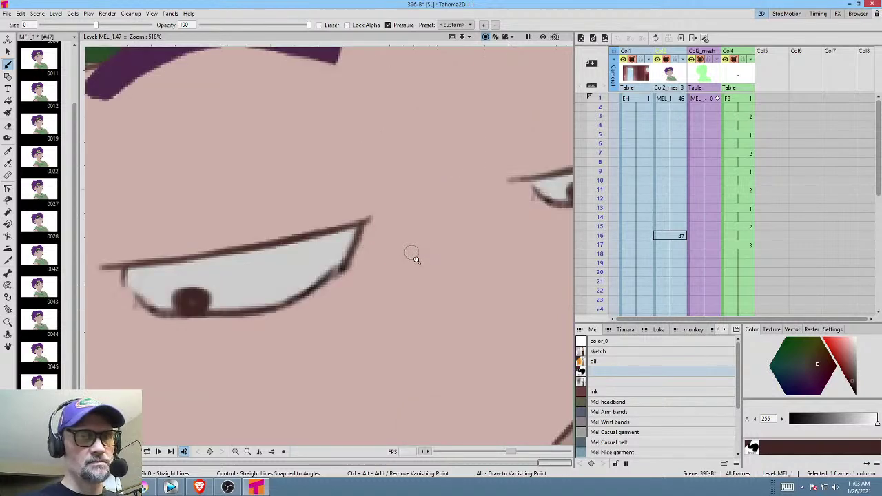
{"action": "scroll", "coordinate": [407, 290], "scroll_direction": "down", "scroll_amount": 6}
{"action": "mouse_move", "coordinate": [470, 289]}
{"action": "left_mouse_down"}
{"action": "mouse_move", "coordinate": [450, 264]}
{"action": "mouse_move", "coordinate": [386, 334]}
{"action": "left_mouse_up"}
{"action": "key", "text": "k"}
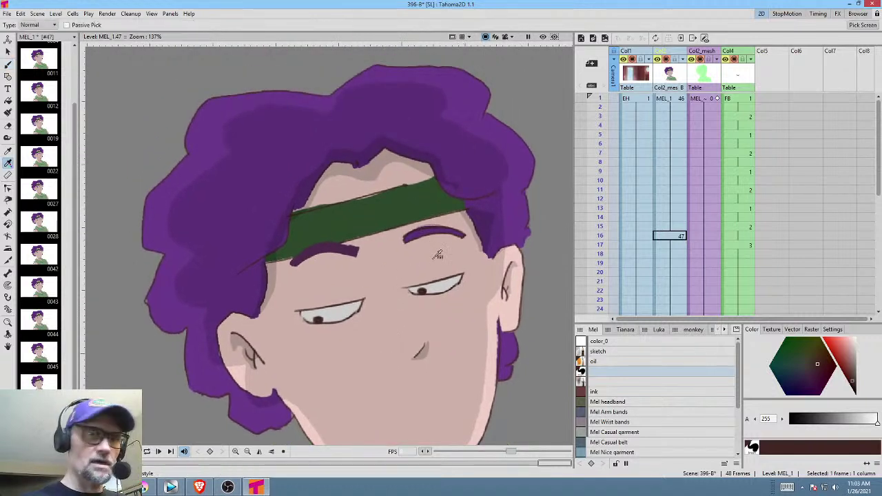
{"action": "left_click", "coordinate": [436, 250]}
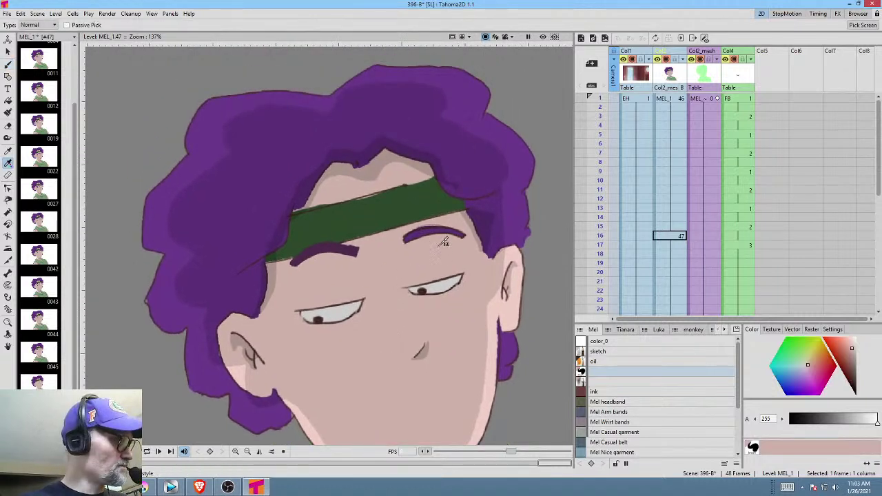
{"action": "key", "text": "b"}
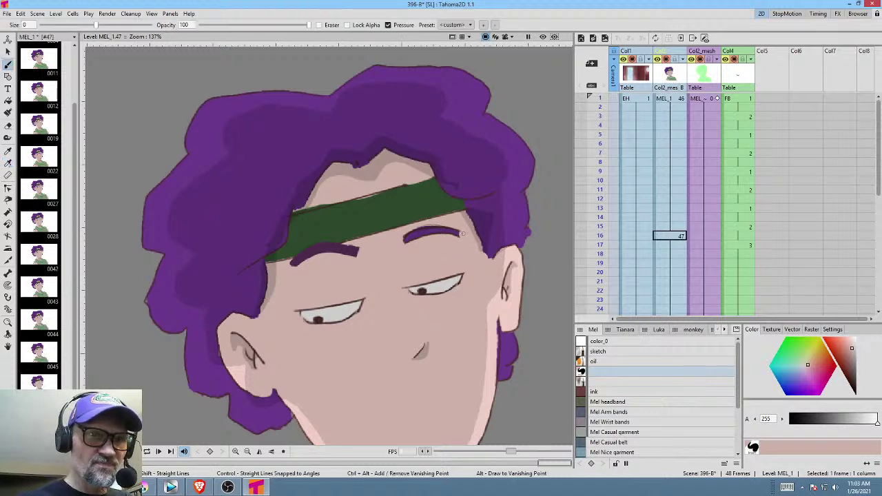
{"action": "left_click_drag", "start_coordinate": [462, 234], "coordinate": [408, 239]}
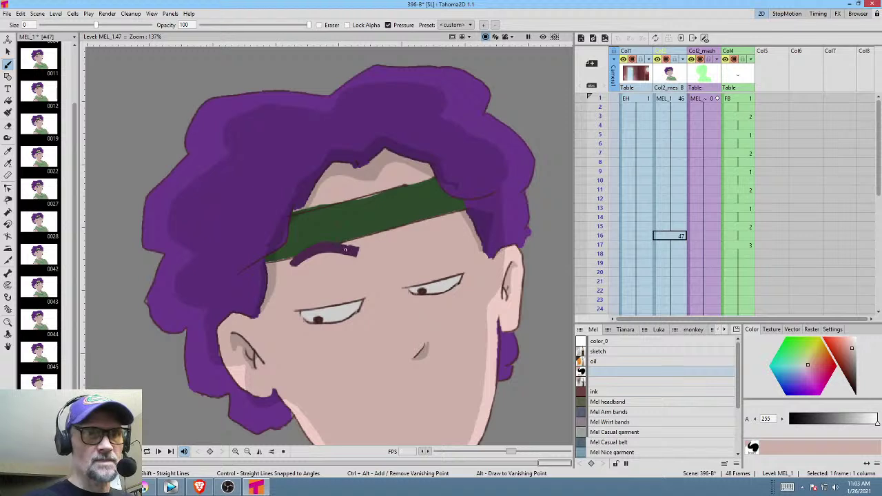
Sample the remaining eyebrow's purple and paint a lower, flatter eyebrow just above the right-hand eye.
{"action": "key", "text": "r"}
{"action": "left_click", "coordinate": [344, 250]}
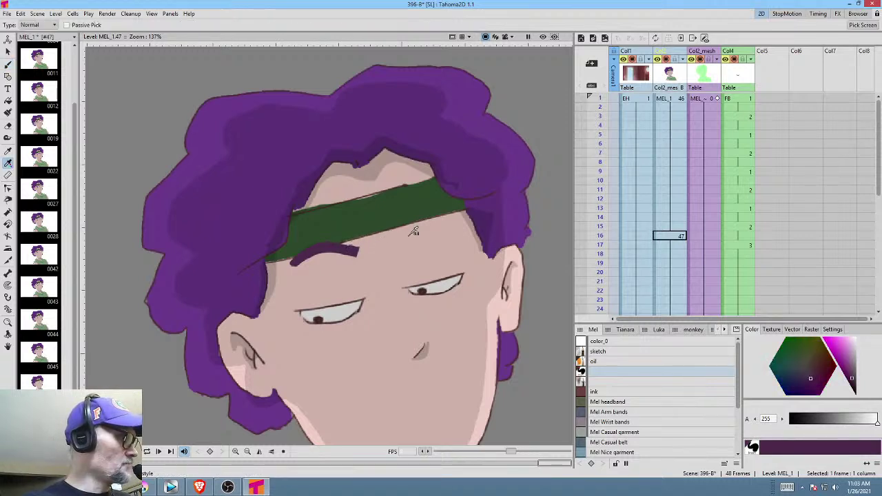
{"action": "key", "text": "b"}
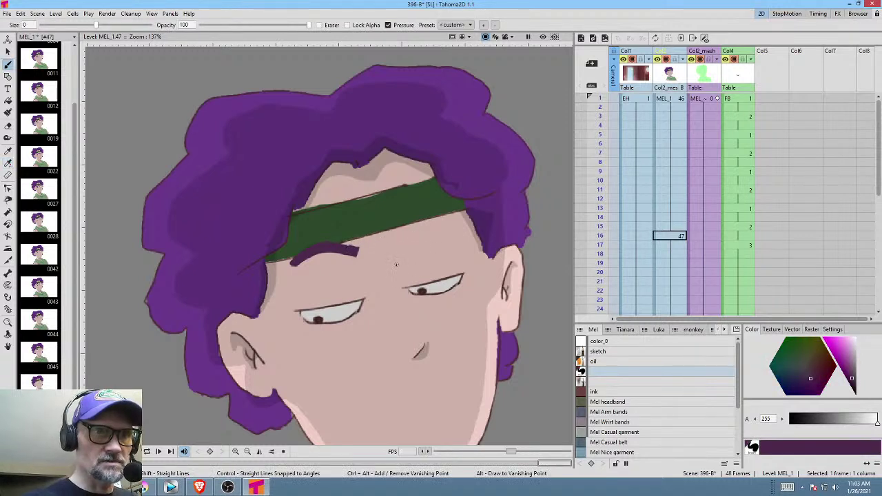
{"action": "left_click_drag", "start_coordinate": [397, 266], "coordinate": [451, 260]}
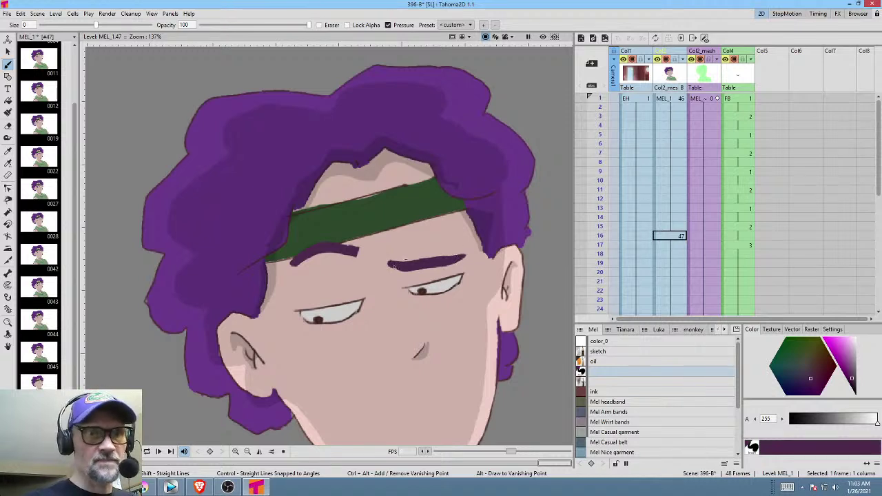
Sample the skin colour and trim the inner end and upper edge of the new eyebrow.
{"action": "key", "text": "r"}
{"action": "left_click", "coordinate": [403, 272]}
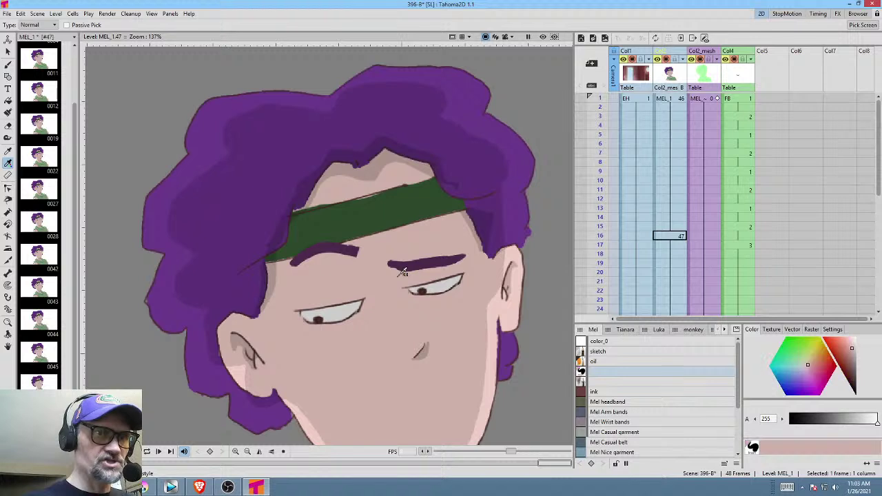
{"action": "key", "text": "b"}
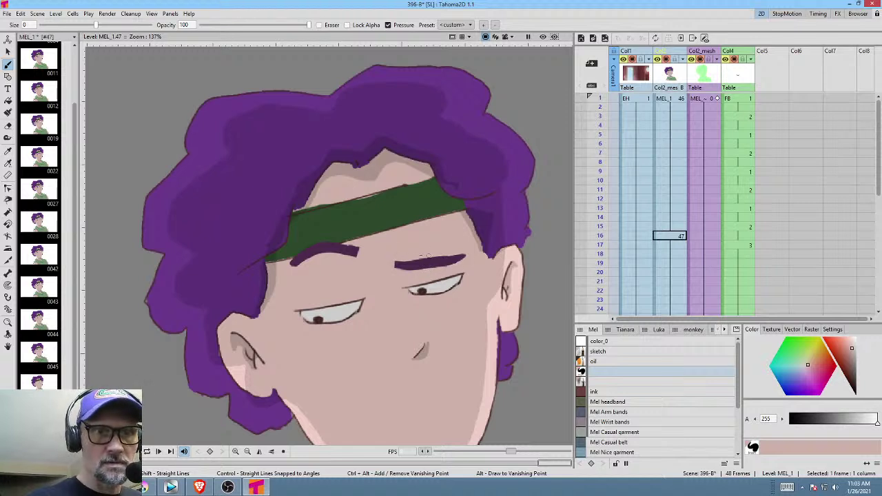
{"action": "left_click_drag", "start_coordinate": [415, 259], "coordinate": [443, 255]}
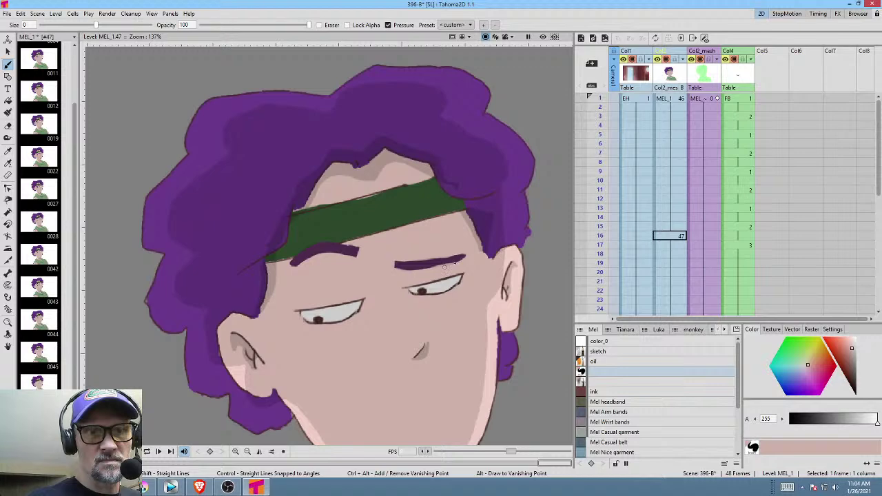
Return to the scene and play it from frame 1 to review the change of expression.
{"action": "left_click_drag", "start_coordinate": [473, 289], "coordinate": [504, 243]}
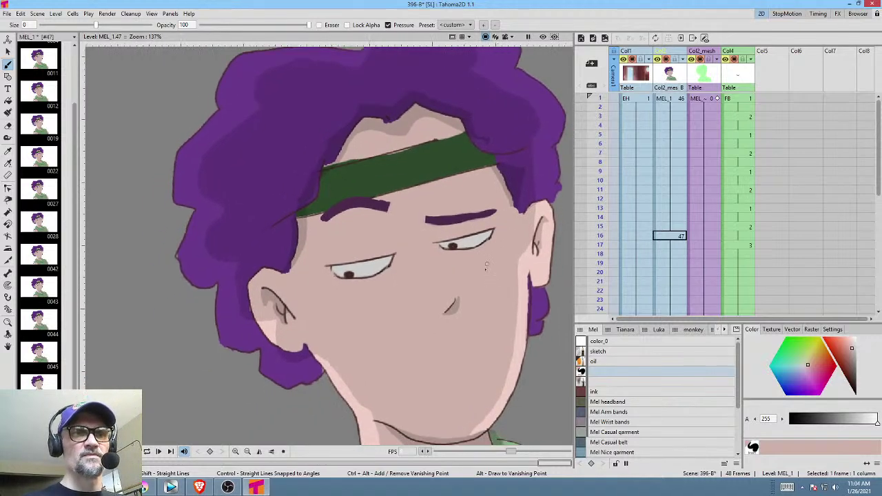
{"action": "left_click", "coordinate": [674, 100]}
{"action": "scroll", "coordinate": [447, 278], "scroll_direction": "down", "scroll_amount": 6}
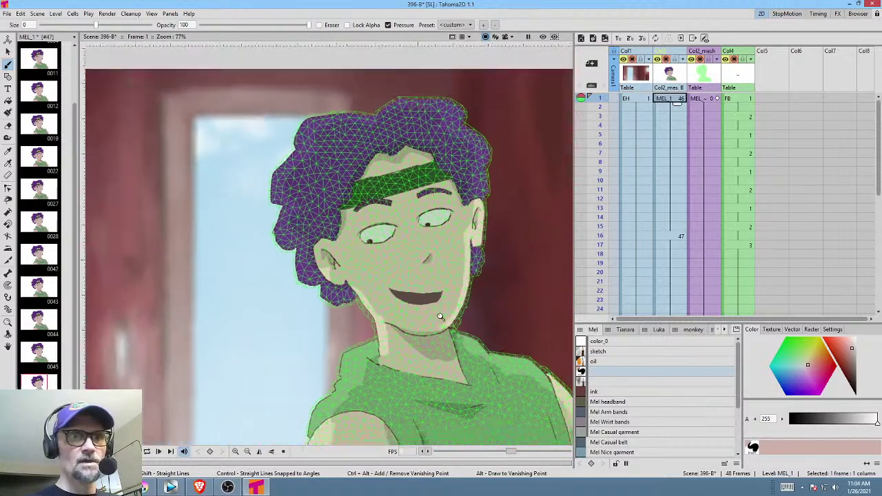
{"action": "left_click_drag", "start_coordinate": [448, 311], "coordinate": [403, 311]}
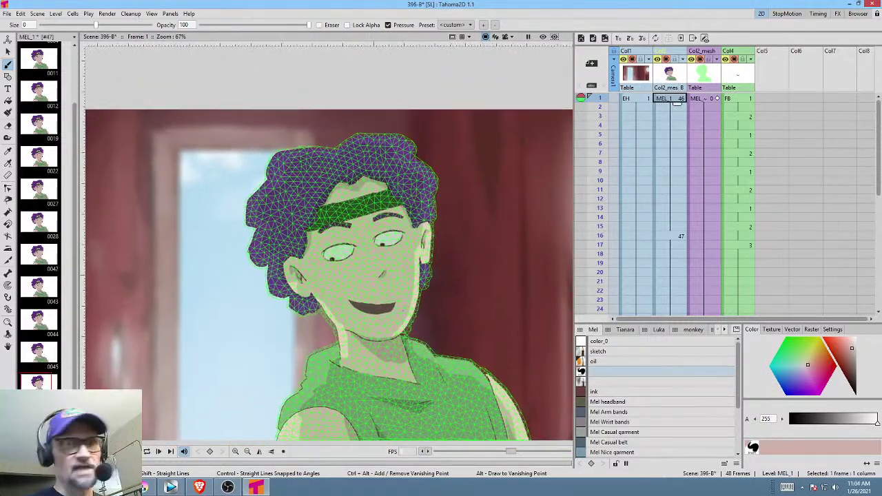
{"action": "key", "text": "p"}
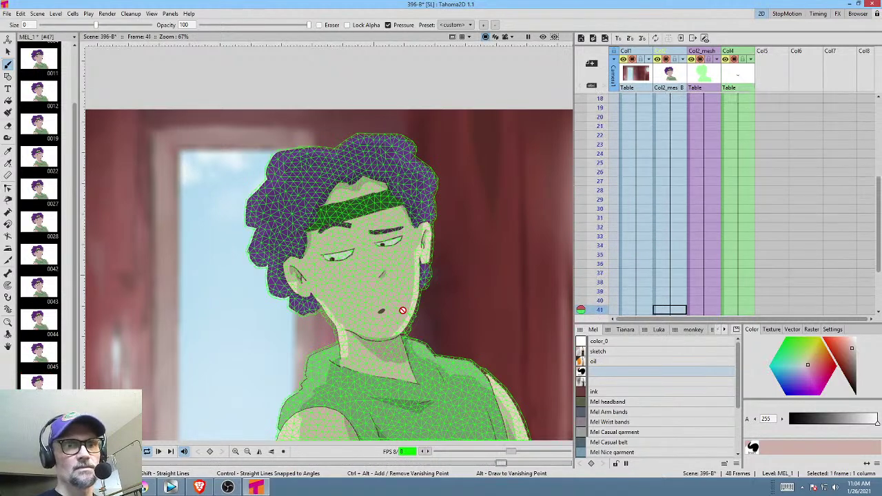
{"action": "key", "text": "l"}
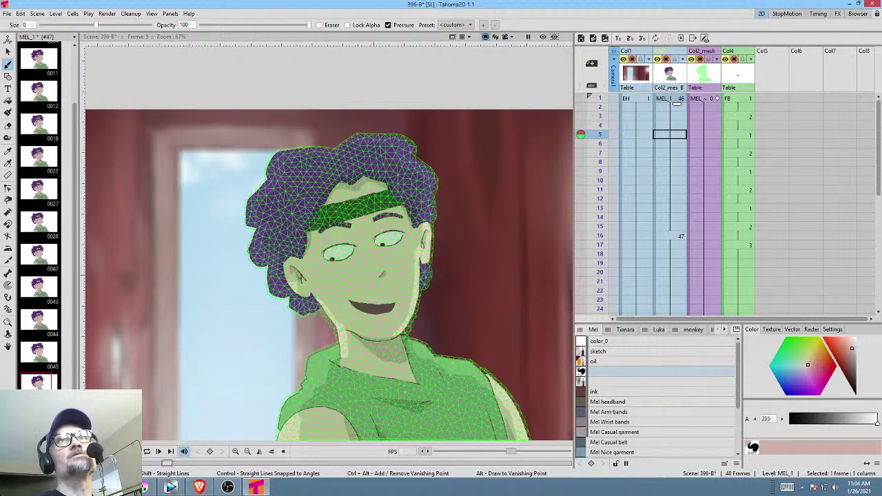
Link mouth column Col4 to Col2_mesh in the Stage Schematic, close it and select Col4's first frame.
{"action": "left_click_drag", "start_coordinate": [542, 0], "coordinate": [583, 140]}
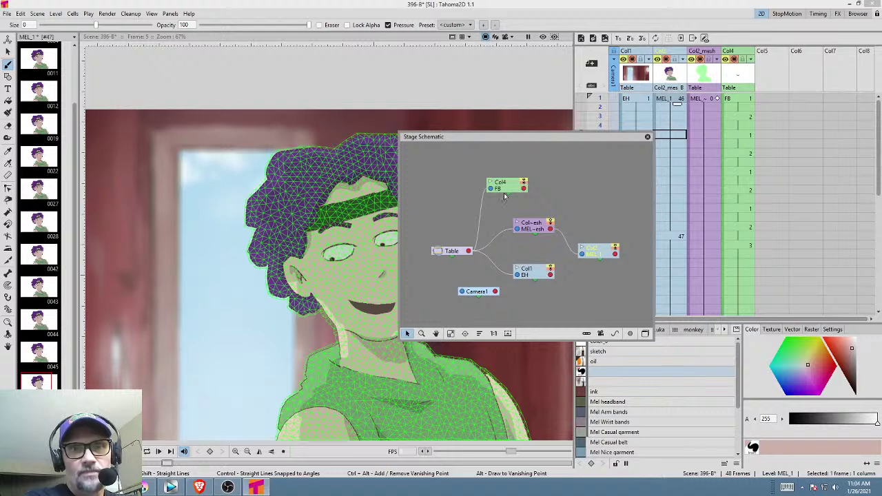
{"action": "left_click", "coordinate": [504, 197]}
{"action": "left_click_drag", "start_coordinate": [504, 197], "coordinate": [563, 224]}
{"action": "left_click", "coordinate": [647, 137]}
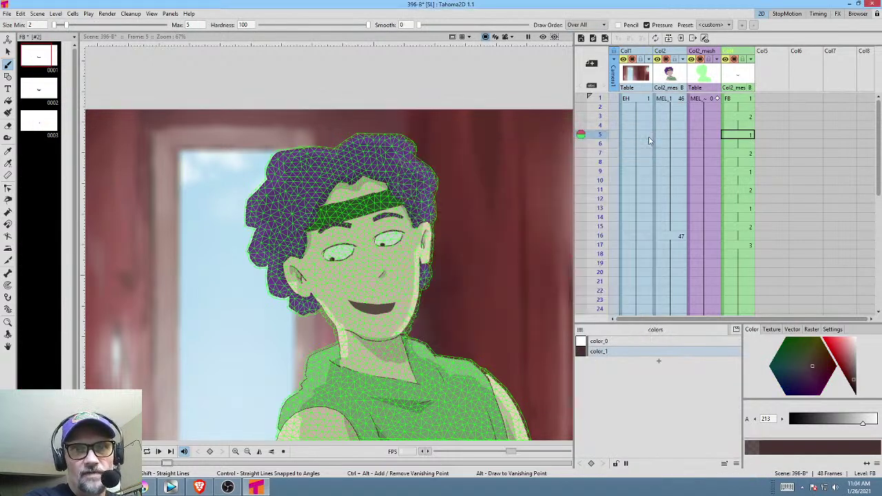
{"action": "left_click", "coordinate": [718, 100]}
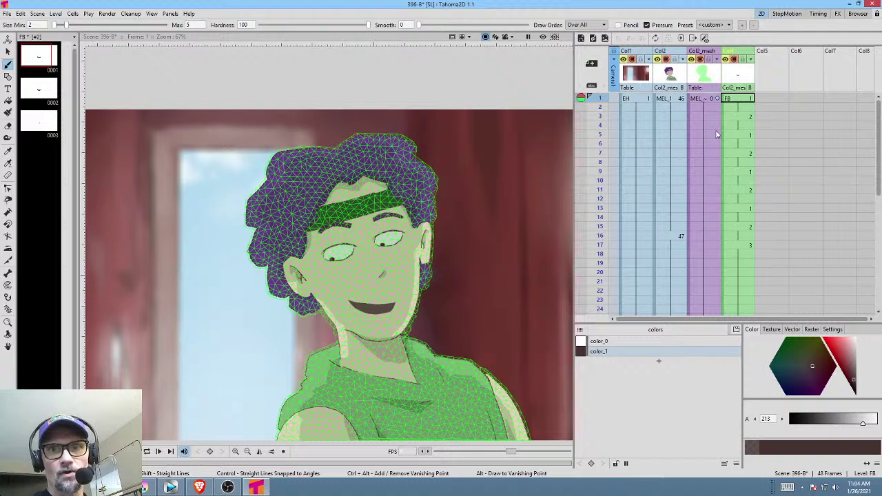
Add a keyframe on Col2_mesh at frame 4, move to frame 6 and set the Plastic tool to Animate mode.
{"action": "left_click", "coordinate": [717, 129]}
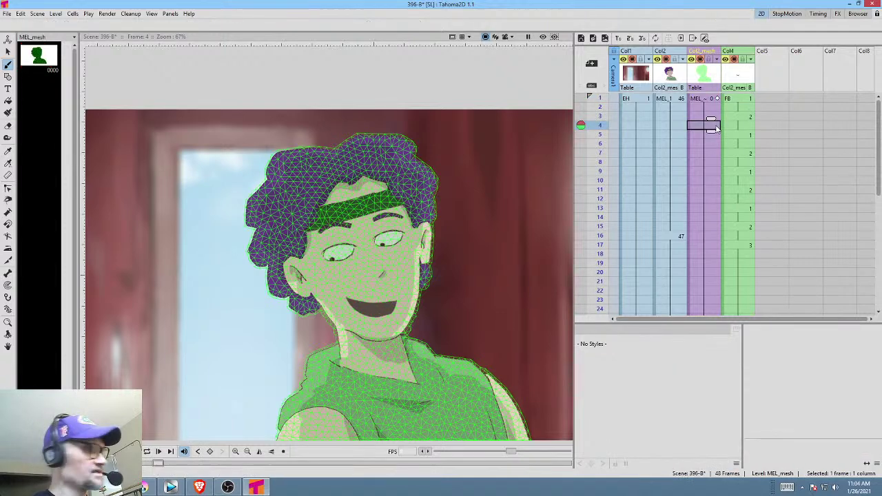
{"action": "left_click", "coordinate": [715, 144]}
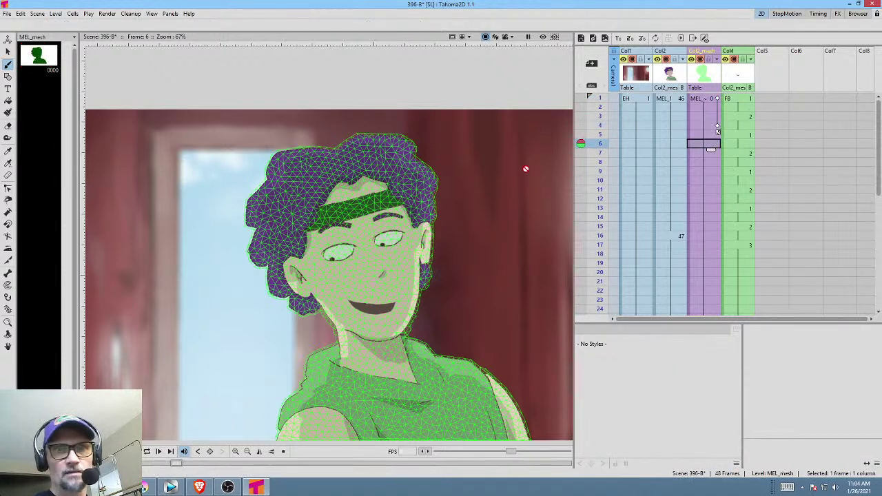
{"action": "key", "text": "x"}
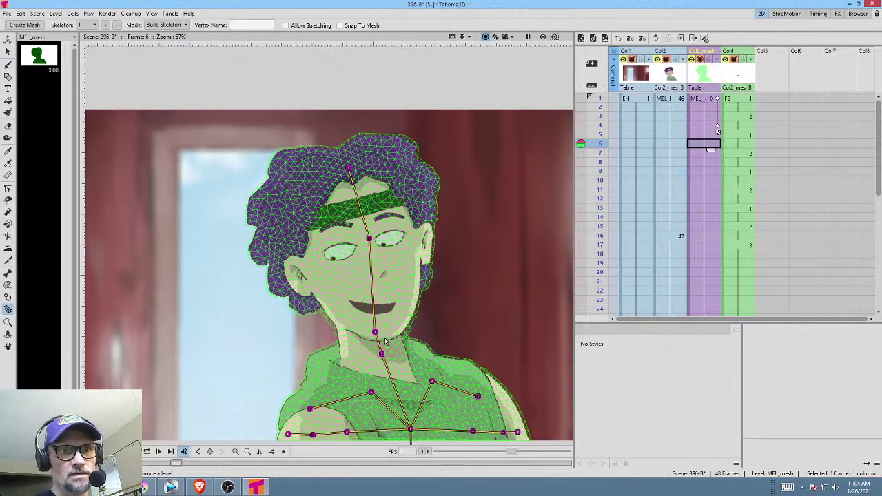
{"action": "left_click_drag", "start_coordinate": [383, 332], "coordinate": [377, 332]}
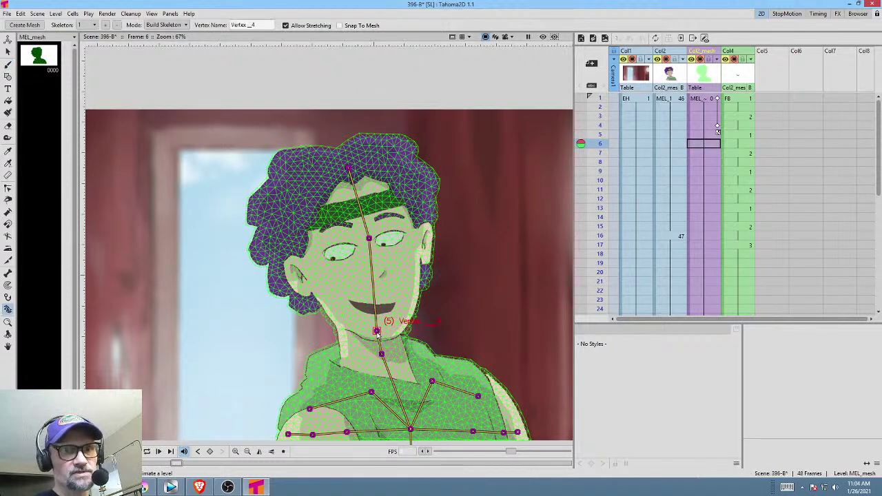
{"action": "left_click", "coordinate": [171, 26]}
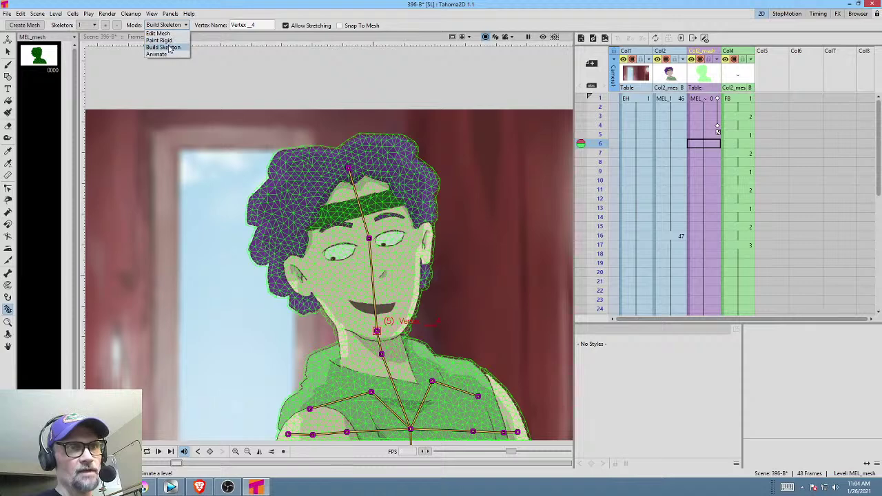
{"action": "left_click", "coordinate": [167, 53]}
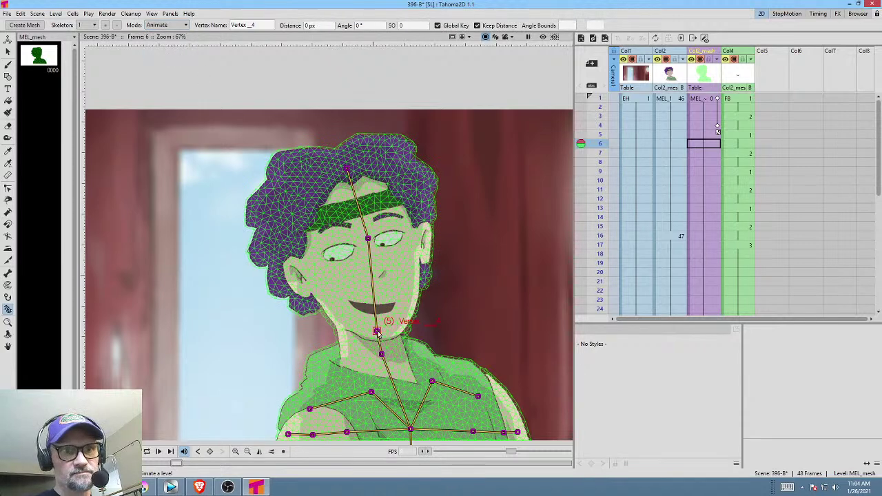
At frame 6, swing Mel's head more upright using the chin, forehead and crown vertices, and save the scene and its levels.
{"action": "left_click_drag", "start_coordinate": [377, 332], "coordinate": [398, 319]}
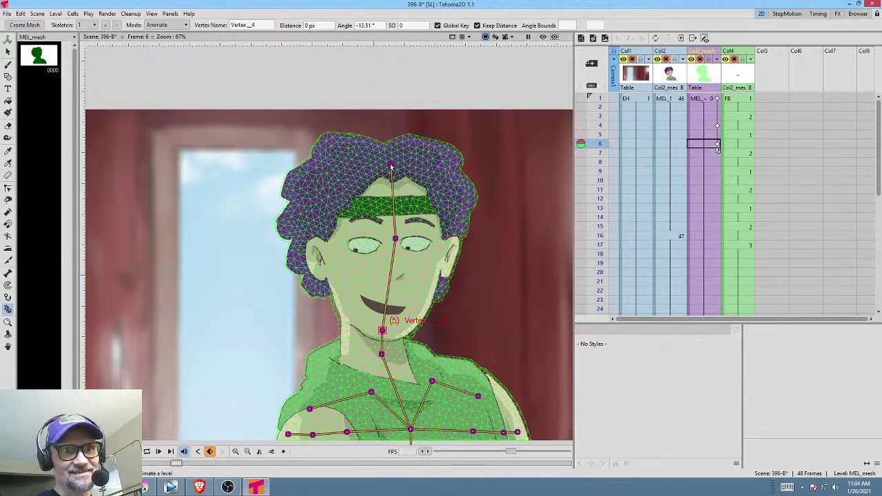
{"action": "left_click_drag", "start_coordinate": [392, 167], "coordinate": [394, 166]}
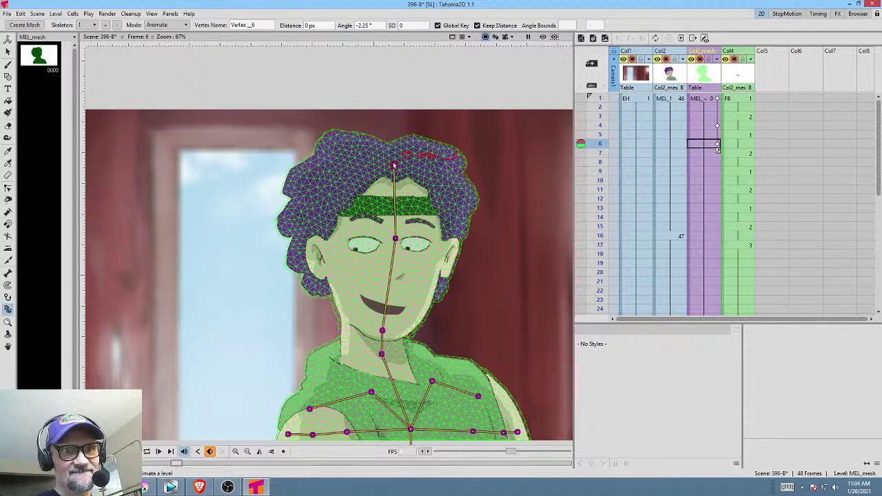
{"action": "left_click", "coordinate": [395, 239]}
{"action": "left_click_drag", "start_coordinate": [397, 239], "coordinate": [397, 238]}
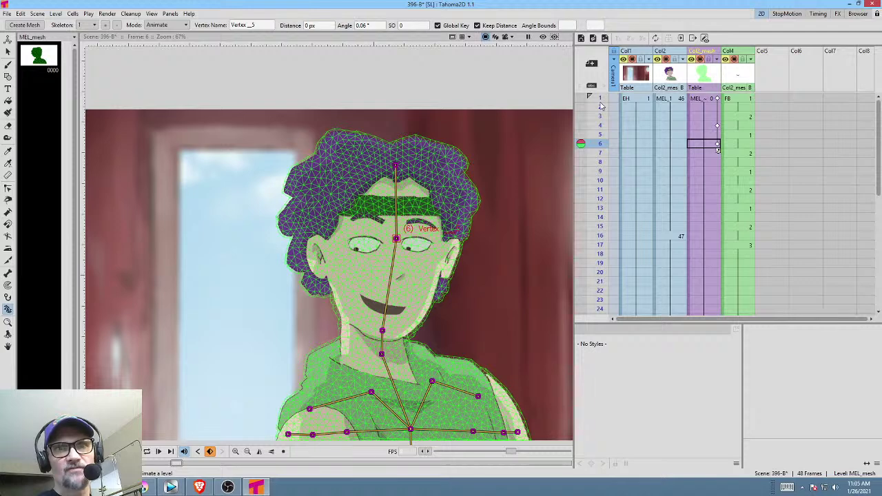
{"action": "left_click", "coordinate": [6, 13]}
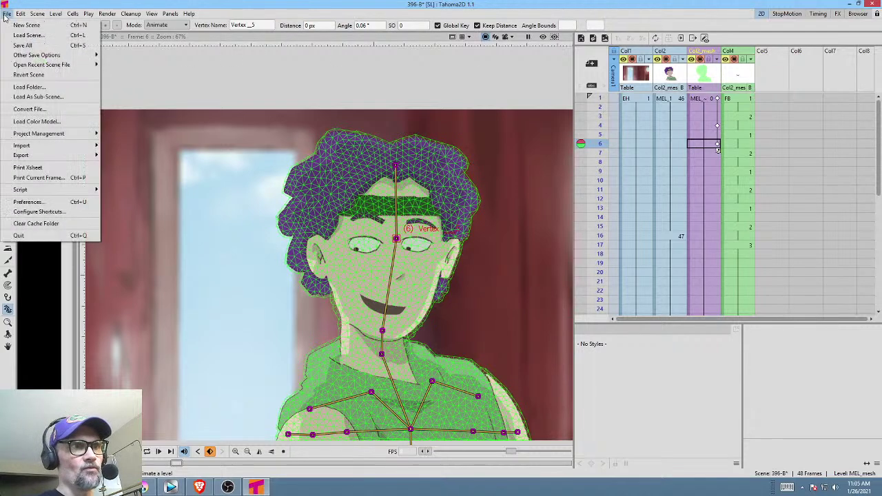
{"action": "left_click", "coordinate": [18, 46]}
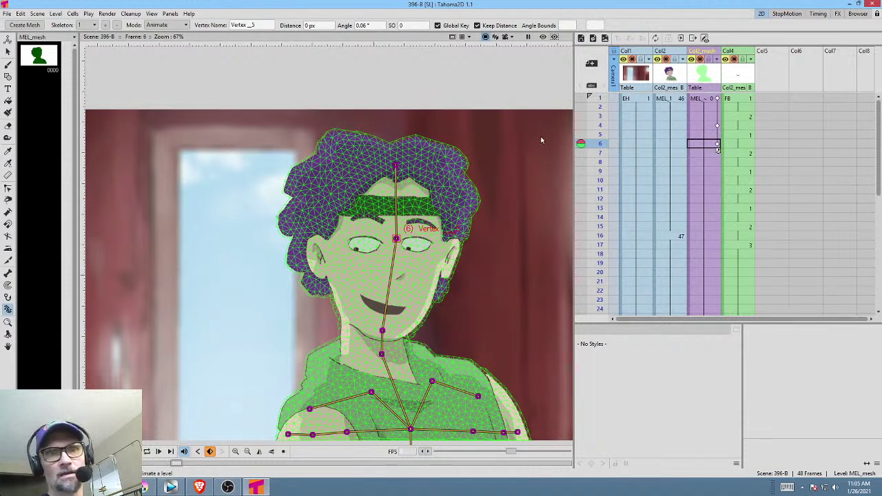
Check the scene's length in the Xsheet against the 396 clip on the Vegas Pro timeline, and return to Tahoma2D.
{"action": "scroll", "coordinate": [677, 173], "scroll_direction": "down", "scroll_amount": 10}
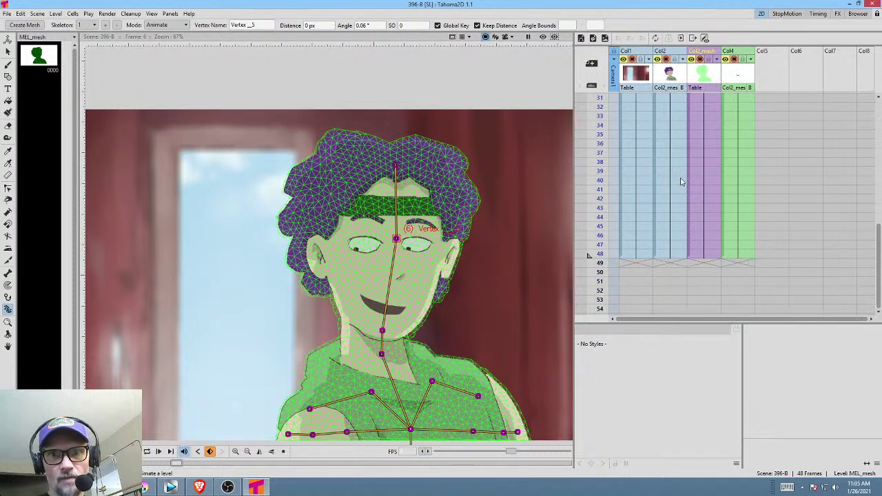
{"action": "scroll", "coordinate": [674, 227], "scroll_direction": "up", "scroll_amount": 10}
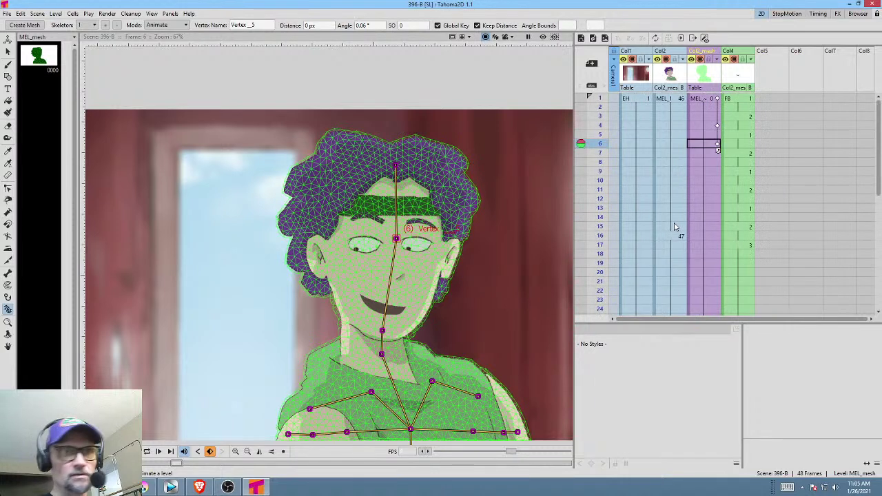
{"action": "left_click", "coordinate": [170, 487]}
{"action": "left_click_drag", "start_coordinate": [416, 399], "coordinate": [616, 386]}
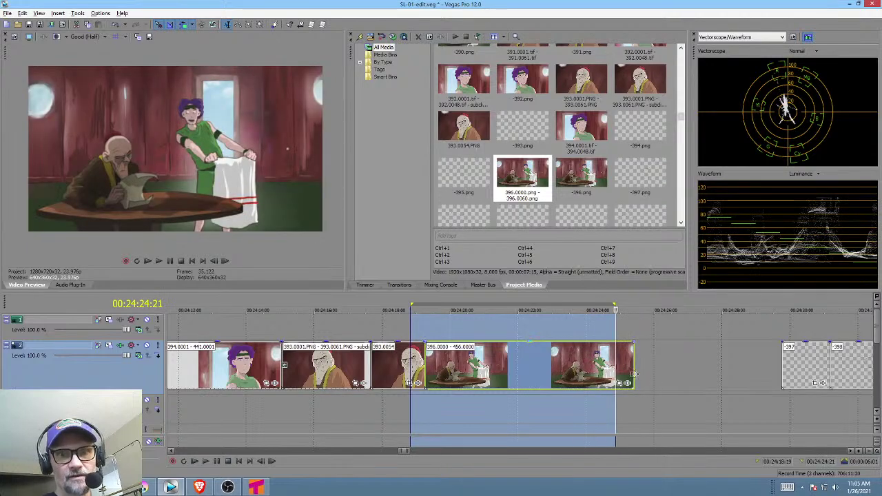
{"action": "left_click", "coordinate": [255, 488]}
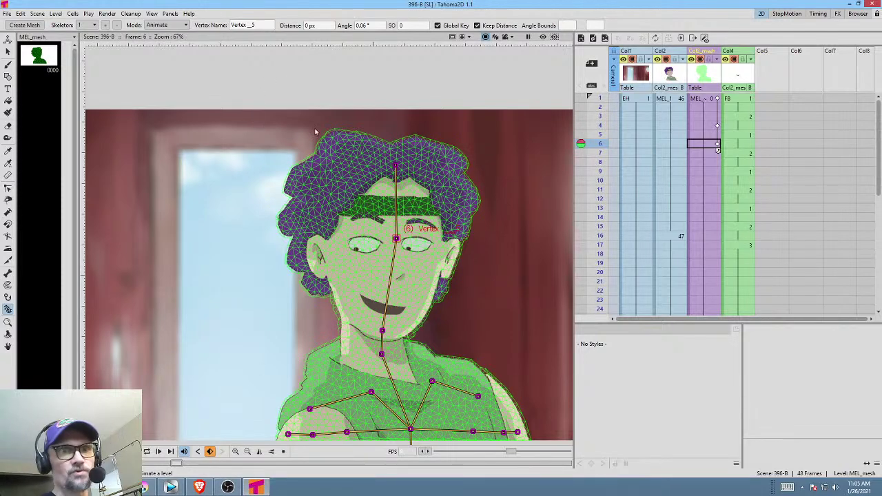
Render a preview of scene 396-B, start saving its flipbook images and find the 396 folders within scenes.
{"action": "key", "text": "ctrl+r"}
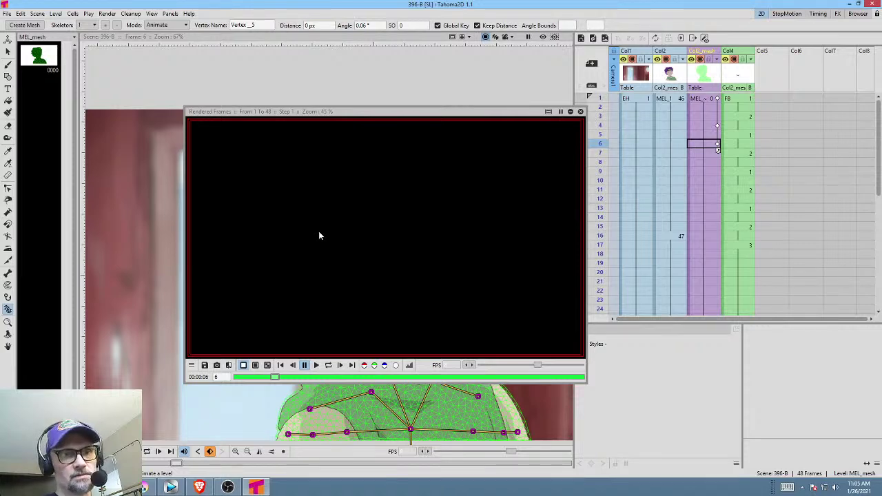
{"action": "left_click_drag", "start_coordinate": [623, 201], "coordinate": [624, 196]}
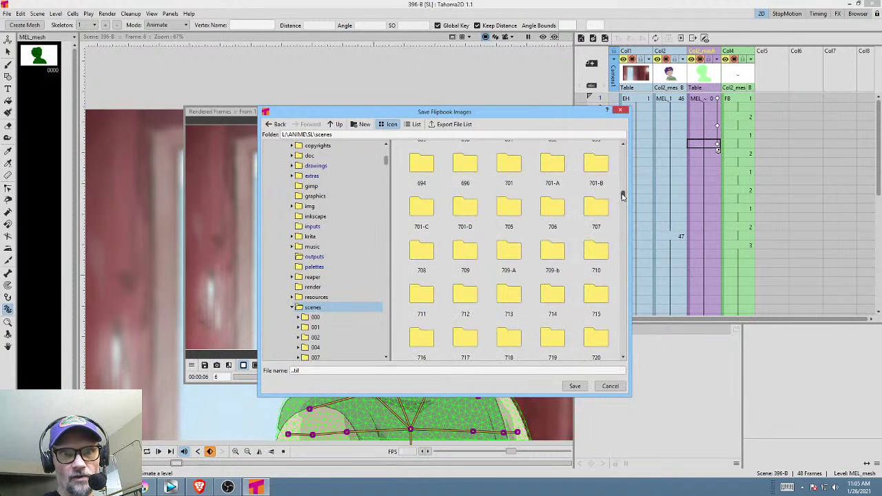
{"action": "scroll", "coordinate": [576, 207], "scroll_direction": "up", "scroll_amount": 6}
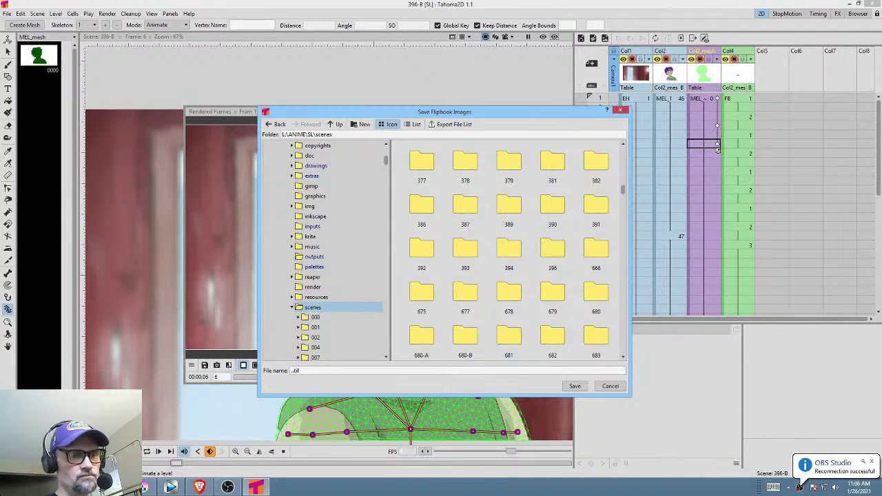
Switch to FastStone Image Viewer and create folders 396-B and 396-C in L:\ANIME\SL\scenes.
{"action": "left_click", "coordinate": [115, 487]}
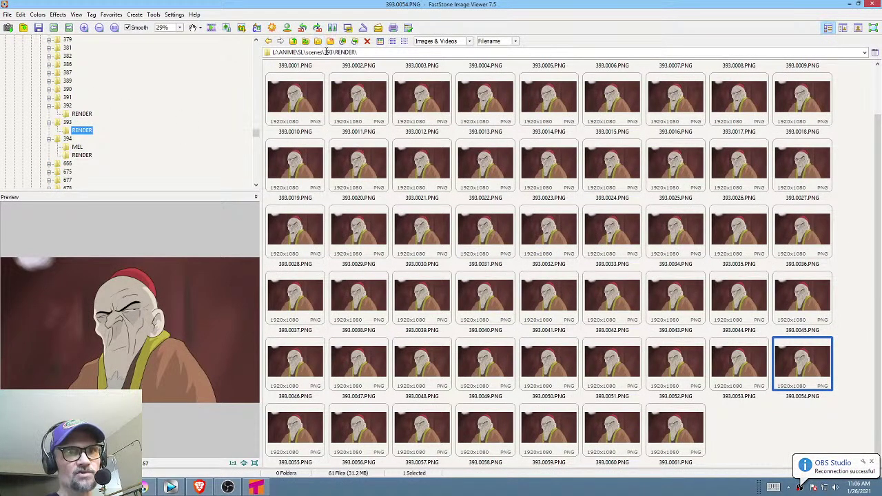
{"action": "left_click_drag", "start_coordinate": [326, 52], "coordinate": [486, 51]}
{"action": "key", "text": "BackSpace"}
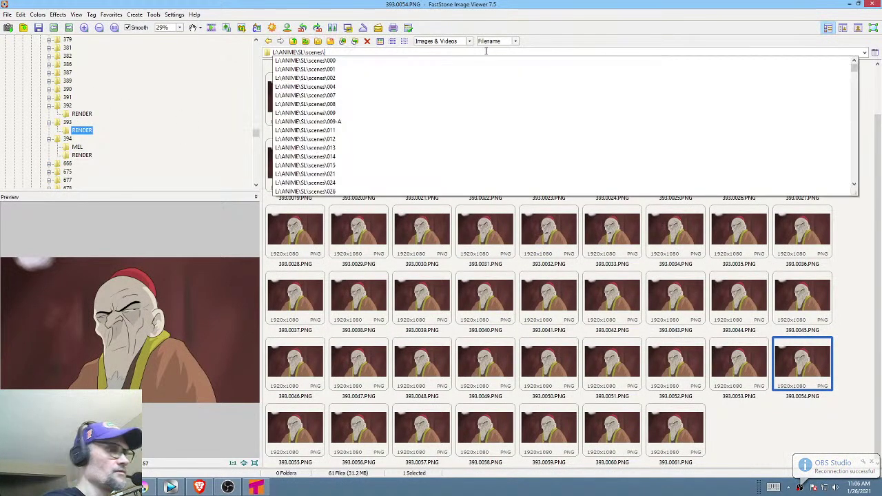
{"action": "key", "text": "Return"}
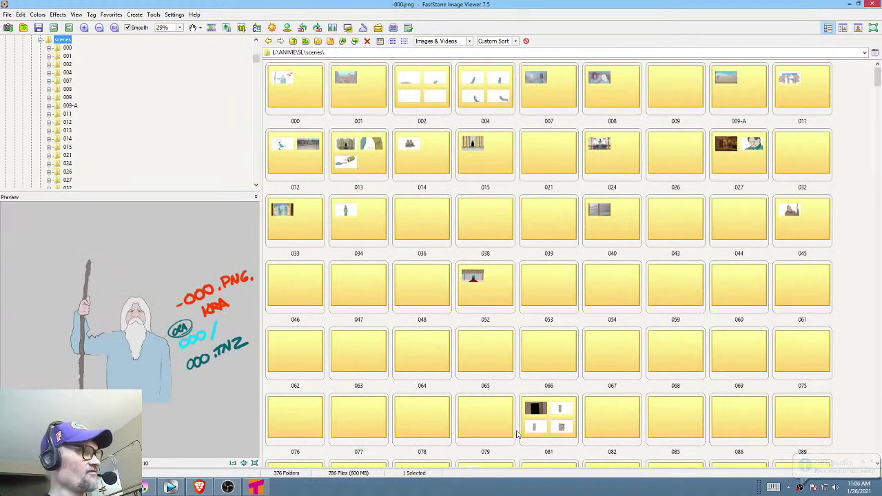
{"action": "key", "text": "ctrl+n"}
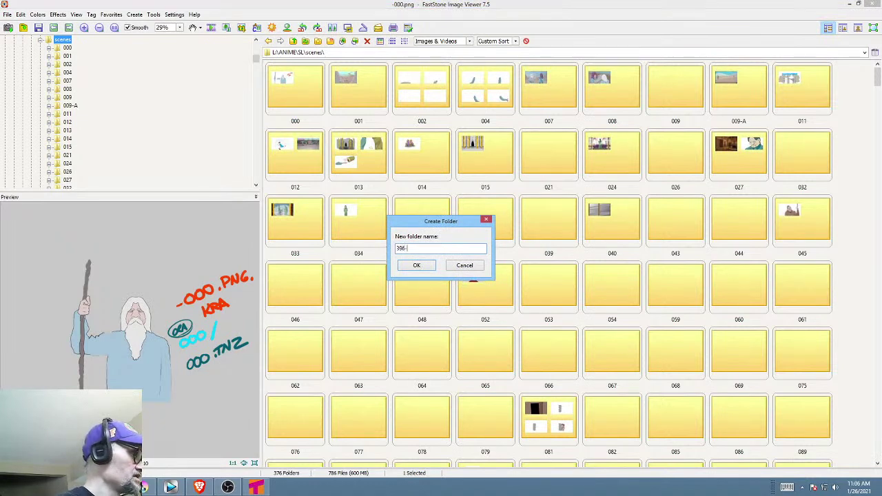
{"action": "left_click", "coordinate": [417, 265]}
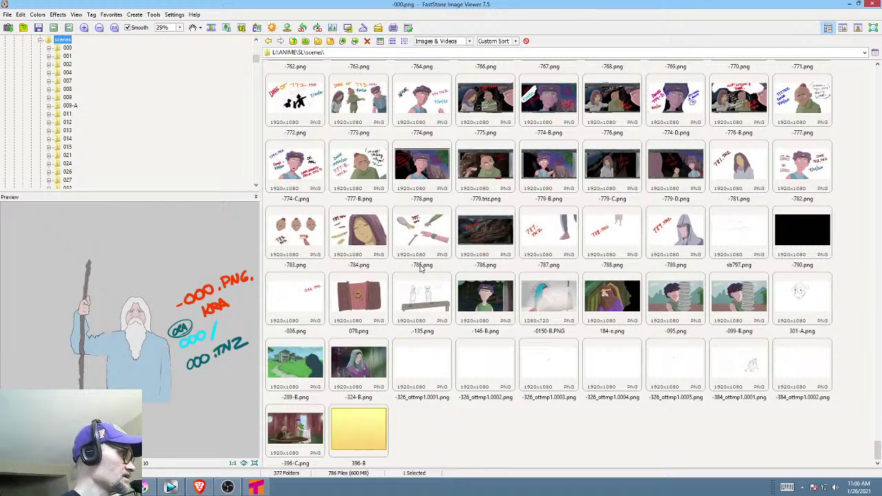
{"action": "key", "text": "ctrl+n"}
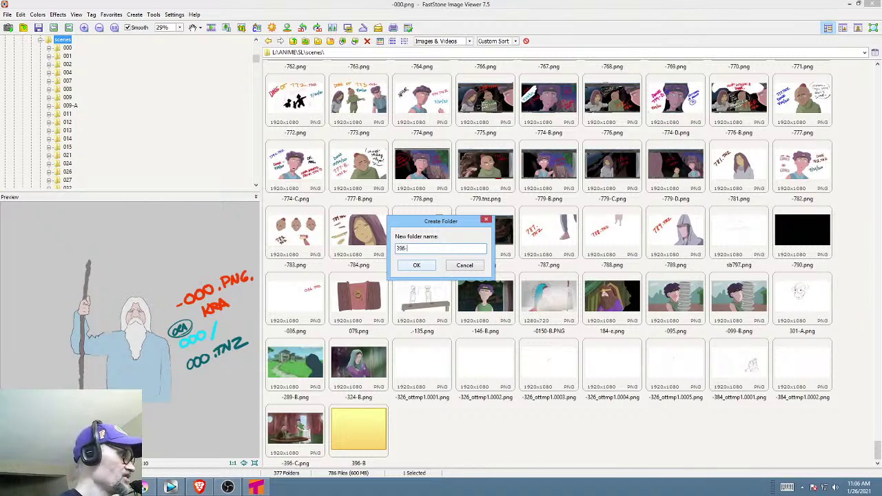
{"action": "left_click", "coordinate": [412, 266]}
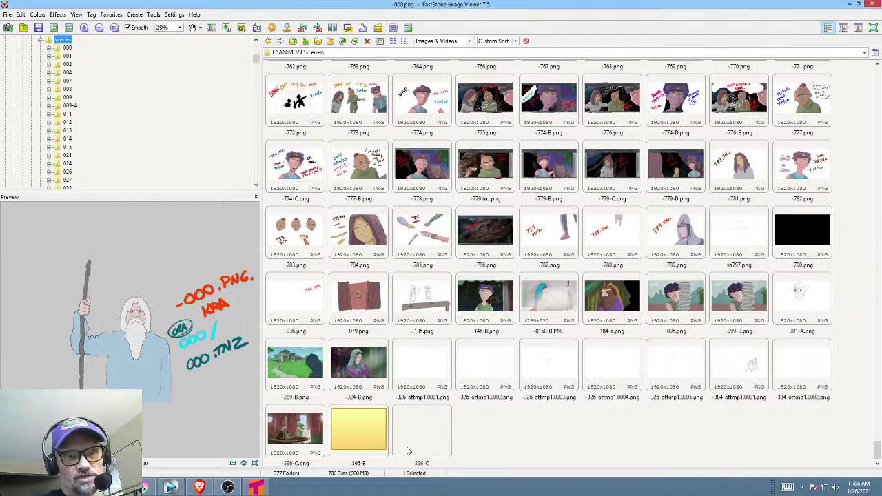
Create a RENDER subfolder inside 396-C and put a RENDER folder inside 396-B as well.
{"action": "double_click", "coordinate": [444, 424]}
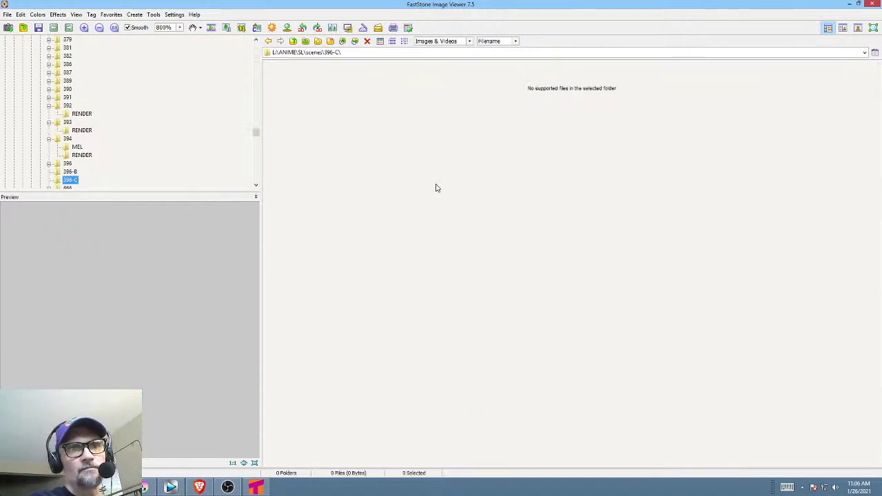
{"action": "key", "text": "ctrl+e"}
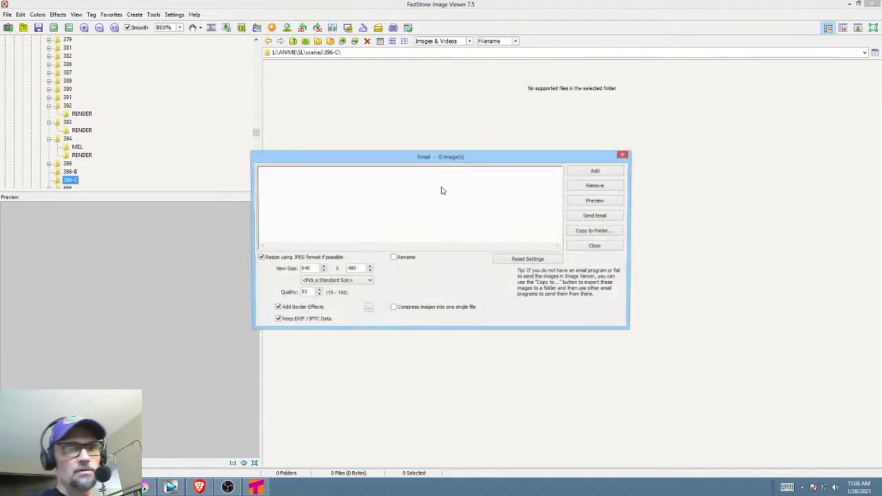
{"action": "left_click", "coordinate": [624, 154]}
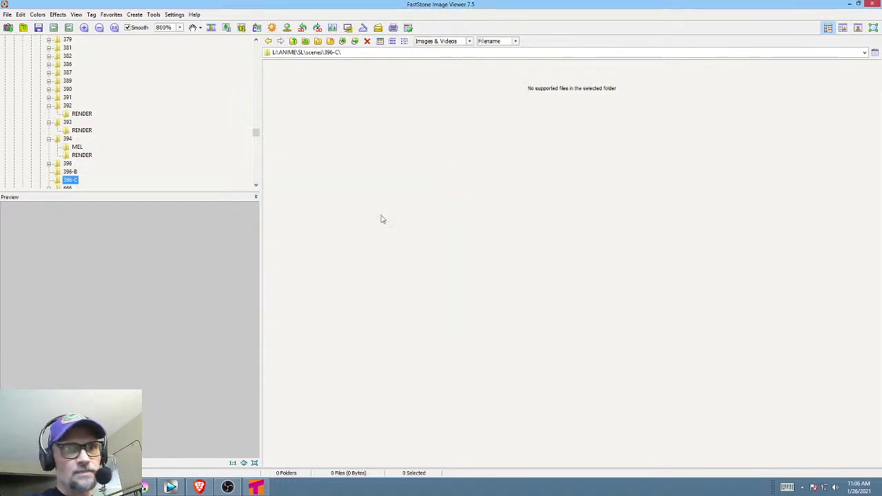
{"action": "key", "text": "F7"}
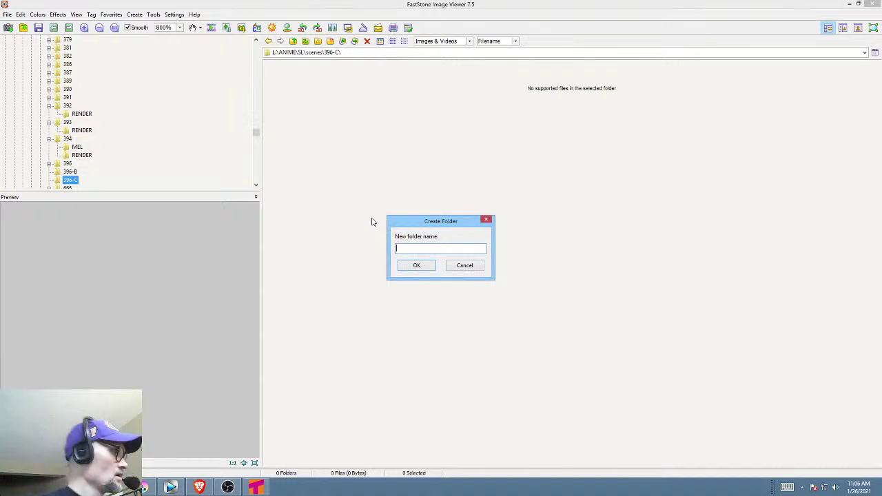
{"action": "type", "text": "RENDER"}
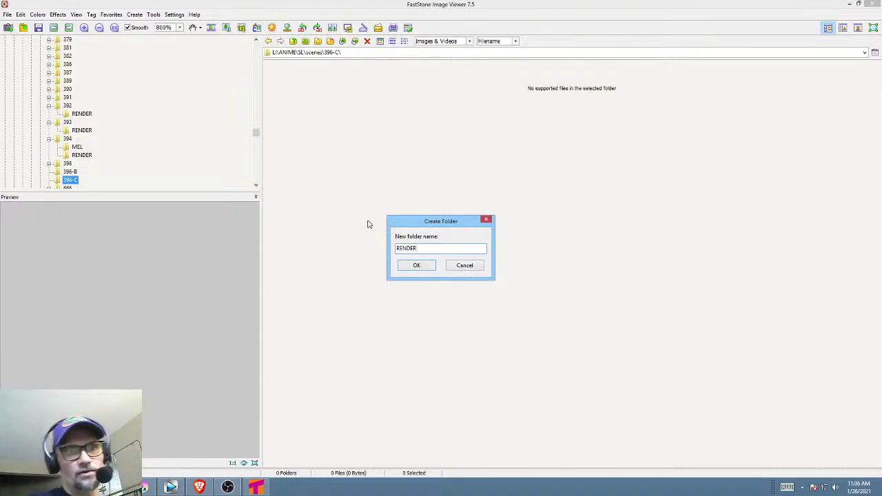
{"action": "left_click", "coordinate": [433, 267]}
{"action": "left_click", "coordinate": [308, 98]}
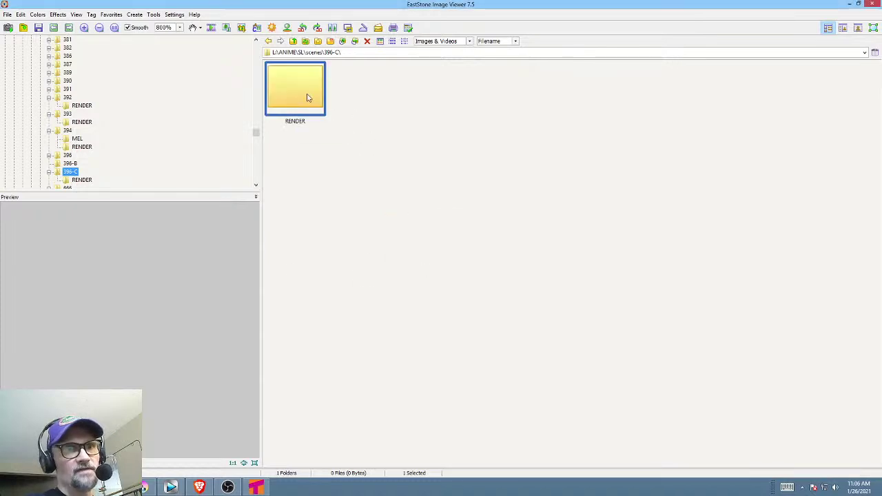
{"action": "left_click", "coordinate": [69, 163]}
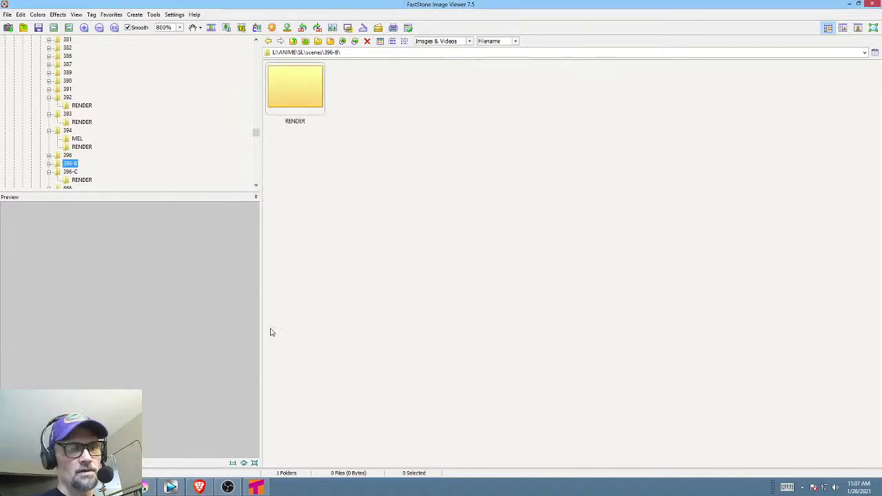
Return to Tahoma2D, save the flipbook images as 396-B in the 396-B\RENDER folder, and close the rendered preview.
{"action": "left_click", "coordinate": [256, 488]}
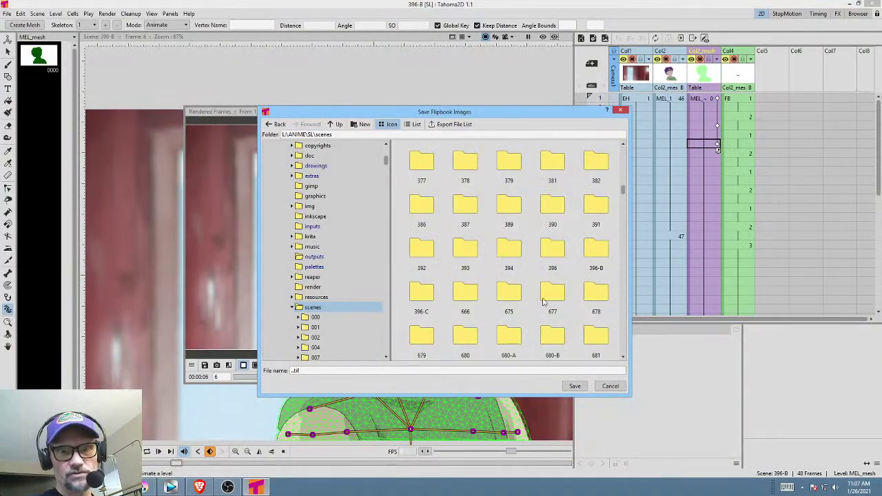
{"action": "double_click", "coordinate": [595, 251]}
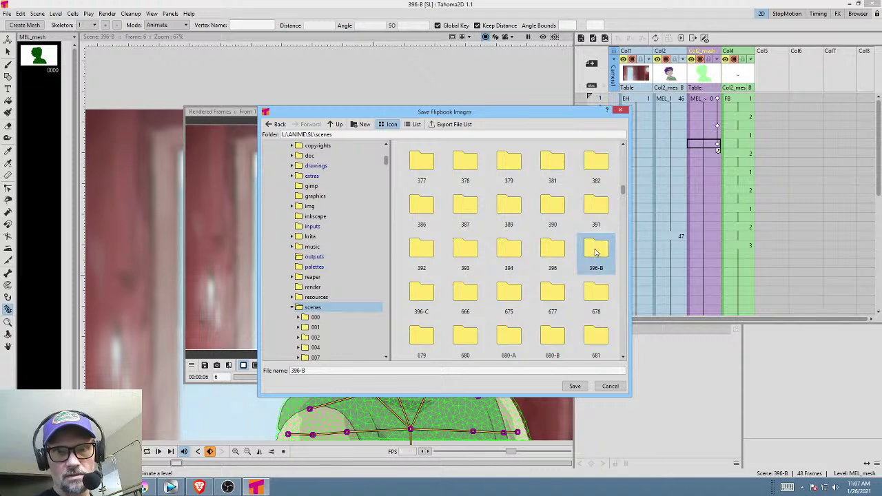
{"action": "double_click", "coordinate": [465, 160]}
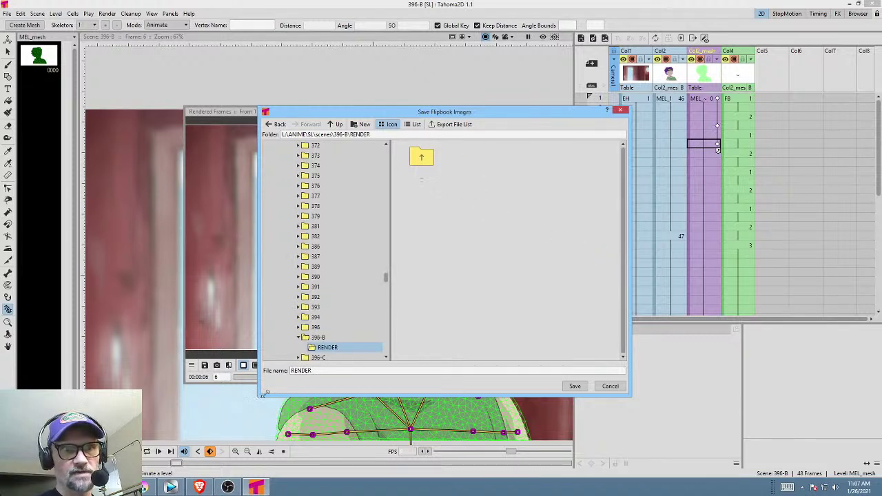
{"action": "left_click", "coordinate": [319, 371]}
{"action": "double_click", "coordinate": [319, 371]}
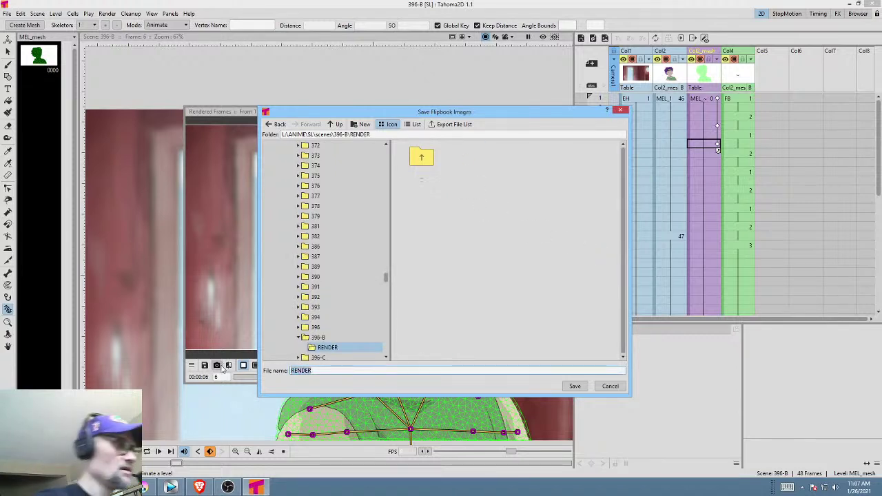
{"action": "type", "text": "396-"}
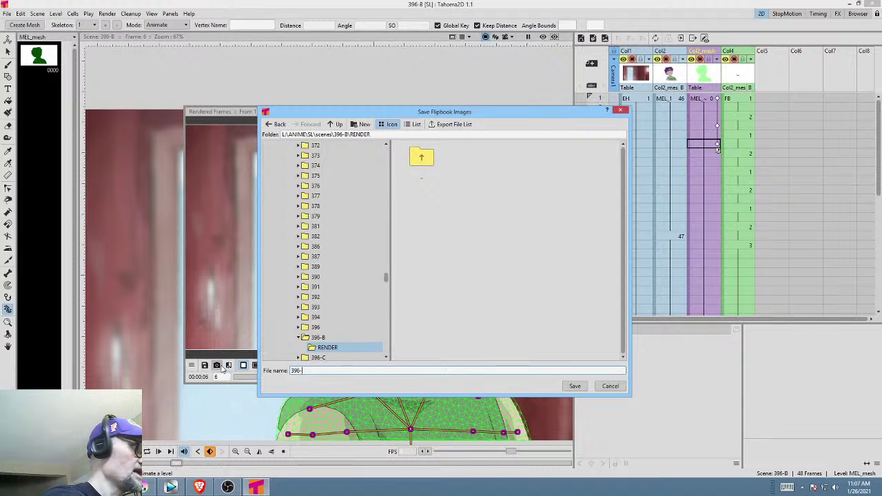
{"action": "type", "text": "B"}
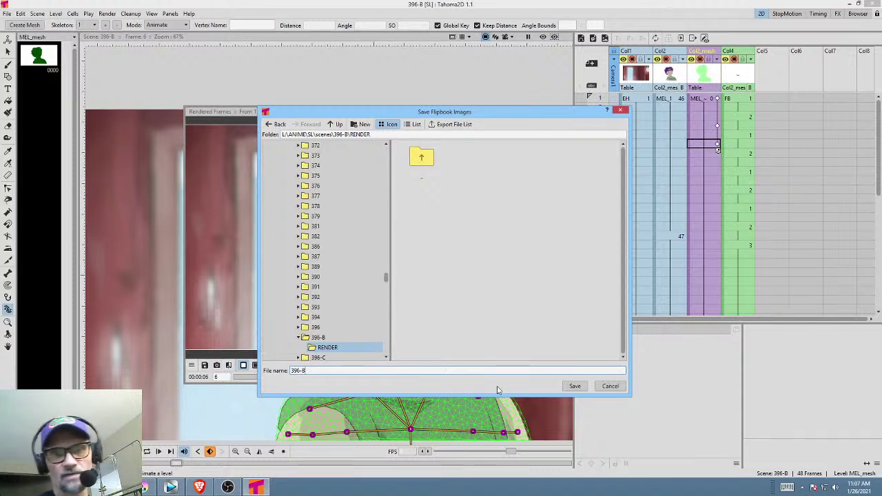
{"action": "left_click", "coordinate": [573, 387]}
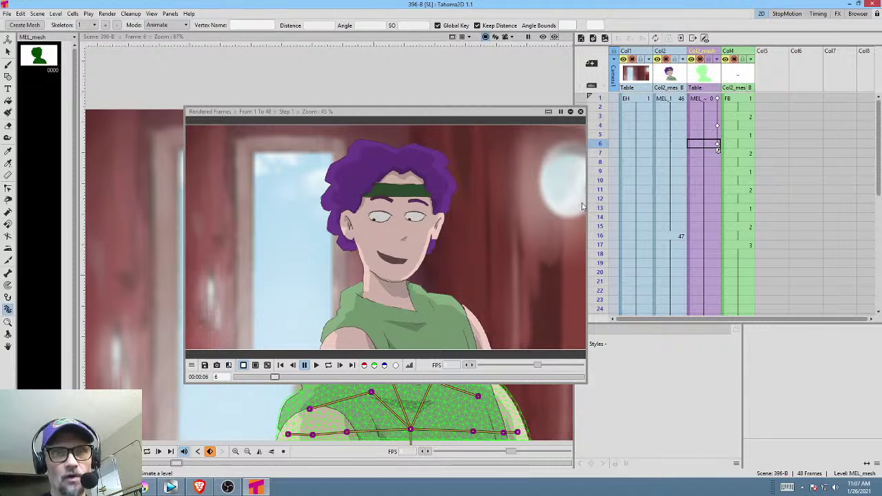
{"action": "left_click", "coordinate": [580, 111]}
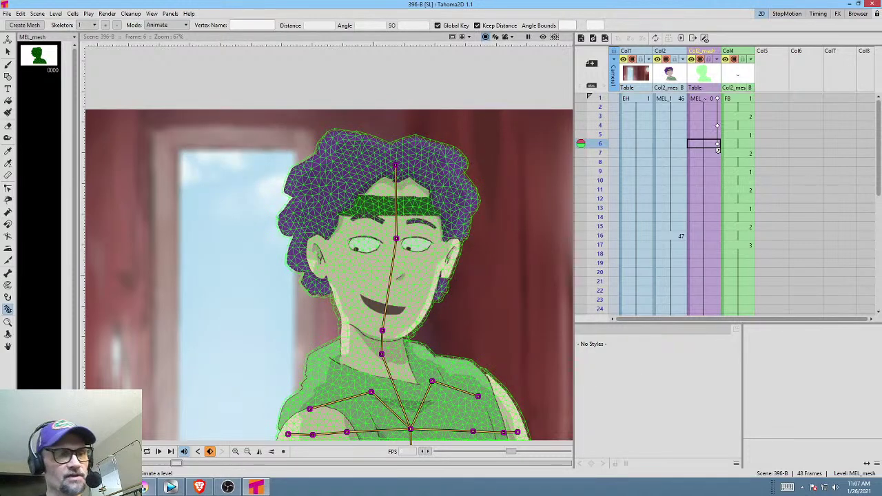
Switch to Vegas Pro and place the cursor at the end of the 396 clip on the timeline.
{"action": "left_click", "coordinate": [147, 488]}
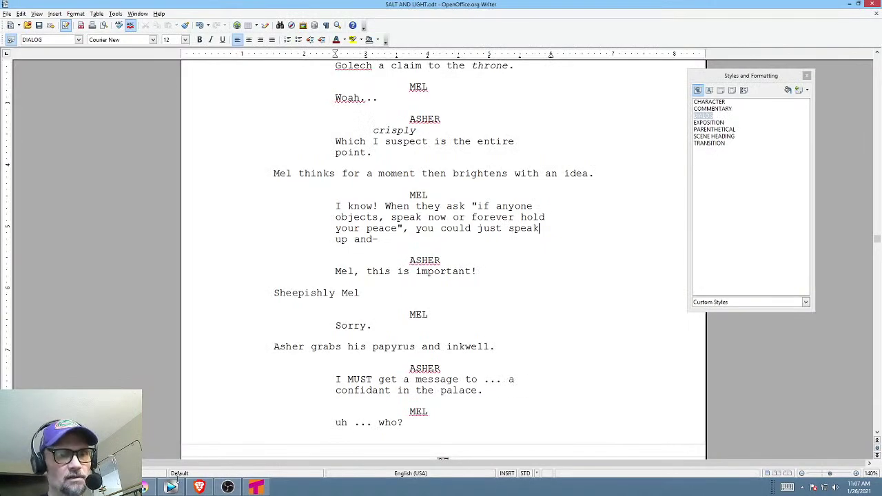
{"action": "left_click", "coordinate": [256, 488]}
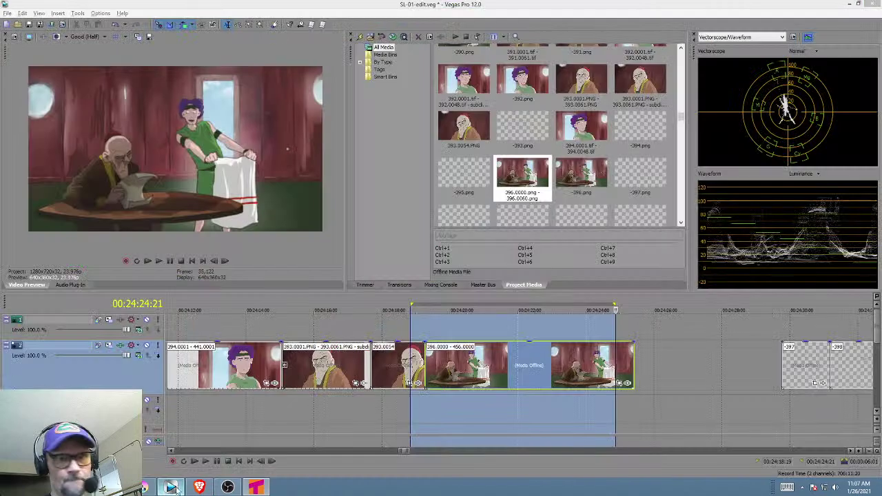
{"action": "left_click", "coordinate": [171, 487]}
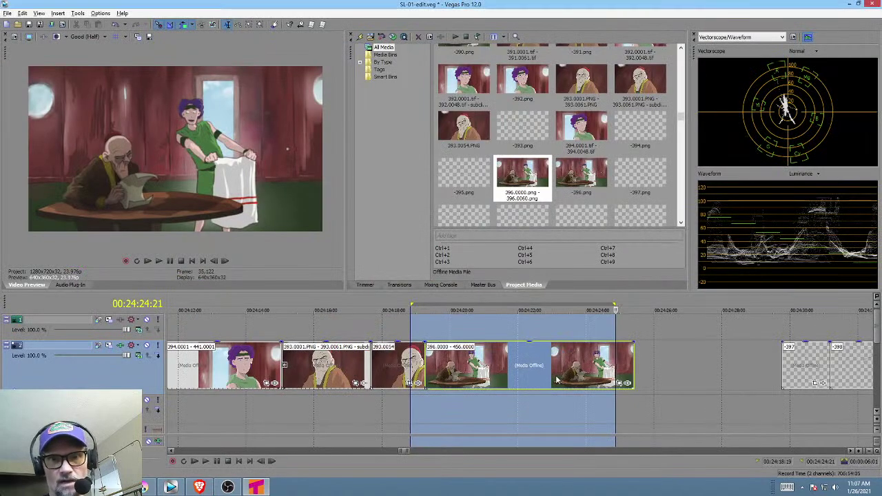
{"action": "left_click", "coordinate": [634, 369]}
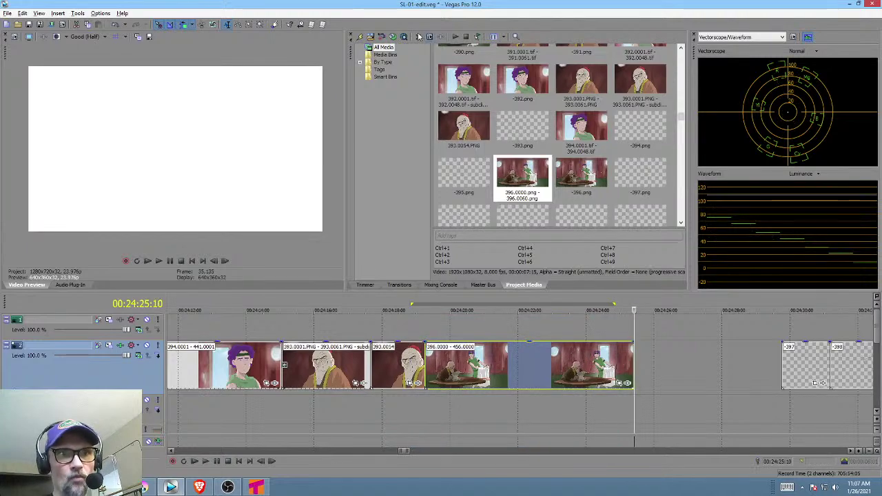
Import the TIFF frames starting with 396-B.0001.tif from scenes\396-B\RENDER into the project media as an image sequence.
{"action": "left_click", "coordinate": [370, 37]}
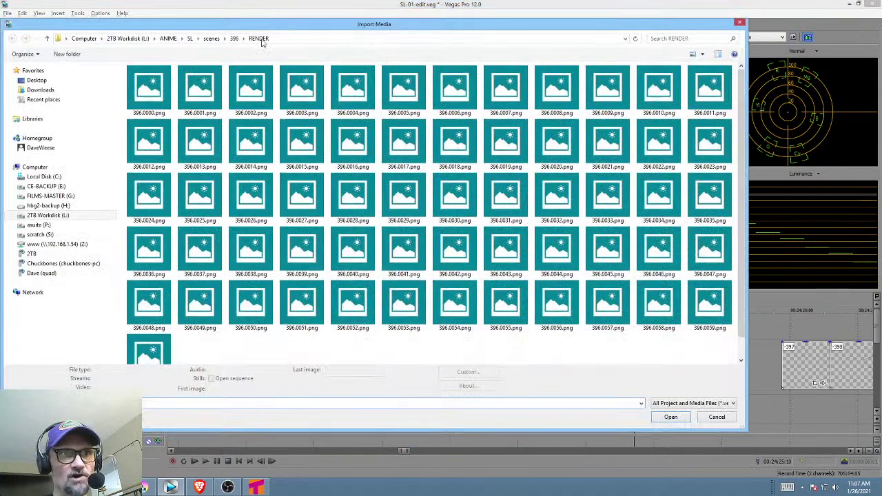
{"action": "left_click", "coordinate": [209, 38]}
{"action": "scroll", "coordinate": [538, 303], "scroll_direction": "down", "scroll_amount": 5}
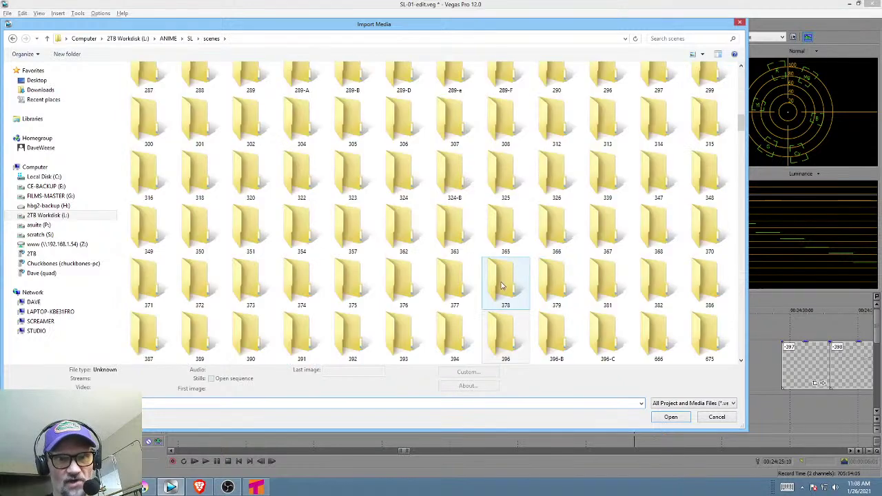
{"action": "double_click", "coordinate": [557, 330]}
{"action": "left_click", "coordinate": [149, 86]}
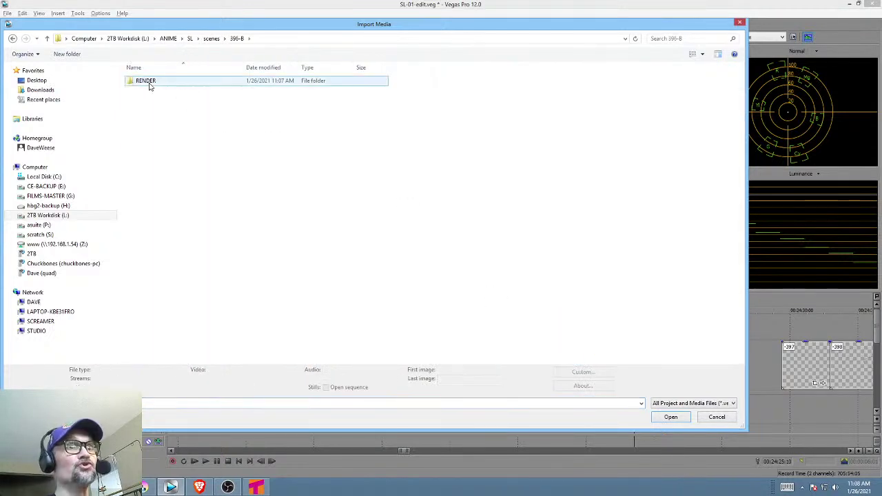
{"action": "double_click", "coordinate": [150, 85]}
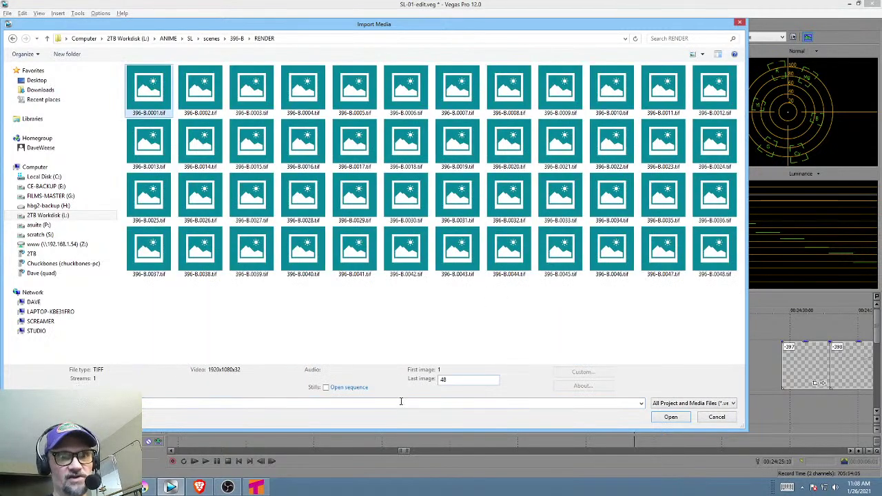
{"action": "left_click", "coordinate": [352, 388]}
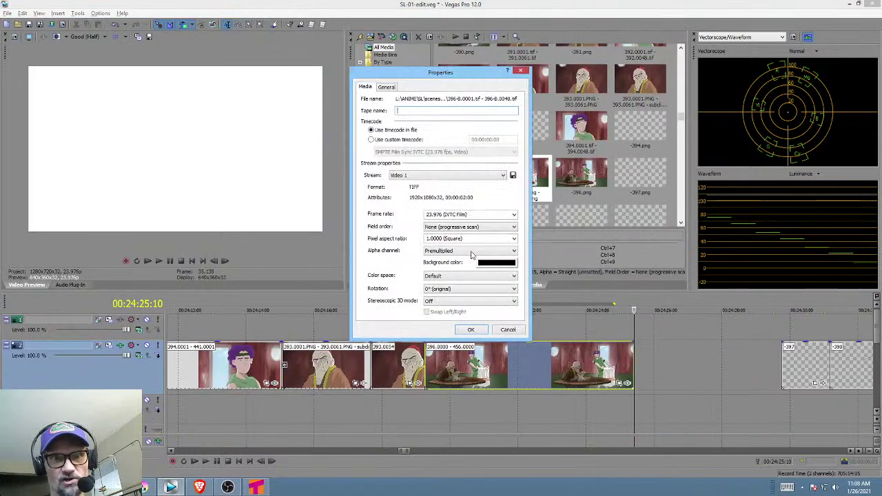
{"action": "left_click", "coordinate": [670, 417]}
Set the imported 396-B sequence's frame rate to 8 and accept its media properties.
{"action": "left_click", "coordinate": [476, 215]}
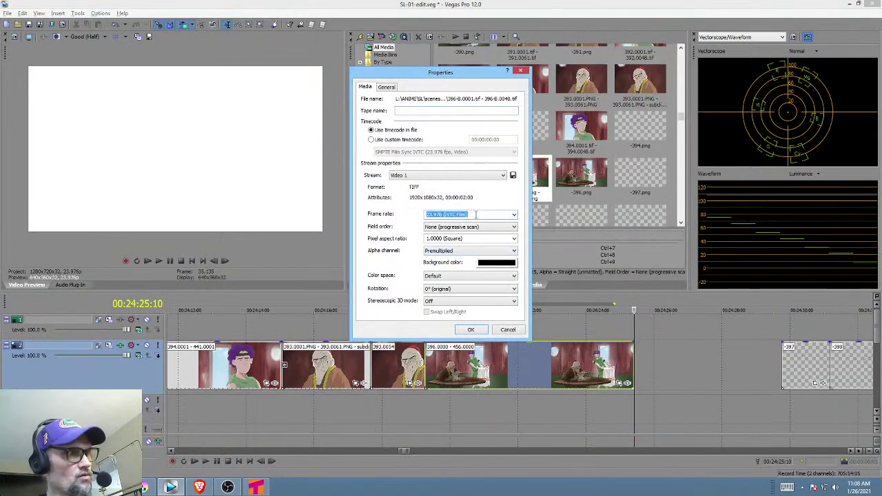
{"action": "type", "text": "8"}
{"action": "left_click", "coordinate": [470, 329]}
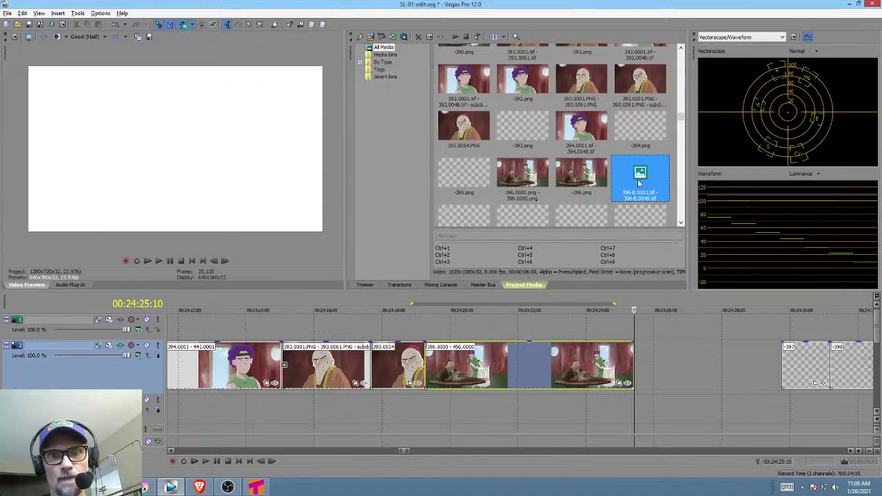
Place the 396-B sequence on the timeline directly after the 396 clip and confirm its event properties with resampling disabled.
{"action": "left_click_drag", "start_coordinate": [640, 182], "coordinate": [641, 369]}
{"action": "right_click", "coordinate": [684, 368]}
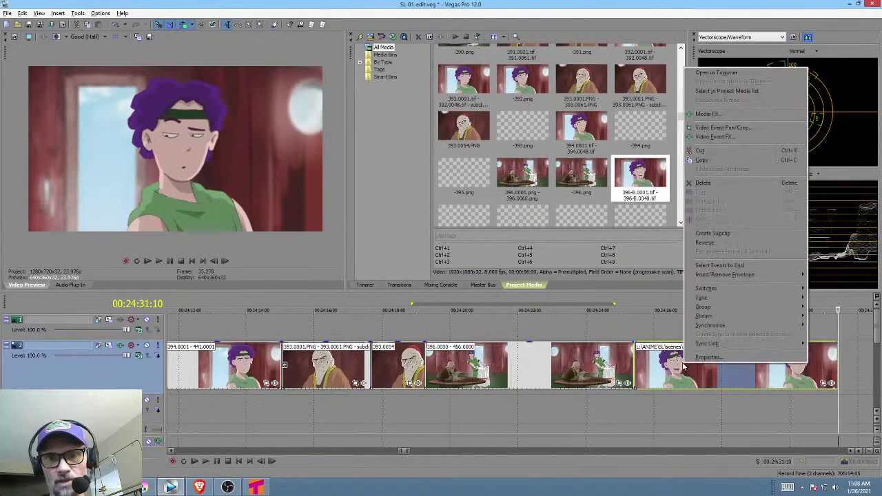
{"action": "left_click", "coordinate": [707, 357]}
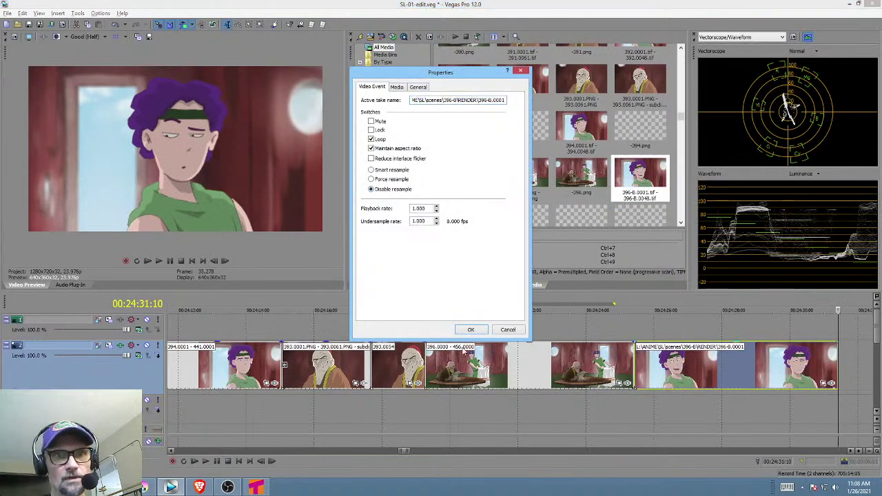
{"action": "left_click", "coordinate": [471, 330]}
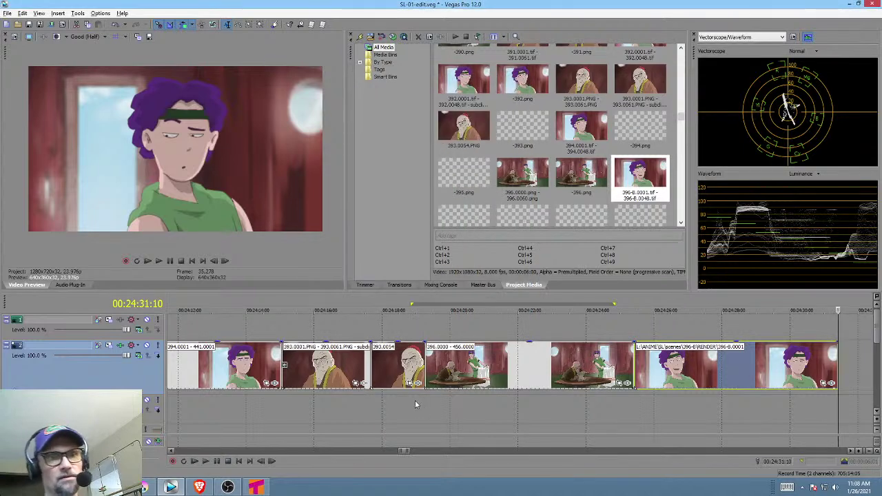
Glance at the script in OpenOffice Writer, return to Vegas Pro and play the edit from the 393.0054 clip into 396-B.
{"action": "left_click", "coordinate": [172, 488]}
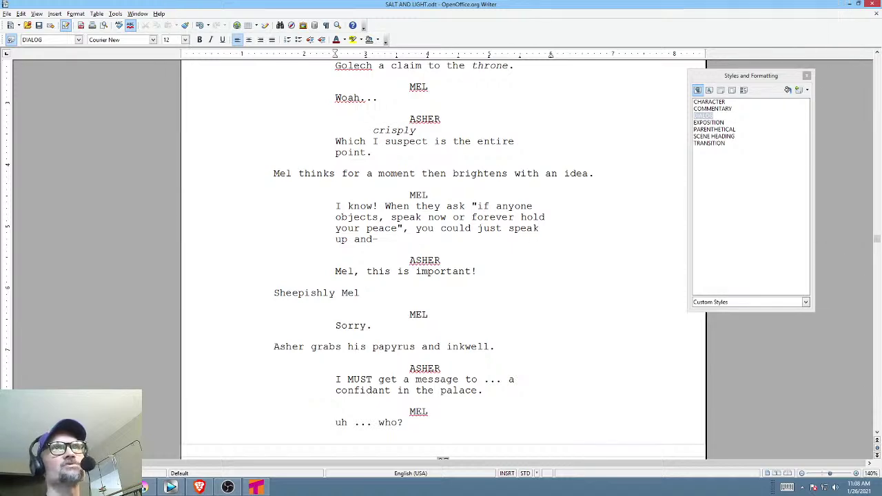
{"action": "key", "text": "alt+Tab"}
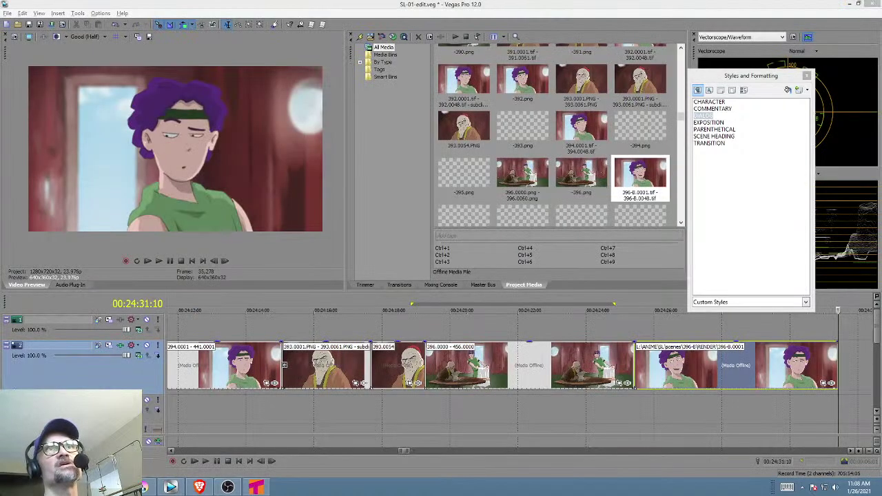
{"action": "left_click", "coordinate": [390, 398]}
{"action": "key", "text": "space"}
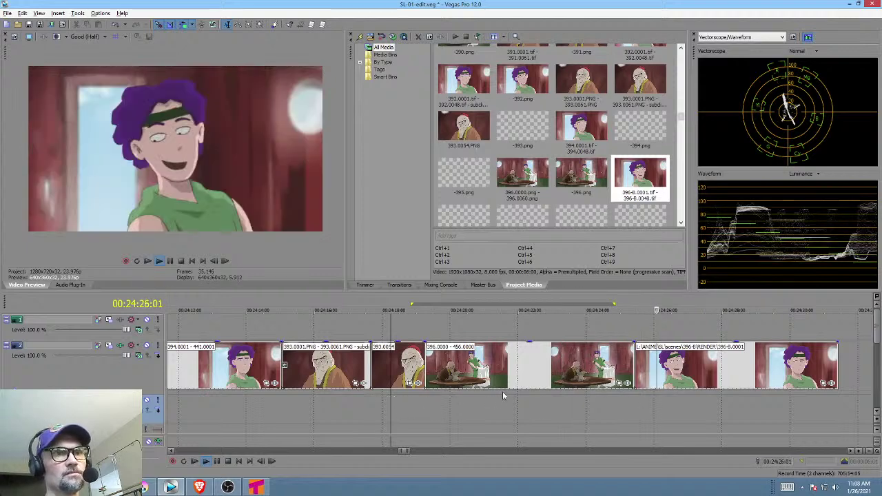
{"action": "key", "text": "space"}
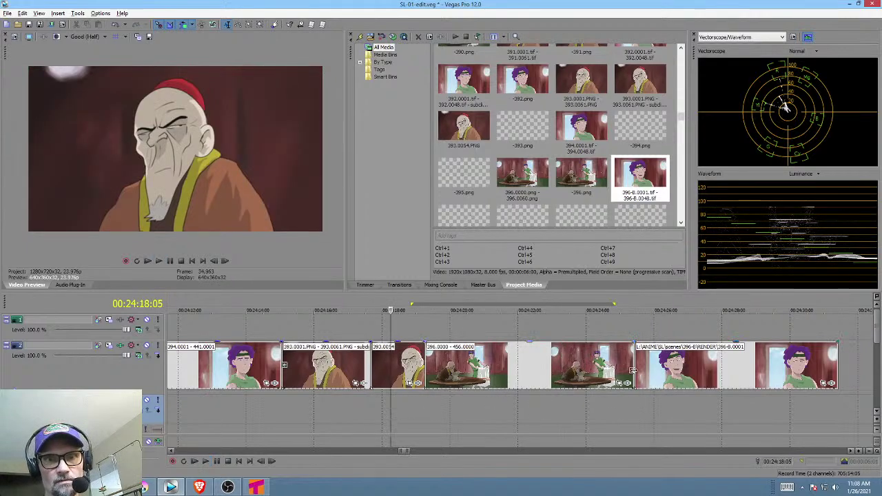
Replay the 396 clip, trim its end back to about 00:24:23:18 so 396-B closes up behind it, and play the cut.
{"action": "left_click", "coordinate": [421, 395]}
{"action": "key", "text": "space"}
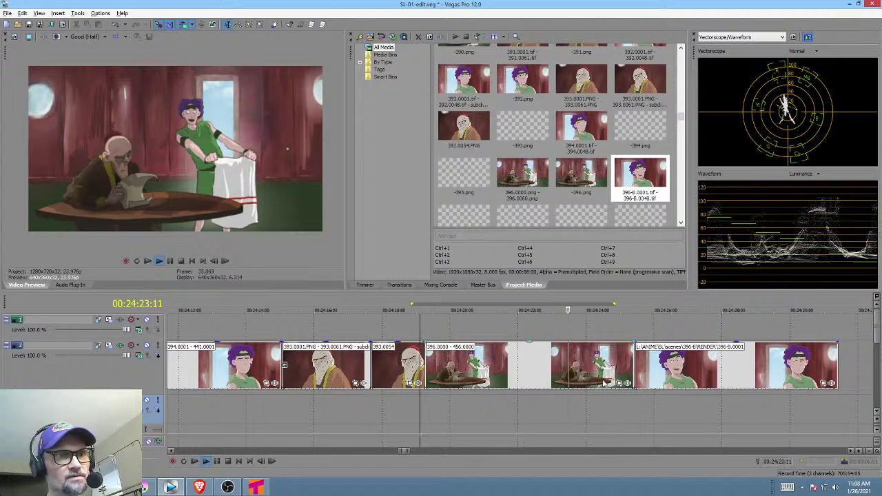
{"action": "key", "text": "space"}
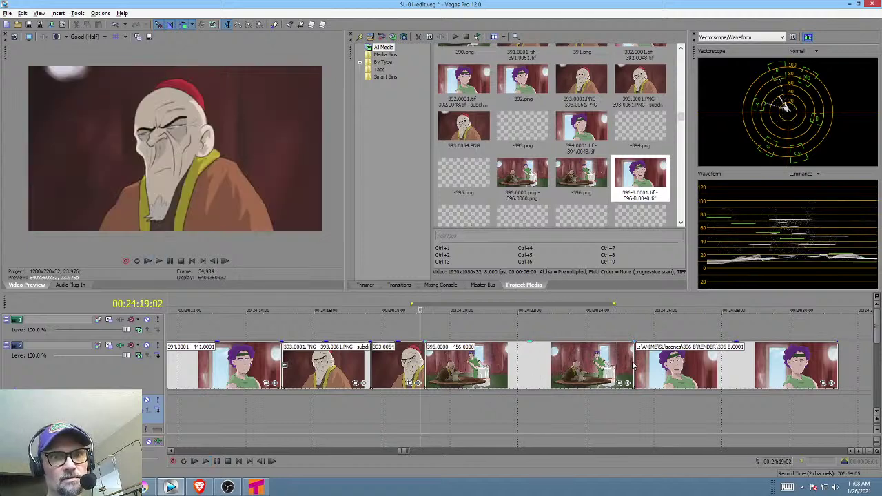
{"action": "left_click_drag", "start_coordinate": [633, 365], "coordinate": [604, 369]}
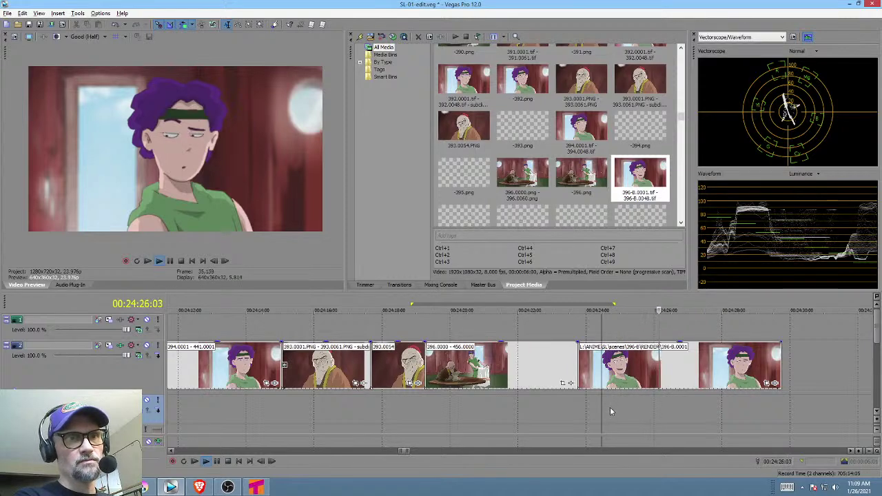
{"action": "key", "text": "space"}
Trim the end of the 396-B clip to 00:24:26:20, playing the cut from the 396 clip to judge its length.
{"action": "left_click_drag", "start_coordinate": [780, 373], "coordinate": [672, 372]}
{"action": "left_click", "coordinate": [496, 399]}
{"action": "key", "text": "space"}
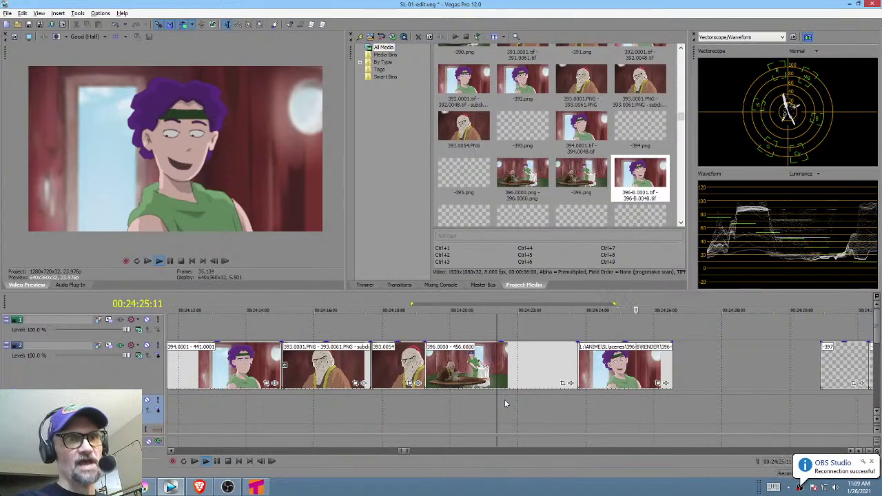
{"action": "key", "text": "space"}
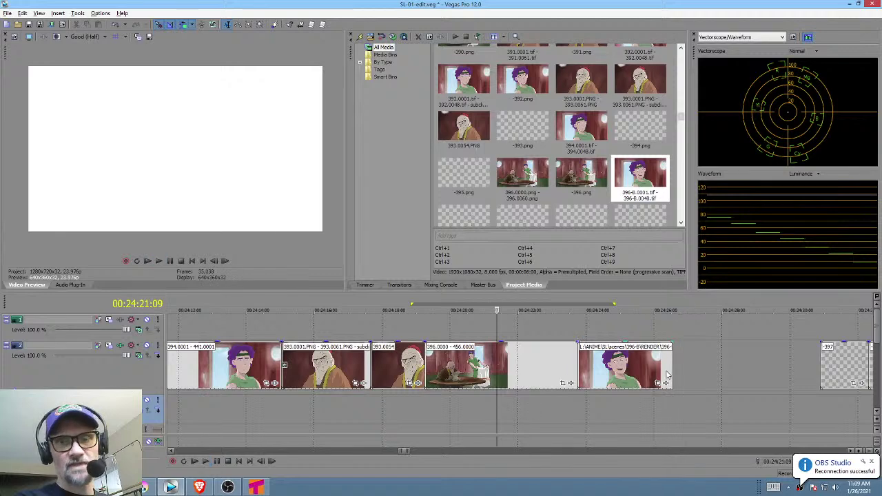
{"action": "left_click_drag", "start_coordinate": [667, 374], "coordinate": [682, 373]}
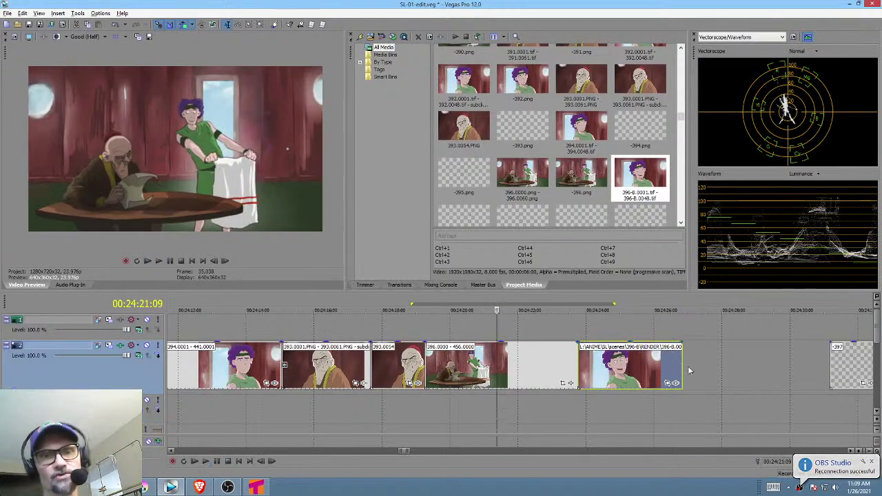
{"action": "left_click", "coordinate": [683, 366]}
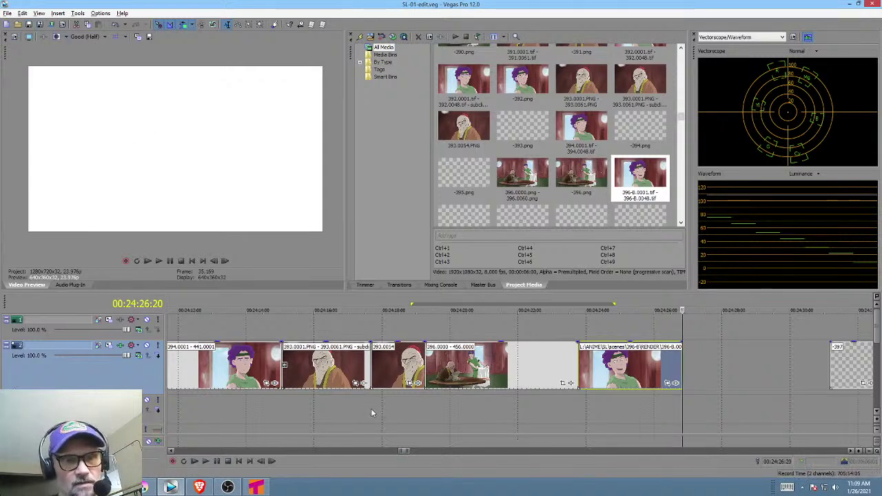
Preview a short stretch of the 393.0054 clip, glance at the Tahoma2D scene and return to Vegas Pro.
{"action": "left_click_drag", "start_coordinate": [383, 417], "coordinate": [397, 404]}
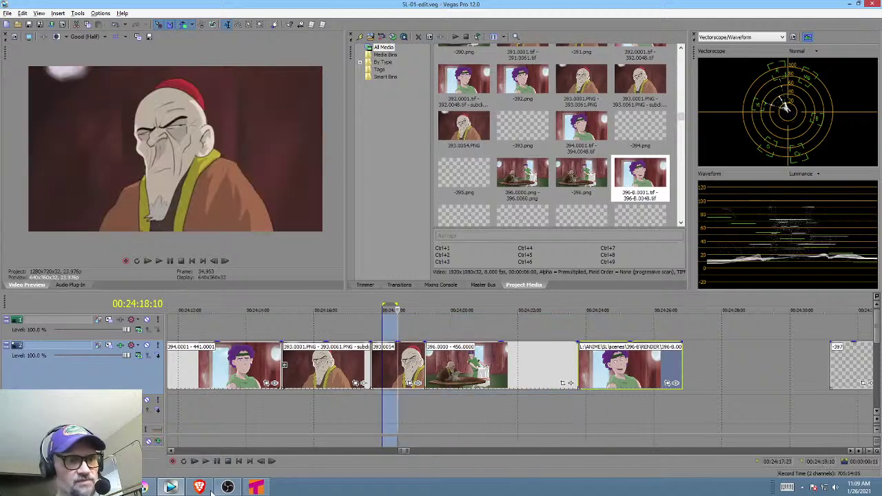
{"action": "mouse_move", "coordinate": [210, 487]}
{"action": "left_click", "coordinate": [210, 441]}
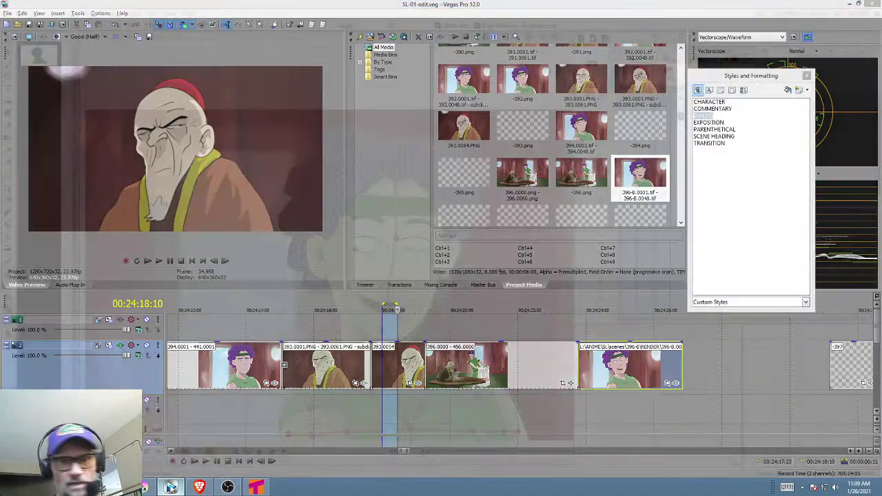
{"action": "left_click", "coordinate": [171, 487]}
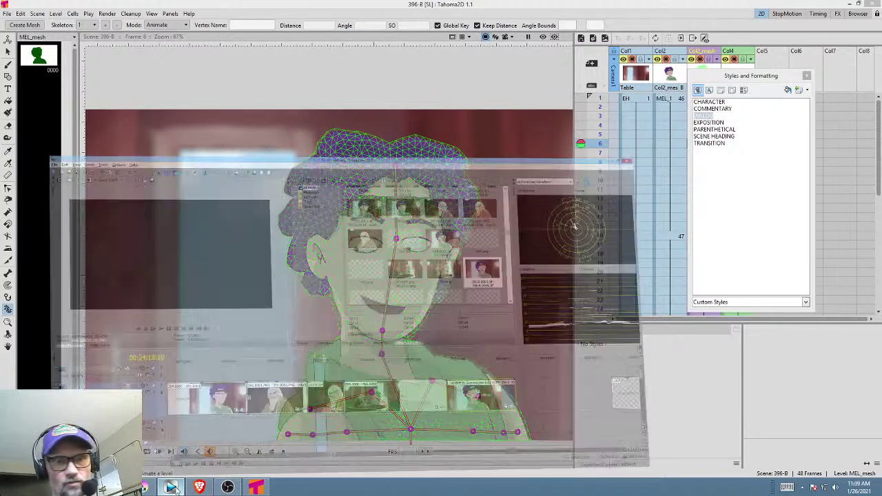
Slide the -397 and -398 storyboard clips against 396-B to view the sketch, move them back behind a gap, and recheck the cut.
{"action": "left_click_drag", "start_coordinate": [847, 384], "coordinate": [700, 386]}
{"action": "left_click", "coordinate": [692, 412]}
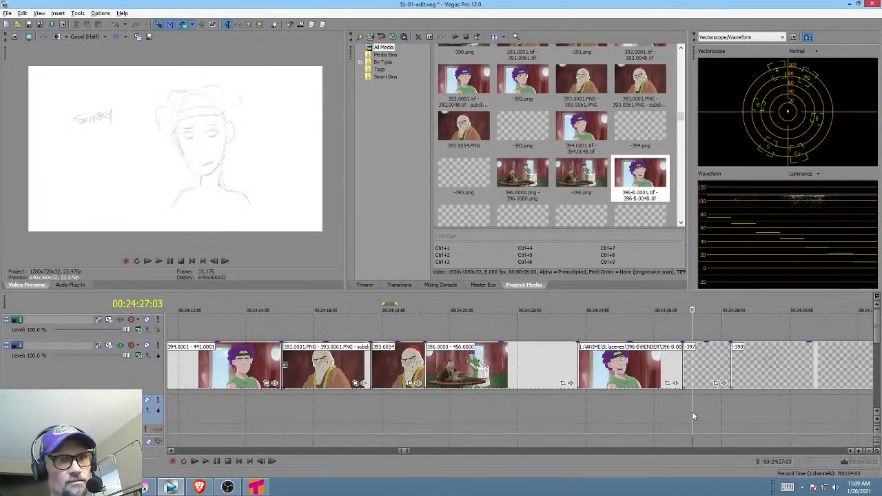
{"action": "left_click_drag", "start_coordinate": [706, 366], "coordinate": [784, 365]}
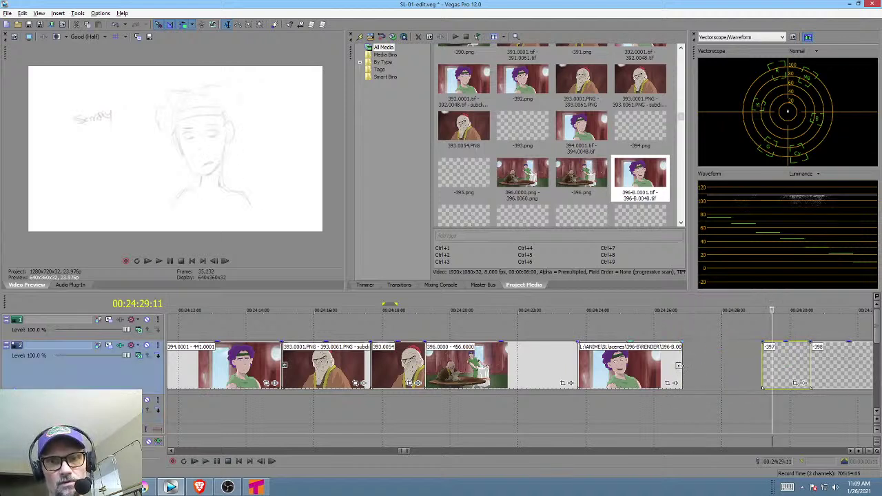
{"action": "left_click", "coordinate": [680, 365]}
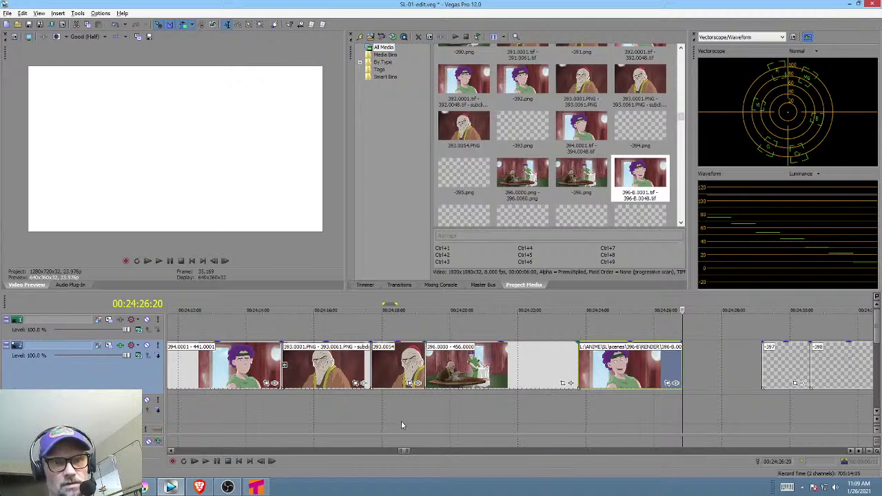
{"action": "left_click", "coordinate": [385, 399]}
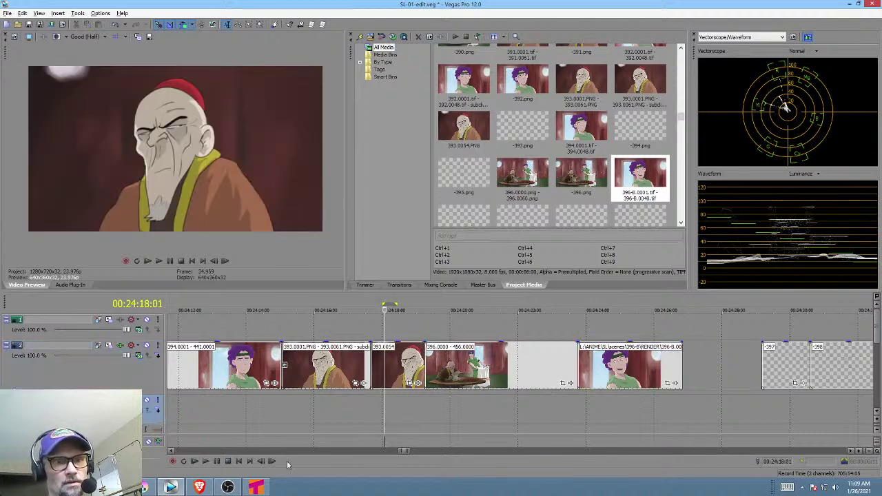
Switch to Tahoma2D and save everything in scene 396-B.
{"action": "left_click", "coordinate": [256, 488]}
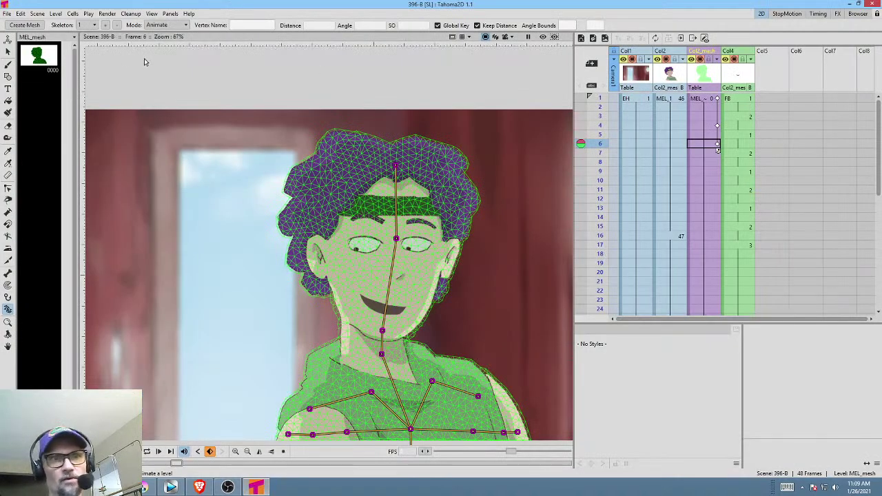
{"action": "left_click", "coordinate": [6, 13]}
{"action": "left_click", "coordinate": [22, 45]}
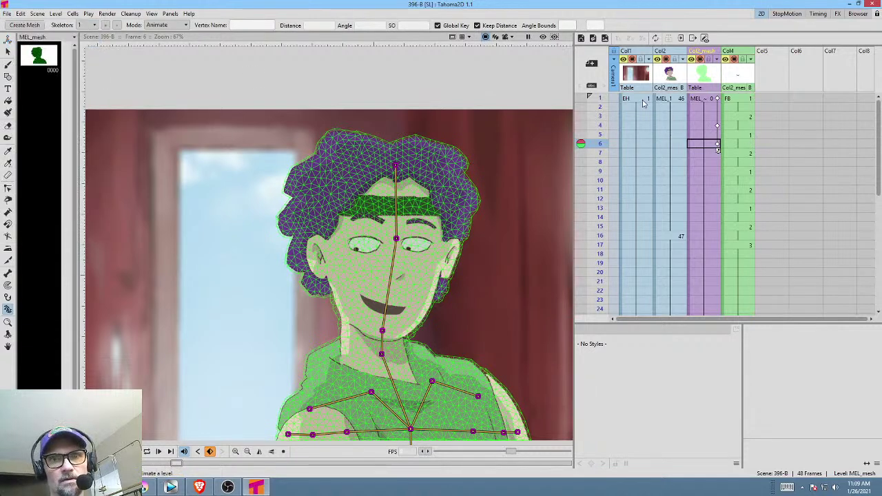
Scrub Mel's head tilt back to frame 3, check the -397 storyboard sketch in Vegas Pro, and return to Tahoma2D.
{"action": "mouse_move", "coordinate": [601, 145]}
{"action": "left_mouse_down"}
{"action": "mouse_move", "coordinate": [601, 98]}
{"action": "mouse_move", "coordinate": [602, 180]}
{"action": "mouse_move", "coordinate": [606, 116]}
{"action": "left_mouse_up"}
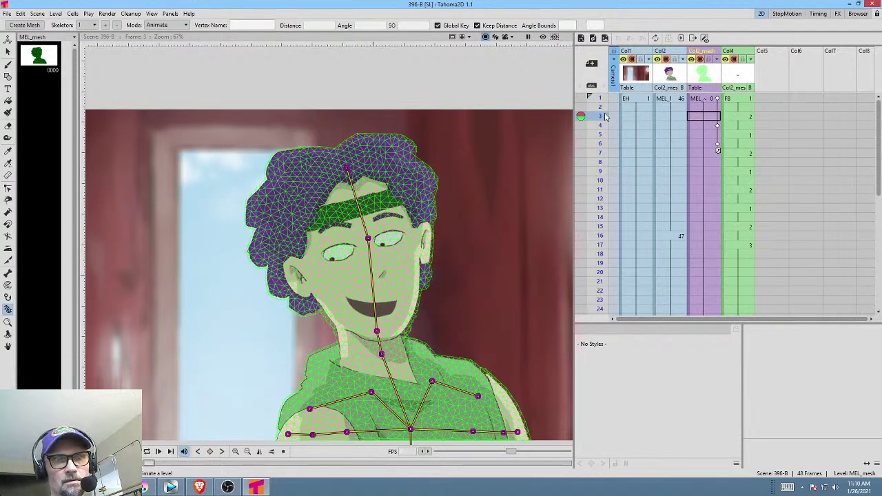
{"action": "key", "text": "Down"}
{"action": "key", "text": "Up"}
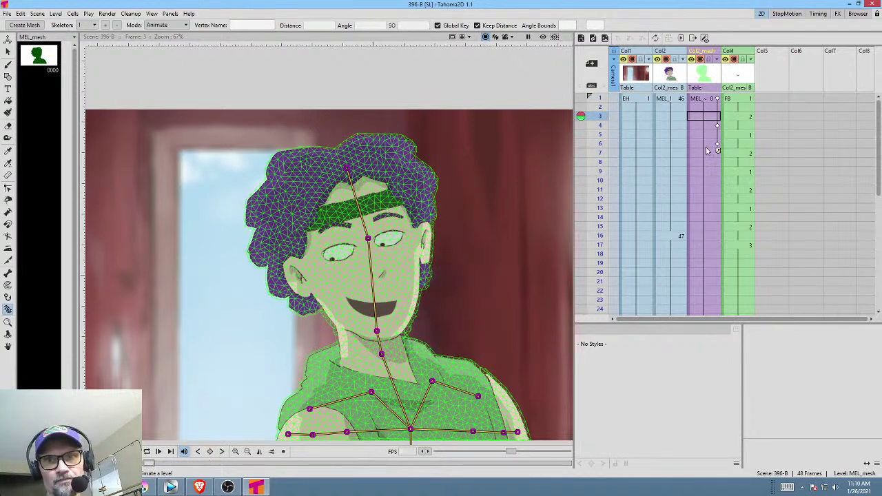
{"action": "key", "text": "alt+Tab"}
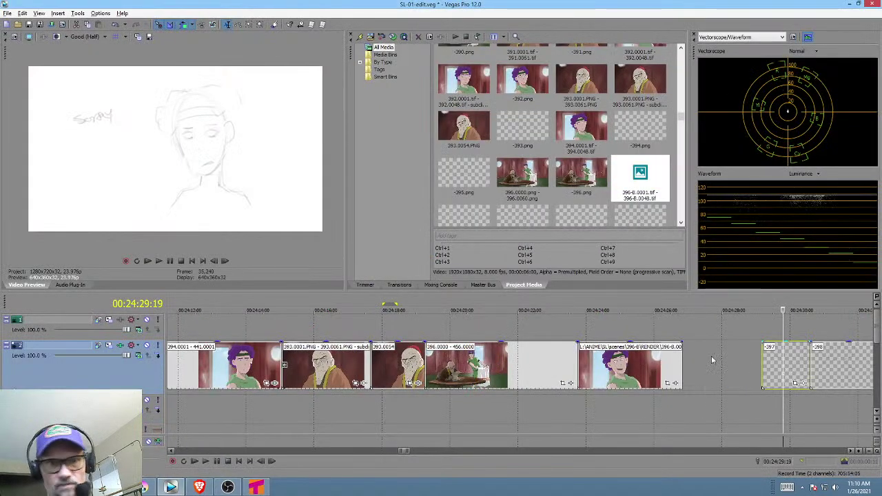
{"action": "key", "text": "alt+Tab"}
Save the scene under the new name 397 in the scenes folder.
{"action": "left_click", "coordinate": [7, 13]}
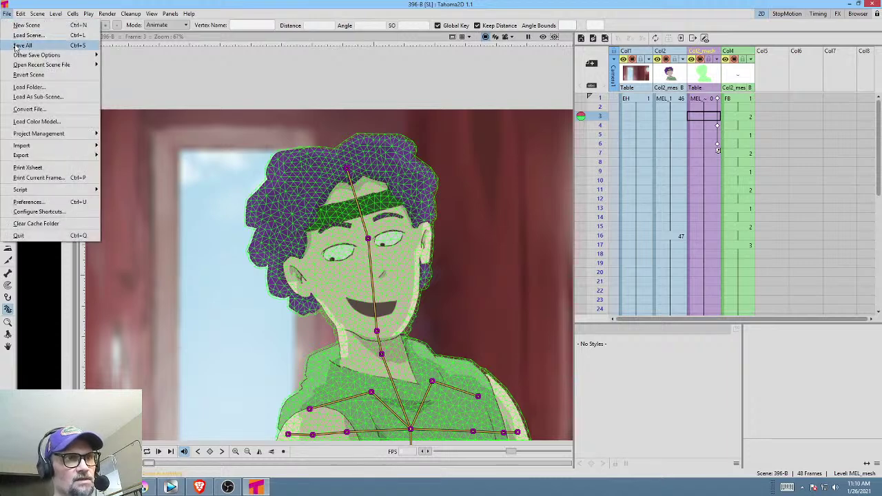
{"action": "mouse_move", "coordinate": [20, 55]}
{"action": "left_click", "coordinate": [185, 71]}
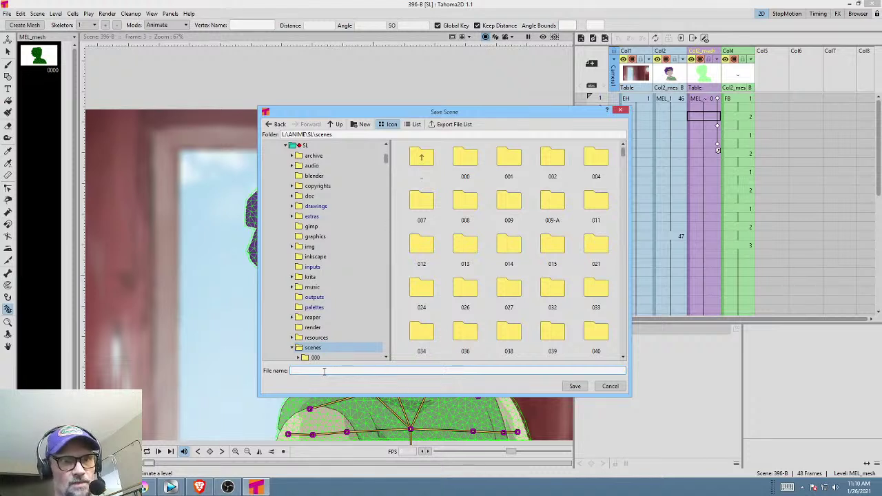
{"action": "type", "text": "397"}
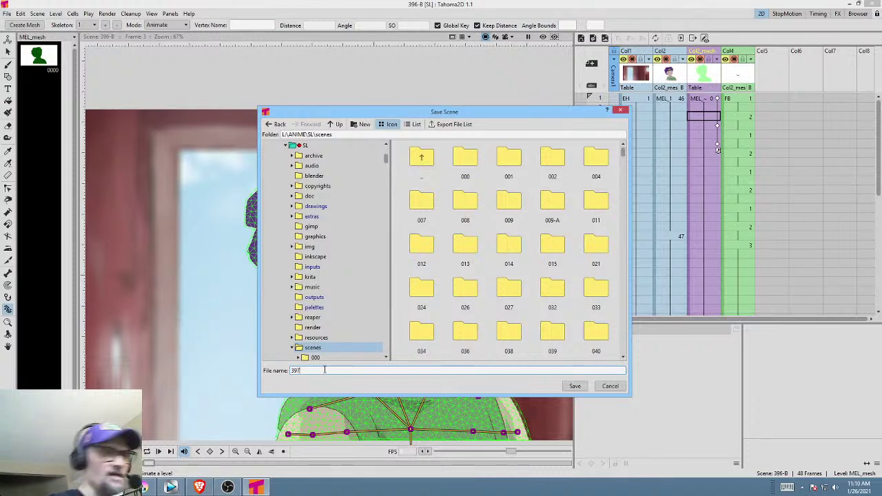
{"action": "left_click", "coordinate": [576, 387]}
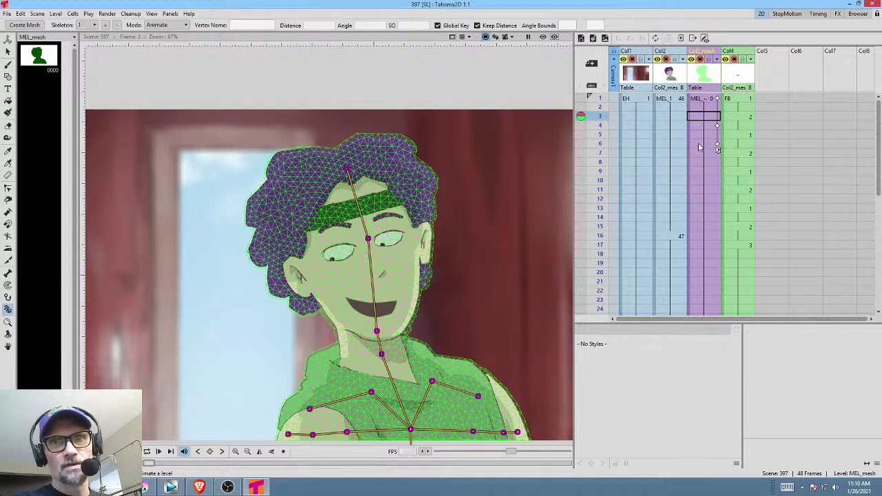
Move the second and third Col2_mesh keyframes to frames 9 and 11, with the first keyframe placed at frame 1.
{"action": "left_click", "coordinate": [700, 146]}
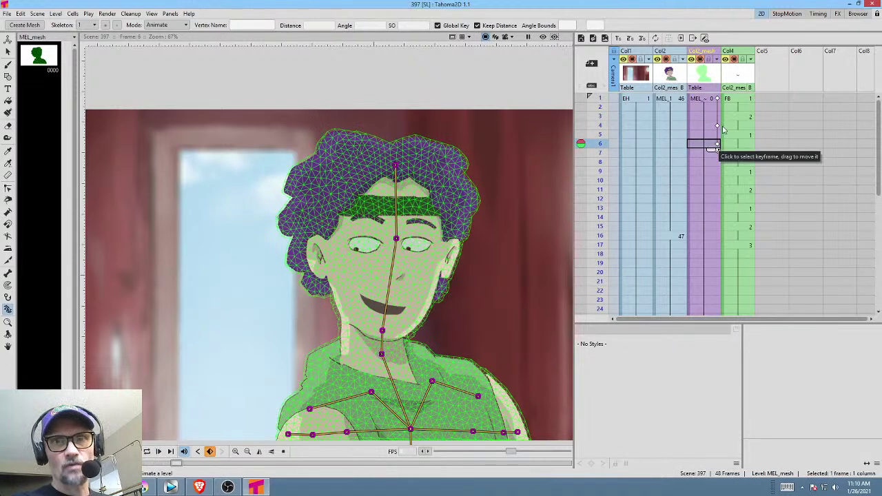
{"action": "left_click", "coordinate": [716, 126]}
{"action": "left_click_drag", "start_coordinate": [717, 144], "coordinate": [717, 166]}
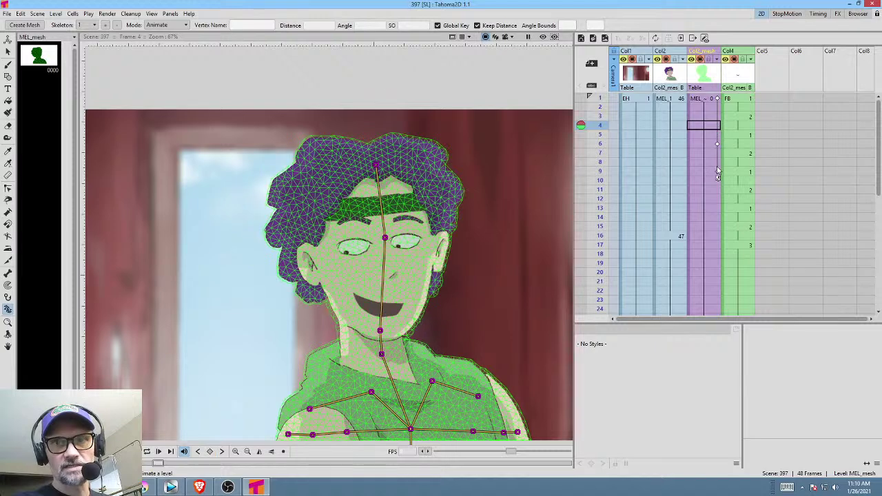
{"action": "left_click", "coordinate": [717, 98]}
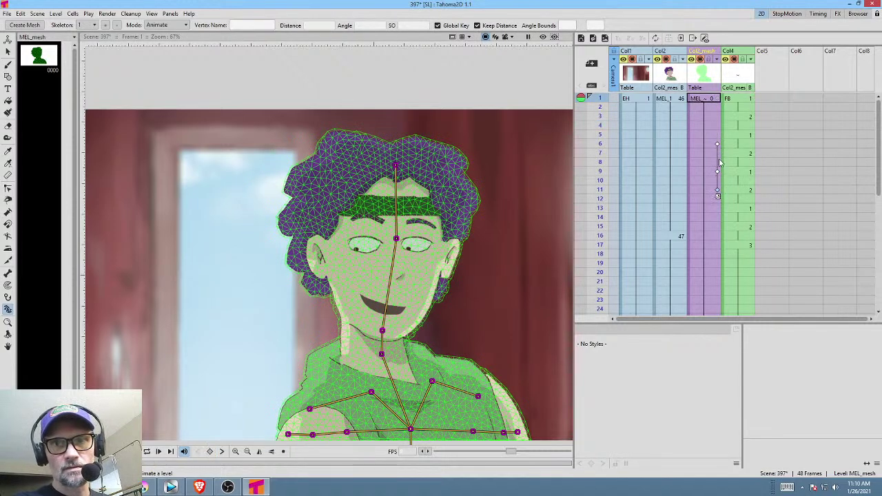
{"action": "left_click", "coordinate": [717, 173]}
{"action": "left_click", "coordinate": [717, 145]}
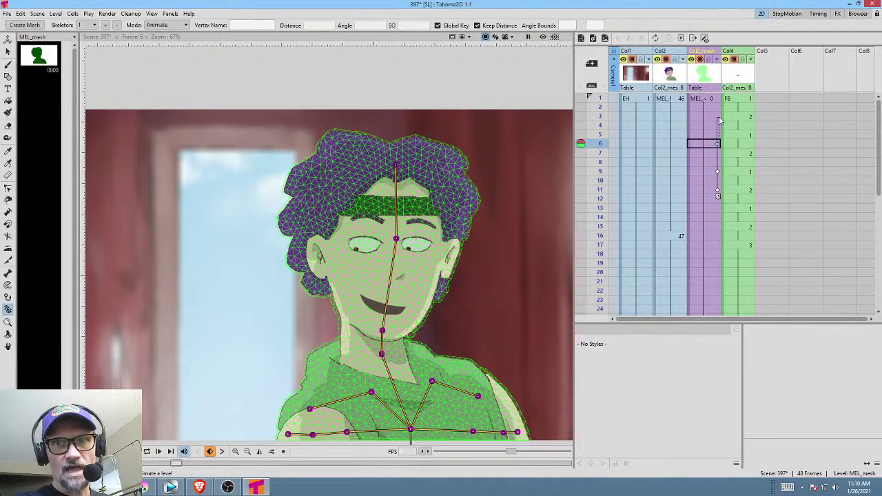
{"action": "left_click_drag", "start_coordinate": [719, 146], "coordinate": [723, 100]}
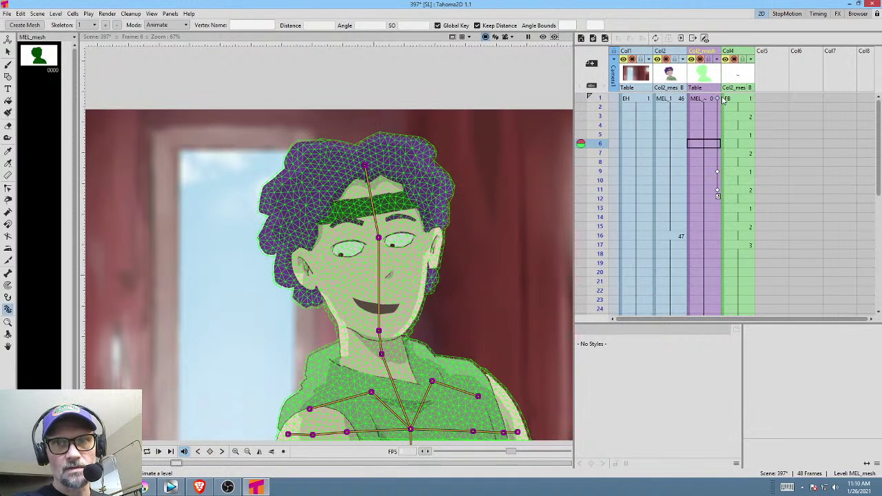
Try the second mesh keyframe at frame 7, scrub through to frame 13, and return it to frame 9.
{"action": "left_click", "coordinate": [717, 172]}
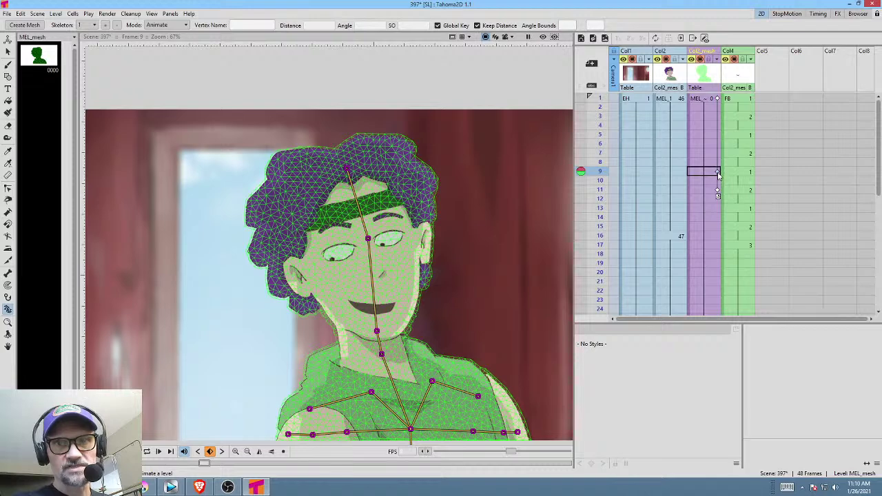
{"action": "left_click_drag", "start_coordinate": [717, 172], "coordinate": [719, 155]}
{"action": "mouse_move", "coordinate": [597, 100]}
{"action": "left_mouse_down"}
{"action": "mouse_move", "coordinate": [599, 172]}
{"action": "mouse_move", "coordinate": [612, 94]}
{"action": "mouse_move", "coordinate": [601, 210]}
{"action": "left_mouse_up"}
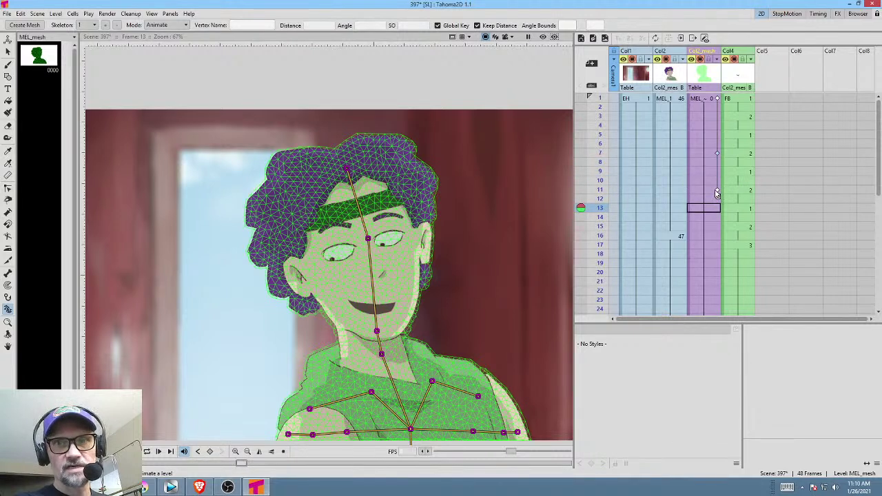
{"action": "left_click", "coordinate": [717, 192]}
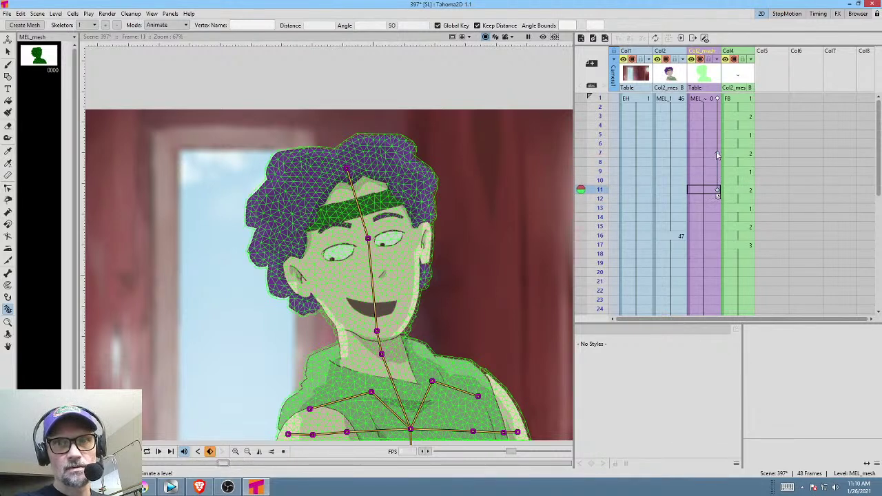
{"action": "left_click", "coordinate": [717, 155]}
{"action": "left_click_drag", "start_coordinate": [717, 152], "coordinate": [719, 175]}
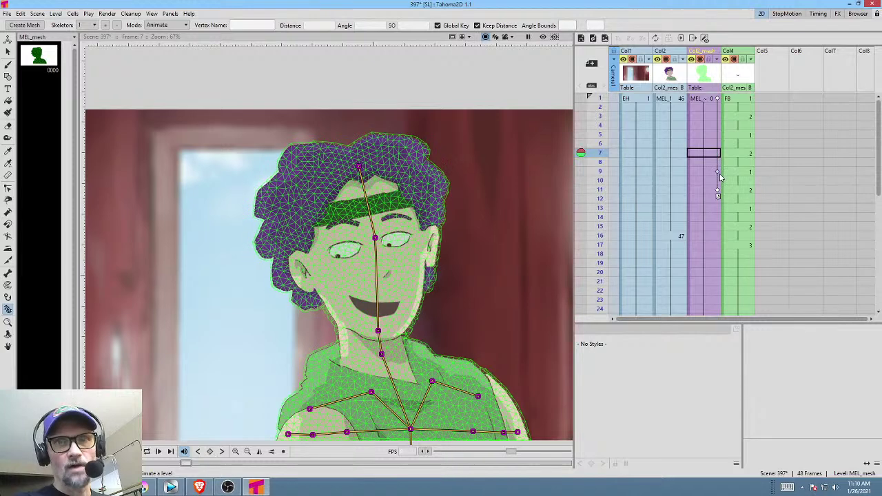
Copy the frame 1 mesh pose to a keyframe at frame 7, shifting the following keyframes to 10 and 12, and scrub the motion.
{"action": "left_click", "coordinate": [717, 98]}
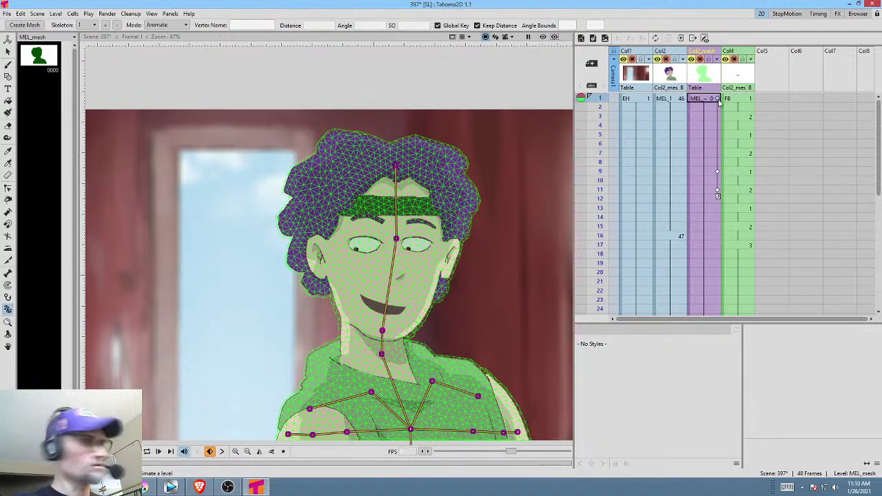
{"action": "left_click", "coordinate": [717, 144]}
{"action": "left_click", "coordinate": [715, 153]}
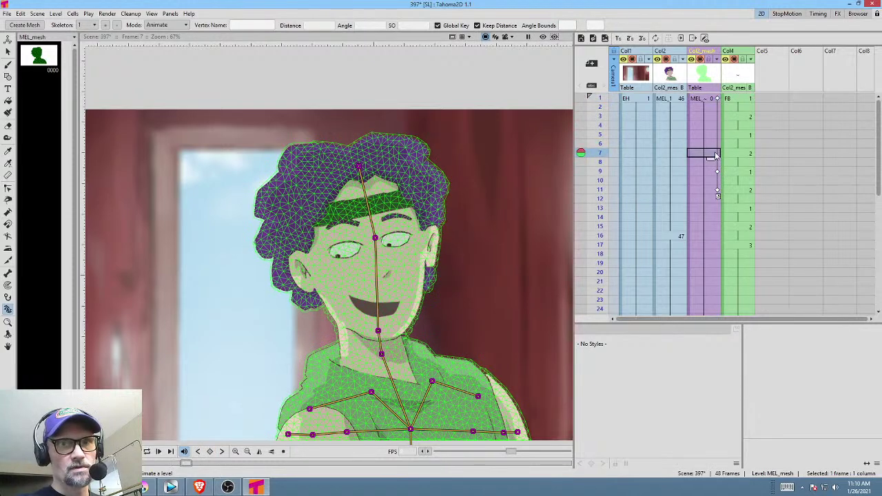
{"action": "left_click", "coordinate": [715, 152]}
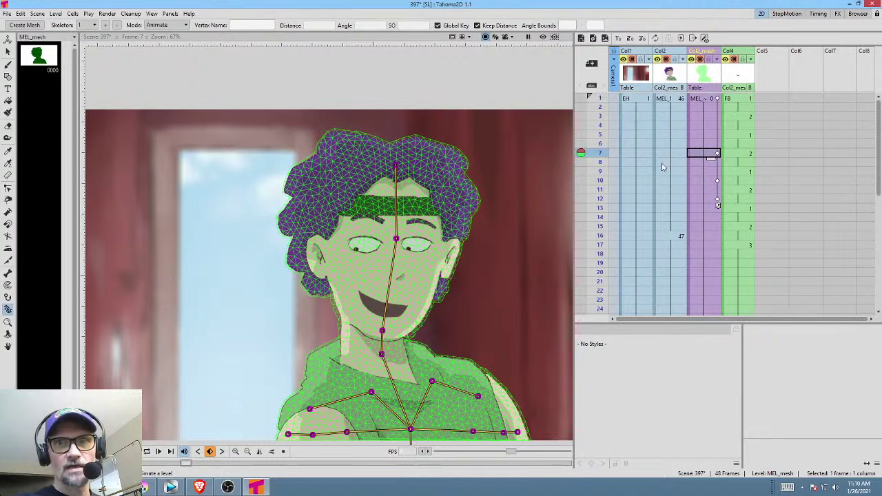
{"action": "left_click", "coordinate": [600, 128]}
{"action": "left_click_drag", "start_coordinate": [600, 131], "coordinate": [599, 181]}
{"action": "left_click", "coordinate": [599, 171]}
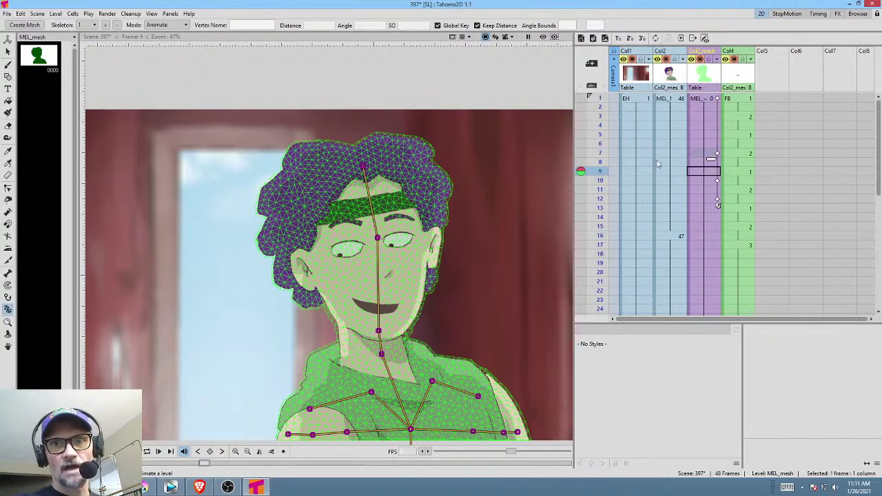
Select the MEL_1 cell at frame 1 and inspect the level's last drawings, ending on drawing 47.
{"action": "left_click", "coordinate": [667, 101]}
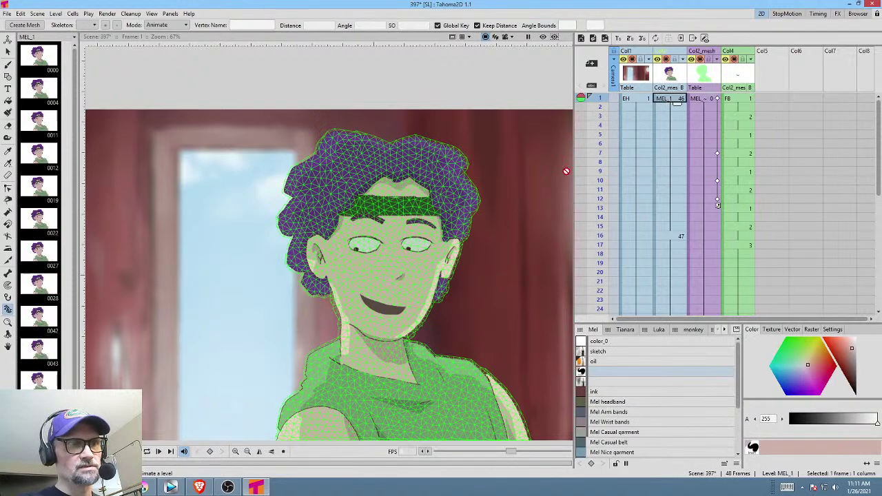
{"action": "scroll", "coordinate": [38, 221], "scroll_direction": "down", "scroll_amount": 2}
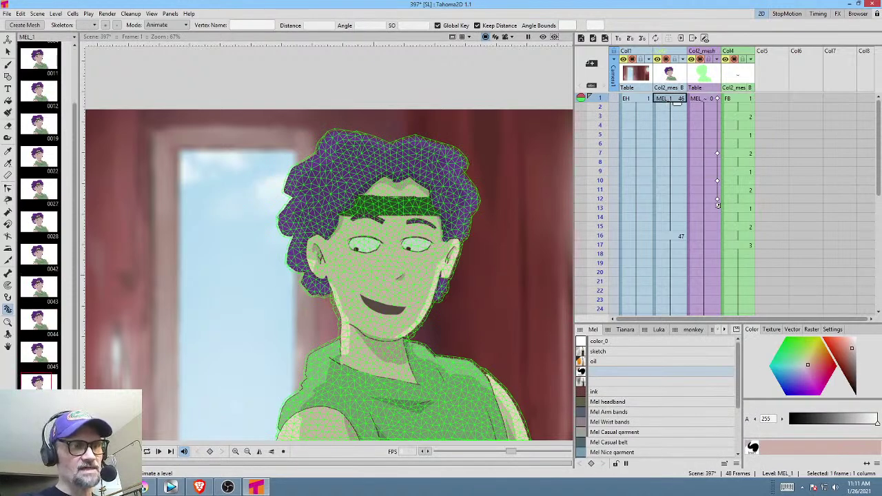
{"action": "left_click", "coordinate": [38, 418]}
{"action": "left_click", "coordinate": [39, 394]}
{"action": "left_click", "coordinate": [38, 417]}
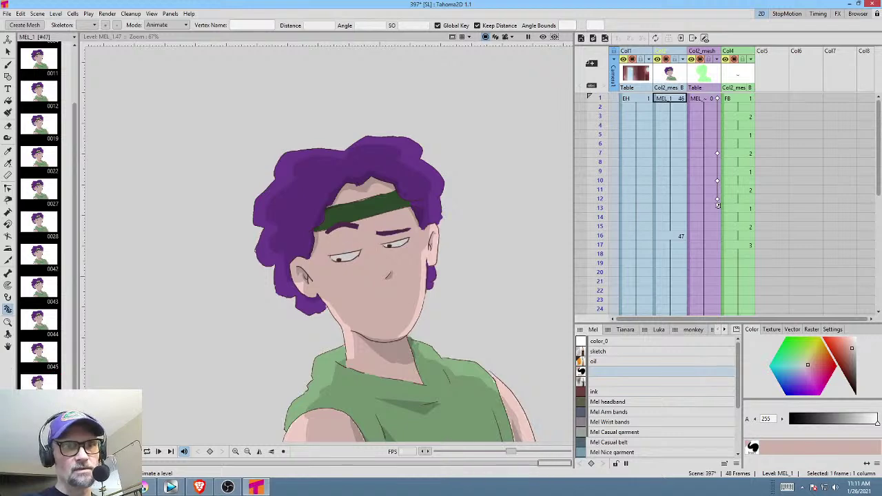
Try to place drawing 47 on frame 1 of the MEL_1 column, then clear that frame's cell.
{"action": "left_click", "coordinate": [676, 102]}
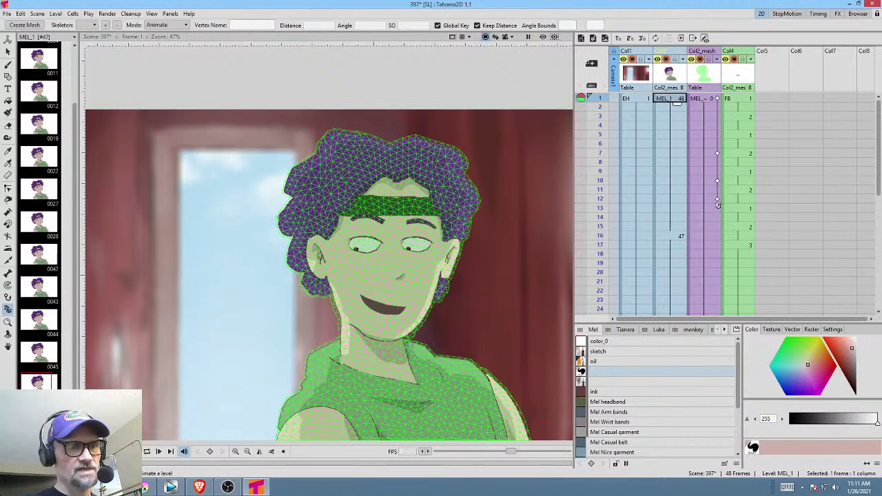
{"action": "left_click", "coordinate": [39, 415]}
{"action": "left_click_drag", "start_coordinate": [39, 416], "coordinate": [669, 116]}
{"action": "left_click", "coordinate": [668, 102]}
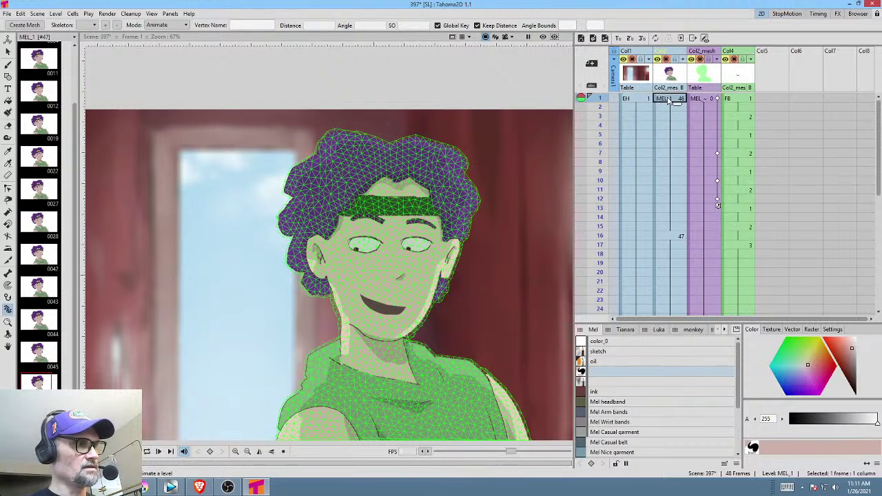
{"action": "key", "text": "Delete"}
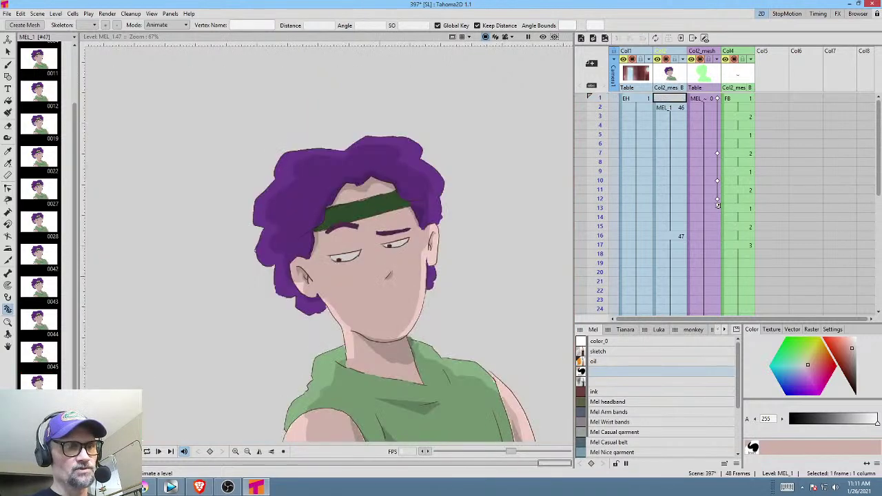
Place drawing 47 on frame 1 of the MEL_1 column and extend its exposure through frame 12.
{"action": "mouse_move", "coordinate": [38, 416]}
{"action": "left_mouse_down"}
{"action": "mouse_move", "coordinate": [725, 77]}
{"action": "mouse_move", "coordinate": [667, 97]}
{"action": "mouse_move", "coordinate": [677, 101]}
{"action": "mouse_move", "coordinate": [677, 211]}
{"action": "left_mouse_up"}
{"action": "left_click", "coordinate": [680, 102]}
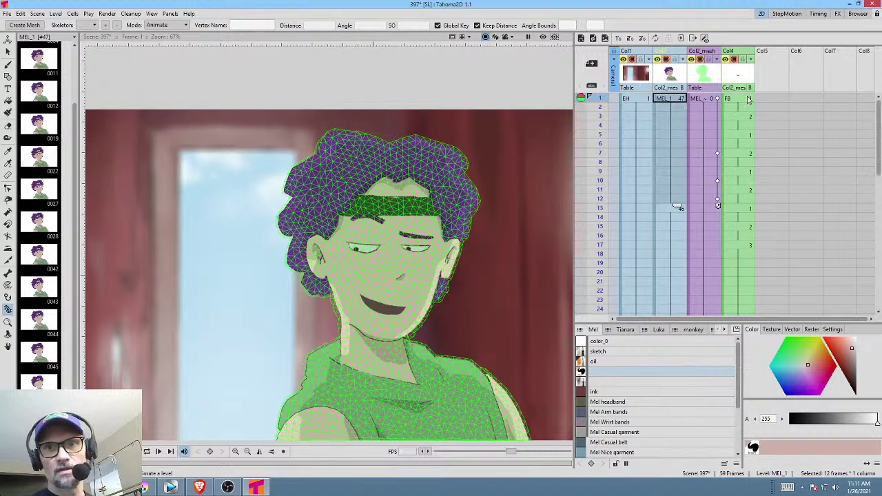
Set frames 1 to 16 of the FB mouth column to drawing 3 and save the scene.
{"action": "left_click", "coordinate": [749, 100]}
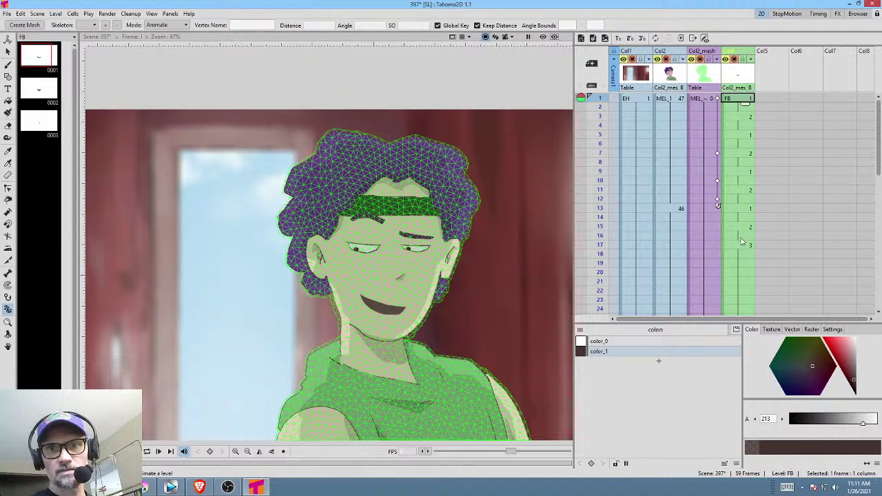
{"action": "left_click", "coordinate": [743, 238]}
{"action": "left_click", "coordinate": [743, 99], "text": "shift"}
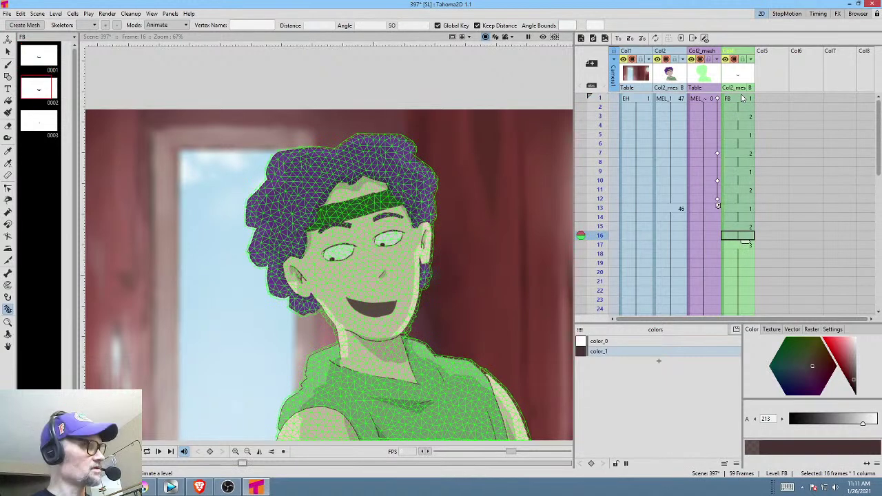
{"action": "type", "text": "3"}
{"action": "key", "text": "Return"}
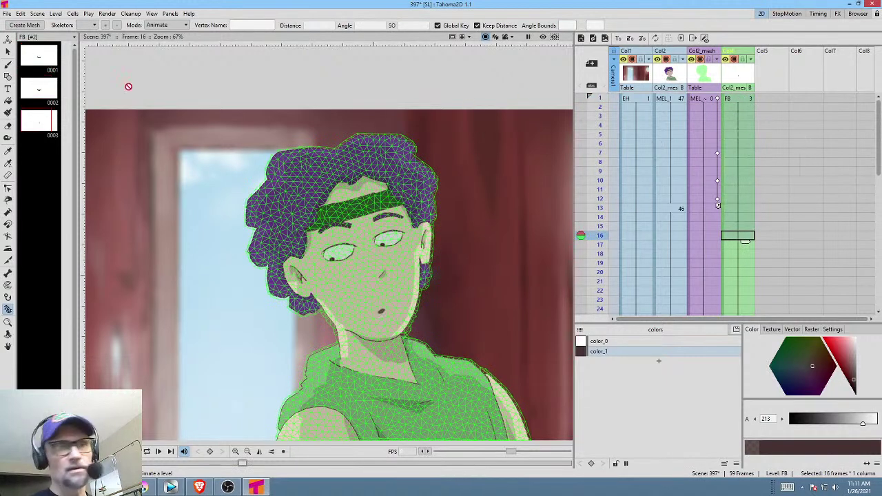
{"action": "left_click", "coordinate": [6, 13]}
{"action": "key", "text": "Escape"}
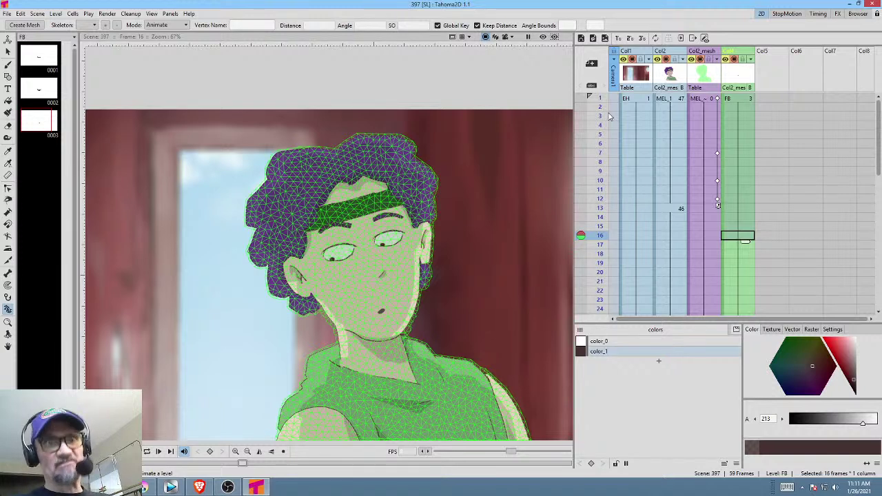
Play back the scene from frame 1 to check the timing of Mel's head turn.
{"action": "left_click", "coordinate": [669, 93]}
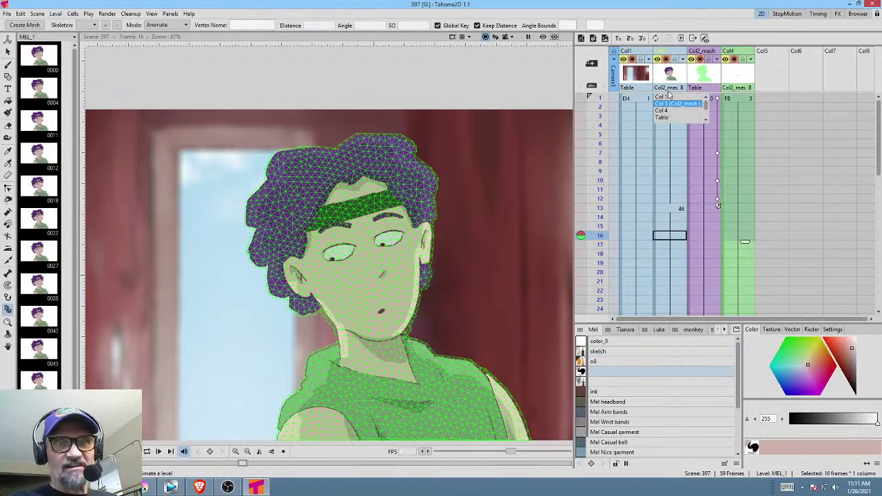
{"action": "left_click", "coordinate": [765, 127]}
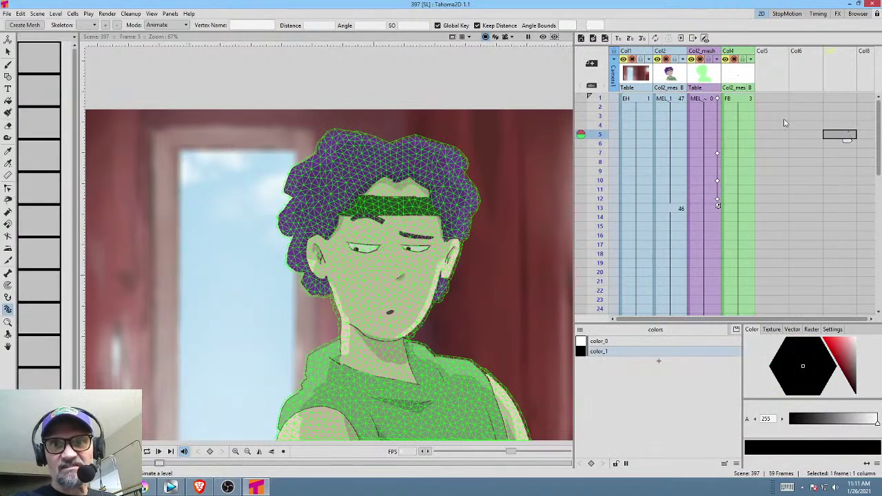
{"action": "left_click", "coordinate": [666, 100]}
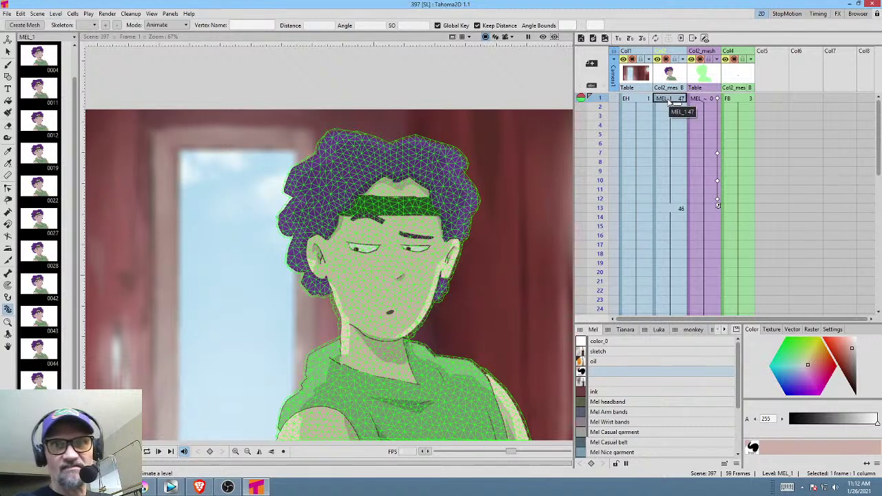
{"action": "key", "text": "p"}
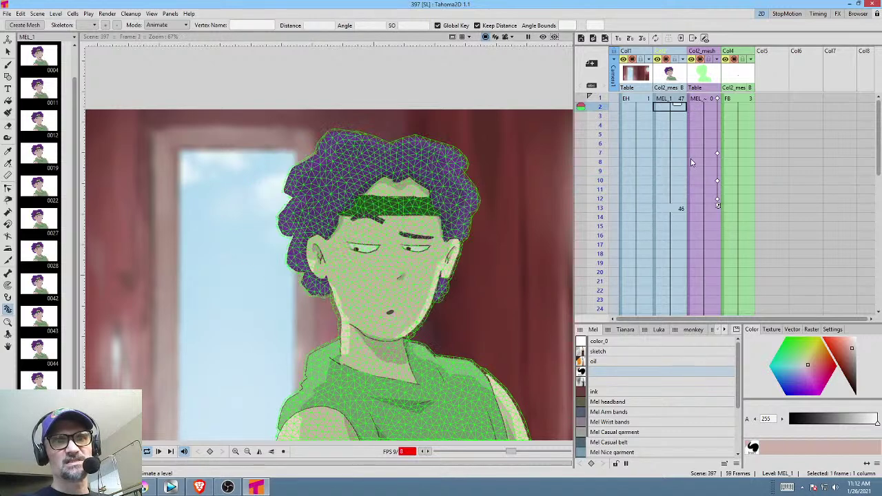
{"action": "key", "text": "l"}
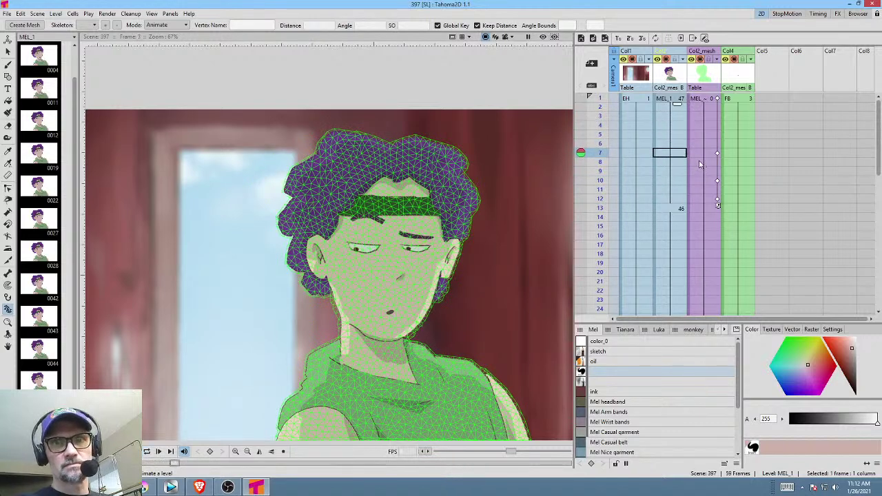
Replace the mesh keyframes at frames 10 and 12 with a single keyframe at frame 11, and play back the motion.
{"action": "left_click", "coordinate": [717, 201]}
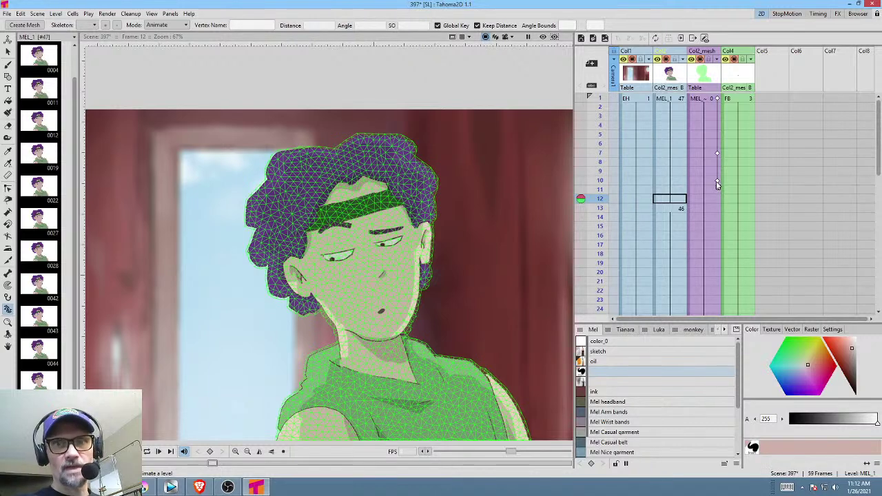
{"action": "left_click", "coordinate": [717, 181]}
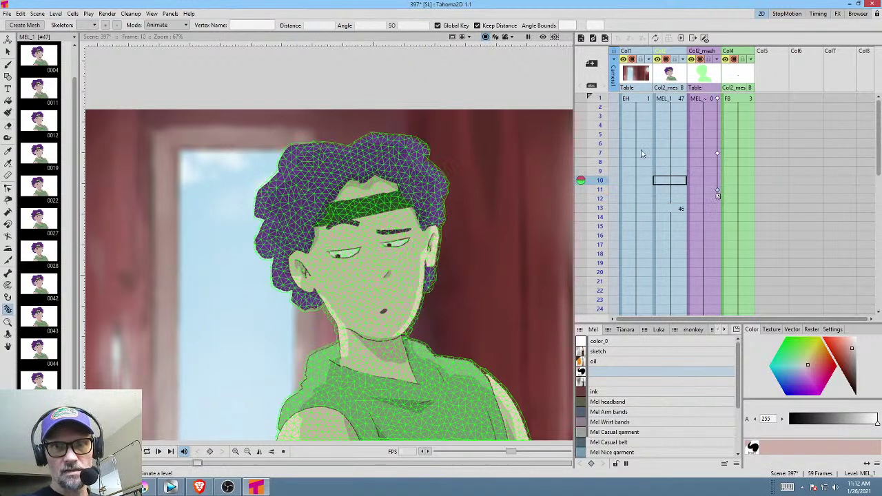
{"action": "left_click", "coordinate": [598, 117]}
{"action": "key", "text": "p"}
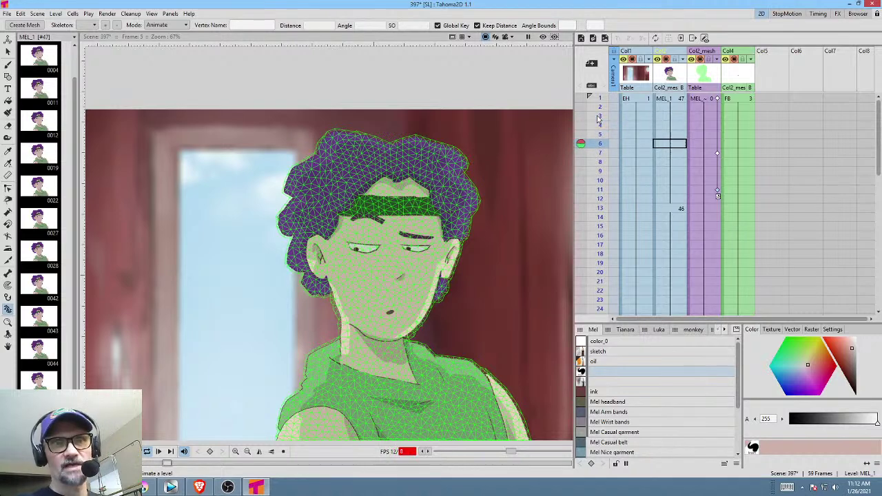
{"action": "key", "text": "p"}
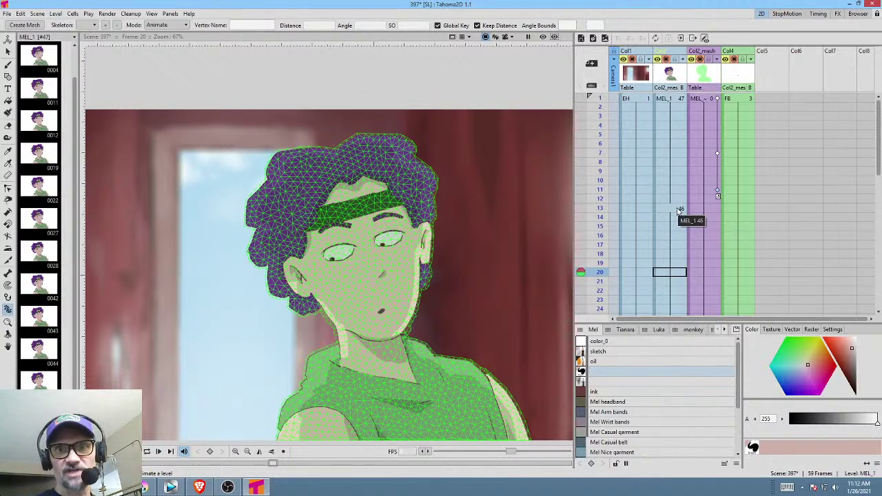
Delete the MEL_1 column's cells from frame 13 through frame 59.
{"action": "left_click", "coordinate": [680, 210]}
{"action": "scroll", "coordinate": [679, 203], "scroll_direction": "down", "scroll_amount": 10}
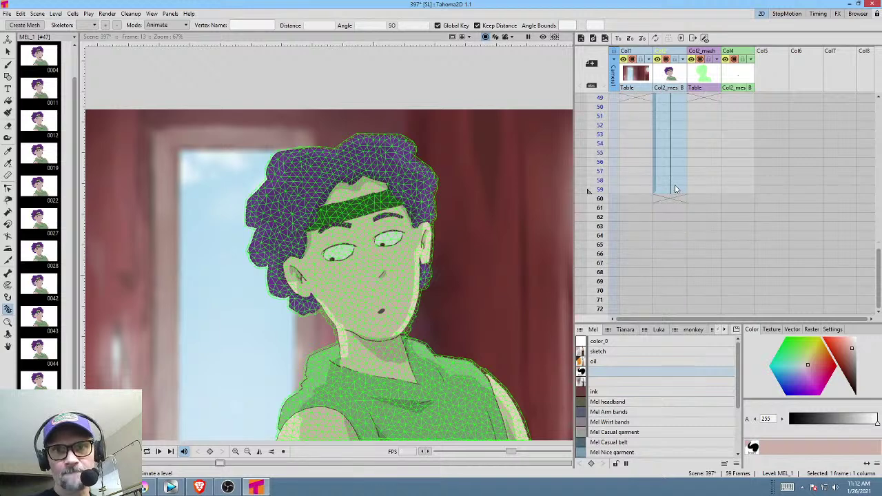
{"action": "left_click", "coordinate": [676, 191], "text": "shift"}
{"action": "key", "text": "Delete"}
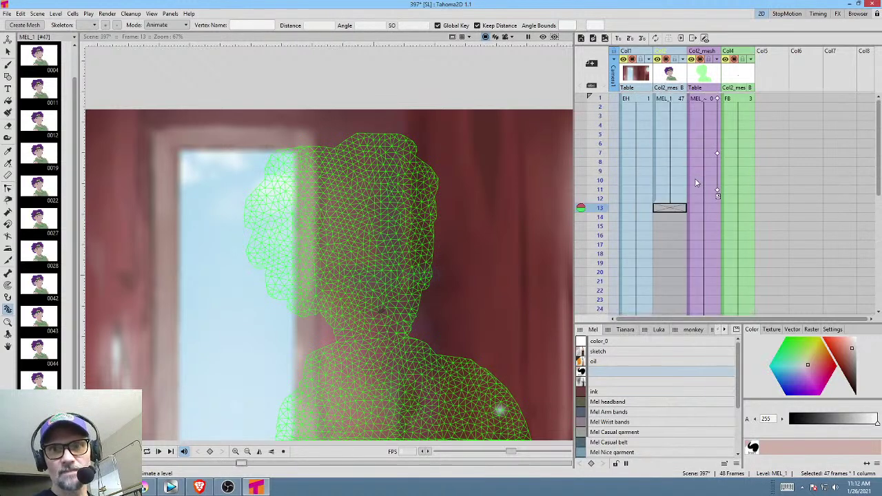
{"action": "left_click", "coordinate": [676, 200]}
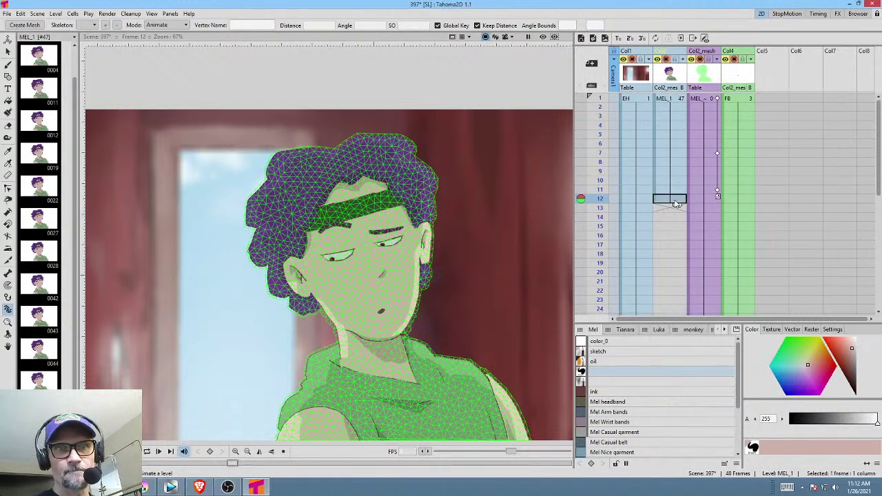
{"action": "left_click_drag", "start_coordinate": [599, 98], "coordinate": [617, 200]}
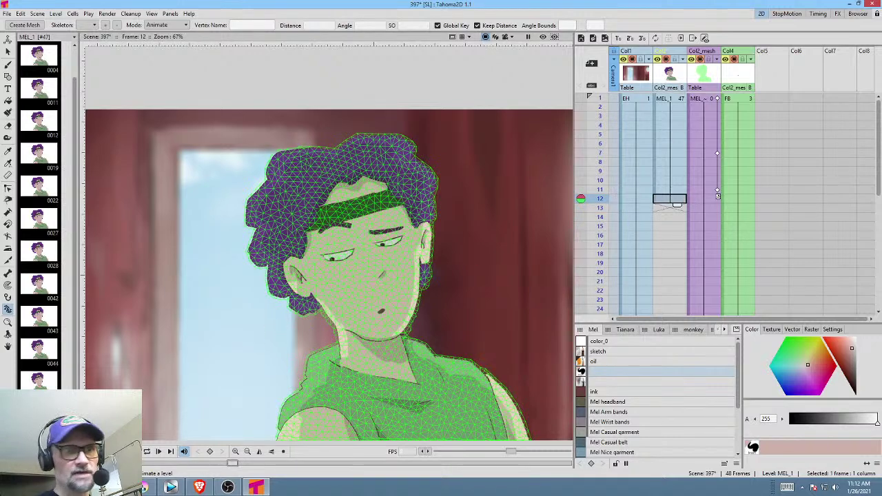
Duplicate drawing 47 in the MEL_1 level and open the copy, drawing 48.
{"action": "left_click", "coordinate": [38, 413]}
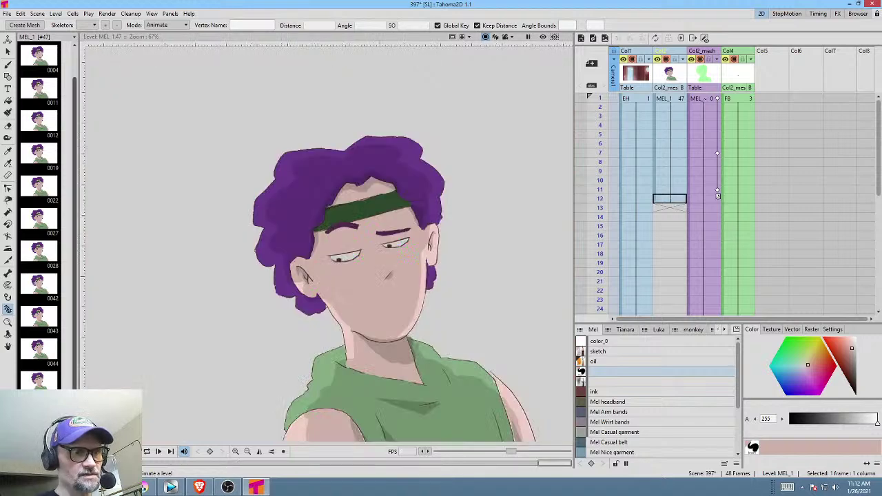
{"action": "left_click_drag", "start_coordinate": [74, 407], "coordinate": [74, 431]}
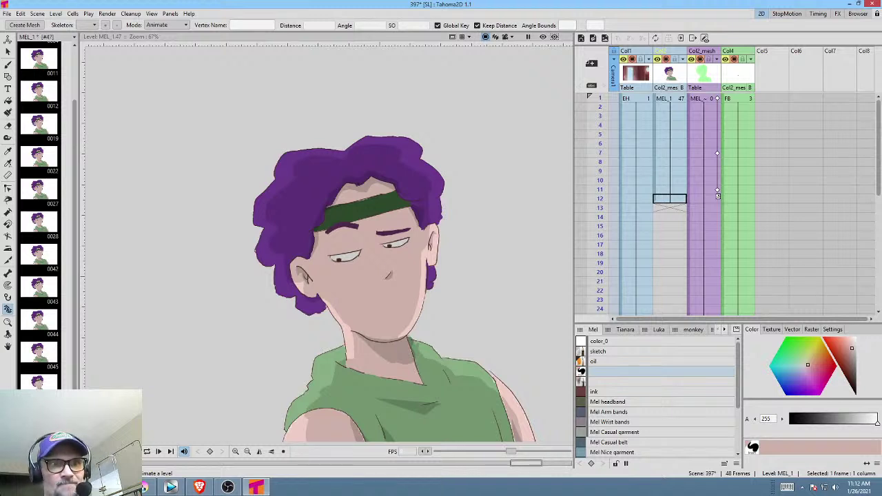
{"action": "key", "text": "Down"}
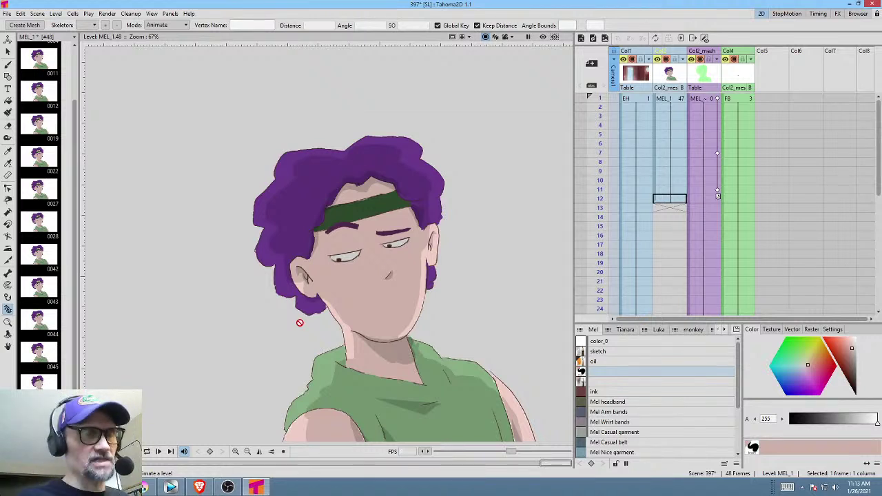
Paint out the raised eyebrow beneath the headband on drawing 48 with the Brush, using the sampled skin color.
{"action": "left_click_drag", "start_coordinate": [402, 236], "coordinate": [396, 222]}
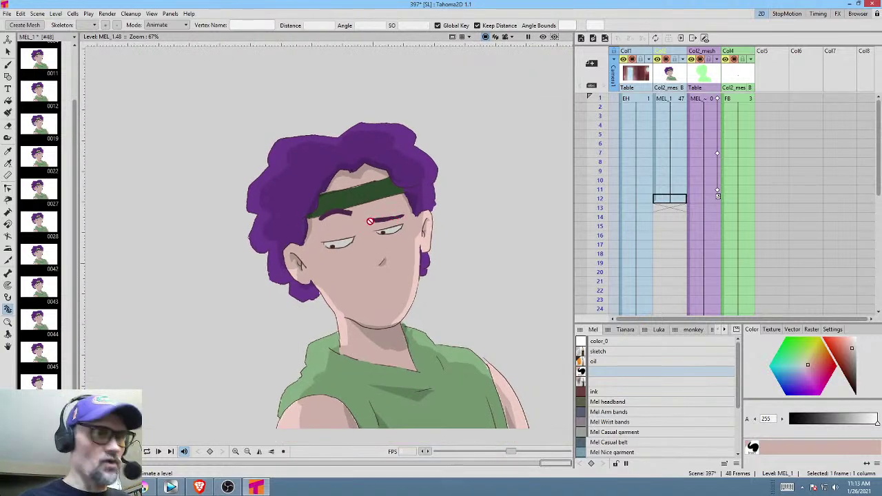
{"action": "scroll", "coordinate": [370, 227], "scroll_direction": "up", "scroll_amount": 5}
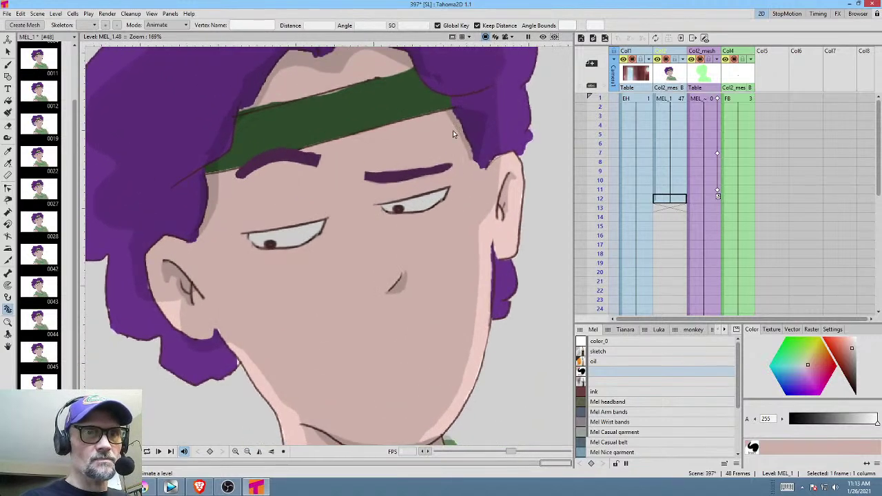
{"action": "left_click_drag", "start_coordinate": [318, 192], "coordinate": [351, 195]}
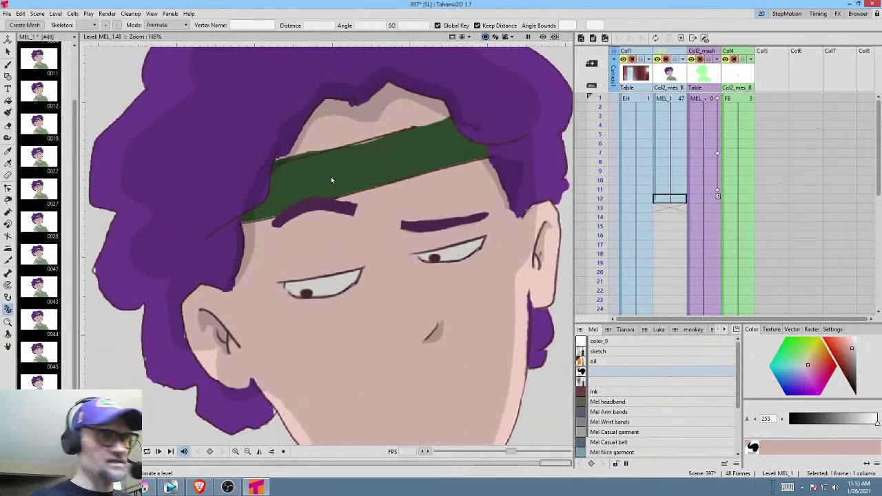
{"action": "key", "text": "b"}
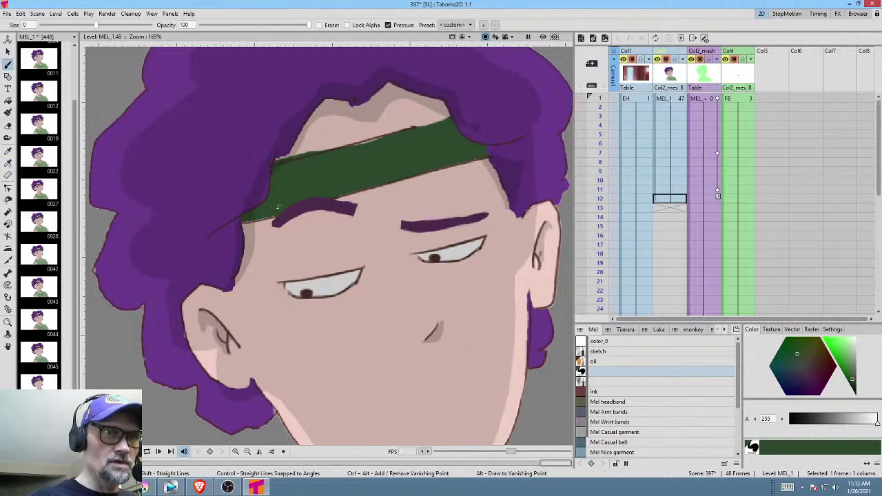
{"action": "key", "text": "k"}
{"action": "left_click", "coordinate": [372, 198]}
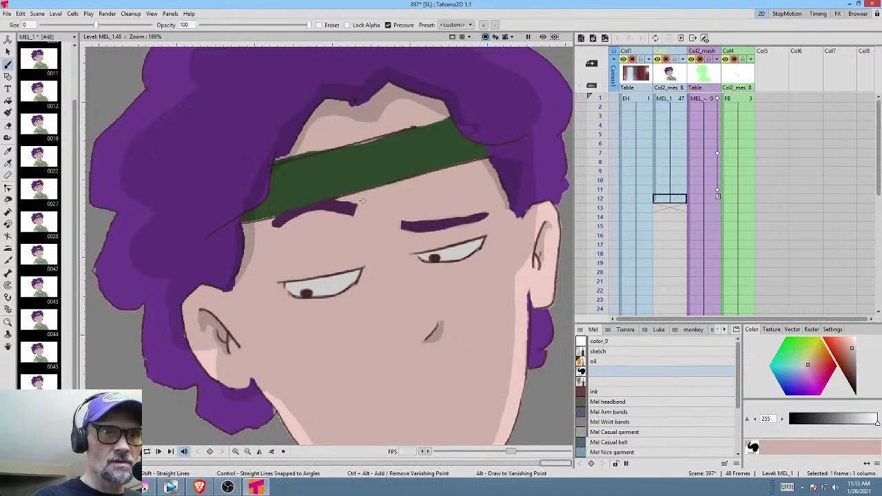
{"action": "mouse_move", "coordinate": [362, 200]}
{"action": "left_mouse_down"}
{"action": "mouse_move", "coordinate": [269, 220]}
{"action": "mouse_move", "coordinate": [355, 199]}
{"action": "mouse_move", "coordinate": [328, 206]}
{"action": "left_mouse_up"}
{"action": "mouse_move", "coordinate": [272, 222]}
{"action": "left_mouse_down"}
{"action": "mouse_move", "coordinate": [312, 214]}
{"action": "mouse_move", "coordinate": [269, 233]}
{"action": "mouse_move", "coordinate": [352, 208]}
{"action": "left_mouse_up"}
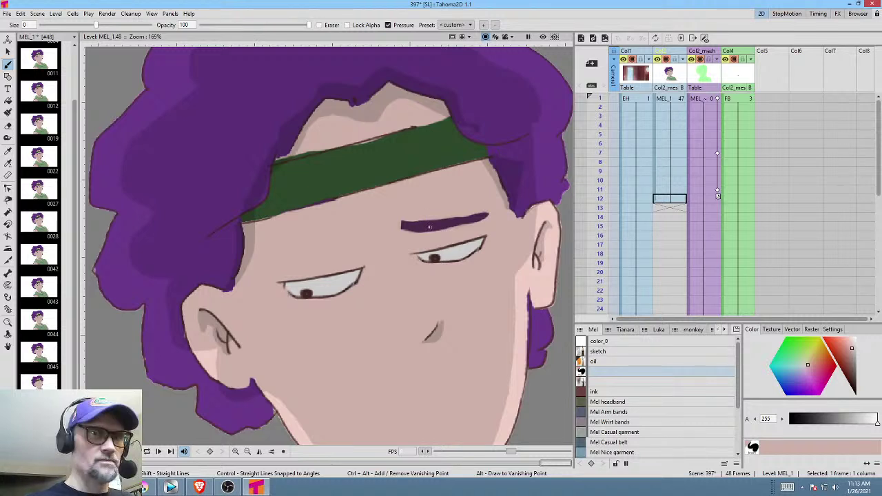
Sample the remaining eyebrow's purple and paint a lower eyebrow slanting up toward the nose over the other eye.
{"action": "key", "text": "r"}
{"action": "left_click", "coordinate": [429, 224]}
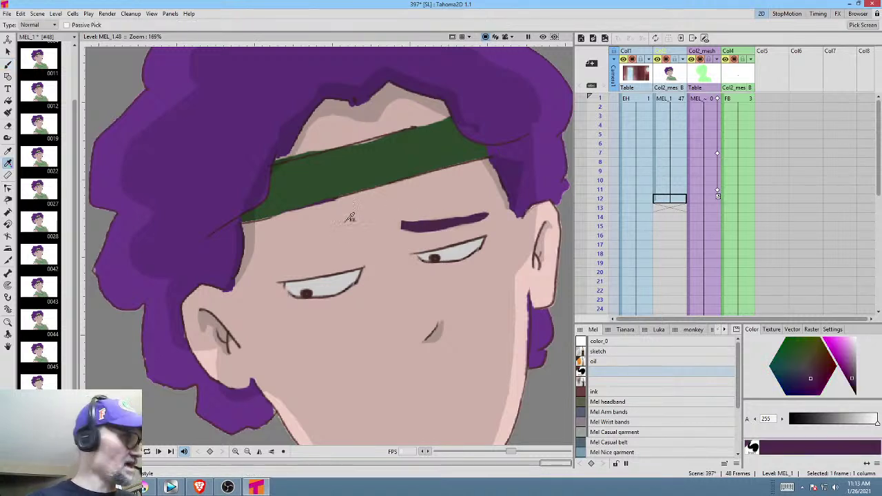
{"action": "key", "text": "b"}
{"action": "left_click_drag", "start_coordinate": [277, 266], "coordinate": [355, 233]}
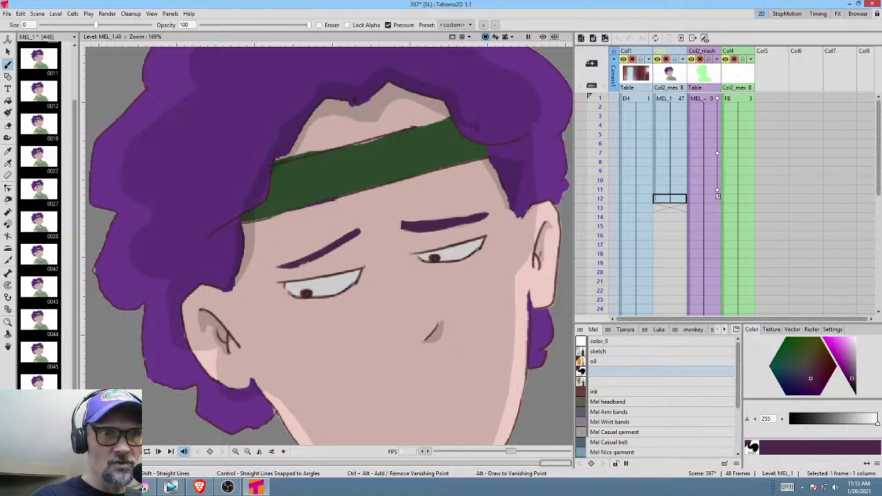
{"action": "left_click_drag", "start_coordinate": [303, 264], "coordinate": [359, 231]}
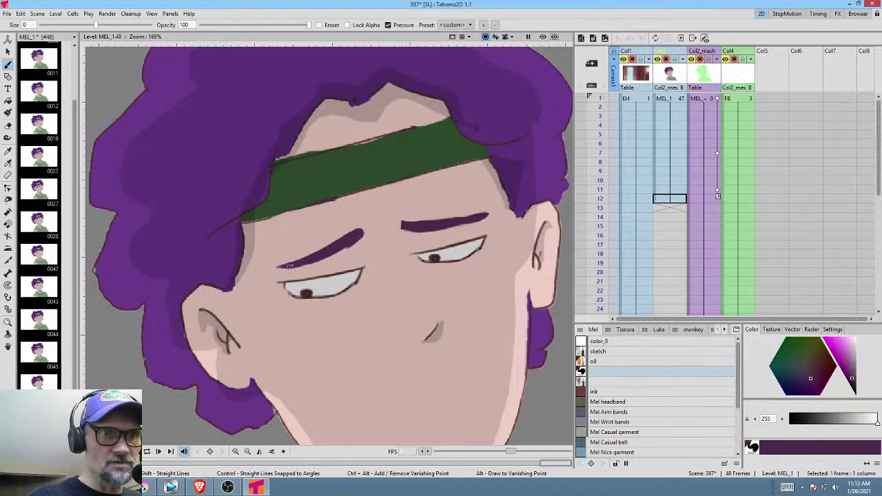
{"action": "left_click_drag", "start_coordinate": [279, 266], "coordinate": [339, 253]}
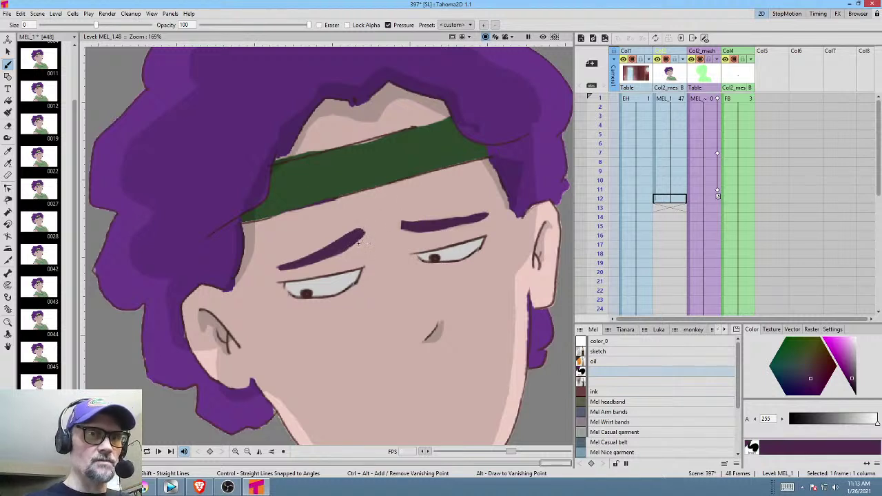
Sample the skin color and trim the lower edge and inner end of the new eyebrow.
{"action": "key", "text": "r"}
{"action": "left_click", "coordinate": [364, 244]}
{"action": "key", "text": "b"}
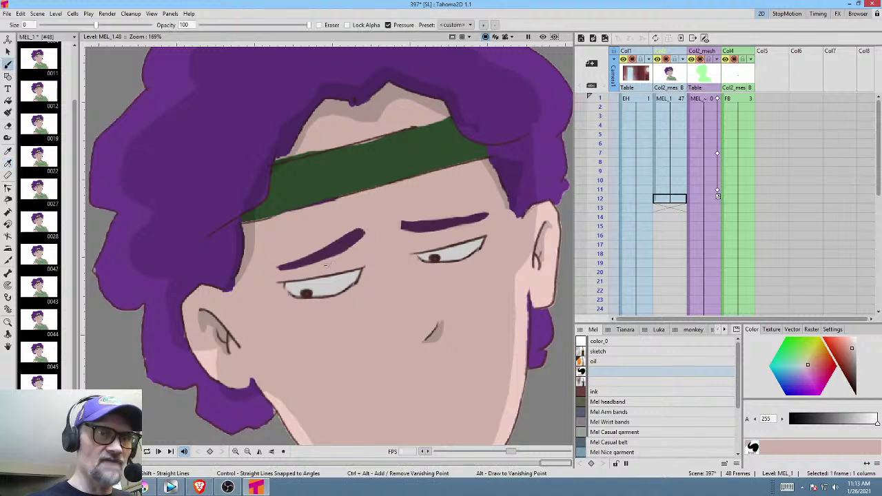
{"action": "left_click_drag", "start_coordinate": [325, 262], "coordinate": [355, 244]}
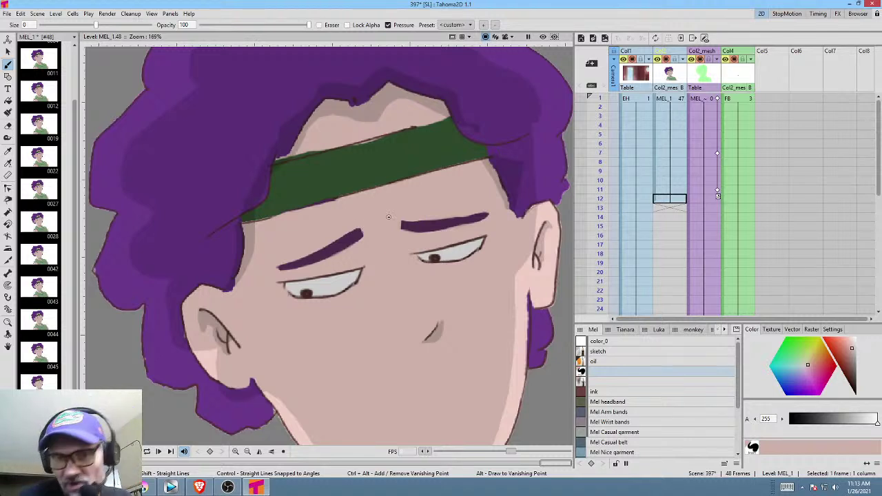
Save all changes to the current scene and its levels.
{"action": "left_click_drag", "start_coordinate": [446, 239], "coordinate": [453, 197]}
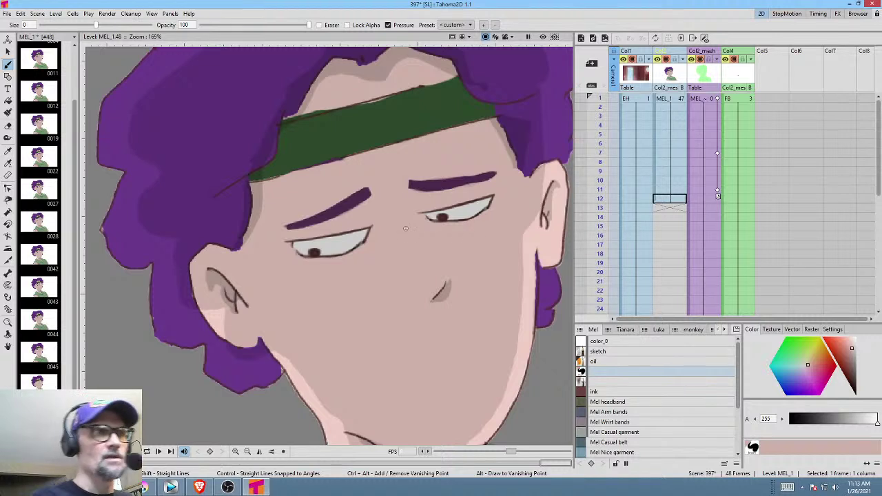
{"action": "left_click", "coordinate": [6, 13]}
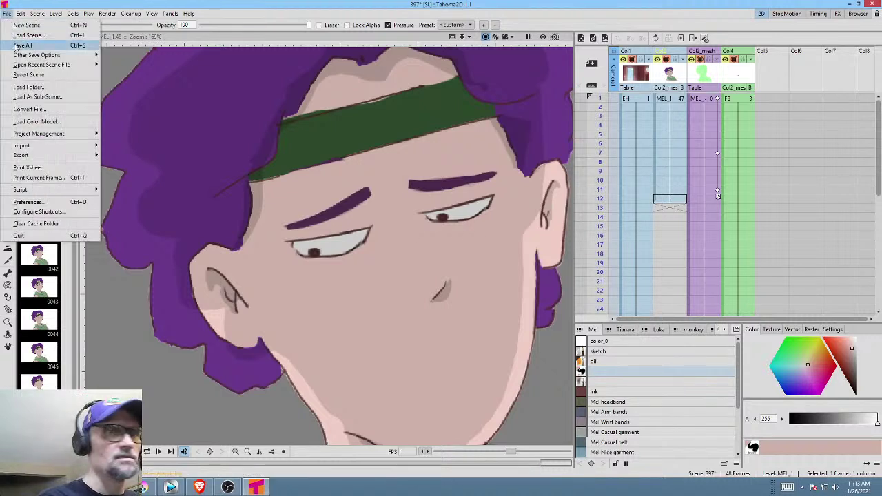
{"action": "left_click", "coordinate": [22, 45]}
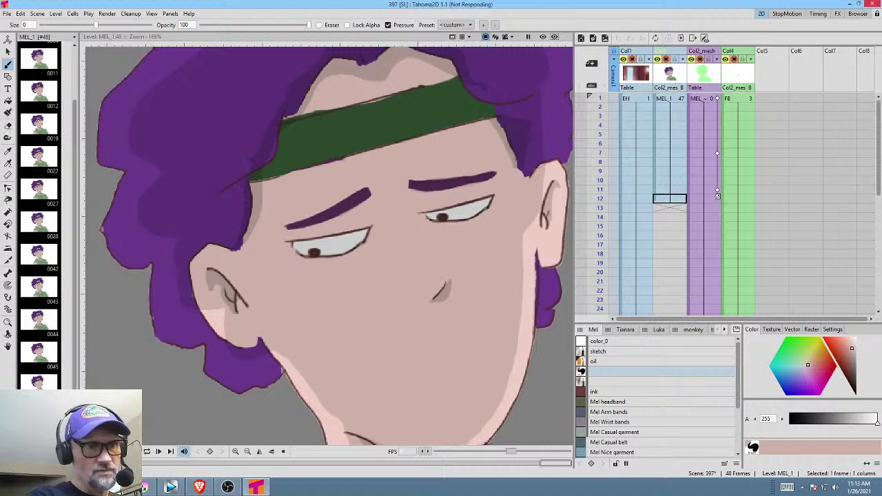
Place MEL_1 drawing 48 at frame 13 of Col2 and extend its exposure to frame 48.
{"action": "key", "text": "Up"}
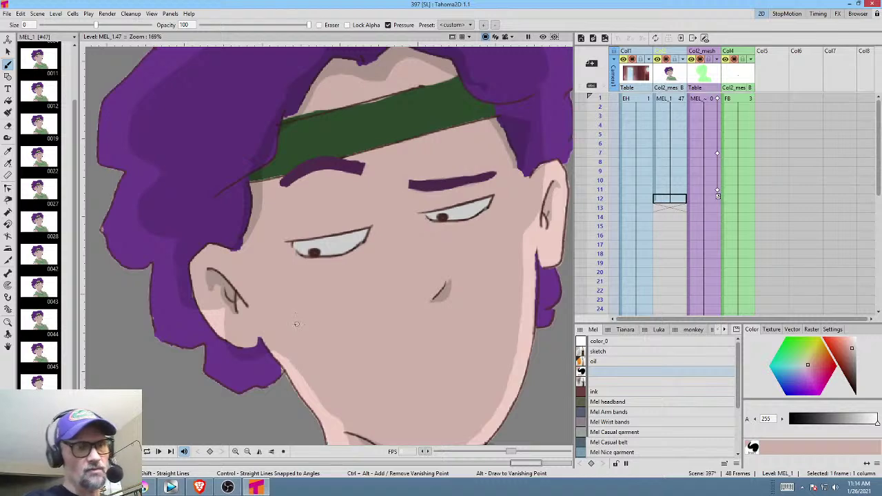
{"action": "mouse_move", "coordinate": [39, 448]}
{"action": "left_mouse_down"}
{"action": "mouse_move", "coordinate": [227, 349]}
{"action": "mouse_move", "coordinate": [656, 203]}
{"action": "mouse_move", "coordinate": [660, 210]}
{"action": "left_mouse_up"}
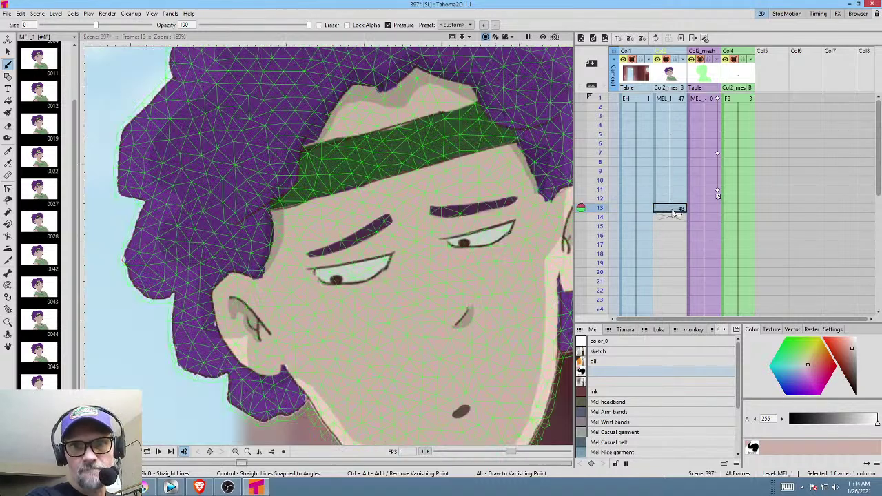
{"action": "scroll", "coordinate": [686, 226], "scroll_direction": "down", "scroll_amount": 1}
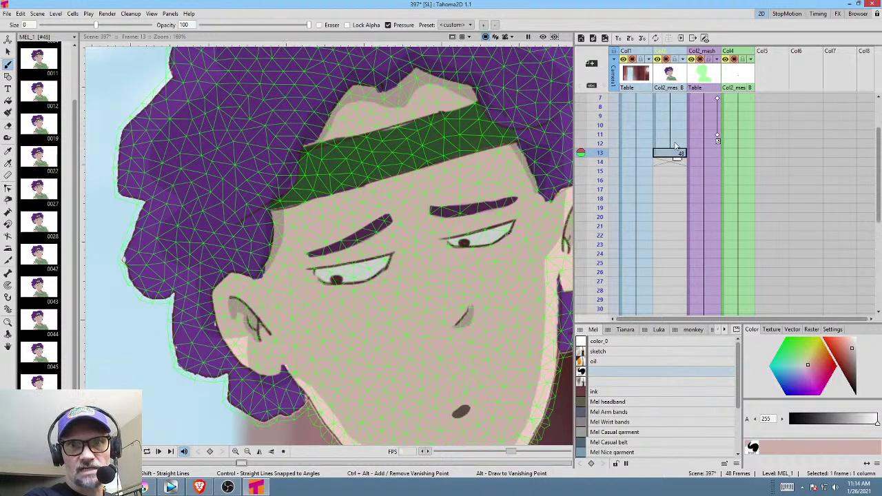
{"action": "left_click", "coordinate": [675, 143]}
{"action": "left_click", "coordinate": [677, 153]}
{"action": "mouse_move", "coordinate": [679, 160]}
{"action": "left_mouse_down"}
{"action": "mouse_move", "coordinate": [679, 326]}
{"action": "mouse_move", "coordinate": [666, 246]}
{"action": "left_mouse_up"}
{"action": "scroll", "coordinate": [791, 174], "scroll_direction": "up", "scroll_amount": 10}
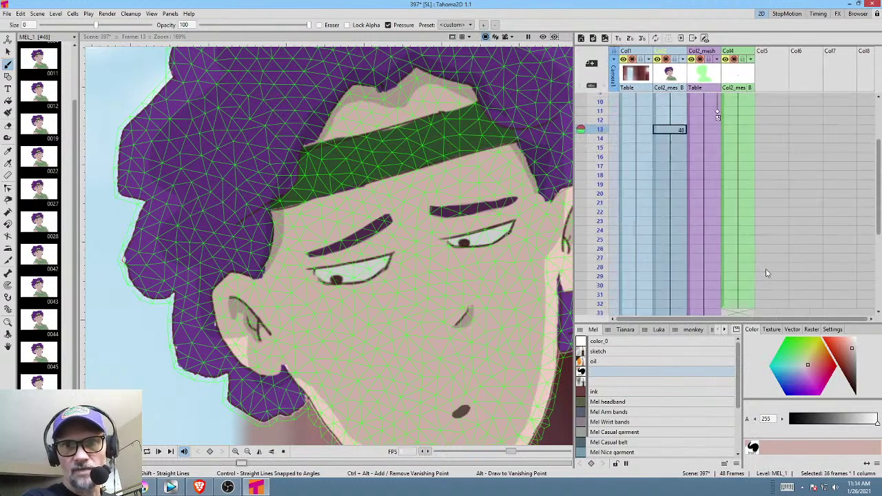
{"action": "scroll", "coordinate": [791, 174], "scroll_direction": "up", "scroll_amount": 1}
Duplicate drawing 3 of the FB mouth level as drawing 4 and open the copy for editing.
{"action": "left_click", "coordinate": [735, 209]}
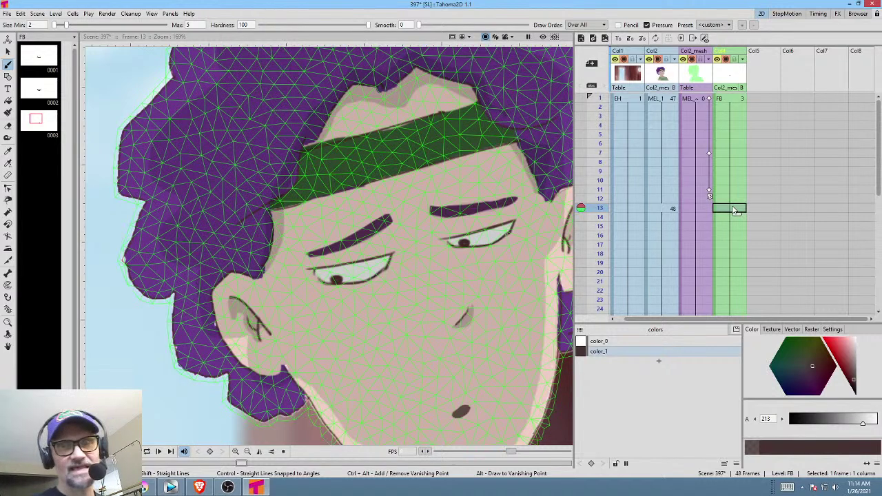
{"action": "left_click", "coordinate": [39, 93]}
{"action": "left_click", "coordinate": [42, 122]}
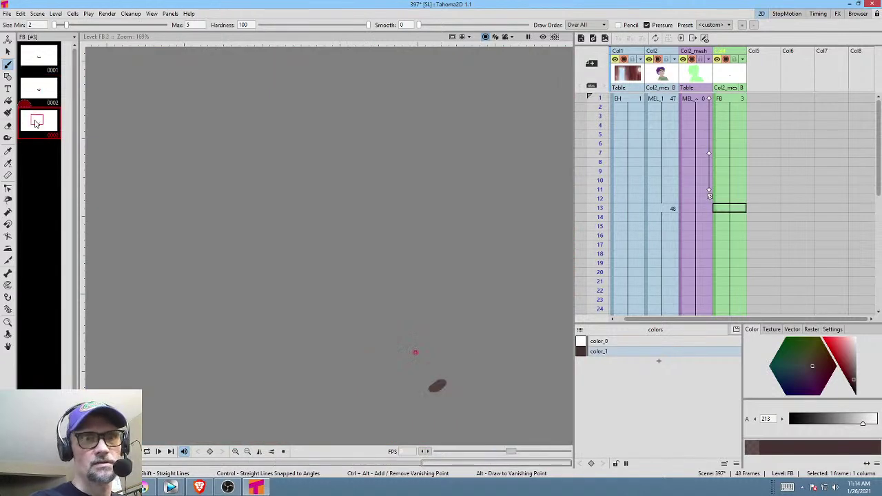
{"action": "left_click", "coordinate": [36, 184]}
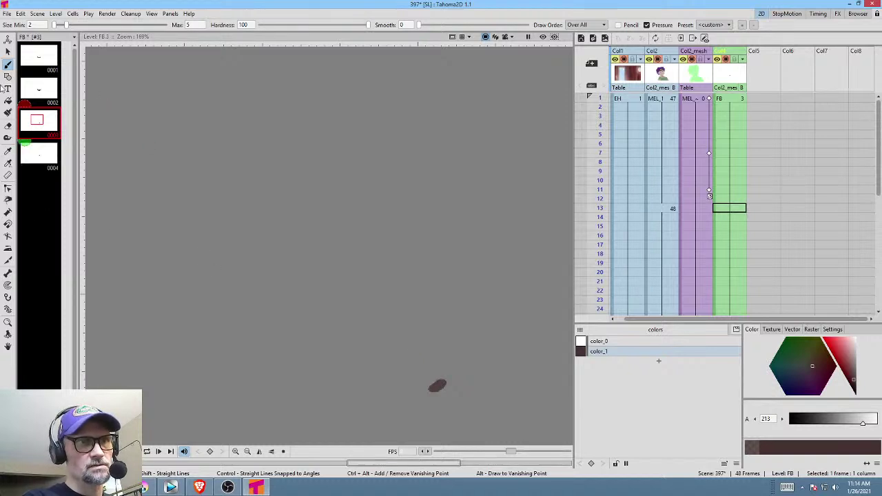
{"action": "left_click", "coordinate": [38, 153]}
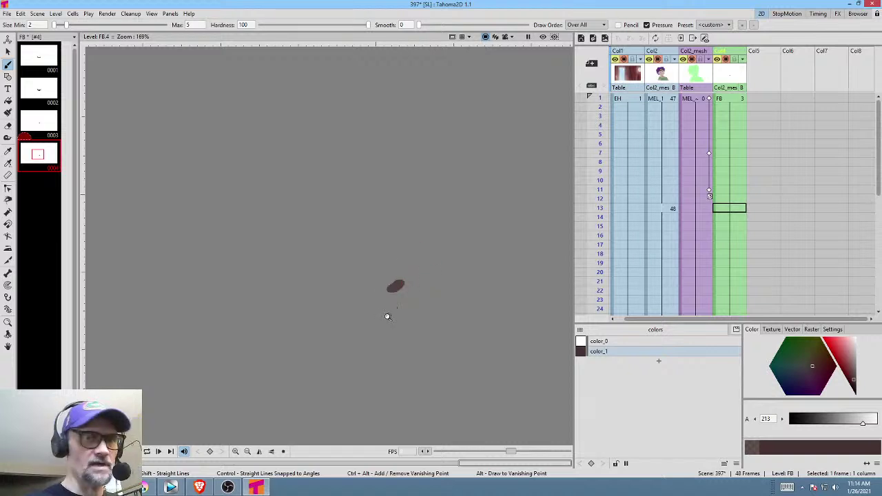
Sample the oval mouth's dark brown into color_1 with the RGB Picker and return to the Brush tool.
{"action": "scroll", "coordinate": [385, 317], "scroll_direction": "up", "scroll_amount": 5}
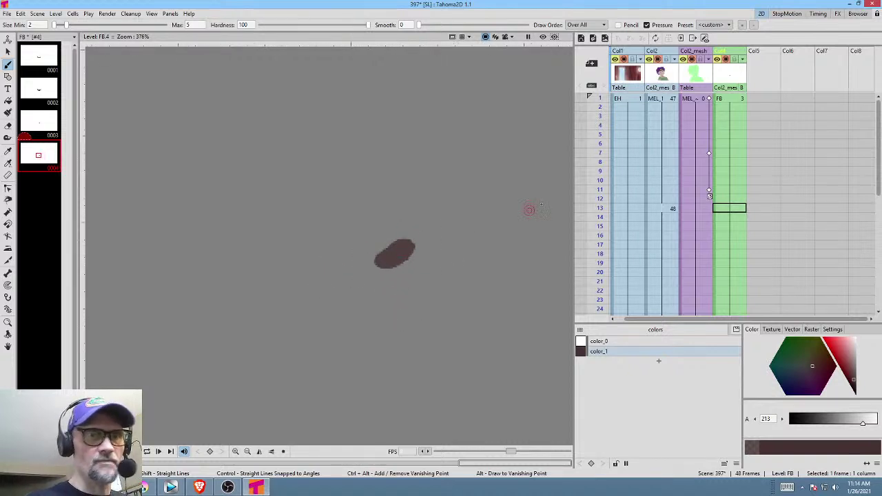
{"action": "key", "text": "r"}
{"action": "left_click", "coordinate": [404, 248]}
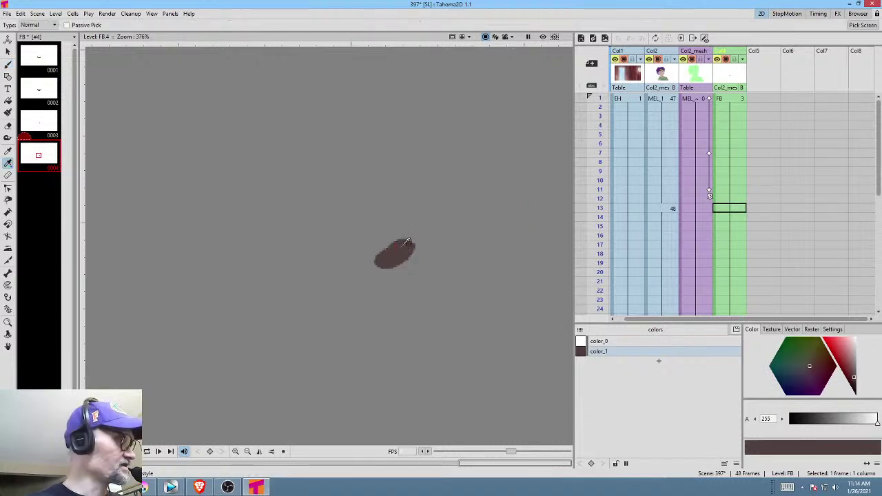
{"action": "key", "text": "b"}
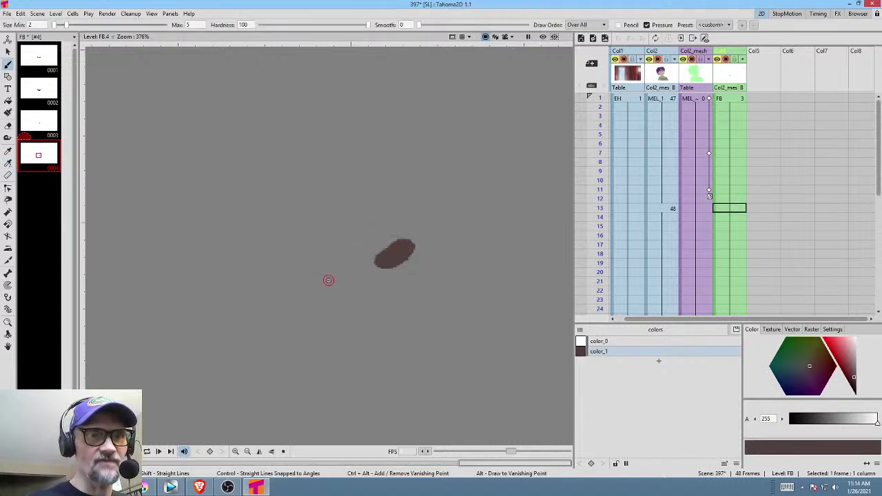
Check the face at frame 13 and draw a wavy mouth line across the oval mouth in FB drawing 4.
{"action": "left_click", "coordinate": [670, 210]}
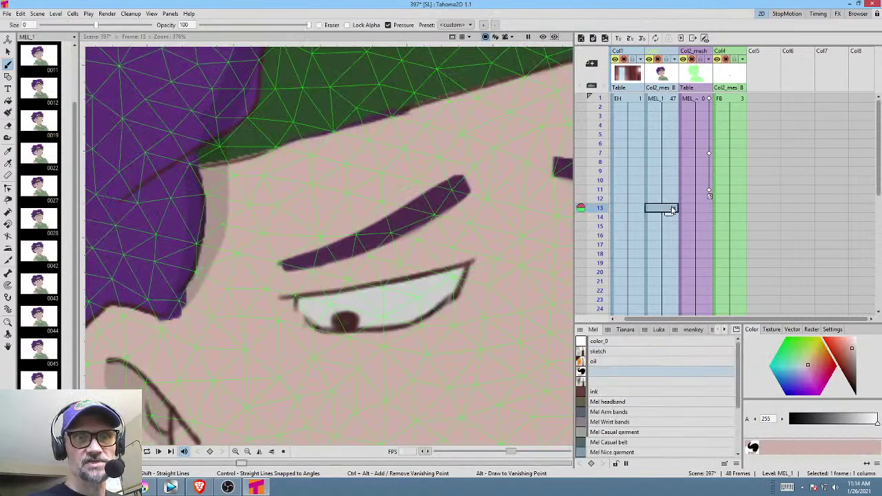
{"action": "scroll", "coordinate": [441, 217], "scroll_direction": "down", "scroll_amount": 5}
{"action": "scroll", "coordinate": [397, 314], "scroll_direction": "up", "scroll_amount": 5}
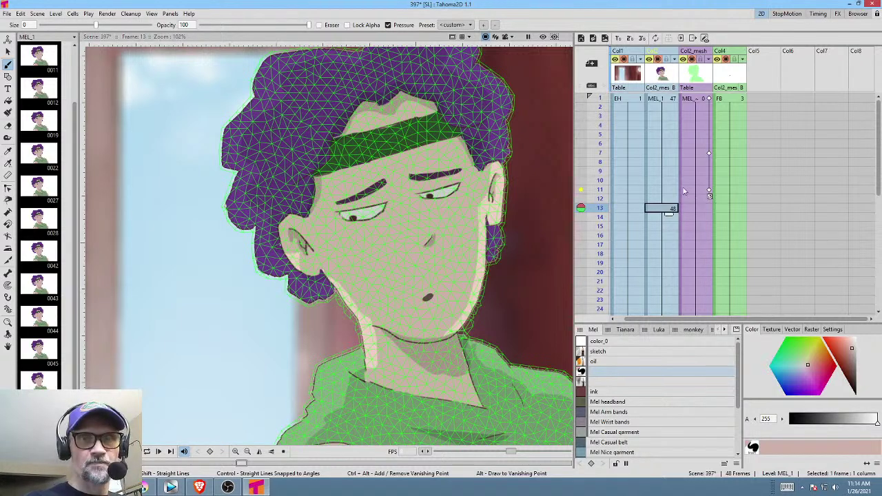
{"action": "left_click", "coordinate": [729, 208]}
{"action": "left_click", "coordinate": [42, 156]}
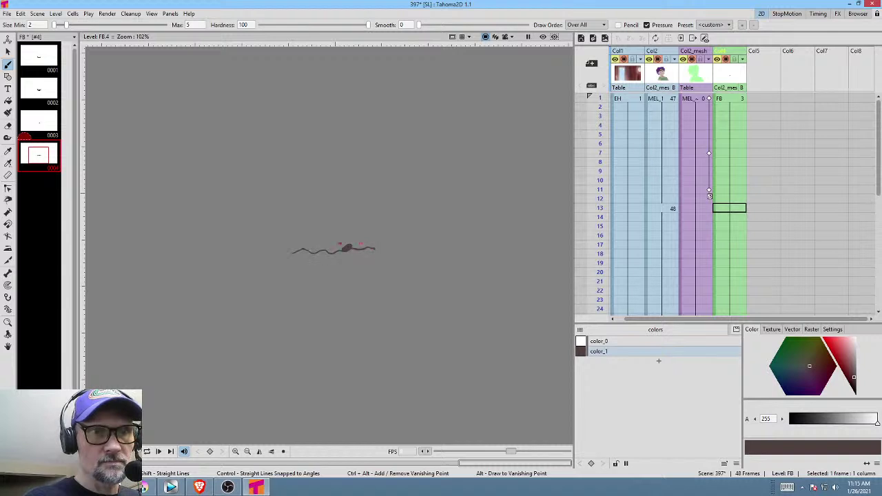
Erase the old oval mouth from FB drawing 4 and brush over the wavy line to repair and slightly lengthen it.
{"action": "scroll", "coordinate": [363, 254], "scroll_direction": "up", "scroll_amount": 3}
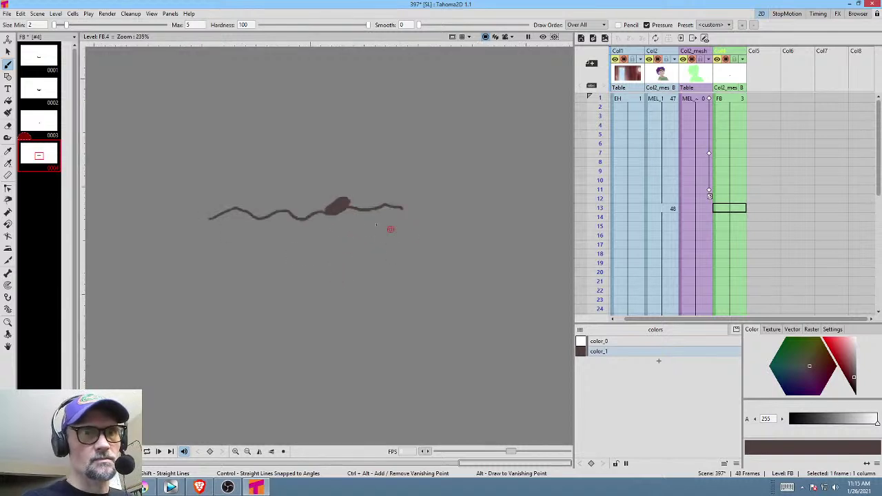
{"action": "key", "text": "e"}
{"action": "mouse_move", "coordinate": [341, 245]}
{"action": "left_mouse_down"}
{"action": "mouse_move", "coordinate": [369, 224]}
{"action": "mouse_move", "coordinate": [327, 251]}
{"action": "mouse_move", "coordinate": [363, 243]}
{"action": "left_mouse_up"}
{"action": "key", "text": "b"}
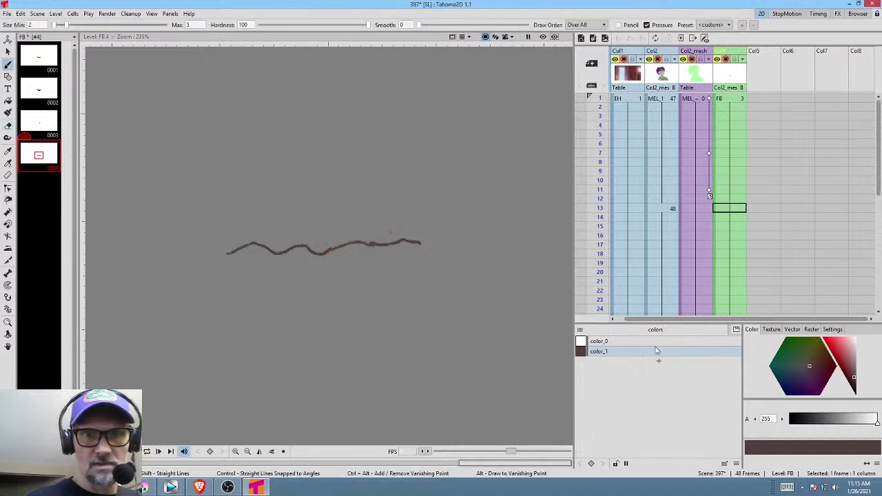
{"action": "left_click_drag", "start_coordinate": [228, 254], "coordinate": [430, 242]}
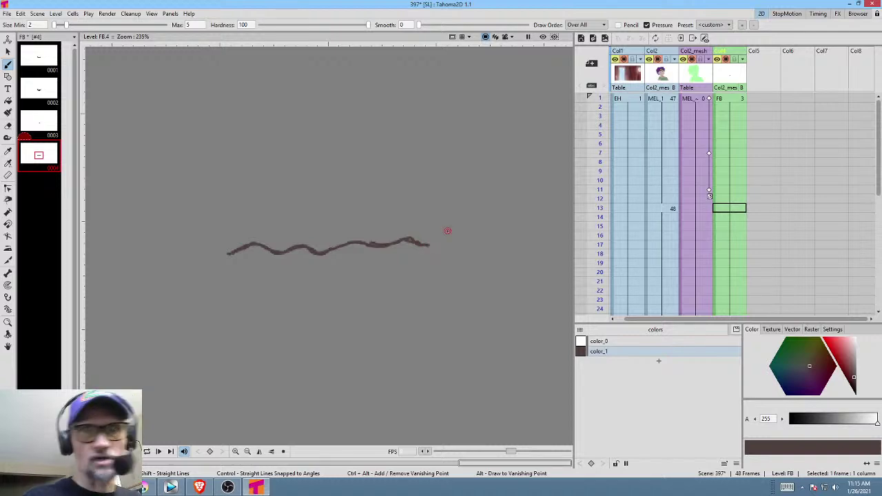
Expose FB drawing 4 at frame 13 of Col4 and extend it to frame 48.
{"action": "left_click", "coordinate": [736, 210]}
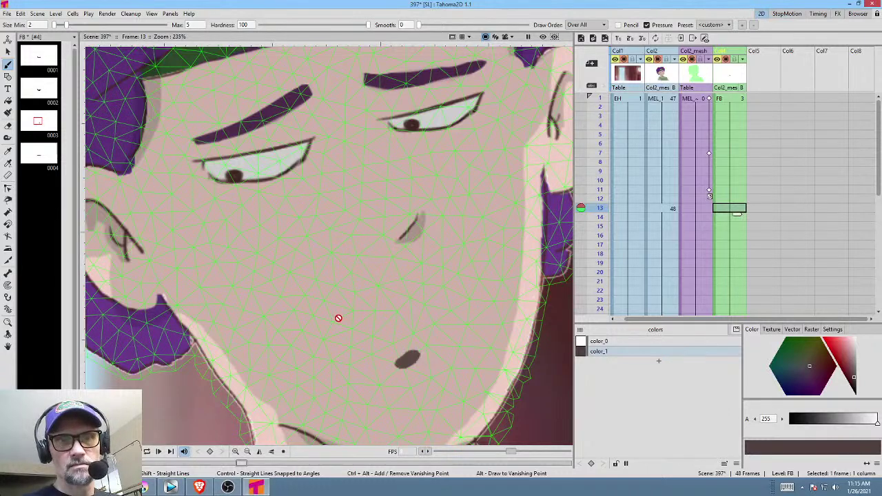
{"action": "type", "text": "4"}
{"action": "key", "text": "Return"}
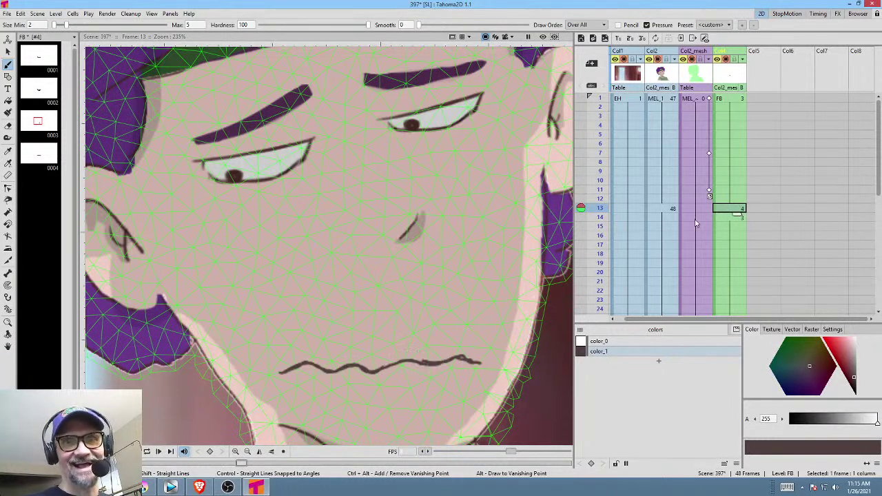
{"action": "scroll", "coordinate": [761, 221], "scroll_direction": "down", "scroll_amount": 2}
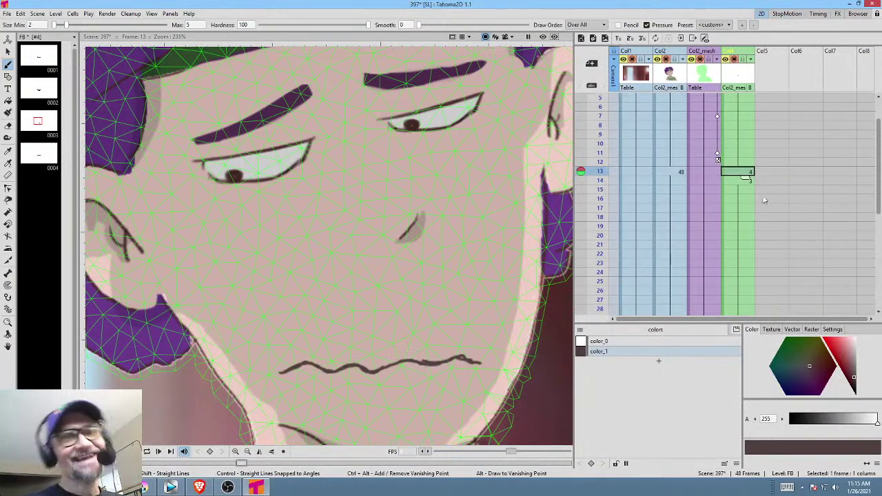
{"action": "left_click_drag", "start_coordinate": [747, 182], "coordinate": [743, 235]}
Delete the surplus drawing 3 cells in Col4 from frame 49 onward.
{"action": "left_click", "coordinate": [744, 236]}
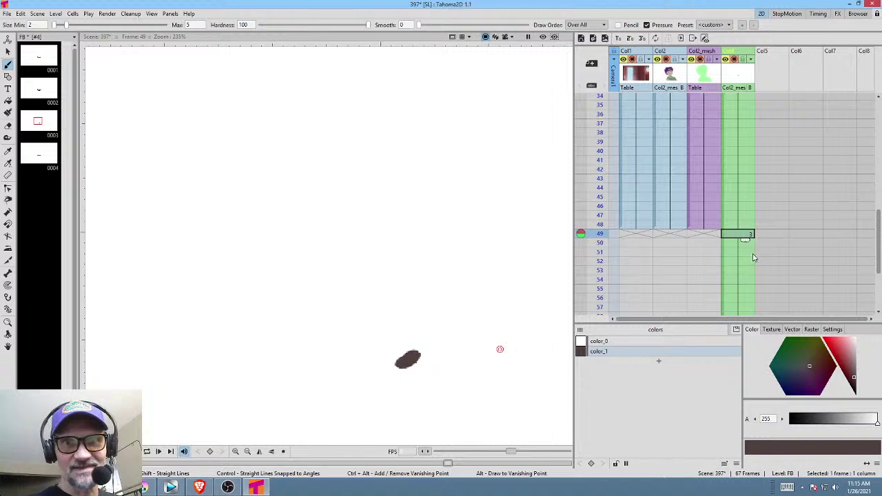
{"action": "key", "text": "Delete"}
{"action": "left_click", "coordinate": [725, 276]}
{"action": "key", "text": "Delete"}
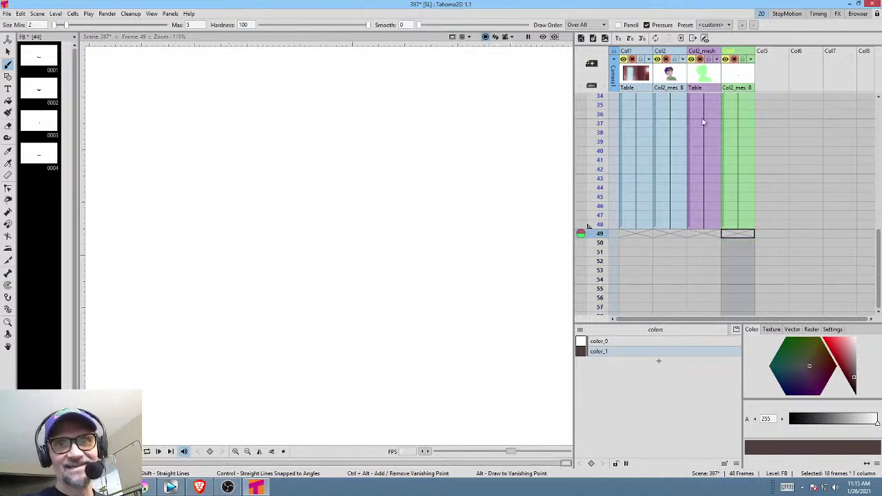
Scrub through the opening frames to review the expression change at frame 13.
{"action": "scroll", "coordinate": [772, 147], "scroll_direction": "down", "scroll_amount": 5}
{"action": "scroll", "coordinate": [758, 155], "scroll_direction": "up", "scroll_amount": 15}
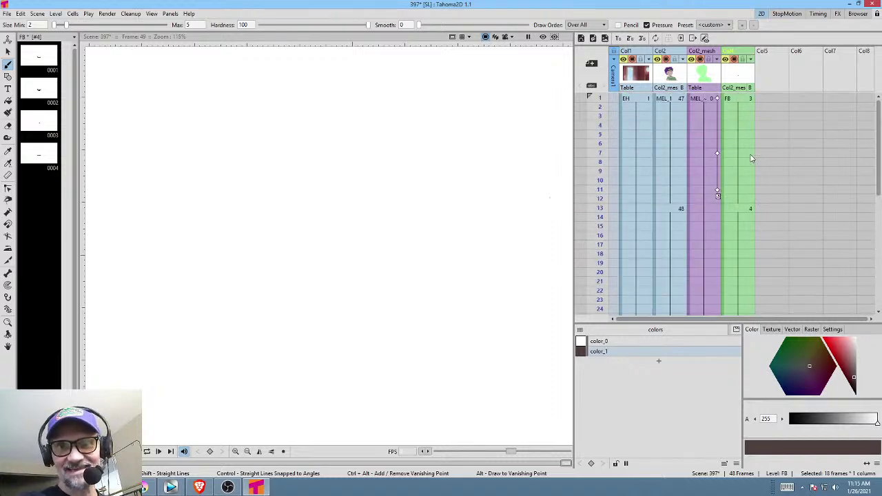
{"action": "left_click", "coordinate": [735, 209]}
{"action": "scroll", "coordinate": [441, 211], "scroll_direction": "down", "scroll_amount": 2}
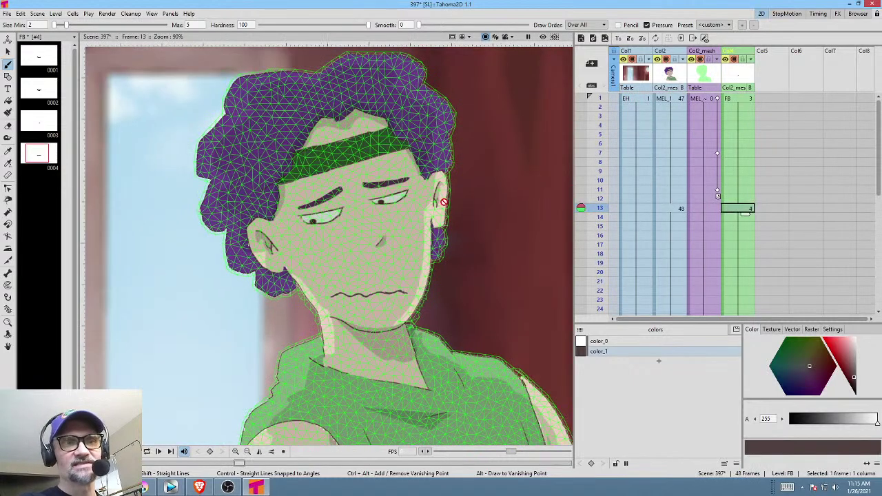
{"action": "left_click_drag", "start_coordinate": [455, 221], "coordinate": [457, 207]}
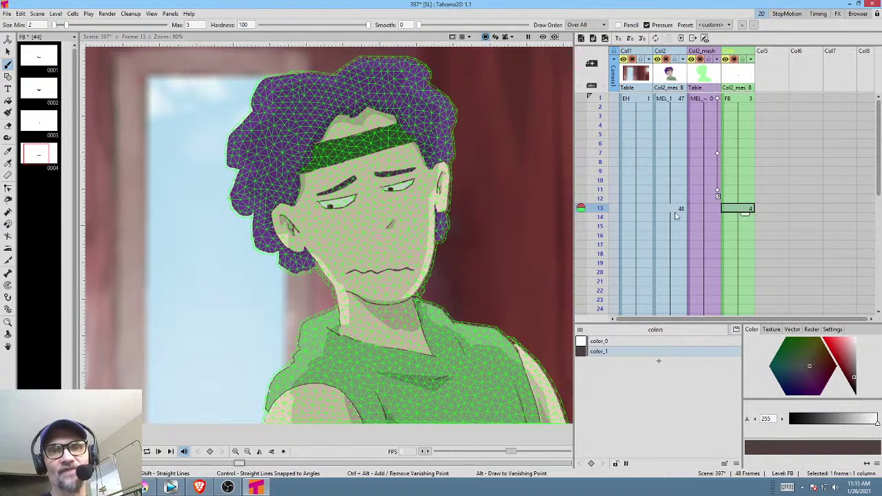
{"action": "left_click_drag", "start_coordinate": [605, 102], "coordinate": [606, 255]}
{"action": "mouse_move", "coordinate": [605, 207]}
{"action": "left_mouse_down"}
{"action": "mouse_move", "coordinate": [605, 185]}
{"action": "mouse_move", "coordinate": [610, 238]}
{"action": "mouse_move", "coordinate": [614, 203]}
{"action": "mouse_move", "coordinate": [618, 217]}
{"action": "left_mouse_up"}
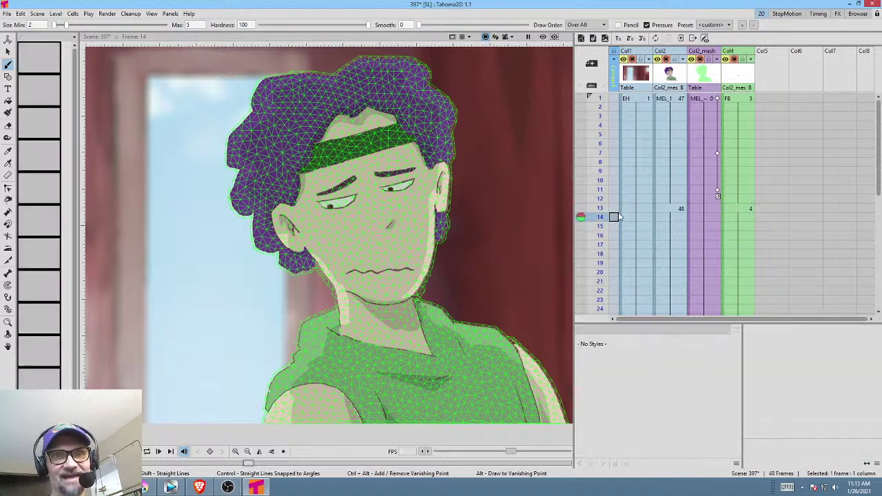
Select the wavy mouth in FB drawing 4 with a freehand selection and scale it down to about 79%.
{"action": "left_click", "coordinate": [741, 209]}
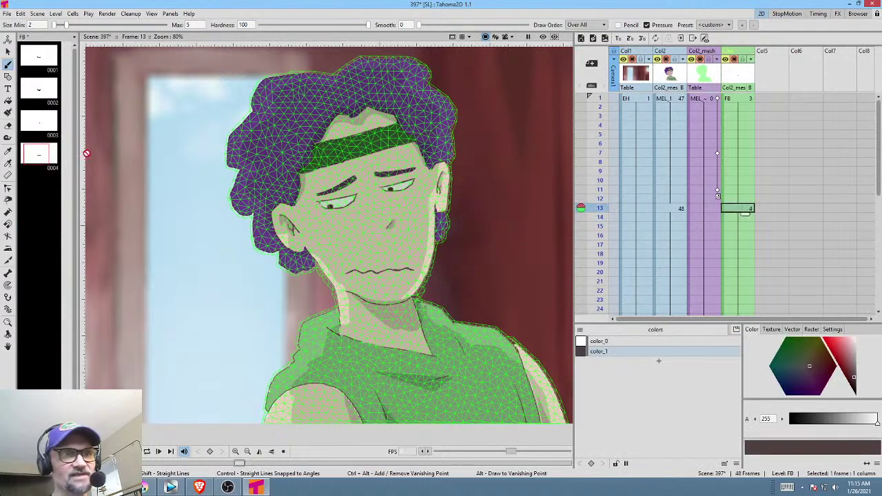
{"action": "left_click", "coordinate": [40, 155]}
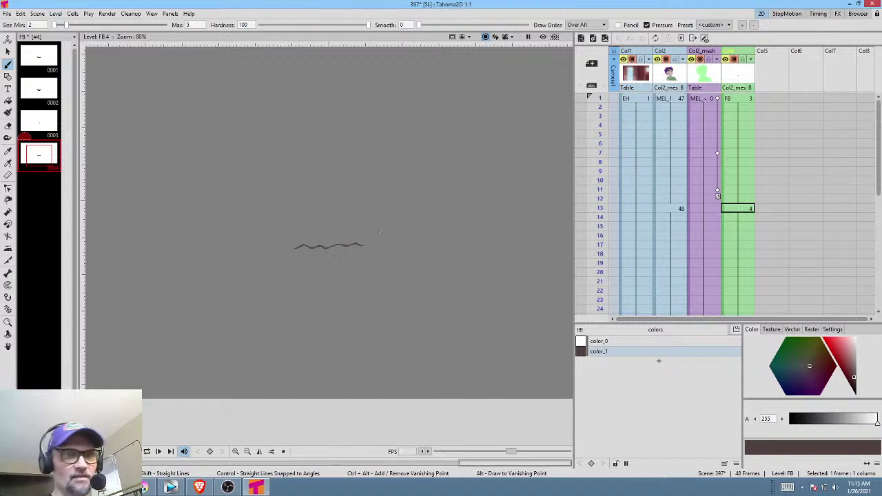
{"action": "key", "text": "s"}
{"action": "mouse_move", "coordinate": [348, 219]}
{"action": "left_mouse_down"}
{"action": "mouse_move", "coordinate": [428, 285]}
{"action": "mouse_move", "coordinate": [384, 235]}
{"action": "left_mouse_up"}
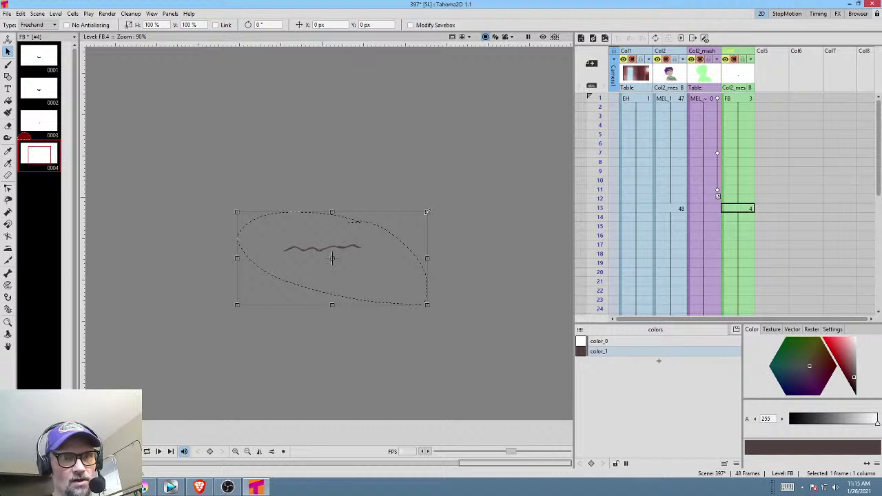
{"action": "left_click_drag", "start_coordinate": [427, 215], "coordinate": [410, 228]}
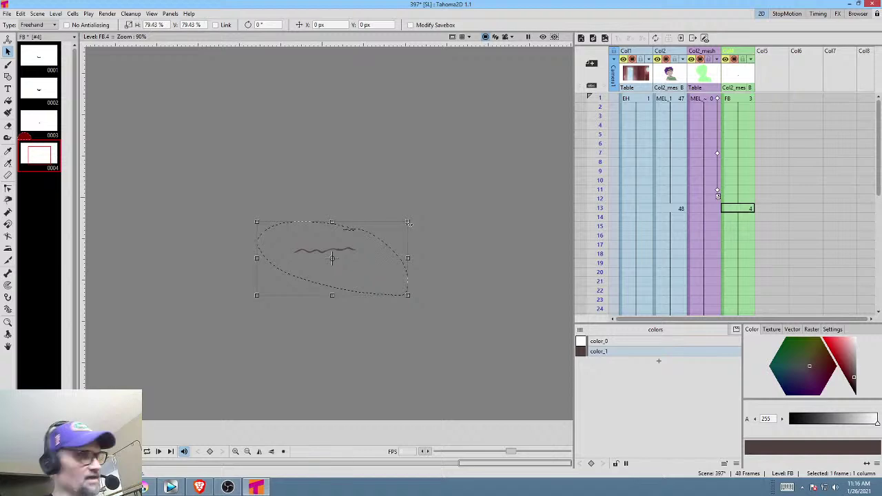
{"action": "left_click", "coordinate": [741, 212]}
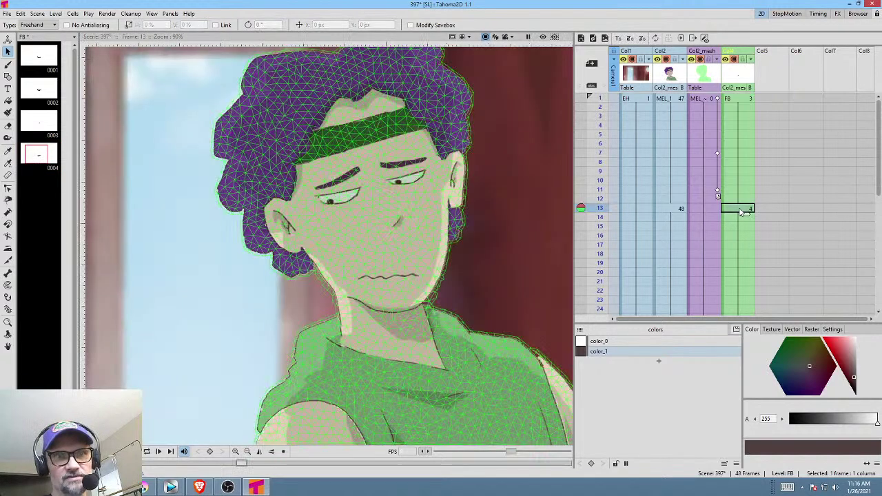
{"action": "scroll", "coordinate": [790, 227], "scroll_direction": "down", "scroll_amount": 5}
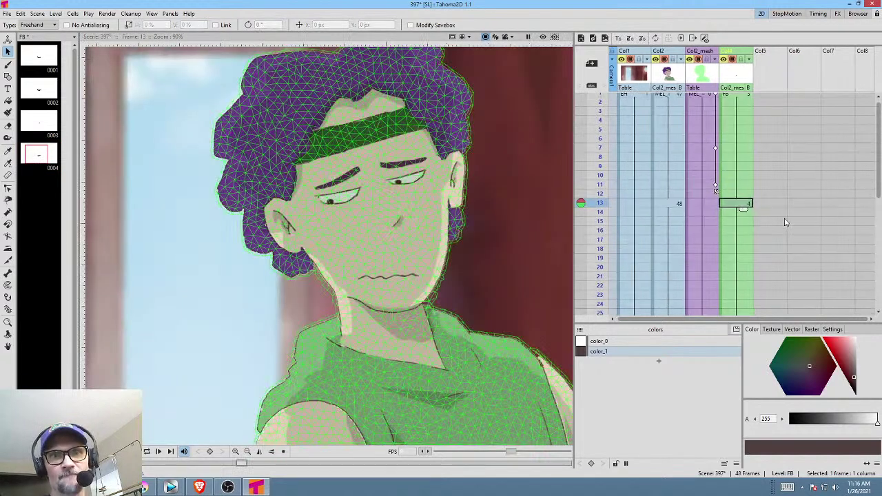
Play back the scene from frame 1 to review the timing of the head tilt and expression change.
{"action": "scroll", "coordinate": [758, 199], "scroll_direction": "up", "scroll_amount": 5}
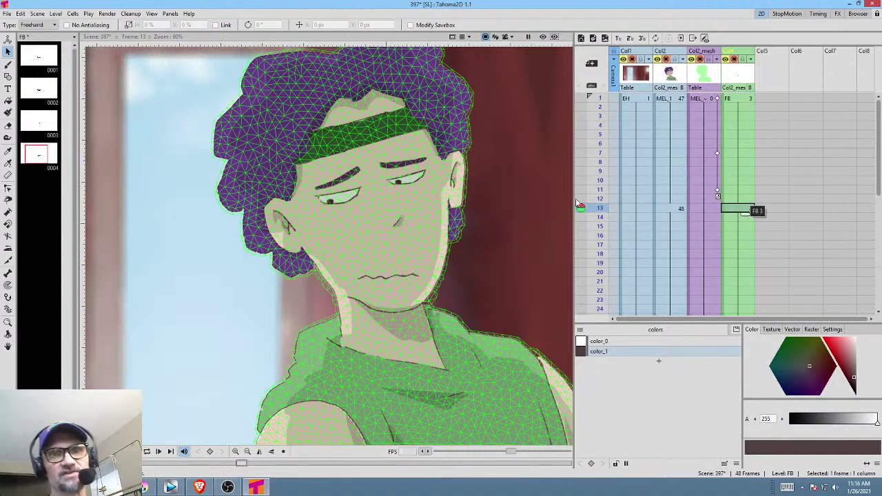
{"action": "left_click", "coordinate": [734, 100]}
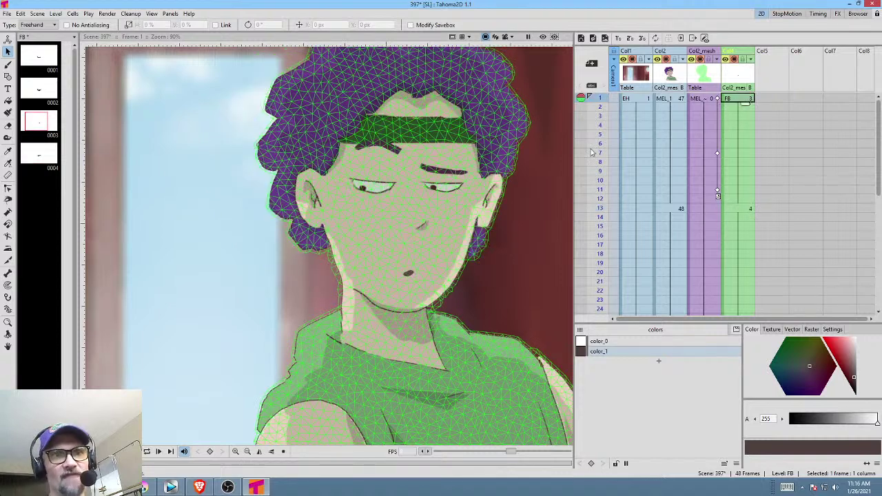
{"action": "scroll", "coordinate": [447, 186], "scroll_direction": "down", "scroll_amount": 2}
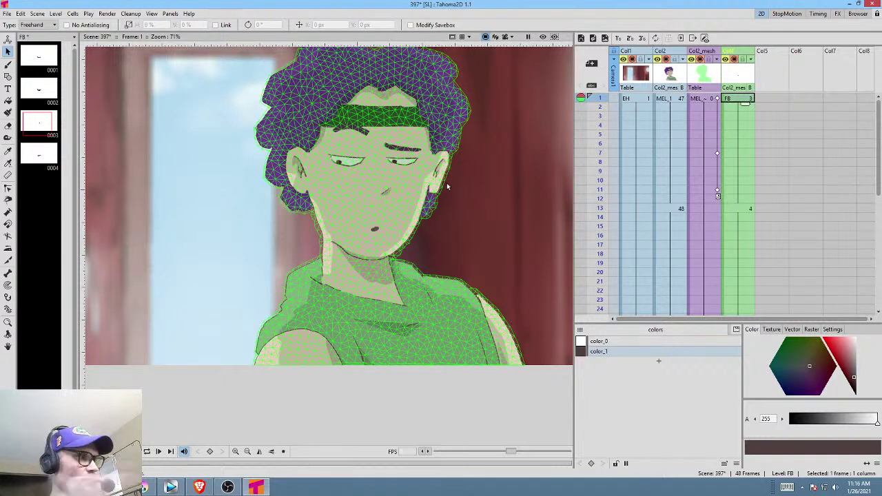
{"action": "key", "text": "p"}
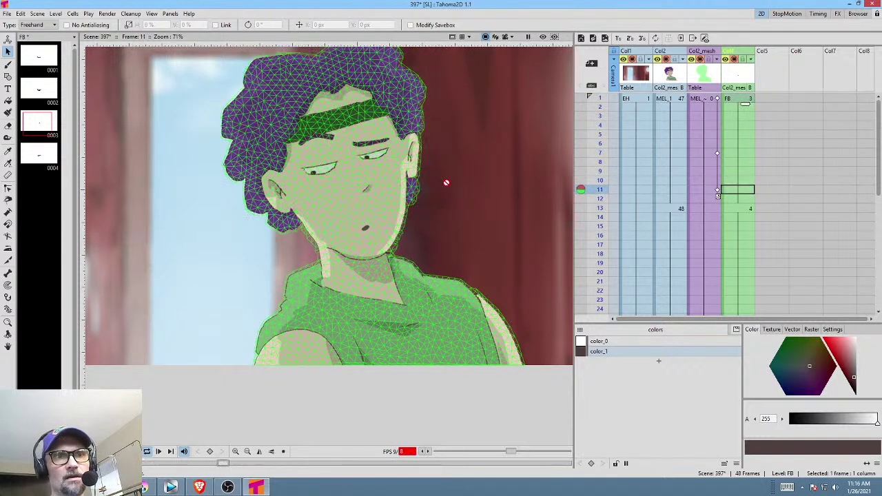
{"action": "key", "text": "p"}
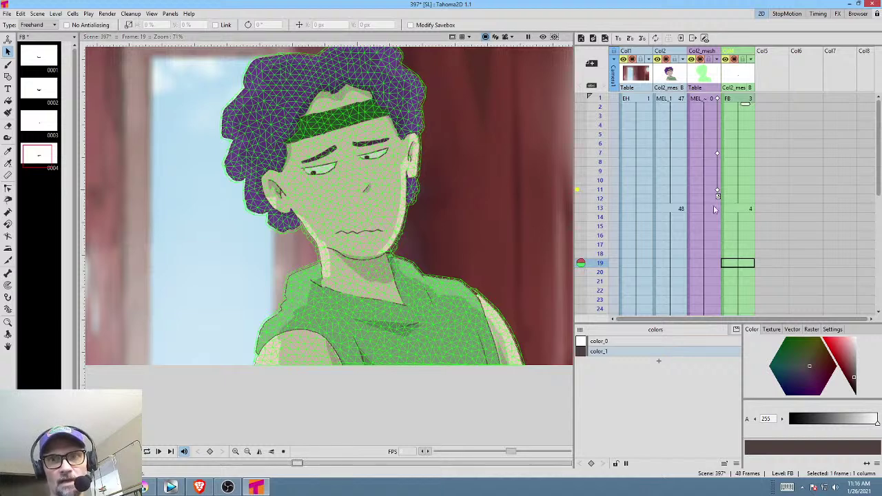
Delete frame 12 across Col1 through Col4, then scrub from frame 4 to frame 12 to check the timing.
{"action": "left_click", "coordinate": [738, 199]}
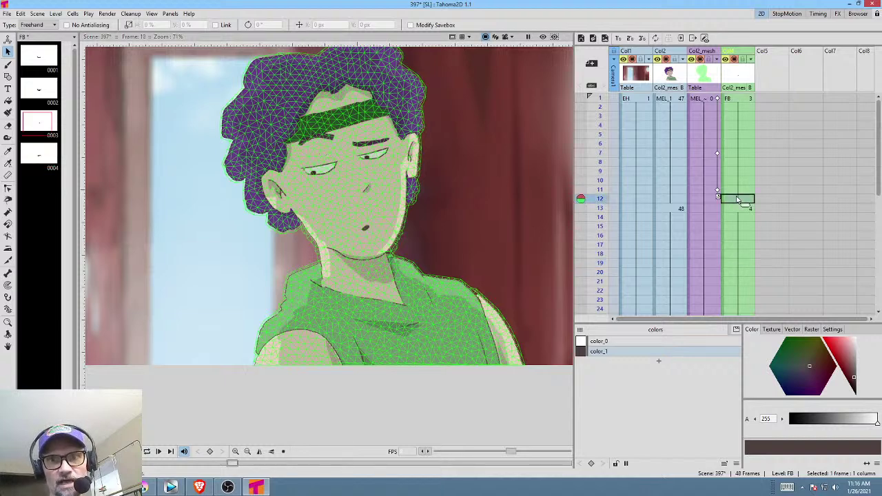
{"action": "left_click", "coordinate": [632, 201], "text": "shift"}
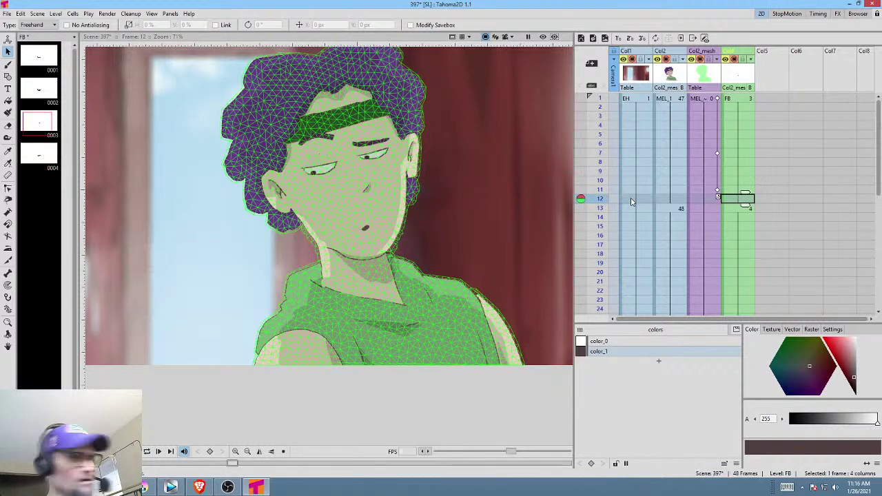
{"action": "key", "text": "Delete"}
{"action": "left_click", "coordinate": [604, 130]}
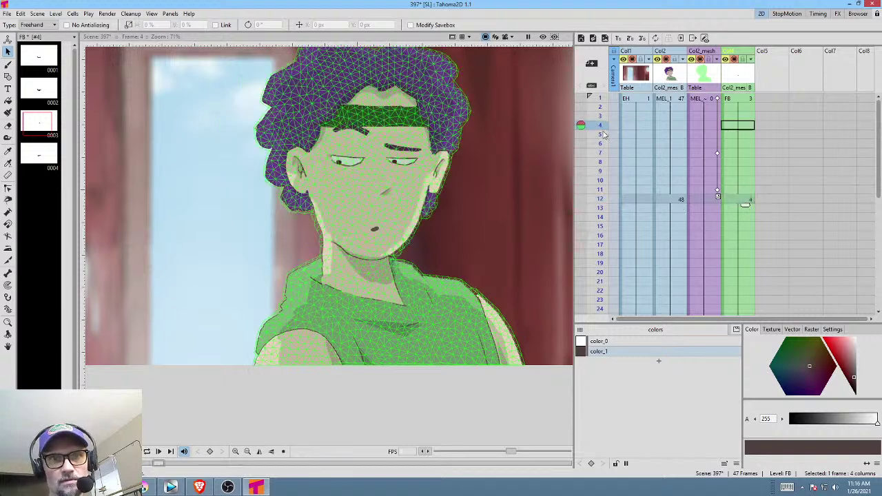
{"action": "left_click_drag", "start_coordinate": [604, 134], "coordinate": [604, 199]}
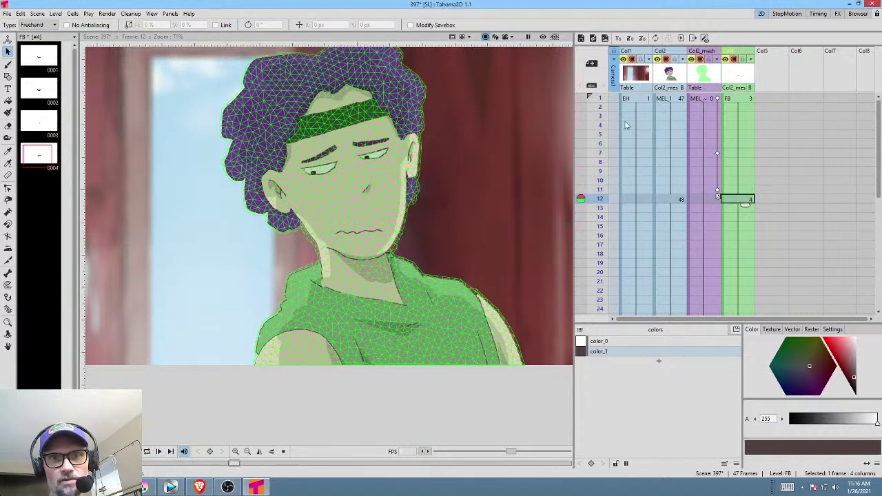
Remove three frames from the whole scene at frame 4 to speed up the head tilt.
{"action": "left_click", "coordinate": [627, 126]}
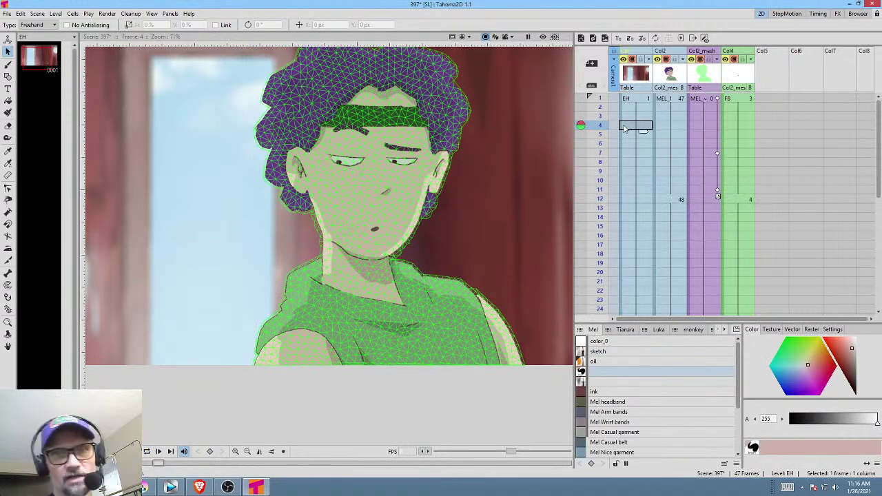
{"action": "key", "text": "shift+Delete"}
{"action": "key", "text": "shift+Delete"}
{"action": "key", "text": "shift+Delete"}
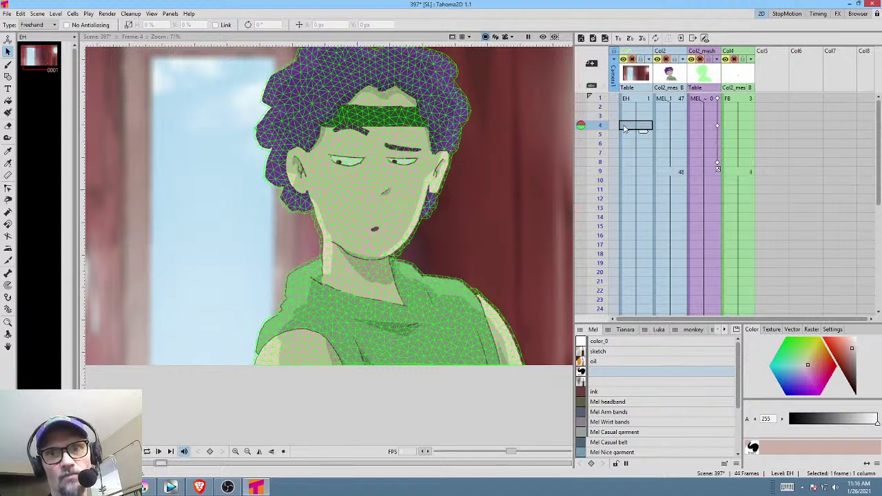
Return to frame 1 and play back the shortened animation.
{"action": "key", "text": "Up"}
{"action": "key", "text": "Up"}
{"action": "key", "text": "Up"}
{"action": "key", "text": "l"}
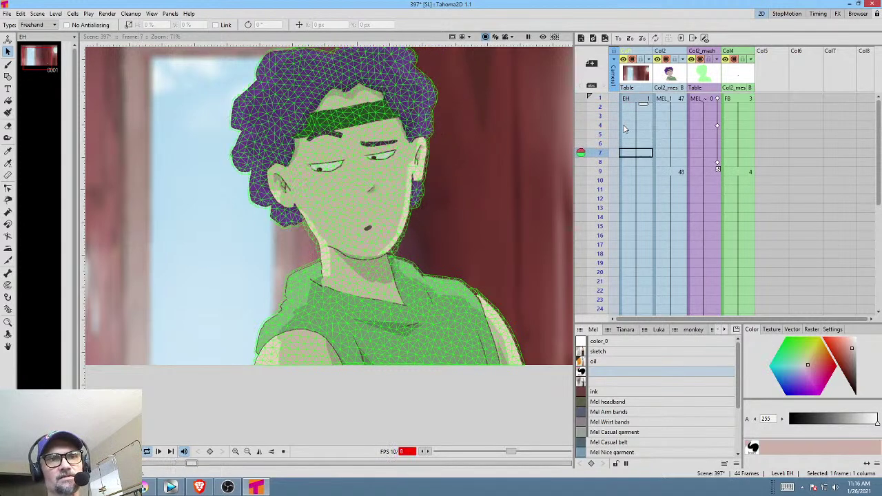
{"action": "key", "text": "p"}
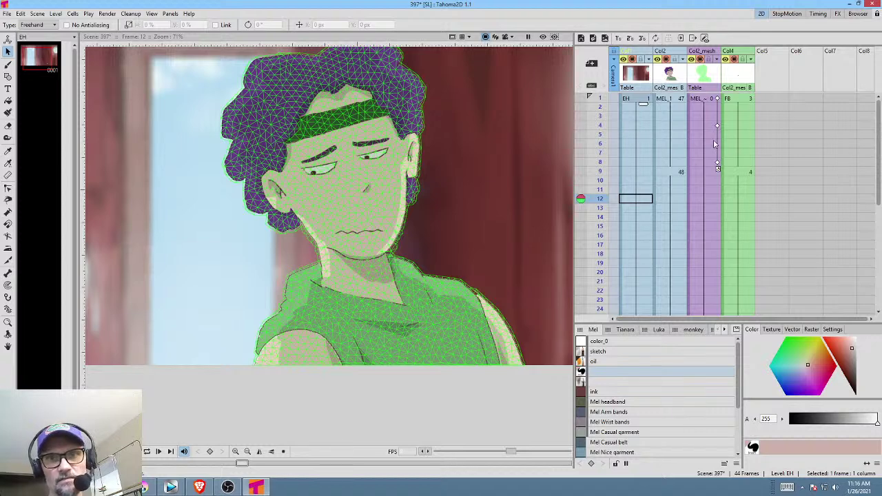
Remove two more frames from the whole scene at frame 5.
{"action": "left_click", "coordinate": [708, 137]}
{"action": "key", "text": "minus"}
{"action": "key", "text": "minus"}
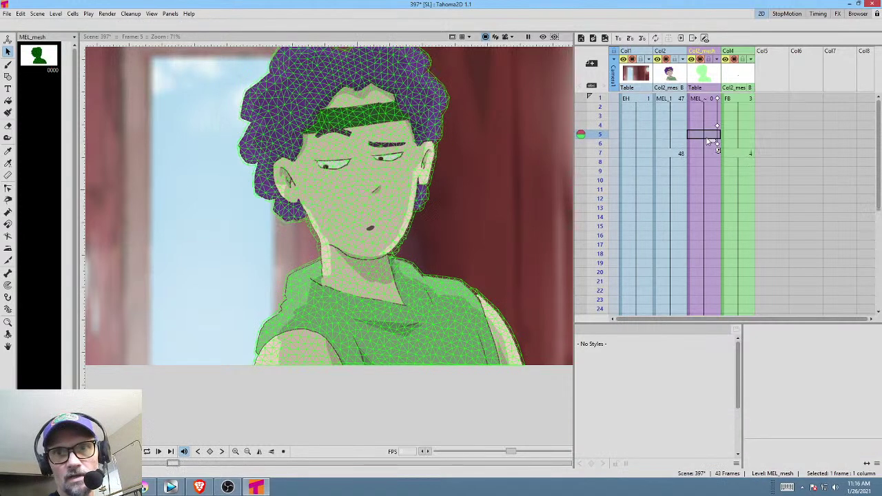
Play the animation again from the start to check the faster expression change.
{"action": "key", "text": "p"}
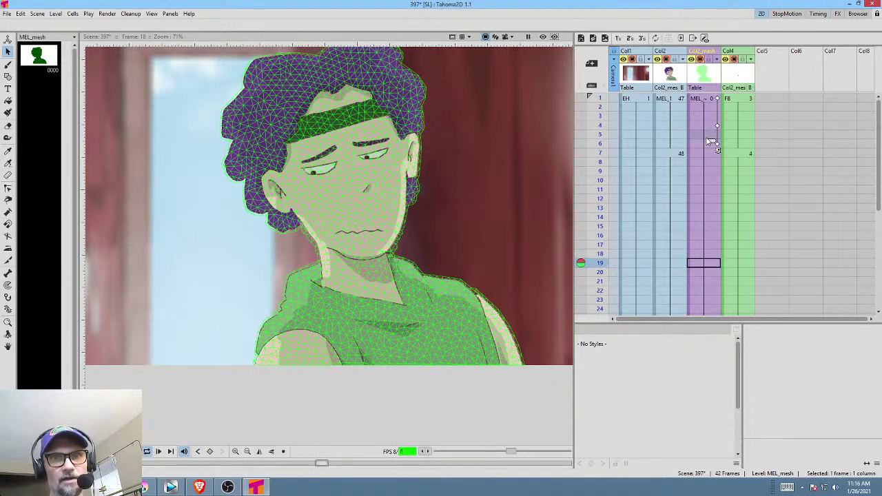
{"action": "key", "text": "alt+comma"}
{"action": "key", "text": "p"}
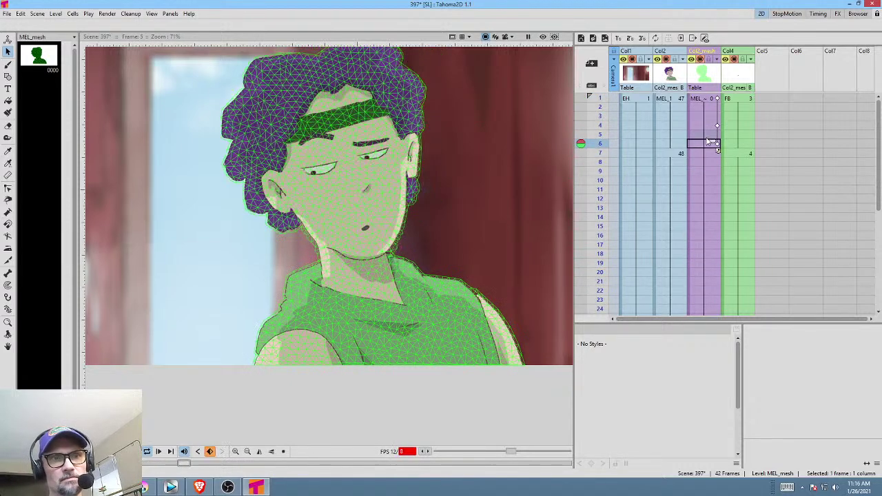
{"action": "key", "text": "p"}
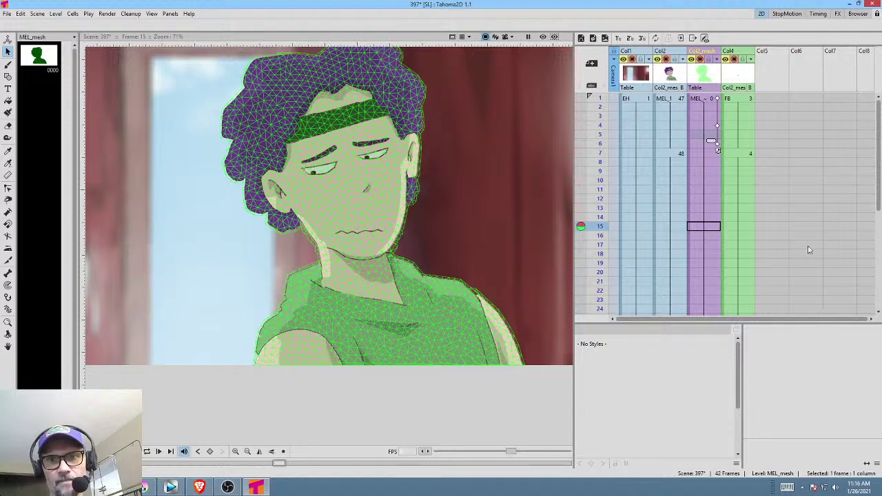
Clear the FB drawing 4 cells in Col4 from frame 15 through frame 42.
{"action": "left_click", "coordinate": [747, 224]}
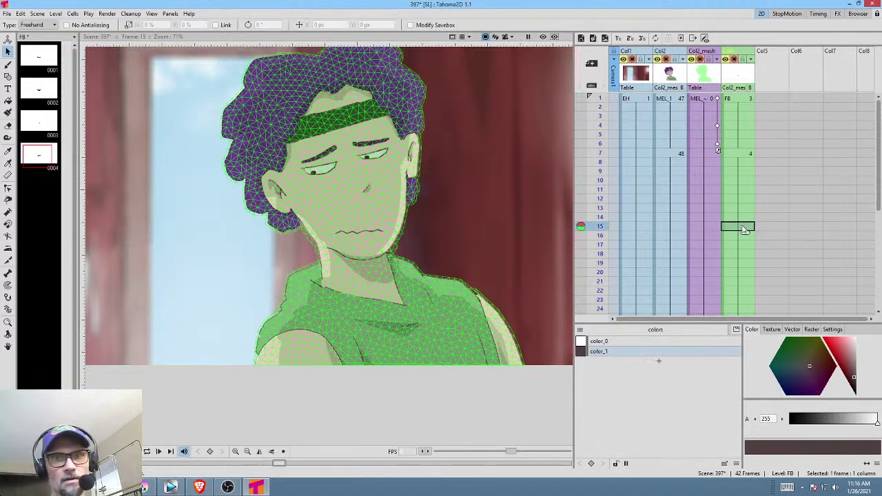
{"action": "scroll", "coordinate": [744, 230], "scroll_direction": "down", "scroll_amount": 10}
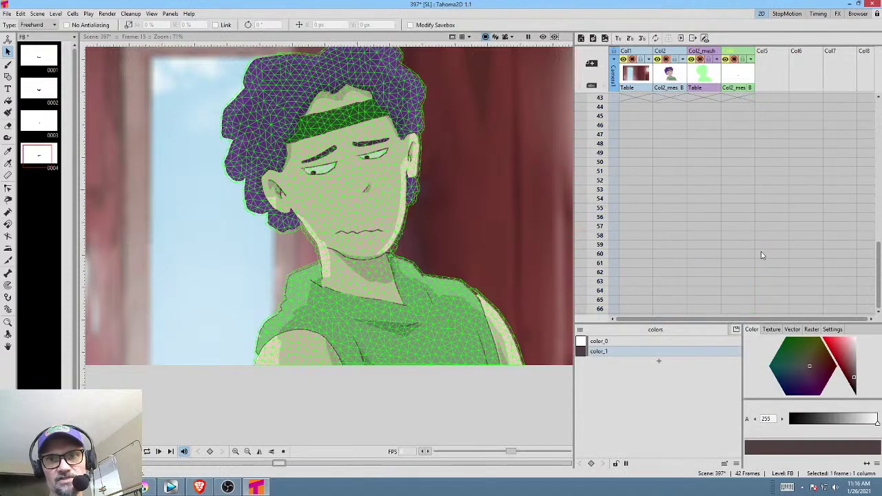
{"action": "scroll", "coordinate": [751, 206], "scroll_direction": "up", "scroll_amount": 3}
{"action": "left_click", "coordinate": [740, 204], "text": "shift"}
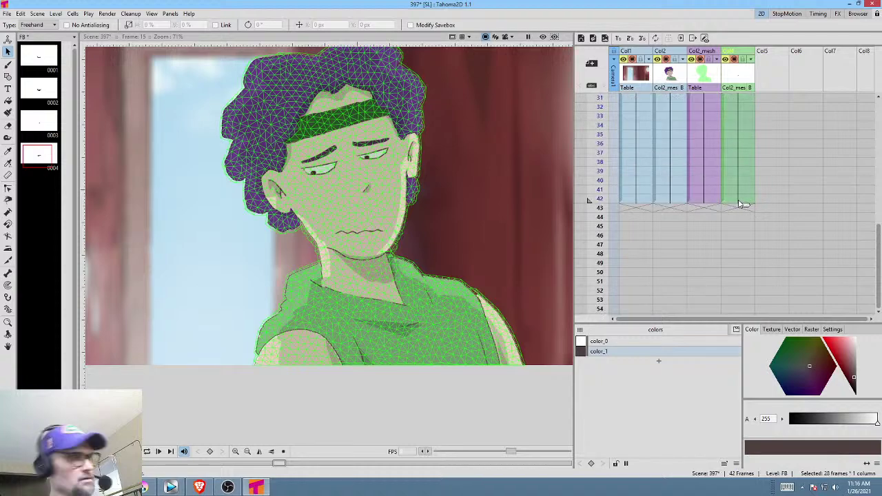
{"action": "key", "text": "Delete"}
{"action": "scroll", "coordinate": [492, 176], "scroll_direction": "up", "scroll_amount": 1}
{"action": "scroll", "coordinate": [491, 176], "scroll_direction": "up", "scroll_amount": 2}
{"action": "scroll", "coordinate": [427, 178], "scroll_direction": "down", "scroll_amount": 4}
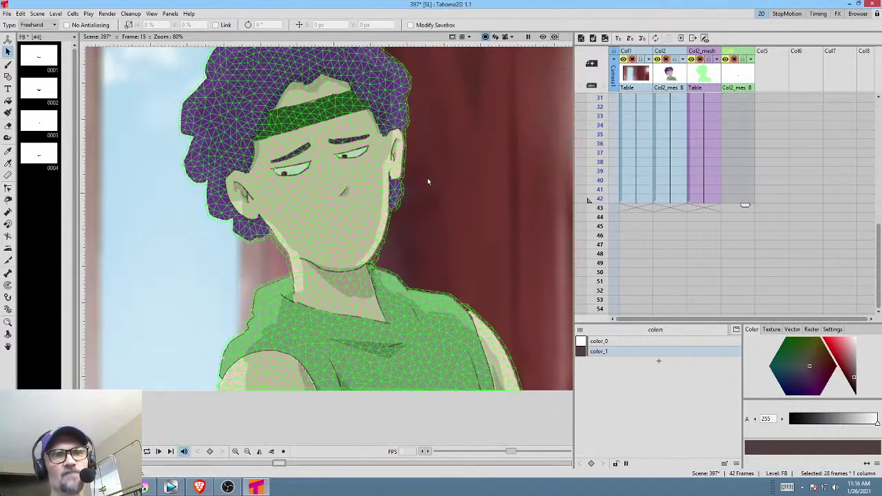
{"action": "scroll", "coordinate": [737, 154], "scroll_direction": "up", "scroll_amount": 10}
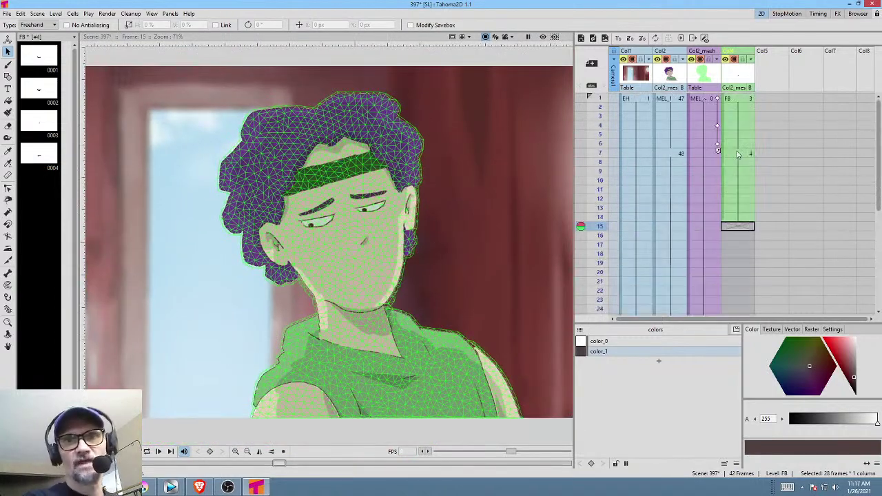
Reparent Col4 and Col2 from the mesh column to the Table in the Stage Schematic and close it with Col4 frame 15 selected.
{"action": "left_click", "coordinate": [736, 227]}
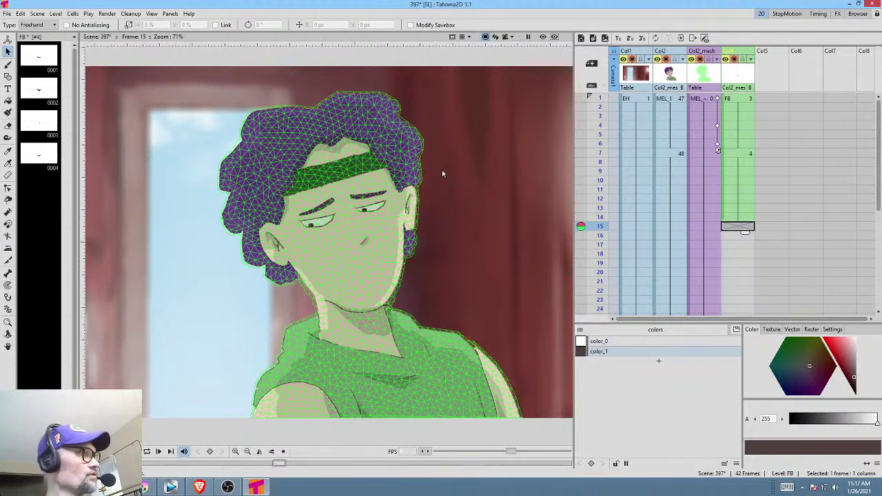
{"action": "key", "text": "s"}
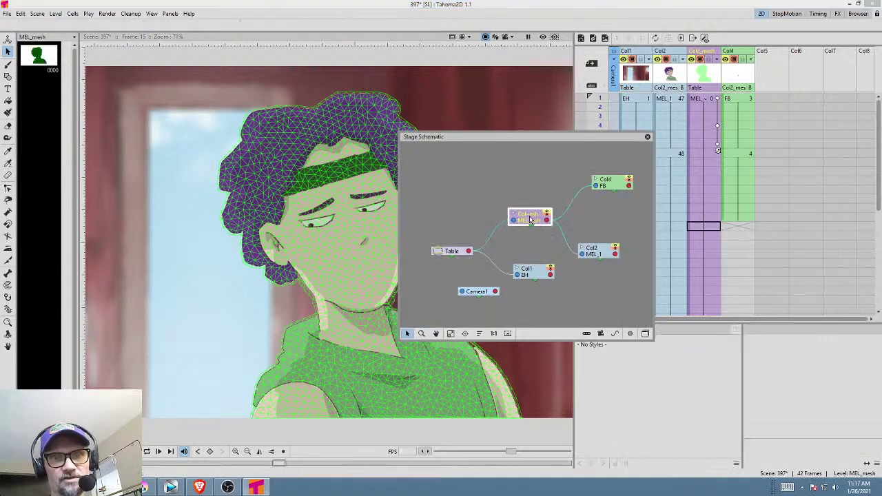
{"action": "left_click_drag", "start_coordinate": [530, 225], "coordinate": [526, 198]}
{"action": "left_click_drag", "start_coordinate": [477, 242], "coordinate": [469, 251]}
{"action": "left_click_drag", "start_coordinate": [583, 255], "coordinate": [472, 254]}
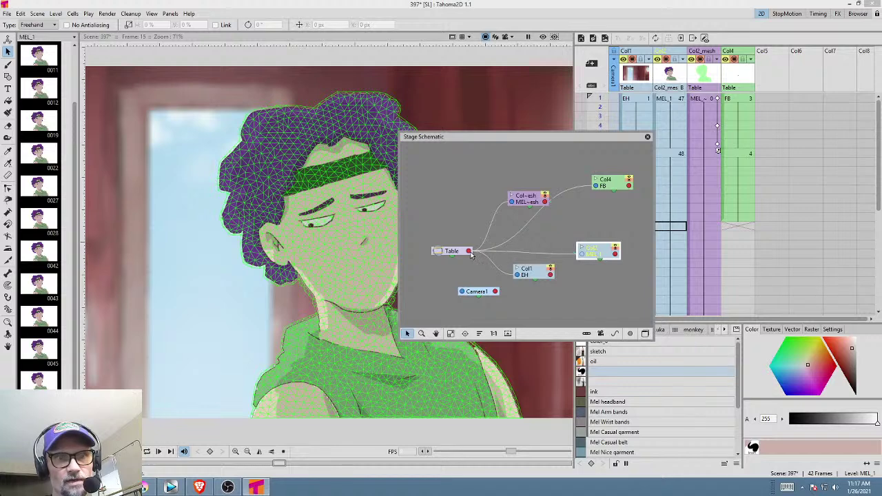
{"action": "left_click", "coordinate": [744, 228]}
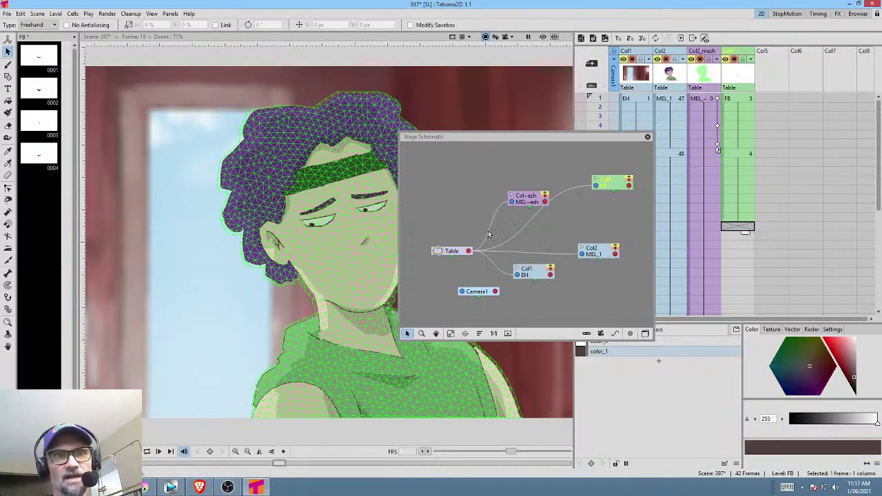
{"action": "left_click", "coordinate": [647, 136]}
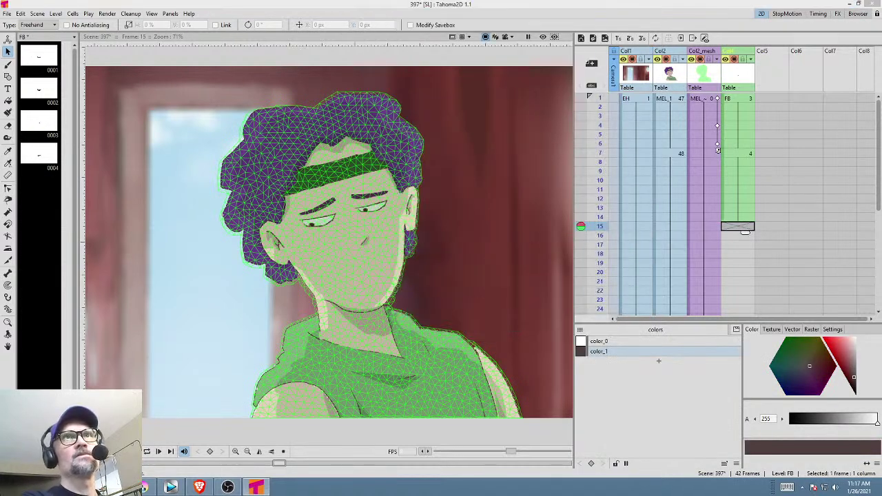
Draw a narrow, slightly open mouth with the Brush on Col4 at frame 15 and fill it with color_1.
{"action": "scroll", "coordinate": [364, 195], "scroll_direction": "up", "scroll_amount": 2}
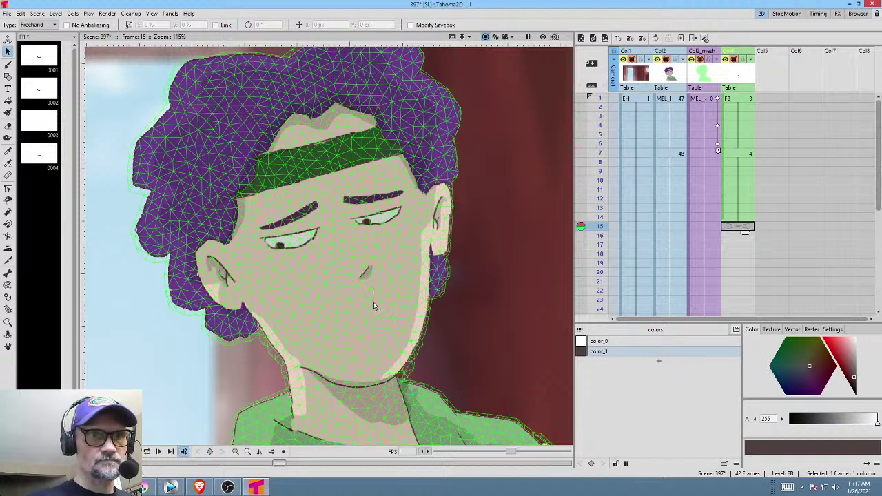
{"action": "left_click_drag", "start_coordinate": [369, 307], "coordinate": [377, 292]}
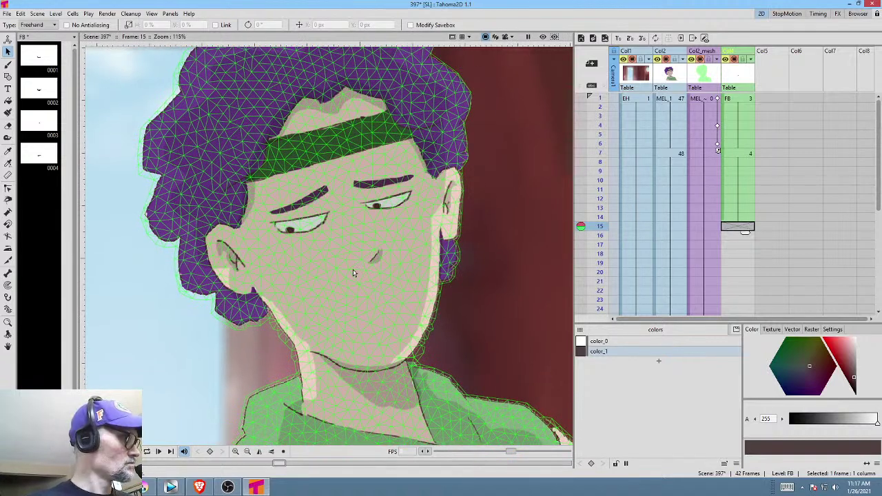
{"action": "key", "text": "b"}
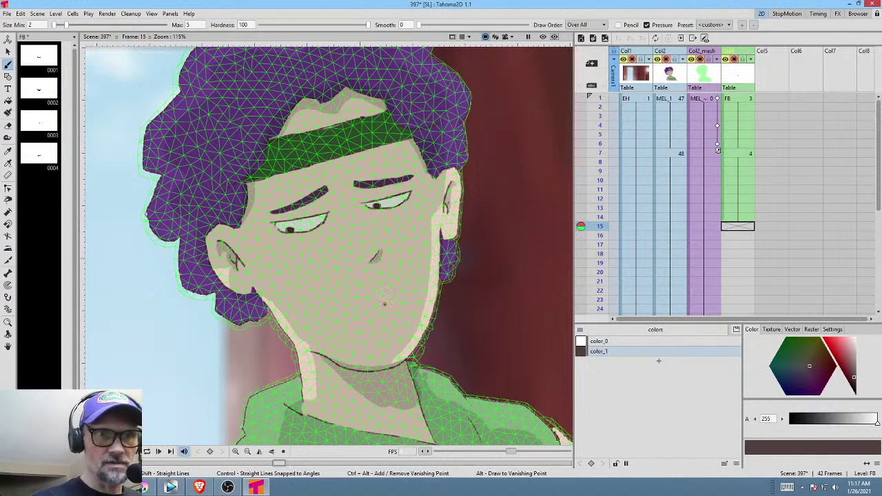
{"action": "mouse_move", "coordinate": [388, 306]}
{"action": "left_mouse_down"}
{"action": "mouse_move", "coordinate": [338, 317]}
{"action": "mouse_move", "coordinate": [440, 288]}
{"action": "left_mouse_up"}
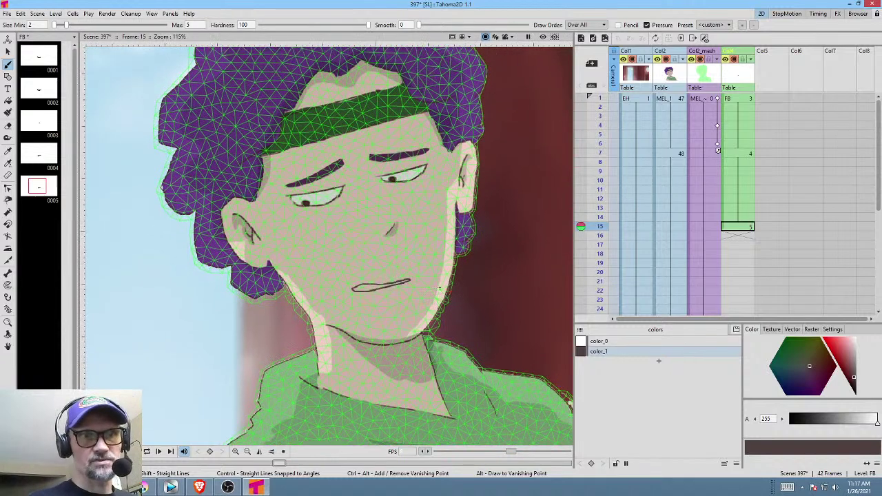
{"action": "key", "text": "f"}
{"action": "left_click", "coordinate": [374, 286]}
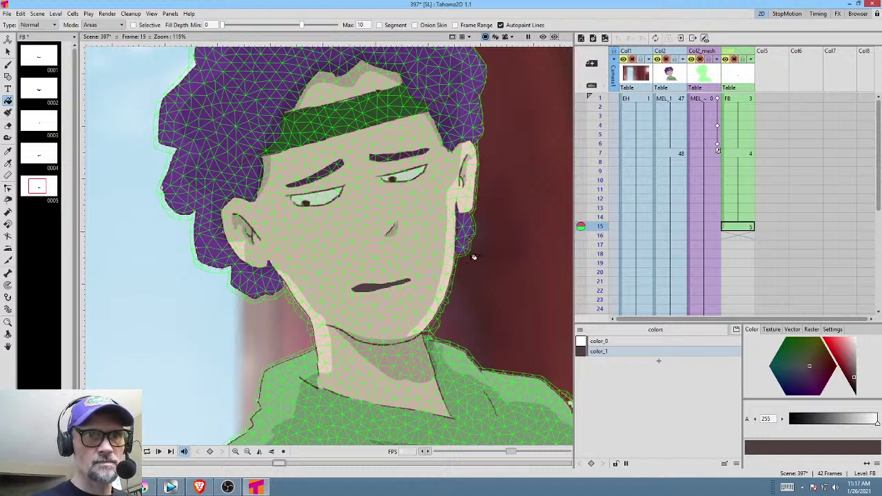
Extend the new mouth drawing in Col4 to frame 16 and select its first cell at frame 15.
{"action": "left_click", "coordinate": [749, 233]}
{"action": "left_click_drag", "start_coordinate": [745, 235], "coordinate": [744, 246]}
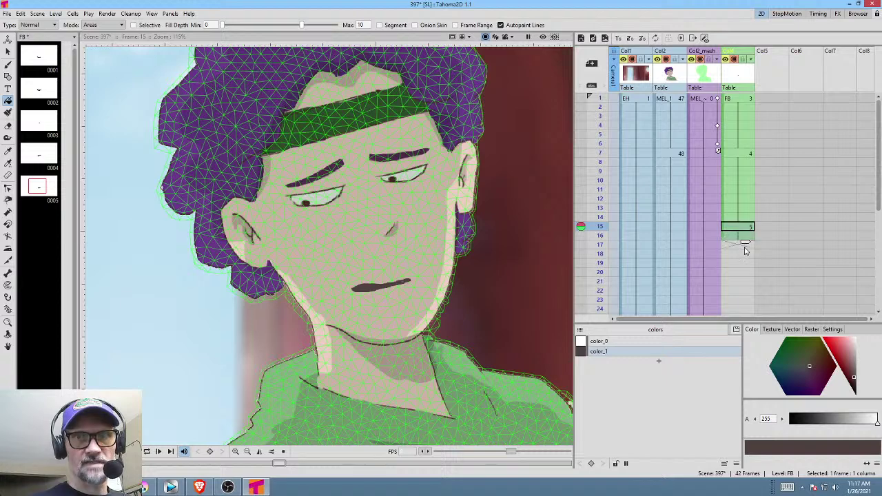
{"action": "left_click", "coordinate": [738, 228]}
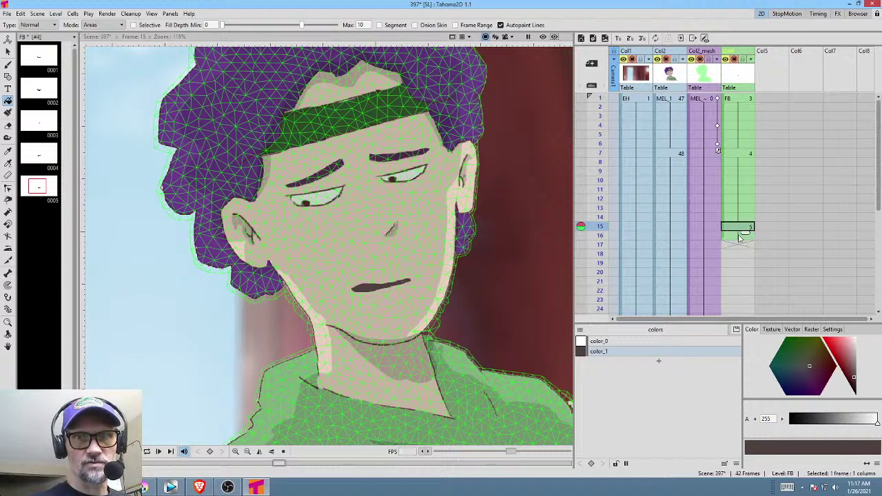
{"action": "left_click", "coordinate": [735, 236], "text": "ctrl"}
{"action": "left_click", "coordinate": [733, 230]}
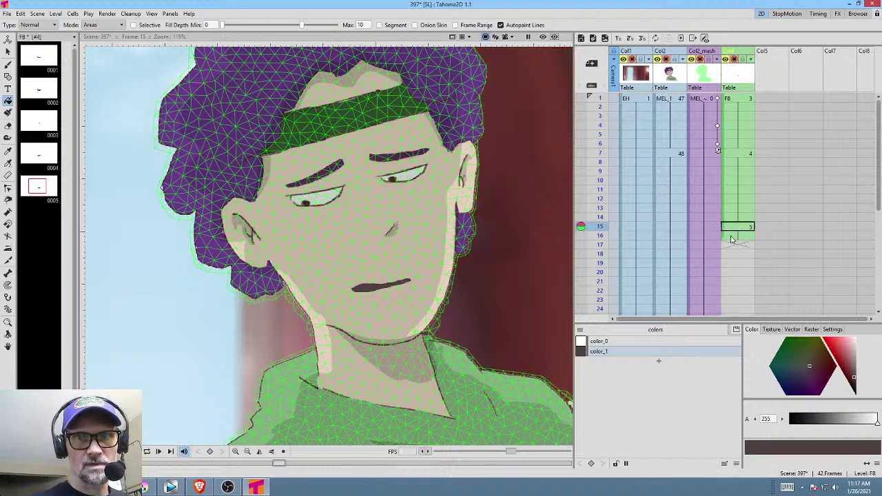
Move the narrow mouth cells in Col4 to start at frame 17, and draw and fill a wider open mouth with color_1 at frame 15.
{"action": "mouse_move", "coordinate": [732, 238]}
{"action": "left_mouse_down"}
{"action": "mouse_move", "coordinate": [724, 232]}
{"action": "mouse_move", "coordinate": [727, 247]}
{"action": "left_mouse_up"}
{"action": "left_click", "coordinate": [743, 228]}
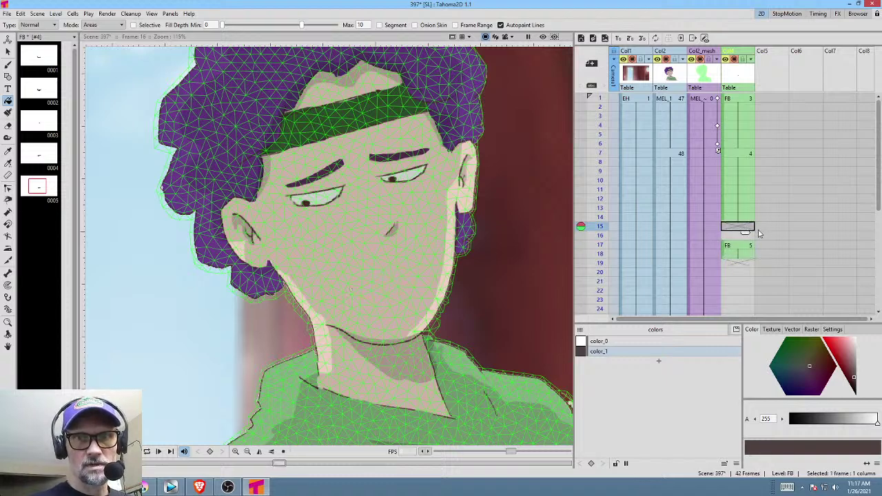
{"action": "key", "text": "b"}
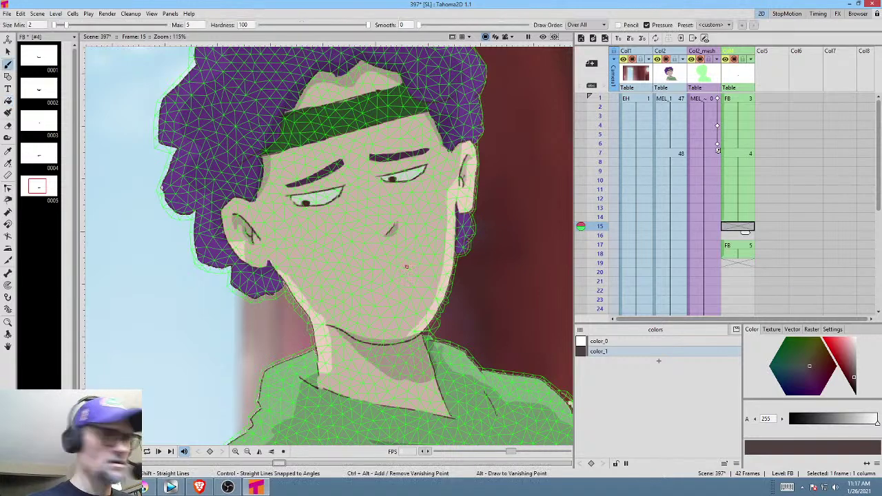
{"action": "mouse_move", "coordinate": [408, 273]}
{"action": "left_mouse_down"}
{"action": "mouse_move", "coordinate": [364, 288]}
{"action": "mouse_move", "coordinate": [364, 298]}
{"action": "mouse_move", "coordinate": [411, 290]}
{"action": "left_mouse_up"}
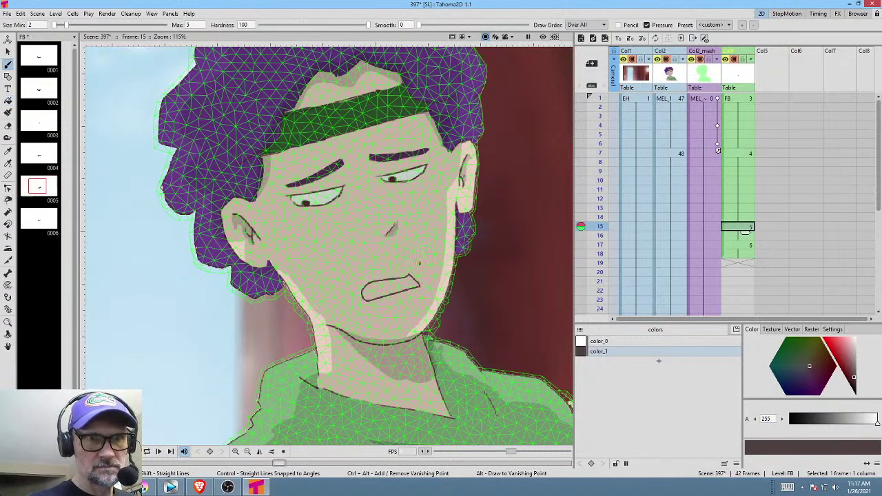
{"action": "key", "text": "f"}
{"action": "left_click", "coordinate": [386, 289]}
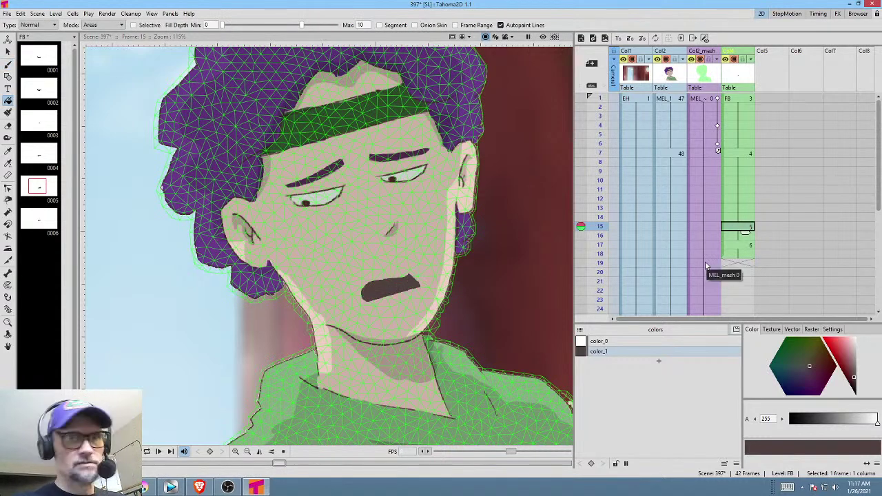
Compare the neighbouring mouths, then distort the frame 15 mouth with a freehand selection, rotate it about -8.5° and move it down toward the chin.
{"action": "key", "text": "period"}
{"action": "key", "text": "comma"}
{"action": "key", "text": "comma"}
{"action": "key", "text": "period"}
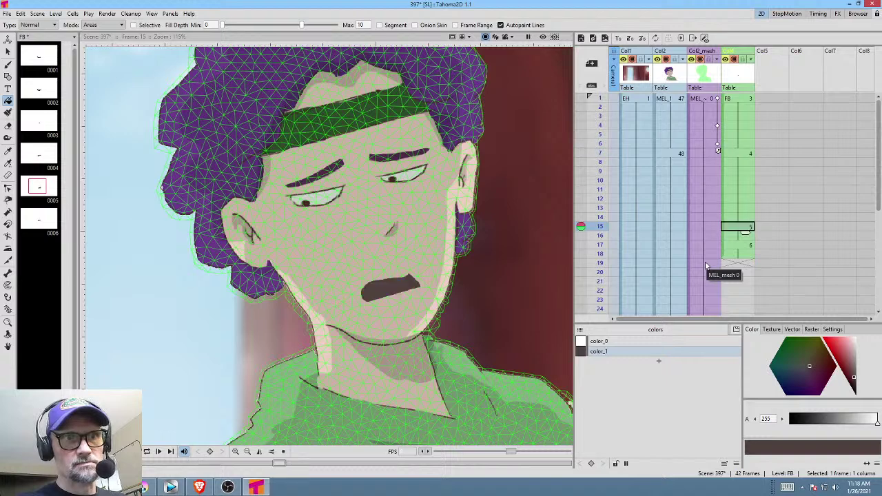
{"action": "key", "text": "comma"}
{"action": "key", "text": "period"}
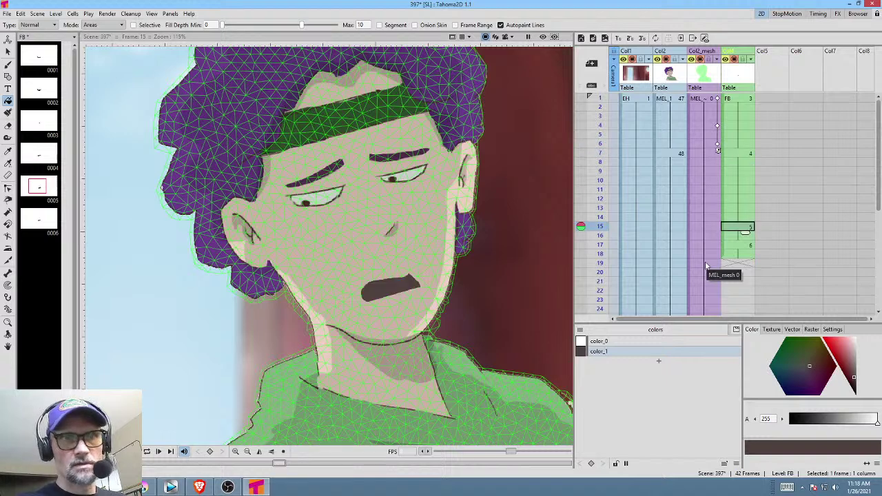
{"action": "key", "text": "s"}
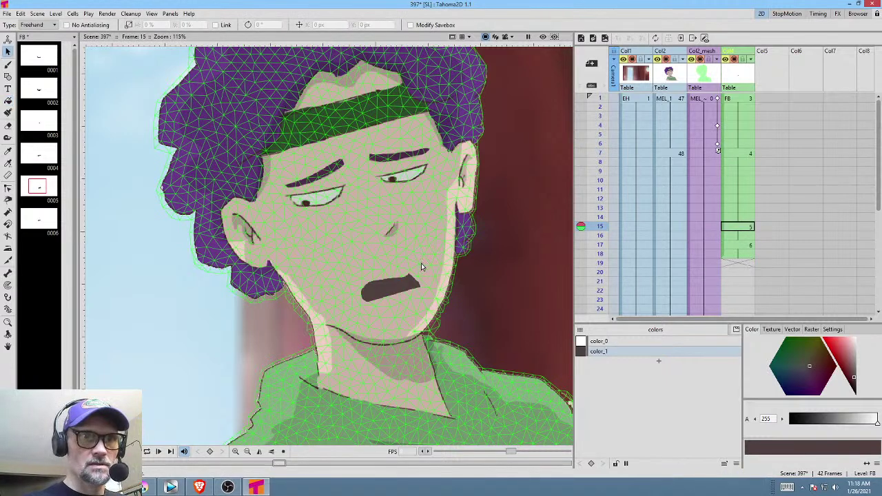
{"action": "mouse_move", "coordinate": [422, 263]}
{"action": "left_mouse_down"}
{"action": "mouse_move", "coordinate": [424, 296]}
{"action": "mouse_move", "coordinate": [426, 271]}
{"action": "left_mouse_up"}
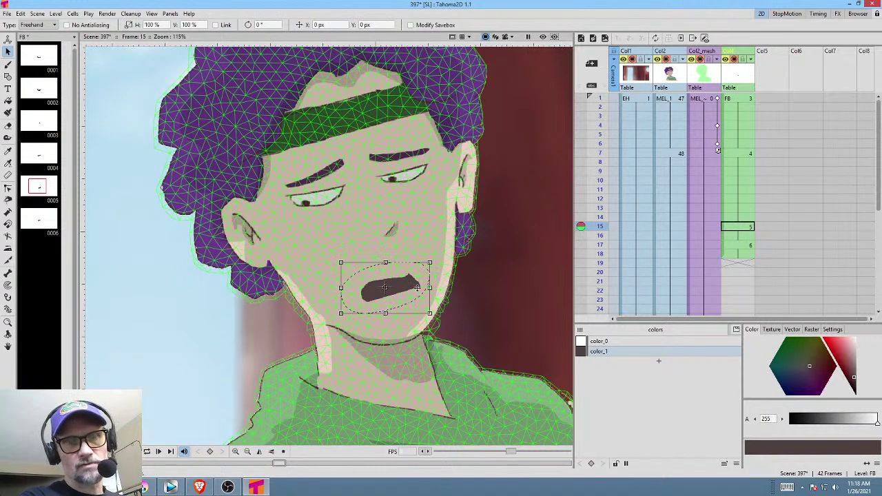
{"action": "left_click_drag", "start_coordinate": [430, 264], "coordinate": [438, 263]}
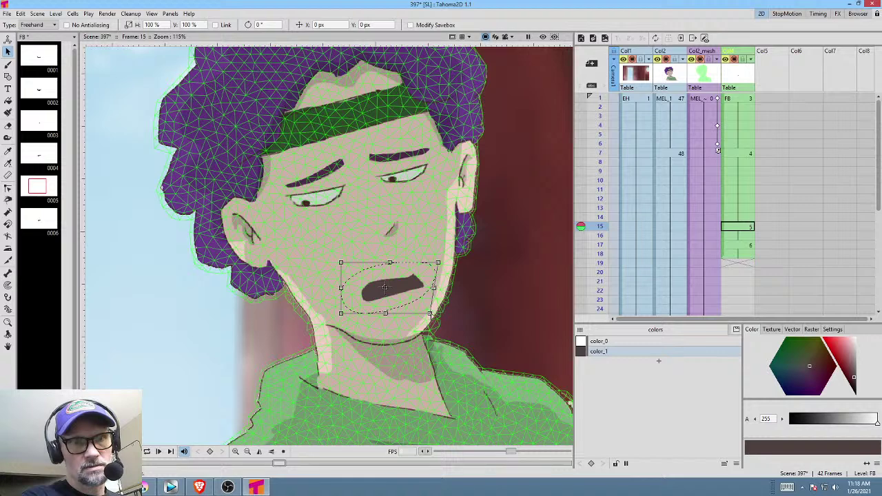
{"action": "mouse_move", "coordinate": [430, 314]}
{"action": "left_mouse_down"}
{"action": "mouse_move", "coordinate": [408, 320]}
{"action": "mouse_move", "coordinate": [416, 320]}
{"action": "left_mouse_up"}
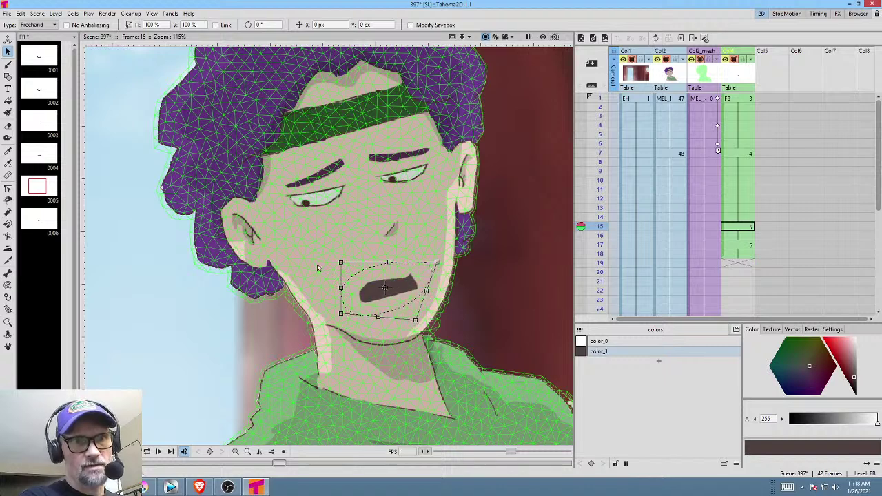
{"action": "left_click_drag", "start_coordinate": [340, 320], "coordinate": [336, 312]}
{"action": "left_click_drag", "start_coordinate": [377, 291], "coordinate": [369, 299]}
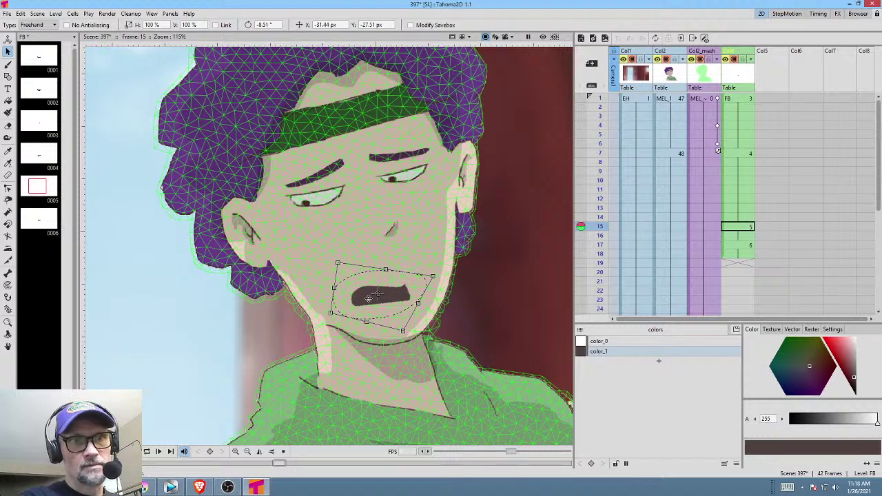
Lower the narrow mouth at frame 17 by about 59 px, and scale the wavy mouth at frame 7 to about 94.5% and nudge it up.
{"action": "left_click", "coordinate": [748, 246]}
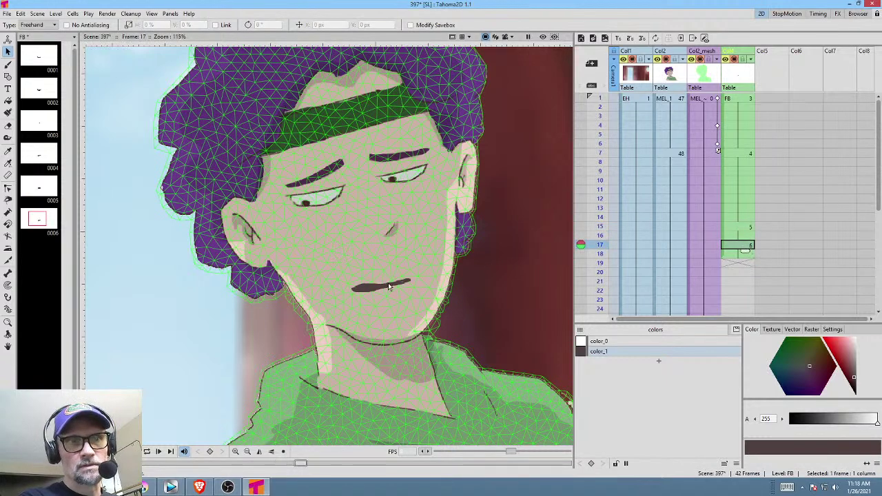
{"action": "left_click_drag", "start_coordinate": [415, 262], "coordinate": [398, 298]}
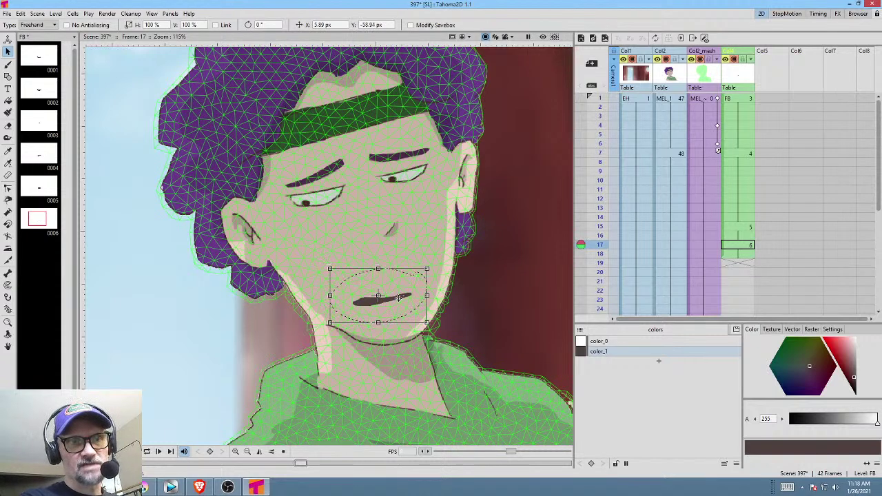
{"action": "left_click", "coordinate": [737, 152]}
{"action": "scroll", "coordinate": [461, 265], "scroll_direction": "down", "scroll_amount": 2}
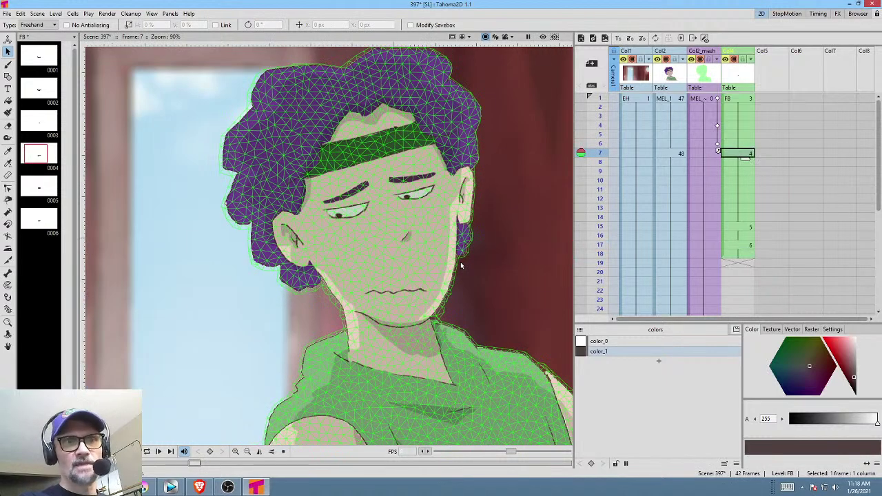
{"action": "left_click", "coordinate": [737, 100]}
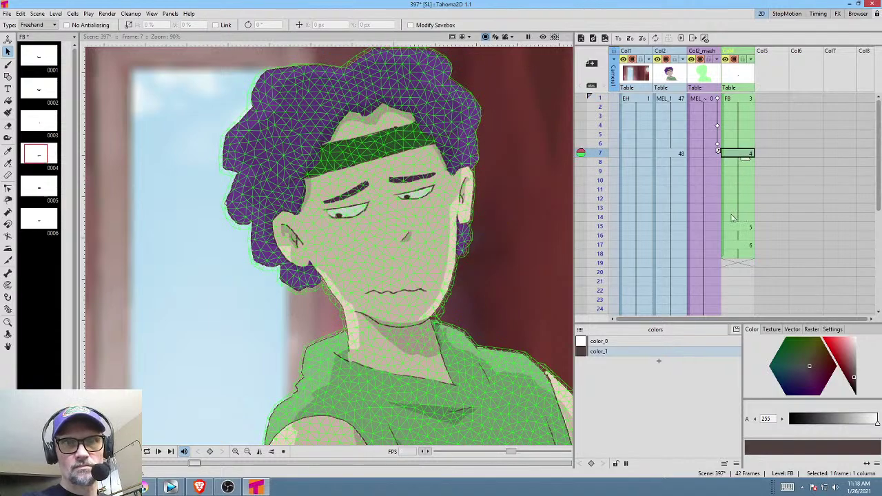
{"action": "left_click_drag", "start_coordinate": [429, 281], "coordinate": [427, 282]}
{"action": "scroll", "coordinate": [428, 283], "scroll_direction": "up", "scroll_amount": 4}
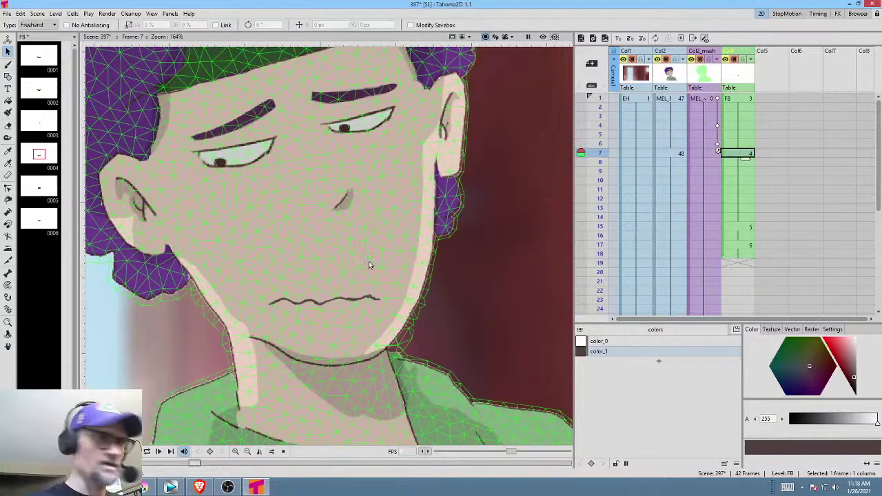
{"action": "mouse_move", "coordinate": [368, 262]}
{"action": "left_mouse_down"}
{"action": "mouse_move", "coordinate": [277, 272]}
{"action": "mouse_move", "coordinate": [271, 323]}
{"action": "mouse_move", "coordinate": [381, 314]}
{"action": "mouse_move", "coordinate": [371, 265]}
{"action": "left_mouse_up"}
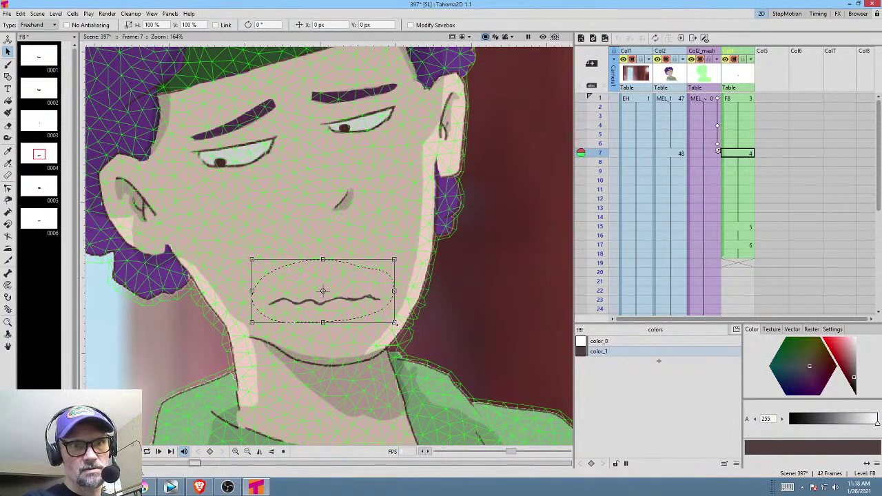
{"action": "left_click_drag", "start_coordinate": [393, 323], "coordinate": [386, 319]}
{"action": "left_click_drag", "start_coordinate": [351, 295], "coordinate": [357, 290]}
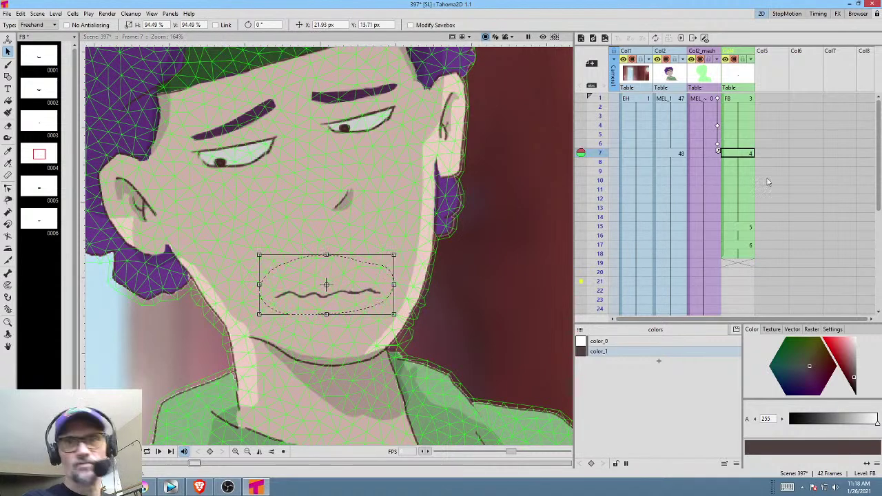
Draw a closed, downturned mouth line with the Brush in Col4 at frame 19.
{"action": "left_click", "coordinate": [746, 227]}
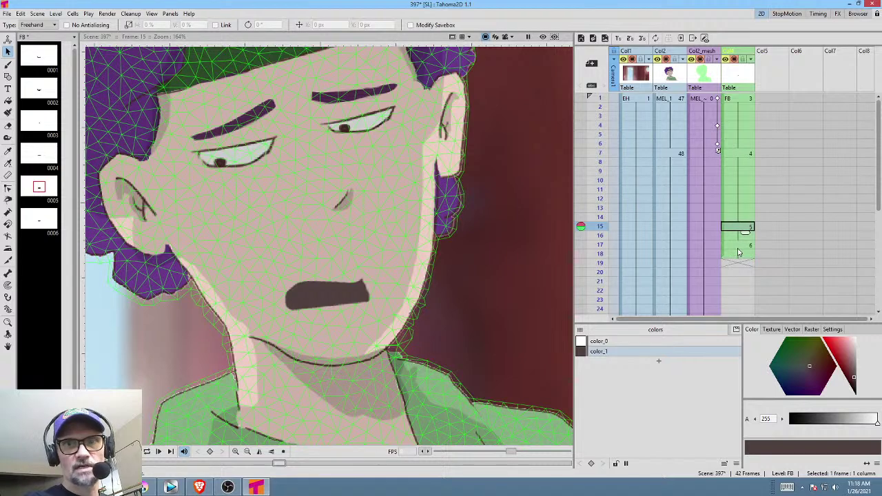
{"action": "left_click", "coordinate": [739, 246]}
{"action": "scroll", "coordinate": [757, 254], "scroll_direction": "down", "scroll_amount": 4}
{"action": "left_click", "coordinate": [744, 152]}
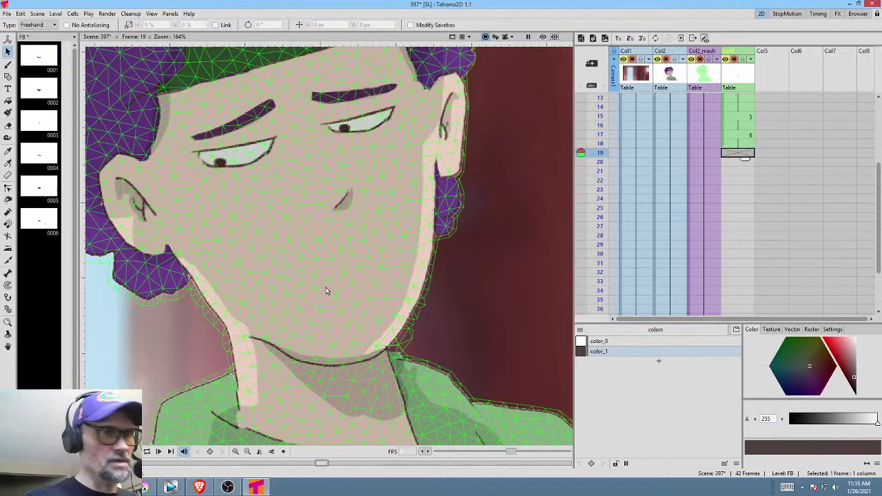
{"action": "key", "text": "b"}
{"action": "left_click_drag", "start_coordinate": [303, 304], "coordinate": [365, 298]}
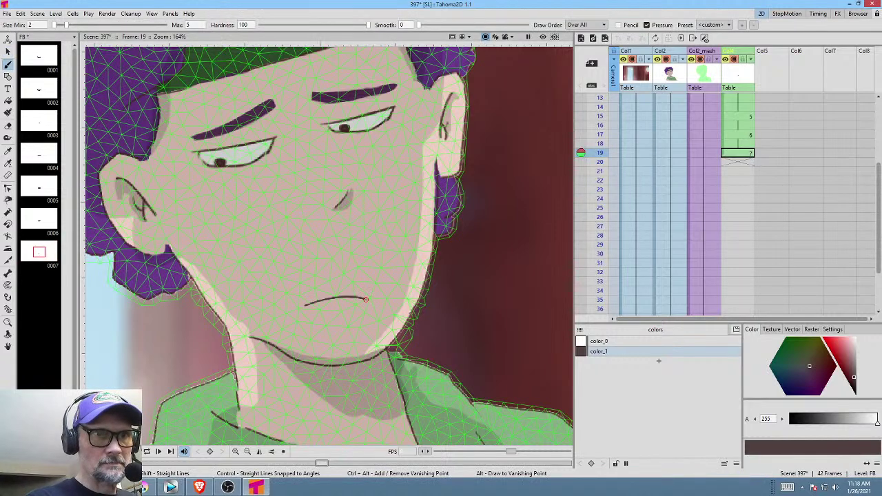
{"action": "left_click_drag", "start_coordinate": [306, 305], "coordinate": [291, 315]}
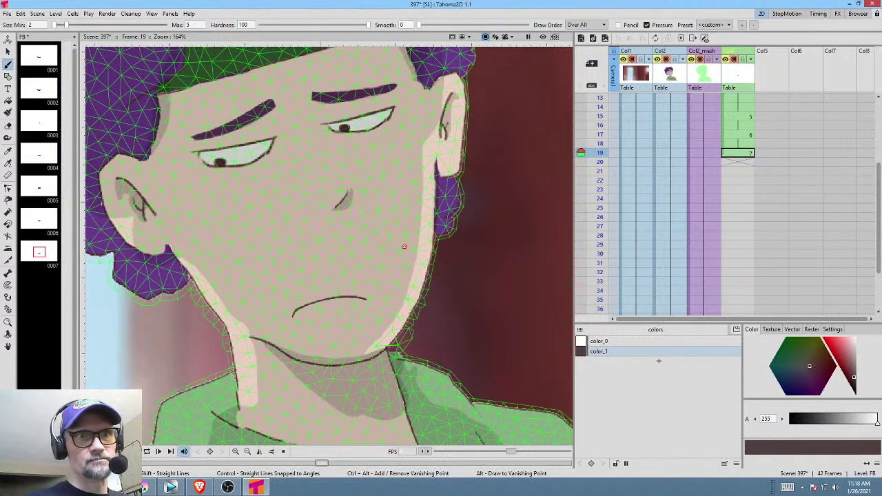
Extend the downturned mouth drawing in Col4 from frame 19 through frame 42.
{"action": "scroll", "coordinate": [426, 248], "scroll_direction": "down", "scroll_amount": 5}
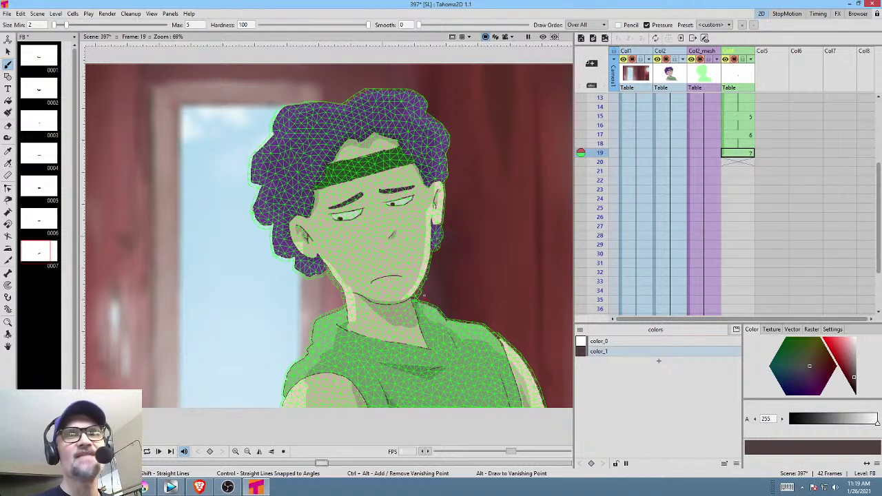
{"action": "left_click_drag", "start_coordinate": [746, 162], "coordinate": [743, 257]}
{"action": "scroll", "coordinate": [743, 255], "scroll_direction": "down", "scroll_amount": 3}
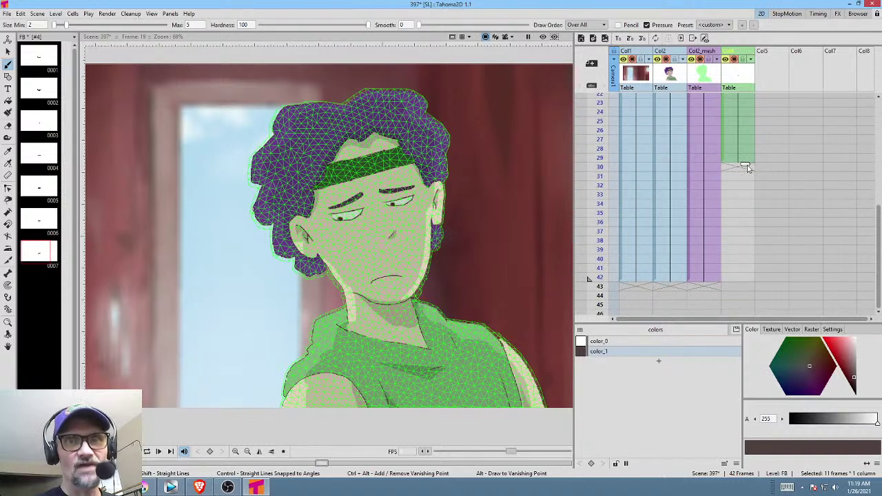
{"action": "left_click_drag", "start_coordinate": [745, 164], "coordinate": [745, 284]}
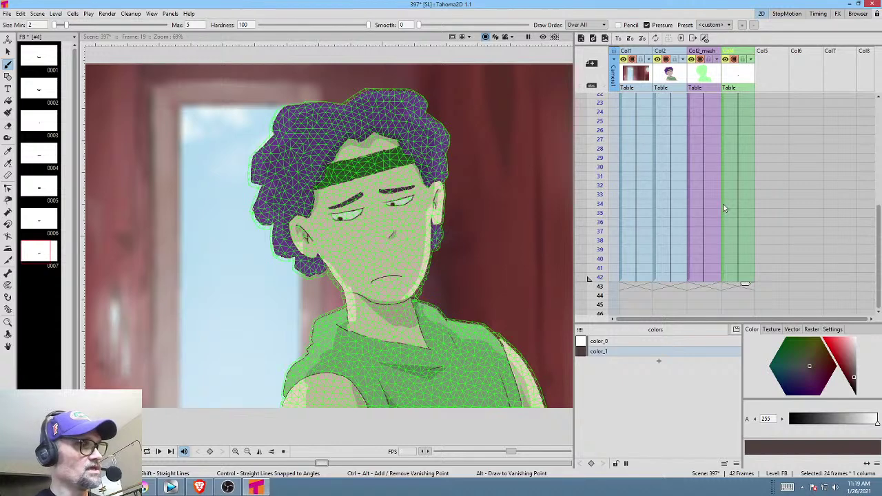
Return to frame 1 and reparent Col4 and Col2 to the Col2_mesh column in the Stage Schematic, then close it.
{"action": "key", "text": "Home"}
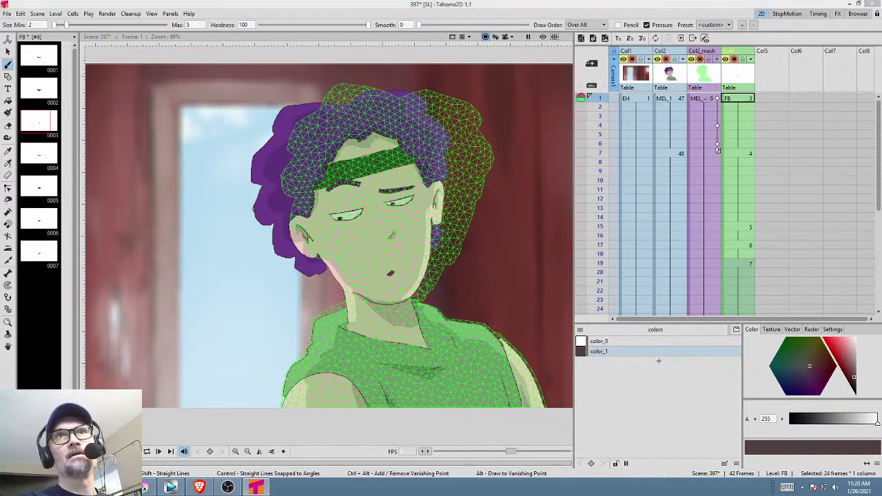
{"action": "left_click_drag", "start_coordinate": [669, 0], "coordinate": [704, 140]}
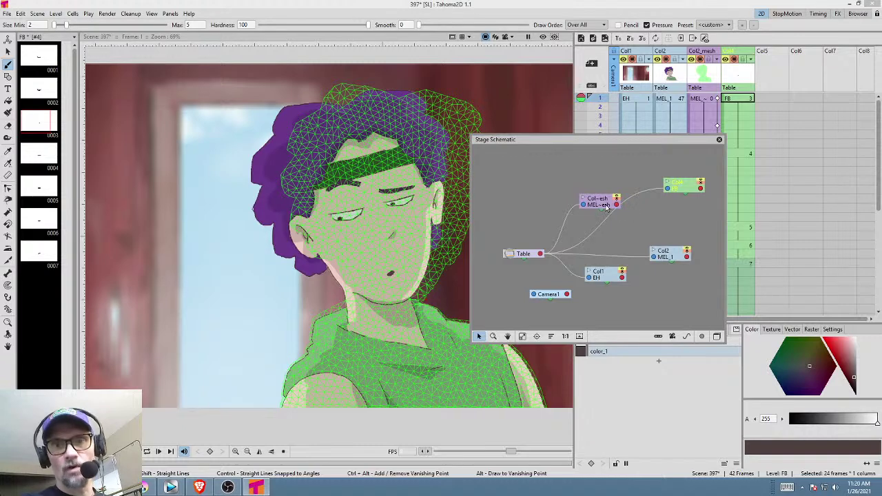
{"action": "mouse_move", "coordinate": [608, 208]}
{"action": "left_mouse_down"}
{"action": "mouse_move", "coordinate": [607, 196]}
{"action": "mouse_move", "coordinate": [619, 195]}
{"action": "mouse_move", "coordinate": [604, 216]}
{"action": "left_mouse_up"}
{"action": "left_click", "coordinate": [672, 193]}
{"action": "left_click", "coordinate": [654, 256]}
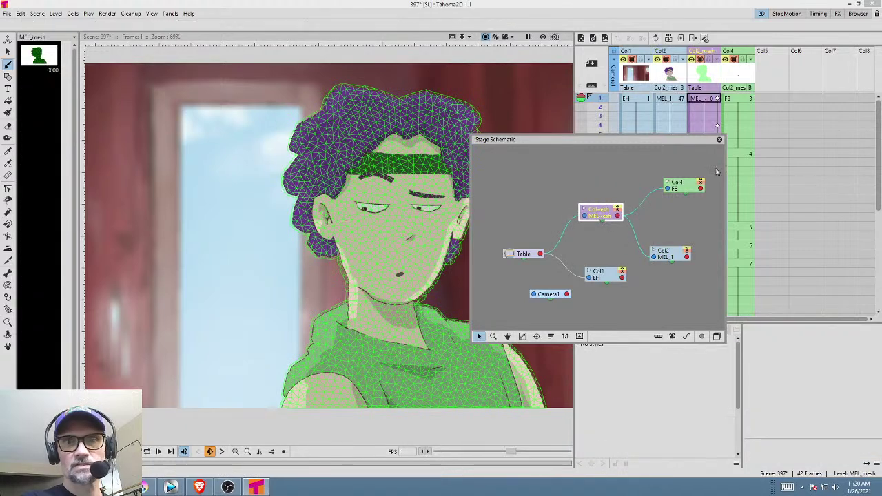
{"action": "left_click", "coordinate": [719, 139]}
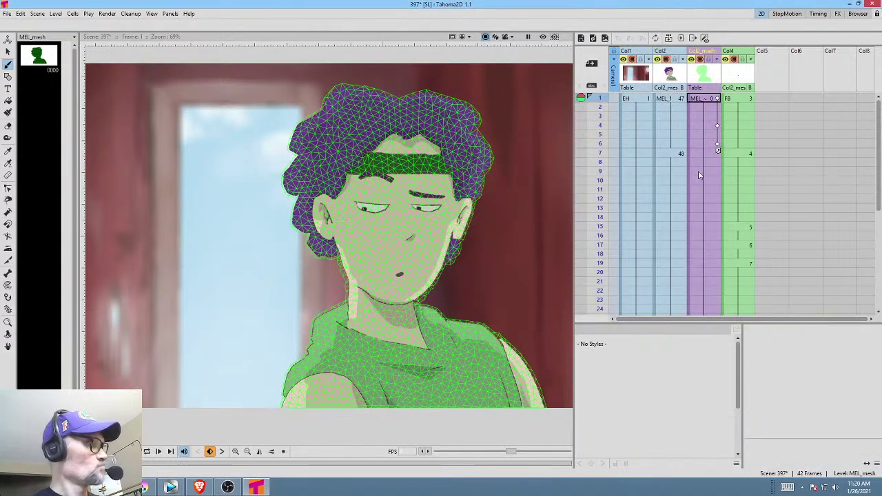
Hide the mesh display on the Col2_mesh column using the Plastic tool's options, leaving the skeleton shown.
{"action": "left_click", "coordinate": [729, 100]}
{"action": "left_click", "coordinate": [679, 100]}
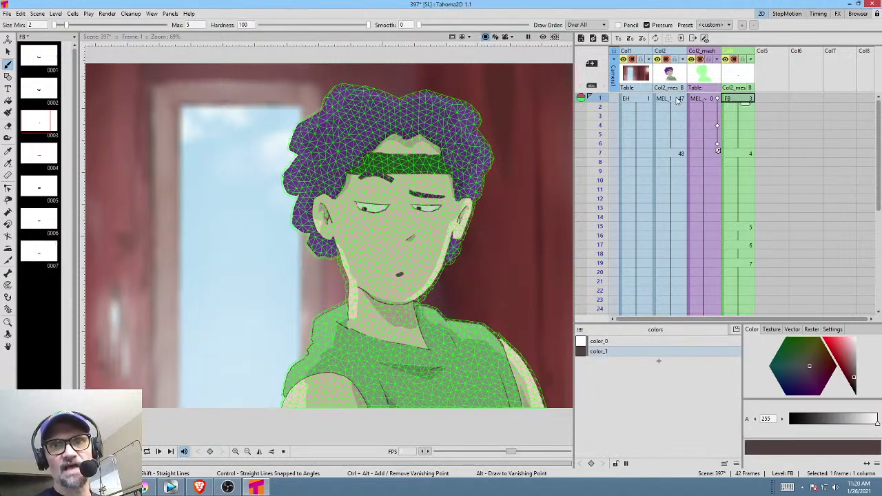
{"action": "right_click", "coordinate": [426, 196]}
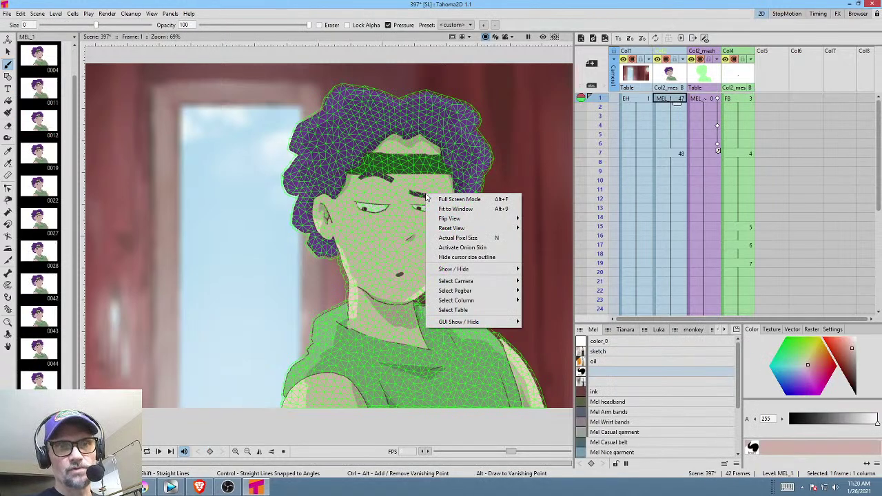
{"action": "left_click", "coordinate": [706, 101]}
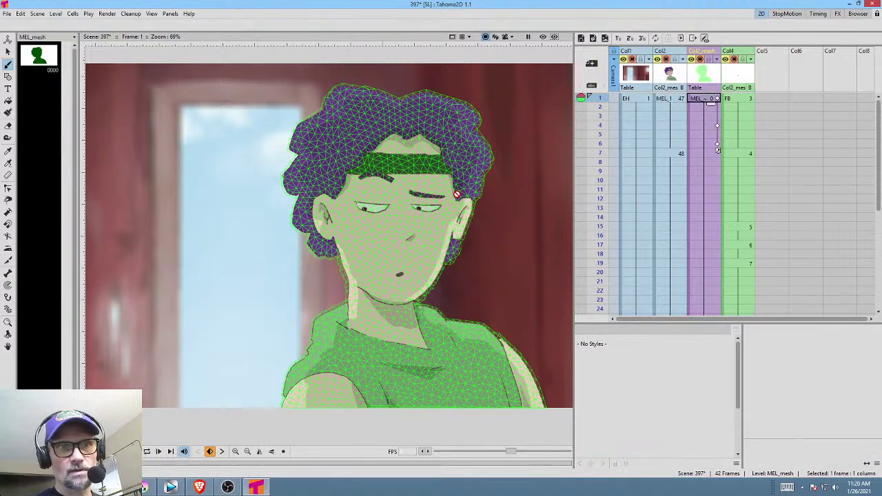
{"action": "right_click", "coordinate": [434, 205]}
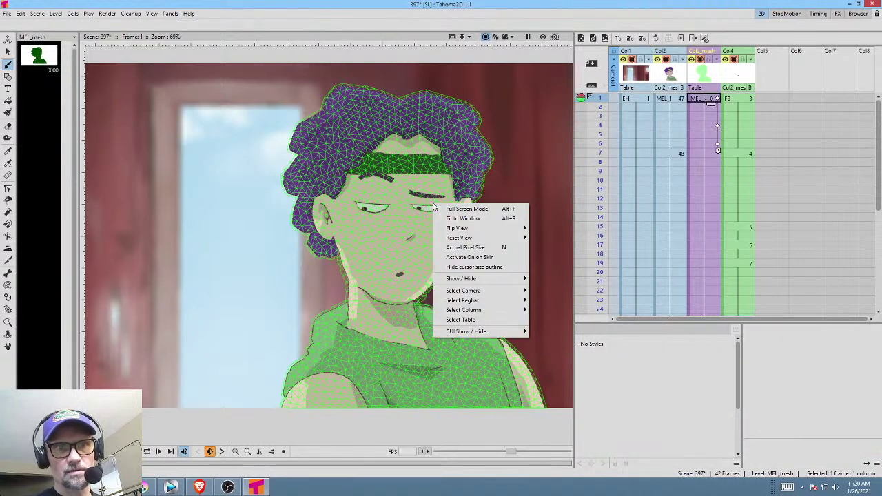
{"action": "left_click", "coordinate": [526, 154]}
{"action": "key", "text": "x"}
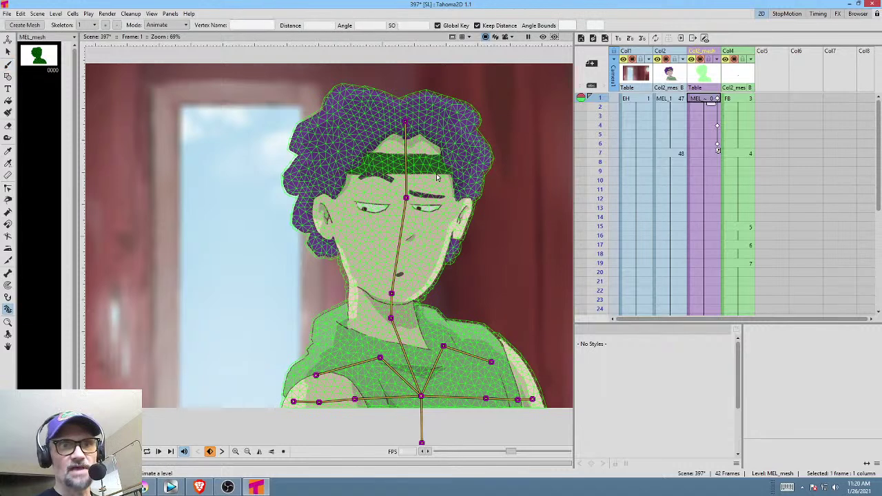
{"action": "right_click", "coordinate": [436, 178]}
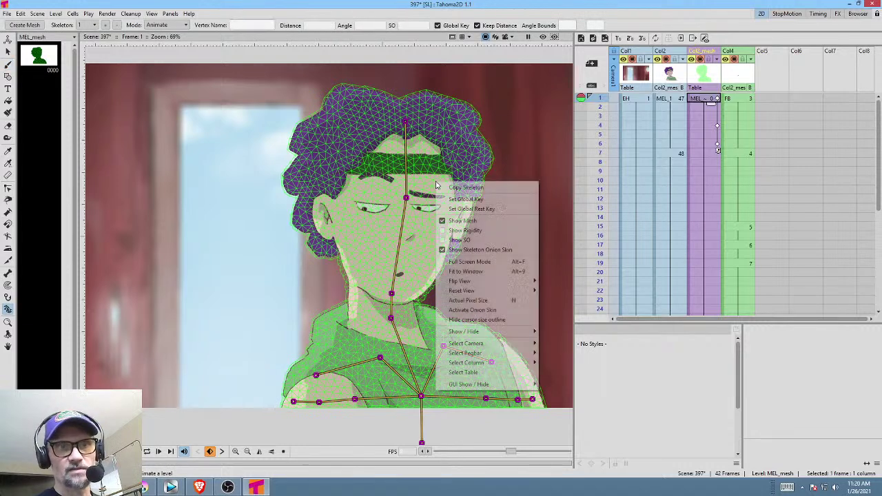
{"action": "left_click", "coordinate": [444, 220]}
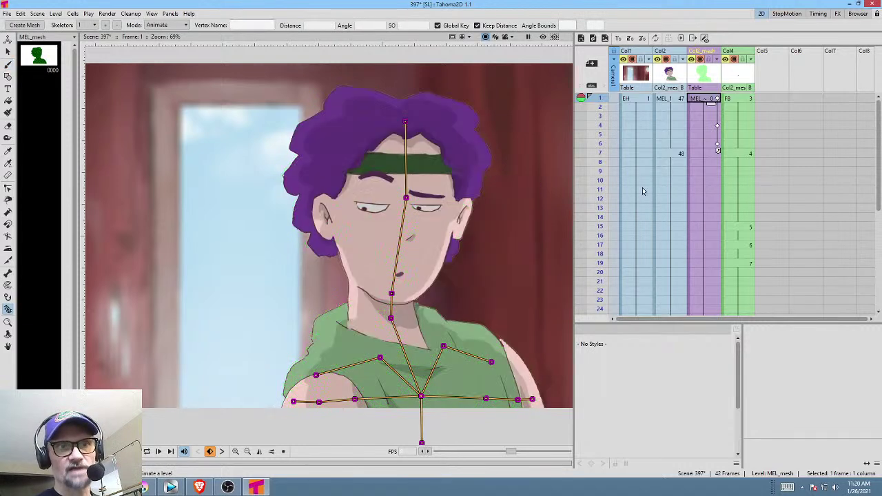
Play the scene with looping from frame 1 to check the head turn and mouth changes, then stop playback.
{"action": "left_click", "coordinate": [663, 101]}
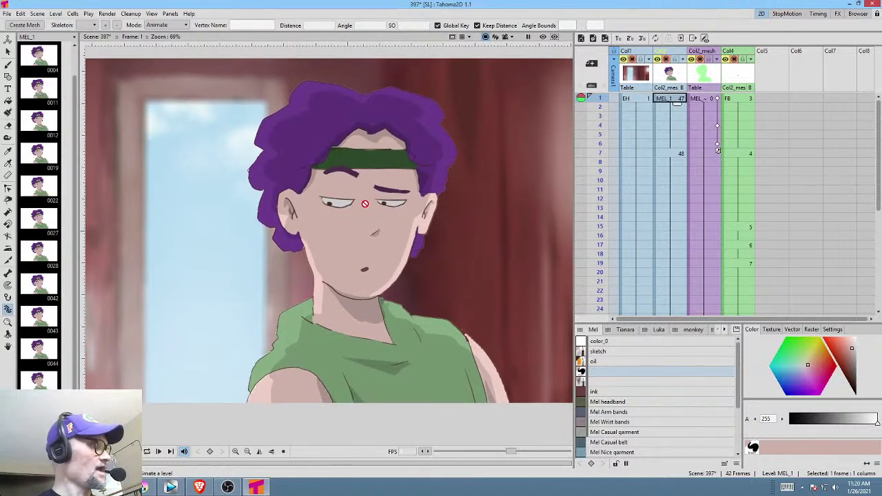
{"action": "key", "text": "p"}
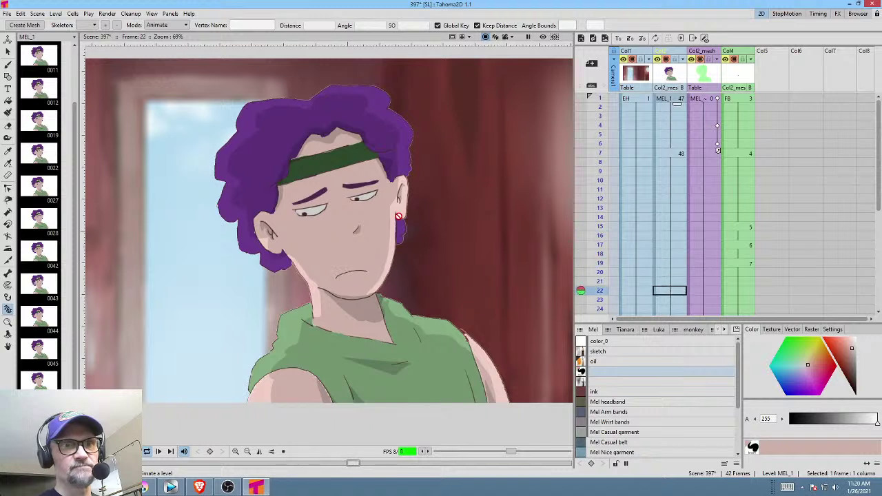
{"action": "key", "text": "l"}
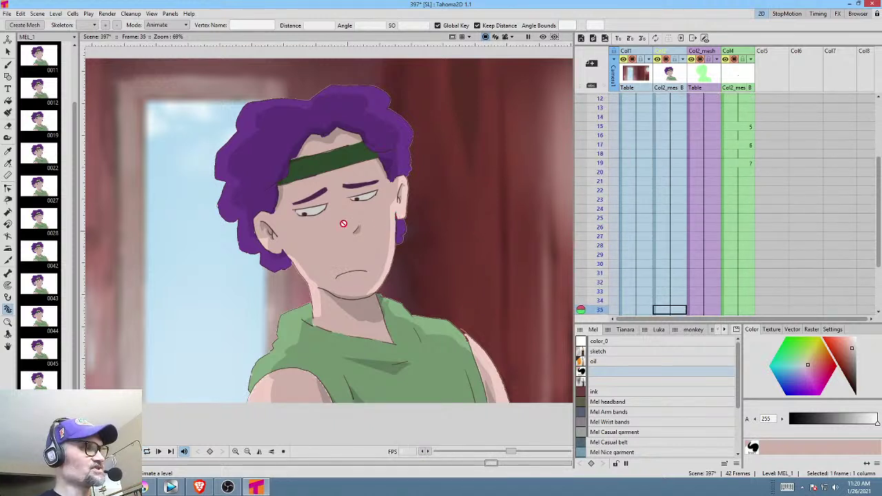
{"action": "key", "text": "alt+comma"}
{"action": "key", "text": "l"}
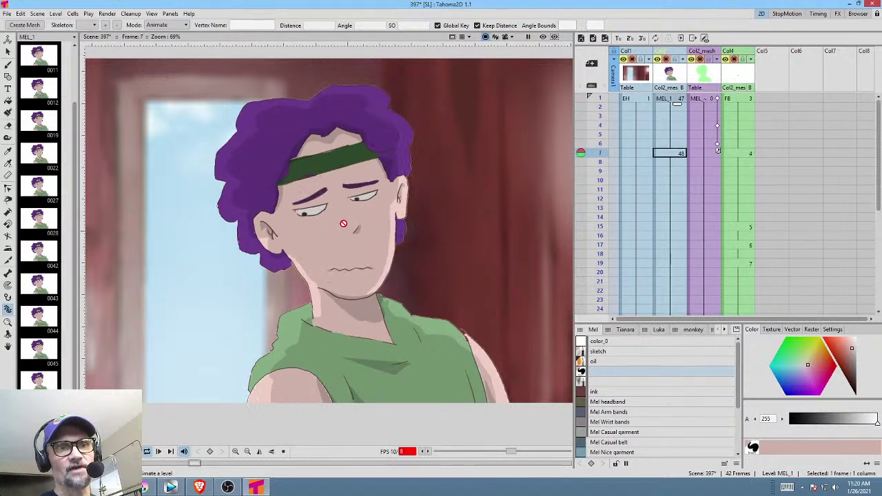
{"action": "key", "text": "p"}
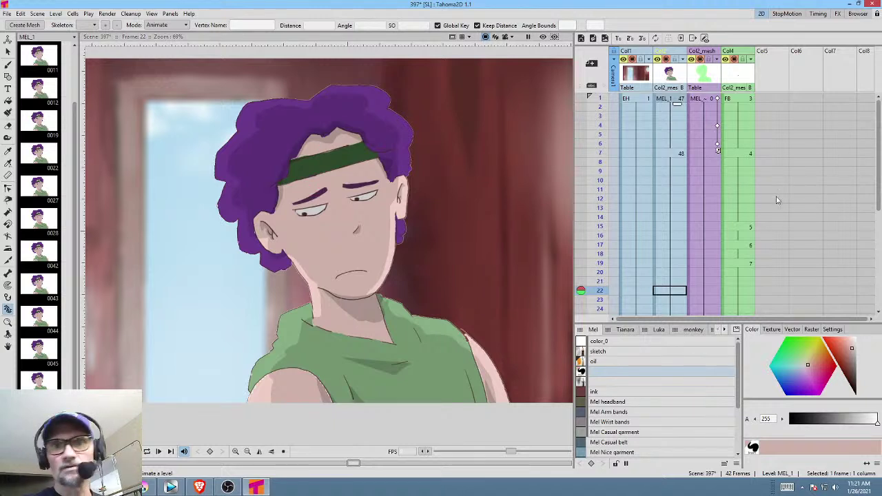
Return to frame 1 and save the scene with all its levels.
{"action": "left_click", "coordinate": [600, 99]}
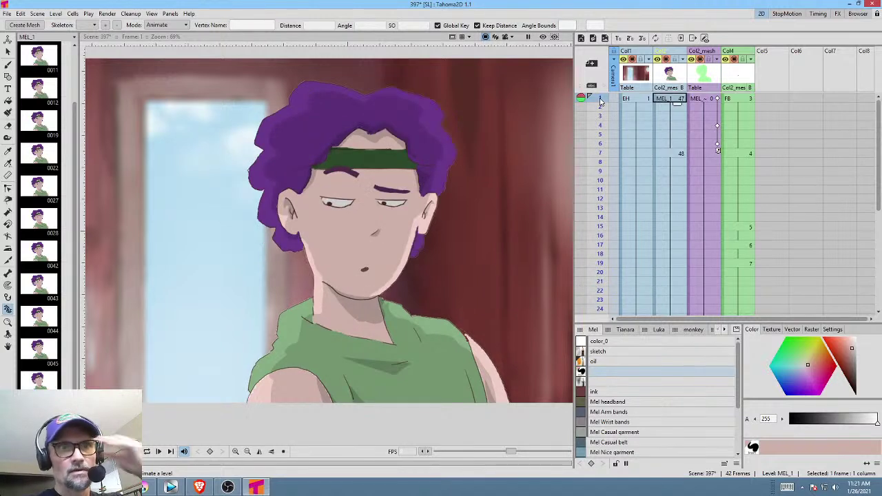
{"action": "left_click", "coordinate": [7, 14]}
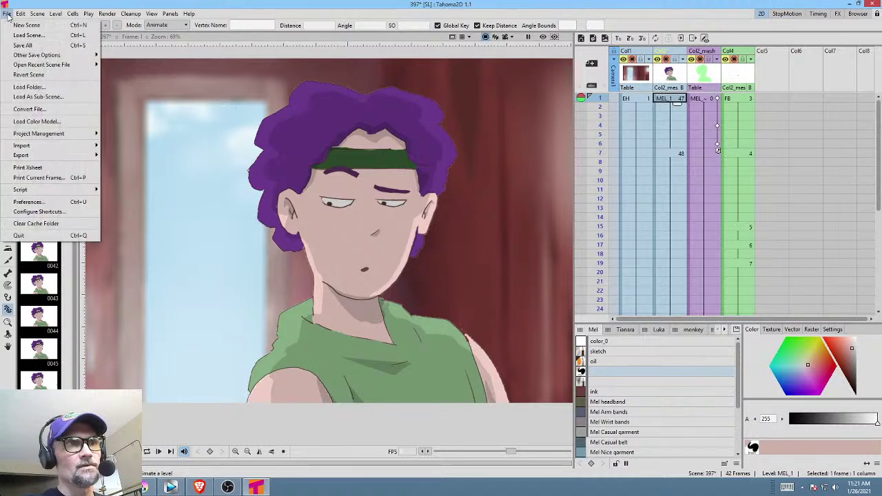
{"action": "left_click", "coordinate": [22, 45]}
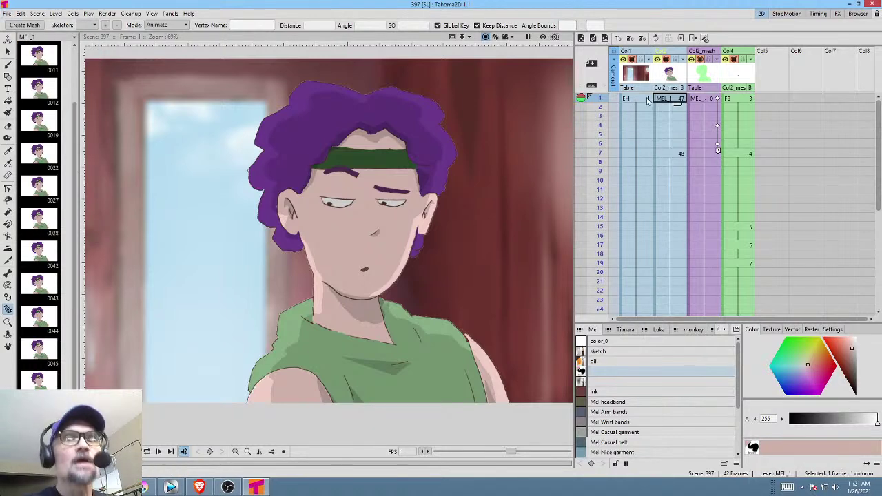
Review the background, character and mouth columns and scrub the frames around the mouth changes up to frame 20.
{"action": "key", "text": "Left"}
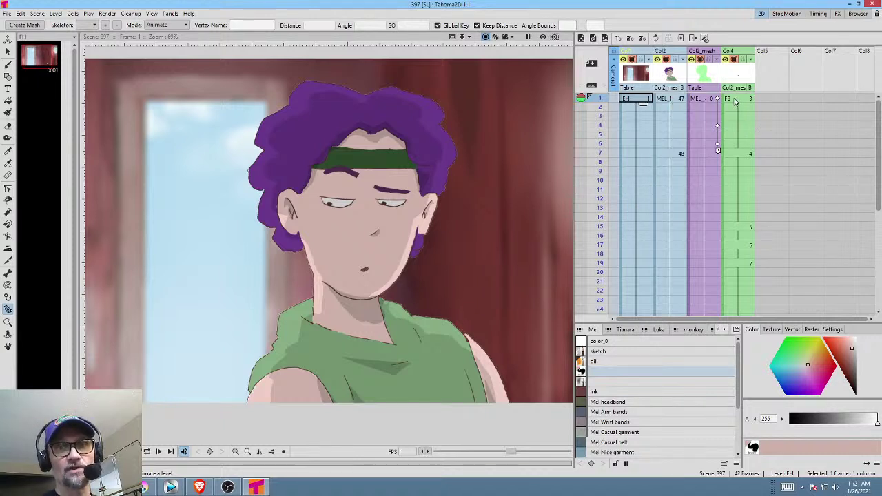
{"action": "left_click", "coordinate": [679, 100]}
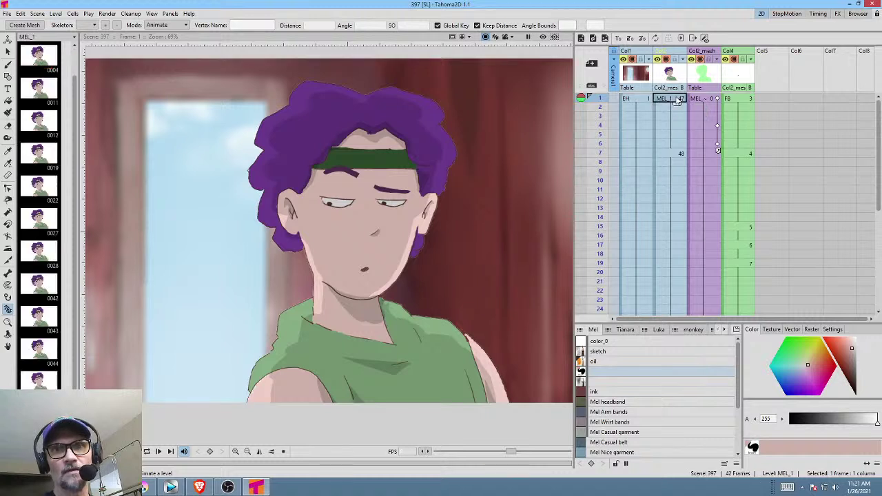
{"action": "left_click_drag", "start_coordinate": [600, 104], "coordinate": [601, 237]}
{"action": "scroll", "coordinate": [601, 237], "scroll_direction": "down", "scroll_amount": 4}
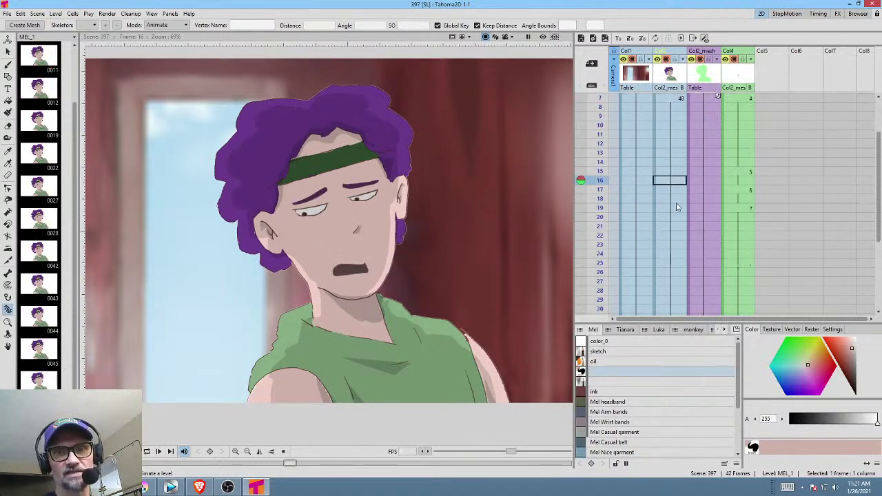
{"action": "left_click_drag", "start_coordinate": [601, 139], "coordinate": [606, 235]}
{"action": "left_click_drag", "start_coordinate": [728, 208], "coordinate": [714, 145]}
{"action": "left_click_drag", "start_coordinate": [594, 155], "coordinate": [597, 241]}
{"action": "left_click", "coordinate": [726, 213]}
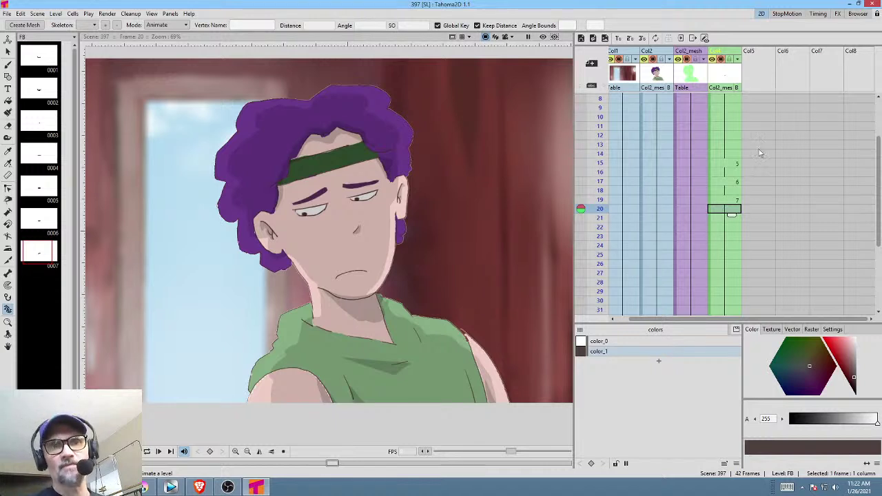
{"action": "scroll", "coordinate": [744, 153], "scroll_direction": "up", "scroll_amount": 3}
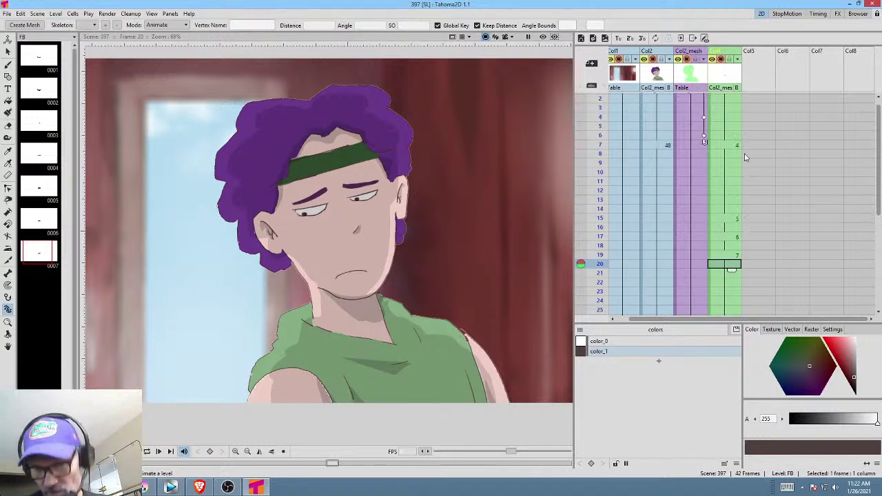
Preview the animation once more from frame 1 in Col4, stop it, and save everything again.
{"action": "left_click", "coordinate": [728, 100]}
{"action": "key", "text": "p"}
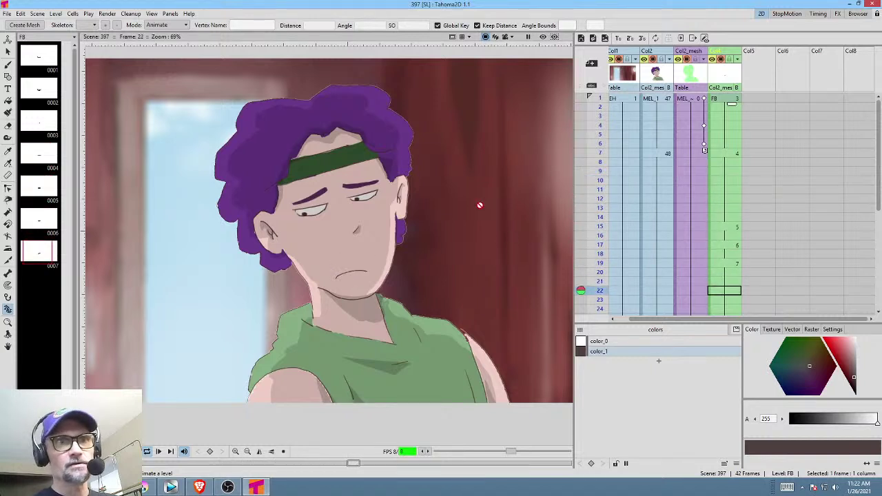
{"action": "key", "text": "p"}
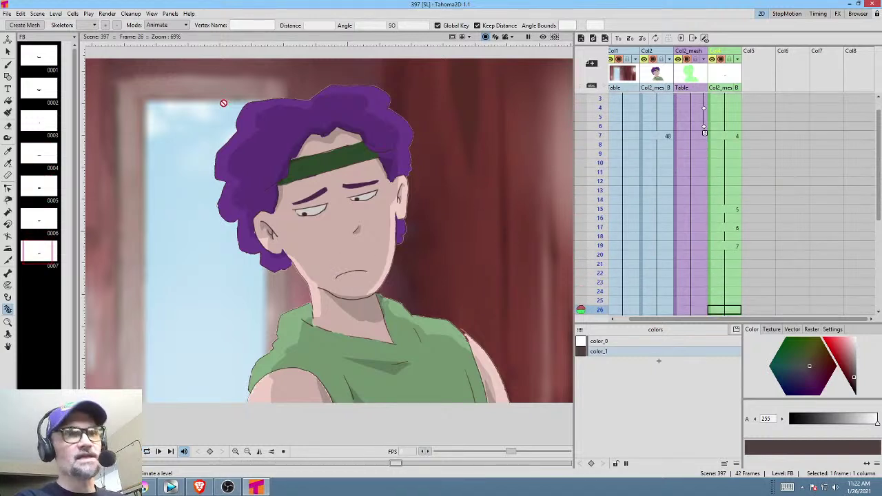
{"action": "left_click", "coordinate": [7, 15]}
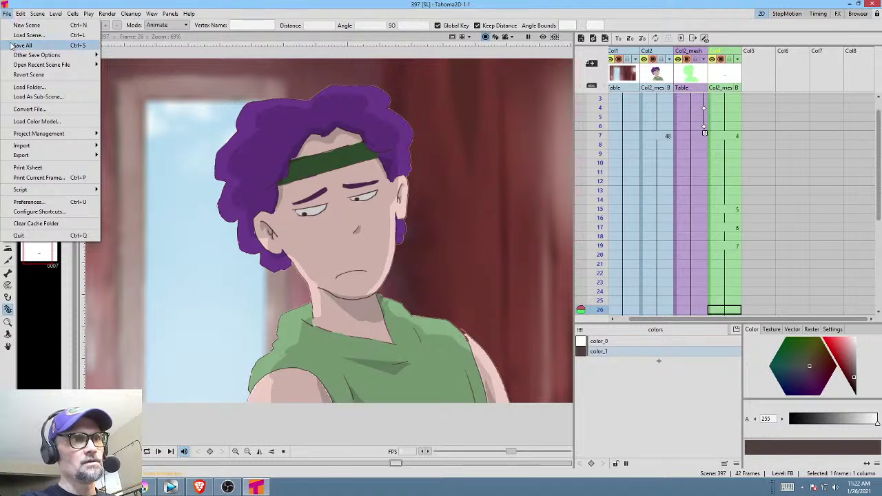
{"action": "left_click", "coordinate": [11, 45]}
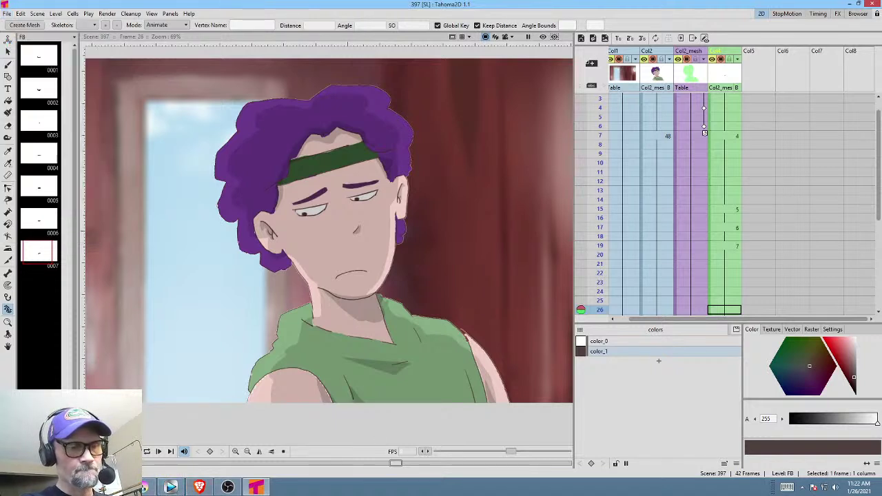
Switch to FastStone Image Viewer and go up from the 396-B folder to L:\ANIME\SL\scenes.
{"action": "left_click", "coordinate": [115, 486]}
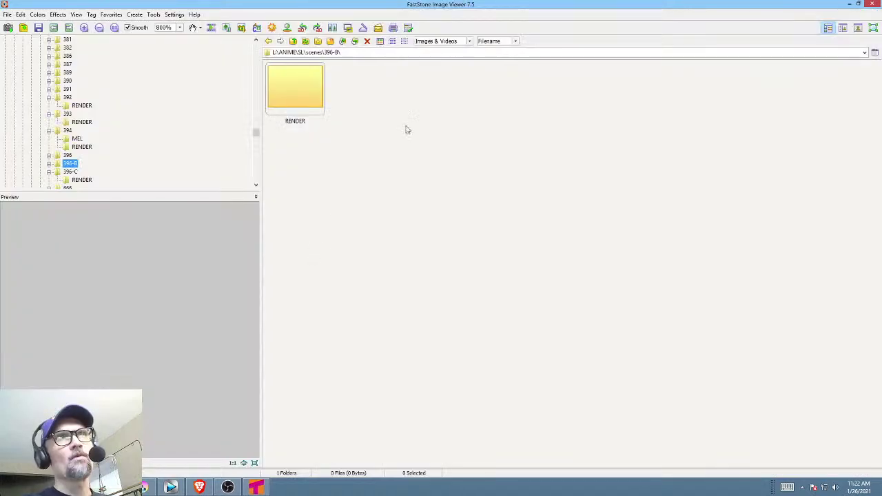
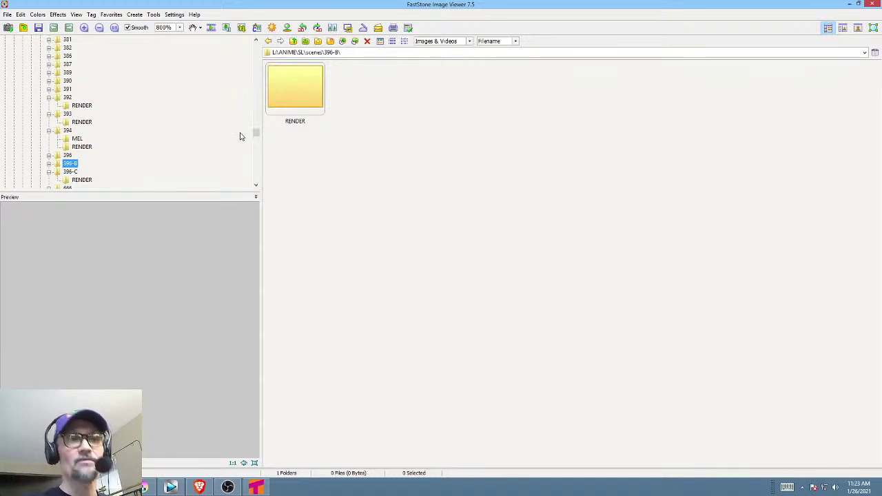
{"action": "left_click", "coordinate": [49, 172]}
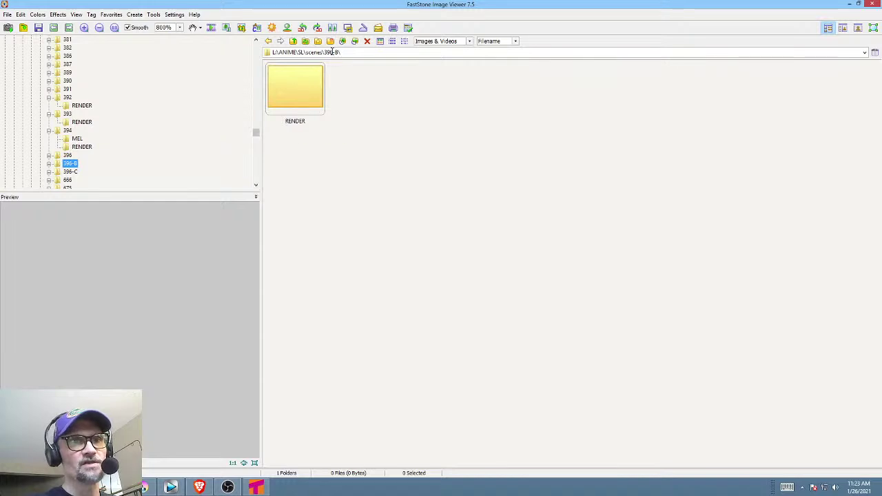
{"action": "left_click_drag", "start_coordinate": [325, 51], "coordinate": [536, 53]}
{"action": "type", "text": "3"}
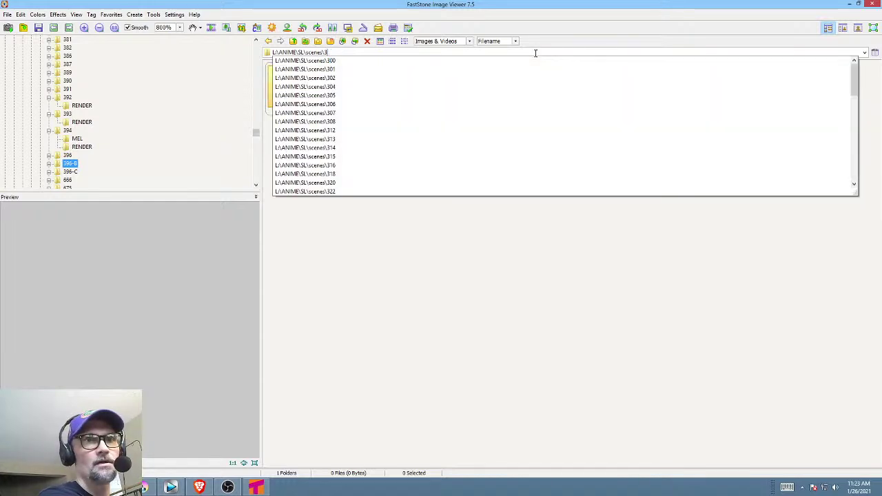
{"action": "key", "text": "BackSpace"}
{"action": "key", "text": "Return"}
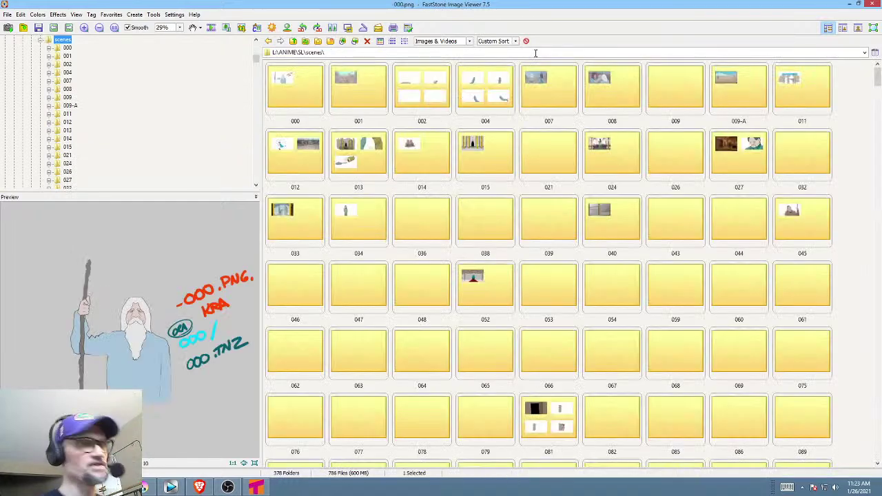
Create a new folder named 397 inside the scenes folder and open it.
{"action": "key", "text": "ctrl+e"}
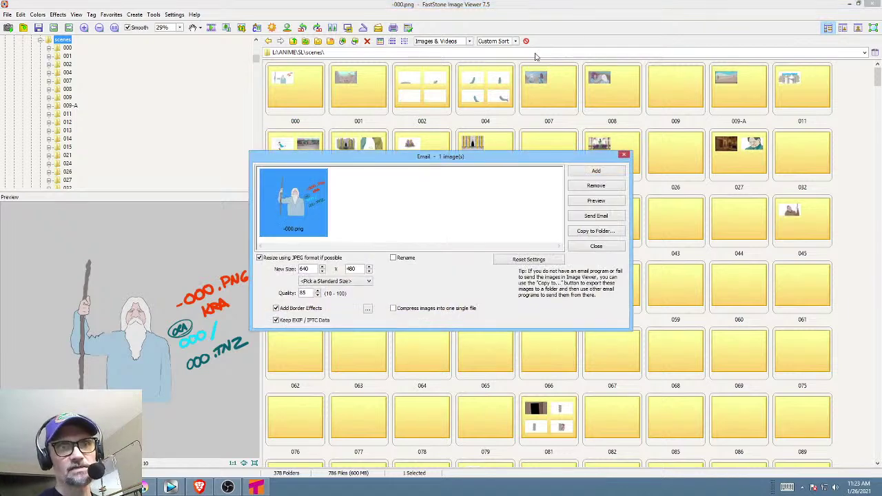
{"action": "key", "text": "Escape"}
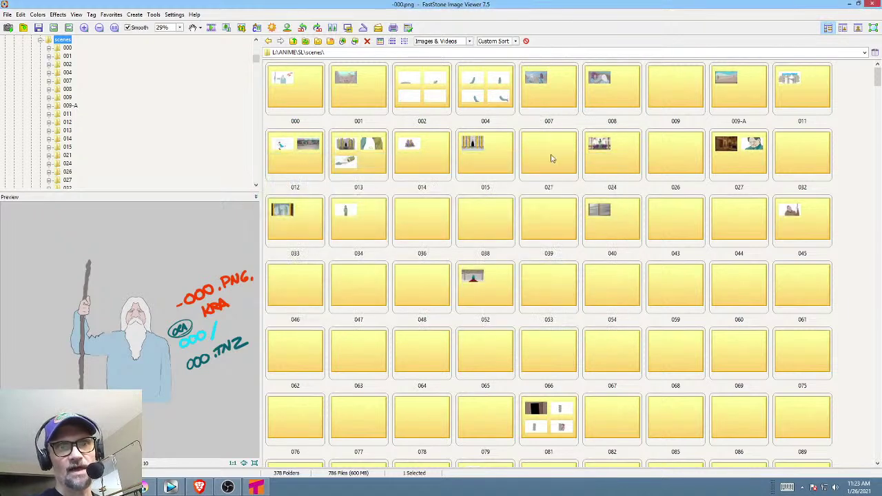
{"action": "left_click", "coordinate": [857, 224]}
{"action": "key", "text": "F7"}
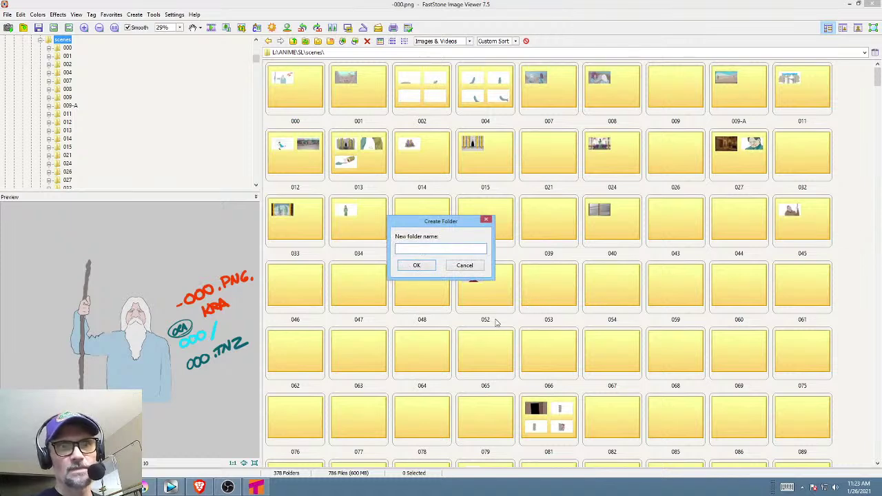
{"action": "type", "text": "387"}
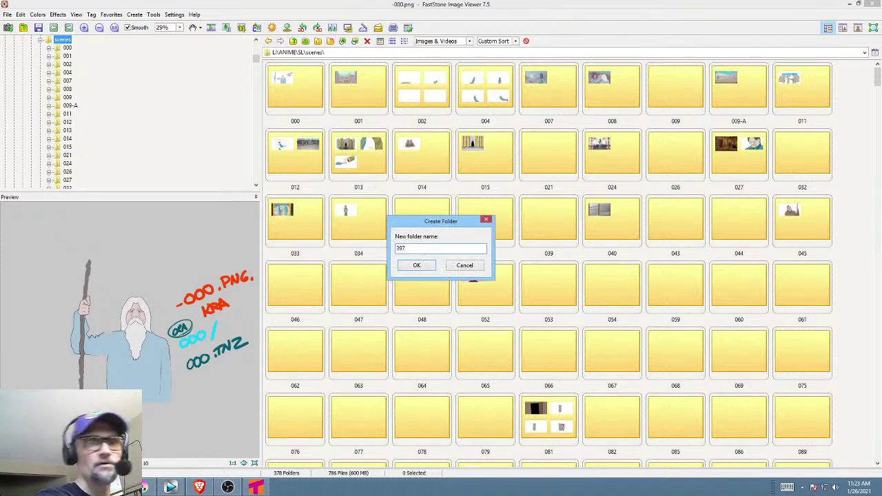
{"action": "key", "text": "Return"}
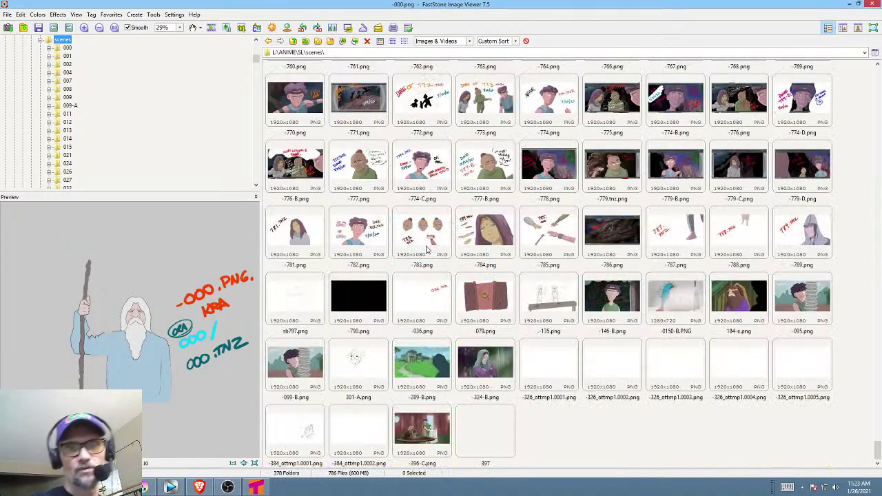
{"action": "double_click", "coordinate": [489, 436]}
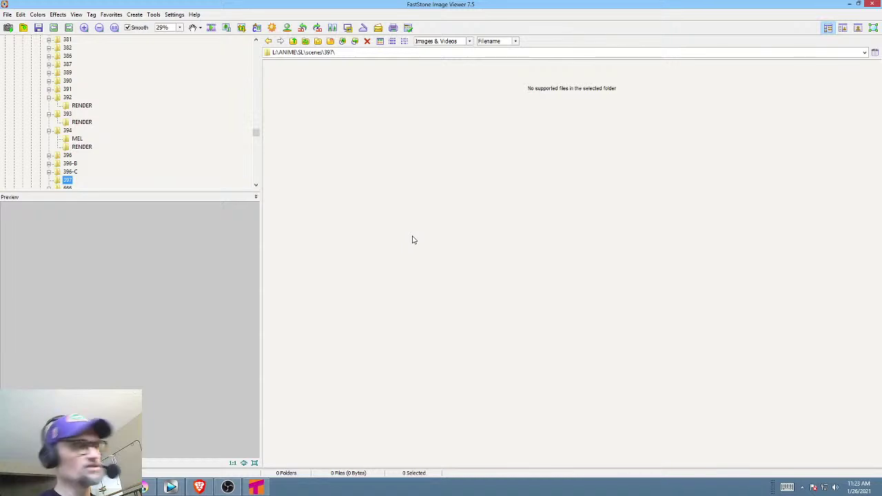
Create a new folder named RENDER inside the 397 folder.
{"action": "key", "text": "ctrl+n"}
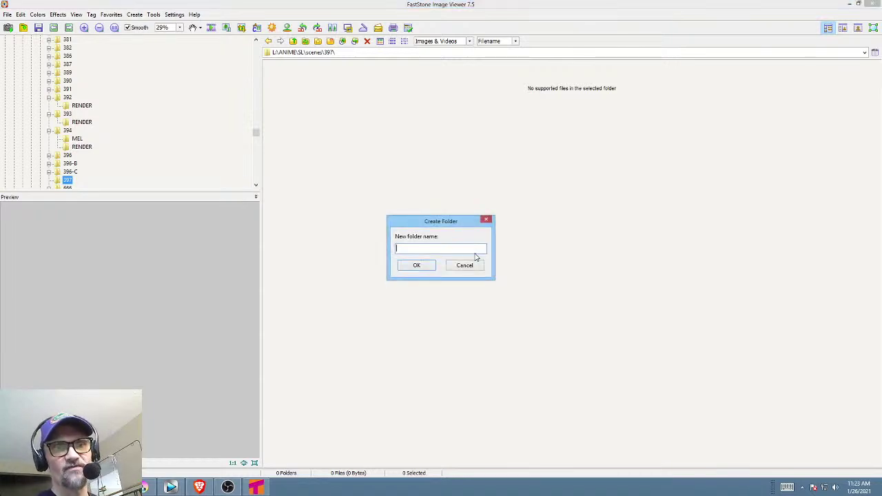
{"action": "type", "text": "REND"}
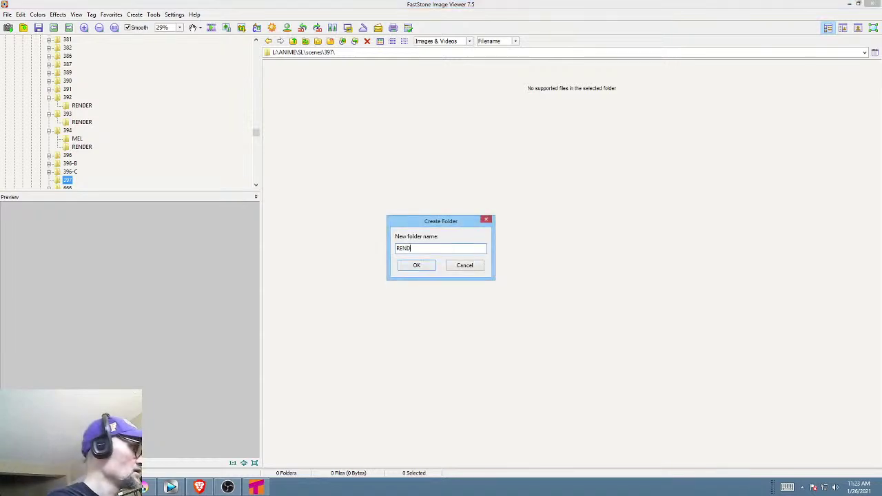
{"action": "type", "text": "ER"}
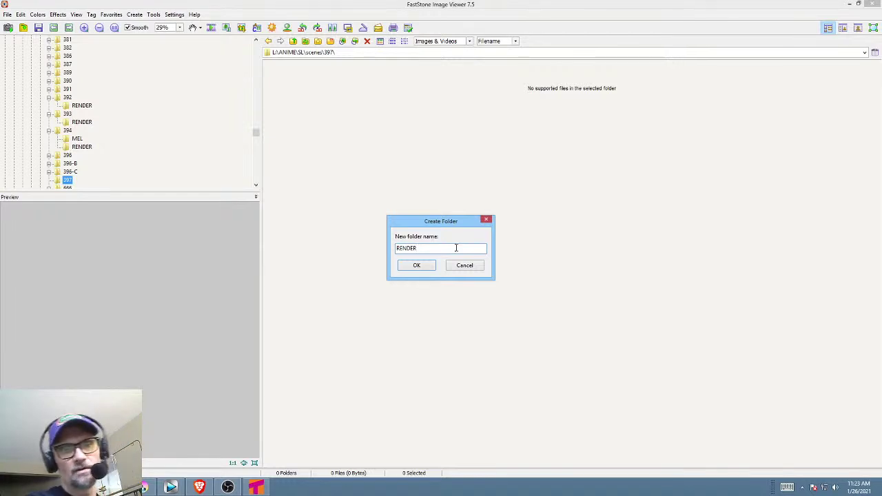
{"action": "left_click", "coordinate": [423, 266]}
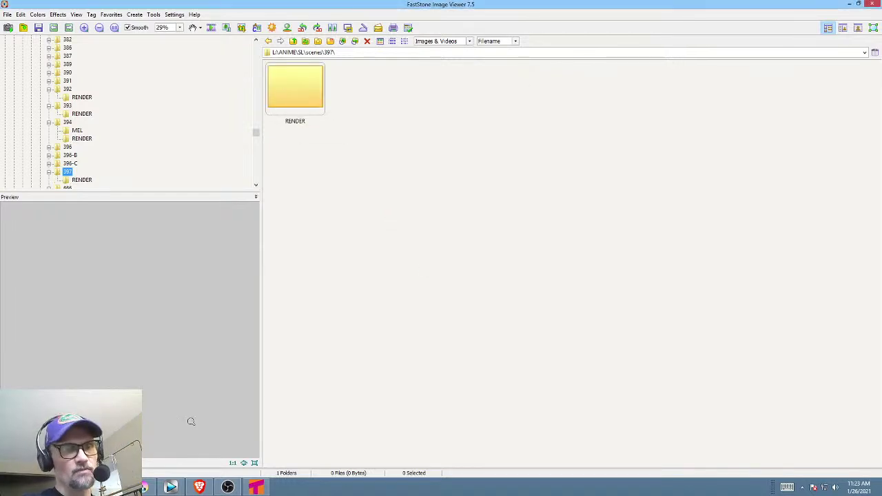
Switch to Tahoma2D, preview-render scene 397 in the flipbook and open the saving of its rendered images.
{"action": "left_click", "coordinate": [256, 487]}
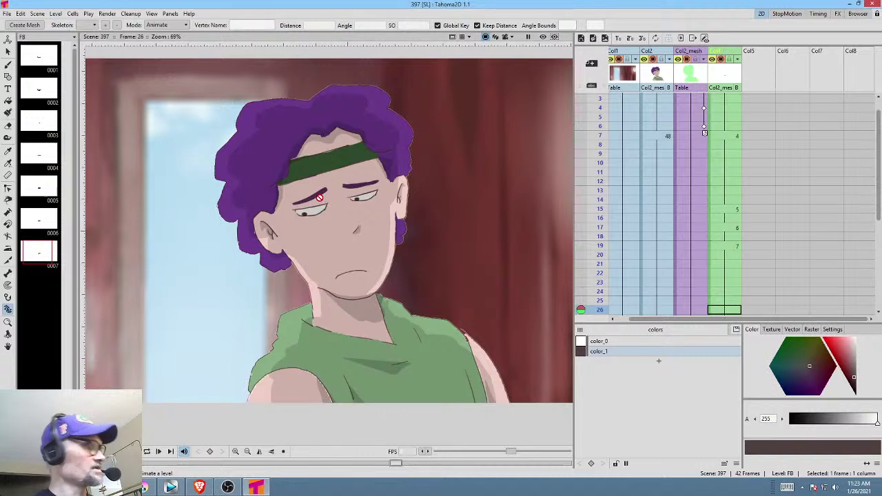
{"action": "key", "text": "ctrl+r"}
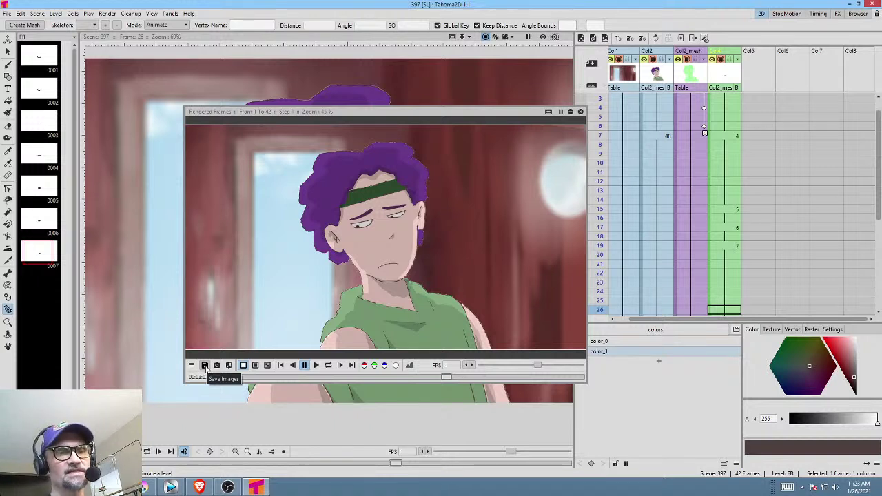
{"action": "left_click", "coordinate": [205, 366]}
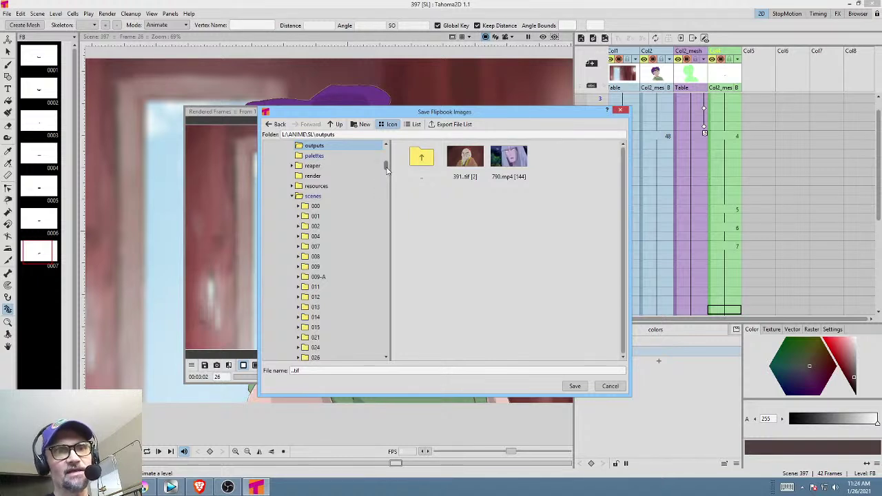
Choose L:\ANIME\SL\scenes\397\RENDER as the destination folder for the flipbook images.
{"action": "left_click_drag", "start_coordinate": [387, 171], "coordinate": [387, 173]}
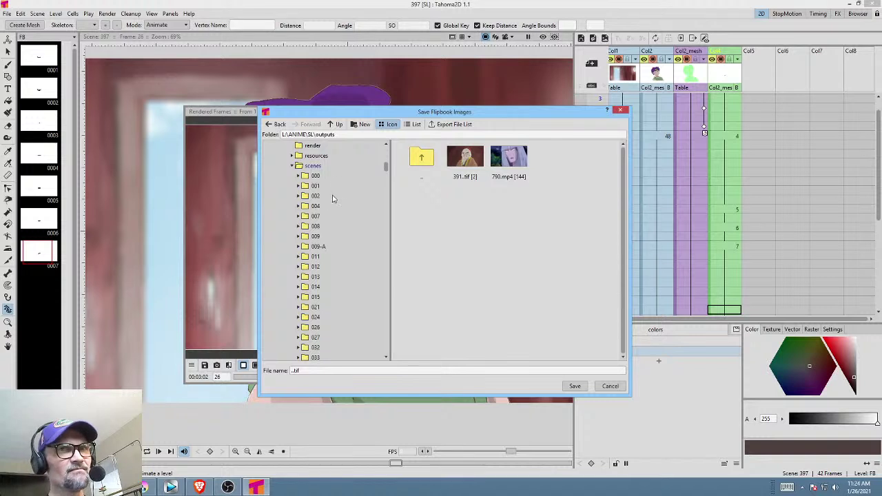
{"action": "key", "text": "alt+Tab"}
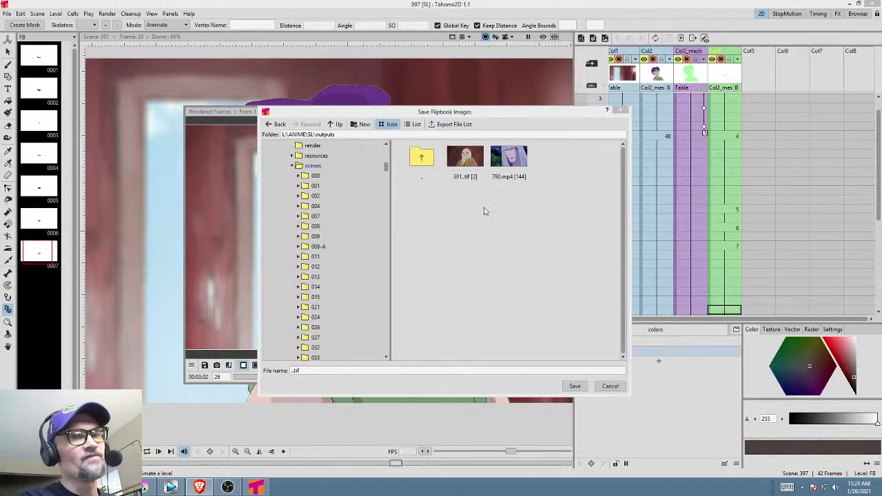
{"action": "left_click_drag", "start_coordinate": [388, 170], "coordinate": [393, 188]}
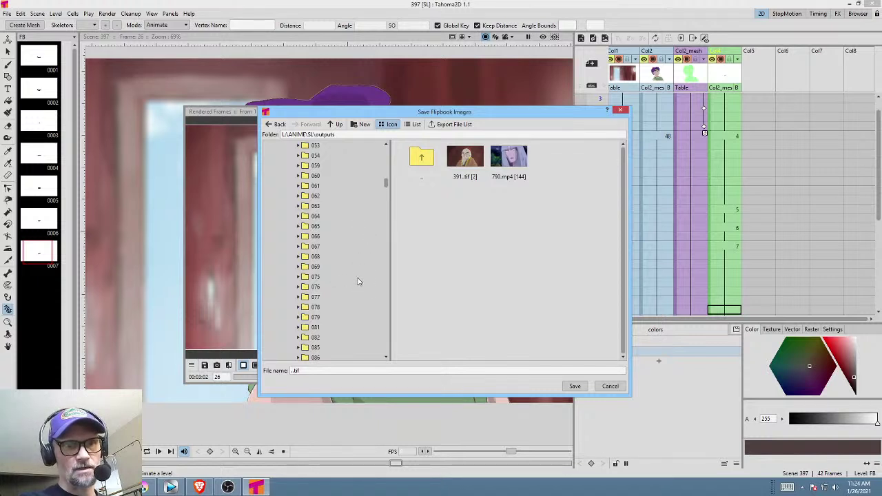
{"action": "scroll", "coordinate": [361, 280], "scroll_direction": "down", "scroll_amount": 5}
{"action": "scroll", "coordinate": [365, 279], "scroll_direction": "down", "scroll_amount": 10}
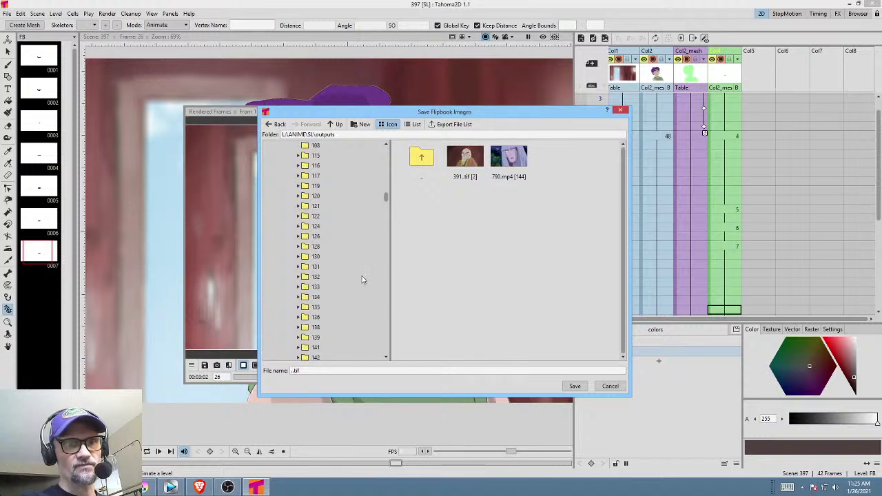
{"action": "scroll", "coordinate": [374, 277], "scroll_direction": "down", "scroll_amount": 8}
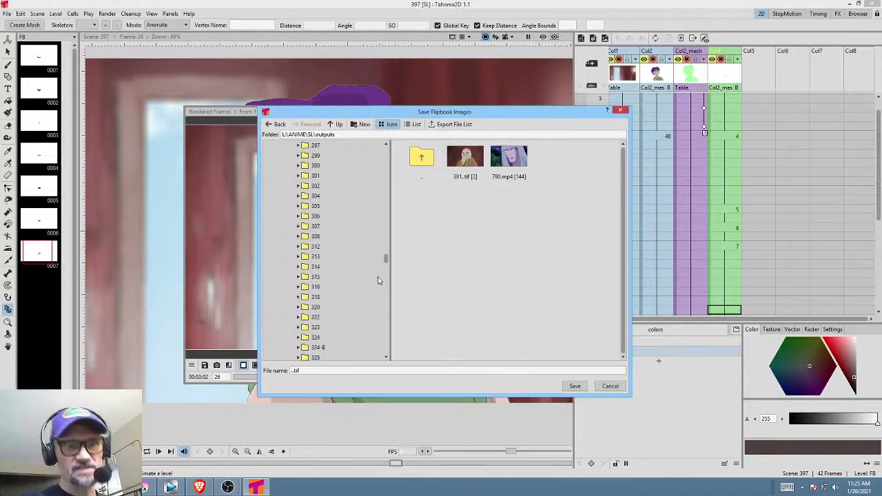
{"action": "scroll", "coordinate": [363, 306], "scroll_direction": "down", "scroll_amount": 6}
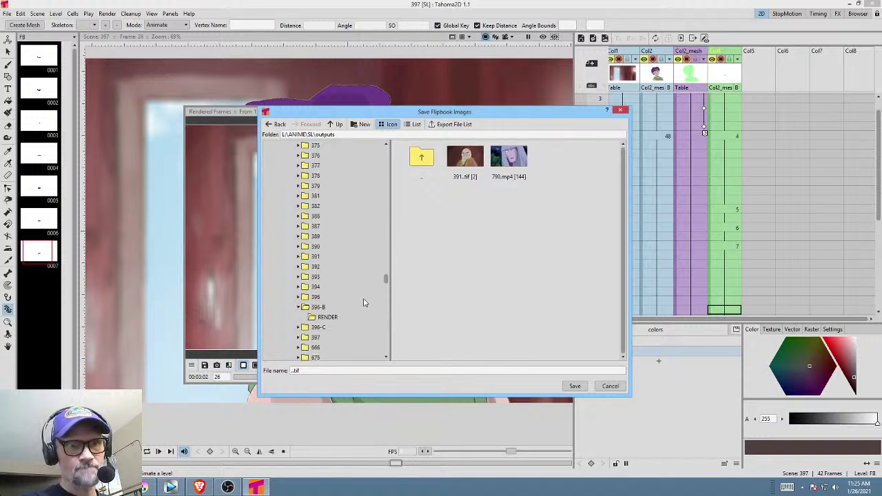
{"action": "scroll", "coordinate": [364, 303], "scroll_direction": "down", "scroll_amount": 4}
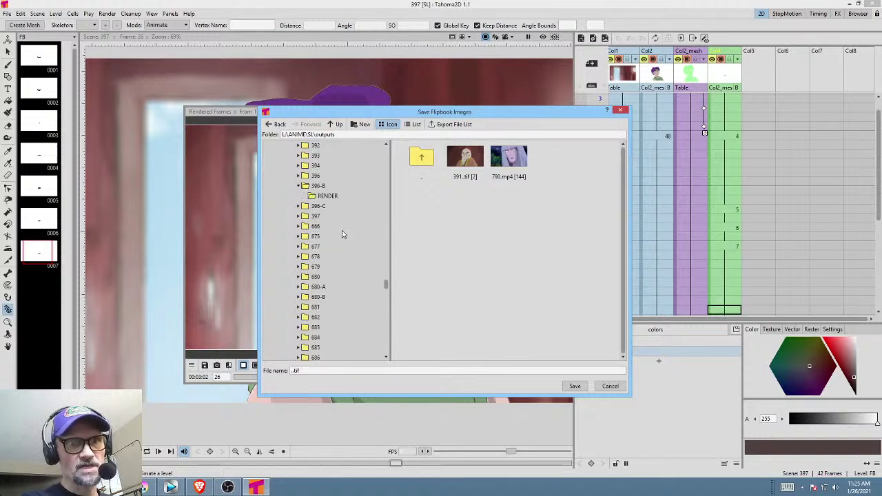
{"action": "left_click", "coordinate": [320, 217]}
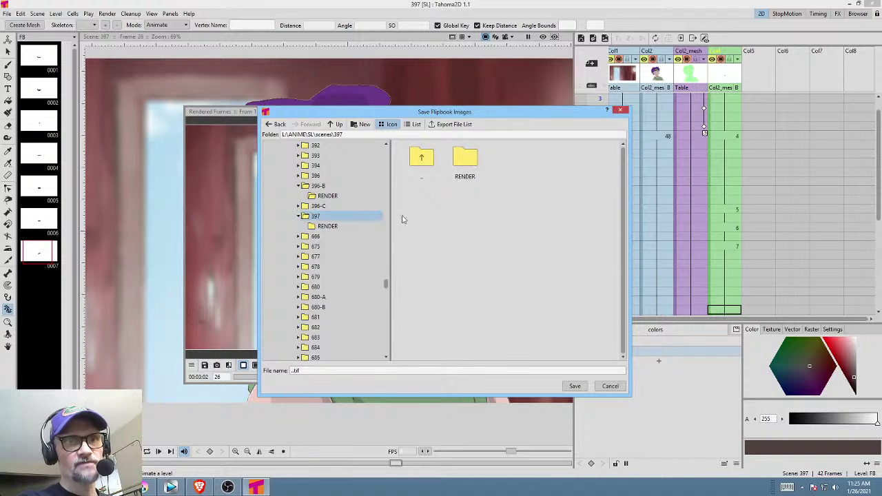
{"action": "left_click", "coordinate": [343, 227]}
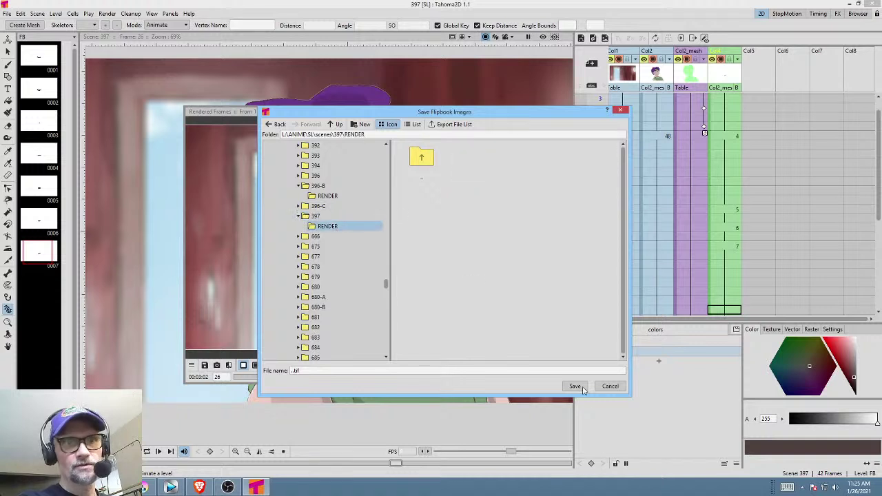
Name the image sequence 397, save it, and close the rendered frames flipbook.
{"action": "left_click", "coordinate": [476, 369]}
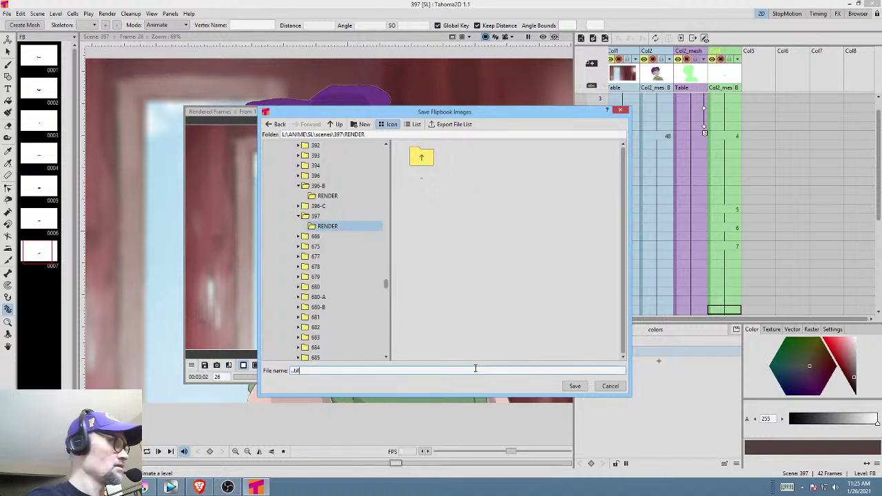
{"action": "key", "text": "BackSpace"}
{"action": "key", "text": "BackSpace"}
{"action": "key", "text": "BackSpace"}
{"action": "key", "text": "BackSpace"}
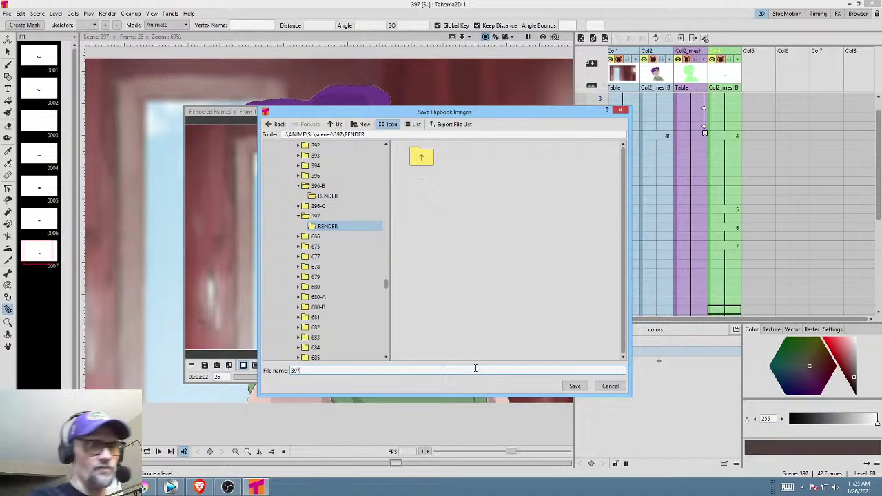
{"action": "left_click", "coordinate": [583, 388]}
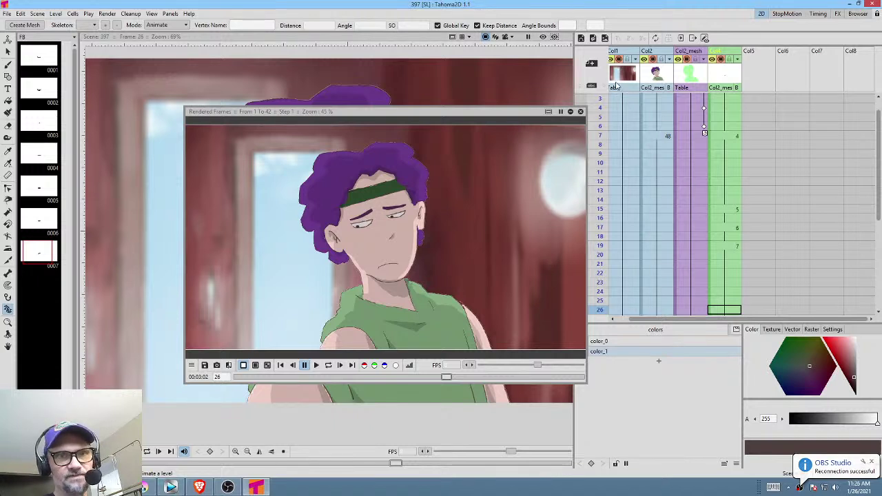
{"action": "left_click", "coordinate": [581, 112]}
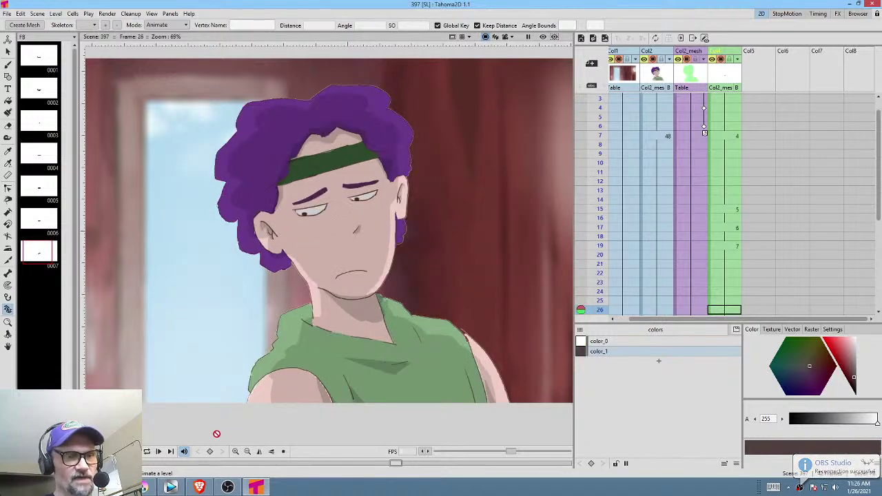
Switch to Vegas Pro and examine earlier finished scenes on the edit timeline, including the stretch from scene 284 to scene 299.
{"action": "left_click", "coordinate": [171, 488]}
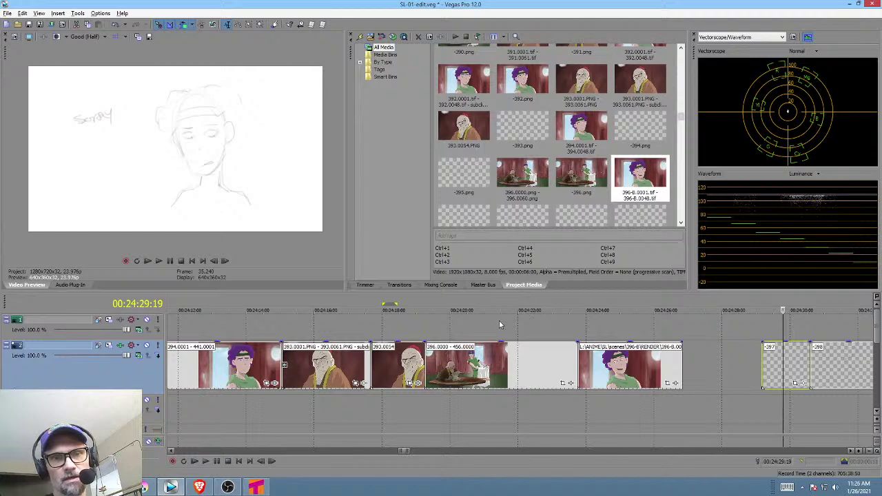
{"action": "scroll", "coordinate": [499, 321], "scroll_direction": "down", "scroll_amount": 6}
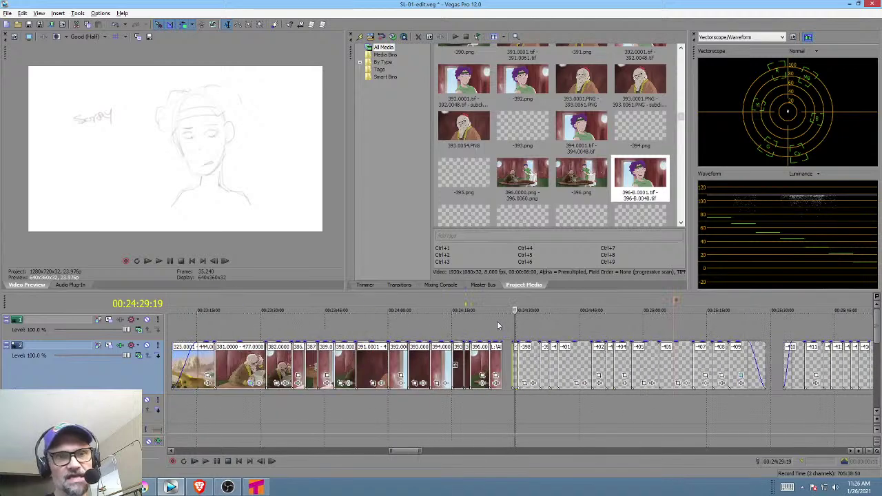
{"action": "left_click", "coordinate": [258, 406]}
{"action": "scroll", "coordinate": [258, 405], "scroll_direction": "up", "scroll_amount": 6}
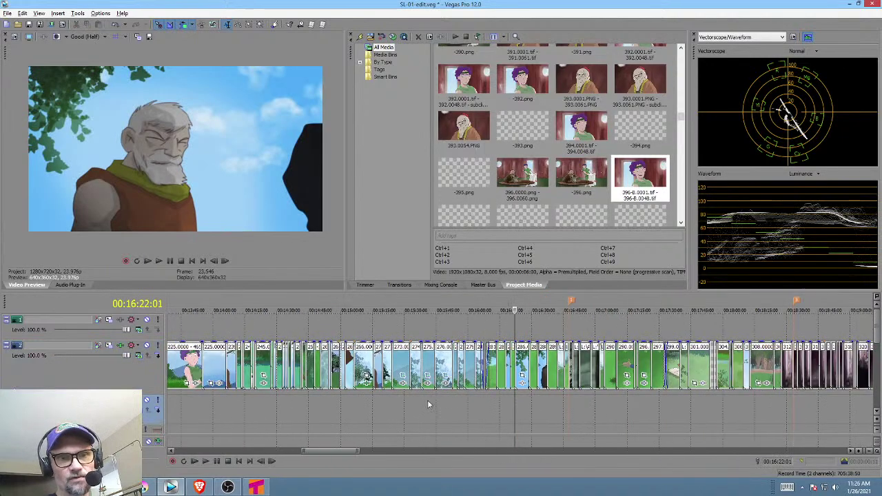
{"action": "scroll", "coordinate": [427, 405], "scroll_direction": "left", "scroll_amount": 10}
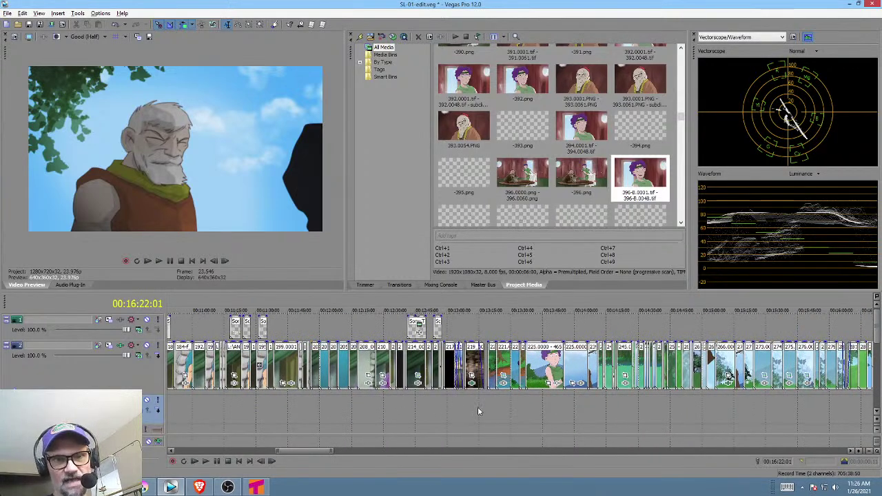
{"action": "scroll", "coordinate": [553, 406], "scroll_direction": "right", "scroll_amount": 10}
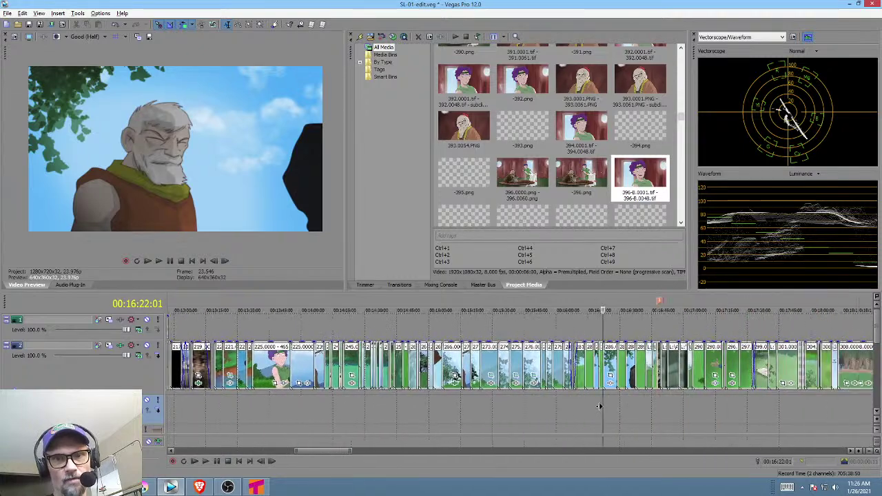
{"action": "left_click_drag", "start_coordinate": [369, 401], "coordinate": [419, 396]}
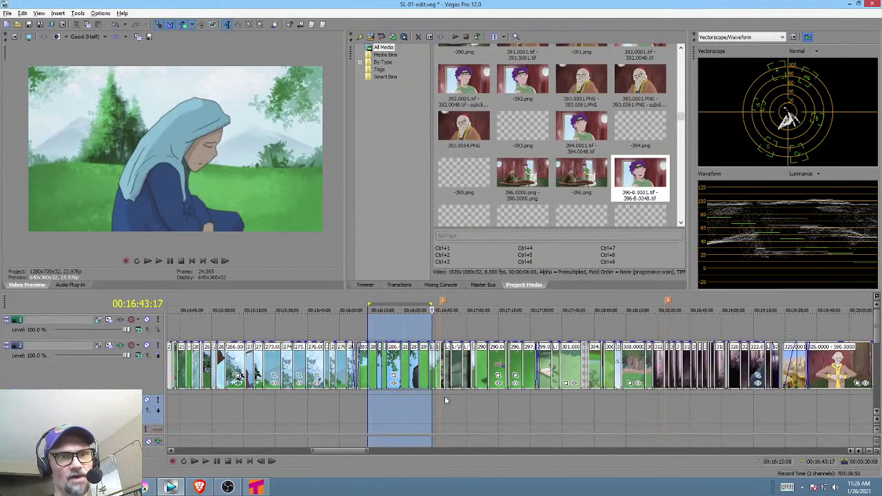
{"action": "scroll", "coordinate": [444, 396], "scroll_direction": "up", "scroll_amount": 3}
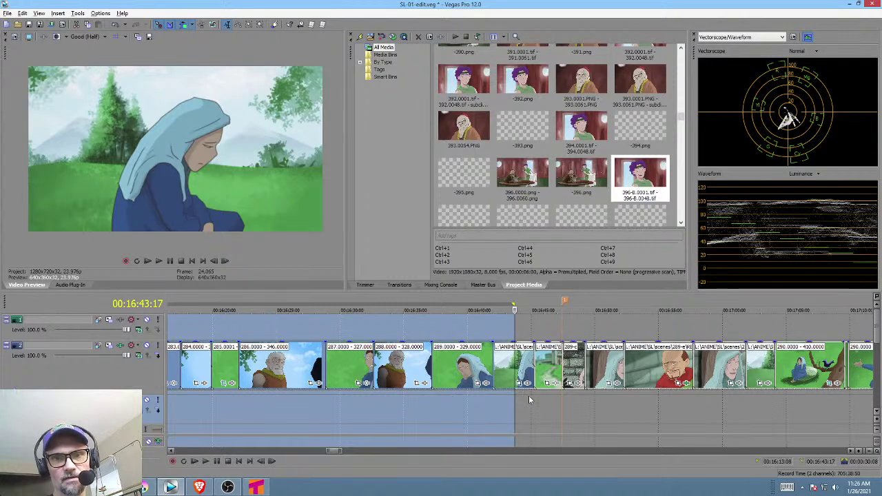
{"action": "scroll", "coordinate": [552, 398], "scroll_direction": "right", "scroll_amount": 10}
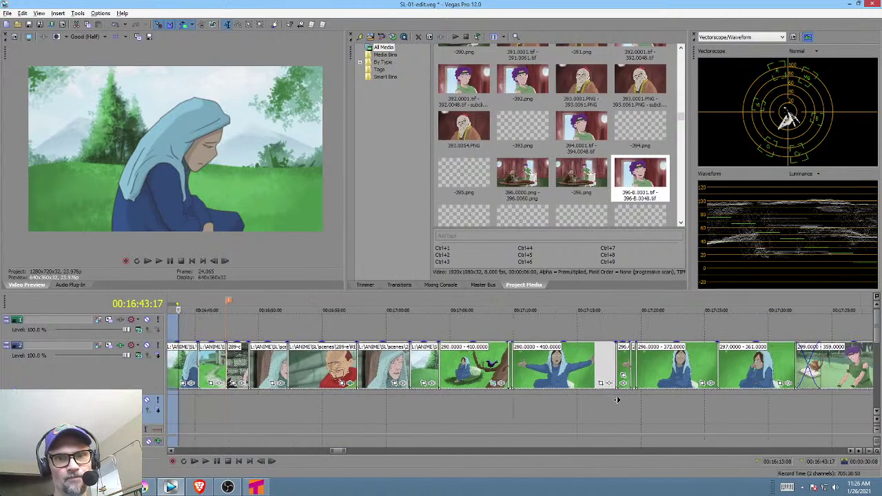
{"action": "scroll", "coordinate": [618, 400], "scroll_direction": "right", "scroll_amount": 10}
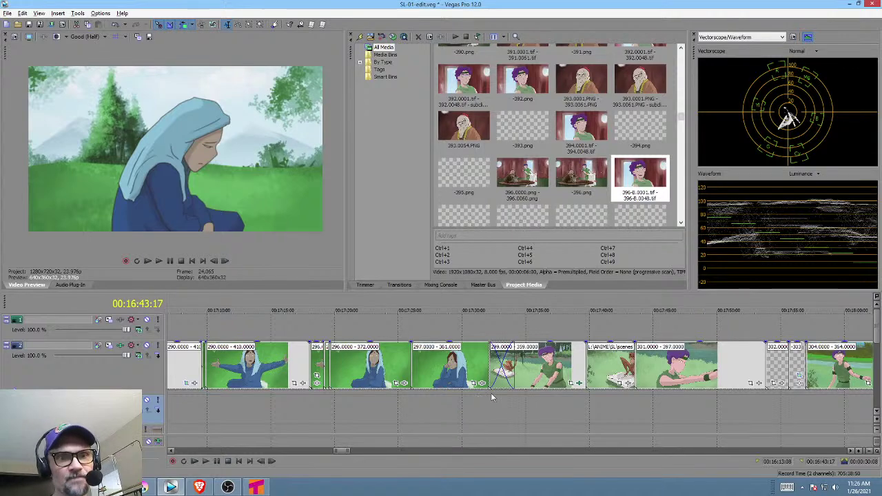
{"action": "left_click_drag", "start_coordinate": [204, 395], "coordinate": [502, 380]}
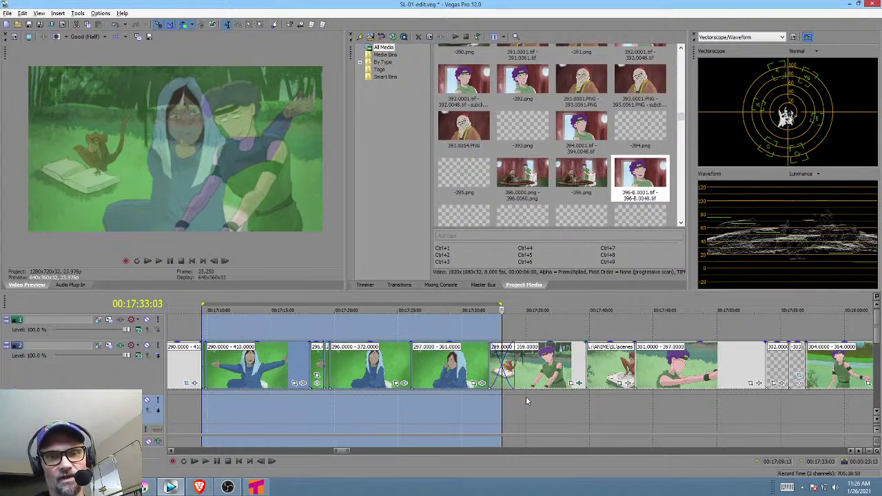
Survey the whole edit timeline and examine the finished scenes near its end, around 00:45:11 and 00:42:55.
{"action": "left_click", "coordinate": [528, 397]}
{"action": "scroll", "coordinate": [532, 398], "scroll_direction": "down", "scroll_amount": 5}
{"action": "scroll", "coordinate": [545, 401], "scroll_direction": "down", "scroll_amount": 2}
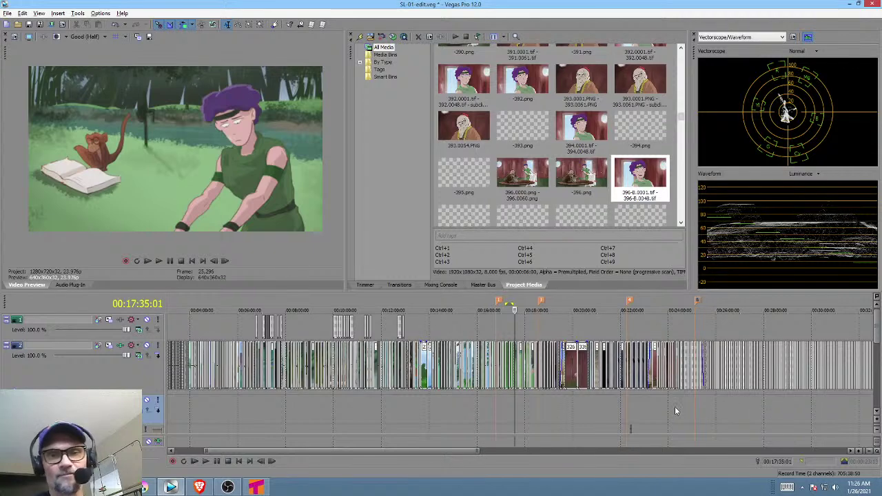
{"action": "scroll", "coordinate": [689, 413], "scroll_direction": "right", "scroll_amount": 6}
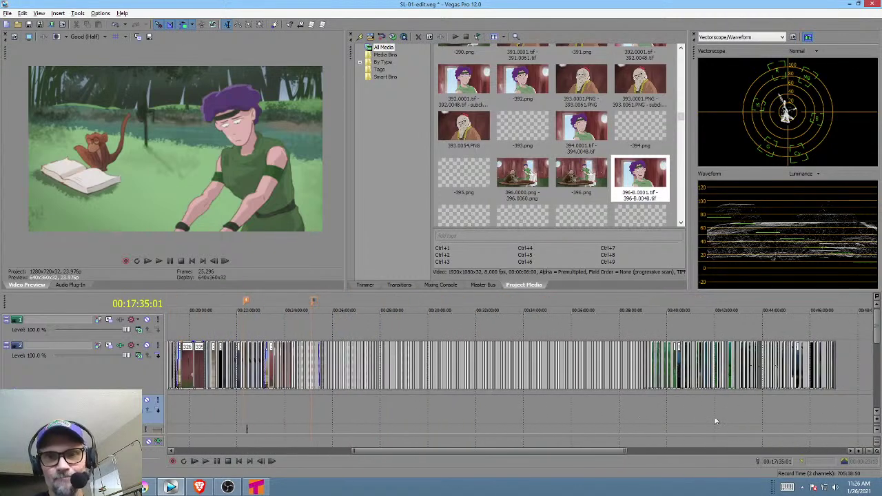
{"action": "left_click", "coordinate": [781, 415]}
{"action": "scroll", "coordinate": [780, 415], "scroll_direction": "up", "scroll_amount": 4}
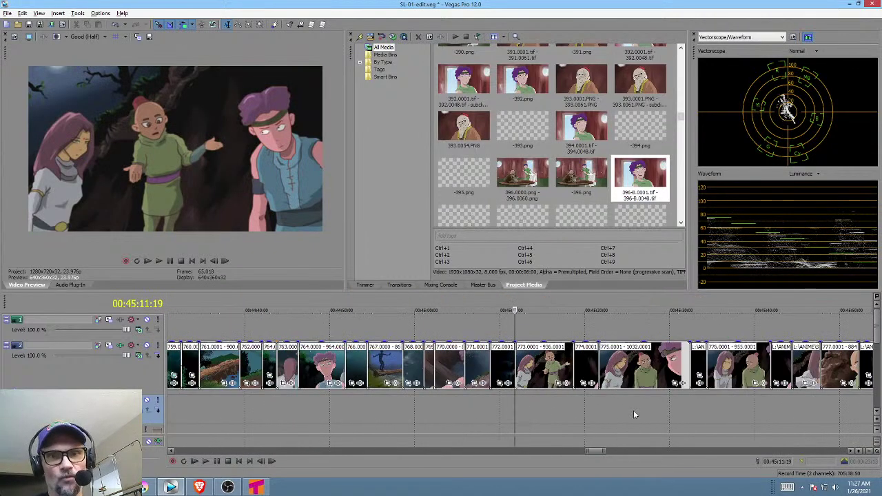
{"action": "scroll", "coordinate": [621, 417], "scroll_direction": "up", "scroll_amount": 2}
{"action": "scroll", "coordinate": [618, 418], "scroll_direction": "left", "scroll_amount": 3}
{"action": "left_click_drag", "start_coordinate": [478, 405], "coordinate": [263, 403]}
{"action": "scroll", "coordinate": [374, 396], "scroll_direction": "down", "scroll_amount": 3}
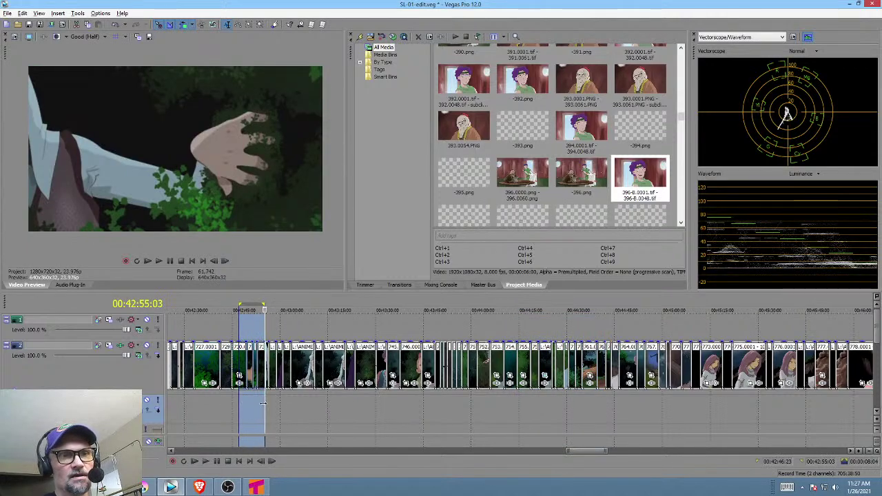
{"action": "scroll", "coordinate": [286, 403], "scroll_direction": "left", "scroll_amount": 3}
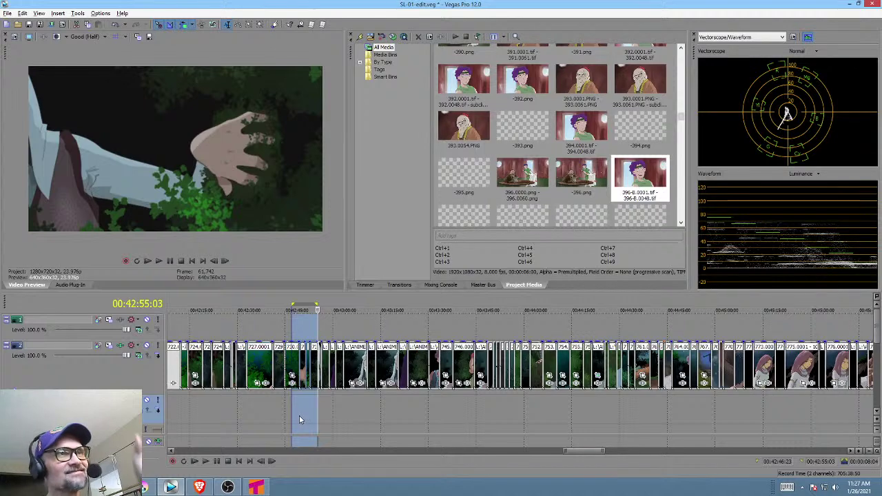
Survey the edit timeline and examine the scenes around 00:25:07 and 00:24:19, up to the 396-B scene near 00:24:25.
{"action": "left_click", "coordinate": [328, 413]}
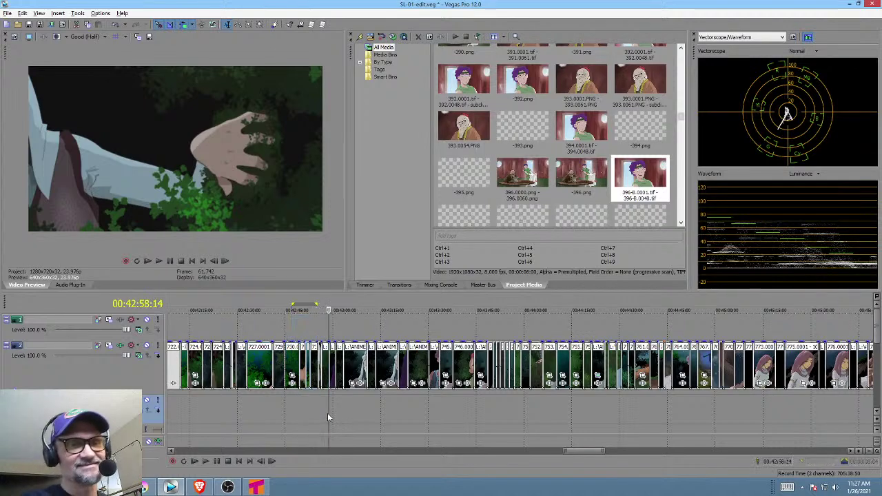
{"action": "scroll", "coordinate": [328, 413], "scroll_direction": "down", "scroll_amount": 10}
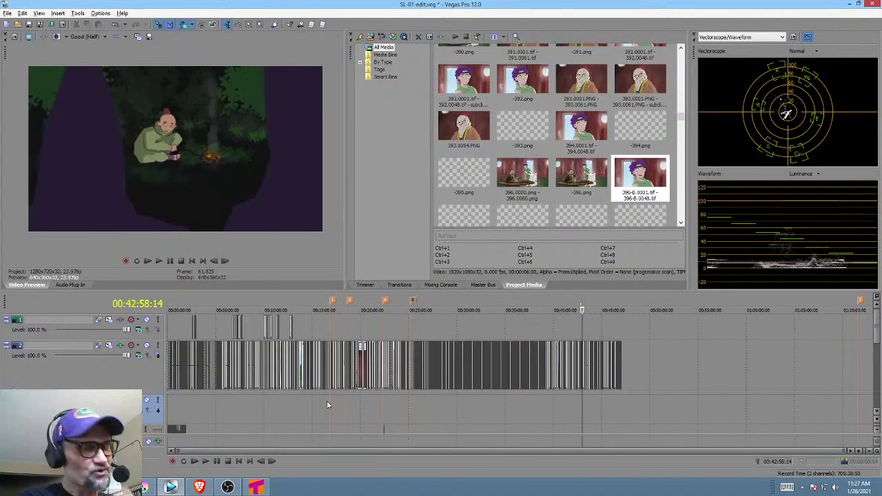
{"action": "scroll", "coordinate": [403, 410], "scroll_direction": "up", "scroll_amount": 4}
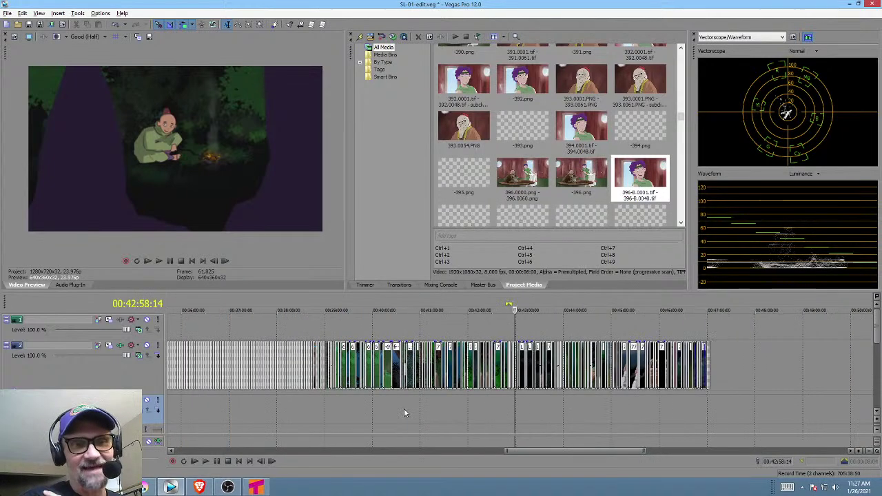
{"action": "scroll", "coordinate": [404, 411], "scroll_direction": "down", "scroll_amount": 4}
{"action": "left_click", "coordinate": [409, 402]}
{"action": "scroll", "coordinate": [410, 401], "scroll_direction": "up", "scroll_amount": 8}
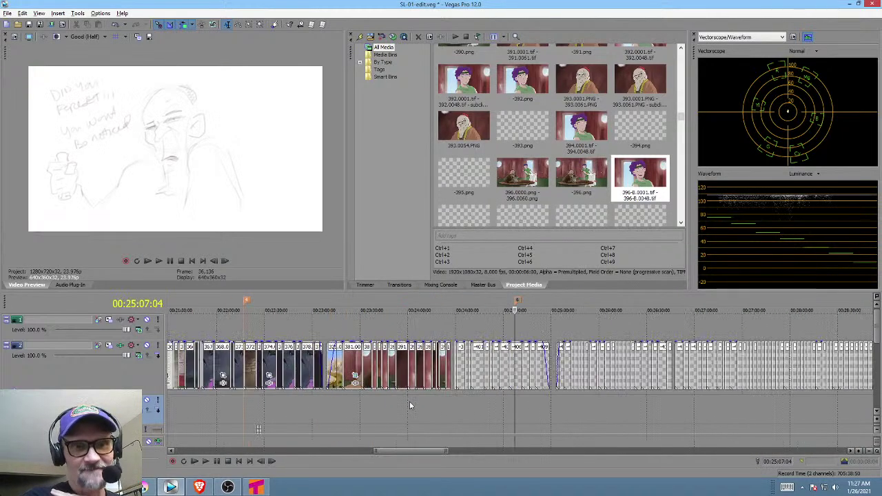
{"action": "middle_click", "coordinate": [452, 408]}
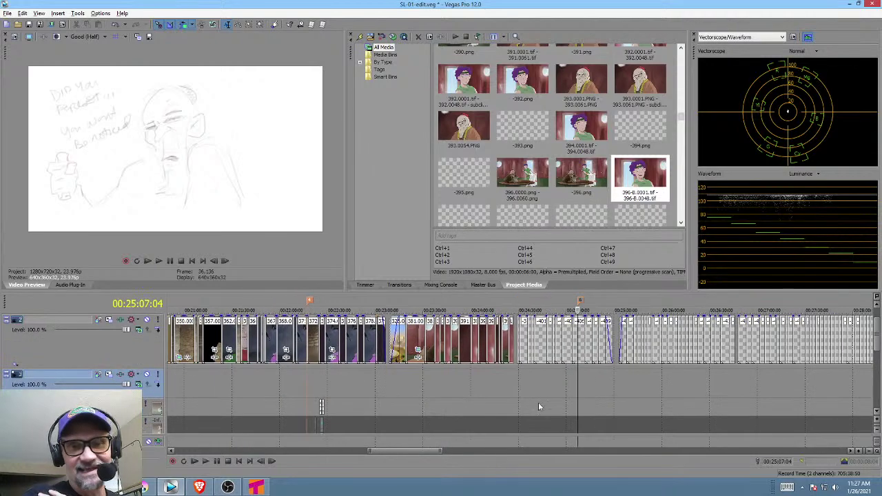
{"action": "middle_click", "coordinate": [527, 393]}
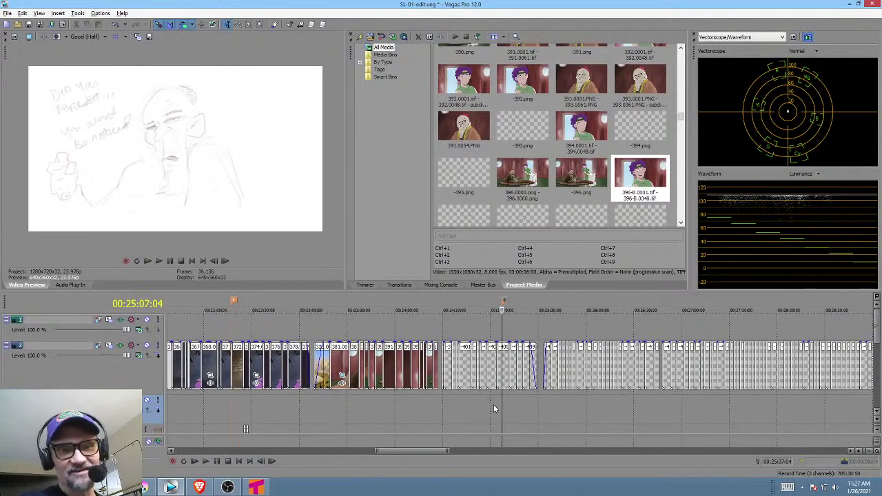
{"action": "left_click", "coordinate": [425, 404]}
{"action": "scroll", "coordinate": [425, 401], "scroll_direction": "up", "scroll_amount": 5}
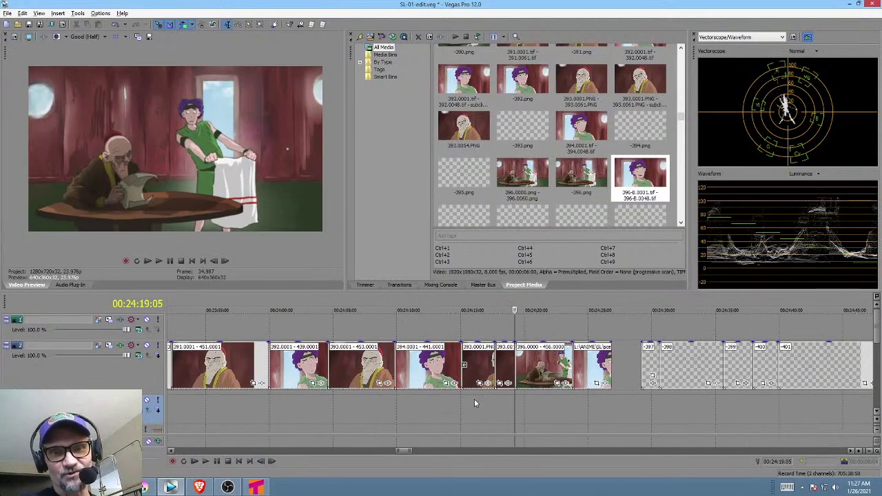
{"action": "left_click_drag", "start_coordinate": [564, 406], "coordinate": [591, 406]}
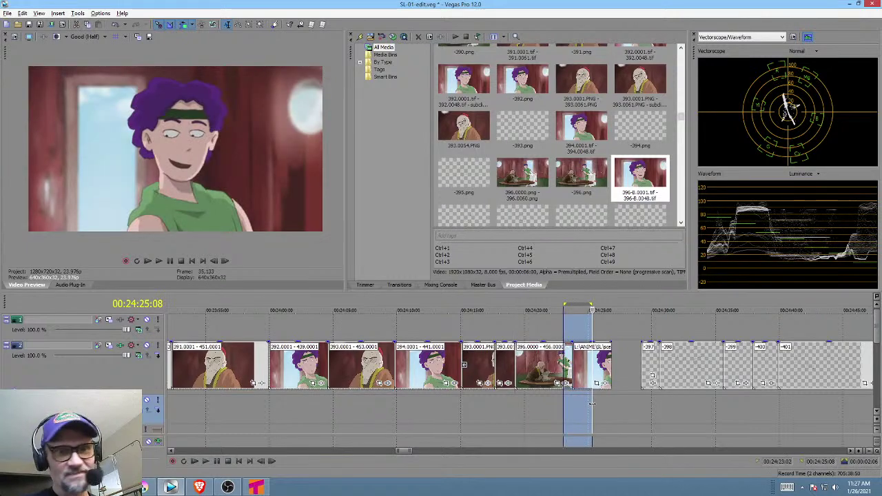
{"action": "scroll", "coordinate": [599, 407], "scroll_direction": "up", "scroll_amount": 4}
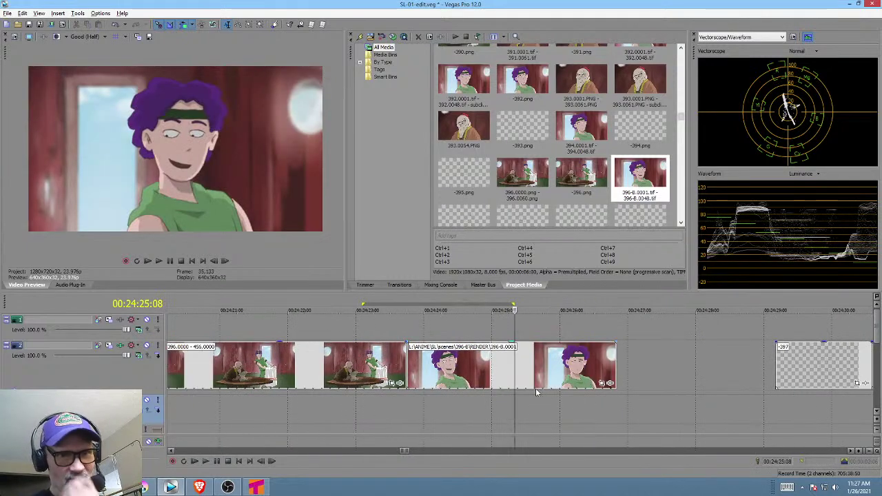
Delete the -397 storyboard placeholder that sits just before -398 on the main video track.
{"action": "left_click", "coordinate": [785, 377]}
{"action": "middle_click", "coordinate": [699, 408]}
{"action": "scroll", "coordinate": [746, 410], "scroll_direction": "right", "scroll_amount": 2}
{"action": "left_click", "coordinate": [651, 363]}
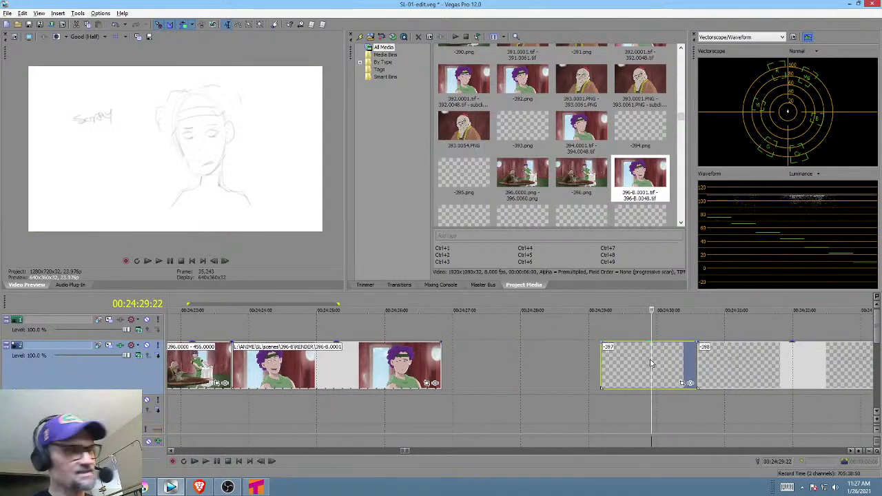
{"action": "key", "text": "Delete"}
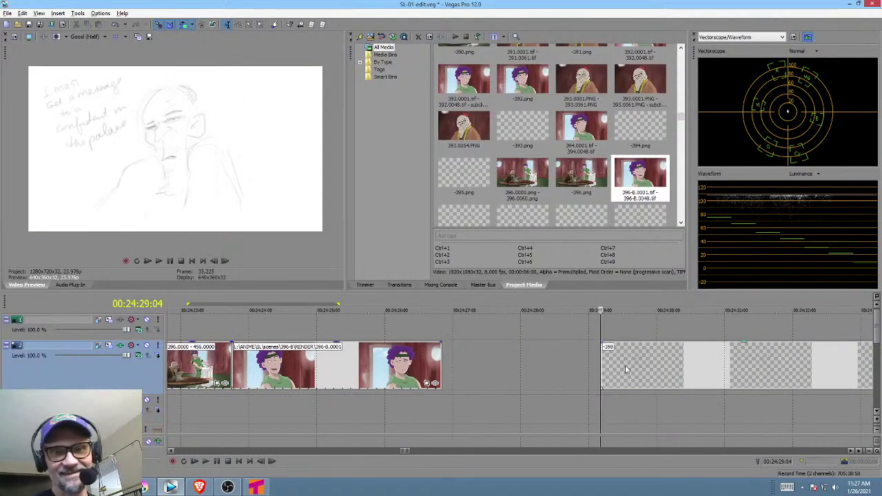
Import the frames 397.0001.tif to 397.0042.tif from L:\ANIME\SL\scenes\397\RENDER as one image sequence.
{"action": "left_click", "coordinate": [372, 38]}
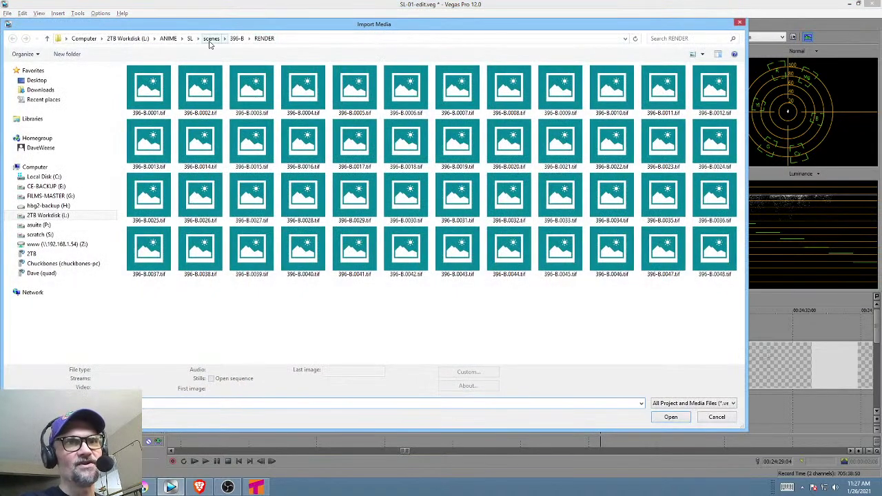
{"action": "left_click", "coordinate": [211, 38]}
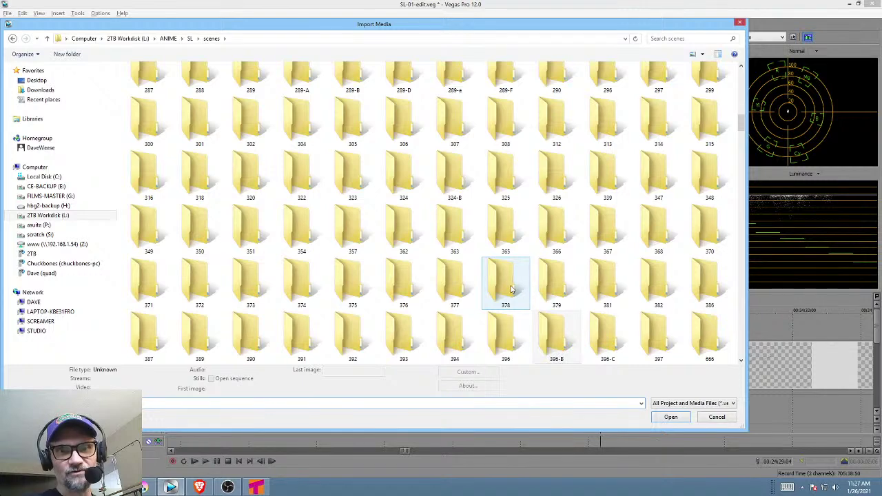
{"action": "double_click", "coordinate": [646, 333]}
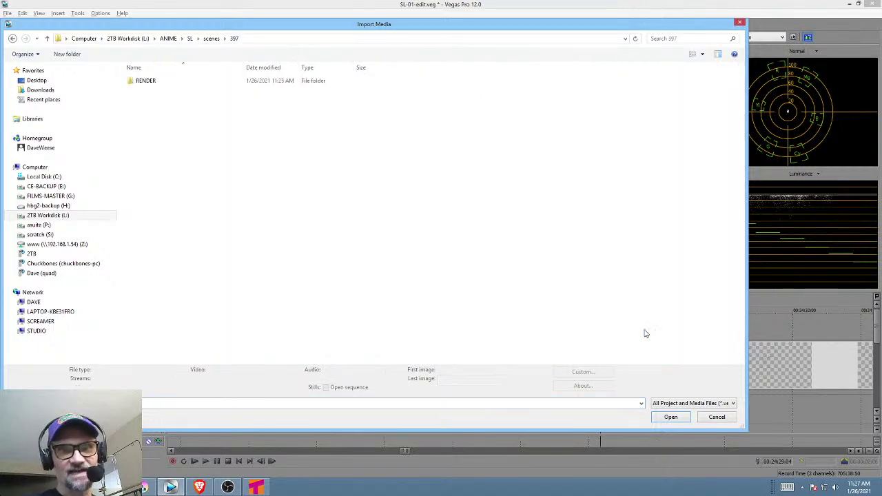
{"action": "double_click", "coordinate": [146, 81]}
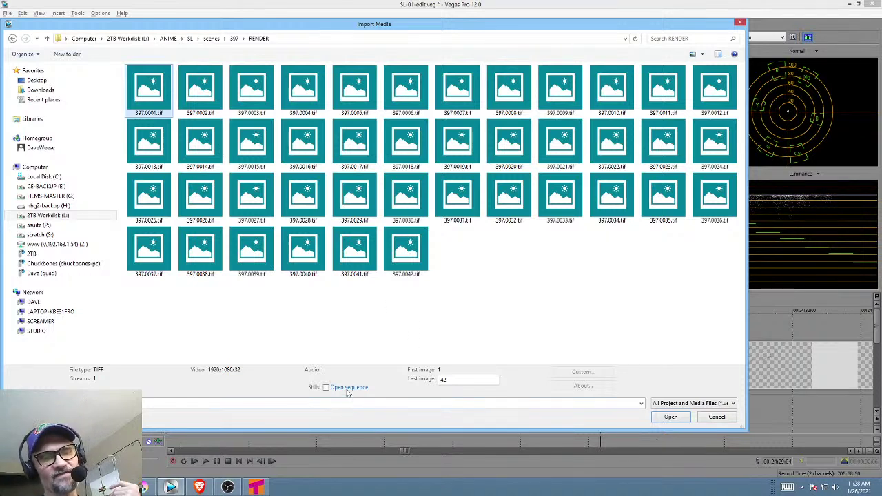
{"action": "left_click", "coordinate": [348, 388]}
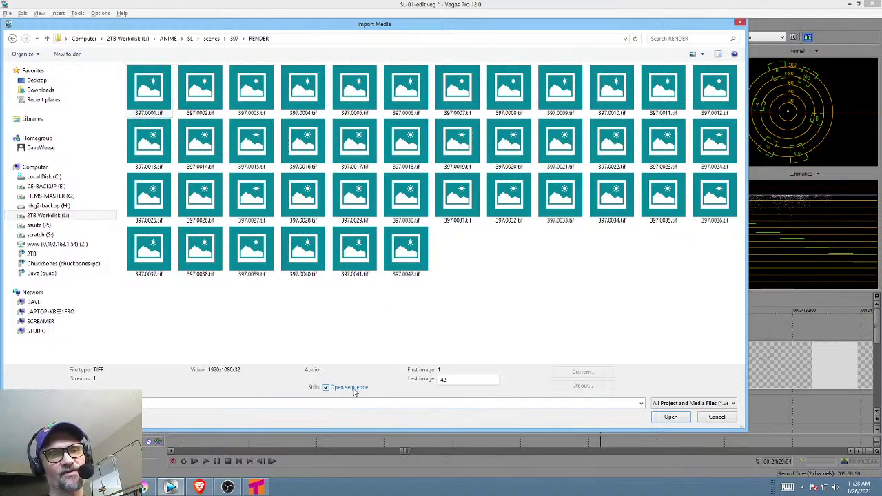
{"action": "left_click", "coordinate": [670, 418]}
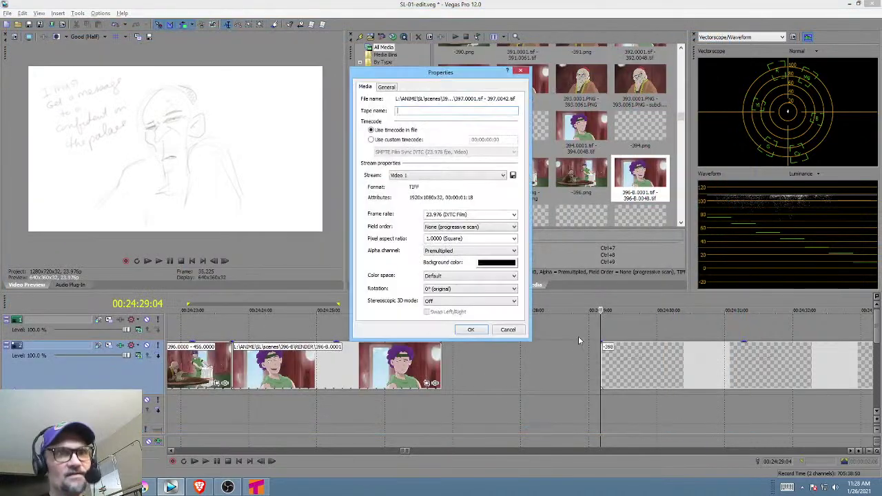
Set the imported 397 sequence's frame rate to 8 and accept its media properties.
{"action": "left_click", "coordinate": [487, 215]}
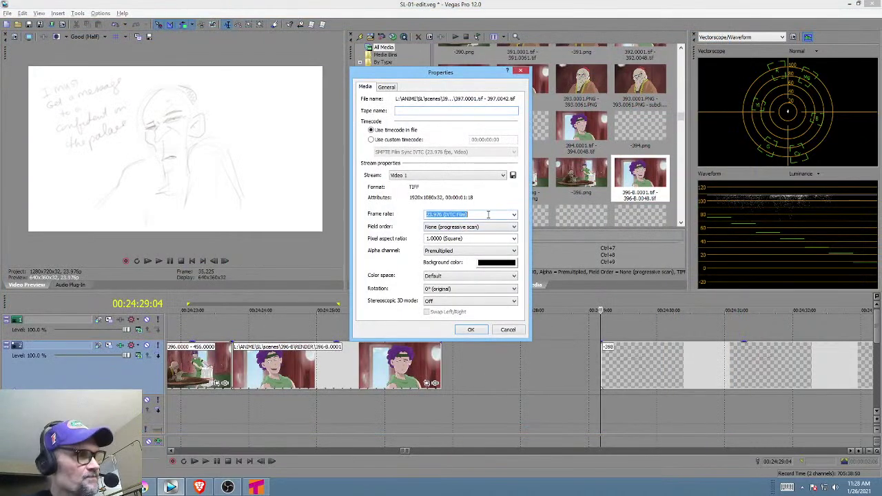
{"action": "type", "text": "8"}
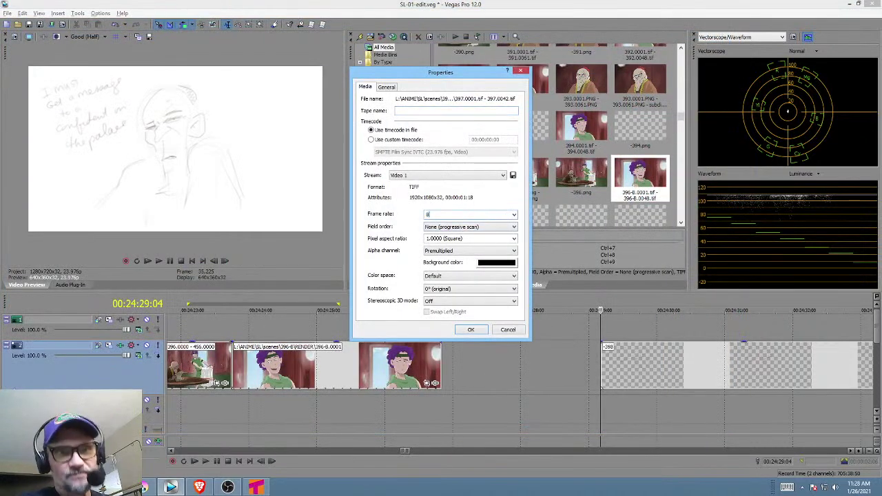
{"action": "left_click", "coordinate": [476, 328]}
Place the 397 sequence on the timeline directly before the -398 placeholder, checking its event properties and playing it.
{"action": "left_click_drag", "start_coordinate": [495, 255], "coordinate": [508, 324]}
{"action": "right_click", "coordinate": [560, 329]}
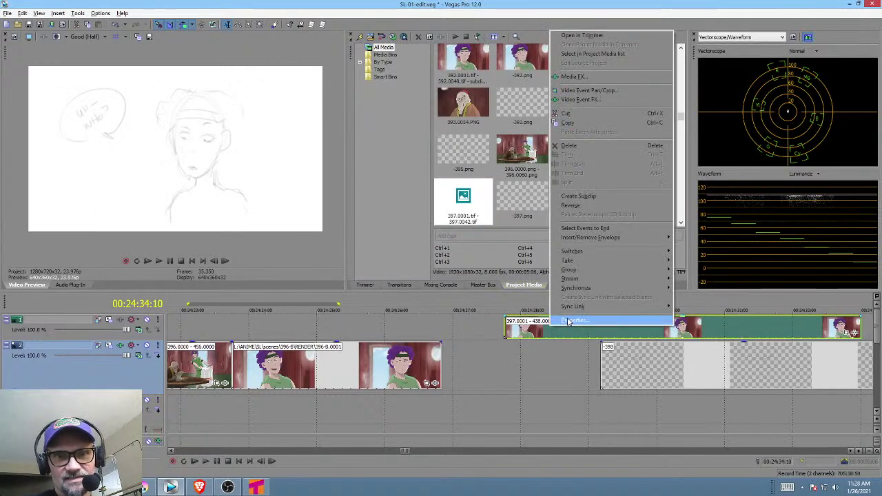
{"action": "left_click", "coordinate": [573, 320]}
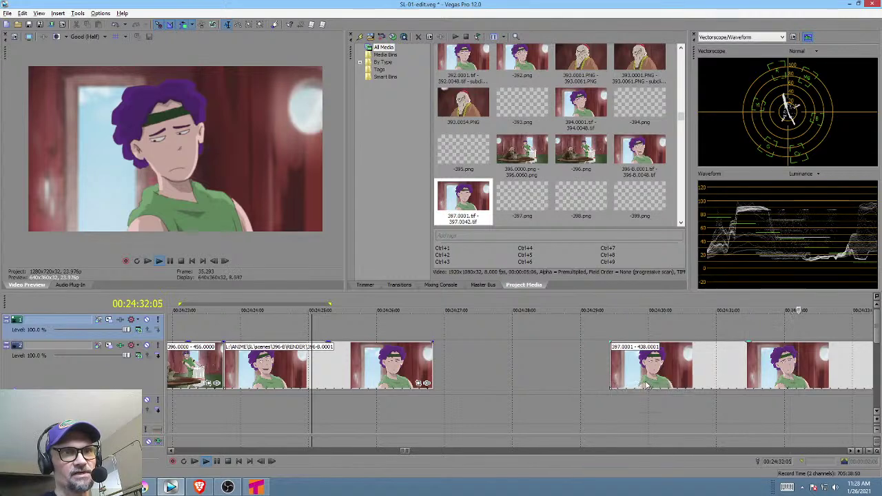
{"action": "key", "text": "space"}
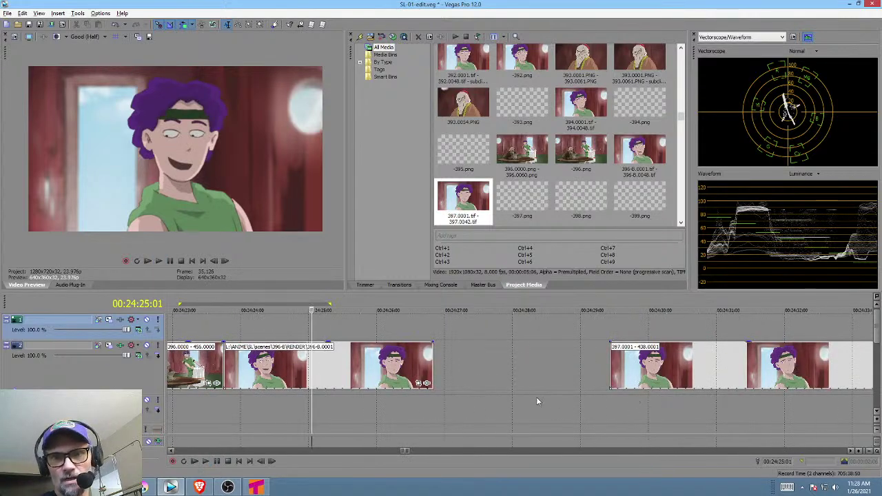
Trim the end of the 397 clip back to 00:24:33:06, with the -398 placeholder following directly.
{"action": "scroll", "coordinate": [572, 402], "scroll_direction": "right", "scroll_amount": 3}
{"action": "left_click", "coordinate": [531, 371]}
{"action": "scroll", "coordinate": [555, 389], "scroll_direction": "right", "scroll_amount": 3}
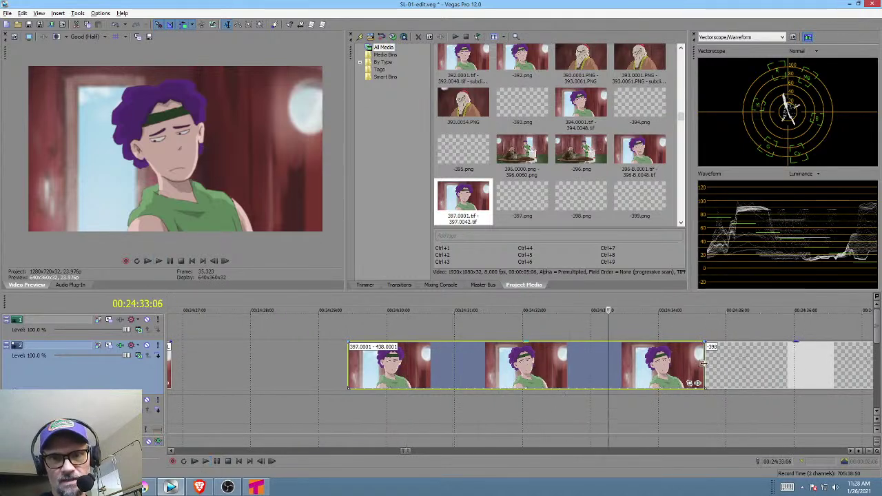
{"action": "left_click_drag", "start_coordinate": [703, 367], "coordinate": [608, 368]}
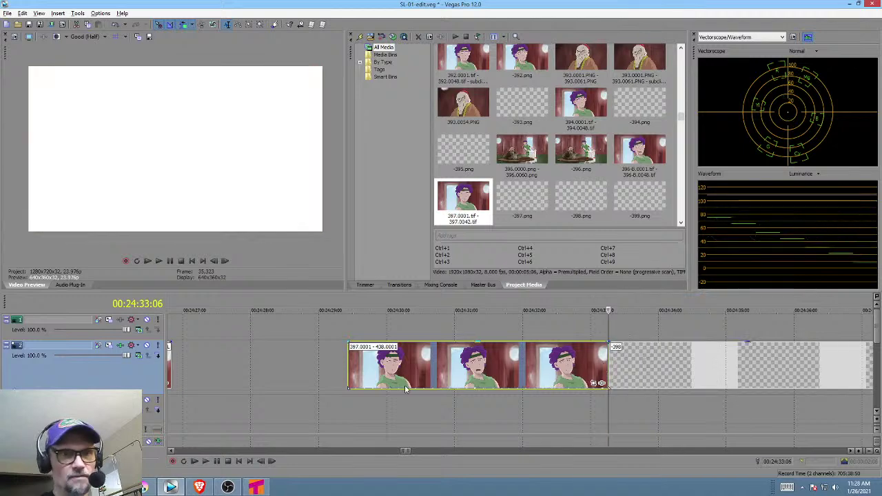
Play the edit from the end of scene 396 through 396-B and the gap into scene 397.
{"action": "scroll", "coordinate": [405, 386], "scroll_direction": "down", "scroll_amount": 3}
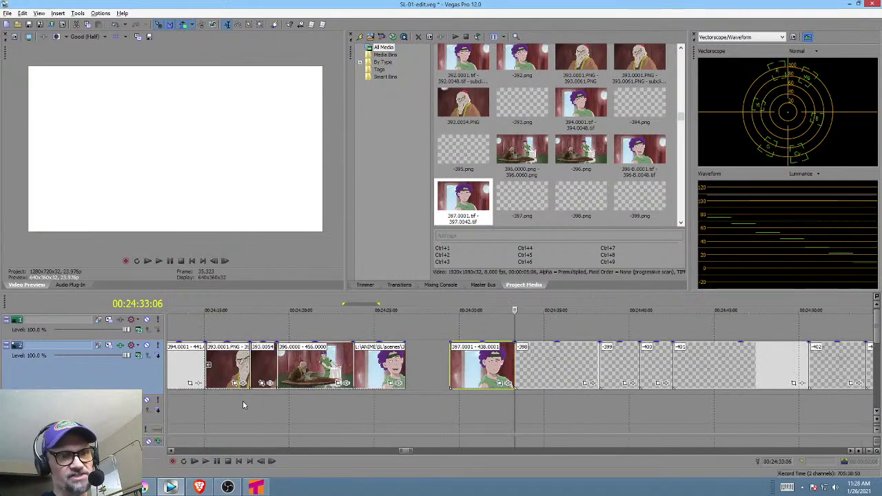
{"action": "left_click", "coordinate": [347, 404]}
{"action": "key", "text": "space"}
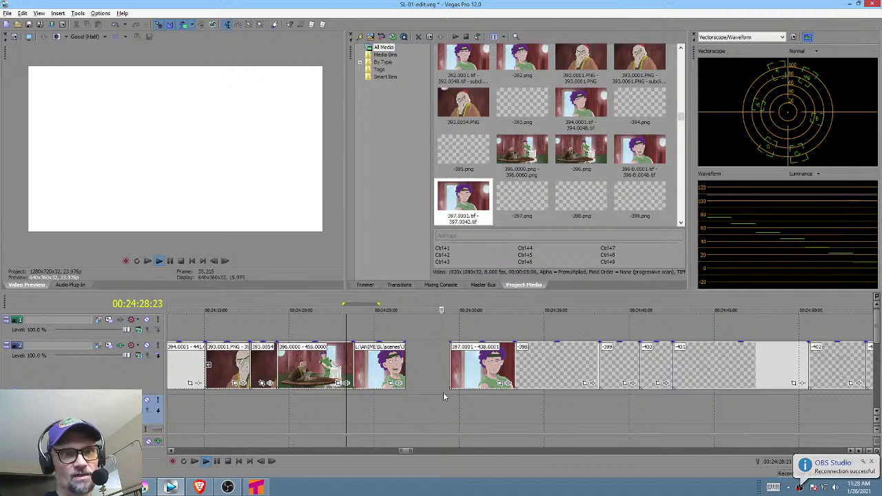
{"action": "left_click", "coordinate": [407, 386]}
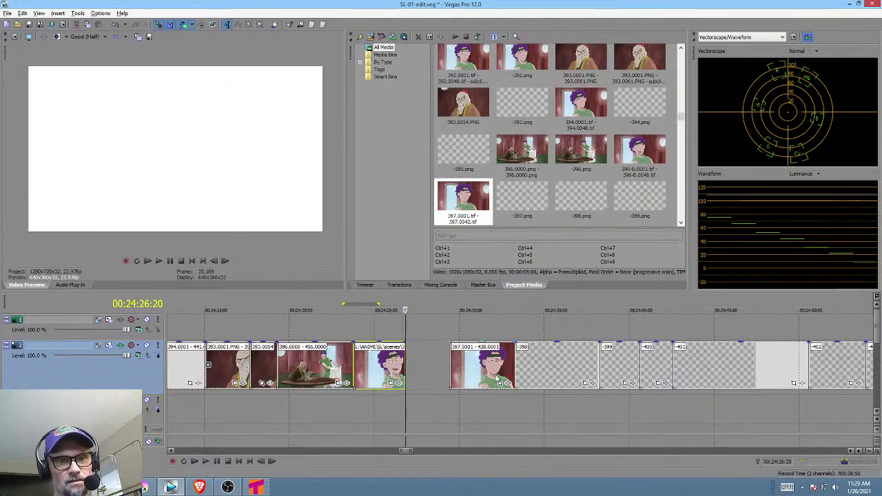
Check the lengths of the scenes one by one, from 397 back through 396-B, 396 and 393 to 394.
{"action": "double_click", "coordinate": [489, 383]}
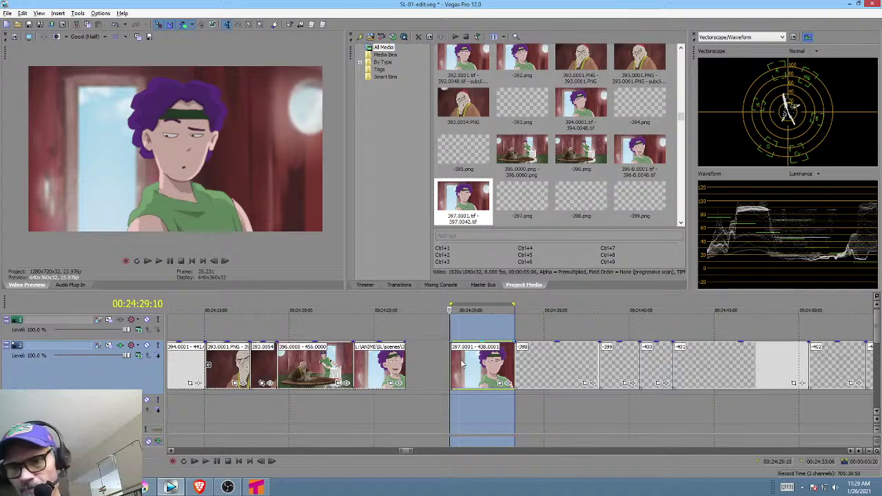
{"action": "double_click", "coordinate": [386, 363]}
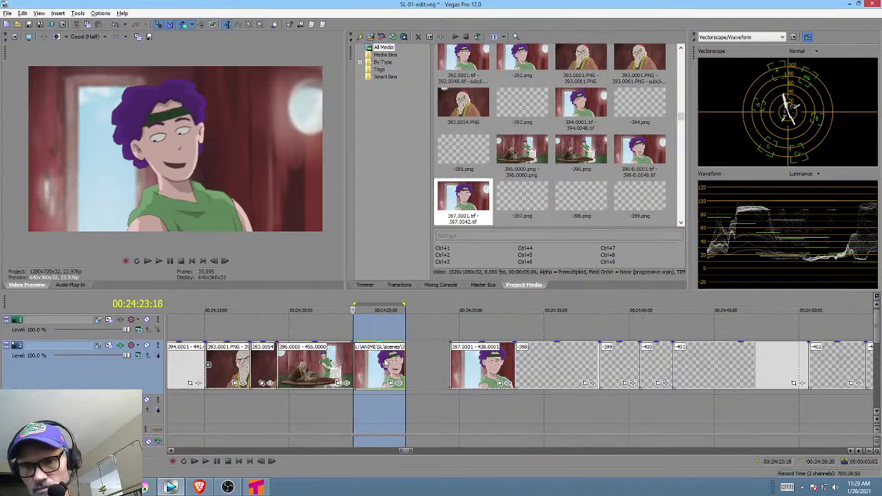
{"action": "double_click", "coordinate": [330, 376]}
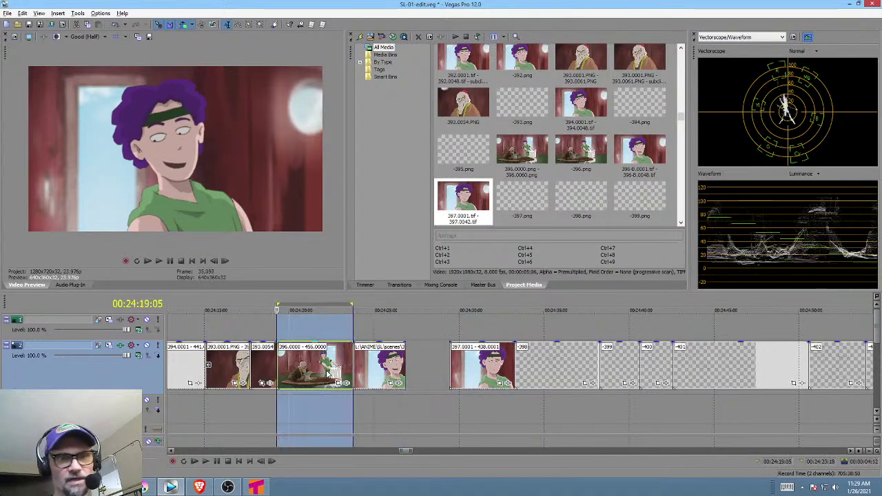
{"action": "scroll", "coordinate": [357, 403], "scroll_direction": "left", "scroll_amount": 3}
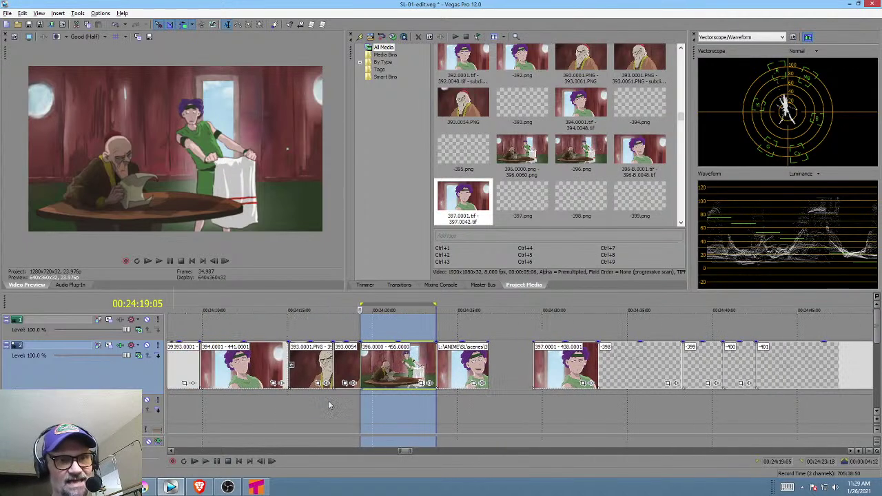
{"action": "double_click", "coordinate": [385, 363]}
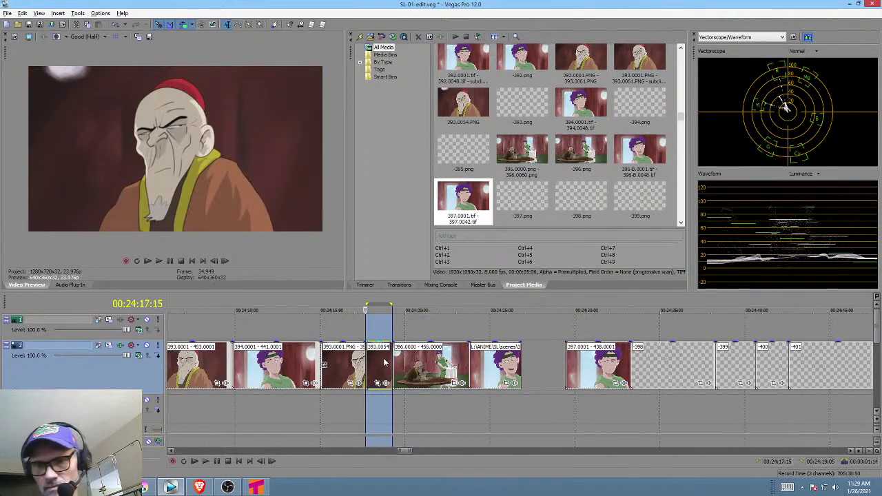
{"action": "double_click", "coordinate": [338, 366]}
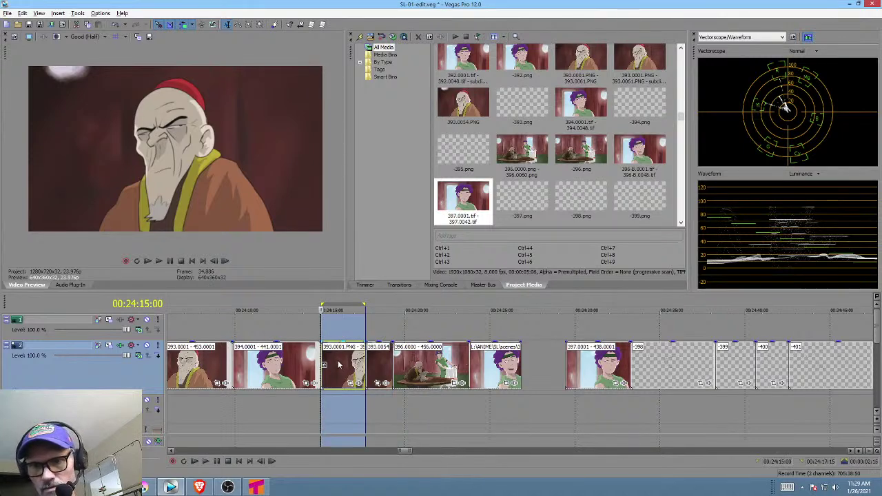
{"action": "double_click", "coordinate": [297, 360]}
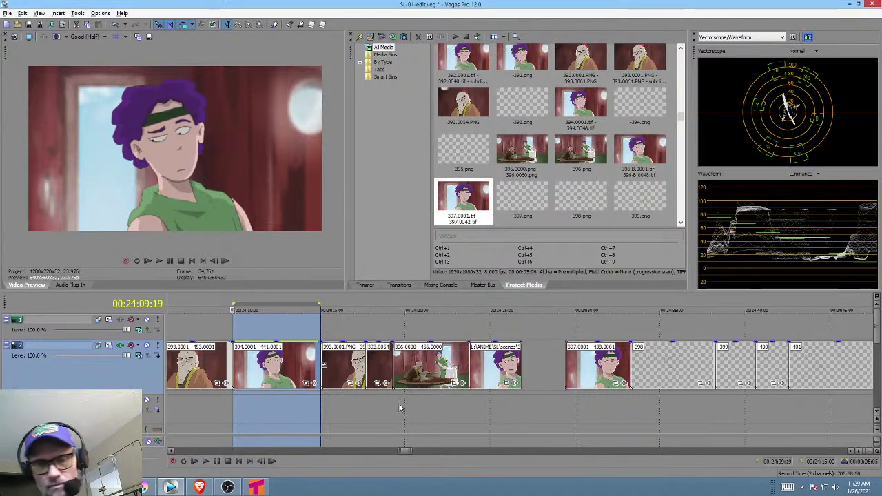
{"action": "scroll", "coordinate": [389, 405], "scroll_direction": "left", "scroll_amount": 5}
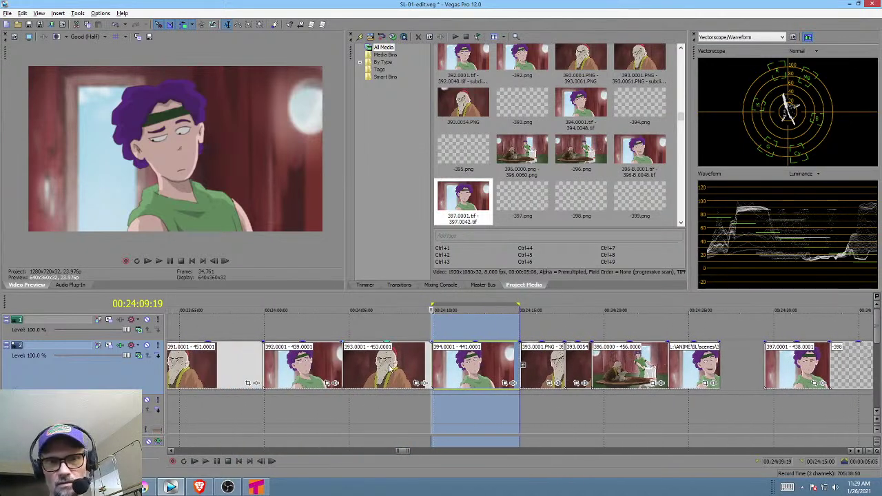
Check the lengths of the scenes one by one, from 393 back through 392 to 391.
{"action": "double_click", "coordinate": [390, 372]}
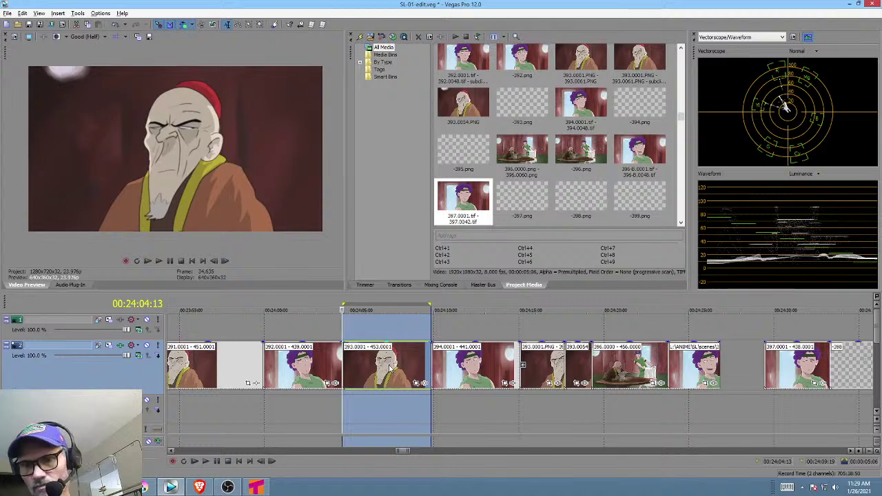
{"action": "left_click", "coordinate": [307, 361]}
{"action": "double_click", "coordinate": [311, 360]}
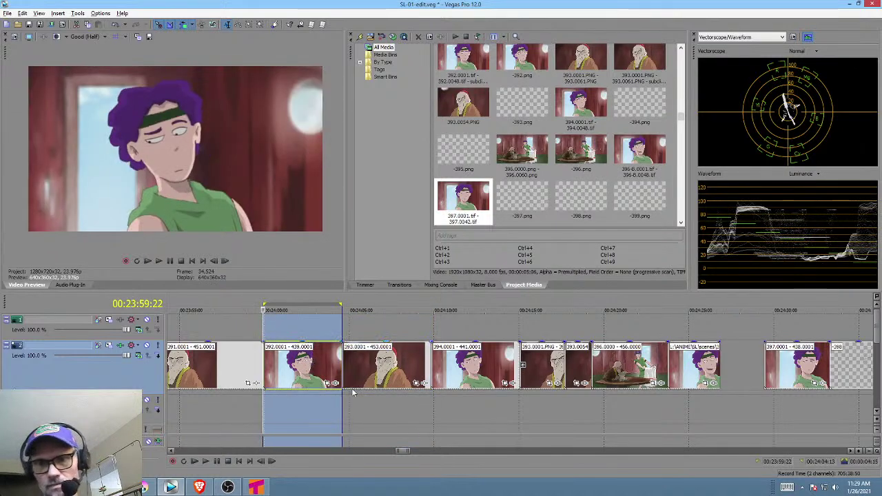
{"action": "scroll", "coordinate": [331, 372], "scroll_direction": "left", "scroll_amount": 3}
{"action": "double_click", "coordinate": [319, 368]}
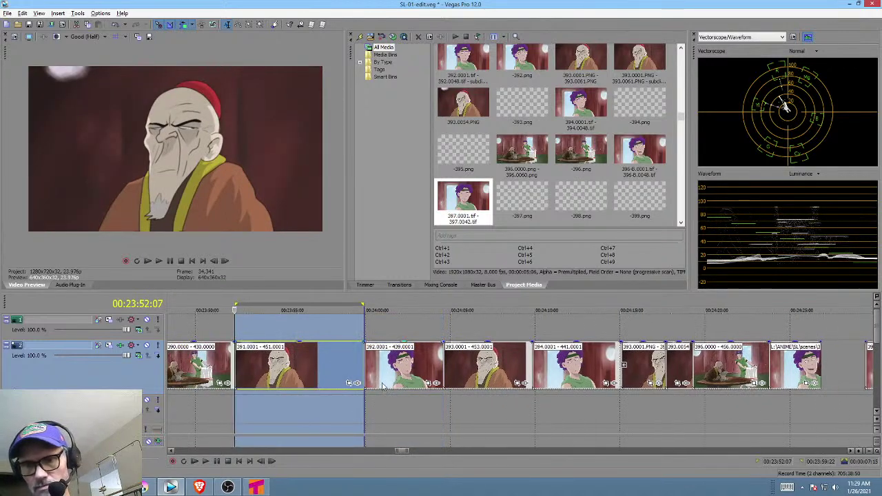
Select the range from the start of scene 391 to the end of scene 397 and play it through, returning to scene 396-B.
{"action": "scroll", "coordinate": [386, 389], "scroll_direction": "down", "scroll_amount": 4}
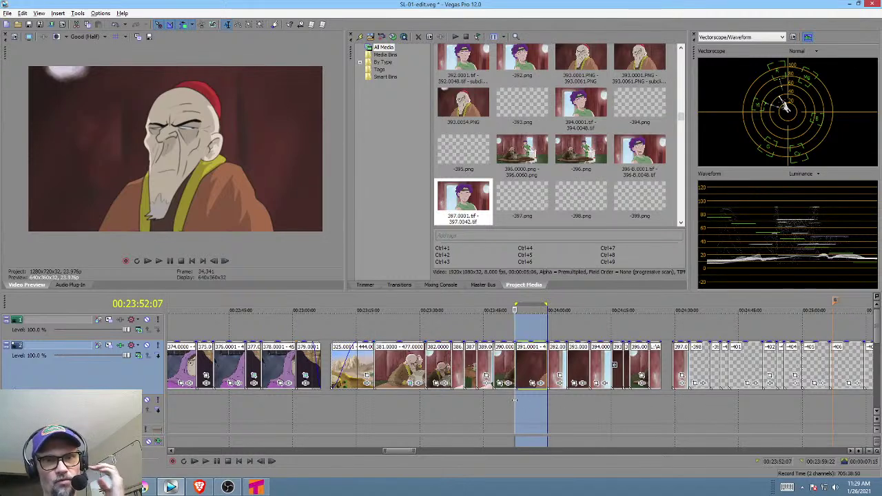
{"action": "left_click_drag", "start_coordinate": [547, 400], "coordinate": [689, 413]}
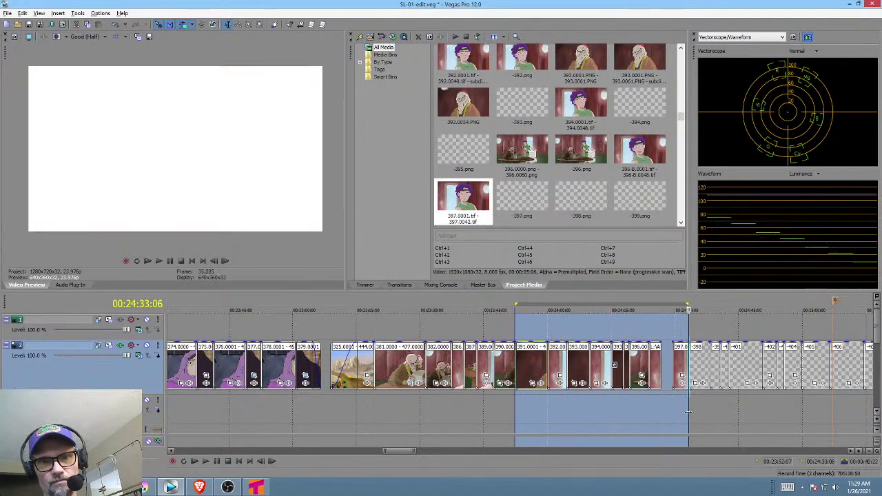
{"action": "left_click", "coordinate": [516, 412]}
{"action": "key", "text": "space"}
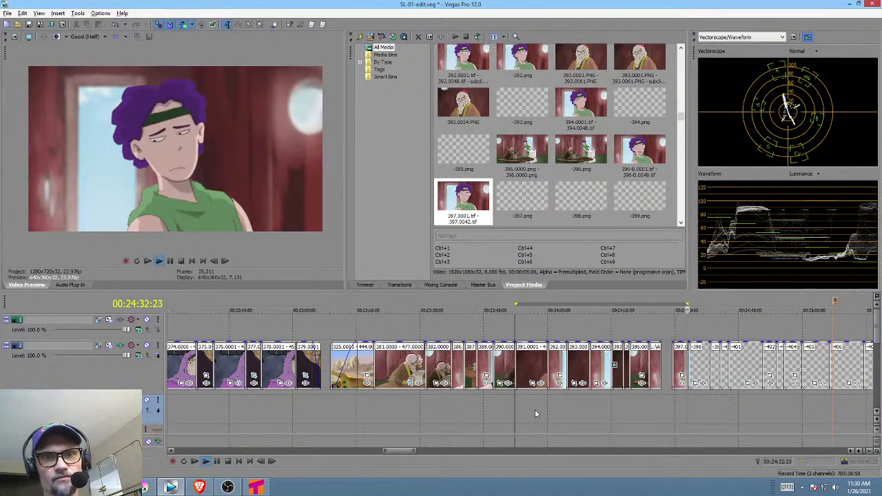
{"action": "key", "text": "space"}
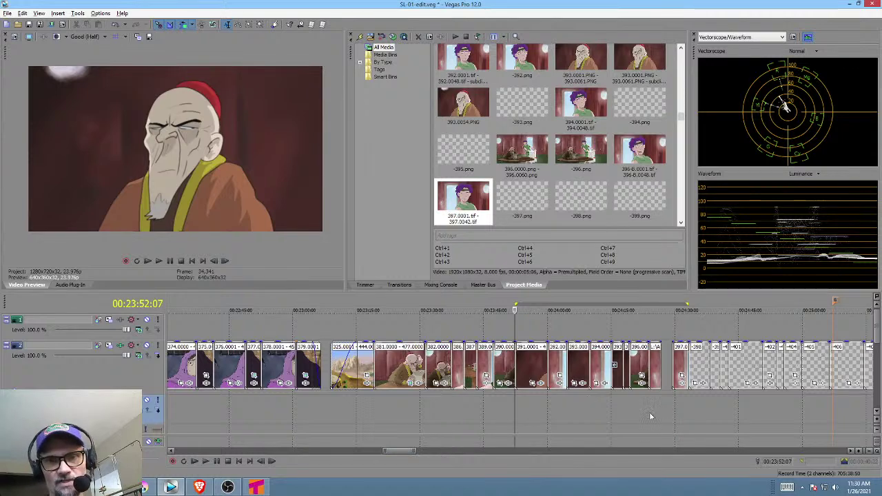
{"action": "left_click", "coordinate": [656, 406]}
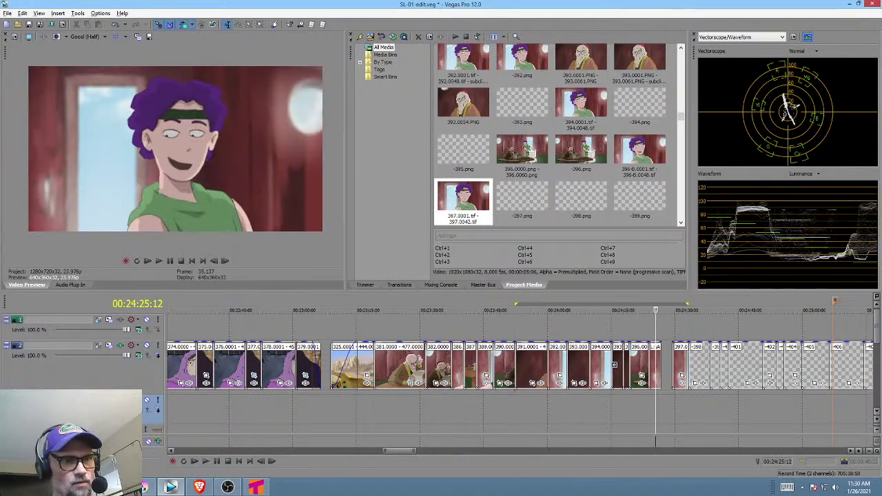
Switch to the SALT AND LIGHT.odt script, change Asher's line to "MELCHIZIDEK! This is important!" and save the document.
{"action": "left_click", "coordinate": [116, 487]}
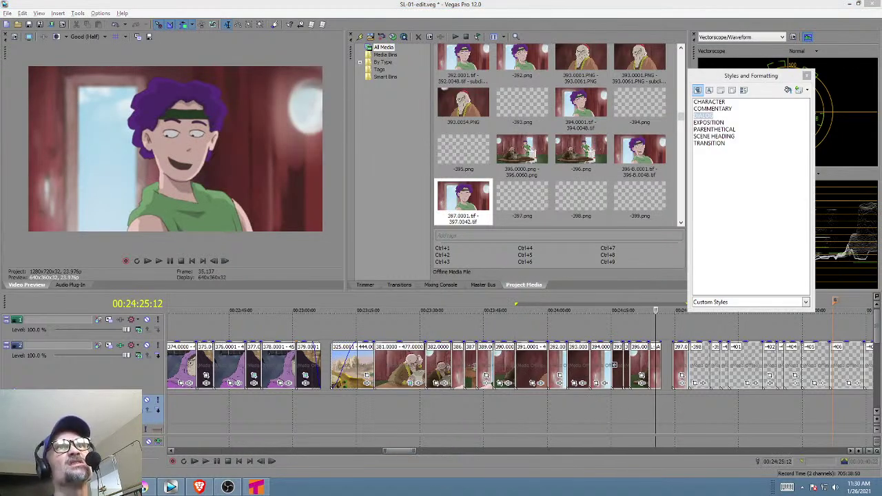
{"action": "left_click_drag", "start_coordinate": [552, 0], "coordinate": [520, 102]}
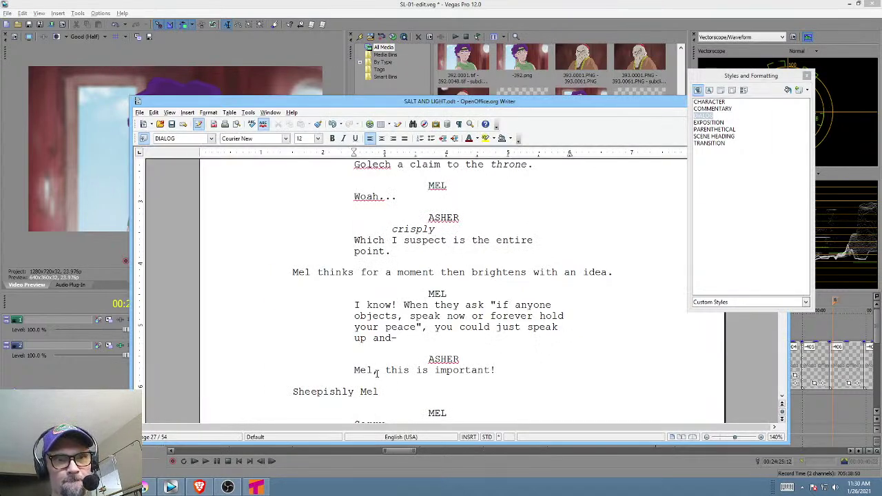
{"action": "type", "text": "CHI"}
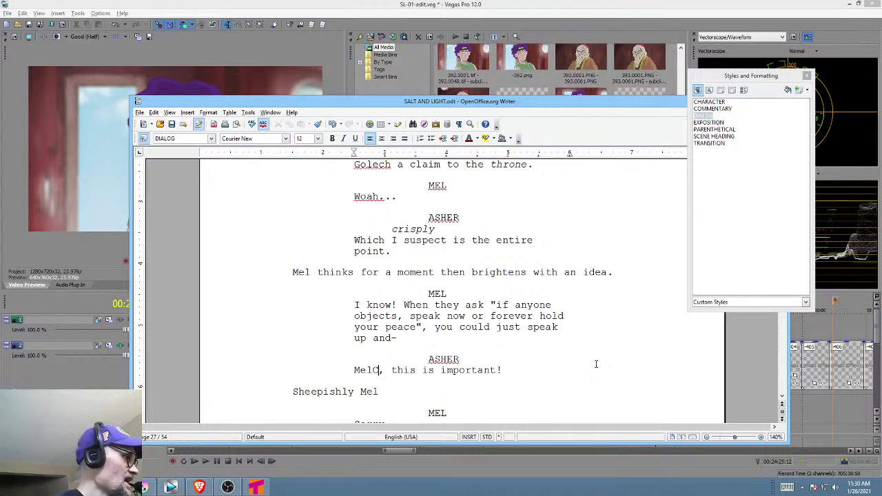
{"action": "type", "text": "ZIDEK"}
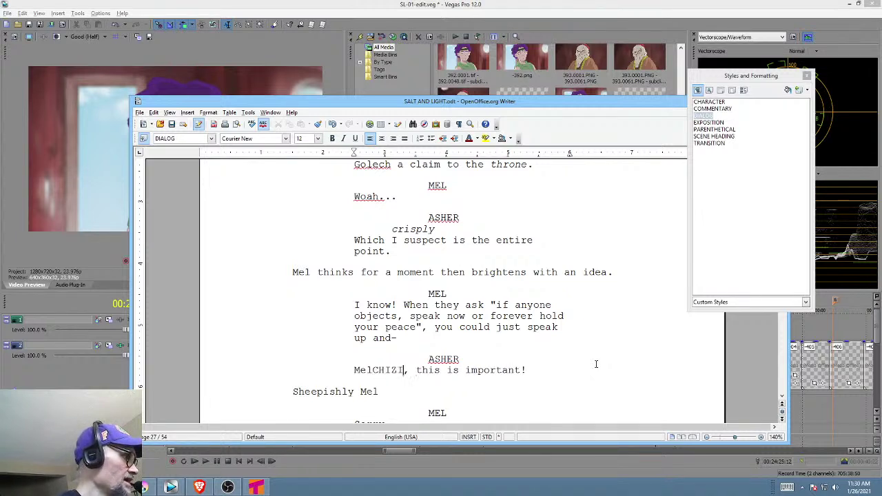
{"action": "type", "text": "!"}
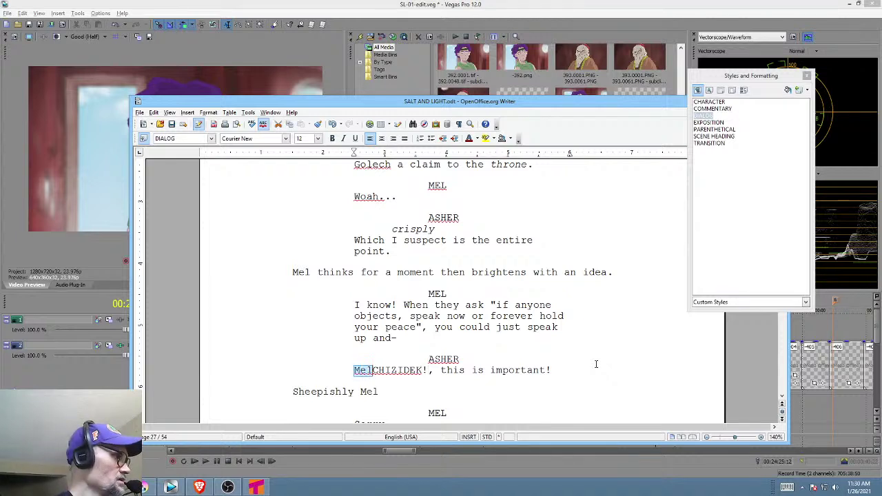
{"action": "type", "text": "MEL"}
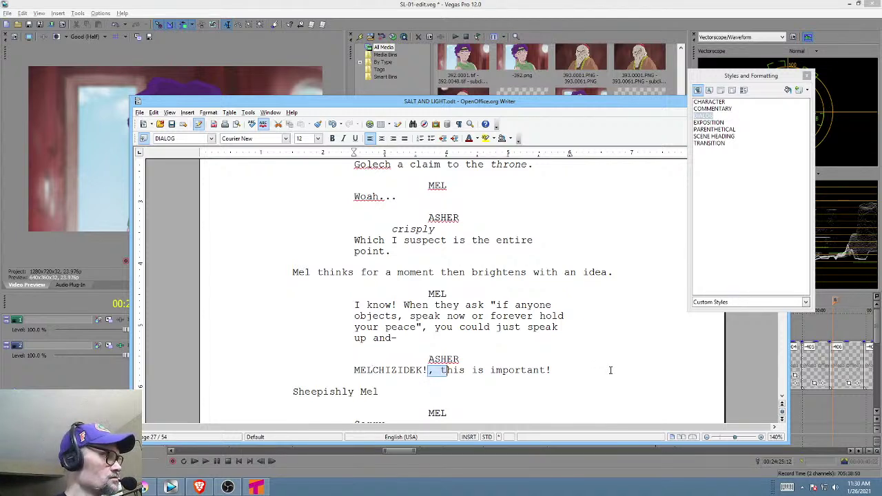
{"action": "type", "text": "T"}
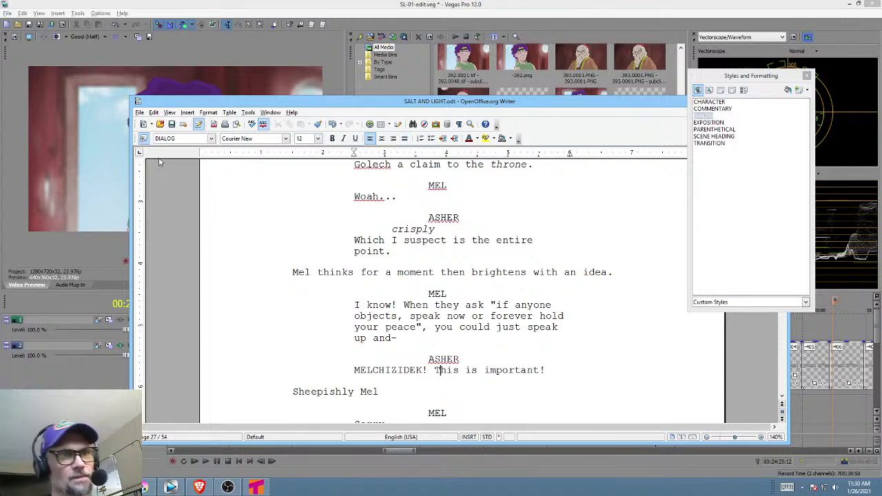
{"action": "left_click", "coordinate": [172, 124]}
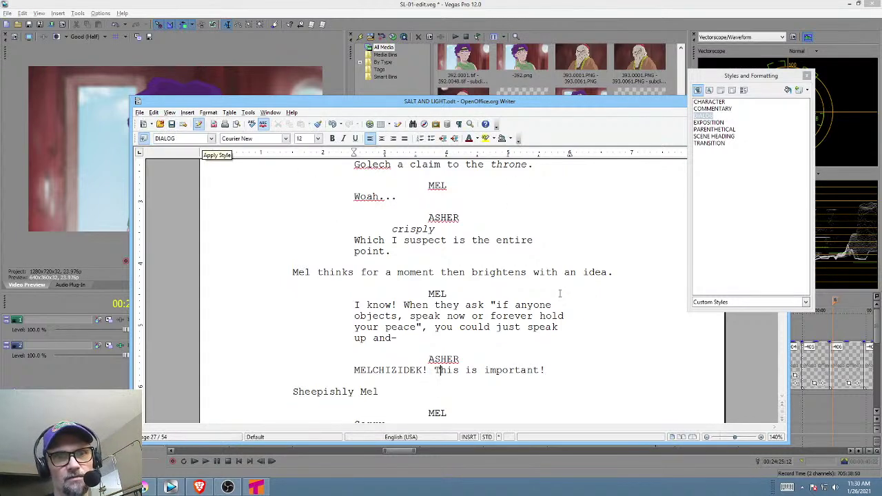
Read the script on from Asher's line to the end of page 27 and return to the edit in Vegas Pro.
{"action": "scroll", "coordinate": [560, 294], "scroll_direction": "down", "scroll_amount": 4}
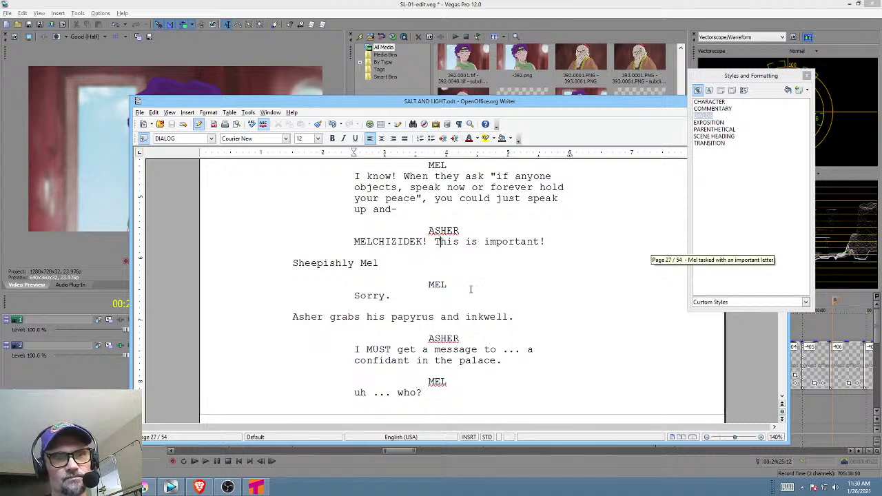
{"action": "scroll", "coordinate": [472, 289], "scroll_direction": "down", "scroll_amount": 3}
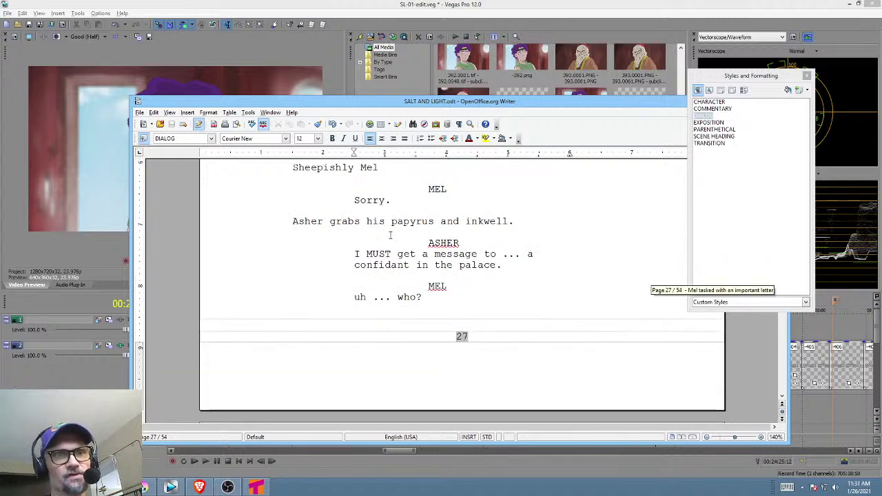
{"action": "left_click", "coordinate": [427, 9]}
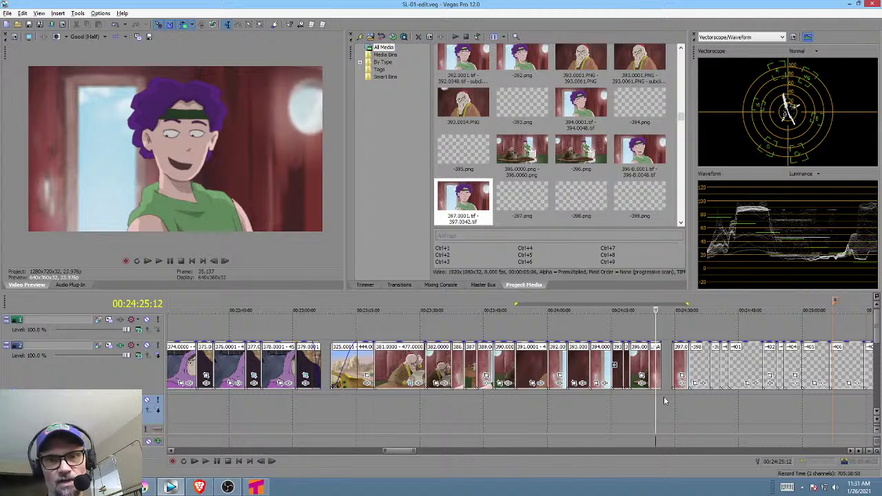
Review the finished stretch of scenes on the timeline between the start of scene 381 and the end of 396-B.
{"action": "left_click", "coordinate": [661, 374]}
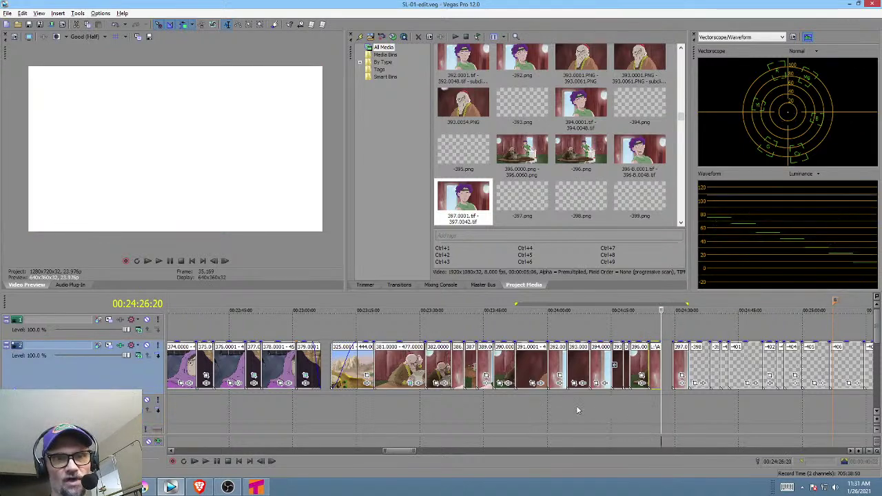
{"action": "left_click_drag", "start_coordinate": [364, 400], "coordinate": [660, 412]}
{"action": "left_click", "coordinate": [639, 403]}
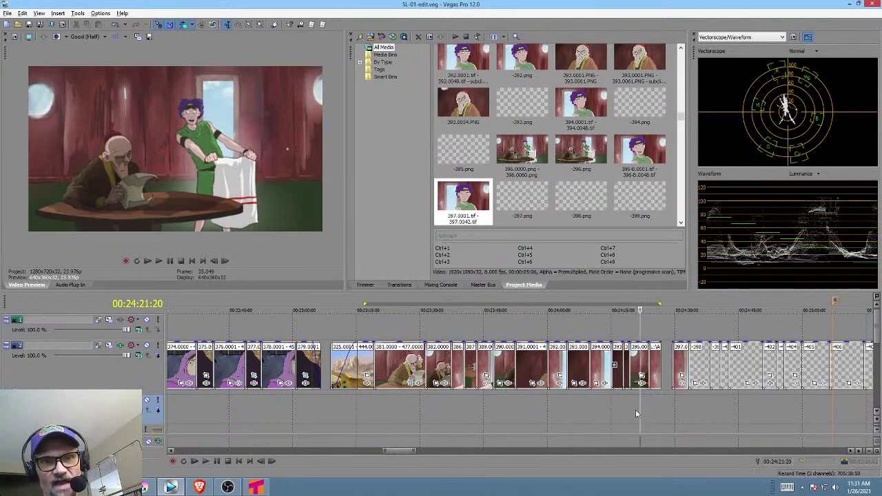
{"action": "left_click", "coordinate": [588, 401]}
{"action": "left_click_drag", "start_coordinate": [587, 401], "coordinate": [397, 395]}
{"action": "left_click", "coordinate": [400, 391]}
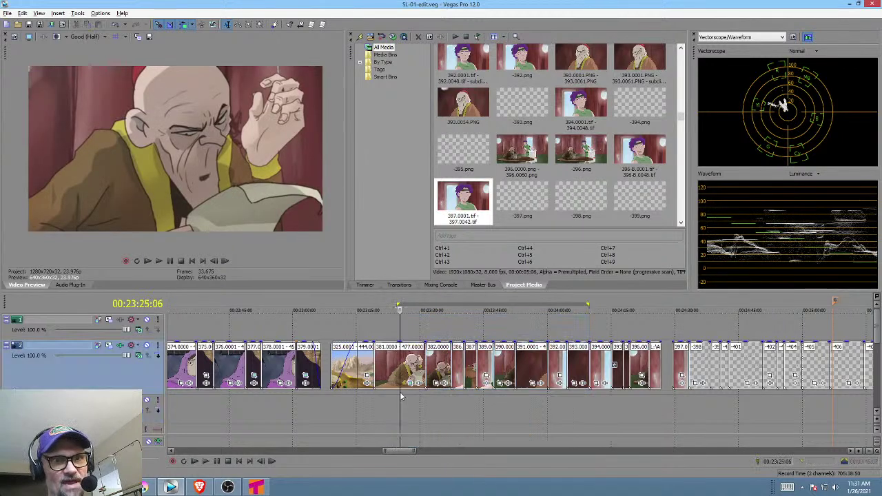
Examine scenes 390 and 391 more closely and go to the end of the 396-B clip at 00:24:26:20.
{"action": "scroll", "coordinate": [400, 400], "scroll_direction": "up", "scroll_amount": 1}
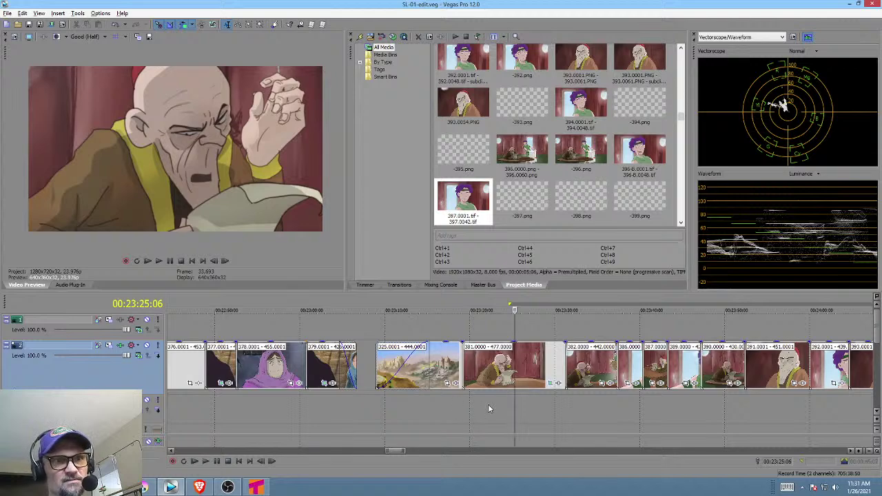
{"action": "scroll", "coordinate": [534, 407], "scroll_direction": "right", "scroll_amount": 3}
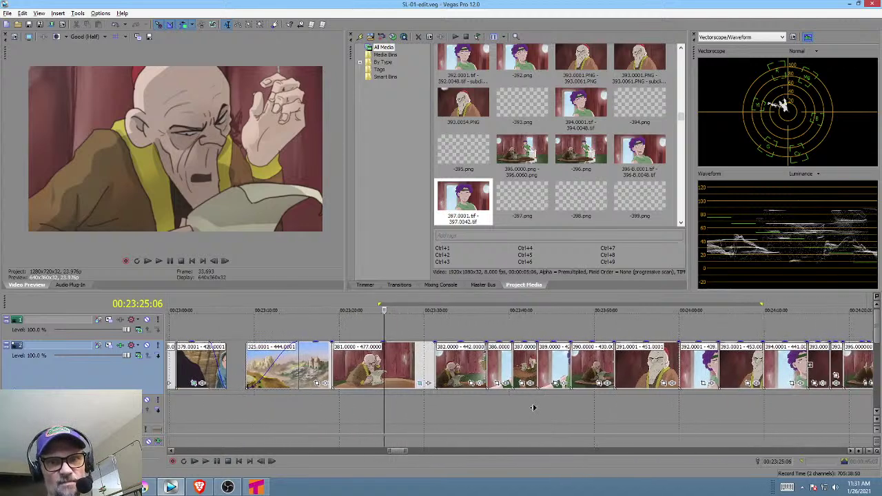
{"action": "left_click_drag", "start_coordinate": [586, 407], "coordinate": [659, 401]}
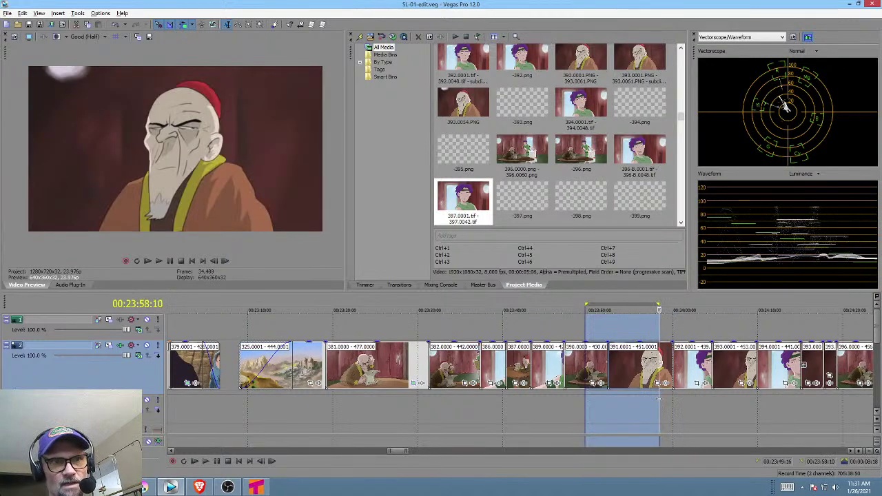
{"action": "scroll", "coordinate": [751, 417], "scroll_direction": "right", "scroll_amount": 10}
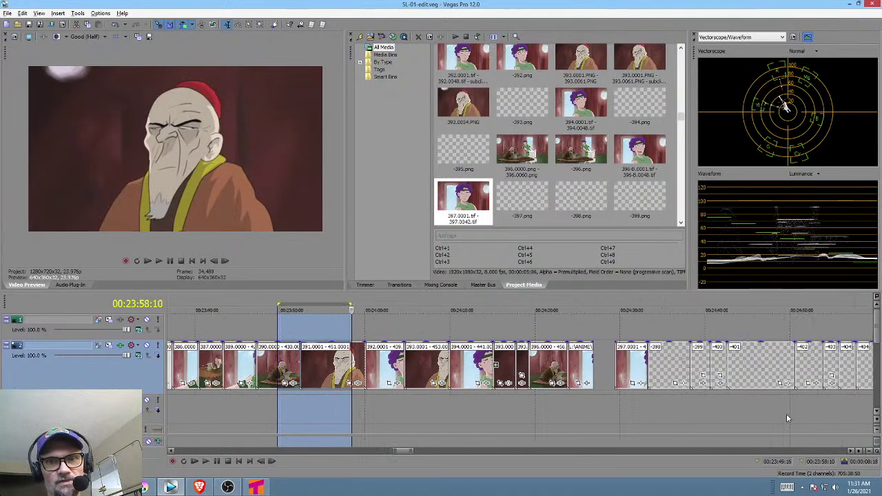
{"action": "left_click", "coordinate": [580, 371]}
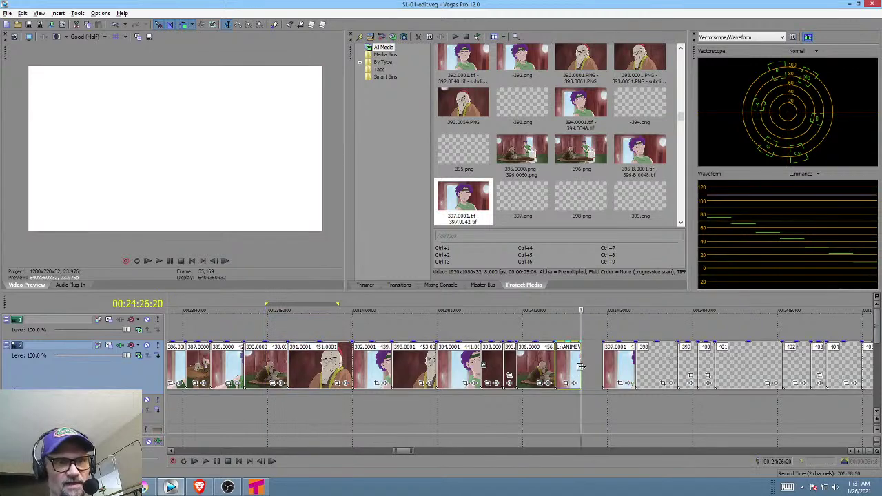
Switch to Krita, close -396-C.png and create a new document with the predefined hd size, 1920 by 1080 pixels at 72 ppi.
{"action": "key", "text": "alt+Tab"}
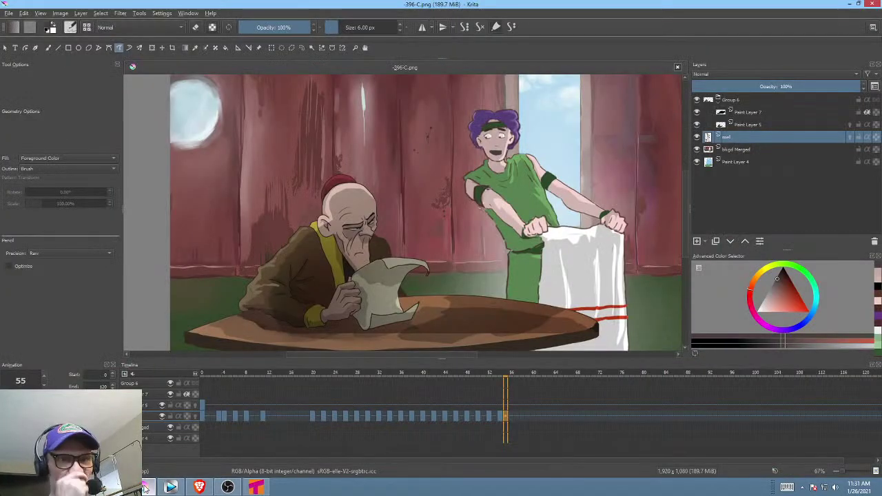
{"action": "left_click", "coordinate": [679, 67]}
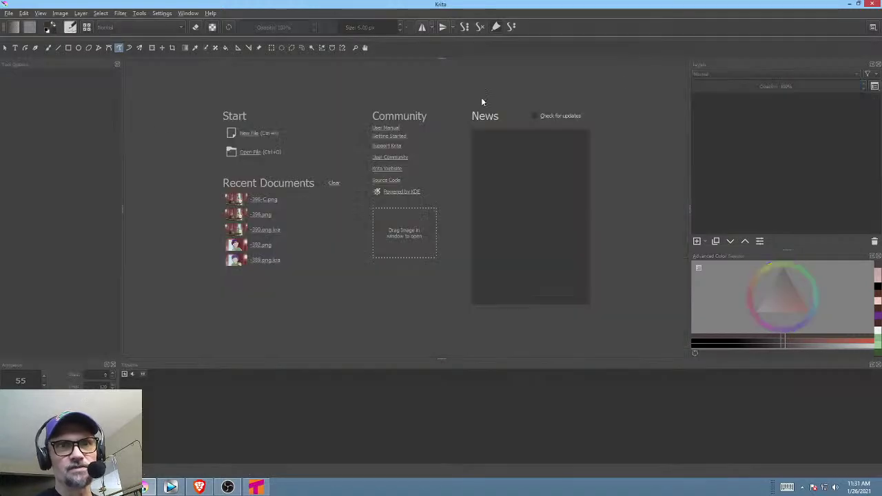
{"action": "left_click", "coordinate": [251, 133]}
{"action": "left_click", "coordinate": [455, 168]}
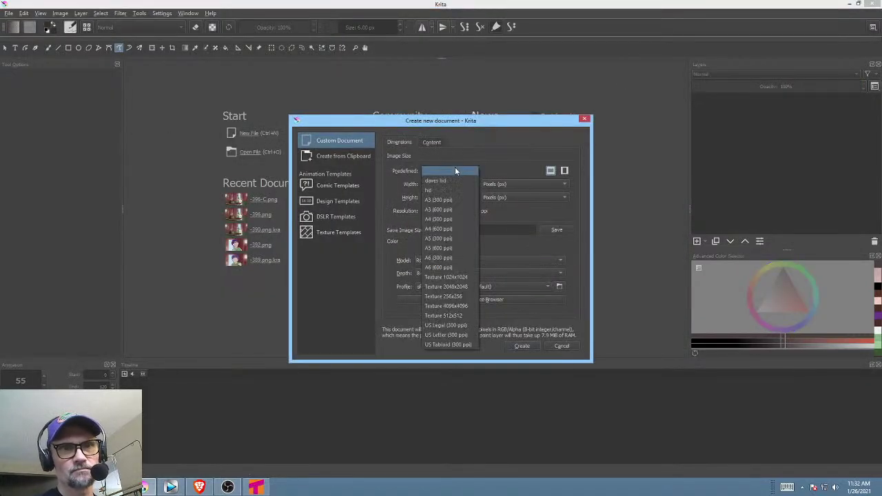
{"action": "left_click", "coordinate": [449, 192]}
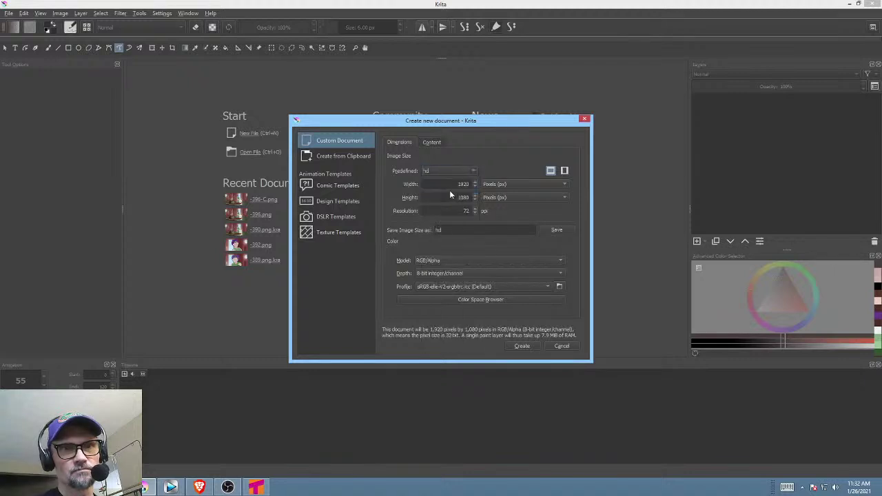
{"action": "left_click", "coordinate": [521, 346]}
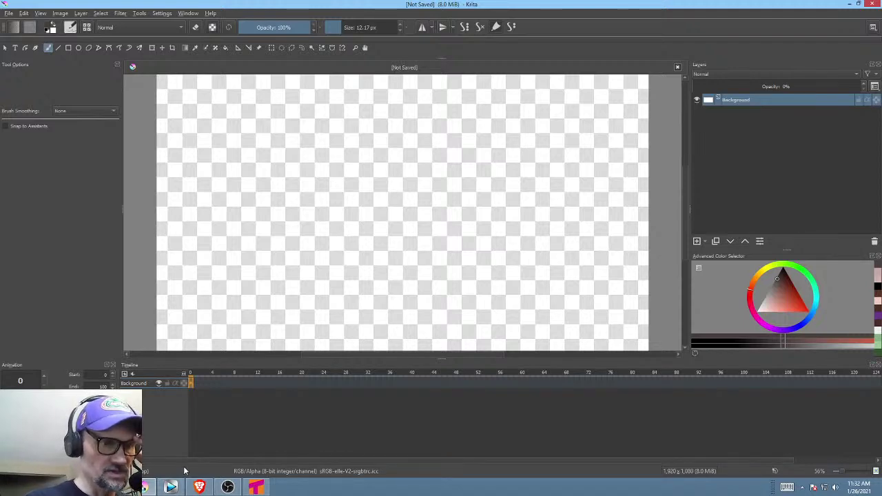
Return to the Vegas Pro edit and scrub back through the last frames of the 396-B clip to 00:24:25:08.
{"action": "left_click", "coordinate": [171, 486]}
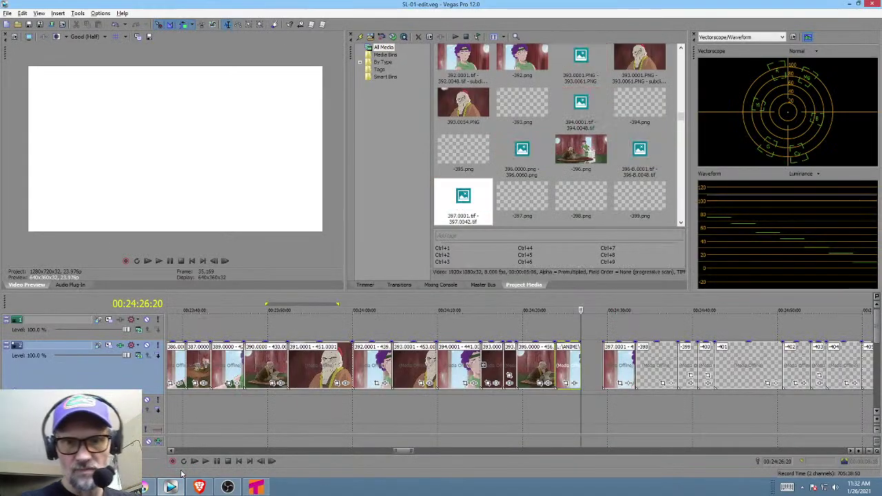
{"action": "left_click", "coordinate": [576, 404]}
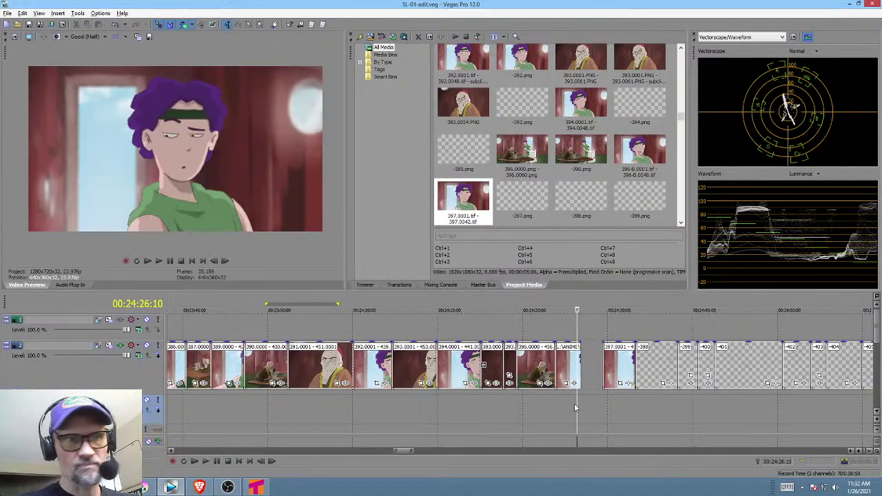
{"action": "mouse_move", "coordinate": [573, 404]}
{"action": "left_mouse_down"}
{"action": "mouse_move", "coordinate": [542, 406]}
{"action": "mouse_move", "coordinate": [568, 405]}
{"action": "left_mouse_up"}
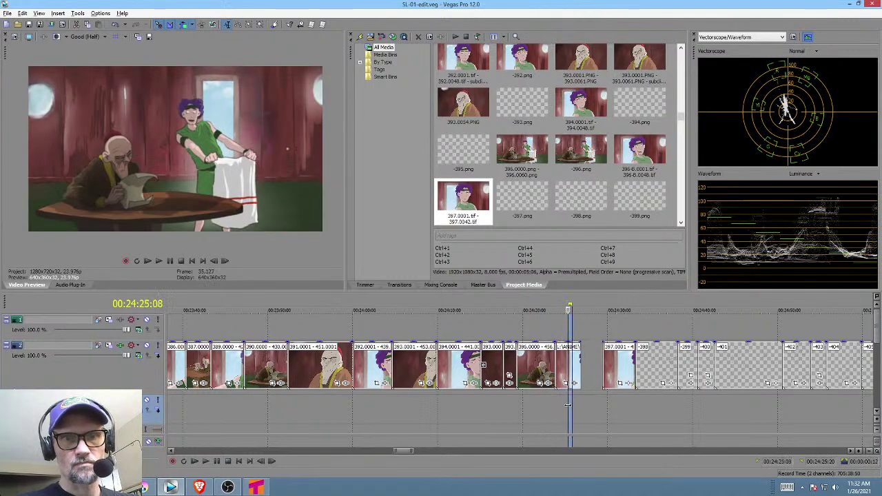
Examine the end of the 396-B clip closely and place the playhead at 00:24:27:08 in the gap before scene 397.
{"action": "scroll", "coordinate": [595, 403], "scroll_direction": "up", "scroll_amount": 5}
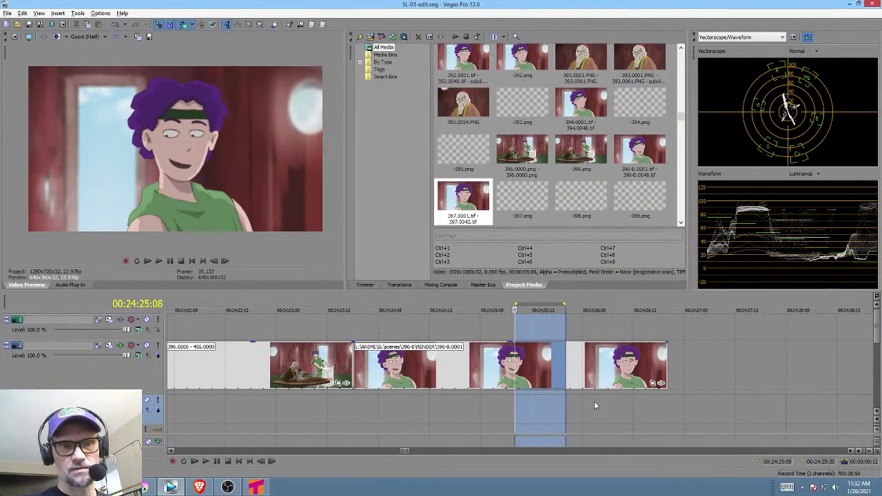
{"action": "scroll", "coordinate": [570, 414], "scroll_direction": "right", "scroll_amount": 3}
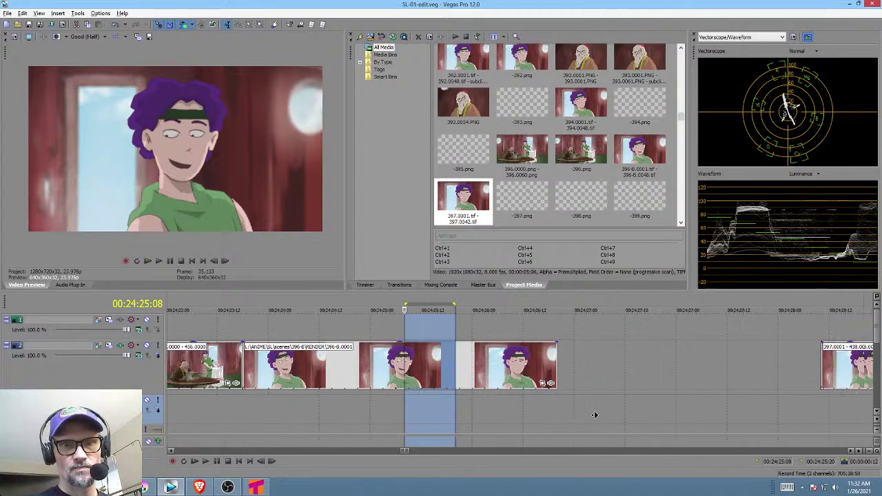
{"action": "scroll", "coordinate": [595, 415], "scroll_direction": "right", "scroll_amount": 2}
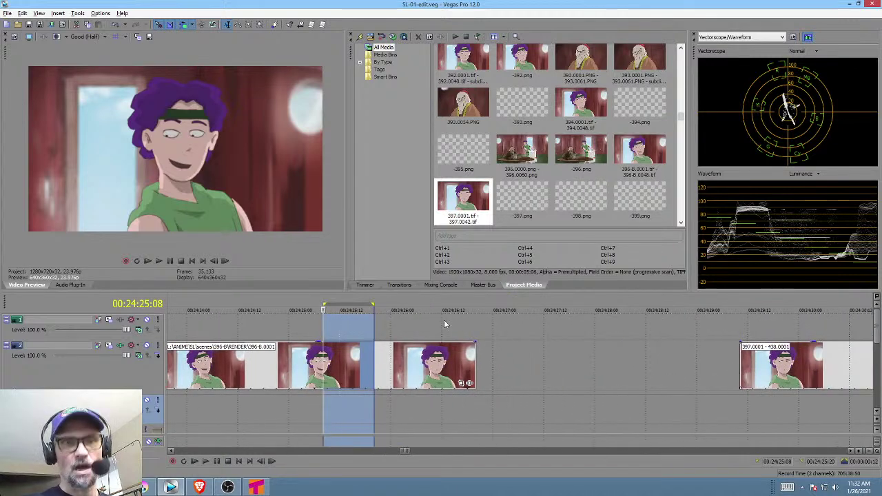
{"action": "left_click_drag", "start_coordinate": [444, 322], "coordinate": [476, 322]}
{"action": "left_click", "coordinate": [527, 352]}
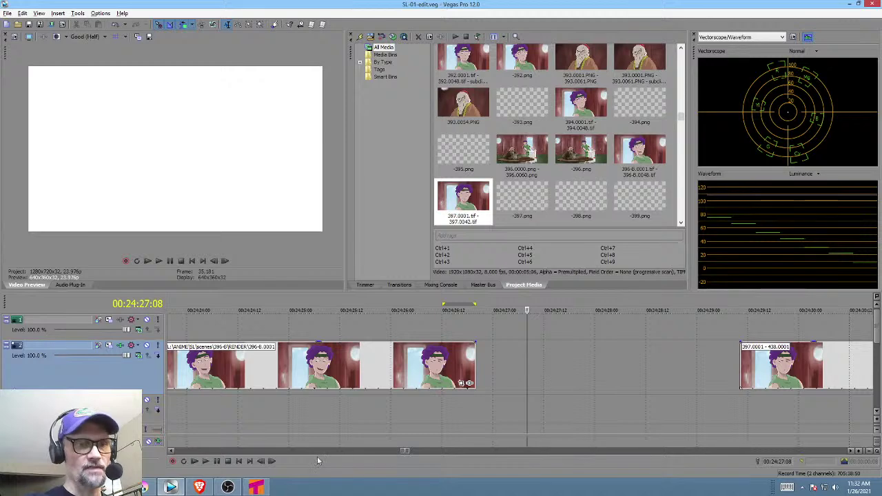
Switch to Tahoma2D, try to load 396-C.TNZ from the scenes folder, and start a new empty scene instead.
{"action": "left_click", "coordinate": [255, 487]}
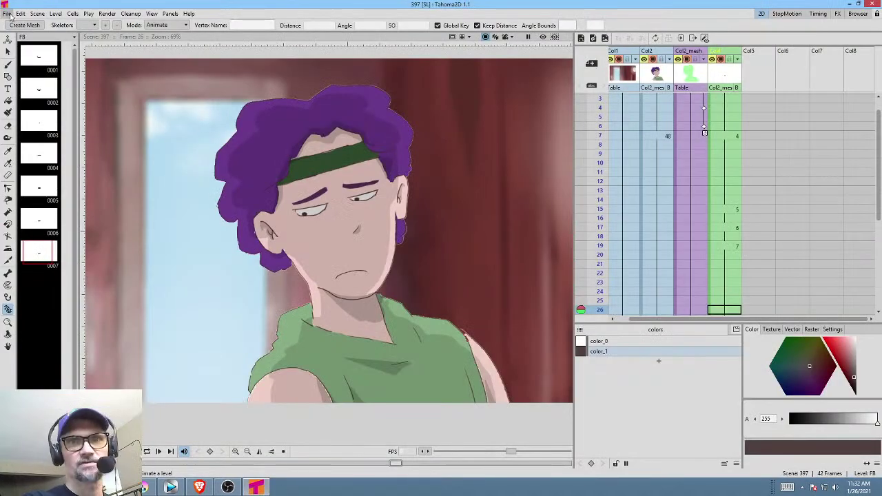
{"action": "left_click", "coordinate": [7, 14]}
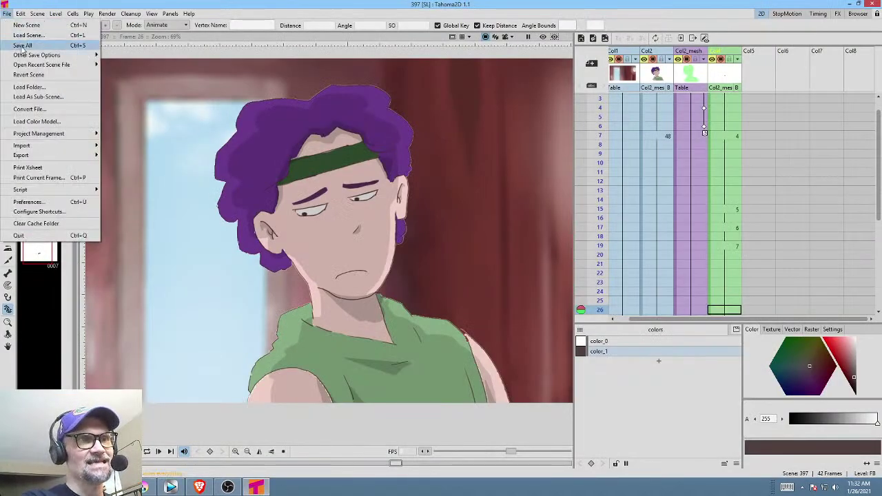
{"action": "mouse_move", "coordinate": [26, 67]}
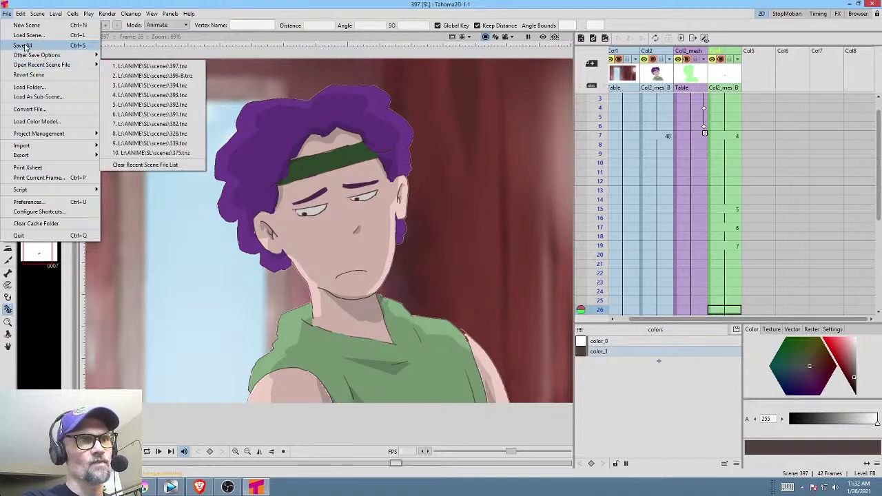
{"action": "left_click", "coordinate": [26, 38]}
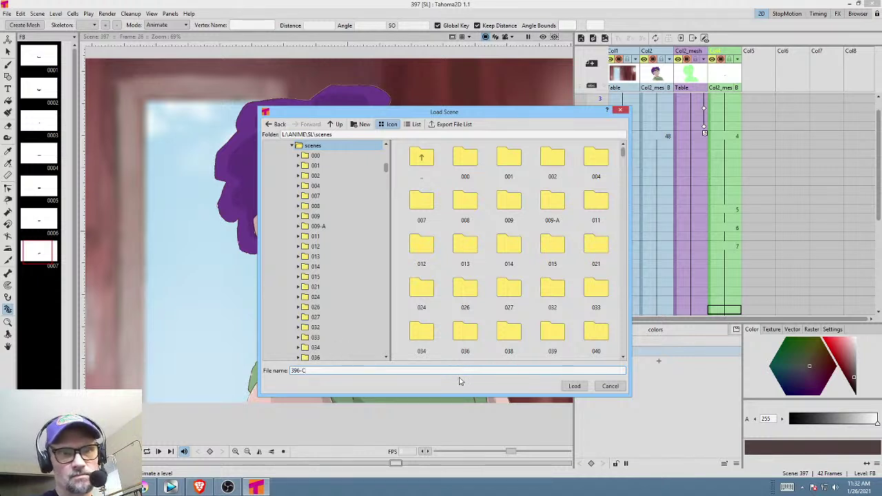
{"action": "type", "text": "1"}
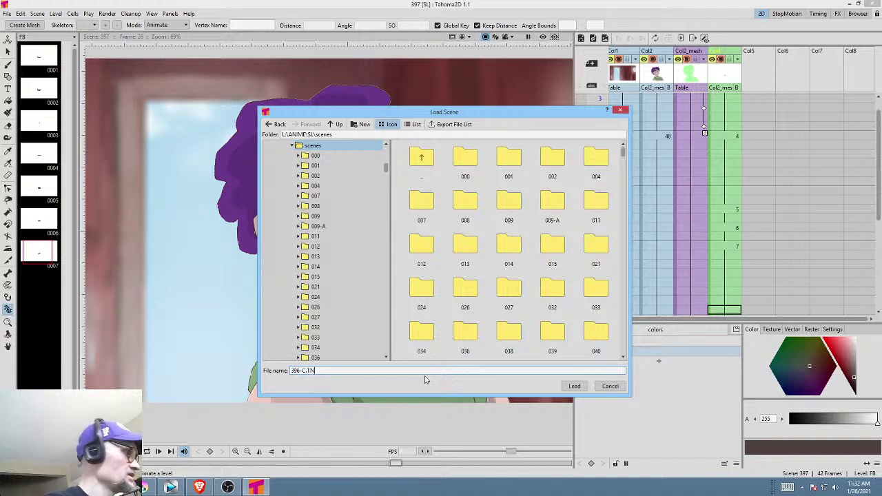
{"action": "left_click", "coordinate": [574, 386]}
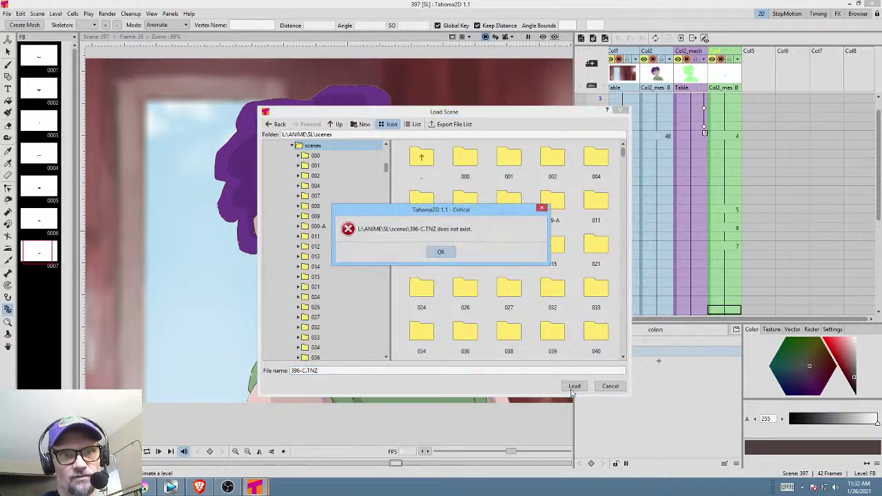
{"action": "left_click", "coordinate": [441, 253]}
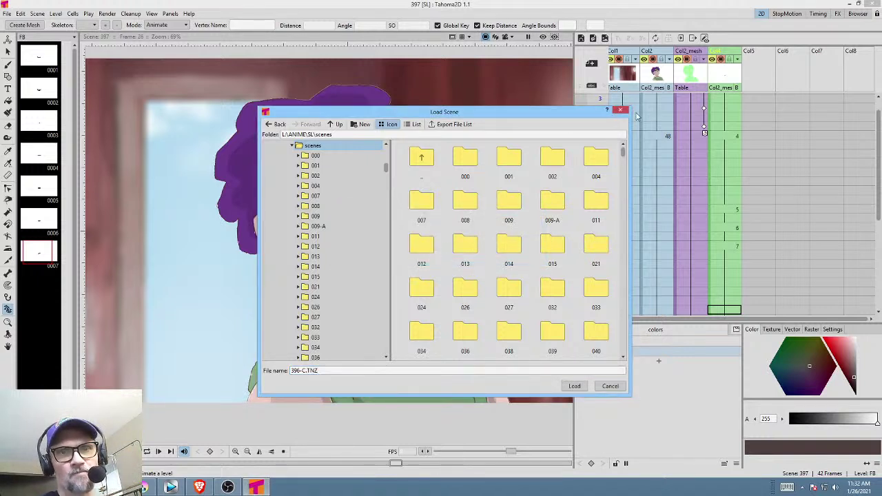
{"action": "left_click", "coordinate": [621, 110]}
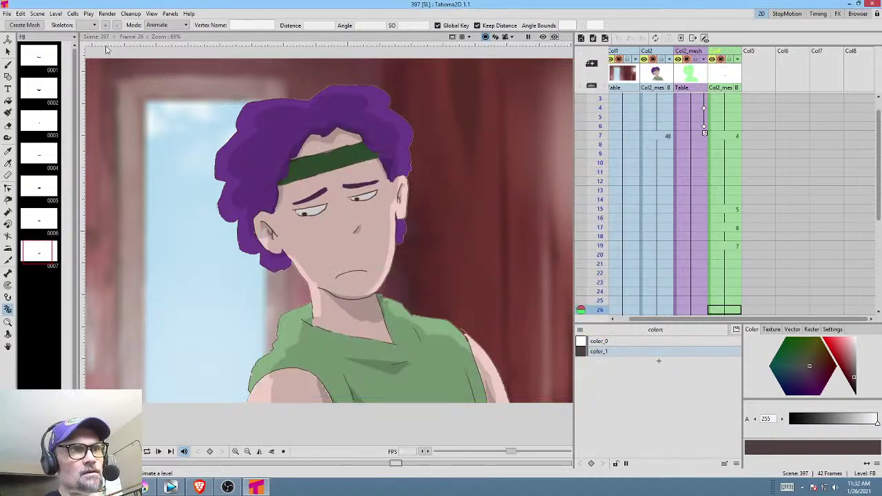
{"action": "left_click", "coordinate": [7, 15]}
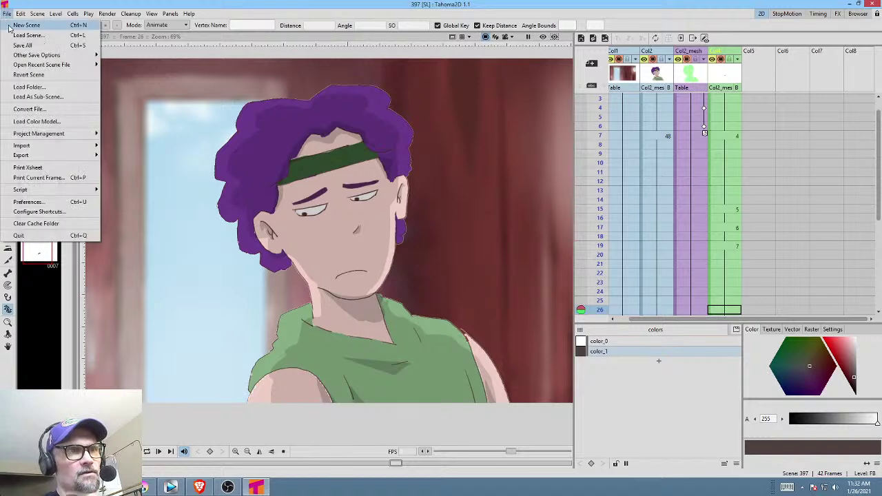
{"action": "left_click", "coordinate": [9, 27]}
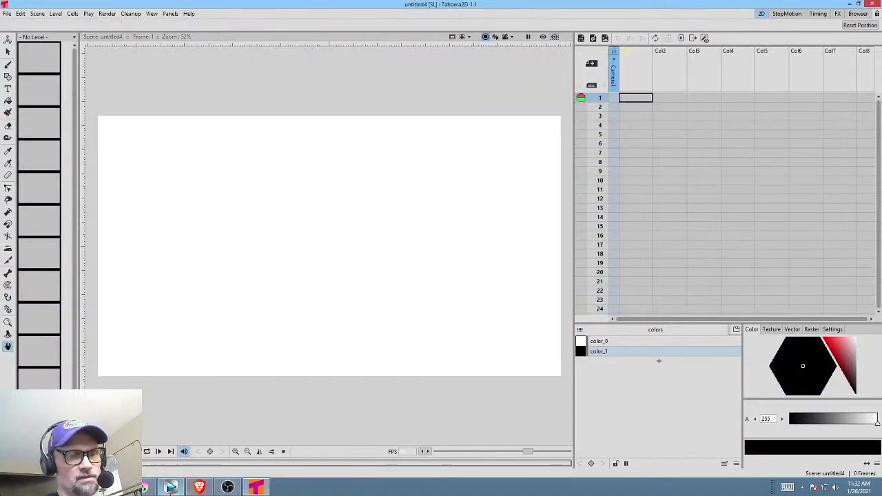
Switch to Krita, choose a near-black brush colour and delete the Background layer of the unsaved document.
{"action": "left_click", "coordinate": [150, 488]}
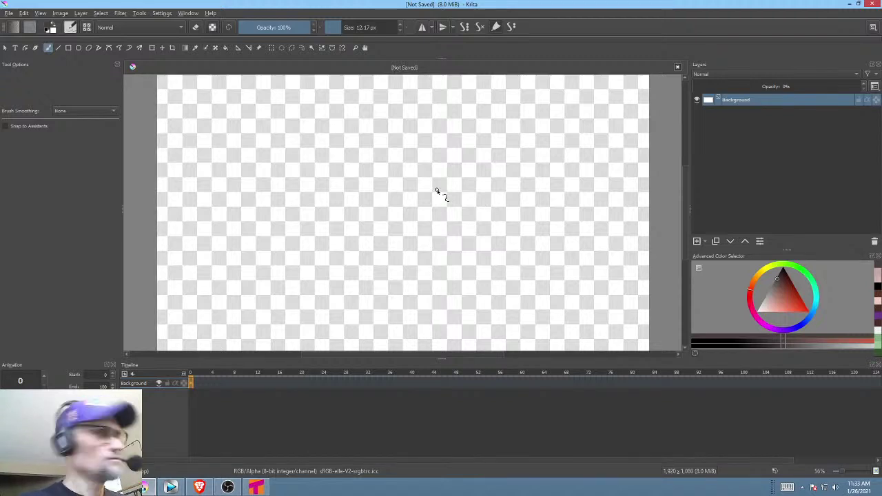
{"action": "key", "text": "Tab"}
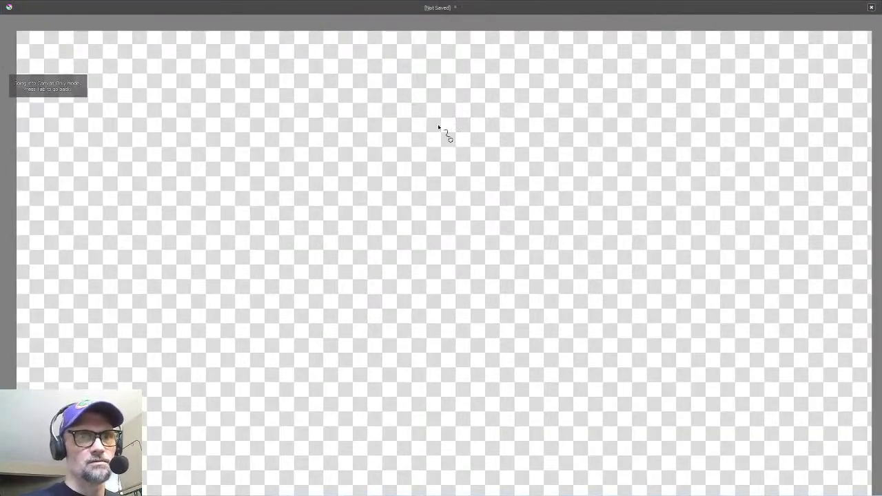
{"action": "key", "text": "Tab"}
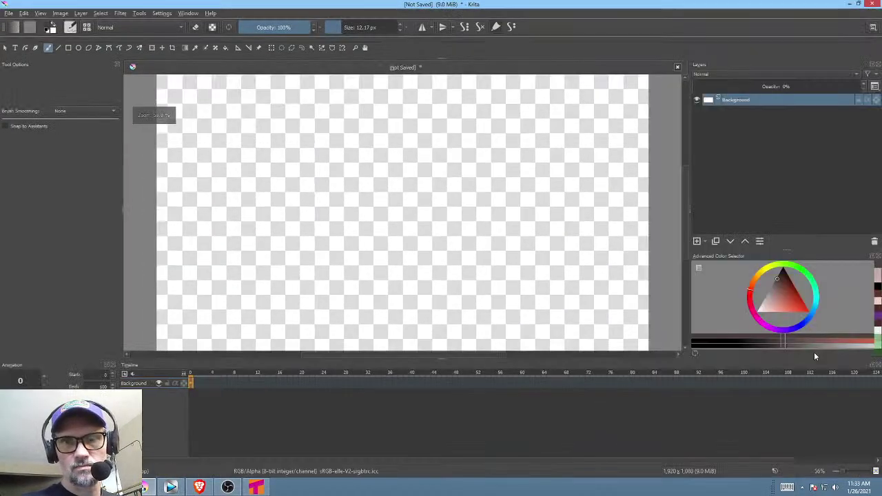
{"action": "left_click", "coordinate": [783, 273]}
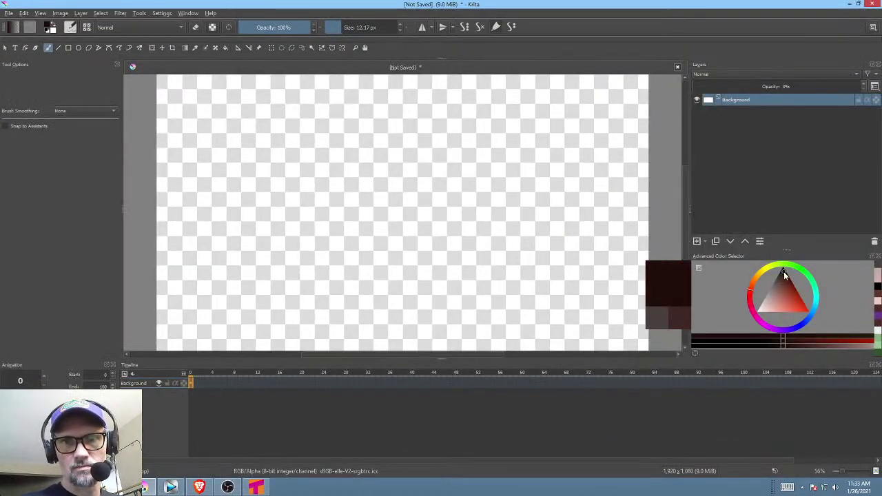
{"action": "left_click", "coordinate": [875, 241]}
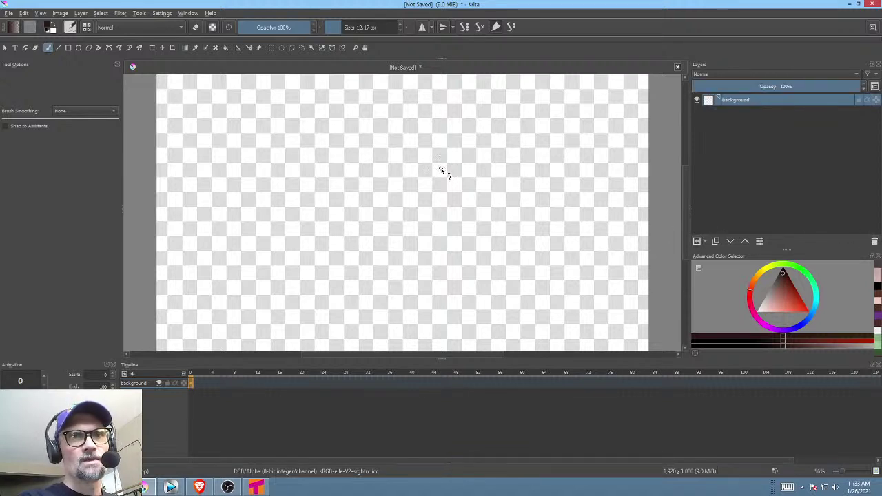
{"action": "left_click", "coordinate": [8, 14]}
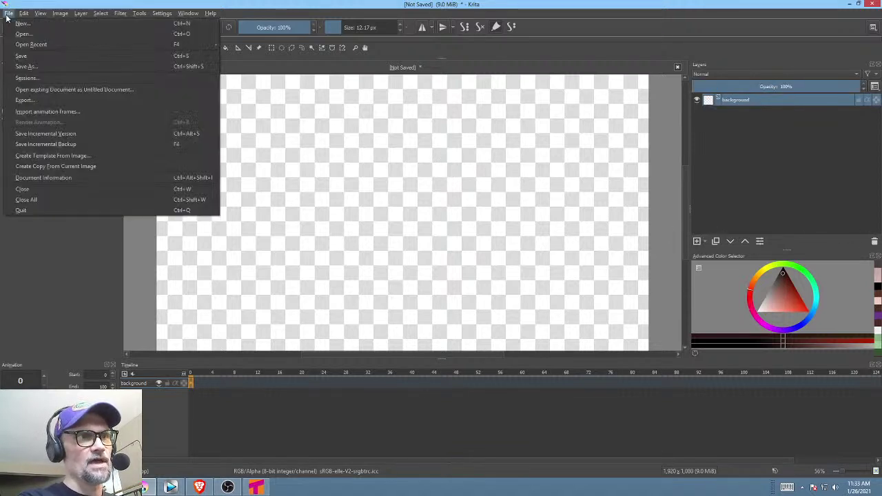
{"action": "left_click", "coordinate": [26, 66]}
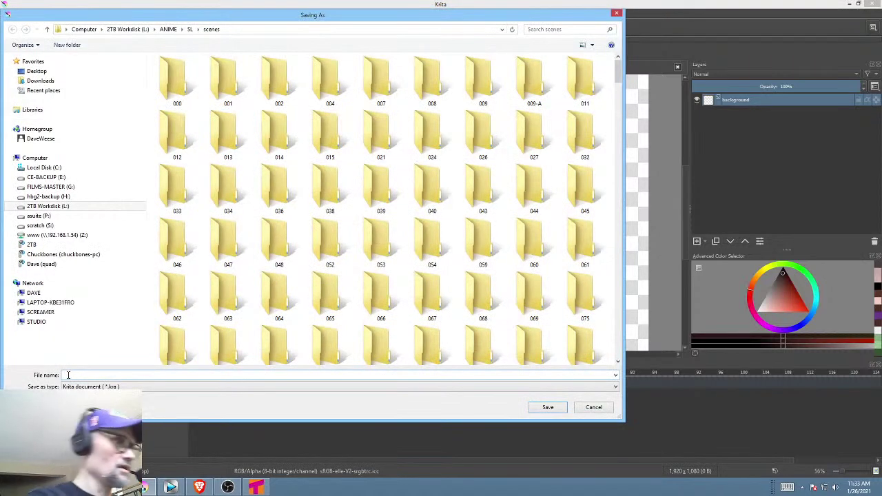
{"action": "type", "text": "396-C"}
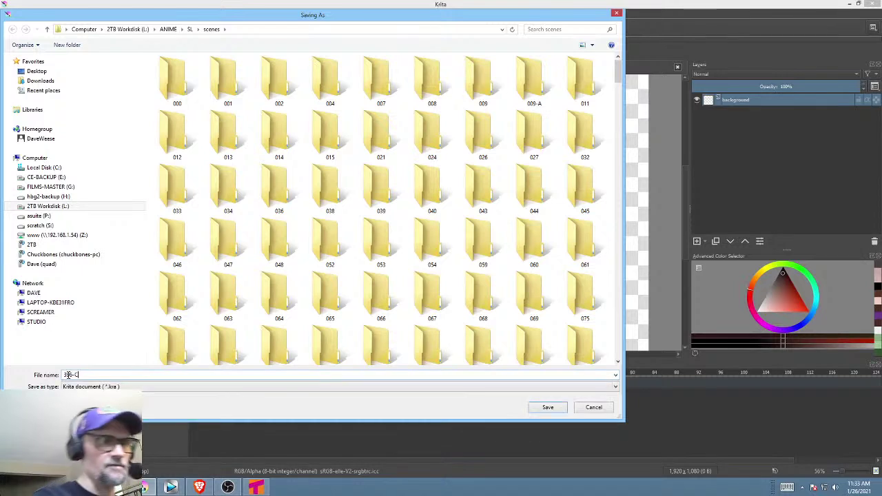
{"action": "left_click", "coordinate": [548, 407]}
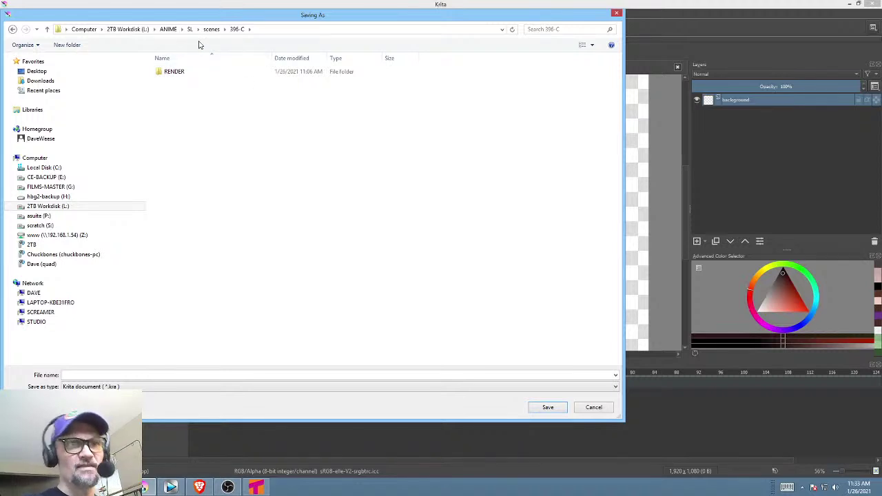
{"action": "double_click", "coordinate": [181, 73]}
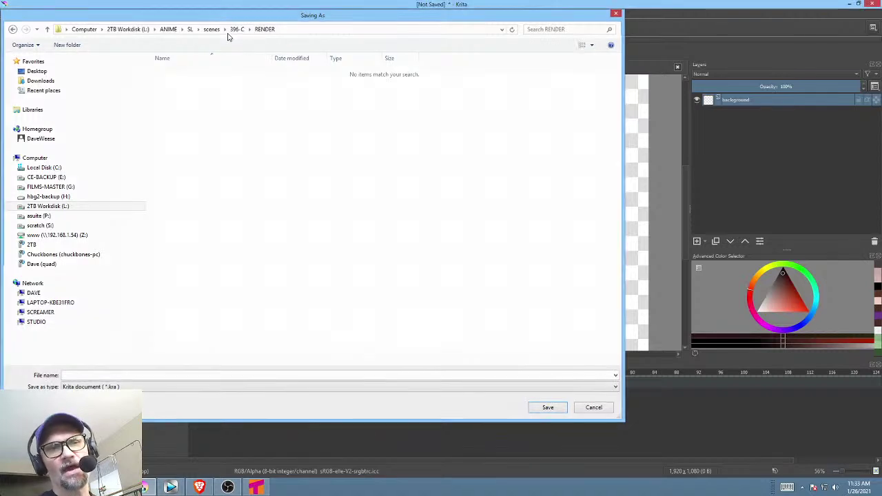
{"action": "key", "text": "Escape"}
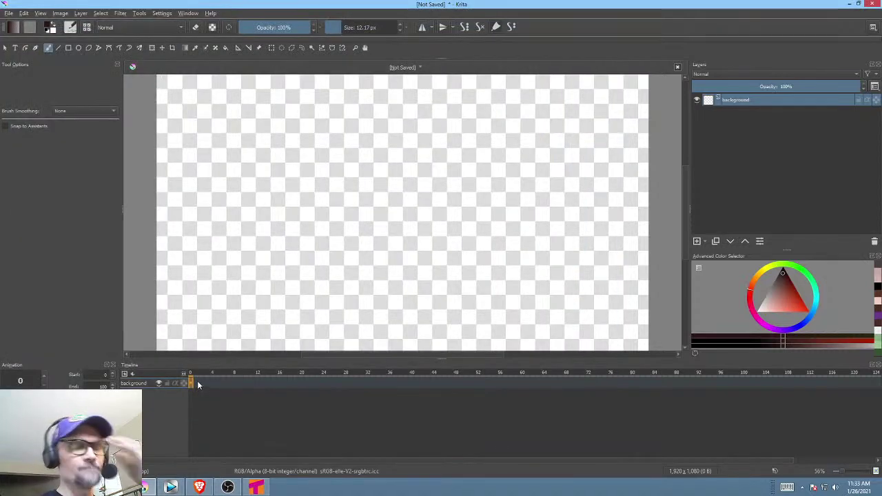
Save the blank document in the scenes folder under the existing file name -396-C.png.
{"action": "left_click", "coordinate": [9, 13]}
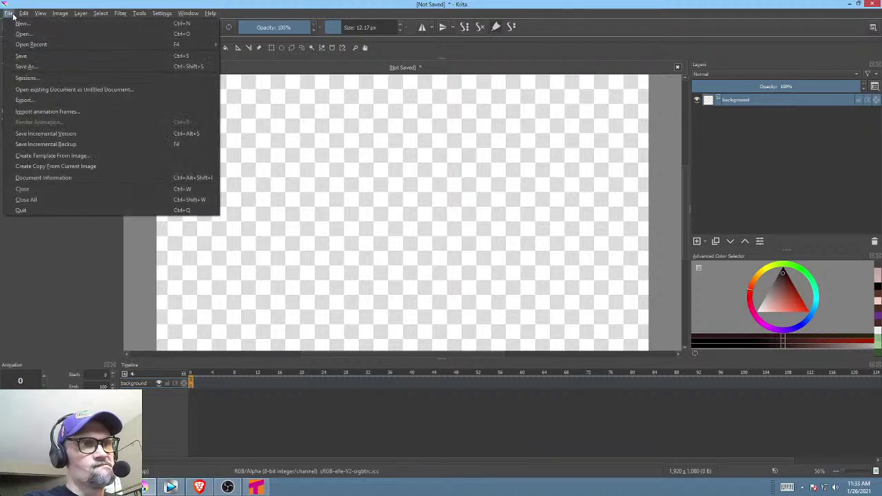
{"action": "left_click", "coordinate": [21, 55]}
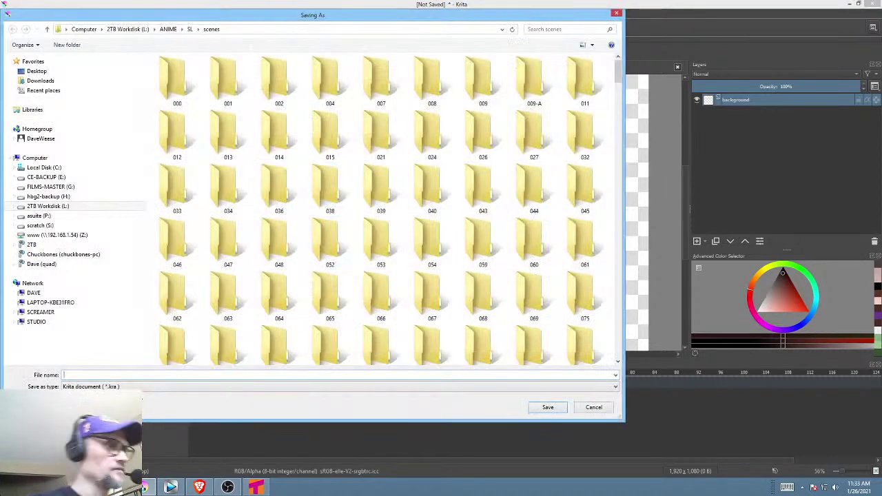
{"action": "type", "text": "-396-C"}
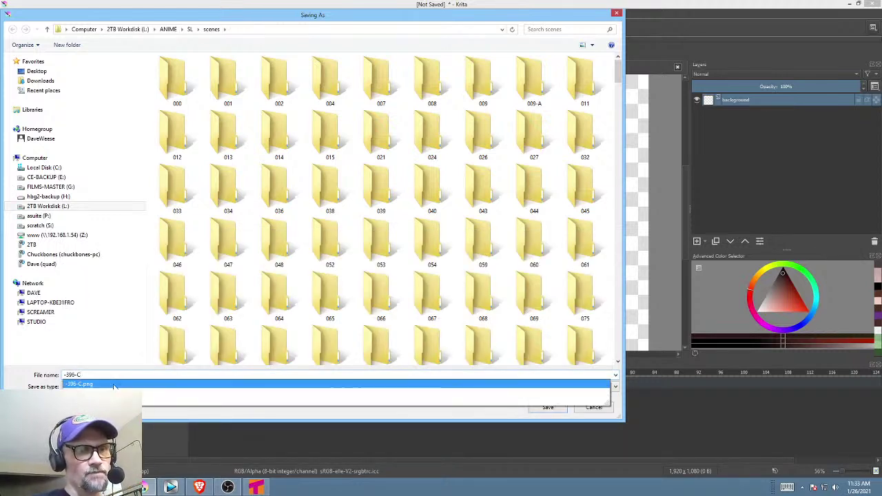
{"action": "left_click", "coordinate": [207, 384]}
{"action": "left_click", "coordinate": [548, 407]}
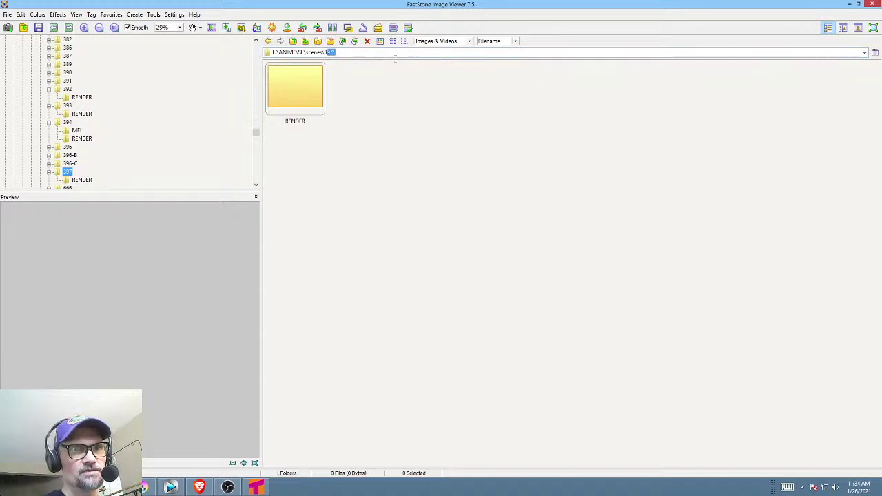
Browse the L:\ANIME\SL\scenes folder in FastStone Image Viewer and preview -395.png and -396.png.
{"action": "key", "text": "BackSpace"}
{"action": "key", "text": "Return"}
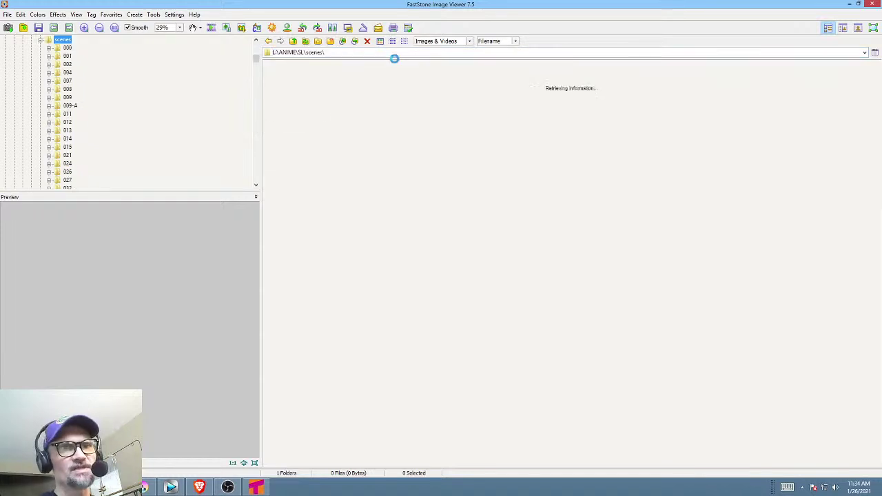
{"action": "left_click_drag", "start_coordinate": [878, 82], "coordinate": [870, 317]}
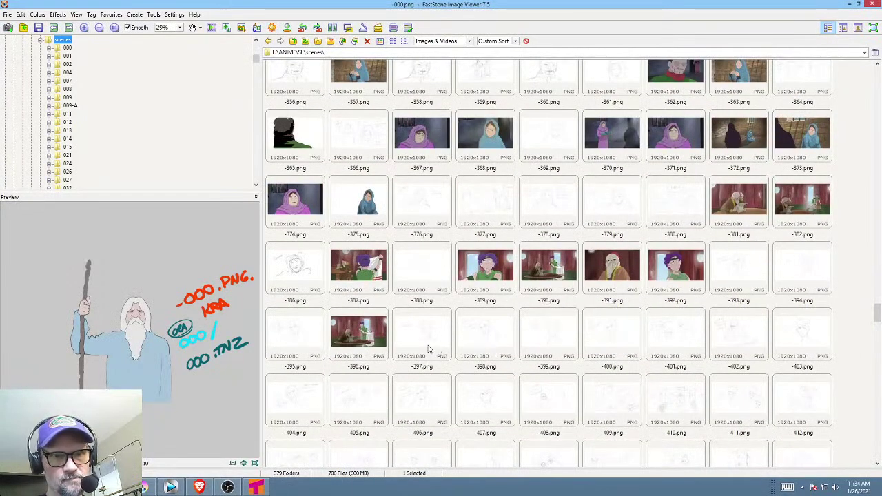
{"action": "left_click", "coordinate": [308, 339]}
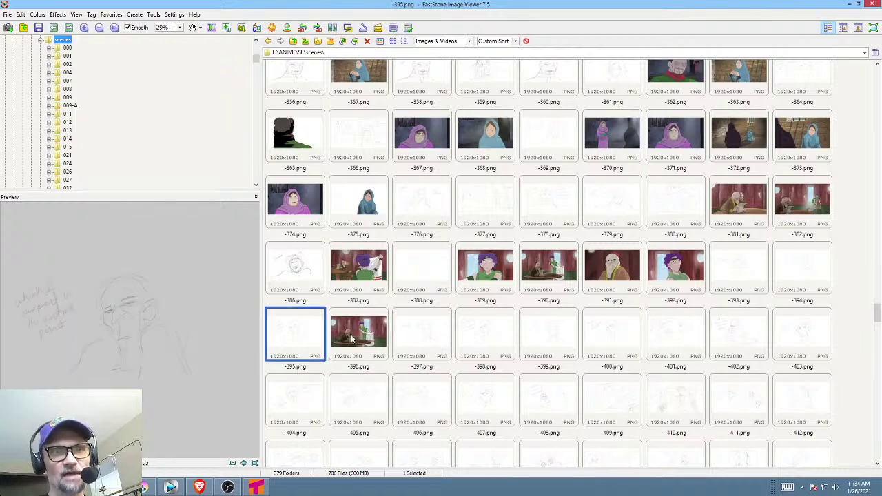
{"action": "left_click", "coordinate": [353, 338]}
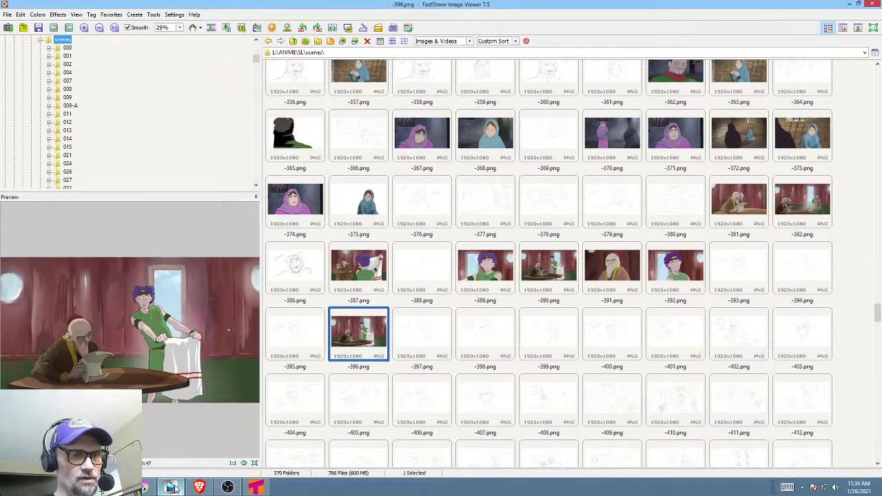
Switch to Krita and overwrite the existing -396-C.png, keeping the alpha channel stored.
{"action": "left_click", "coordinate": [149, 490]}
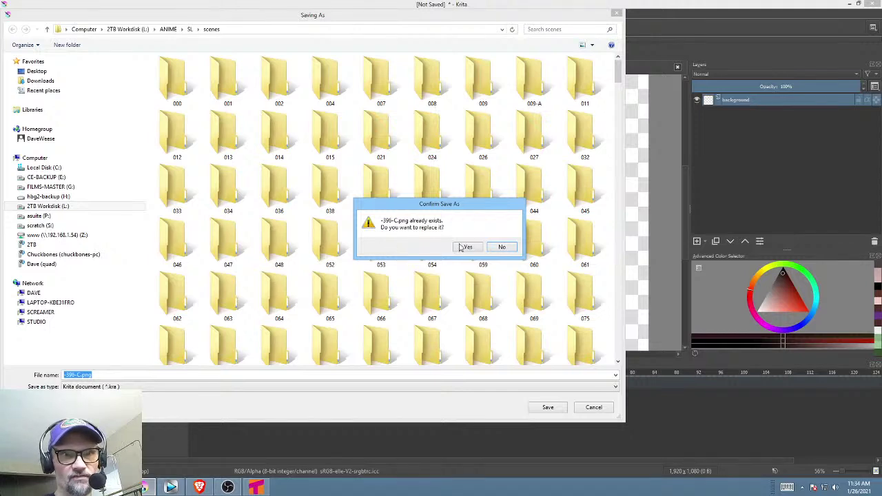
{"action": "left_click", "coordinate": [465, 247]}
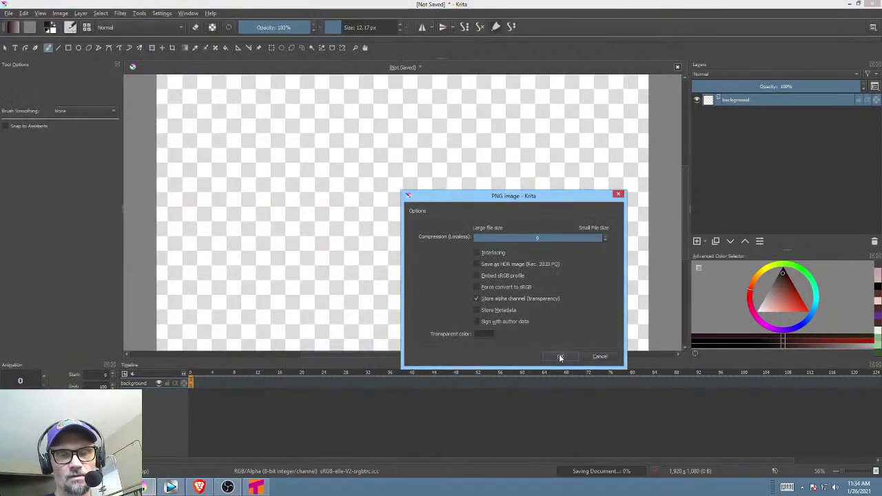
{"action": "left_click", "coordinate": [559, 357]}
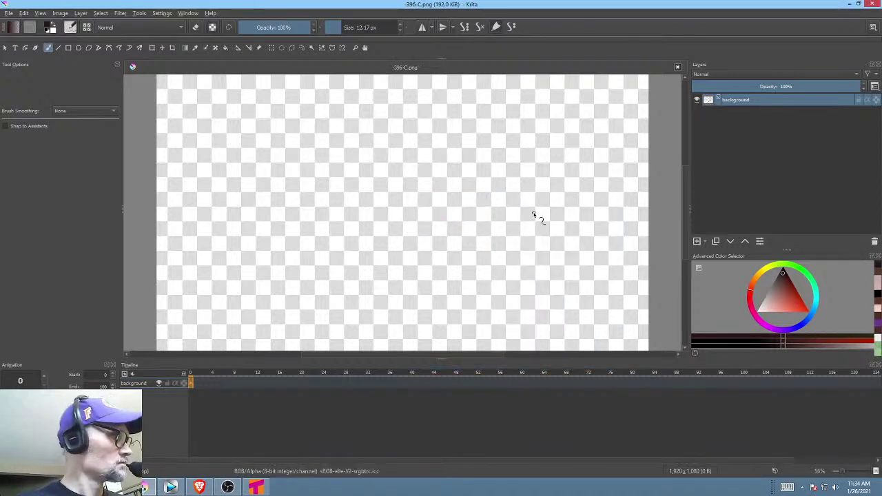
Rough out a tilted head in canvas-only mode, with a large round skull, brow, ear and jaw, and redraw the crown slightly higher.
{"action": "key", "text": "Tab"}
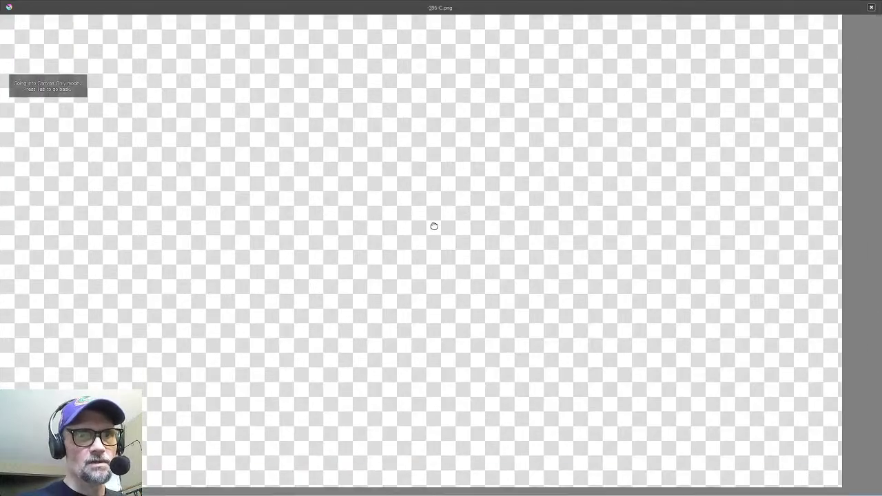
{"action": "scroll", "coordinate": [437, 240], "scroll_direction": "down", "scroll_amount": 2}
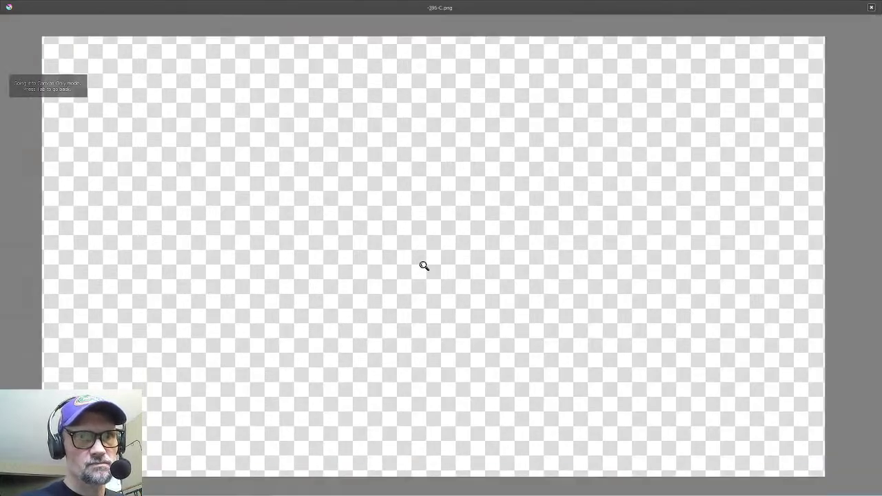
{"action": "mouse_move", "coordinate": [293, 210]}
{"action": "left_mouse_down"}
{"action": "mouse_move", "coordinate": [340, 252]}
{"action": "mouse_move", "coordinate": [324, 73]}
{"action": "mouse_move", "coordinate": [386, 247]}
{"action": "mouse_move", "coordinate": [289, 106]}
{"action": "mouse_move", "coordinate": [427, 189]}
{"action": "mouse_move", "coordinate": [258, 184]}
{"action": "mouse_move", "coordinate": [429, 128]}
{"action": "mouse_move", "coordinate": [302, 261]}
{"action": "mouse_move", "coordinate": [338, 90]}
{"action": "mouse_move", "coordinate": [395, 245]}
{"action": "mouse_move", "coordinate": [264, 182]}
{"action": "mouse_move", "coordinate": [346, 294]}
{"action": "mouse_move", "coordinate": [337, 307]}
{"action": "mouse_move", "coordinate": [315, 296]}
{"action": "mouse_move", "coordinate": [362, 311]}
{"action": "mouse_move", "coordinate": [378, 355]}
{"action": "mouse_move", "coordinate": [401, 381]}
{"action": "mouse_move", "coordinate": [415, 383]}
{"action": "mouse_move", "coordinate": [405, 380]}
{"action": "mouse_move", "coordinate": [399, 407]}
{"action": "mouse_move", "coordinate": [443, 389]}
{"action": "left_mouse_up"}
{"action": "mouse_move", "coordinate": [475, 357]}
{"action": "left_mouse_down"}
{"action": "mouse_move", "coordinate": [447, 227]}
{"action": "mouse_move", "coordinate": [446, 268]}
{"action": "mouse_move", "coordinate": [429, 190]}
{"action": "mouse_move", "coordinate": [490, 169]}
{"action": "mouse_move", "coordinate": [437, 159]}
{"action": "mouse_move", "coordinate": [470, 221]}
{"action": "mouse_move", "coordinate": [474, 156]}
{"action": "mouse_move", "coordinate": [466, 165]}
{"action": "mouse_move", "coordinate": [457, 138]}
{"action": "mouse_move", "coordinate": [423, 215]}
{"action": "mouse_move", "coordinate": [342, 252]}
{"action": "mouse_move", "coordinate": [341, 202]}
{"action": "mouse_move", "coordinate": [355, 229]}
{"action": "mouse_move", "coordinate": [412, 178]}
{"action": "mouse_move", "coordinate": [407, 207]}
{"action": "mouse_move", "coordinate": [414, 200]}
{"action": "mouse_move", "coordinate": [376, 242]}
{"action": "mouse_move", "coordinate": [362, 234]}
{"action": "mouse_move", "coordinate": [428, 185]}
{"action": "mouse_move", "coordinate": [336, 255]}
{"action": "mouse_move", "coordinate": [384, 263]}
{"action": "mouse_move", "coordinate": [373, 263]}
{"action": "mouse_move", "coordinate": [380, 334]}
{"action": "mouse_move", "coordinate": [395, 311]}
{"action": "mouse_move", "coordinate": [359, 245]}
{"action": "mouse_move", "coordinate": [361, 284]}
{"action": "mouse_move", "coordinate": [377, 291]}
{"action": "mouse_move", "coordinate": [408, 258]}
{"action": "mouse_move", "coordinate": [400, 264]}
{"action": "mouse_move", "coordinate": [402, 239]}
{"action": "mouse_move", "coordinate": [433, 236]}
{"action": "left_mouse_up"}
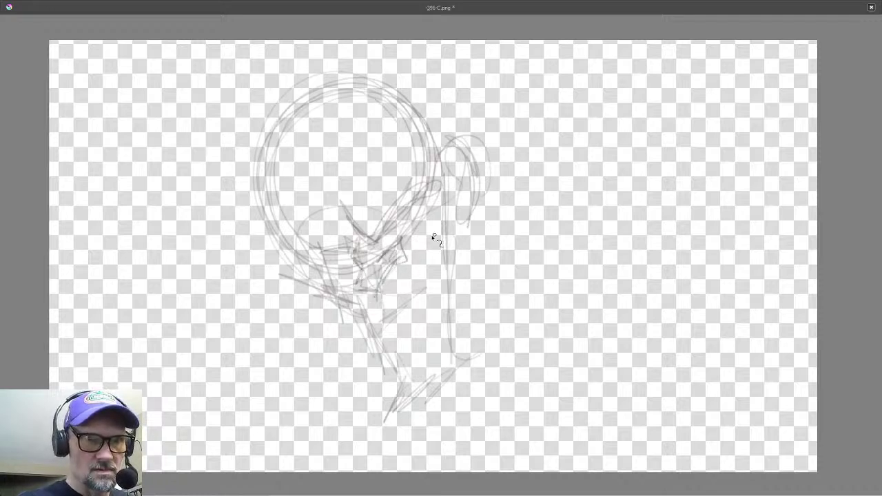
{"action": "mouse_move", "coordinate": [310, 252]}
{"action": "left_mouse_down"}
{"action": "mouse_move", "coordinate": [301, 106]}
{"action": "mouse_move", "coordinate": [331, 90]}
{"action": "left_mouse_up"}
{"action": "mouse_move", "coordinate": [275, 141]}
{"action": "left_mouse_down"}
{"action": "mouse_move", "coordinate": [355, 58]}
{"action": "mouse_move", "coordinate": [401, 100]}
{"action": "left_mouse_up"}
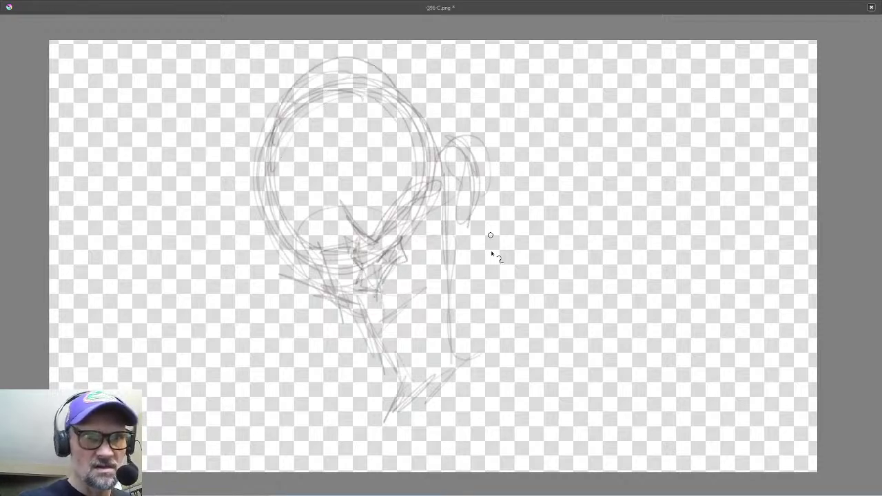
Sketch an angular open mouth below the nose and short contour lines beside the cheek of the rough head.
{"action": "left_click_drag", "start_coordinate": [465, 301], "coordinate": [446, 276]}
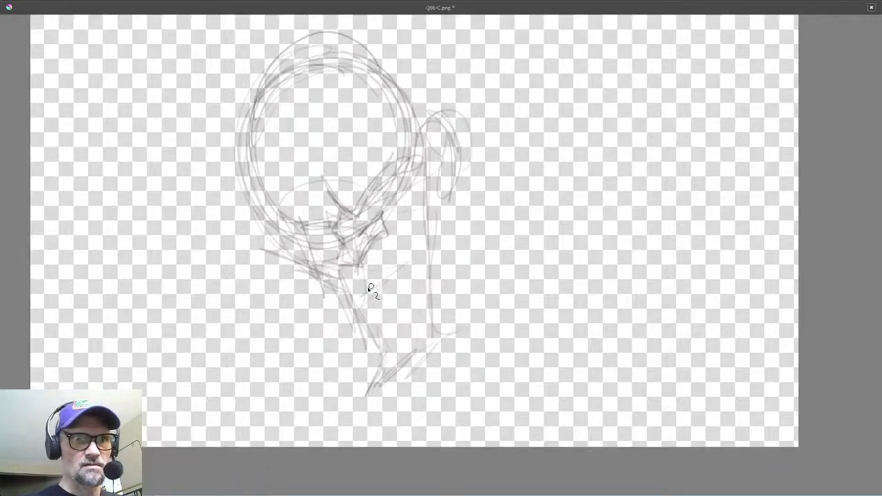
{"action": "mouse_move", "coordinate": [384, 271]}
{"action": "left_mouse_down"}
{"action": "mouse_move", "coordinate": [414, 289]}
{"action": "mouse_move", "coordinate": [365, 290]}
{"action": "mouse_move", "coordinate": [398, 290]}
{"action": "mouse_move", "coordinate": [389, 309]}
{"action": "left_mouse_up"}
{"action": "left_click_drag", "start_coordinate": [446, 306], "coordinate": [461, 291]}
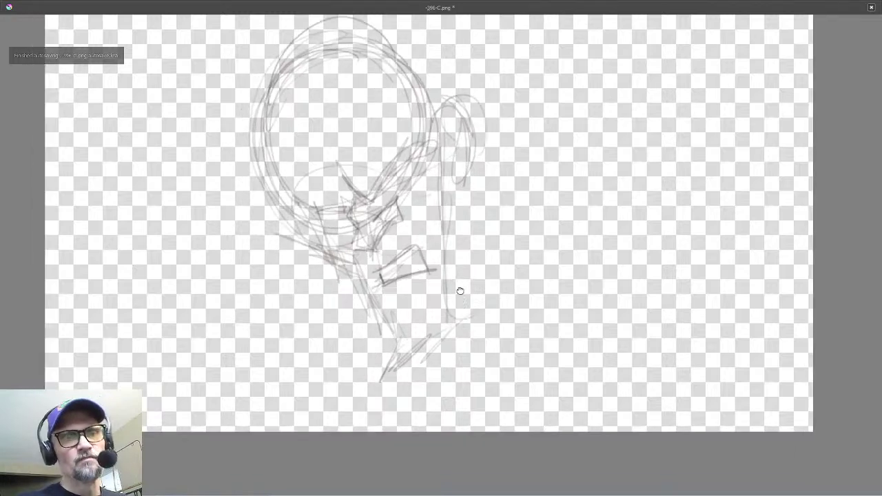
{"action": "mouse_move", "coordinate": [315, 224]}
{"action": "left_mouse_down"}
{"action": "mouse_move", "coordinate": [314, 257]}
{"action": "mouse_move", "coordinate": [345, 256]}
{"action": "left_mouse_up"}
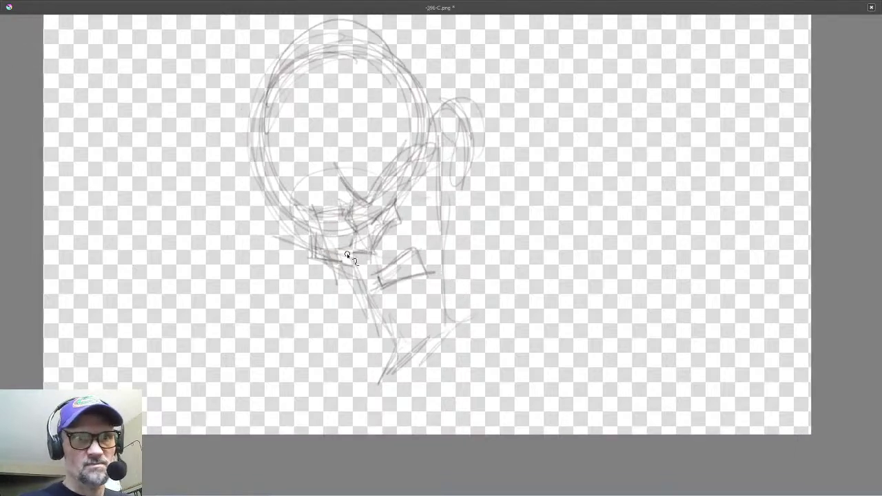
Return to the full interface and shrink the timeline area to enlarge the canvas around the sketch.
{"action": "key", "text": "Tab"}
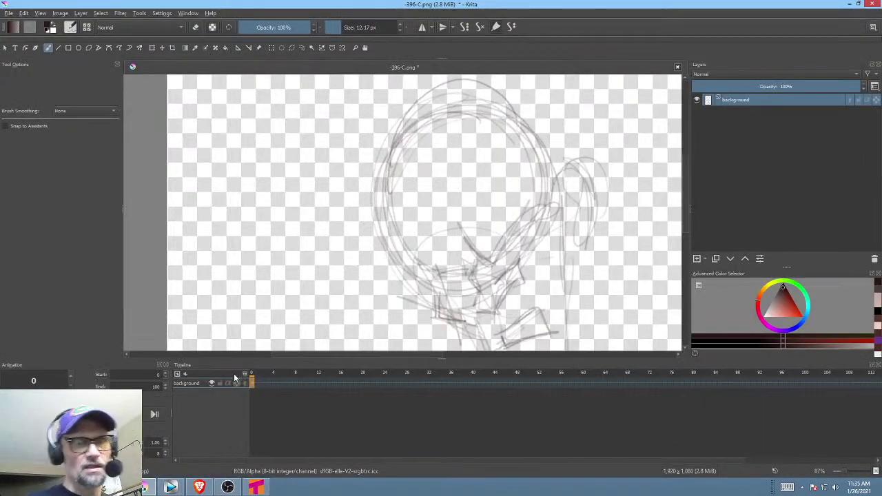
{"action": "left_click_drag", "start_coordinate": [507, 338], "coordinate": [473, 213]}
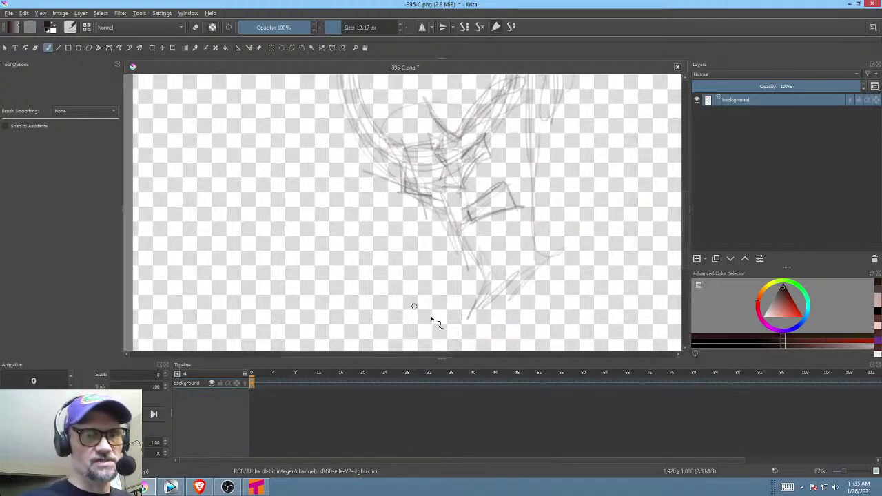
{"action": "left_click_drag", "start_coordinate": [443, 355], "coordinate": [433, 415]}
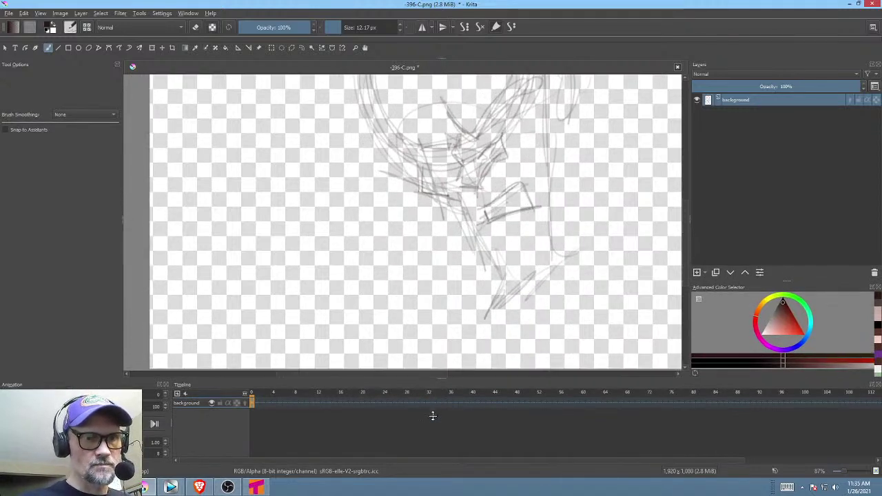
{"action": "left_click_drag", "start_coordinate": [445, 245], "coordinate": [376, 310]}
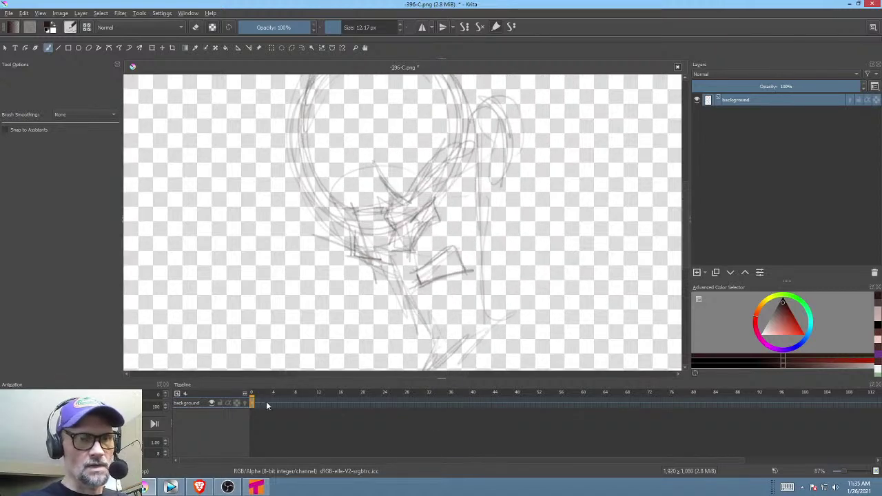
Go to frame 1 of the background layer and clear its contents to leave a blank frame.
{"action": "left_click", "coordinate": [257, 404]}
{"action": "mouse_move", "coordinate": [451, 227]}
{"action": "left_mouse_down"}
{"action": "mouse_move", "coordinate": [459, 252]}
{"action": "mouse_move", "coordinate": [462, 242]}
{"action": "left_mouse_up"}
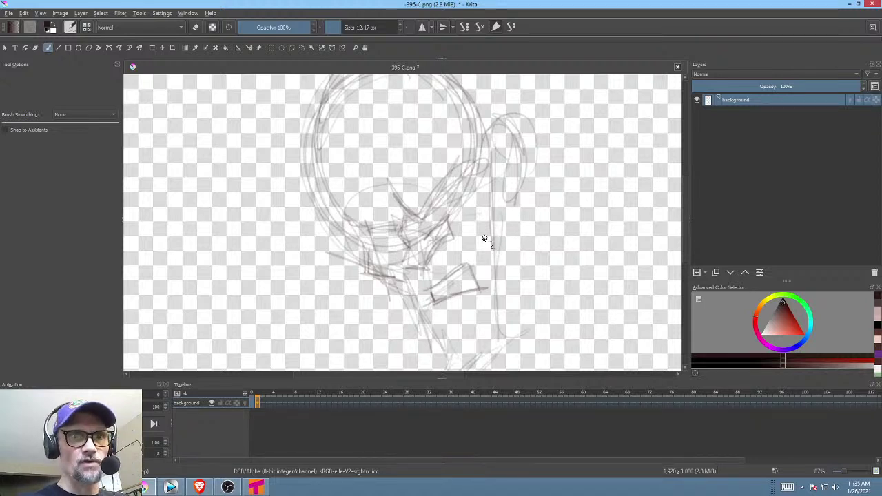
{"action": "key", "text": "Delete"}
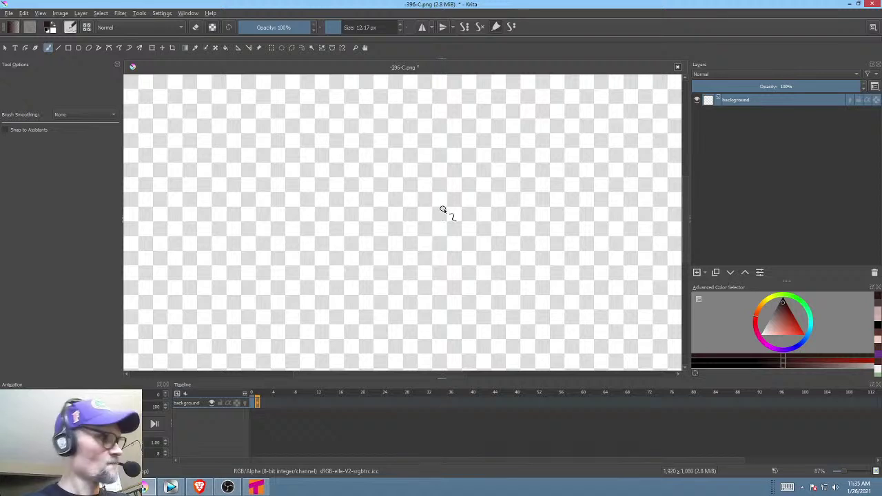
{"action": "key", "text": "ctrl+z"}
{"action": "key", "text": "ctrl+shift+z"}
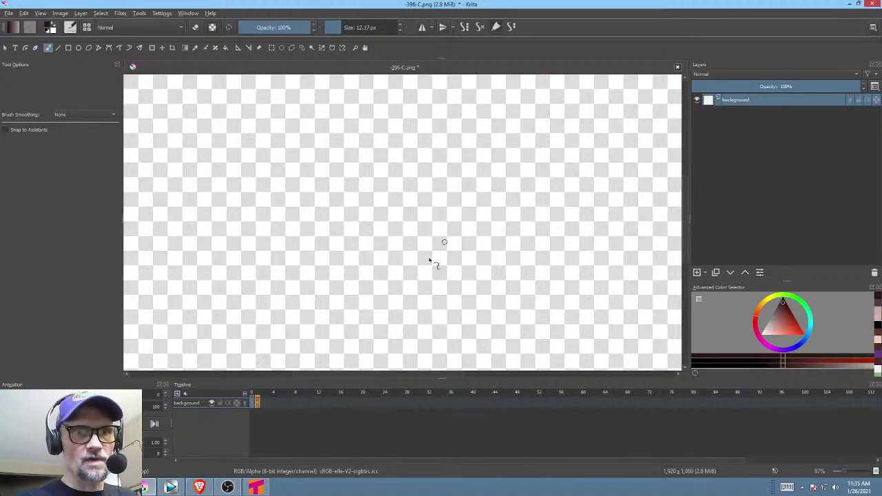
Add more blank frames to the background layer after frame 1, check the sketch in frame 0, and return to frame 1.
{"action": "left_click", "coordinate": [263, 403]}
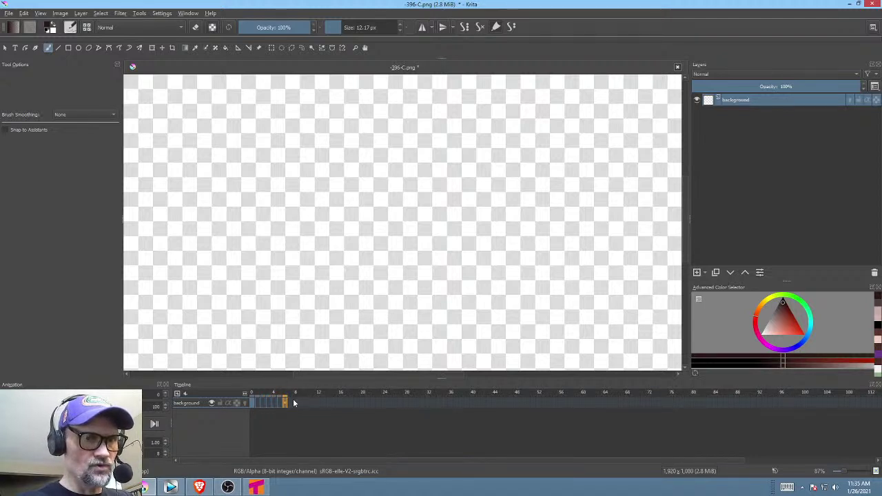
{"action": "left_click", "coordinate": [254, 403]}
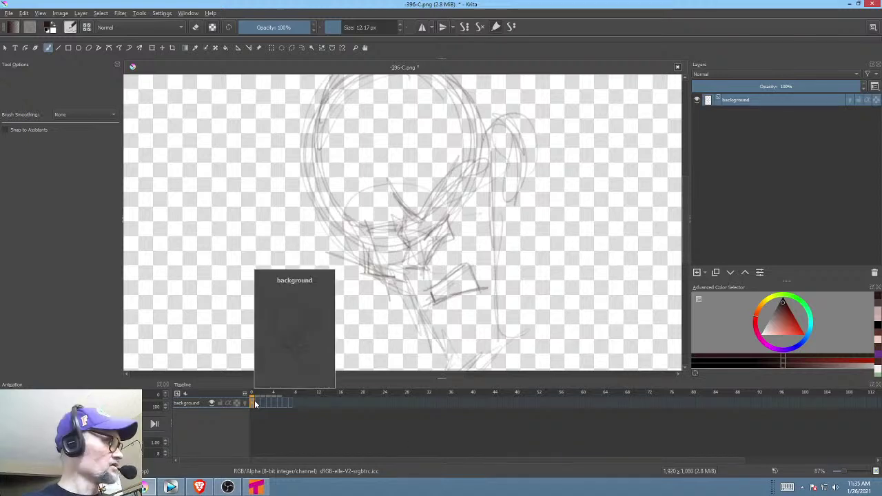
{"action": "left_click", "coordinate": [256, 403]}
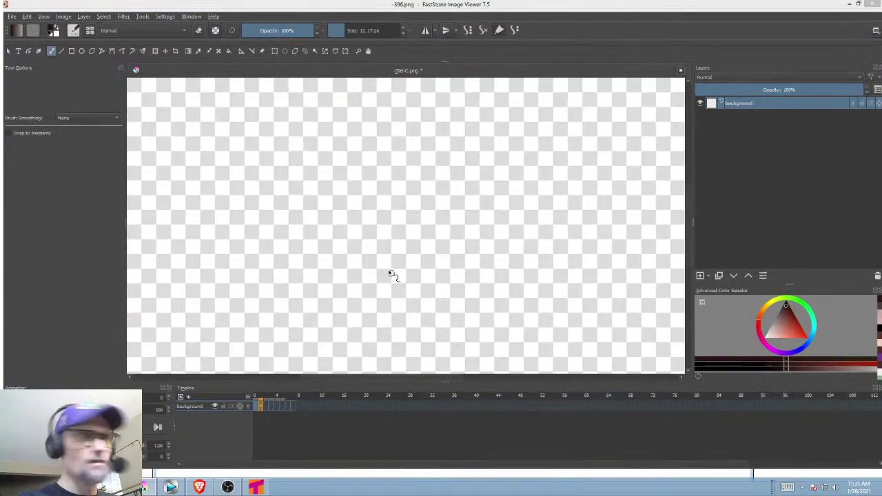
Show the blank frame in canvas-only mode and save -396-C.png with the alpha channel stored.
{"action": "key", "text": "Tab"}
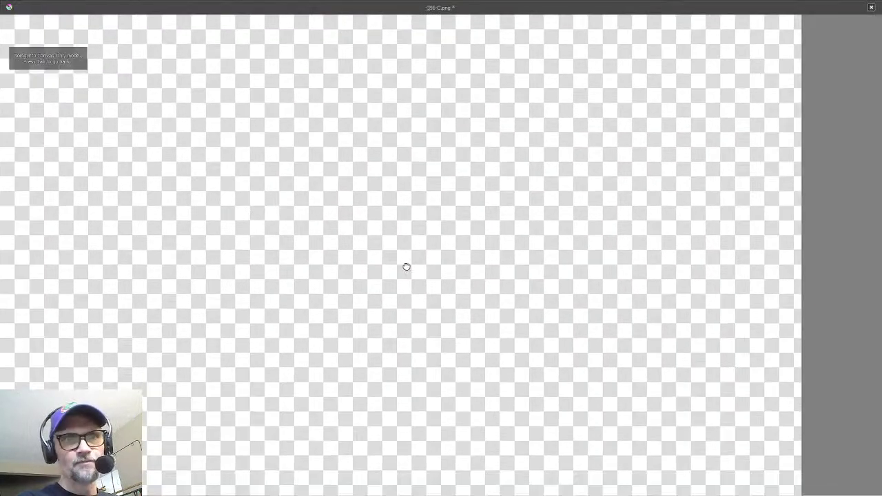
{"action": "scroll", "coordinate": [476, 279], "scroll_direction": "up", "scroll_amount": 2}
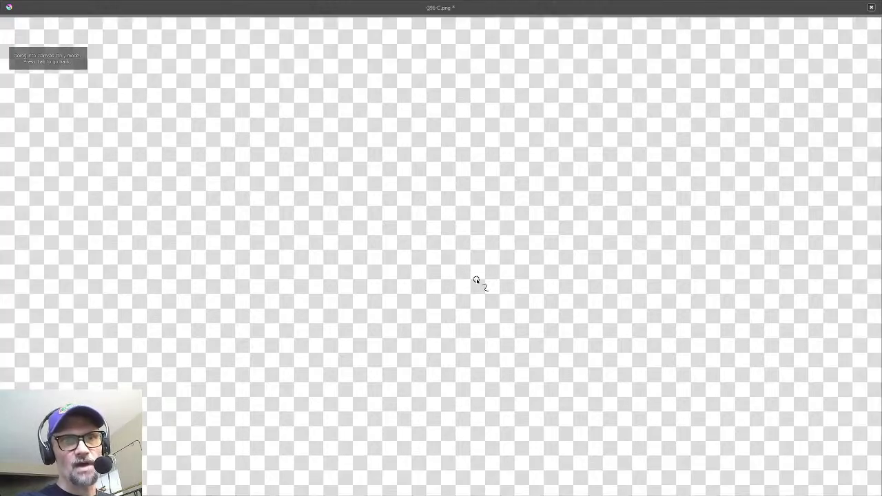
{"action": "scroll", "coordinate": [482, 279], "scroll_direction": "down", "scroll_amount": 1}
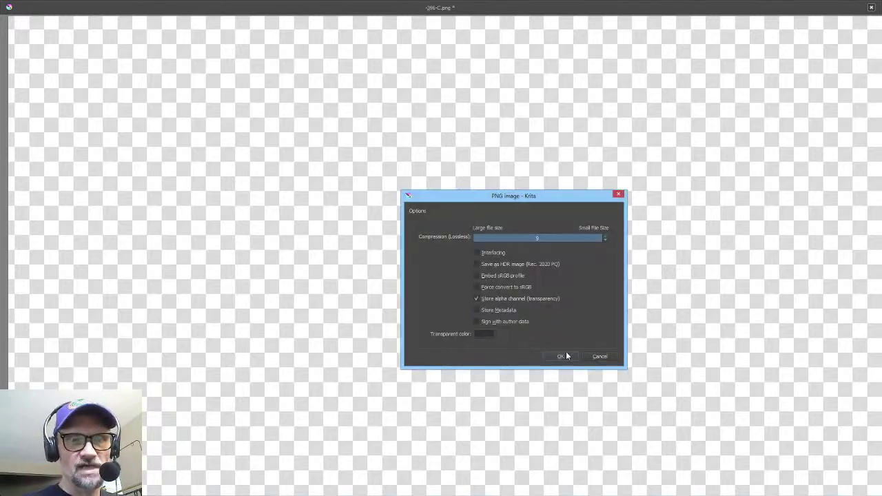
{"action": "left_click", "coordinate": [563, 357]}
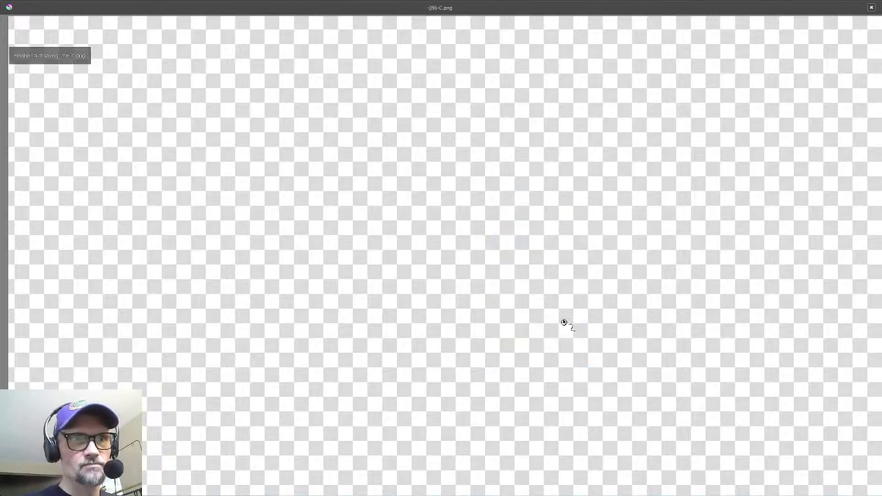
Add a paint layer above the background layer, reselect the background layer, and save the PNG again.
{"action": "key", "text": "Tab"}
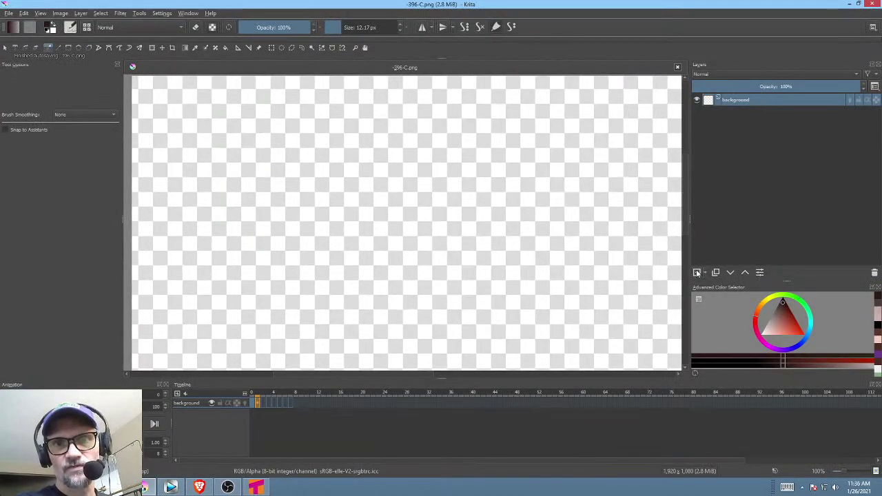
{"action": "left_click", "coordinate": [696, 273]}
{"action": "left_click", "coordinate": [739, 113]}
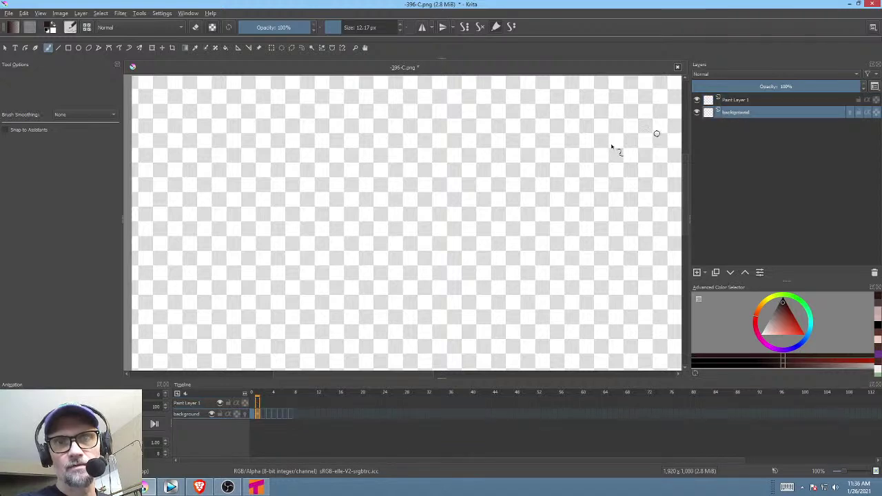
{"action": "key", "text": "ctrl+s"}
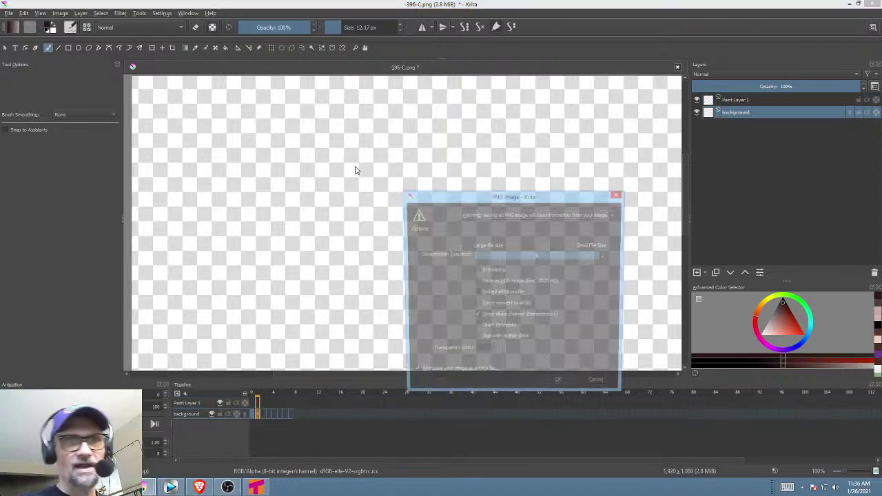
{"action": "left_click", "coordinate": [559, 386]}
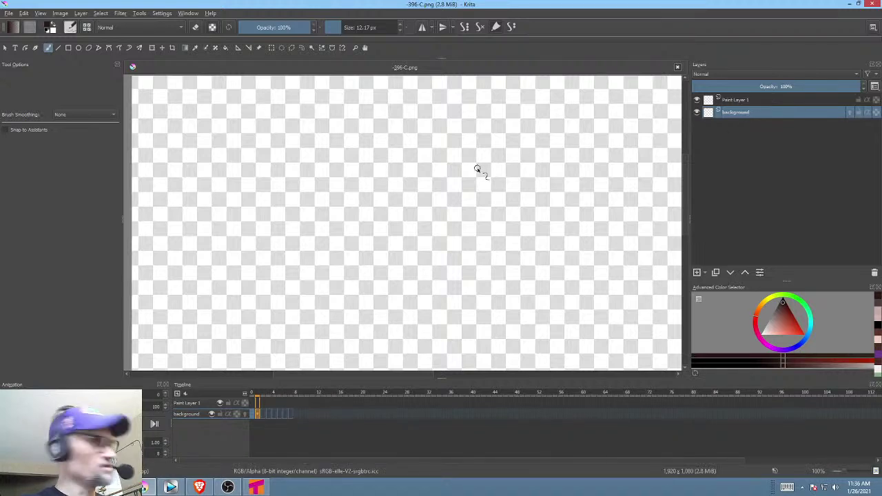
Undo the stray marks in canvas-only mode and sketch the character's curved brow, nose and mouth lines on the blank frame.
{"action": "key", "text": "Tab"}
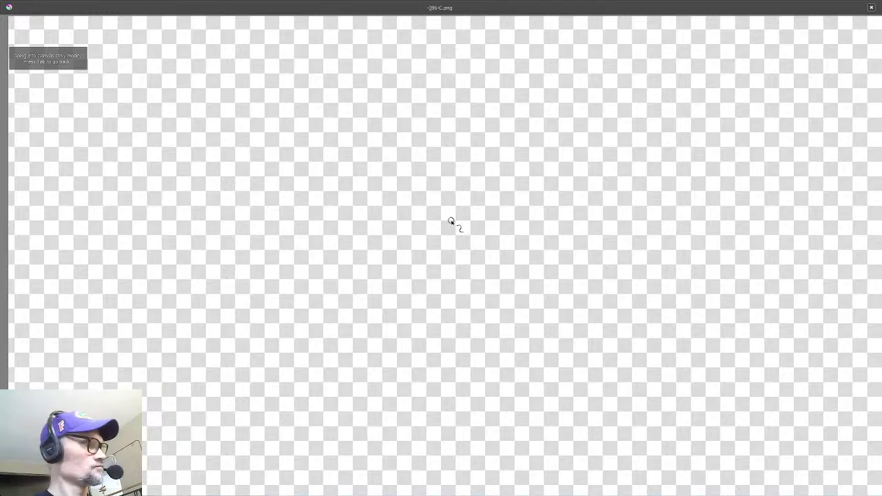
{"action": "key", "text": "ctrl+z"}
{"action": "key", "text": "ctrl+z"}
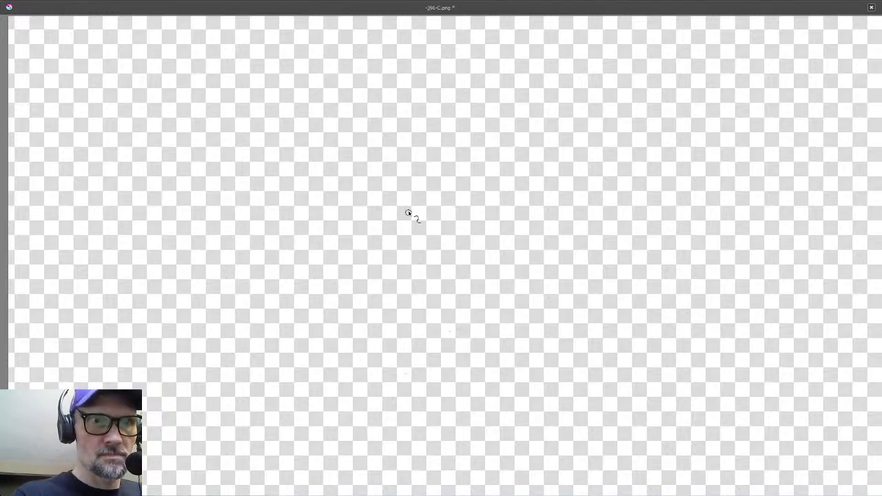
{"action": "key", "text": "ctrl+shift+z"}
{"action": "key", "text": "ctrl+z"}
{"action": "mouse_move", "coordinate": [399, 207]}
{"action": "left_mouse_down"}
{"action": "mouse_move", "coordinate": [429, 167]}
{"action": "mouse_move", "coordinate": [405, 199]}
{"action": "mouse_move", "coordinate": [422, 198]}
{"action": "mouse_move", "coordinate": [423, 172]}
{"action": "mouse_move", "coordinate": [390, 220]}
{"action": "left_mouse_up"}
{"action": "left_click_drag", "start_coordinate": [422, 185], "coordinate": [400, 214]}
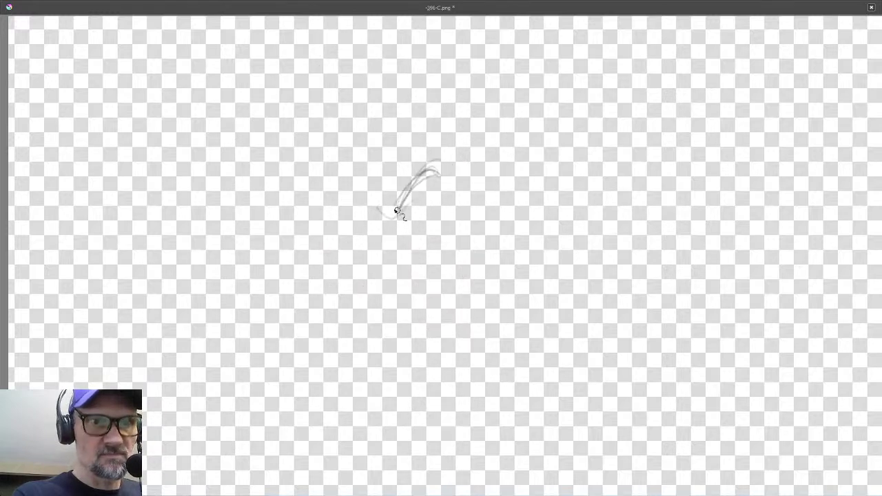
{"action": "left_click_drag", "start_coordinate": [355, 234], "coordinate": [352, 255]}
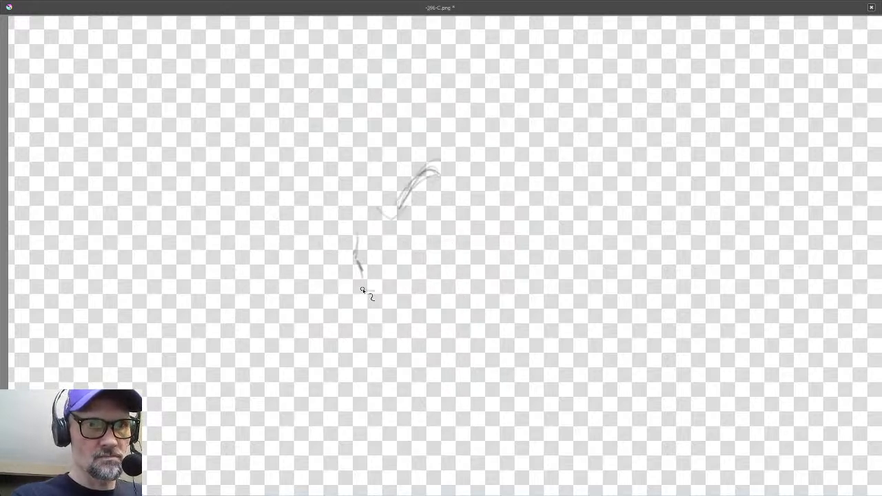
{"action": "mouse_move", "coordinate": [363, 289]}
{"action": "left_mouse_down"}
{"action": "mouse_move", "coordinate": [391, 282]}
{"action": "mouse_move", "coordinate": [387, 295]}
{"action": "mouse_move", "coordinate": [415, 256]}
{"action": "left_mouse_up"}
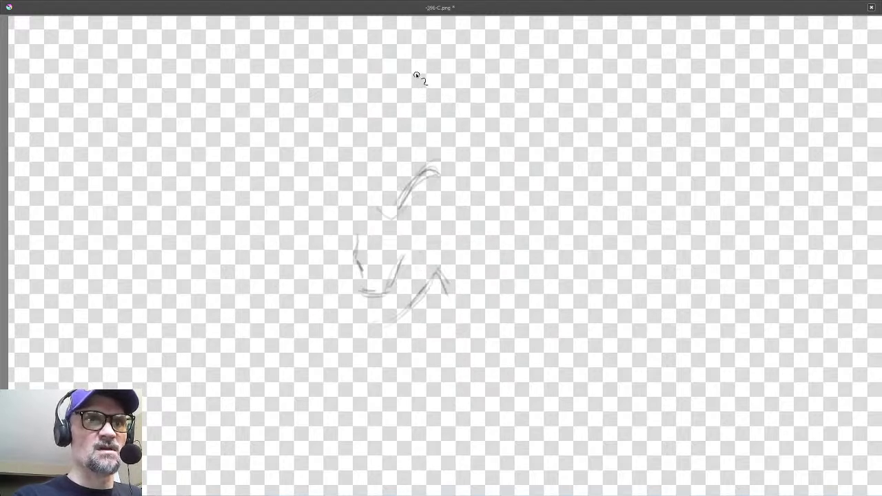
Sketch the curved top and the far side of the character's skull with light overlapping strokes in frame 1.
{"action": "mouse_move", "coordinate": [397, 69]}
{"action": "left_mouse_down"}
{"action": "mouse_move", "coordinate": [271, 136]}
{"action": "mouse_move", "coordinate": [393, 70]}
{"action": "mouse_move", "coordinate": [263, 157]}
{"action": "left_mouse_up"}
{"action": "left_click_drag", "start_coordinate": [447, 98], "coordinate": [289, 103]}
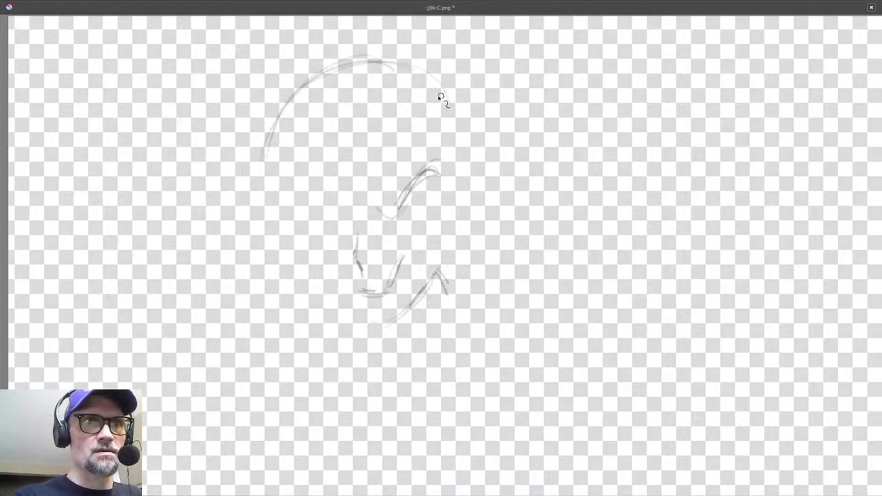
{"action": "left_click_drag", "start_coordinate": [420, 90], "coordinate": [293, 105]}
{"action": "left_click_drag", "start_coordinate": [370, 75], "coordinate": [271, 166]}
{"action": "mouse_move", "coordinate": [312, 98]}
{"action": "left_mouse_down"}
{"action": "mouse_move", "coordinate": [264, 156]}
{"action": "mouse_move", "coordinate": [279, 242]}
{"action": "left_mouse_up"}
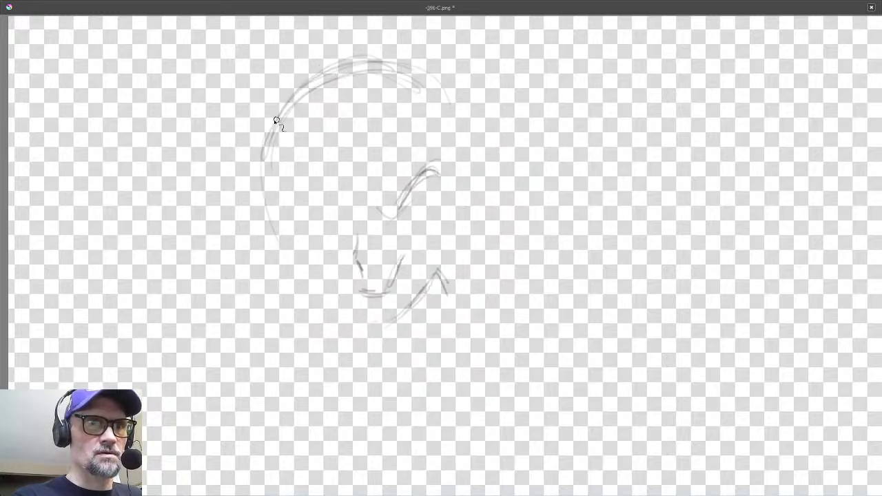
{"action": "left_click_drag", "start_coordinate": [265, 143], "coordinate": [297, 276]}
Compare frame 1 with the sketch in frame 0 and draw the jaw, throat and collar lines below the head.
{"action": "key", "text": "Left"}
{"action": "key", "text": "Right"}
{"action": "key", "text": "Left"}
{"action": "key", "text": "Right"}
{"action": "key", "text": "Left"}
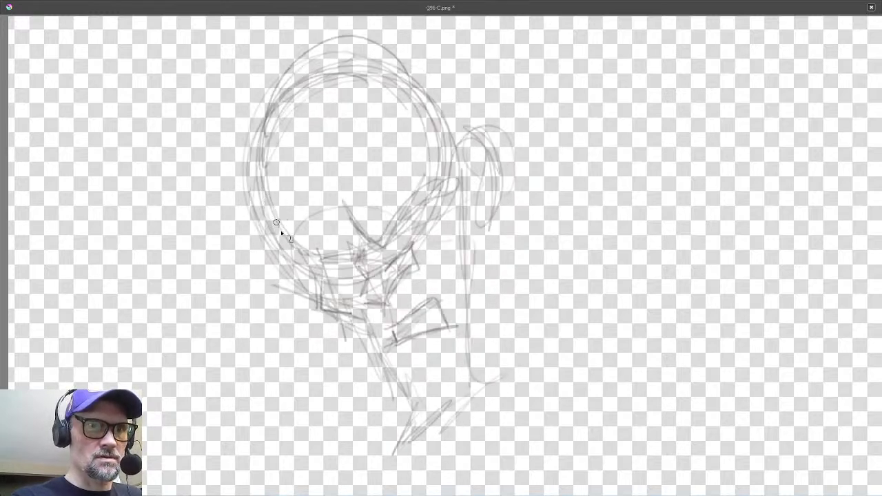
{"action": "key", "text": "Right"}
{"action": "key", "text": "Left"}
{"action": "key", "text": "Right"}
{"action": "mouse_move", "coordinate": [305, 255]}
{"action": "left_mouse_down"}
{"action": "mouse_move", "coordinate": [331, 321]}
{"action": "mouse_move", "coordinate": [351, 315]}
{"action": "mouse_move", "coordinate": [404, 386]}
{"action": "mouse_move", "coordinate": [421, 473]}
{"action": "mouse_move", "coordinate": [428, 435]}
{"action": "mouse_move", "coordinate": [486, 401]}
{"action": "left_mouse_up"}
Check the neck against frame 0 and sketch the long vertical lines for the back of the neck.
{"action": "key", "text": "Left"}
{"action": "key", "text": "Left"}
{"action": "key", "text": "Right"}
{"action": "key", "text": "Left"}
{"action": "key", "text": "Right"}
{"action": "key", "text": "Left"}
{"action": "key", "text": "Right"}
{"action": "key", "text": "Left"}
{"action": "key", "text": "Right"}
{"action": "left_click_drag", "start_coordinate": [481, 239], "coordinate": [480, 350]}
{"action": "left_click_drag", "start_coordinate": [471, 206], "coordinate": [472, 295]}
Sketch the large near ear beside the neck and the small far ear in frame 1, checking against frame 0.
{"action": "key", "text": "Left"}
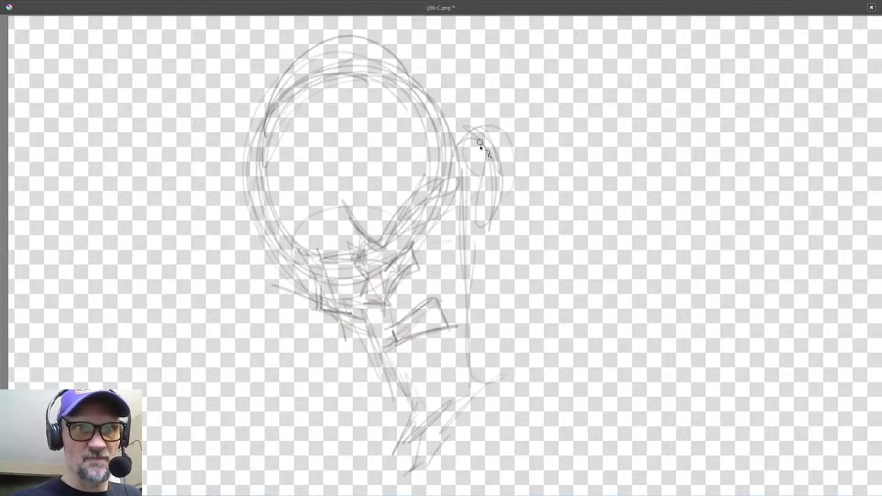
{"action": "mouse_move", "coordinate": [480, 143]}
{"action": "left_mouse_down"}
{"action": "mouse_move", "coordinate": [515, 155]}
{"action": "mouse_move", "coordinate": [511, 135]}
{"action": "mouse_move", "coordinate": [492, 204]}
{"action": "mouse_move", "coordinate": [468, 214]}
{"action": "mouse_move", "coordinate": [503, 140]}
{"action": "left_mouse_up"}
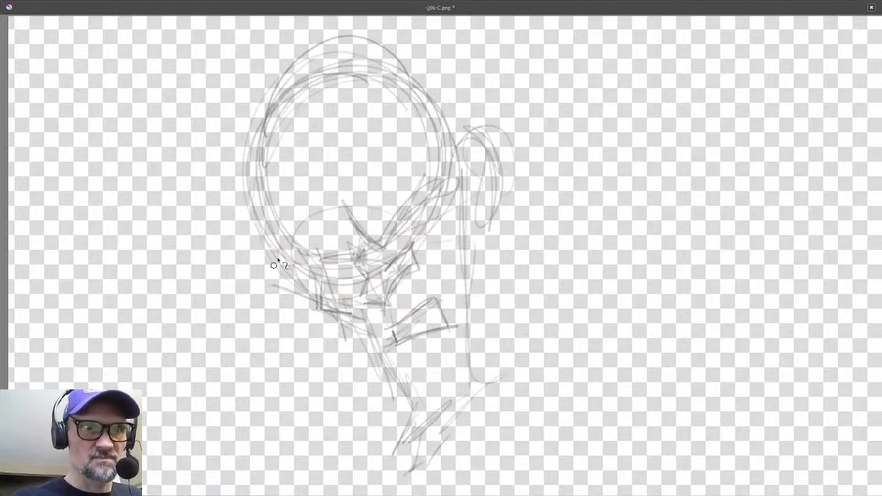
{"action": "key", "text": "Right"}
{"action": "left_click_drag", "start_coordinate": [273, 234], "coordinate": [252, 255]}
{"action": "key", "text": "Left"}
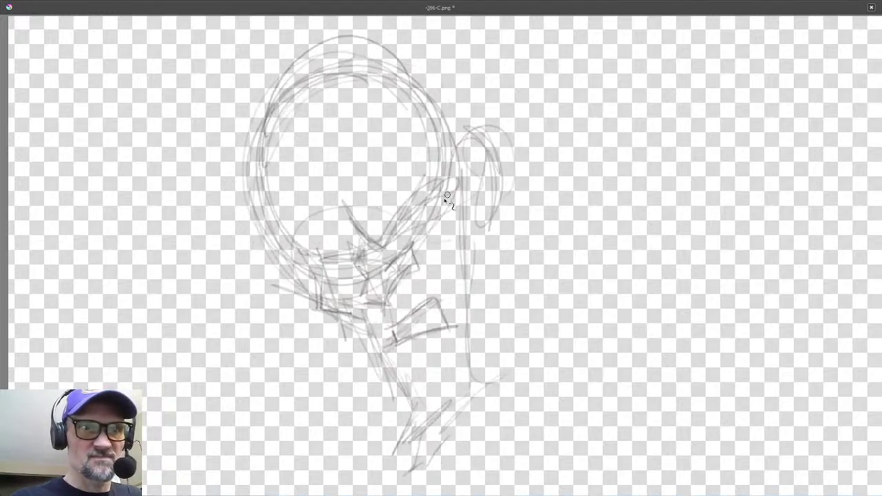
Draw the lower curve of the near eye and start the far eye in frame 1.
{"action": "key", "text": "Right"}
{"action": "mouse_move", "coordinate": [409, 200]}
{"action": "left_mouse_down"}
{"action": "mouse_move", "coordinate": [422, 201]}
{"action": "mouse_move", "coordinate": [397, 222]}
{"action": "mouse_move", "coordinate": [432, 227]}
{"action": "mouse_move", "coordinate": [460, 194]}
{"action": "left_mouse_up"}
{"action": "mouse_move", "coordinate": [328, 255]}
{"action": "left_mouse_down"}
{"action": "mouse_move", "coordinate": [358, 236]}
{"action": "mouse_move", "coordinate": [309, 244]}
{"action": "mouse_move", "coordinate": [313, 267]}
{"action": "left_mouse_up"}
{"action": "key", "text": "Left"}
{"action": "key", "text": "Right"}
Flip between neighbouring frames and sketch the upper lid of the far eye in frame 1.
{"action": "key", "text": "h"}
{"action": "key", "text": "h"}
{"action": "key", "text": "Left"}
{"action": "key", "text": "Right"}
{"action": "left_click_drag", "start_coordinate": [350, 244], "coordinate": [320, 247]}
{"action": "key", "text": "h"}
{"action": "key", "text": "h"}
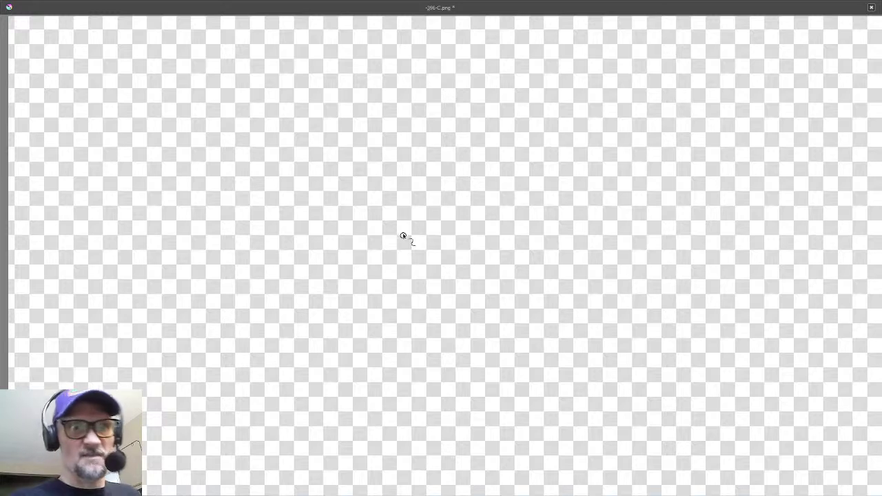
Sketch the small curve of the nose tip on the following blank frame, comparing it with frame 1.
{"action": "key", "text": "h"}
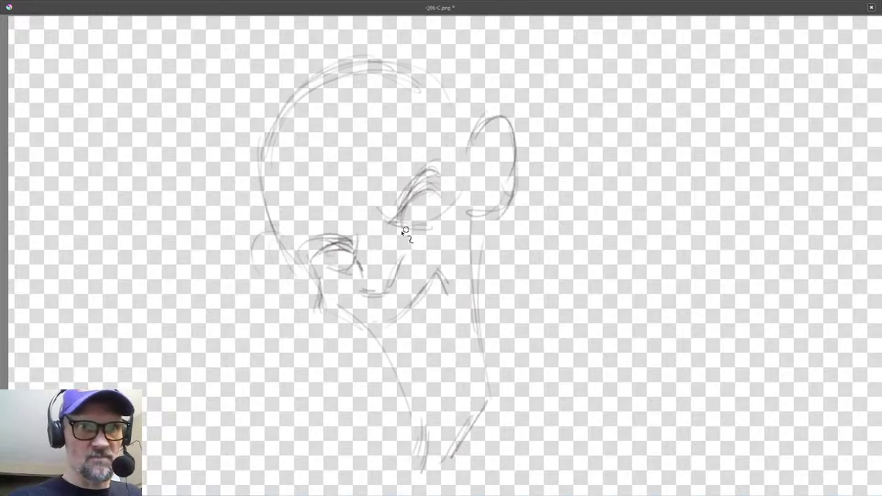
{"action": "key", "text": "h"}
{"action": "key", "text": "h"}
{"action": "key", "text": "h"}
{"action": "key", "text": "h"}
{"action": "key", "text": "h"}
{"action": "key", "text": "h"}
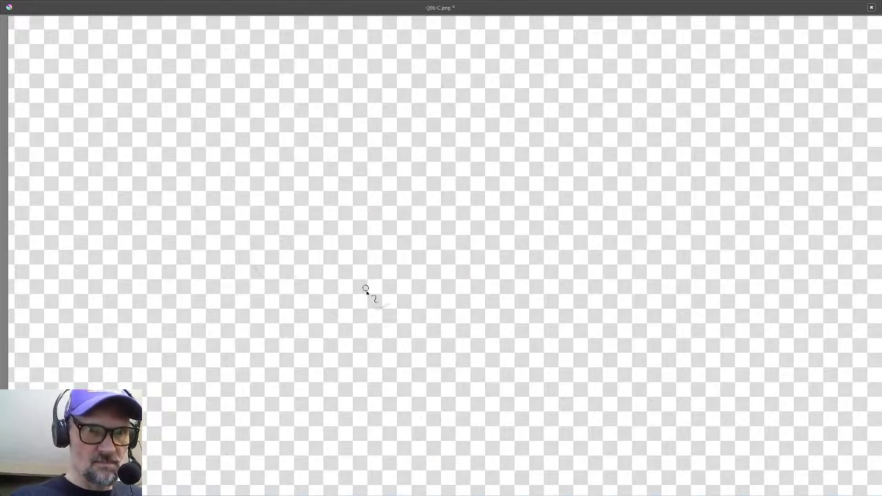
{"action": "key", "text": "h"}
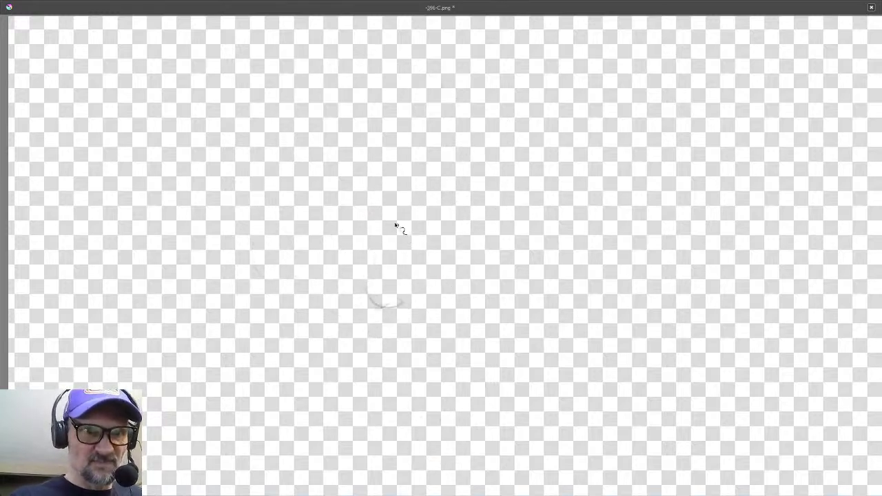
{"action": "key", "text": "h"}
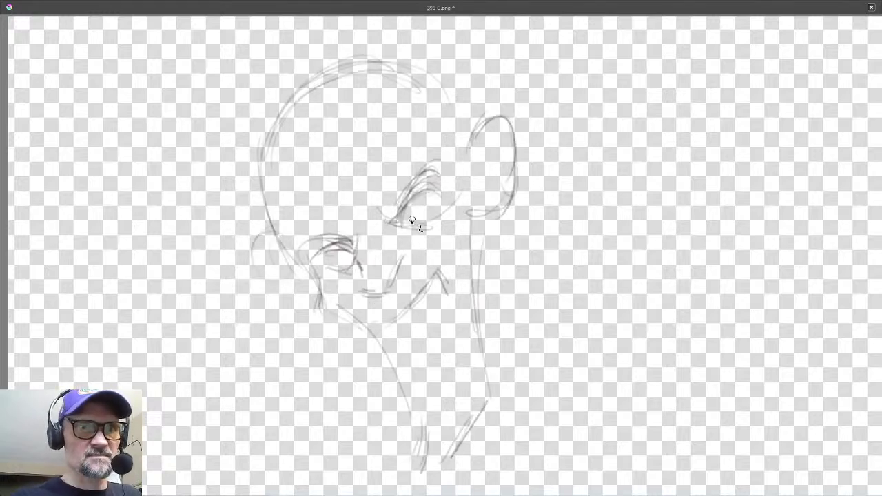
Sketch the short brow creases and the nose bridge marks above the nose curve in the new frame.
{"action": "key", "text": "h"}
{"action": "key", "text": "h"}
{"action": "key", "text": "h"}
{"action": "key", "text": "h"}
{"action": "key", "text": "h"}
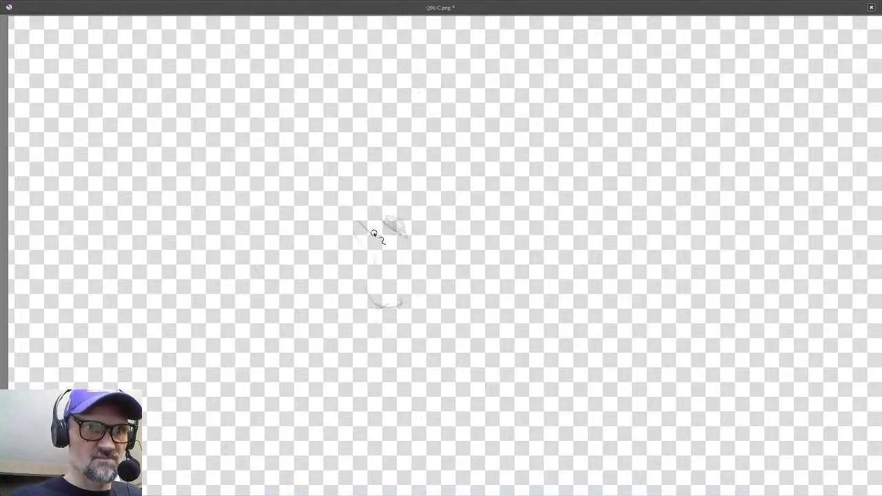
{"action": "key", "text": "h"}
{"action": "key", "text": "h"}
{"action": "key", "text": "h"}
{"action": "key", "text": "h"}
{"action": "key", "text": "h"}
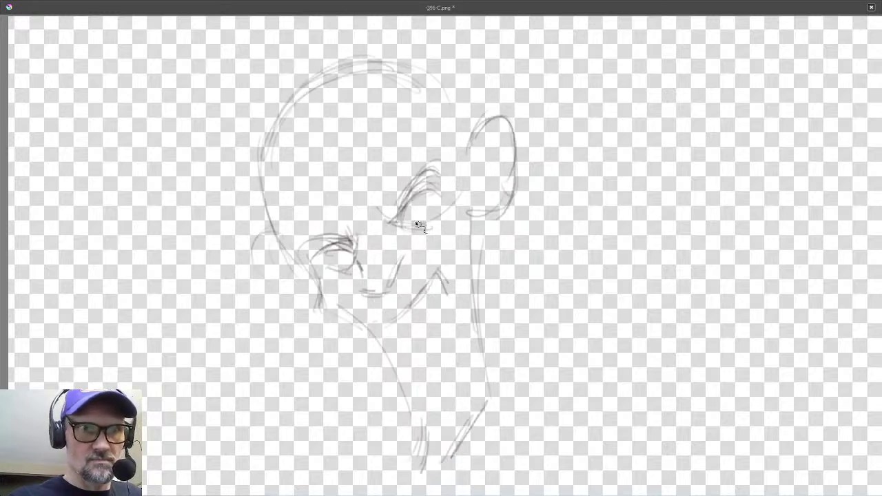
Draw the slanted near brow line rising from the nose bridge in the new frame.
{"action": "key", "text": "h"}
{"action": "left_click_drag", "start_coordinate": [413, 232], "coordinate": [462, 201]}
{"action": "key", "text": "h"}
{"action": "key", "text": "h"}
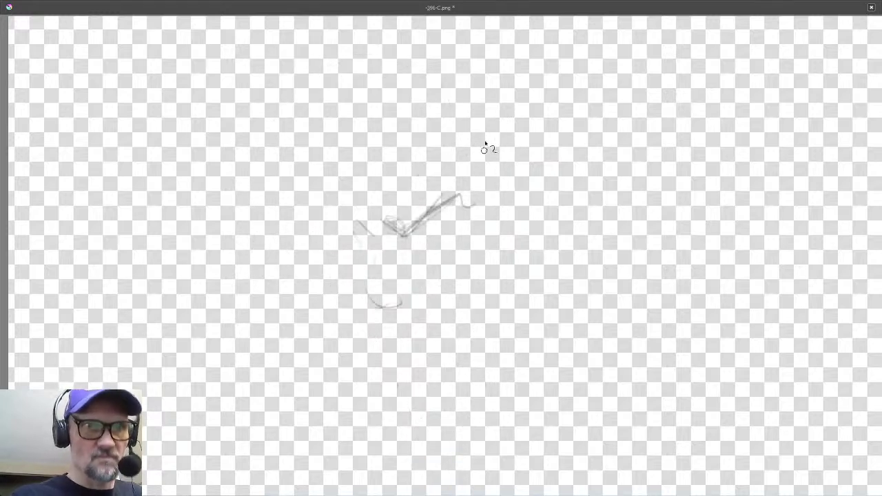
{"action": "key", "text": "h"}
{"action": "key", "text": "h"}
{"action": "key", "text": "h"}
{"action": "key", "text": "h"}
{"action": "key", "text": "h"}
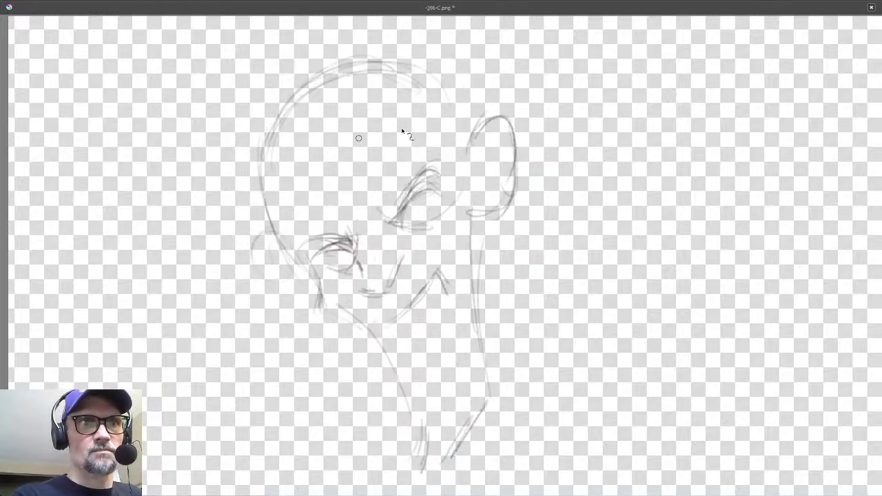
Sketch several overlapping arcs for the top of the skull in the new frame, checking them against frame 1.
{"action": "key", "text": "h"}
{"action": "left_click_drag", "start_coordinate": [448, 76], "coordinate": [262, 163]}
{"action": "key", "text": "h"}
{"action": "key", "text": "h"}
{"action": "mouse_move", "coordinate": [451, 55]}
{"action": "left_mouse_down"}
{"action": "mouse_move", "coordinate": [340, 78]}
{"action": "mouse_move", "coordinate": [267, 137]}
{"action": "left_mouse_up"}
{"action": "key", "text": "h"}
{"action": "key", "text": "h"}
{"action": "left_click_drag", "start_coordinate": [466, 91], "coordinate": [268, 175]}
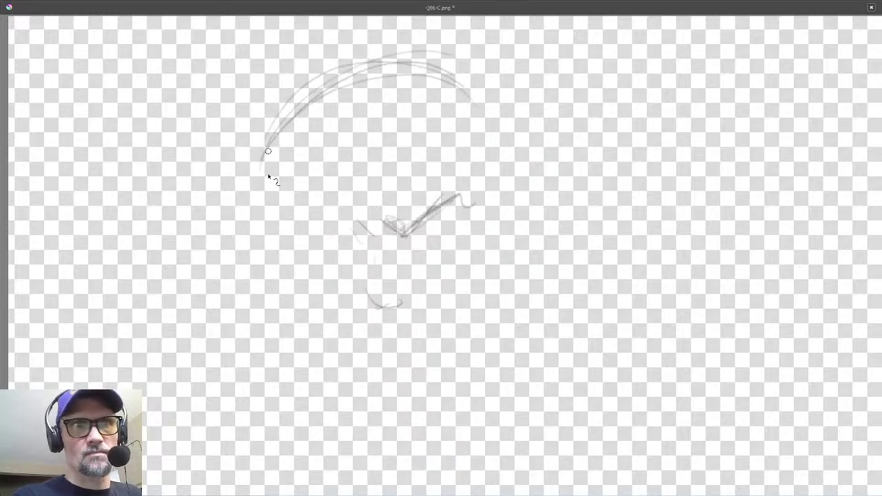
{"action": "key", "text": "h"}
{"action": "key", "text": "h"}
{"action": "key", "text": "h"}
{"action": "key", "text": "h"}
Extend the skull outline with curves down the back of the head and a further arc over the top.
{"action": "left_click_drag", "start_coordinate": [473, 100], "coordinate": [487, 173]}
{"action": "left_click_drag", "start_coordinate": [434, 84], "coordinate": [507, 189]}
{"action": "key", "text": "h"}
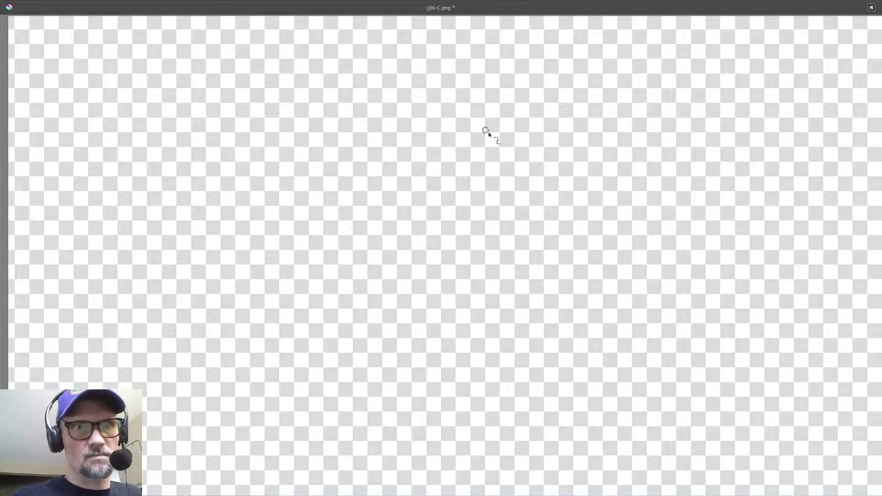
{"action": "key", "text": "h"}
{"action": "mouse_move", "coordinate": [494, 110]}
{"action": "left_mouse_down"}
{"action": "mouse_move", "coordinate": [268, 144]}
{"action": "mouse_move", "coordinate": [509, 183]}
{"action": "left_mouse_up"}
{"action": "left_click_drag", "start_coordinate": [484, 95], "coordinate": [292, 152]}
{"action": "key", "text": "h"}
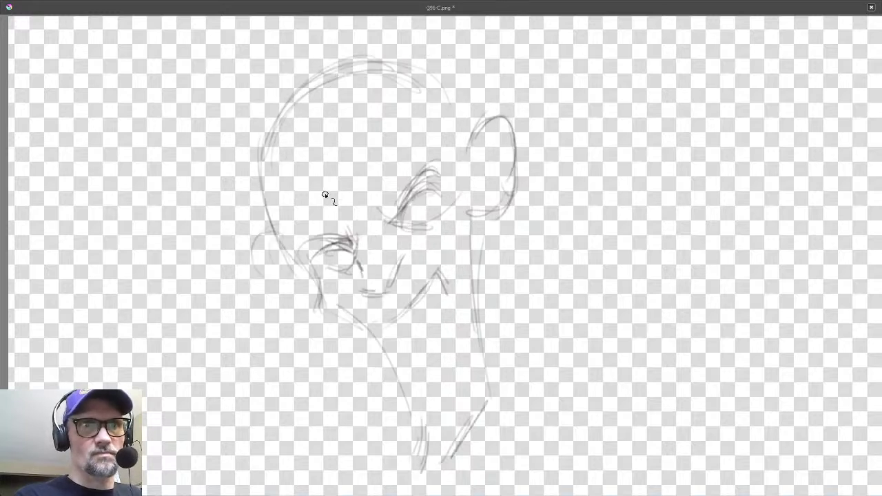
{"action": "key", "text": "h"}
Sketch the inner and outer curves of the far side of the head down to the cheek.
{"action": "mouse_move", "coordinate": [422, 75]}
{"action": "left_mouse_down"}
{"action": "mouse_move", "coordinate": [288, 165]}
{"action": "mouse_move", "coordinate": [324, 253]}
{"action": "left_mouse_up"}
{"action": "key", "text": "h"}
{"action": "key", "text": "h"}
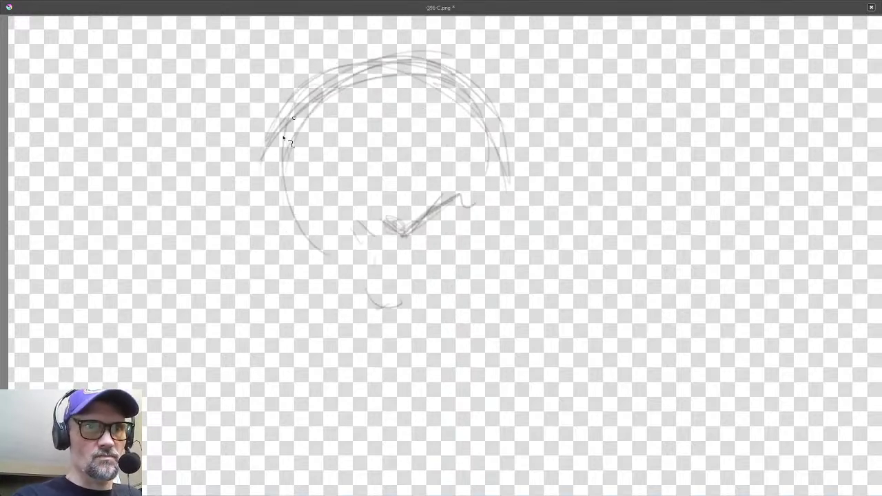
{"action": "key", "text": "h"}
{"action": "key", "text": "h"}
{"action": "key", "text": "h"}
{"action": "key", "text": "h"}
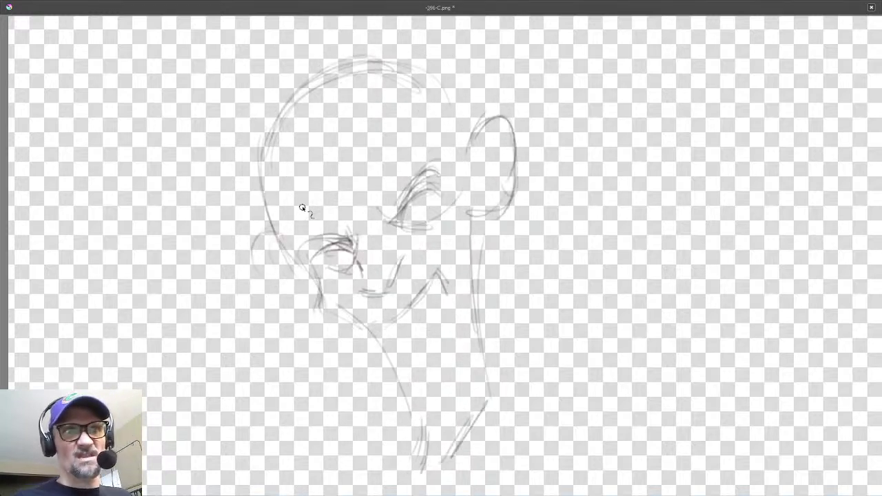
{"action": "key", "text": "h"}
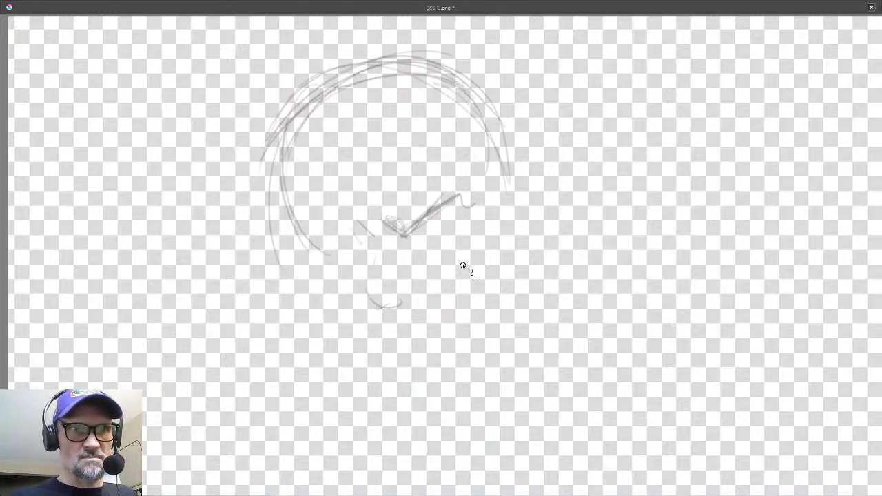
Undo the last two strokes and redraw the brow crease at the nose bridge, checking against the neighbouring frames.
{"action": "key", "text": "h"}
{"action": "key", "text": "h"}
{"action": "key", "text": "h"}
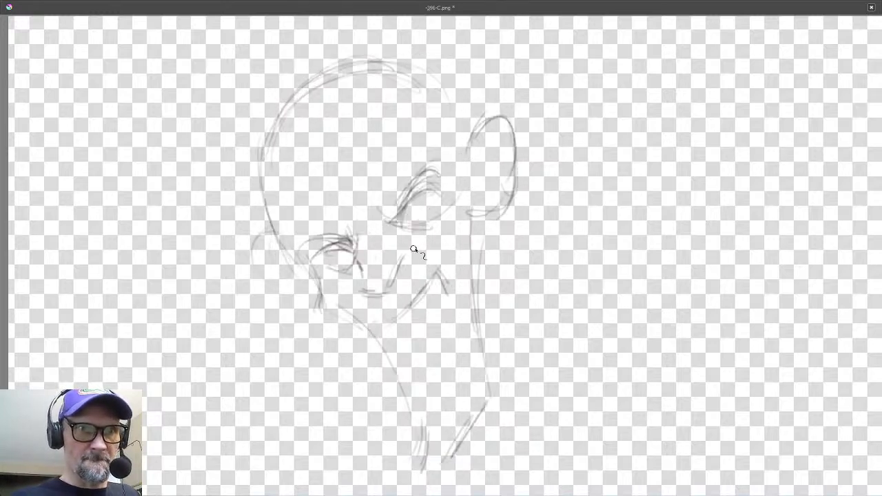
{"action": "key", "text": "h"}
{"action": "key", "text": "ctrl+z"}
{"action": "key", "text": "ctrl+z"}
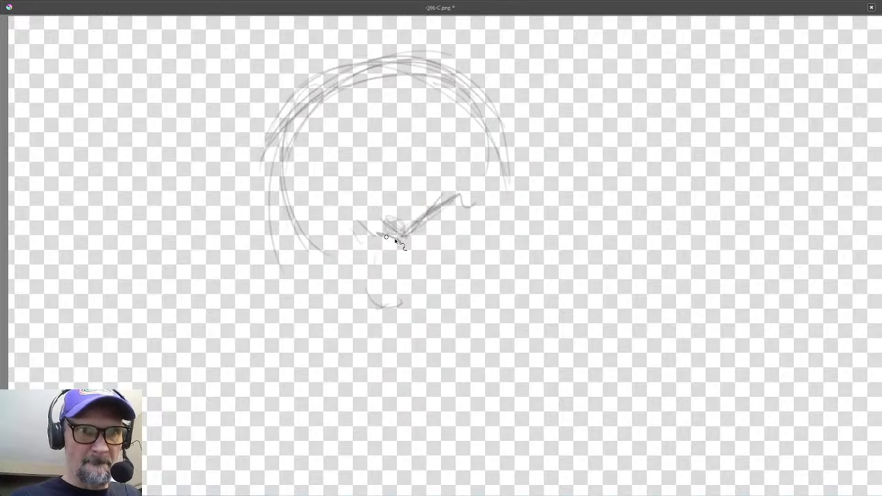
{"action": "key", "text": "h"}
{"action": "key", "text": "h"}
{"action": "key", "text": "h"}
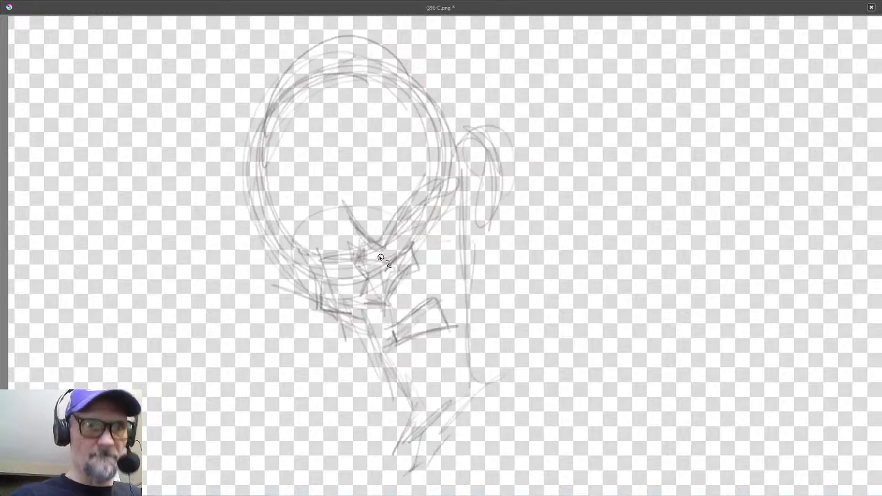
Sketch the far brow line and reinforce the near brow and nose bridge in the new frame.
{"action": "key", "text": "h"}
{"action": "key", "text": "h"}
{"action": "key", "text": "h"}
{"action": "key", "text": "h"}
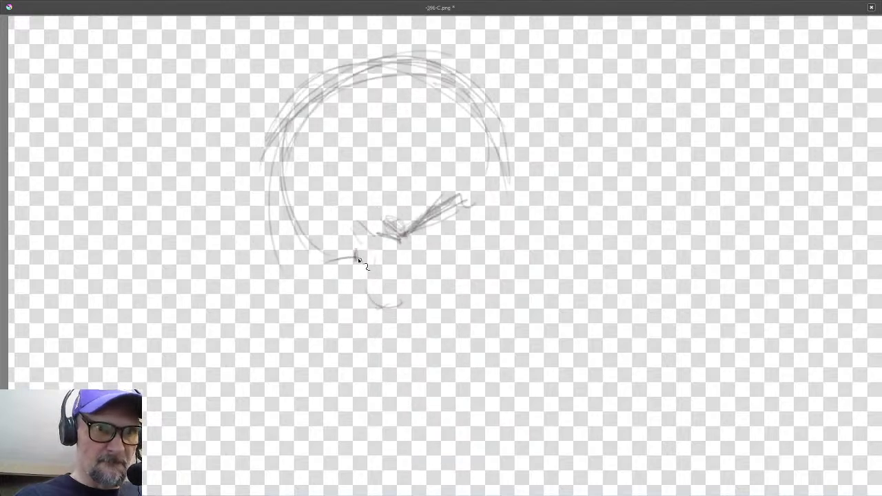
{"action": "key", "text": "h"}
{"action": "key", "text": "h"}
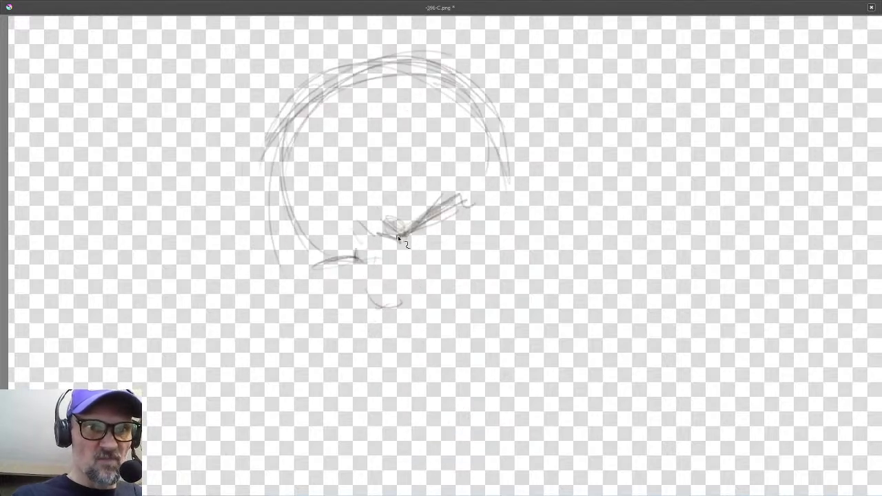
{"action": "left_click_drag", "start_coordinate": [417, 220], "coordinate": [473, 188]}
{"action": "left_click_drag", "start_coordinate": [396, 200], "coordinate": [382, 248]}
Return to frame 1 and strengthen the nose outline with strokes along its bridge and nostril.
{"action": "key", "text": "Left"}
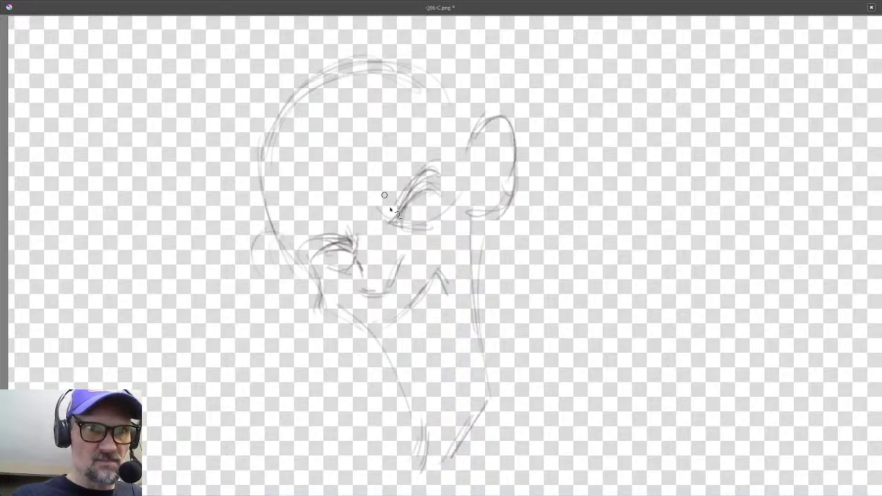
{"action": "key", "text": "Left"}
{"action": "key", "text": "Right"}
{"action": "key", "text": "Left"}
{"action": "key", "text": "h"}
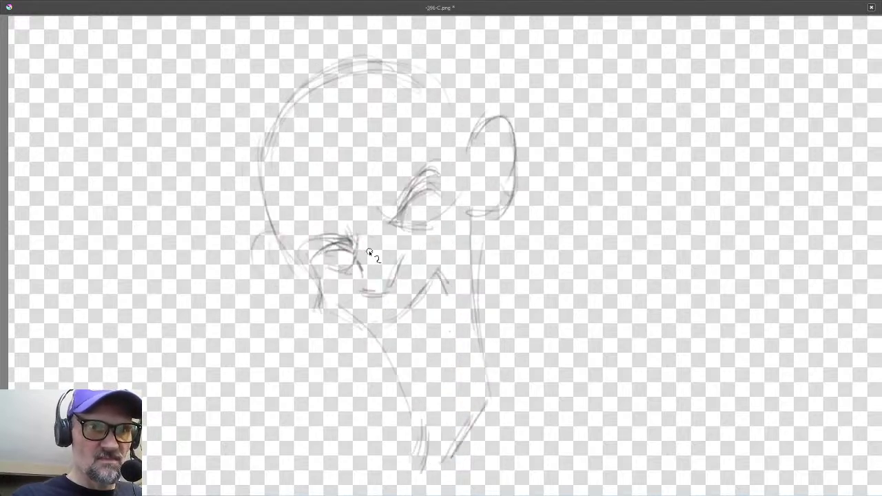
{"action": "mouse_move", "coordinate": [357, 261]}
{"action": "left_mouse_down"}
{"action": "mouse_move", "coordinate": [371, 283]}
{"action": "mouse_move", "coordinate": [392, 292]}
{"action": "mouse_move", "coordinate": [386, 295]}
{"action": "mouse_move", "coordinate": [425, 258]}
{"action": "mouse_move", "coordinate": [394, 253]}
{"action": "left_mouse_up"}
{"action": "key", "text": "h"}
{"action": "key", "text": "h"}
Draw the mouth corner and the lower lip of the open mouth in frame 1, flipping frames to check.
{"action": "mouse_move", "coordinate": [414, 317]}
{"action": "left_mouse_down"}
{"action": "mouse_move", "coordinate": [442, 276]}
{"action": "mouse_move", "coordinate": [461, 338]}
{"action": "left_mouse_up"}
{"action": "key", "text": "Left"}
{"action": "key", "text": "h"}
{"action": "mouse_move", "coordinate": [451, 291]}
{"action": "left_mouse_down"}
{"action": "mouse_move", "coordinate": [457, 338]}
{"action": "mouse_move", "coordinate": [384, 357]}
{"action": "left_mouse_up"}
{"action": "key", "text": "h"}
{"action": "key", "text": "h"}
{"action": "left_click_drag", "start_coordinate": [441, 338], "coordinate": [383, 359]}
{"action": "key", "text": "h"}
{"action": "key", "text": "h"}
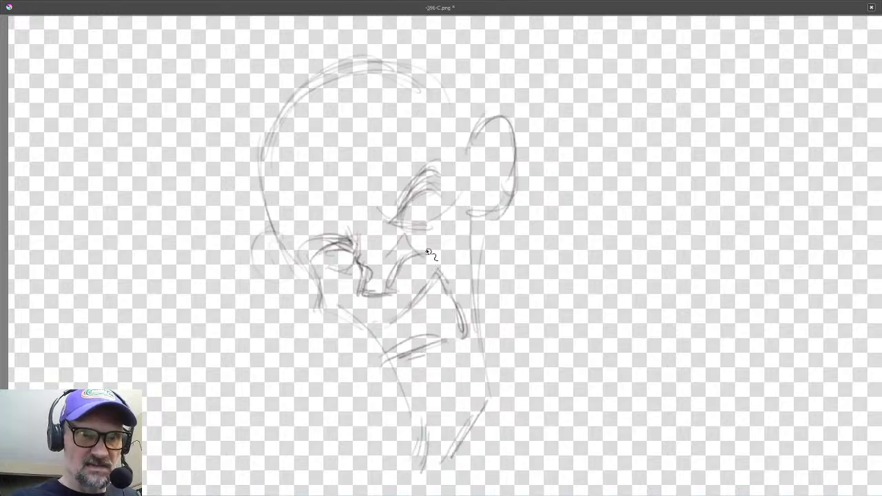
Sketch the near cheek fold curving from under the eye to the jaw, comparing it with the neighbouring frame.
{"action": "left_click_drag", "start_coordinate": [425, 238], "coordinate": [470, 299]}
{"action": "left_click_drag", "start_coordinate": [438, 242], "coordinate": [397, 235]}
{"action": "key", "text": "Left"}
{"action": "key", "text": "Right"}
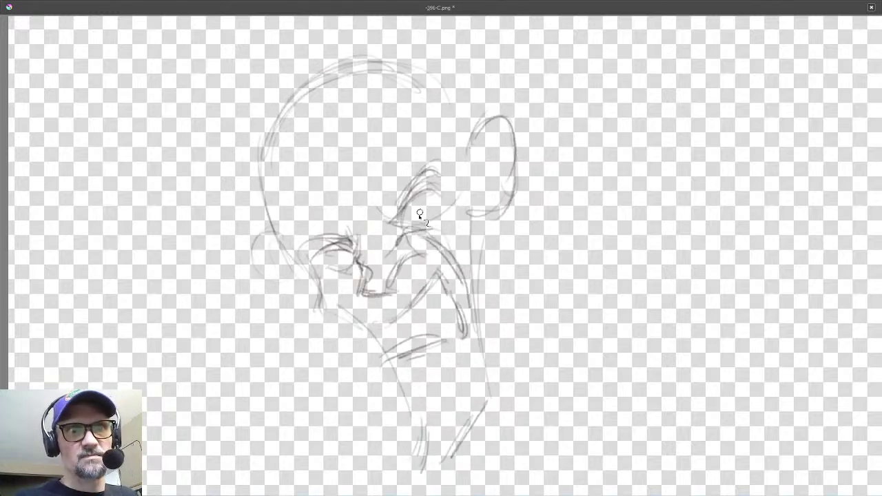
Flip between the neighbouring frames and erase the rough brow, nose and skull sketch from the in-between frame.
{"action": "key", "text": "Left"}
{"action": "key", "text": "h"}
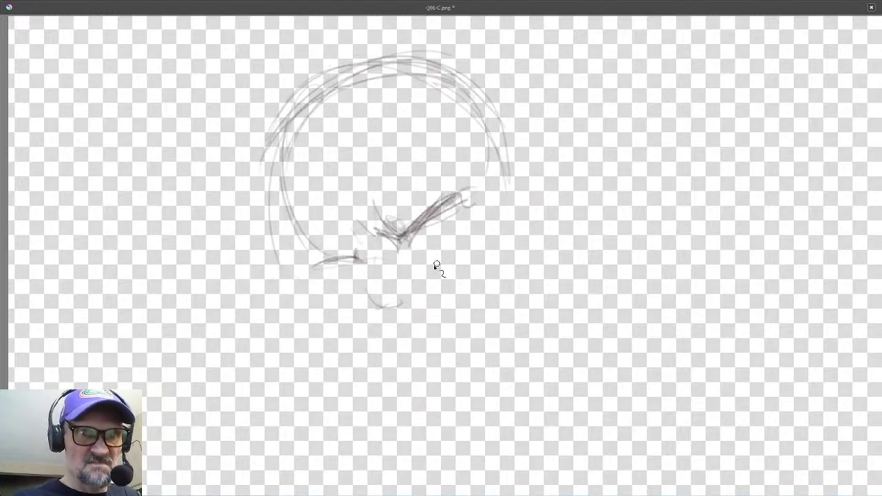
{"action": "key", "text": "h"}
{"action": "key", "text": "h"}
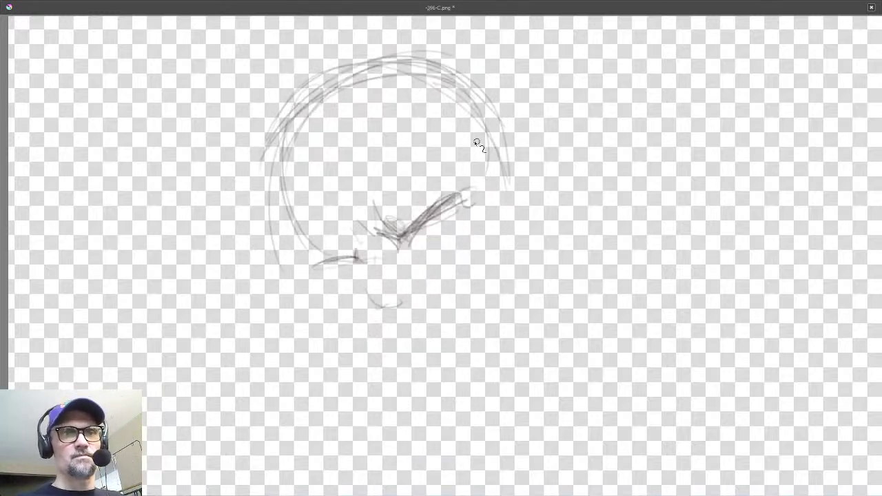
{"action": "mouse_move", "coordinate": [469, 172]}
{"action": "left_mouse_down"}
{"action": "mouse_move", "coordinate": [273, 281]}
{"action": "mouse_move", "coordinate": [396, 166]}
{"action": "left_mouse_up"}
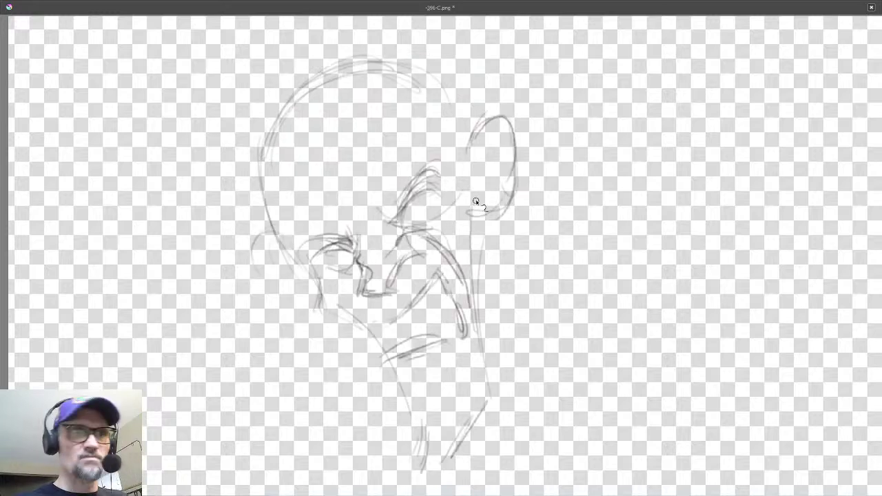
{"action": "key", "text": "h"}
{"action": "key", "text": "h"}
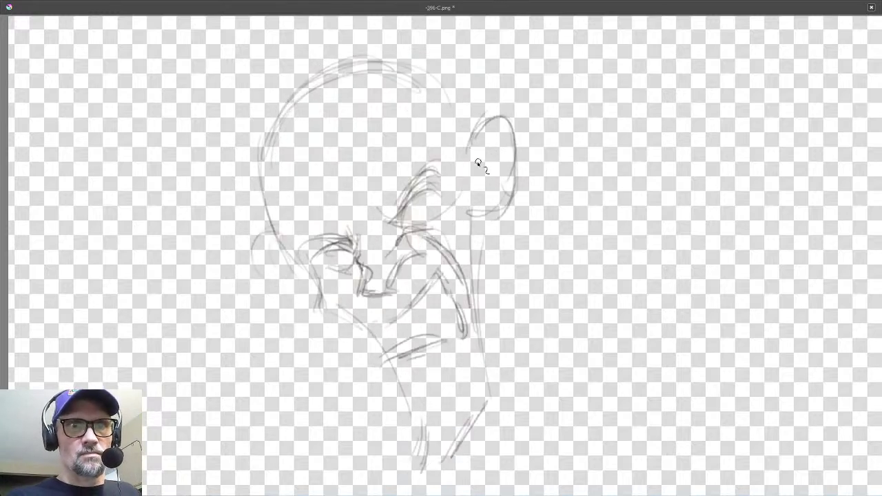
{"action": "key", "text": "h"}
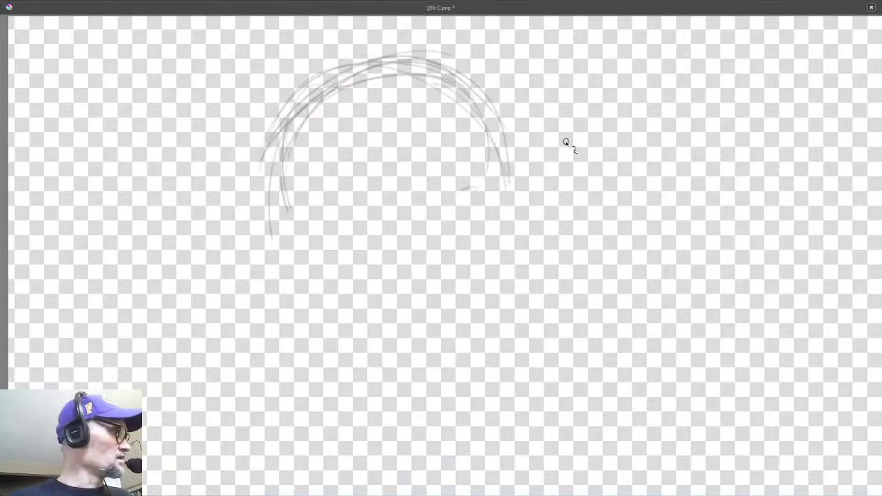
{"action": "mouse_move", "coordinate": [559, 108]}
{"action": "left_mouse_down"}
{"action": "mouse_move", "coordinate": [524, 76]}
{"action": "mouse_move", "coordinate": [282, 80]}
{"action": "mouse_move", "coordinate": [310, 311]}
{"action": "mouse_move", "coordinate": [595, 117]}
{"action": "left_mouse_up"}
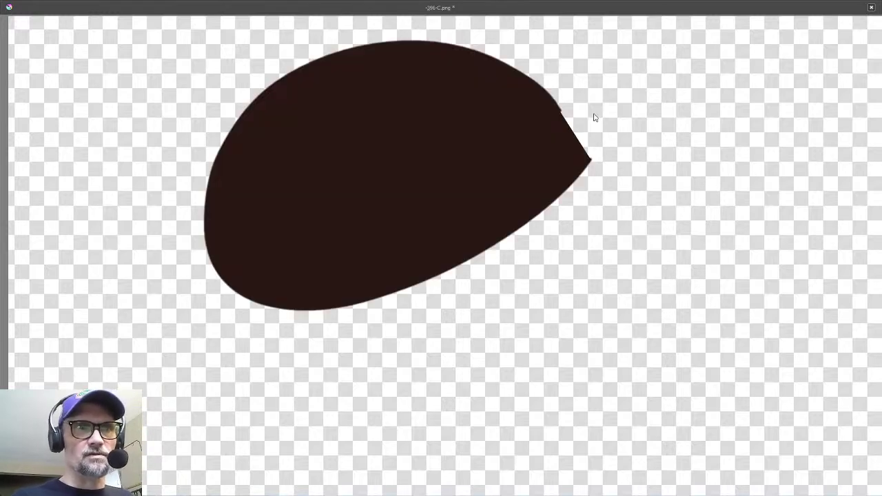
{"action": "mouse_move", "coordinate": [580, 84]}
{"action": "left_mouse_down"}
{"action": "mouse_move", "coordinate": [181, 302]}
{"action": "mouse_move", "coordinate": [591, 114]}
{"action": "left_mouse_up"}
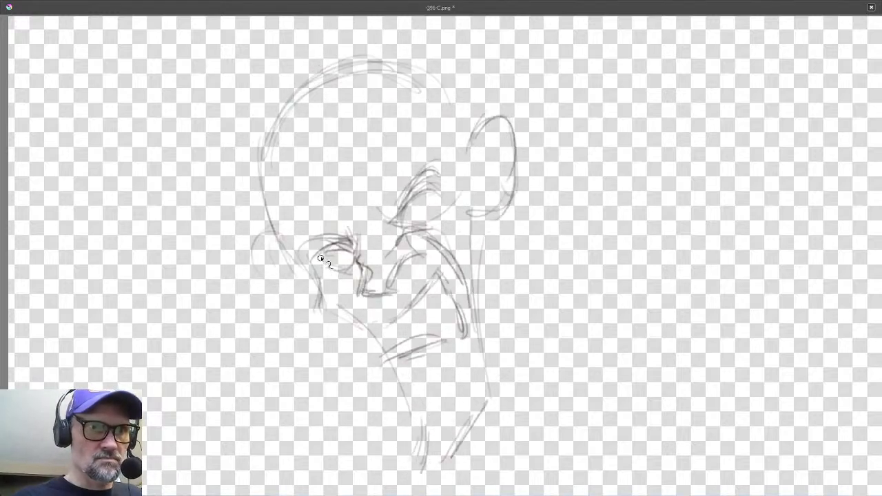
Sketch the far cheek contour from below the eye to the chin, and add a crease beside the nose.
{"action": "left_click_drag", "start_coordinate": [324, 256], "coordinate": [310, 303]}
{"action": "left_click_drag", "start_coordinate": [325, 259], "coordinate": [311, 303]}
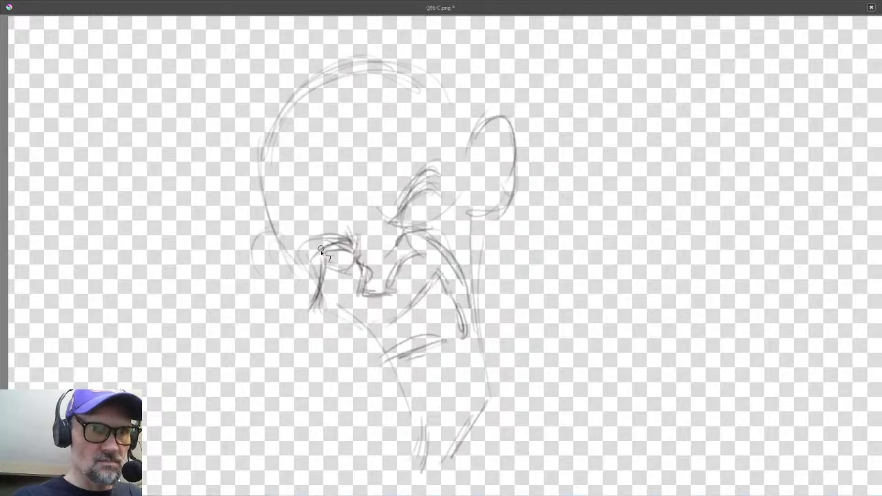
{"action": "left_click_drag", "start_coordinate": [324, 266], "coordinate": [323, 286]}
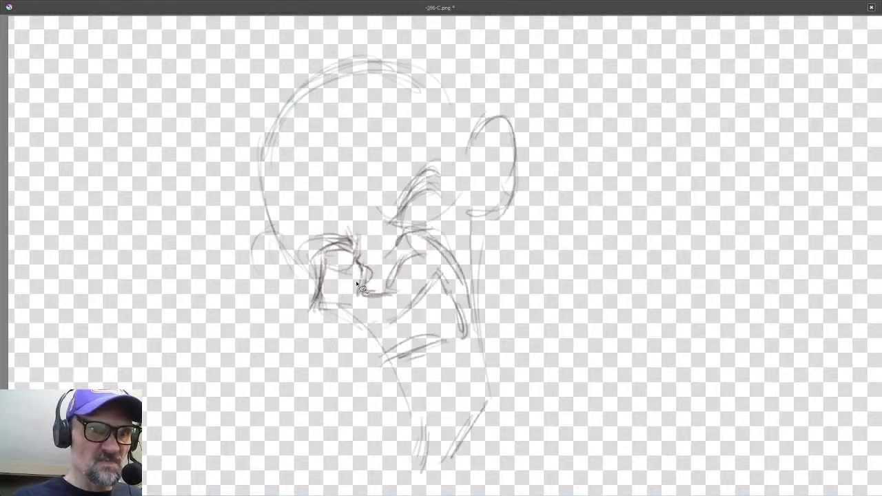
{"action": "mouse_move", "coordinate": [348, 316]}
{"action": "left_mouse_down"}
{"action": "mouse_move", "coordinate": [370, 340]}
{"action": "mouse_move", "coordinate": [389, 345]}
{"action": "left_mouse_up"}
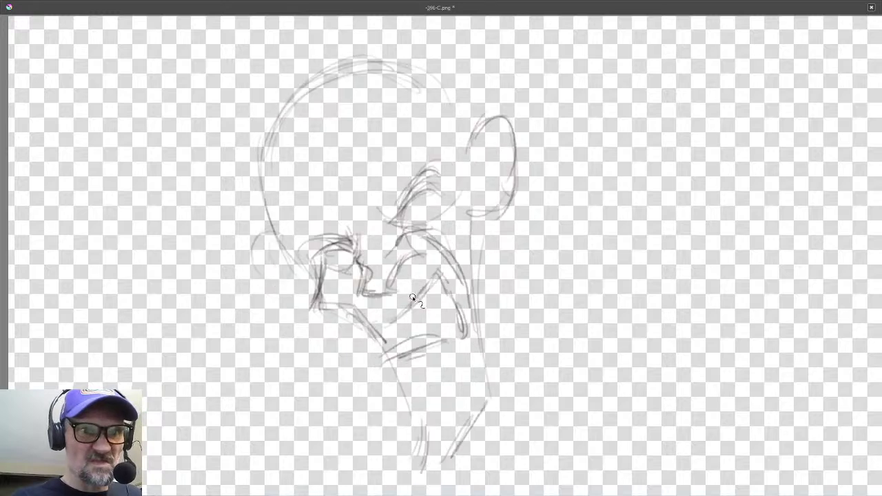
{"action": "left_click_drag", "start_coordinate": [406, 282], "coordinate": [404, 330]}
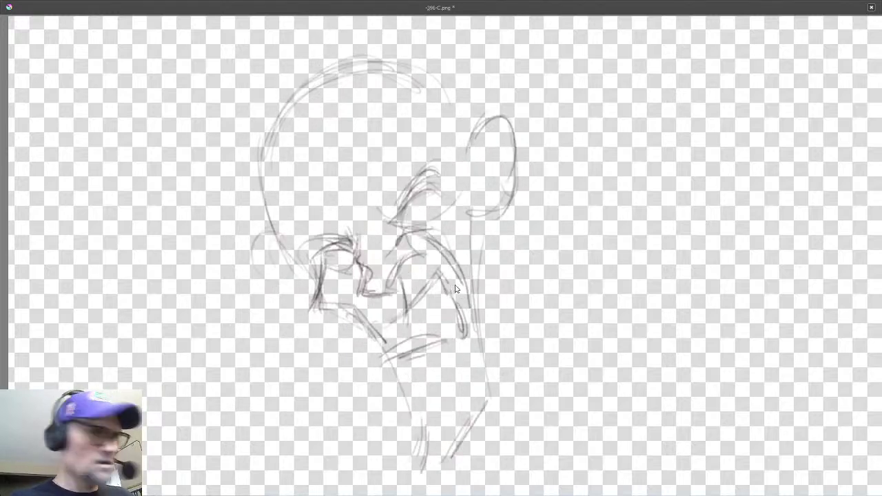
Erase the mouth and its surrounding creases, and redraw the mouth line higher, closer to the nose.
{"action": "mouse_move", "coordinate": [455, 288]}
{"action": "left_mouse_down"}
{"action": "mouse_move", "coordinate": [430, 272]}
{"action": "mouse_move", "coordinate": [405, 306]}
{"action": "mouse_move", "coordinate": [468, 300]}
{"action": "left_mouse_up"}
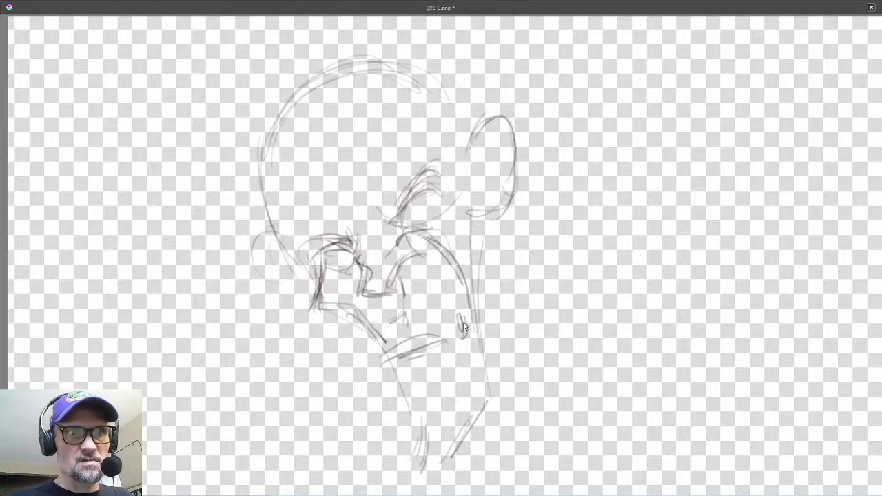
{"action": "mouse_move", "coordinate": [466, 335]}
{"action": "left_mouse_down"}
{"action": "mouse_move", "coordinate": [396, 356]}
{"action": "mouse_move", "coordinate": [468, 324]}
{"action": "mouse_move", "coordinate": [464, 338]}
{"action": "left_mouse_up"}
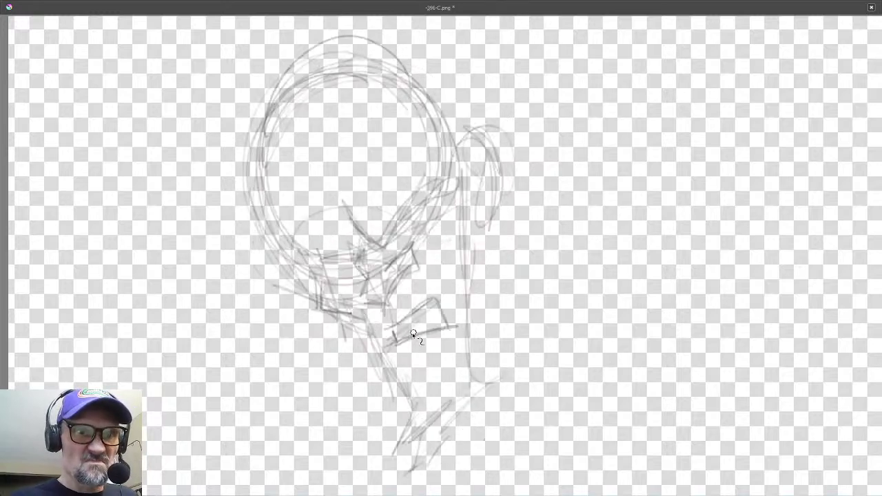
{"action": "left_click_drag", "start_coordinate": [388, 334], "coordinate": [449, 316]}
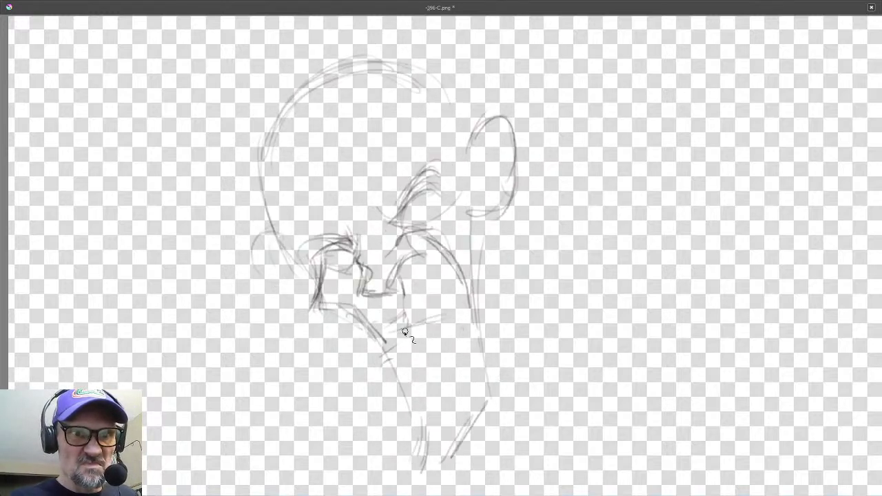
{"action": "left_click_drag", "start_coordinate": [405, 331], "coordinate": [440, 323]}
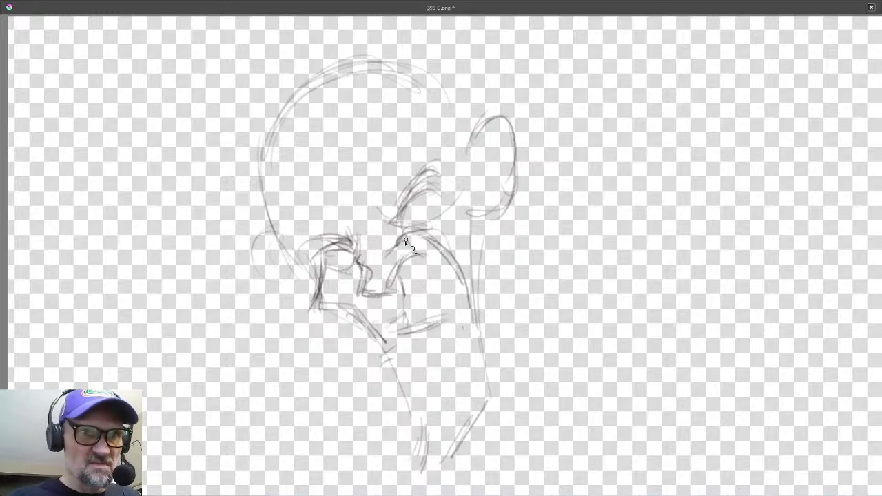
Sketch the near cheek crease from the eye past the mouth corner, the open mouth's lower lip and a darker upper edge.
{"action": "left_click_drag", "start_coordinate": [407, 242], "coordinate": [434, 274]}
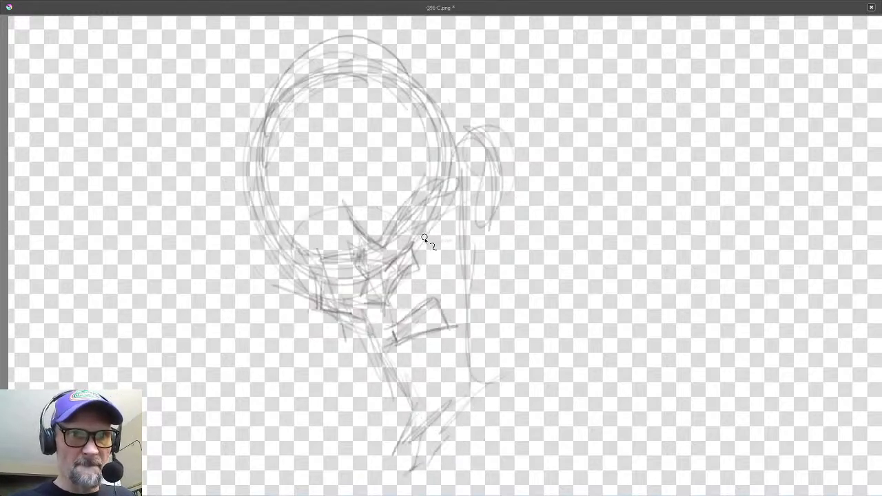
{"action": "left_click_drag", "start_coordinate": [413, 235], "coordinate": [452, 324]}
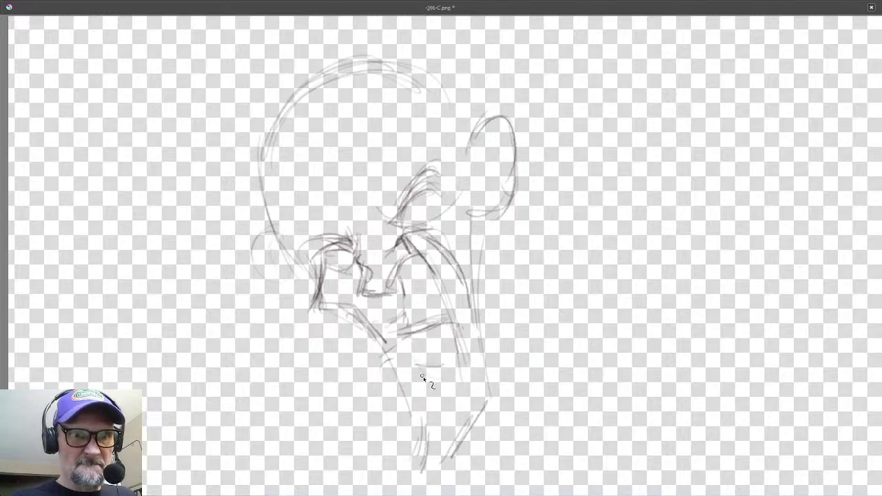
{"action": "left_click_drag", "start_coordinate": [418, 373], "coordinate": [457, 356]}
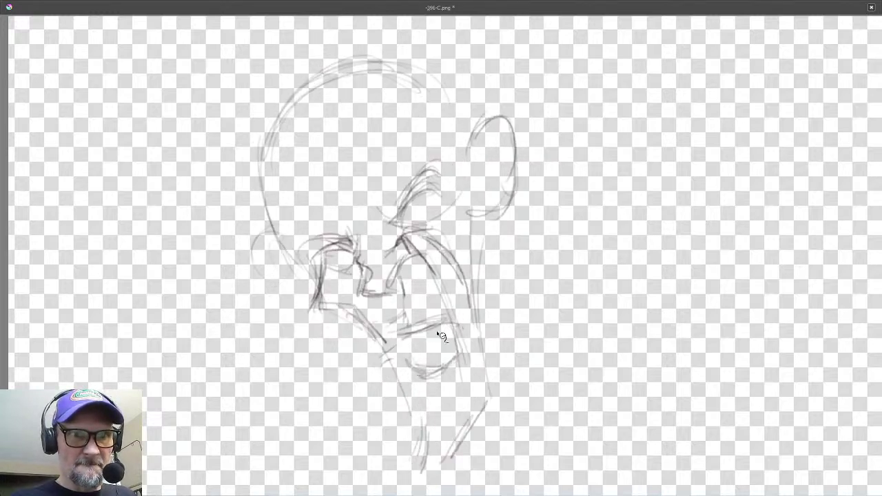
{"action": "left_click_drag", "start_coordinate": [400, 337], "coordinate": [446, 316]}
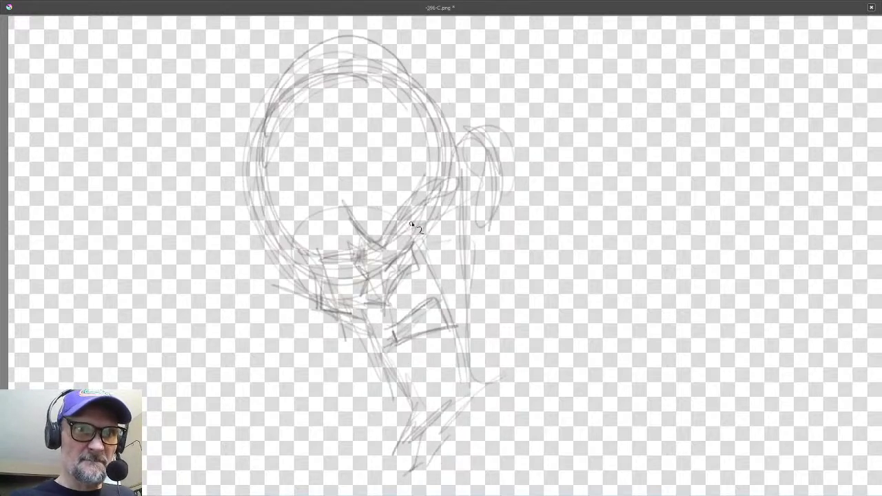
Darken the near brow and both upper eyelids on the frame with the construction circle, and add the pupils.
{"action": "left_click_drag", "start_coordinate": [397, 233], "coordinate": [432, 198]}
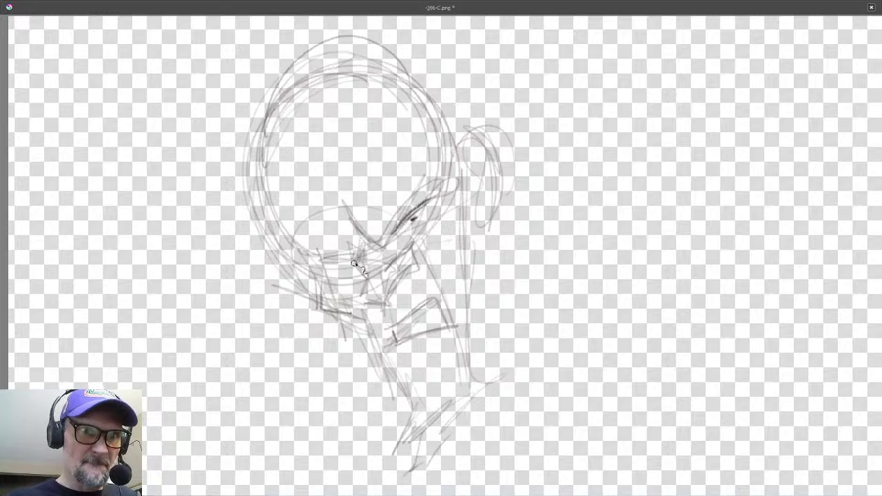
{"action": "mouse_move", "coordinate": [319, 267]}
{"action": "left_mouse_down"}
{"action": "mouse_move", "coordinate": [360, 254]}
{"action": "mouse_move", "coordinate": [321, 266]}
{"action": "left_mouse_up"}
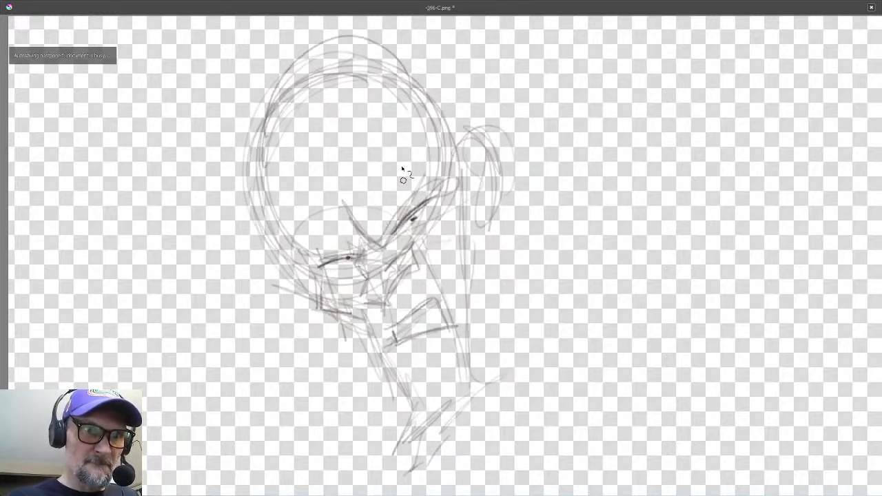
{"action": "left_click_drag", "start_coordinate": [377, 236], "coordinate": [427, 184]}
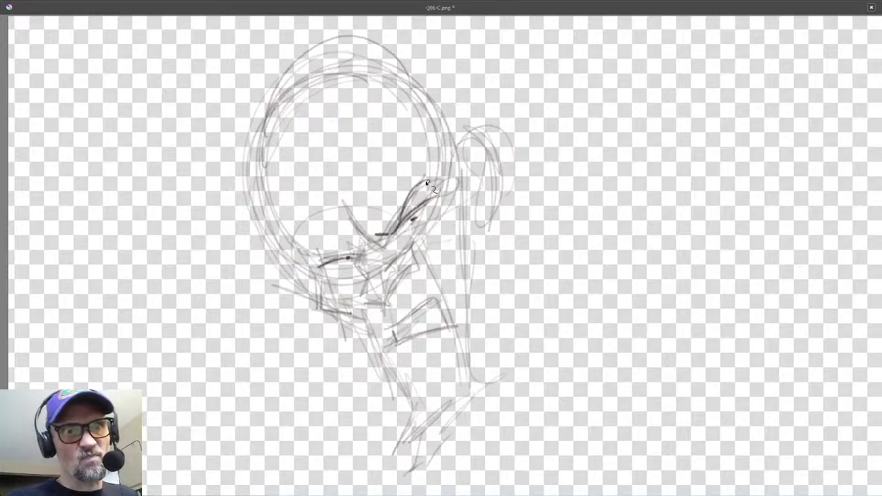
{"action": "key", "text": "Left"}
{"action": "key", "text": "Right"}
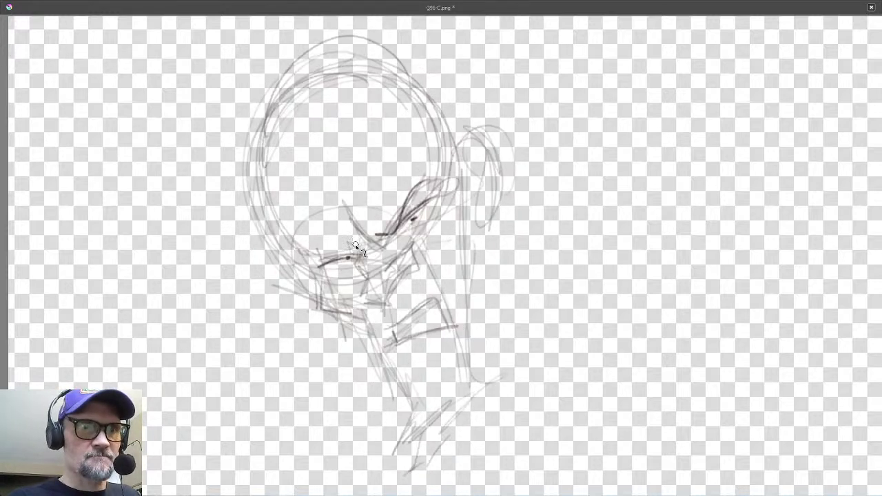
Refine the eyes and add frown creases between the brows and a lower lid under the near eye.
{"action": "mouse_move", "coordinate": [357, 251]}
{"action": "left_mouse_down"}
{"action": "mouse_move", "coordinate": [315, 259]}
{"action": "mouse_move", "coordinate": [351, 254]}
{"action": "left_mouse_up"}
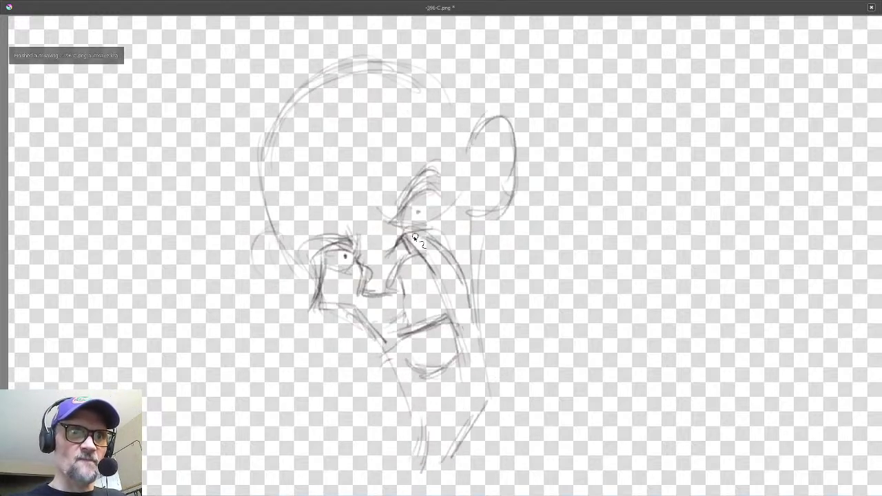
{"action": "left_click_drag", "start_coordinate": [364, 234], "coordinate": [358, 209]}
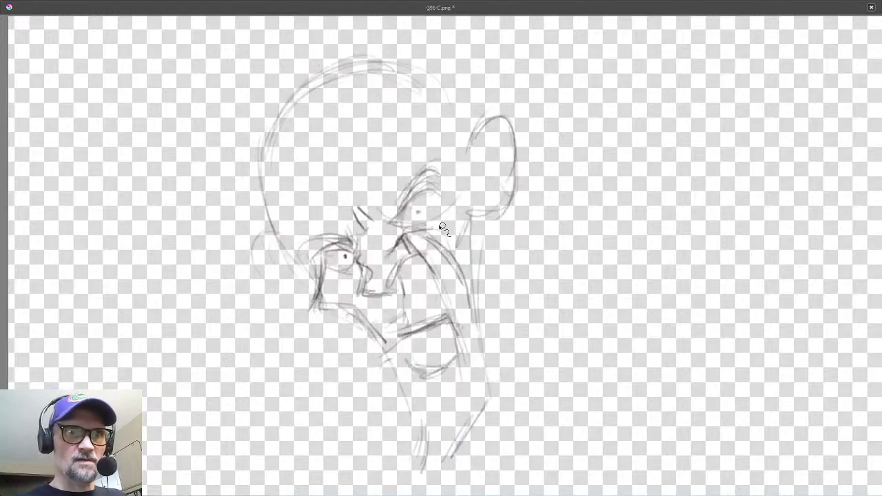
{"action": "left_click_drag", "start_coordinate": [408, 222], "coordinate": [450, 211]}
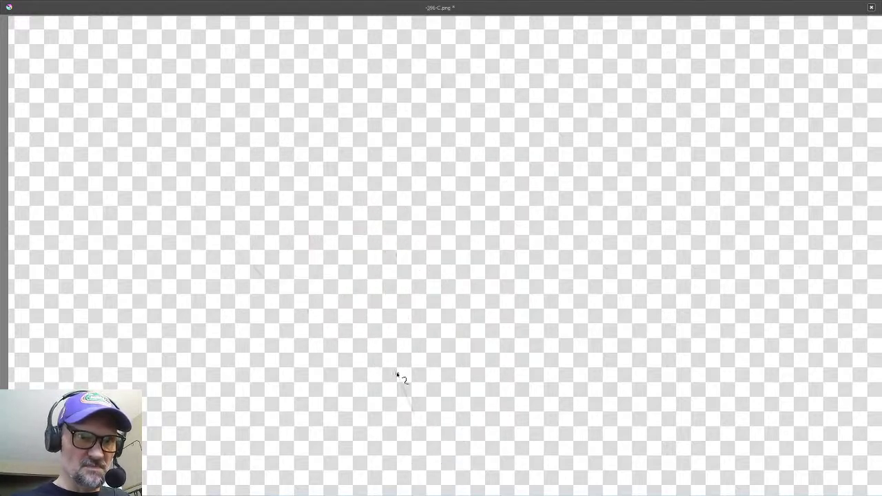
Sketch the jaw contour and the angled chin lines on the blank frame.
{"action": "left_click_drag", "start_coordinate": [396, 369], "coordinate": [412, 401]}
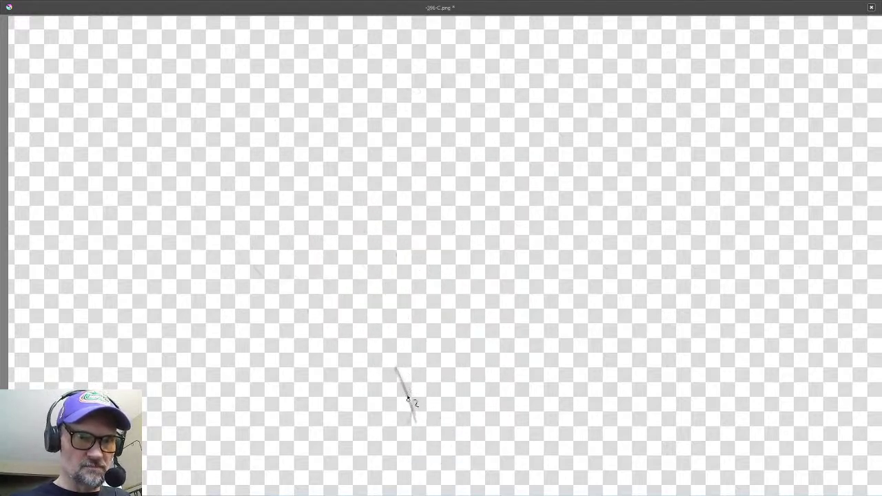
{"action": "left_click_drag", "start_coordinate": [411, 406], "coordinate": [418, 427]}
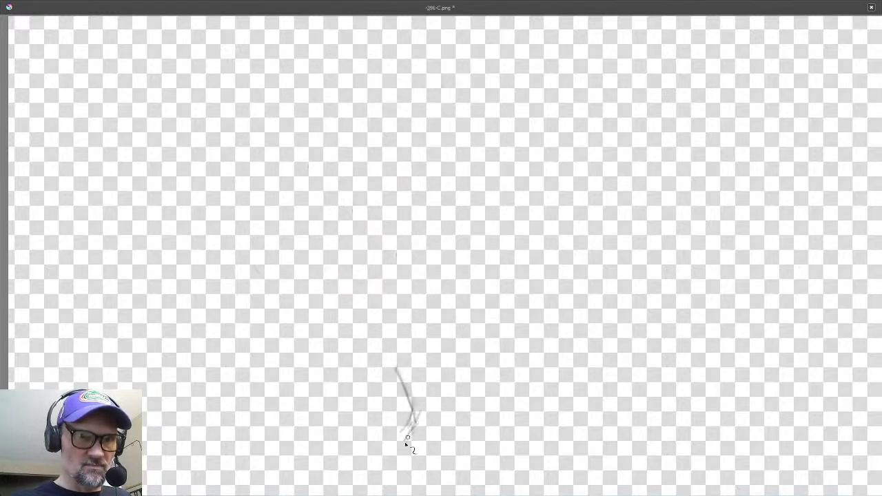
{"action": "mouse_move", "coordinate": [407, 441]}
{"action": "left_mouse_down"}
{"action": "mouse_move", "coordinate": [404, 448]}
{"action": "mouse_move", "coordinate": [431, 445]}
{"action": "left_mouse_up"}
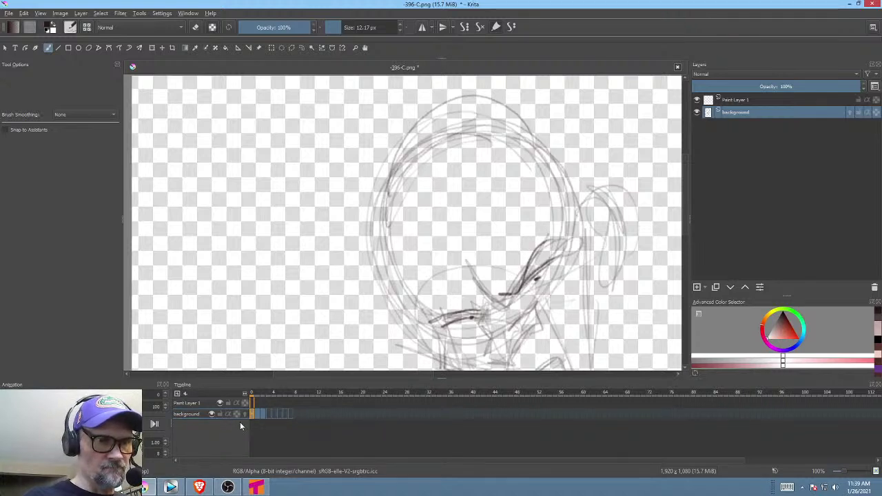
Turn on onion skins for the background layer, check how the frames overlap on the full canvas, and turn them off again.
{"action": "left_click", "coordinate": [245, 414]}
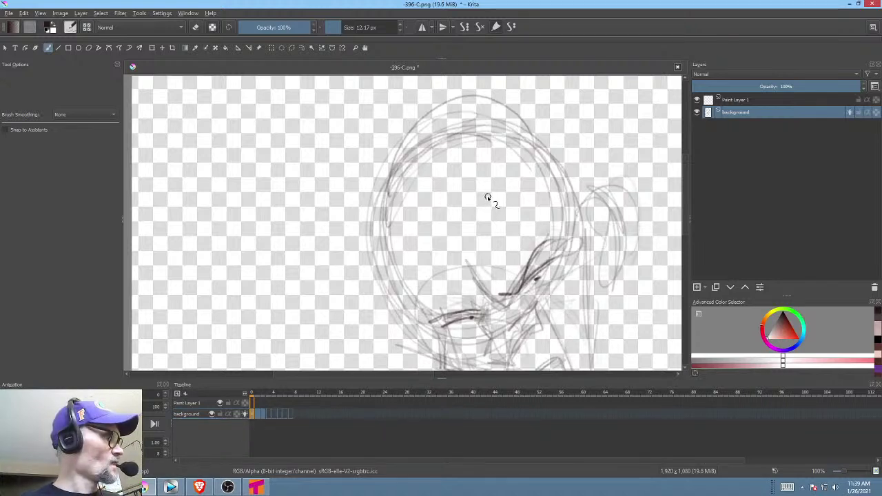
{"action": "key", "text": "Tab"}
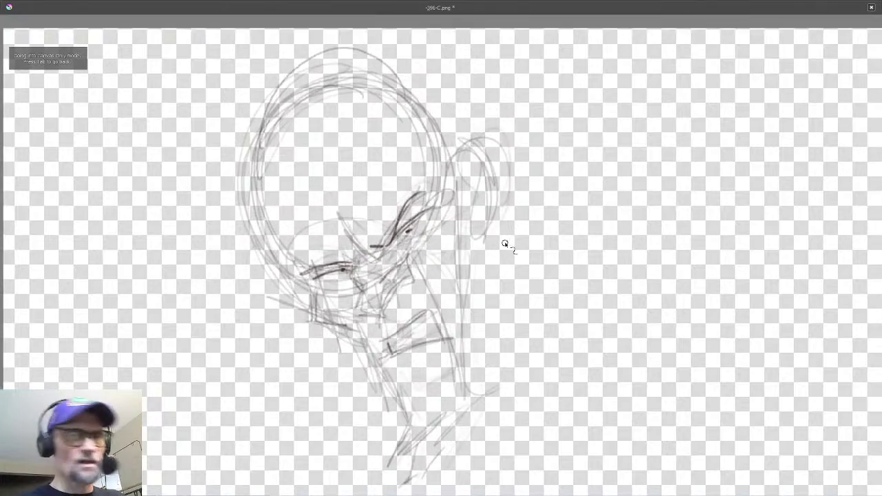
{"action": "key", "text": "Right"}
{"action": "key", "text": "Right"}
{"action": "mouse_move", "coordinate": [477, 271]}
{"action": "left_mouse_down"}
{"action": "mouse_move", "coordinate": [495, 262]}
{"action": "mouse_move", "coordinate": [498, 275]}
{"action": "left_mouse_up"}
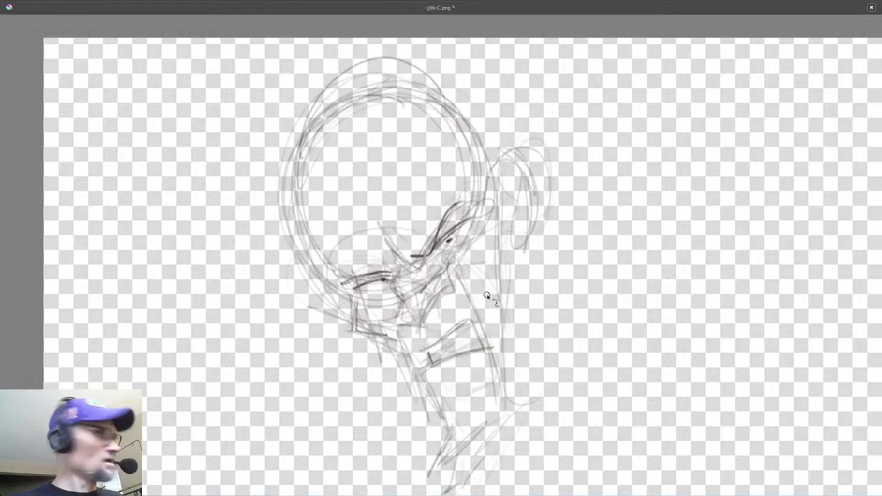
{"action": "key", "text": "Tab"}
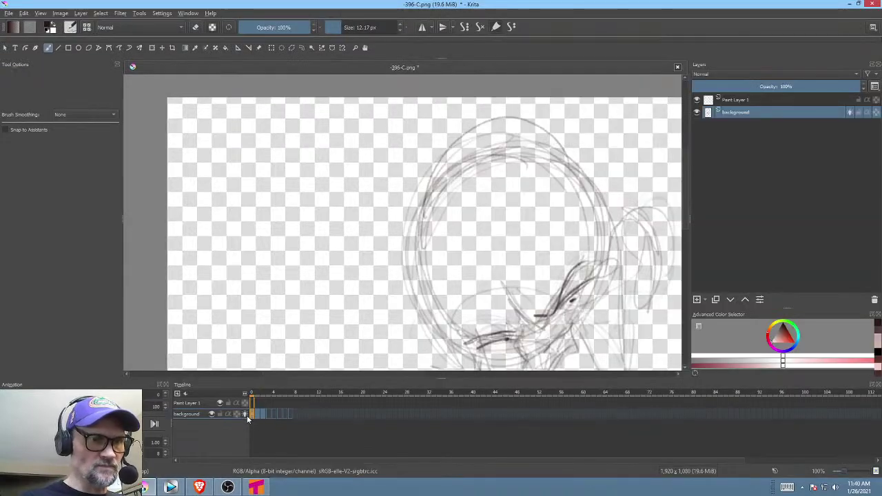
{"action": "left_click", "coordinate": [246, 413]}
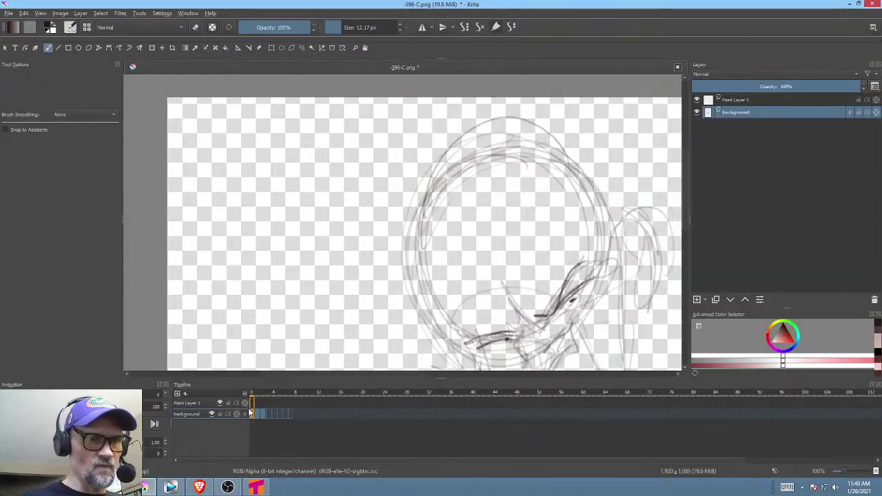
Darken the ear's outline on the open-mouth frame in the canvas-only view, comparing it with the construction-circle frame.
{"action": "key", "text": "Right"}
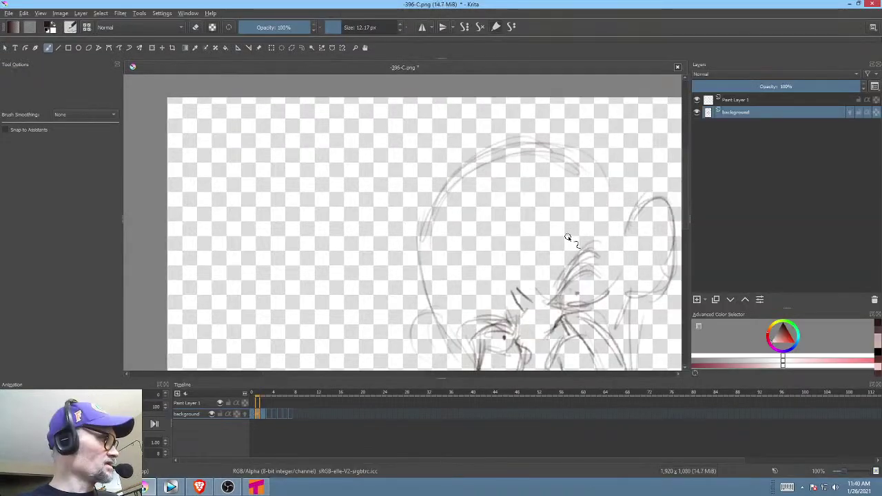
{"action": "key", "text": "Tab"}
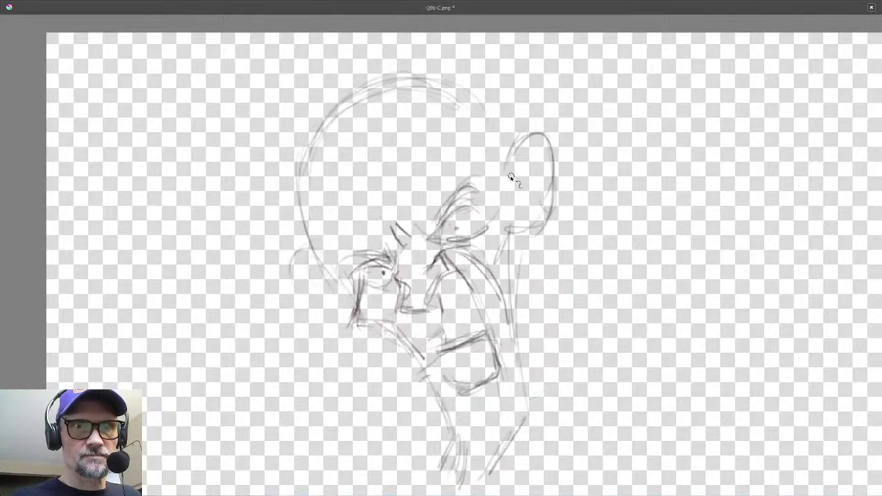
{"action": "mouse_move", "coordinate": [550, 148]}
{"action": "left_mouse_down"}
{"action": "mouse_move", "coordinate": [548, 213]}
{"action": "mouse_move", "coordinate": [538, 222]}
{"action": "left_mouse_up"}
{"action": "key", "text": "Left"}
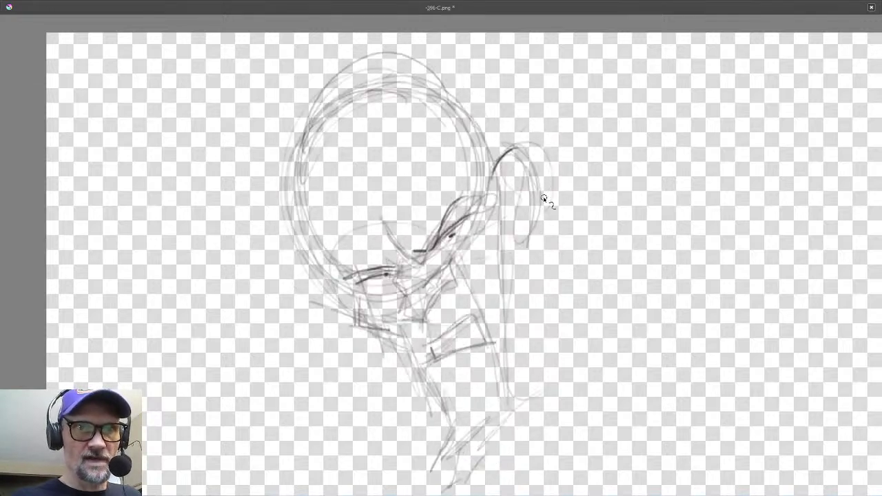
{"action": "key", "text": "Right"}
Darken the long jaw line running down from the ear on the open-mouth and construction-circle frames.
{"action": "left_click_drag", "start_coordinate": [515, 265], "coordinate": [530, 392]}
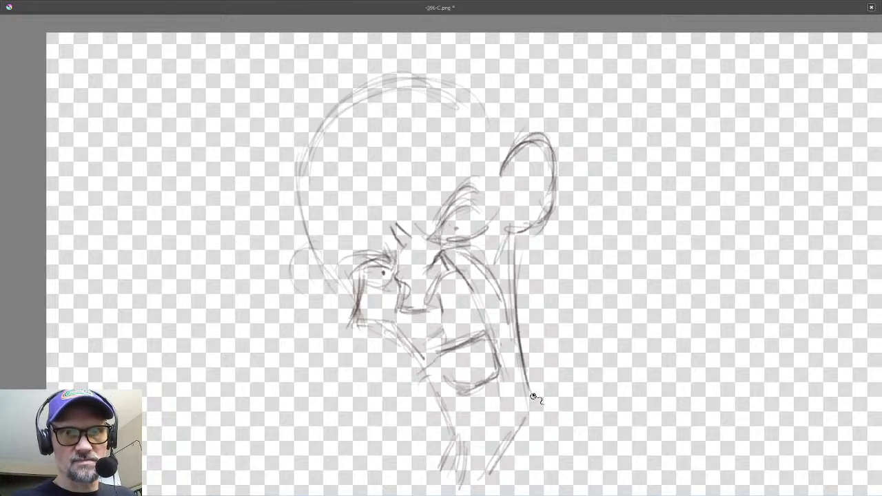
{"action": "left_click_drag", "start_coordinate": [510, 233], "coordinate": [525, 378]}
{"action": "key", "text": "Right"}
{"action": "left_click_drag", "start_coordinate": [505, 233], "coordinate": [514, 380]}
{"action": "left_click_drag", "start_coordinate": [504, 245], "coordinate": [520, 404]}
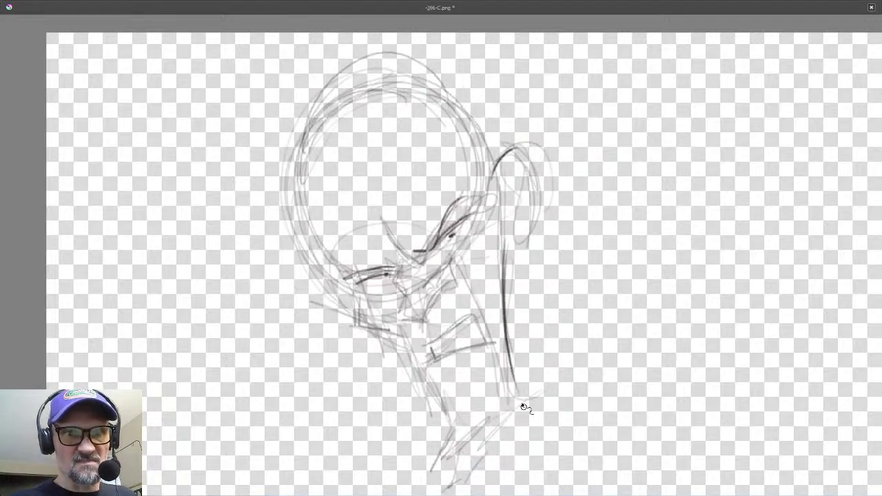
{"action": "key", "text": "Left"}
{"action": "left_click_drag", "start_coordinate": [511, 238], "coordinate": [528, 391]}
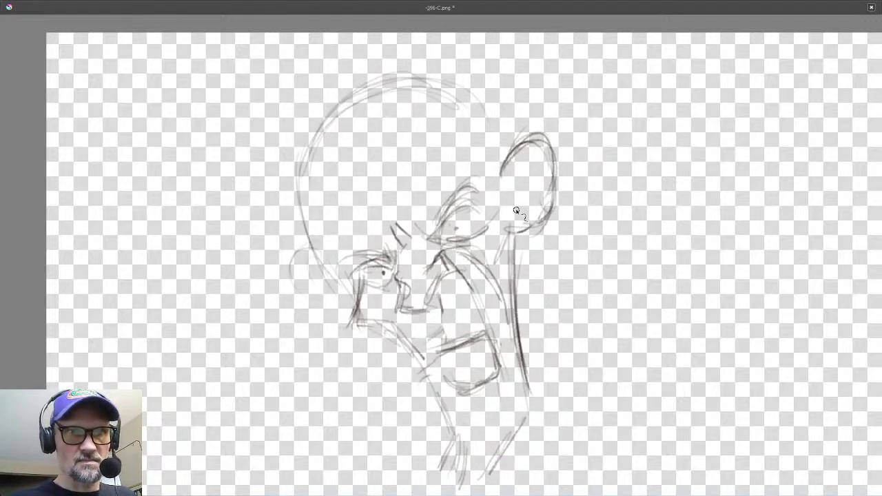
{"action": "key", "text": "Right"}
{"action": "key", "text": "Left"}
{"action": "key", "text": "Right"}
Redraw the back jaw line on the third frame and curve its lower end in toward the chin.
{"action": "mouse_move", "coordinate": [515, 245]}
{"action": "left_mouse_down"}
{"action": "mouse_move", "coordinate": [526, 395]}
{"action": "mouse_move", "coordinate": [515, 236]}
{"action": "mouse_move", "coordinate": [525, 372]}
{"action": "left_mouse_up"}
{"action": "key", "text": "Left"}
{"action": "key", "text": "Right"}
{"action": "key", "text": "Left"}
{"action": "key", "text": "Right"}
{"action": "left_click_drag", "start_coordinate": [513, 262], "coordinate": [525, 393]}
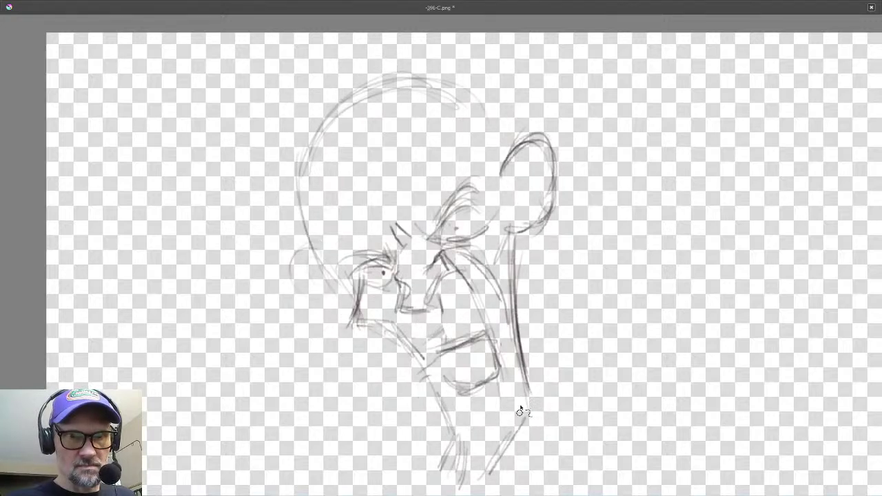
{"action": "mouse_move", "coordinate": [523, 358]}
{"action": "left_mouse_down"}
{"action": "mouse_move", "coordinate": [526, 414]}
{"action": "mouse_move", "coordinate": [508, 455]}
{"action": "left_mouse_up"}
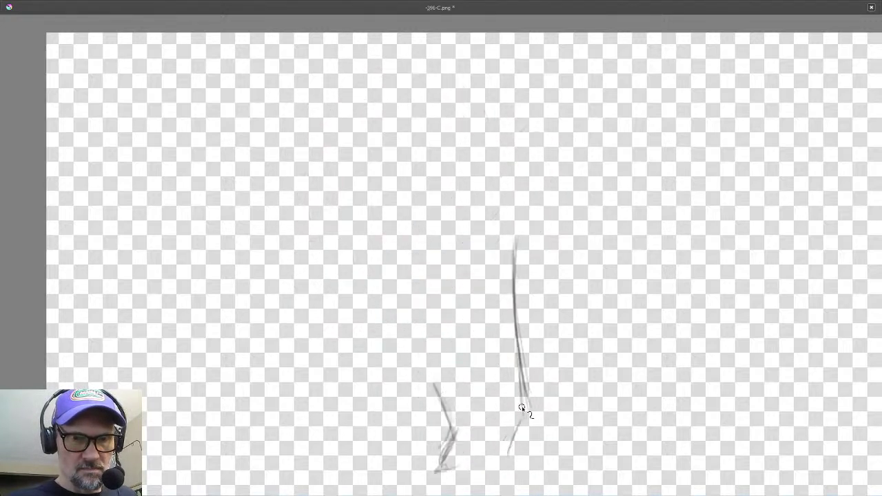
{"action": "left_click_drag", "start_coordinate": [526, 408], "coordinate": [491, 455]}
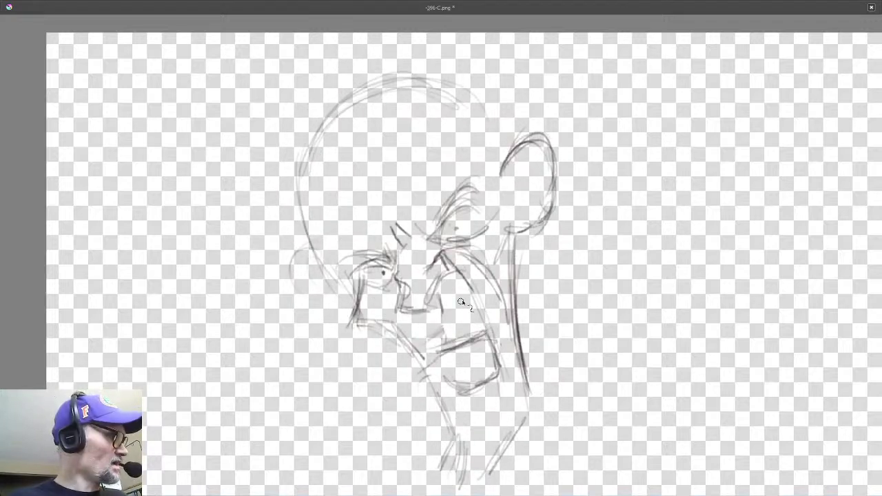
Select the mouth on the open-mouth frame, rotate and reposition it with a transform, and deselect it.
{"action": "mouse_move", "coordinate": [432, 352]}
{"action": "left_mouse_down"}
{"action": "mouse_move", "coordinate": [507, 379]}
{"action": "mouse_move", "coordinate": [504, 350]}
{"action": "mouse_move", "coordinate": [491, 338]}
{"action": "left_mouse_up"}
{"action": "key", "text": "ctrl+t"}
{"action": "left_click_drag", "start_coordinate": [469, 397], "coordinate": [479, 416]}
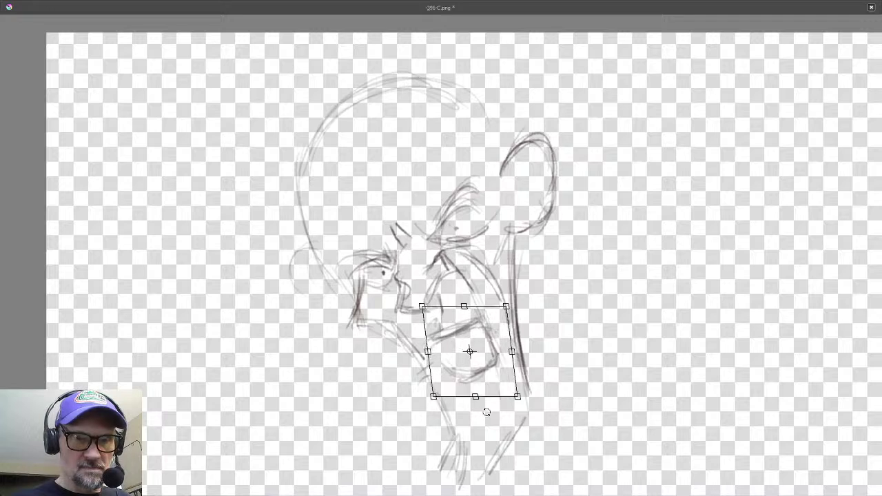
{"action": "key", "text": "Return"}
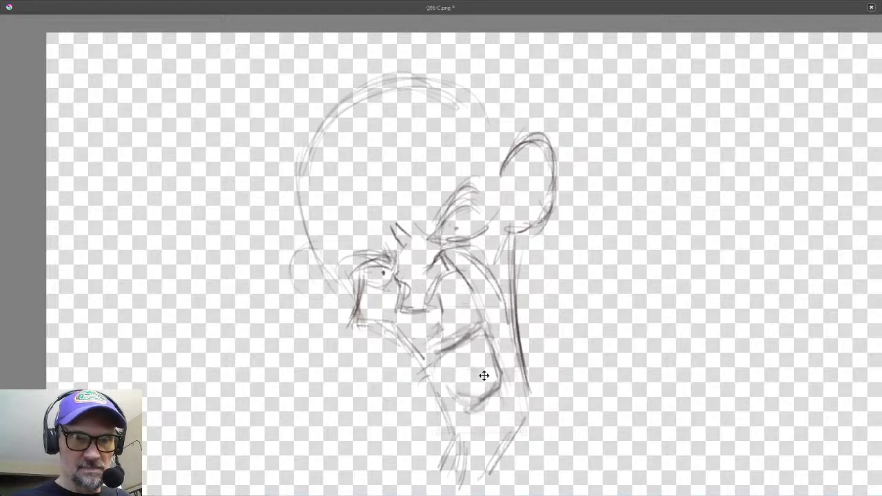
{"action": "left_click_drag", "start_coordinate": [484, 370], "coordinate": [524, 375]}
{"action": "mouse_move", "coordinate": [482, 354]}
{"action": "left_mouse_down"}
{"action": "mouse_move", "coordinate": [480, 372]}
{"action": "mouse_move", "coordinate": [479, 362]}
{"action": "left_mouse_up"}
{"action": "key", "text": "ctrl+z"}
{"action": "key", "text": "Return"}
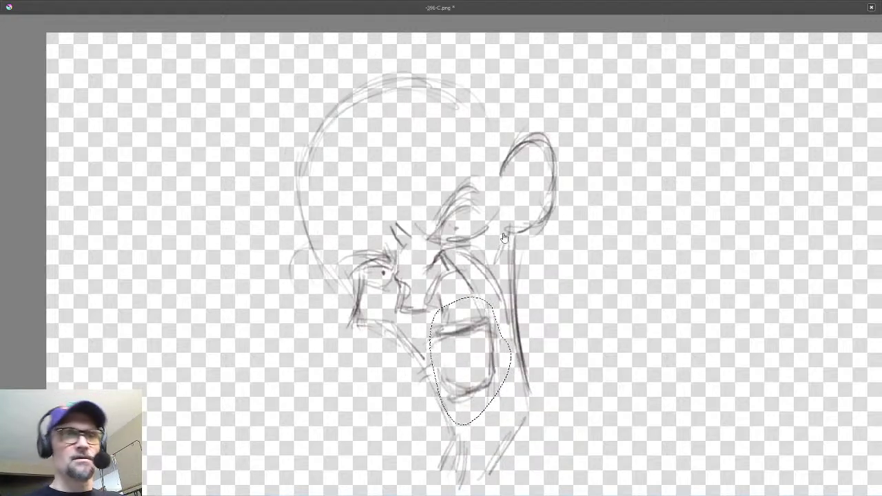
{"action": "key", "text": "ctrl+shift+a"}
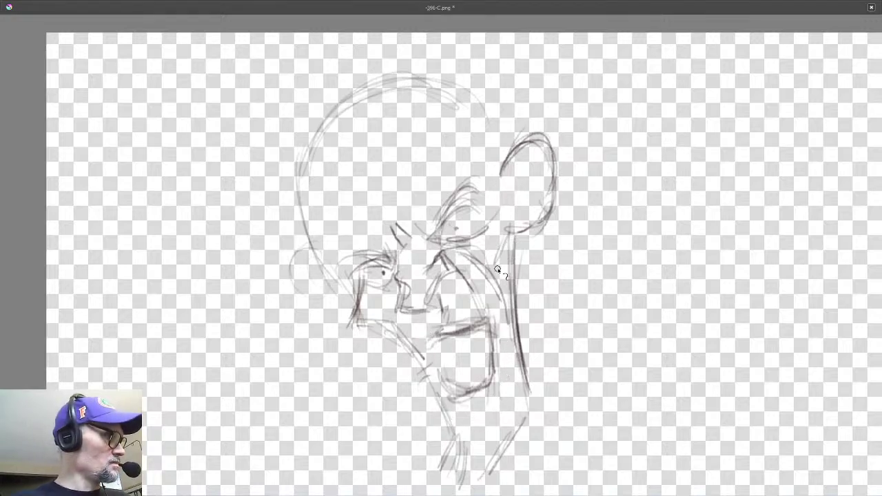
Touch up the ear's front edge on the open-mouth frame and sketch the hair rising over the skull.
{"action": "left_click_drag", "start_coordinate": [504, 160], "coordinate": [514, 196]}
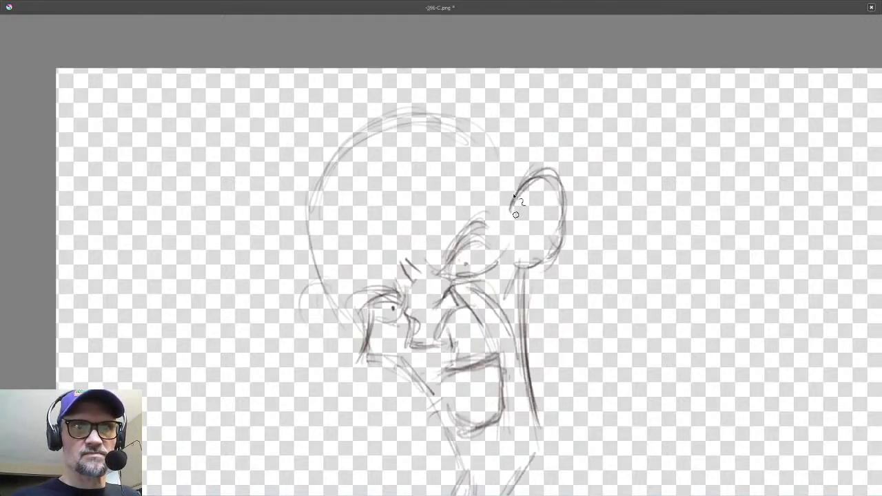
{"action": "mouse_move", "coordinate": [378, 118]}
{"action": "left_mouse_down"}
{"action": "mouse_move", "coordinate": [426, 93]}
{"action": "mouse_move", "coordinate": [386, 120]}
{"action": "mouse_move", "coordinate": [489, 116]}
{"action": "mouse_move", "coordinate": [432, 89]}
{"action": "mouse_move", "coordinate": [325, 142]}
{"action": "mouse_move", "coordinate": [485, 89]}
{"action": "mouse_move", "coordinate": [384, 93]}
{"action": "mouse_move", "coordinate": [518, 131]}
{"action": "mouse_move", "coordinate": [512, 154]}
{"action": "left_mouse_up"}
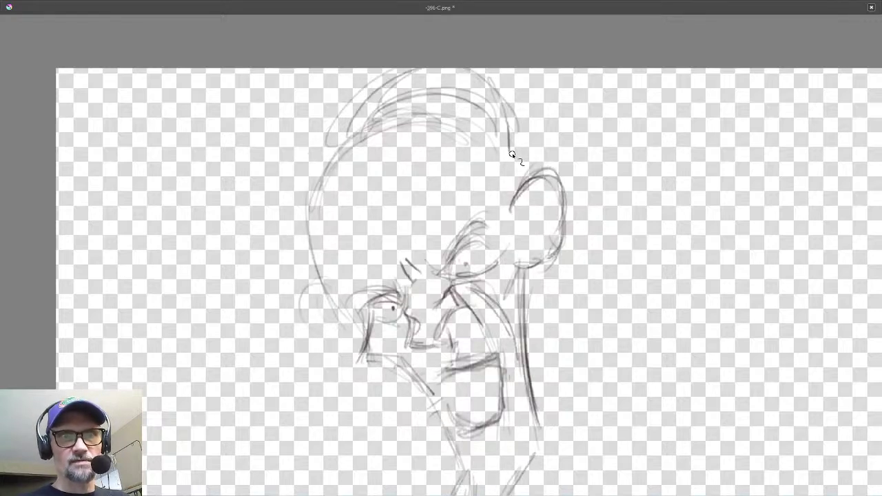
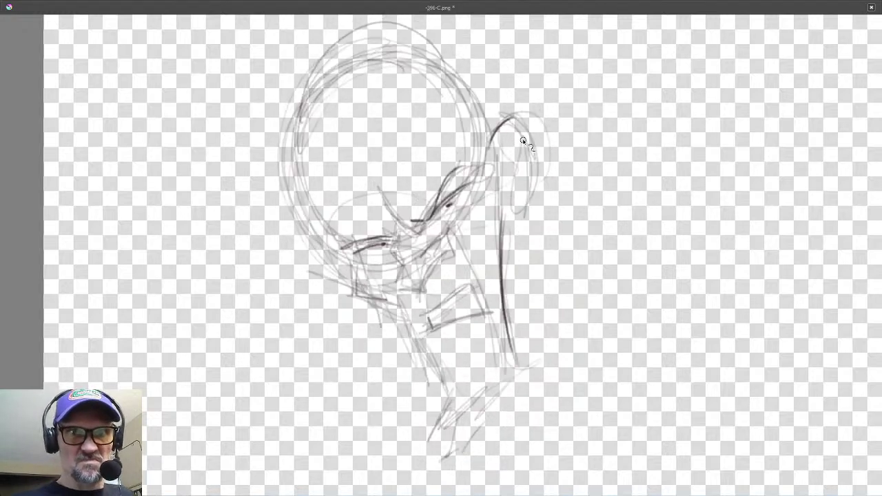
Outline the ear on the third frame and sketch the edge of the far cheek below the brow.
{"action": "mouse_move", "coordinate": [505, 158]}
{"action": "left_mouse_down"}
{"action": "mouse_move", "coordinate": [524, 137]}
{"action": "mouse_move", "coordinate": [555, 173]}
{"action": "mouse_move", "coordinate": [536, 226]}
{"action": "left_mouse_up"}
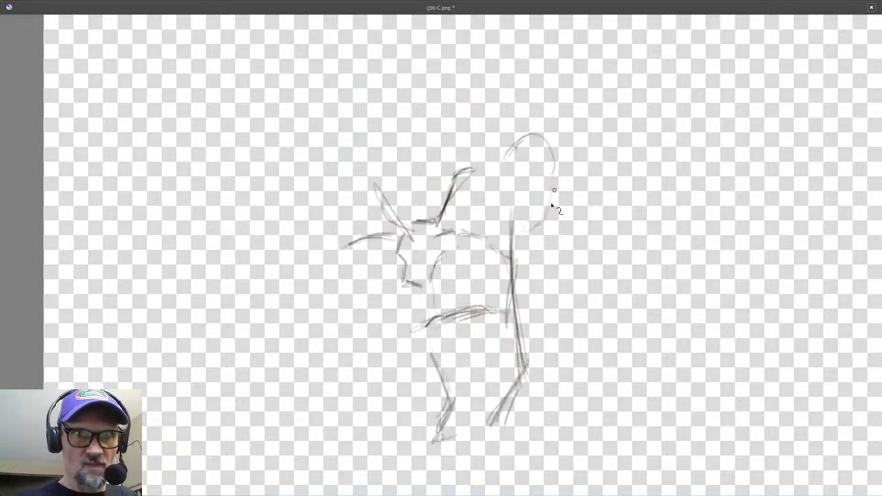
{"action": "left_click_drag", "start_coordinate": [554, 190], "coordinate": [531, 220]}
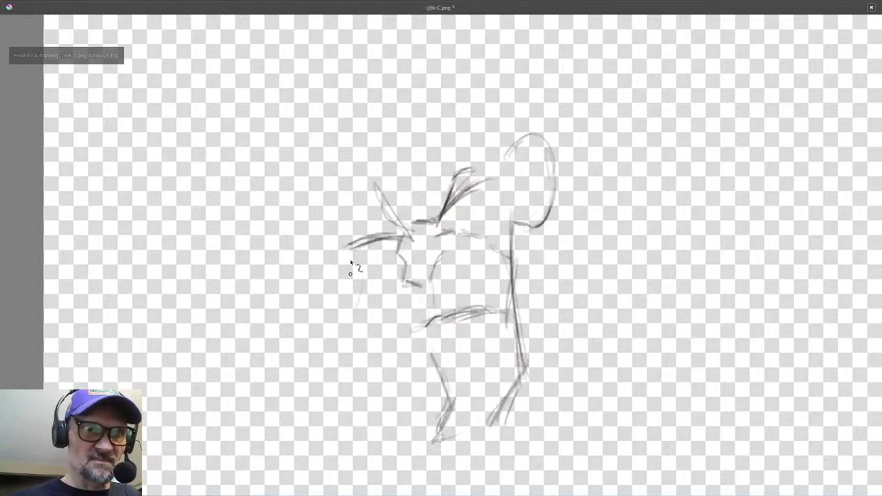
{"action": "left_click_drag", "start_coordinate": [357, 262], "coordinate": [371, 299]}
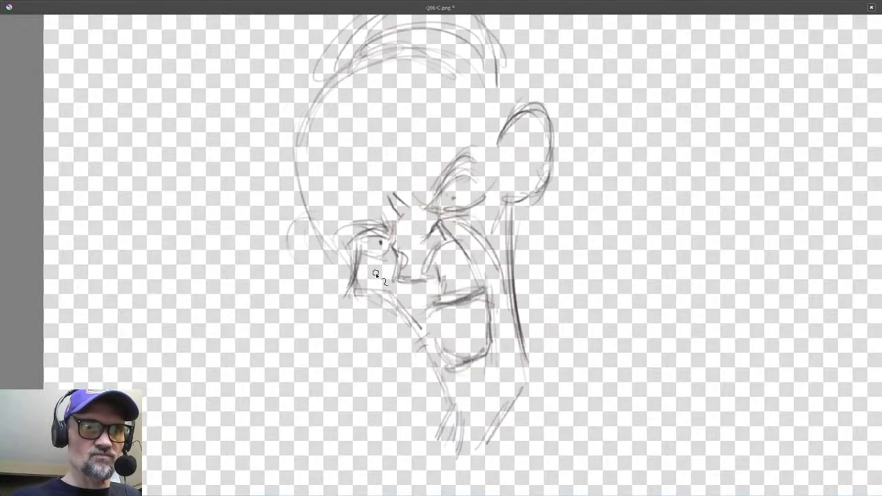
Sketch the front jaw contour and pointed chin on the third frame, and reinforce the back jaw line.
{"action": "key", "text": "Left"}
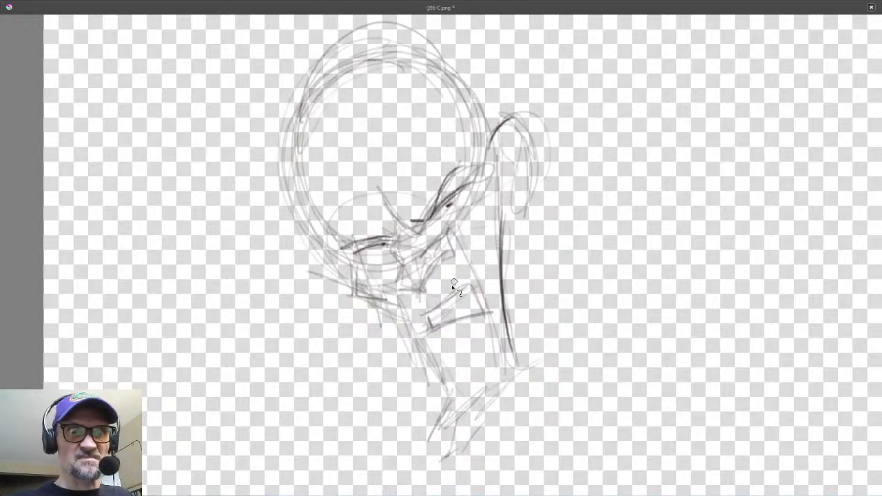
{"action": "key", "text": "Right"}
{"action": "key", "text": "Right"}
{"action": "mouse_move", "coordinate": [404, 302]}
{"action": "left_mouse_down"}
{"action": "mouse_move", "coordinate": [408, 351]}
{"action": "mouse_move", "coordinate": [431, 361]}
{"action": "mouse_move", "coordinate": [448, 397]}
{"action": "mouse_move", "coordinate": [447, 443]}
{"action": "left_mouse_up"}
{"action": "left_click_drag", "start_coordinate": [486, 399], "coordinate": [448, 444]}
{"action": "left_click_drag", "start_coordinate": [469, 412], "coordinate": [439, 455]}
{"action": "left_click_drag", "start_coordinate": [439, 455], "coordinate": [518, 405]}
{"action": "left_click_drag", "start_coordinate": [518, 353], "coordinate": [513, 214]}
Darken the near eye's upper lid on the third frame and compare it with the two earlier frames.
{"action": "left_click_drag", "start_coordinate": [441, 219], "coordinate": [495, 178]}
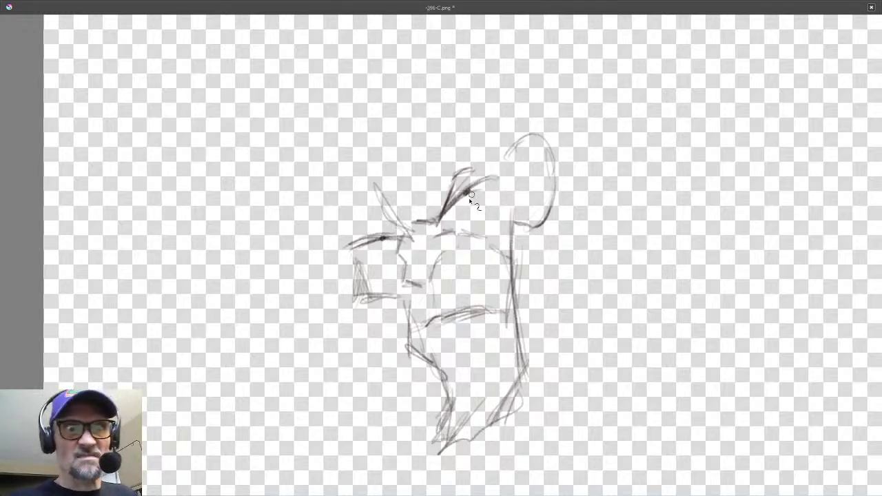
{"action": "left_click_drag", "start_coordinate": [434, 223], "coordinate": [498, 173]}
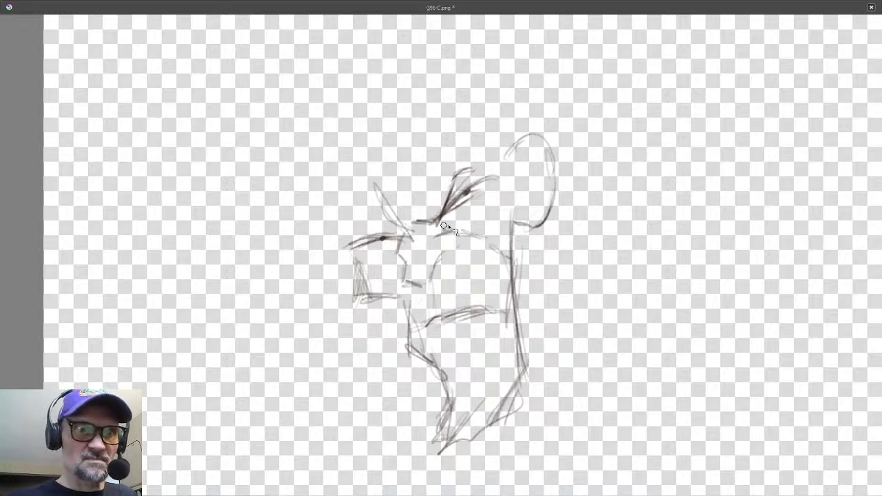
{"action": "key", "text": "Left"}
{"action": "key", "text": "Left"}
{"action": "key", "text": "Right"}
{"action": "key", "text": "Right"}
Darken the near eyelid and pupil on the construction-circle frame and add a cheek crease beneath the eye.
{"action": "key", "text": "Left"}
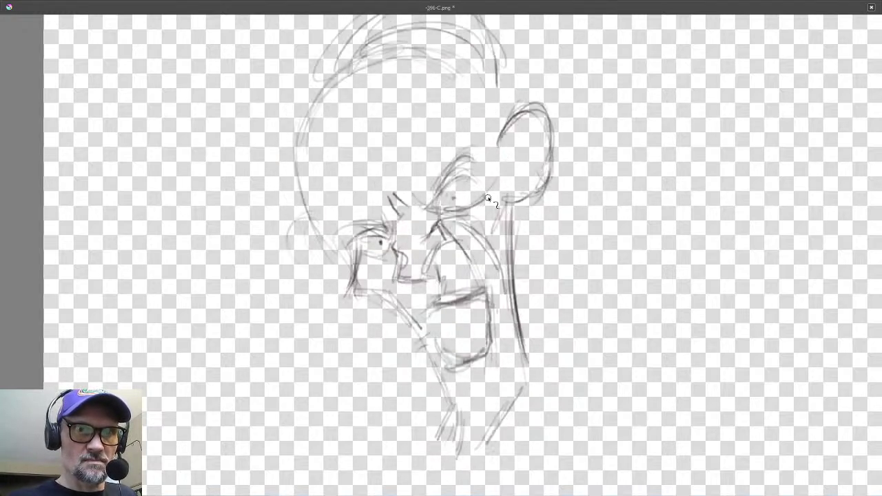
{"action": "key", "text": "Left"}
{"action": "left_click_drag", "start_coordinate": [430, 220], "coordinate": [472, 187]}
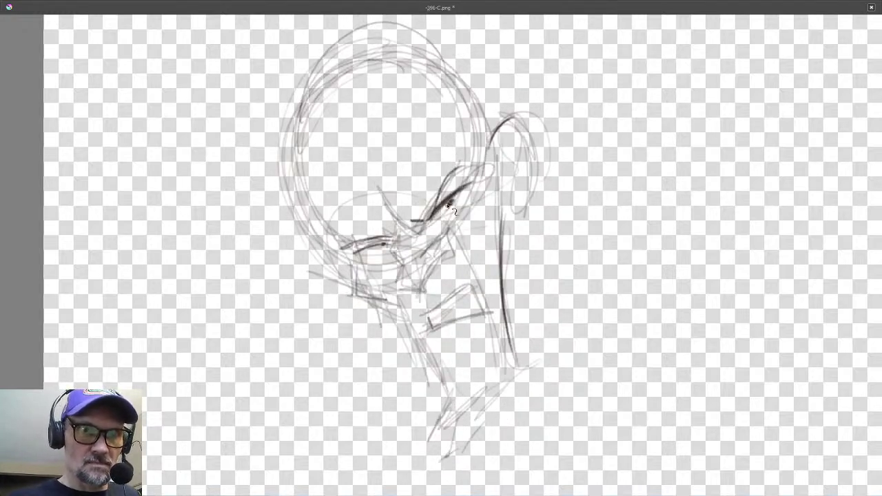
{"action": "left_click_drag", "start_coordinate": [432, 224], "coordinate": [486, 240]}
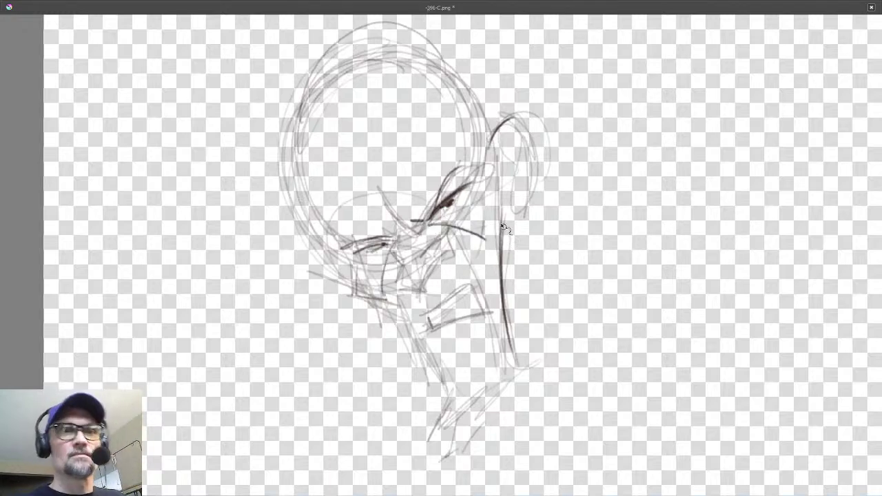
{"action": "left_click_drag", "start_coordinate": [473, 169], "coordinate": [489, 186]}
Sketch the rounded skull outline on the third frame, from the far brow up over the crown.
{"action": "key", "text": "Right"}
{"action": "key", "text": "Right"}
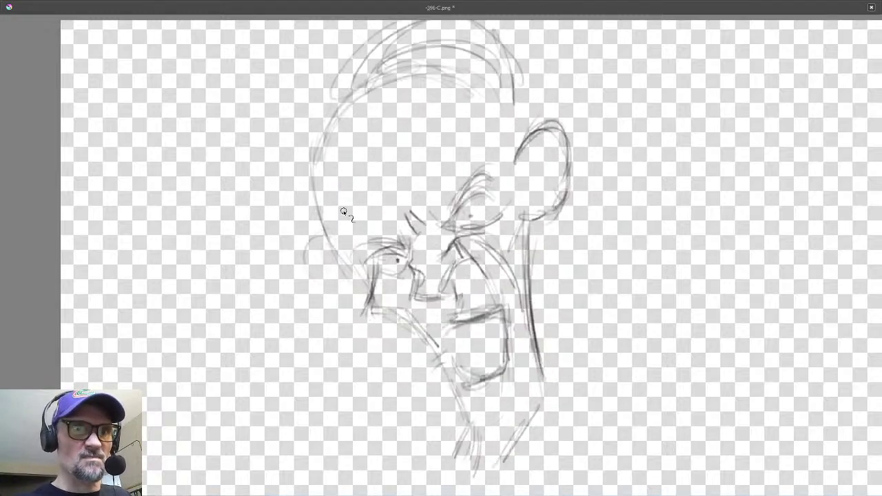
{"action": "key", "text": "Right"}
{"action": "key", "text": "Right"}
{"action": "mouse_move", "coordinate": [333, 104]}
{"action": "left_mouse_down"}
{"action": "mouse_move", "coordinate": [328, 221]}
{"action": "mouse_move", "coordinate": [351, 88]}
{"action": "mouse_move", "coordinate": [352, 245]}
{"action": "left_mouse_up"}
{"action": "left_click_drag", "start_coordinate": [330, 124], "coordinate": [364, 262]}
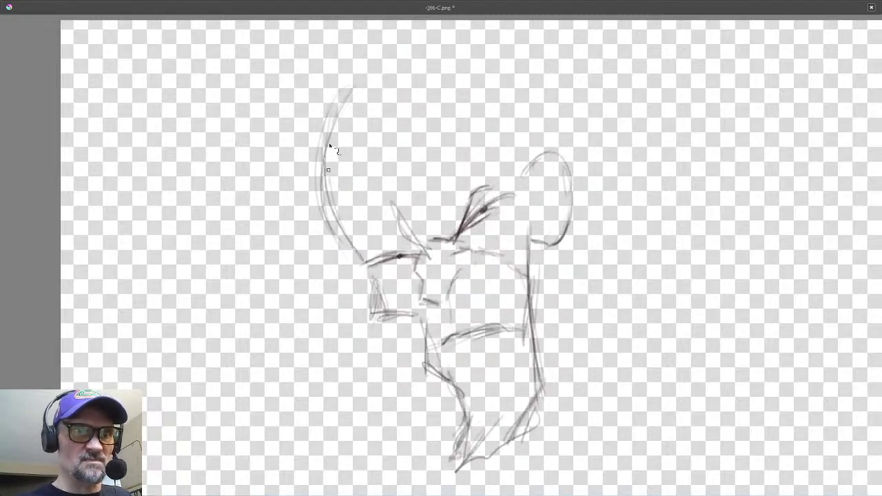
{"action": "left_click_drag", "start_coordinate": [329, 146], "coordinate": [345, 249]}
{"action": "mouse_move", "coordinate": [345, 248]}
{"action": "left_mouse_down"}
{"action": "mouse_move", "coordinate": [368, 77]}
{"action": "mouse_move", "coordinate": [442, 53]}
{"action": "left_mouse_up"}
Sketch the near shoulder's top contour behind the head on the construction-circle and open-mouth frames.
{"action": "key", "text": "Left"}
{"action": "key", "text": "Left"}
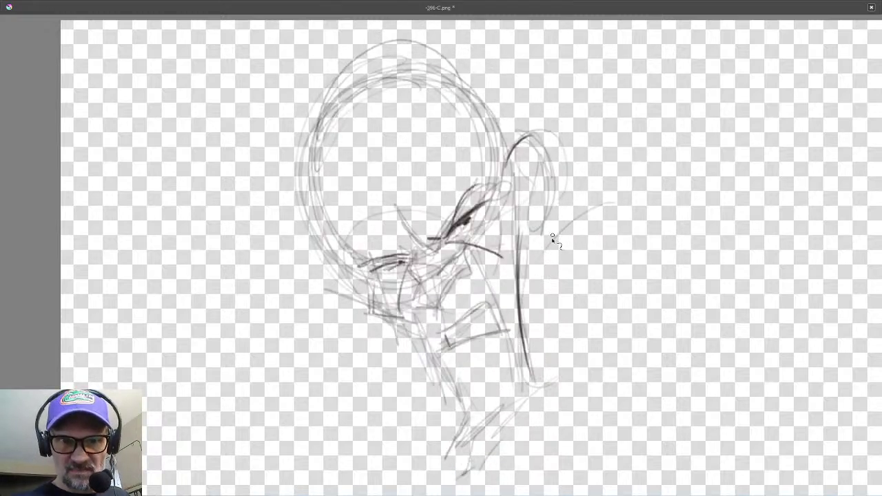
{"action": "mouse_move", "coordinate": [539, 259]}
{"action": "left_mouse_down"}
{"action": "mouse_move", "coordinate": [636, 195]}
{"action": "mouse_move", "coordinate": [636, 207]}
{"action": "left_mouse_up"}
{"action": "key", "text": "Right"}
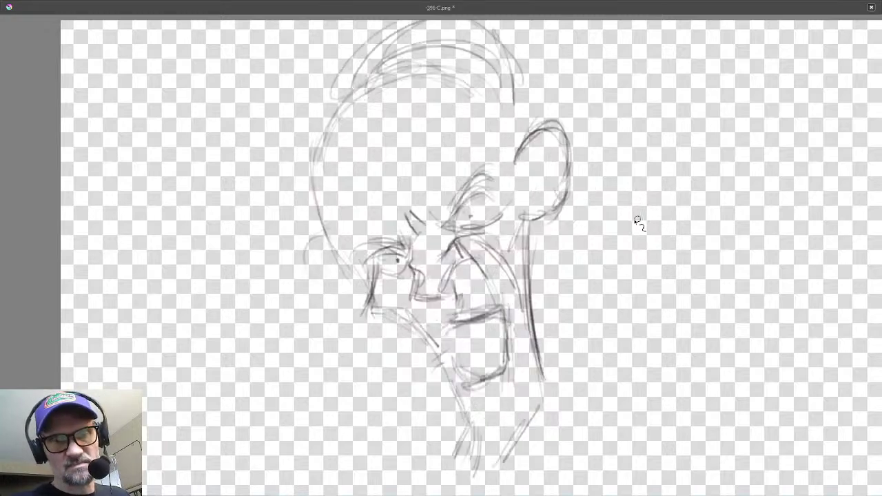
{"action": "mouse_move", "coordinate": [592, 228]}
{"action": "left_mouse_down"}
{"action": "mouse_move", "coordinate": [663, 196]}
{"action": "mouse_move", "coordinate": [706, 222]}
{"action": "mouse_move", "coordinate": [734, 258]}
{"action": "left_mouse_up"}
{"action": "key", "text": "Left"}
{"action": "key", "text": "Right"}
Sketch the near shoulder and upper arm on the third frame, and add faint far-shoulder lines below the face.
{"action": "key", "text": "Right"}
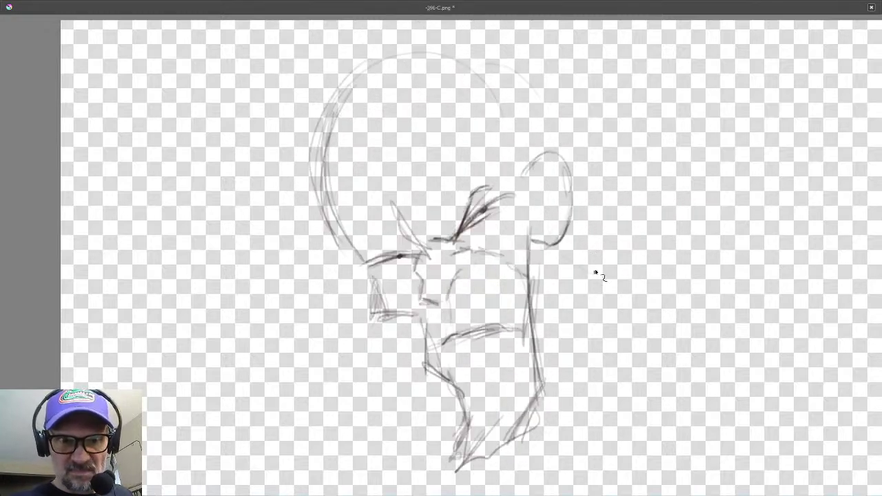
{"action": "mouse_move", "coordinate": [594, 271]}
{"action": "left_mouse_down"}
{"action": "mouse_move", "coordinate": [652, 282]}
{"action": "mouse_move", "coordinate": [745, 331]}
{"action": "mouse_move", "coordinate": [739, 386]}
{"action": "left_mouse_up"}
{"action": "mouse_move", "coordinate": [582, 262]}
{"action": "left_mouse_down"}
{"action": "mouse_move", "coordinate": [612, 292]}
{"action": "mouse_move", "coordinate": [730, 320]}
{"action": "mouse_move", "coordinate": [735, 314]}
{"action": "left_mouse_up"}
{"action": "mouse_move", "coordinate": [576, 265]}
{"action": "left_mouse_down"}
{"action": "mouse_move", "coordinate": [649, 309]}
{"action": "mouse_move", "coordinate": [736, 311]}
{"action": "left_mouse_up"}
{"action": "left_click_drag", "start_coordinate": [711, 303], "coordinate": [753, 417]}
{"action": "mouse_move", "coordinate": [731, 299]}
{"action": "left_mouse_down"}
{"action": "mouse_move", "coordinate": [769, 429]}
{"action": "mouse_move", "coordinate": [765, 412]}
{"action": "mouse_move", "coordinate": [575, 263]}
{"action": "mouse_move", "coordinate": [537, 260]}
{"action": "left_mouse_up"}
{"action": "left_click_drag", "start_coordinate": [443, 303], "coordinate": [390, 366]}
{"action": "left_click_drag", "start_coordinate": [392, 326], "coordinate": [353, 394]}
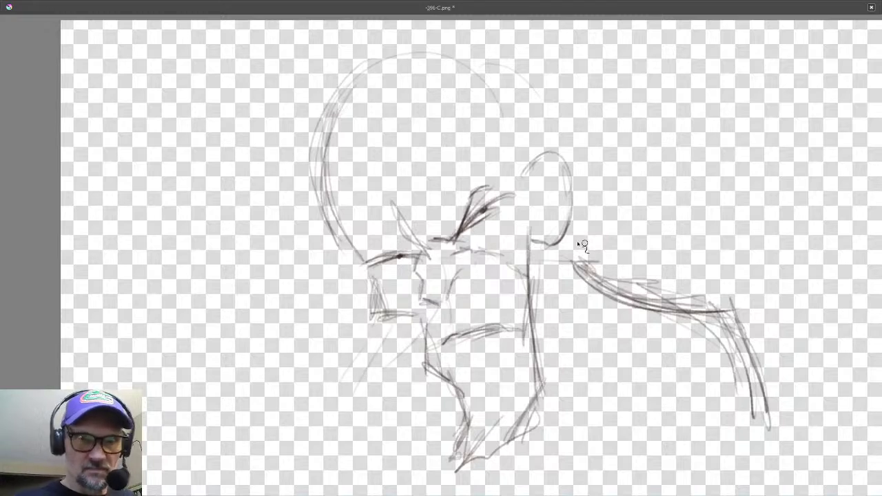
Draw the neck muscle behind the ear and the chest line descending from the shoulder on the third frame.
{"action": "mouse_move", "coordinate": [567, 240]}
{"action": "left_mouse_down"}
{"action": "mouse_move", "coordinate": [611, 257]}
{"action": "mouse_move", "coordinate": [615, 293]}
{"action": "left_mouse_up"}
{"action": "left_click_drag", "start_coordinate": [597, 249], "coordinate": [618, 304]}
{"action": "left_click_drag", "start_coordinate": [592, 242], "coordinate": [634, 294]}
{"action": "mouse_move", "coordinate": [631, 298]}
{"action": "left_mouse_down"}
{"action": "mouse_move", "coordinate": [605, 382]}
{"action": "mouse_move", "coordinate": [575, 437]}
{"action": "left_mouse_up"}
{"action": "mouse_move", "coordinate": [640, 299]}
{"action": "left_mouse_down"}
{"action": "mouse_move", "coordinate": [616, 329]}
{"action": "mouse_move", "coordinate": [577, 427]}
{"action": "left_mouse_up"}
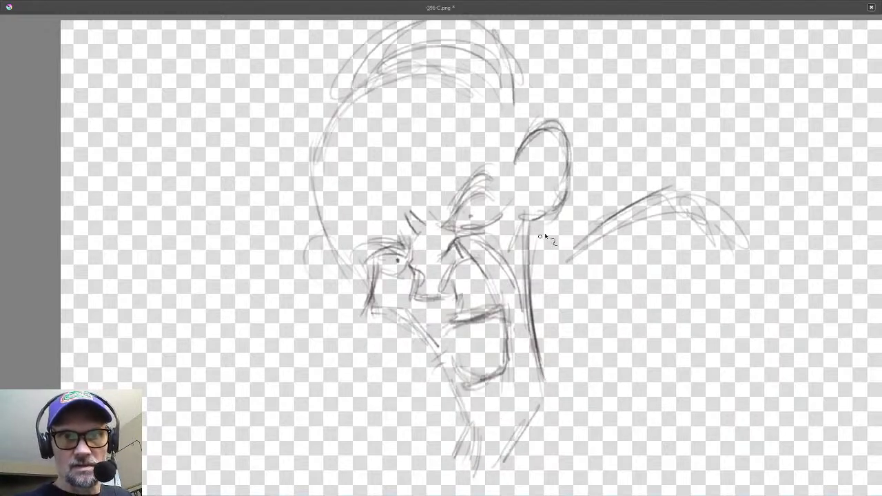
Add the matching neck and chest lines beside the jaw on the open-mouth and construction-circle frames.
{"action": "mouse_move", "coordinate": [541, 237]}
{"action": "left_mouse_down"}
{"action": "mouse_move", "coordinate": [610, 248]}
{"action": "mouse_move", "coordinate": [569, 400]}
{"action": "left_mouse_up"}
{"action": "left_click_drag", "start_coordinate": [599, 230], "coordinate": [579, 392]}
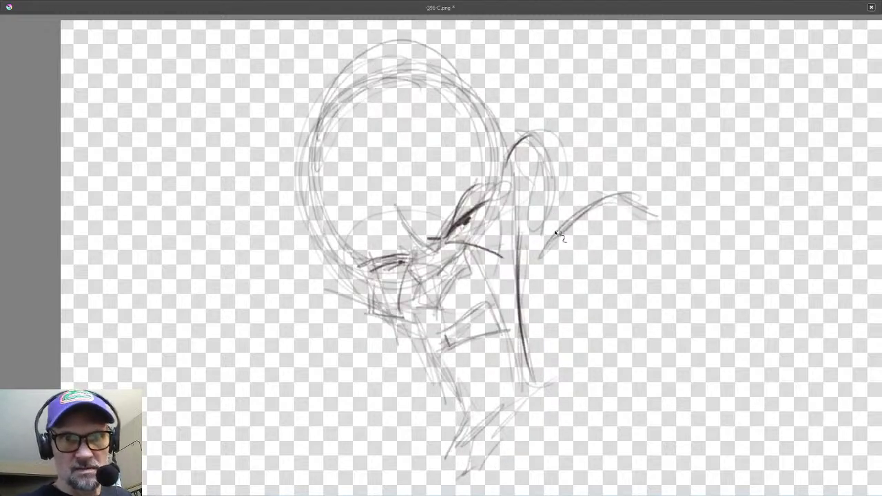
{"action": "mouse_move", "coordinate": [522, 253]}
{"action": "left_mouse_down"}
{"action": "mouse_move", "coordinate": [558, 223]}
{"action": "mouse_move", "coordinate": [568, 230]}
{"action": "mouse_move", "coordinate": [557, 298]}
{"action": "mouse_move", "coordinate": [562, 435]}
{"action": "left_mouse_up"}
Sketch the far shoulder's slope below the face on the construction-circle and open-mouth frames.
{"action": "left_click_drag", "start_coordinate": [361, 329], "coordinate": [306, 357]}
{"action": "mouse_move", "coordinate": [259, 410]}
{"action": "left_mouse_down"}
{"action": "mouse_move", "coordinate": [298, 361]}
{"action": "mouse_move", "coordinate": [320, 364]}
{"action": "left_mouse_up"}
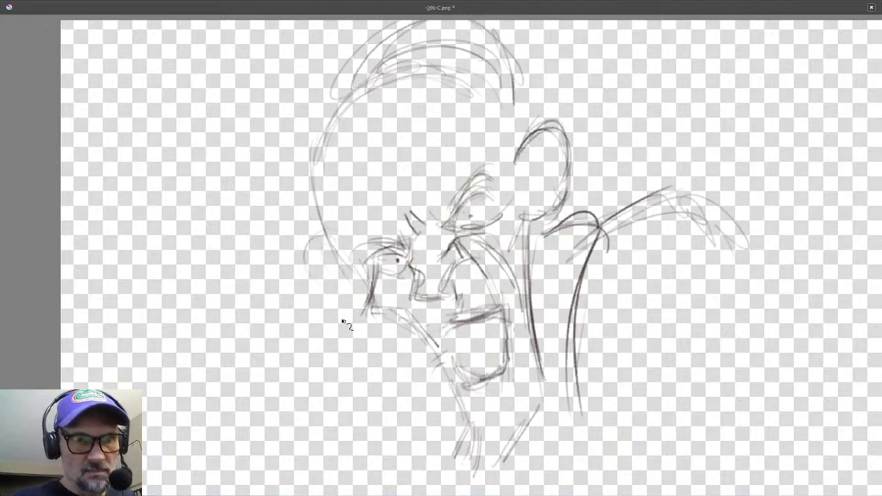
{"action": "mouse_move", "coordinate": [352, 302]}
{"action": "left_mouse_down"}
{"action": "mouse_move", "coordinate": [298, 334]}
{"action": "mouse_move", "coordinate": [338, 299]}
{"action": "mouse_move", "coordinate": [284, 411]}
{"action": "left_mouse_up"}
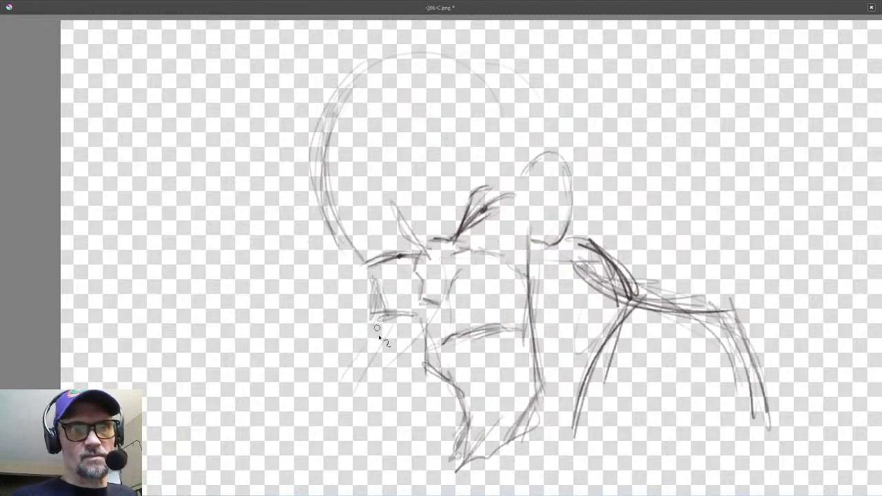
Draw the far shoulder and upper arm on the third frame, and darken the far cheek contour down to the jaw.
{"action": "mouse_move", "coordinate": [378, 338]}
{"action": "left_mouse_down"}
{"action": "mouse_move", "coordinate": [331, 380]}
{"action": "mouse_move", "coordinate": [295, 447]}
{"action": "left_mouse_up"}
{"action": "mouse_move", "coordinate": [383, 280]}
{"action": "left_mouse_down"}
{"action": "mouse_move", "coordinate": [379, 314]}
{"action": "mouse_move", "coordinate": [425, 340]}
{"action": "mouse_move", "coordinate": [432, 360]}
{"action": "left_mouse_up"}
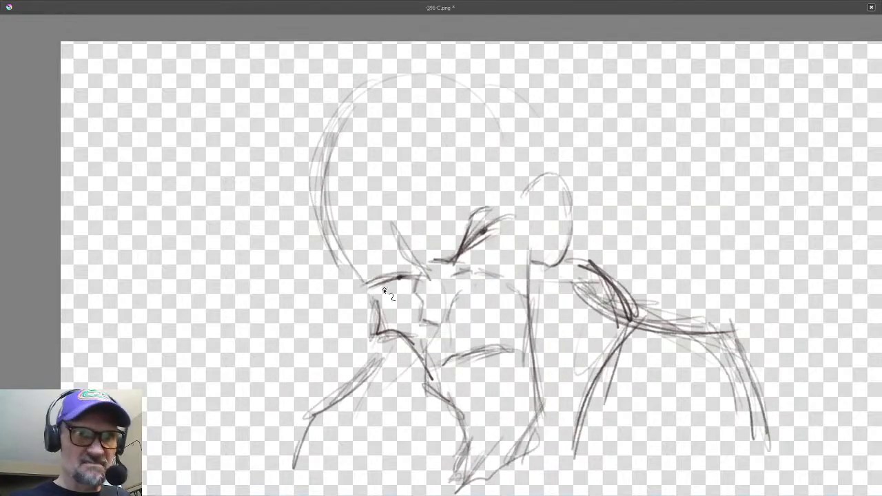
Add the eye-socket lines beneath both eyes and the nose-side line beside the far eye on the third frame.
{"action": "left_click_drag", "start_coordinate": [383, 290], "coordinate": [426, 310]}
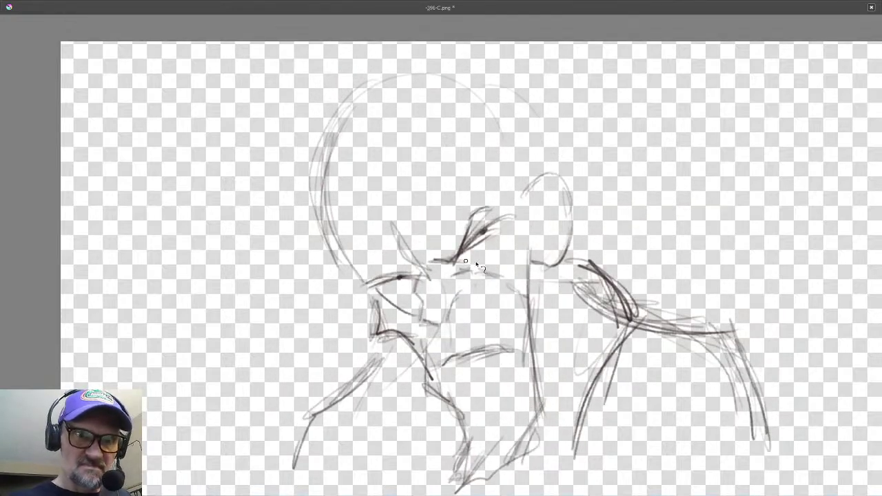
{"action": "left_click_drag", "start_coordinate": [466, 262], "coordinate": [509, 263]}
{"action": "left_click_drag", "start_coordinate": [513, 222], "coordinate": [509, 264]}
{"action": "left_click_drag", "start_coordinate": [417, 279], "coordinate": [406, 309]}
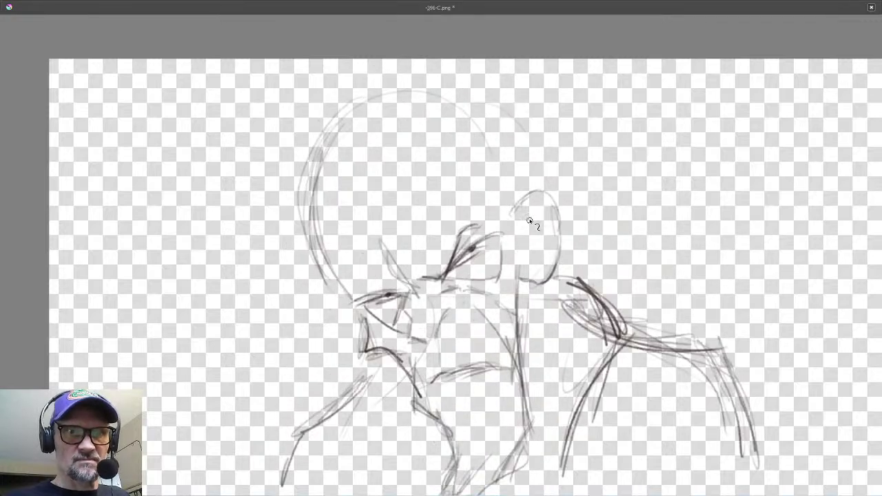
Strengthen the top of the ear and the back curve of the skull above it on the third frame.
{"action": "left_click_drag", "start_coordinate": [508, 215], "coordinate": [563, 210]}
{"action": "left_click_drag", "start_coordinate": [485, 122], "coordinate": [510, 184]}
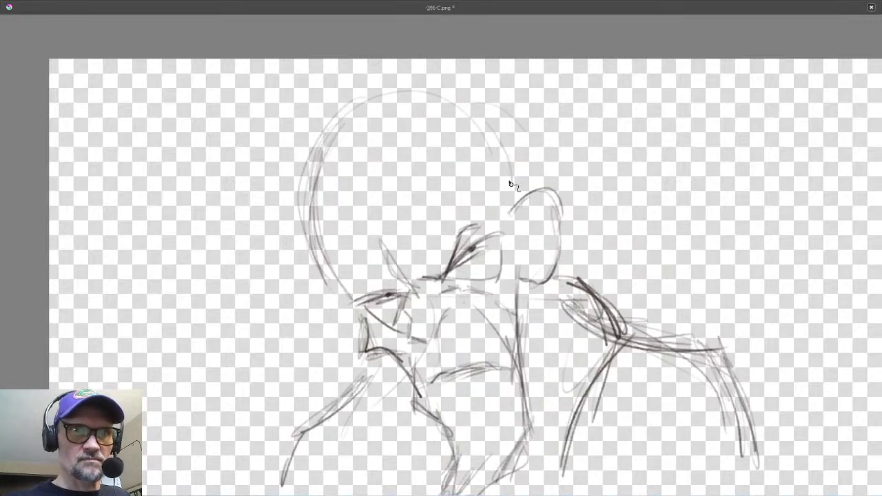
{"action": "left_click_drag", "start_coordinate": [459, 101], "coordinate": [517, 191]}
{"action": "left_click_drag", "start_coordinate": [488, 129], "coordinate": [507, 166]}
Build up the hair mass over the crown and the temple line above the far brow on the third frame, comparing neighbouring frames.
{"action": "mouse_move", "coordinate": [522, 153]}
{"action": "left_mouse_down"}
{"action": "mouse_move", "coordinate": [557, 222]}
{"action": "mouse_move", "coordinate": [412, 164]}
{"action": "mouse_move", "coordinate": [336, 272]}
{"action": "left_mouse_up"}
{"action": "mouse_move", "coordinate": [346, 266]}
{"action": "left_mouse_down"}
{"action": "mouse_move", "coordinate": [557, 227]}
{"action": "mouse_move", "coordinate": [449, 177]}
{"action": "mouse_move", "coordinate": [374, 187]}
{"action": "mouse_move", "coordinate": [517, 157]}
{"action": "mouse_move", "coordinate": [510, 167]}
{"action": "mouse_move", "coordinate": [529, 199]}
{"action": "left_mouse_up"}
{"action": "mouse_move", "coordinate": [392, 183]}
{"action": "left_mouse_down"}
{"action": "mouse_move", "coordinate": [496, 151]}
{"action": "mouse_move", "coordinate": [543, 225]}
{"action": "left_mouse_up"}
{"action": "mouse_move", "coordinate": [534, 200]}
{"action": "left_mouse_down"}
{"action": "mouse_move", "coordinate": [384, 191]}
{"action": "mouse_move", "coordinate": [564, 222]}
{"action": "left_mouse_up"}
{"action": "left_click_drag", "start_coordinate": [496, 157], "coordinate": [381, 198]}
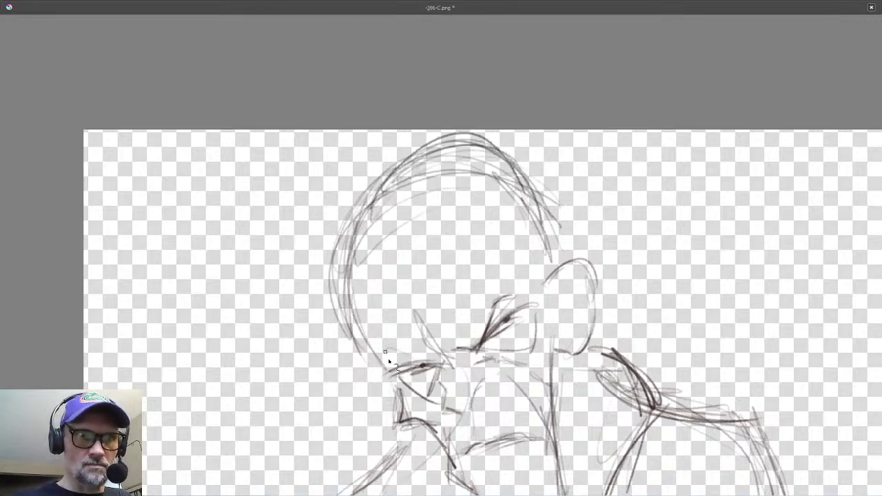
{"action": "left_click_drag", "start_coordinate": [381, 360], "coordinate": [372, 369]}
{"action": "key", "text": "Left"}
{"action": "key", "text": "Left"}
{"action": "key", "text": "Right"}
{"action": "key", "text": "Right"}
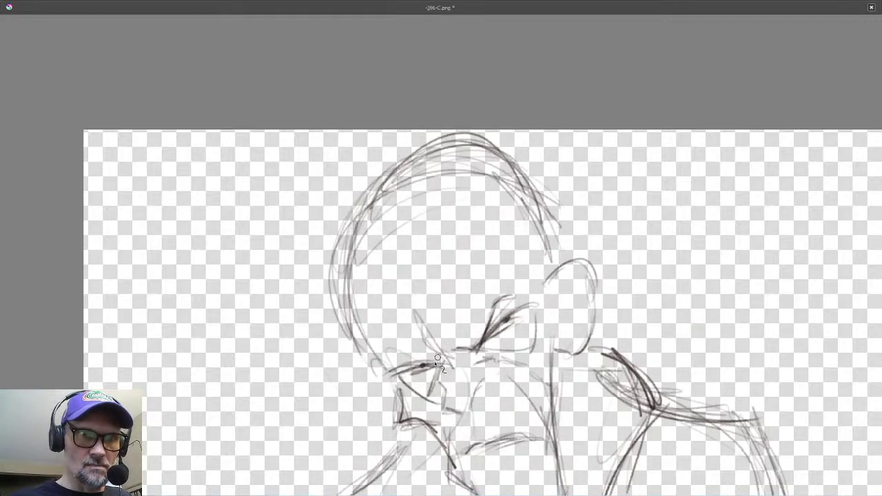
Darken the far brow and the slanted upper lid of the near eye on the third frame.
{"action": "mouse_move", "coordinate": [425, 363]}
{"action": "left_mouse_down"}
{"action": "mouse_move", "coordinate": [440, 350]}
{"action": "mouse_move", "coordinate": [393, 367]}
{"action": "mouse_move", "coordinate": [465, 346]}
{"action": "mouse_move", "coordinate": [512, 320]}
{"action": "mouse_move", "coordinate": [524, 285]}
{"action": "mouse_move", "coordinate": [474, 341]}
{"action": "left_mouse_up"}
{"action": "key", "text": "ctrl+z"}
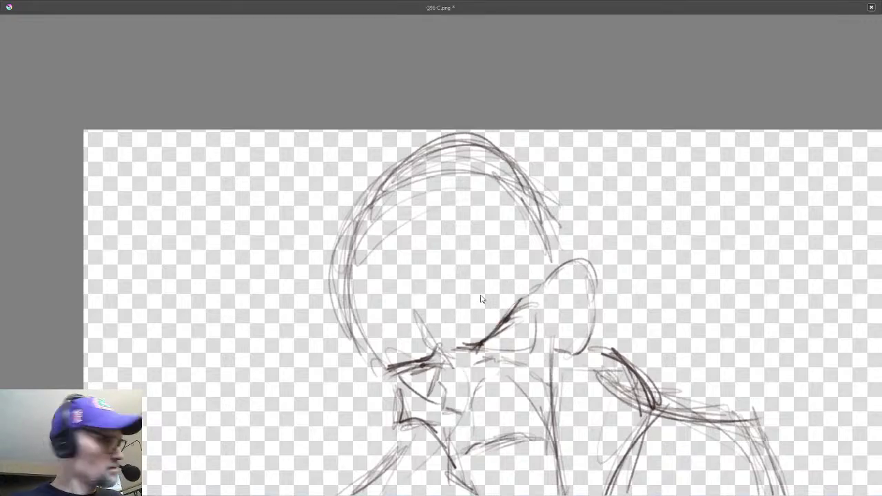
{"action": "key", "text": "ctrl+z"}
{"action": "key", "text": "ctrl+z"}
{"action": "mouse_move", "coordinate": [503, 312]}
{"action": "left_mouse_down"}
{"action": "mouse_move", "coordinate": [532, 295]}
{"action": "mouse_move", "coordinate": [514, 299]}
{"action": "mouse_move", "coordinate": [510, 312]}
{"action": "left_mouse_up"}
{"action": "key", "text": "ctrl+z"}
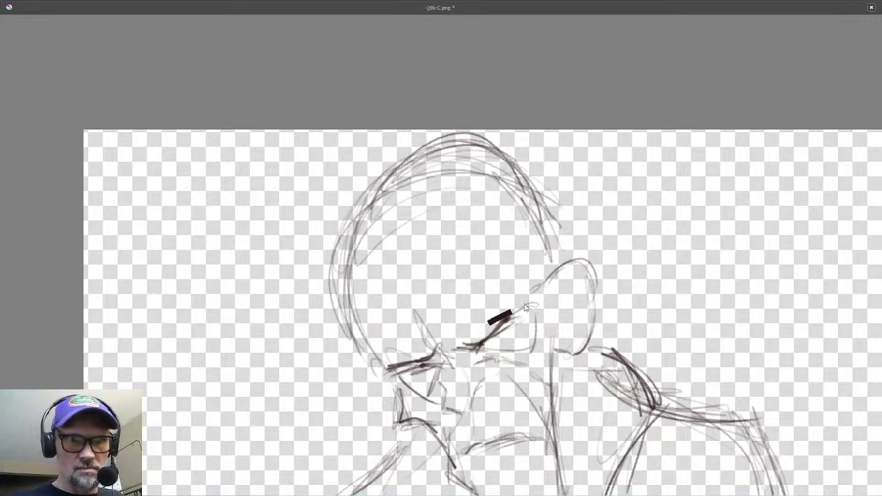
{"action": "key", "text": "ctrl+z"}
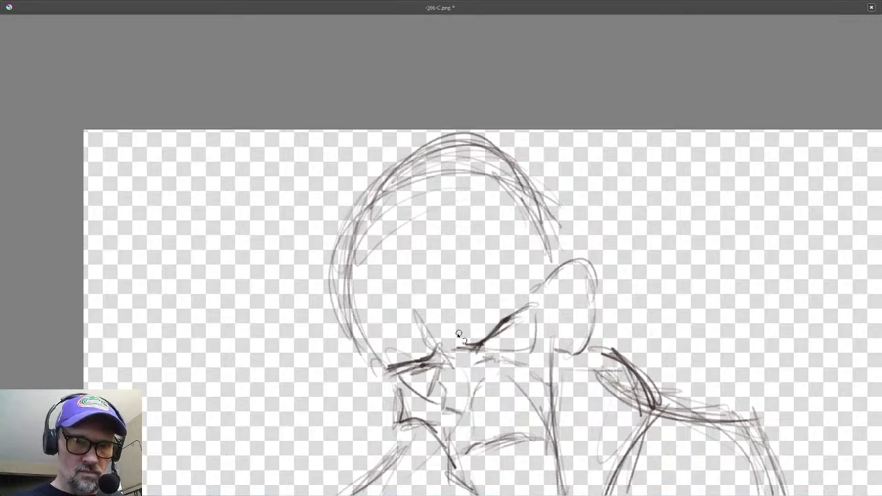
Draw the near brow as a low angry slant from the nose bridge toward the ear on the third frame.
{"action": "mouse_move", "coordinate": [474, 336]}
{"action": "left_mouse_down"}
{"action": "mouse_move", "coordinate": [528, 303]}
{"action": "mouse_move", "coordinate": [500, 321]}
{"action": "left_mouse_up"}
{"action": "mouse_move", "coordinate": [448, 330]}
{"action": "left_mouse_down"}
{"action": "mouse_move", "coordinate": [461, 334]}
{"action": "mouse_move", "coordinate": [525, 308]}
{"action": "left_mouse_up"}
{"action": "mouse_move", "coordinate": [480, 344]}
{"action": "left_mouse_down"}
{"action": "mouse_move", "coordinate": [515, 301]}
{"action": "mouse_move", "coordinate": [542, 205]}
{"action": "left_mouse_up"}
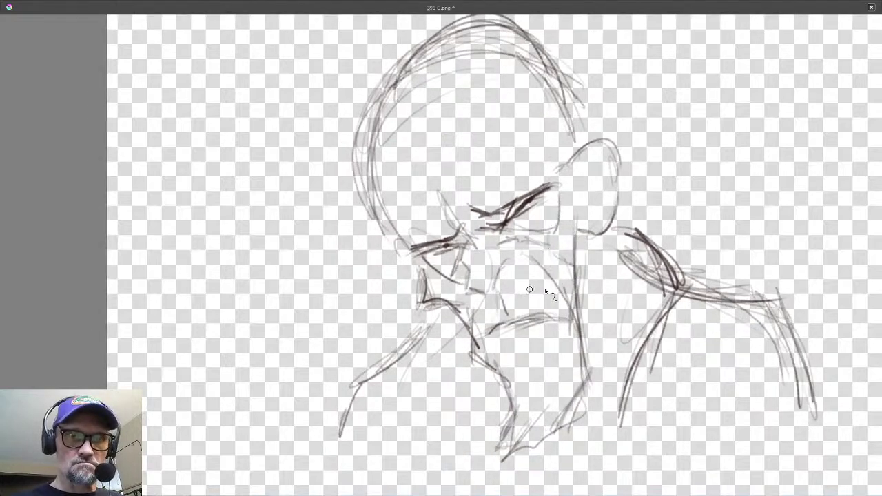
Draw the curved inner-ear line on the third, open-mouth and construction-circle frames.
{"action": "left_click_drag", "start_coordinate": [548, 310], "coordinate": [525, 310]}
{"action": "left_click_drag", "start_coordinate": [562, 255], "coordinate": [524, 277]}
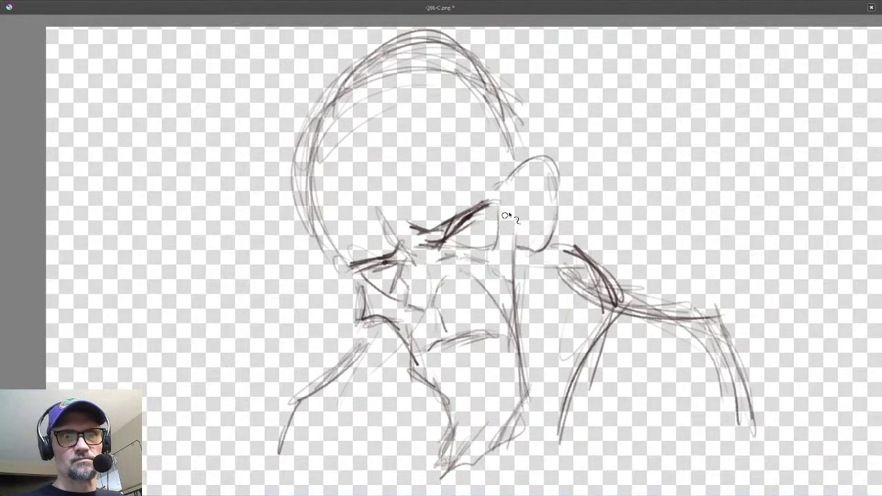
{"action": "left_click_drag", "start_coordinate": [540, 172], "coordinate": [522, 217]}
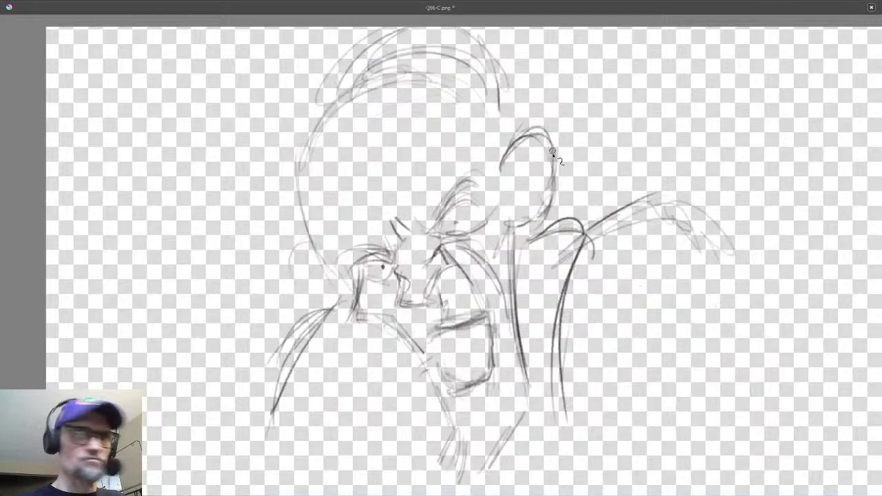
{"action": "left_click_drag", "start_coordinate": [532, 153], "coordinate": [513, 200]}
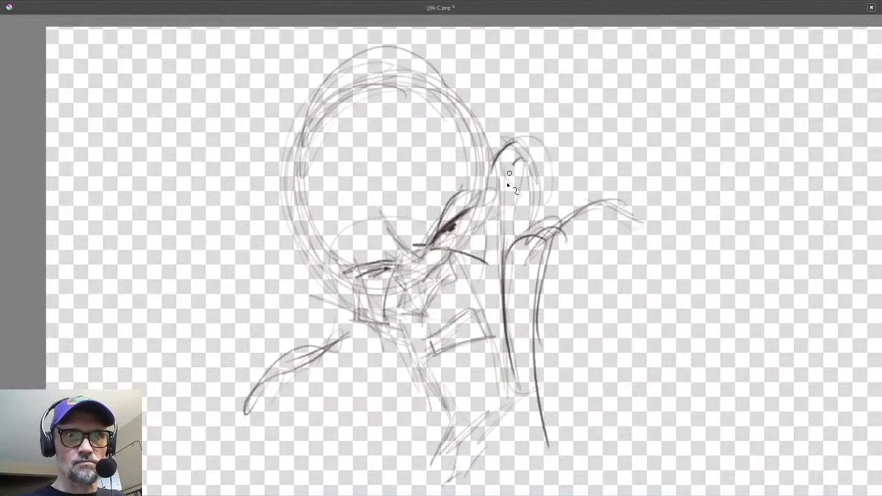
{"action": "left_click_drag", "start_coordinate": [521, 159], "coordinate": [507, 205]}
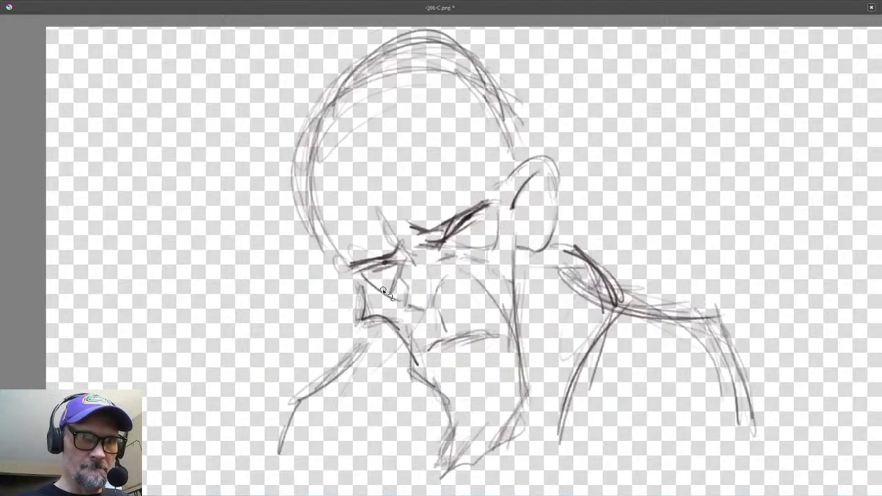
Darken the skull outline and far cheek contour on the third frame and the open-mouth frame.
{"action": "left_click_drag", "start_coordinate": [365, 290], "coordinate": [437, 385]}
{"action": "mouse_move", "coordinate": [343, 274]}
{"action": "left_mouse_down"}
{"action": "mouse_move", "coordinate": [310, 207]}
{"action": "mouse_move", "coordinate": [336, 95]}
{"action": "mouse_move", "coordinate": [411, 71]}
{"action": "mouse_move", "coordinate": [510, 164]}
{"action": "left_mouse_up"}
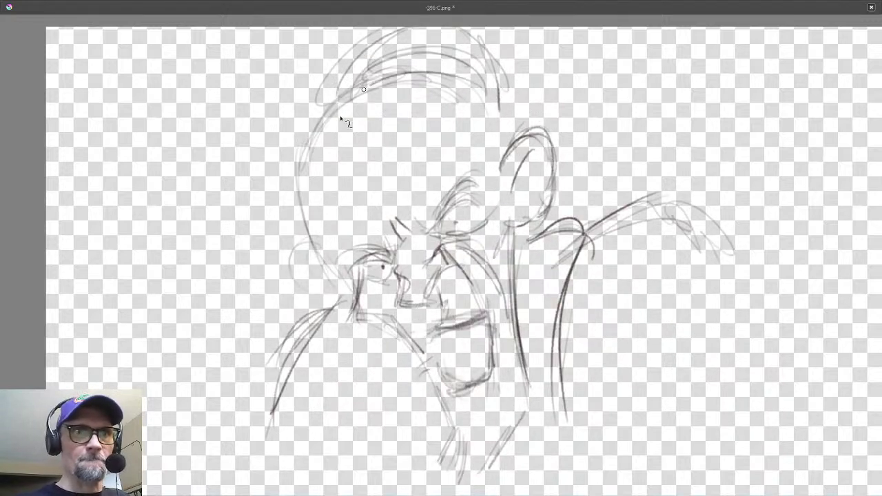
{"action": "mouse_move", "coordinate": [370, 84]}
{"action": "left_mouse_down"}
{"action": "mouse_move", "coordinate": [315, 187]}
{"action": "mouse_move", "coordinate": [351, 288]}
{"action": "left_mouse_up"}
{"action": "left_click_drag", "start_coordinate": [307, 167], "coordinate": [344, 267]}
{"action": "mouse_move", "coordinate": [317, 230]}
{"action": "left_mouse_down"}
{"action": "mouse_move", "coordinate": [354, 282]}
{"action": "mouse_move", "coordinate": [360, 308]}
{"action": "mouse_move", "coordinate": [398, 323]}
{"action": "mouse_move", "coordinate": [367, 316]}
{"action": "mouse_move", "coordinate": [342, 295]}
{"action": "left_mouse_up"}
{"action": "left_click_drag", "start_coordinate": [422, 353], "coordinate": [434, 384]}
{"action": "left_click_drag", "start_coordinate": [383, 308], "coordinate": [399, 327]}
Define the nose on the open-mouth and third frames, and darken the third frame's frowning mouth and surrounding cheek crease.
{"action": "mouse_move", "coordinate": [405, 244]}
{"action": "left_mouse_down"}
{"action": "mouse_move", "coordinate": [405, 303]}
{"action": "mouse_move", "coordinate": [457, 264]}
{"action": "mouse_move", "coordinate": [432, 296]}
{"action": "mouse_move", "coordinate": [438, 257]}
{"action": "left_mouse_up"}
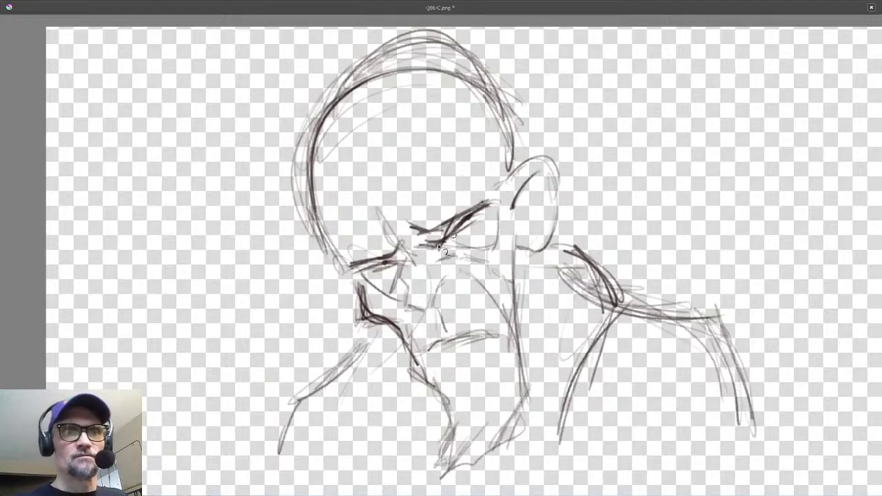
{"action": "mouse_move", "coordinate": [447, 251]}
{"action": "left_mouse_down"}
{"action": "mouse_move", "coordinate": [461, 270]}
{"action": "mouse_move", "coordinate": [436, 303]}
{"action": "mouse_move", "coordinate": [410, 305]}
{"action": "mouse_move", "coordinate": [406, 291]}
{"action": "left_mouse_up"}
{"action": "mouse_move", "coordinate": [469, 352]}
{"action": "left_mouse_down"}
{"action": "mouse_move", "coordinate": [497, 332]}
{"action": "mouse_move", "coordinate": [512, 335]}
{"action": "mouse_move", "coordinate": [436, 350]}
{"action": "mouse_move", "coordinate": [452, 335]}
{"action": "left_mouse_up"}
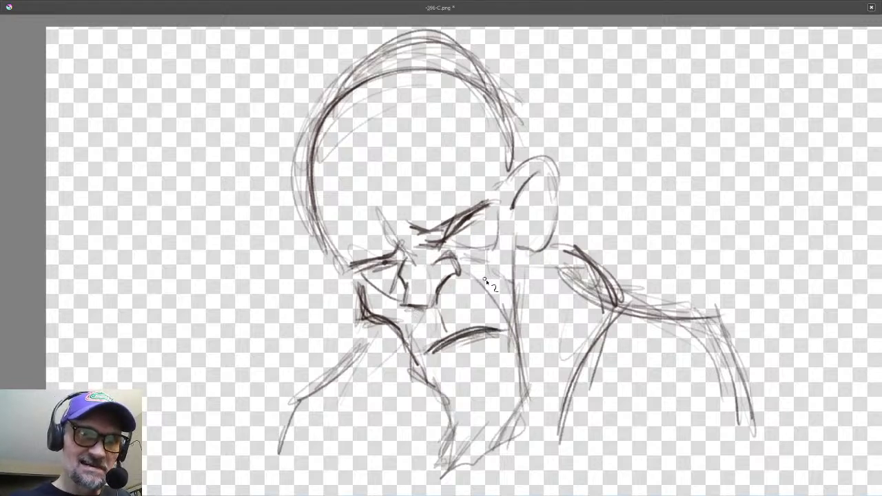
{"action": "mouse_move", "coordinate": [485, 281]}
{"action": "left_mouse_down"}
{"action": "mouse_move", "coordinate": [518, 352]}
{"action": "mouse_move", "coordinate": [458, 404]}
{"action": "mouse_move", "coordinate": [469, 424]}
{"action": "left_mouse_up"}
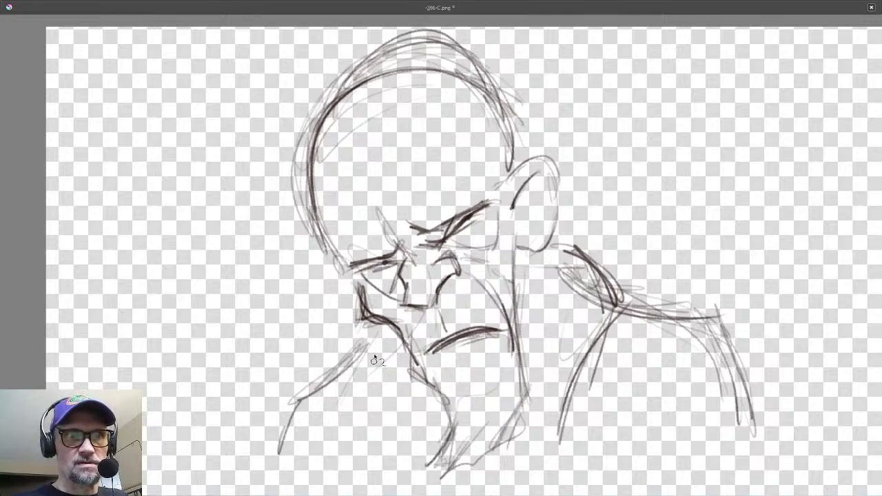
Draw the neck line descending from below the far cheek on the third, open-mouth and construction-circle frames, flipping between them to match.
{"action": "mouse_move", "coordinate": [373, 346]}
{"action": "left_mouse_down"}
{"action": "mouse_move", "coordinate": [381, 411]}
{"action": "mouse_move", "coordinate": [370, 421]}
{"action": "left_mouse_up"}
{"action": "key", "text": "Left"}
{"action": "key", "text": "Right"}
{"action": "key", "text": "Left"}
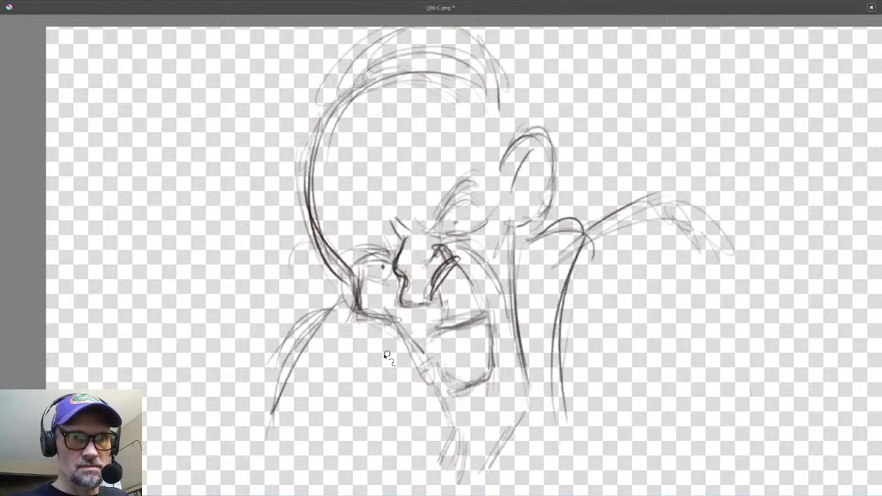
{"action": "left_click_drag", "start_coordinate": [358, 321], "coordinate": [365, 432]}
{"action": "key", "text": "period"}
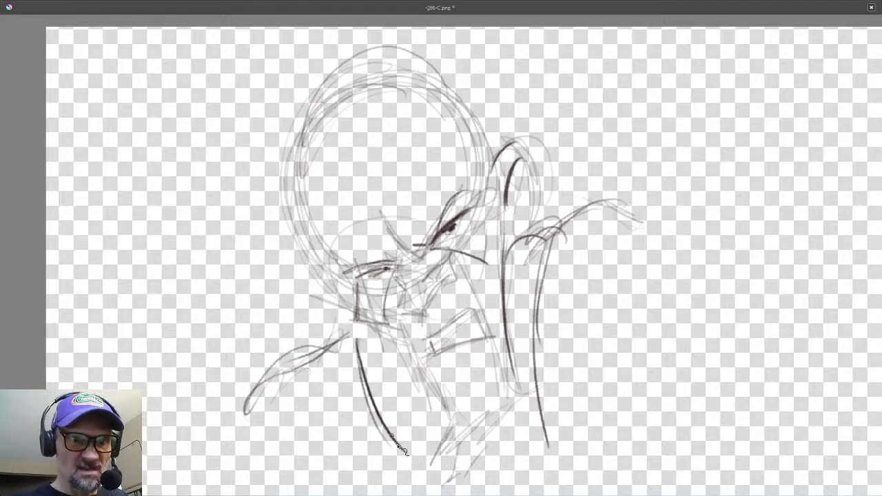
{"action": "key", "text": "comma"}
{"action": "left_click_drag", "start_coordinate": [365, 323], "coordinate": [378, 450]}
{"action": "key", "text": "period"}
{"action": "left_click_drag", "start_coordinate": [370, 370], "coordinate": [383, 466]}
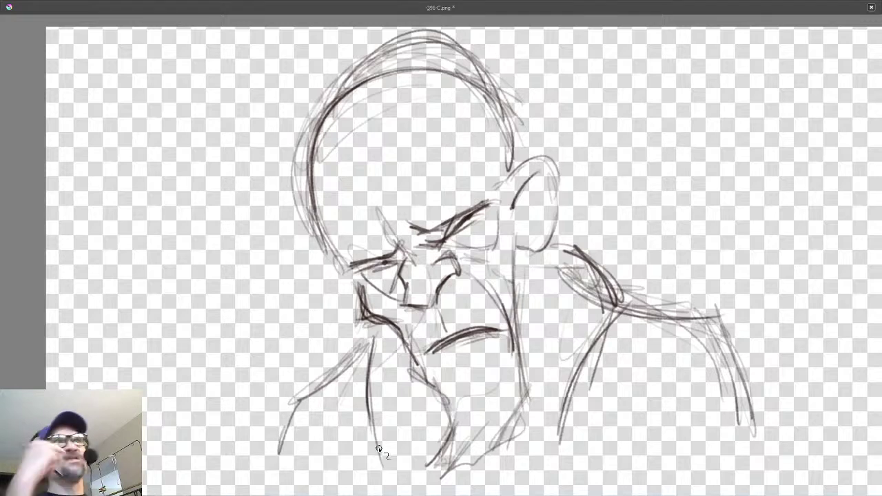
{"action": "key", "text": "comma"}
{"action": "key", "text": "comma"}
{"action": "key", "text": "period"}
{"action": "key", "text": "period"}
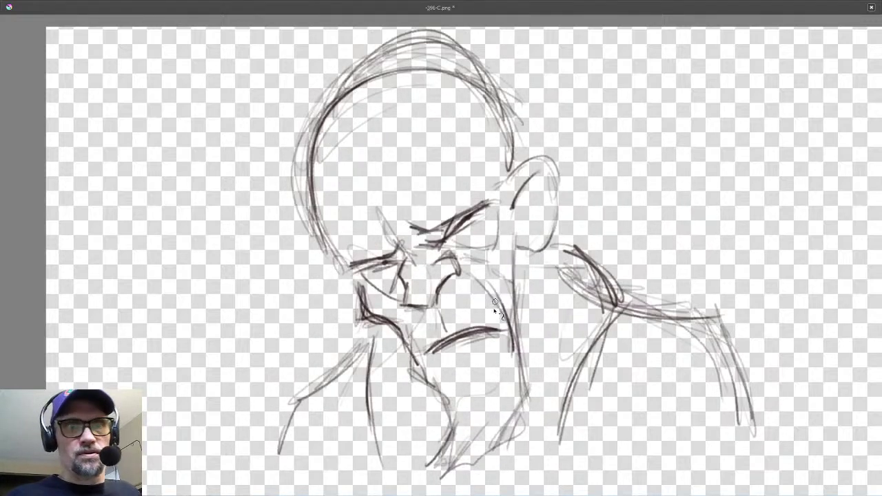
Darken the far cheek on the construction-circle frame and define its mouth with the creases above and beside it.
{"action": "key", "text": "period"}
{"action": "key", "text": "period"}
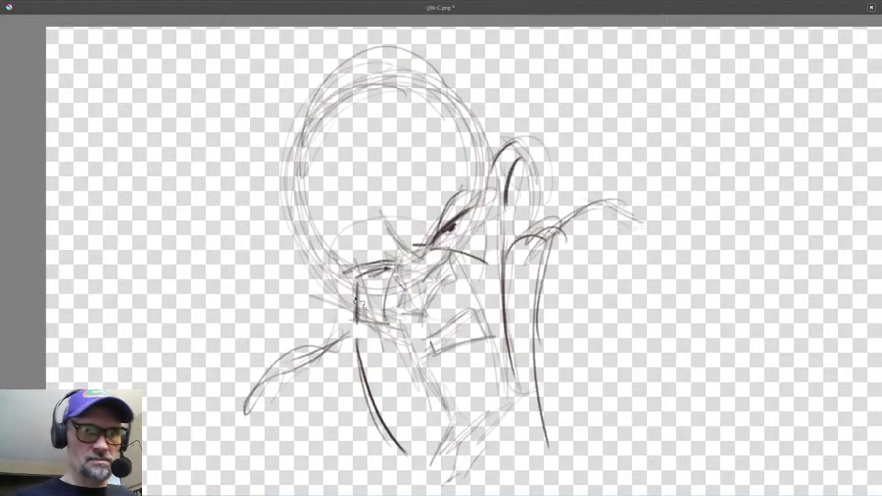
{"action": "mouse_move", "coordinate": [355, 301]}
{"action": "left_mouse_down"}
{"action": "mouse_move", "coordinate": [390, 341]}
{"action": "mouse_move", "coordinate": [427, 362]}
{"action": "mouse_move", "coordinate": [475, 303]}
{"action": "mouse_move", "coordinate": [497, 339]}
{"action": "left_mouse_up"}
{"action": "mouse_move", "coordinate": [492, 338]}
{"action": "left_mouse_down"}
{"action": "mouse_move", "coordinate": [433, 357]}
{"action": "mouse_move", "coordinate": [441, 337]}
{"action": "mouse_move", "coordinate": [458, 342]}
{"action": "mouse_move", "coordinate": [421, 365]}
{"action": "left_mouse_up"}
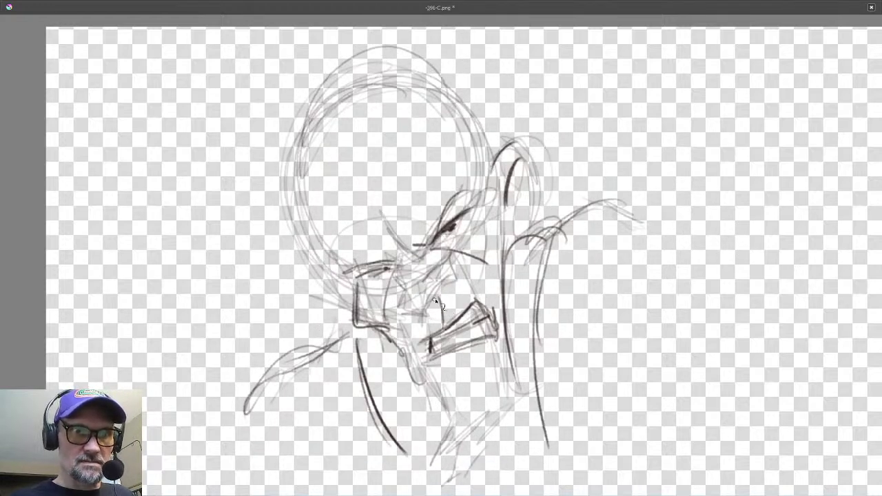
{"action": "left_click_drag", "start_coordinate": [436, 303], "coordinate": [437, 324]}
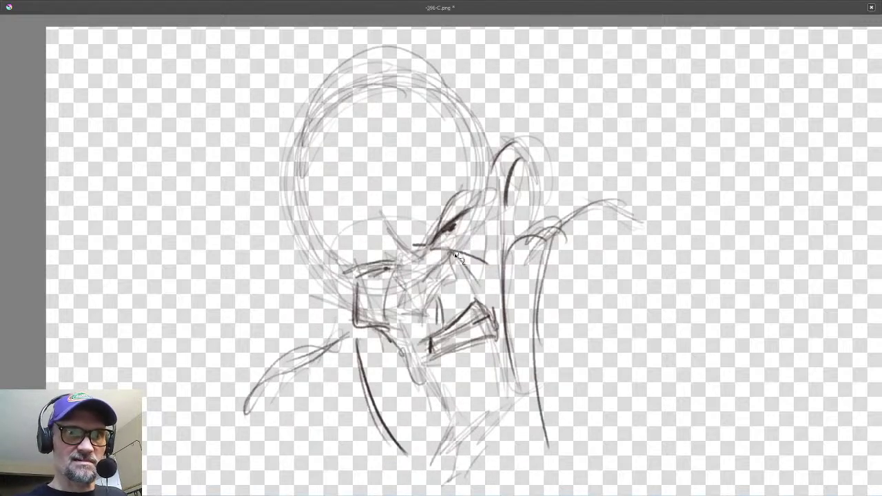
{"action": "mouse_move", "coordinate": [460, 260]}
{"action": "left_mouse_down"}
{"action": "mouse_move", "coordinate": [487, 295]}
{"action": "mouse_move", "coordinate": [507, 353]}
{"action": "mouse_move", "coordinate": [511, 337]}
{"action": "left_mouse_up"}
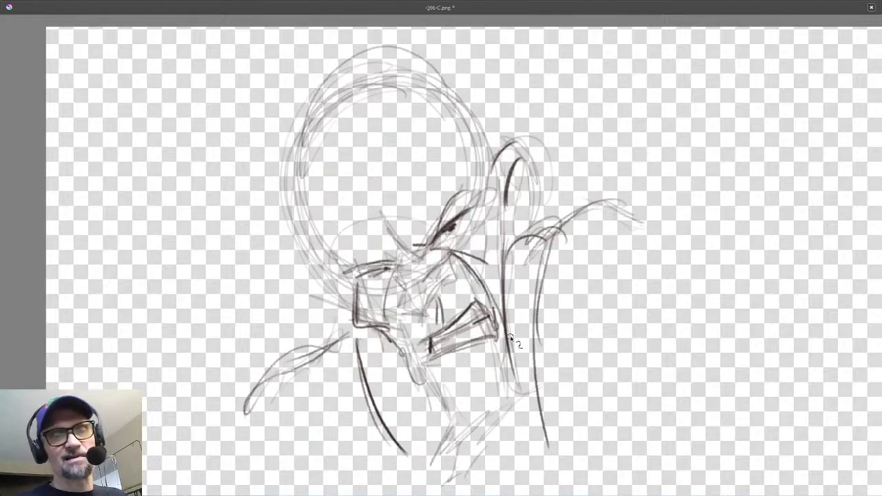
{"action": "mouse_move", "coordinate": [420, 333]}
{"action": "left_mouse_down"}
{"action": "mouse_move", "coordinate": [429, 348]}
{"action": "mouse_move", "coordinate": [463, 338]}
{"action": "left_mouse_up"}
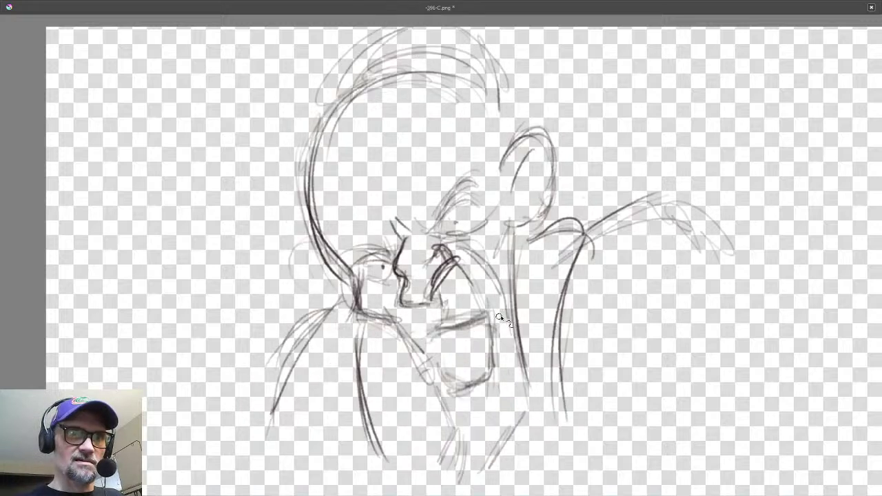
Darken the mouth outline on the open-mouth frame, and redraw both eyes with heavier lids, irises and brow lines.
{"action": "mouse_move", "coordinate": [443, 331]}
{"action": "left_mouse_down"}
{"action": "mouse_move", "coordinate": [482, 309]}
{"action": "mouse_move", "coordinate": [501, 329]}
{"action": "mouse_move", "coordinate": [448, 334]}
{"action": "mouse_move", "coordinate": [435, 344]}
{"action": "mouse_move", "coordinate": [456, 391]}
{"action": "mouse_move", "coordinate": [495, 388]}
{"action": "mouse_move", "coordinate": [462, 412]}
{"action": "left_mouse_up"}
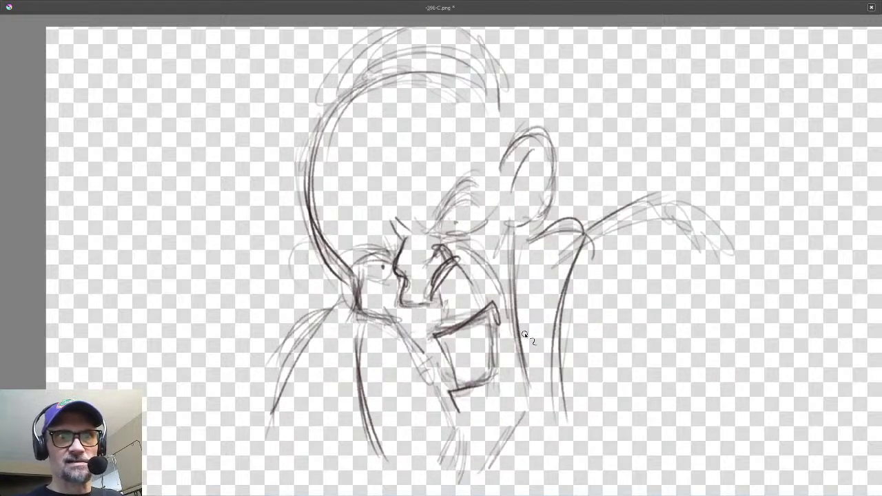
{"action": "left_click_drag", "start_coordinate": [448, 219], "coordinate": [476, 201]}
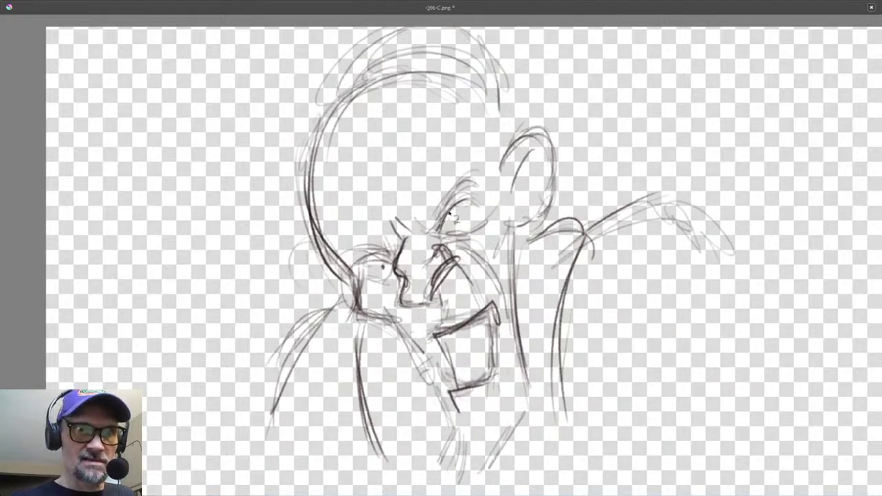
{"action": "left_click_drag", "start_coordinate": [441, 222], "coordinate": [436, 230]}
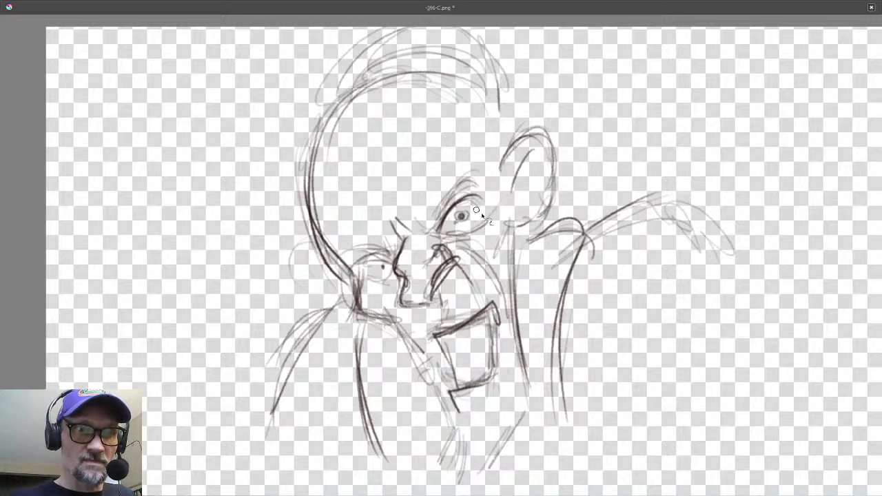
{"action": "left_click_drag", "start_coordinate": [374, 284], "coordinate": [397, 266]}
{"action": "mouse_move", "coordinate": [355, 274]}
{"action": "left_mouse_down"}
{"action": "mouse_move", "coordinate": [394, 271]}
{"action": "mouse_move", "coordinate": [346, 252]}
{"action": "left_mouse_up"}
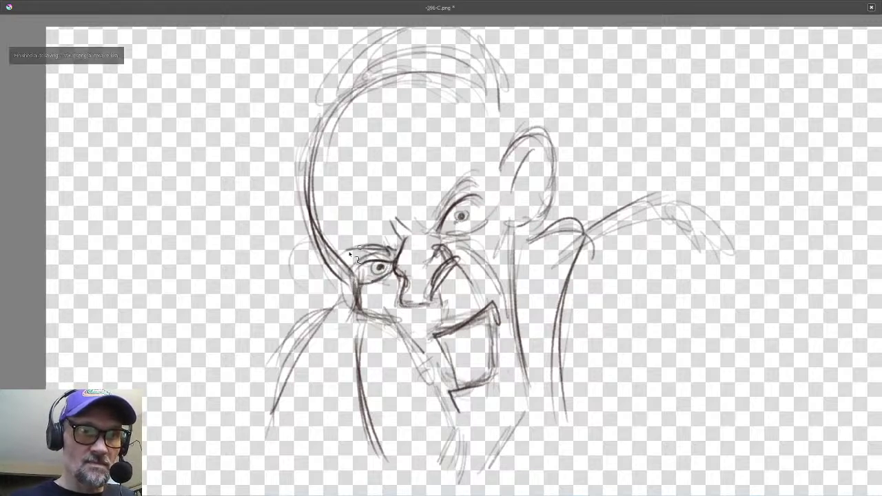
{"action": "left_click_drag", "start_coordinate": [436, 229], "coordinate": [479, 170]}
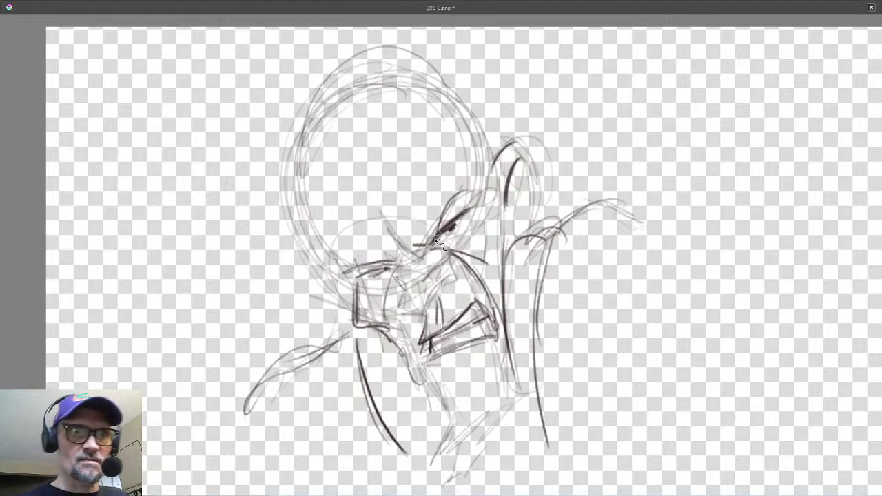
Go over the brows and the far side of the skull outline on the construction-circle and third frames.
{"action": "mouse_move", "coordinate": [414, 245]}
{"action": "left_mouse_down"}
{"action": "mouse_move", "coordinate": [469, 189]}
{"action": "mouse_move", "coordinate": [439, 200]}
{"action": "mouse_move", "coordinate": [465, 176]}
{"action": "left_mouse_up"}
{"action": "mouse_move", "coordinate": [392, 266]}
{"action": "left_mouse_down"}
{"action": "mouse_move", "coordinate": [328, 273]}
{"action": "mouse_move", "coordinate": [314, 126]}
{"action": "left_mouse_up"}
{"action": "left_click_drag", "start_coordinate": [310, 252], "coordinate": [335, 91]}
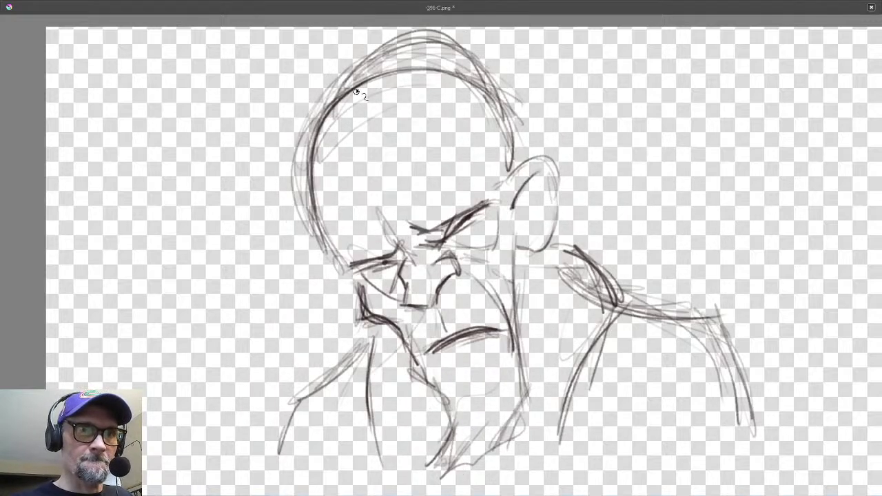
{"action": "left_click_drag", "start_coordinate": [319, 241], "coordinate": [352, 89]}
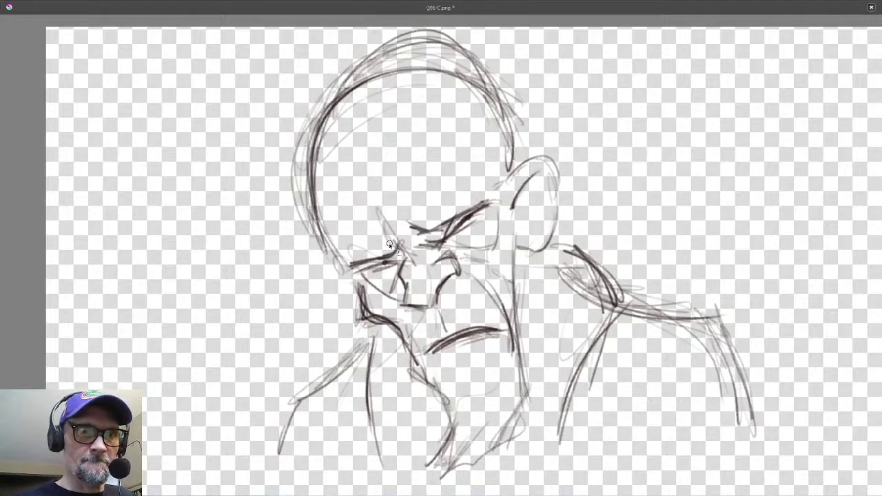
{"action": "left_click_drag", "start_coordinate": [386, 253], "coordinate": [351, 268]}
{"action": "left_click_drag", "start_coordinate": [525, 327], "coordinate": [531, 312]}
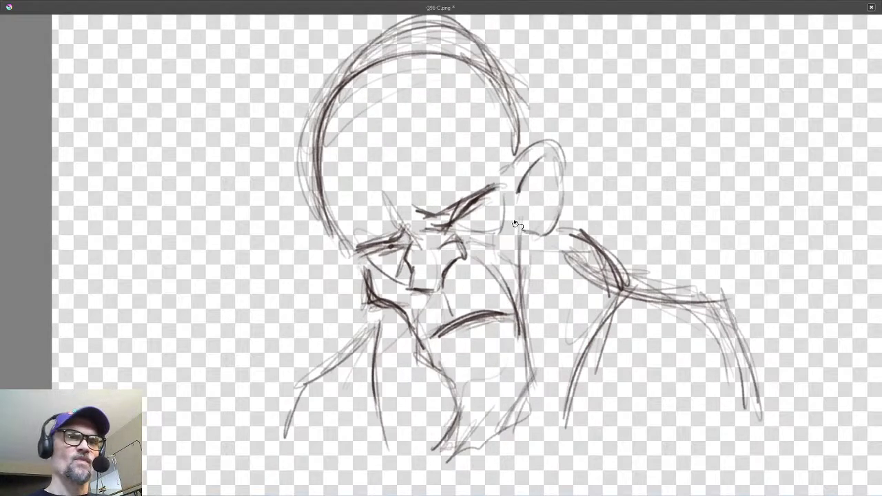
Select the brows and eyes on the closed-mouth, frowning frame, and rotate them slightly clockwise with a small shift.
{"action": "left_click_drag", "start_coordinate": [487, 160], "coordinate": [368, 208]}
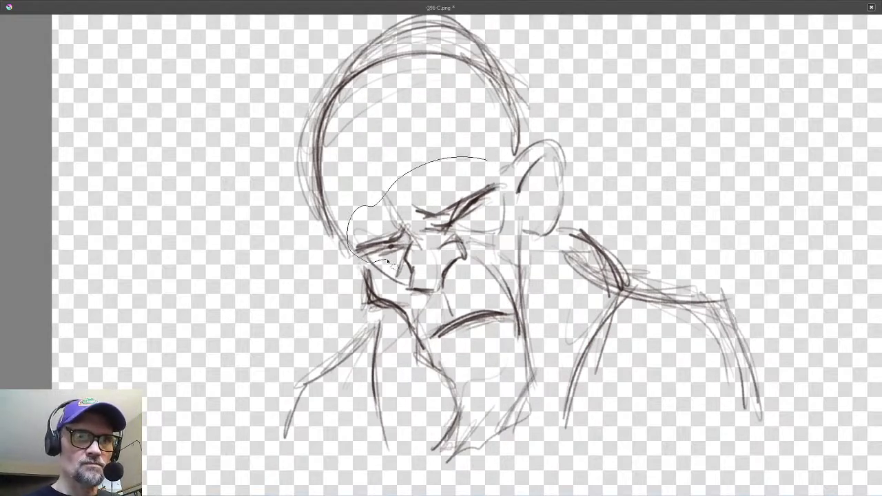
{"action": "left_click_drag", "start_coordinate": [399, 256], "coordinate": [408, 262]}
{"action": "key", "text": "ctrl+t"}
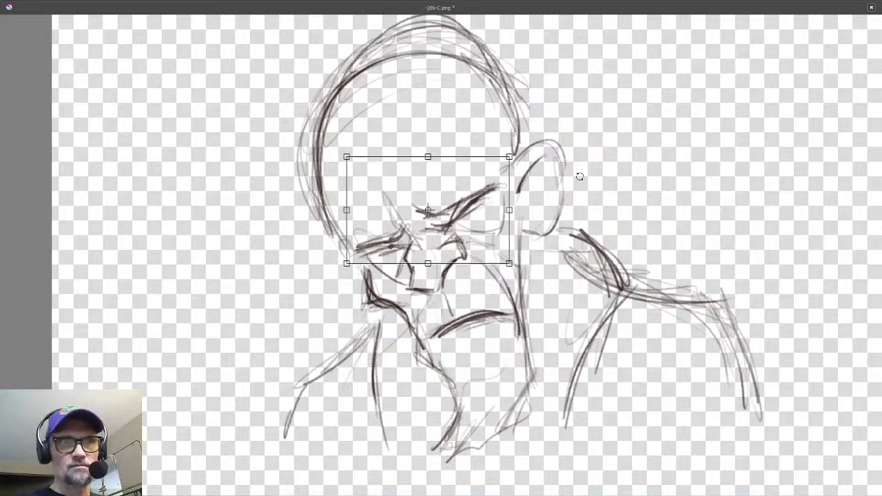
{"action": "left_click_drag", "start_coordinate": [471, 222], "coordinate": [473, 216]}
{"action": "left_click_drag", "start_coordinate": [551, 219], "coordinate": [540, 229]}
{"action": "left_click_drag", "start_coordinate": [467, 220], "coordinate": [470, 221]}
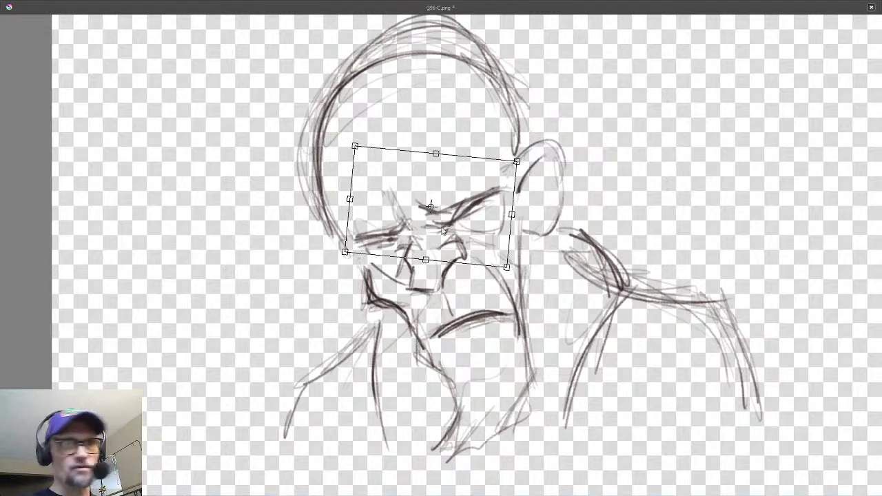
Switch to Vegas Pro to examine the bearded man's finished shot at 00:23:57:22 in the edit, and return to the Krita drawing.
{"action": "key", "text": "alt+Tab"}
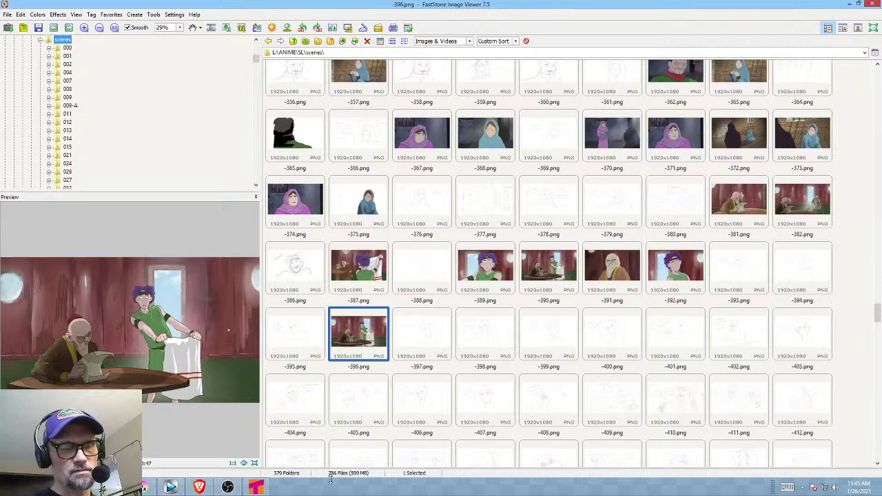
{"action": "left_click", "coordinate": [171, 488]}
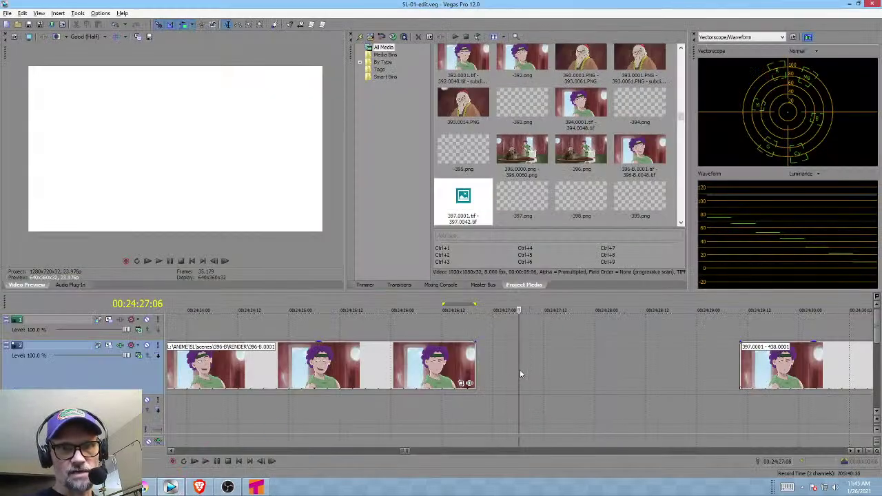
{"action": "scroll", "coordinate": [519, 369], "scroll_direction": "down", "scroll_amount": 10}
{"action": "left_click", "coordinate": [266, 404]}
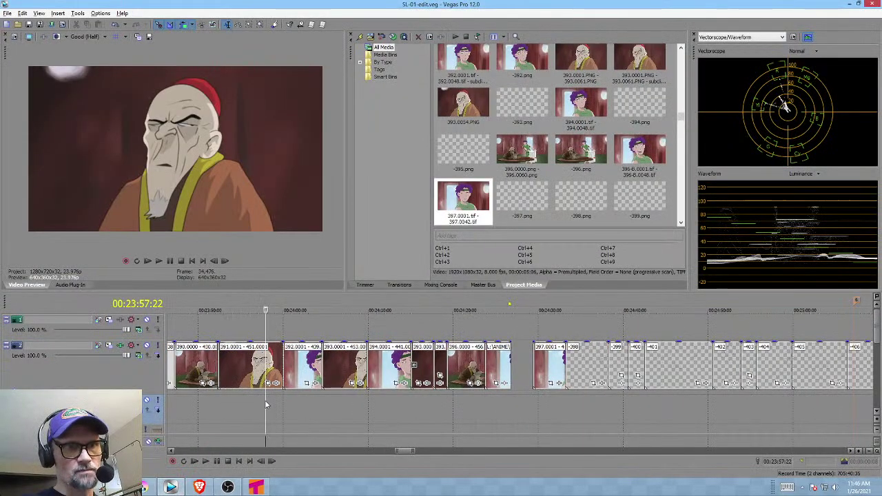
{"action": "key", "text": "alt+Tab"}
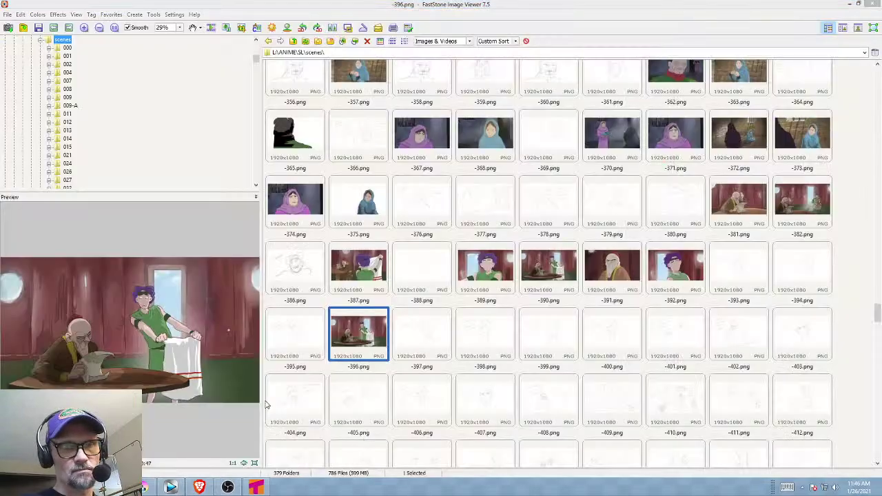
{"action": "left_click", "coordinate": [170, 487]}
{"action": "left_click", "coordinate": [147, 487]}
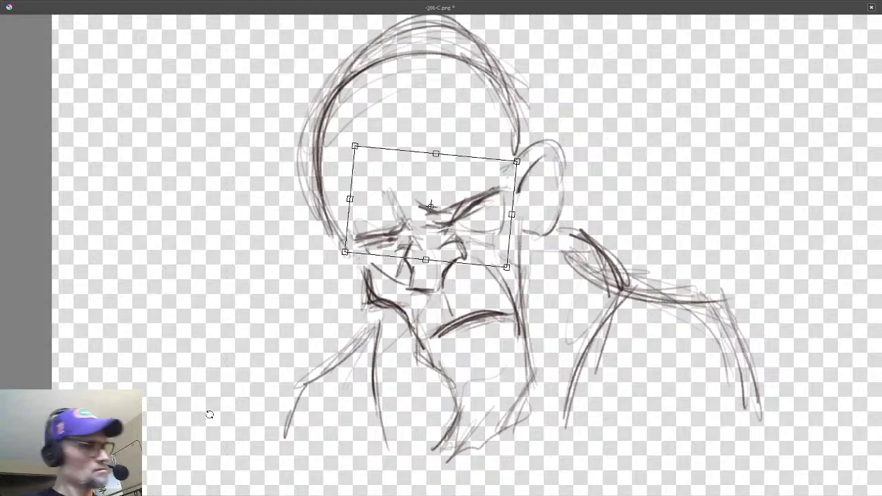
{"action": "key", "text": "alt+Tab"}
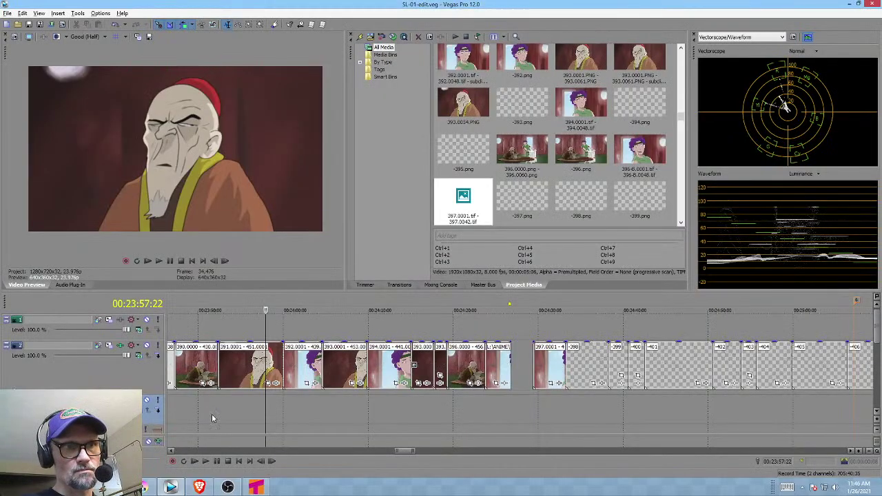
{"action": "key", "text": "alt+Tab"}
{"action": "key", "text": "alt+Tab"}
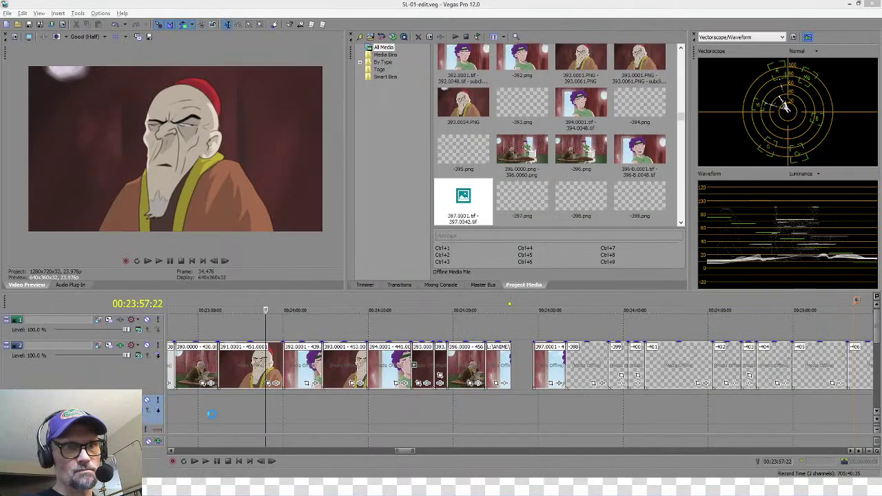
{"action": "key", "text": "alt+Tab"}
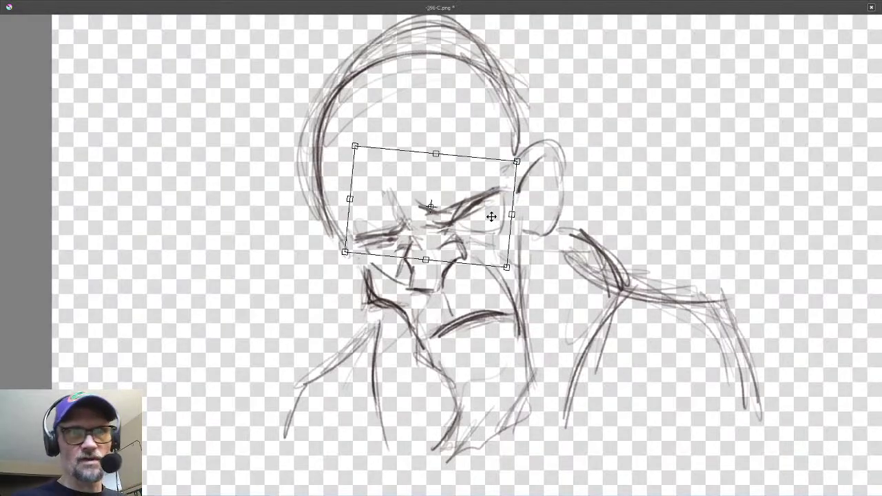
Nudge the frowning frame's brows upward, and stretch both eyes vertically and rotate them slightly counterclockwise on the open-mouth frame.
{"action": "left_click_drag", "start_coordinate": [483, 219], "coordinate": [478, 215]}
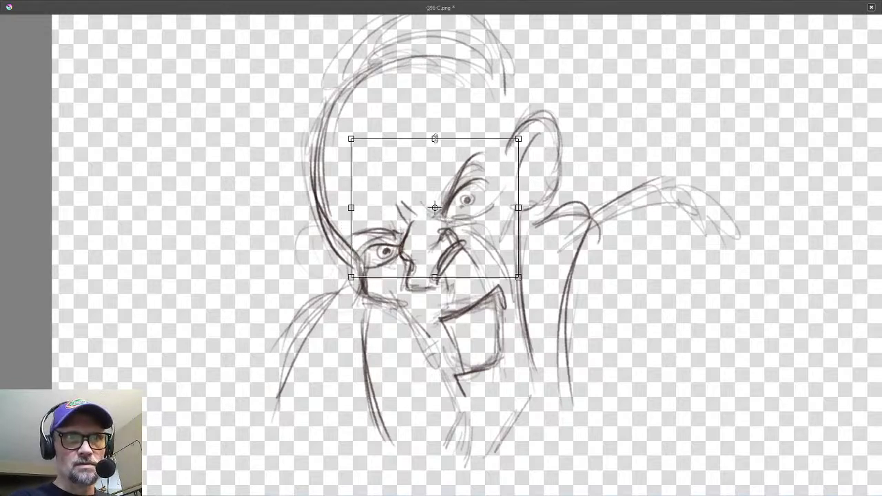
{"action": "key", "text": "Return"}
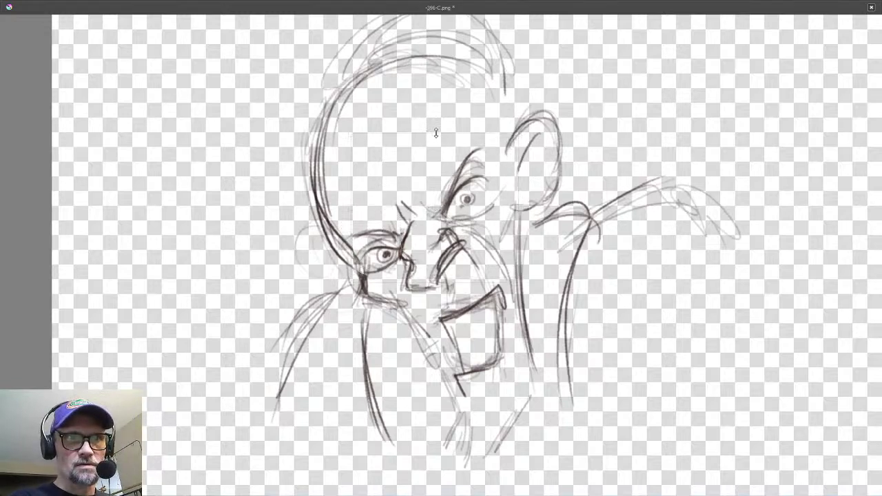
{"action": "left_click", "coordinate": [458, 141]}
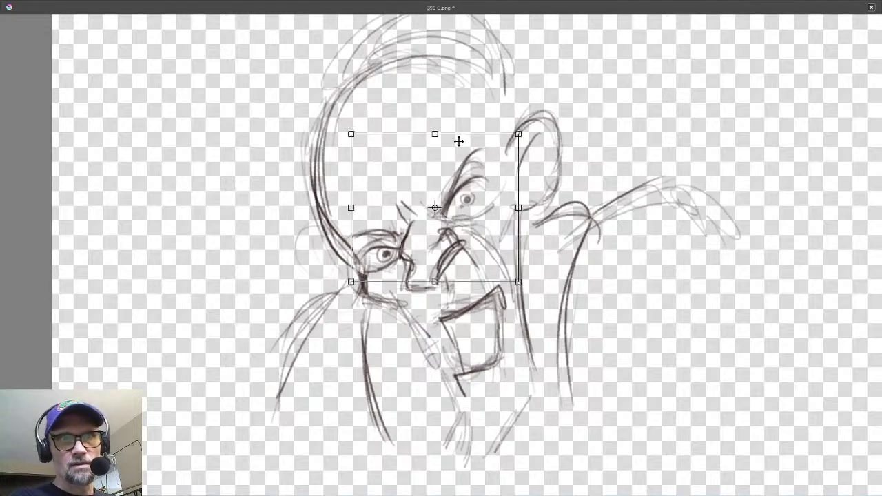
{"action": "left_click_drag", "start_coordinate": [518, 134], "coordinate": [511, 131]}
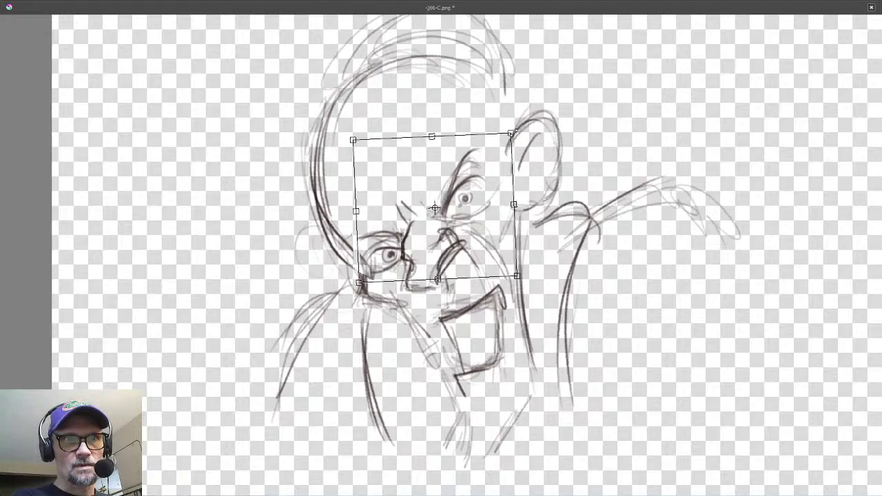
{"action": "left_click_drag", "start_coordinate": [459, 205], "coordinate": [457, 200]}
{"action": "left_click", "coordinate": [458, 201]}
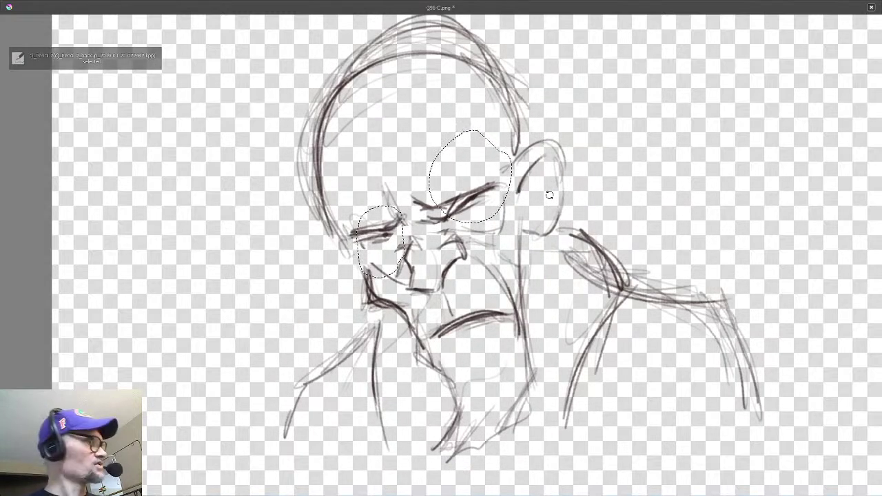
Clear the selection and save the image as a PNG together with a Krita file copy.
{"action": "key", "text": "ctrl+shift+a"}
{"action": "key", "text": "ctrl+s"}
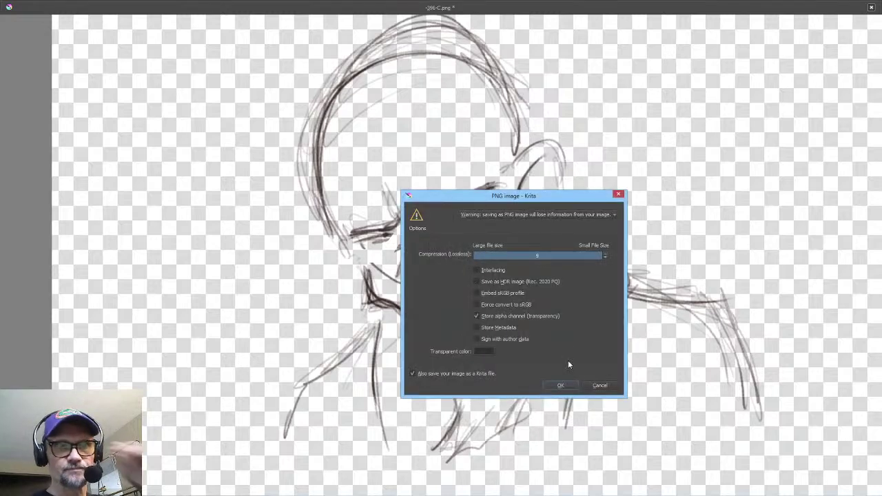
{"action": "left_click", "coordinate": [561, 386]}
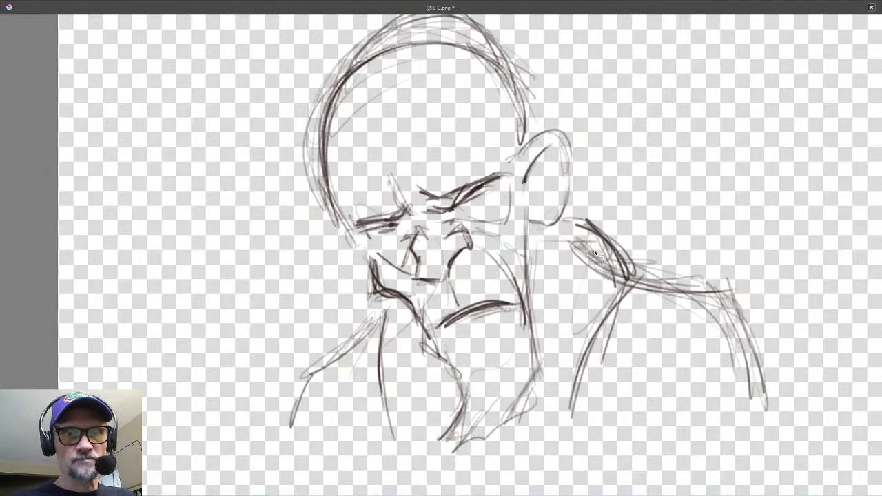
Select the near shoulder and collar on the frowning frame, move them down and skew them slightly so the outer side drops.
{"action": "left_click_drag", "start_coordinate": [595, 254], "coordinate": [580, 212]}
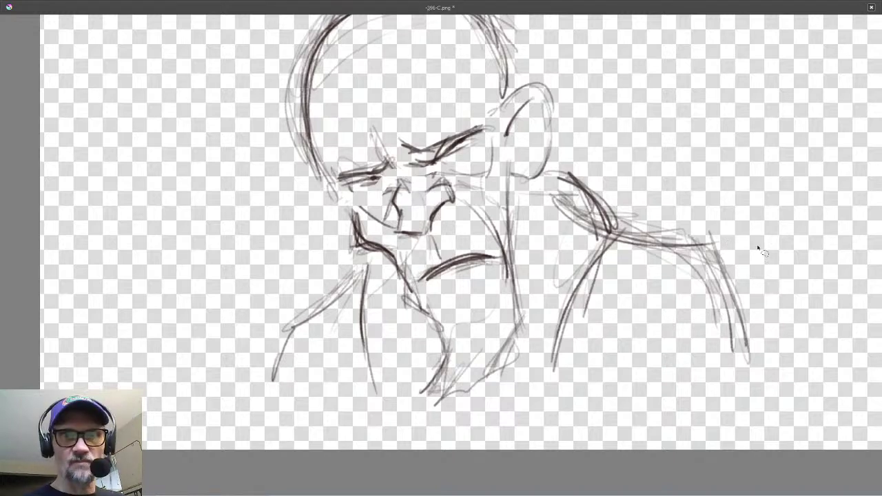
{"action": "mouse_move", "coordinate": [758, 250]}
{"action": "left_mouse_down"}
{"action": "mouse_move", "coordinate": [571, 158]}
{"action": "mouse_move", "coordinate": [565, 399]}
{"action": "mouse_move", "coordinate": [781, 296]}
{"action": "mouse_move", "coordinate": [758, 244]}
{"action": "left_mouse_up"}
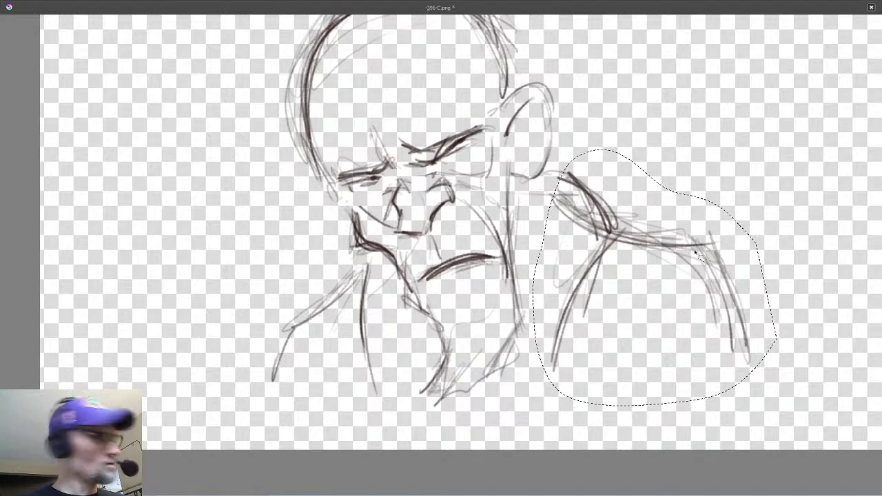
{"action": "key", "text": "ctrl+t"}
{"action": "mouse_move", "coordinate": [699, 248]}
{"action": "left_mouse_down"}
{"action": "mouse_move", "coordinate": [709, 281]}
{"action": "mouse_move", "coordinate": [693, 281]}
{"action": "mouse_move", "coordinate": [698, 273]}
{"action": "left_mouse_up"}
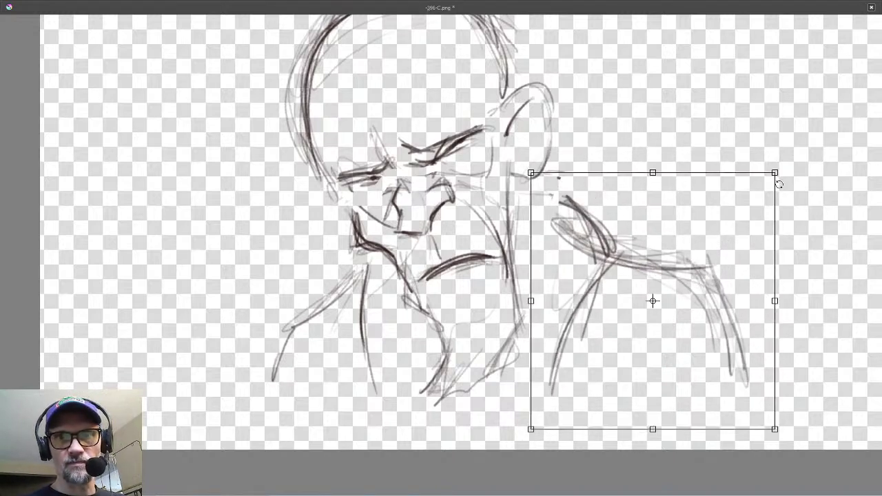
{"action": "left_click_drag", "start_coordinate": [773, 282], "coordinate": [773, 297]}
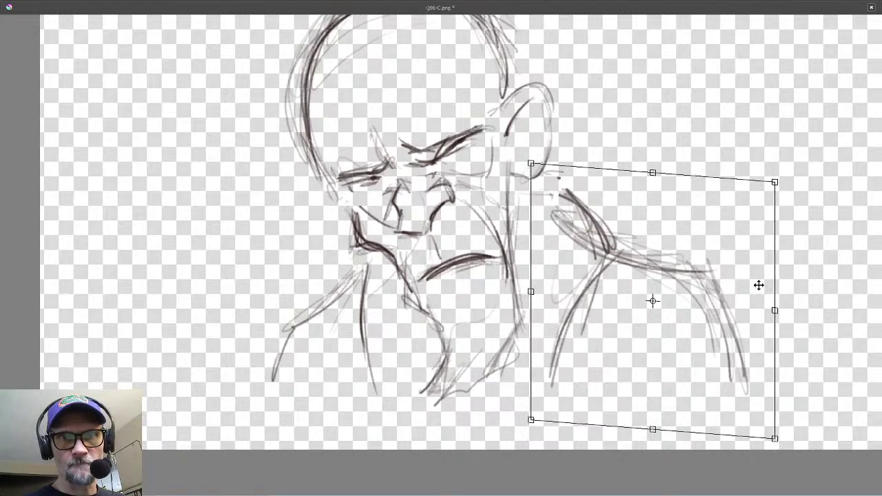
{"action": "mouse_move", "coordinate": [674, 318]}
{"action": "left_mouse_down"}
{"action": "mouse_move", "coordinate": [683, 333]}
{"action": "mouse_move", "coordinate": [669, 337]}
{"action": "left_mouse_up"}
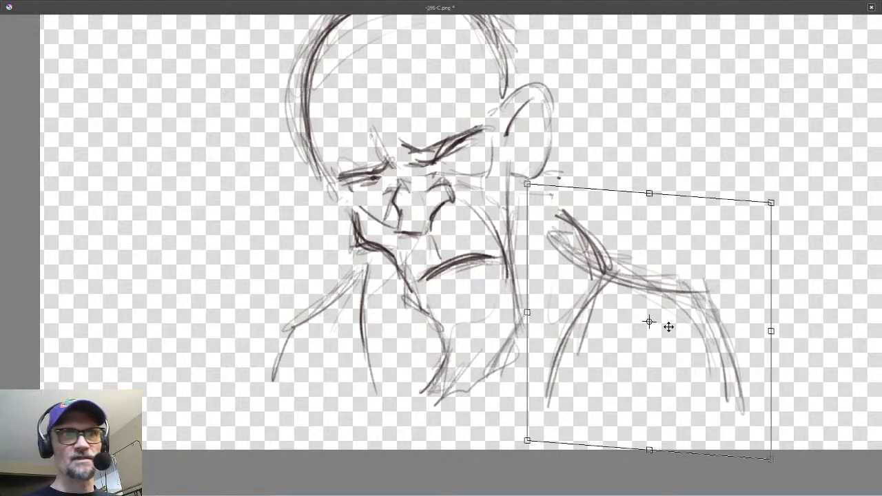
{"action": "key", "text": "Return"}
Select the far shoulder and neck line on the frowning frame and move them slightly lower.
{"action": "mouse_move", "coordinate": [386, 266]}
{"action": "left_mouse_down"}
{"action": "mouse_move", "coordinate": [315, 282]}
{"action": "mouse_move", "coordinate": [370, 404]}
{"action": "mouse_move", "coordinate": [373, 336]}
{"action": "left_mouse_up"}
{"action": "key", "text": "ctrl+t"}
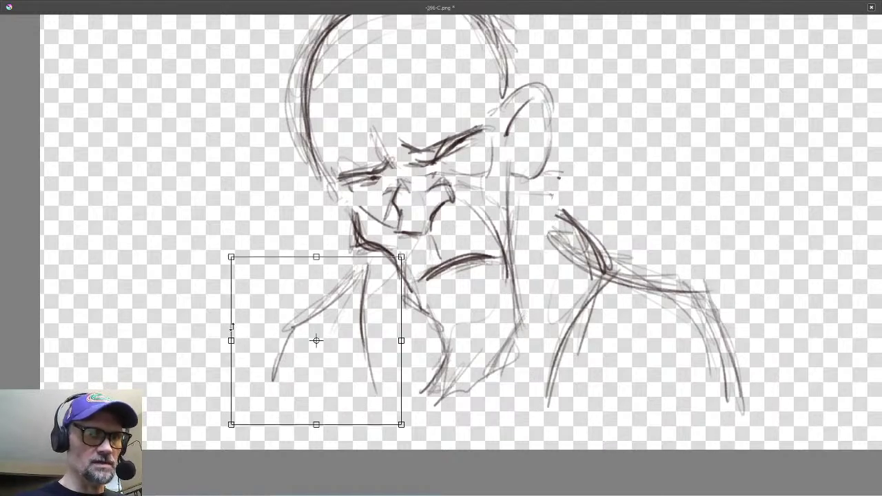
{"action": "mouse_move", "coordinate": [232, 328]}
{"action": "left_mouse_down"}
{"action": "mouse_move", "coordinate": [230, 339]}
{"action": "mouse_move", "coordinate": [327, 361]}
{"action": "mouse_move", "coordinate": [332, 374]}
{"action": "left_mouse_up"}
{"action": "key", "text": "Return"}
Flip back and forth between the frames to compare the lowered shoulders with the neighbouring drawings.
{"action": "key", "text": "Left"}
{"action": "key", "text": "Left"}
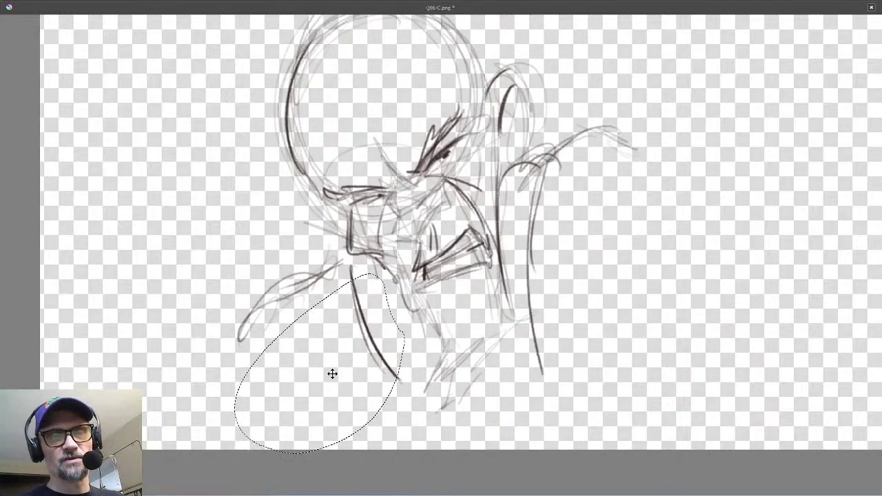
{"action": "key", "text": "Right"}
{"action": "key", "text": "Right"}
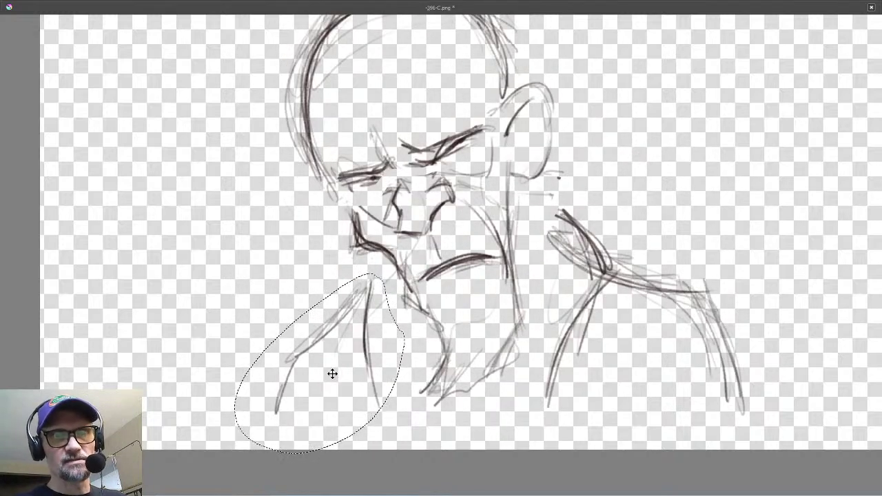
{"action": "key", "text": "Left"}
{"action": "key", "text": "Right"}
{"action": "key", "text": "Right"}
{"action": "key", "text": "Left"}
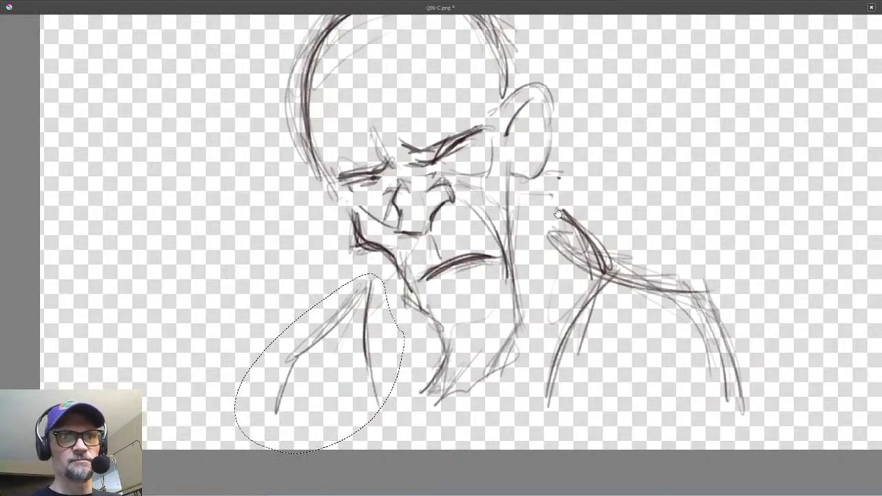
Clear the selection, erase the mouth line on the frowning frame and redraw it as a downturned curve.
{"action": "left_click_drag", "start_coordinate": [558, 213], "coordinate": [537, 235]}
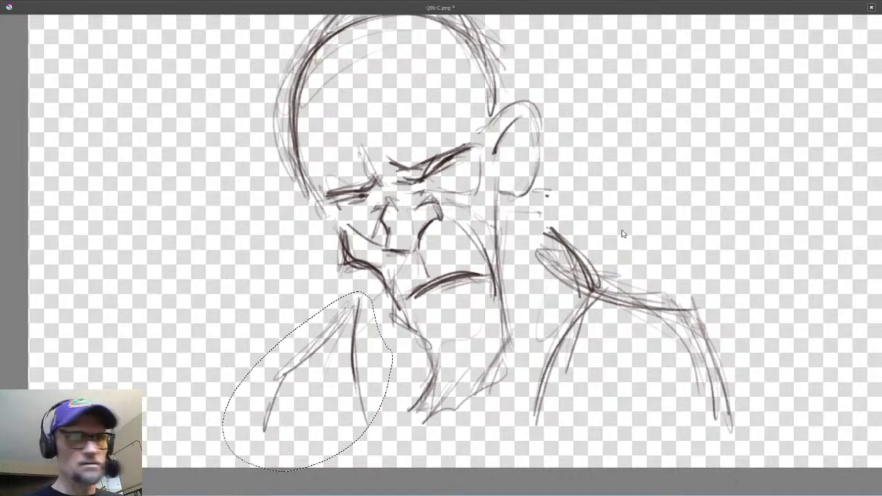
{"action": "key", "text": "ctrl+shift+a"}
{"action": "left_click_drag", "start_coordinate": [481, 266], "coordinate": [483, 271]}
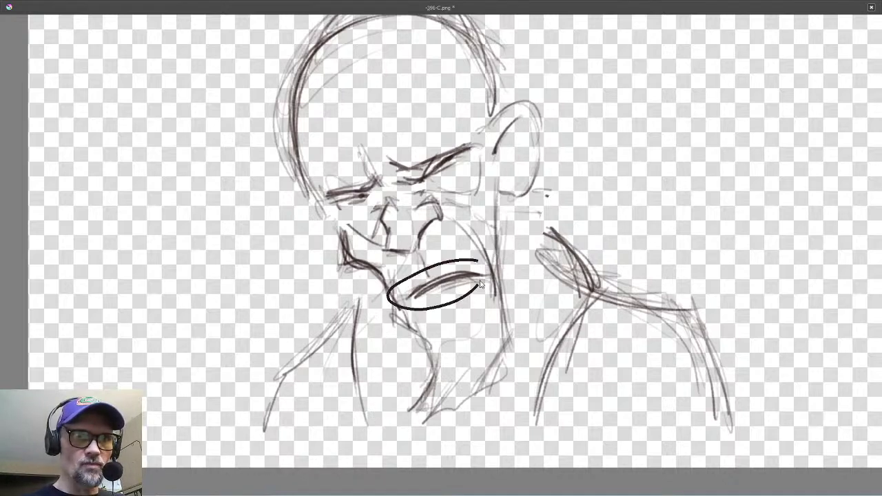
{"action": "key", "text": "Delete"}
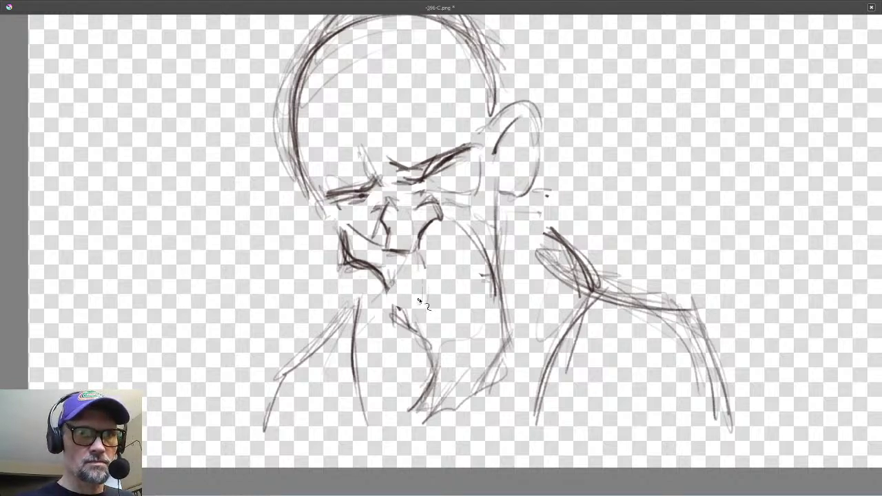
{"action": "mouse_move", "coordinate": [416, 305]}
{"action": "left_mouse_down"}
{"action": "mouse_move", "coordinate": [485, 283]}
{"action": "mouse_move", "coordinate": [414, 311]}
{"action": "mouse_move", "coordinate": [483, 280]}
{"action": "mouse_move", "coordinate": [433, 292]}
{"action": "mouse_move", "coordinate": [472, 291]}
{"action": "mouse_move", "coordinate": [452, 302]}
{"action": "left_mouse_up"}
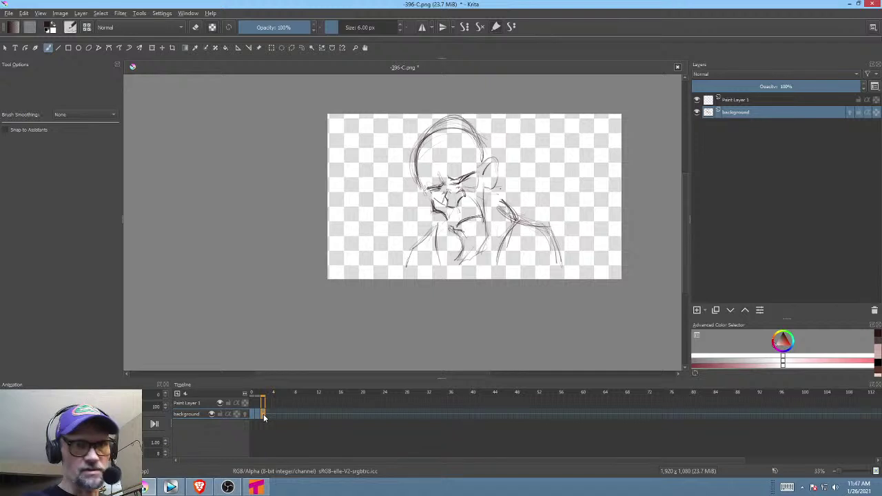
Preview the head turn, spread the four background keyframes to frames 0, 4, 8 and 12, and turn on the layer's onion skin.
{"action": "left_click", "coordinate": [252, 416]}
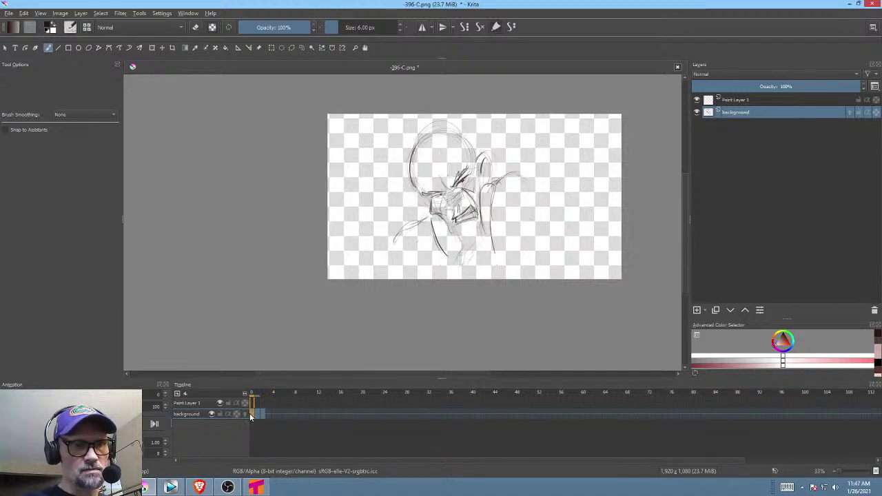
{"action": "key", "text": "space"}
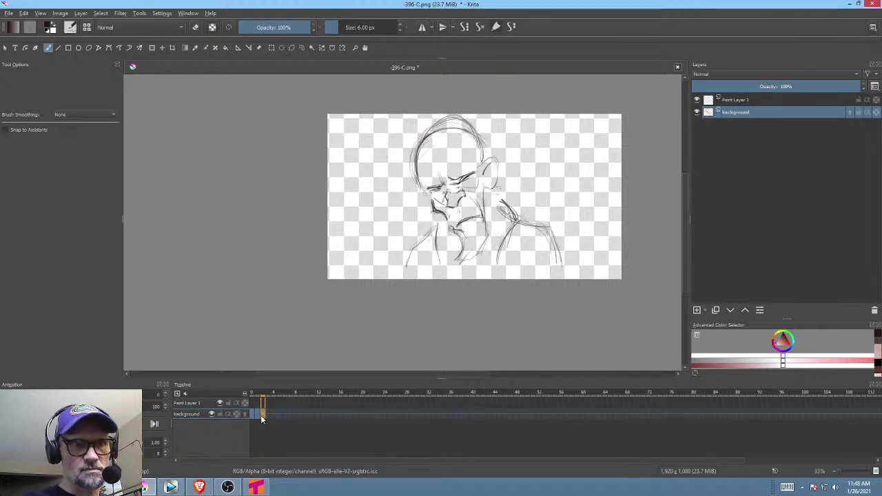
{"action": "left_click", "coordinate": [260, 416]}
{"action": "left_click", "coordinate": [265, 414]}
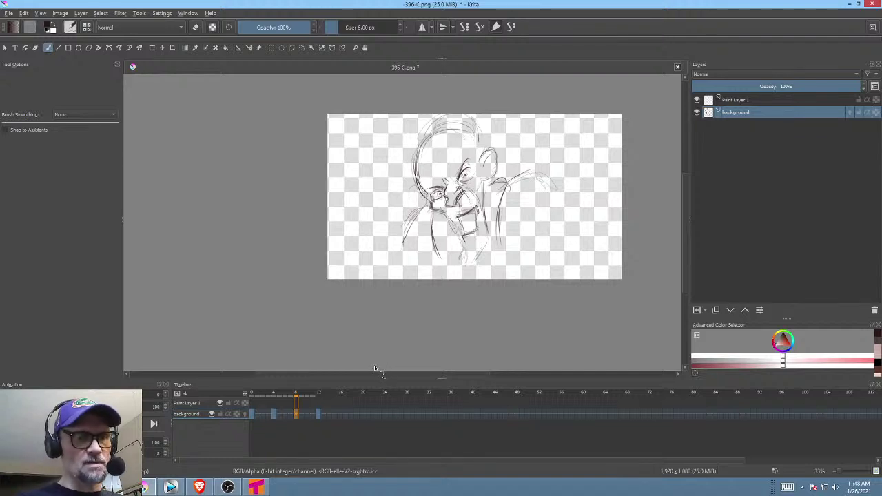
{"action": "left_click", "coordinate": [245, 413]}
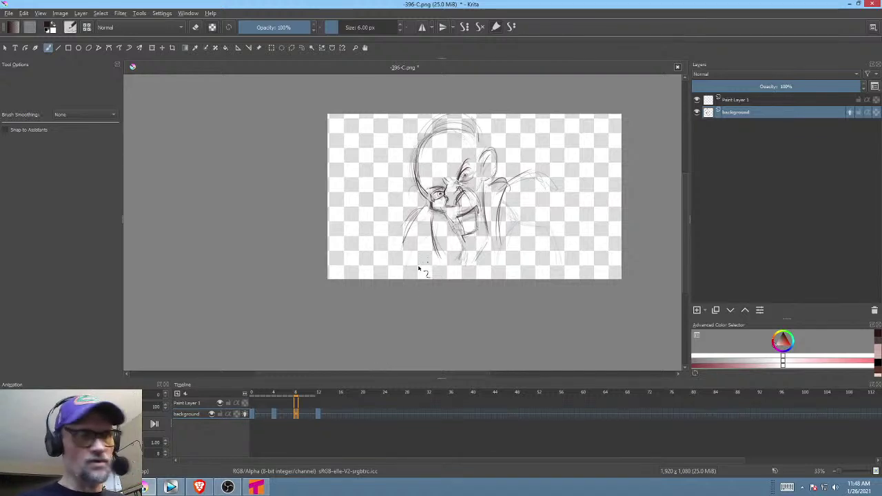
Clear the existing drawing from frame 8 so only the neighbouring onion skins remain as a guide for the face.
{"action": "key", "text": "Delete"}
{"action": "left_click_drag", "start_coordinate": [497, 205], "coordinate": [475, 241]}
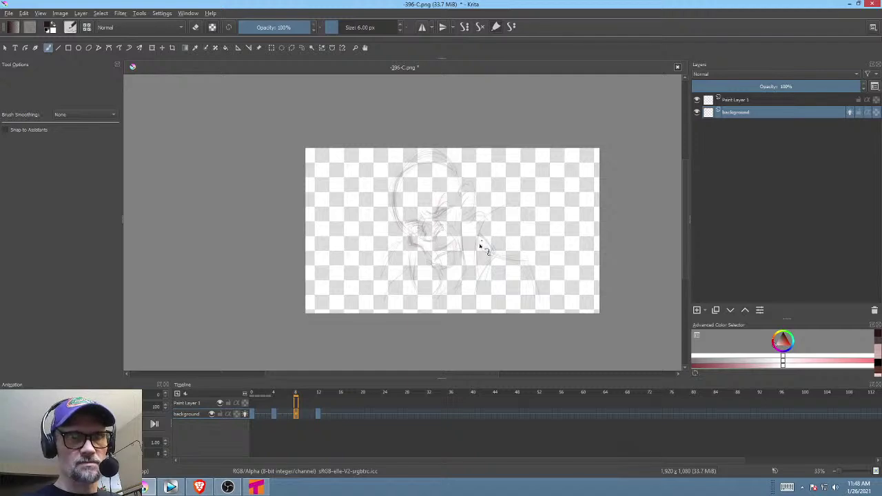
{"action": "scroll", "coordinate": [472, 207], "scroll_direction": "up", "scroll_amount": 5}
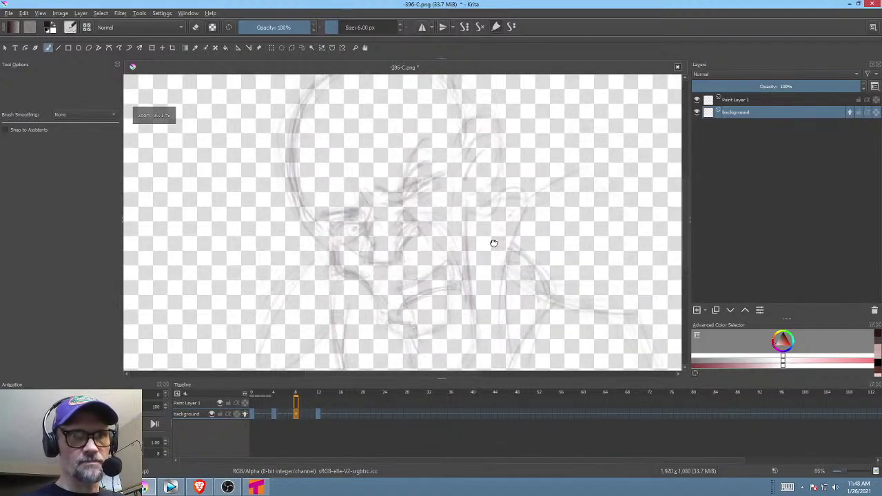
Compare frames 4 and 12, and sketch both slanted brows on frame 8 between the neighbouring brow positions.
{"action": "key", "text": "Right"}
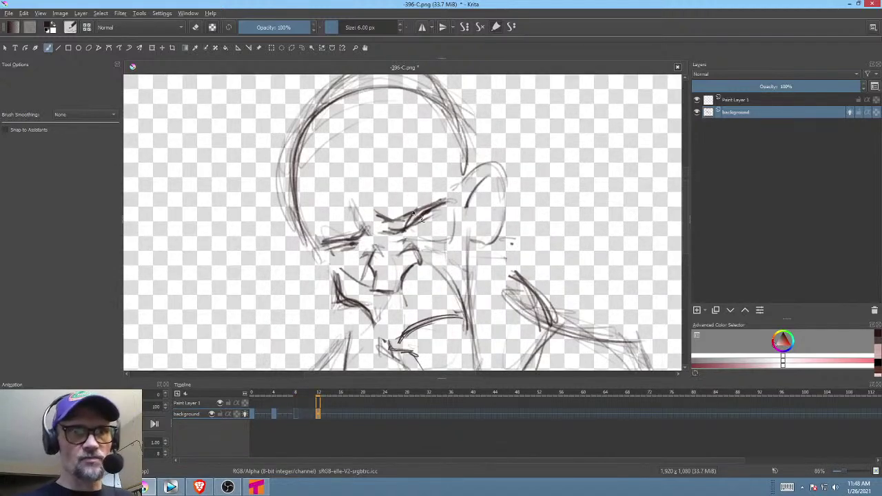
{"action": "key", "text": "Left"}
{"action": "key", "text": "alt+comma"}
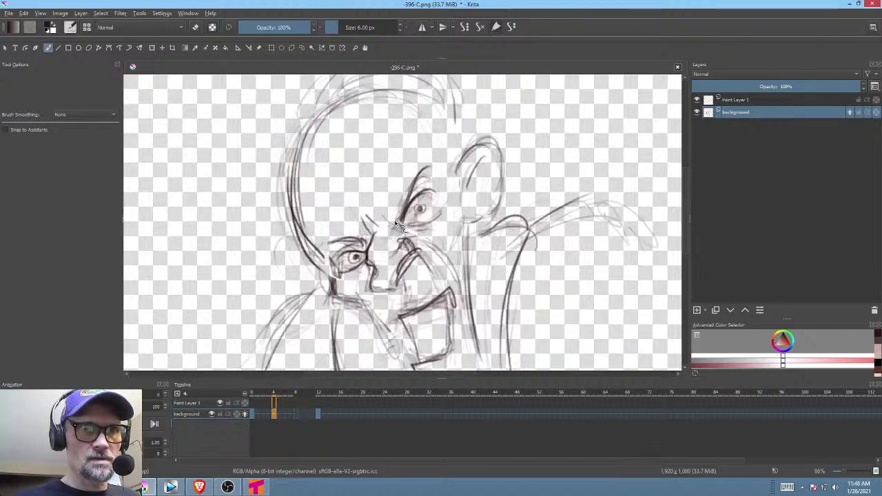
{"action": "key", "text": "alt+period"}
{"action": "key", "text": "alt+comma"}
{"action": "key", "text": "alt+period"}
{"action": "key", "text": "alt+period"}
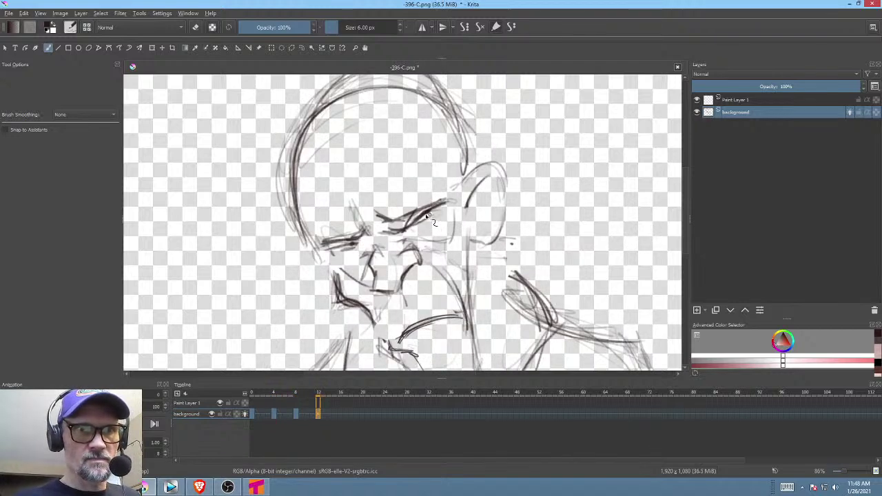
{"action": "key", "text": "alt+comma"}
{"action": "mouse_move", "coordinate": [393, 218]}
{"action": "left_mouse_down"}
{"action": "mouse_move", "coordinate": [432, 188]}
{"action": "mouse_move", "coordinate": [359, 241]}
{"action": "mouse_move", "coordinate": [324, 255]}
{"action": "mouse_move", "coordinate": [357, 238]}
{"action": "left_mouse_up"}
Check the nose against the neighbouring keyframes and sketch the nose bridge, base and nostril on frame 8.
{"action": "key", "text": "alt+comma"}
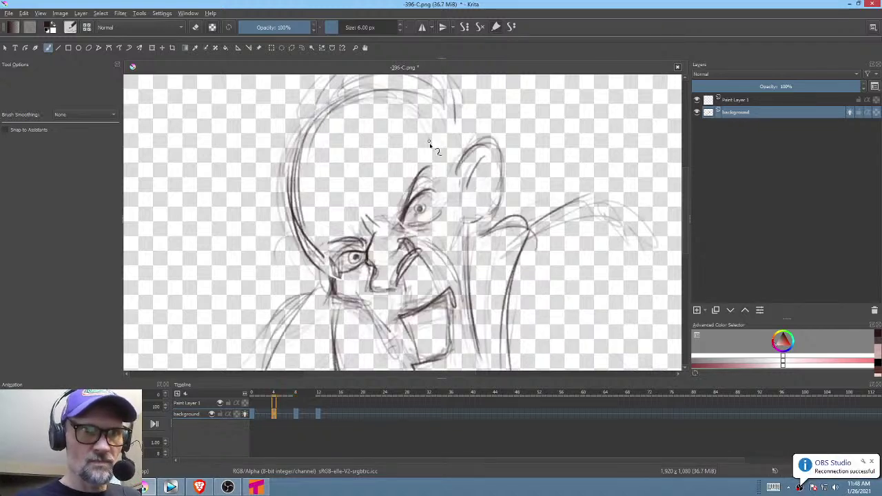
{"action": "key", "text": "alt+comma"}
{"action": "key", "text": "alt+period"}
{"action": "key", "text": "alt+period"}
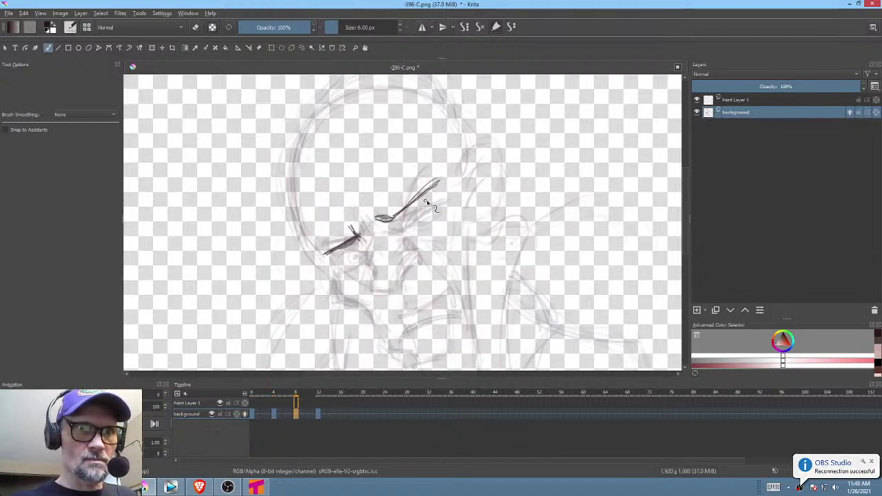
{"action": "key", "text": "alt+comma"}
{"action": "key", "text": "alt+period"}
{"action": "key", "text": "alt+comma"}
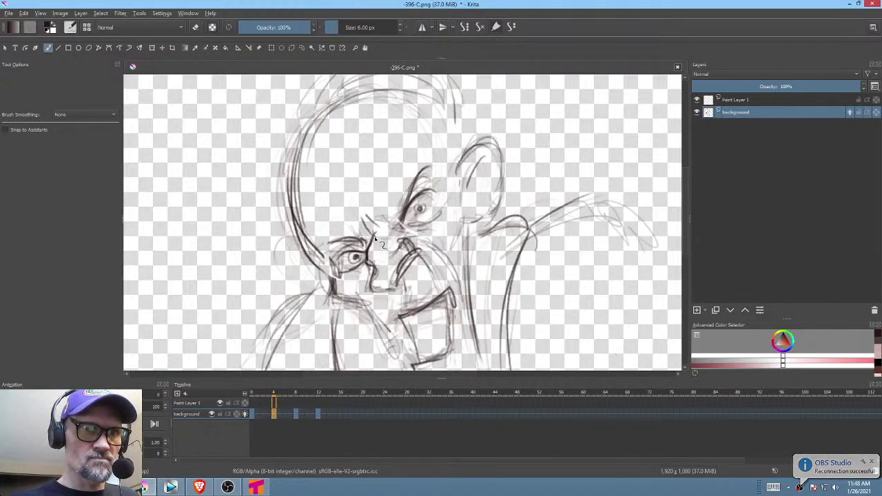
{"action": "key", "text": "alt+period"}
{"action": "mouse_move", "coordinate": [367, 245]}
{"action": "left_mouse_down"}
{"action": "mouse_move", "coordinate": [372, 281]}
{"action": "mouse_move", "coordinate": [390, 287]}
{"action": "mouse_move", "coordinate": [403, 265]}
{"action": "left_mouse_up"}
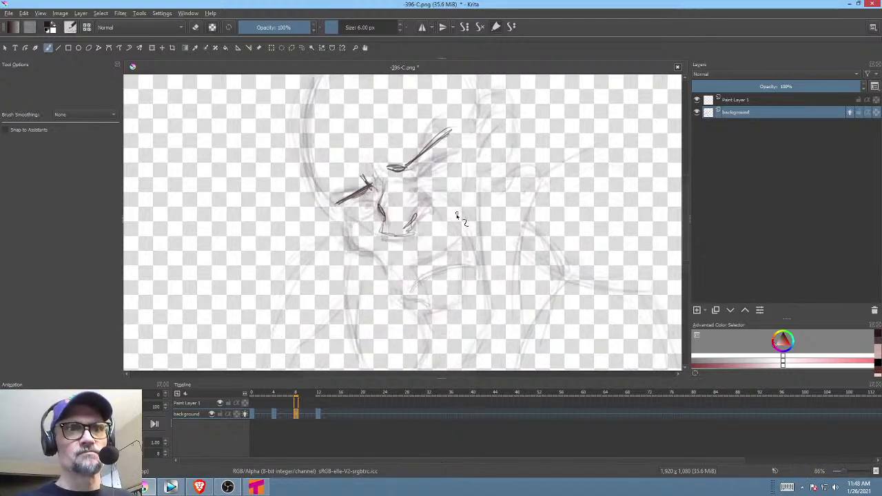
Compare the mouth on the earlier keyframes and sketch a single slanted mouth line on frame 8.
{"action": "key", "text": "alt+comma"}
{"action": "key", "text": "alt+comma"}
{"action": "key", "text": "alt+period"}
{"action": "key", "text": "alt+period"}
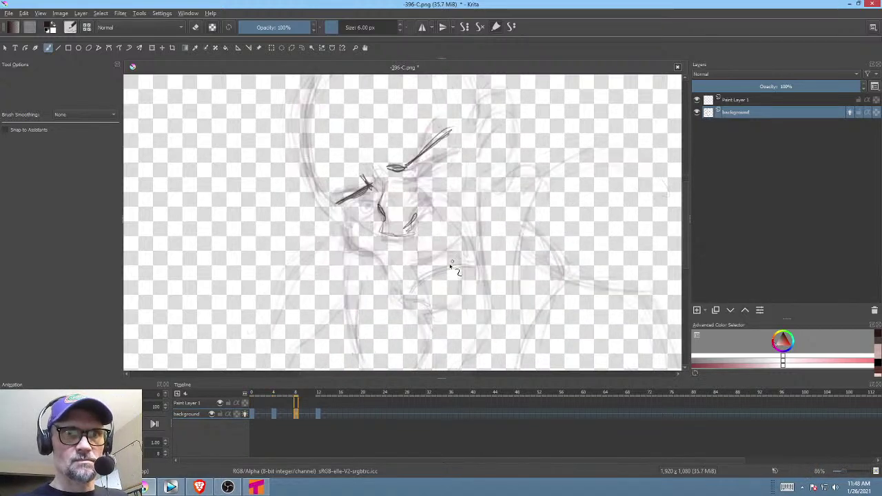
{"action": "key", "text": "alt+comma"}
{"action": "key", "text": "alt+period"}
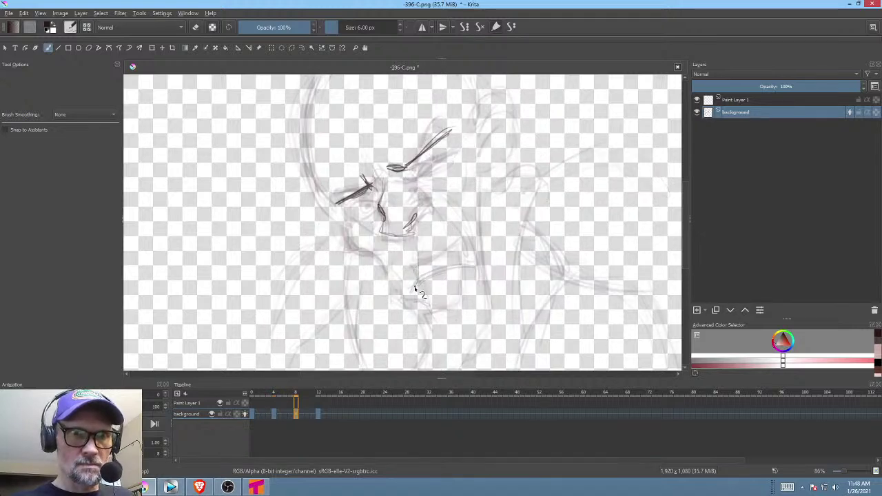
{"action": "left_click_drag", "start_coordinate": [415, 287], "coordinate": [449, 273]}
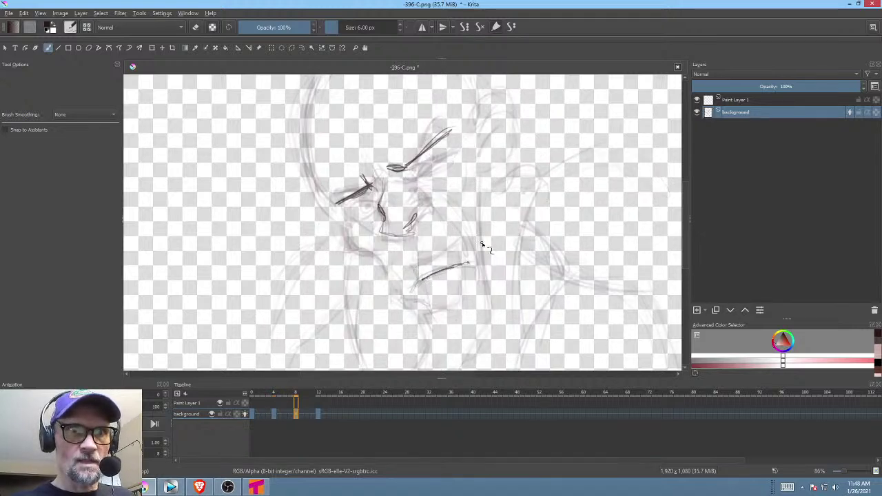
{"action": "key", "text": "alt+comma"}
{"action": "key", "text": "alt+period"}
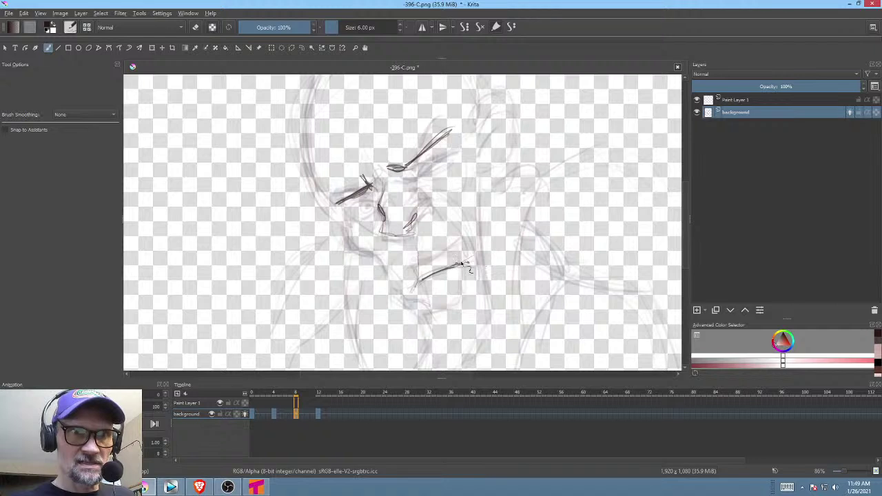
Erase the mouth line on frame 8 and redraw the mouth as a narrow slanted wedge with a marked corner.
{"action": "key", "text": "p"}
{"action": "key", "text": "e"}
{"action": "mouse_move", "coordinate": [472, 243]}
{"action": "left_mouse_down"}
{"action": "mouse_move", "coordinate": [412, 278]}
{"action": "mouse_move", "coordinate": [472, 245]}
{"action": "left_mouse_up"}
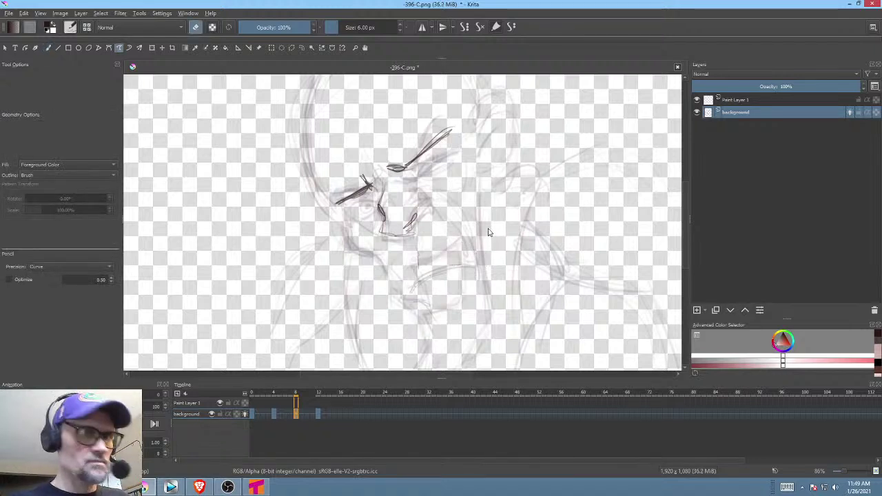
{"action": "key", "text": "b"}
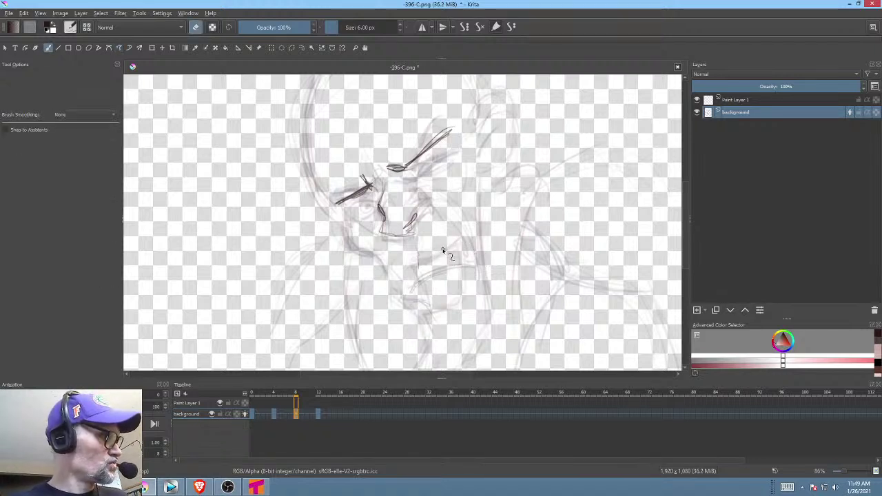
{"action": "key", "text": "e"}
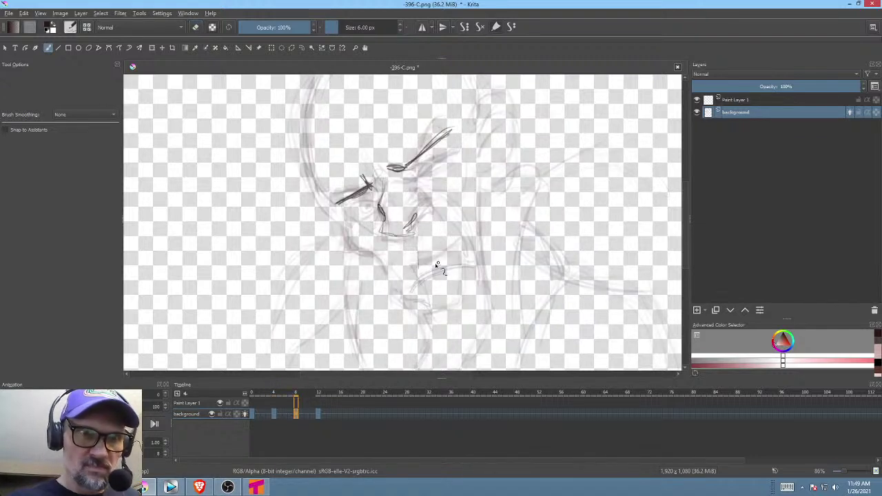
{"action": "left_click_drag", "start_coordinate": [418, 273], "coordinate": [478, 246]}
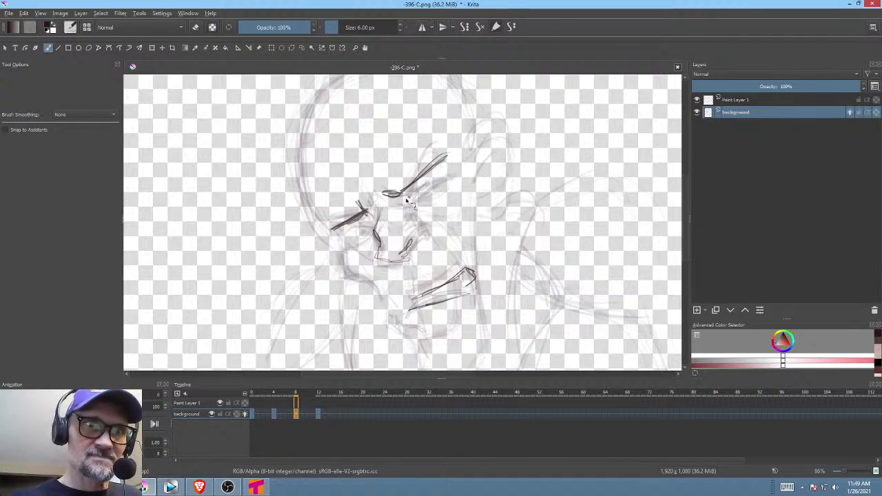
Draw dark slanted closed-eye lines beneath both brows on frame 8, checking them against frame 12.
{"action": "left_click_drag", "start_coordinate": [407, 199], "coordinate": [455, 171]}
{"action": "key", "text": "."}
{"action": "key", "text": "."}
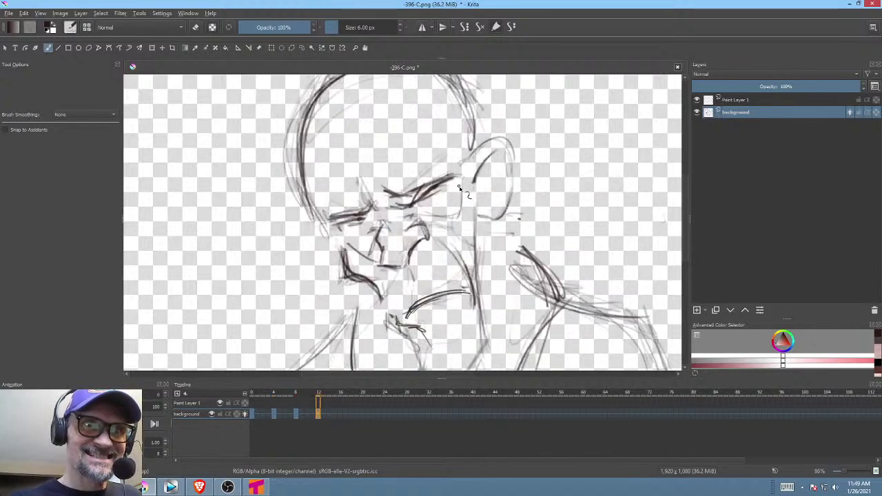
{"action": "key", "text": "space"}
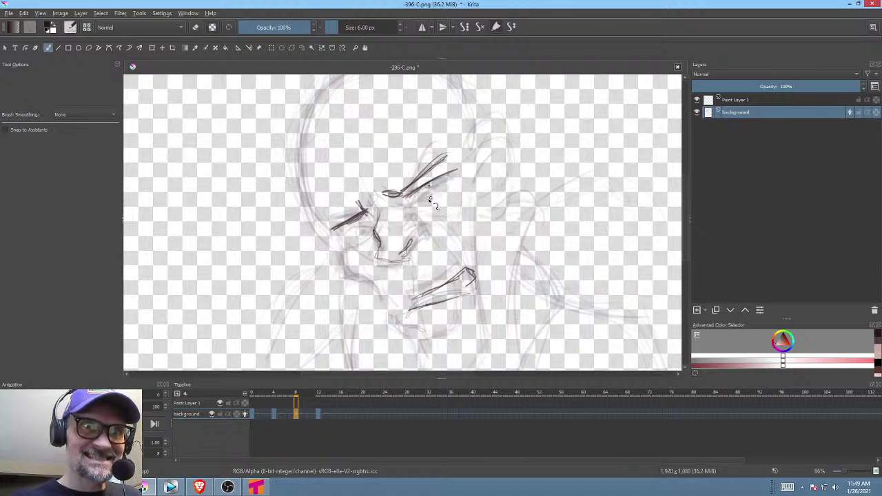
{"action": "left_click_drag", "start_coordinate": [414, 196], "coordinate": [452, 174]}
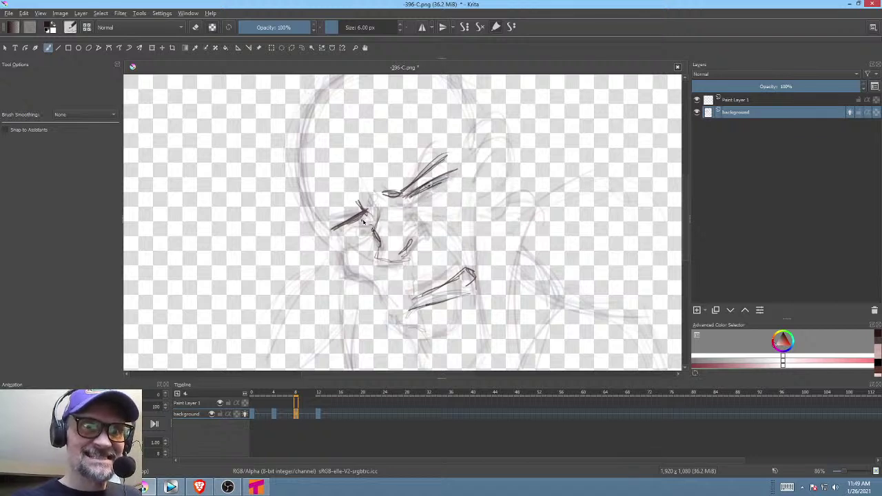
{"action": "left_click_drag", "start_coordinate": [370, 213], "coordinate": [333, 230]}
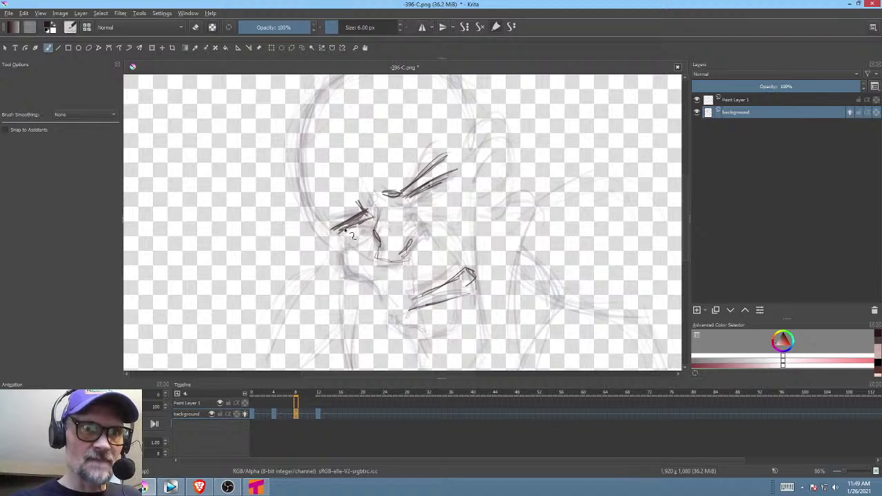
{"action": "key", "text": "space"}
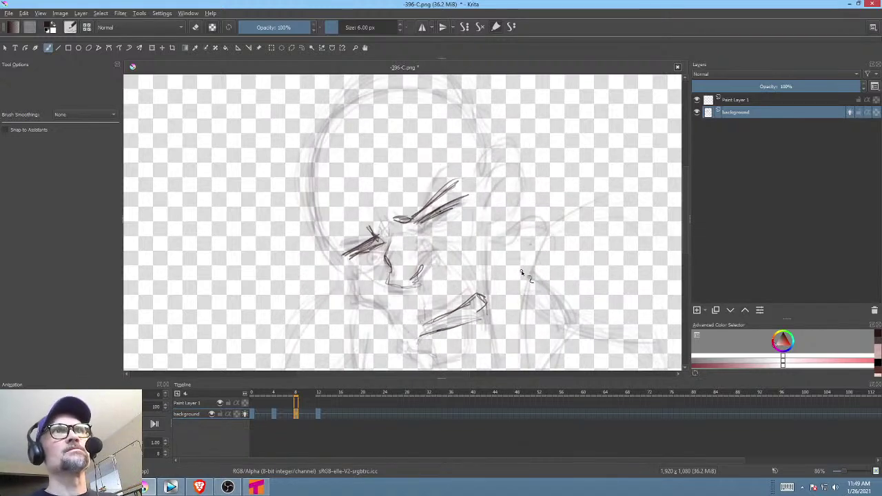
{"action": "key", "text": "space"}
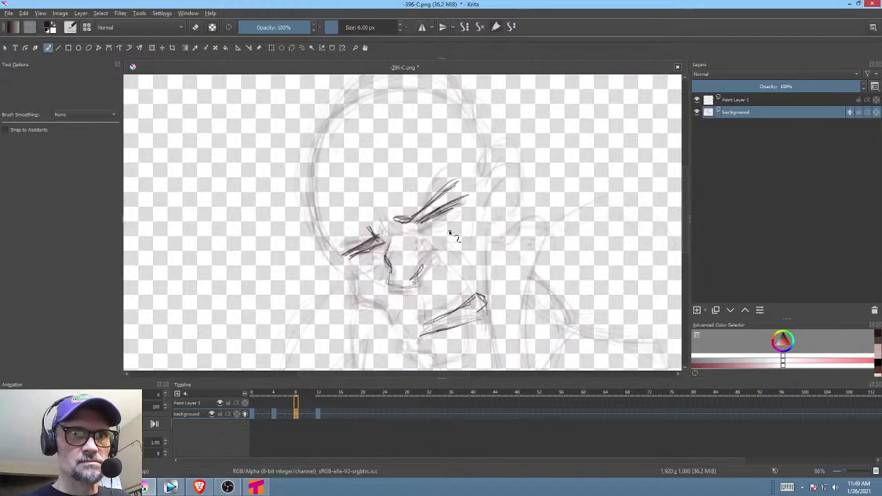
Add the lower eyelid lines and the long curved cheek fold around the mouth on frame 8.
{"action": "key", "text": "Right"}
{"action": "key", "text": "Left"}
{"action": "left_click_drag", "start_coordinate": [419, 232], "coordinate": [468, 238]}
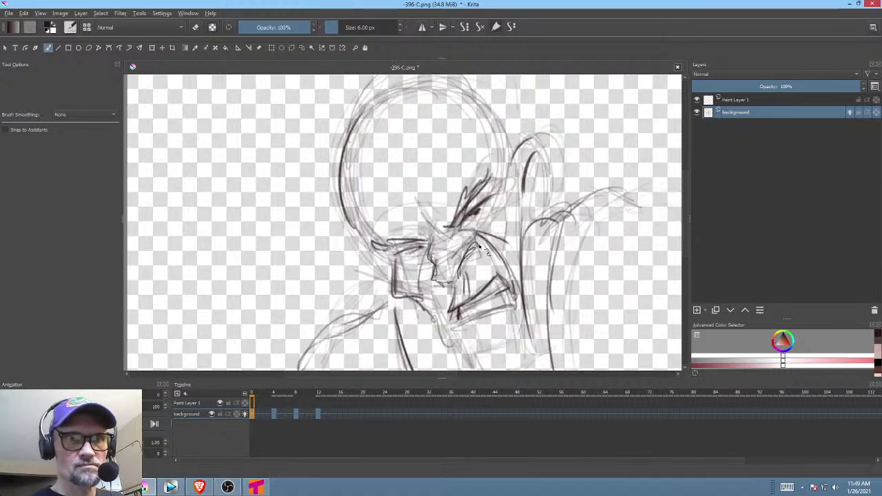
{"action": "key", "text": "Right"}
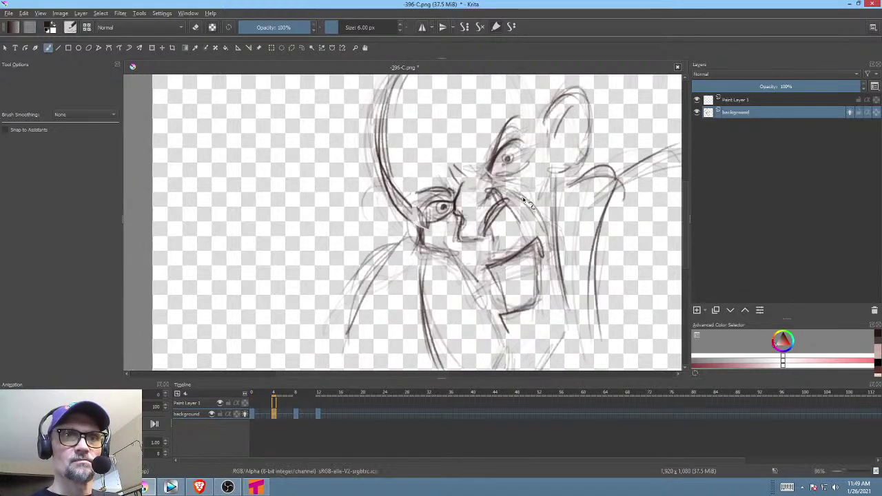
{"action": "key", "text": "Right"}
{"action": "left_click_drag", "start_coordinate": [527, 198], "coordinate": [503, 197]}
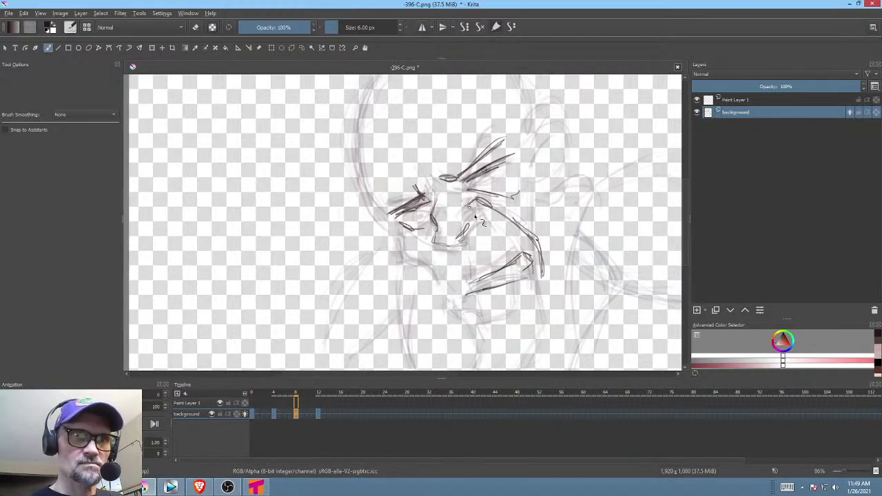
Erase the base of the nose and the nostril on frame 8 and return to the drawing brush.
{"action": "key", "text": "p"}
{"action": "key", "text": "e"}
{"action": "mouse_move", "coordinate": [492, 228]}
{"action": "left_mouse_down"}
{"action": "mouse_move", "coordinate": [445, 223]}
{"action": "mouse_move", "coordinate": [470, 246]}
{"action": "left_mouse_up"}
{"action": "key", "text": "b"}
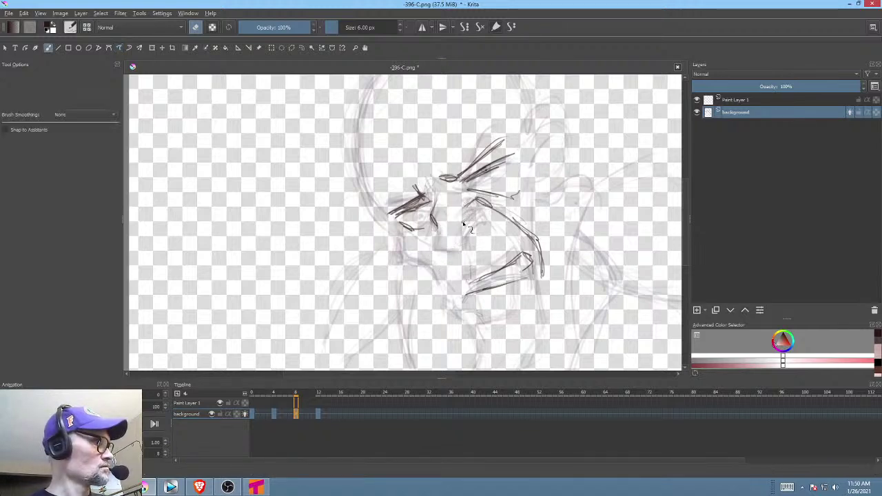
{"action": "key", "text": "e"}
Flip repeatedly between frame 8 and the earlier keyframes to examine how the nose and nostril move.
{"action": "key", "text": "Left"}
{"action": "key", "text": "Left"}
{"action": "key", "text": "Left"}
{"action": "key", "text": "Left"}
{"action": "key", "text": "Right"}
{"action": "key", "text": "Right"}
{"action": "key", "text": "Right"}
{"action": "key", "text": "Right"}
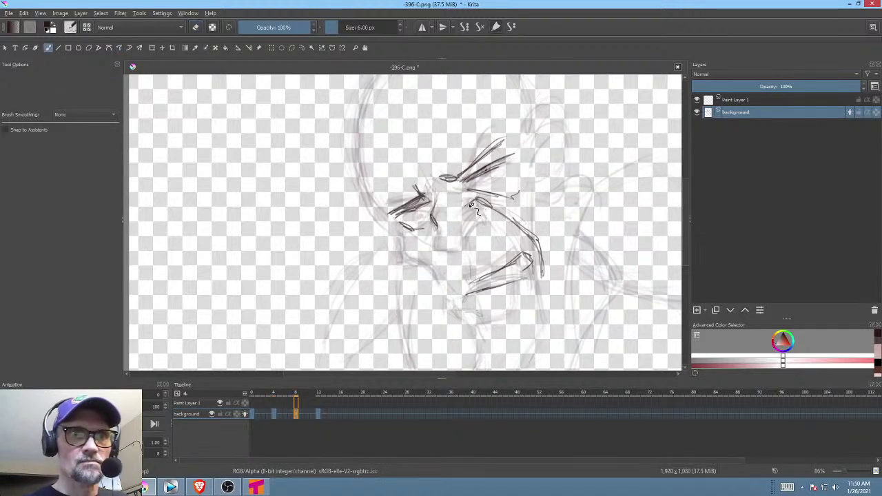
{"action": "key", "text": "Left"}
{"action": "key", "text": "Left"}
{"action": "key", "text": "Left"}
{"action": "key", "text": "Left"}
{"action": "key", "text": "Right"}
{"action": "key", "text": "Right"}
{"action": "key", "text": "Right"}
{"action": "key", "text": "Right"}
Redraw the nose base and flared nostril on frame 8 and add the fold lines from the nose to the mouth.
{"action": "mouse_move", "coordinate": [436, 215]}
{"action": "left_mouse_down"}
{"action": "mouse_move", "coordinate": [436, 247]}
{"action": "mouse_move", "coordinate": [459, 253]}
{"action": "mouse_move", "coordinate": [489, 218]}
{"action": "left_mouse_up"}
{"action": "mouse_move", "coordinate": [448, 250]}
{"action": "left_mouse_down"}
{"action": "mouse_move", "coordinate": [492, 207]}
{"action": "mouse_move", "coordinate": [495, 254]}
{"action": "left_mouse_up"}
{"action": "left_click_drag", "start_coordinate": [538, 279], "coordinate": [502, 295]}
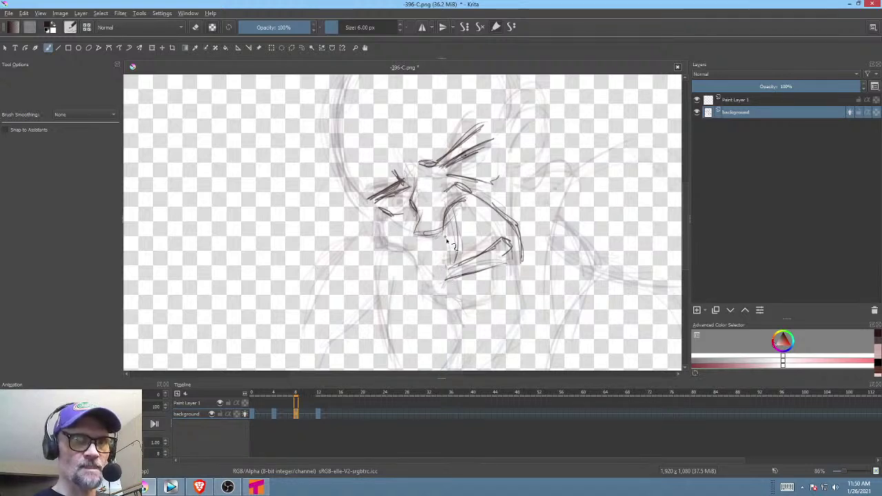
{"action": "left_click_drag", "start_coordinate": [448, 237], "coordinate": [440, 276]}
{"action": "left_click_drag", "start_coordinate": [517, 263], "coordinate": [500, 229]}
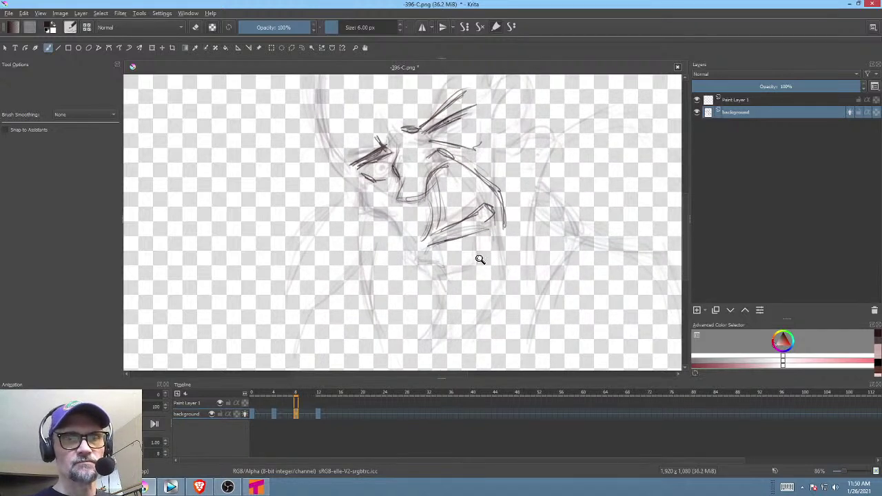
Review the keyframes from frame 0, then erase the open eyes on frame 4 and redraw them squeezed shut.
{"action": "left_click_drag", "start_coordinate": [481, 260], "coordinate": [441, 314]}
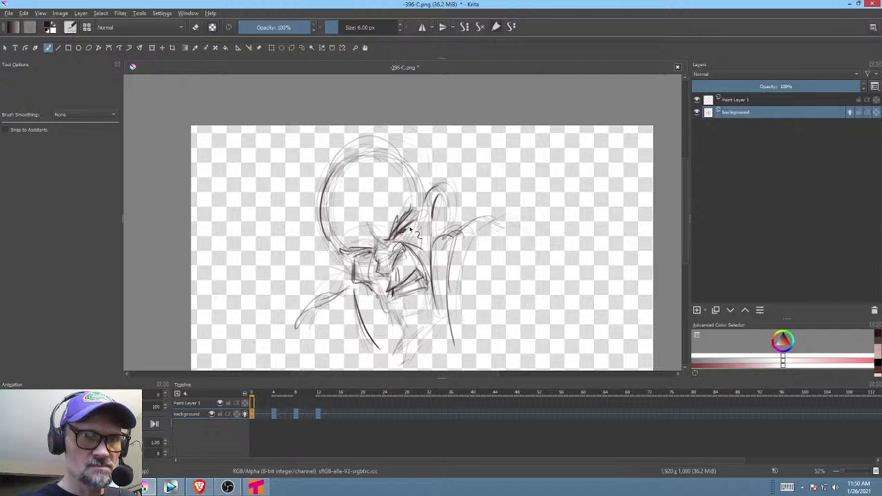
{"action": "key", "text": "period"}
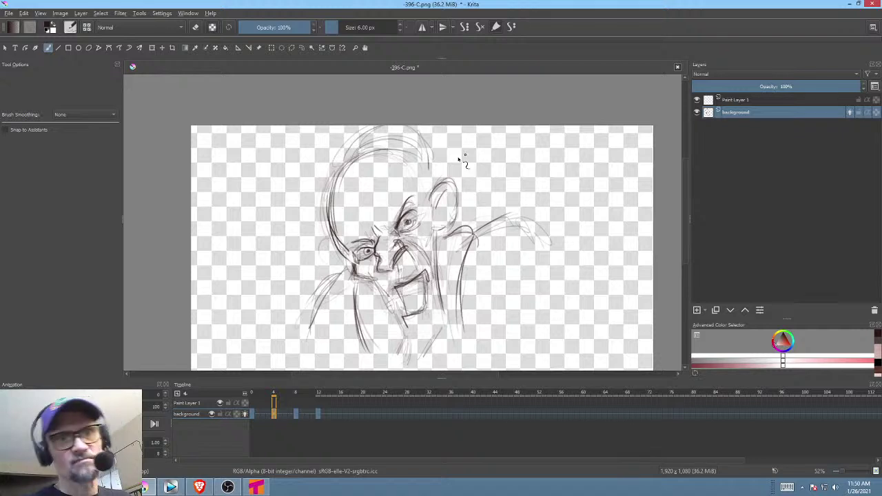
{"action": "key", "text": "p"}
{"action": "key", "text": "e"}
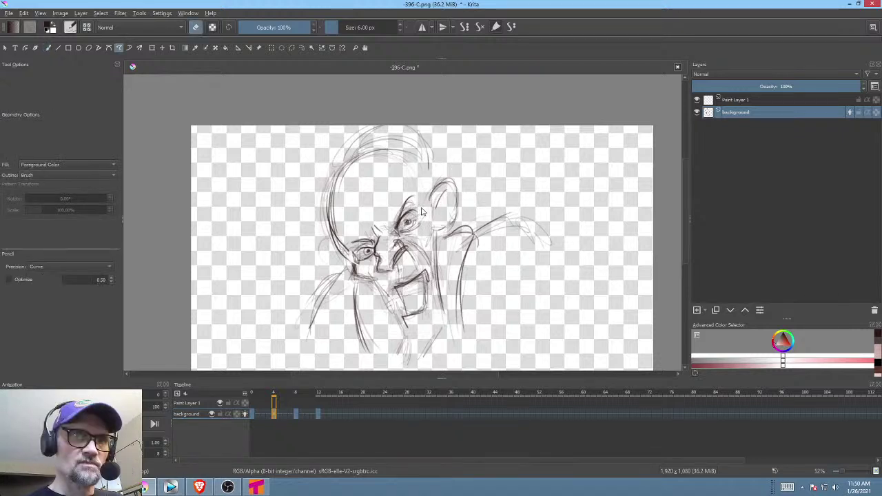
{"action": "left_click_drag", "start_coordinate": [397, 232], "coordinate": [433, 200]}
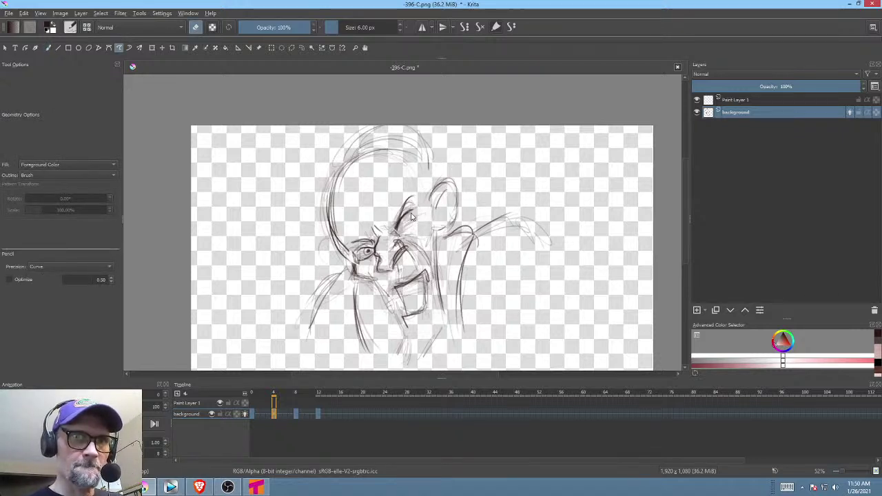
{"action": "key", "text": "b"}
{"action": "key", "text": "e"}
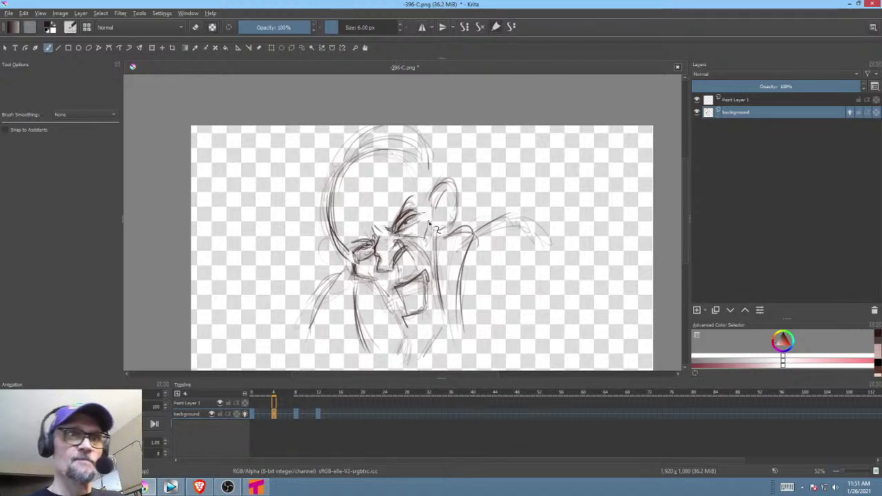
Darken the slanted brow strokes over the nearer eye on frame 8.
{"action": "key", "text": "period"}
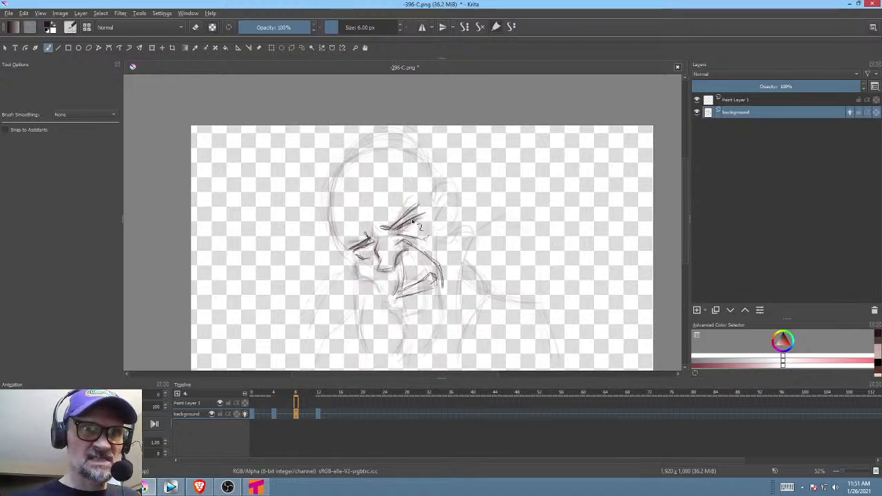
{"action": "left_click_drag", "start_coordinate": [396, 227], "coordinate": [417, 206]}
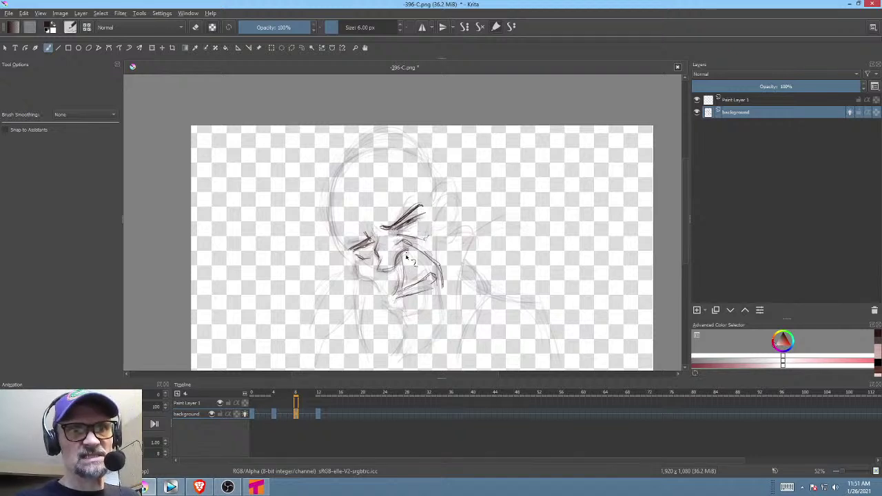
{"action": "mouse_move", "coordinate": [405, 256]}
{"action": "left_mouse_down"}
{"action": "mouse_move", "coordinate": [397, 291]}
{"action": "mouse_move", "coordinate": [426, 253]}
{"action": "left_mouse_up"}
Compare frame 8 with frames 4 and 12 and draw its chin and the lower jaw edge.
{"action": "key", "text": "comma"}
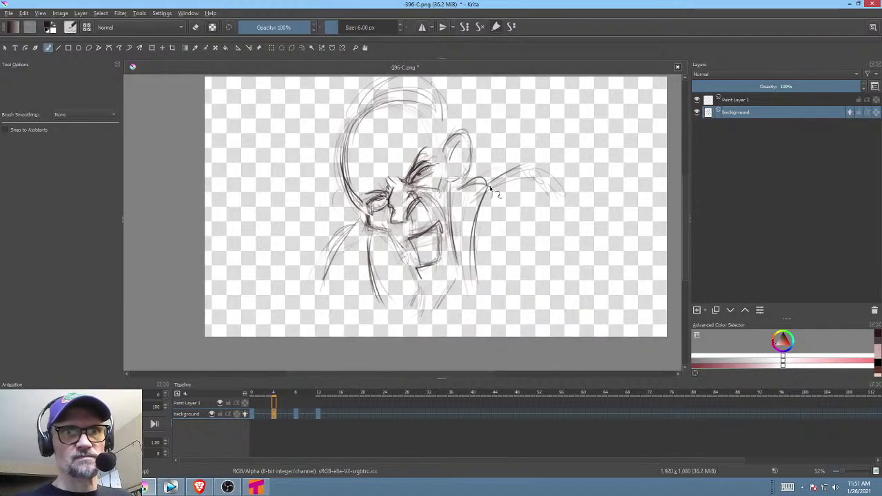
{"action": "key", "text": "period"}
{"action": "key", "text": "period"}
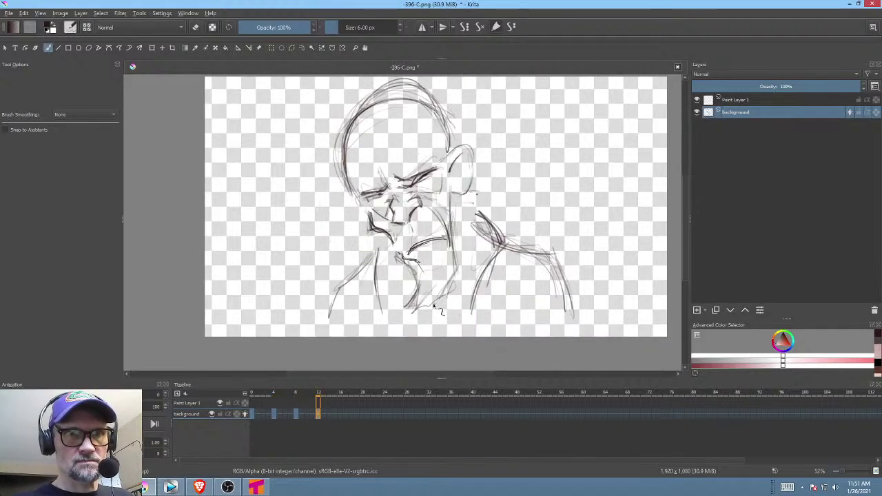
{"action": "key", "text": "comma"}
{"action": "mouse_move", "coordinate": [413, 301]}
{"action": "left_mouse_down"}
{"action": "mouse_move", "coordinate": [414, 314]}
{"action": "mouse_move", "coordinate": [453, 301]}
{"action": "mouse_move", "coordinate": [451, 277]}
{"action": "left_mouse_up"}
{"action": "key", "text": "comma"}
{"action": "key", "text": "period"}
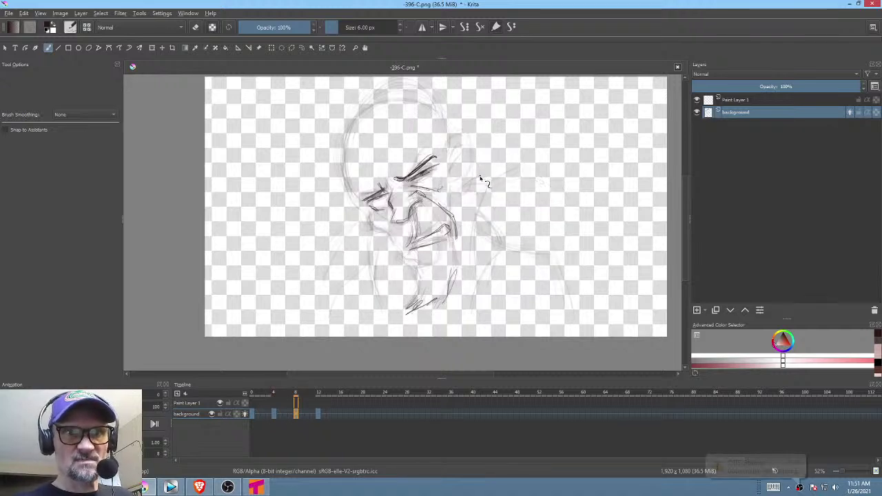
Draw the shoulder and upper-arm contours on both sides of the figure on frame 8.
{"action": "mouse_move", "coordinate": [482, 181]}
{"action": "left_mouse_down"}
{"action": "mouse_move", "coordinate": [466, 184]}
{"action": "mouse_move", "coordinate": [537, 184]}
{"action": "mouse_move", "coordinate": [572, 204]}
{"action": "mouse_move", "coordinate": [572, 262]}
{"action": "left_mouse_up"}
{"action": "left_click_drag", "start_coordinate": [563, 199], "coordinate": [578, 297]}
{"action": "left_click_drag", "start_coordinate": [575, 236], "coordinate": [581, 295]}
{"action": "key", "text": "period"}
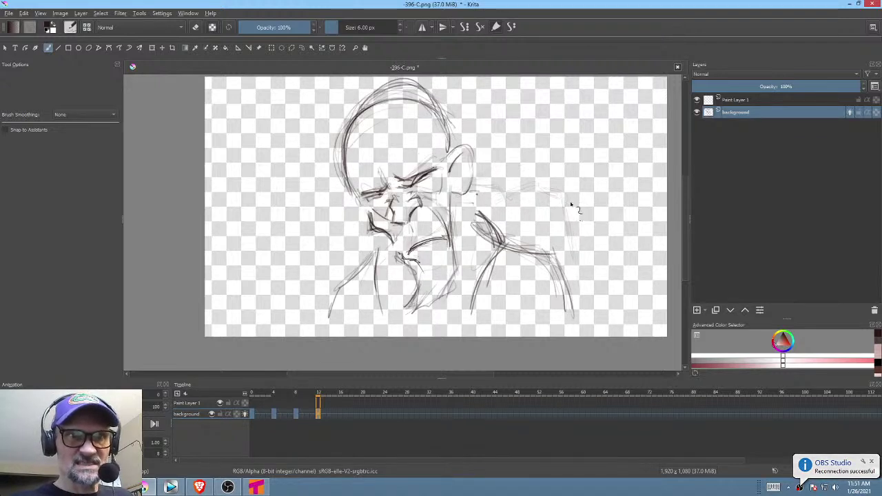
{"action": "key", "text": "comma"}
{"action": "mouse_move", "coordinate": [374, 234]}
{"action": "left_mouse_down"}
{"action": "mouse_move", "coordinate": [349, 257]}
{"action": "mouse_move", "coordinate": [339, 293]}
{"action": "left_mouse_up"}
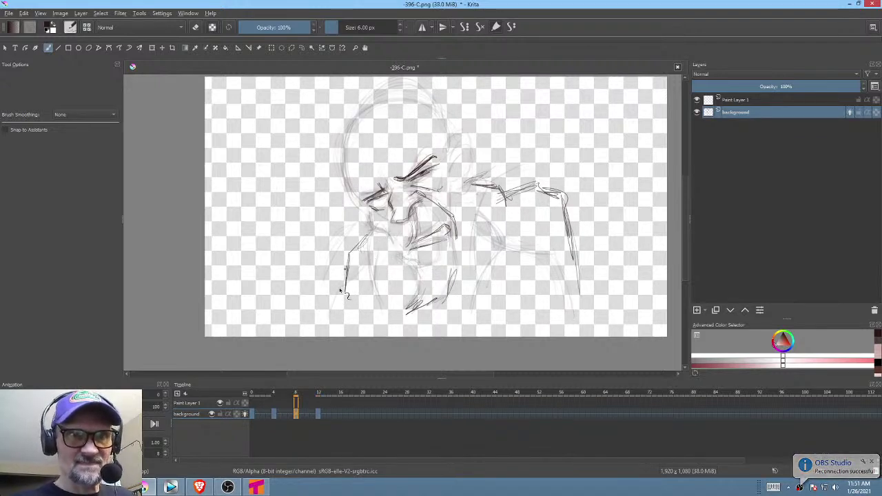
{"action": "key", "text": "comma"}
{"action": "key", "text": "period"}
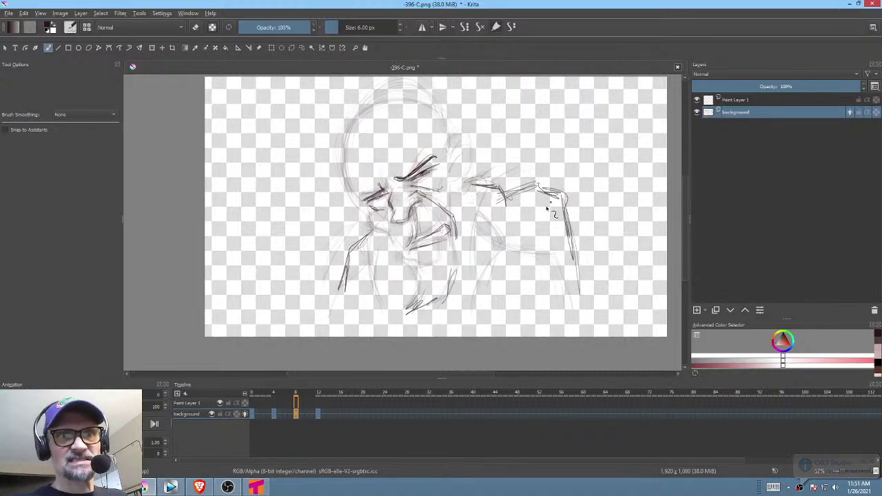
Draw the rounded skull contour from the crown down to the far brow on frame 8.
{"action": "scroll", "coordinate": [510, 254], "scroll_direction": "up", "scroll_amount": 2}
{"action": "key", "text": "period"}
{"action": "key", "text": "comma"}
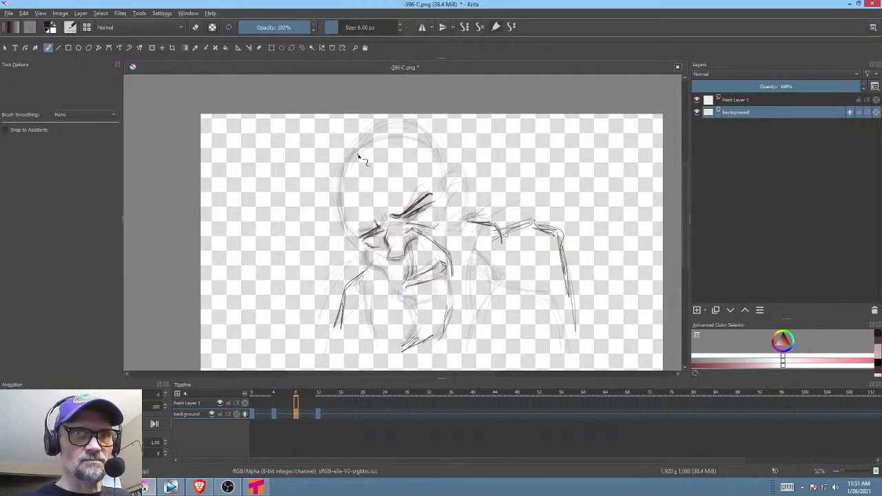
{"action": "key", "text": "period"}
{"action": "key", "text": "comma"}
{"action": "mouse_move", "coordinate": [370, 145]}
{"action": "left_mouse_down"}
{"action": "mouse_move", "coordinate": [406, 134]}
{"action": "mouse_move", "coordinate": [366, 145]}
{"action": "mouse_move", "coordinate": [348, 231]}
{"action": "left_mouse_up"}
Flip between frames 0, 4 and 8 to compare the face and draw the far cheek contour on frame 8.
{"action": "key", "text": "comma"}
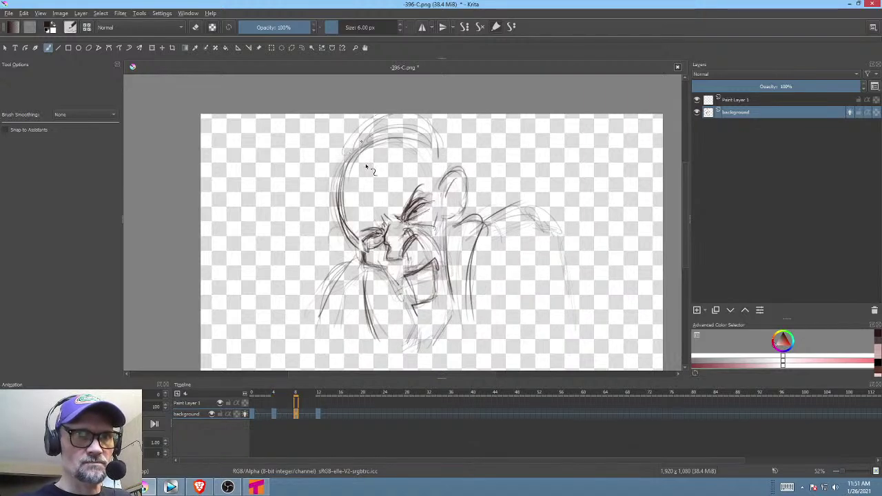
{"action": "key", "text": "period"}
{"action": "key", "text": "comma"}
{"action": "key", "text": "period"}
{"action": "key", "text": "comma"}
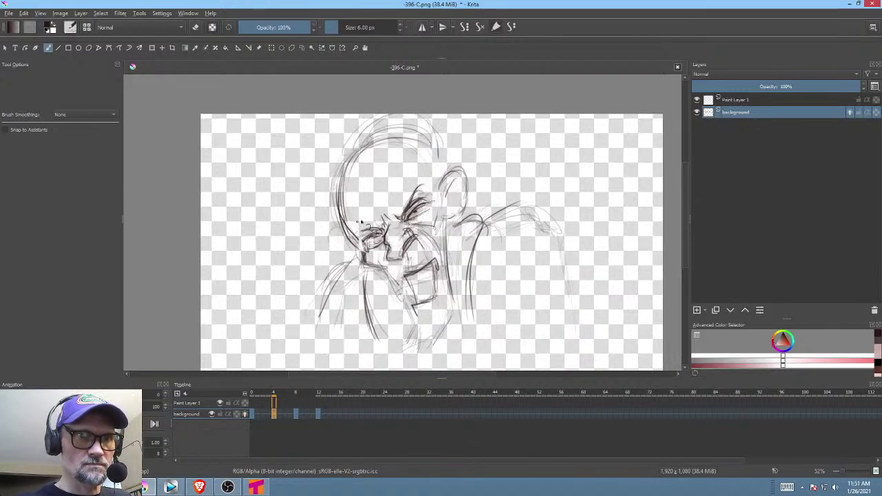
{"action": "key", "text": "period"}
{"action": "key", "text": "comma"}
{"action": "key", "text": "comma"}
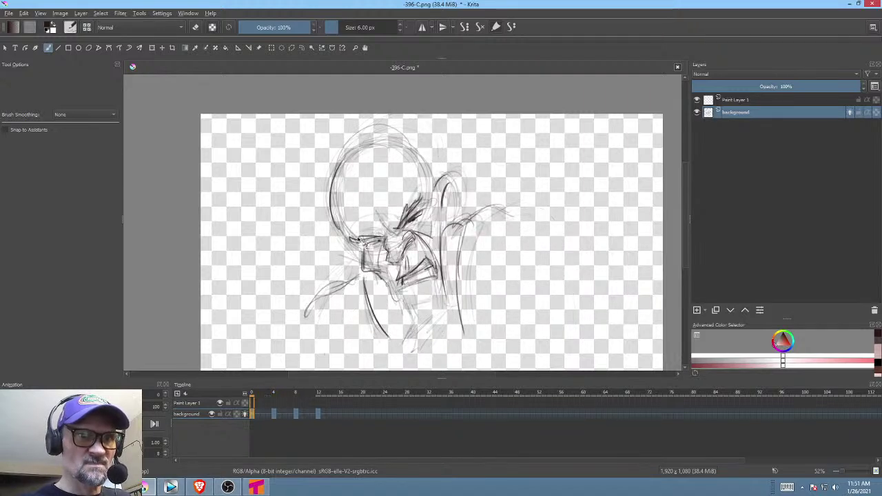
{"action": "key", "text": "period"}
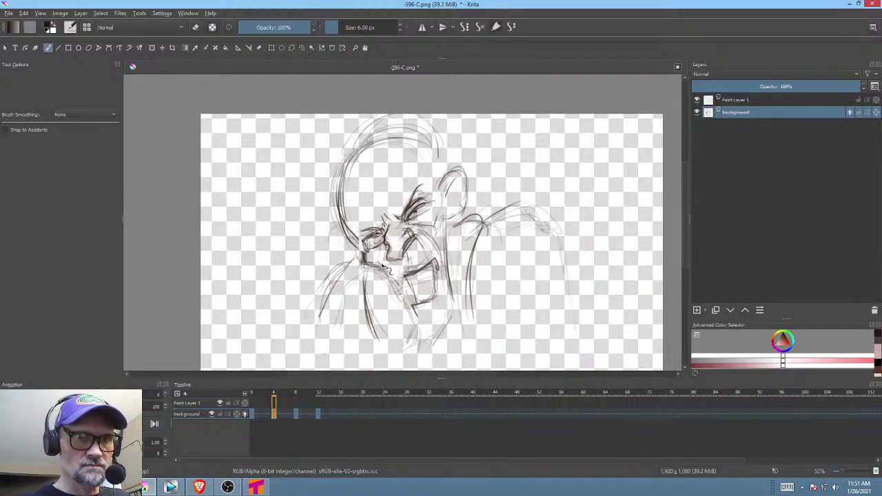
{"action": "key", "text": "period"}
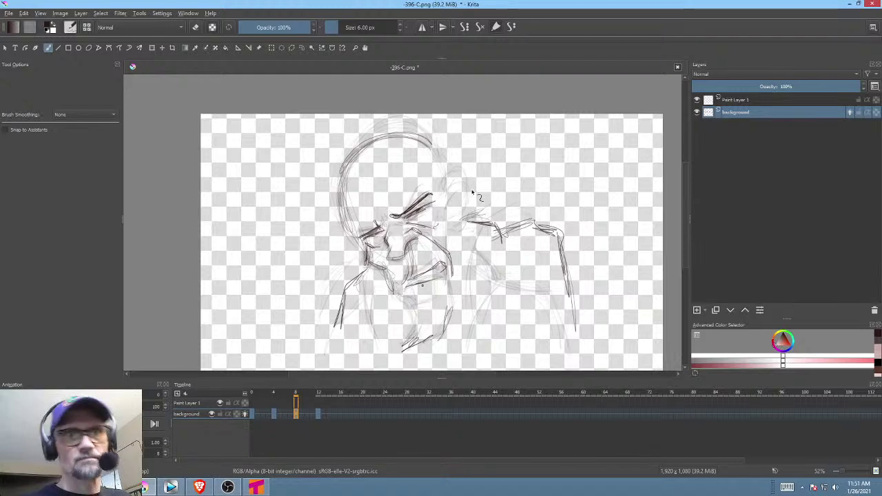
Draw the ear with its inner fold on frame 8 and add a short back-of-head line above it.
{"action": "key", "text": "comma"}
{"action": "key", "text": "comma"}
{"action": "key", "text": "period"}
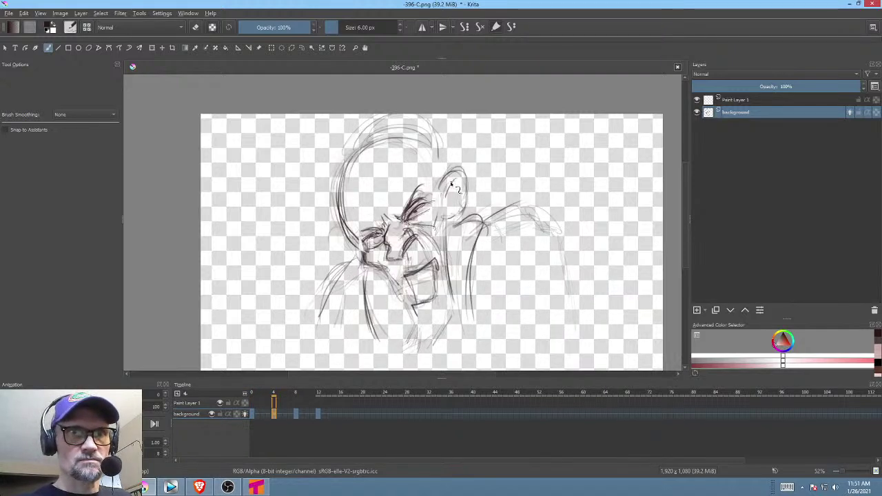
{"action": "key", "text": "period"}
{"action": "left_click_drag", "start_coordinate": [446, 190], "coordinate": [470, 171]}
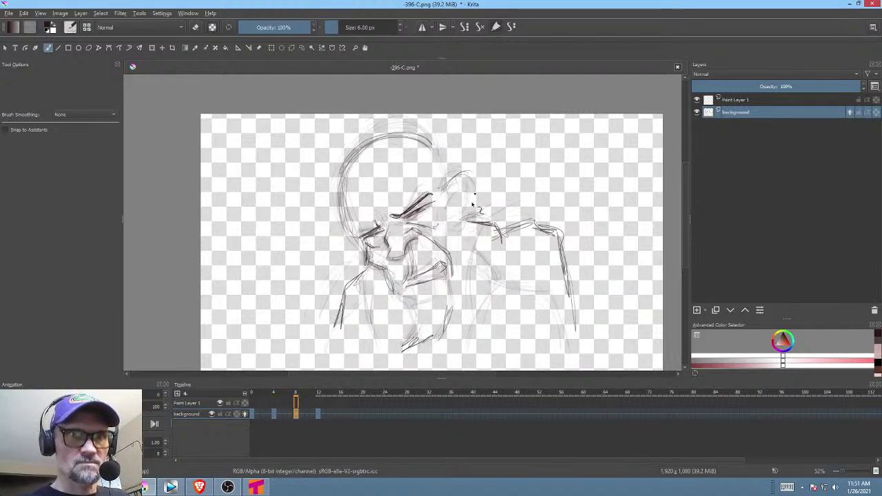
{"action": "mouse_move", "coordinate": [470, 213]}
{"action": "left_mouse_down"}
{"action": "mouse_move", "coordinate": [456, 187]}
{"action": "mouse_move", "coordinate": [470, 180]}
{"action": "mouse_move", "coordinate": [449, 185]}
{"action": "mouse_move", "coordinate": [459, 212]}
{"action": "left_mouse_up"}
{"action": "key", "text": "comma"}
{"action": "key", "text": "period"}
{"action": "left_click_drag", "start_coordinate": [438, 156], "coordinate": [482, 185]}
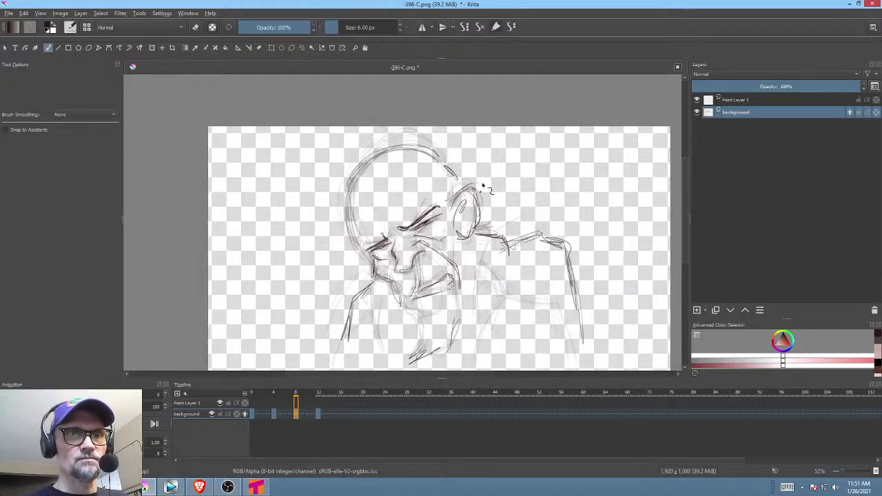
Darken and hatch the band across the top of the head on frame 4.
{"action": "key", "text": "comma"}
{"action": "key", "text": "period"}
{"action": "key", "text": "comma"}
{"action": "mouse_move", "coordinate": [417, 143]}
{"action": "left_mouse_down"}
{"action": "mouse_move", "coordinate": [385, 146]}
{"action": "mouse_move", "coordinate": [415, 146]}
{"action": "mouse_move", "coordinate": [369, 161]}
{"action": "mouse_move", "coordinate": [409, 140]}
{"action": "mouse_move", "coordinate": [416, 154]}
{"action": "mouse_move", "coordinate": [441, 160]}
{"action": "left_mouse_up"}
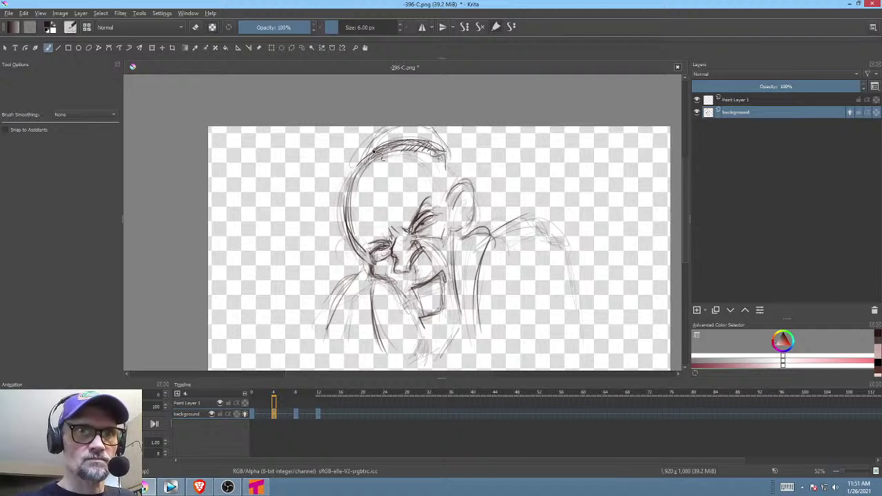
Draw the raised outer crown contour on frame 8 and join it to the back of the head, using frame 12 as reference.
{"action": "key", "text": "period"}
{"action": "mouse_move", "coordinate": [426, 151]}
{"action": "left_mouse_down"}
{"action": "mouse_move", "coordinate": [404, 135]}
{"action": "mouse_move", "coordinate": [369, 156]}
{"action": "mouse_move", "coordinate": [384, 143]}
{"action": "mouse_move", "coordinate": [435, 141]}
{"action": "left_mouse_up"}
{"action": "key", "text": "period"}
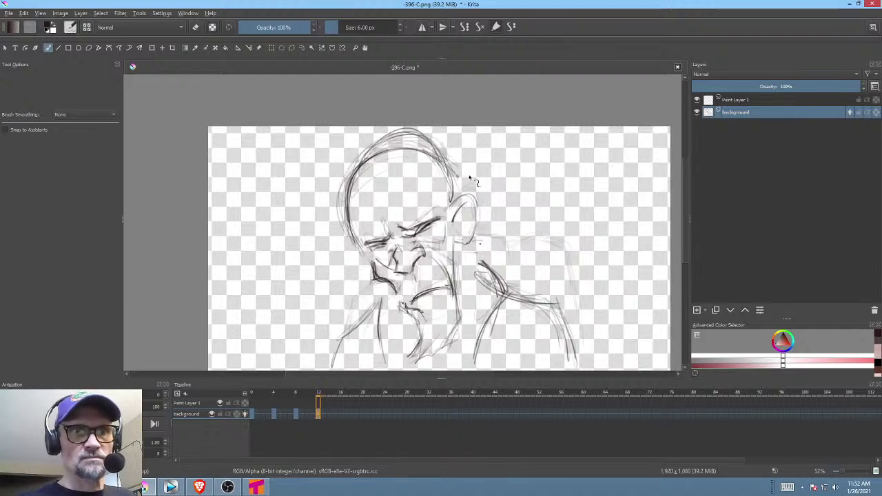
{"action": "key", "text": "comma"}
{"action": "key", "text": "period"}
{"action": "key", "text": "comma"}
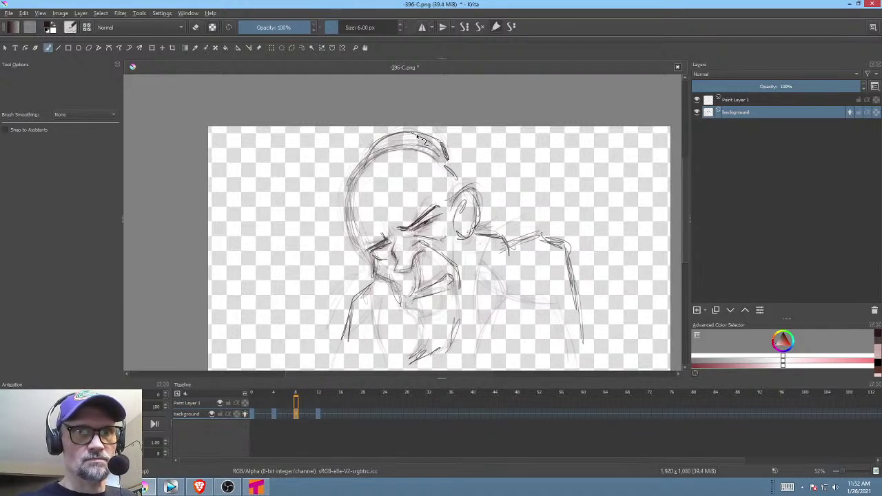
{"action": "mouse_move", "coordinate": [441, 152]}
{"action": "left_mouse_down"}
{"action": "mouse_move", "coordinate": [375, 158]}
{"action": "mouse_move", "coordinate": [401, 136]}
{"action": "mouse_move", "coordinate": [434, 150]}
{"action": "mouse_move", "coordinate": [457, 137]}
{"action": "mouse_move", "coordinate": [457, 160]}
{"action": "left_mouse_up"}
{"action": "key", "text": "e"}
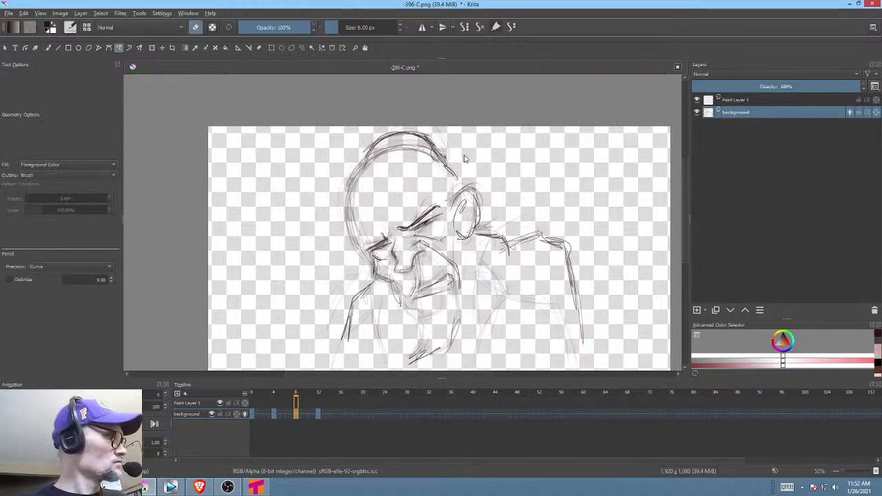
{"action": "key", "text": "b"}
{"action": "key", "text": "e"}
Compare frame 8 with frame 4 and draw the jaw and neck lines below the ear on frame 8.
{"action": "key", "text": "Left"}
{"action": "key", "text": "Right"}
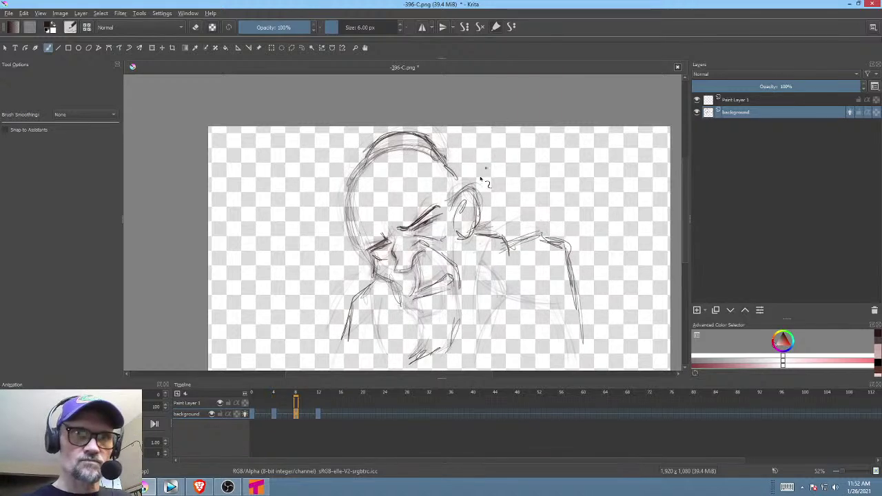
{"action": "left_click_drag", "start_coordinate": [484, 216], "coordinate": [494, 201]}
{"action": "key", "text": "Left"}
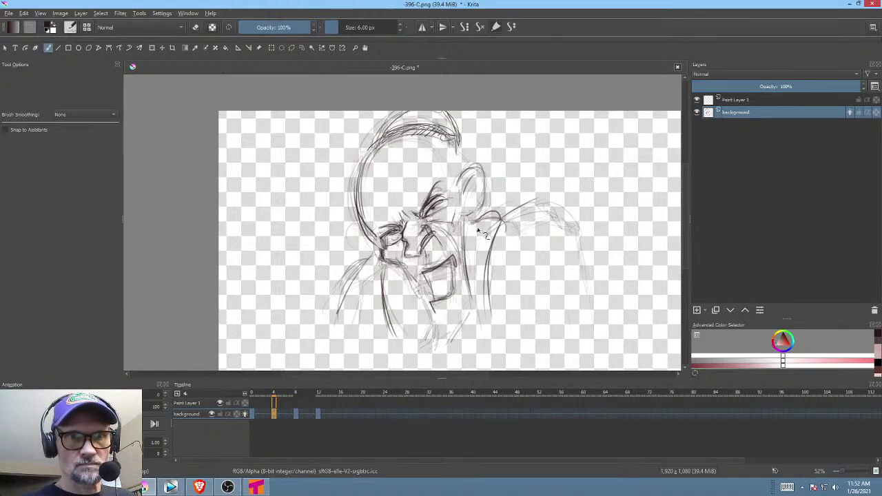
{"action": "key", "text": "Right"}
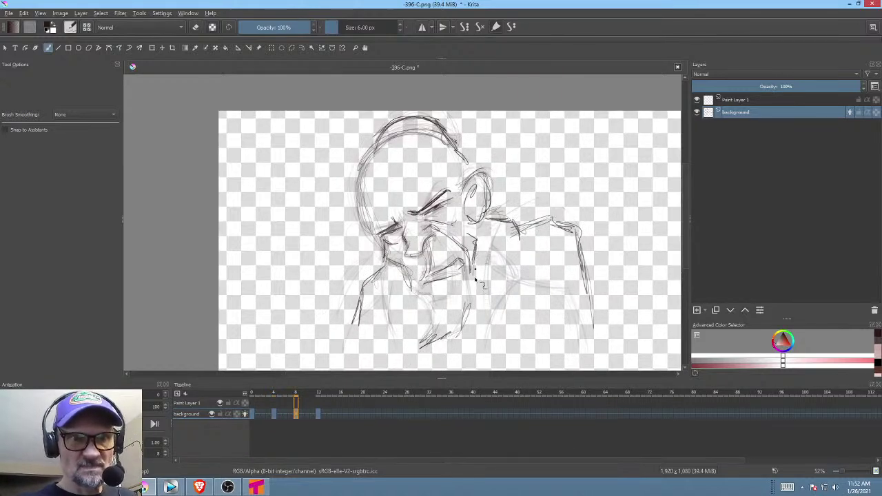
{"action": "left_click_drag", "start_coordinate": [477, 274], "coordinate": [472, 304]}
{"action": "left_click_drag", "start_coordinate": [487, 248], "coordinate": [480, 279]}
{"action": "left_click_drag", "start_coordinate": [485, 240], "coordinate": [476, 275]}
Add a small mark in front of the ear and a back-of-head line on frame 0, then return to frame 8.
{"action": "key", "text": "Left"}
{"action": "key", "text": "Left"}
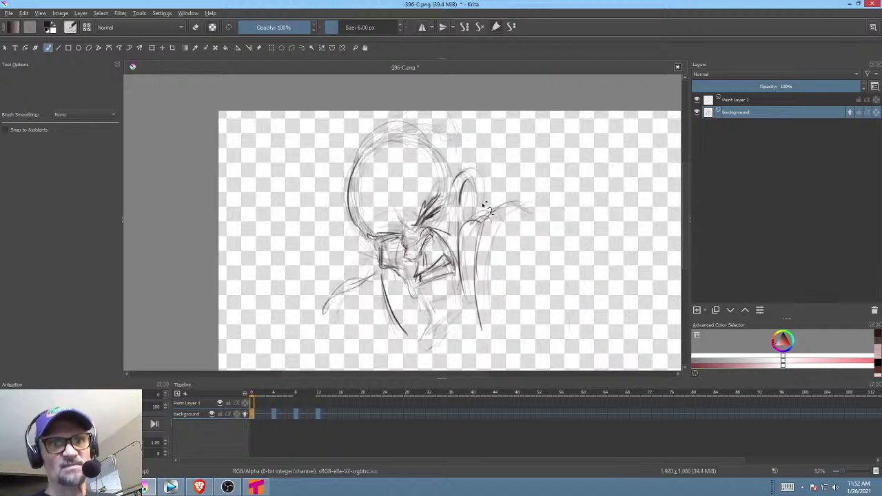
{"action": "left_click_drag", "start_coordinate": [460, 212], "coordinate": [455, 224]}
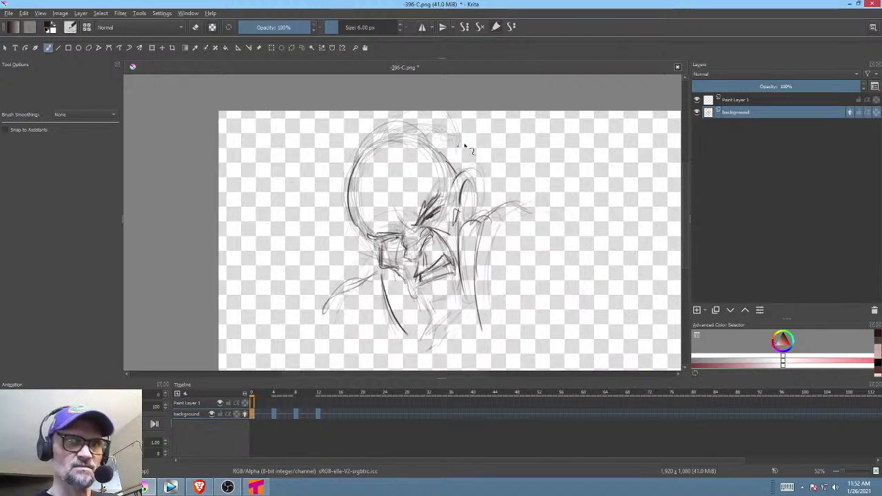
{"action": "key", "text": "Right"}
{"action": "key", "text": "Right"}
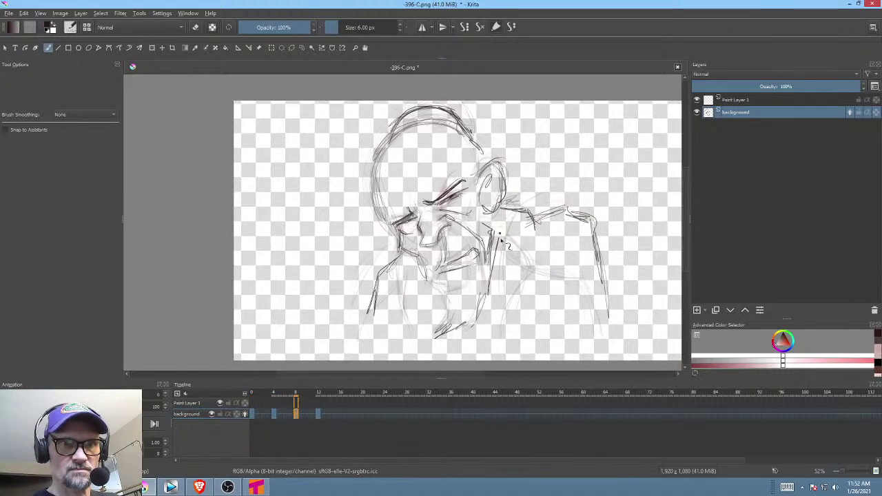
Draw the chin and the rear jaw edge up toward the ear on frame 0, checking against frames 4 and 8.
{"action": "key", "text": "Left"}
{"action": "key", "text": "Left"}
{"action": "left_click_drag", "start_coordinate": [451, 320], "coordinate": [439, 335]}
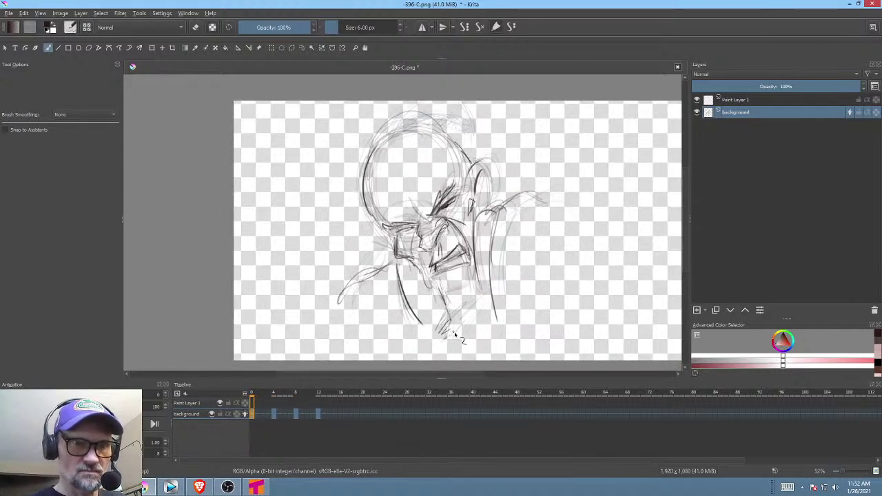
{"action": "key", "text": "Right"}
{"action": "key", "text": "Right"}
{"action": "key", "text": "Left"}
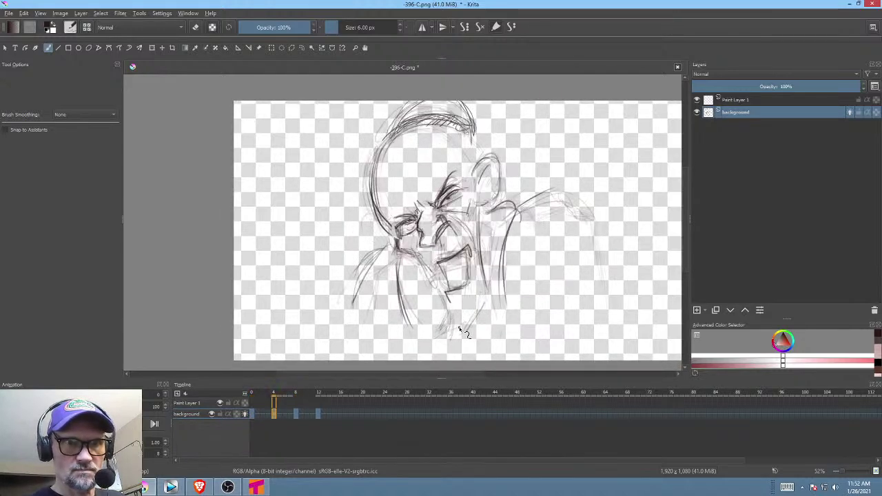
{"action": "key", "text": "Left"}
{"action": "left_click_drag", "start_coordinate": [482, 293], "coordinate": [477, 309]}
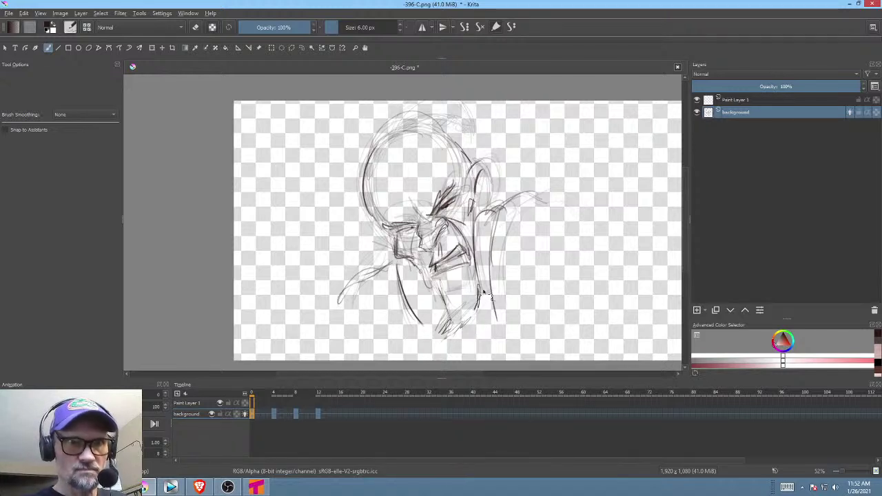
{"action": "mouse_move", "coordinate": [481, 257]}
{"action": "left_mouse_down"}
{"action": "mouse_move", "coordinate": [476, 211]}
{"action": "mouse_move", "coordinate": [477, 222]}
{"action": "left_mouse_up"}
Flip through frames 4, 8 and 12 and extend the far cheek line down to the chin on frame 8.
{"action": "key", "text": "Right"}
{"action": "key", "text": "Right"}
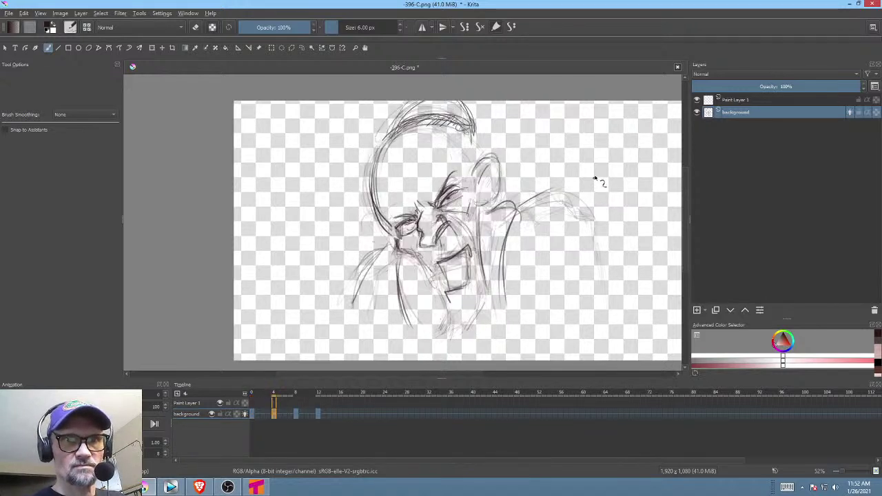
{"action": "key", "text": "Right"}
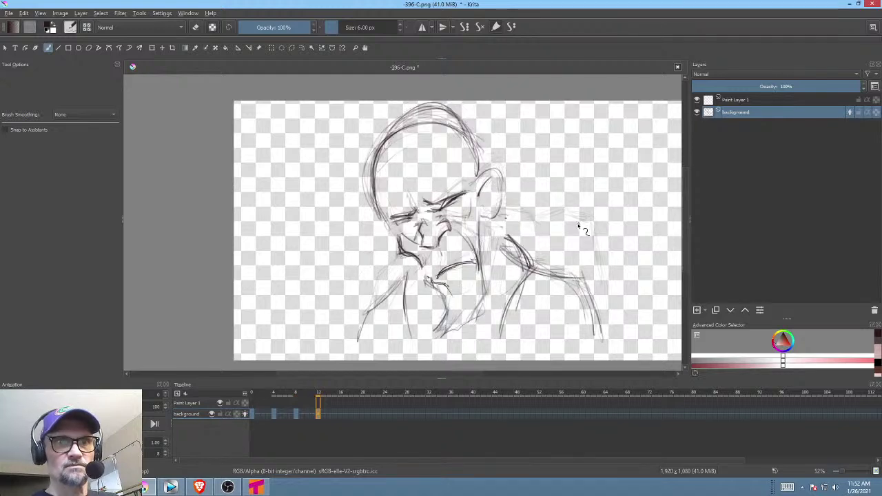
{"action": "key", "text": "Left"}
{"action": "key", "text": "Right"}
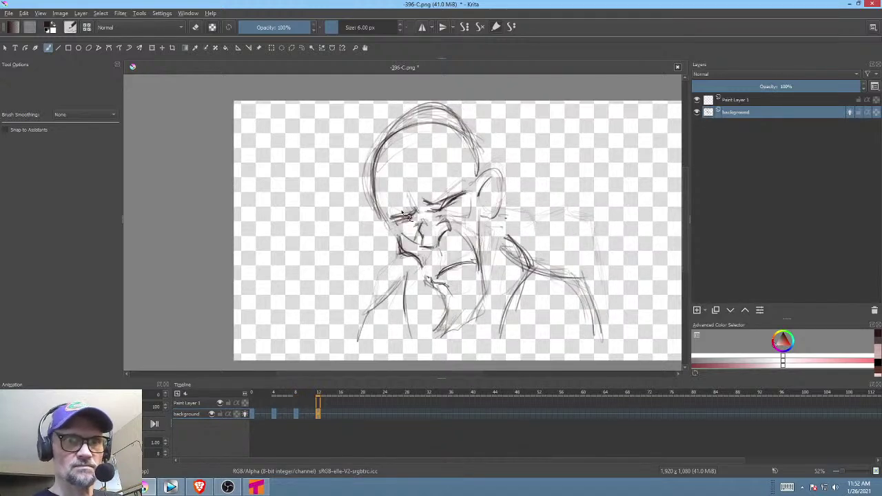
{"action": "key", "text": "Left"}
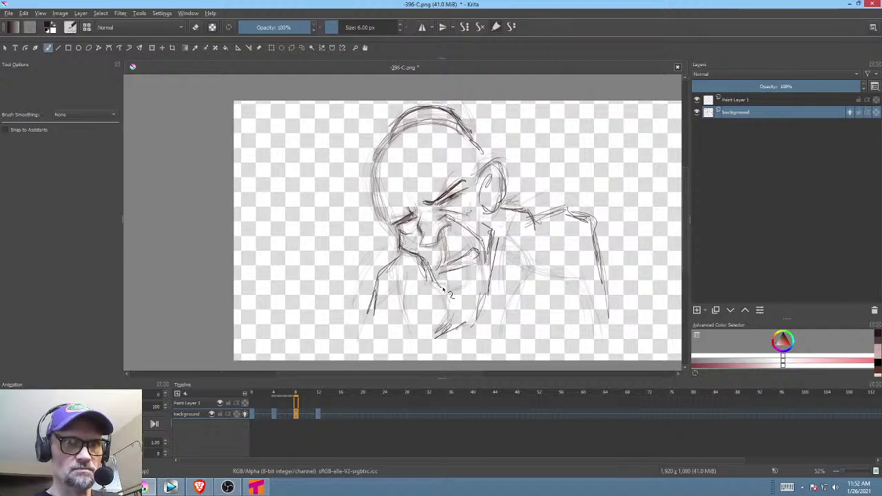
{"action": "key", "text": "Left"}
{"action": "key", "text": "Right"}
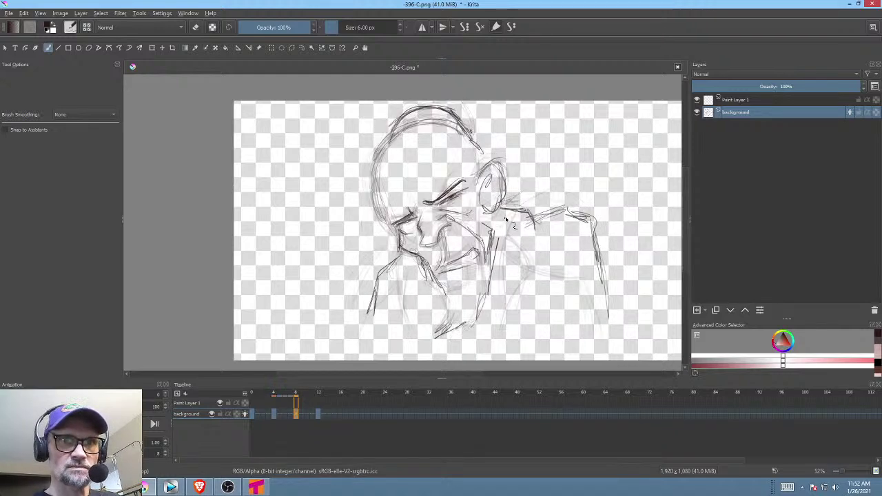
Compare frame 8 with frame 4 and erase the rear jaw lines below the ear on frame 8.
{"action": "key", "text": "Left"}
{"action": "key", "text": "Right"}
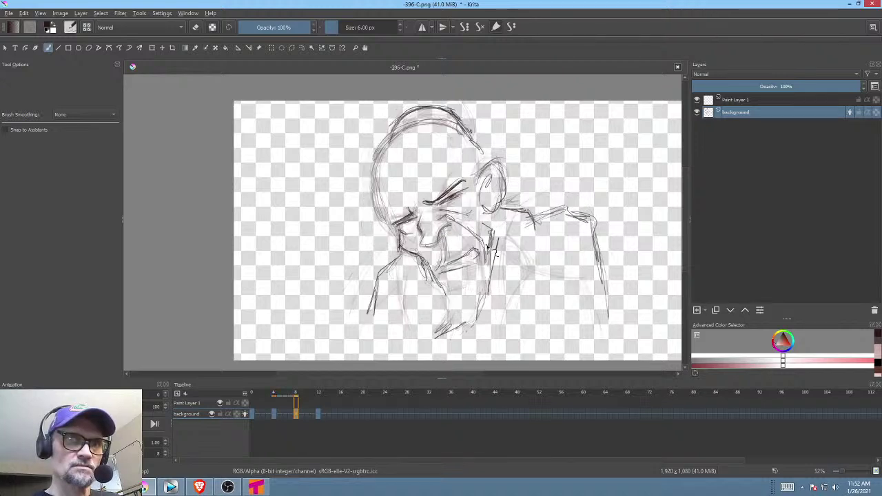
{"action": "key", "text": "Left"}
{"action": "key", "text": "Right"}
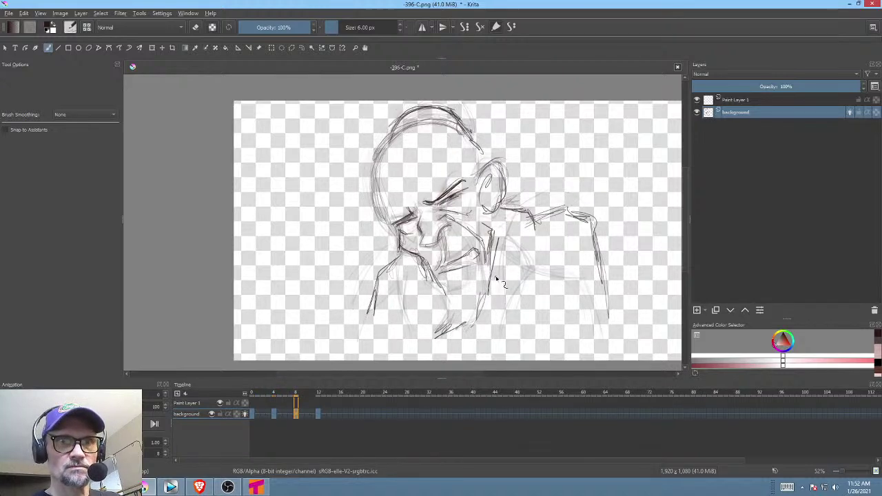
{"action": "key", "text": "p"}
{"action": "key", "text": "e"}
{"action": "mouse_move", "coordinate": [492, 215]}
{"action": "left_mouse_down"}
{"action": "mouse_move", "coordinate": [484, 297]}
{"action": "mouse_move", "coordinate": [507, 216]}
{"action": "left_mouse_up"}
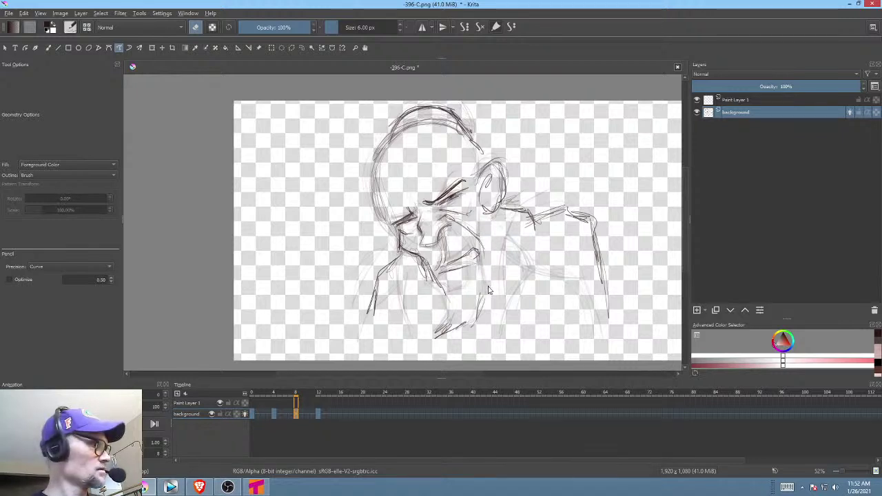
Redraw the rear jaw line on frame 8 from the bottom of the ear down to chin level.
{"action": "key", "text": "b"}
{"action": "key", "text": "e"}
{"action": "left_click_drag", "start_coordinate": [489, 222], "coordinate": [482, 316]}
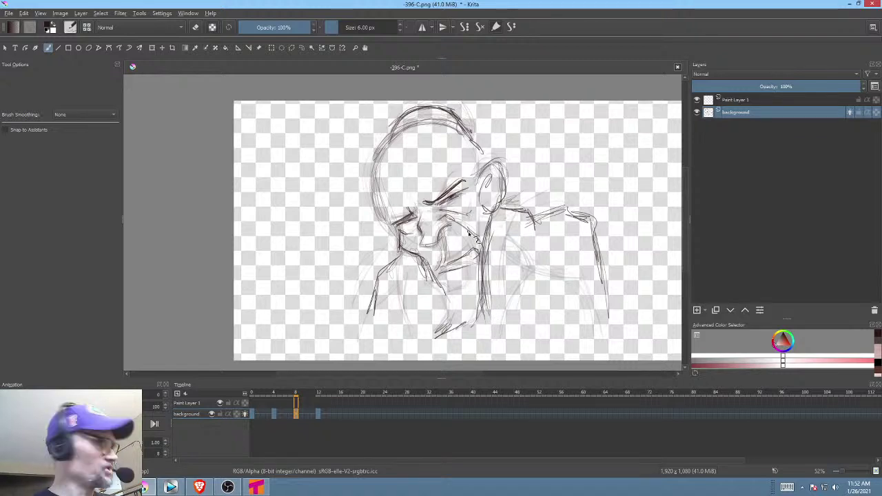
Erase the upper mouth line on frame 8 and redraw the mouth corner, lower lip and fold beside the nose.
{"action": "key", "text": "p"}
{"action": "key", "text": "e"}
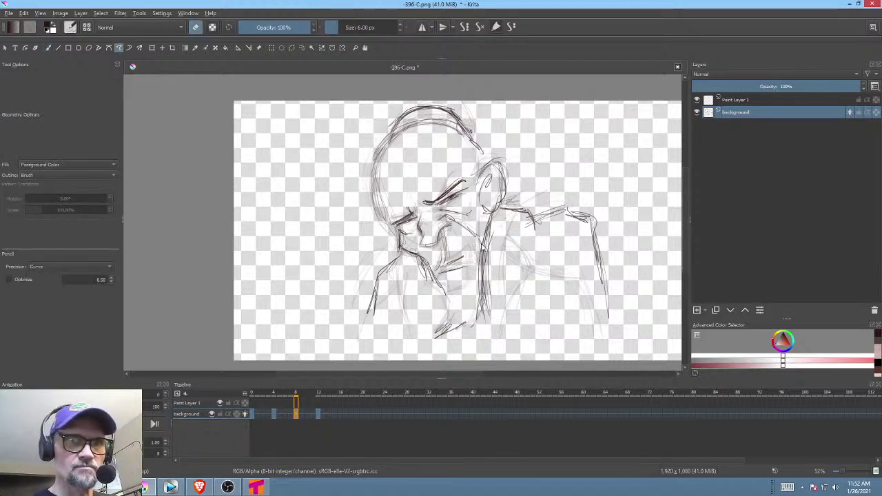
{"action": "key", "text": "b"}
{"action": "key", "text": "e"}
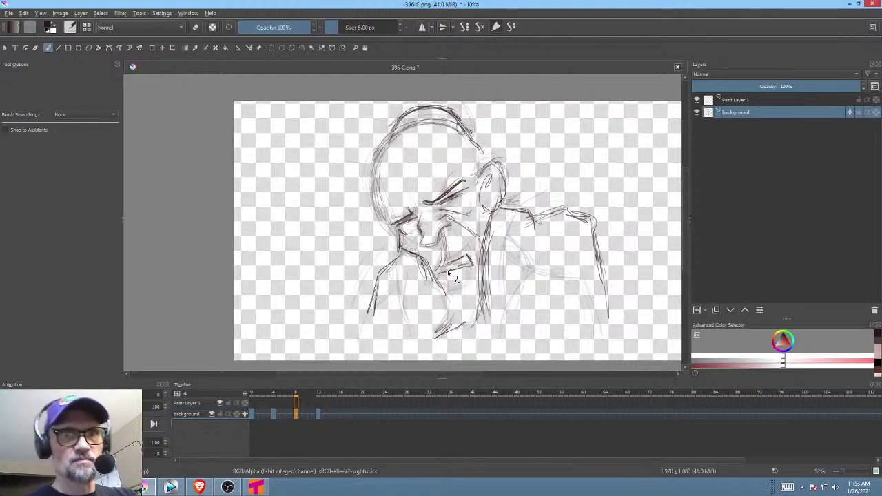
{"action": "left_click_drag", "start_coordinate": [426, 281], "coordinate": [456, 270]}
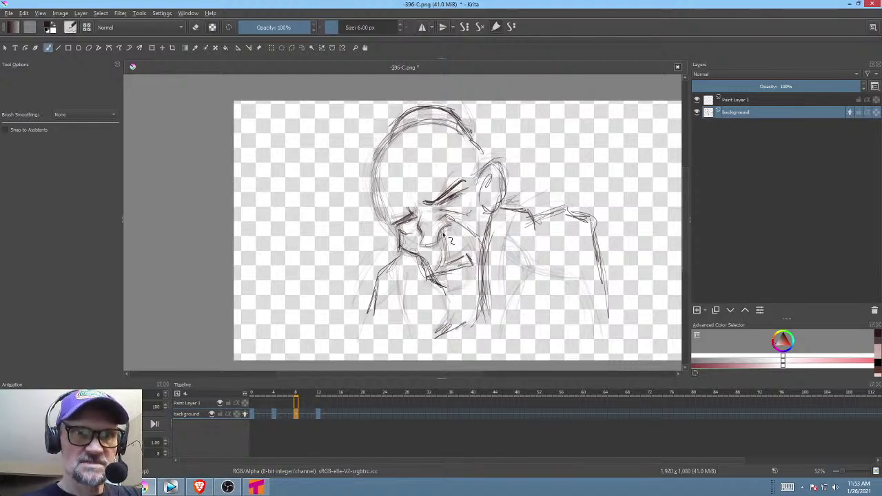
{"action": "mouse_move", "coordinate": [449, 235]}
{"action": "left_mouse_down"}
{"action": "mouse_move", "coordinate": [449, 269]}
{"action": "mouse_move", "coordinate": [482, 244]}
{"action": "mouse_move", "coordinate": [478, 283]}
{"action": "left_mouse_up"}
Compare frame 8 with frames 4 and 12 and draw the far brow ridge at the base of the forehead on frame 8.
{"action": "key", "text": "Left"}
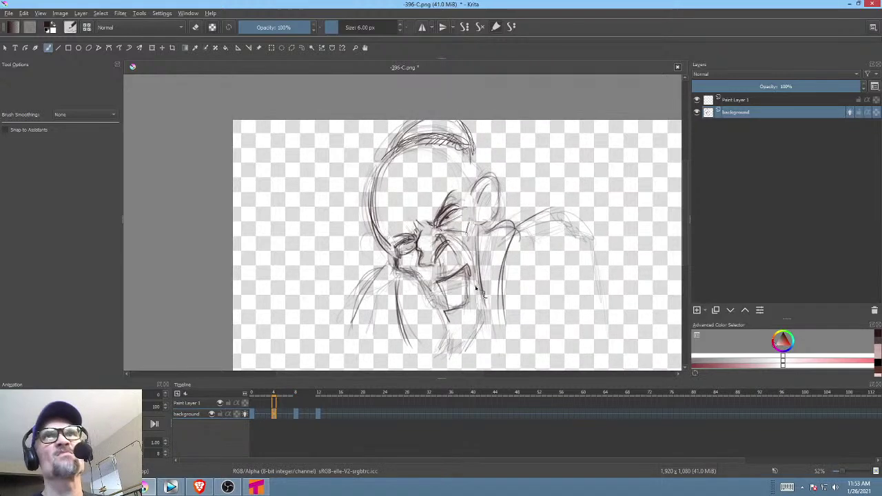
{"action": "key", "text": "Right"}
{"action": "key", "text": "Right"}
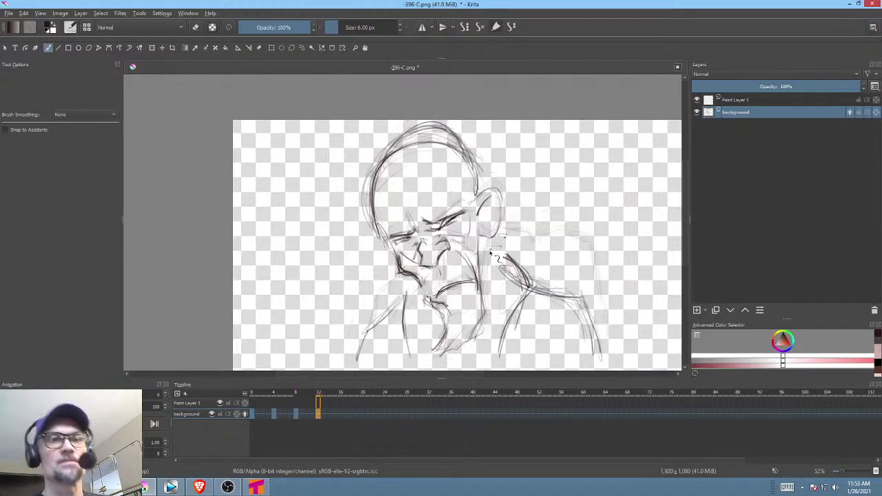
{"action": "key", "text": "Left"}
{"action": "key", "text": "Right"}
{"action": "key", "text": "Left"}
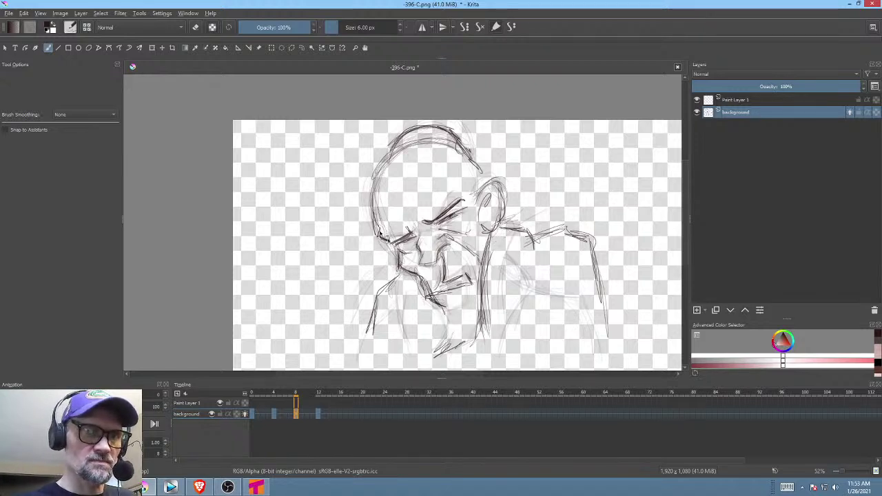
Flip repeatedly between frames 8 and 12 to examine how the brow, eye and ear move through the head turn.
{"action": "key", "text": "Right"}
{"action": "key", "text": "Right"}
{"action": "key", "text": "Right"}
{"action": "key", "text": "Right"}
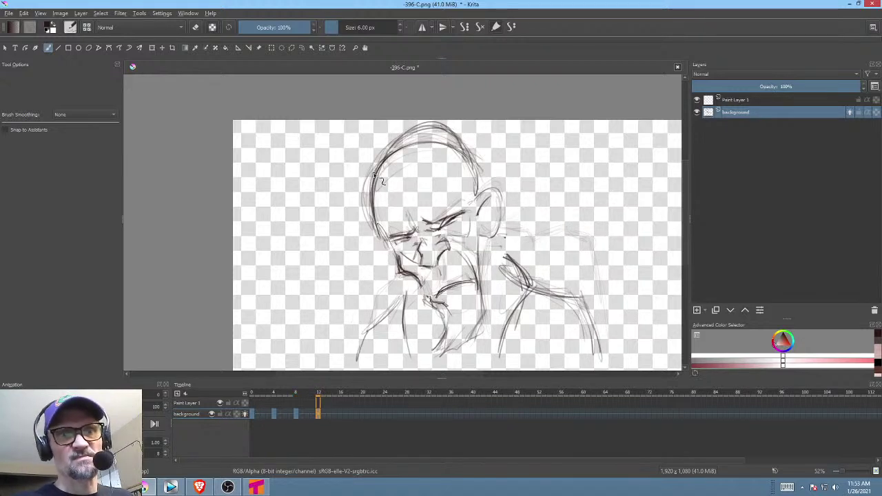
{"action": "key", "text": "Left"}
{"action": "key", "text": "Left"}
{"action": "key", "text": "Left"}
{"action": "key", "text": "Left"}
{"action": "key", "text": "Right"}
{"action": "key", "text": "Right"}
{"action": "key", "text": "Right"}
{"action": "key", "text": "Right"}
{"action": "key", "text": "Left"}
{"action": "key", "text": "Left"}
{"action": "key", "text": "Left"}
{"action": "key", "text": "Left"}
{"action": "key", "text": "Right"}
{"action": "key", "text": "Right"}
{"action": "key", "text": "Right"}
{"action": "key", "text": "Right"}
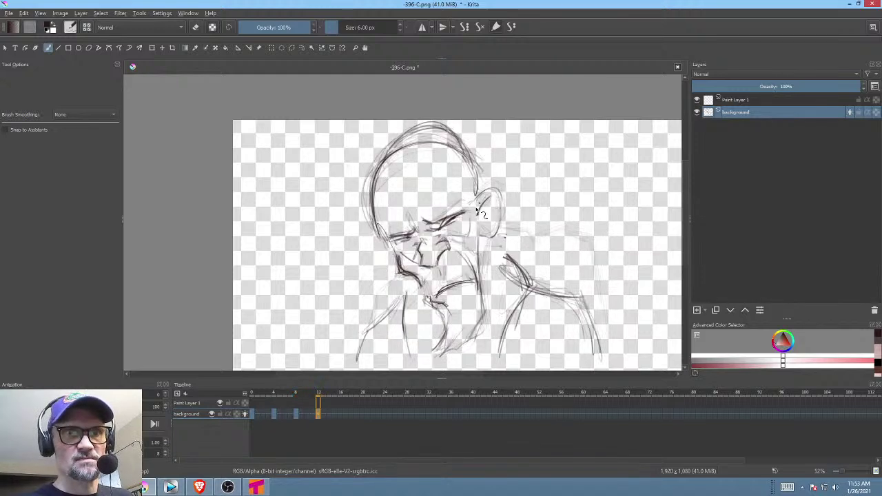
{"action": "key", "text": "Left"}
{"action": "key", "text": "Left"}
{"action": "key", "text": "Left"}
{"action": "key", "text": "Left"}
{"action": "key", "text": "Right"}
{"action": "key", "text": "Right"}
{"action": "key", "text": "Right"}
{"action": "key", "text": "Right"}
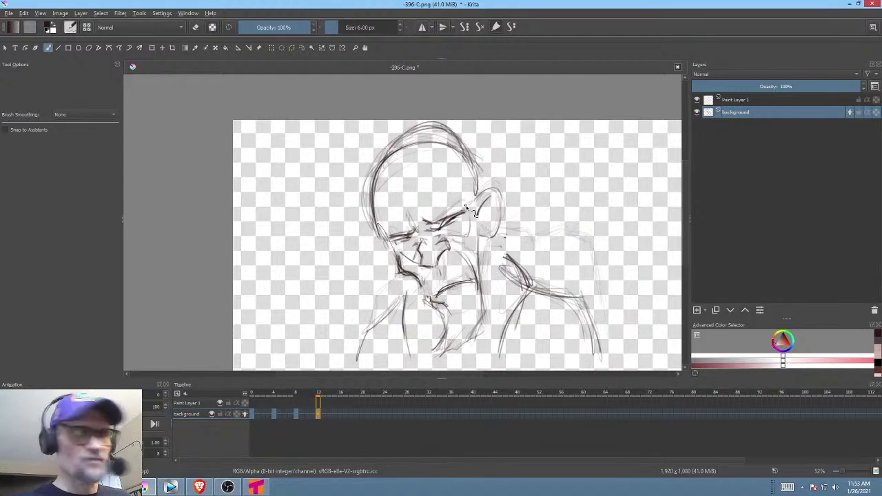
Erase the near eyebrow and eye lines on frame 12, checking the motion against frame 8.
{"action": "key", "text": "e"}
{"action": "mouse_move", "coordinate": [462, 200]}
{"action": "left_mouse_down"}
{"action": "mouse_move", "coordinate": [427, 198]}
{"action": "mouse_move", "coordinate": [422, 223]}
{"action": "mouse_move", "coordinate": [473, 237]}
{"action": "left_mouse_up"}
{"action": "key", "text": "Left"}
{"action": "key", "text": "Left"}
{"action": "key", "text": "Left"}
{"action": "key", "text": "Left"}
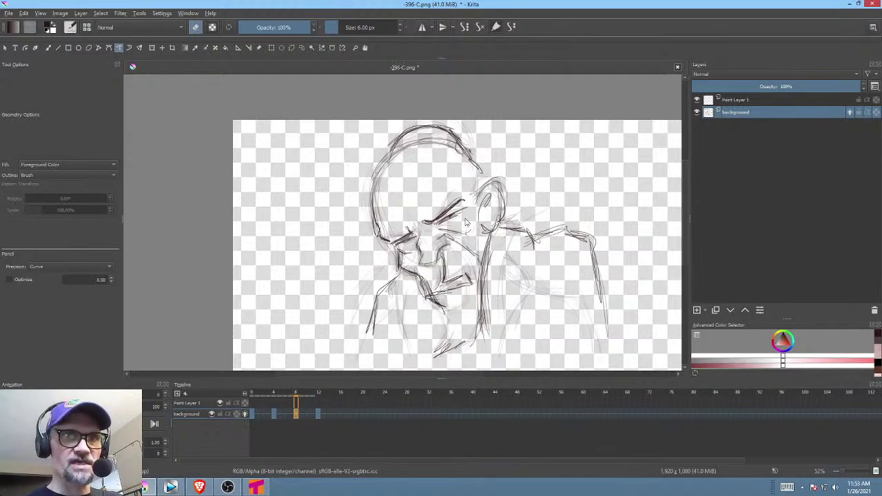
{"action": "key", "text": "Right"}
{"action": "key", "text": "Right"}
{"action": "key", "text": "Right"}
{"action": "key", "text": "Right"}
{"action": "key", "text": "Left"}
{"action": "key", "text": "Left"}
{"action": "key", "text": "Left"}
{"action": "key", "text": "Left"}
{"action": "key", "text": "Right"}
{"action": "key", "text": "Right"}
{"action": "key", "text": "Right"}
{"action": "key", "text": "Right"}
{"action": "key", "text": "Left"}
{"action": "key", "text": "Left"}
{"action": "key", "text": "Left"}
{"action": "key", "text": "Left"}
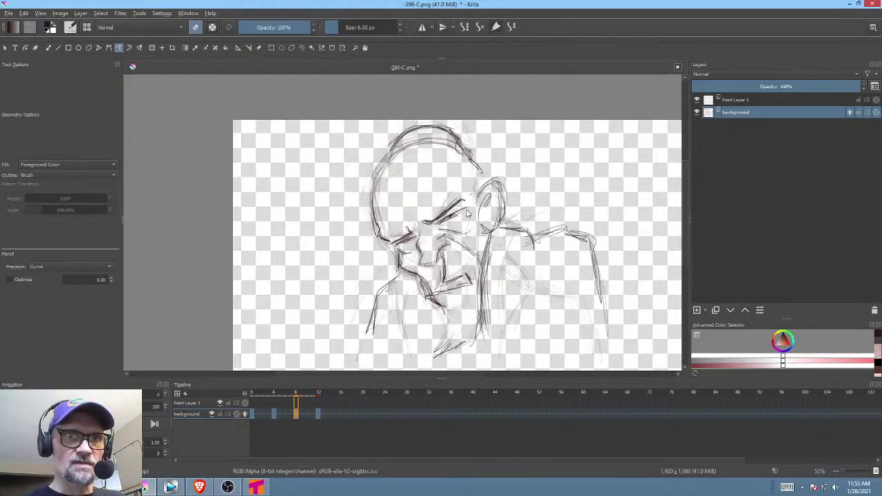
{"action": "key", "text": "Right"}
{"action": "key", "text": "Right"}
{"action": "key", "text": "Right"}
{"action": "key", "text": "Right"}
{"action": "key", "text": "Left"}
{"action": "key", "text": "Left"}
{"action": "key", "text": "Left"}
{"action": "key", "text": "Left"}
{"action": "key", "text": "Right"}
{"action": "key", "text": "Right"}
{"action": "key", "text": "Right"}
{"action": "key", "text": "Right"}
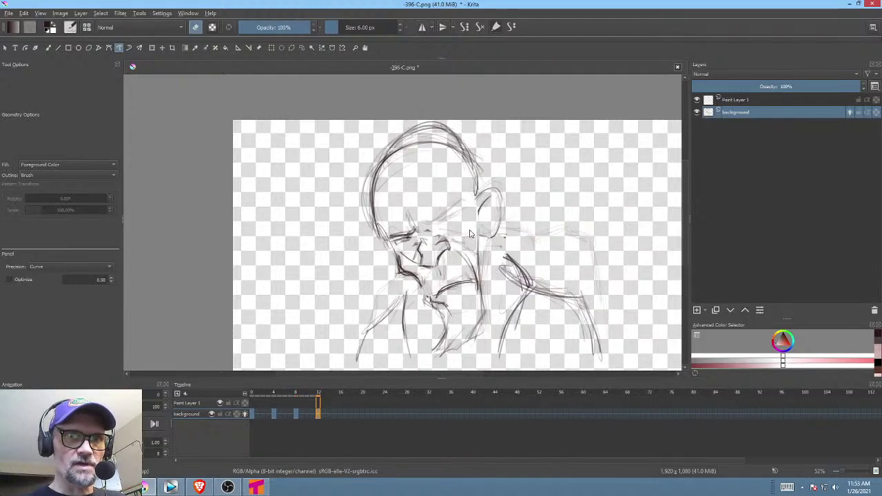
Compare frames 8 and 12 and sketch a new slanted upper line for the near eye on frame 12.
{"action": "key", "text": "b"}
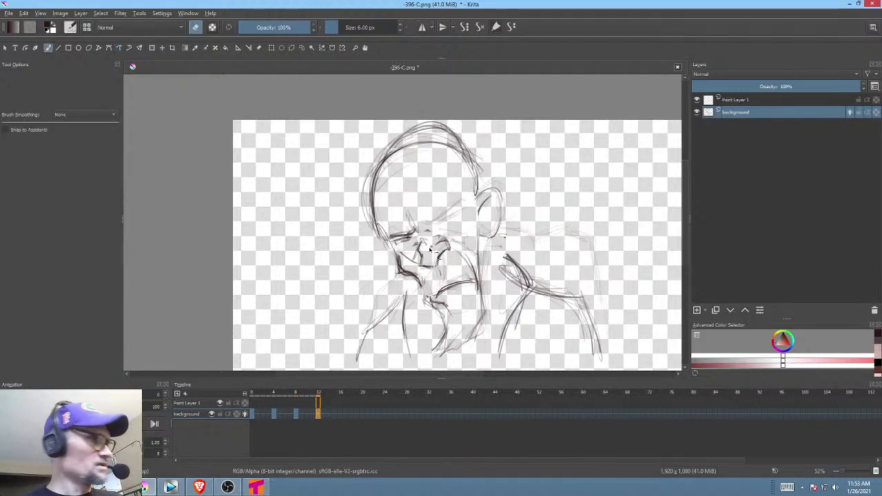
{"action": "key", "text": "e"}
{"action": "key", "text": "Left"}
{"action": "key", "text": "Left"}
{"action": "key", "text": "Left"}
{"action": "key", "text": "Left"}
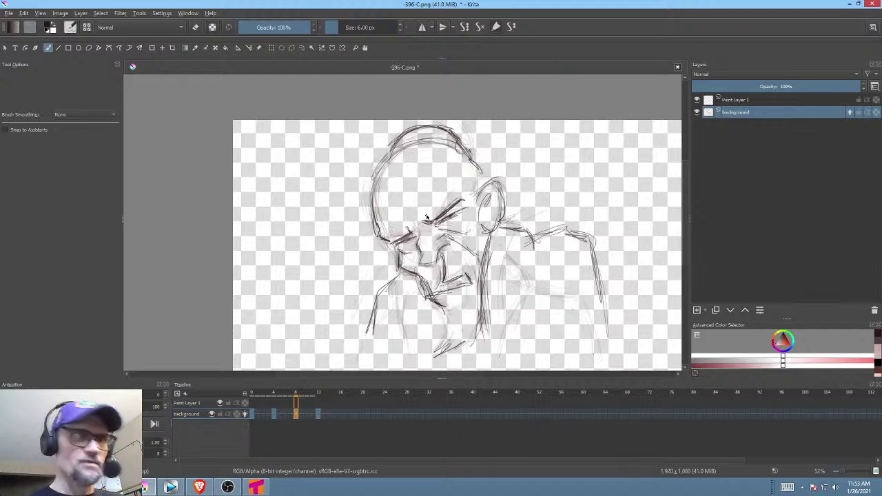
{"action": "key", "text": "Right"}
{"action": "key", "text": "Left"}
{"action": "key", "text": "Right"}
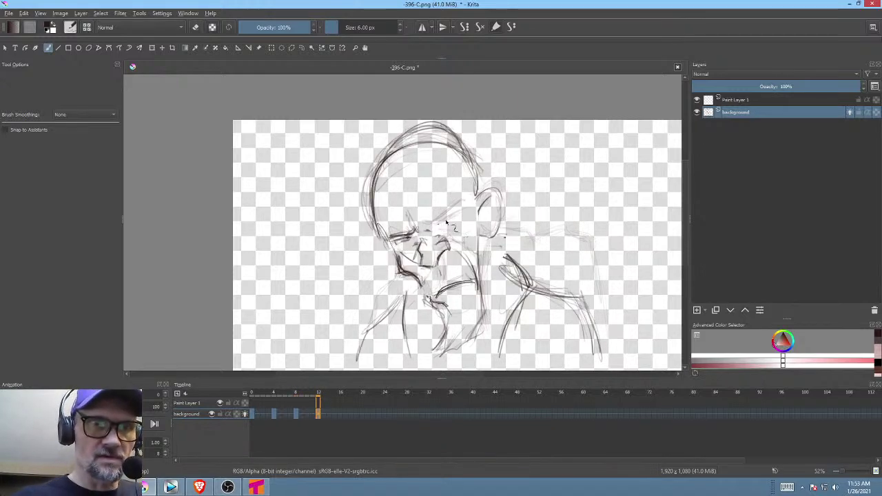
{"action": "key", "text": "Left"}
{"action": "key", "text": "Left"}
{"action": "key", "text": "Left"}
{"action": "key", "text": "Left"}
{"action": "key", "text": "Right"}
{"action": "key", "text": "Right"}
{"action": "key", "text": "Right"}
{"action": "key", "text": "Right"}
{"action": "key", "text": "Left"}
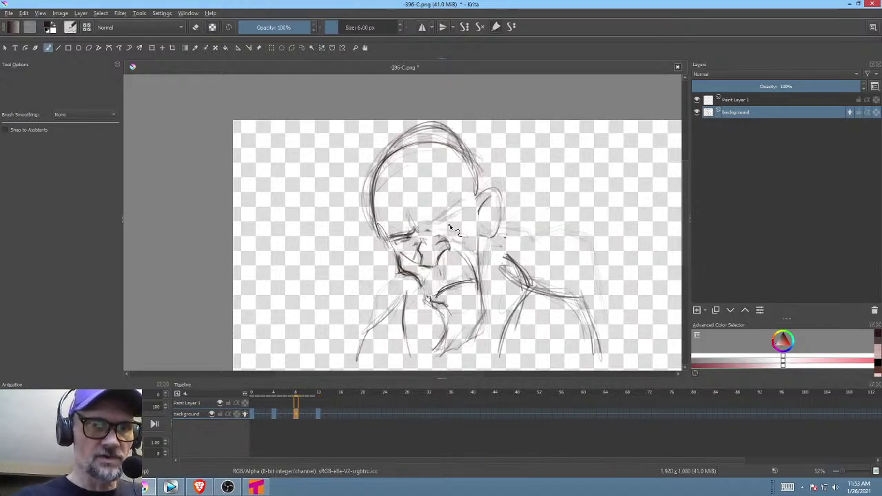
{"action": "key", "text": "Left"}
{"action": "key", "text": "period"}
{"action": "key", "text": "period"}
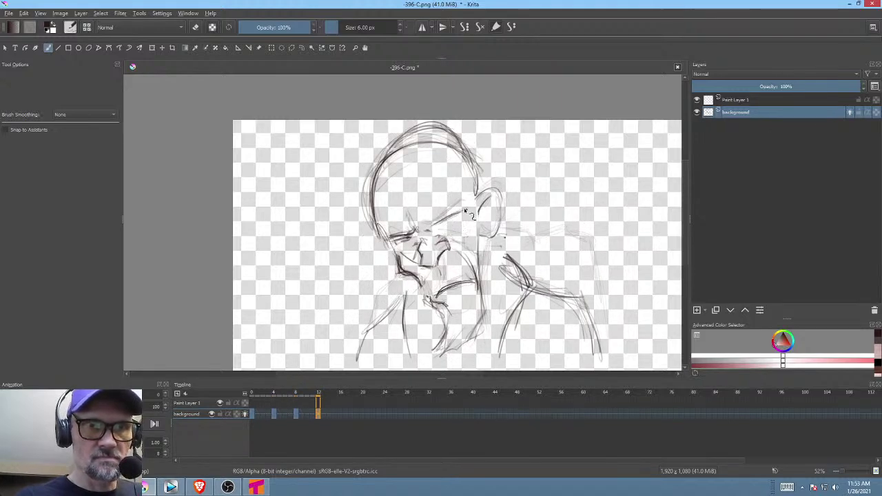
Draw a flatter near eyebrow above the eye on frame 12, using frame 8 as reference.
{"action": "key", "text": "plus"}
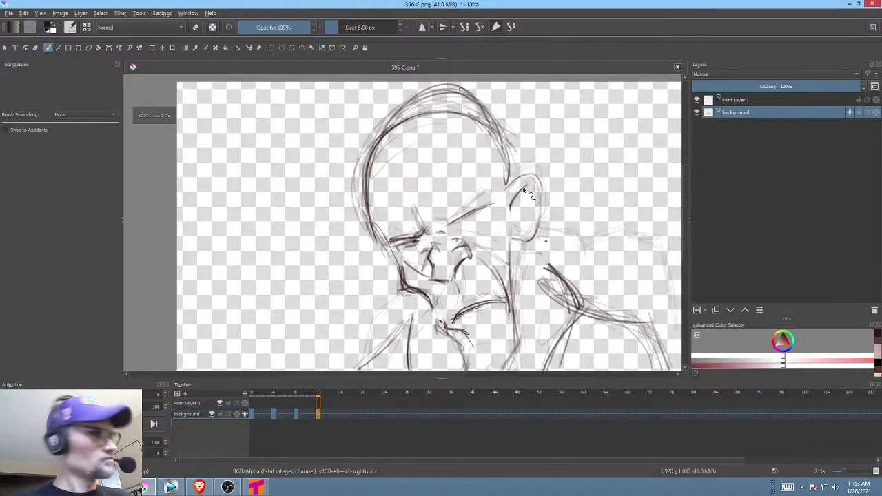
{"action": "key", "text": "comma"}
{"action": "key", "text": "period"}
{"action": "key", "text": "comma"}
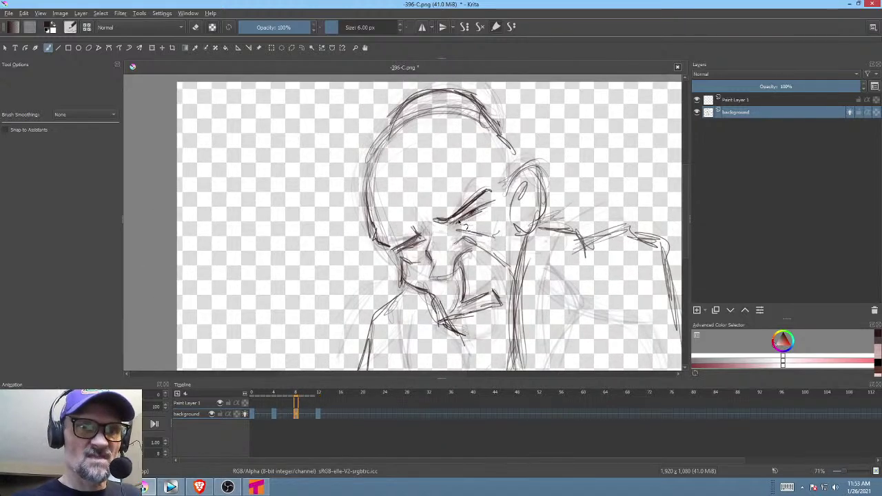
{"action": "key", "text": "period"}
{"action": "key", "text": "comma"}
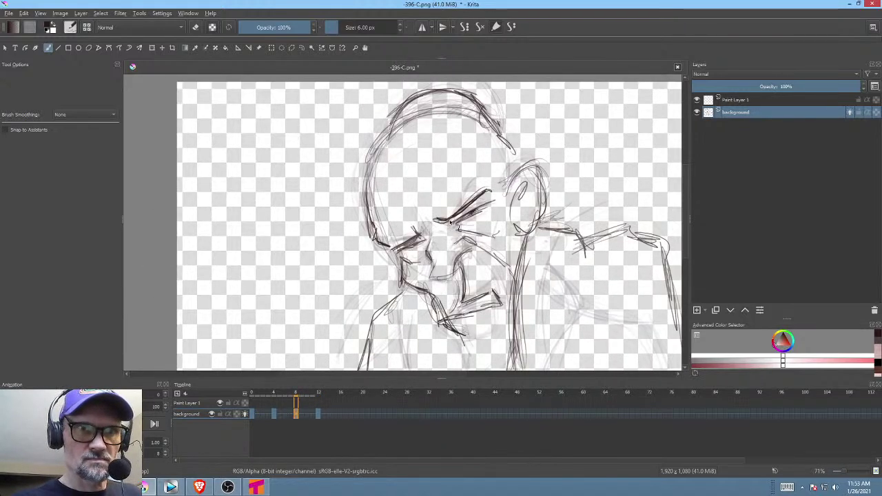
{"action": "key", "text": "period"}
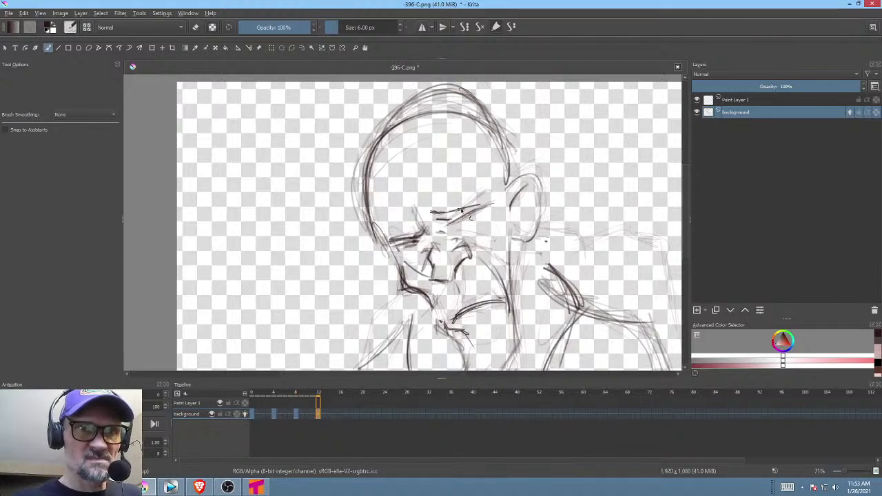
{"action": "key", "text": "comma"}
{"action": "key", "text": "period"}
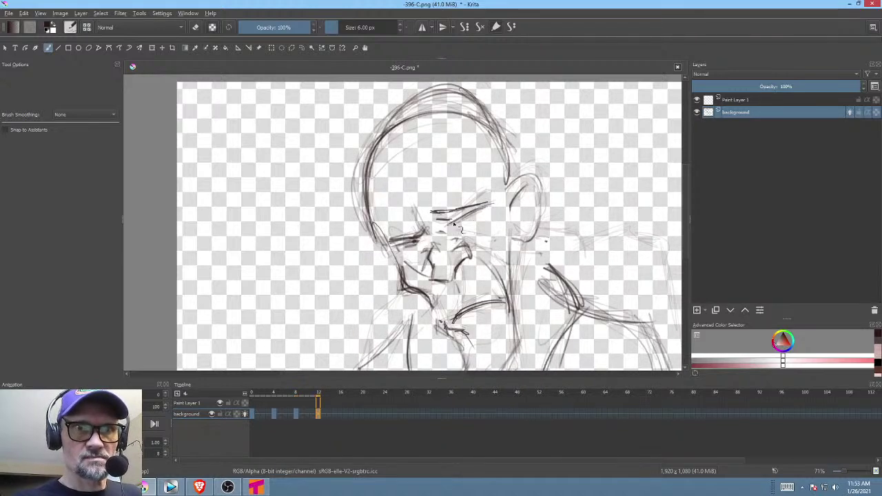
Darken the near eye on frame 12 and add the line under it and the cheekbone edge toward the ear.
{"action": "key", "text": "comma"}
{"action": "key", "text": "period"}
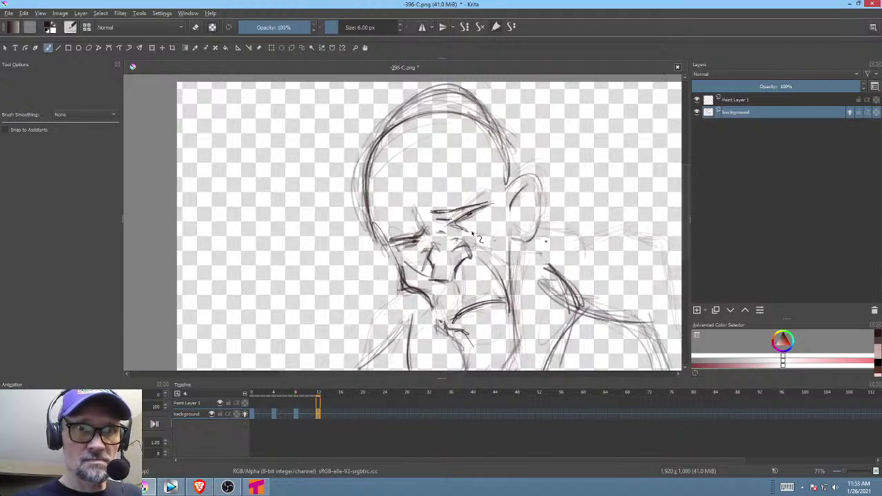
{"action": "key", "text": "comma"}
{"action": "key", "text": "period"}
{"action": "mouse_move", "coordinate": [466, 231]}
{"action": "left_mouse_down"}
{"action": "mouse_move", "coordinate": [497, 240]}
{"action": "mouse_move", "coordinate": [525, 188]}
{"action": "left_mouse_up"}
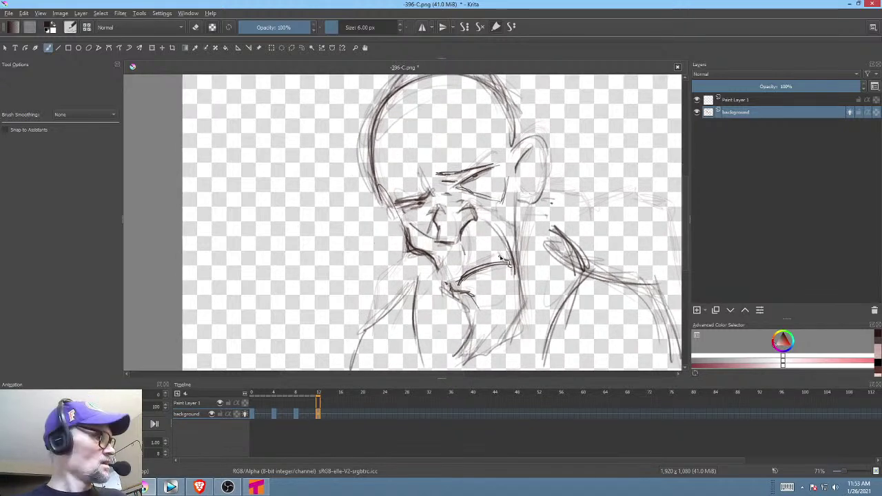
Erase the mouth line on frame 12 and redraw it as a downturned curve meeting the extended cheek fold.
{"action": "key", "text": "f"}
{"action": "key", "text": "e"}
{"action": "mouse_move", "coordinate": [508, 256]}
{"action": "left_mouse_down"}
{"action": "mouse_move", "coordinate": [453, 275]}
{"action": "mouse_move", "coordinate": [501, 286]}
{"action": "mouse_move", "coordinate": [509, 256]}
{"action": "left_mouse_up"}
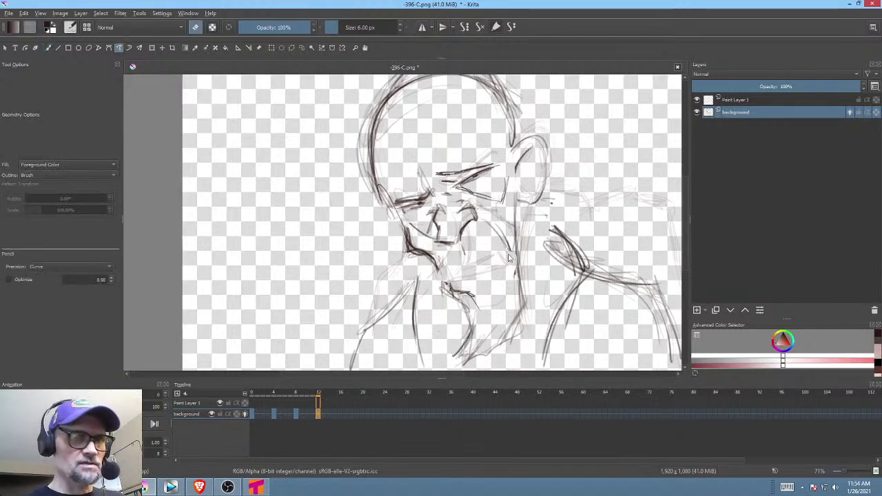
{"action": "key", "text": "b"}
{"action": "key", "text": "e"}
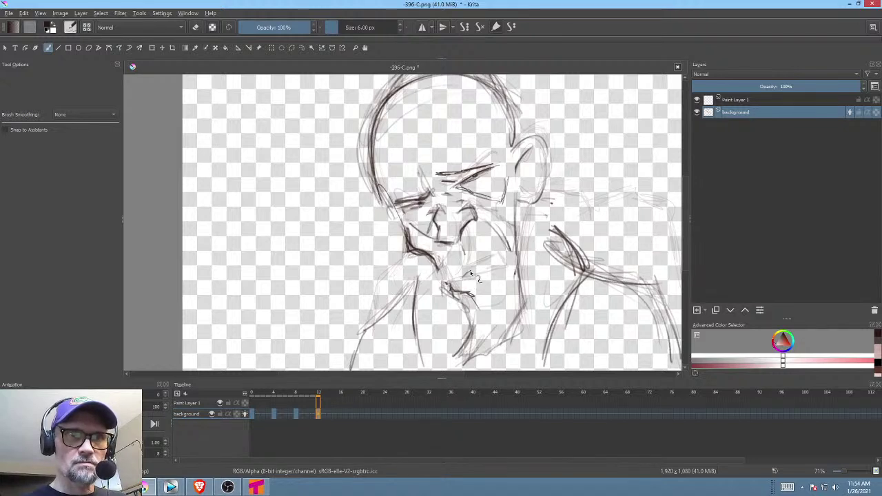
{"action": "left_click_drag", "start_coordinate": [508, 278], "coordinate": [466, 279]}
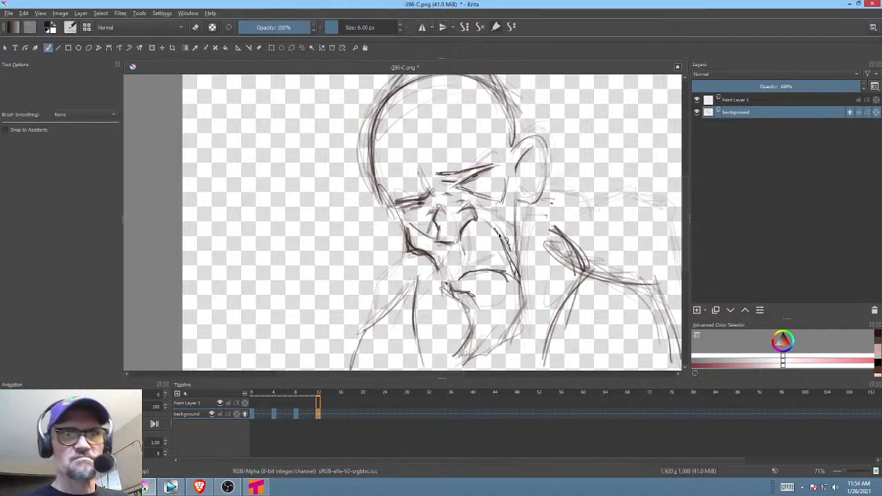
Reinforce the outer rim of the ear on frames 0 and 8, comparing it with frame 4.
{"action": "scroll", "coordinate": [545, 269], "scroll_direction": "up", "scroll_amount": 3}
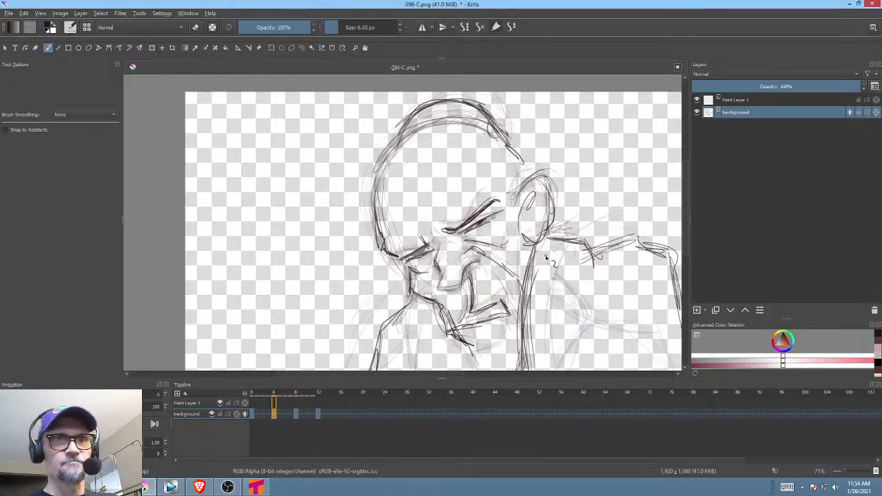
{"action": "left_click_drag", "start_coordinate": [555, 250], "coordinate": [544, 272]}
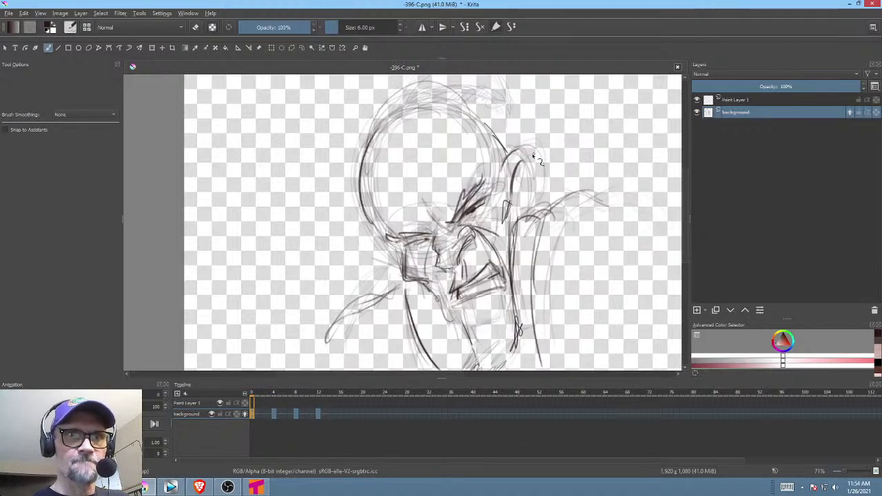
{"action": "left_click_drag", "start_coordinate": [530, 153], "coordinate": [540, 185]}
{"action": "key", "text": "period"}
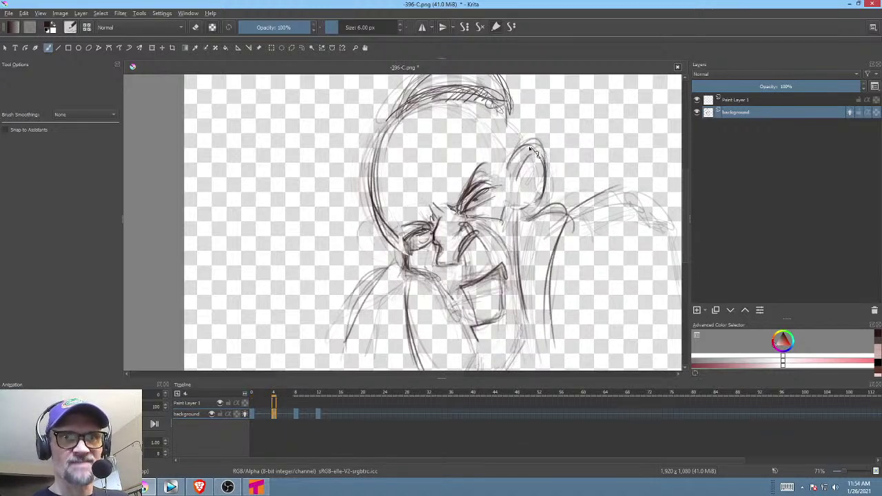
{"action": "key", "text": "period"}
{"action": "left_click_drag", "start_coordinate": [548, 159], "coordinate": [550, 199]}
{"action": "key", "text": "comma"}
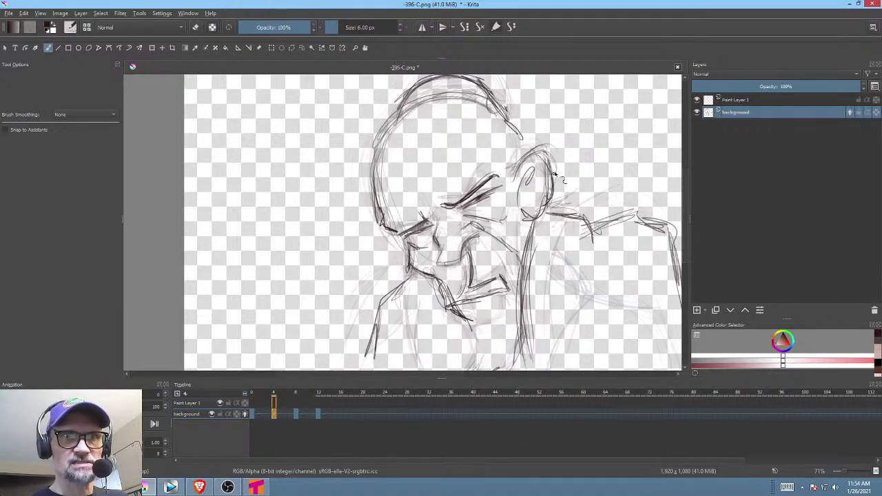
Flip between frames 0, 4, 8 and 12 to compare the head, ear, brow and shoulder drawings.
{"action": "key", "text": "period"}
{"action": "key", "text": "period"}
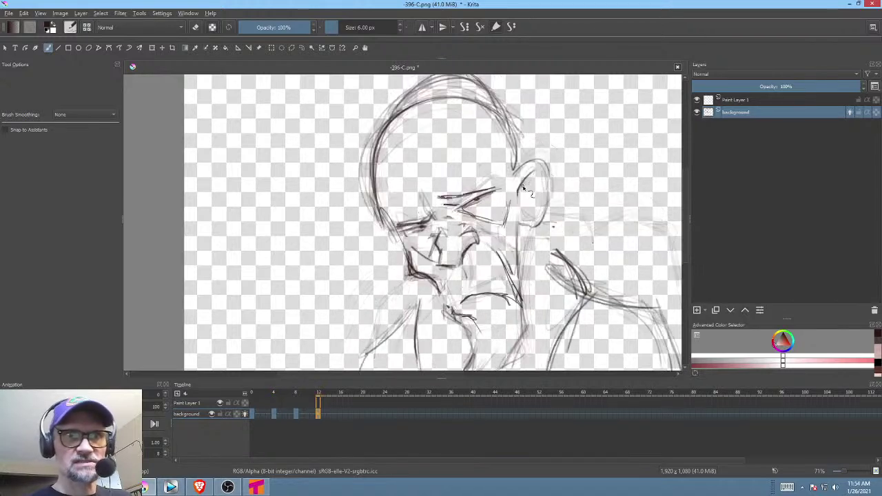
{"action": "key", "text": "comma"}
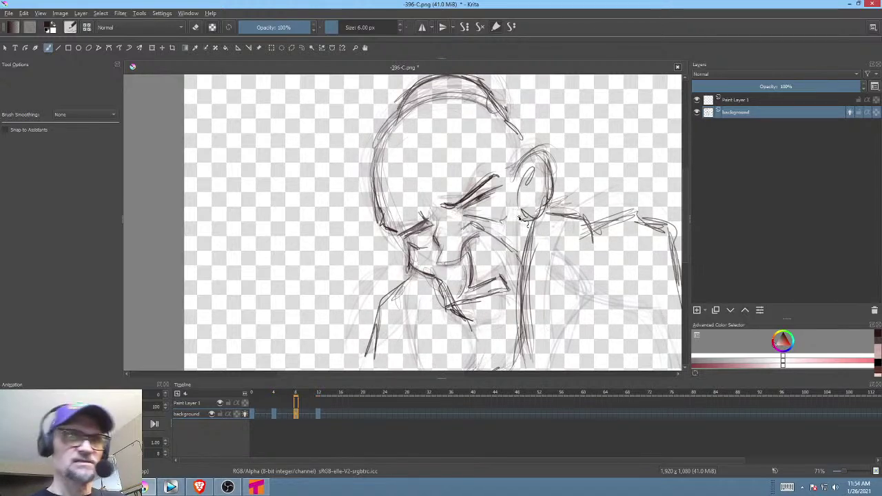
{"action": "key", "text": "period"}
{"action": "key", "text": "comma"}
{"action": "key", "text": "period"}
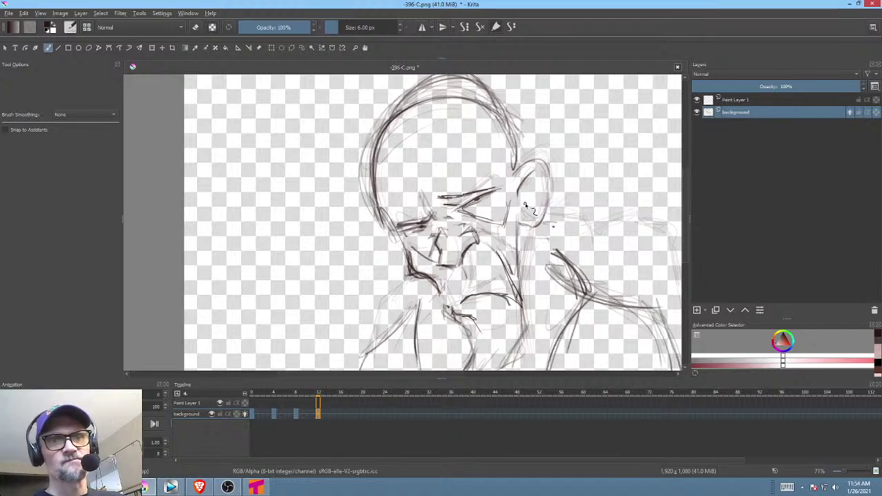
{"action": "key", "text": "comma"}
{"action": "key", "text": "comma"}
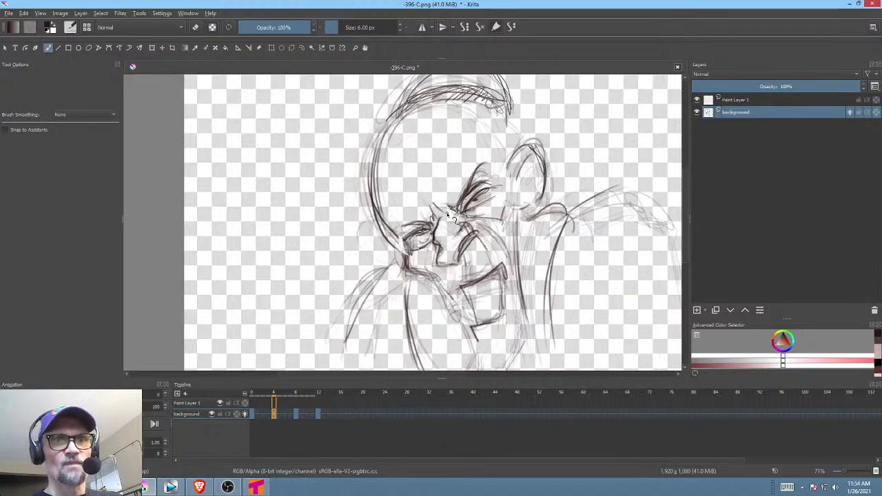
{"action": "key", "text": "comma"}
{"action": "key", "text": "period"}
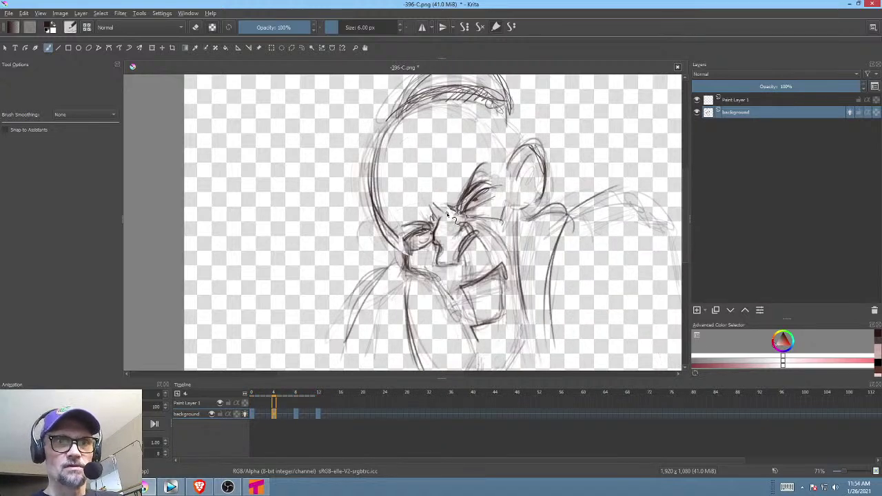
{"action": "key", "text": "comma"}
{"action": "key", "text": "period"}
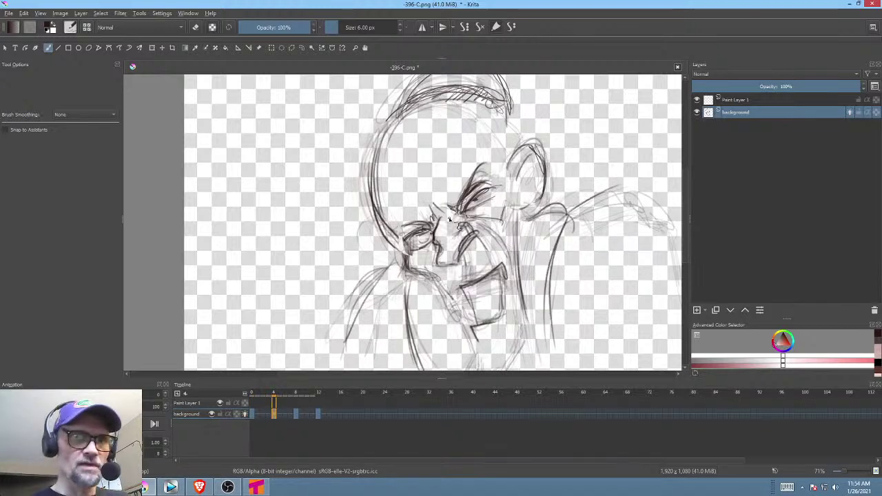
{"action": "key", "text": "comma"}
{"action": "key", "text": "period"}
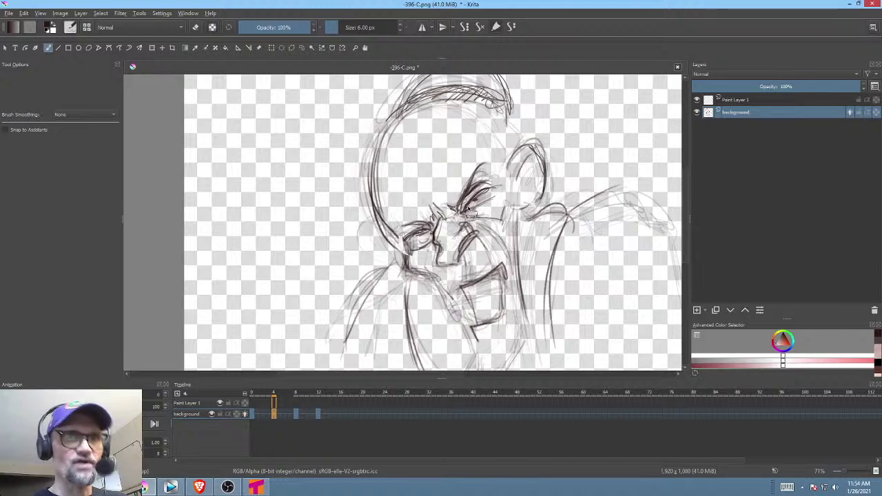
Add a short dark stroke inside the open mouth near its inner corner on frame 4, comparing it with frame 0.
{"action": "left_click_drag", "start_coordinate": [510, 207], "coordinate": [512, 213]}
{"action": "key", "text": "comma"}
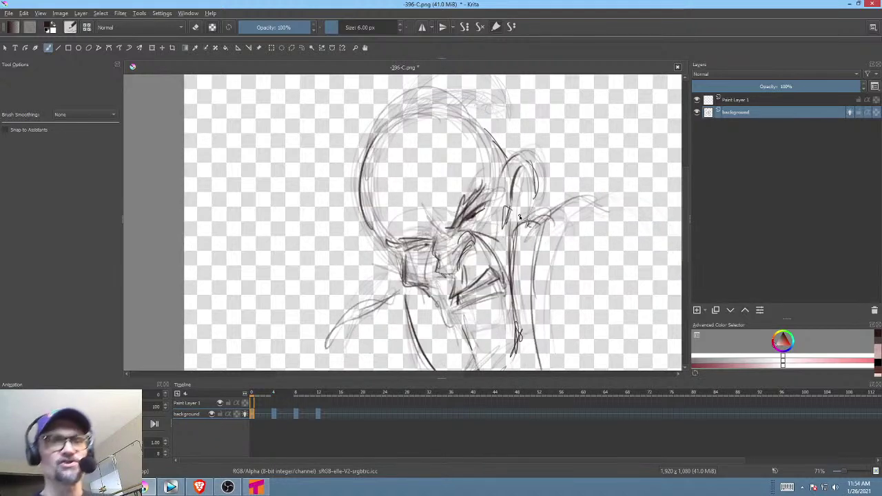
{"action": "key", "text": "period"}
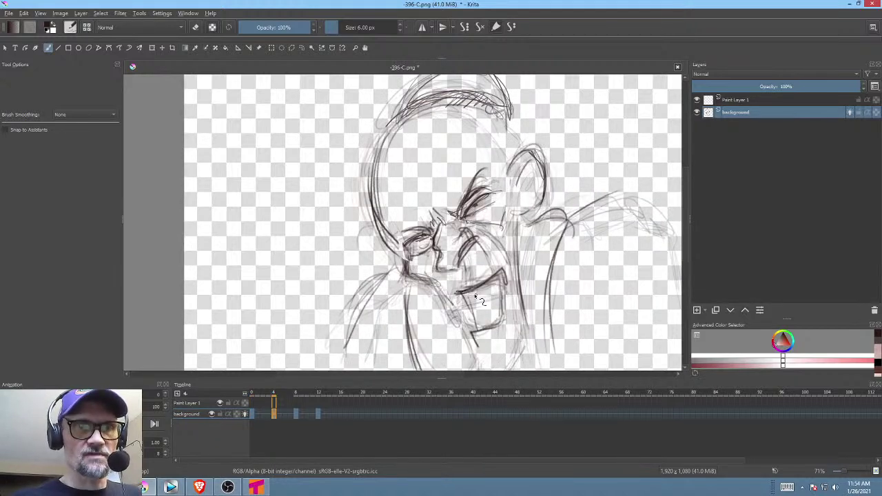
{"action": "left_click_drag", "start_coordinate": [465, 292], "coordinate": [472, 301]}
{"action": "key", "text": "comma"}
{"action": "key", "text": "period"}
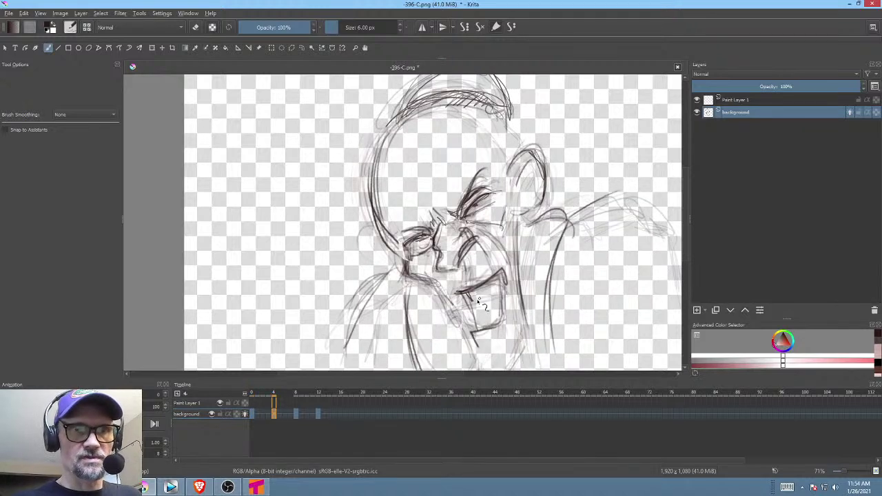
{"action": "key", "text": "comma"}
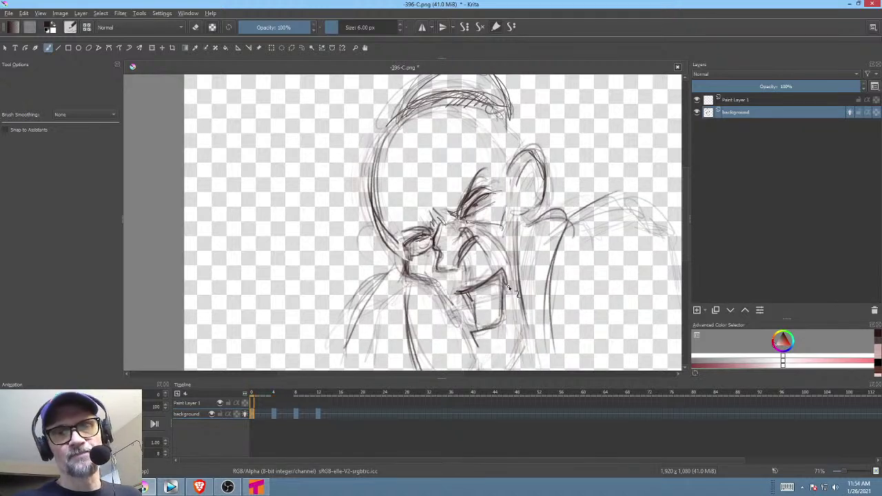
{"action": "key", "text": "period"}
{"action": "key", "text": "comma"}
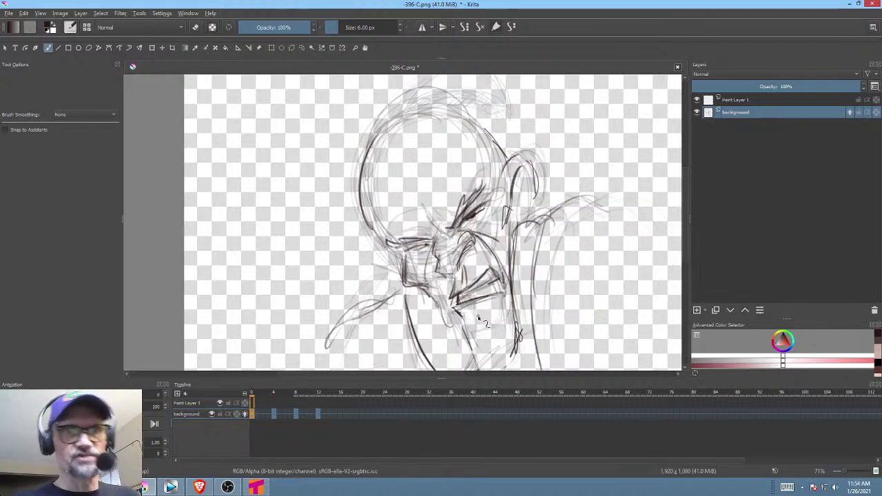
Reinforce the long jaw and neck line below the ear on frame 8, checking it against frames 4 and 12.
{"action": "key", "text": "space"}
{"action": "key", "text": "period"}
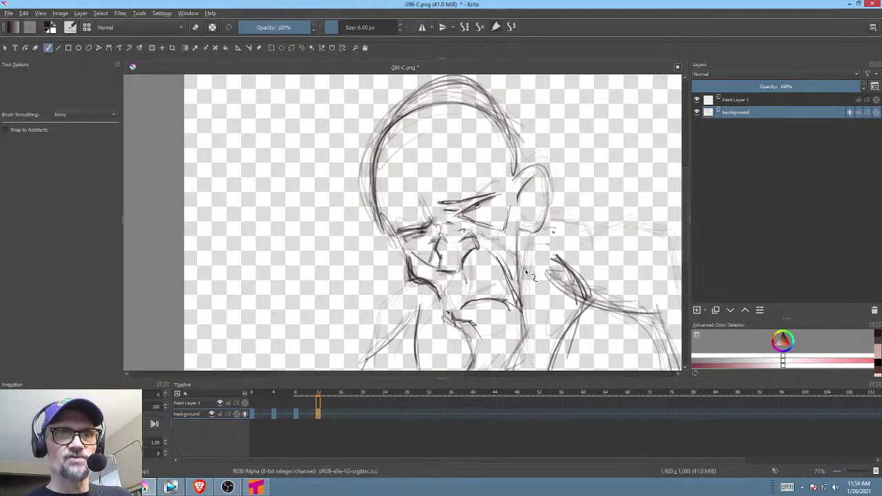
{"action": "key", "text": "comma"}
{"action": "key", "text": "comma"}
{"action": "key", "text": "period"}
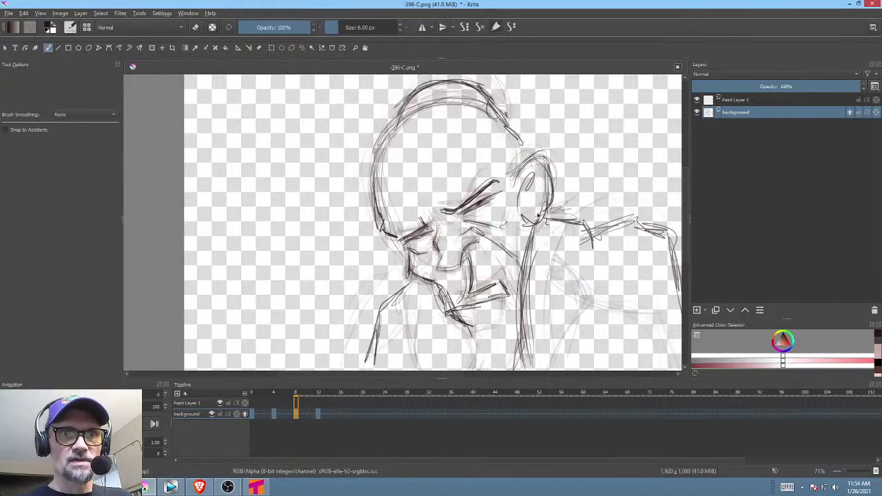
{"action": "key", "text": "period"}
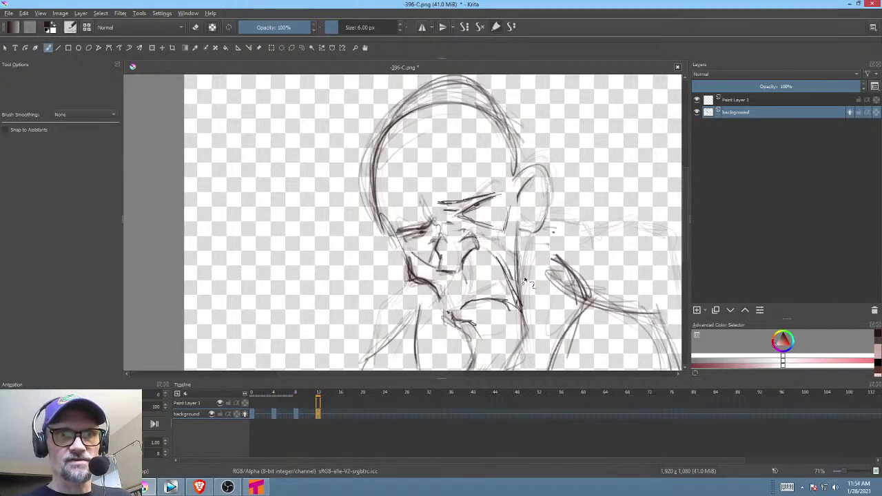
{"action": "key", "text": "comma"}
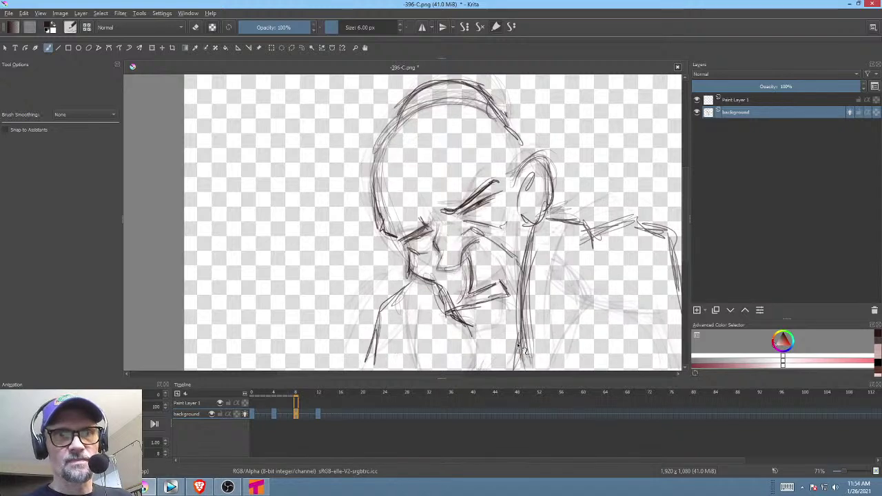
{"action": "left_click_drag", "start_coordinate": [519, 345], "coordinate": [535, 228]}
{"action": "left_click_drag", "start_coordinate": [536, 296], "coordinate": [567, 223]}
{"action": "key", "text": "comma"}
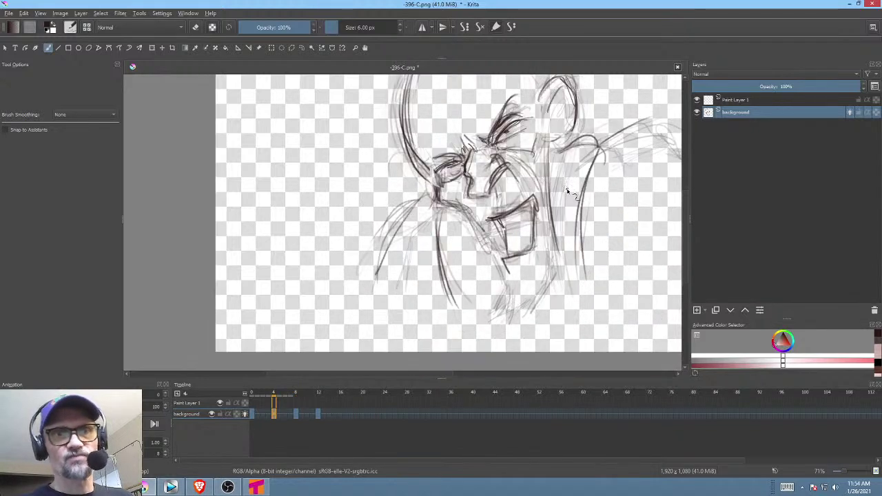
{"action": "key", "text": "period"}
{"action": "key", "text": "period"}
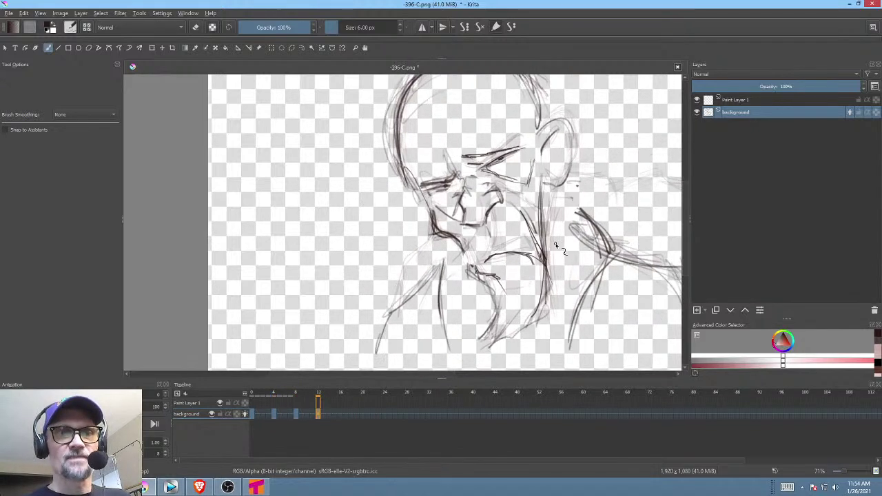
{"action": "left_click_drag", "start_coordinate": [561, 223], "coordinate": [531, 242]}
Darken the near eyebrow on frame 12 after comparing the pose with frames 4 and 8.
{"action": "key", "text": "comma"}
{"action": "key", "text": "comma"}
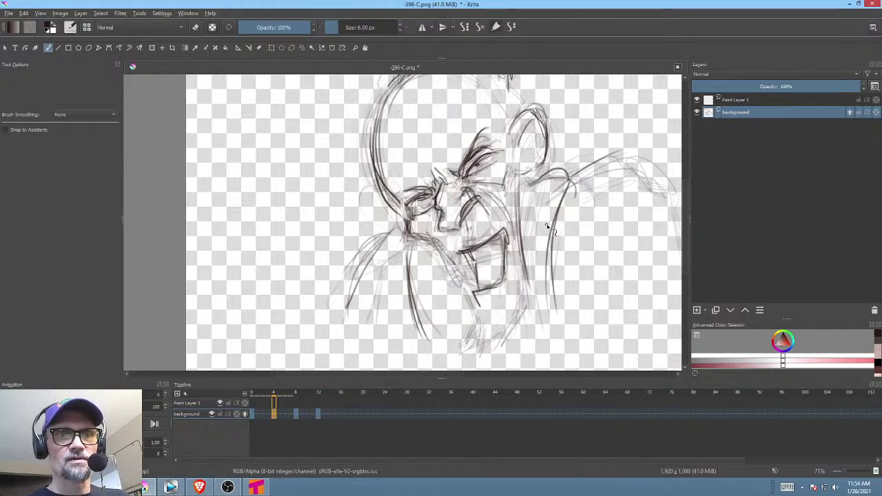
{"action": "key", "text": "period"}
{"action": "key", "text": "period"}
{"action": "key", "text": "comma"}
{"action": "key", "text": "comma"}
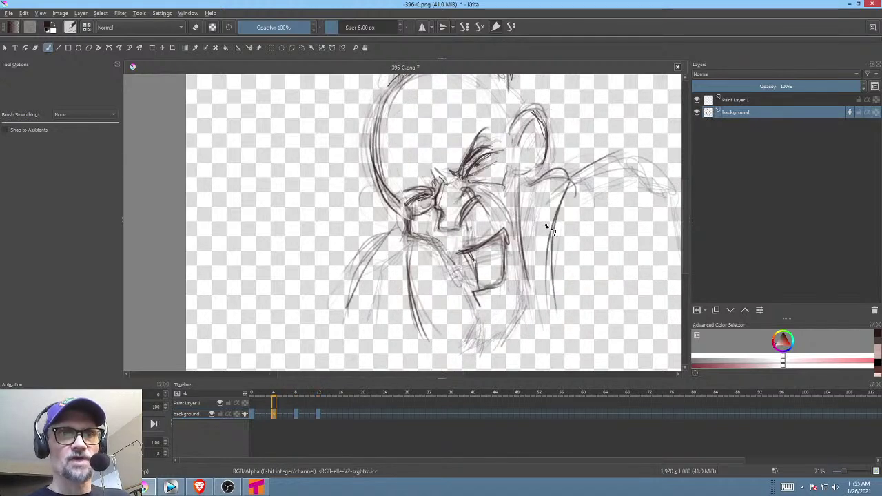
{"action": "key", "text": "period"}
{"action": "key", "text": "period"}
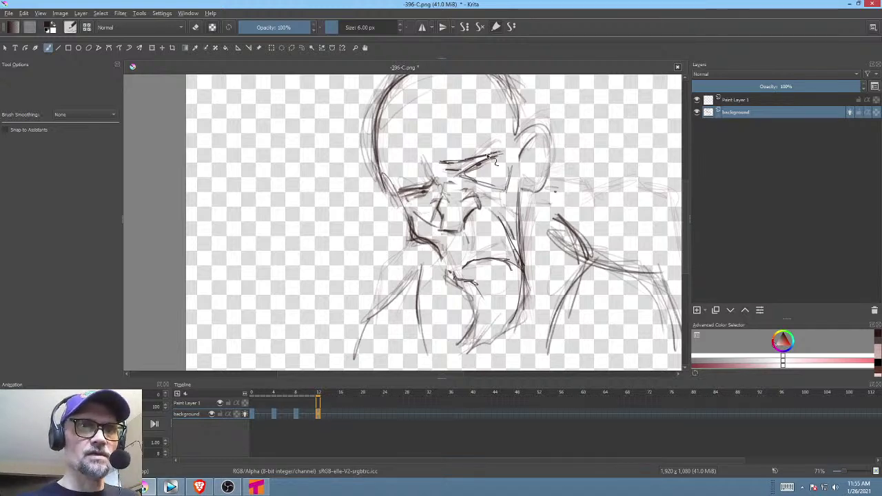
{"action": "left_click_drag", "start_coordinate": [499, 151], "coordinate": [459, 164]}
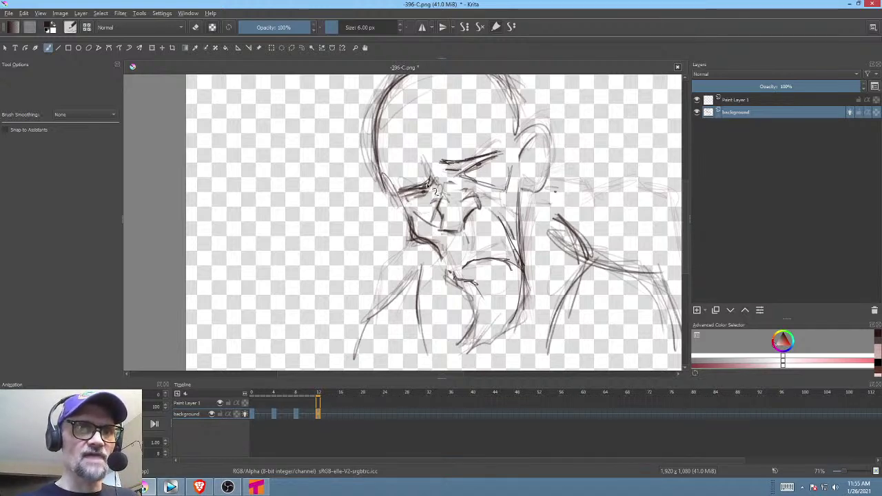
{"action": "key", "text": "comma"}
{"action": "key", "text": "period"}
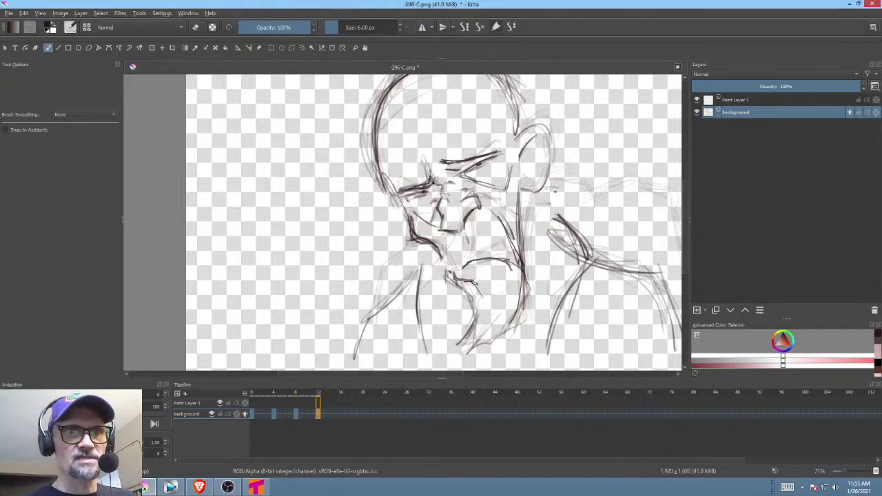
Darken the far eyebrow and the raised near eyebrow on frame 4.
{"action": "key", "text": "comma"}
{"action": "key", "text": "comma"}
{"action": "mouse_move", "coordinate": [433, 190]}
{"action": "left_mouse_down"}
{"action": "mouse_move", "coordinate": [402, 191]}
{"action": "mouse_move", "coordinate": [431, 192]}
{"action": "mouse_move", "coordinate": [391, 202]}
{"action": "left_mouse_up"}
{"action": "left_click_drag", "start_coordinate": [462, 175], "coordinate": [486, 130]}
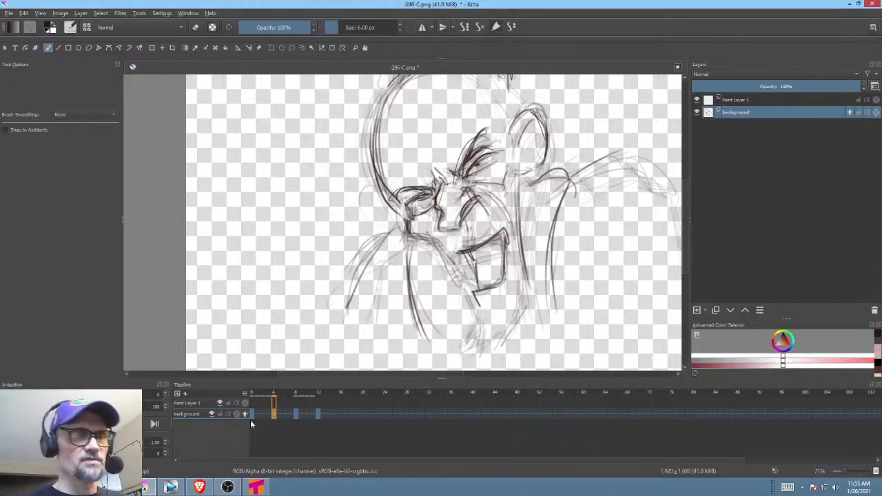
Play the head-turn animation from frame 0 with the whole canvas in view, and stop it.
{"action": "left_click", "coordinate": [256, 404]}
{"action": "scroll", "coordinate": [356, 225], "scroll_direction": "down", "scroll_amount": 3}
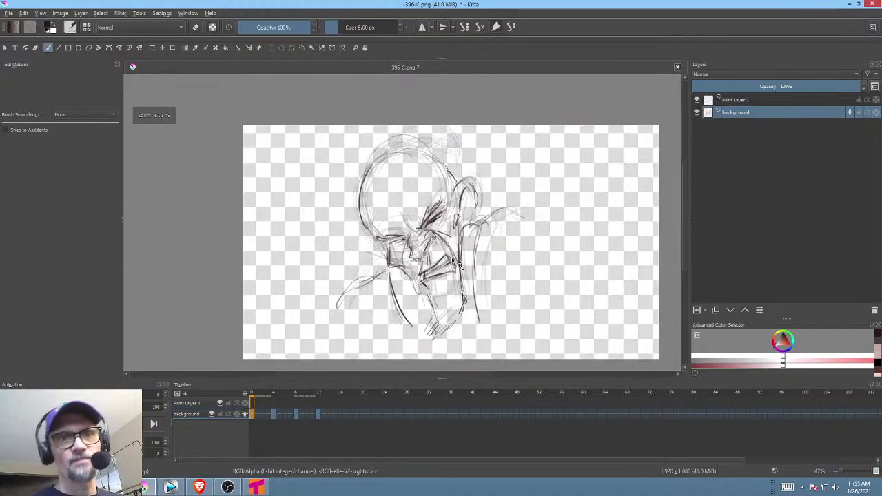
{"action": "left_click_drag", "start_coordinate": [488, 264], "coordinate": [470, 254]}
{"action": "key", "text": "space"}
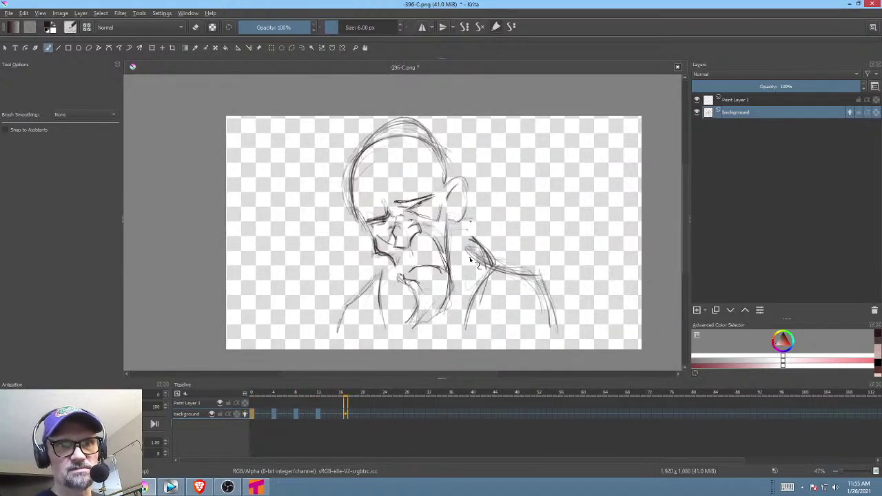
{"action": "key", "text": "space"}
Move the background keyframe from frame 12 to frame 17, play the timing, and shift it on to frame 19.
{"action": "left_click", "coordinate": [317, 413]}
{"action": "left_click_drag", "start_coordinate": [318, 415], "coordinate": [345, 414]}
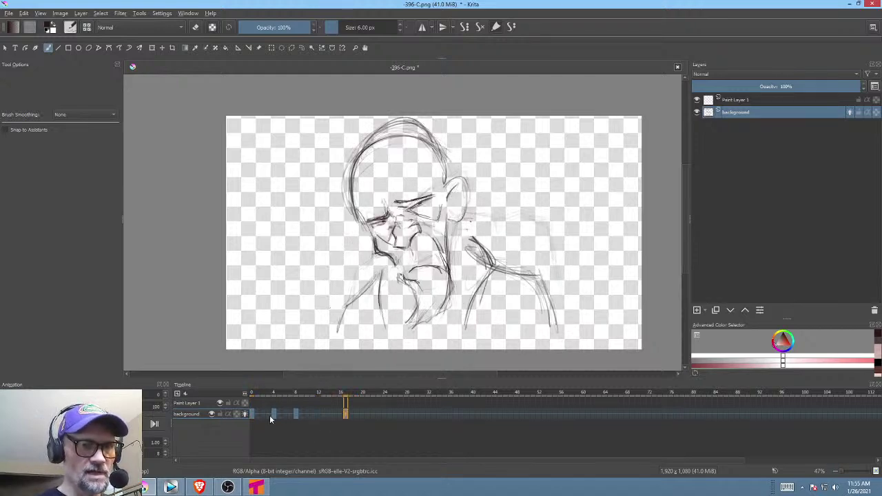
{"action": "left_click", "coordinate": [252, 414]}
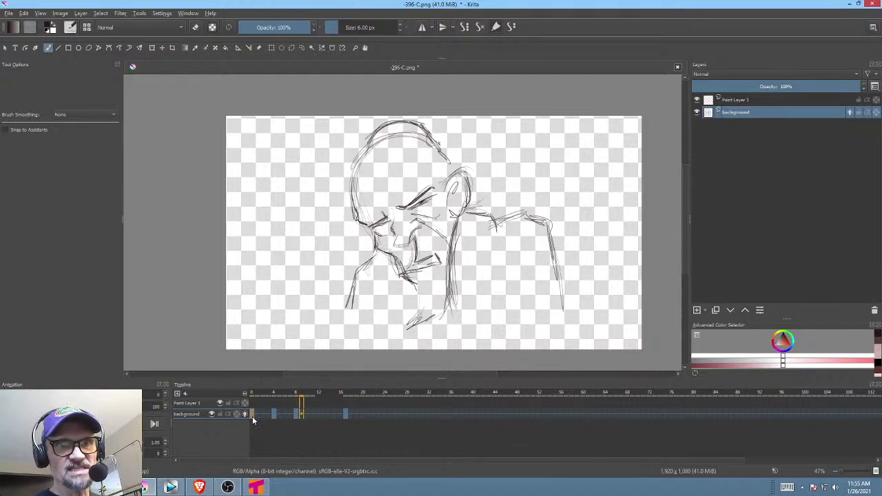
{"action": "key", "text": "space"}
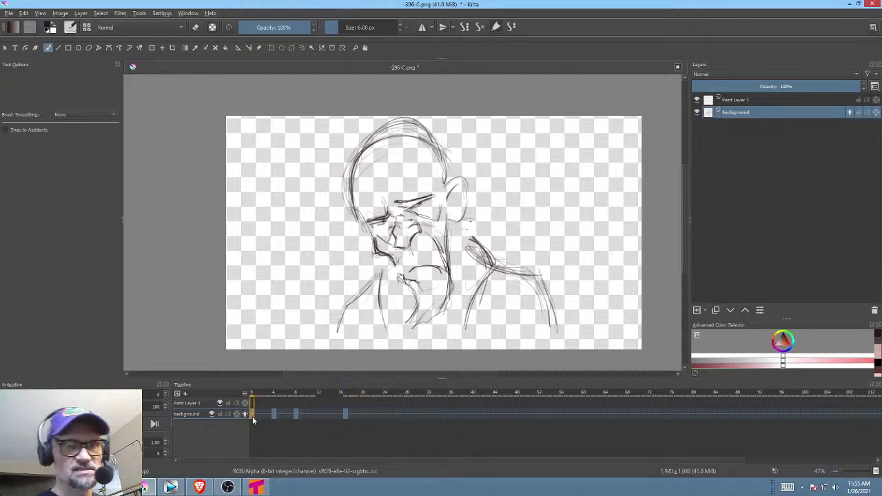
{"action": "left_click_drag", "start_coordinate": [346, 413], "coordinate": [358, 416]}
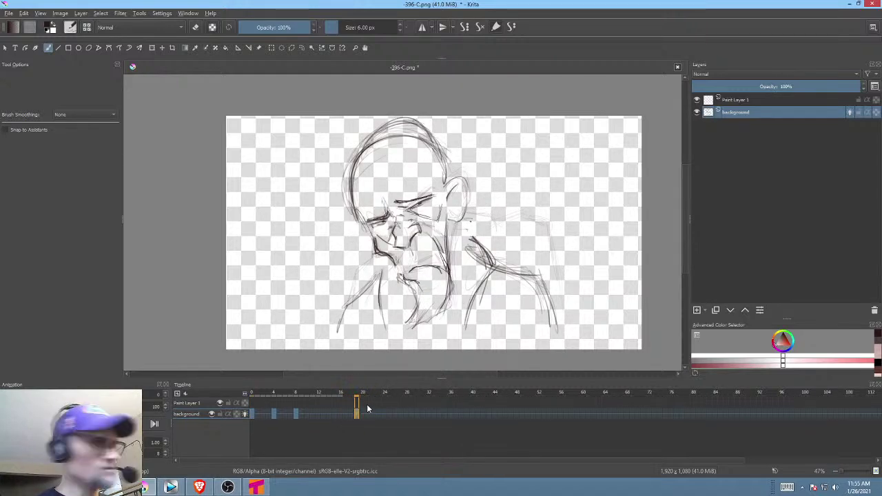
Save the PNG image with its alpha channel and a Krita copy, and play the retimed animation.
{"action": "key", "text": "ctrl+s"}
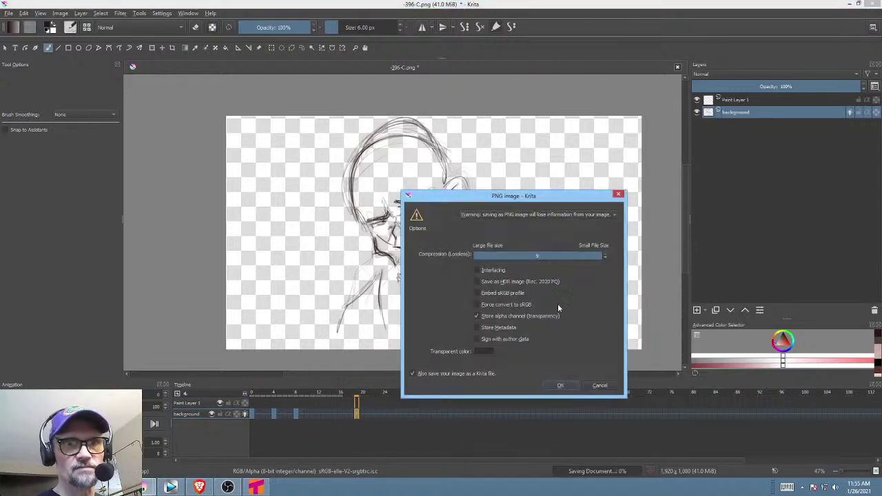
{"action": "left_click", "coordinate": [561, 384]}
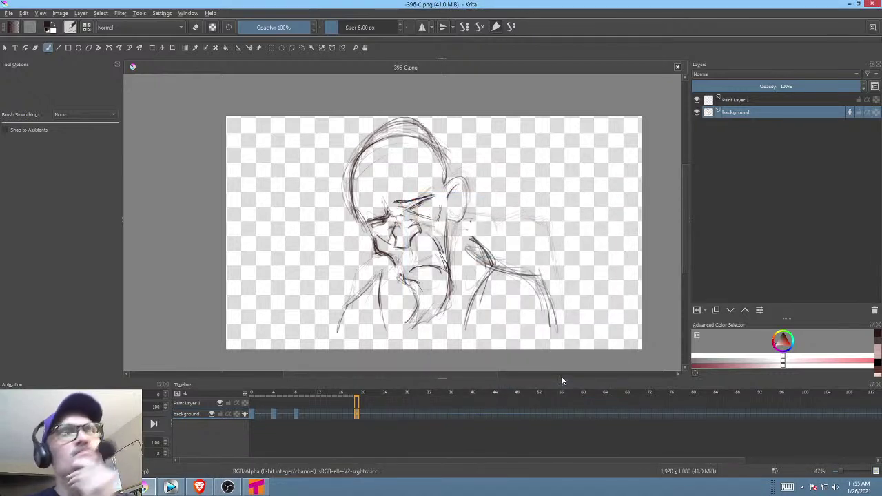
{"action": "key", "text": "ctrl+z"}
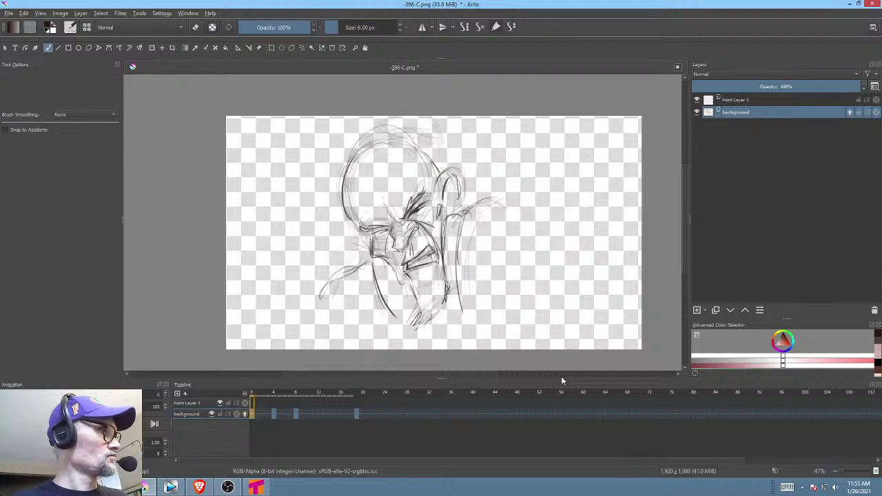
{"action": "key", "text": "space"}
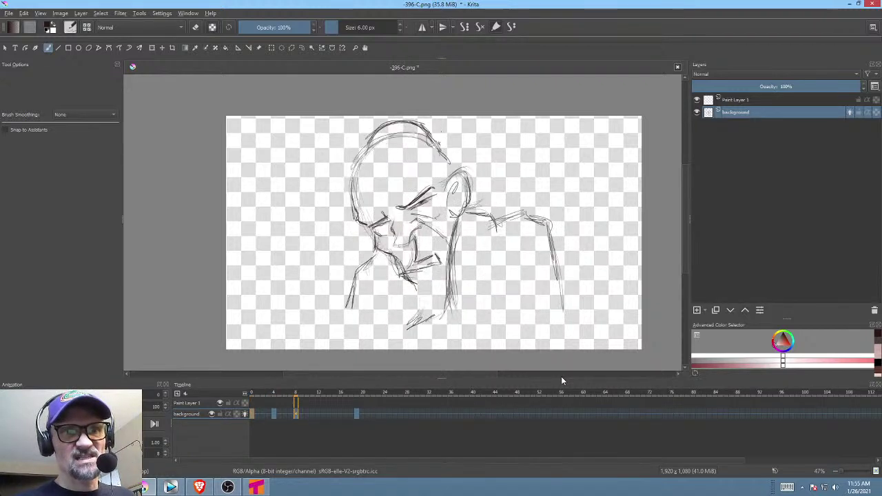
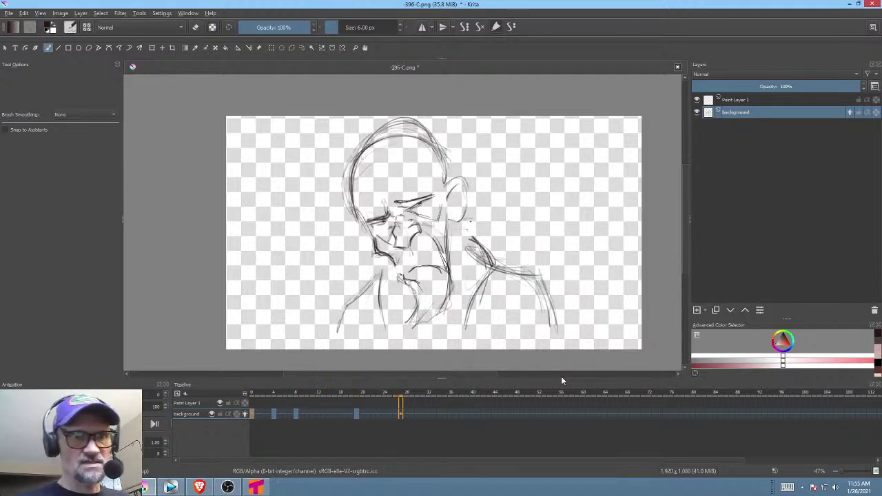
Play the timing past frame 19 and duplicate the last background drawing as a new keyframe at frame 28.
{"action": "mouse_move", "coordinate": [356, 393]}
{"action": "left_mouse_down"}
{"action": "mouse_move", "coordinate": [387, 400]}
{"action": "mouse_move", "coordinate": [370, 405]}
{"action": "left_mouse_up"}
{"action": "key", "text": "space"}
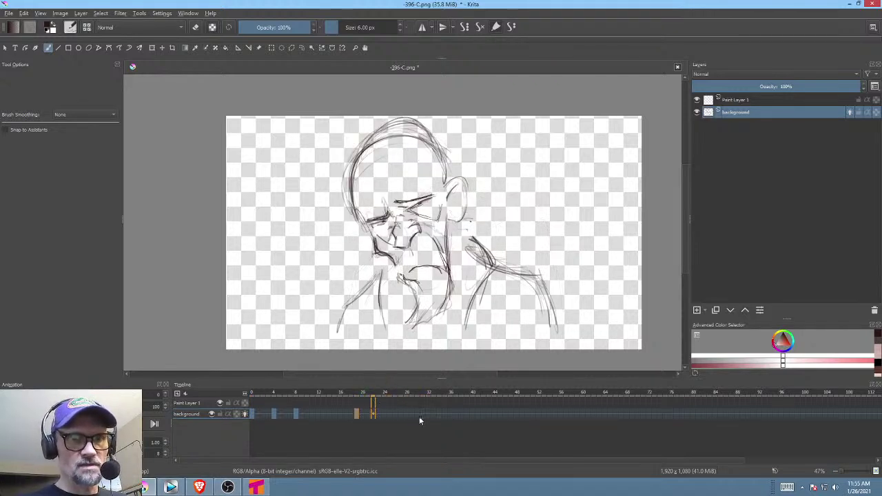
{"action": "key", "text": "space"}
{"action": "left_click", "coordinate": [407, 414]}
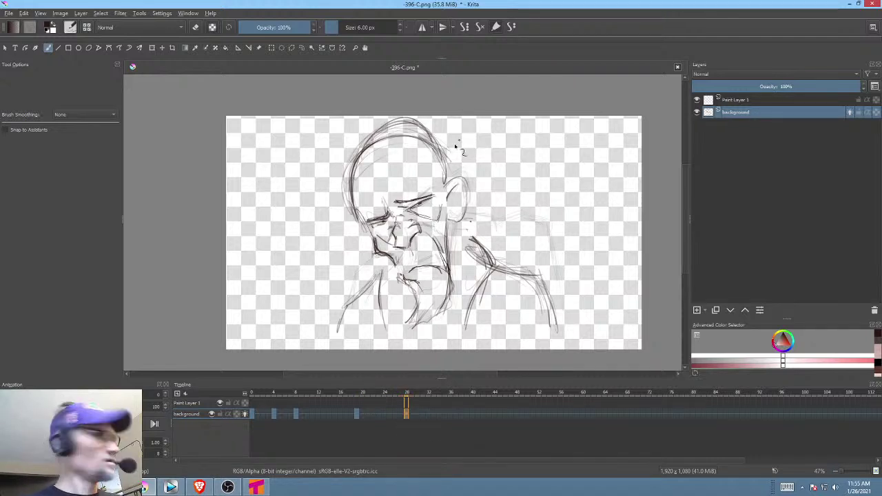
Select the head on frame 28 with a freehand outline, rotate it clockwise and shift it toward the near shoulder.
{"action": "key", "text": "ctrl+t"}
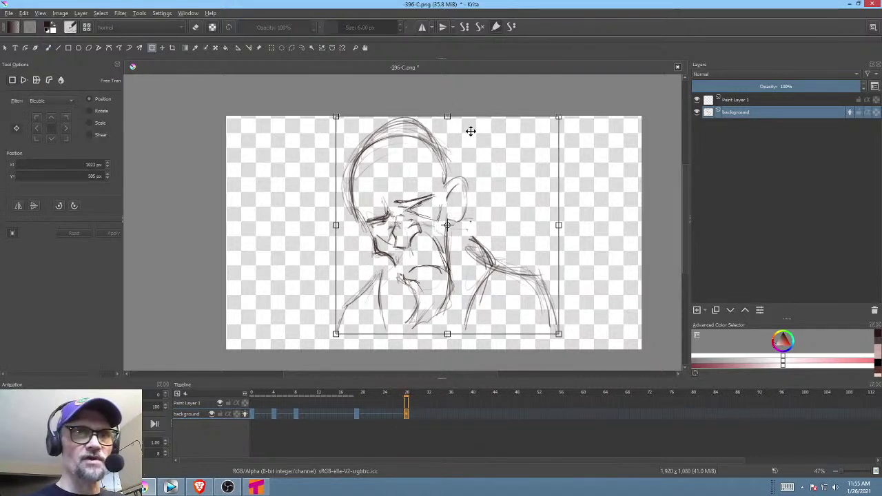
{"action": "key", "text": "l"}
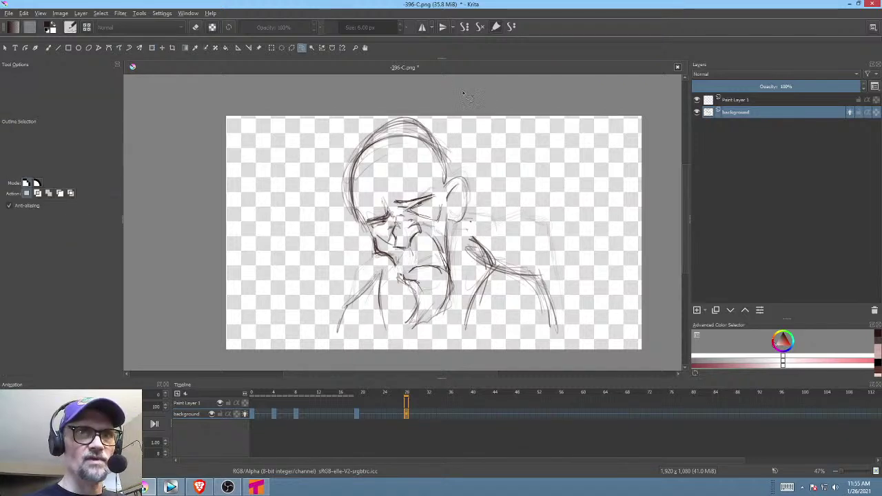
{"action": "mouse_move", "coordinate": [462, 92]}
{"action": "left_mouse_down"}
{"action": "mouse_move", "coordinate": [353, 226]}
{"action": "mouse_move", "coordinate": [392, 325]}
{"action": "mouse_move", "coordinate": [443, 332]}
{"action": "mouse_move", "coordinate": [464, 253]}
{"action": "mouse_move", "coordinate": [495, 186]}
{"action": "left_mouse_up"}
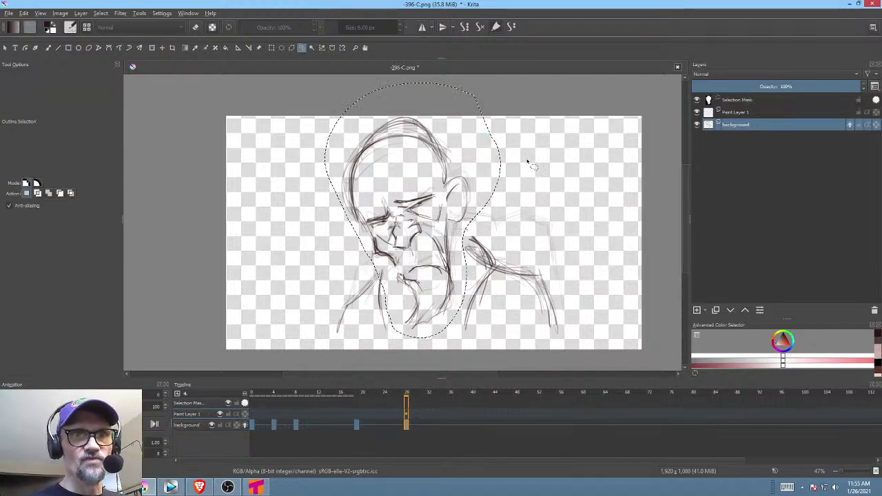
{"action": "key", "text": "ctrl+t"}
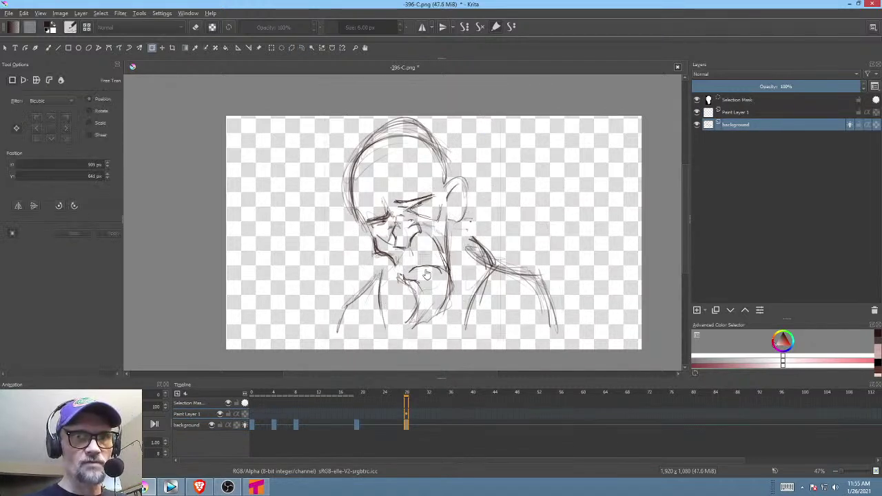
{"action": "mouse_move", "coordinate": [568, 247]}
{"action": "left_mouse_down"}
{"action": "mouse_move", "coordinate": [567, 305]}
{"action": "mouse_move", "coordinate": [570, 296]}
{"action": "left_mouse_up"}
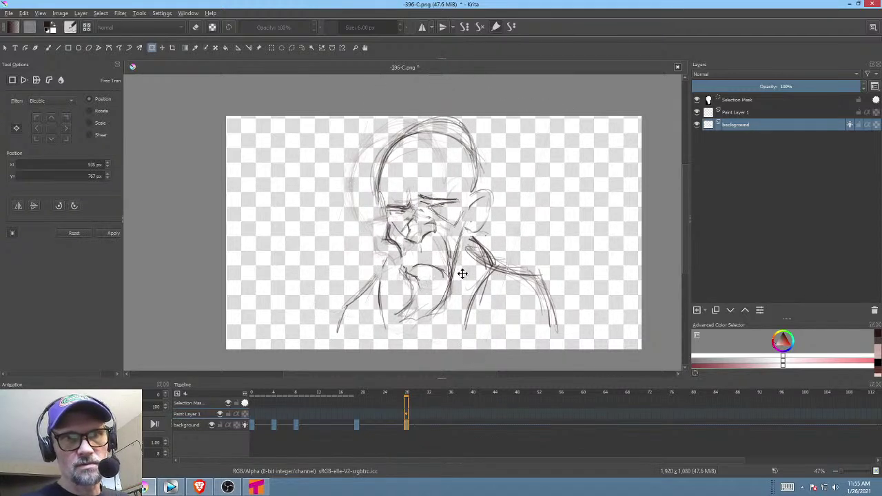
{"action": "left_click_drag", "start_coordinate": [463, 273], "coordinate": [469, 269]}
Duplicate the frame 0 drawing as a new background keyframe at frame 2.
{"action": "left_click", "coordinate": [253, 425]}
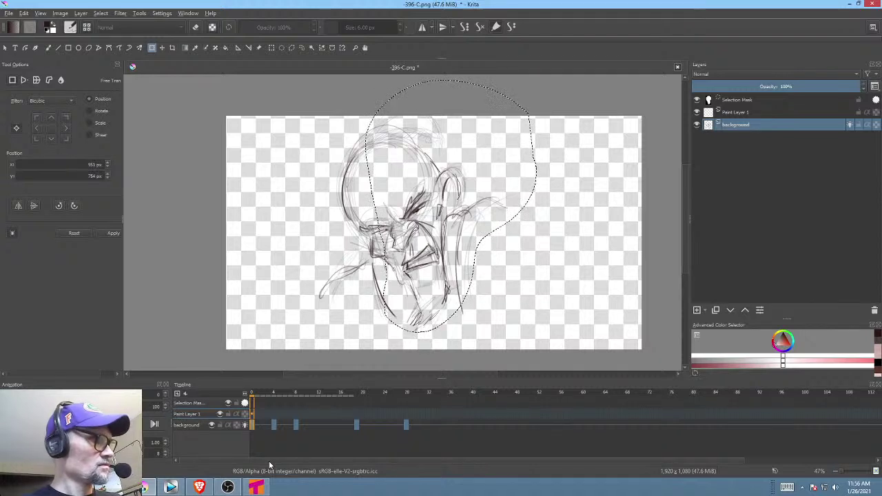
{"action": "mouse_move", "coordinate": [256, 398]}
{"action": "left_mouse_down"}
{"action": "mouse_move", "coordinate": [286, 398]}
{"action": "mouse_move", "coordinate": [251, 398]}
{"action": "mouse_move", "coordinate": [279, 404]}
{"action": "mouse_move", "coordinate": [254, 405]}
{"action": "mouse_move", "coordinate": [301, 407]}
{"action": "mouse_move", "coordinate": [244, 402]}
{"action": "mouse_move", "coordinate": [270, 404]}
{"action": "mouse_move", "coordinate": [252, 410]}
{"action": "left_mouse_up"}
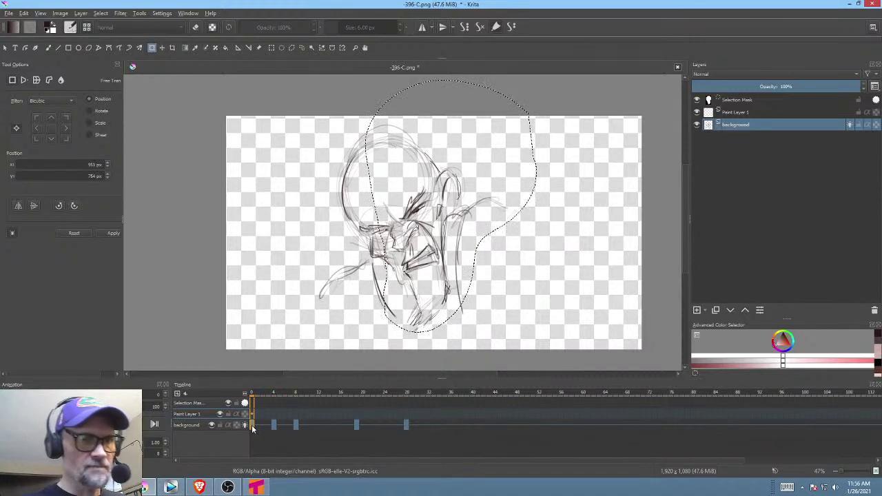
{"action": "left_click", "coordinate": [262, 428]}
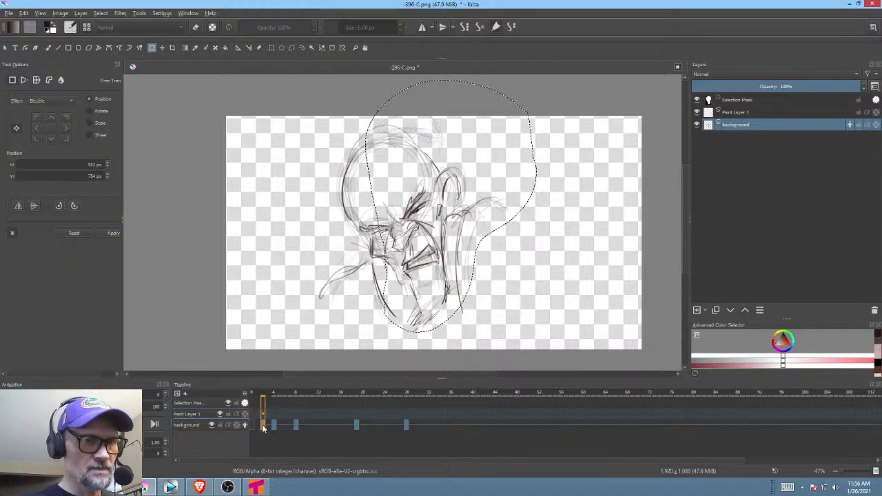
Delete the outlined mouth from the frame 0 drawing and clear the selection.
{"action": "left_click", "coordinate": [252, 425]}
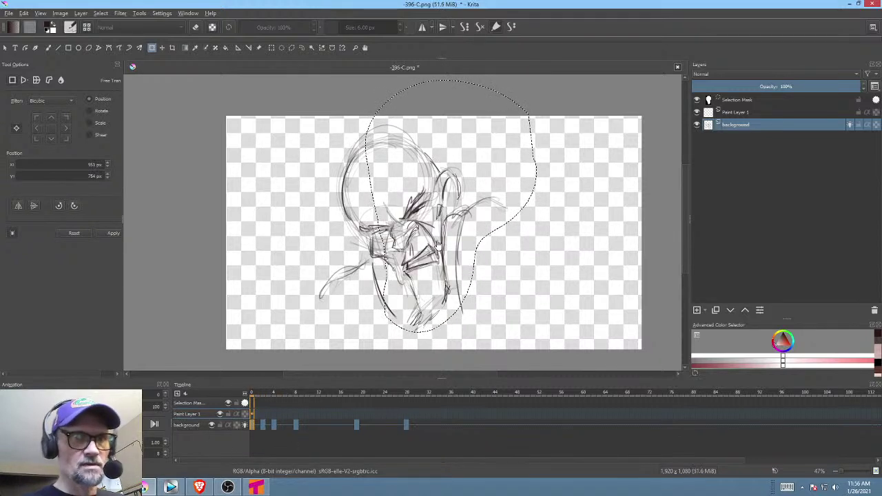
{"action": "key", "text": "l"}
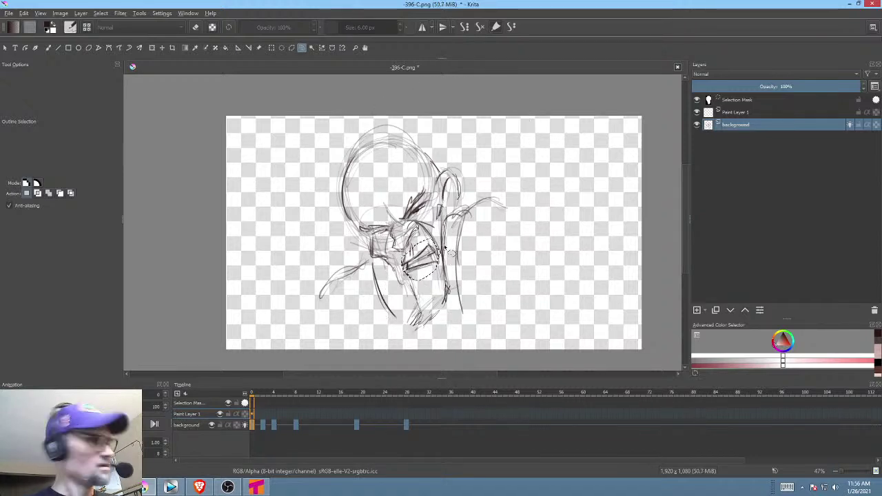
{"action": "key", "text": "Delete"}
{"action": "key", "text": "ctrl+shift+a"}
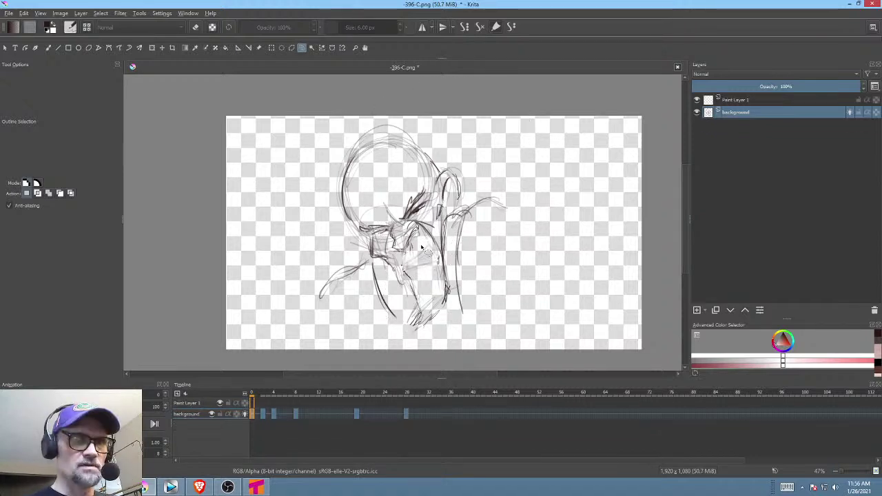
Redraw the mouth on frame 0 with the brush, comparing it with the drawing on frame 2.
{"action": "key", "text": "b"}
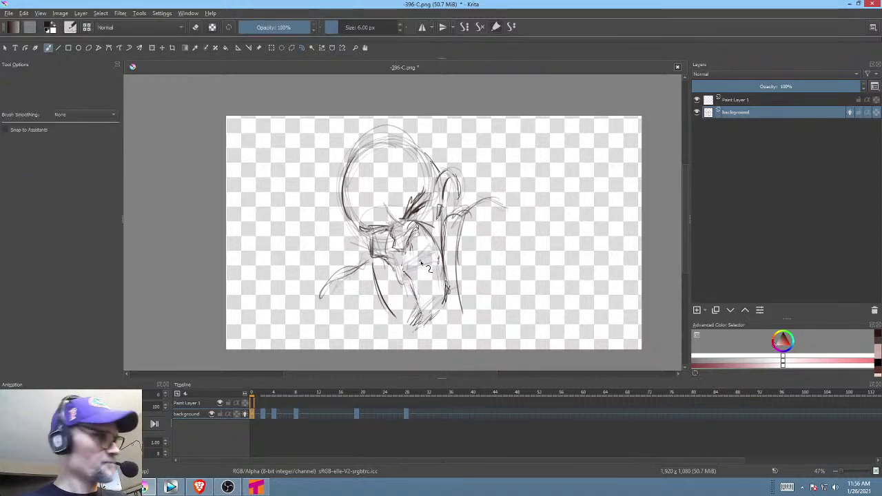
{"action": "key", "text": "Right"}
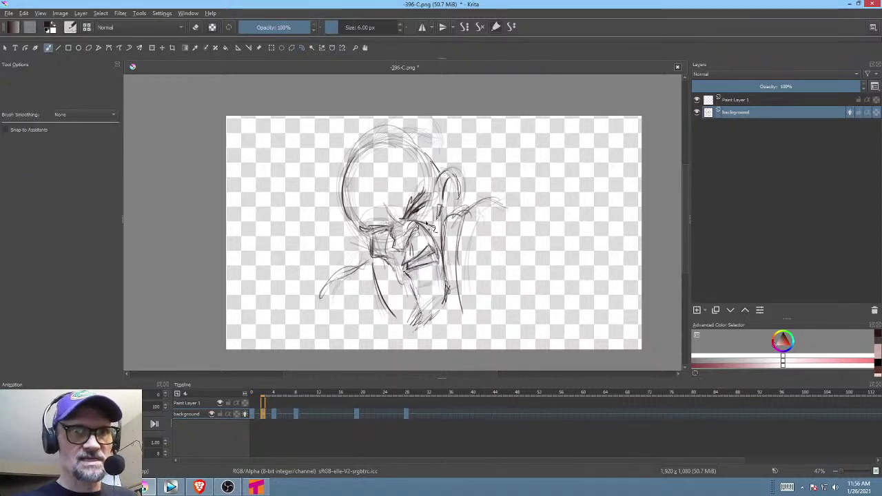
{"action": "key", "text": "Left"}
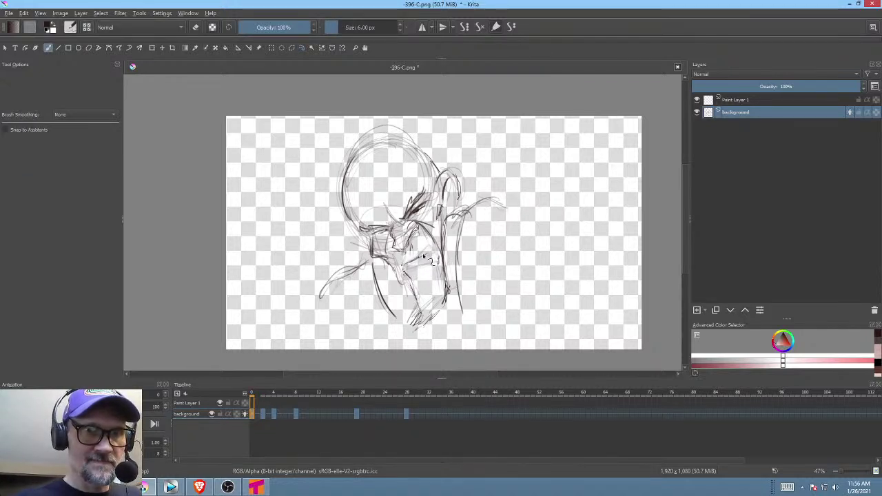
Erase the old mouth on frame 4 and redraw it as a wide-open mouth with a dark upper lip and corner.
{"action": "mouse_move", "coordinate": [465, 210]}
{"action": "left_mouse_down"}
{"action": "mouse_move", "coordinate": [393, 241]}
{"action": "mouse_move", "coordinate": [423, 285]}
{"action": "mouse_move", "coordinate": [455, 286]}
{"action": "left_mouse_up"}
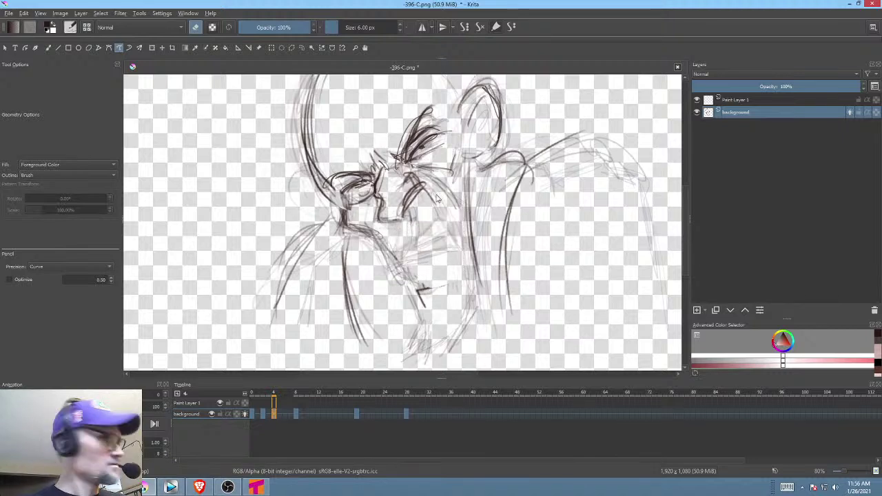
{"action": "key", "text": "b"}
{"action": "key", "text": "e"}
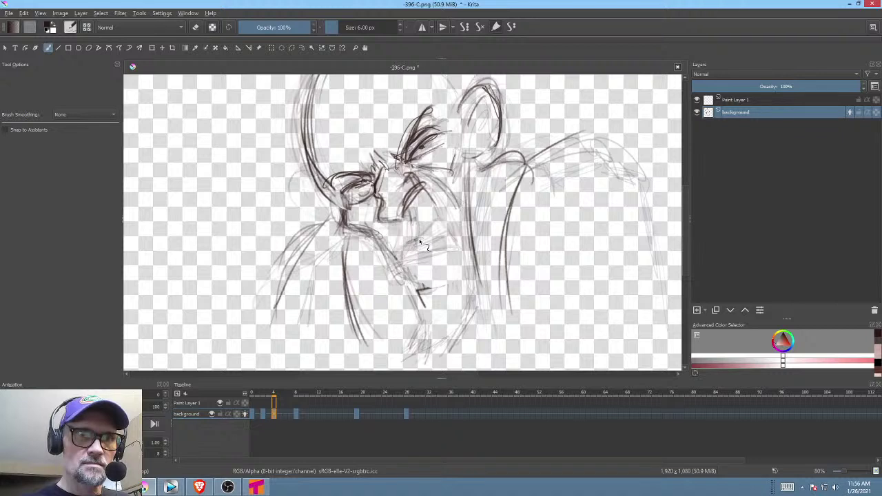
{"action": "mouse_move", "coordinate": [405, 241]}
{"action": "left_mouse_down"}
{"action": "mouse_move", "coordinate": [457, 240]}
{"action": "mouse_move", "coordinate": [466, 255]}
{"action": "mouse_move", "coordinate": [428, 241]}
{"action": "mouse_move", "coordinate": [451, 239]}
{"action": "mouse_move", "coordinate": [466, 273]}
{"action": "mouse_move", "coordinate": [431, 285]}
{"action": "mouse_move", "coordinate": [466, 276]}
{"action": "mouse_move", "coordinate": [449, 243]}
{"action": "mouse_move", "coordinate": [397, 243]}
{"action": "left_mouse_up"}
{"action": "left_click_drag", "start_coordinate": [397, 242], "coordinate": [412, 255]}
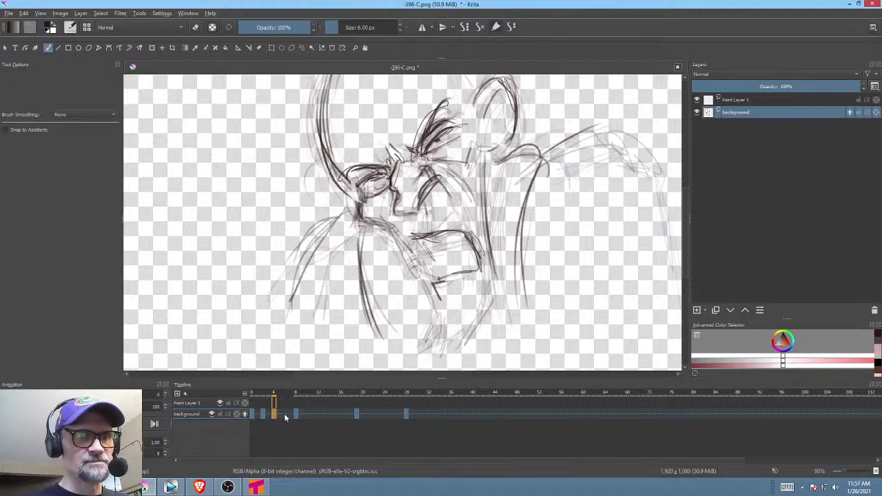
Duplicate the frame 4 drawing as an in-between background keyframe at frame 6.
{"action": "left_click", "coordinate": [297, 414]}
{"action": "left_click", "coordinate": [285, 415]}
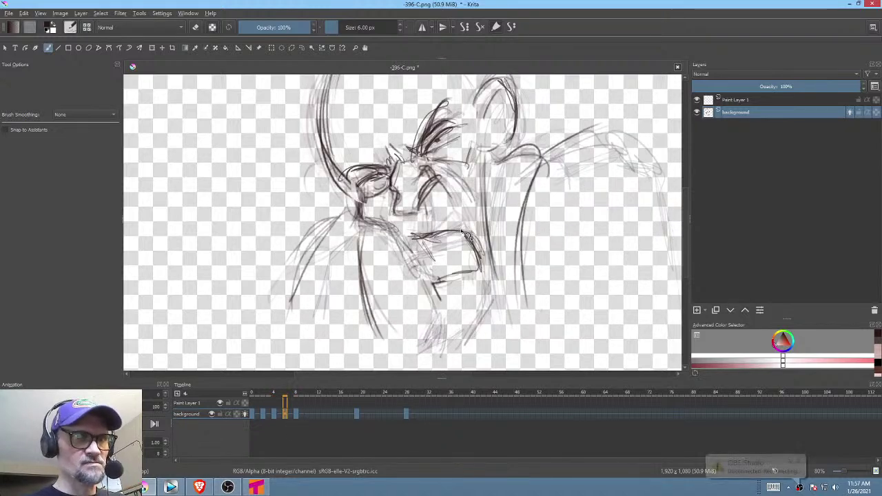
{"action": "scroll", "coordinate": [482, 231], "scroll_direction": "down", "scroll_amount": 3}
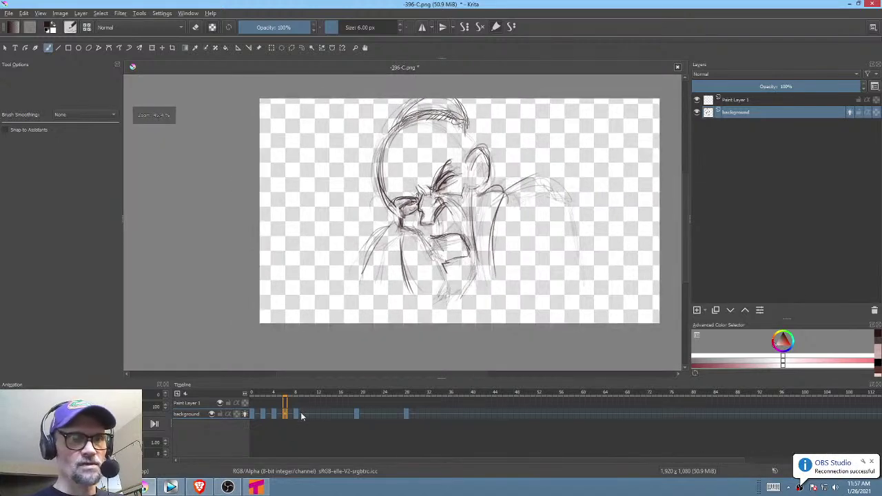
{"action": "left_click", "coordinate": [297, 416]}
{"action": "left_click", "coordinate": [279, 414]}
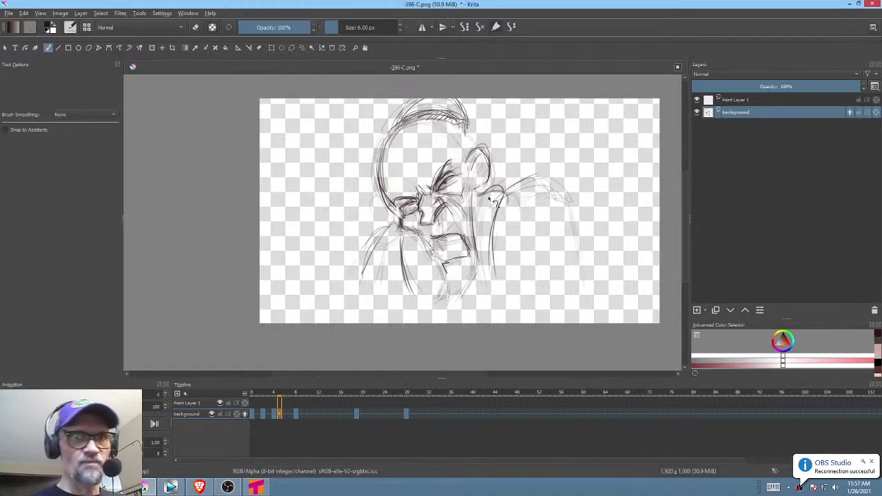
{"action": "left_click", "coordinate": [287, 414]}
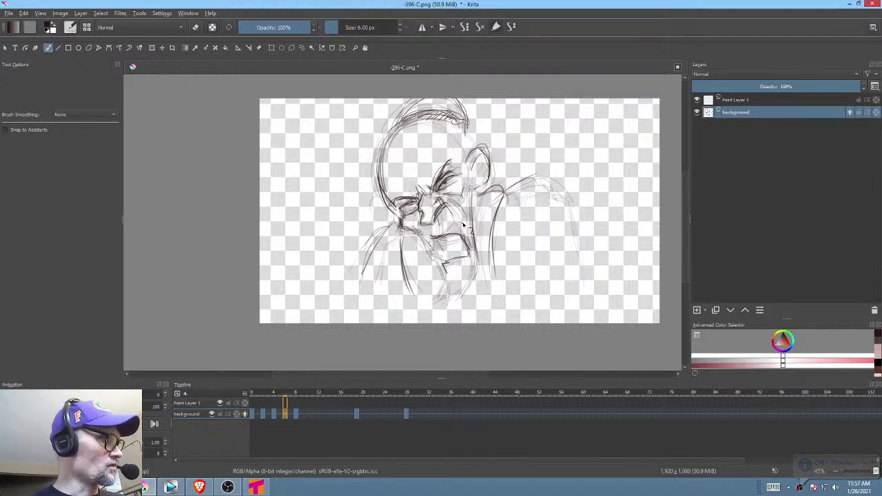
Erase the open mouth on frame 6, redraw it as a thin, nearly closed mouth and darken the chin line.
{"action": "key", "text": "p"}
{"action": "key", "text": "e"}
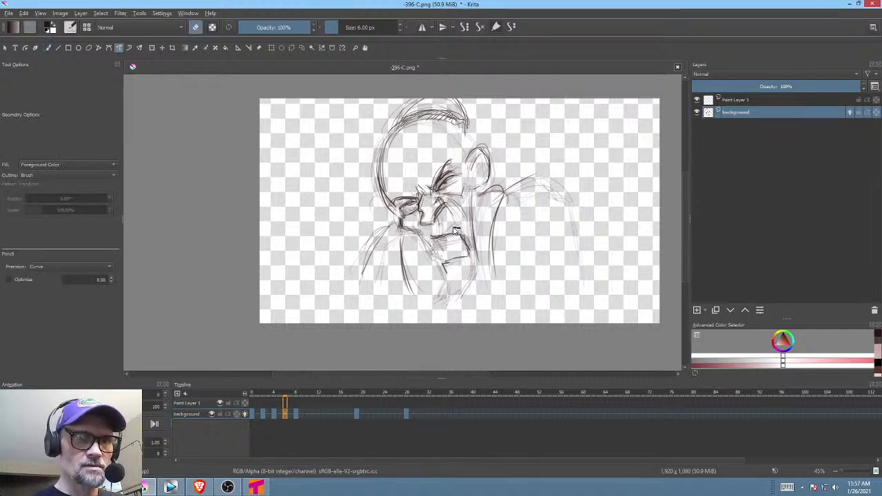
{"action": "mouse_move", "coordinate": [460, 230]}
{"action": "left_mouse_down"}
{"action": "mouse_move", "coordinate": [466, 276]}
{"action": "mouse_move", "coordinate": [472, 237]}
{"action": "left_mouse_up"}
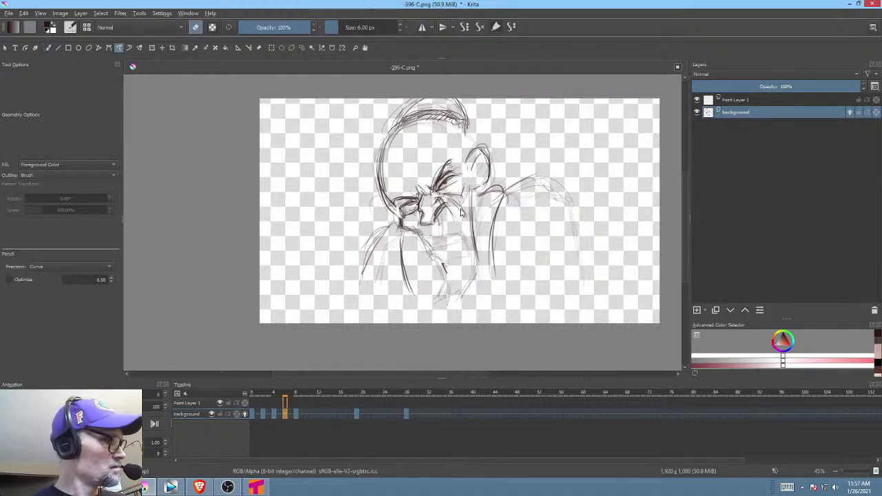
{"action": "key", "text": "b"}
{"action": "key", "text": "e"}
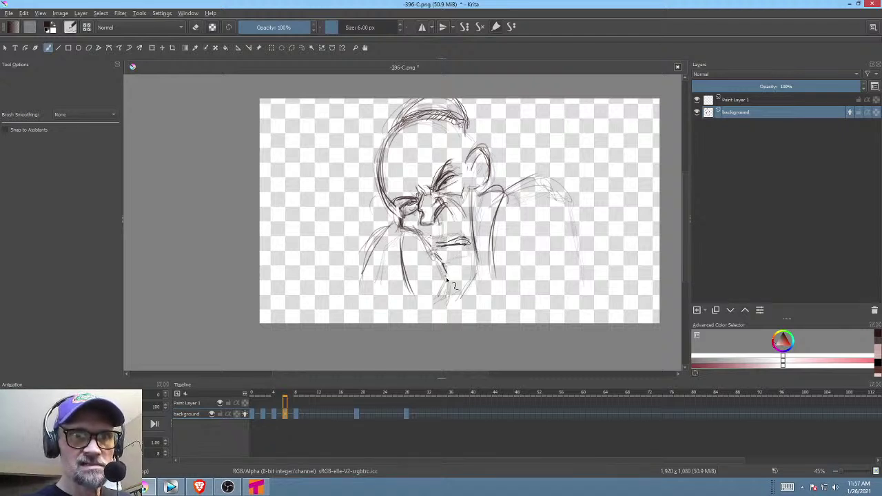
{"action": "left_click_drag", "start_coordinate": [448, 294], "coordinate": [433, 304]}
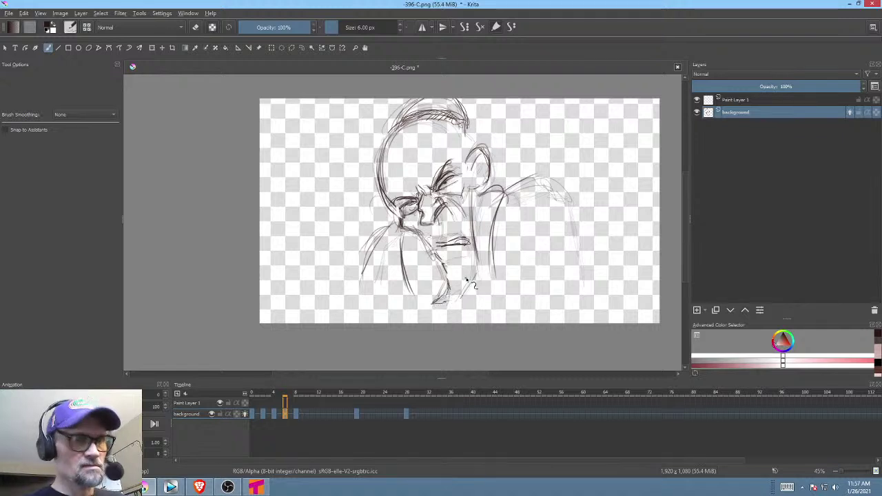
Flip back and forth through the drawings from frame 0 to frame 8 to check the mouth and head motion.
{"action": "key", "text": "Left"}
{"action": "key", "text": "Left"}
{"action": "key", "text": "Left"}
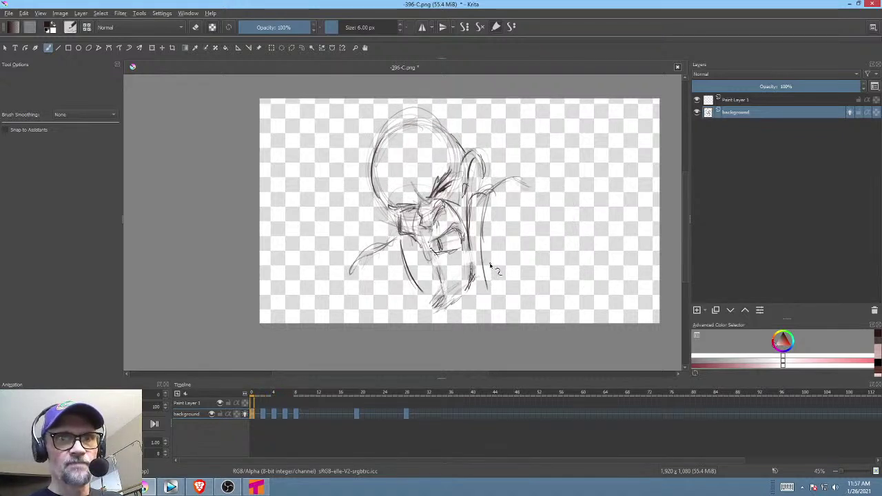
{"action": "key", "text": "Right"}
{"action": "key", "text": "Right"}
{"action": "key", "text": "Right"}
{"action": "key", "text": "Right"}
{"action": "key", "text": "Right"}
{"action": "key", "text": "Right"}
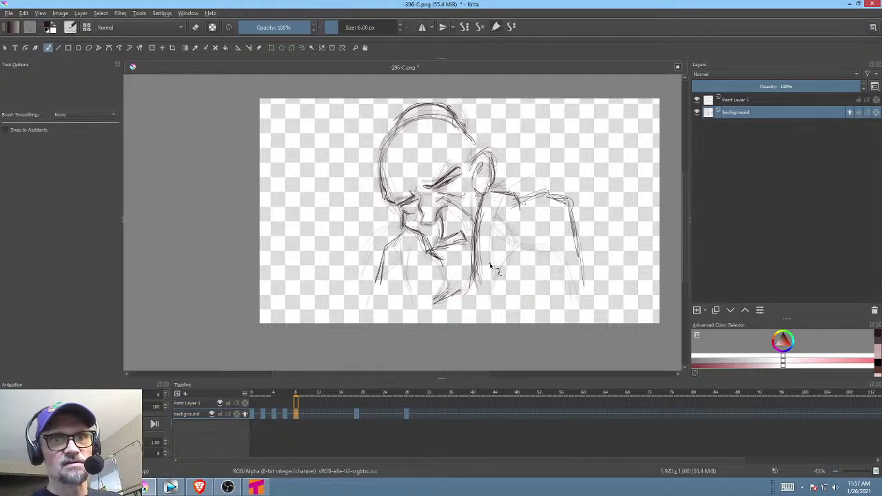
{"action": "key", "text": "Left"}
{"action": "key", "text": "Left"}
{"action": "key", "text": "Left"}
{"action": "key", "text": "Left"}
{"action": "key", "text": "Left"}
{"action": "key", "text": "Left"}
{"action": "key", "text": "Right"}
{"action": "key", "text": "Right"}
{"action": "key", "text": "Right"}
{"action": "key", "text": "Right"}
{"action": "key", "text": "Right"}
{"action": "key", "text": "Right"}
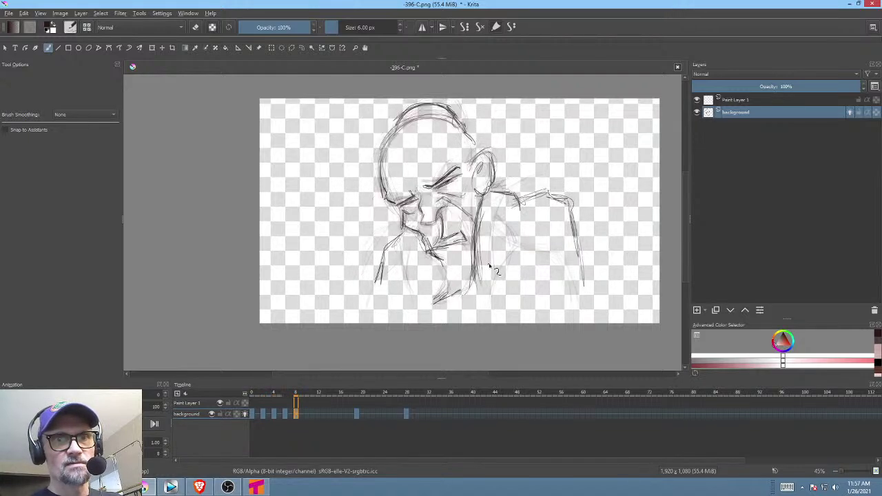
{"action": "key", "text": "Left"}
{"action": "key", "text": "Left"}
{"action": "key", "text": "Right"}
{"action": "key", "text": "Right"}
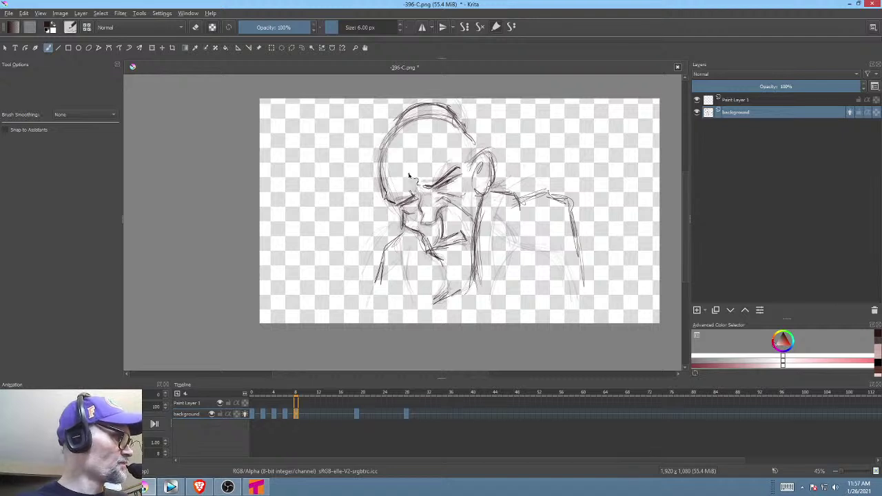
Select the far eye and brow on frame 8, rotate them slightly clockwise, shift them toward the nose, and compare with the neighbouring drawings.
{"action": "key", "text": "l"}
{"action": "mouse_move", "coordinate": [418, 187]}
{"action": "left_mouse_down"}
{"action": "mouse_move", "coordinate": [401, 204]}
{"action": "mouse_move", "coordinate": [420, 197]}
{"action": "mouse_move", "coordinate": [417, 187]}
{"action": "left_mouse_up"}
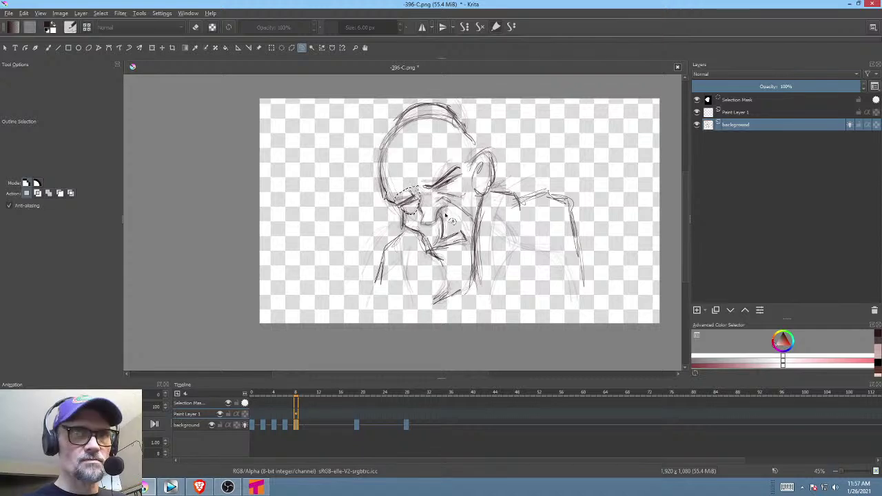
{"action": "left_click_drag", "start_coordinate": [447, 231], "coordinate": [489, 242]}
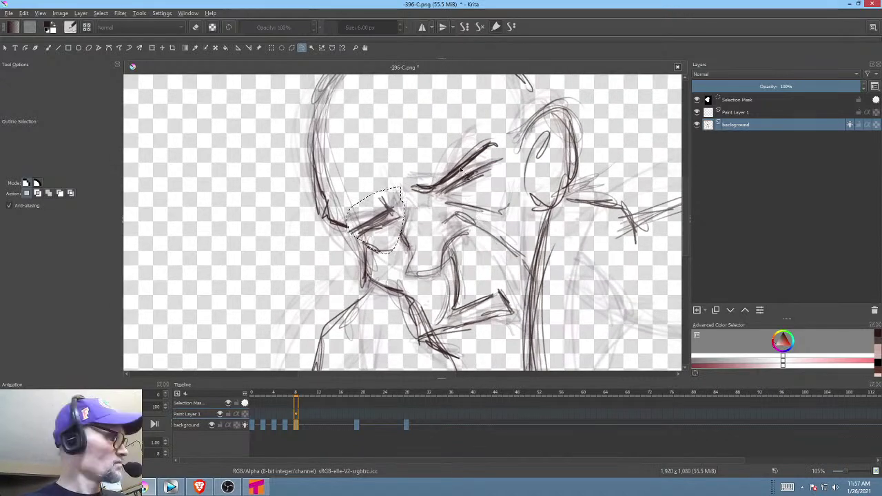
{"action": "key", "text": "ctrl+t"}
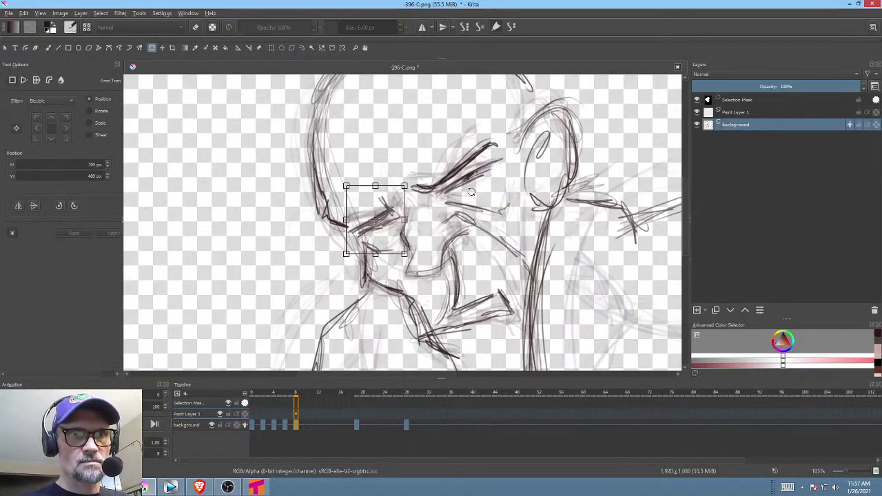
{"action": "left_click_drag", "start_coordinate": [472, 192], "coordinate": [475, 210]}
{"action": "left_click_drag", "start_coordinate": [382, 231], "coordinate": [388, 227]}
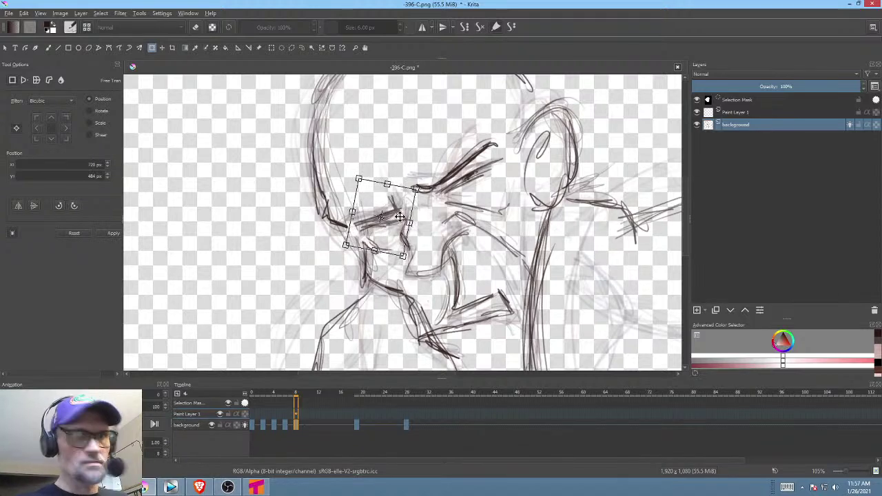
{"action": "key", "text": "Left"}
{"action": "key", "text": "Right"}
{"action": "key", "text": "Left"}
{"action": "key", "text": "Right"}
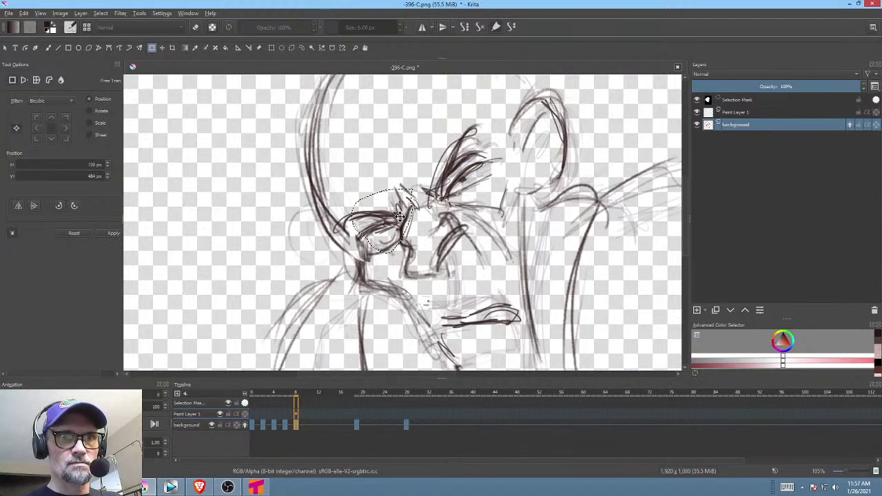
{"action": "key", "text": "Left"}
{"action": "key", "text": "Right"}
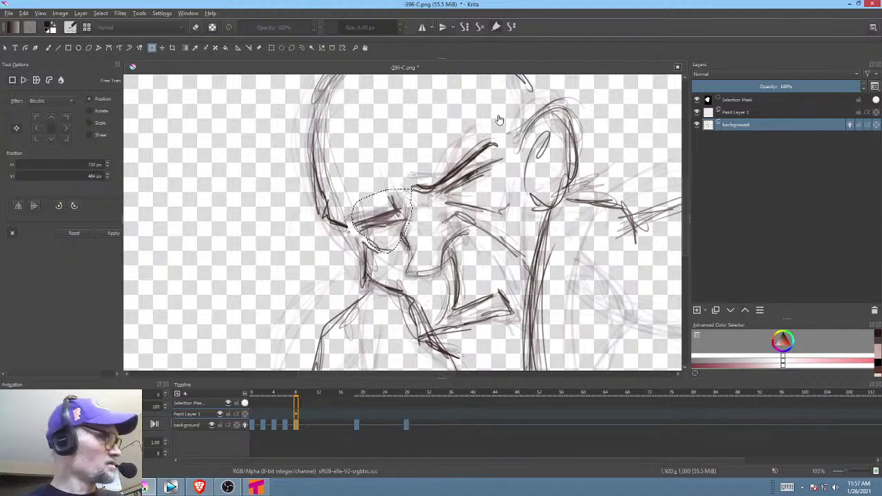
Outline the near eye and brow on frame 8 and move them slightly down.
{"action": "key", "text": "l"}
{"action": "left_click_drag", "start_coordinate": [494, 125], "coordinate": [411, 167]}
{"action": "left_click_drag", "start_coordinate": [511, 151], "coordinate": [509, 146]}
{"action": "key", "text": "ctrl+t"}
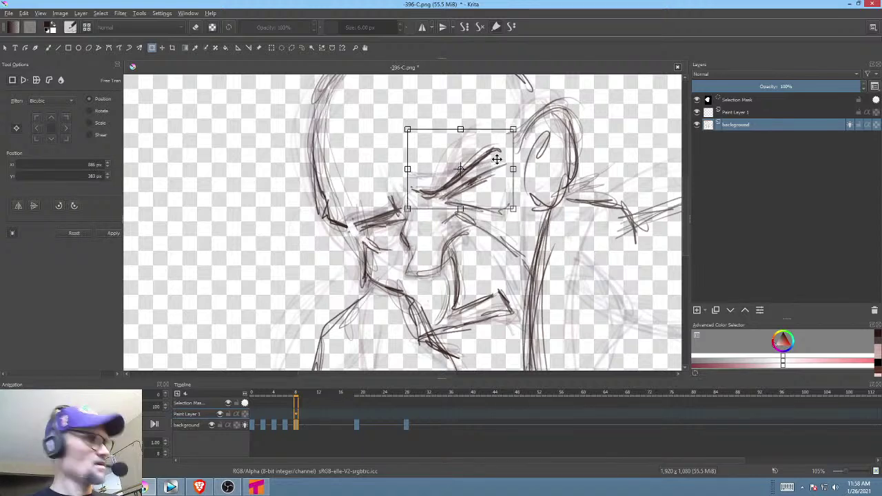
{"action": "key", "text": "Return"}
{"action": "key", "text": "space"}
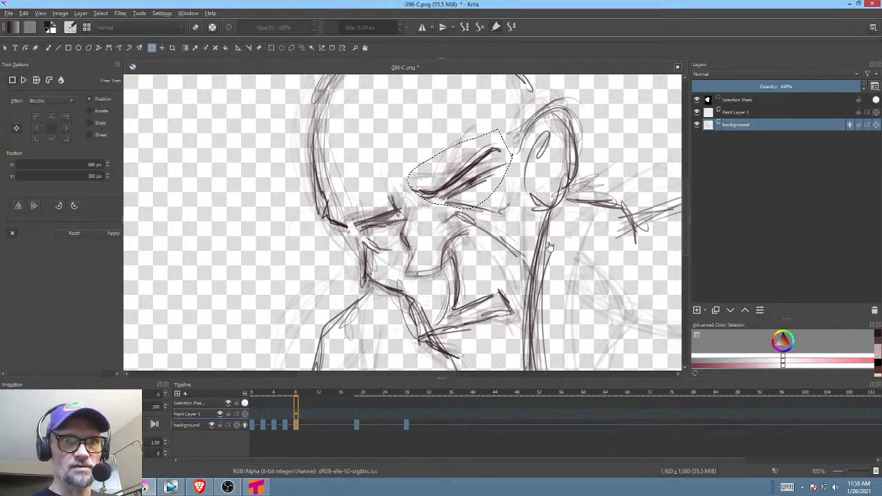
Clear the selection and erase the upper part of the neck line below the ear on frame 8.
{"action": "key", "text": "b"}
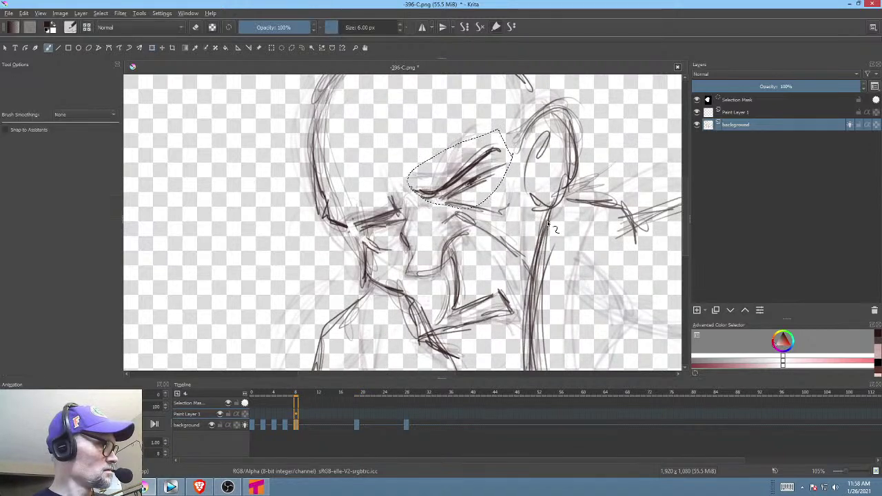
{"action": "key", "text": "e"}
{"action": "mouse_move", "coordinate": [566, 242]}
{"action": "left_mouse_down"}
{"action": "mouse_move", "coordinate": [552, 203]}
{"action": "mouse_move", "coordinate": [571, 200]}
{"action": "left_mouse_up"}
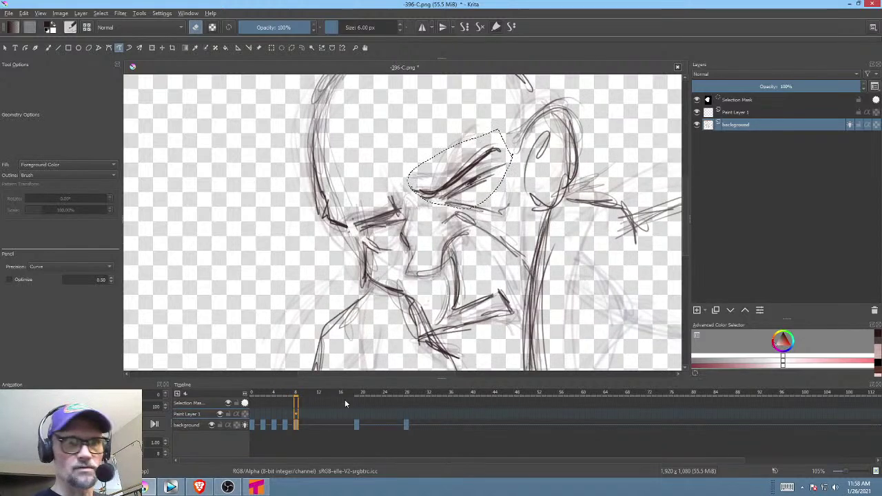
{"action": "key", "text": "ctrl+shift+a"}
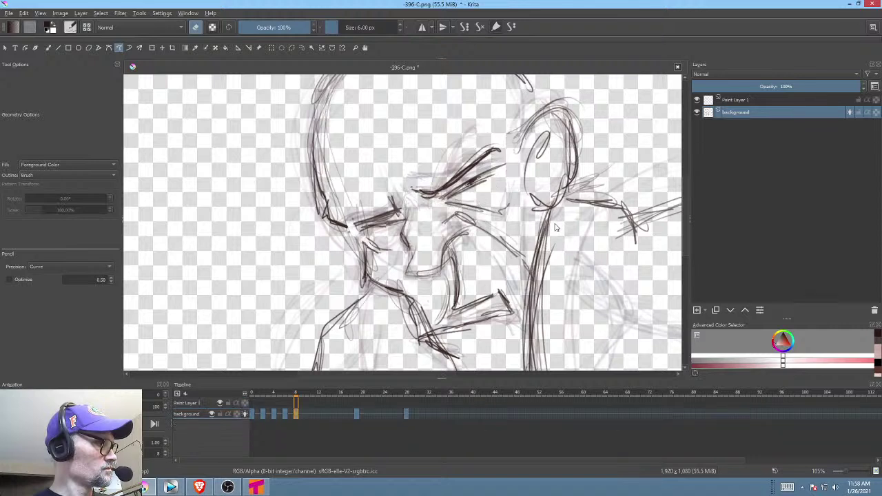
{"action": "key", "text": "e"}
{"action": "mouse_move", "coordinate": [560, 215]}
{"action": "left_mouse_down"}
{"action": "mouse_move", "coordinate": [528, 267]}
{"action": "mouse_move", "coordinate": [561, 229]}
{"action": "mouse_move", "coordinate": [558, 219]}
{"action": "mouse_move", "coordinate": [569, 228]}
{"action": "mouse_move", "coordinate": [538, 212]}
{"action": "mouse_move", "coordinate": [574, 244]}
{"action": "mouse_move", "coordinate": [569, 235]}
{"action": "left_mouse_up"}
{"action": "key", "text": "e"}
{"action": "key", "text": "b"}
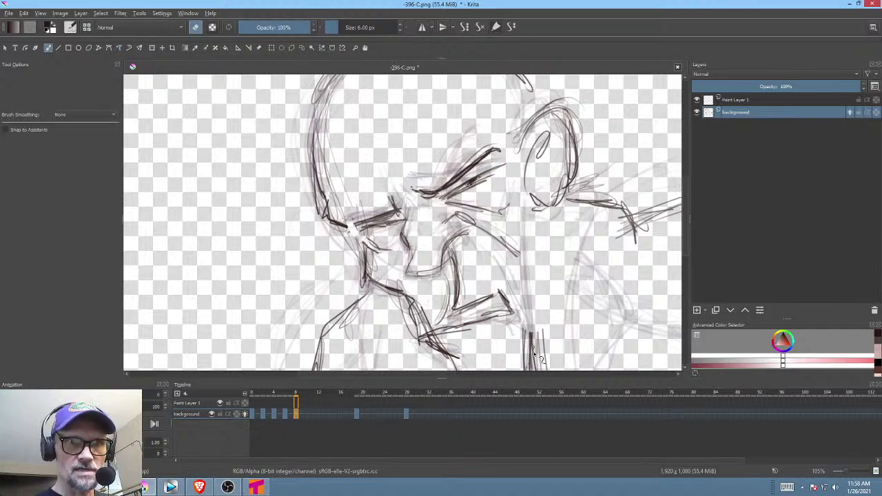
{"action": "key", "text": "e"}
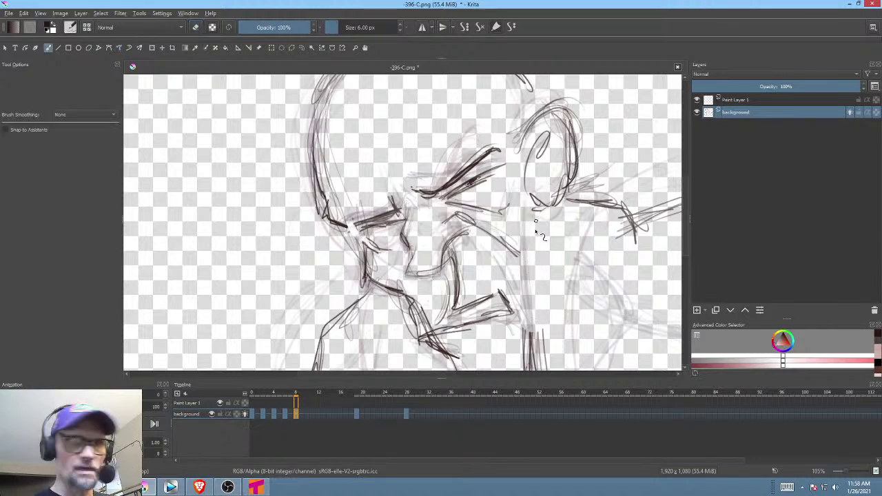
Redraw the neck line on frame 8 as a nearly vertical stroke from below the ear to the remaining lower neck lines.
{"action": "mouse_move", "coordinate": [533, 231]}
{"action": "left_mouse_down"}
{"action": "mouse_move", "coordinate": [530, 344]}
{"action": "mouse_move", "coordinate": [531, 309]}
{"action": "left_mouse_up"}
{"action": "left_click_drag", "start_coordinate": [536, 210], "coordinate": [535, 345]}
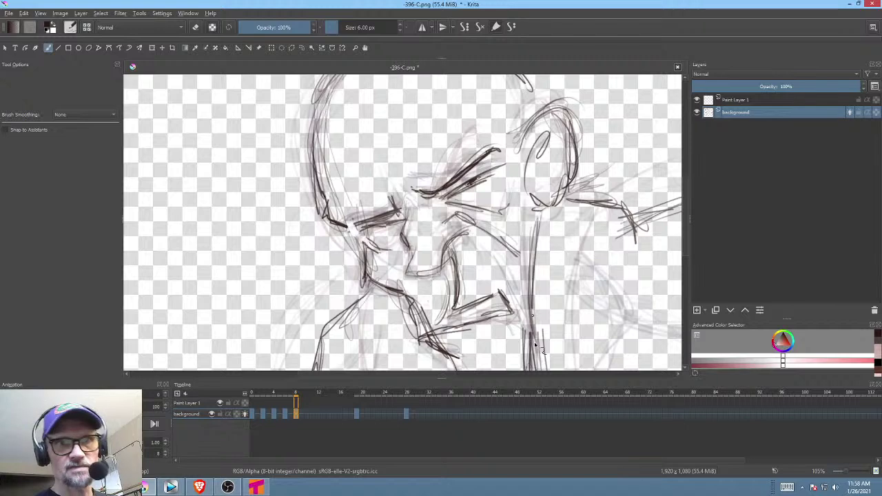
{"action": "left_click_drag", "start_coordinate": [539, 256], "coordinate": [535, 350]}
{"action": "left_click_drag", "start_coordinate": [552, 283], "coordinate": [559, 218]}
{"action": "left_click_drag", "start_coordinate": [543, 238], "coordinate": [546, 317]}
{"action": "left_click_drag", "start_coordinate": [542, 219], "coordinate": [550, 144]}
{"action": "left_click_drag", "start_coordinate": [540, 258], "coordinate": [548, 148]}
{"action": "left_click_drag", "start_coordinate": [571, 177], "coordinate": [572, 220]}
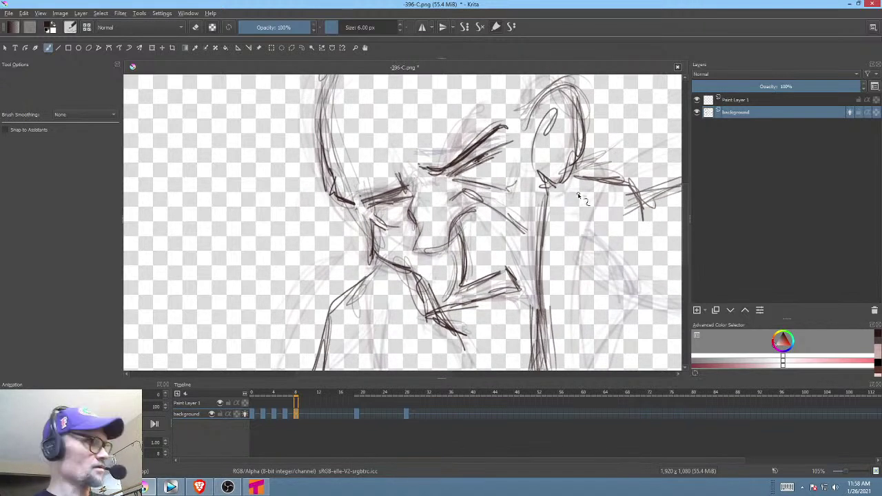
Flip back and forth through the drawings between frames 0 and 19 to check the neck and head motion.
{"action": "key", "text": "Left"}
{"action": "key", "text": "Left"}
{"action": "left_click_drag", "start_coordinate": [532, 170], "coordinate": [537, 233]}
{"action": "key", "text": "Right"}
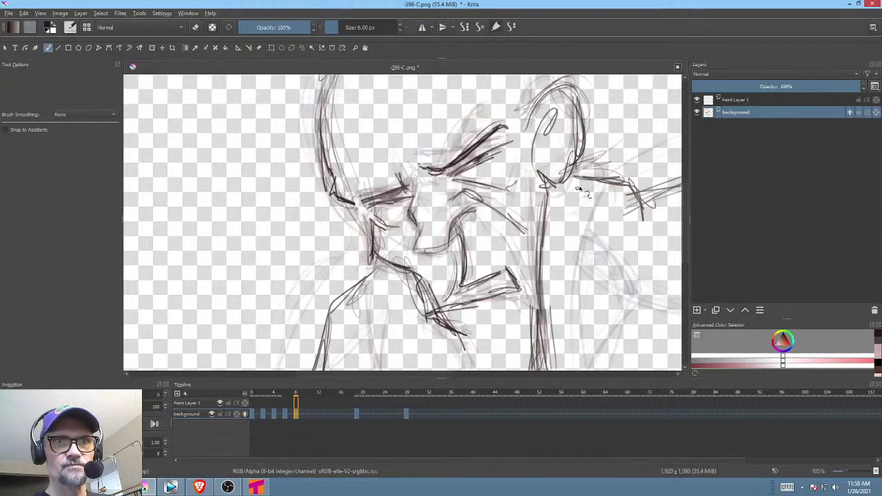
{"action": "key", "text": "Right"}
{"action": "mouse_move", "coordinate": [540, 191]}
{"action": "left_mouse_down"}
{"action": "mouse_move", "coordinate": [537, 254]}
{"action": "mouse_move", "coordinate": [548, 289]}
{"action": "left_mouse_up"}
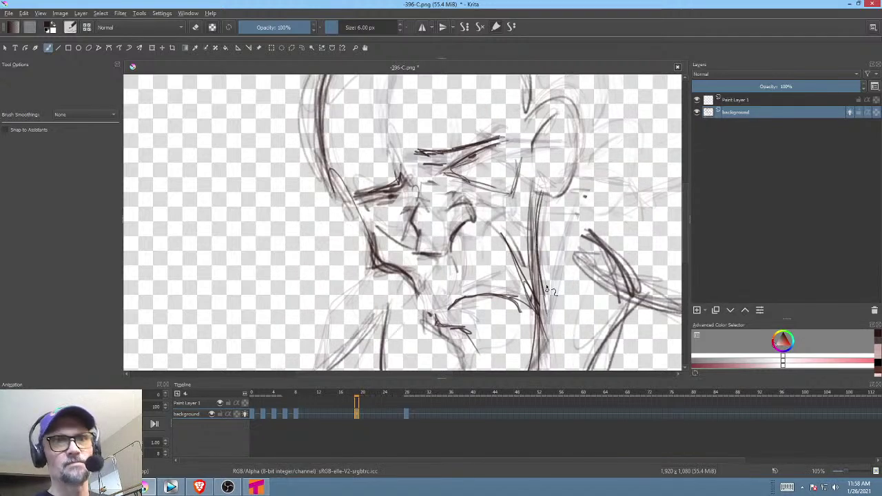
{"action": "key", "text": "Left"}
{"action": "key", "text": "Right"}
{"action": "key", "text": "Left"}
{"action": "key", "text": "Left"}
{"action": "key", "text": "Left"}
{"action": "key", "text": "Left"}
{"action": "key", "text": "Left"}
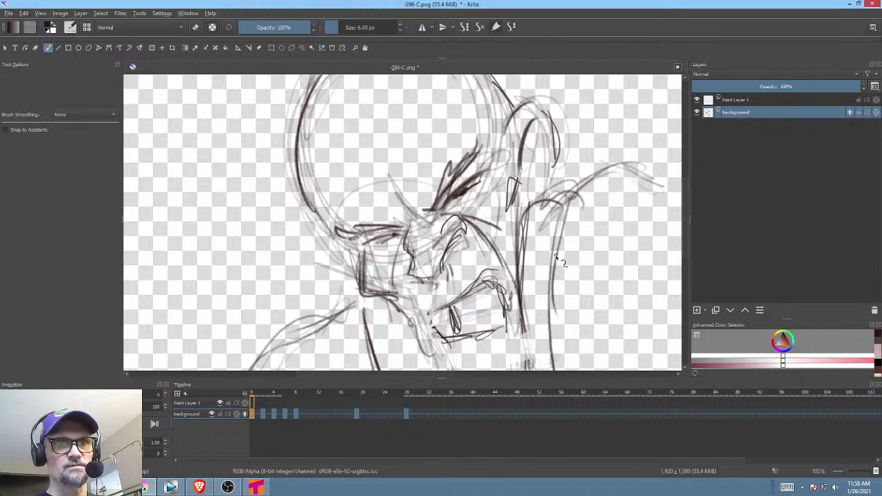
Play back the animation with the whole head in view to check the head turn.
{"action": "mouse_move", "coordinate": [537, 249]}
{"action": "left_mouse_down"}
{"action": "mouse_move", "coordinate": [546, 240]}
{"action": "mouse_move", "coordinate": [535, 233]}
{"action": "left_mouse_up"}
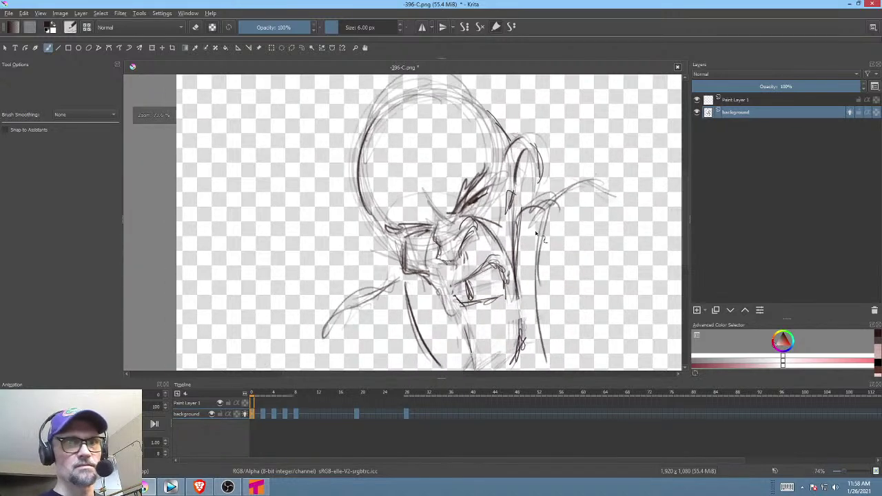
{"action": "key", "text": "space"}
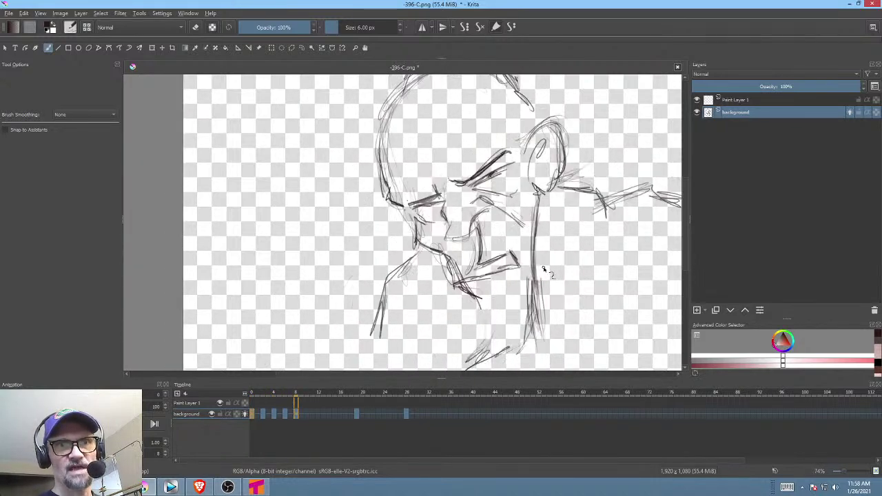
{"action": "key", "text": "space"}
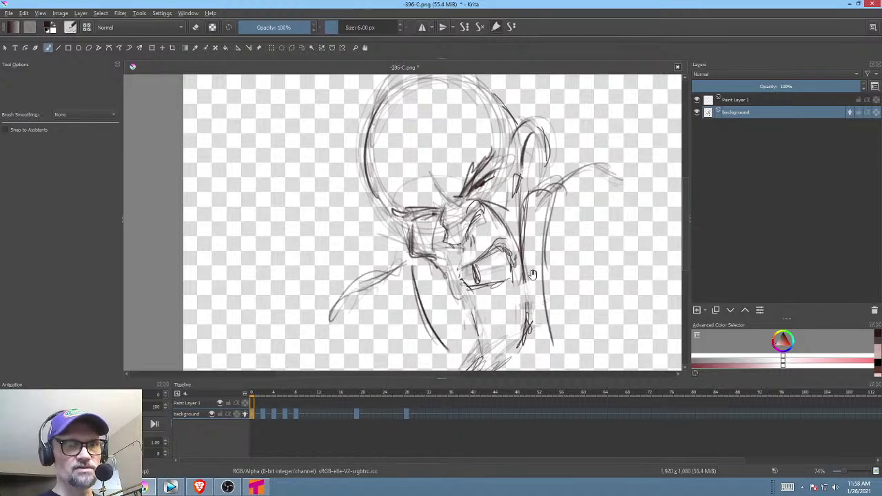
{"action": "key", "text": "space"}
{"action": "key", "text": "space"}
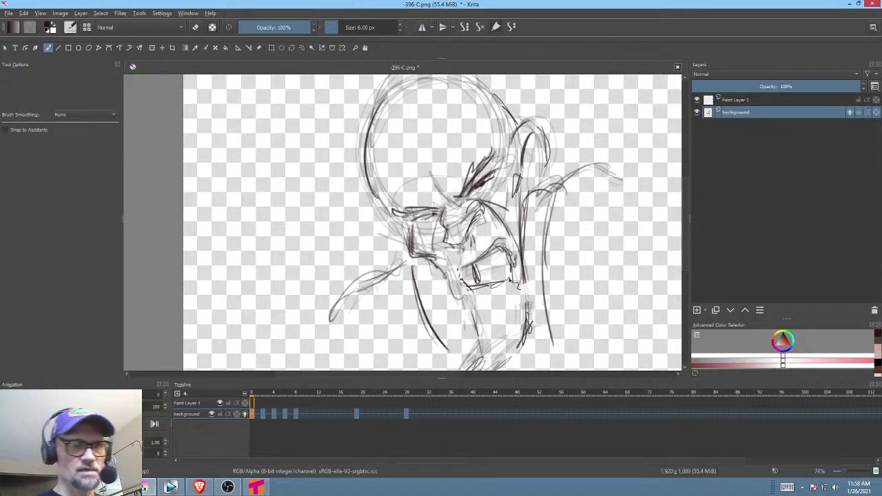
Shift the background layer's keyframe at frame 8 and all following keyframes so they start at frame 13, checking the playback.
{"action": "left_click", "coordinate": [298, 413]}
{"action": "mouse_move", "coordinate": [298, 413]}
{"action": "left_mouse_down"}
{"action": "mouse_move", "coordinate": [318, 426]}
{"action": "mouse_move", "coordinate": [325, 413]}
{"action": "left_mouse_up"}
{"action": "left_click", "coordinate": [253, 413]}
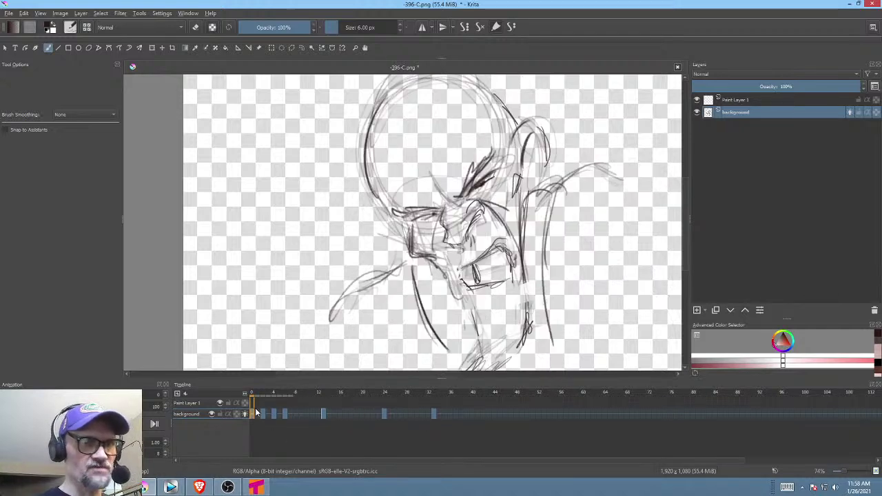
{"action": "scroll", "coordinate": [555, 238], "scroll_direction": "down", "scroll_amount": 1}
{"action": "left_click_drag", "start_coordinate": [558, 239], "coordinate": [467, 230]}
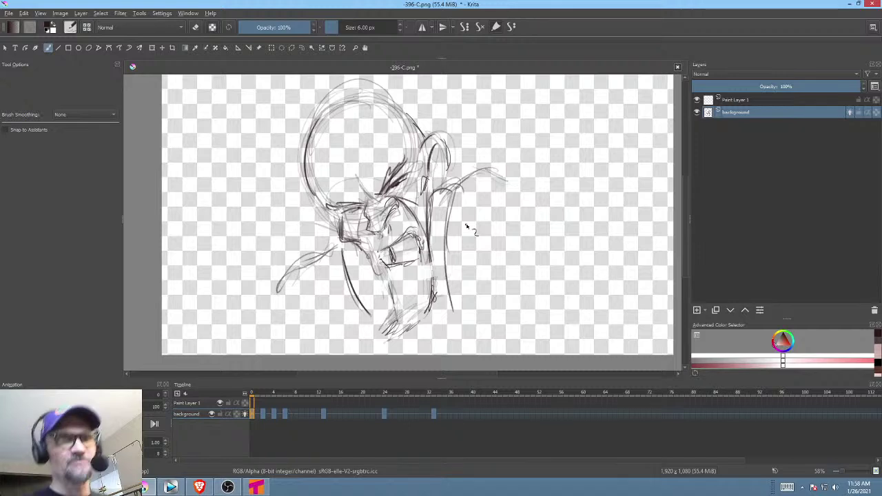
{"action": "key", "text": "space"}
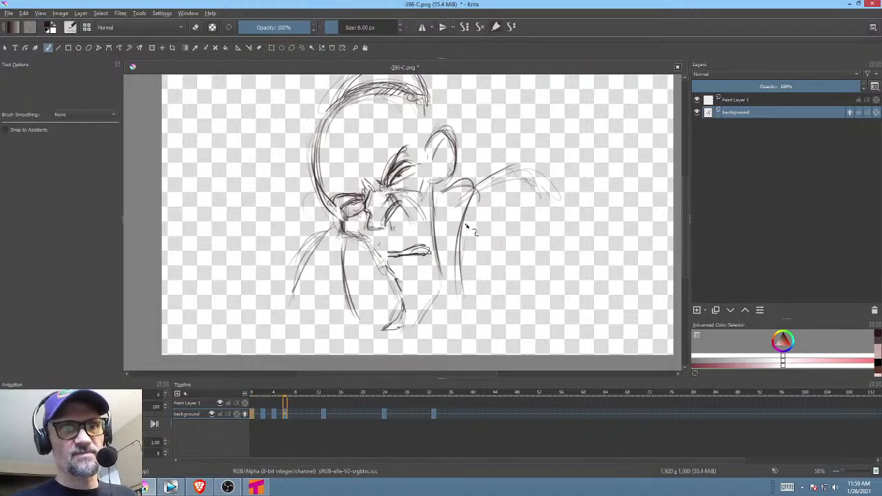
{"action": "key", "text": "alt+period"}
{"action": "key", "text": "space"}
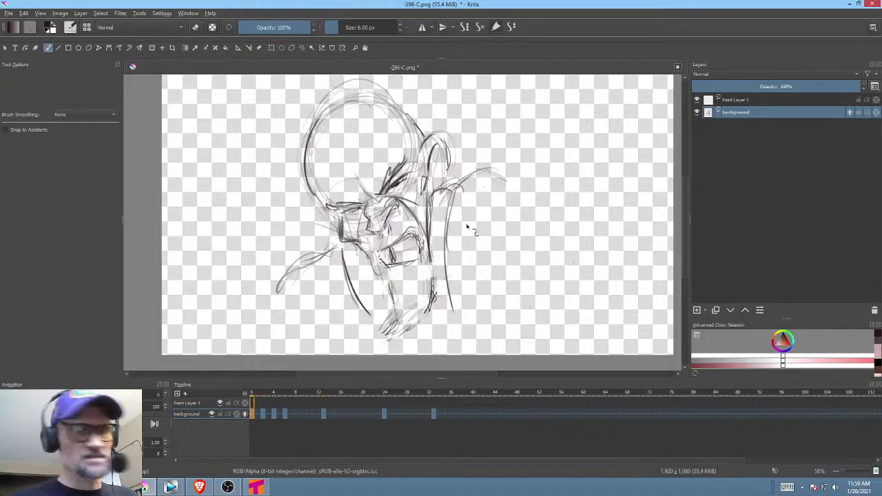
Shift the fifth background keyframe and those after it to start at frame 18, and the last two to frames 33 and 42.
{"action": "left_click_drag", "start_coordinate": [324, 415], "coordinate": [351, 416]}
{"action": "left_click", "coordinate": [250, 416]}
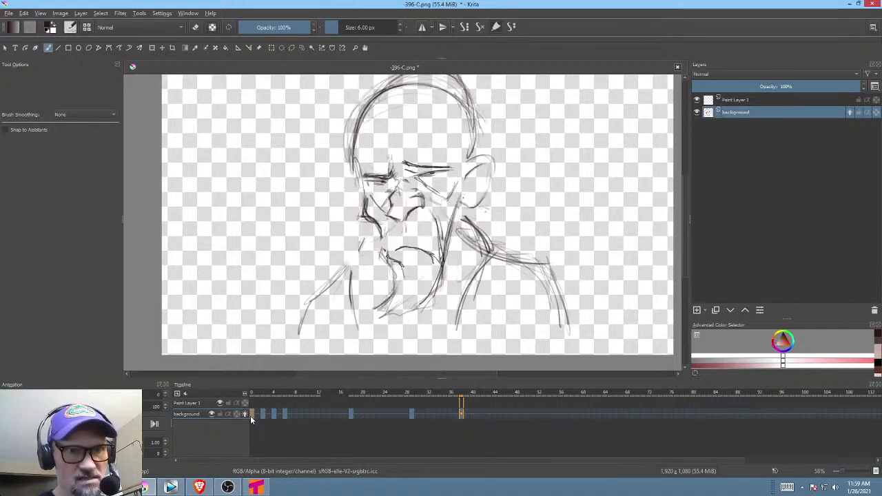
{"action": "left_click", "coordinate": [412, 413]}
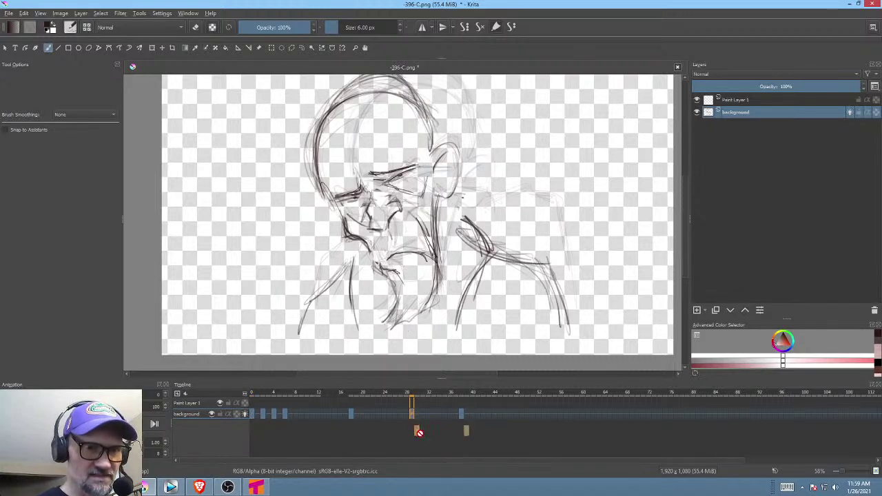
{"action": "left_click_drag", "start_coordinate": [413, 413], "coordinate": [434, 414]}
{"action": "left_click", "coordinate": [481, 415]}
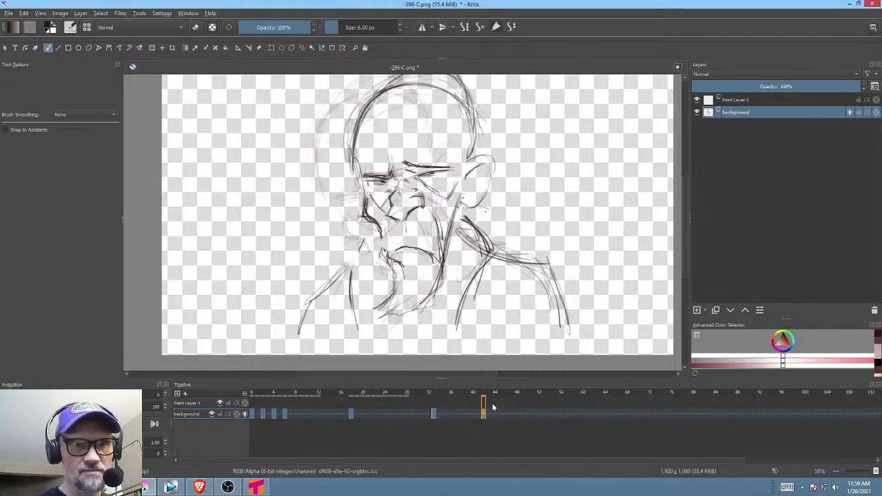
Play the animation from several points between frames 6 and 18 to check the timing of the head movement.
{"action": "left_click", "coordinate": [329, 414]}
{"action": "key", "text": "space"}
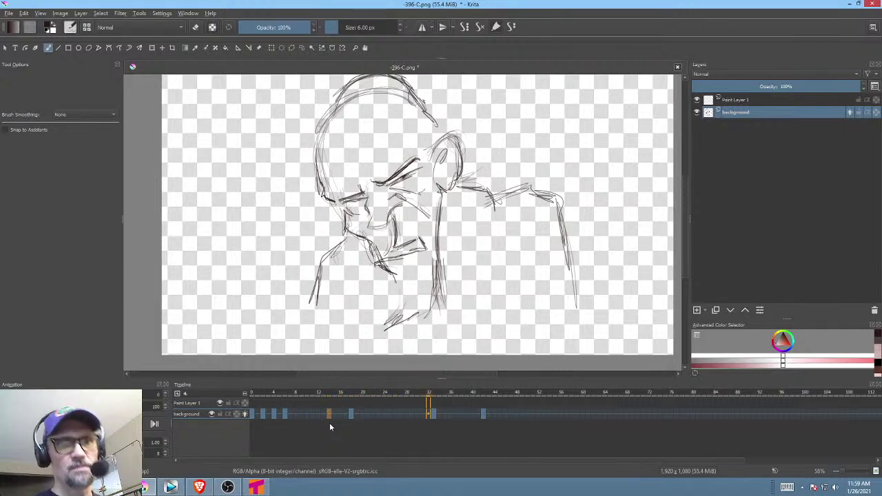
{"action": "key", "text": "space"}
{"action": "left_click", "coordinate": [354, 415]}
{"action": "key", "text": "space"}
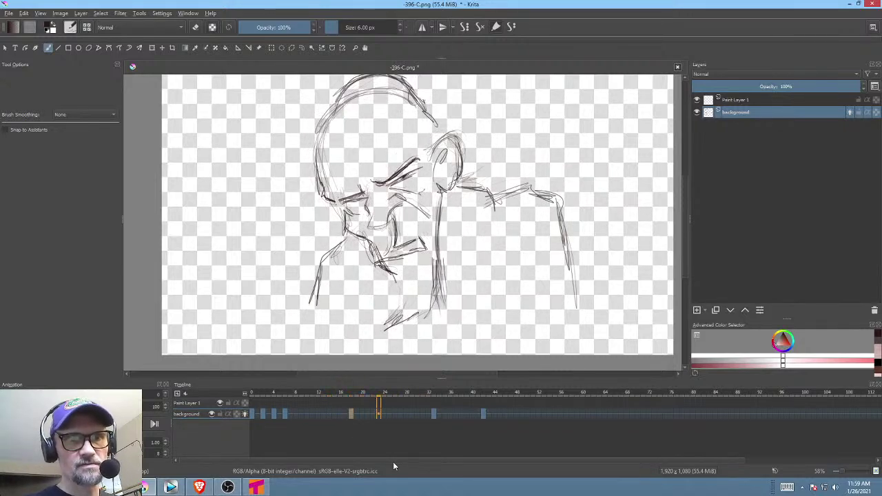
{"action": "key", "text": "space"}
{"action": "left_click", "coordinate": [285, 414]}
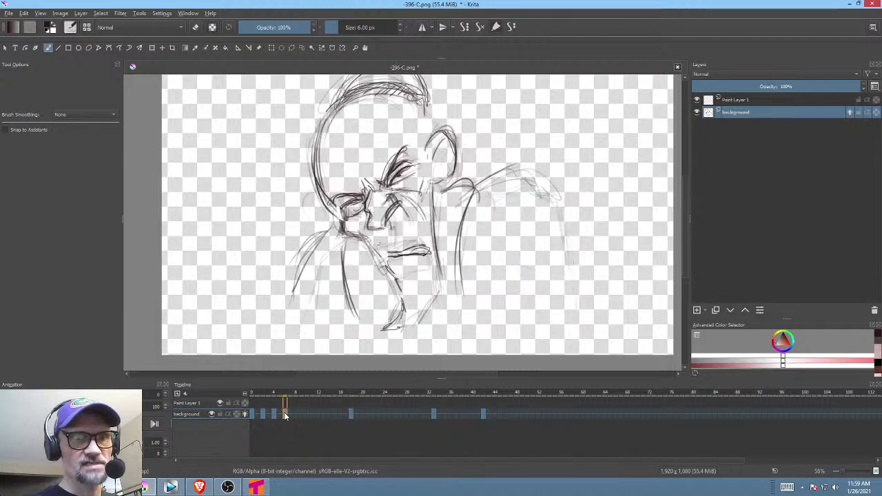
{"action": "left_click", "coordinate": [352, 414]}
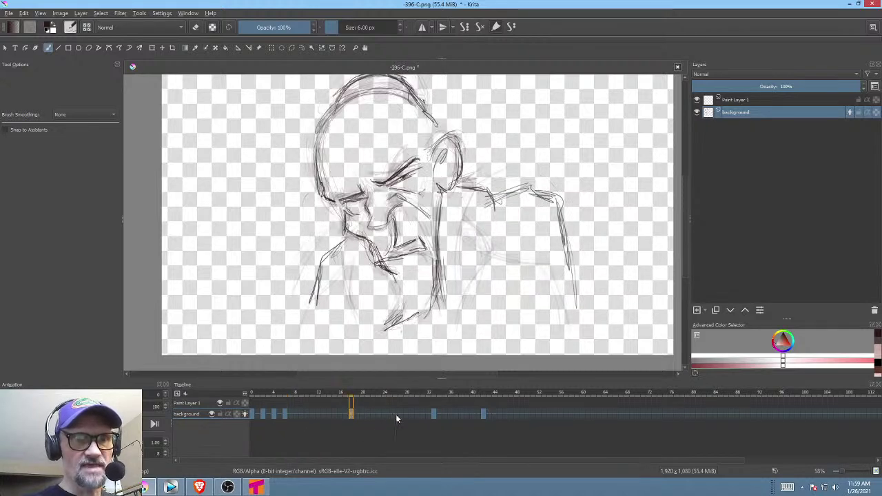
{"action": "left_click", "coordinate": [326, 413]}
{"action": "key", "text": "space"}
{"action": "key", "text": "space"}
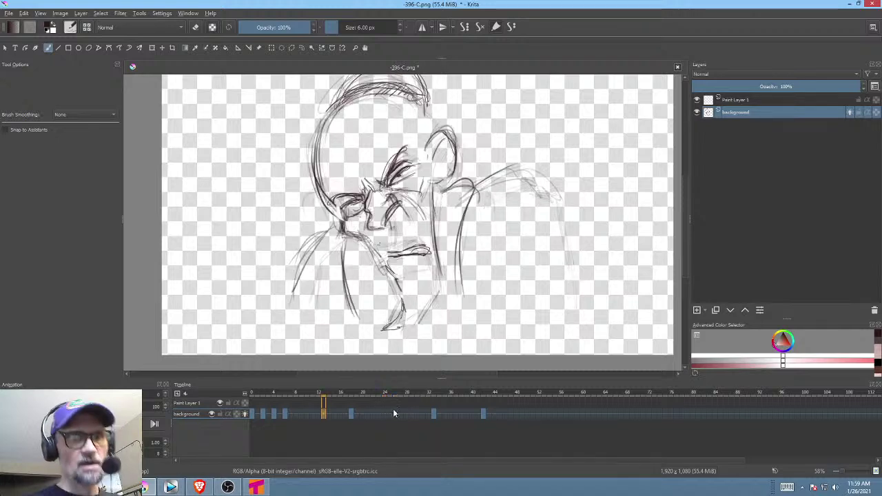
On a duplicate keyframe at frame 25, outline both shoulders, rotate them slightly counterclockwise and move them up to about Y 613 px.
{"action": "left_click", "coordinate": [391, 414]}
{"action": "key", "text": "l"}
{"action": "left_click_drag", "start_coordinate": [551, 164], "coordinate": [510, 155]}
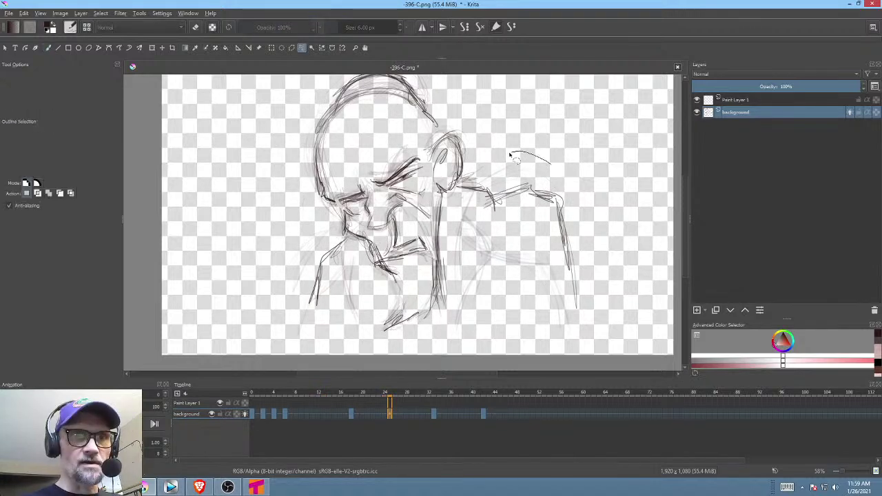
{"action": "left_click_drag", "start_coordinate": [478, 279], "coordinate": [600, 221]}
{"action": "left_click_drag", "start_coordinate": [347, 241], "coordinate": [332, 316], "text": "shift"}
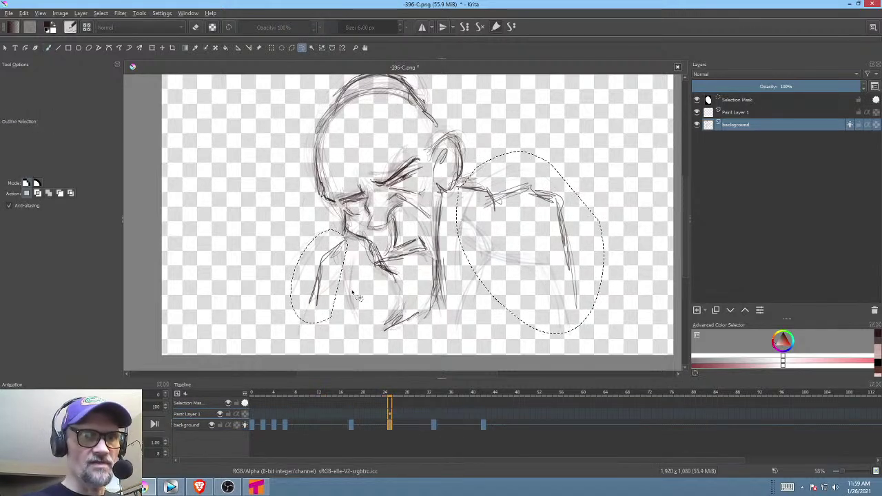
{"action": "key", "text": "ctrl+t"}
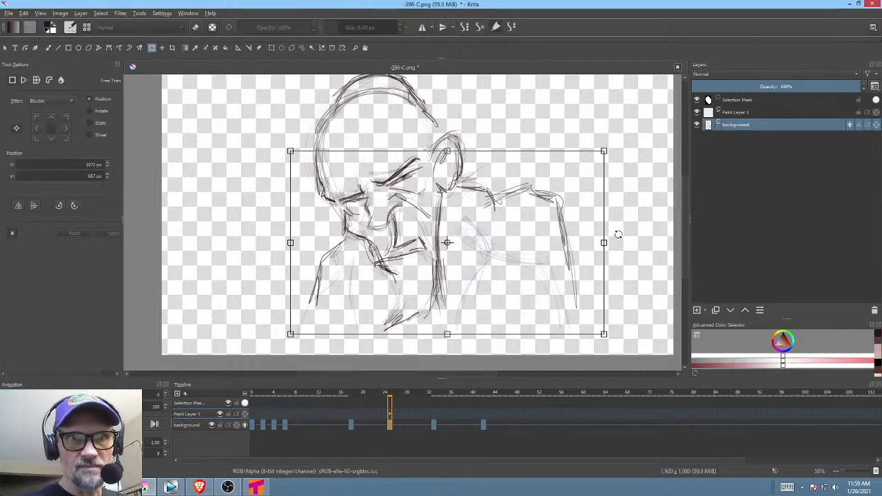
{"action": "left_click_drag", "start_coordinate": [618, 235], "coordinate": [616, 230]}
{"action": "left_click_drag", "start_coordinate": [537, 262], "coordinate": [537, 250]}
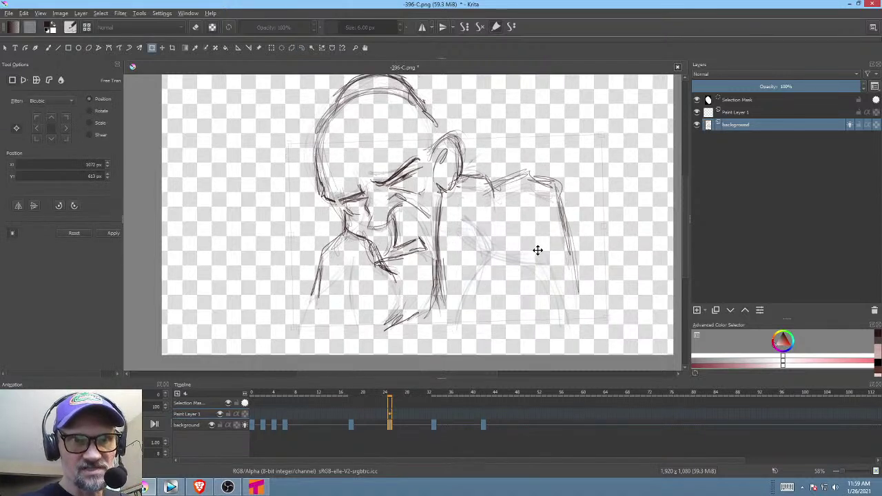
Copy the frame 18 drawing to frame 30 and move the background keyframe at frame 33 to frame 36.
{"action": "left_click", "coordinate": [413, 428]}
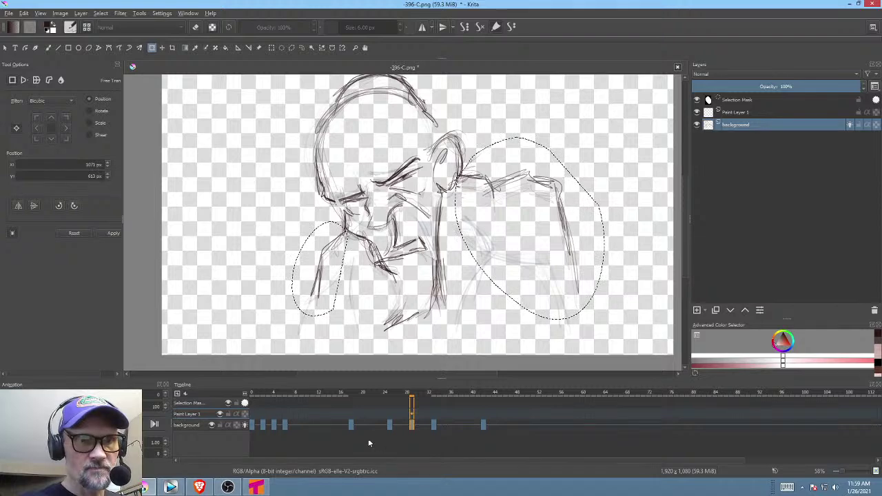
{"action": "left_click", "coordinate": [432, 429]}
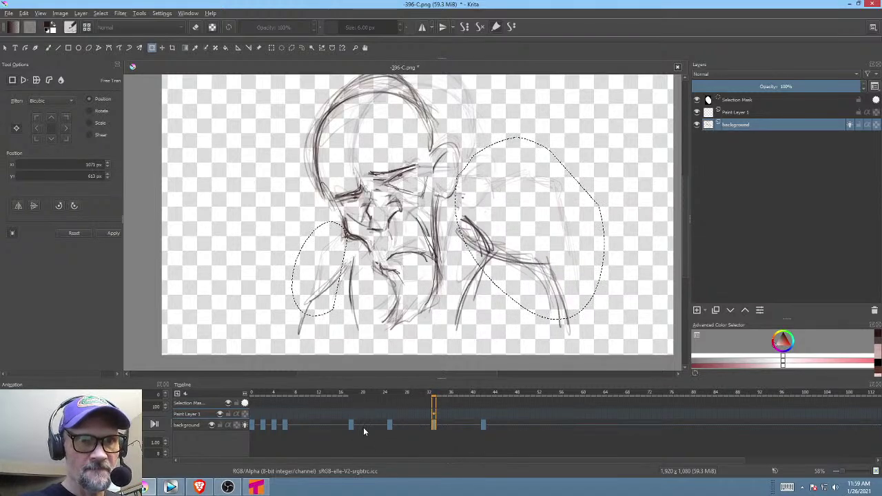
{"action": "left_click", "coordinate": [350, 429]}
{"action": "left_click", "coordinate": [418, 429]}
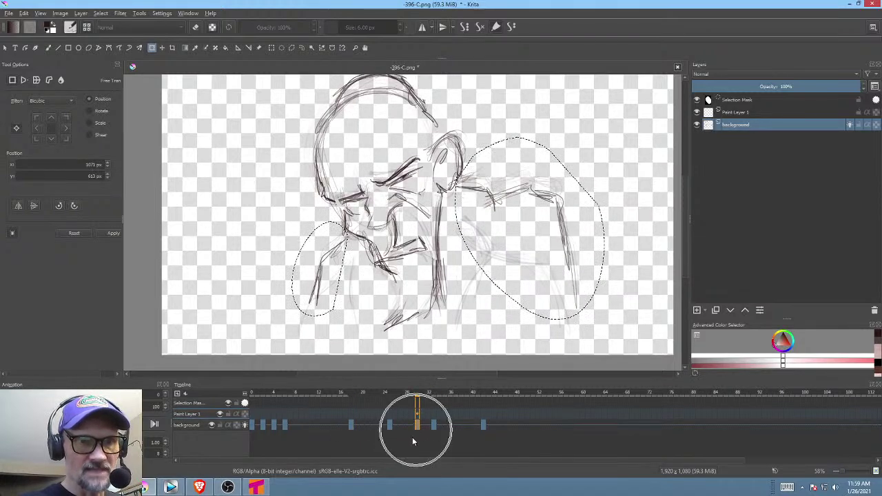
{"action": "left_click", "coordinate": [434, 428]}
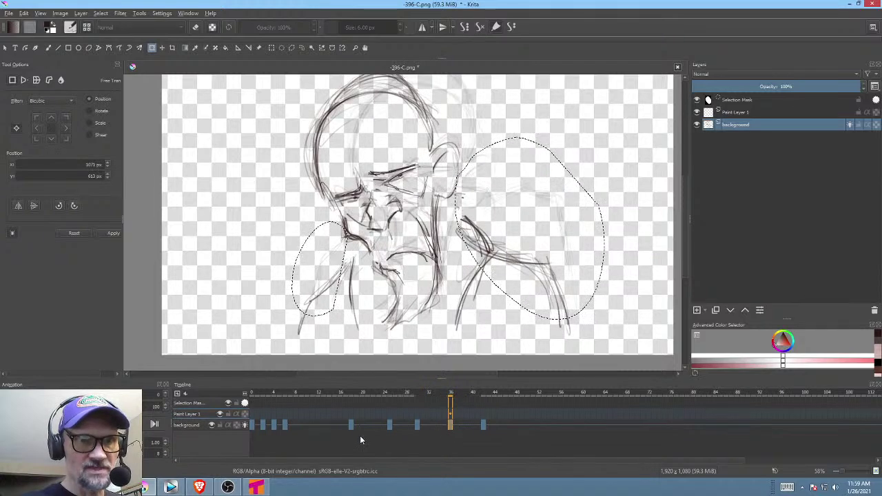
Play the animation from frame 16 to check the shoulder movement.
{"action": "left_click", "coordinate": [343, 428]}
{"action": "key", "text": "space"}
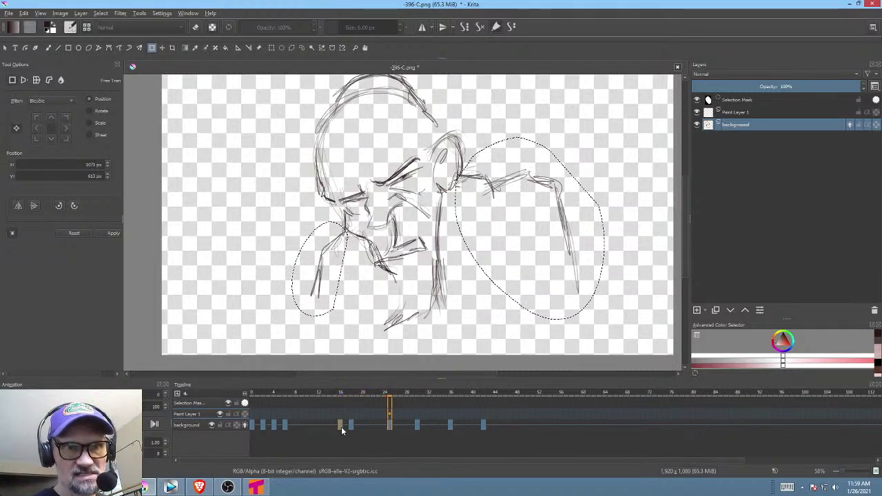
{"action": "key", "text": "space"}
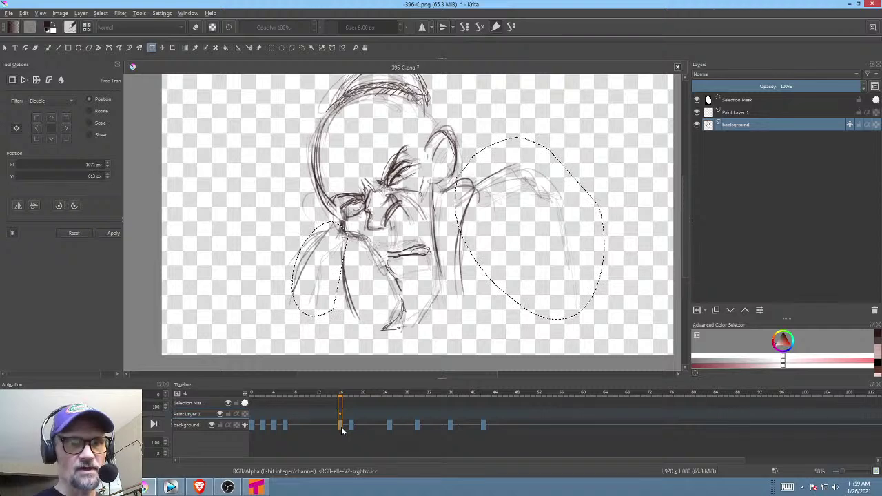
At frame 25, outline the whole head and neck and nudge them slightly down with the Transform tool.
{"action": "left_click", "coordinate": [386, 424]}
{"action": "left_click", "coordinate": [391, 426]}
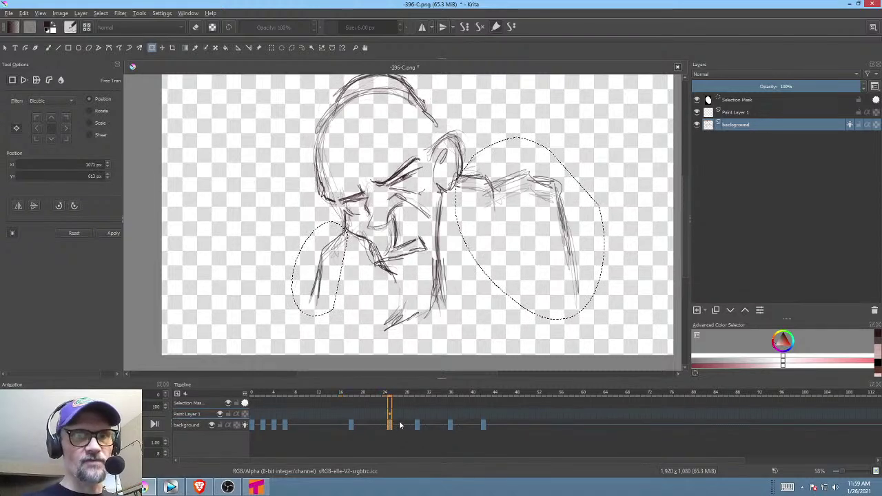
{"action": "left_click_drag", "start_coordinate": [475, 241], "coordinate": [483, 256]}
{"action": "key", "text": "l"}
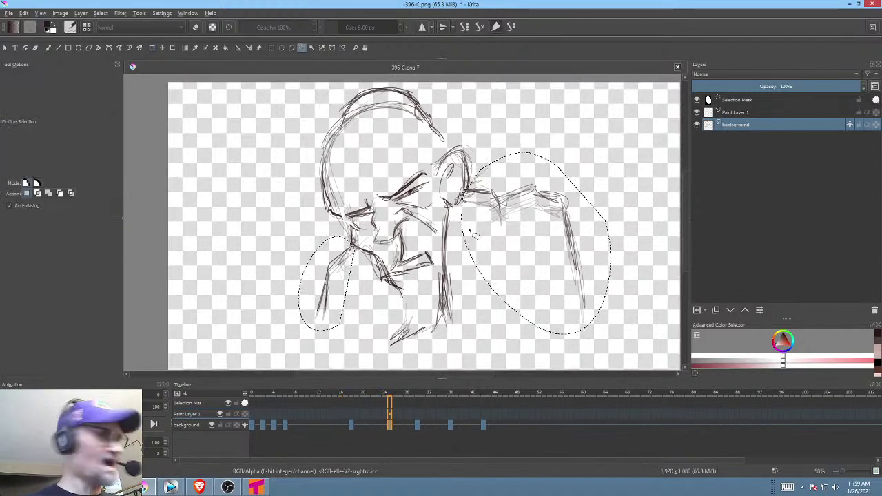
{"action": "left_click_drag", "start_coordinate": [466, 204], "coordinate": [474, 186]}
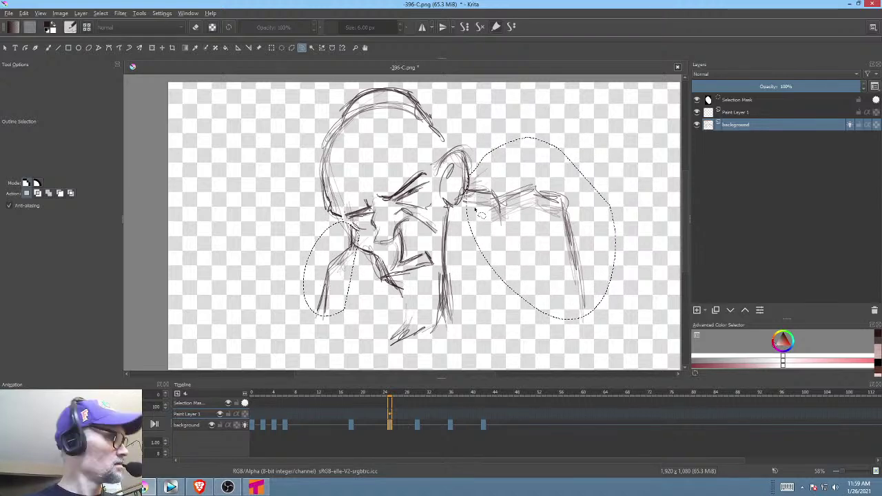
{"action": "mouse_move", "coordinate": [474, 135]}
{"action": "left_mouse_down"}
{"action": "mouse_move", "coordinate": [422, 85]}
{"action": "mouse_move", "coordinate": [302, 178]}
{"action": "mouse_move", "coordinate": [399, 357]}
{"action": "mouse_move", "coordinate": [441, 335]}
{"action": "left_mouse_up"}
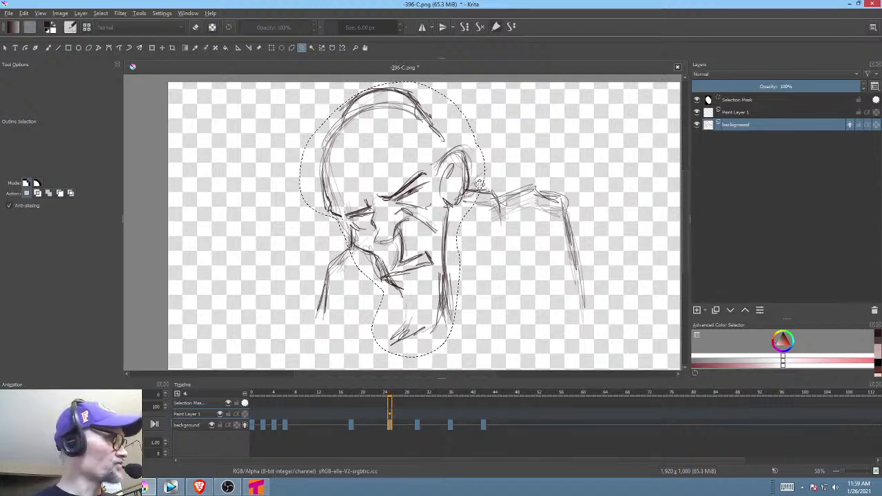
{"action": "key", "text": "ctrl+t"}
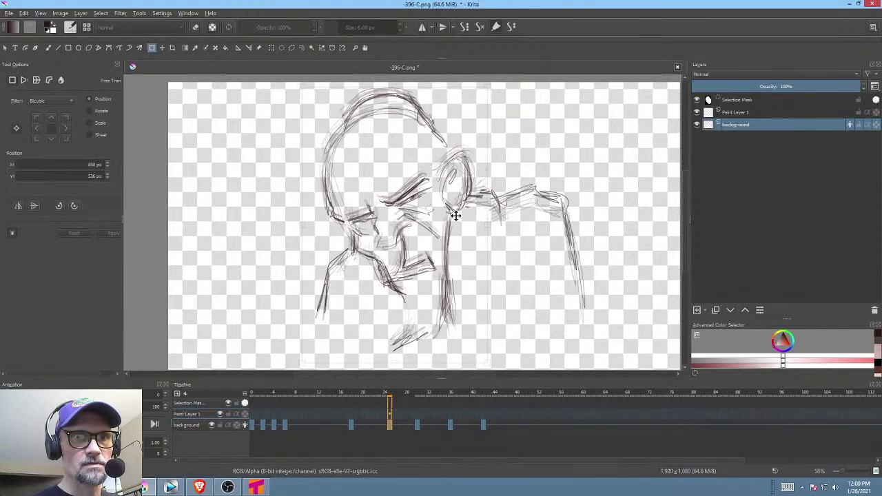
{"action": "left_click_drag", "start_coordinate": [455, 207], "coordinate": [457, 212]}
Play the animation from frame 15 and compare the drawings at frames 35 and 36.
{"action": "left_click", "coordinate": [337, 426]}
{"action": "key", "text": "space"}
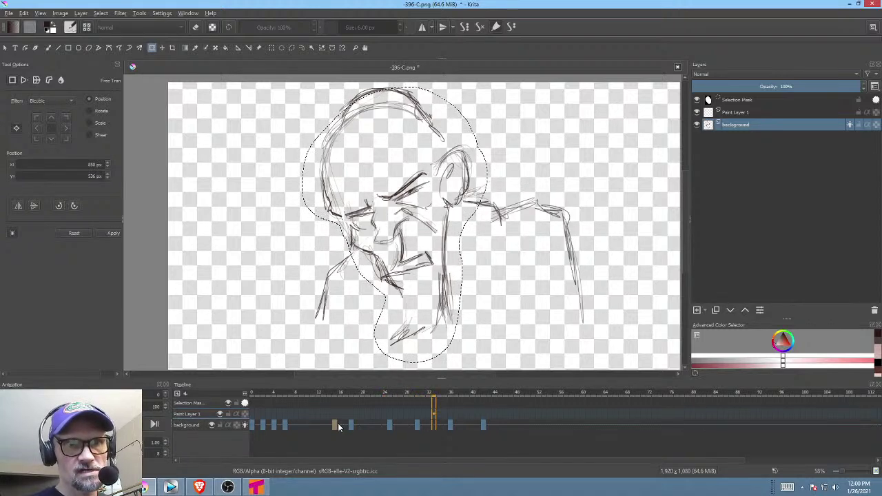
{"action": "key", "text": "space"}
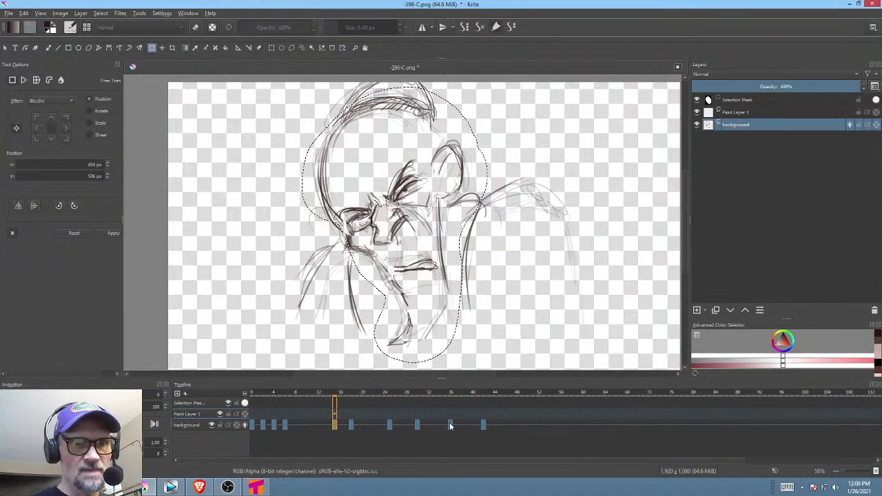
{"action": "left_click", "coordinate": [450, 426]}
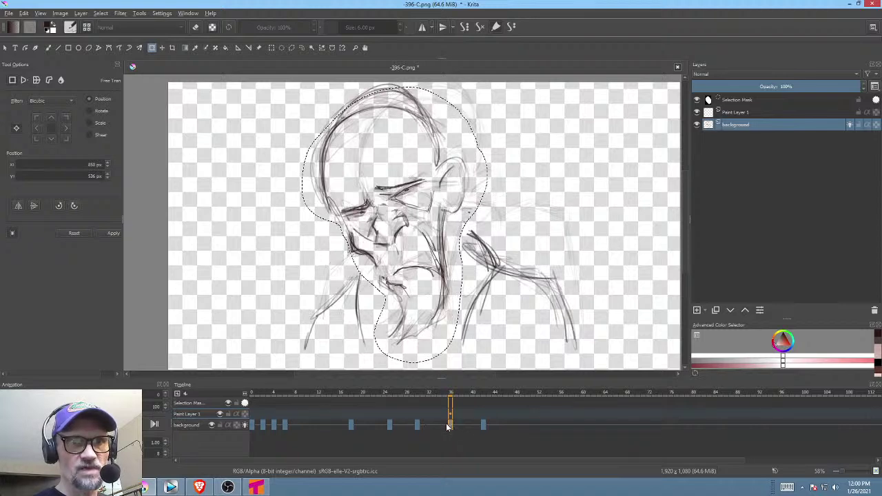
{"action": "left_click", "coordinate": [444, 426]}
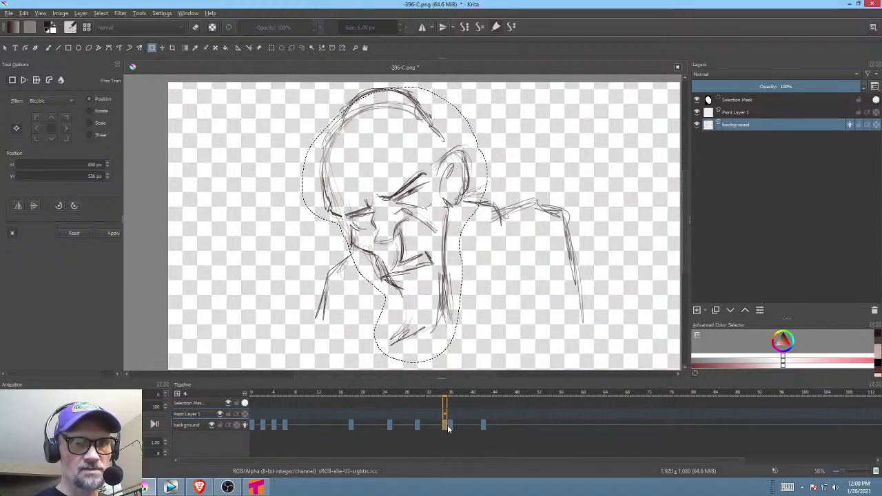
{"action": "left_click", "coordinate": [425, 426]}
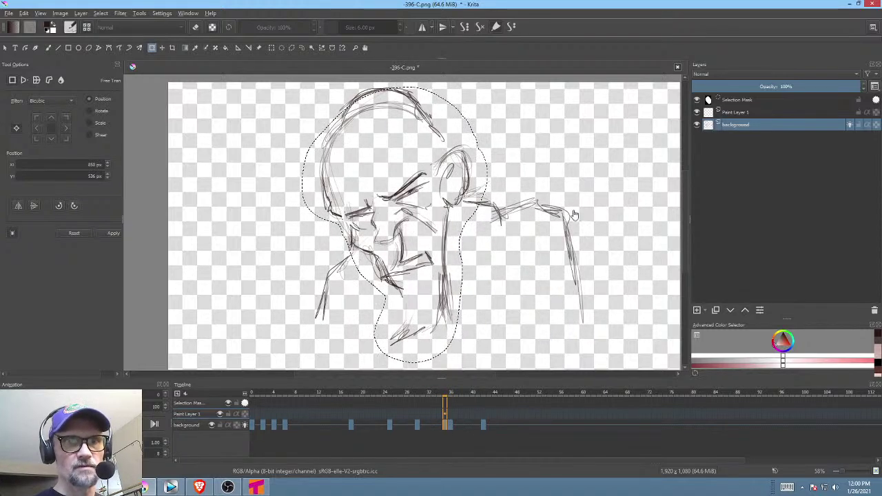
Turn off the background layer's onion skins and clear the selection, leaving frame 35 active.
{"action": "key", "text": "l"}
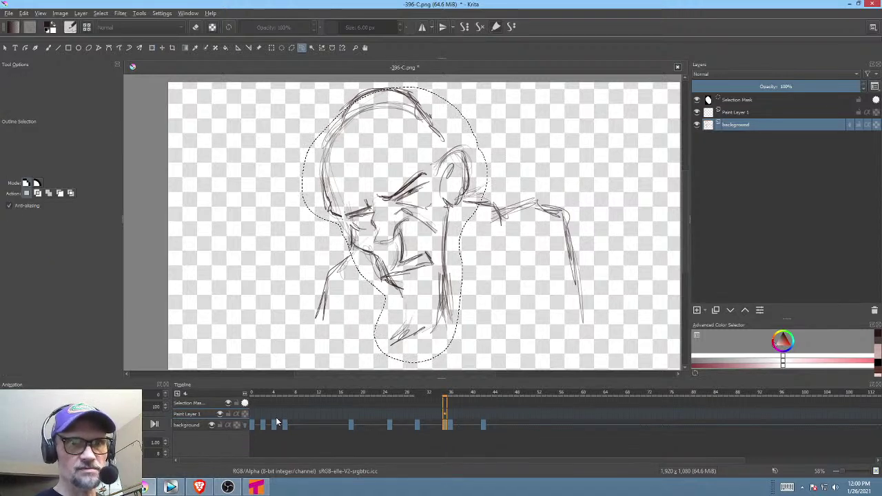
{"action": "key", "text": "ctrl+shift+a"}
{"action": "left_click", "coordinate": [451, 414]}
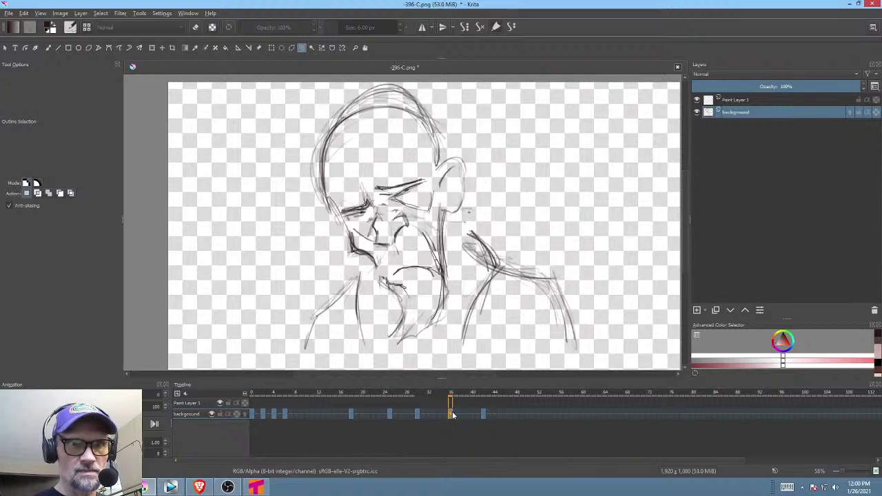
{"action": "left_click", "coordinate": [446, 415]}
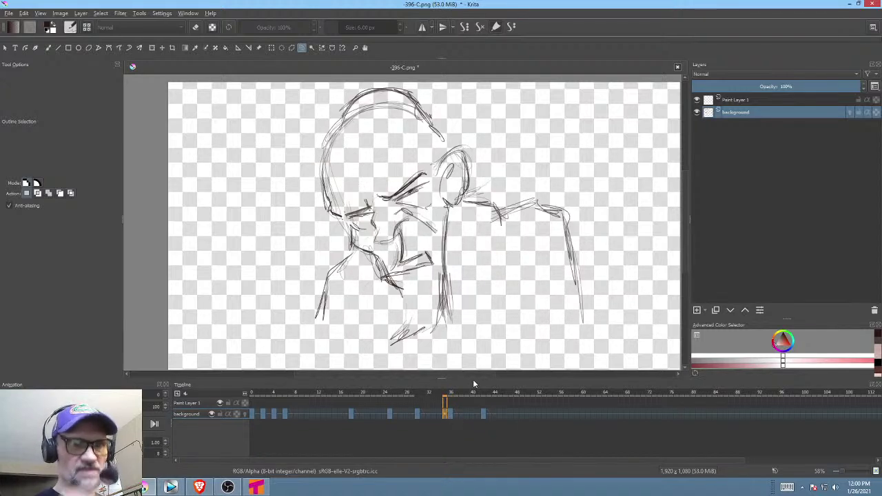
At frame 35, push both shoulders downward with the Transform tool's Liquify mode, using a brush about 540 px wide.
{"action": "key", "text": "ctrl+t"}
{"action": "right_click", "coordinate": [575, 228]}
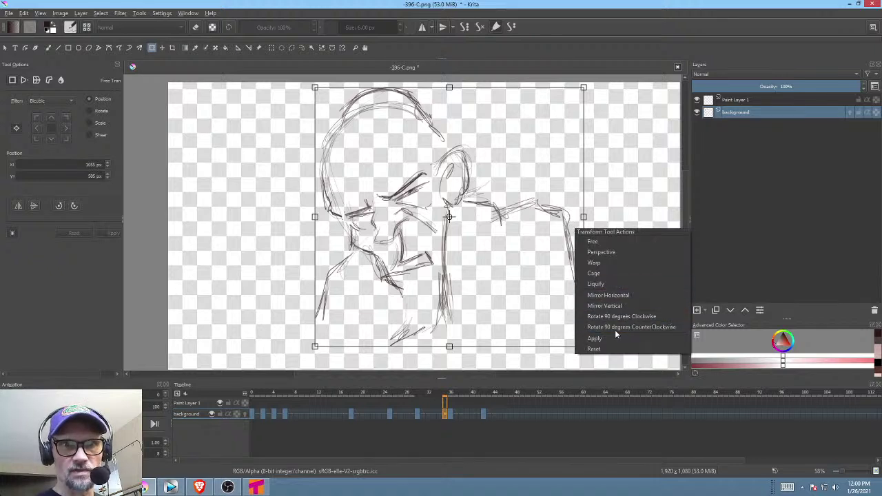
{"action": "left_click", "coordinate": [613, 286]}
{"action": "left_click_drag", "start_coordinate": [533, 257], "coordinate": [545, 257], "text": "shift"}
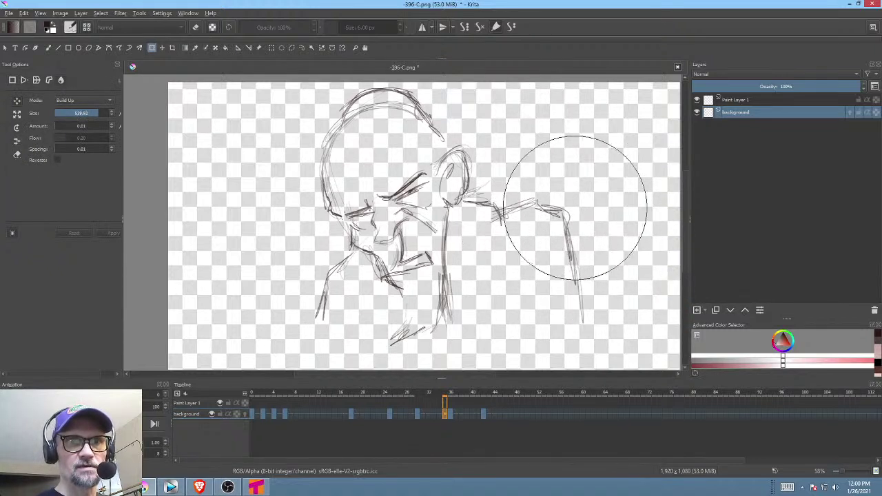
{"action": "mouse_move", "coordinate": [550, 211]}
{"action": "left_mouse_down"}
{"action": "mouse_move", "coordinate": [551, 237]}
{"action": "mouse_move", "coordinate": [568, 268]}
{"action": "left_mouse_up"}
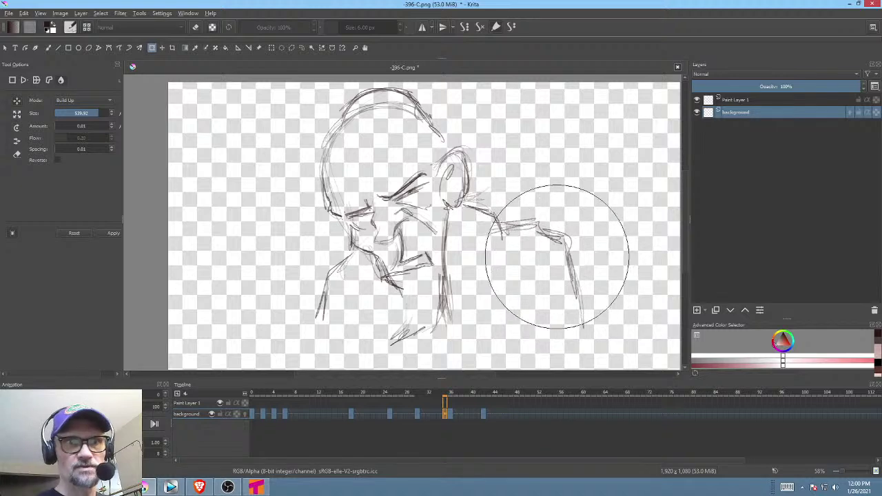
{"action": "left_click_drag", "start_coordinate": [306, 288], "coordinate": [308, 299]}
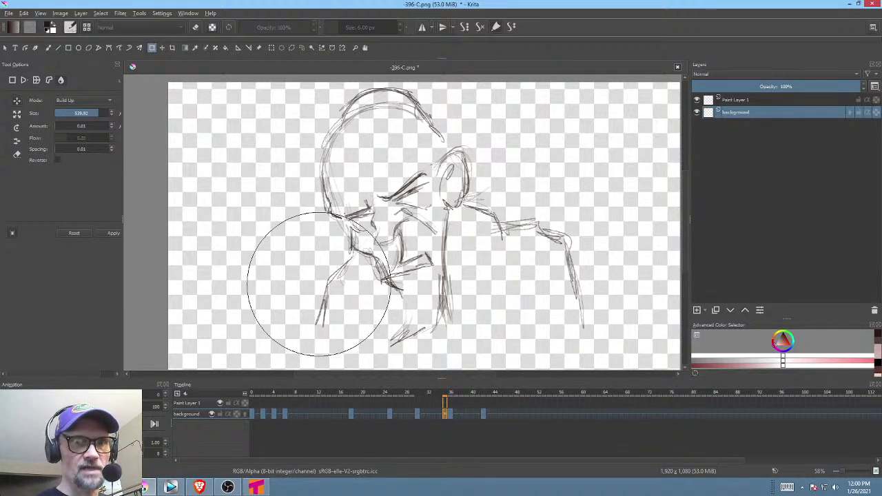
Play the animation from frame 28 to check how the lowered shoulders move.
{"action": "left_click", "coordinate": [408, 415]}
{"action": "key", "text": "space"}
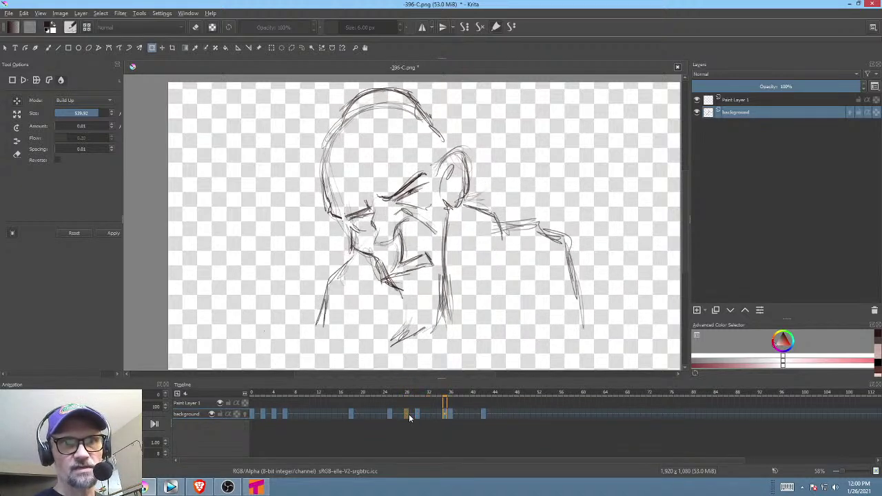
{"action": "key", "text": "space"}
{"action": "key", "text": "space"}
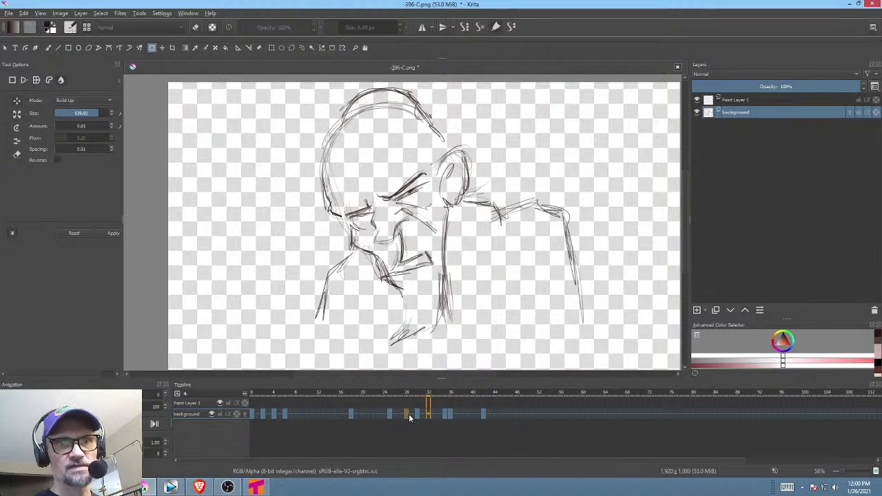
{"action": "key", "text": "space"}
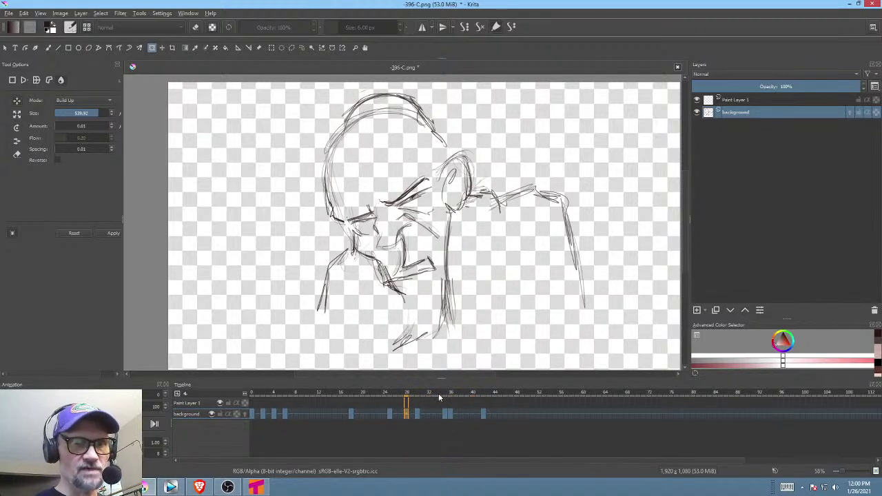
At frame 36, outline the nose, shift it slightly up and toward the far cheek with the Transform tool, and clear the selection.
{"action": "left_click_drag", "start_coordinate": [439, 398], "coordinate": [450, 399]}
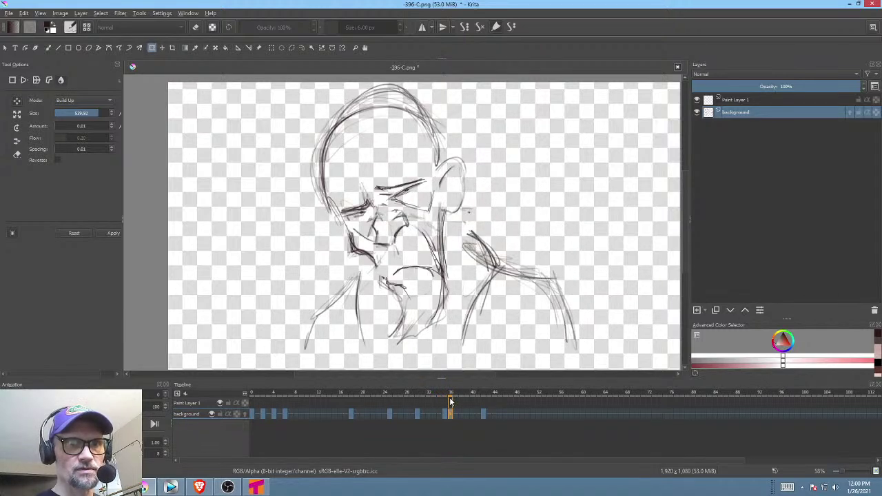
{"action": "key", "text": "l"}
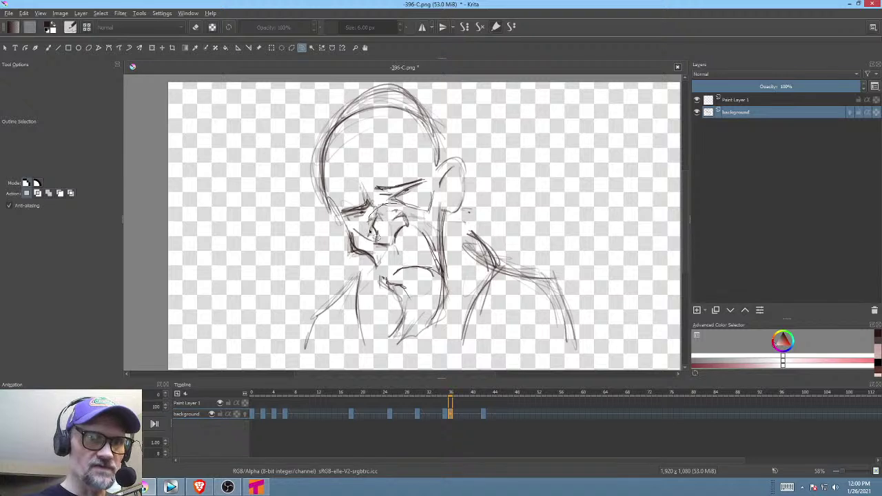
{"action": "left_click_drag", "start_coordinate": [412, 237], "coordinate": [413, 222]}
{"action": "key", "text": "ctrl+t"}
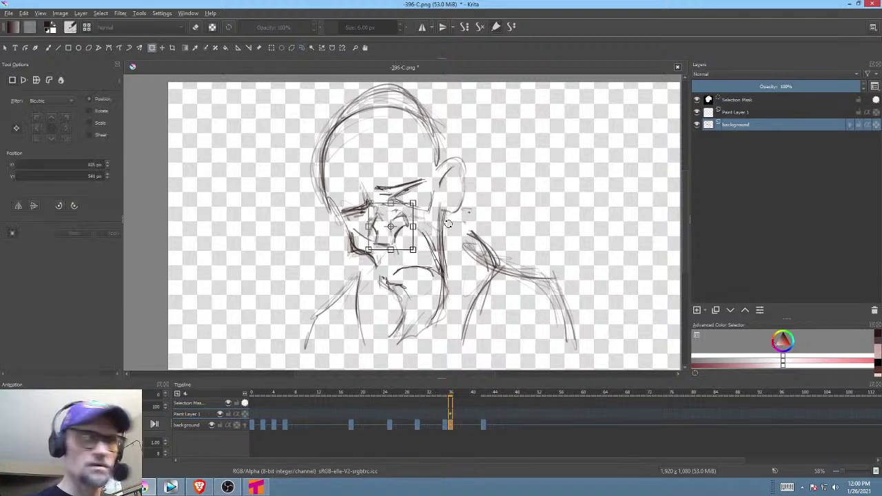
{"action": "key", "text": "Return"}
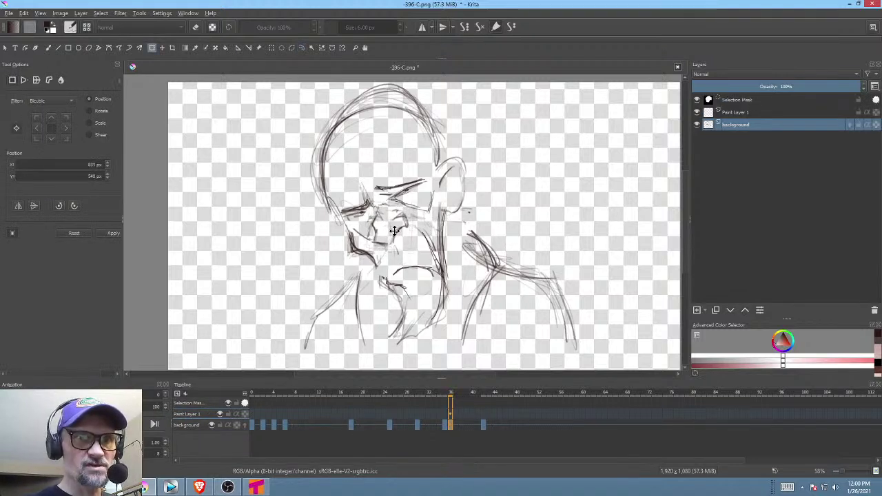
{"action": "left_click", "coordinate": [394, 231]}
{"action": "mouse_move", "coordinate": [433, 395]}
{"action": "left_mouse_down"}
{"action": "mouse_move", "coordinate": [461, 401]}
{"action": "mouse_move", "coordinate": [407, 400]}
{"action": "mouse_move", "coordinate": [469, 407]}
{"action": "mouse_move", "coordinate": [429, 400]}
{"action": "mouse_move", "coordinate": [450, 398]}
{"action": "left_mouse_up"}
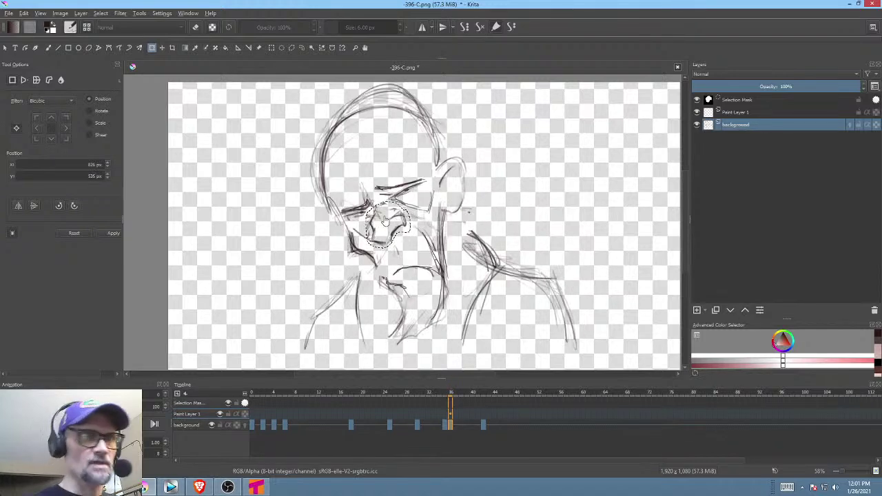
{"action": "key", "text": "ctrl+shift+a"}
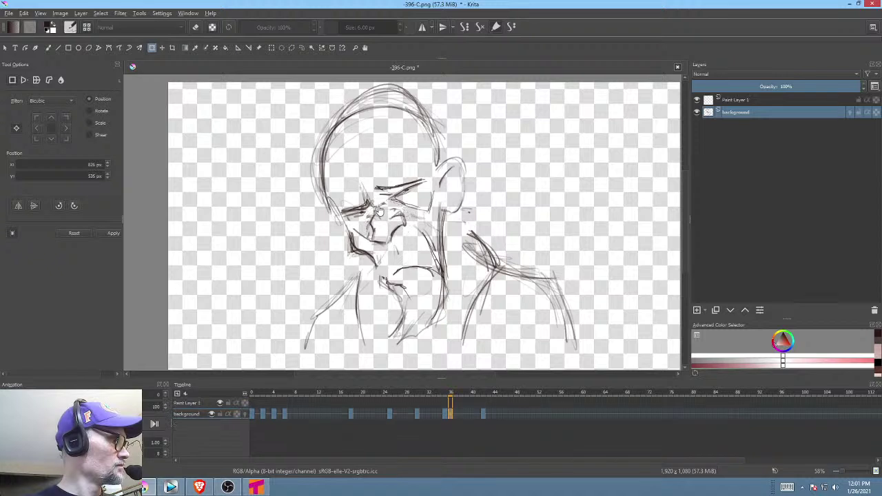
Erase the stray lines around the nose bridge at frame 36 and compare the nose with frame 35.
{"action": "key", "text": "b"}
{"action": "key", "text": "e"}
{"action": "mouse_move", "coordinate": [384, 209]}
{"action": "left_mouse_down"}
{"action": "mouse_move", "coordinate": [413, 252]}
{"action": "mouse_move", "coordinate": [417, 223]}
{"action": "mouse_move", "coordinate": [464, 189]}
{"action": "mouse_move", "coordinate": [469, 211]}
{"action": "left_mouse_up"}
{"action": "key", "text": "b"}
{"action": "key", "text": "Left"}
{"action": "key", "text": "e"}
{"action": "key", "text": "Right"}
{"action": "key", "text": "Right"}
{"action": "key", "text": "Left"}
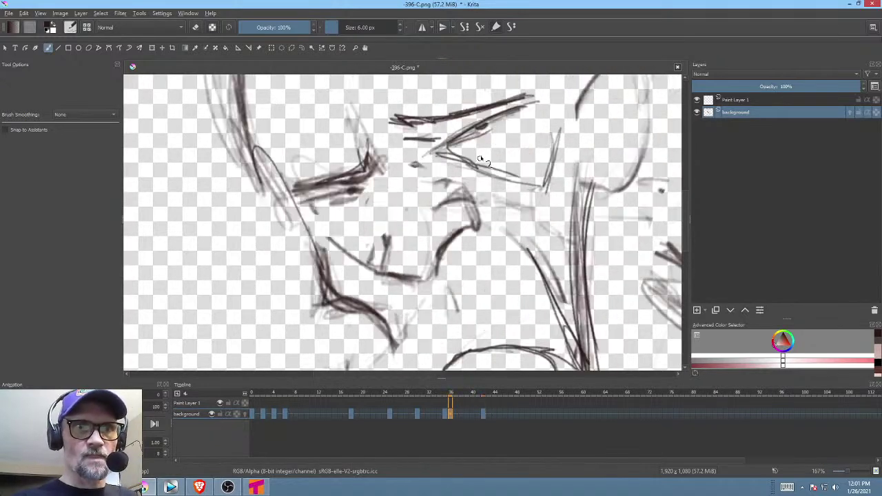
{"action": "key", "text": "Left"}
{"action": "key", "text": "Right"}
{"action": "key", "text": "Left"}
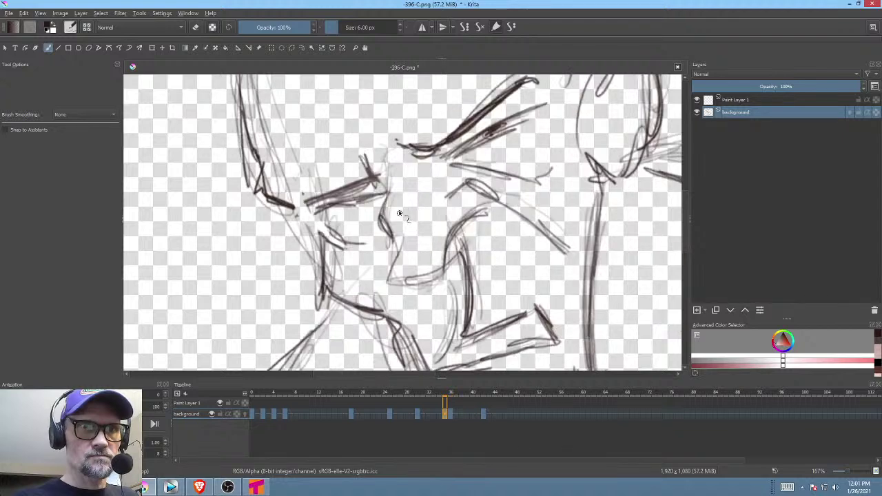
{"action": "key", "text": "Right"}
{"action": "key", "text": "Left"}
{"action": "key", "text": "Right"}
Draw the upper part of the nose bridge at frame 36, checking it against the drawings at frames 35 and 42.
{"action": "left_click_drag", "start_coordinate": [388, 161], "coordinate": [387, 177]}
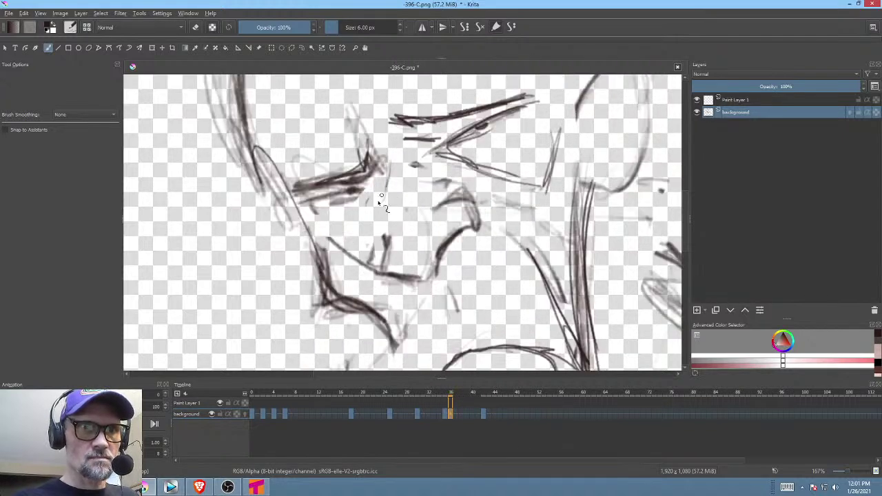
{"action": "key", "text": "Left"}
{"action": "key", "text": "Right"}
{"action": "key", "text": "period"}
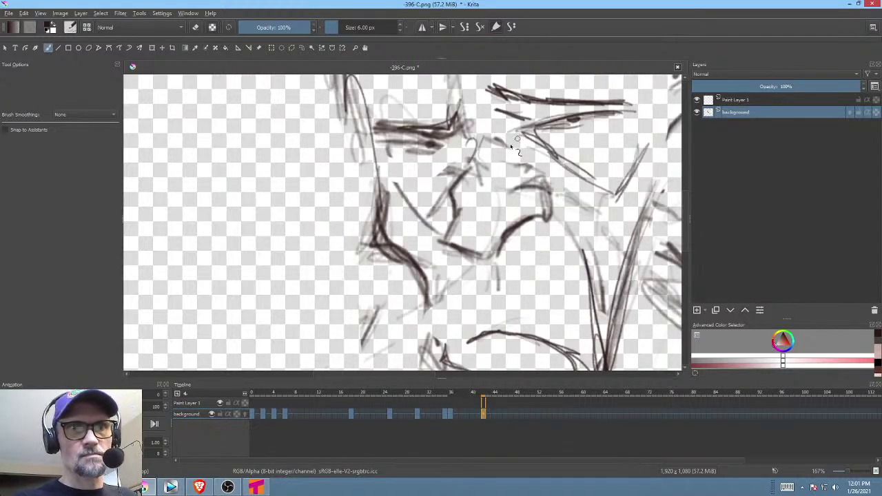
{"action": "key", "text": "comma"}
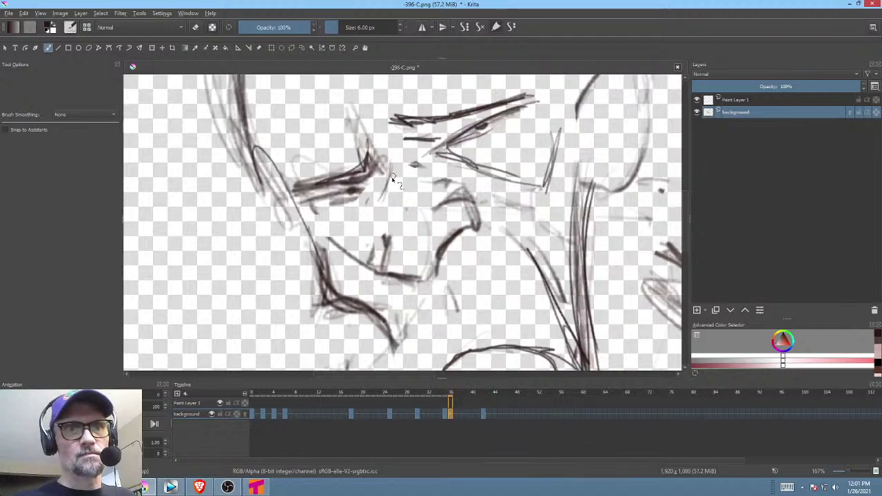
{"action": "key", "text": "Left"}
{"action": "key", "text": "Right"}
{"action": "key", "text": "Left"}
{"action": "key", "text": "Right"}
Extend the nose bridge line down toward the nose tip at frame 36, flipping to frame 35 for comparison.
{"action": "left_click_drag", "start_coordinate": [388, 206], "coordinate": [389, 231]}
{"action": "key", "text": "Left"}
{"action": "key", "text": "Right"}
{"action": "key", "text": "Left"}
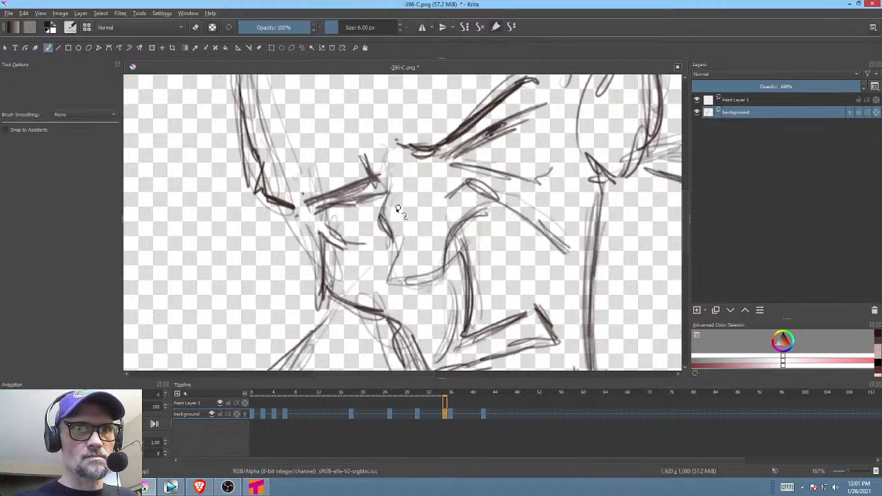
{"action": "key", "text": "Right"}
{"action": "key", "text": "Left"}
{"action": "key", "text": "Right"}
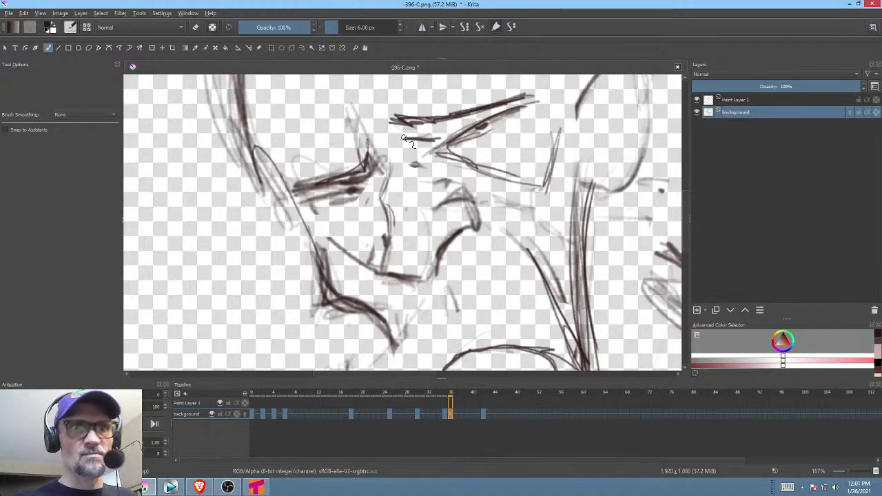
{"action": "key", "text": "Left"}
{"action": "key", "text": "Right"}
Play the animation from frame 31 to check the redrawn nose in motion.
{"action": "left_click_drag", "start_coordinate": [538, 214], "coordinate": [490, 318]}
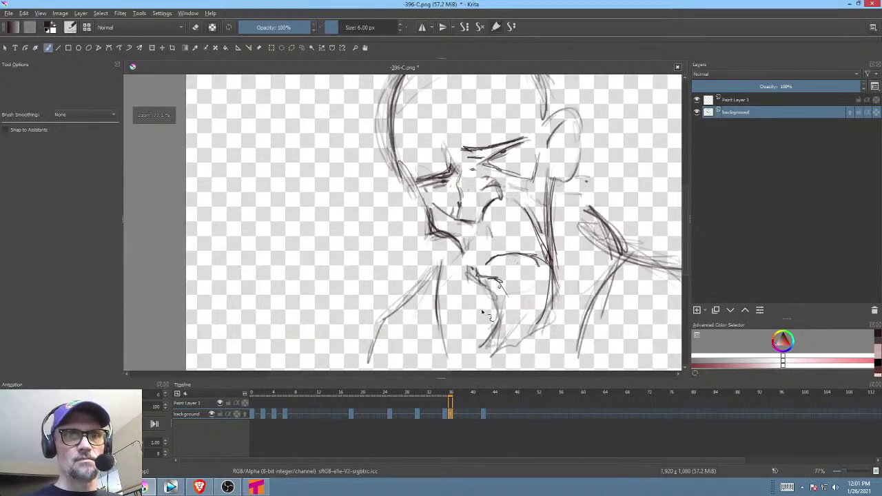
{"action": "left_click", "coordinate": [423, 394]}
{"action": "key", "text": "space"}
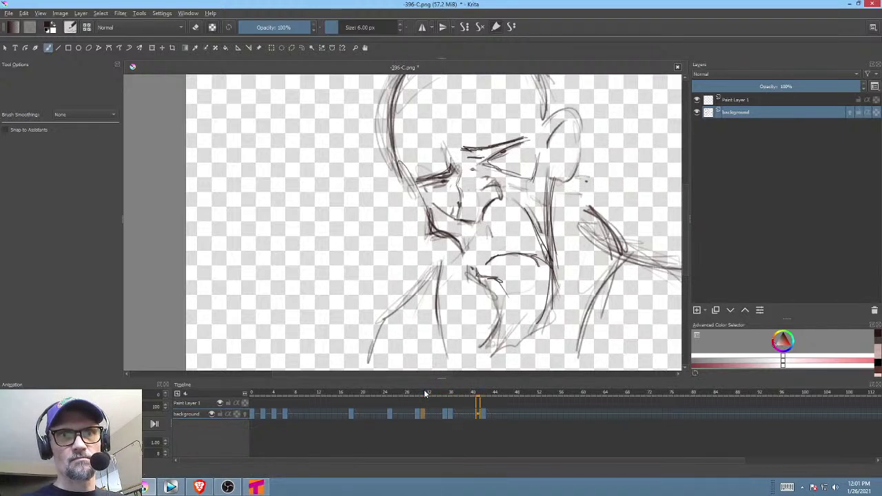
{"action": "key", "text": "space"}
Duplicate the held drawing as a keyframe at frame 41 and outline its whole head and neck down to the chin.
{"action": "mouse_move", "coordinate": [525, 280]}
{"action": "left_mouse_down"}
{"action": "mouse_move", "coordinate": [500, 256]}
{"action": "mouse_move", "coordinate": [543, 273]}
{"action": "left_mouse_up"}
{"action": "left_click", "coordinate": [480, 415]}
{"action": "left_click_drag", "start_coordinate": [537, 231], "coordinate": [520, 220]}
{"action": "key", "text": "l"}
{"action": "mouse_move", "coordinate": [496, 125]}
{"action": "left_mouse_down"}
{"action": "mouse_move", "coordinate": [368, 110]}
{"action": "mouse_move", "coordinate": [342, 206]}
{"action": "mouse_move", "coordinate": [403, 268]}
{"action": "left_mouse_up"}
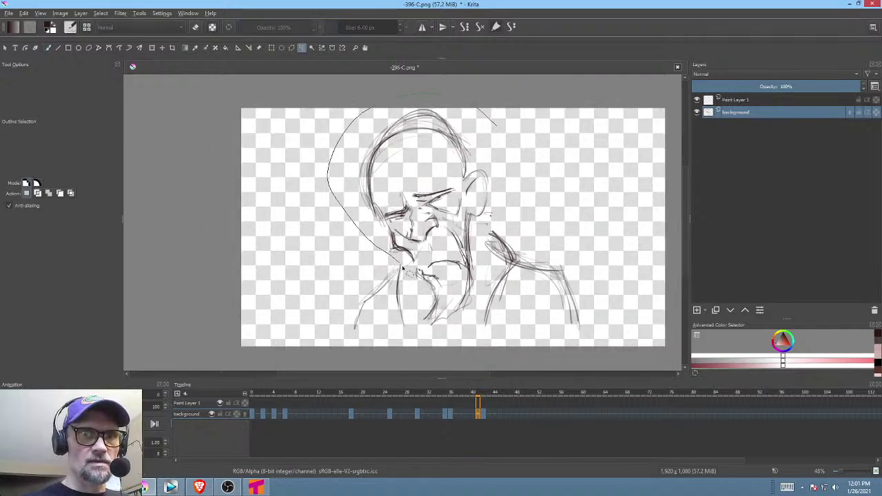
{"action": "left_click_drag", "start_coordinate": [463, 332], "coordinate": [469, 329]}
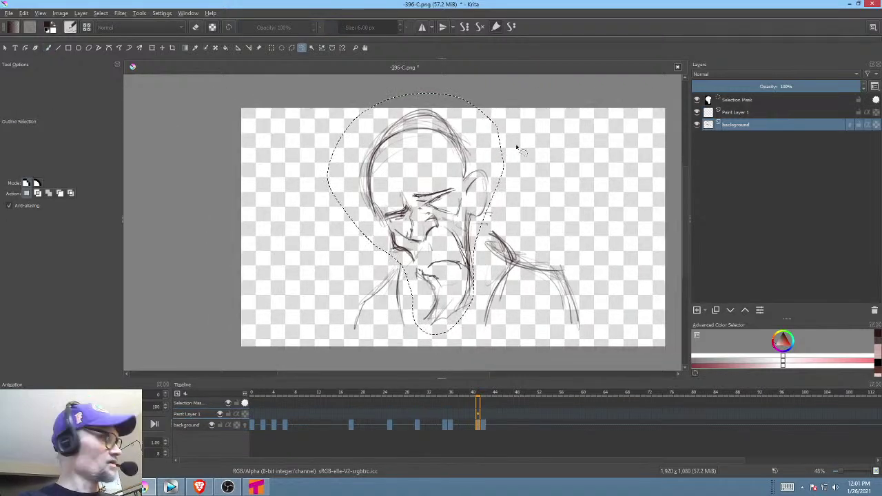
Move the transform pivot to the lower jaw and rotate the selected head slightly clockwise at frame 41.
{"action": "key", "text": "ctrl+t"}
{"action": "left_click_drag", "start_coordinate": [416, 216], "coordinate": [461, 262]}
{"action": "left_click_drag", "start_coordinate": [555, 206], "coordinate": [559, 212]}
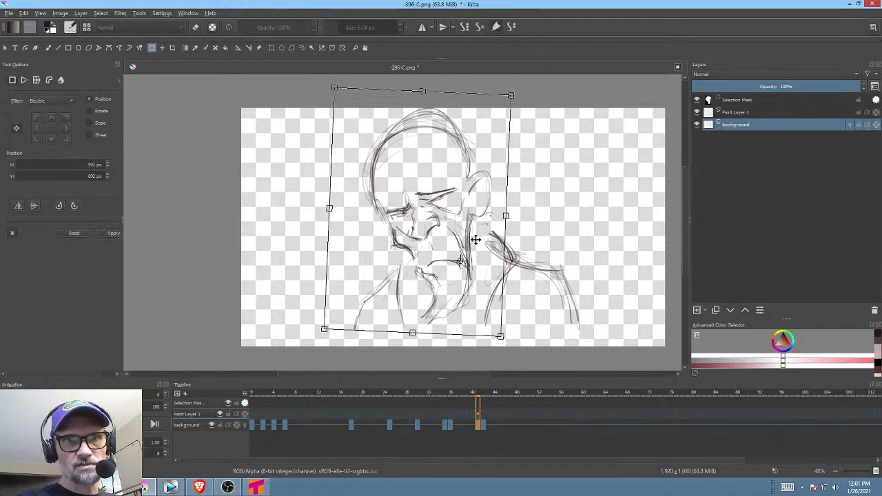
{"action": "left_click", "coordinate": [485, 426]}
Play the animation from frame 32 to check the head turn around frame 41.
{"action": "left_click", "coordinate": [429, 426]}
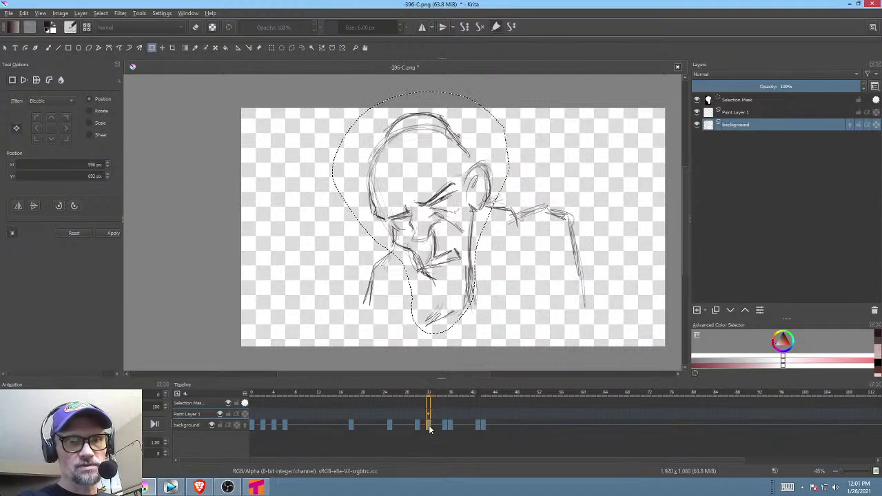
{"action": "key", "text": "space"}
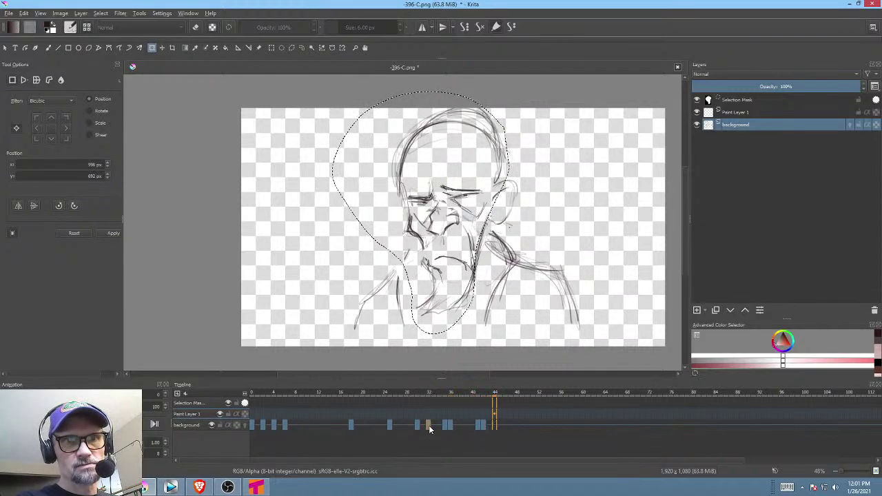
{"action": "key", "text": "space"}
Return to frame 0 and save the image as PNG with the alpha channel stored, also saving a Krita file.
{"action": "left_click", "coordinate": [250, 426]}
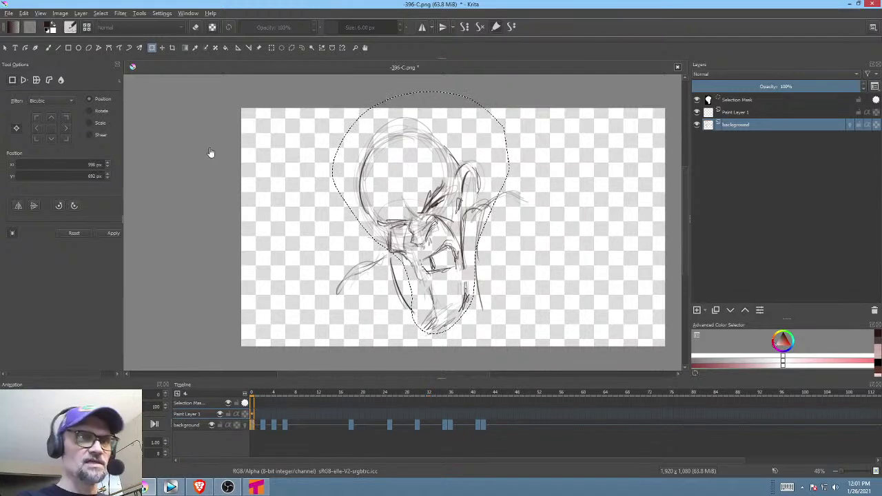
{"action": "left_click", "coordinate": [9, 13]}
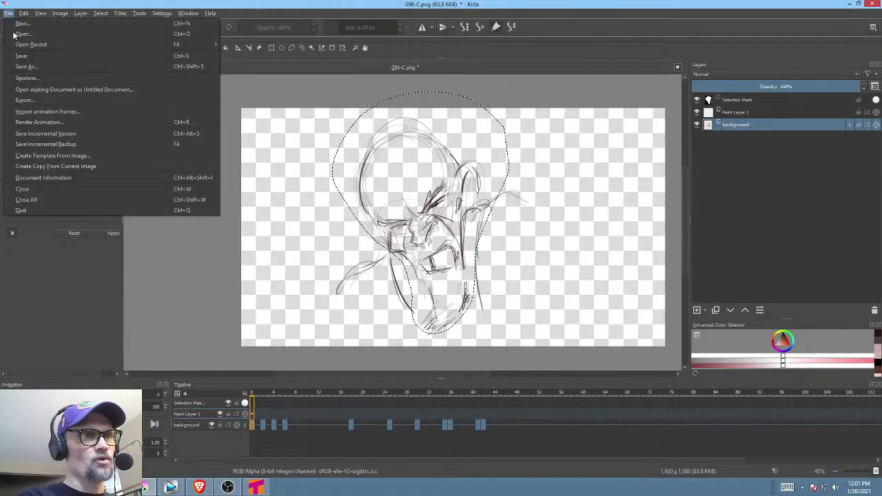
{"action": "left_click", "coordinate": [15, 56]}
{"action": "key", "text": "ctrl+s"}
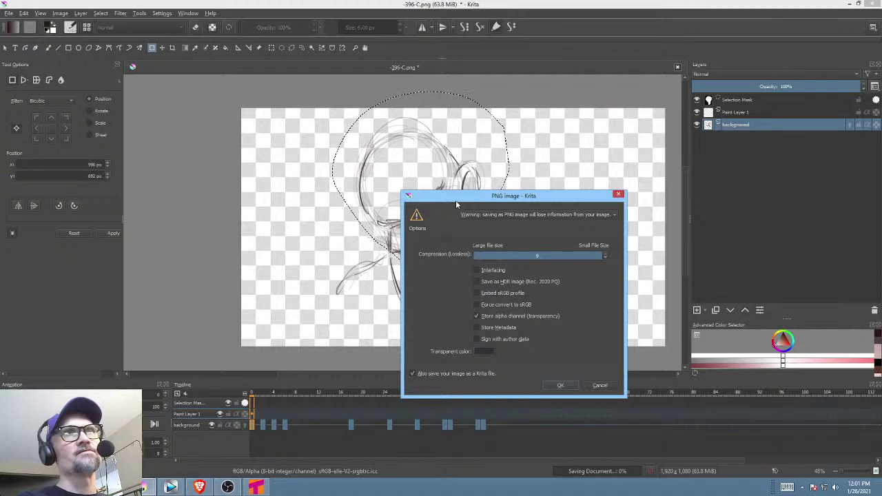
{"action": "left_click", "coordinate": [564, 384]}
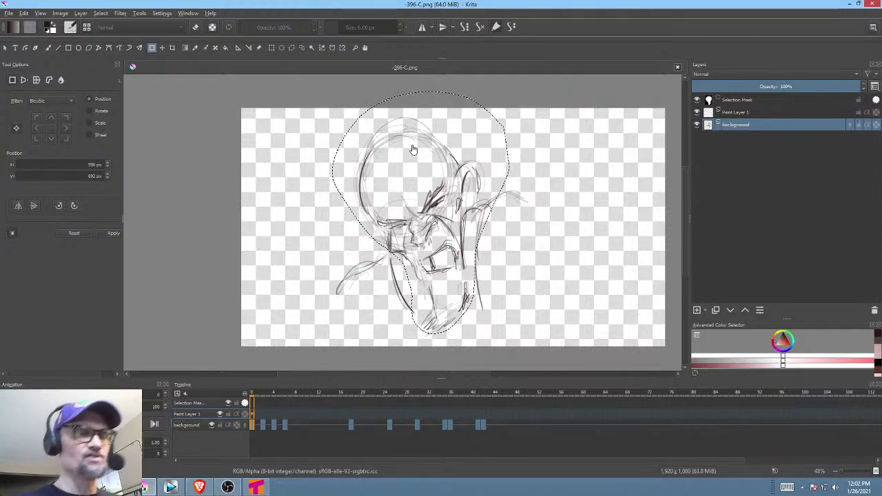
Clear the head selection and play the whole animation from frame 0.
{"action": "key", "text": "space"}
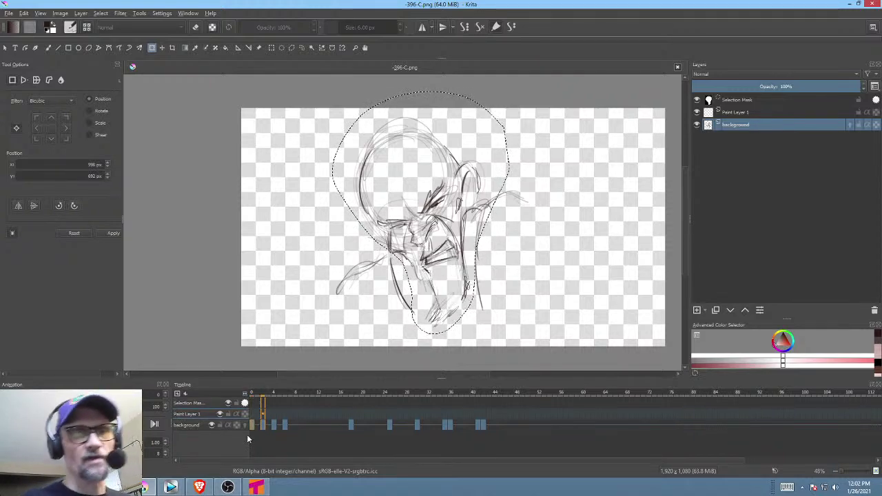
{"action": "key", "text": "space"}
{"action": "key", "text": "ctrl+shift+a"}
{"action": "key", "text": "space"}
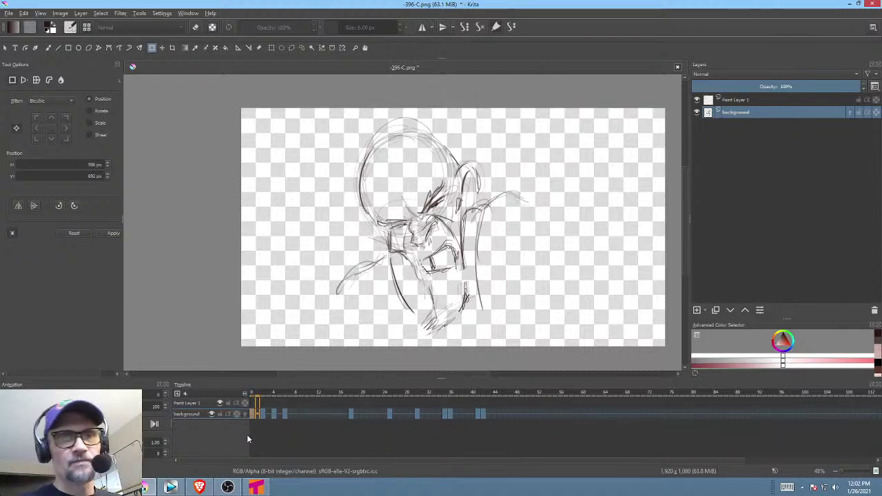
{"action": "key", "text": "space"}
{"action": "key", "text": "space"}
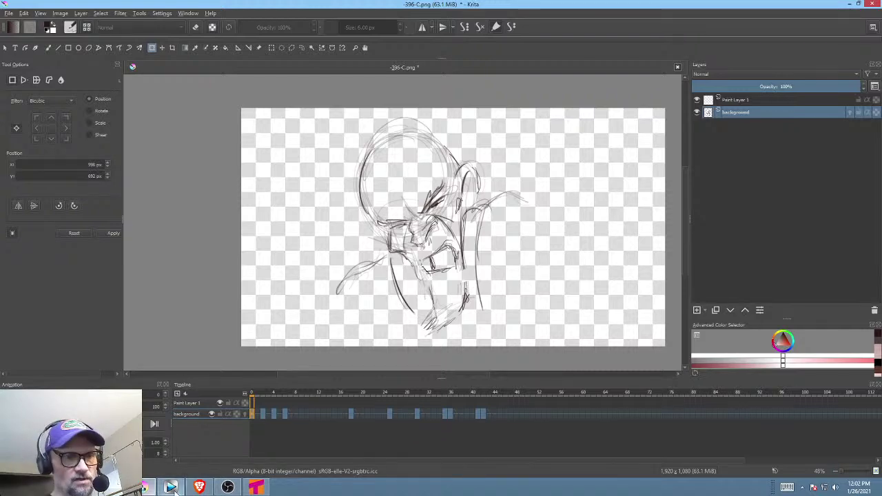
Switch to Vegas Pro and play the edit timeline from just after the start of the clip following 396.0000.
{"action": "left_click", "coordinate": [171, 487]}
{"action": "left_click", "coordinate": [488, 402]}
{"action": "key", "text": "space"}
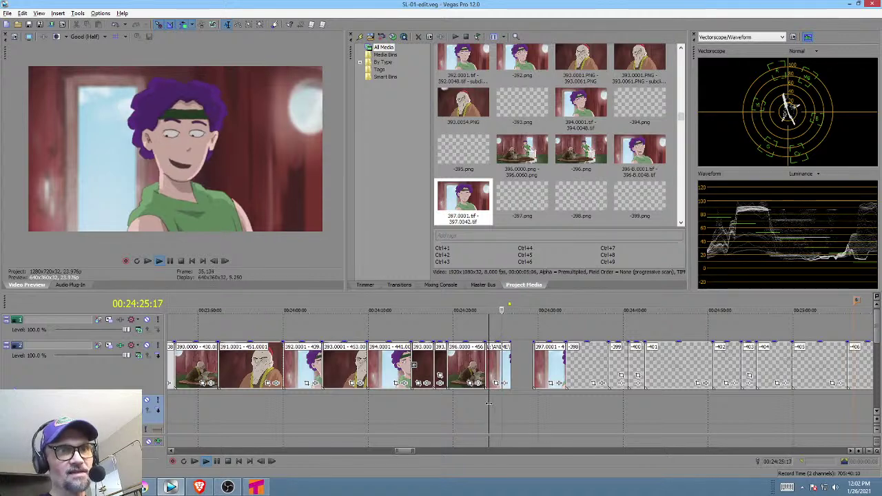
Stop the edit playback, switch to Krita and play the animation from frame 0 to review its opening poses.
{"action": "key", "text": "space"}
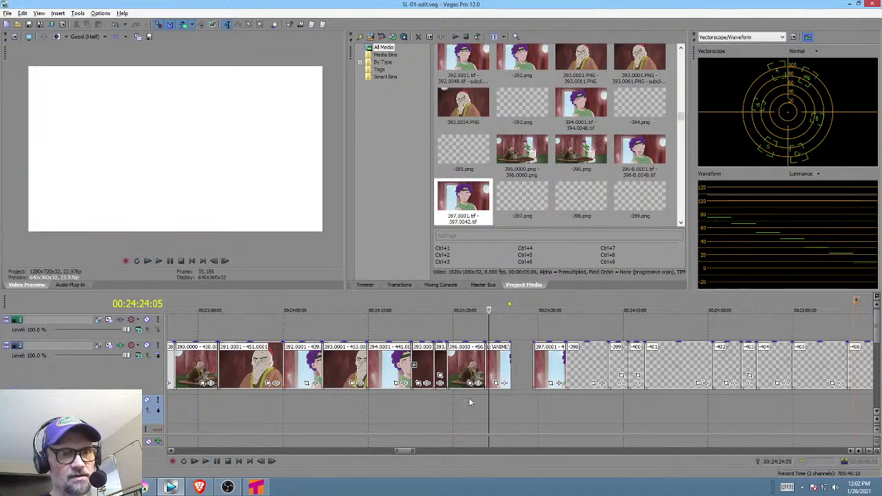
{"action": "left_click", "coordinate": [172, 487]}
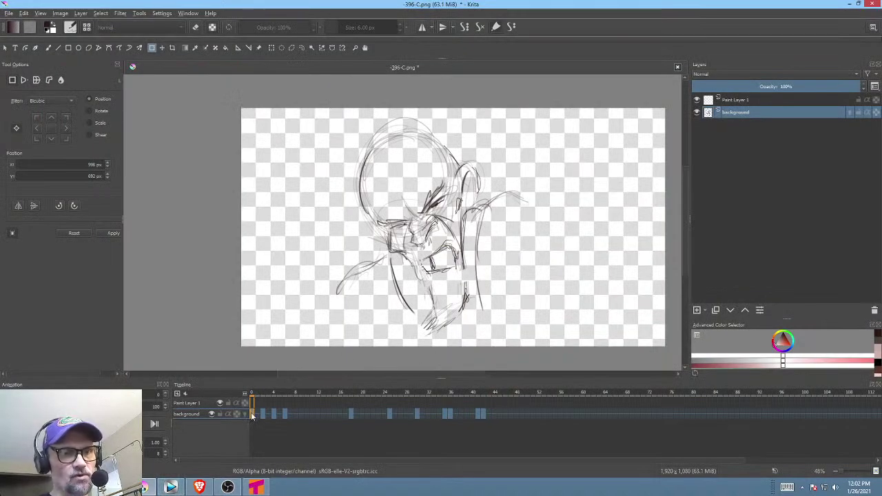
{"action": "key", "text": "space"}
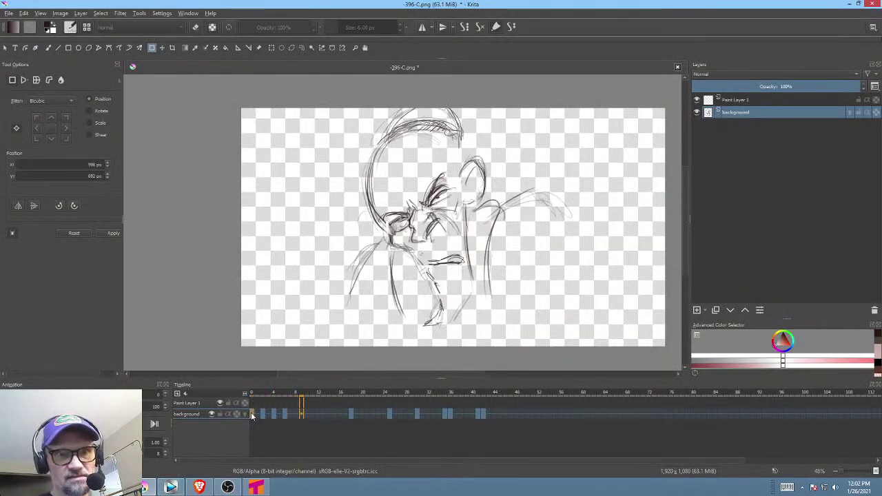
{"action": "key", "text": "space"}
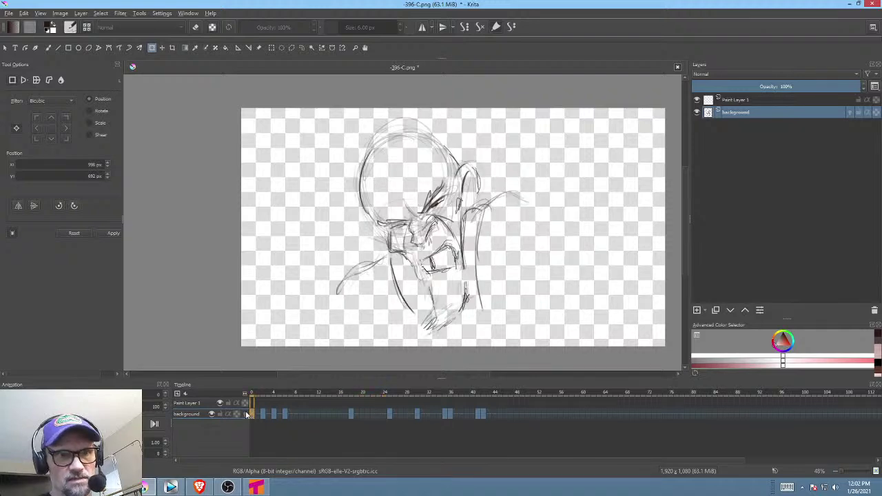
{"action": "left_click", "coordinate": [286, 415]}
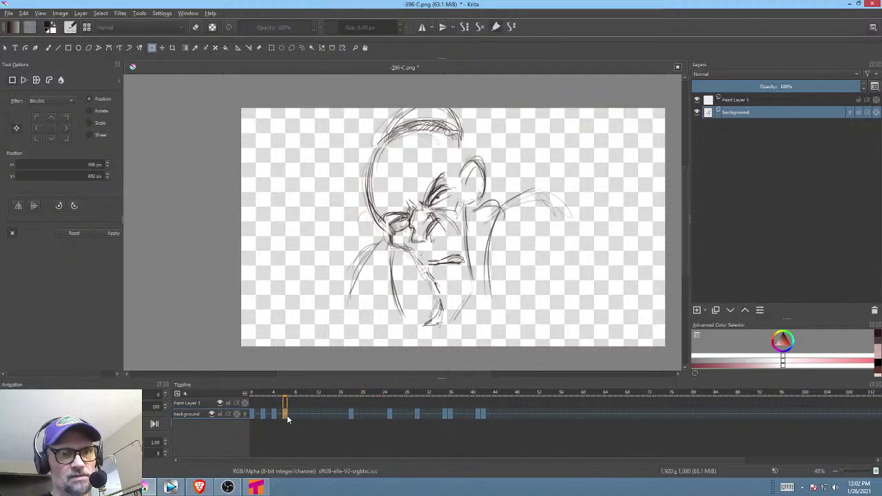
{"action": "left_click", "coordinate": [251, 417]}
{"action": "key", "text": "space"}
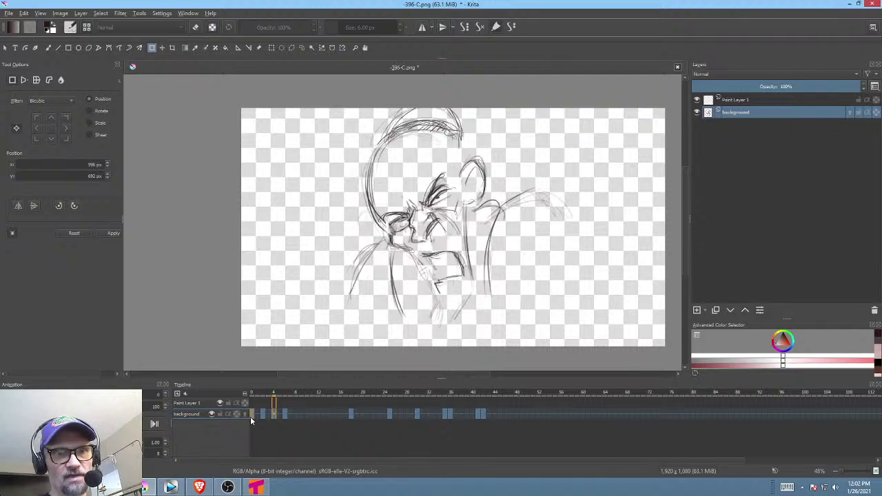
{"action": "key", "text": "space"}
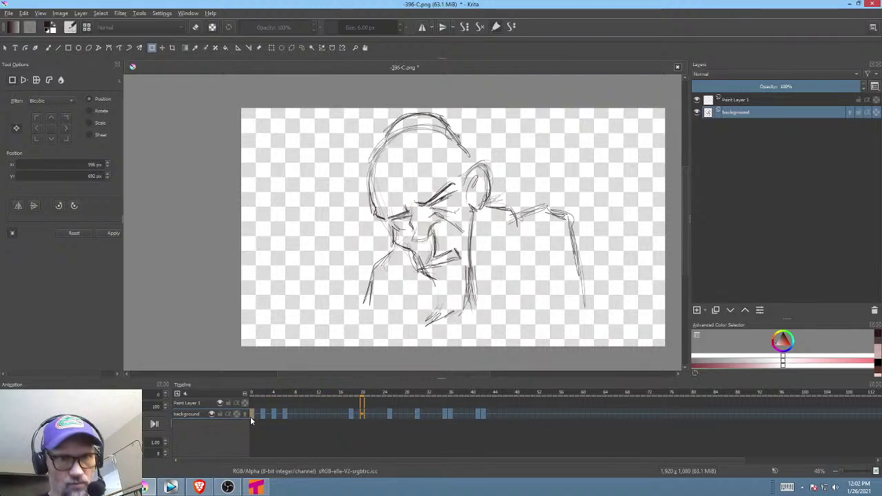
Compare the head and shoulder poses at frames 6 and 18 of the background layer.
{"action": "left_click", "coordinate": [350, 415]}
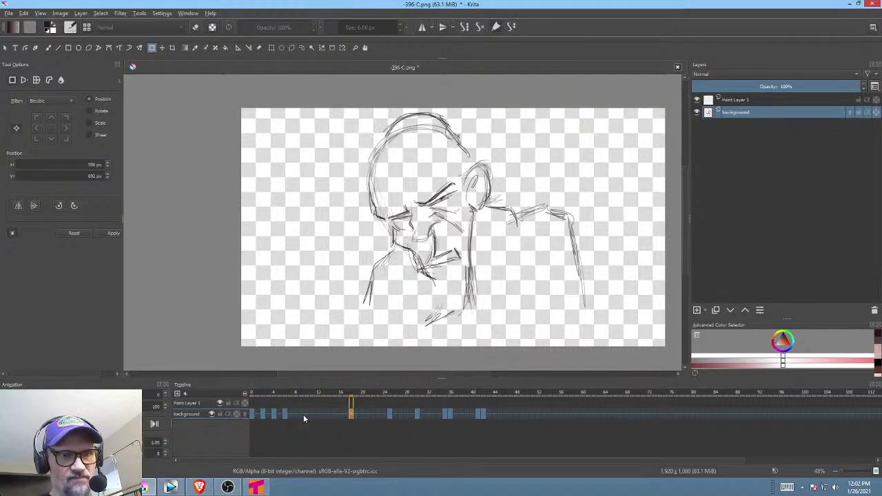
{"action": "left_click", "coordinate": [284, 414]}
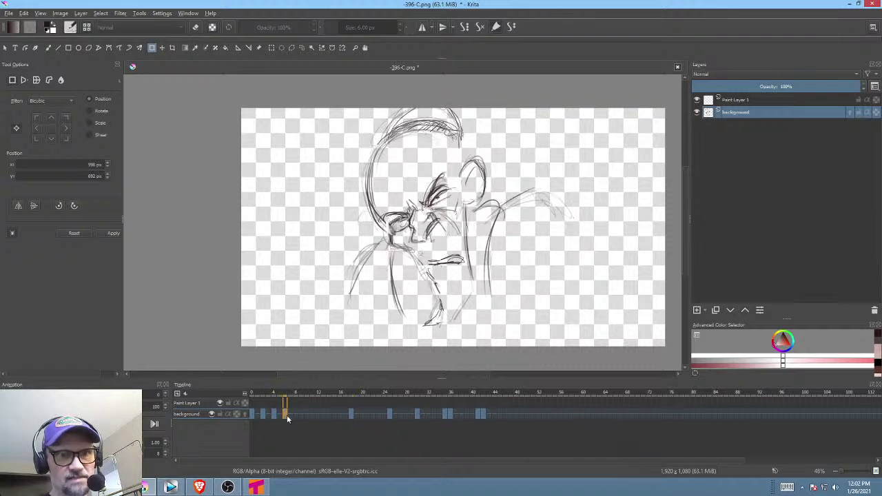
{"action": "left_click", "coordinate": [351, 415]}
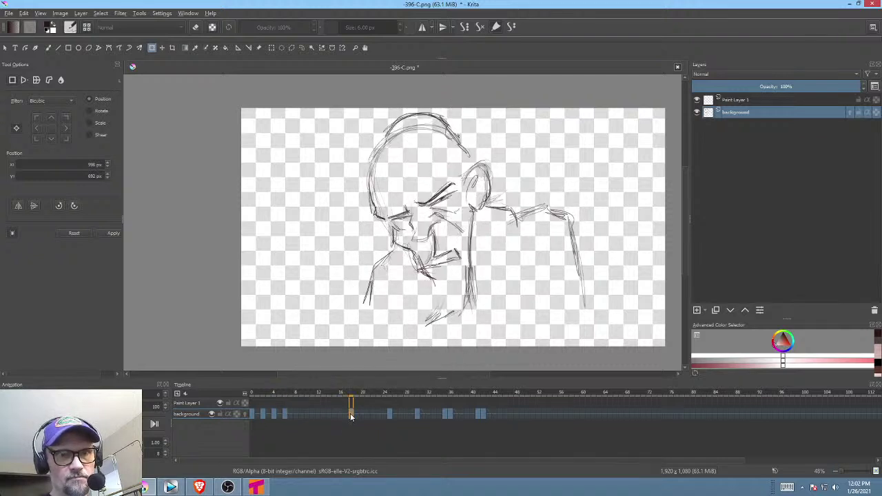
{"action": "left_click", "coordinate": [285, 414]}
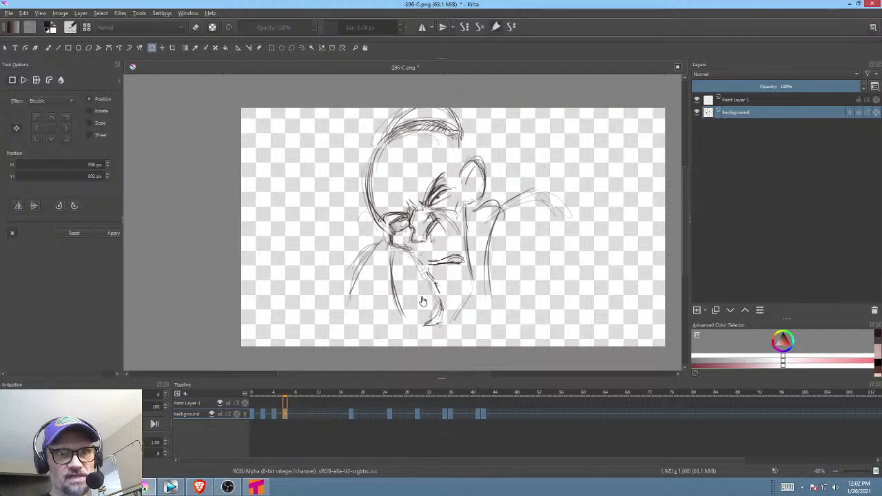
{"action": "left_click", "coordinate": [351, 415]}
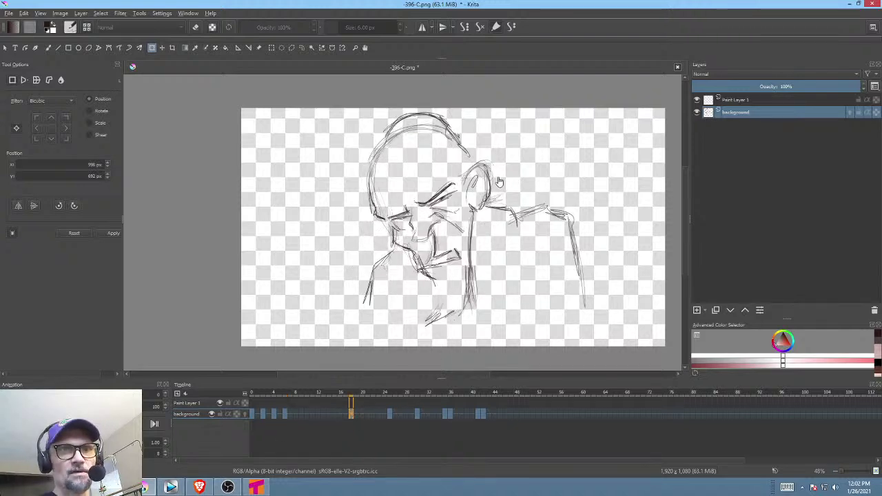
Flip repeatedly between the drawings at frames 4, 6 and 18 to examine how the brow, ear and neck change.
{"action": "scroll", "coordinate": [486, 163], "scroll_direction": "up", "scroll_amount": 3}
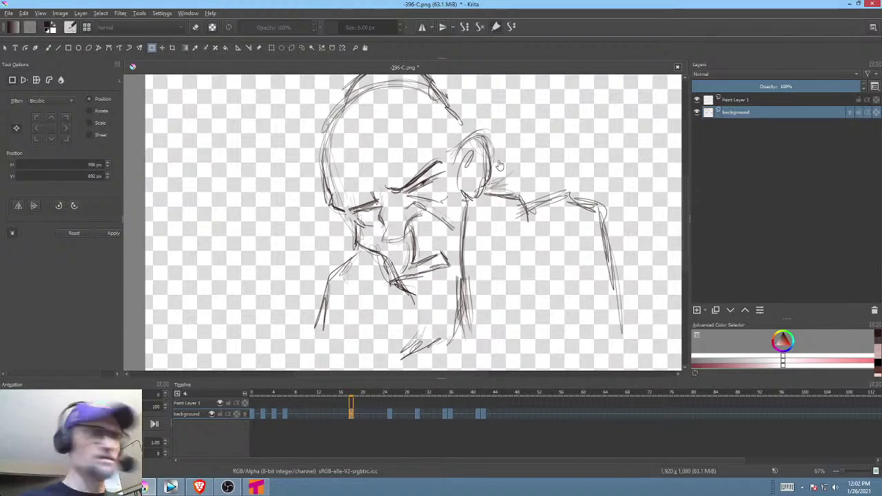
{"action": "scroll", "coordinate": [519, 239], "scroll_direction": "down", "scroll_amount": 2}
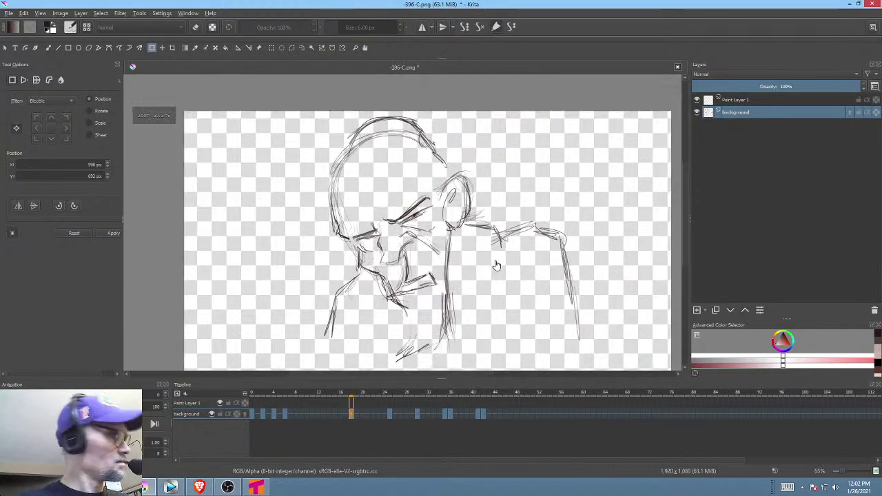
{"action": "key", "text": "b"}
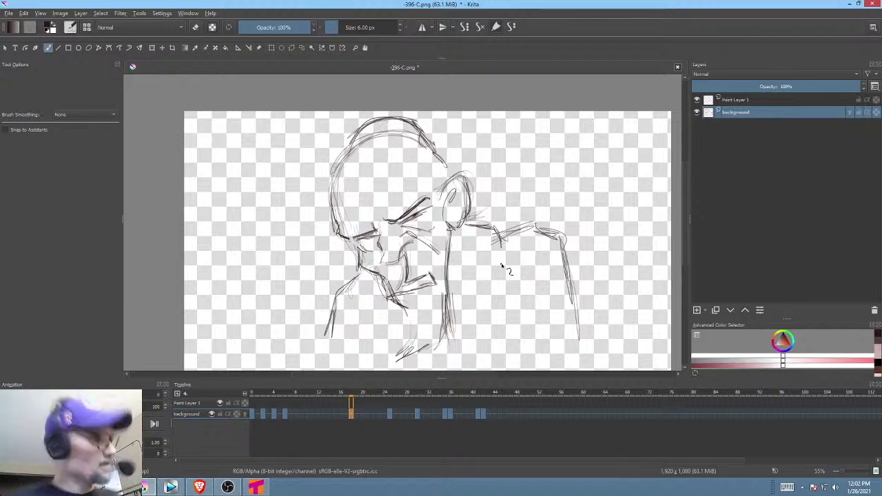
{"action": "key", "text": "period"}
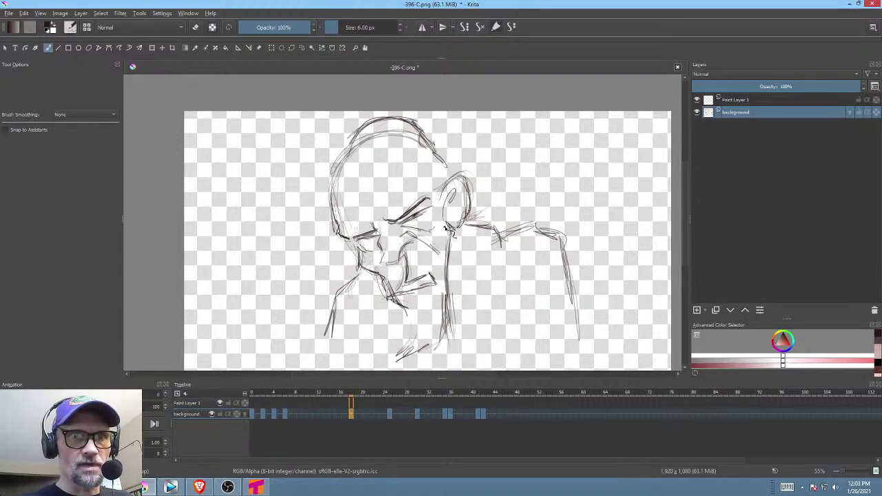
{"action": "key", "text": "comma"}
{"action": "key", "text": "period"}
{"action": "key", "text": "comma"}
{"action": "key", "text": "period"}
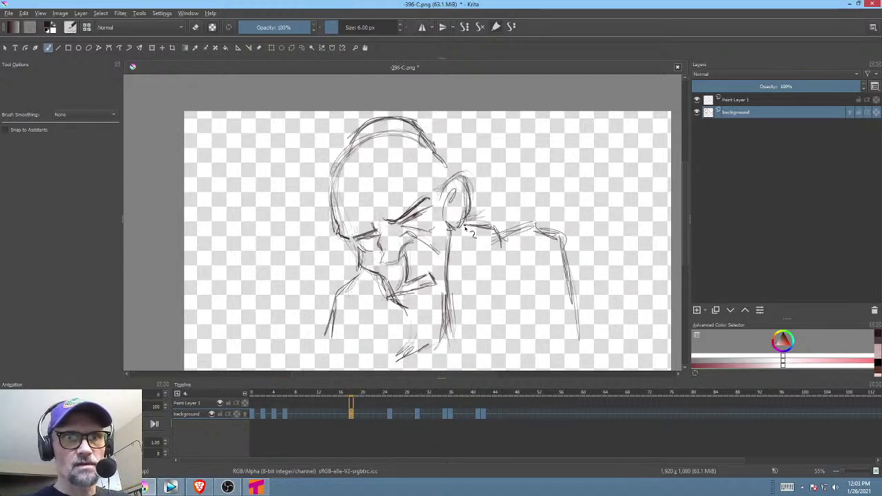
{"action": "key", "text": "comma"}
{"action": "key", "text": "period"}
{"action": "key", "text": "comma"}
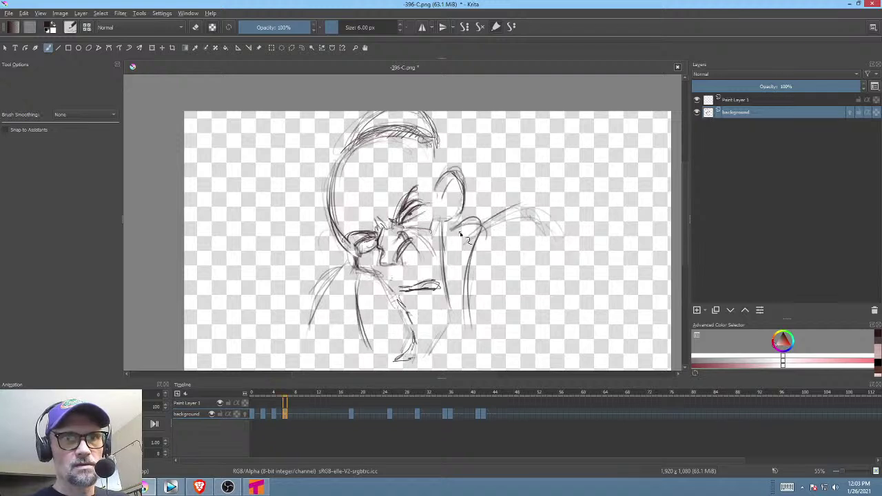
{"action": "key", "text": "period"}
{"action": "key", "text": "comma"}
{"action": "key", "text": "period"}
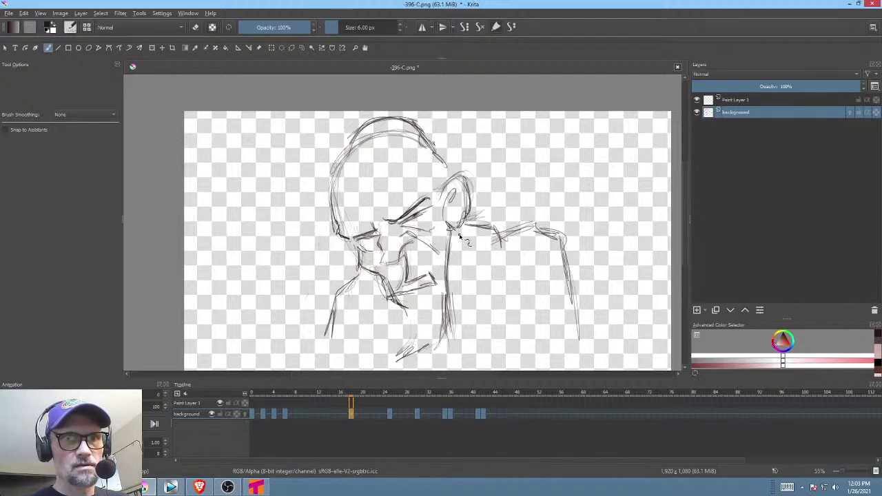
{"action": "key", "text": "comma"}
{"action": "key", "text": "period"}
{"action": "key", "text": "comma"}
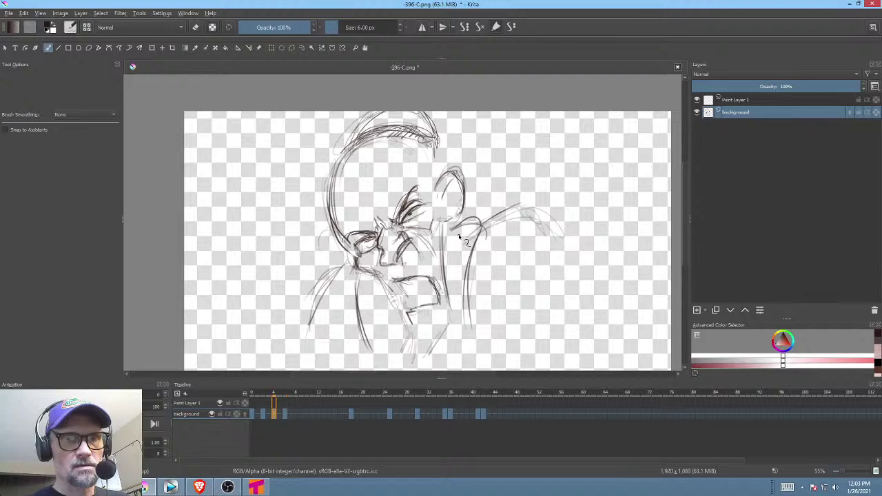
{"action": "key", "text": "period"}
{"action": "key", "text": "comma"}
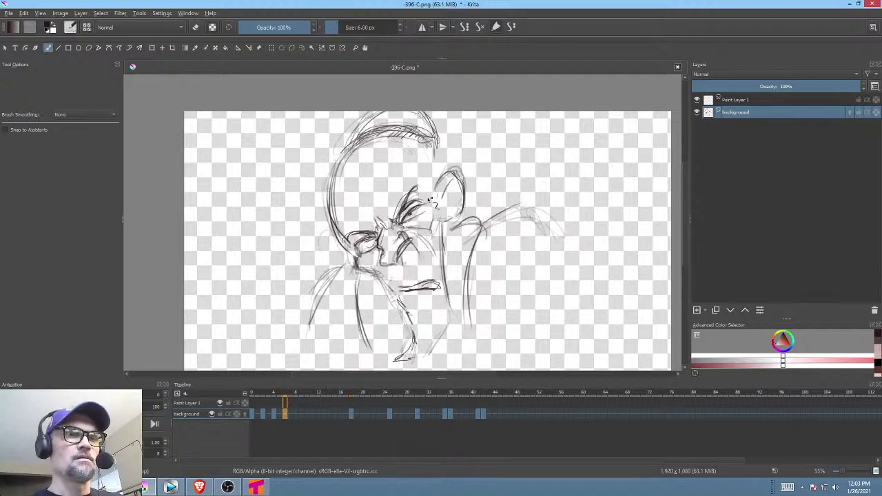
{"action": "key", "text": "period"}
{"action": "key", "text": "comma"}
{"action": "key", "text": "period"}
{"action": "key", "text": "comma"}
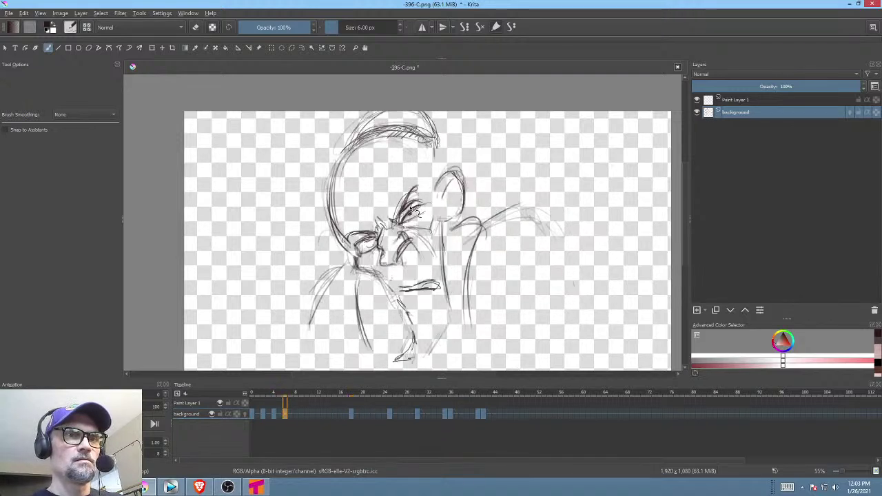
{"action": "key", "text": "period"}
{"action": "key", "text": "comma"}
{"action": "key", "text": "period"}
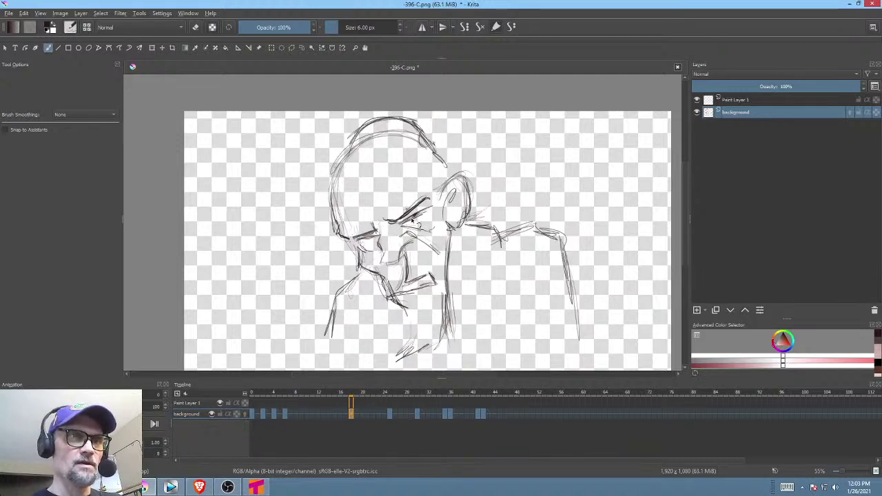
{"action": "key", "text": "comma"}
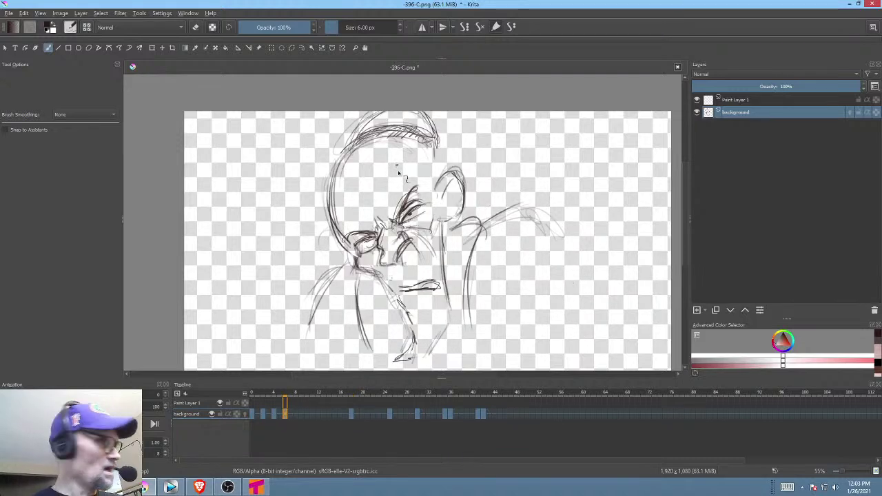
Liquify the frame 6 drawing with a brush size of about 182 to reshape the brow's inner end near the nose bridge.
{"action": "key", "text": "ctrl+t"}
{"action": "right_click", "coordinate": [417, 227]}
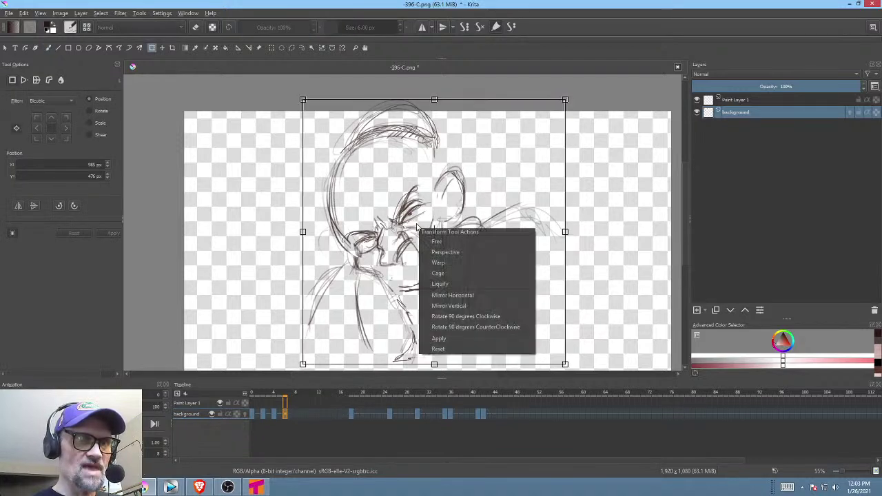
{"action": "left_click", "coordinate": [461, 285]}
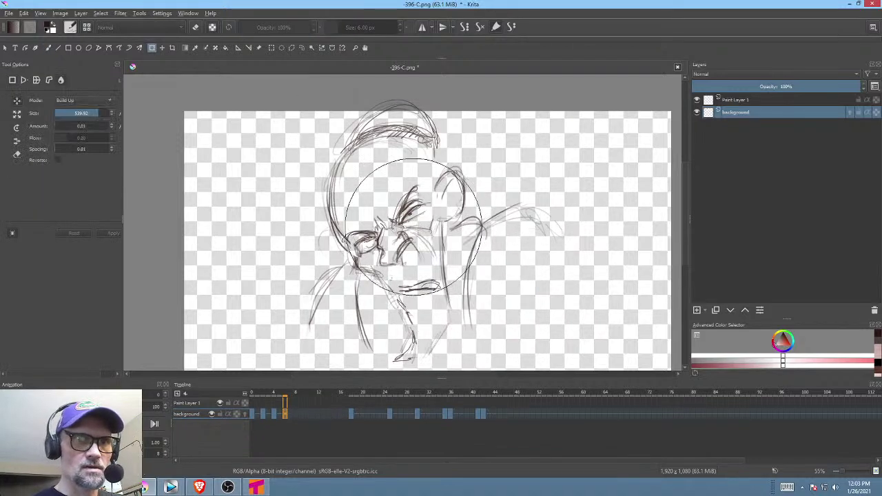
{"action": "left_click_drag", "start_coordinate": [390, 224], "coordinate": [396, 219]}
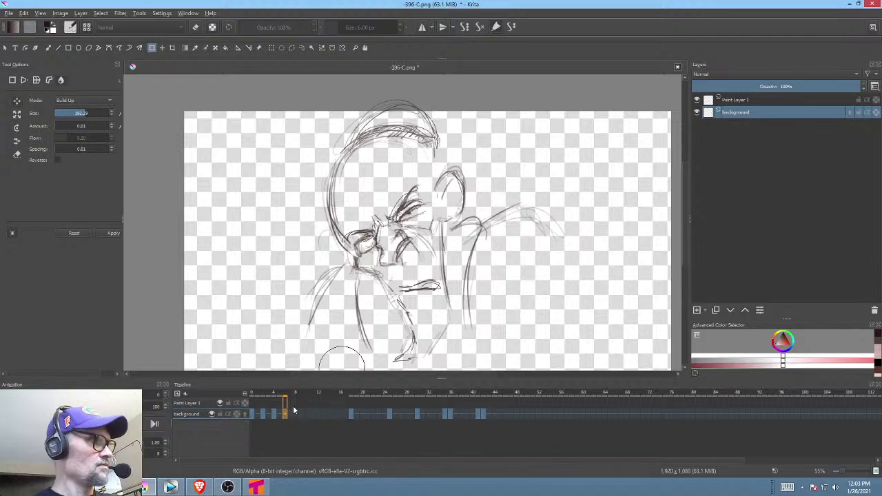
{"action": "key", "text": "b"}
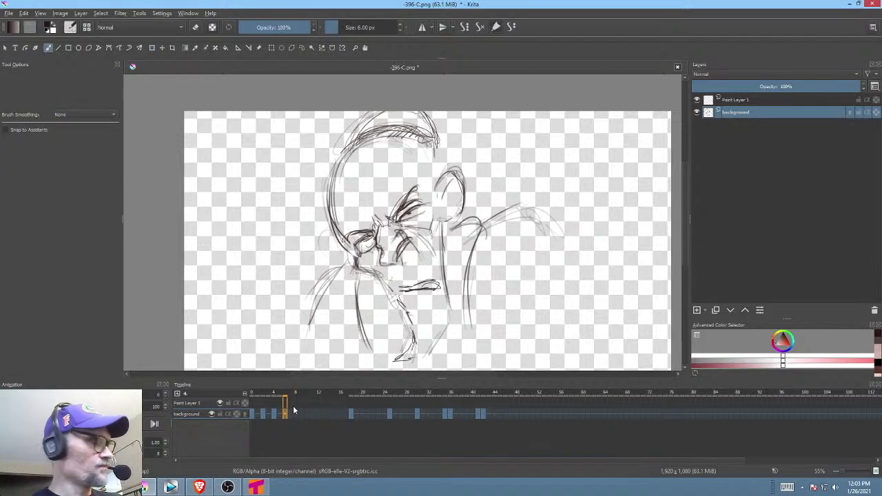
Step through the drawings from before frame 4 up to frame 18 to check the reshaped brow at frame 6.
{"action": "left_click", "coordinate": [274, 413]}
{"action": "key", "text": "Right"}
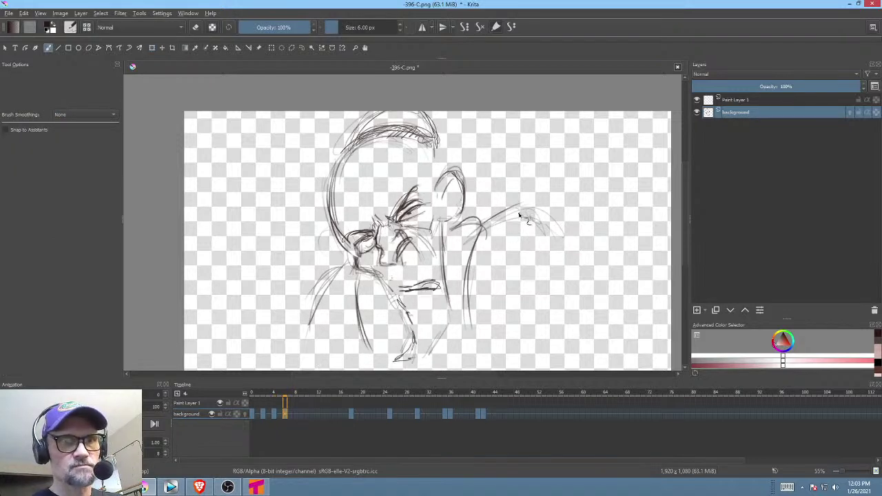
{"action": "key", "text": "Left"}
{"action": "key", "text": "Left"}
{"action": "key", "text": "Right"}
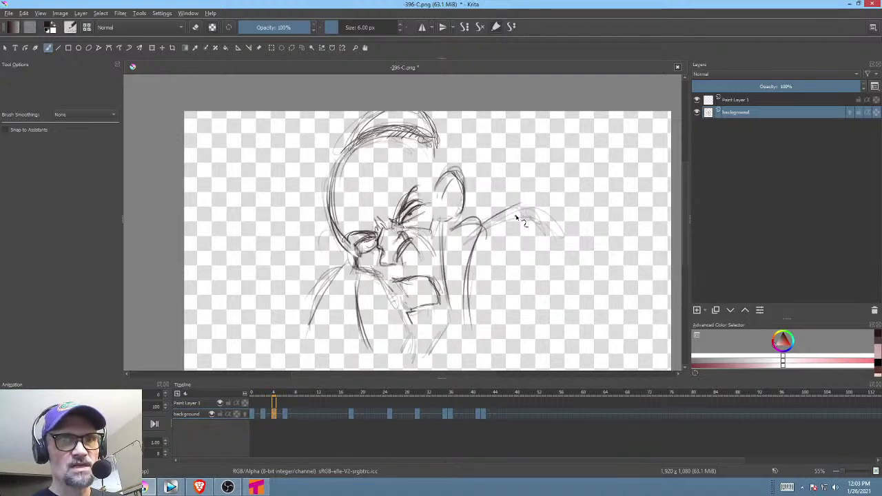
{"action": "key", "text": "Right"}
{"action": "key", "text": "space"}
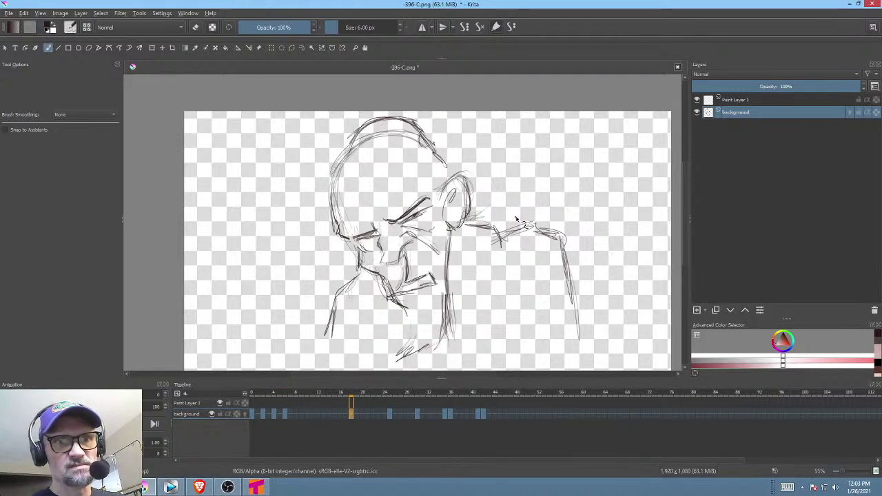
{"action": "key", "text": "Left"}
{"action": "key", "text": "Right"}
{"action": "key", "text": "Left"}
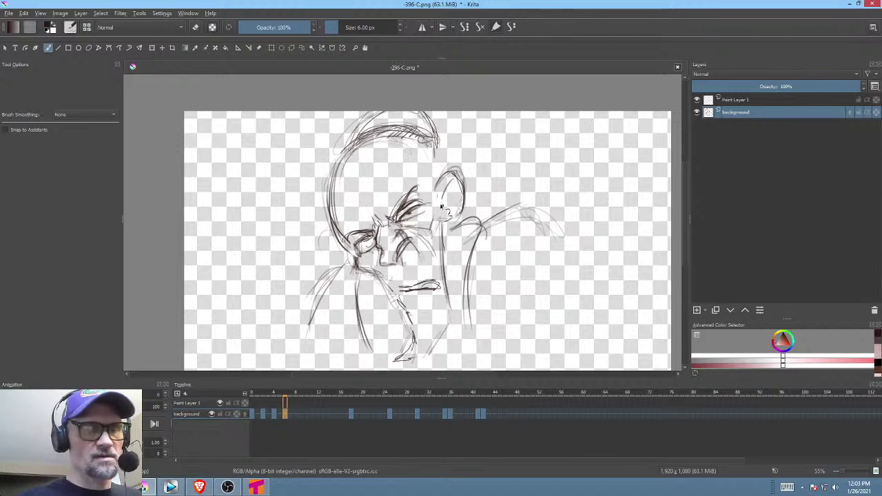
Examine the brow and eyes close up by flipping through the drawings at frames 4, 6, 18 and 25.
{"action": "mouse_move", "coordinate": [414, 273]}
{"action": "left_mouse_down"}
{"action": "mouse_move", "coordinate": [448, 199]}
{"action": "mouse_move", "coordinate": [491, 276]}
{"action": "left_mouse_up"}
{"action": "key", "text": "Left"}
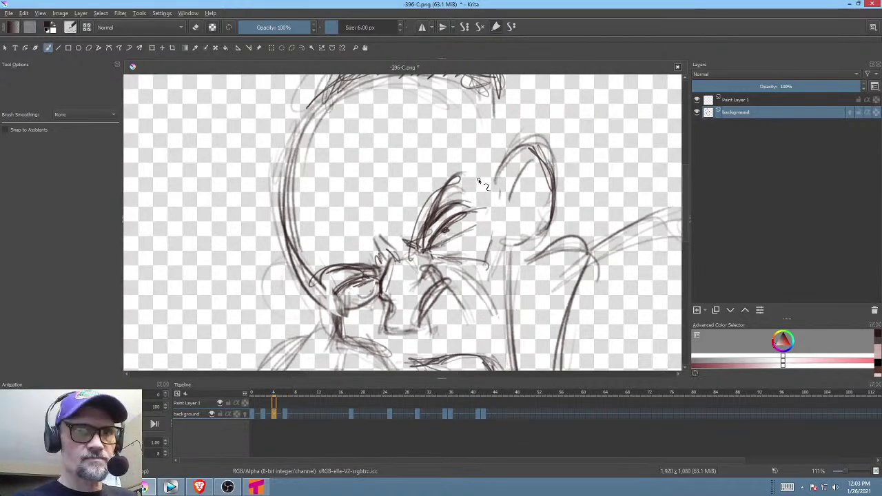
{"action": "key", "text": "Right"}
{"action": "key", "text": "Right"}
{"action": "key", "text": "Left"}
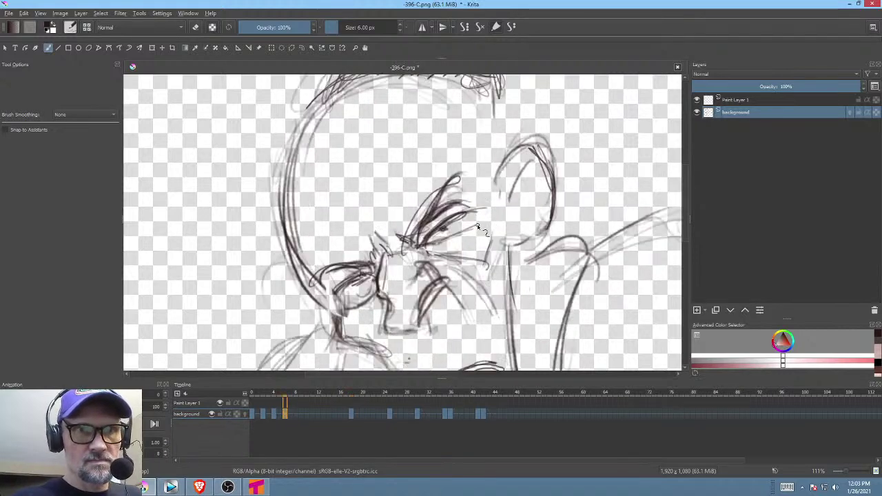
{"action": "key", "text": "period"}
{"action": "key", "text": "period"}
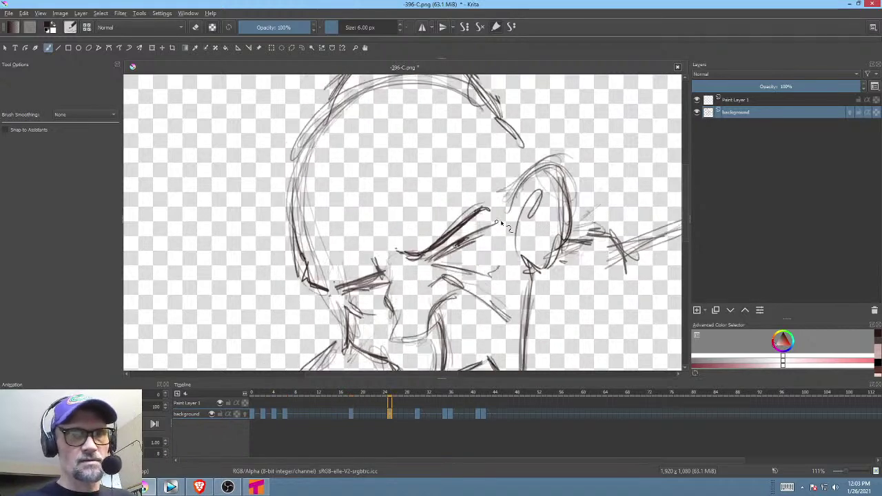
Erase the old eye strokes beneath both brows on the frame 18 drawing, leaving the main brow lines in place.
{"action": "key", "text": "comma"}
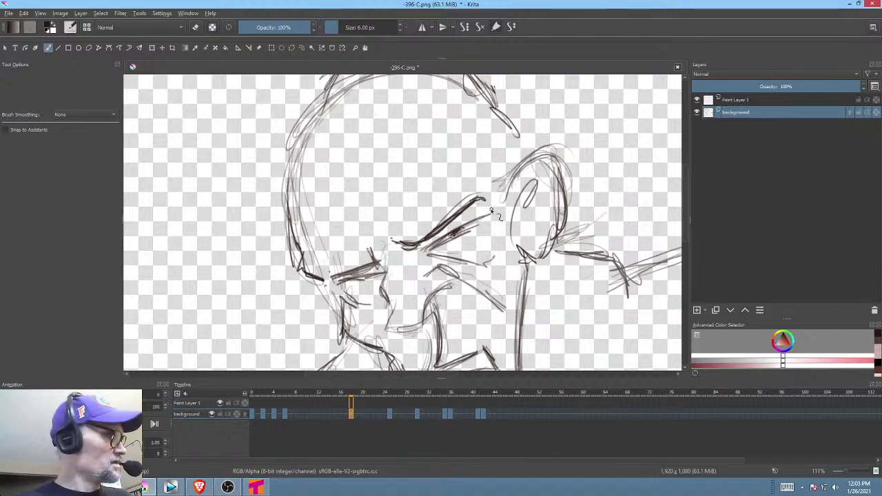
{"action": "key", "text": "e"}
{"action": "left_click_drag", "start_coordinate": [480, 217], "coordinate": [507, 205]}
{"action": "mouse_move", "coordinate": [375, 272]}
{"action": "left_mouse_down"}
{"action": "mouse_move", "coordinate": [343, 281]}
{"action": "mouse_move", "coordinate": [347, 290]}
{"action": "mouse_move", "coordinate": [373, 273]}
{"action": "left_mouse_up"}
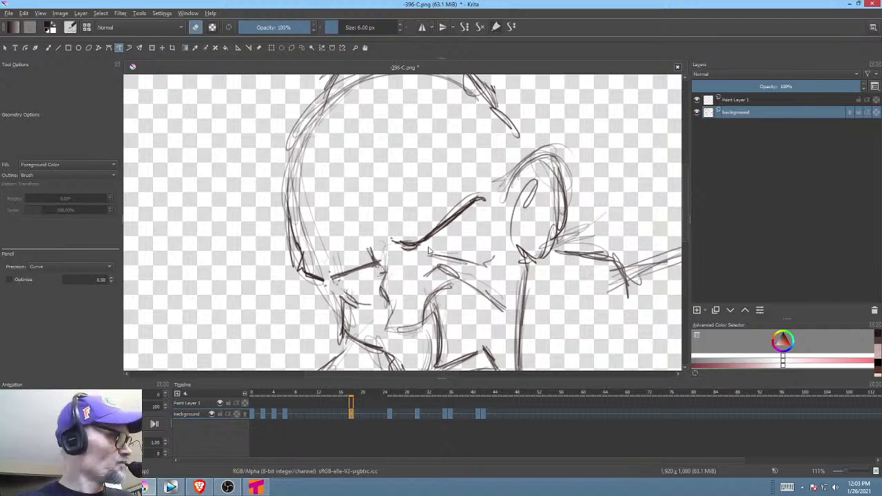
{"action": "key", "text": "b"}
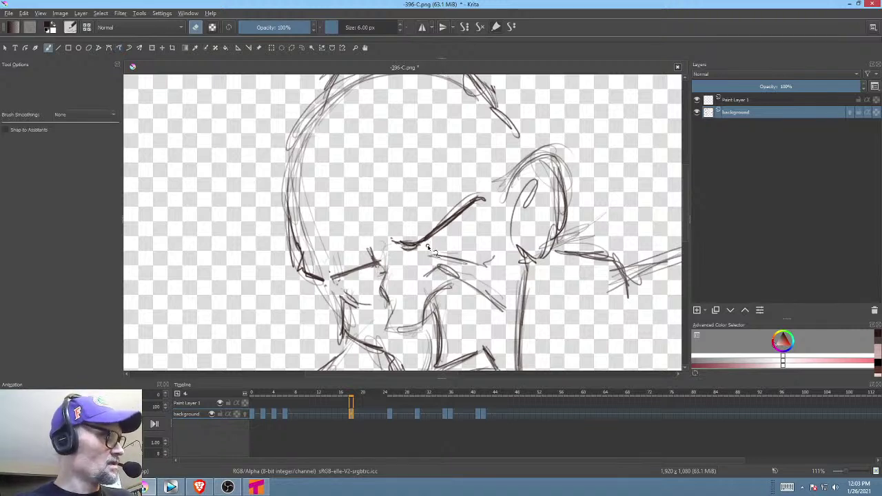
{"action": "key", "text": "e"}
{"action": "key", "text": "e"}
Draw the upper lid line beneath the brow nearer the ear at frame 18, comparing it with the frame 6 drawing.
{"action": "key", "text": "Left"}
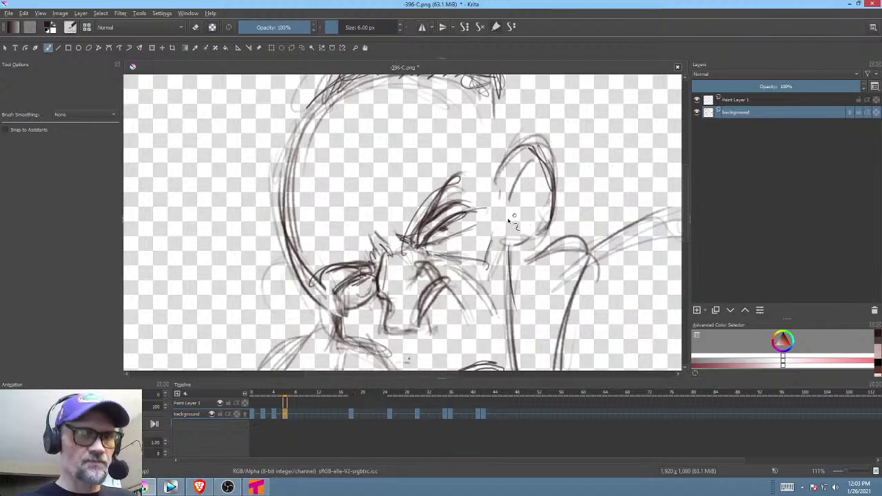
{"action": "key", "text": "Right"}
{"action": "key", "text": "Right"}
{"action": "key", "text": "comma"}
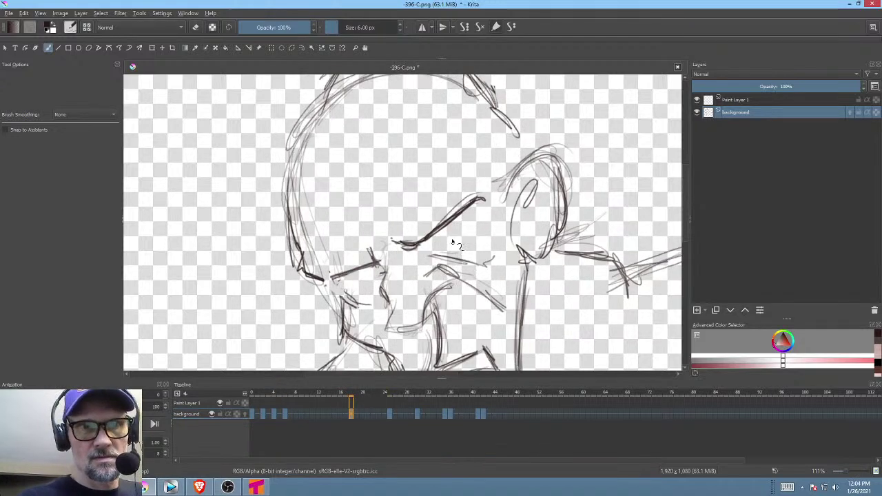
{"action": "key", "text": "comma"}
{"action": "key", "text": "period"}
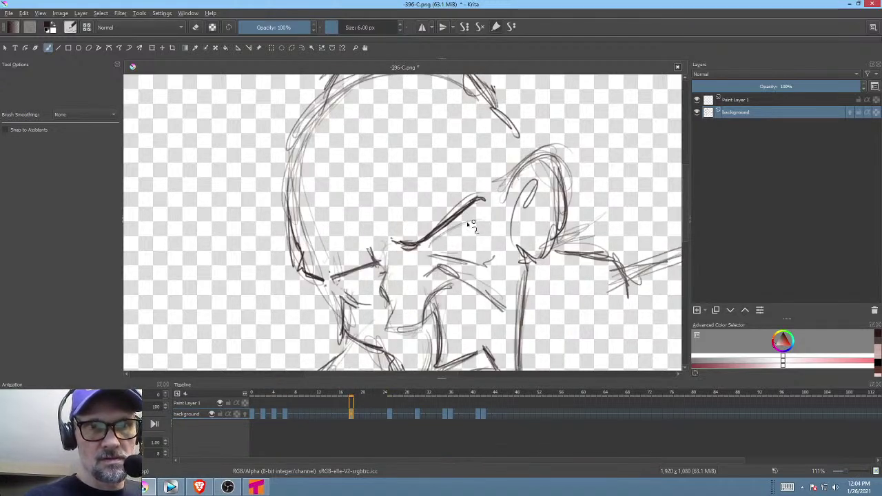
{"action": "key", "text": "comma"}
{"action": "key", "text": "period"}
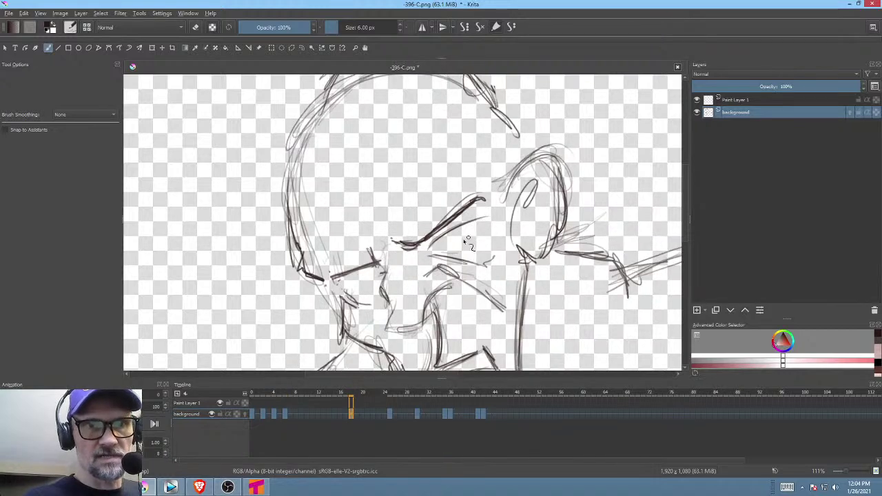
{"action": "key", "text": "comma"}
{"action": "key", "text": "period"}
{"action": "key", "text": "comma"}
{"action": "key", "text": "period"}
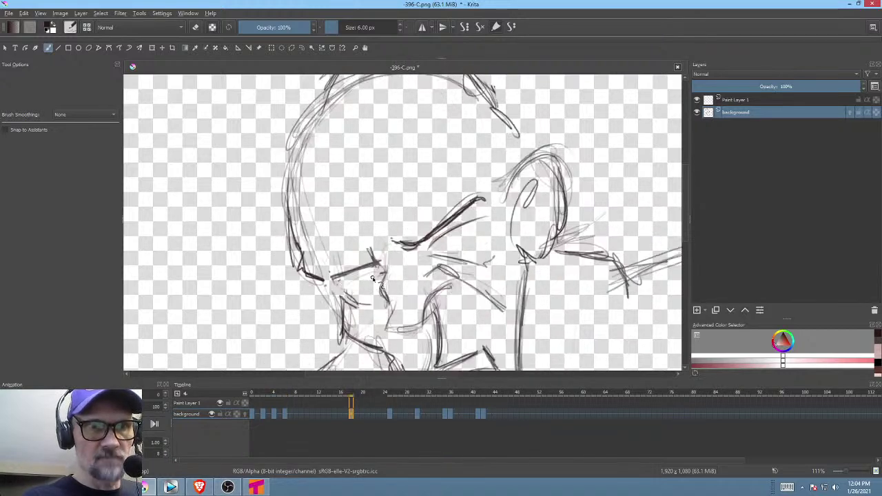
Draw the far eye's upper lid line under its brow at frame 18, checking against the neighbouring drawings.
{"action": "key", "text": "comma"}
{"action": "key", "text": "period"}
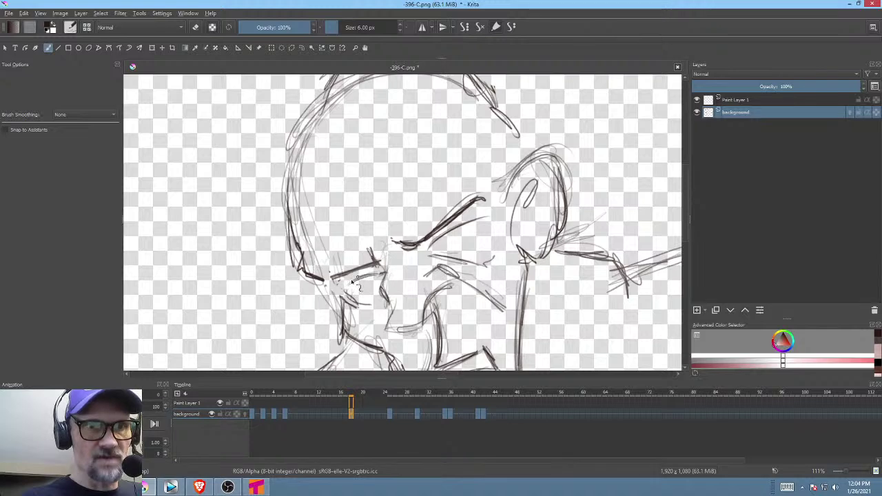
{"action": "key", "text": "comma"}
{"action": "key", "text": "period"}
{"action": "key", "text": "period"}
{"action": "key", "text": "comma"}
{"action": "key", "text": "comma"}
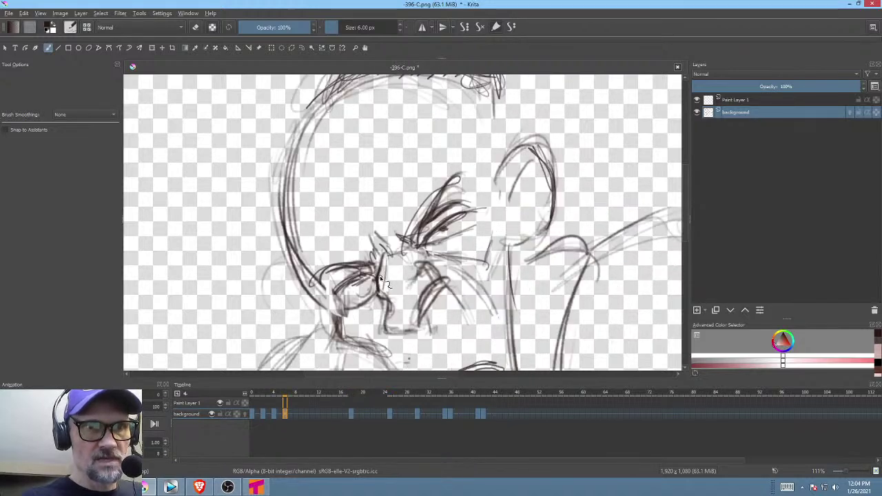
{"action": "key", "text": "period"}
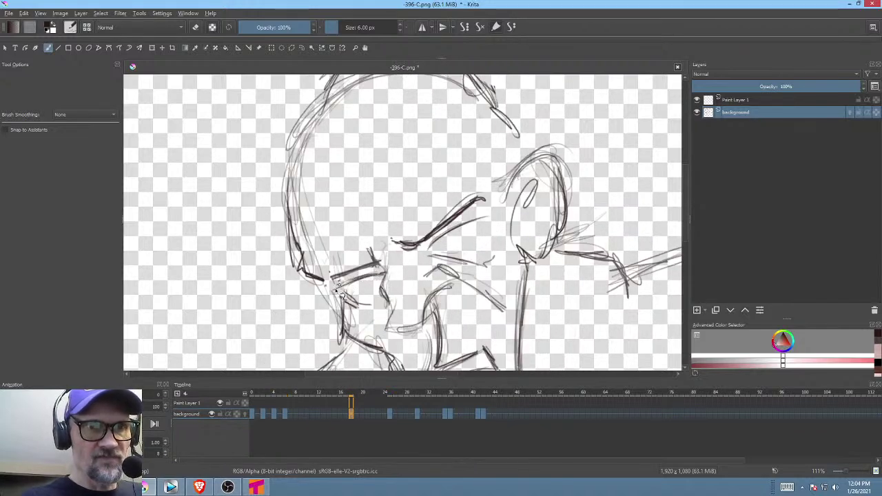
Add a small iris under the upper lid of the eye nearer the ear at frame 18, using frame 6 as reference.
{"action": "mouse_move", "coordinate": [499, 231]}
{"action": "left_mouse_down"}
{"action": "mouse_move", "coordinate": [516, 193]}
{"action": "mouse_move", "coordinate": [489, 233]}
{"action": "left_mouse_up"}
{"action": "key", "text": "comma"}
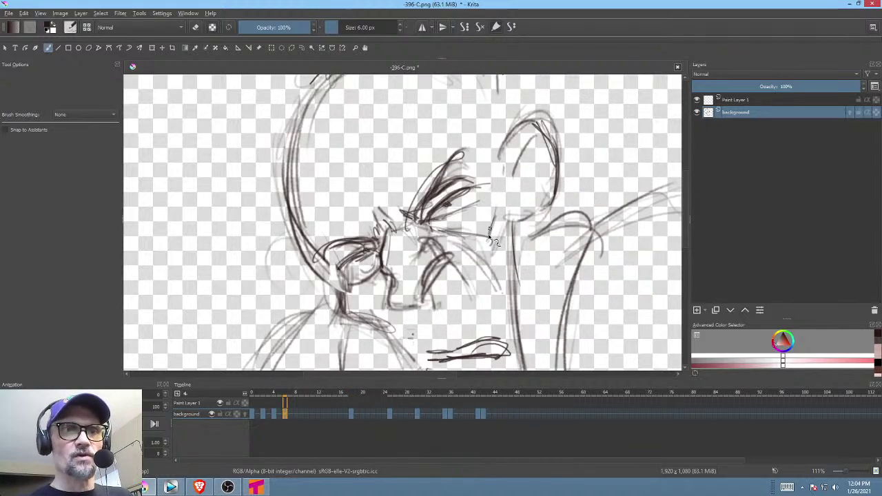
{"action": "key", "text": "period"}
{"action": "key", "text": "comma"}
{"action": "key", "text": "period"}
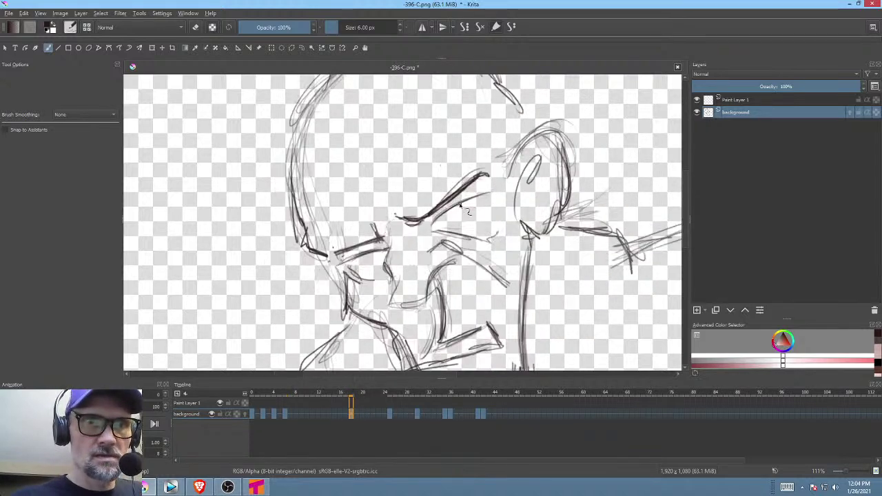
{"action": "key", "text": "comma"}
{"action": "key", "text": "period"}
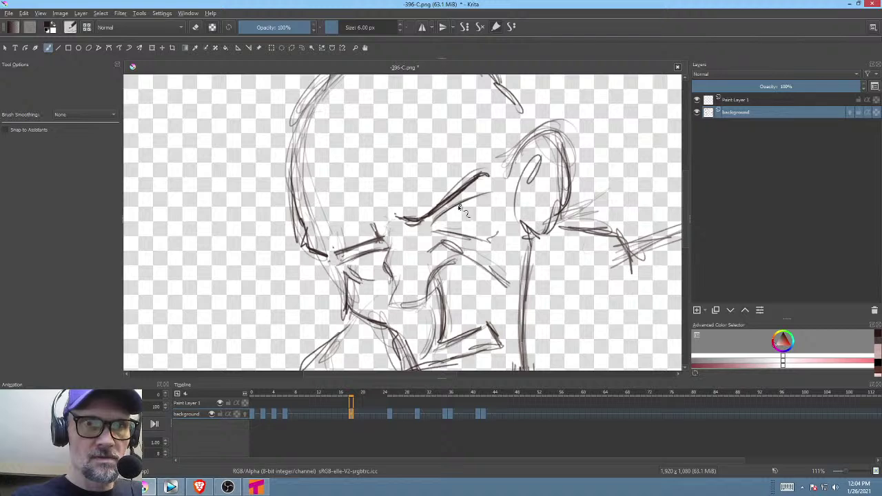
{"action": "key", "text": "comma"}
{"action": "key", "text": "period"}
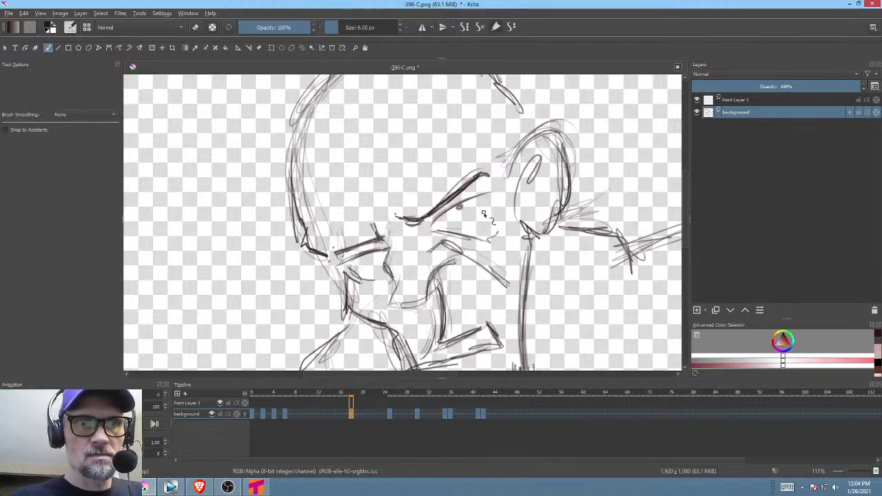
Add a dark pupil beneath the far eye's upper lid at frame 18, comparing with the frame 6 drawing.
{"action": "key", "text": "period"}
{"action": "key", "text": "comma"}
{"action": "key", "text": "comma"}
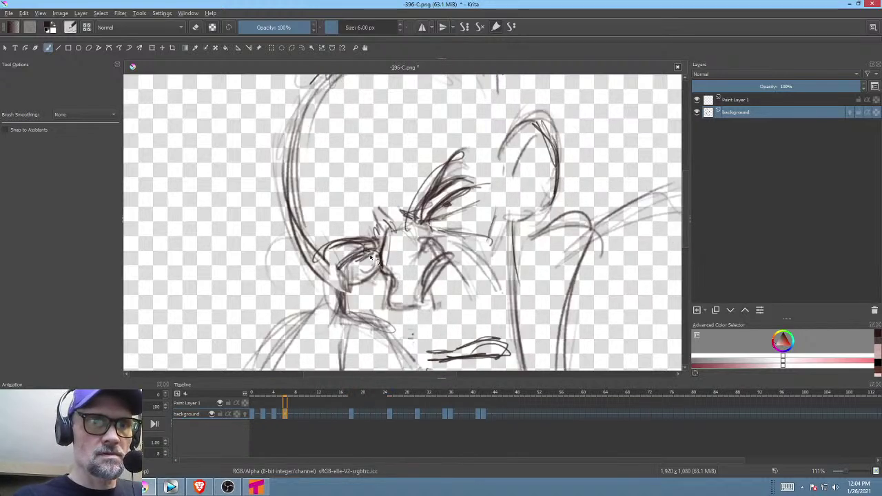
{"action": "key", "text": "period"}
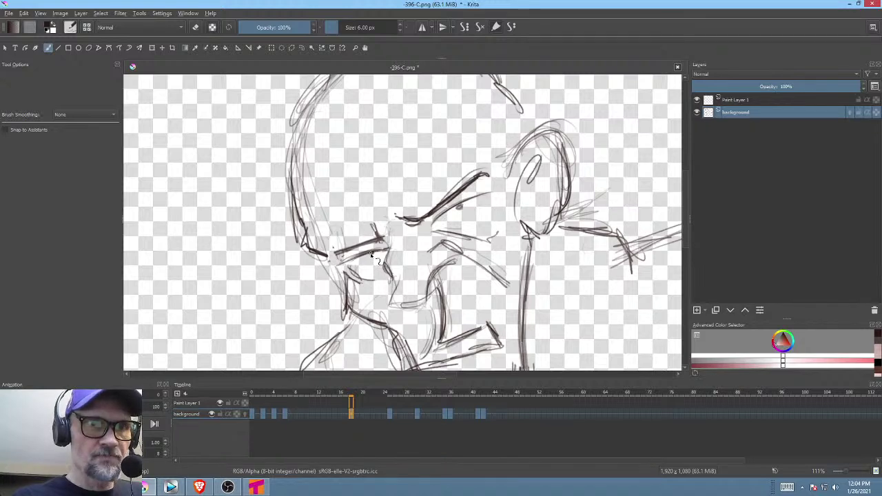
{"action": "key", "text": "comma"}
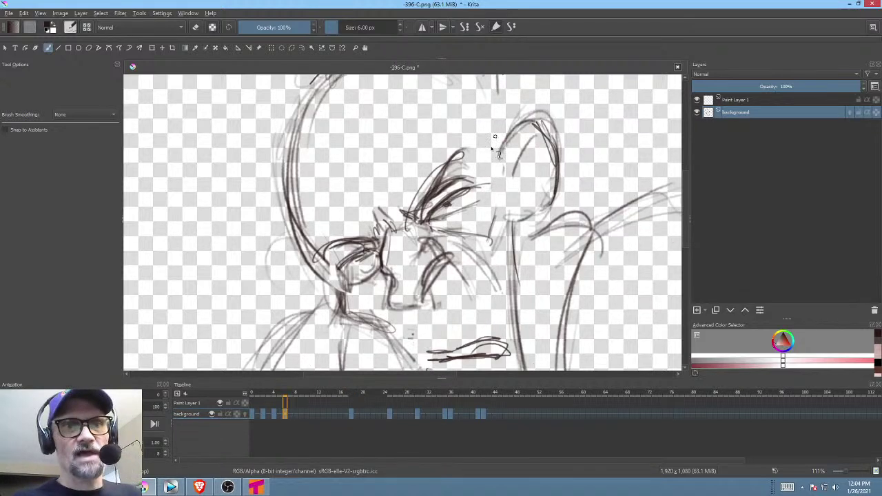
{"action": "key", "text": "period"}
{"action": "key", "text": "comma"}
{"action": "key", "text": "period"}
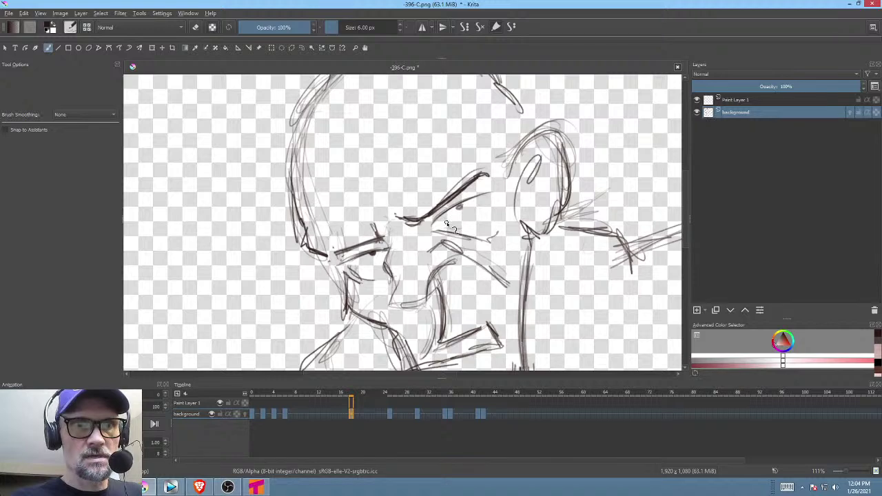
Draw the lower lid lines of both eyes at frame 18, flipping to frame 6 for comparison.
{"action": "key", "text": "comma"}
{"action": "key", "text": "period"}
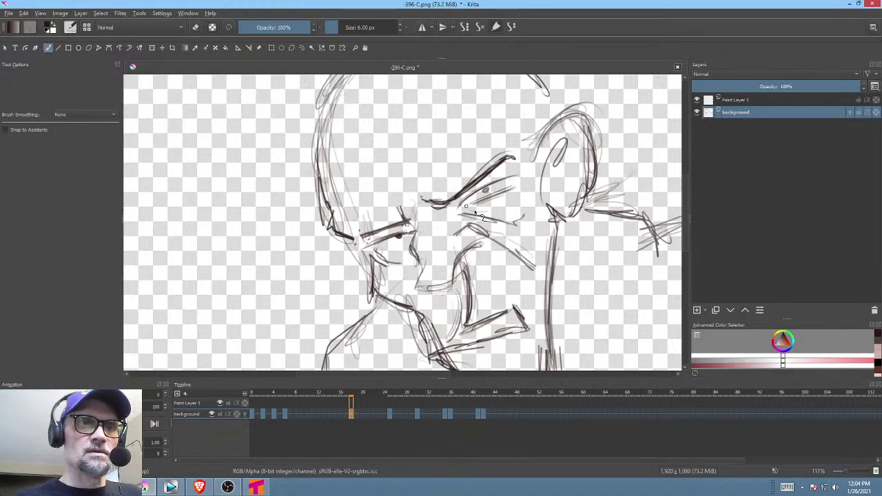
{"action": "key", "text": "comma"}
{"action": "key", "text": "period"}
{"action": "key", "text": "comma"}
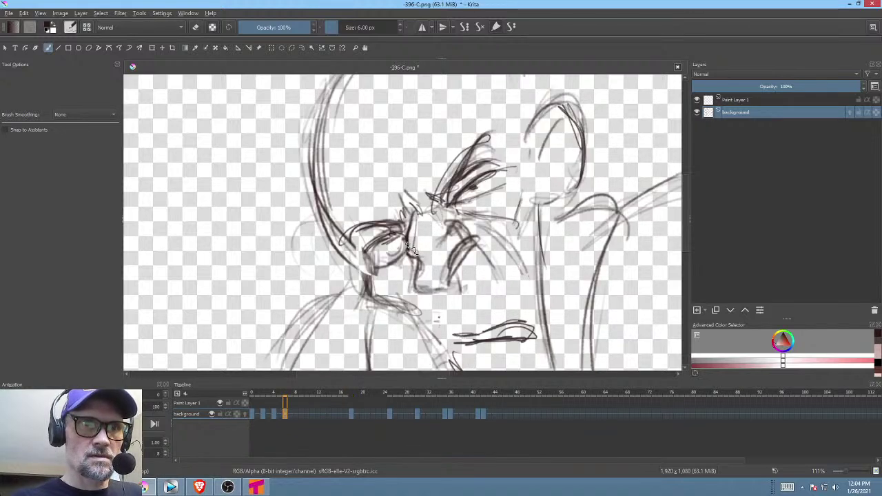
{"action": "key", "text": "period"}
{"action": "key", "text": "comma"}
{"action": "key", "text": "period"}
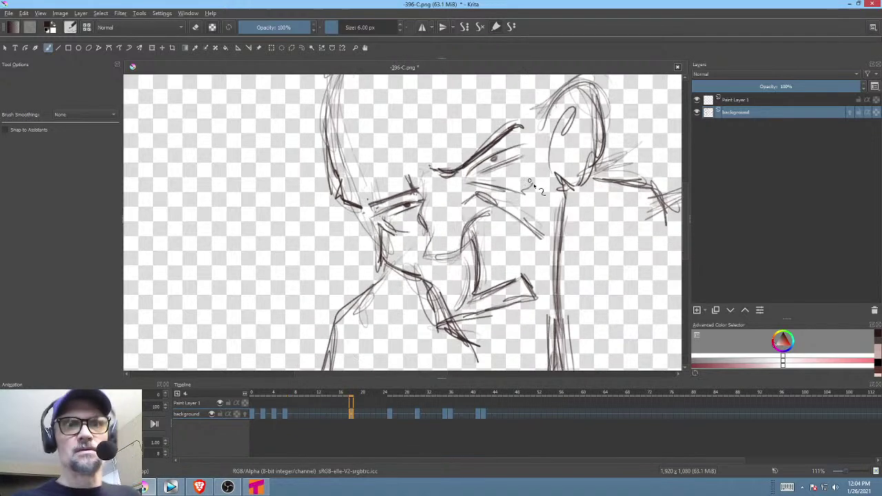
Flip between the drawings at frames 6, 18 and 25 to examine how the redrawn eyes move.
{"action": "key", "text": "period"}
{"action": "key", "text": "comma"}
{"action": "key", "text": "period"}
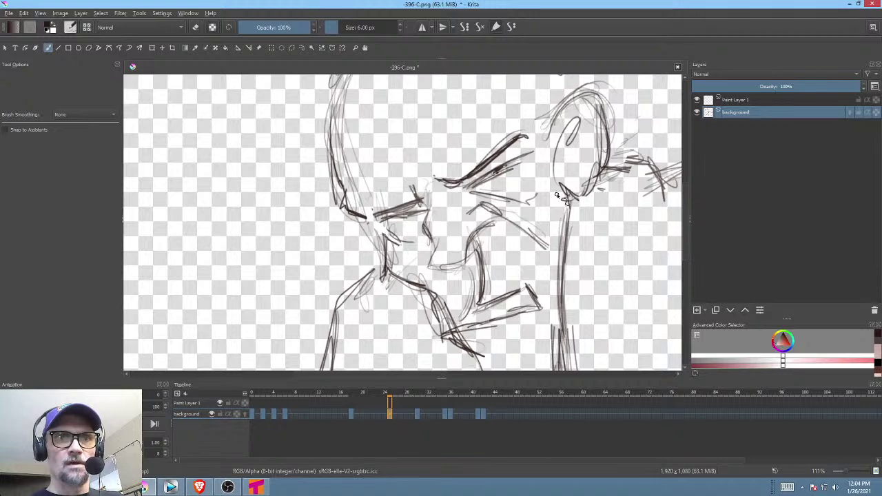
{"action": "key", "text": "comma"}
{"action": "key", "text": "comma"}
{"action": "key", "text": "period"}
{"action": "key", "text": "period"}
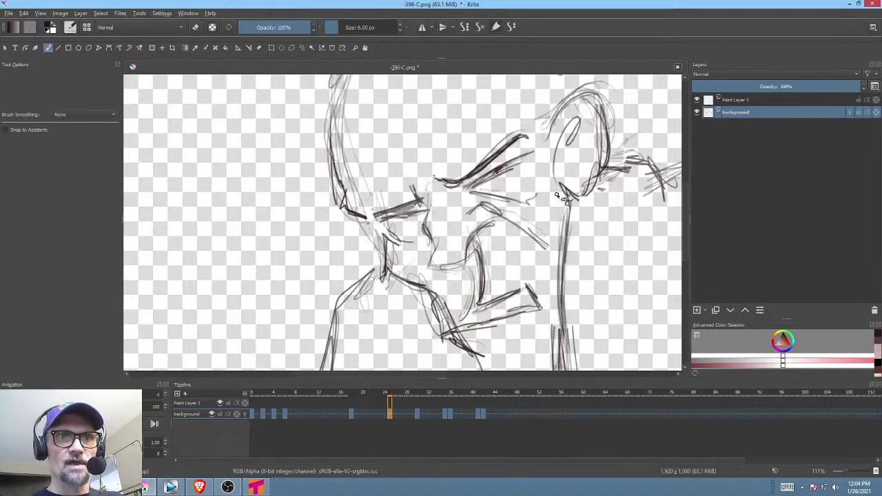
{"action": "key", "text": "comma"}
{"action": "key", "text": "comma"}
{"action": "key", "text": "period"}
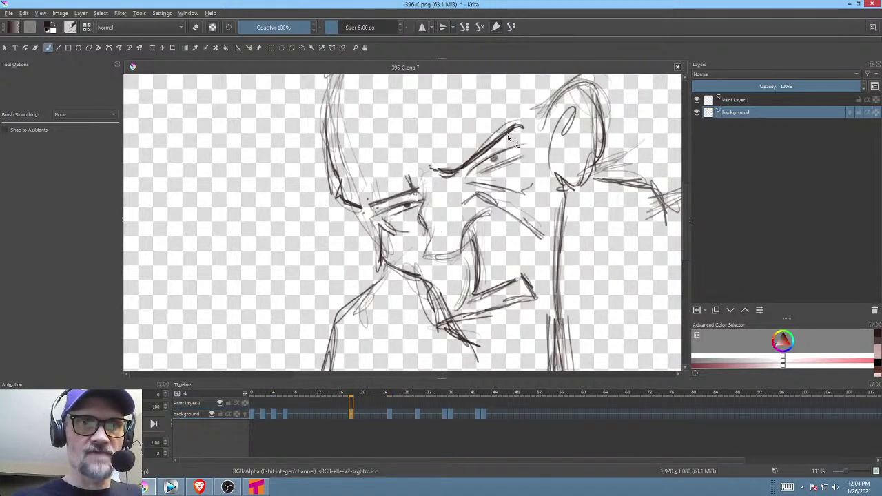
Add a crease between the brow and upper lid of the eye nearer the ear at frame 18, checking it against earlier drawings.
{"action": "left_click_drag", "start_coordinate": [482, 160], "coordinate": [517, 141]}
{"action": "left_click_drag", "start_coordinate": [537, 219], "coordinate": [551, 233]}
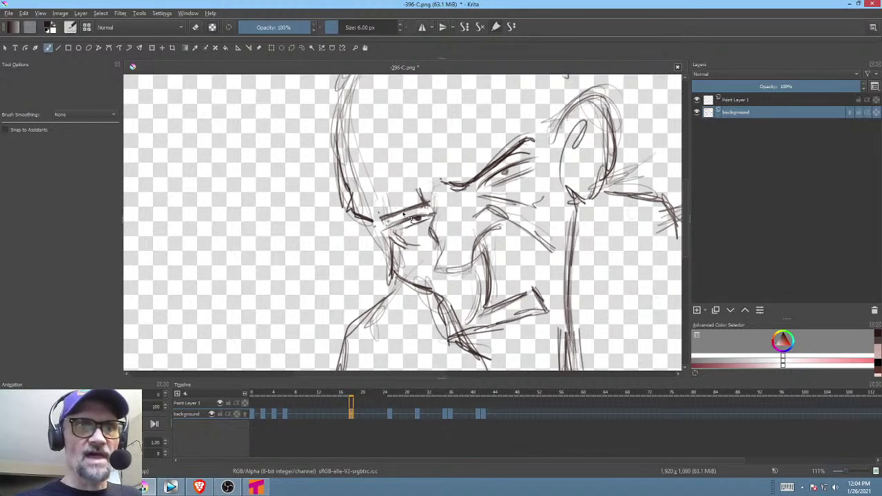
{"action": "key", "text": "comma"}
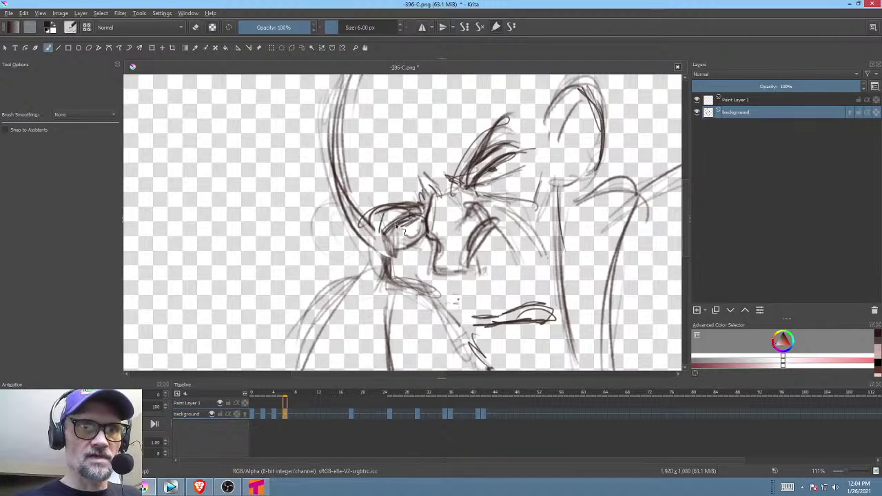
{"action": "key", "text": "comma"}
{"action": "key", "text": "period"}
{"action": "key", "text": "period"}
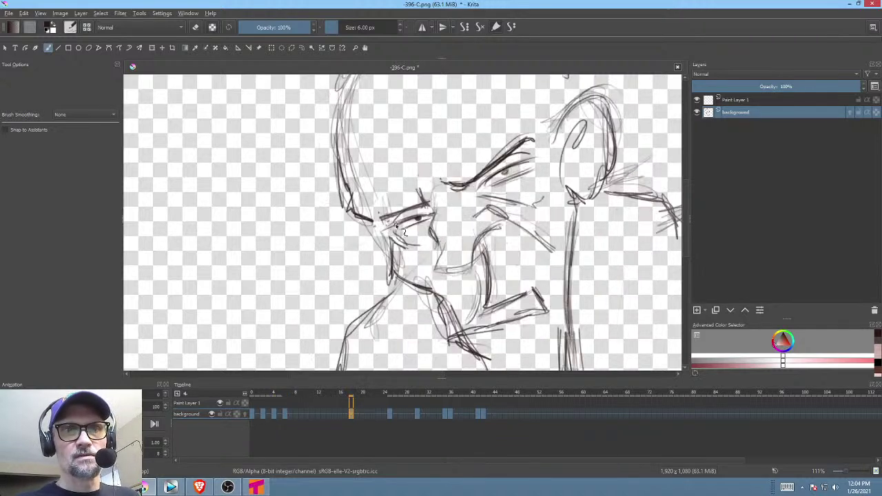
{"action": "key", "text": "comma"}
{"action": "key", "text": "period"}
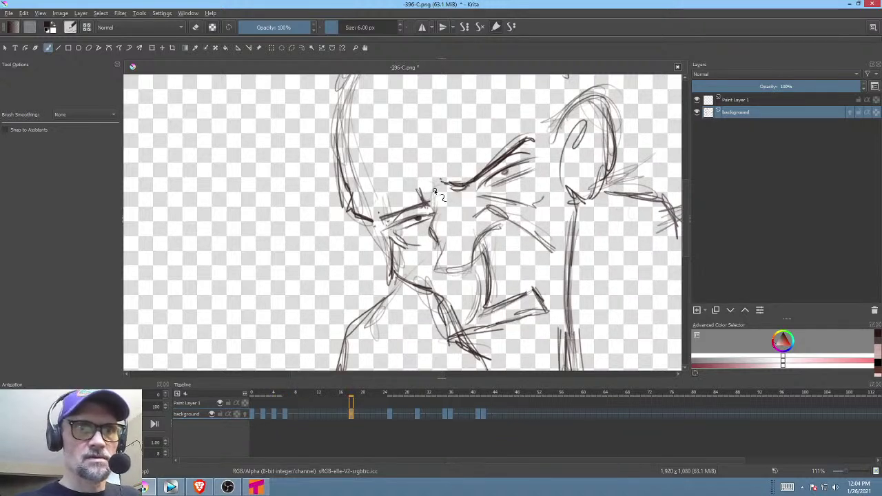
Draw a short curved wrinkle across the nose bridge between the brows at frame 18, comparing with frame 6.
{"action": "key", "text": "comma"}
{"action": "key", "text": "period"}
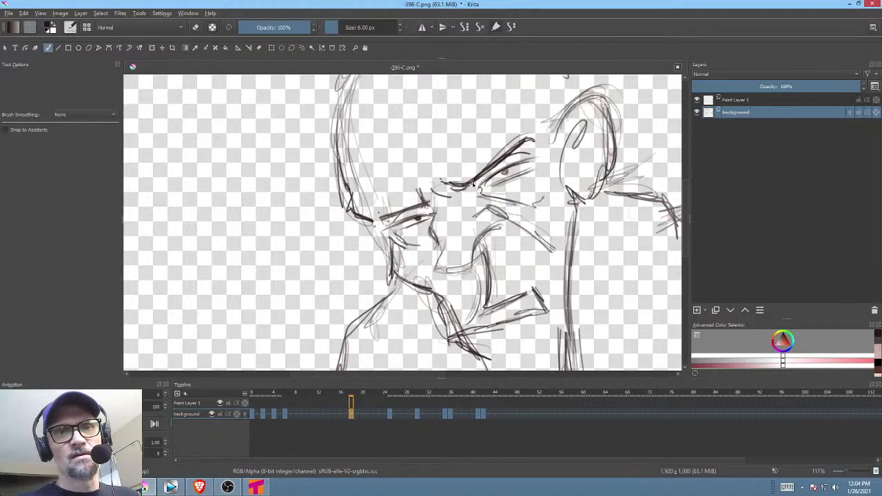
{"action": "key", "text": "comma"}
{"action": "key", "text": "period"}
{"action": "key", "text": "comma"}
{"action": "key", "text": "period"}
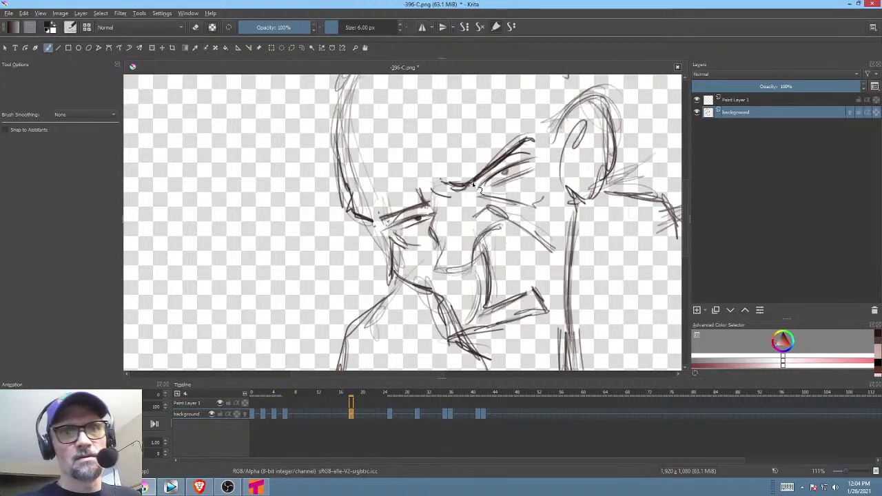
Darken the nose tip and underside outline at frame 18 and add a stroke to the cheek fold beside the nose.
{"action": "key", "text": "comma"}
{"action": "key", "text": "period"}
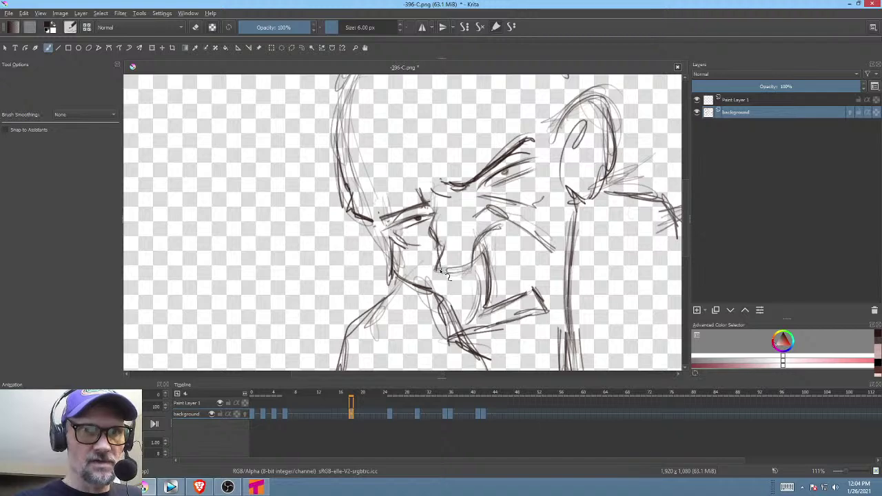
{"action": "mouse_move", "coordinate": [443, 271]}
{"action": "left_mouse_down"}
{"action": "mouse_move", "coordinate": [474, 264]}
{"action": "mouse_move", "coordinate": [488, 241]}
{"action": "left_mouse_up"}
{"action": "key", "text": "comma"}
{"action": "key", "text": "period"}
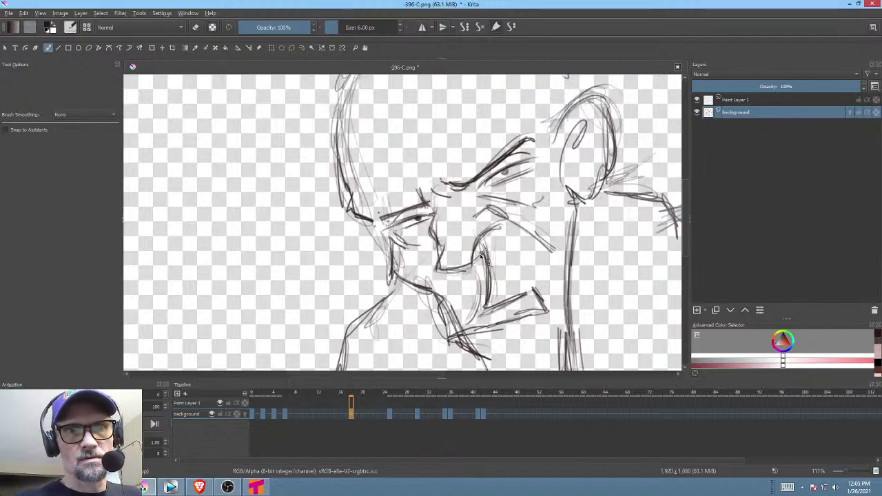
{"action": "key", "text": "comma"}
{"action": "key", "text": "period"}
{"action": "left_click_drag", "start_coordinate": [493, 209], "coordinate": [505, 237]}
Step through the drawings from frame 6 to frame 30 and back to frame 4 to check the facial motion.
{"action": "key", "text": "comma"}
{"action": "key", "text": "period"}
{"action": "key", "text": "period"}
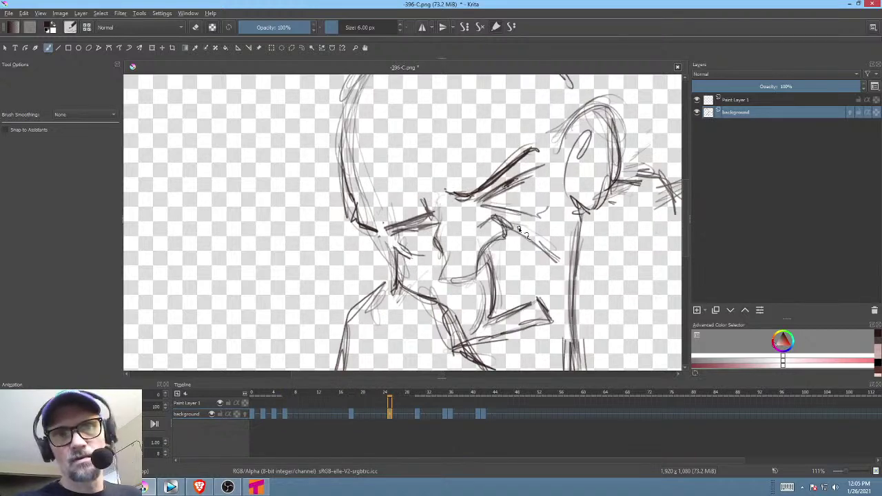
{"action": "key", "text": "period"}
{"action": "key", "text": "comma"}
{"action": "key", "text": "comma"}
{"action": "key", "text": "comma"}
{"action": "key", "text": "comma"}
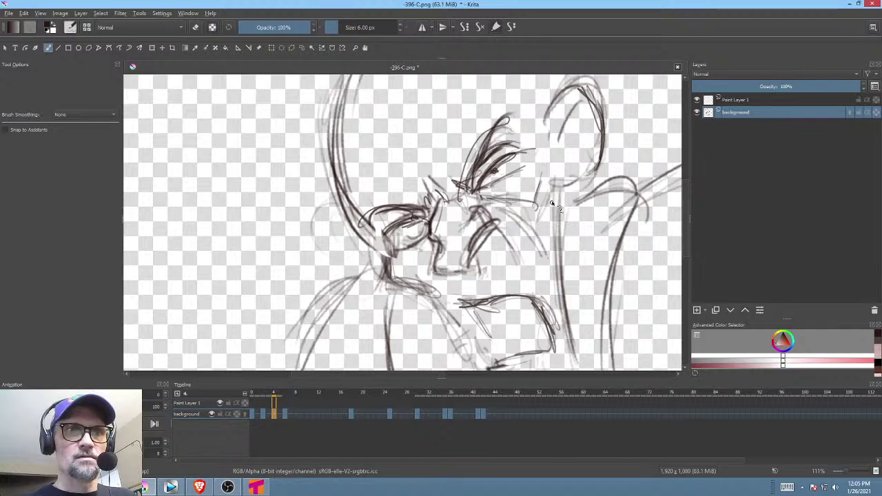
Step through the drawings from frame 4 to frame 36 and back to check the facial motion.
{"action": "key", "text": "comma"}
{"action": "key", "text": "comma"}
{"action": "key", "text": "comma"}
{"action": "key", "text": "comma"}
{"action": "key", "text": "period"}
{"action": "key", "text": "period"}
{"action": "key", "text": "period"}
{"action": "key", "text": "period"}
{"action": "key", "text": "period"}
{"action": "key", "text": "period"}
{"action": "key", "text": "period"}
{"action": "key", "text": "period"}
{"action": "key", "text": "period"}
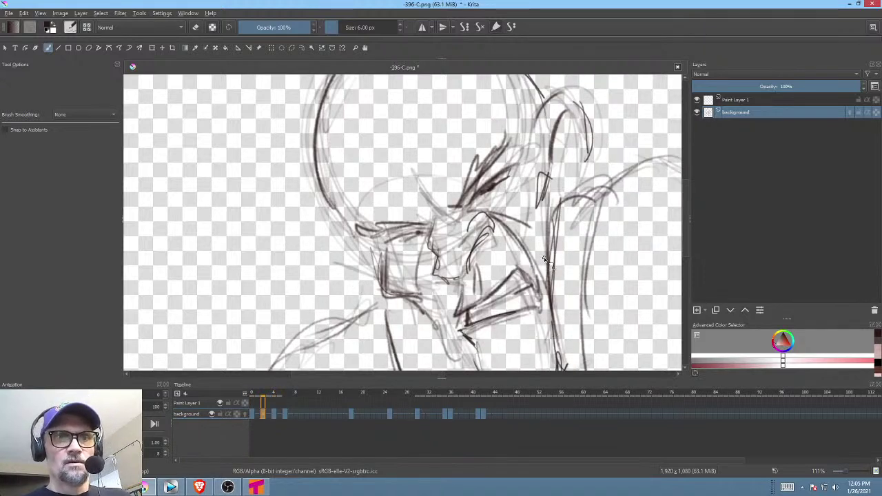
{"action": "key", "text": "comma"}
{"action": "key", "text": "comma"}
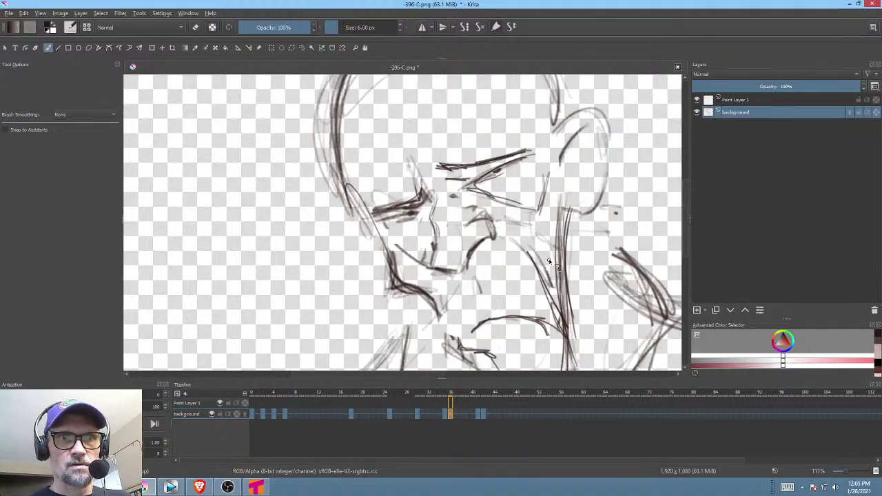
Draw a long fold line from beside the nostril down to the mouth at frame 36, comparing with the neighbouring drawings.
{"action": "left_click_drag", "start_coordinate": [570, 251], "coordinate": [556, 222]}
{"action": "key", "text": "period"}
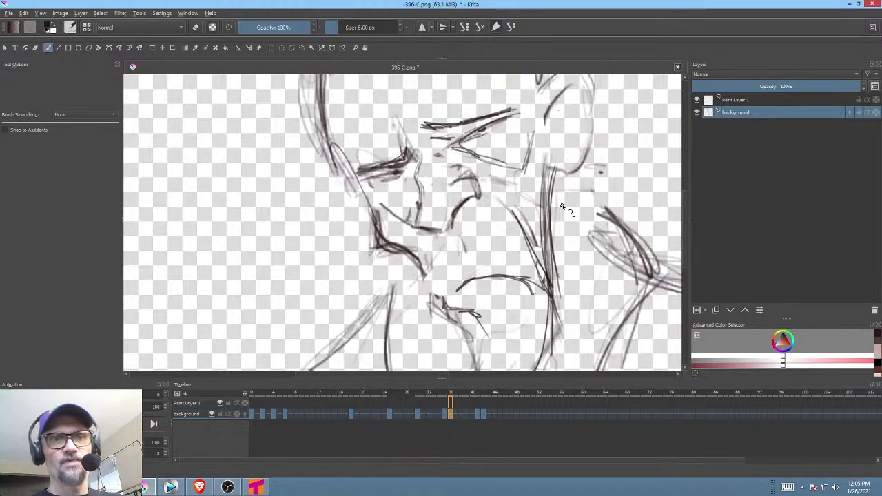
{"action": "key", "text": "comma"}
{"action": "key", "text": "period"}
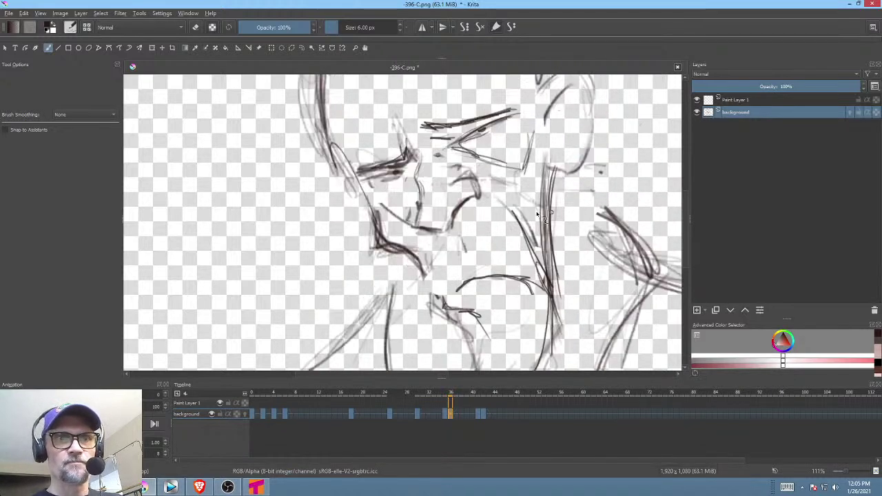
{"action": "key", "text": "comma"}
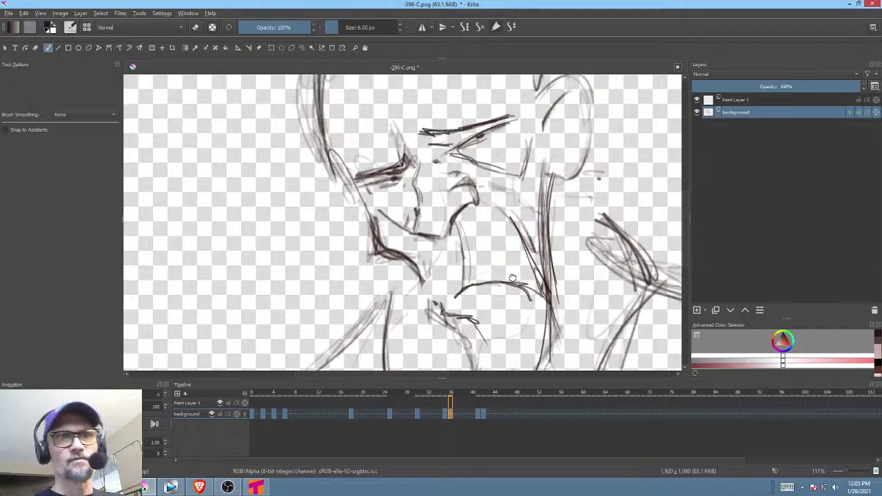
{"action": "key", "text": "period"}
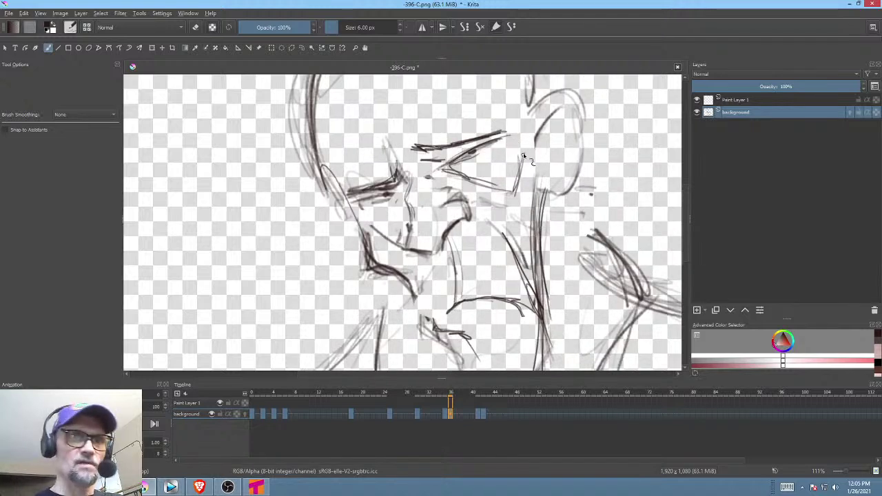
Compare frames 35 and 36, and erase the short upright line between the eye and ear at frame 36.
{"action": "key", "text": "comma"}
{"action": "key", "text": "comma"}
{"action": "key", "text": "period"}
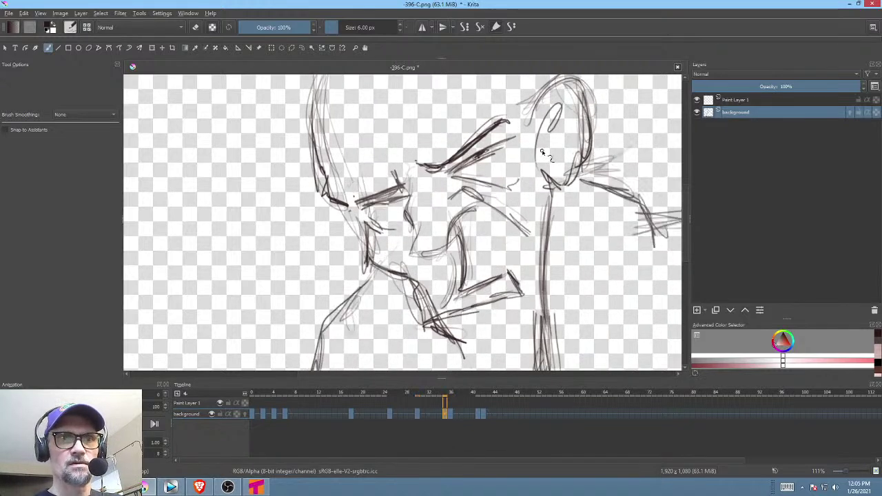
{"action": "key", "text": "period"}
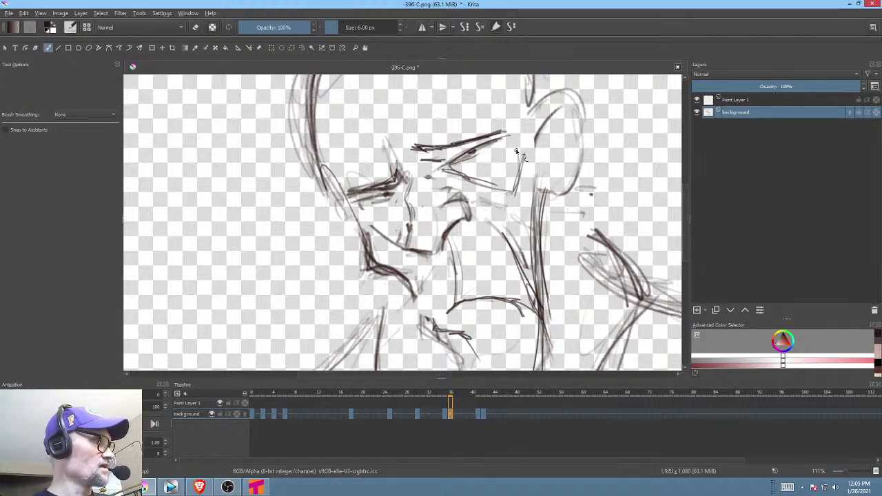
{"action": "key", "text": "p"}
{"action": "key", "text": "e"}
{"action": "left_click_drag", "start_coordinate": [521, 149], "coordinate": [526, 149]}
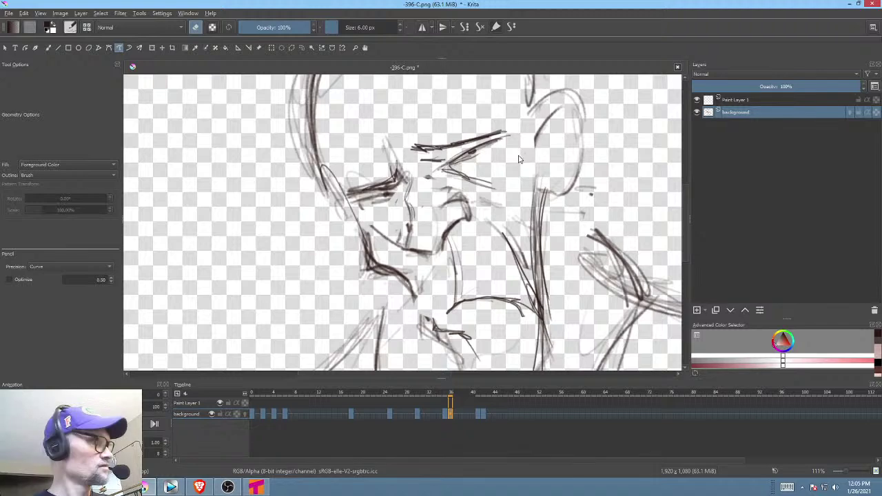
{"action": "key", "text": "b"}
{"action": "key", "text": "e"}
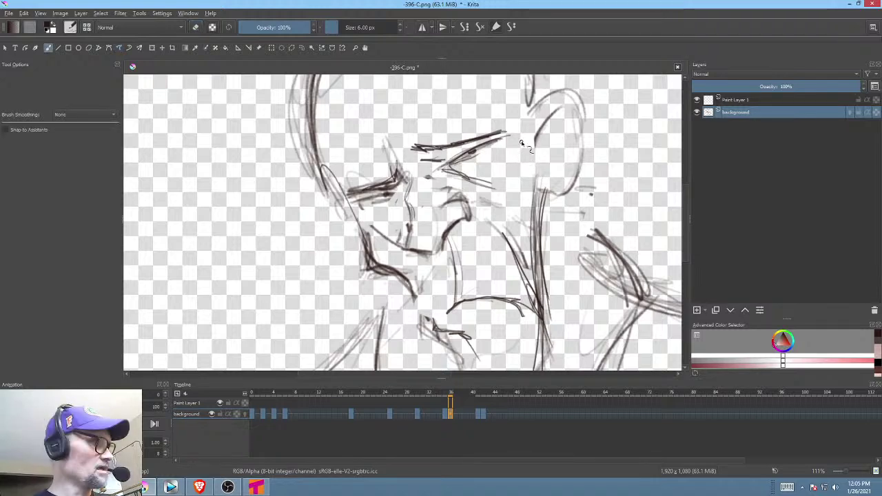
Draw a short curved wrinkle between the brows at frames 25, 30 and 36.
{"action": "key", "text": "comma"}
{"action": "key", "text": "comma"}
{"action": "key", "text": "comma"}
{"action": "key", "text": "comma"}
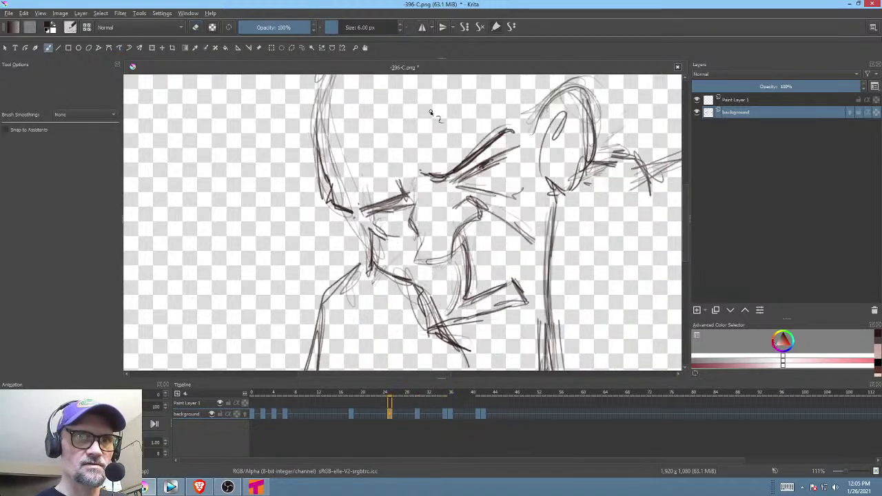
{"action": "key", "text": "period"}
{"action": "left_click_drag", "start_coordinate": [412, 182], "coordinate": [430, 186]}
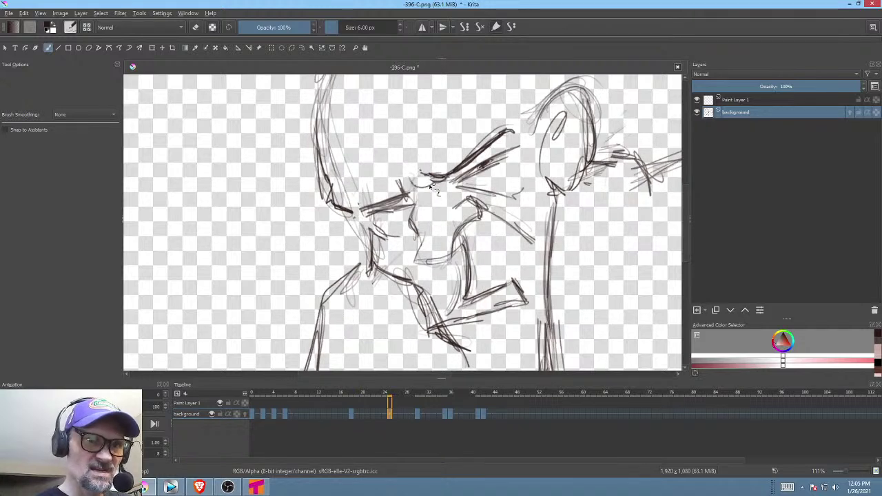
{"action": "key", "text": "alt+period"}
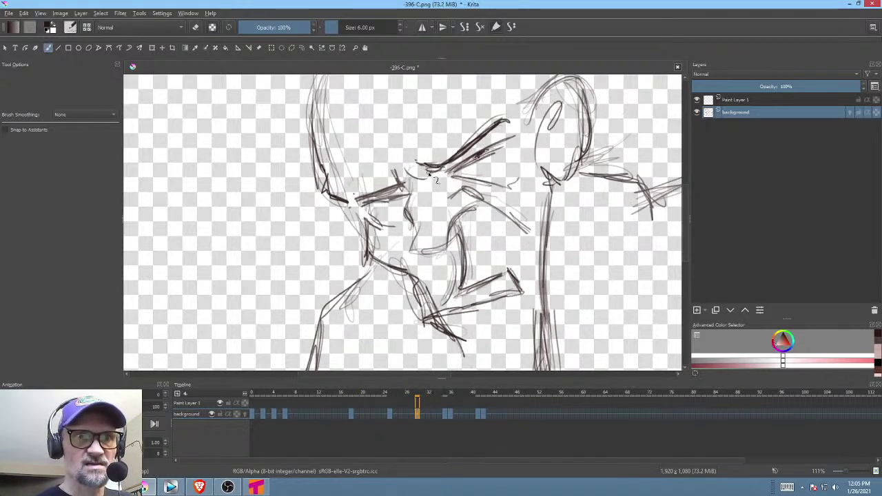
{"action": "key", "text": "alt+period"}
{"action": "key", "text": "alt+period"}
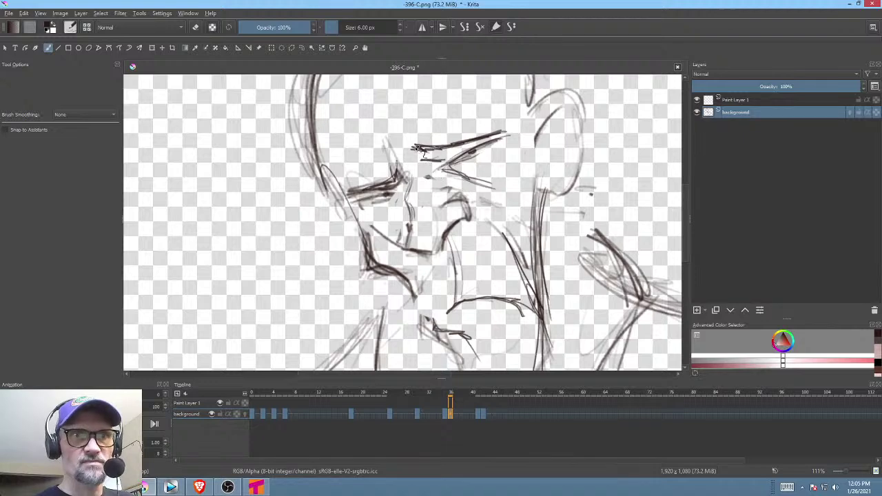
{"action": "key", "text": "alt+comma"}
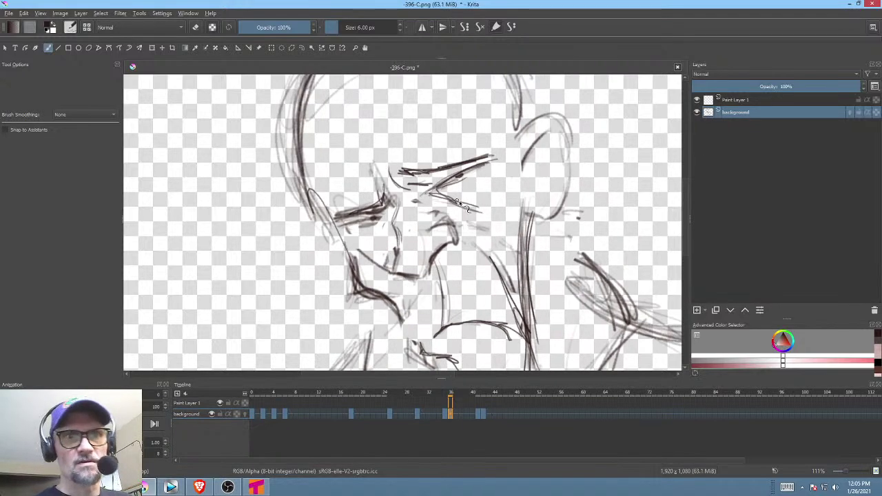
Add short light strokes between the outer end of the brow and the ear at frame 36, checking against frame 35.
{"action": "key", "text": "alt+comma"}
{"action": "key", "text": "alt+period"}
{"action": "key", "text": "alt+comma"}
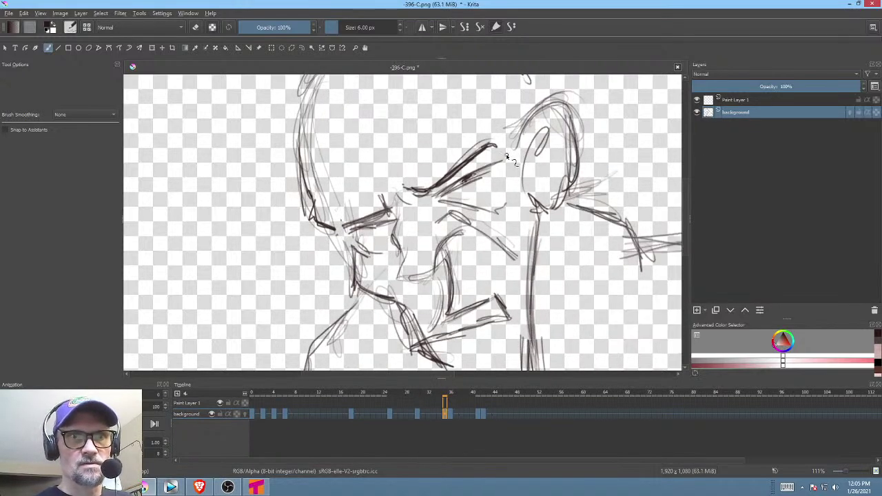
{"action": "key", "text": "alt+period"}
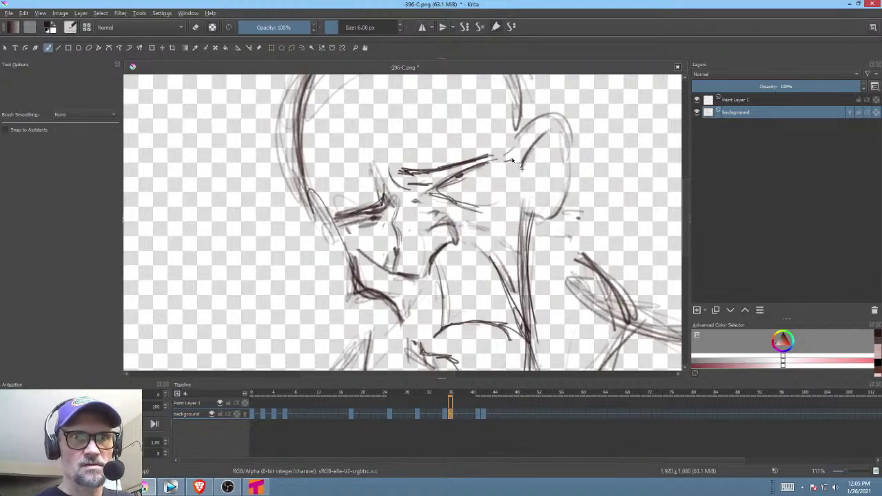
Compare the brow, eyes and ear across the drawings from frame 35 to frame 42.
{"action": "key", "text": "alt+period"}
{"action": "key", "text": "alt+period"}
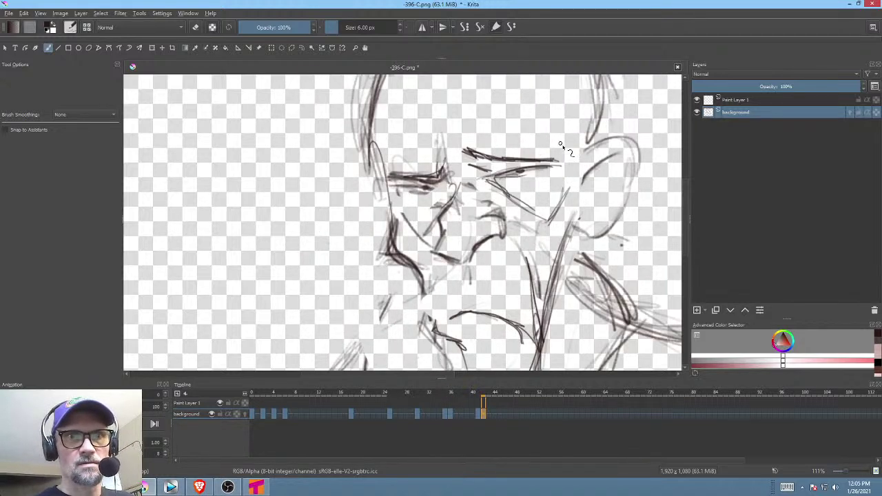
{"action": "key", "text": "alt+comma"}
{"action": "key", "text": "alt+comma"}
{"action": "key", "text": "alt+comma"}
{"action": "key", "text": "alt+comma"}
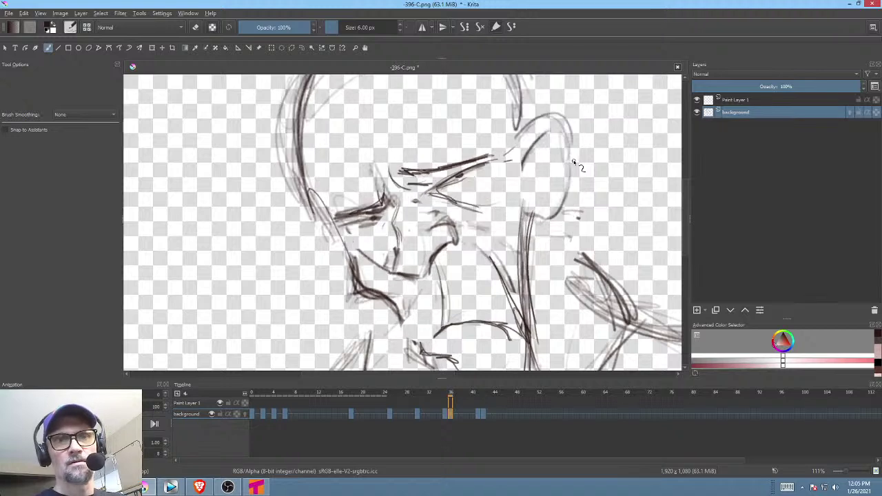
{"action": "key", "text": "alt+period"}
{"action": "key", "text": "alt+period"}
{"action": "key", "text": "alt+comma"}
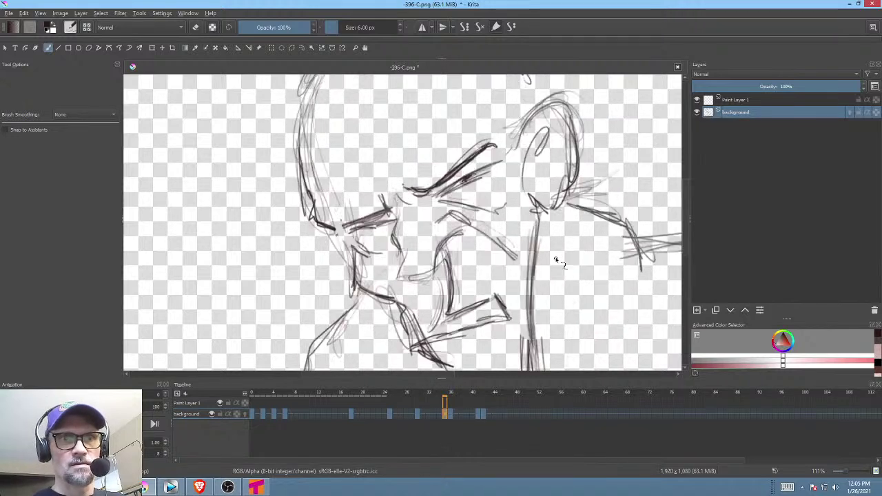
{"action": "key", "text": "alt+period"}
Flip between frames 30, 35 and 36 to examine the motion of the mouth, beard and shoulders.
{"action": "left_click_drag", "start_coordinate": [555, 266], "coordinate": [544, 138]}
{"action": "key", "text": "alt+comma"}
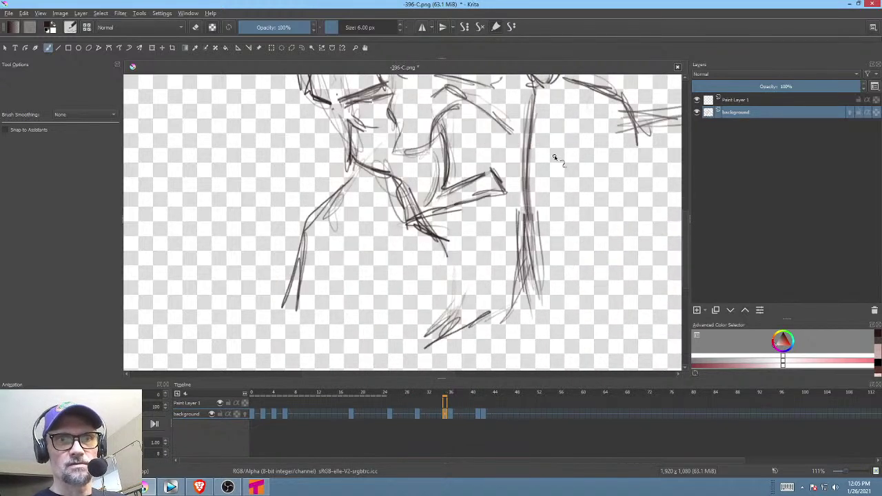
{"action": "key", "text": "alt+period"}
{"action": "key", "text": "alt+comma"}
{"action": "key", "text": "alt+comma"}
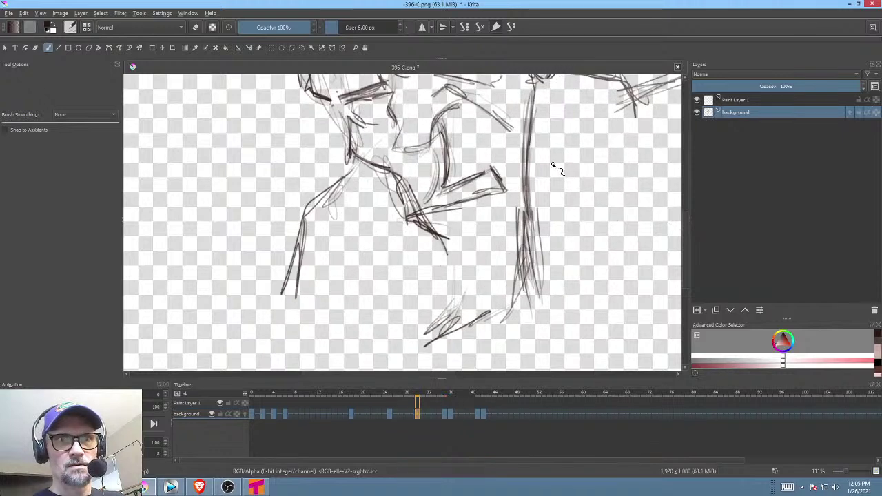
{"action": "key", "text": "alt+period"}
{"action": "key", "text": "alt+comma"}
{"action": "key", "text": "alt+period"}
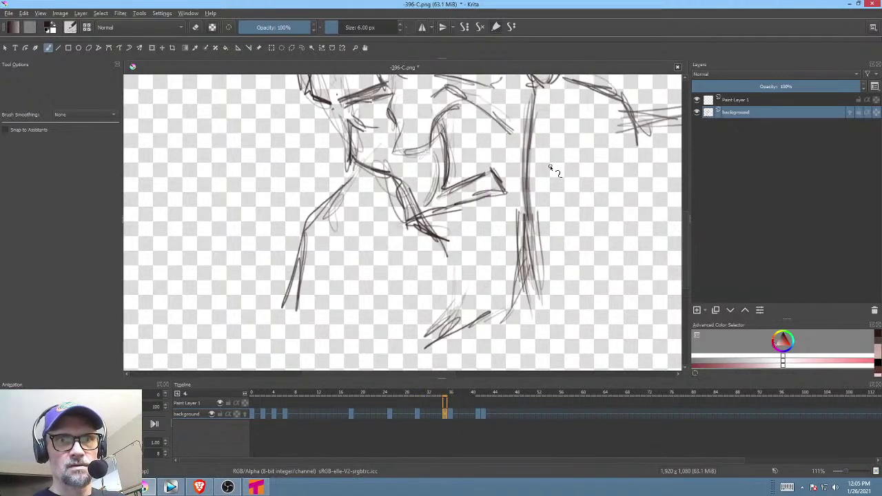
{"action": "key", "text": "alt+comma"}
{"action": "key", "text": "alt+period"}
{"action": "key", "text": "alt+period"}
{"action": "key", "text": "alt+comma"}
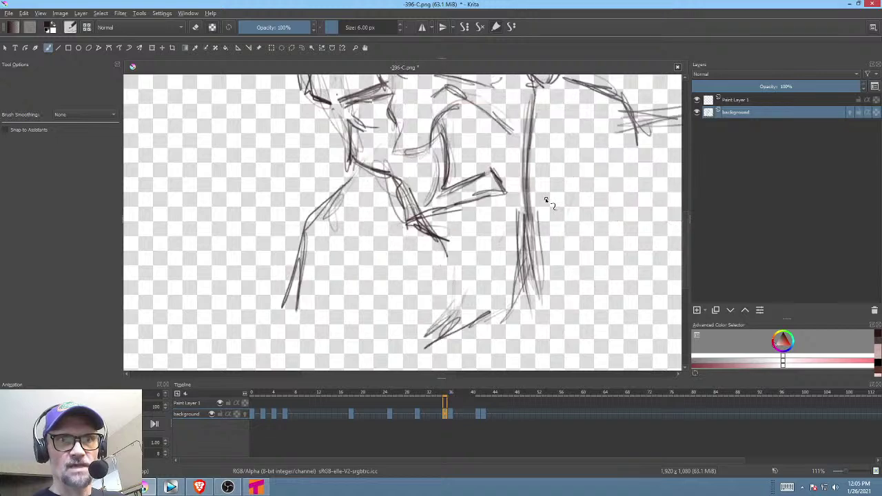
Outline the lower beard at frame 36 and shift it slightly down and toward the chest, matching the shift at frame 41.
{"action": "key", "text": "alt+period"}
{"action": "key", "text": "l"}
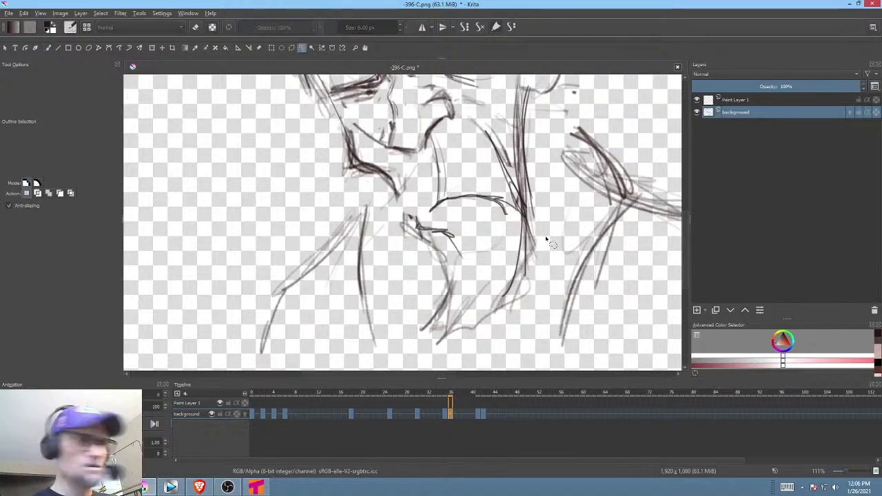
{"action": "mouse_move", "coordinate": [548, 237]}
{"action": "left_mouse_down"}
{"action": "mouse_move", "coordinate": [453, 259]}
{"action": "mouse_move", "coordinate": [513, 316]}
{"action": "mouse_move", "coordinate": [543, 238]}
{"action": "left_mouse_up"}
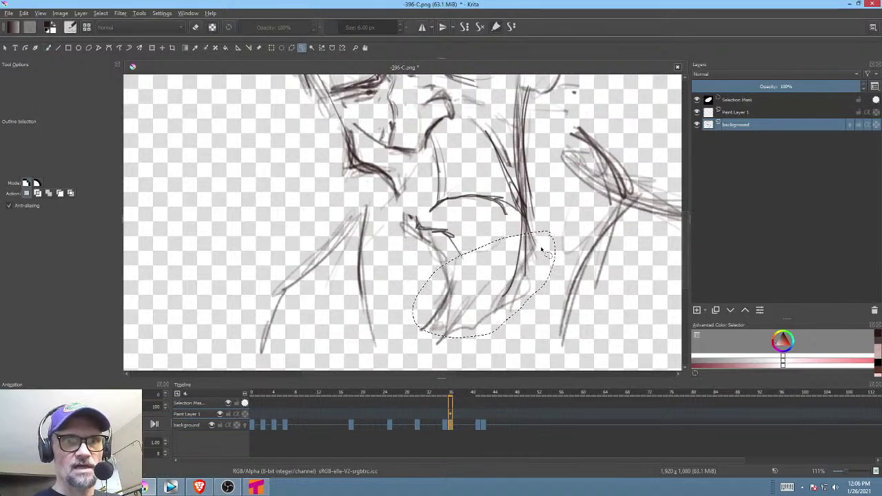
{"action": "key", "text": "ctrl+t"}
{"action": "left_click_drag", "start_coordinate": [521, 281], "coordinate": [513, 302]}
{"action": "left_click", "coordinate": [479, 427]}
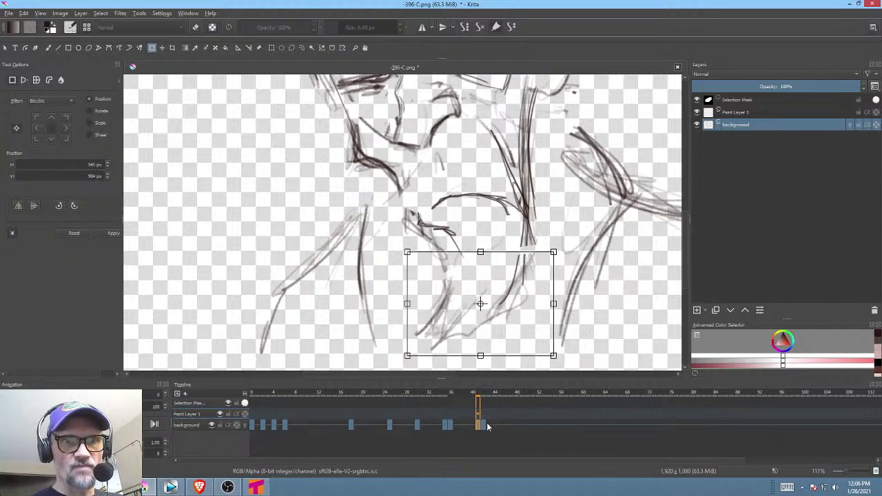
Move the selected lower beard slightly downward at frame 42 and rotate it a few degrees clockwise.
{"action": "left_click", "coordinate": [485, 426]}
{"action": "left_click", "coordinate": [494, 296]}
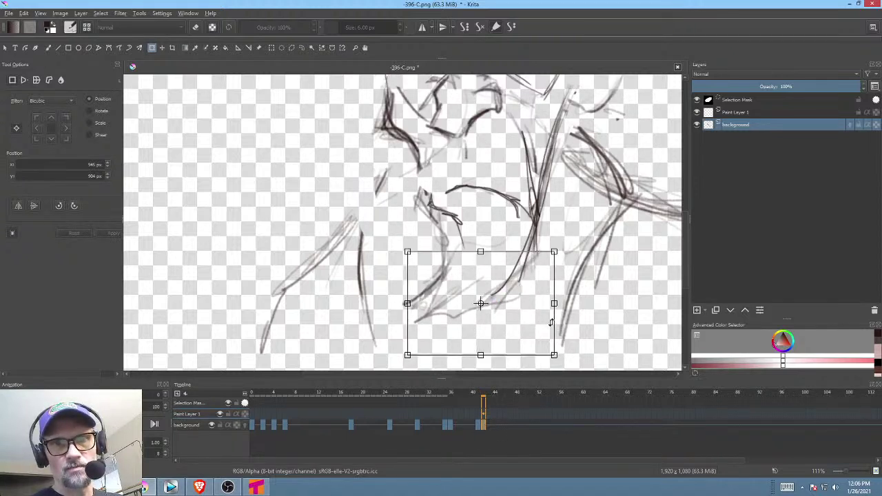
{"action": "left_click_drag", "start_coordinate": [512, 326], "coordinate": [506, 333]}
{"action": "left_click_drag", "start_coordinate": [560, 300], "coordinate": [560, 304]}
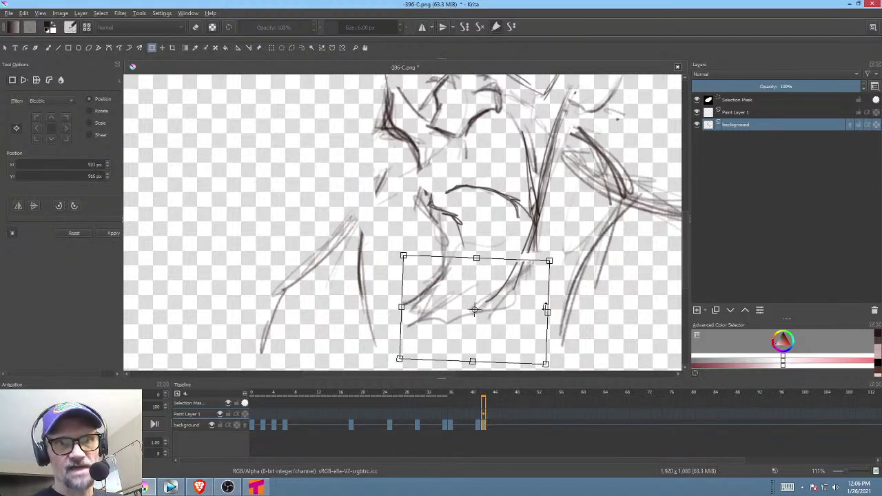
{"action": "left_click_drag", "start_coordinate": [506, 321], "coordinate": [504, 327]}
Set up a blank drawing at frame 35 of the background layer and save the PNG together with a Krita copy.
{"action": "left_click", "coordinate": [434, 424]}
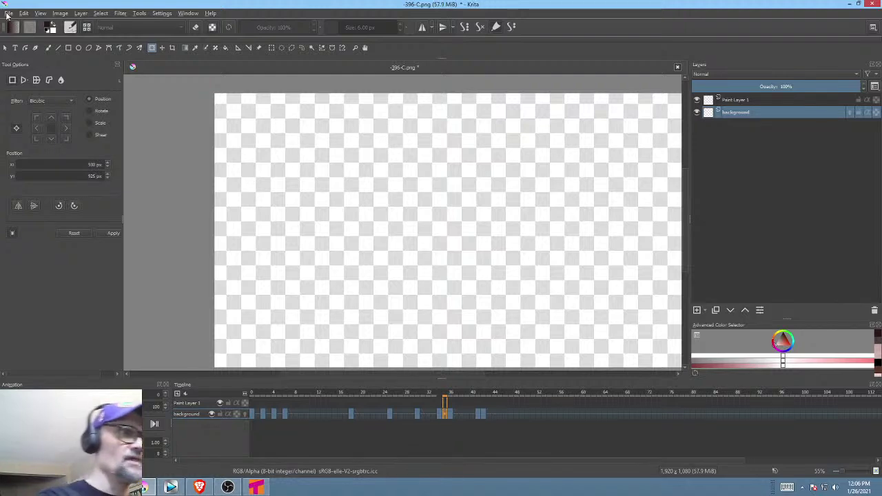
{"action": "left_click", "coordinate": [8, 14]}
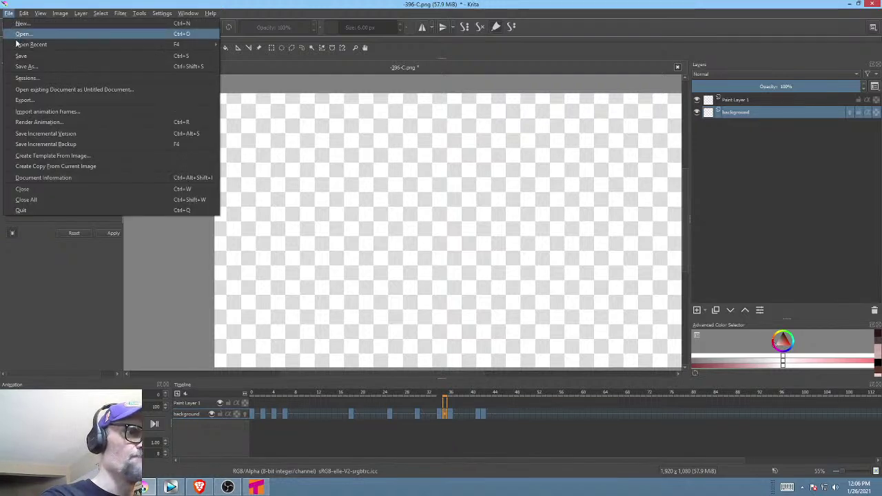
{"action": "left_click", "coordinate": [21, 43]}
{"action": "left_click", "coordinate": [562, 385]}
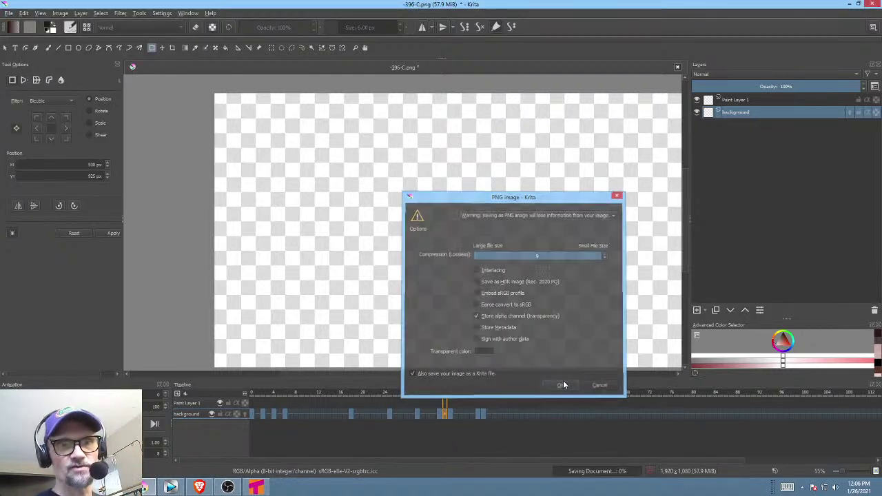
Turn on onion skins for the background layer with the brush ready, and compare the drawings at frames 34 and 36.
{"action": "key", "text": "b"}
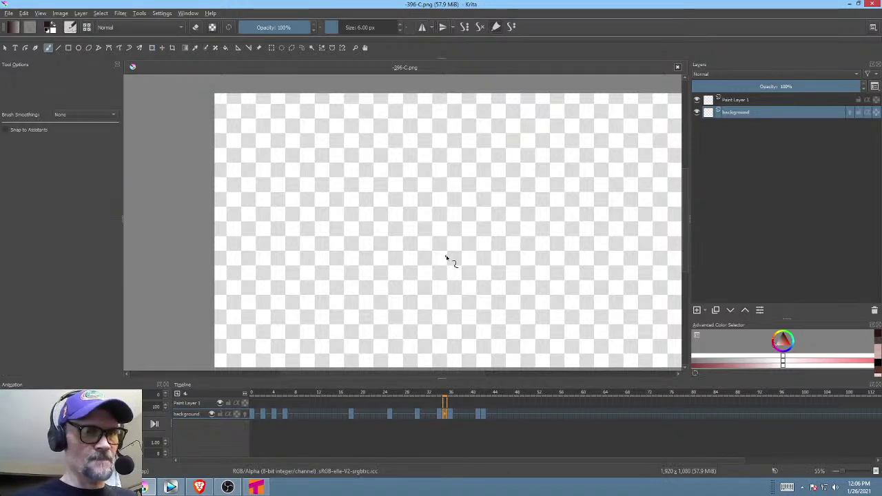
{"action": "left_click", "coordinate": [245, 414]}
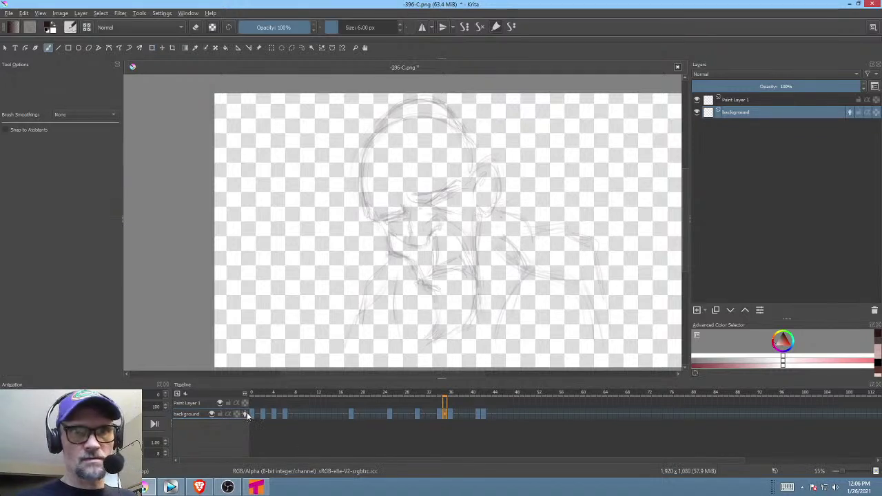
{"action": "key", "text": "Left"}
{"action": "left_click_drag", "start_coordinate": [508, 210], "coordinate": [512, 224]}
{"action": "key", "text": "Right"}
{"action": "key", "text": "Right"}
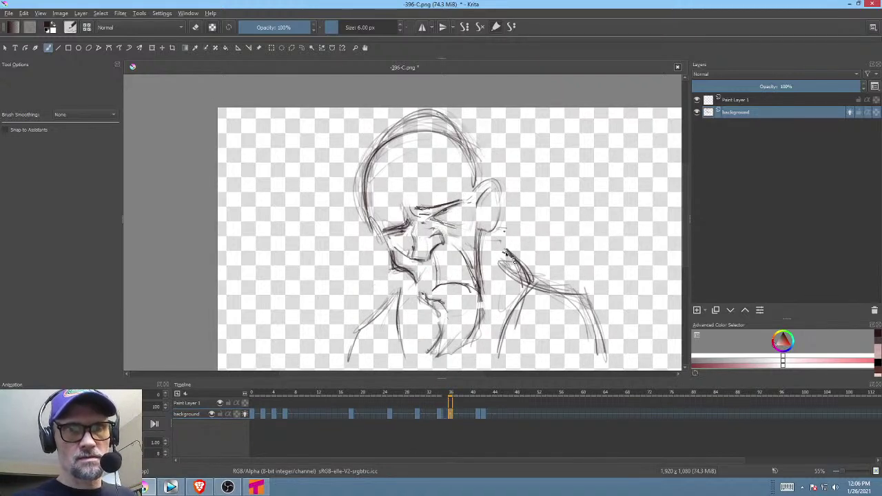
Sketch the upper line of the eyebrow nearest the ear at frame 35, between its positions at frames 34 and 36.
{"action": "left_click_drag", "start_coordinate": [495, 256], "coordinate": [543, 217]}
{"action": "key", "text": "Left"}
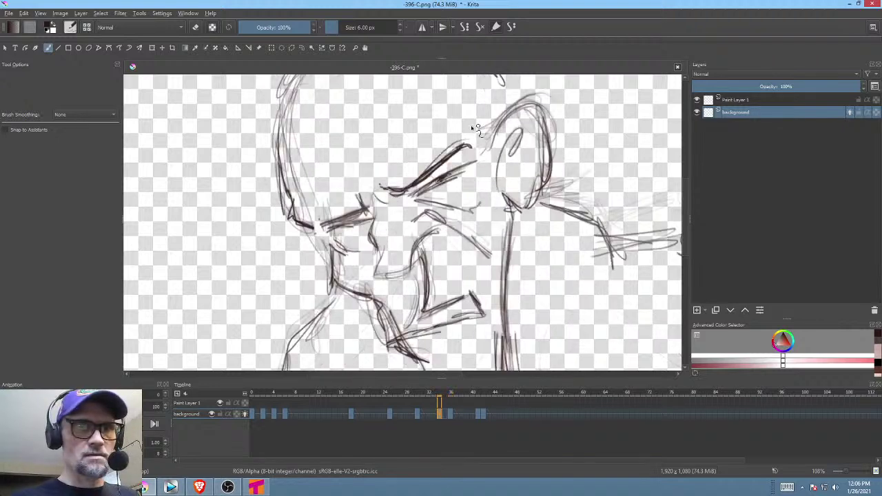
{"action": "left_click", "coordinate": [440, 154]}
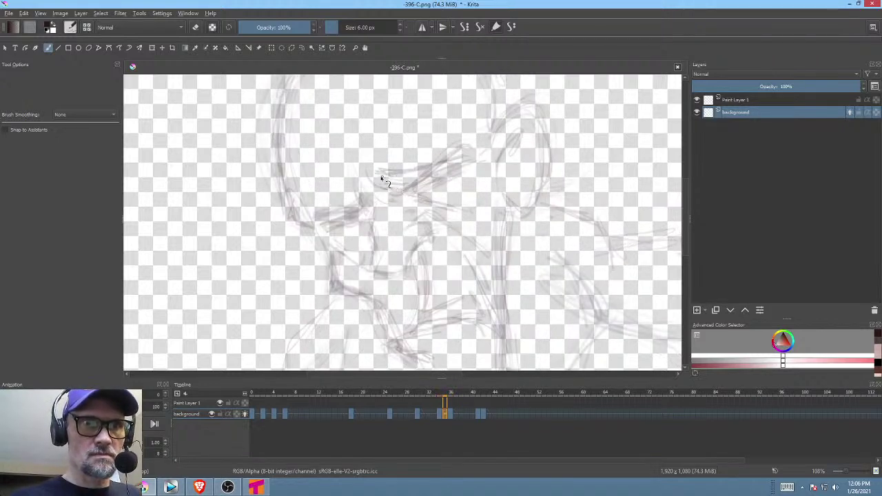
{"action": "mouse_move", "coordinate": [381, 179]}
{"action": "left_mouse_down"}
{"action": "mouse_move", "coordinate": [410, 181]}
{"action": "mouse_move", "coordinate": [469, 158]}
{"action": "left_mouse_up"}
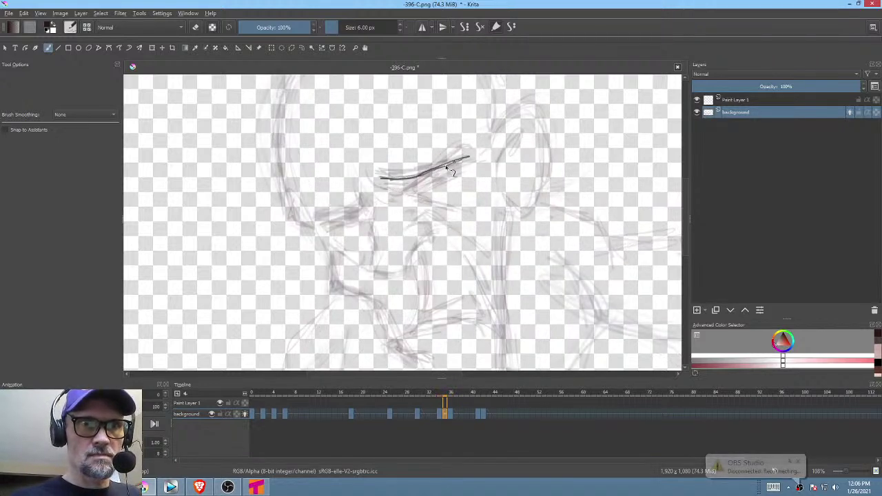
{"action": "left_click_drag", "start_coordinate": [382, 181], "coordinate": [418, 175]}
Check the eyebrow against frames 34 and 36, and add a short frown crease at the far eyebrow's inner end at frame 35.
{"action": "key", "text": "Left"}
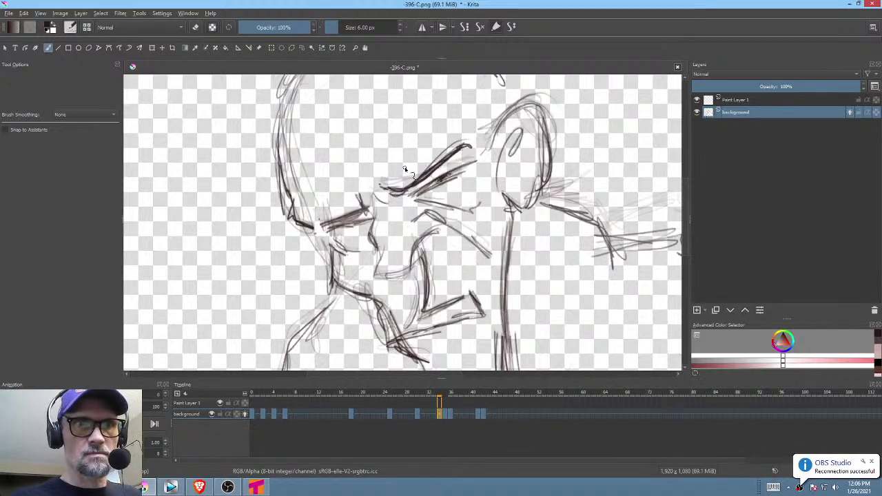
{"action": "key", "text": "Right"}
{"action": "key", "text": "Right"}
{"action": "key", "text": "Left"}
{"action": "key", "text": "Left"}
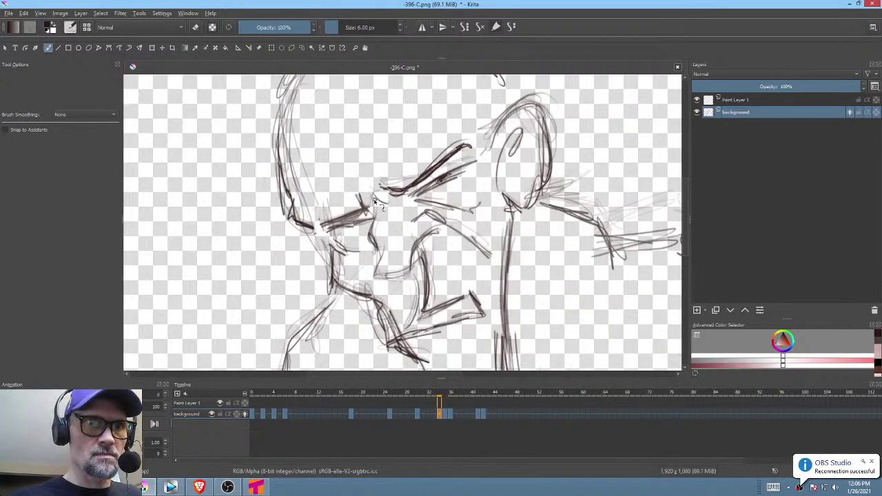
{"action": "key", "text": "Right"}
{"action": "key", "text": "Left"}
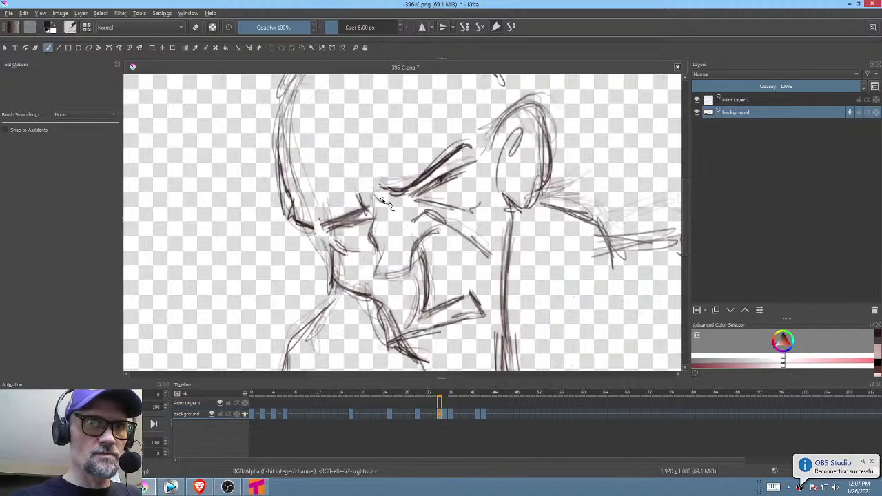
{"action": "key", "text": "Right"}
{"action": "key", "text": "Right"}
{"action": "key", "text": "Left"}
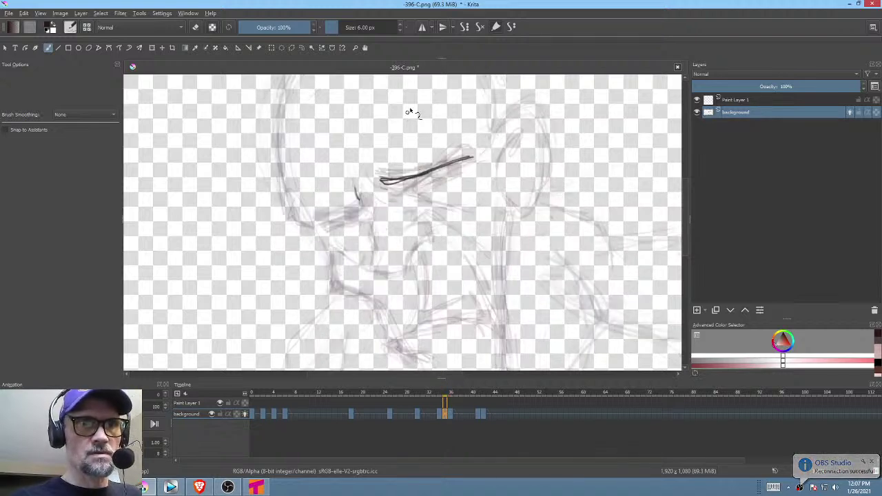
{"action": "key", "text": "Left"}
{"action": "key", "text": "Right"}
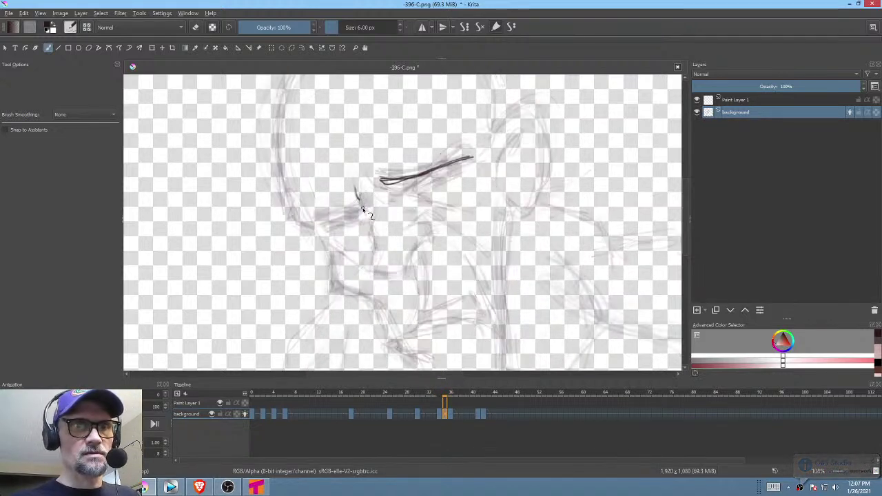
Draw the far eyebrow's upper line at frame 35, running from the face outline up to the frown crease.
{"action": "key", "text": "Left"}
{"action": "key", "text": "Right"}
{"action": "left_click_drag", "start_coordinate": [325, 218], "coordinate": [358, 208]}
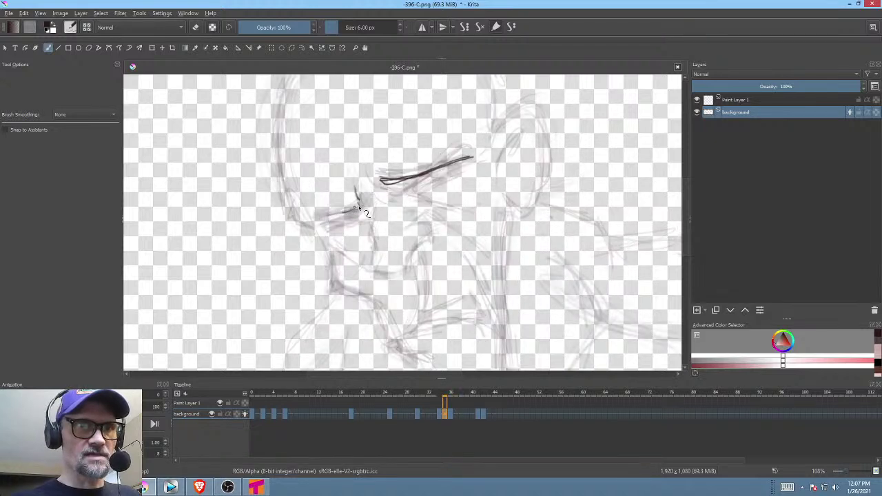
{"action": "key", "text": "Left"}
{"action": "key", "text": "Right"}
{"action": "key", "text": "Right"}
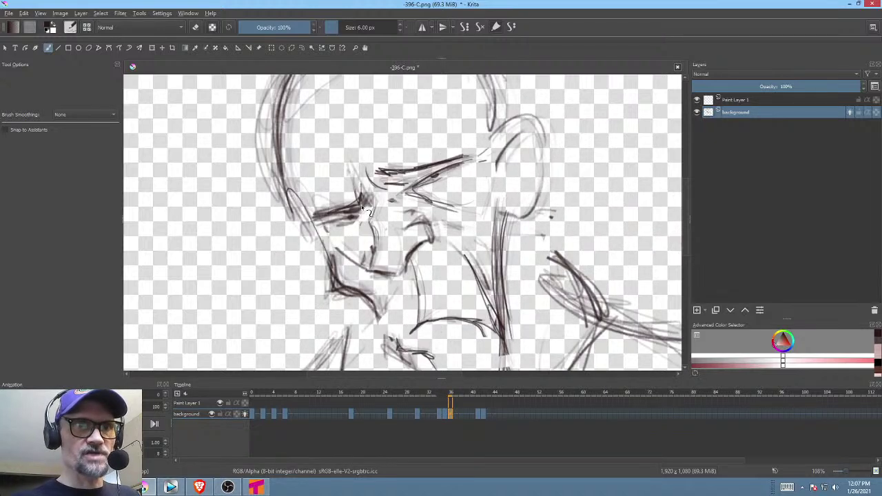
{"action": "key", "text": "Left"}
{"action": "key", "text": "Left"}
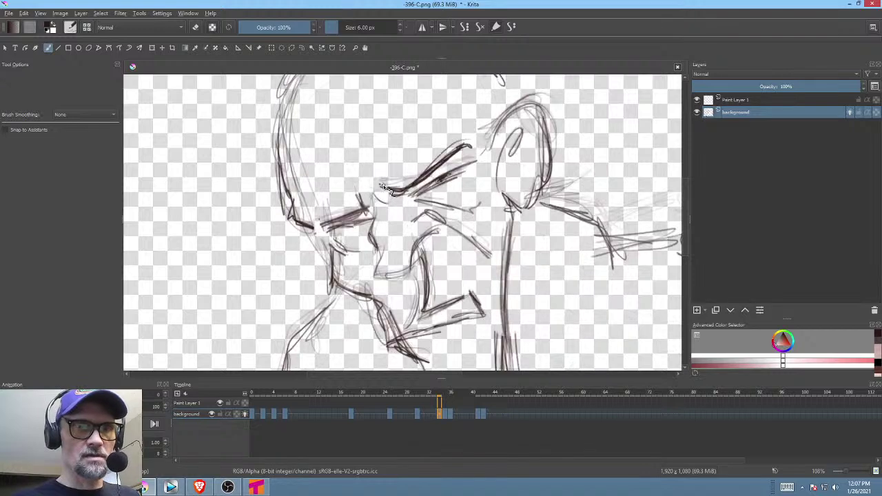
{"action": "key", "text": "Right"}
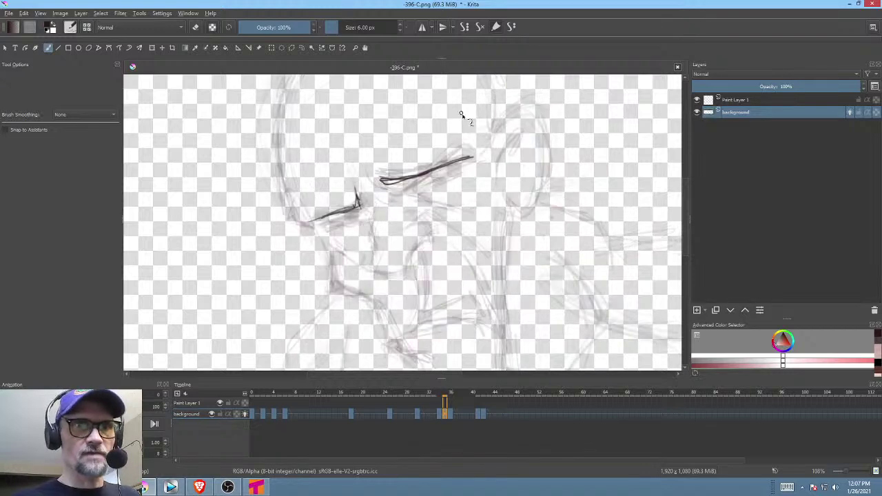
{"action": "key", "text": "Left"}
{"action": "key", "text": "Right"}
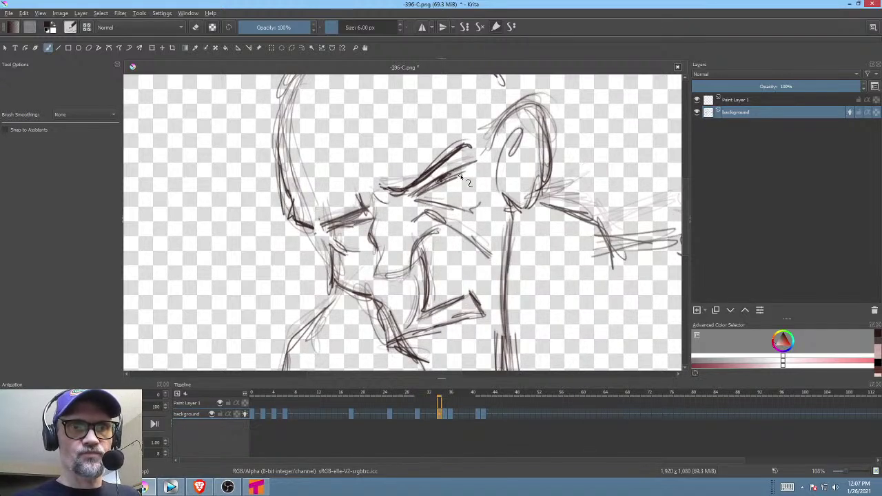
Draw the lower line of the eyebrow nearest the ear at frame 35, using frames 34 and 36 as reference.
{"action": "key", "text": "Right"}
{"action": "key", "text": "Right"}
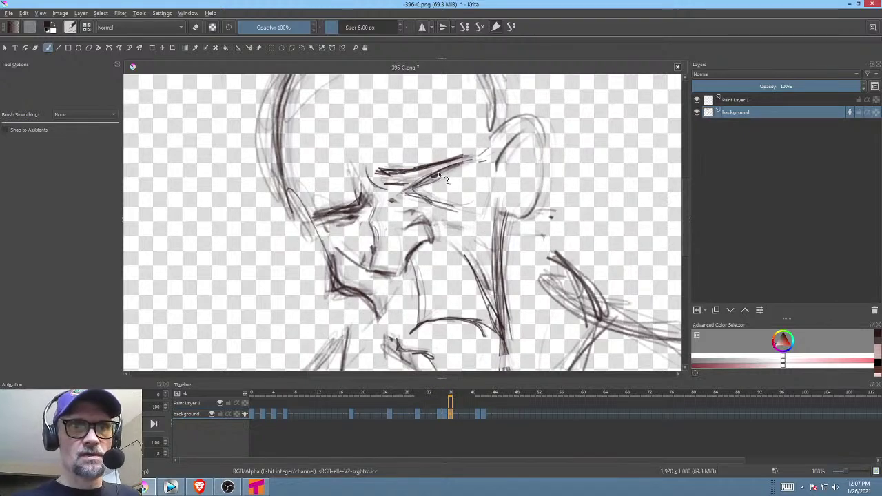
{"action": "key", "text": "Left"}
{"action": "key", "text": "Left"}
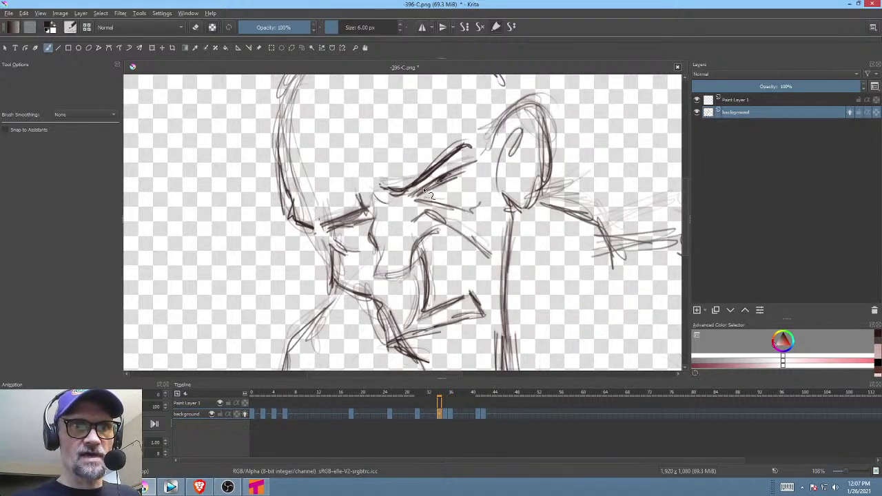
{"action": "key", "text": "Right"}
{"action": "mouse_move", "coordinate": [419, 190]}
{"action": "left_mouse_down"}
{"action": "mouse_move", "coordinate": [456, 170]}
{"action": "mouse_move", "coordinate": [412, 196]}
{"action": "mouse_move", "coordinate": [469, 164]}
{"action": "left_mouse_up"}
{"action": "key", "text": "Left"}
{"action": "key", "text": "Right"}
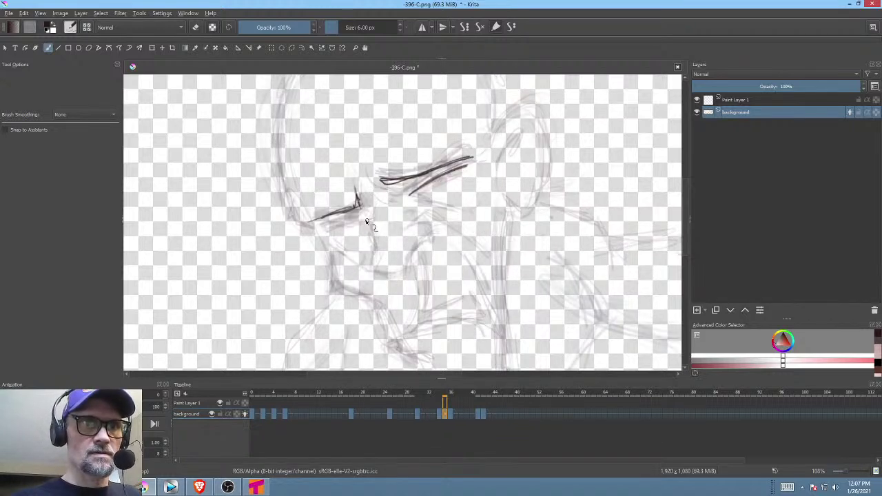
Draw the lower line beneath the far eyebrow at frame 35, between its positions in the neighbouring drawings.
{"action": "key", "text": "Right"}
{"action": "key", "text": "Left"}
{"action": "key", "text": "Right"}
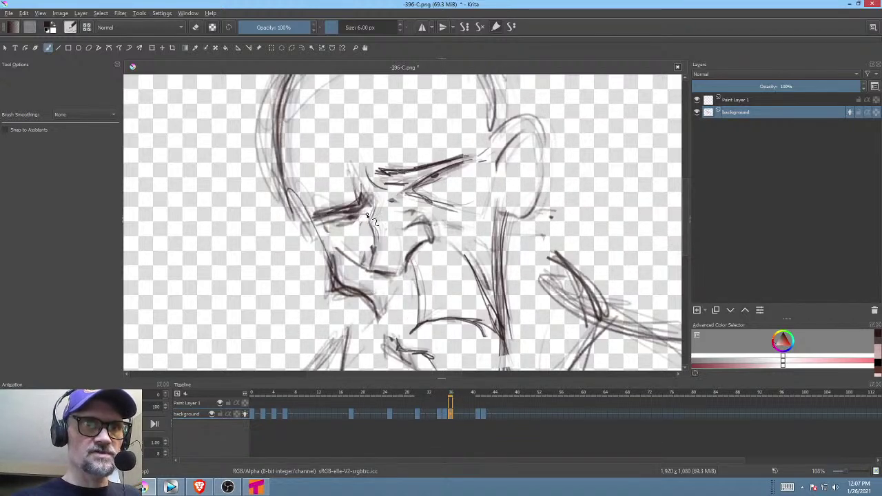
{"action": "key", "text": "Left"}
{"action": "key", "text": "Left"}
{"action": "key", "text": "Right"}
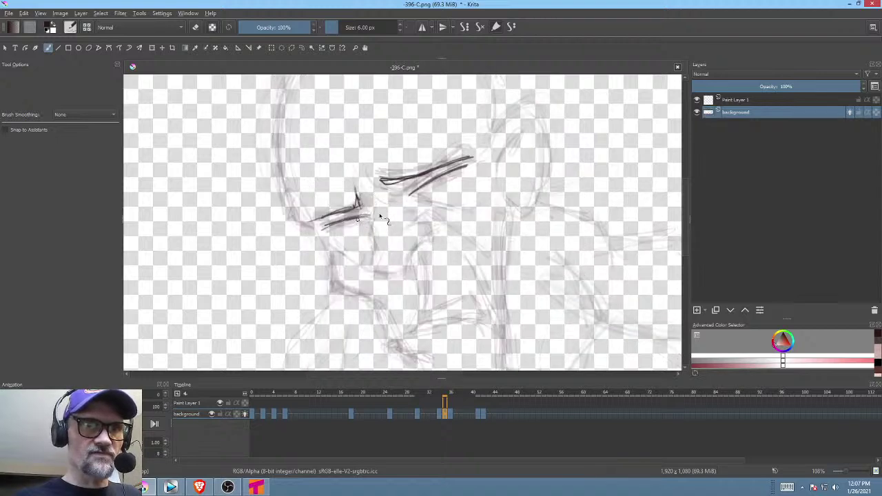
Flip through the preceding drawings and frame 36, and draw the bent nose bridge line below the frown crease at frame 35.
{"action": "key", "text": "Left"}
{"action": "key", "text": "Left"}
{"action": "key", "text": "Left"}
{"action": "key", "text": "Left"}
{"action": "key", "text": "Left"}
{"action": "key", "text": "Right"}
{"action": "key", "text": "Right"}
{"action": "key", "text": "Right"}
{"action": "key", "text": "Right"}
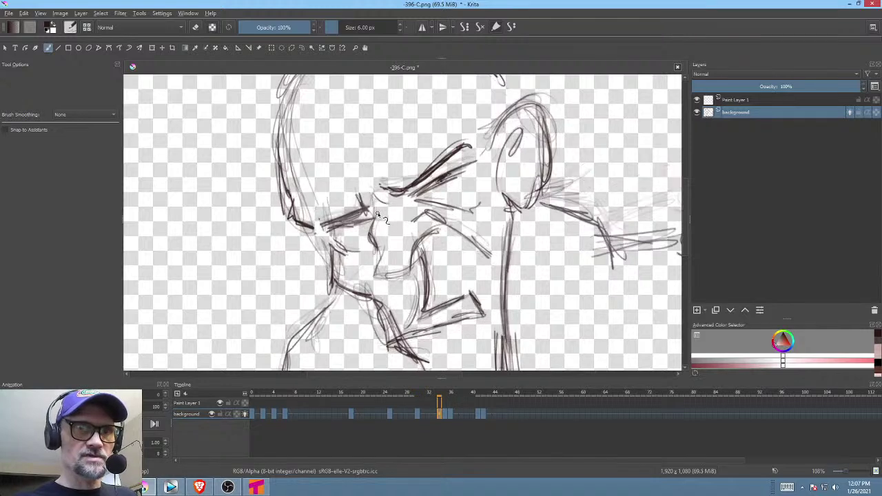
{"action": "key", "text": "Right"}
{"action": "key", "text": "Right"}
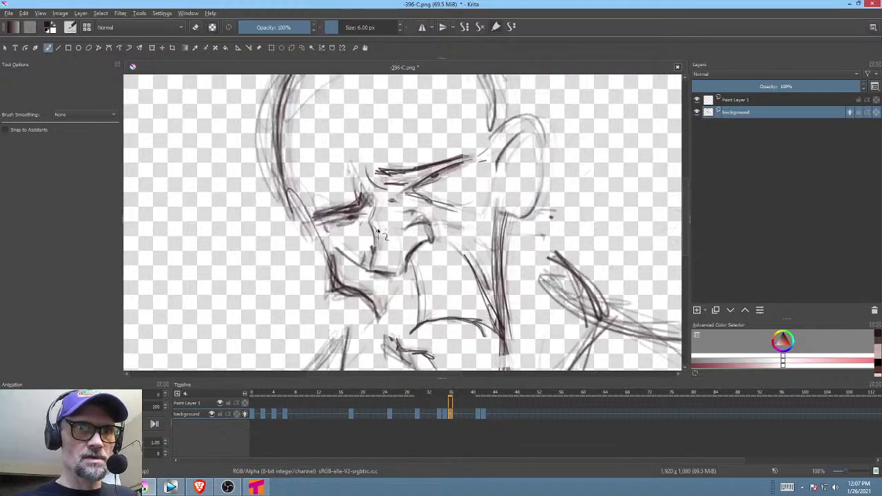
{"action": "key", "text": "Left"}
{"action": "key", "text": "Left"}
{"action": "key", "text": "Right"}
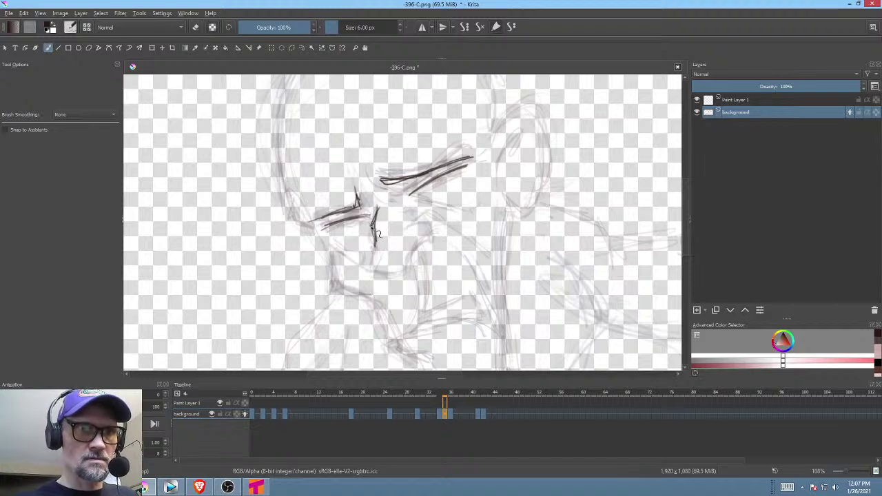
Draw the short horizontal line under the nose tip at frame 35, guided by frames 34 and 36.
{"action": "key", "text": "Left"}
{"action": "key", "text": "Right"}
{"action": "key", "text": "Right"}
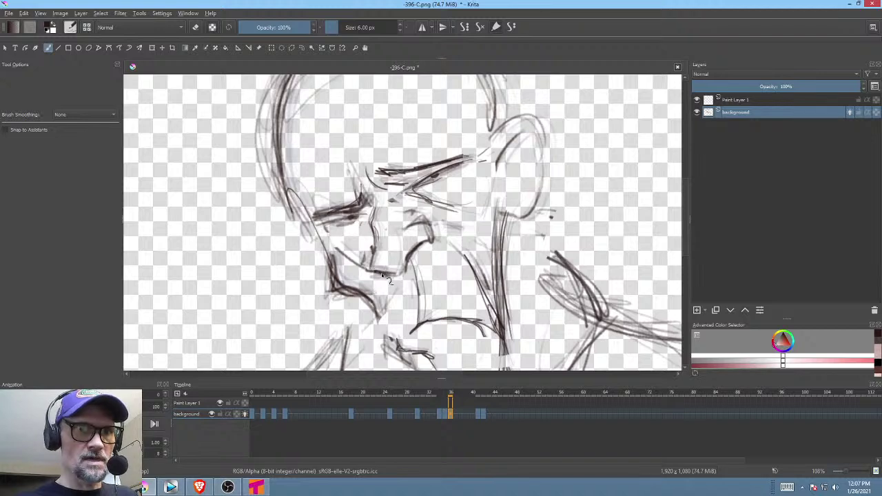
{"action": "key", "text": "Left"}
{"action": "key", "text": "Left"}
{"action": "key", "text": "Right"}
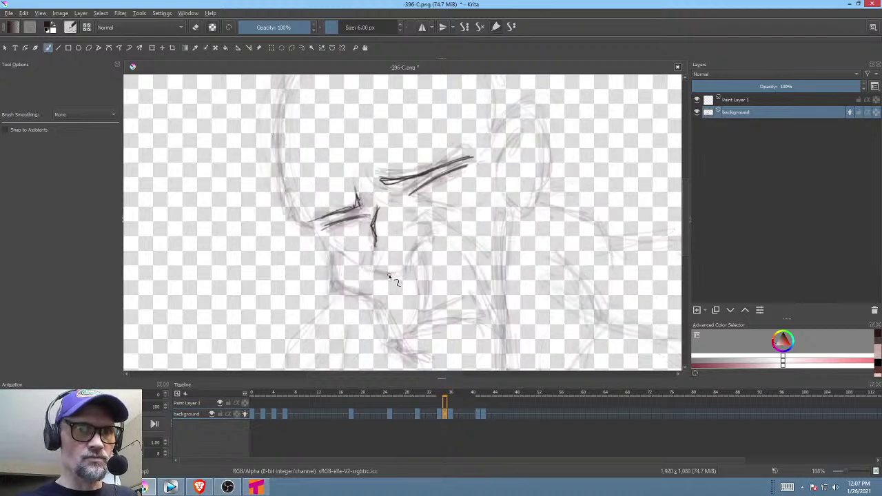
{"action": "left_click_drag", "start_coordinate": [373, 274], "coordinate": [403, 272]}
Draw the lower curve of the nostril wing rising from the nose tip toward the cheek at frame 35.
{"action": "key", "text": "Left"}
{"action": "key", "text": "Left"}
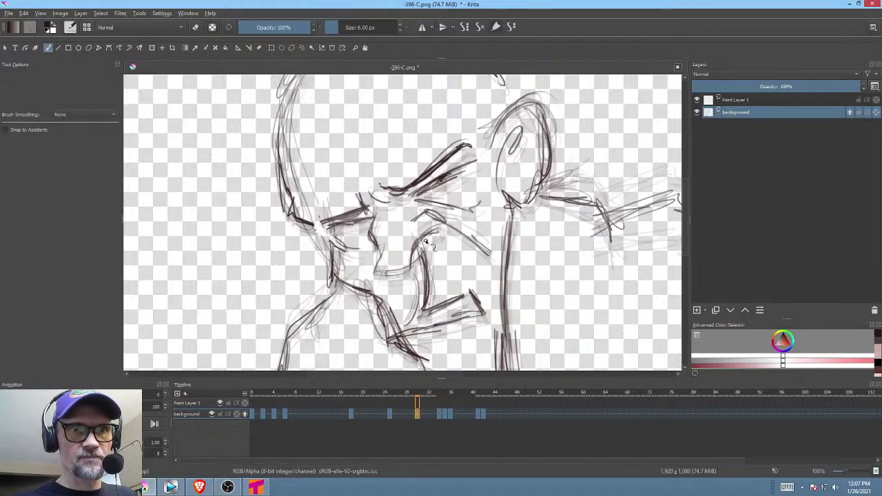
{"action": "key", "text": "Right"}
{"action": "key", "text": "Right"}
{"action": "key", "text": "Right"}
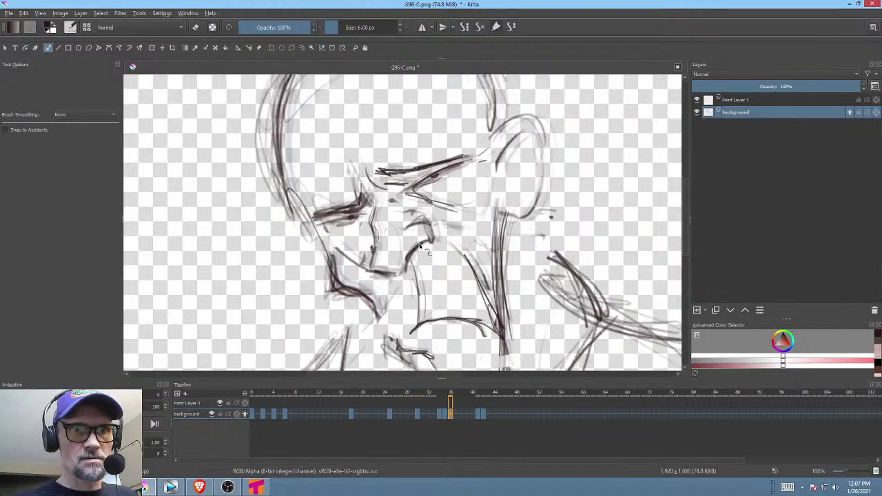
{"action": "key", "text": "Left"}
{"action": "key", "text": "Left"}
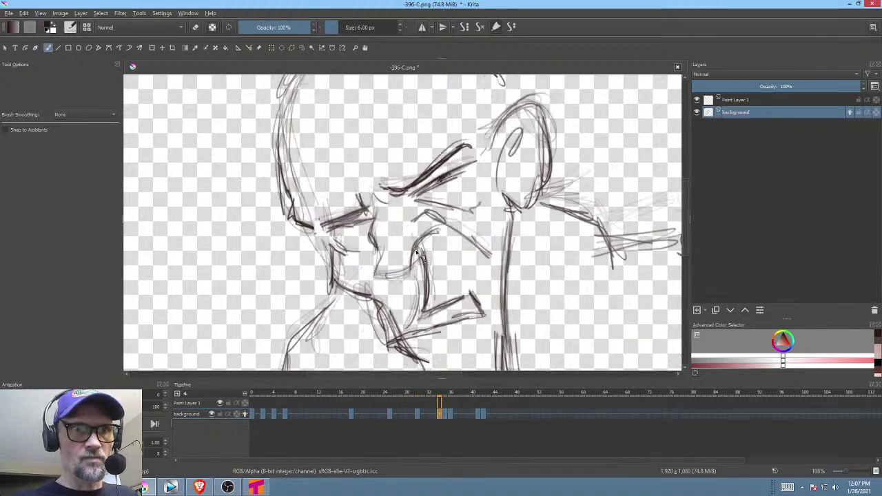
{"action": "key", "text": "Right"}
{"action": "left_click_drag", "start_coordinate": [408, 259], "coordinate": [422, 239]}
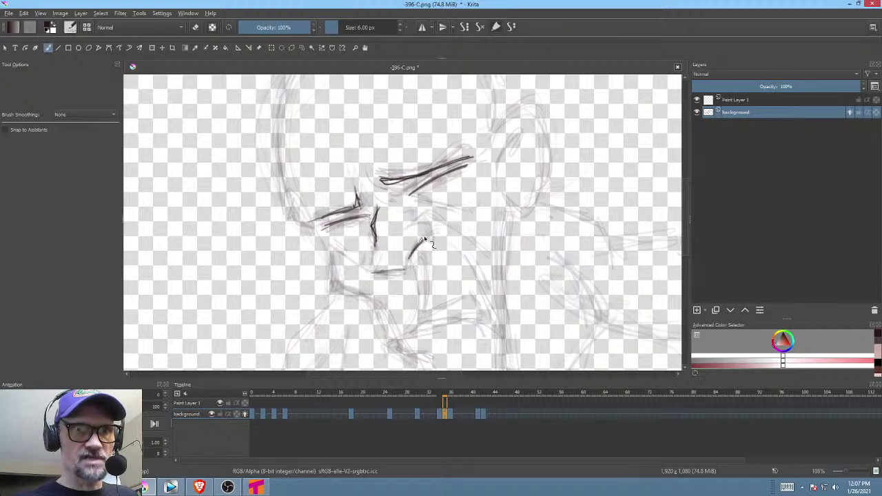
Add a short slanted stroke at the cheek side of the nostril wing at frame 35.
{"action": "key", "text": "Left"}
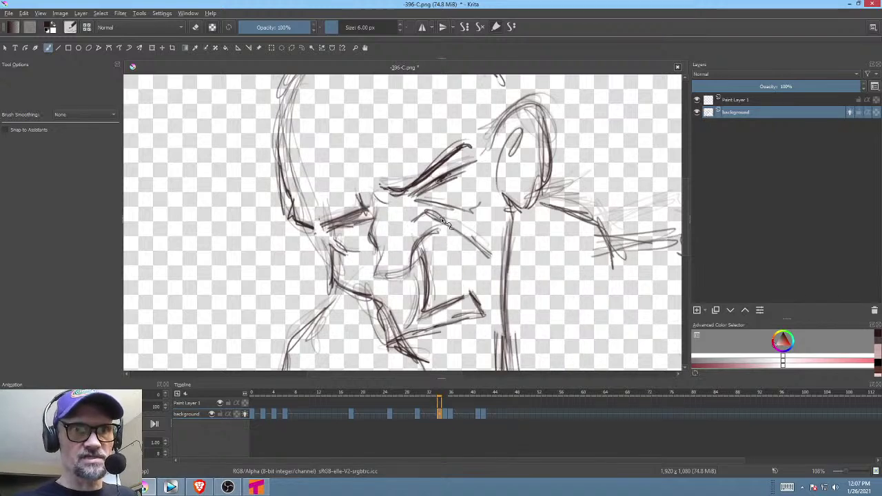
{"action": "key", "text": "Right"}
{"action": "key", "text": "Left"}
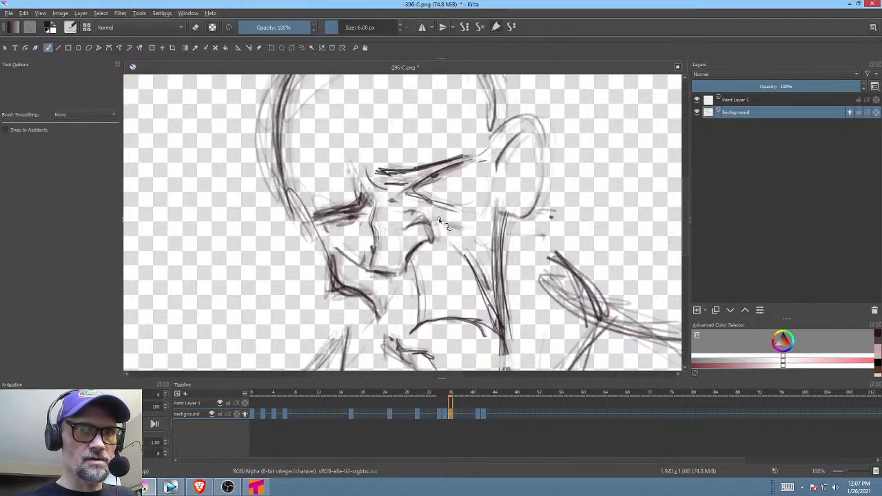
{"action": "key", "text": "Right"}
{"action": "left_click_drag", "start_coordinate": [432, 222], "coordinate": [439, 232]}
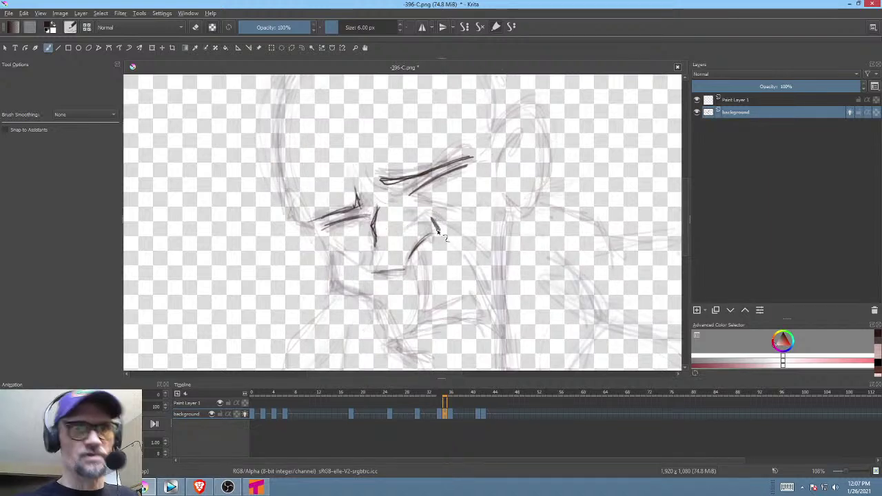
Add a small stroke for the top of the nostril wing at frame 35 after checking the neighbouring drawings.
{"action": "key", "text": "Left"}
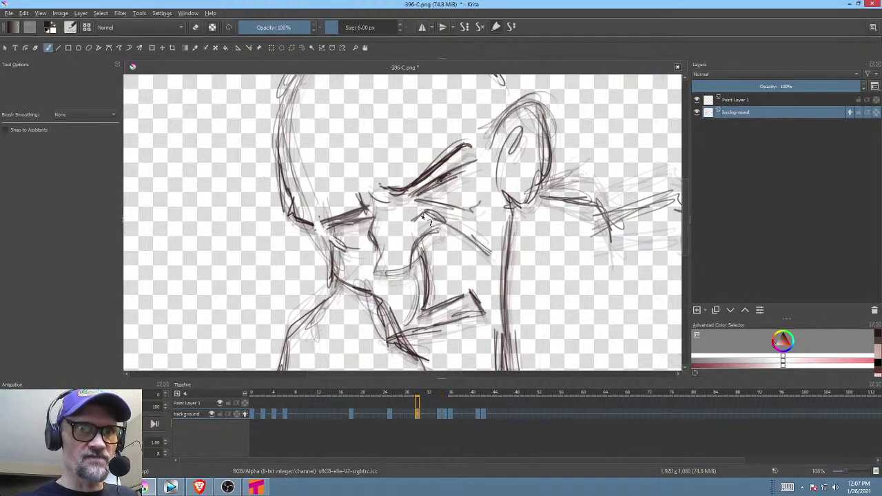
{"action": "key", "text": "Right"}
{"action": "key", "text": "Right"}
{"action": "key", "text": "Right"}
{"action": "key", "text": "Left"}
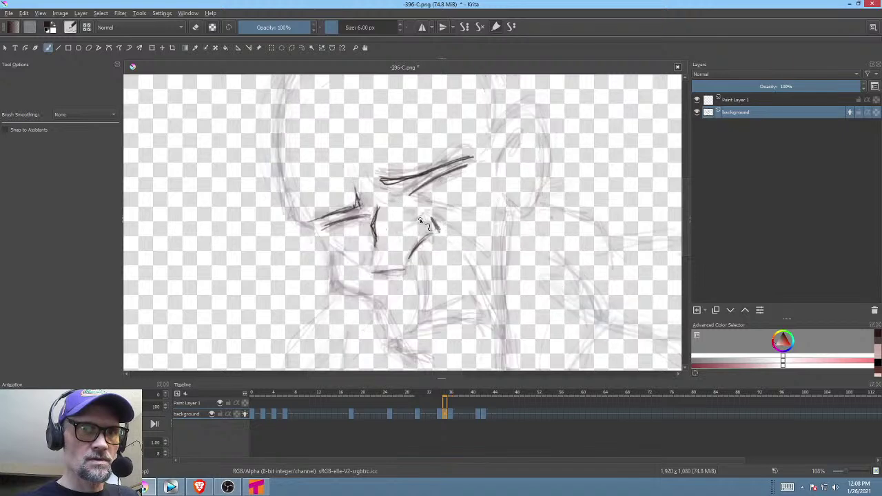
Add the short stroke that carries the nose bridge down to the nose tip at frame 35.
{"action": "scroll", "coordinate": [476, 229], "scroll_direction": "down", "scroll_amount": 1}
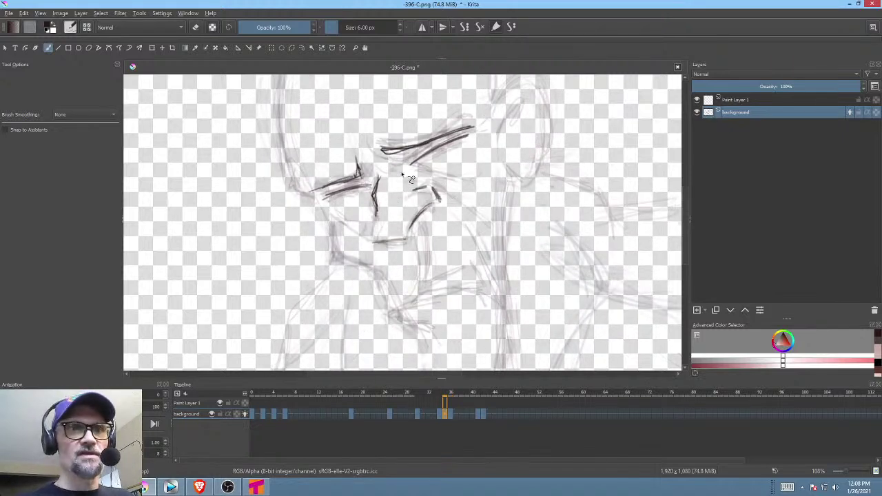
{"action": "key", "text": "Left"}
{"action": "key", "text": "Right"}
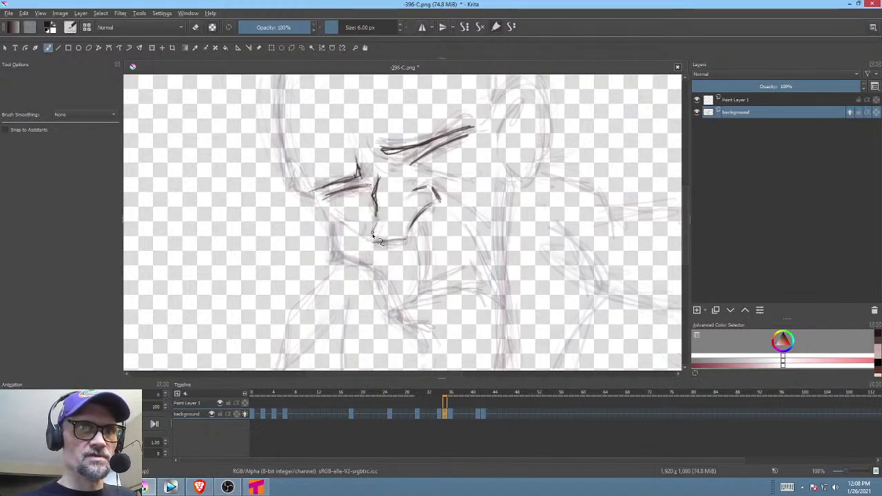
Draw the line running down from the nose to the mouth and the mouth's upper curve at frame 35, guided by frames 34 and 36.
{"action": "key", "text": "Left"}
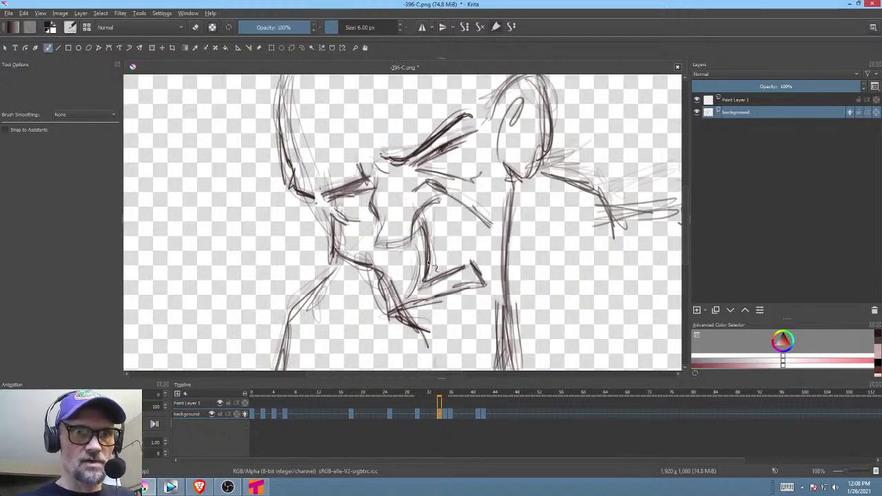
{"action": "key", "text": "Right"}
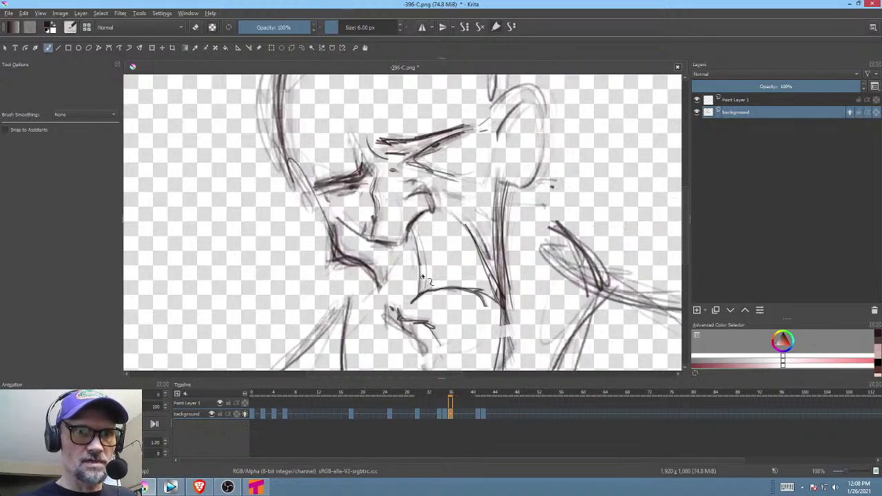
{"action": "key", "text": "Left"}
{"action": "key", "text": "Left"}
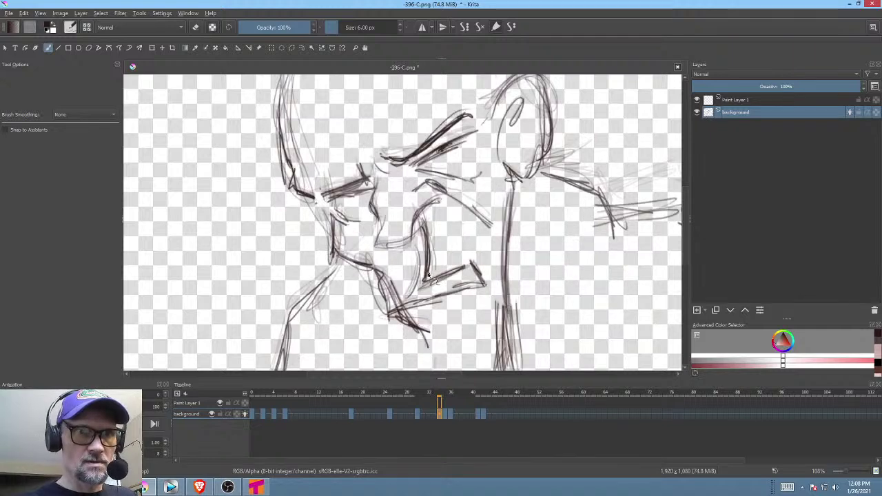
{"action": "key", "text": "Right"}
{"action": "key", "text": "Right"}
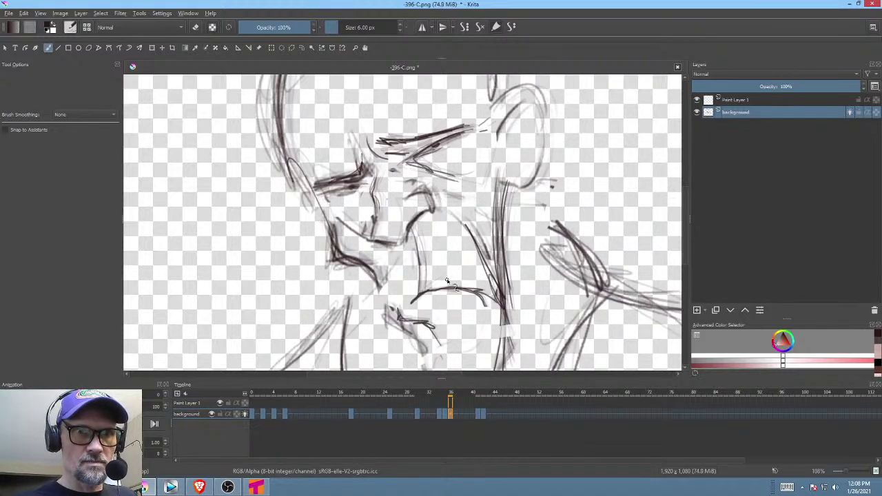
{"action": "key", "text": "Left"}
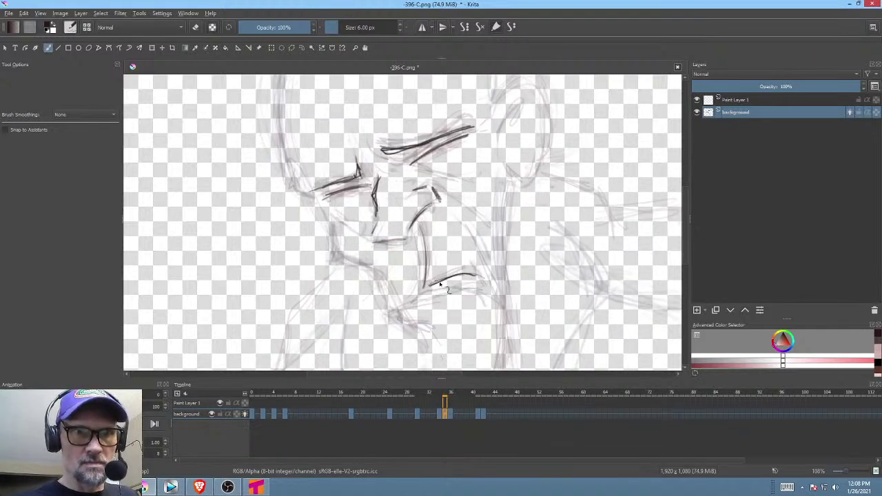
Add short slanted strokes for the mouth corner at frame 35 after flipping through the neighbouring drawings.
{"action": "left_click_drag", "start_coordinate": [481, 274], "coordinate": [481, 252]}
{"action": "key", "text": "Left"}
{"action": "key", "text": "Left"}
{"action": "key", "text": "Left"}
{"action": "key", "text": "Left"}
{"action": "key", "text": "Left"}
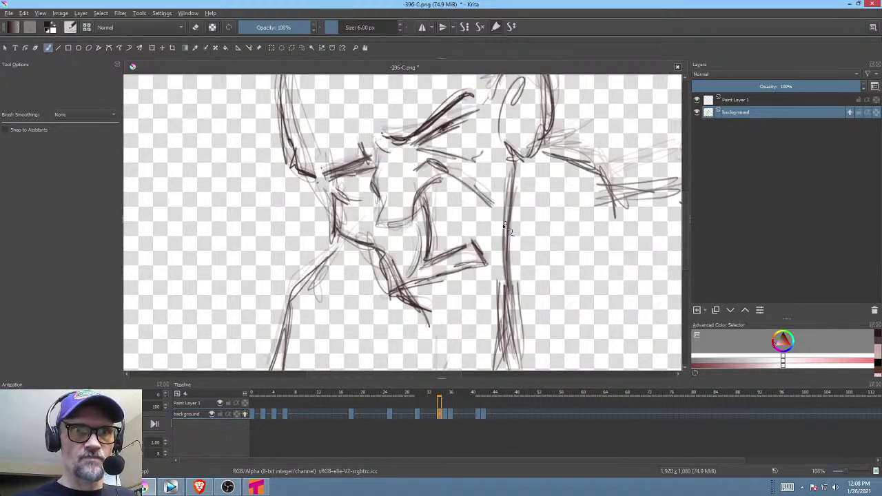
{"action": "key", "text": "Right"}
{"action": "key", "text": "Right"}
{"action": "key", "text": "Right"}
{"action": "key", "text": "Right"}
{"action": "key", "text": "Right"}
{"action": "key", "text": "Right"}
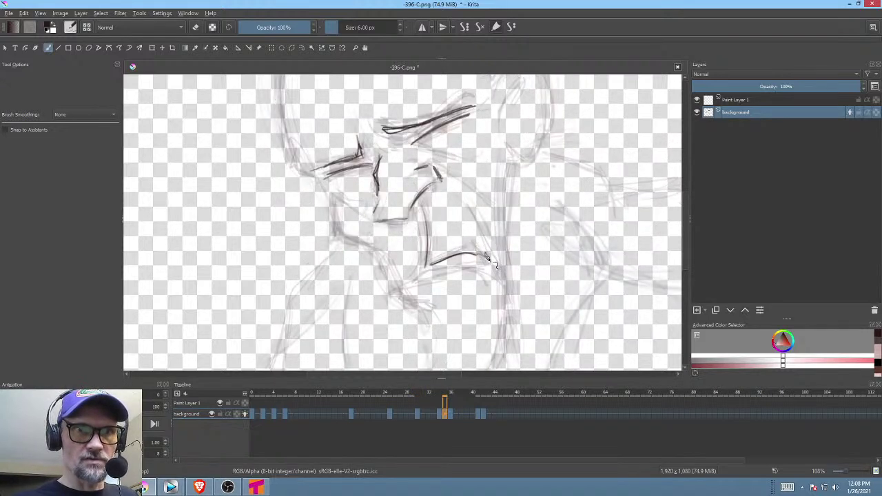
{"action": "key", "text": "Left"}
{"action": "key", "text": "Left"}
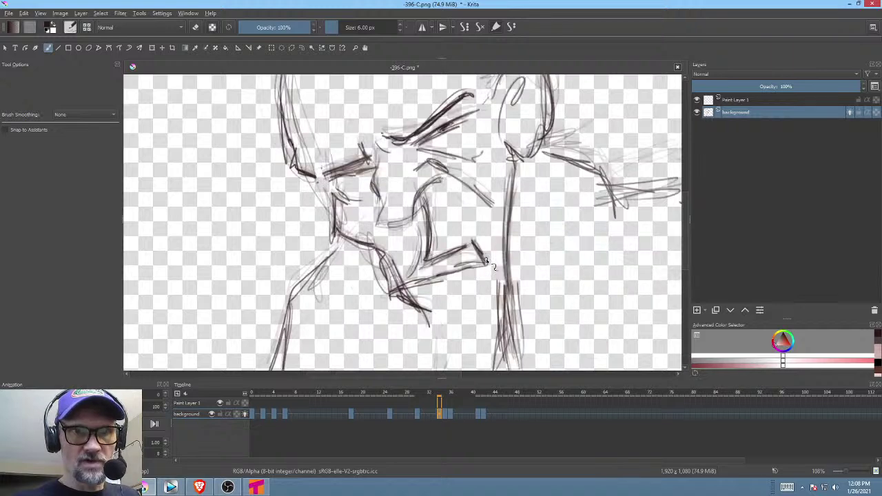
{"action": "key", "text": "Right"}
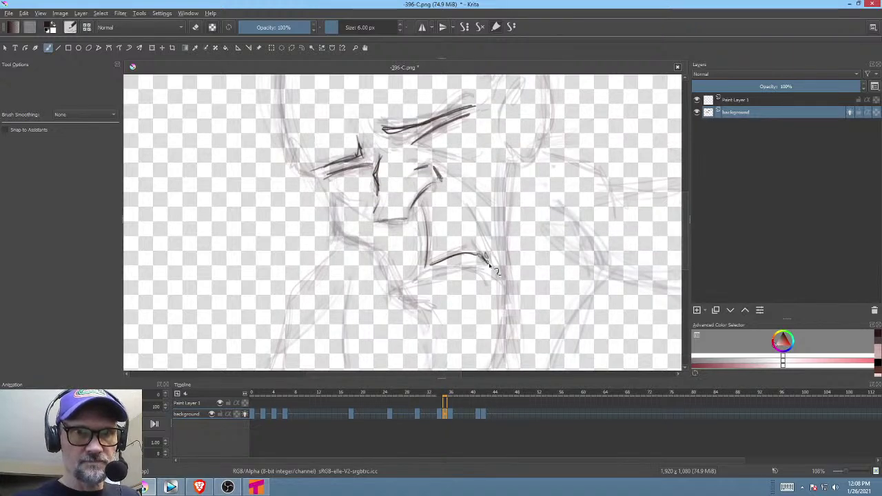
Draw the lower mouth line at frame 35, rising from the chin side toward the mouth corner, after checking the earlier drawings.
{"action": "key", "text": "Left"}
{"action": "key", "text": "Left"}
{"action": "key", "text": "Left"}
{"action": "key", "text": "Left"}
{"action": "key", "text": "Left"}
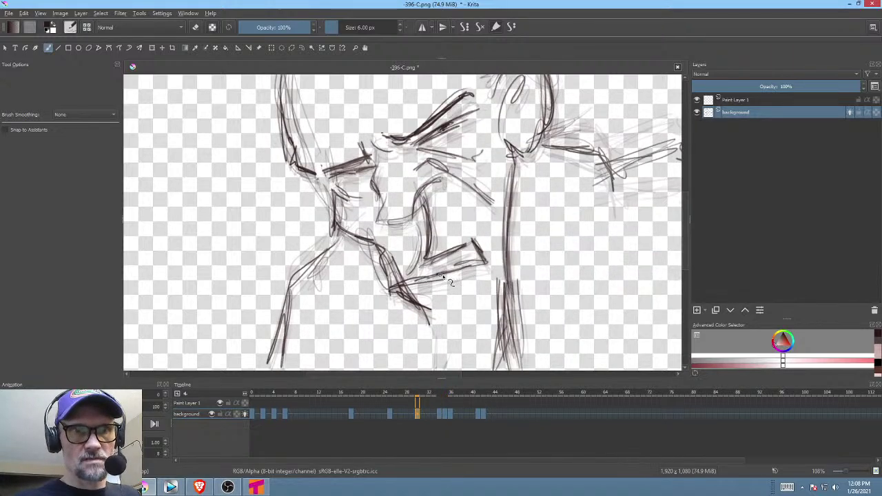
{"action": "key", "text": "Right"}
{"action": "key", "text": "Right"}
{"action": "key", "text": "Right"}
{"action": "key", "text": "Right"}
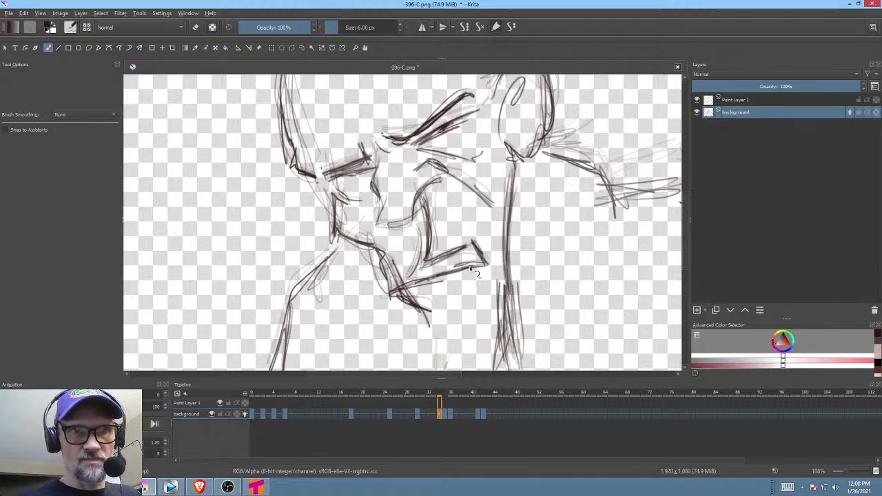
{"action": "key", "text": "Right"}
{"action": "key", "text": "Right"}
{"action": "key", "text": "Left"}
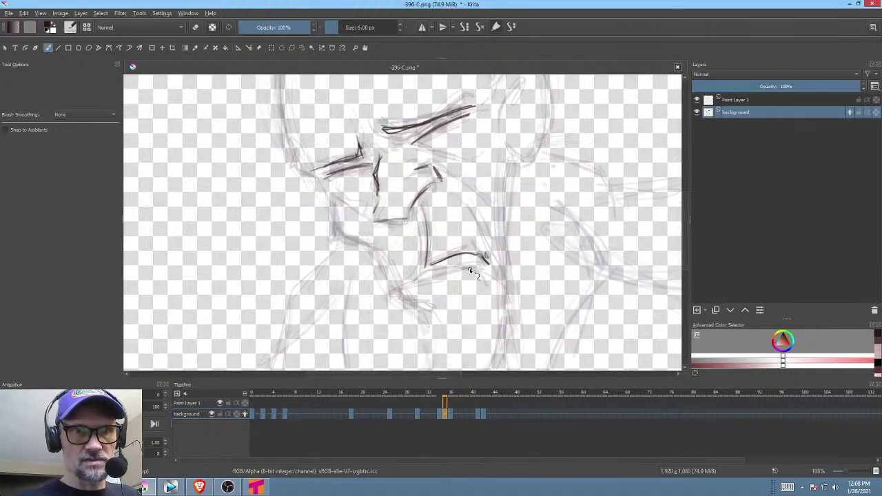
{"action": "left_click_drag", "start_coordinate": [402, 281], "coordinate": [455, 268]}
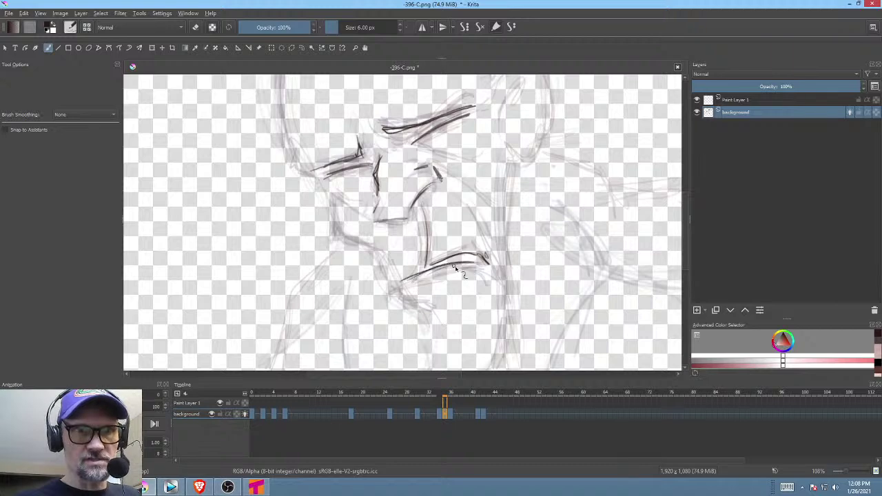
Draw the slanted line under the near eye at frame 35, guided by frames 34 and 36.
{"action": "mouse_move", "coordinate": [508, 276]}
{"action": "left_mouse_down"}
{"action": "mouse_move", "coordinate": [485, 288]}
{"action": "mouse_move", "coordinate": [508, 269]}
{"action": "left_mouse_up"}
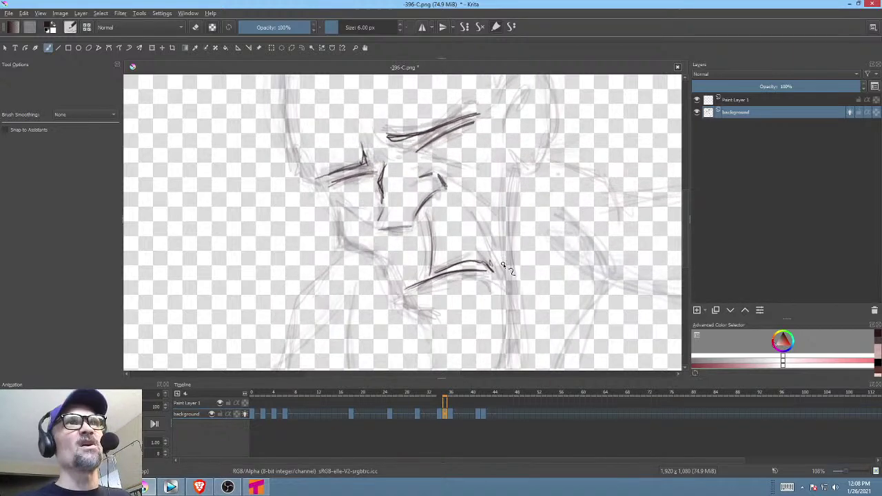
{"action": "mouse_move", "coordinate": [489, 233]}
{"action": "left_mouse_down"}
{"action": "mouse_move", "coordinate": [489, 254]}
{"action": "mouse_move", "coordinate": [475, 266]}
{"action": "mouse_move", "coordinate": [481, 259]}
{"action": "left_mouse_up"}
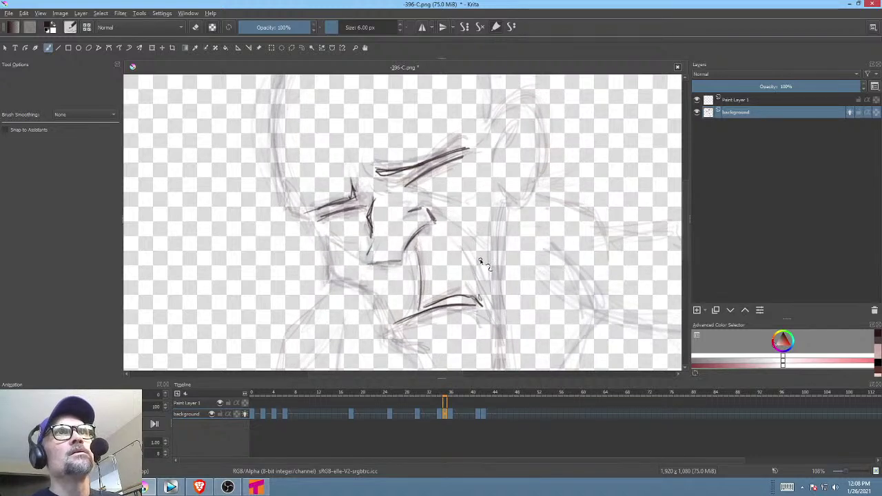
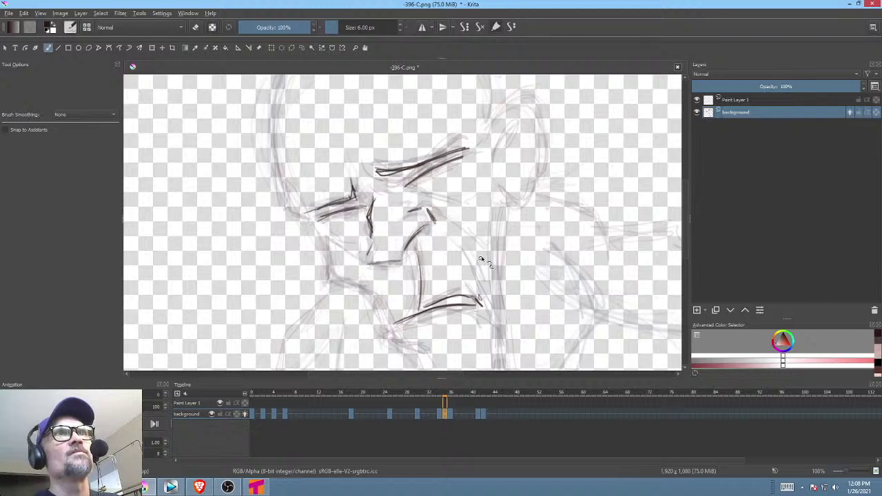
{"action": "left_click_drag", "start_coordinate": [481, 259], "coordinate": [486, 273]}
{"action": "key", "text": "Left"}
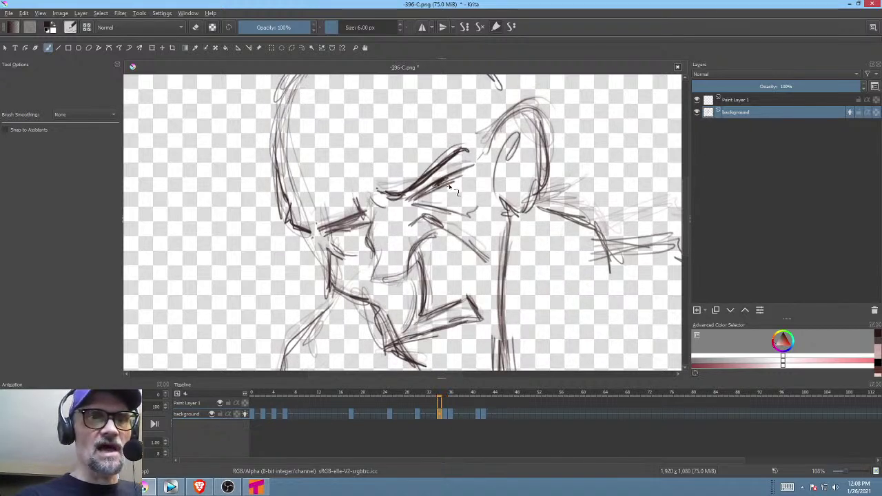
{"action": "key", "text": "Right"}
{"action": "key", "text": "Right"}
{"action": "key", "text": "Left"}
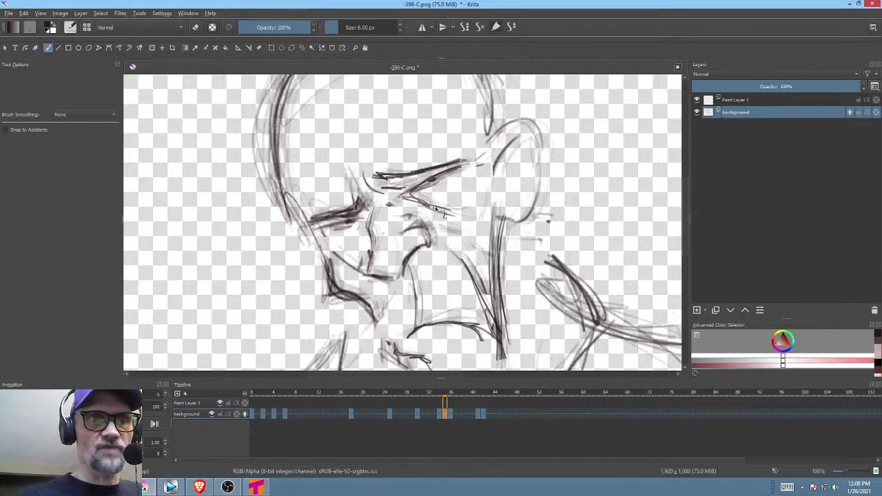
{"action": "key", "text": "Left"}
{"action": "key", "text": "Right"}
{"action": "left_click_drag", "start_coordinate": [416, 204], "coordinate": [455, 211]}
{"action": "key", "text": "Left"}
{"action": "key", "text": "Right"}
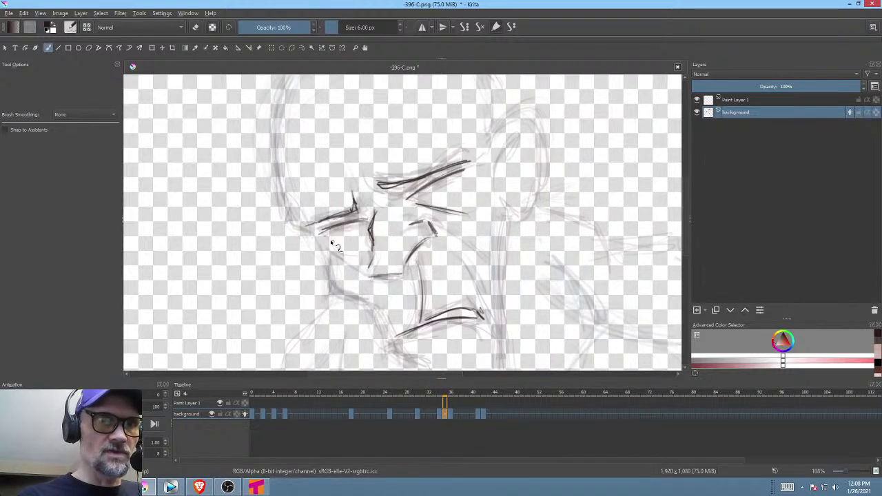
Draw the small crease strokes under the far eye at frame 35 after comparing the neighbouring drawings.
{"action": "key", "text": "Left"}
{"action": "key", "text": "Right"}
{"action": "key", "text": "Right"}
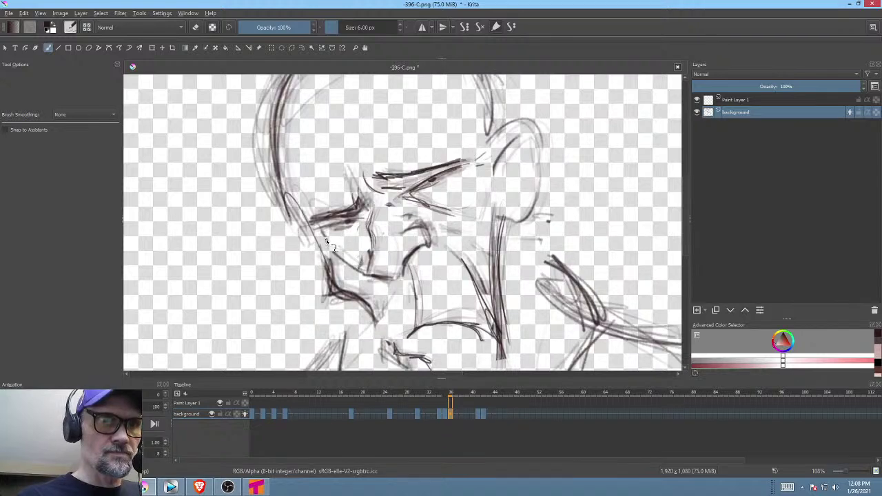
{"action": "key", "text": "Left"}
Draw the far cheek's outer contour and its turn toward the jaw at frame 35, following the frame 34 pose.
{"action": "key", "text": "Left"}
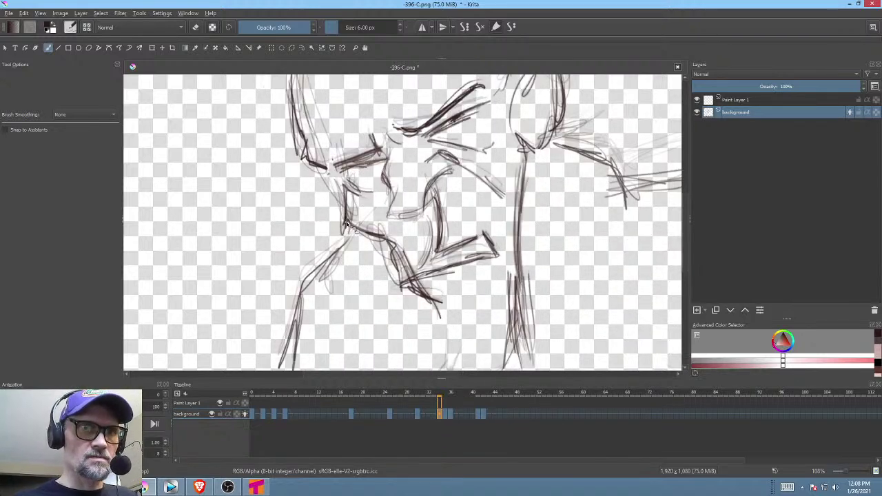
{"action": "key", "text": "Right"}
{"action": "key", "text": "Left"}
{"action": "key", "text": "Right"}
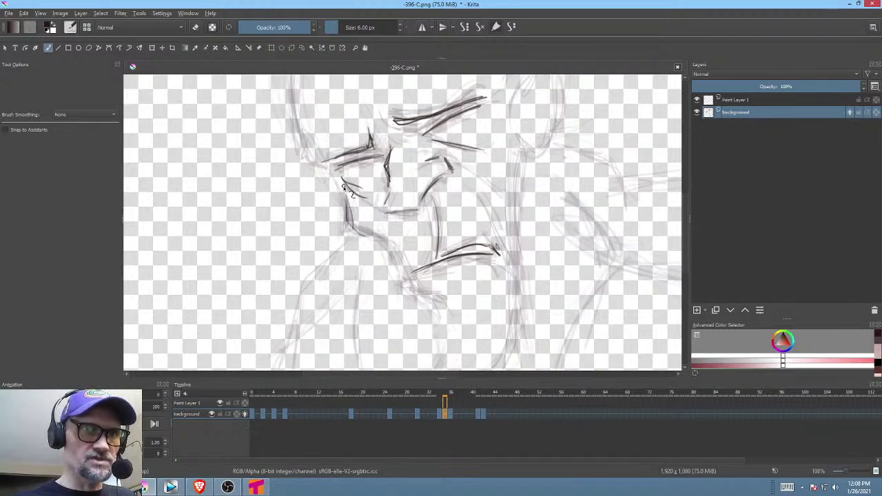
Draw the long cheek crease from the nostril wing down toward the mouth corner at frame 35.
{"action": "mouse_move", "coordinate": [519, 261]}
{"action": "left_mouse_down"}
{"action": "mouse_move", "coordinate": [465, 272]}
{"action": "mouse_move", "coordinate": [489, 289]}
{"action": "mouse_move", "coordinate": [504, 234]}
{"action": "mouse_move", "coordinate": [496, 269]}
{"action": "left_mouse_up"}
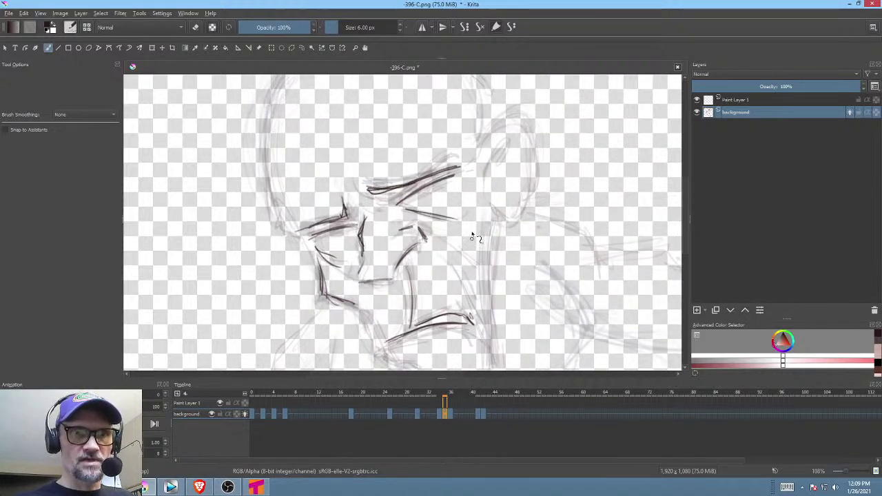
{"action": "key", "text": "Left"}
{"action": "key", "text": "Right"}
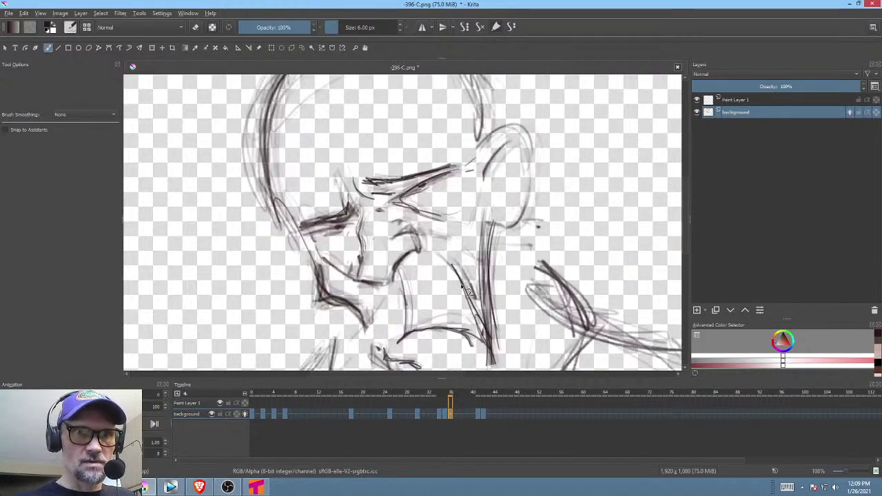
{"action": "key", "text": "Left"}
{"action": "key", "text": "Right"}
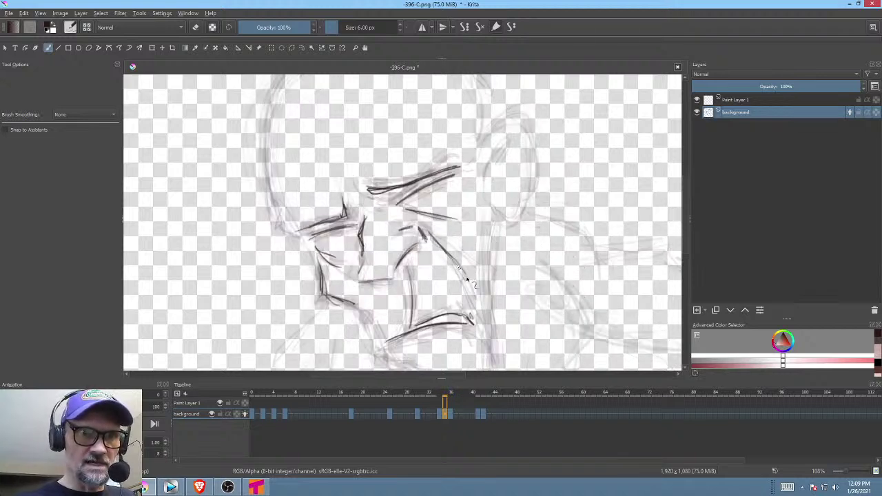
{"action": "key", "text": "Left"}
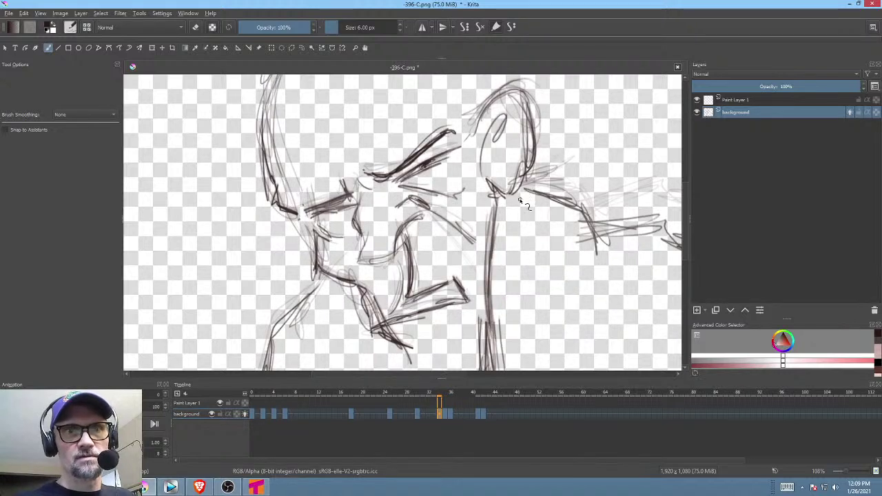
Draw the front arc of the ear's upper edge at frame 35, guided by the neighbouring drawings.
{"action": "key", "text": "Left"}
{"action": "key", "text": "Right"}
{"action": "key", "text": "Right"}
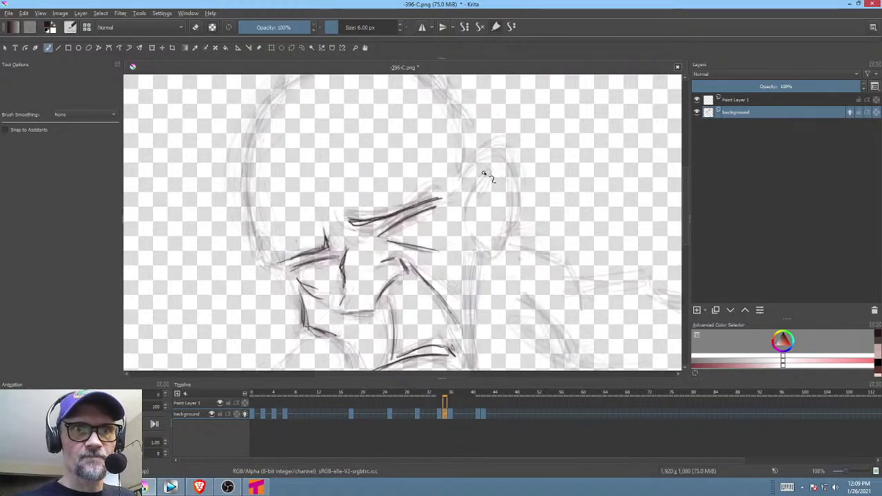
{"action": "key", "text": "Left"}
{"action": "key", "text": "Right"}
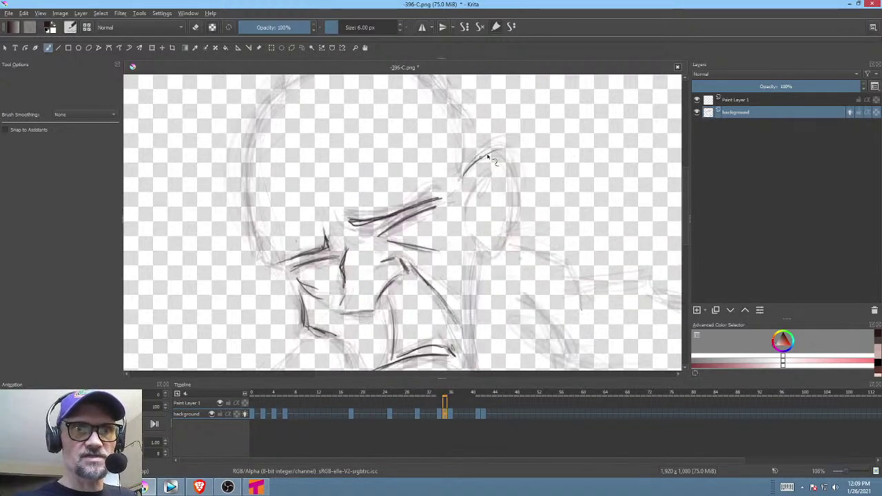
Finish the top of the ear and draw its outer contour down to the lobe at frame 35.
{"action": "key", "text": "Left"}
{"action": "key", "text": "Left"}
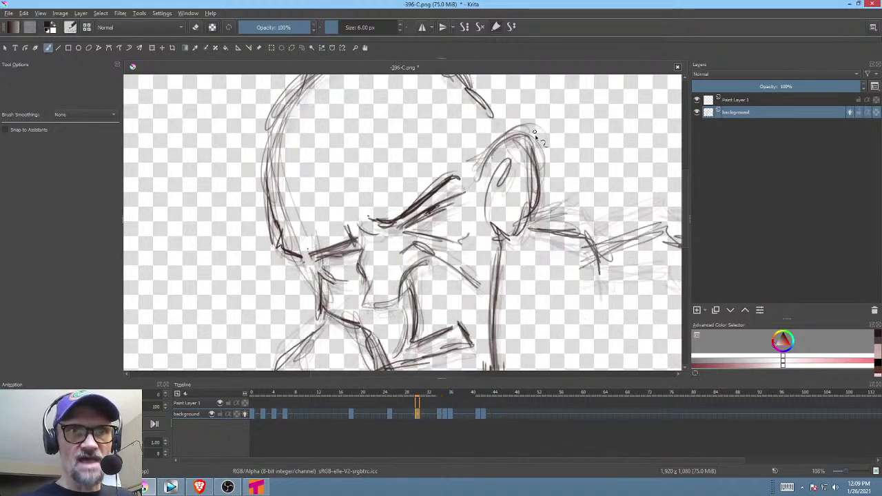
{"action": "key", "text": "Right"}
{"action": "key", "text": "Right"}
{"action": "key", "text": "Left"}
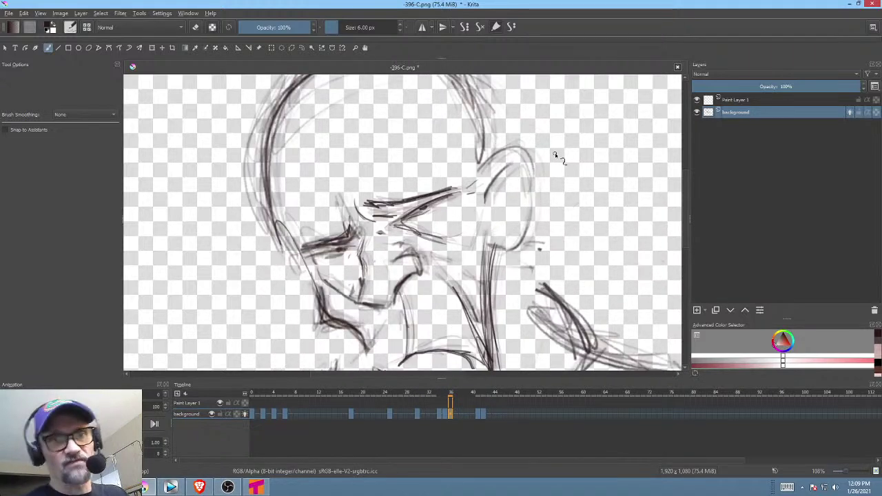
{"action": "key", "text": "Right"}
{"action": "mouse_move", "coordinate": [529, 155]}
{"action": "left_mouse_down"}
{"action": "mouse_move", "coordinate": [523, 234]}
{"action": "mouse_move", "coordinate": [530, 222]}
{"action": "mouse_move", "coordinate": [520, 242]}
{"action": "left_mouse_up"}
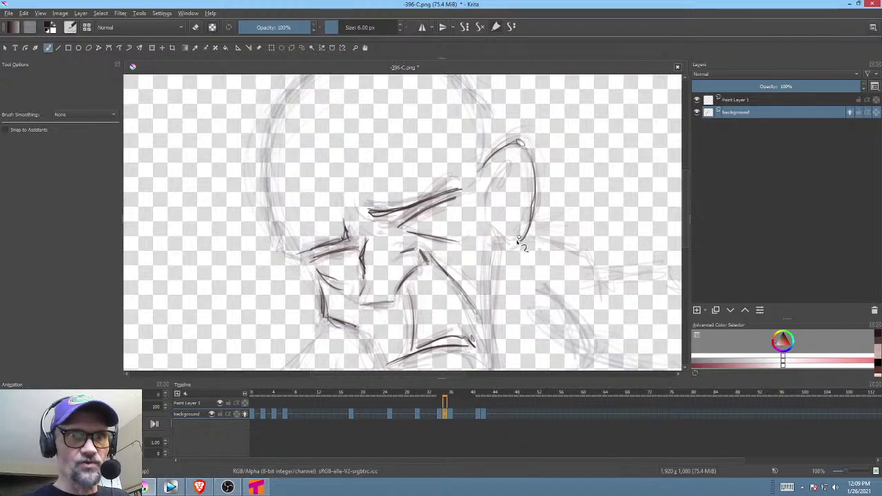
Close the bottom of the earlobe with a short curve at frame 35 and compare the ear with the earlier drawings.
{"action": "key", "text": "Left"}
{"action": "key", "text": "Left"}
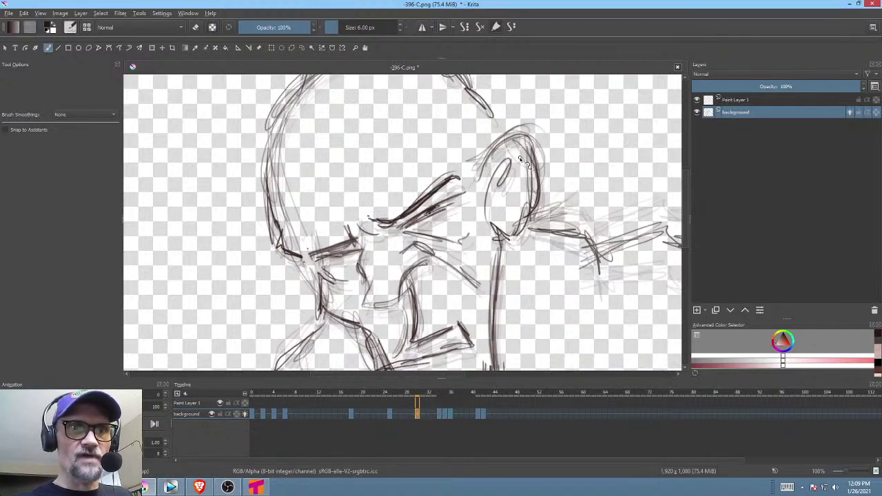
{"action": "key", "text": "Right"}
{"action": "key", "text": "Right"}
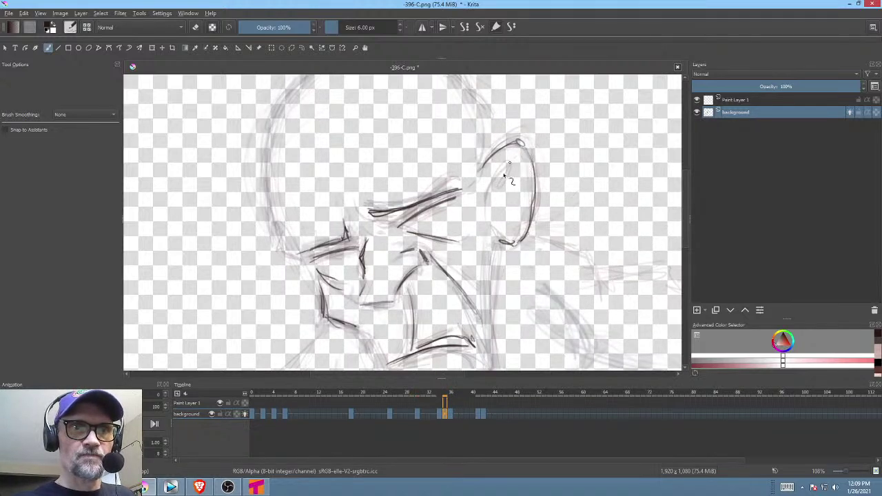
Draw the inner fold line along the upper part of the ear at frame 35, guided by frames 34 and 36.
{"action": "key", "text": "Right"}
{"action": "key", "text": "Left"}
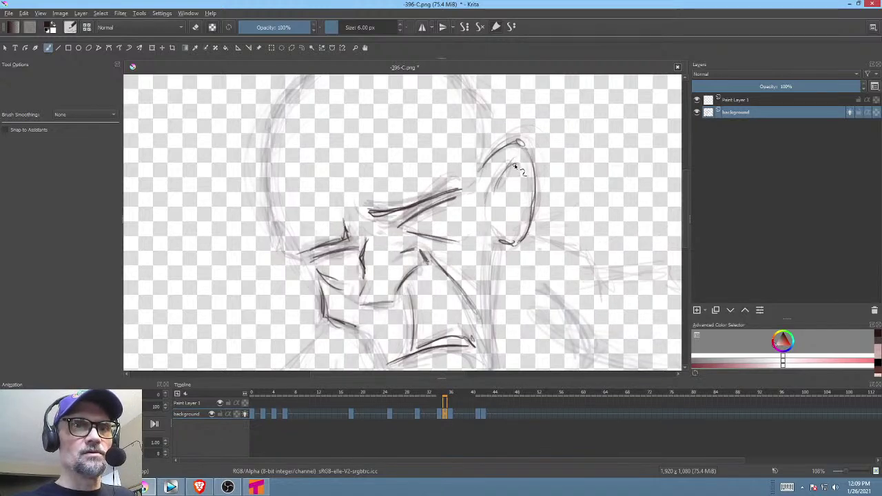
{"action": "key", "text": "Right"}
{"action": "key", "text": "Left"}
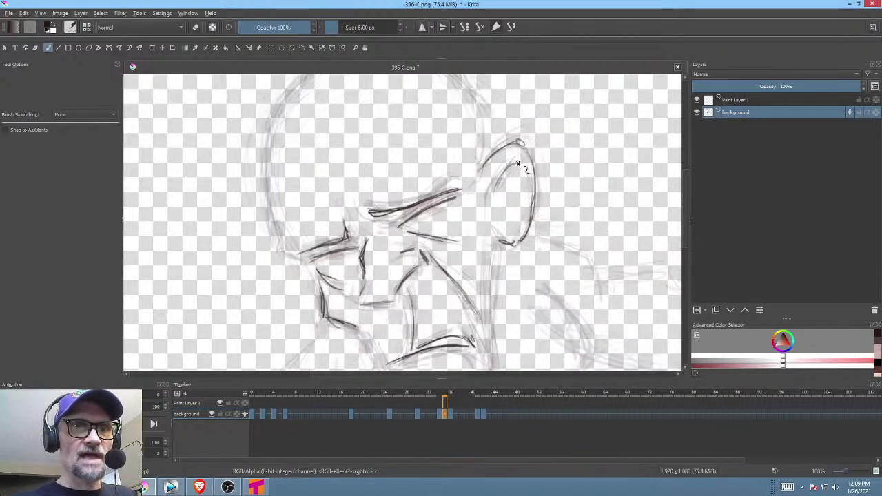
{"action": "left_click_drag", "start_coordinate": [521, 160], "coordinate": [495, 194]}
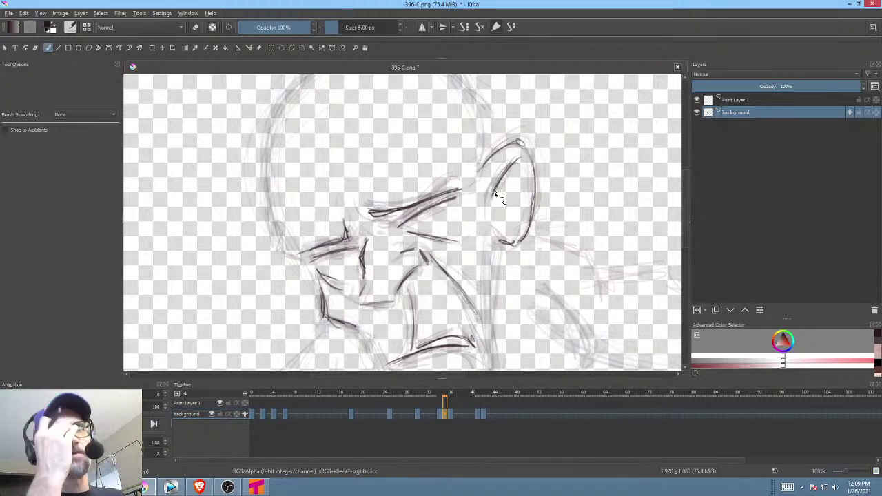
Add the small notch inside the ear and draw the skull's arc from the forehead over the crown at frame 35.
{"action": "key", "text": "Left"}
{"action": "key", "text": "Left"}
{"action": "key", "text": "Left"}
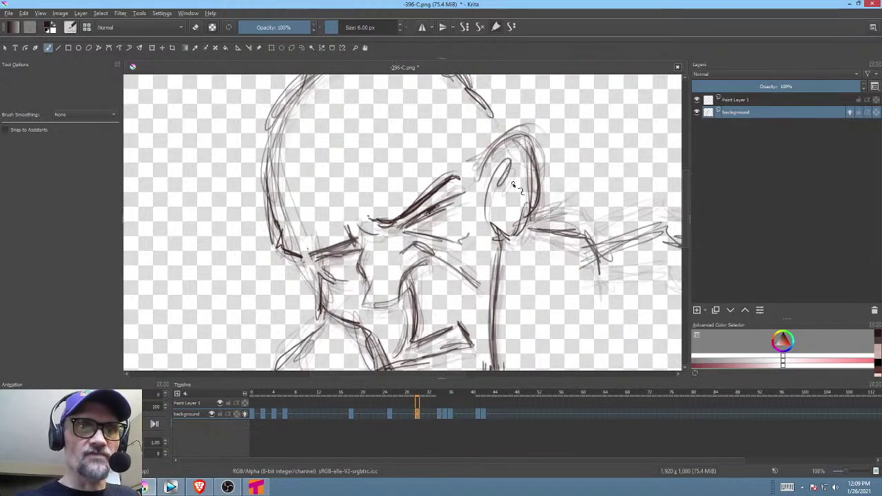
{"action": "mouse_move", "coordinate": [318, 153]}
{"action": "left_mouse_down"}
{"action": "mouse_move", "coordinate": [422, 95]}
{"action": "mouse_move", "coordinate": [478, 105]}
{"action": "mouse_move", "coordinate": [525, 159]}
{"action": "mouse_move", "coordinate": [517, 139]}
{"action": "mouse_move", "coordinate": [532, 185]}
{"action": "left_mouse_up"}
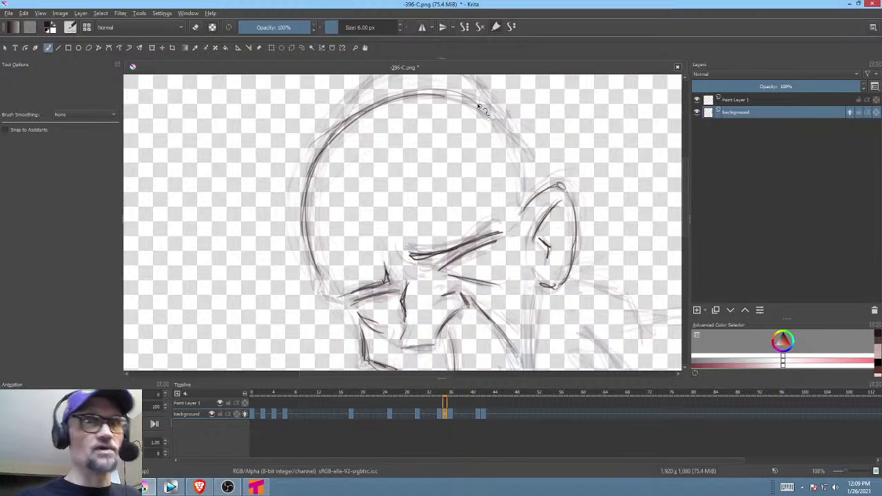
Continue the skull outline down the back of the head to the top of the ear at frame 35.
{"action": "key", "text": "Left"}
{"action": "key", "text": "Right"}
{"action": "left_click_drag", "start_coordinate": [514, 132], "coordinate": [535, 175]}
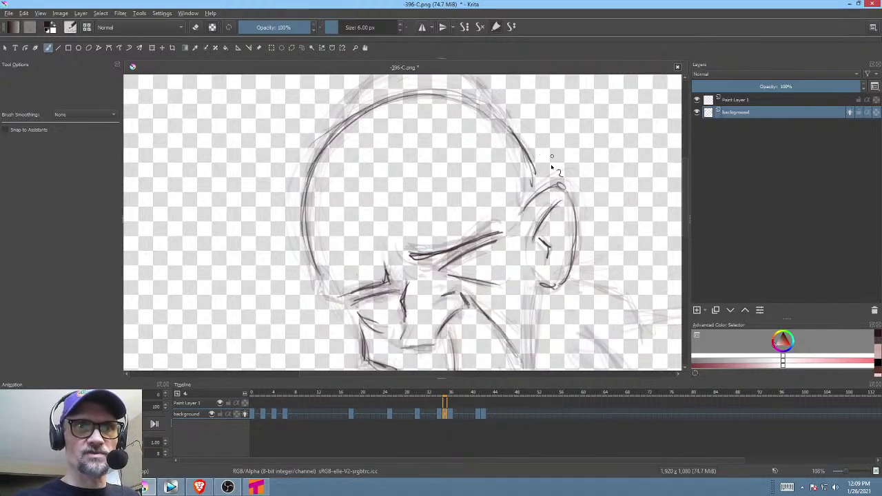
{"action": "mouse_move", "coordinate": [527, 224]}
{"action": "left_mouse_down"}
{"action": "mouse_move", "coordinate": [586, 198]}
{"action": "mouse_move", "coordinate": [533, 130]}
{"action": "left_mouse_up"}
{"action": "left_click_drag", "start_coordinate": [551, 187], "coordinate": [503, 187]}
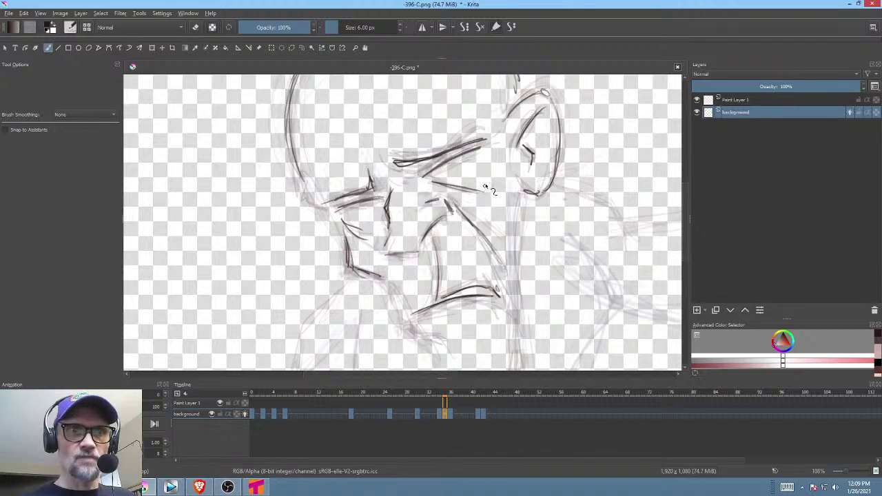
Hide the background layer's onion skins to check the frame 35 drawing on its own, and show them again.
{"action": "left_click", "coordinate": [244, 413]}
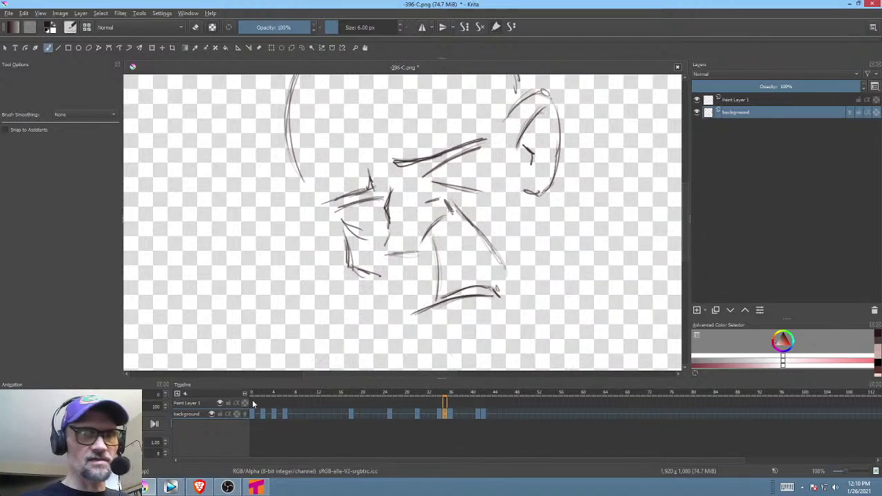
{"action": "scroll", "coordinate": [522, 197], "scroll_direction": "up", "scroll_amount": 3}
{"action": "scroll", "coordinate": [587, 177], "scroll_direction": "down", "scroll_amount": 3}
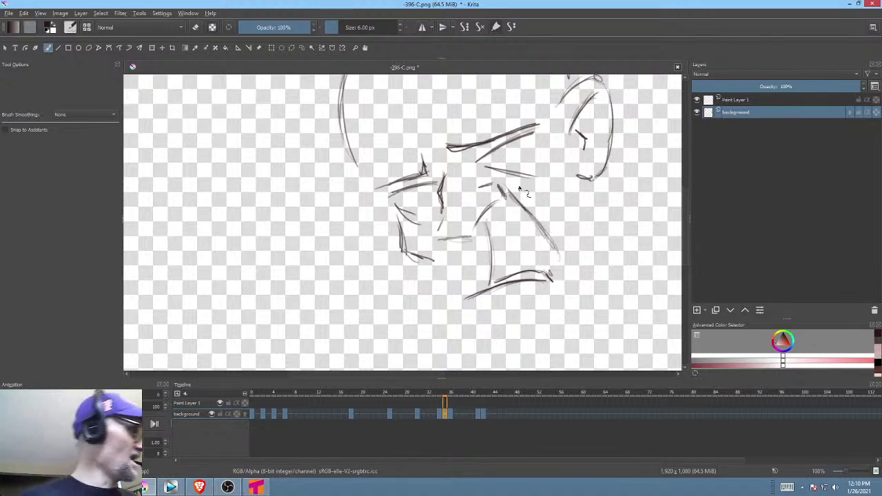
{"action": "left_click_drag", "start_coordinate": [534, 176], "coordinate": [512, 189]}
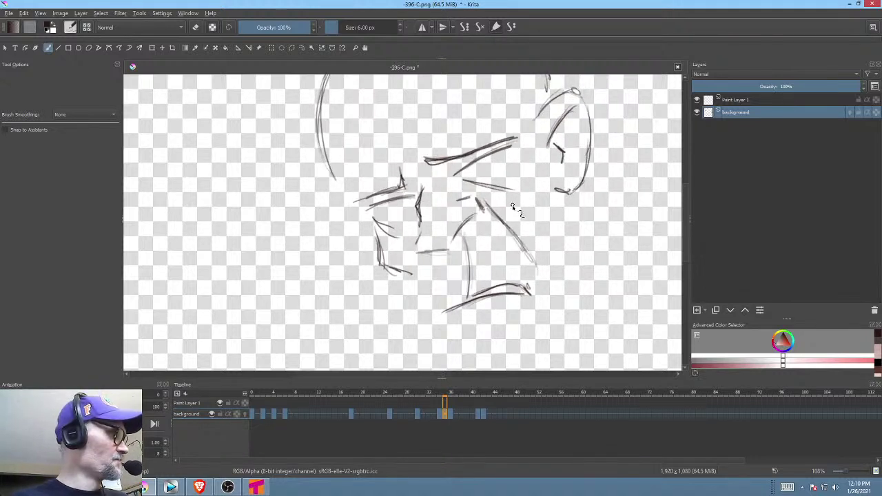
{"action": "left_click", "coordinate": [244, 413]}
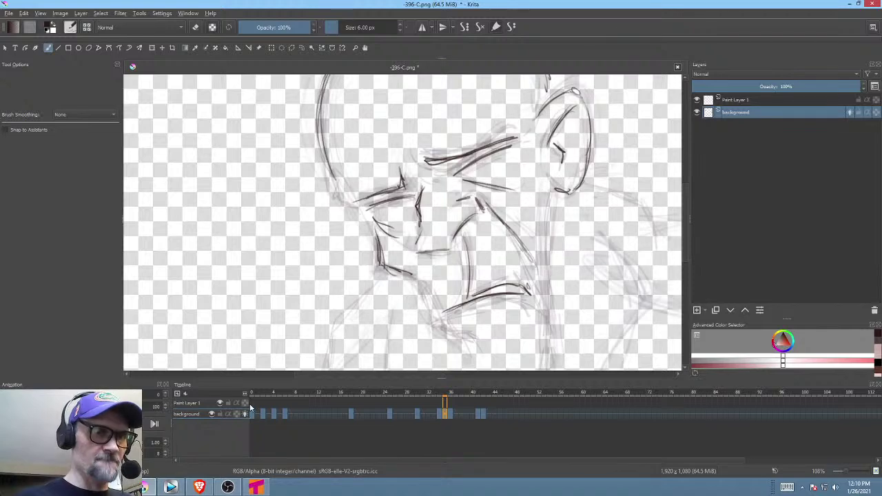
Extend the face's front contour from the far cheek down to the front end of the mouth line at frame 35.
{"action": "scroll", "coordinate": [524, 216], "scroll_direction": "up", "scroll_amount": 2}
{"action": "mouse_move", "coordinate": [534, 234]}
{"action": "left_mouse_down"}
{"action": "mouse_move", "coordinate": [461, 225]}
{"action": "mouse_move", "coordinate": [463, 216]}
{"action": "left_mouse_up"}
{"action": "key", "text": "Left"}
{"action": "key", "text": "Right"}
{"action": "scroll", "coordinate": [463, 239], "scroll_direction": "up", "scroll_amount": 2}
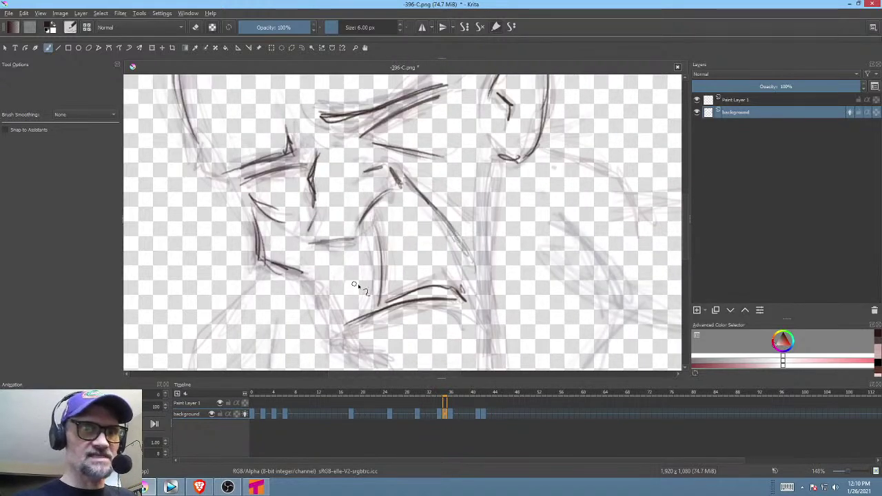
{"action": "scroll", "coordinate": [380, 232], "scroll_direction": "down", "scroll_amount": 2}
{"action": "key", "text": "Left"}
{"action": "key", "text": "Right"}
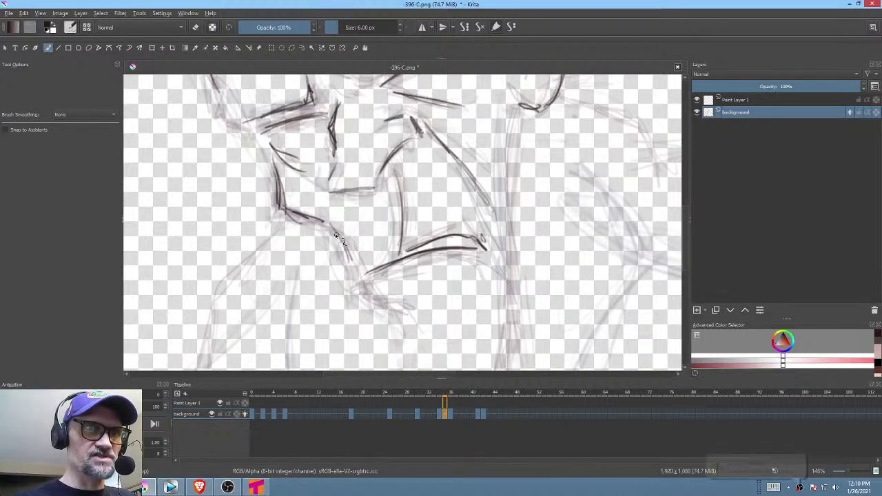
{"action": "key", "text": "Left"}
{"action": "key", "text": "Right"}
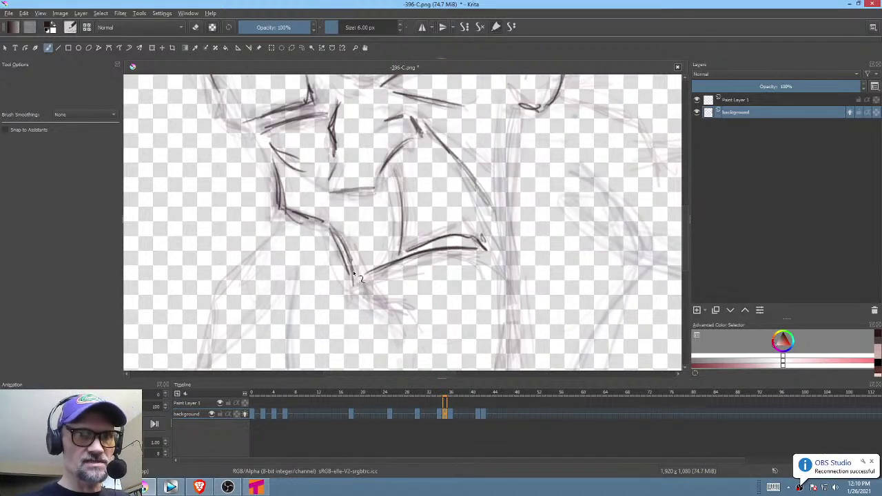
Draw a short lower-lip stroke just beneath the front end of the mouth at frame 35, comparing with neighbouring frames.
{"action": "key", "text": "Left"}
{"action": "key", "text": "Right"}
{"action": "key", "text": "Right"}
{"action": "key", "text": "Left"}
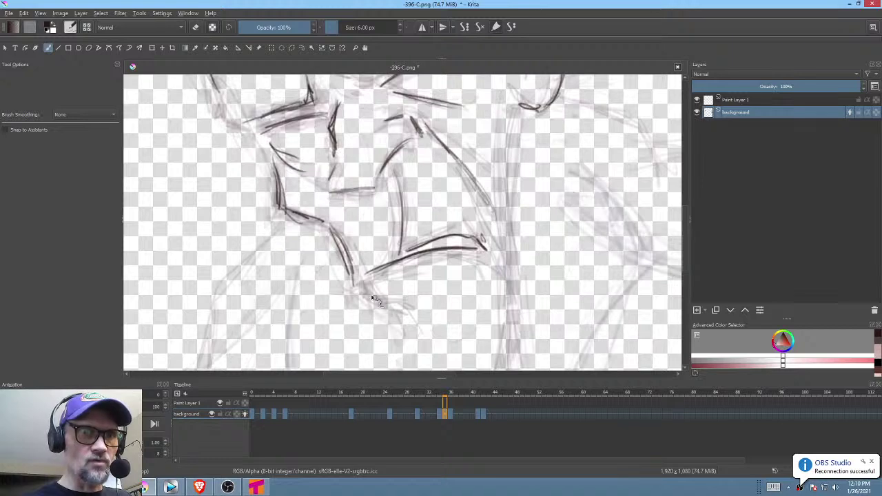
{"action": "key", "text": "Right"}
{"action": "key", "text": "Left"}
{"action": "key", "text": "Left"}
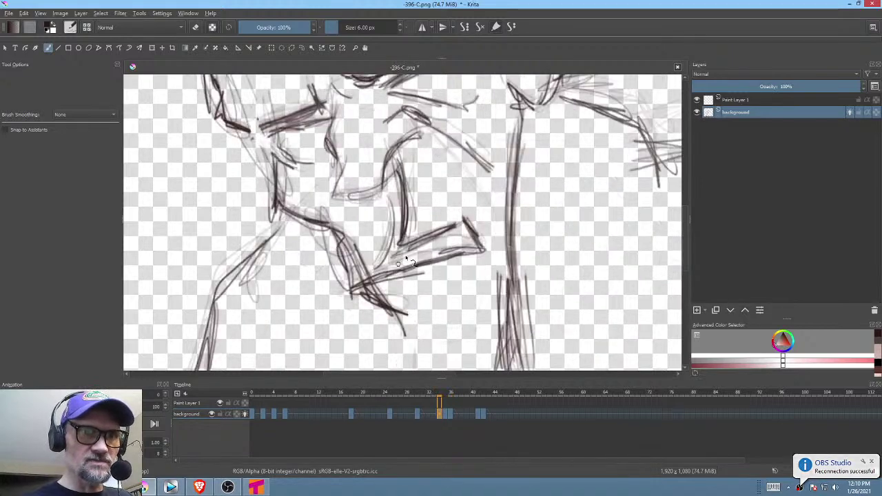
{"action": "left_click_drag", "start_coordinate": [492, 247], "coordinate": [522, 261]}
{"action": "key", "text": "Left"}
{"action": "key", "text": "Right"}
{"action": "key", "text": "Right"}
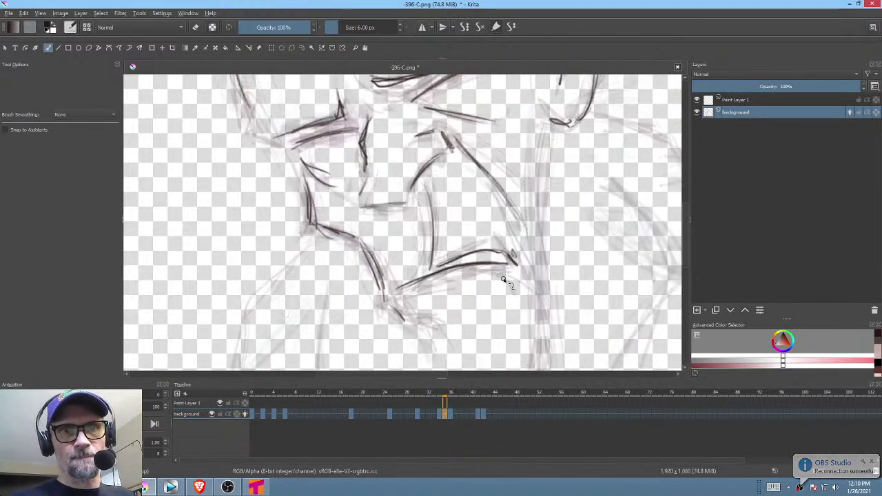
Draw the longer lower-lip line slanting down and back from the front of the mouth at frame 35, using the neighbouring poses.
{"action": "key", "text": "Right"}
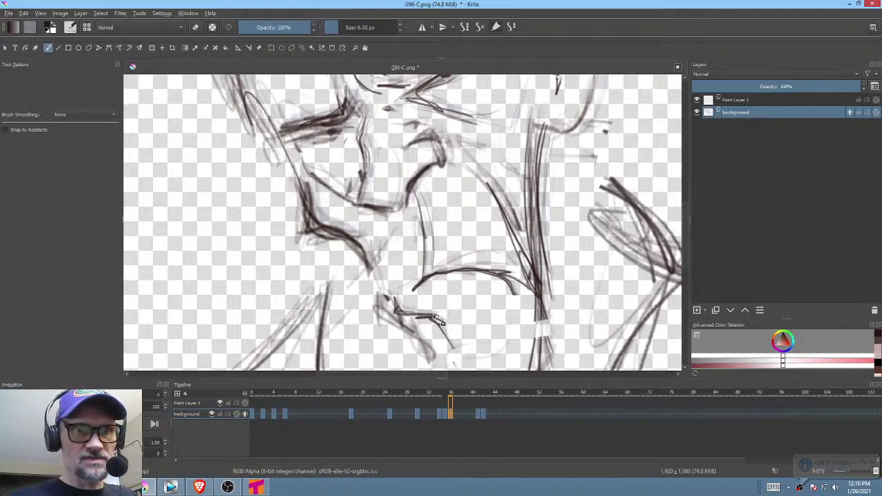
{"action": "left_click_drag", "start_coordinate": [398, 306], "coordinate": [444, 329]}
{"action": "key", "text": "Left"}
{"action": "key", "text": "Left"}
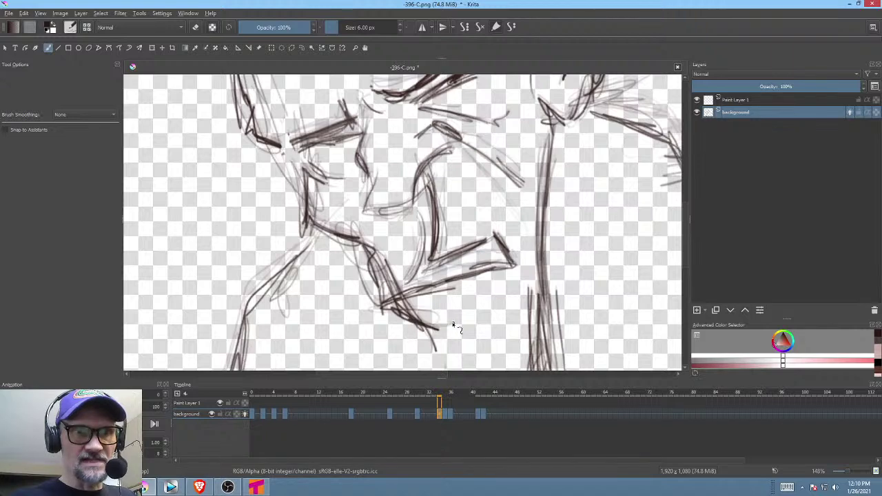
{"action": "key", "text": "Left"}
{"action": "key", "text": "Left"}
{"action": "key", "text": "Right"}
{"action": "key", "text": "Right"}
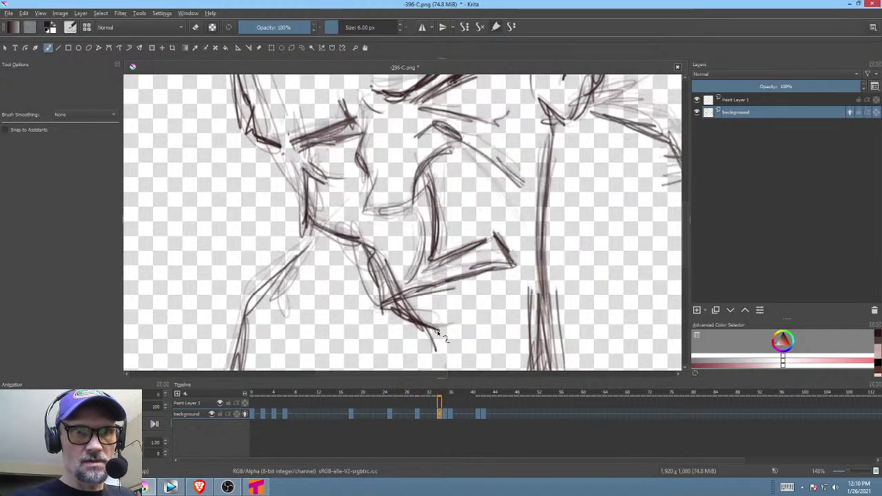
{"action": "key", "text": "Right"}
{"action": "key", "text": "Right"}
{"action": "key", "text": "Left"}
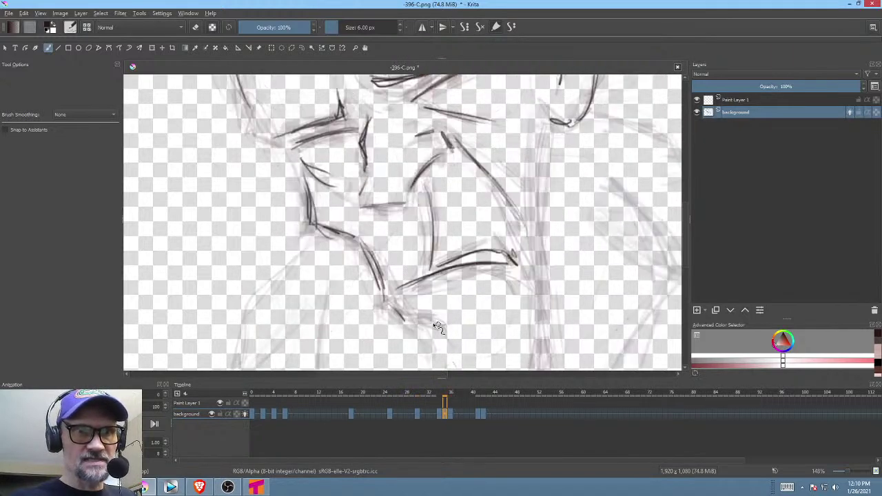
{"action": "left_click_drag", "start_coordinate": [394, 302], "coordinate": [459, 343]}
{"action": "left_click_drag", "start_coordinate": [496, 274], "coordinate": [481, 227]}
{"action": "left_click_drag", "start_coordinate": [414, 275], "coordinate": [445, 295]}
{"action": "left_click_drag", "start_coordinate": [492, 251], "coordinate": [518, 172]}
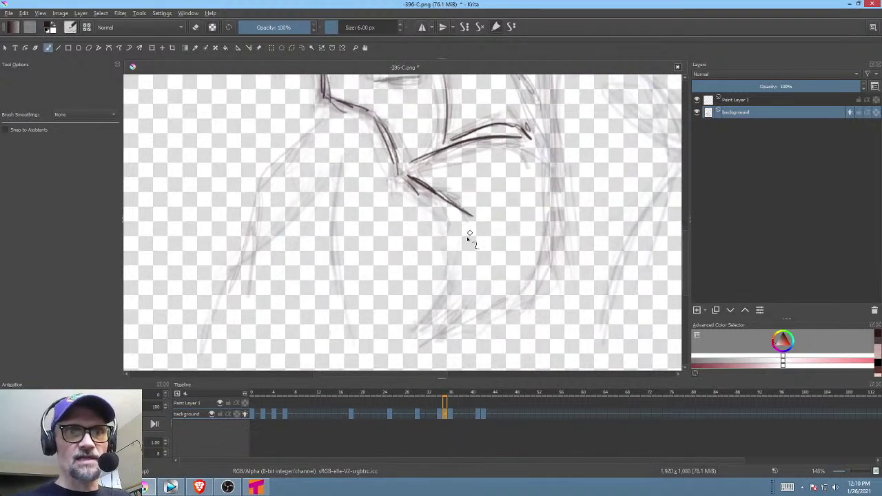
Draw the slanted strokes of the pointed chin and the start of the lower jaw edge at frame 35.
{"action": "key", "text": "Left"}
{"action": "key", "text": "Left"}
{"action": "key", "text": "Left"}
{"action": "key", "text": "Right"}
{"action": "key", "text": "Right"}
{"action": "key", "text": "Right"}
{"action": "key", "text": "Right"}
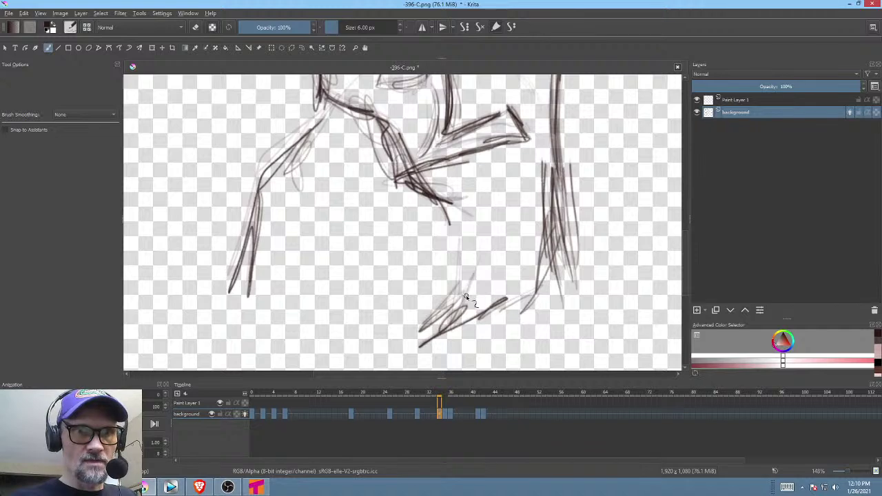
{"action": "key", "text": "Left"}
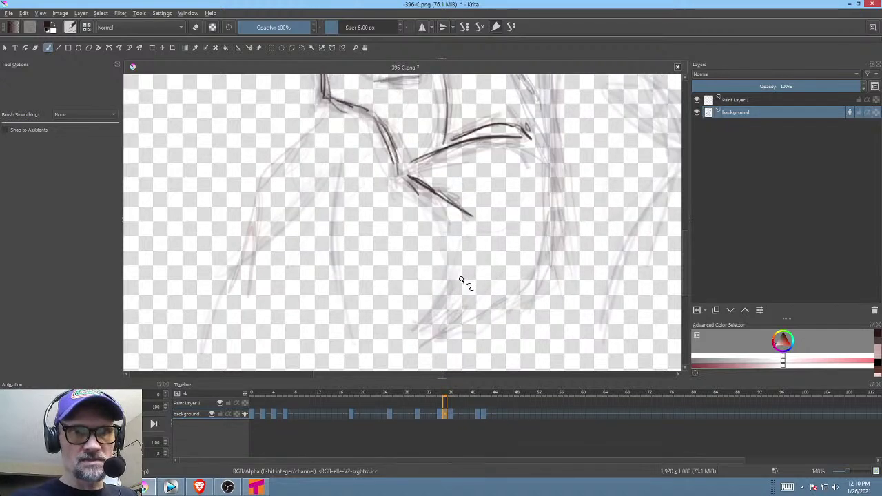
{"action": "key", "text": "Right"}
{"action": "key", "text": "Left"}
{"action": "left_click_drag", "start_coordinate": [448, 291], "coordinate": [420, 335]}
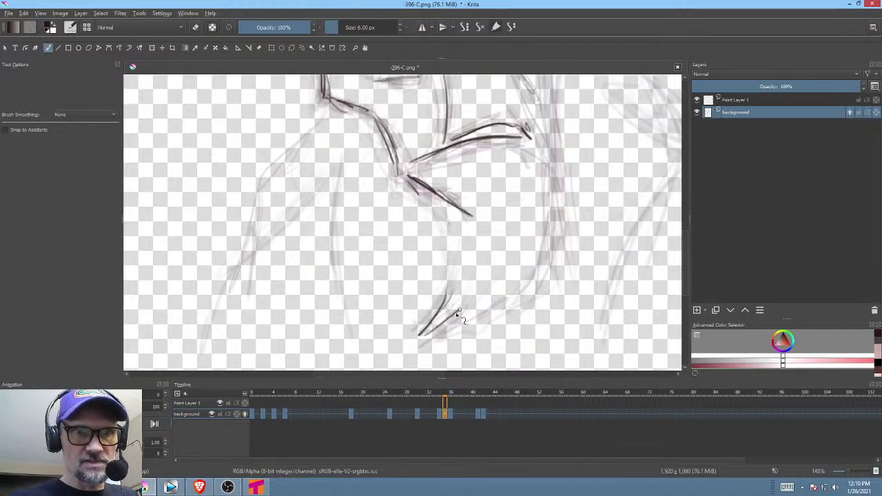
{"action": "left_click_drag", "start_coordinate": [459, 309], "coordinate": [428, 338]}
{"action": "mouse_move", "coordinate": [482, 323]}
{"action": "left_mouse_down"}
{"action": "mouse_move", "coordinate": [441, 340]}
{"action": "mouse_move", "coordinate": [514, 308]}
{"action": "mouse_move", "coordinate": [486, 346]}
{"action": "left_mouse_up"}
Draw the front chin contour from beneath the lower lip down toward the chin tip at frame 35.
{"action": "key", "text": "Left"}
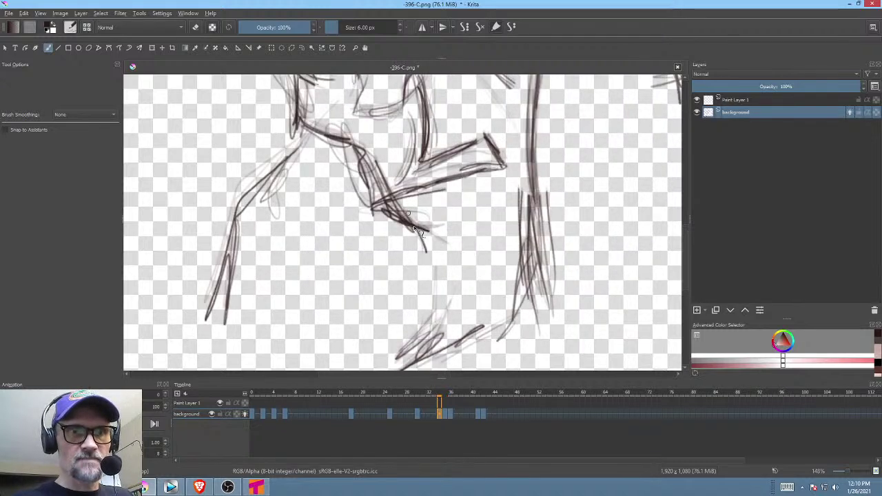
{"action": "key", "text": "Right"}
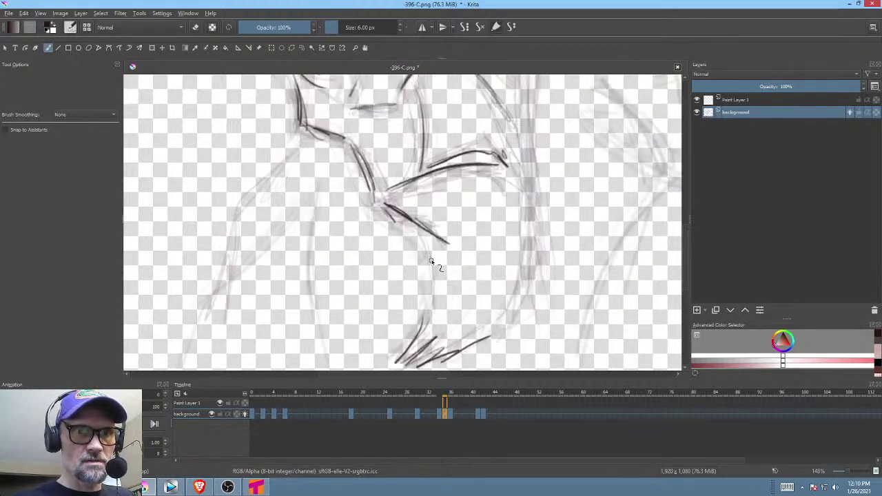
{"action": "key", "text": "Right"}
{"action": "key", "text": "Left"}
{"action": "key", "text": "Left"}
{"action": "key", "text": "Right"}
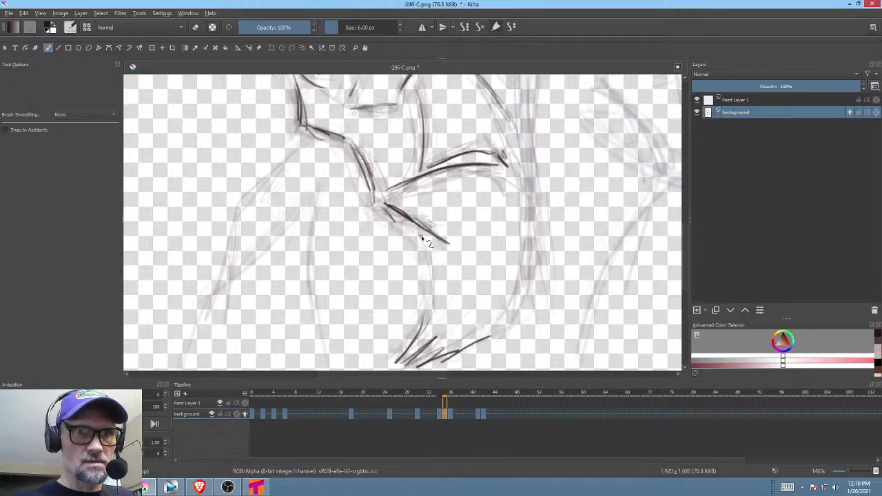
{"action": "mouse_move", "coordinate": [417, 236]}
{"action": "left_mouse_down"}
{"action": "mouse_move", "coordinate": [425, 310]}
{"action": "mouse_move", "coordinate": [421, 294]}
{"action": "left_mouse_up"}
Draw the lower rear curve of the jaw at frame 35, following its course in frames 34 and 36.
{"action": "left_click_drag", "start_coordinate": [544, 291], "coordinate": [509, 314]}
{"action": "key", "text": "Left"}
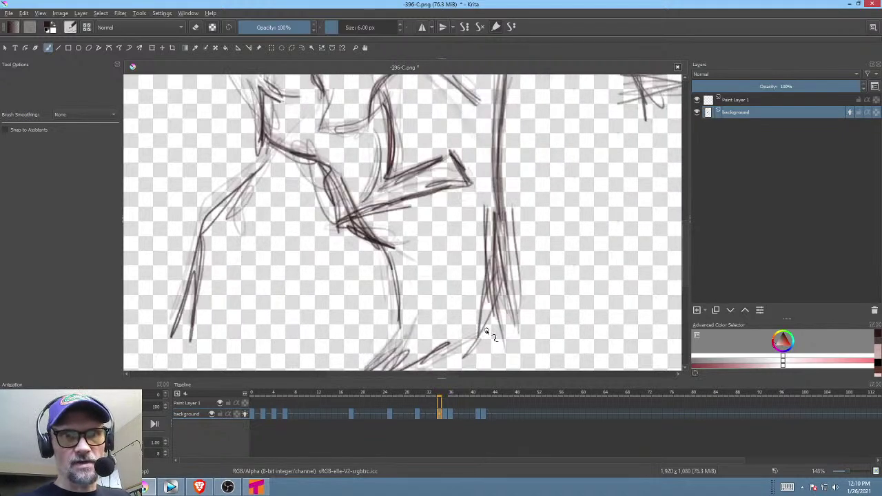
{"action": "left_click_drag", "start_coordinate": [498, 234], "coordinate": [490, 321]}
{"action": "mouse_move", "coordinate": [502, 211]}
{"action": "left_mouse_down"}
{"action": "mouse_move", "coordinate": [482, 334]}
{"action": "mouse_move", "coordinate": [491, 319]}
{"action": "left_mouse_up"}
{"action": "key", "text": "Right"}
{"action": "key", "text": "Right"}
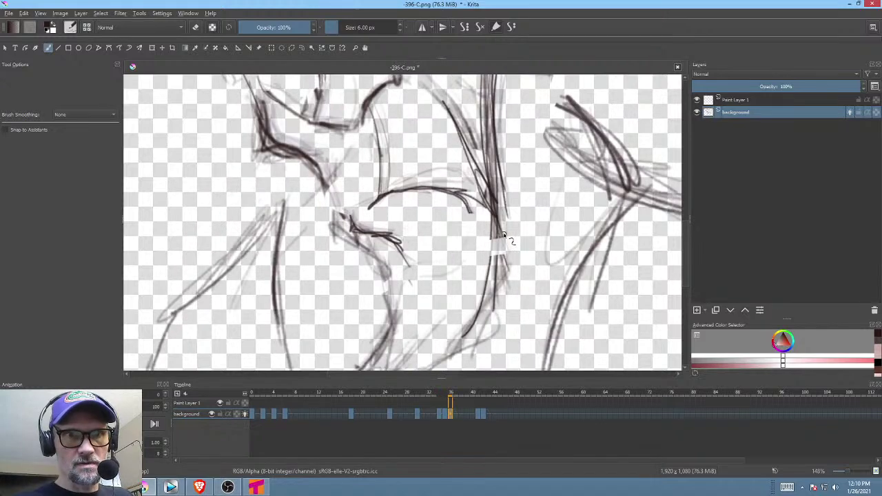
{"action": "left_click_drag", "start_coordinate": [501, 257], "coordinate": [473, 338]}
{"action": "key", "text": "Left"}
{"action": "mouse_move", "coordinate": [503, 224]}
{"action": "left_mouse_down"}
{"action": "mouse_move", "coordinate": [487, 324]}
{"action": "mouse_move", "coordinate": [477, 334]}
{"action": "left_mouse_up"}
{"action": "left_click_drag", "start_coordinate": [496, 293], "coordinate": [483, 334]}
Draw the long line of the jaw's rear edge below the earlobe at frame 35 and compare with the earlier drawings.
{"action": "left_click_drag", "start_coordinate": [516, 249], "coordinate": [486, 379]}
{"action": "key", "text": "Left"}
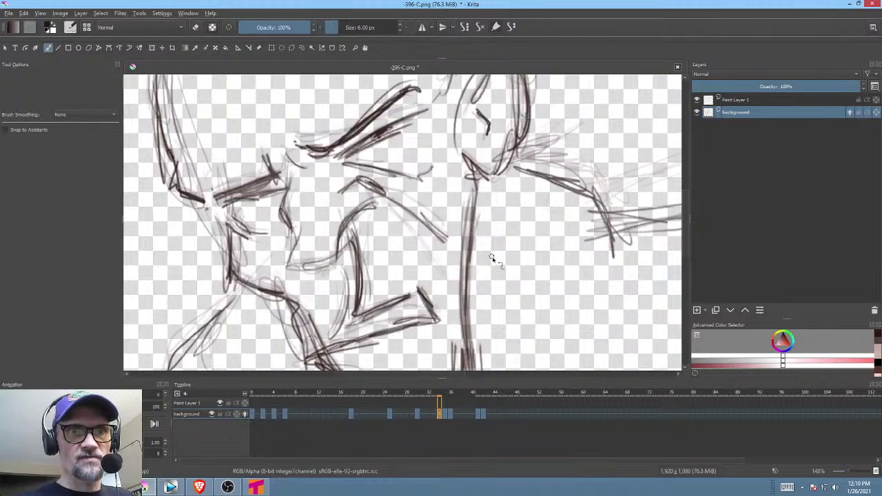
{"action": "left_click_drag", "start_coordinate": [490, 254], "coordinate": [502, 203]}
{"action": "key", "text": "Right"}
{"action": "key", "text": "Right"}
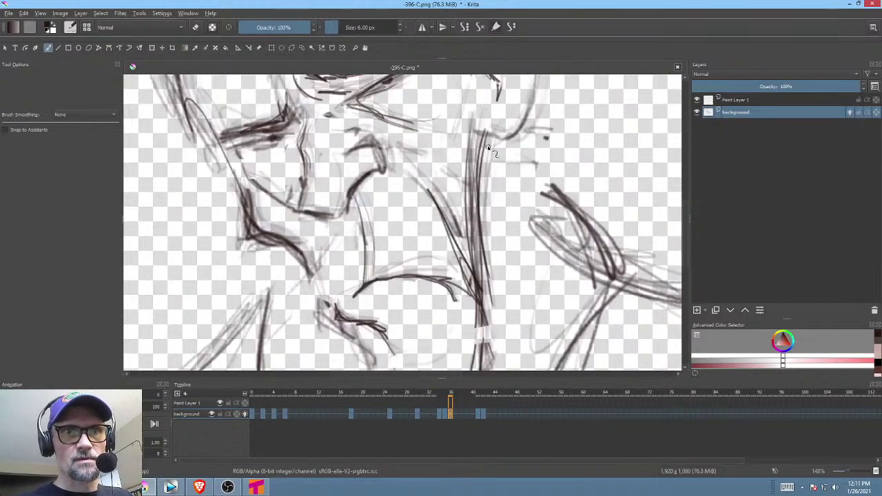
{"action": "left_click_drag", "start_coordinate": [479, 148], "coordinate": [479, 261]}
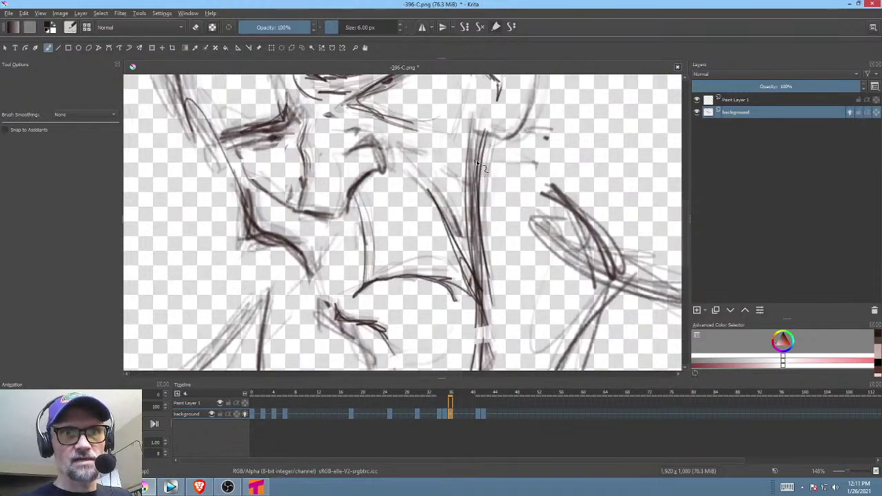
{"action": "key", "text": "Left"}
{"action": "key", "text": "Left"}
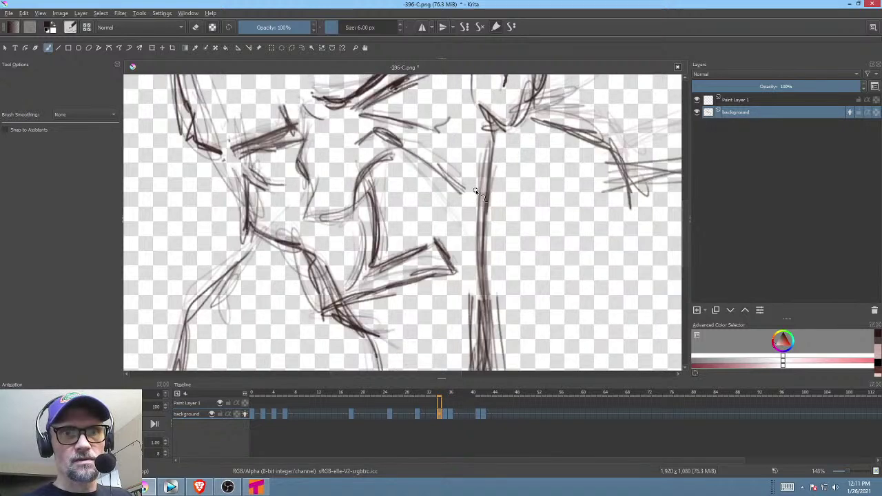
{"action": "key", "text": "Right"}
{"action": "mouse_move", "coordinate": [479, 197]}
{"action": "left_mouse_down"}
{"action": "mouse_move", "coordinate": [483, 250]}
{"action": "mouse_move", "coordinate": [494, 134]}
{"action": "mouse_move", "coordinate": [486, 303]}
{"action": "left_mouse_up"}
{"action": "left_click_drag", "start_coordinate": [521, 270], "coordinate": [573, 335]}
{"action": "left_click_drag", "start_coordinate": [559, 286], "coordinate": [523, 357]}
{"action": "key", "text": "Left"}
{"action": "key", "text": "Left"}
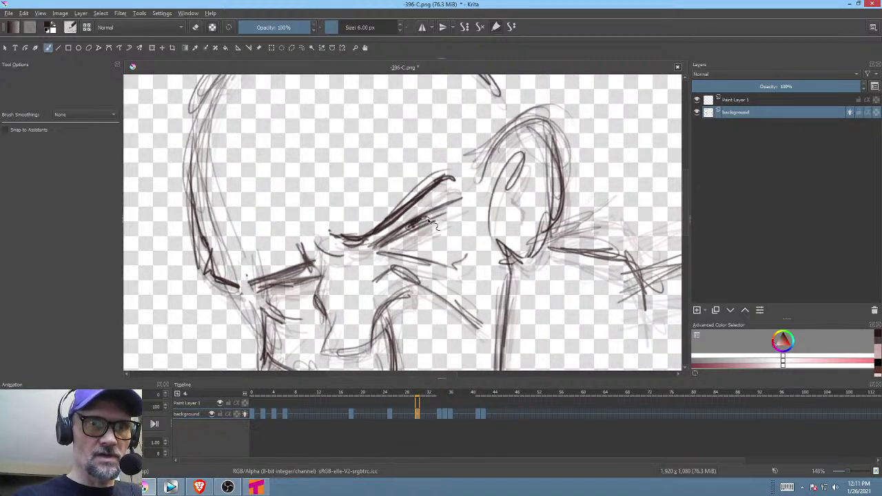
Clean up the eye line beneath the near brow at frame 36, comparing it with frames 34 and 35.
{"action": "key", "text": "Right"}
{"action": "key", "text": "Right"}
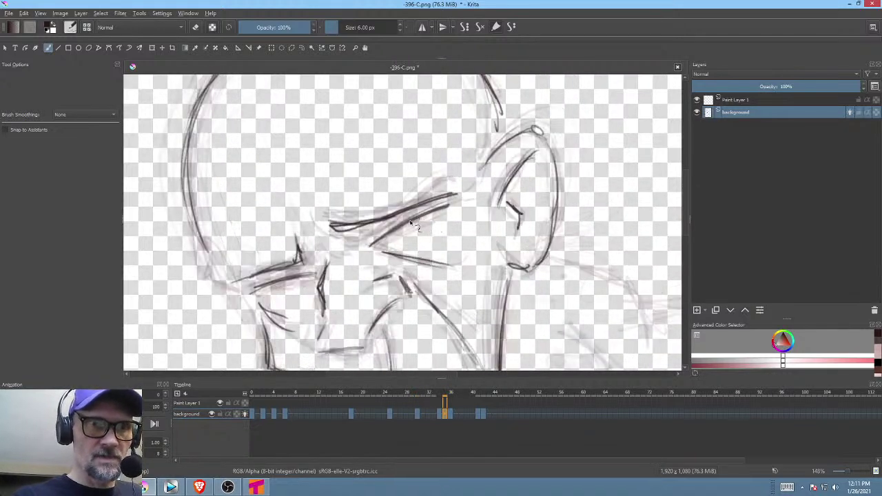
{"action": "key", "text": "Left"}
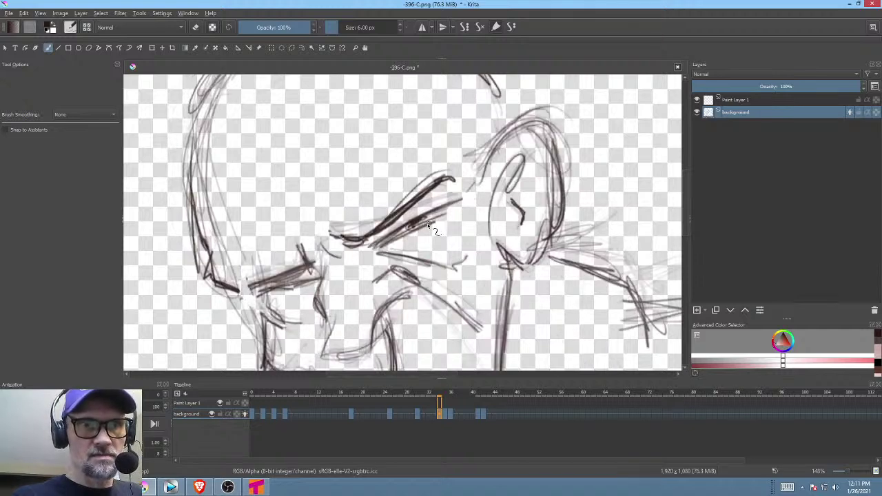
{"action": "key", "text": "Right"}
{"action": "key", "text": "Right"}
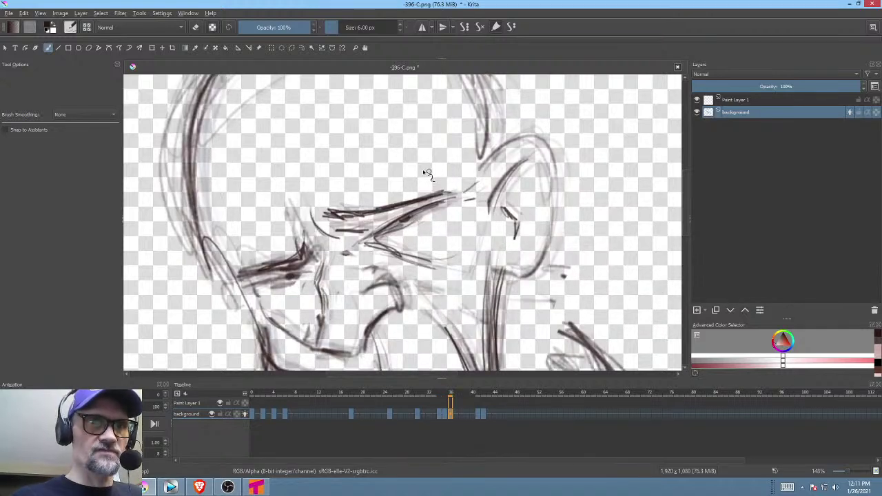
{"action": "key", "text": "e"}
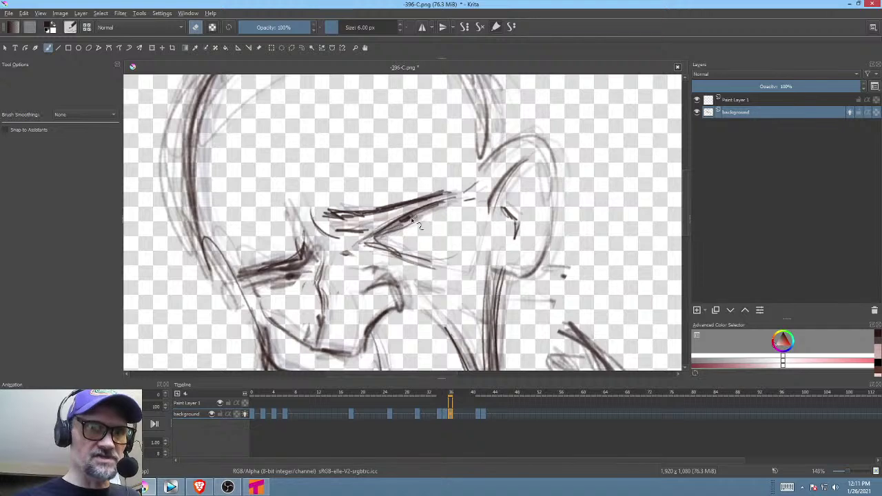
{"action": "key", "text": "e"}
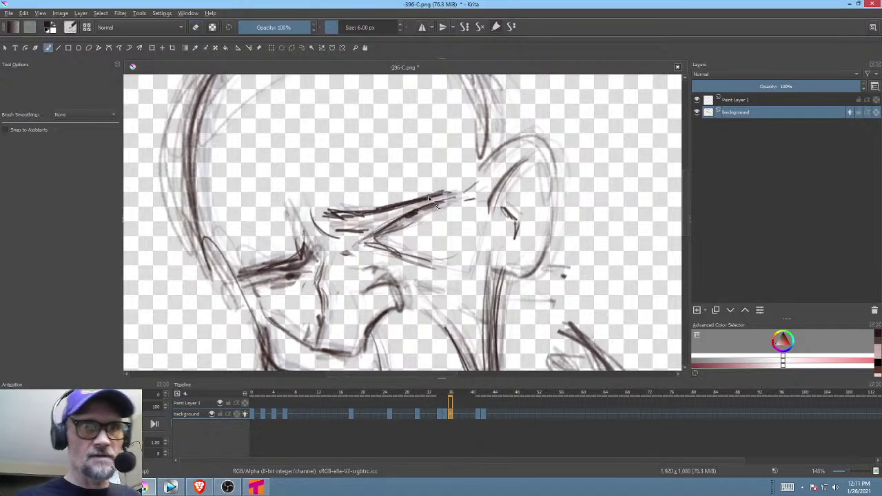
Draw the dark eye mark beneath the near brow at frame 35, following its position in frames 34 and 36.
{"action": "key", "text": "Left"}
{"action": "key", "text": "Left"}
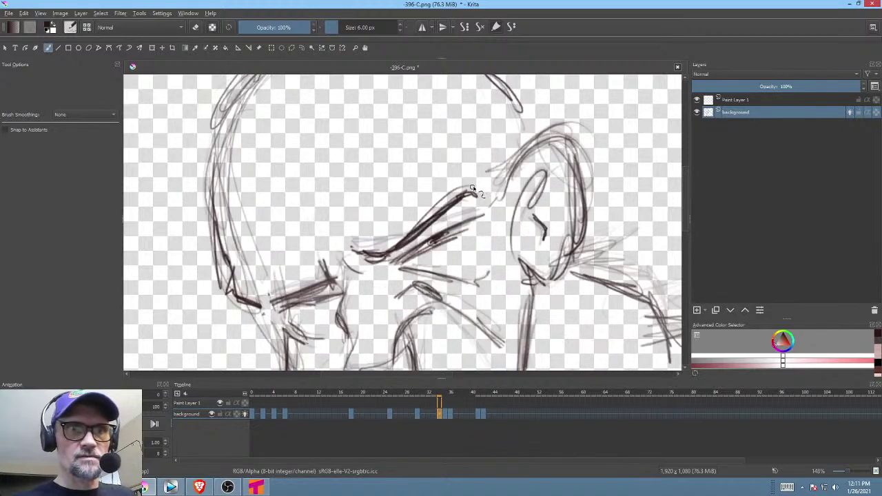
{"action": "key", "text": "Right"}
{"action": "key", "text": "Left"}
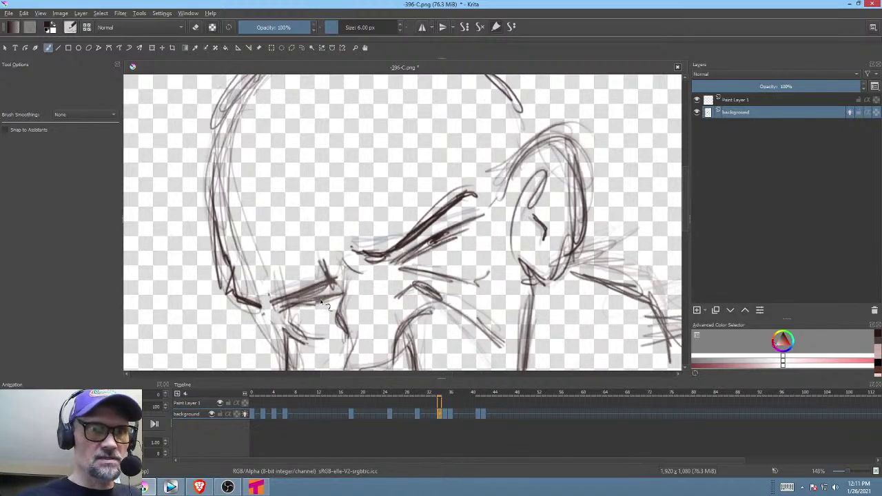
{"action": "key", "text": "Right"}
{"action": "key", "text": "Right"}
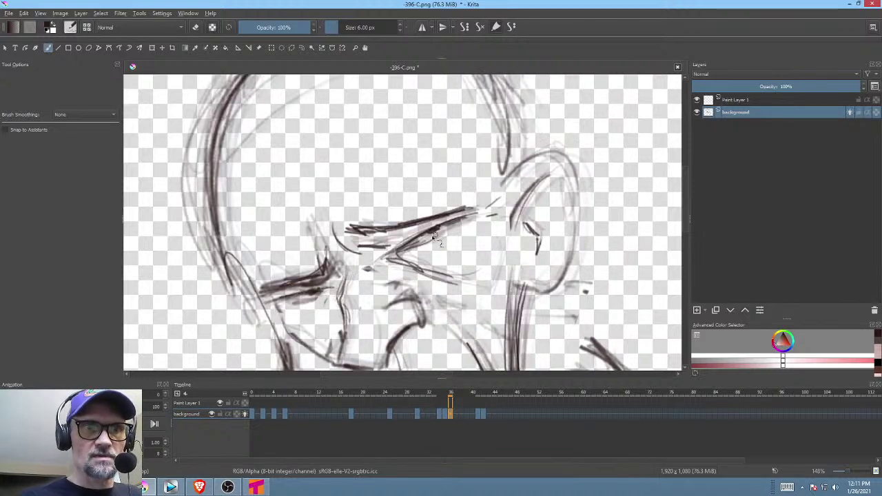
{"action": "key", "text": "Right"}
{"action": "key", "text": "Left"}
{"action": "key", "text": "Left"}
{"action": "key", "text": "Left"}
{"action": "key", "text": "Left"}
{"action": "key", "text": "Left"}
{"action": "key", "text": "Left"}
{"action": "key", "text": "Left"}
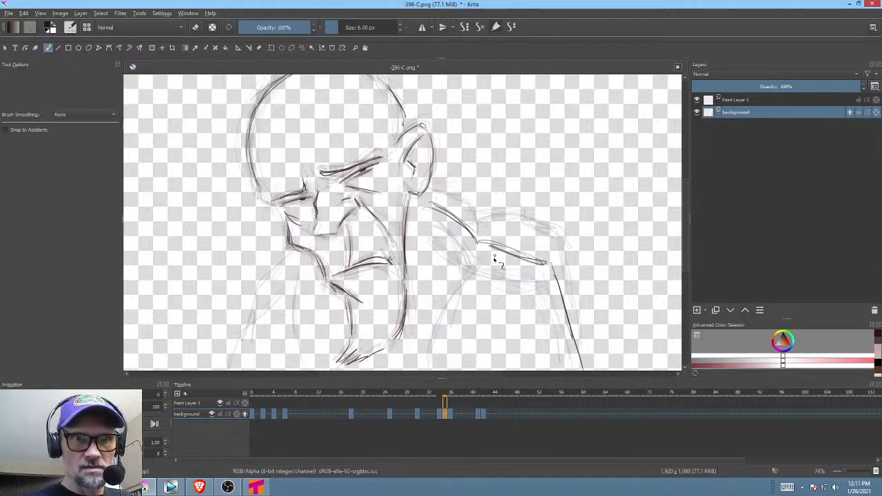
Draw the inner arm line running down from beneath the rear shoulder at frame 34, checking against the neighbouring drawings.
{"action": "key", "text": "Right"}
{"action": "key", "text": "Left"}
{"action": "key", "text": "Left"}
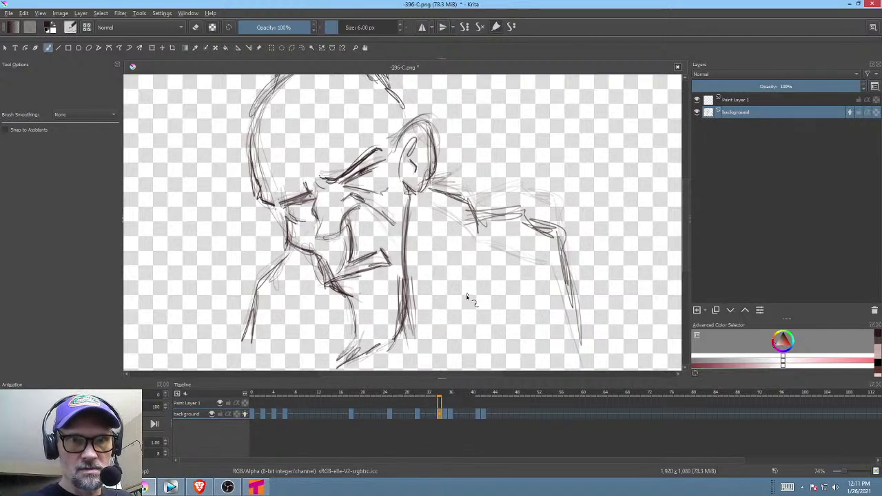
{"action": "key", "text": "Left"}
{"action": "key", "text": "Left"}
{"action": "key", "text": "Left"}
{"action": "key", "text": "Left"}
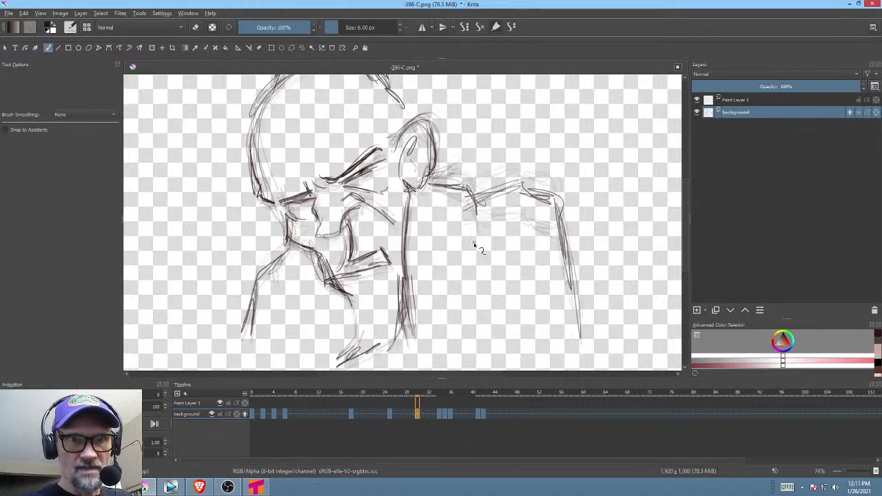
{"action": "key", "text": "Right"}
{"action": "key", "text": "Right"}
{"action": "key", "text": "Right"}
{"action": "key", "text": "Right"}
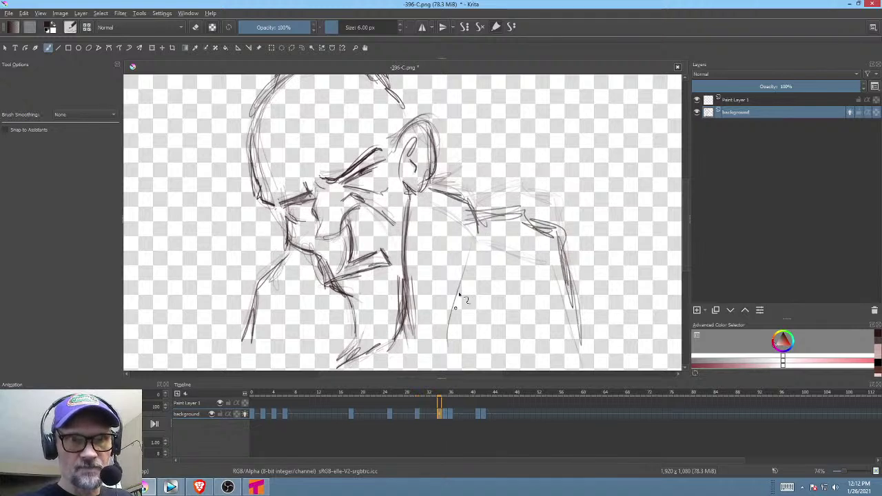
Draw the rear inner arm line at frame 35, from the shoulder line down, between its positions in frames 34 and 36.
{"action": "key", "text": "Right"}
{"action": "key", "text": "Right"}
{"action": "key", "text": "Left"}
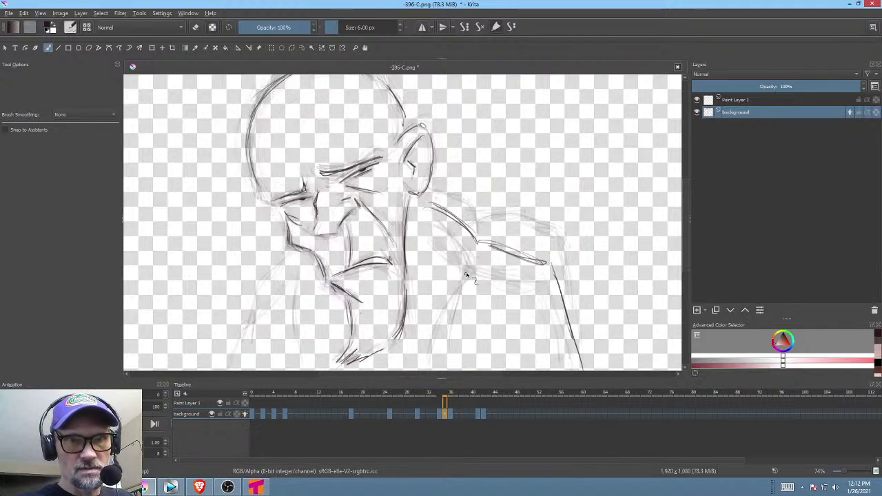
{"action": "mouse_move", "coordinate": [475, 251]}
{"action": "left_mouse_down"}
{"action": "mouse_move", "coordinate": [435, 360]}
{"action": "mouse_move", "coordinate": [446, 345]}
{"action": "left_mouse_up"}
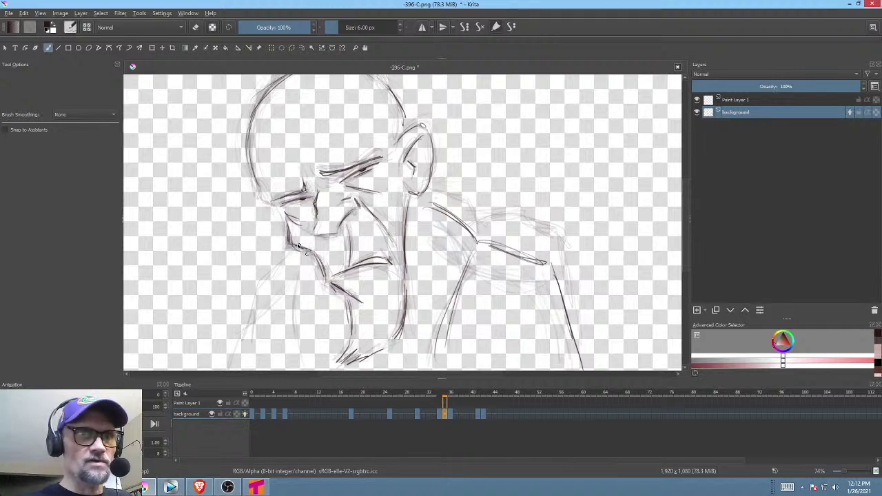
Sketch the near-vertical chest line below the front of the mouth at frame 34, using frame 36 as reference.
{"action": "key", "text": "Left"}
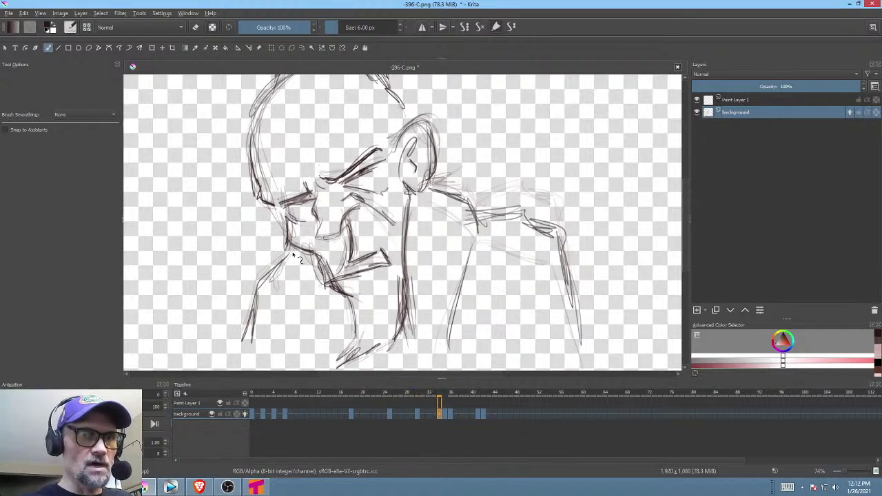
{"action": "key", "text": "Right"}
{"action": "key", "text": "Right"}
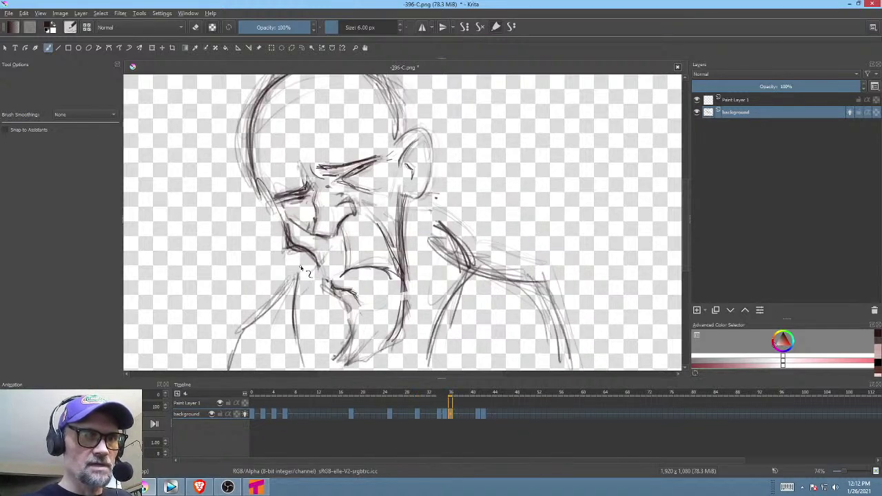
{"action": "key", "text": "Left"}
{"action": "key", "text": "Left"}
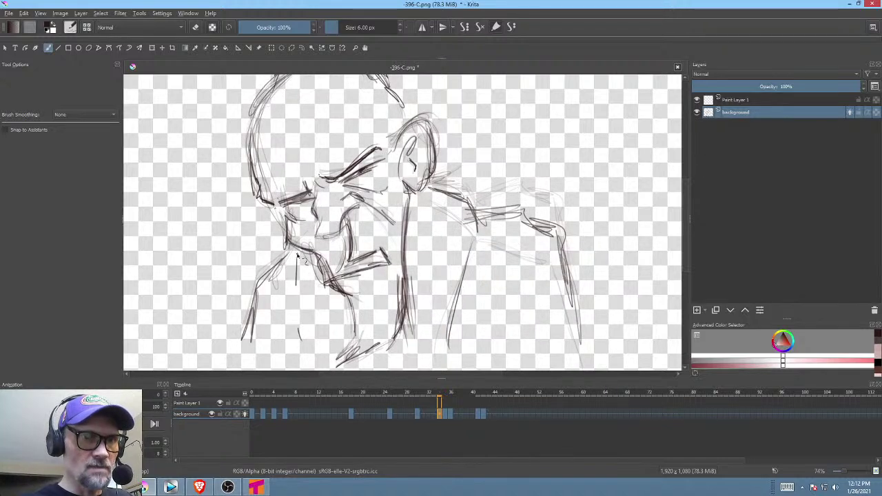
Draw the front chest line and the sloping front shoulder and upper arm contour at frame 35.
{"action": "key", "text": "Right"}
{"action": "key", "text": "Right"}
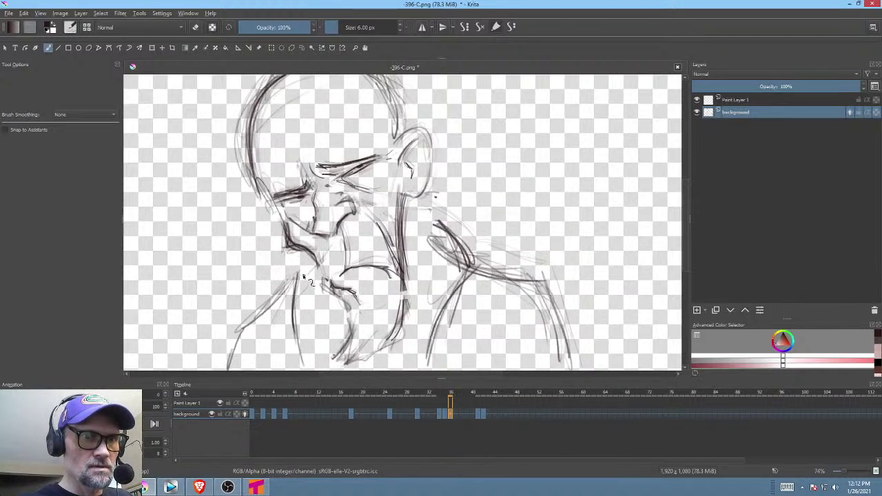
{"action": "key", "text": "Left"}
{"action": "left_click_drag", "start_coordinate": [298, 262], "coordinate": [300, 346]}
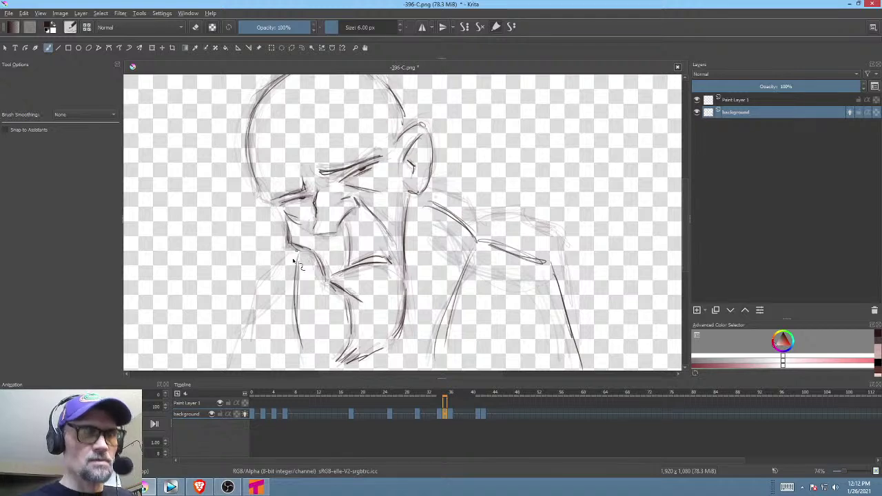
{"action": "mouse_move", "coordinate": [294, 267]}
{"action": "left_mouse_down"}
{"action": "mouse_move", "coordinate": [253, 311]}
{"action": "mouse_move", "coordinate": [242, 356]}
{"action": "left_mouse_up"}
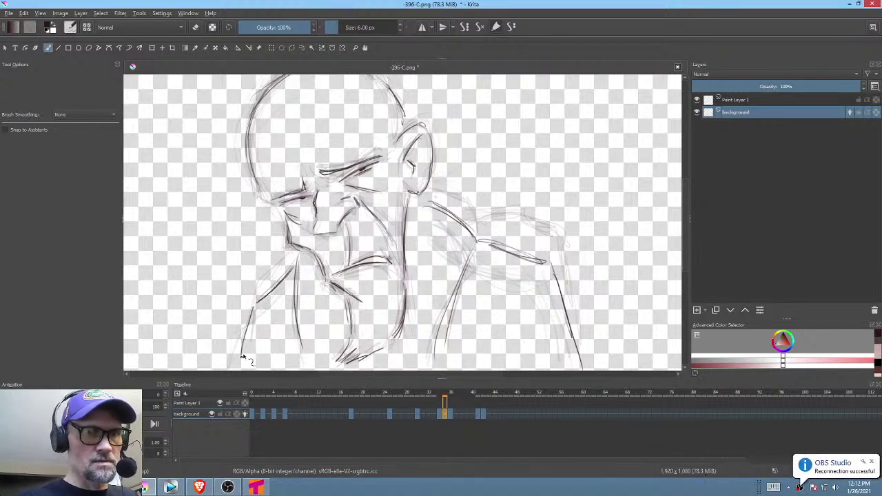
{"action": "left_click_drag", "start_coordinate": [250, 317], "coordinate": [241, 357]}
Draw the outer curve around the top of the skull at frame 35 on a rotated canvas, matching frames 34 and 36.
{"action": "left_click_drag", "start_coordinate": [521, 257], "coordinate": [564, 295]}
{"action": "left_click_drag", "start_coordinate": [522, 221], "coordinate": [479, 267]}
{"action": "left_click_drag", "start_coordinate": [444, 211], "coordinate": [436, 147]}
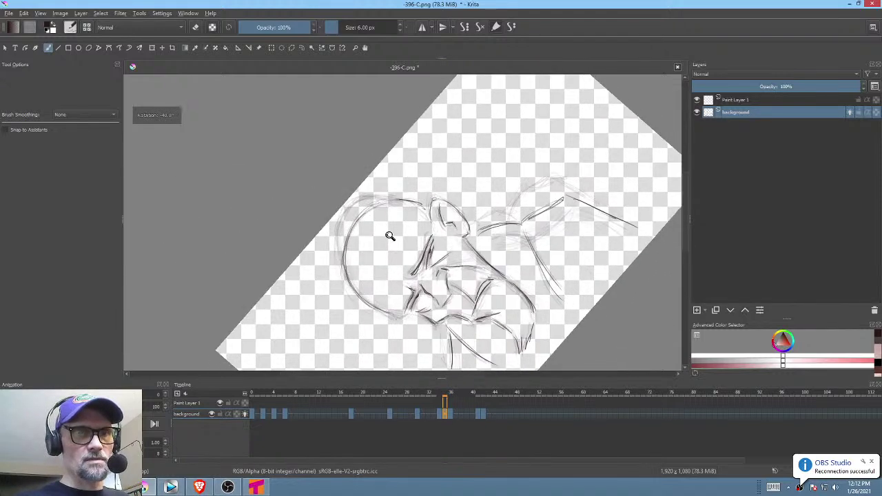
{"action": "left_click_drag", "start_coordinate": [390, 237], "coordinate": [423, 180]}
{"action": "key", "text": "Left"}
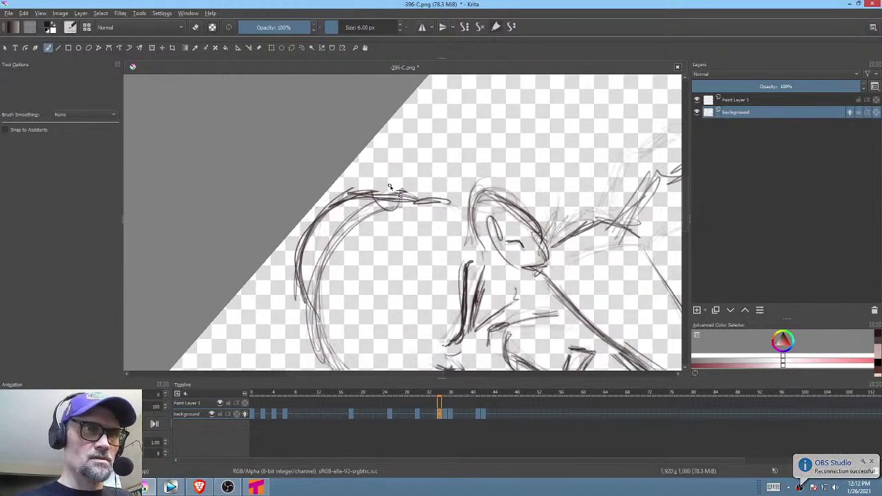
{"action": "key", "text": "Right"}
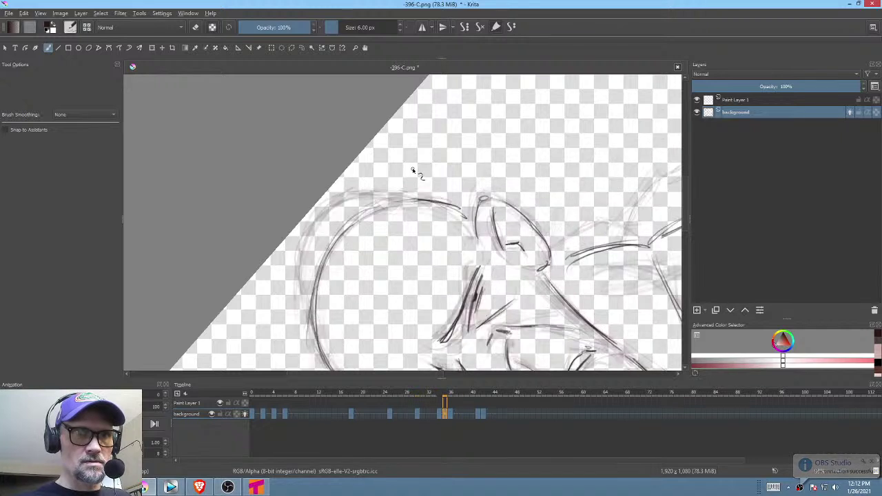
{"action": "mouse_move", "coordinate": [397, 180]}
{"action": "left_mouse_down"}
{"action": "mouse_move", "coordinate": [394, 197]}
{"action": "mouse_move", "coordinate": [373, 193]}
{"action": "mouse_move", "coordinate": [332, 213]}
{"action": "mouse_move", "coordinate": [306, 247]}
{"action": "mouse_move", "coordinate": [302, 303]}
{"action": "mouse_move", "coordinate": [352, 207]}
{"action": "mouse_move", "coordinate": [419, 192]}
{"action": "left_mouse_up"}
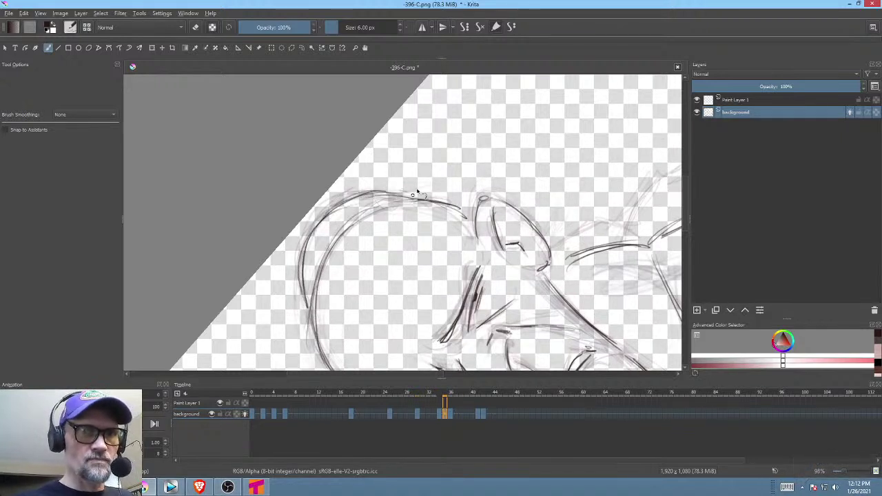
{"action": "key", "text": "Left"}
{"action": "key", "text": "Right"}
{"action": "key", "text": "Right"}
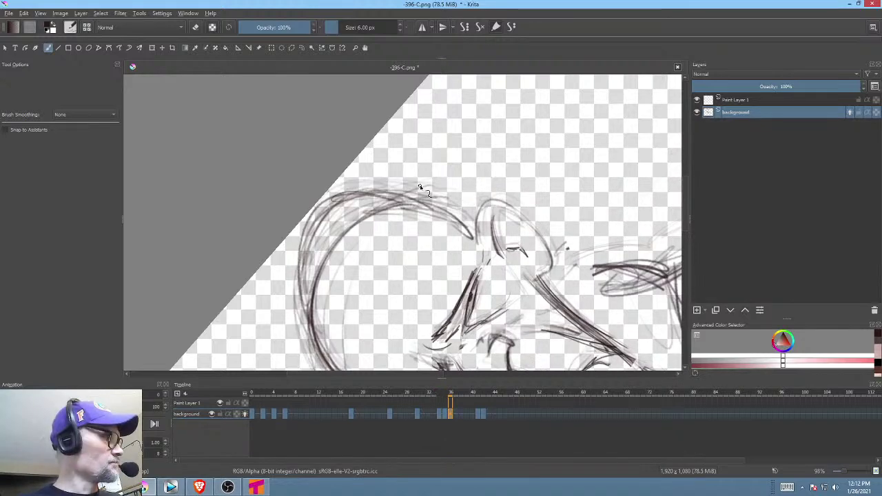
Restore the upright canvas view and play the animation, replaying it from frame 0 to examine the opening motion.
{"action": "key", "text": "5"}
{"action": "left_click_drag", "start_coordinate": [472, 240], "coordinate": [479, 173]}
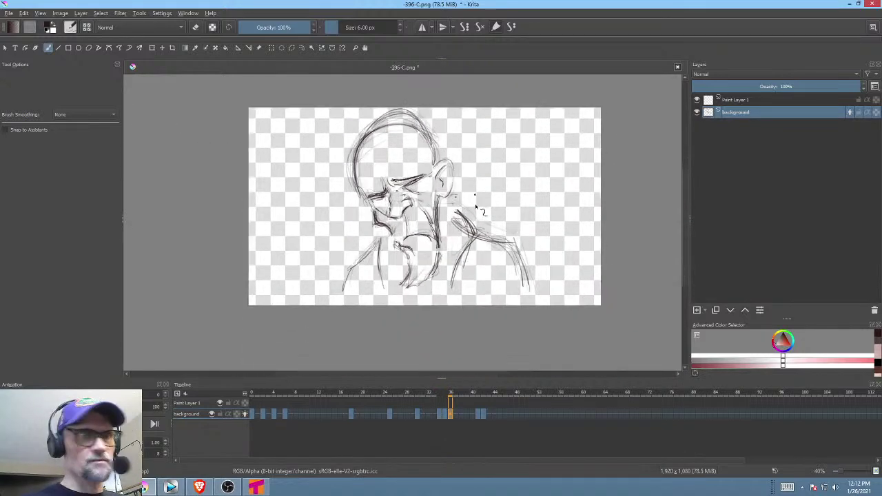
{"action": "key", "text": "space"}
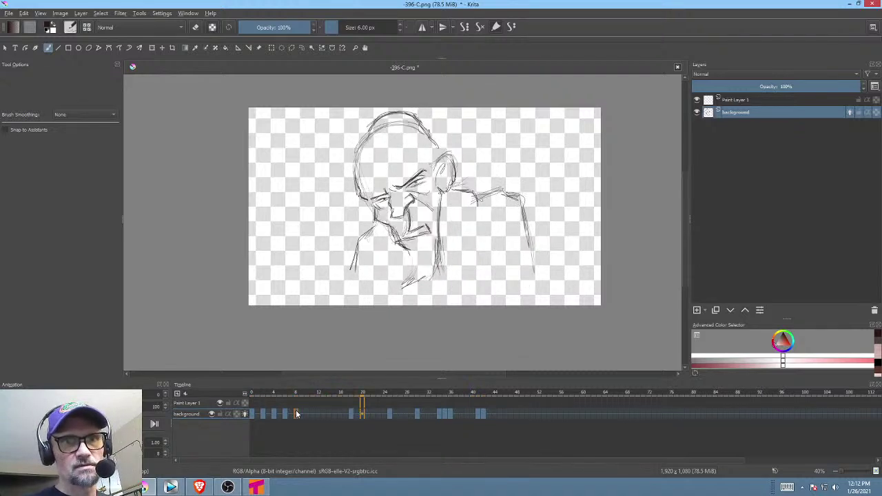
{"action": "left_click", "coordinate": [295, 412]}
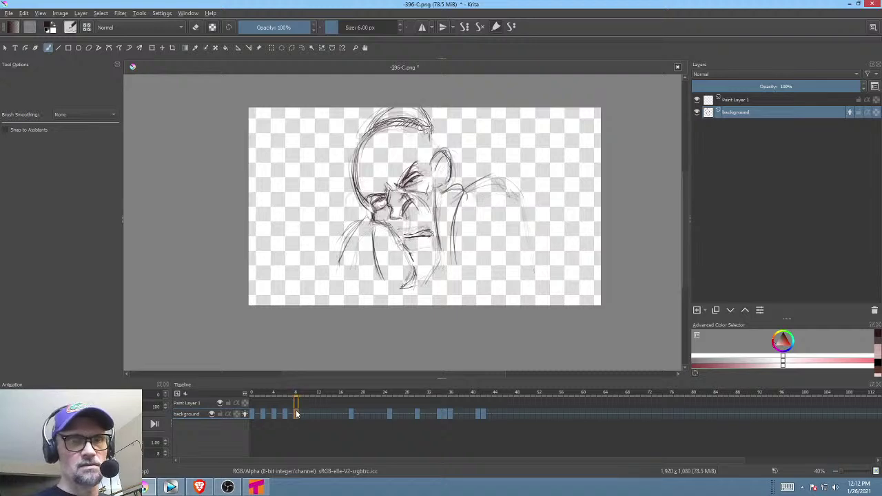
{"action": "left_click_drag", "start_coordinate": [451, 225], "coordinate": [441, 261]}
{"action": "scroll", "coordinate": [433, 244], "scroll_direction": "up", "scroll_amount": 3}
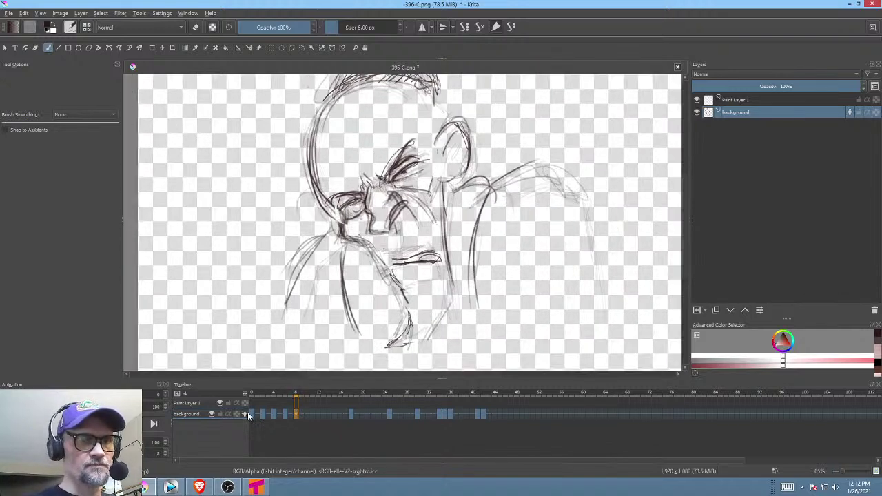
{"action": "left_click", "coordinate": [253, 409]}
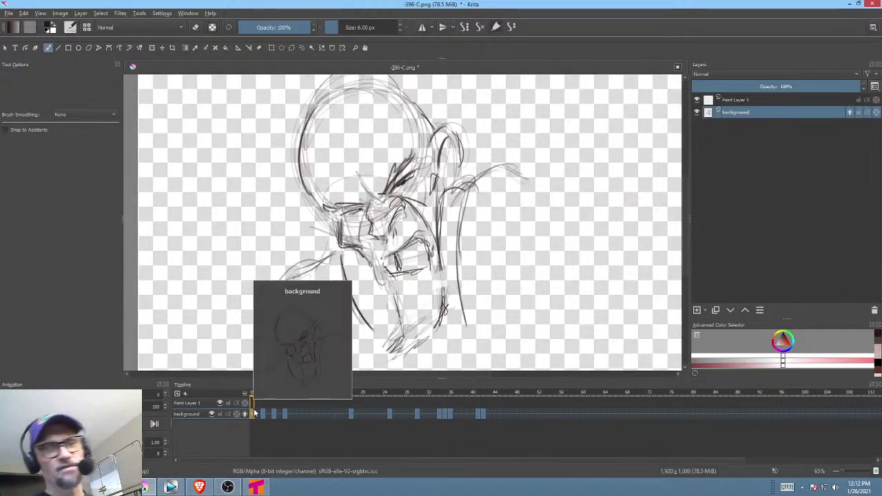
{"action": "key", "text": "space"}
{"action": "key", "text": "space"}
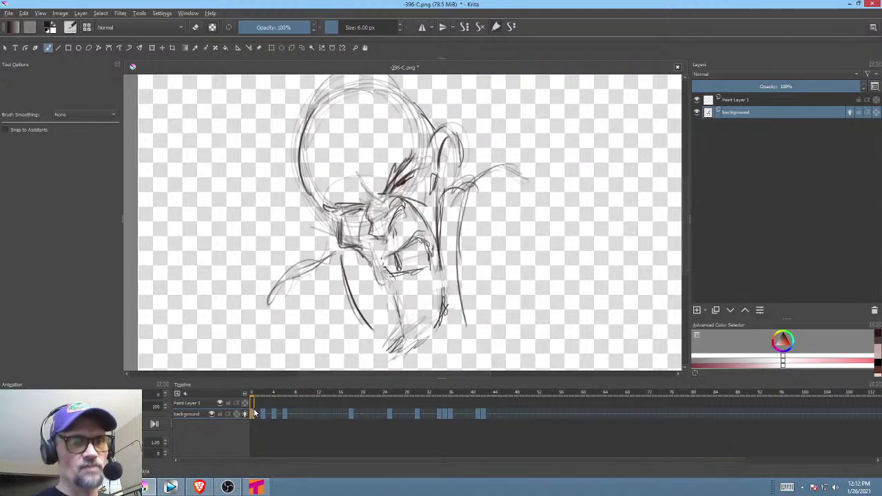
{"action": "key", "text": "space"}
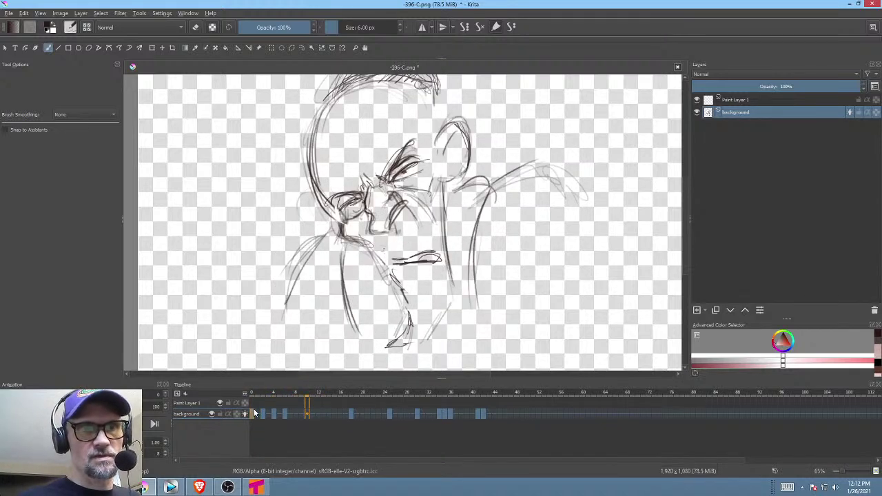
{"action": "key", "text": "space"}
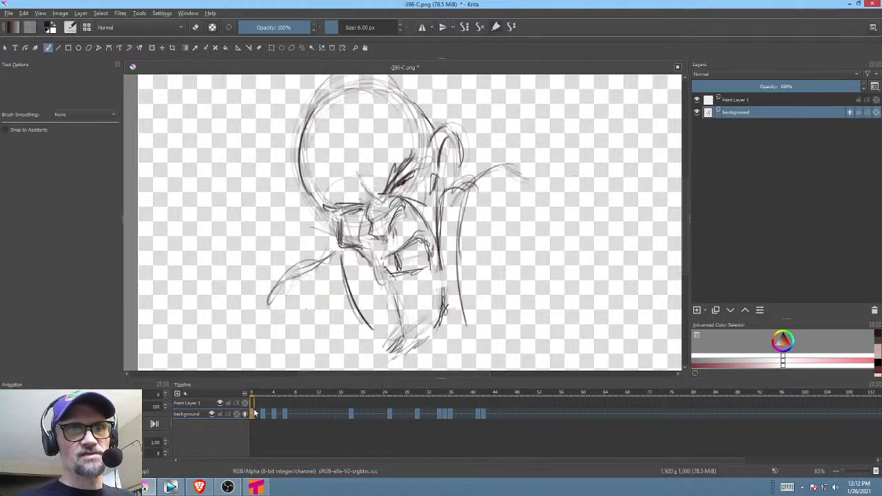
Scrub through the held pose after frame 8 and move the background keyframe from frame 18 to frame 12.
{"action": "left_click", "coordinate": [301, 393]}
{"action": "mouse_move", "coordinate": [325, 396]}
{"action": "left_mouse_down"}
{"action": "mouse_move", "coordinate": [364, 396]}
{"action": "mouse_move", "coordinate": [308, 398]}
{"action": "mouse_move", "coordinate": [357, 408]}
{"action": "mouse_move", "coordinate": [289, 429]}
{"action": "mouse_move", "coordinate": [360, 424]}
{"action": "mouse_move", "coordinate": [273, 431]}
{"action": "mouse_move", "coordinate": [447, 439]}
{"action": "mouse_move", "coordinate": [260, 434]}
{"action": "mouse_move", "coordinate": [294, 438]}
{"action": "left_mouse_up"}
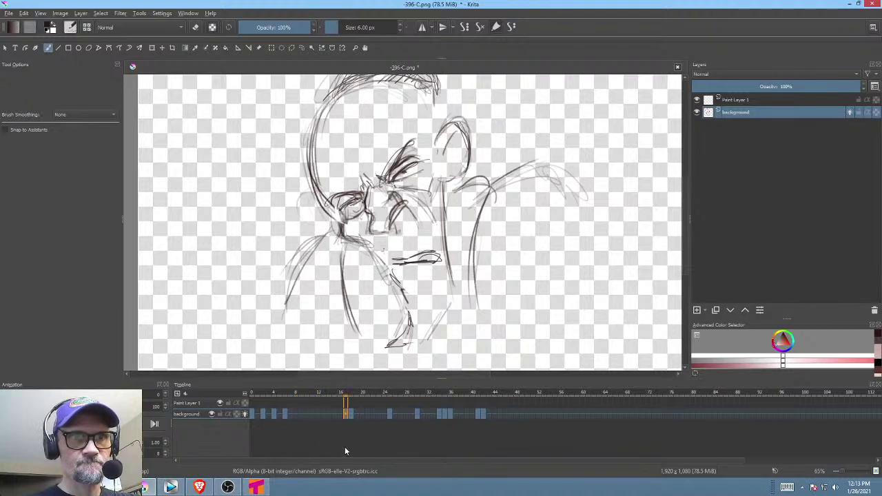
{"action": "mouse_move", "coordinate": [345, 452]}
{"action": "left_mouse_down"}
{"action": "mouse_move", "coordinate": [358, 453]}
{"action": "mouse_move", "coordinate": [319, 414]}
{"action": "left_mouse_up"}
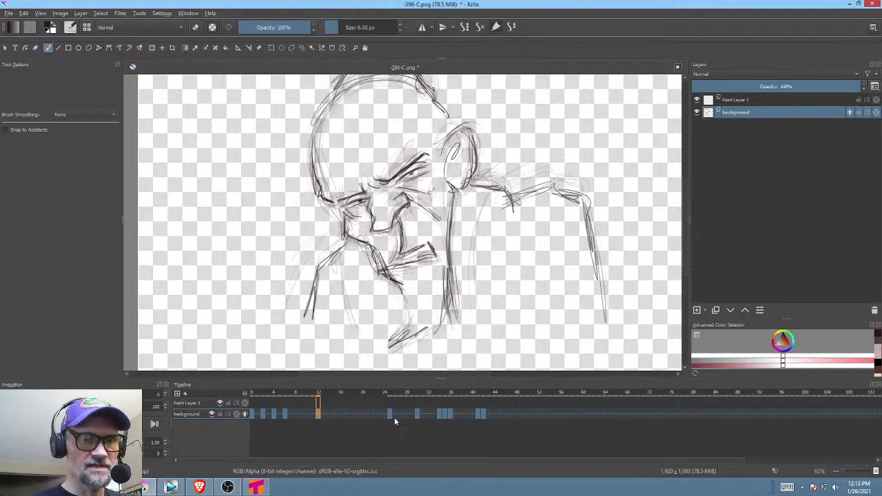
Move the background keyframes at frames 25 and 30 to frames 13 and 18, and replay the animation from the start.
{"action": "left_click_drag", "start_coordinate": [388, 414], "coordinate": [324, 413]}
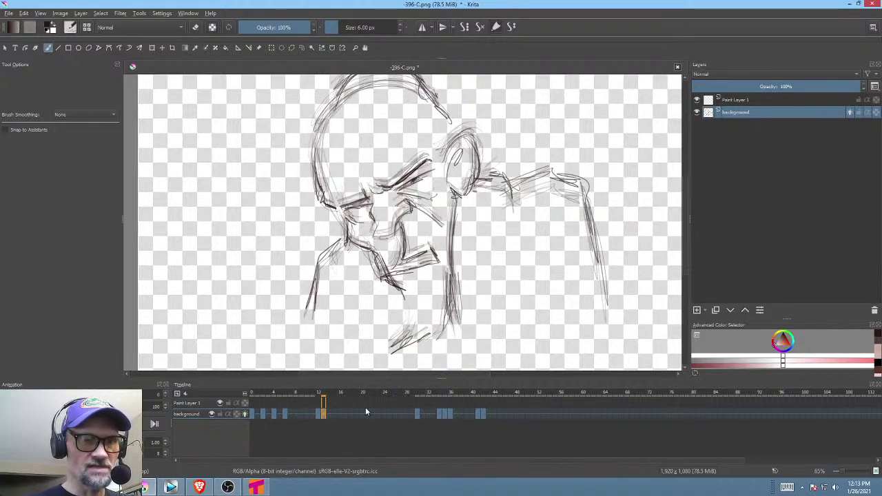
{"action": "left_click_drag", "start_coordinate": [418, 414], "coordinate": [351, 416]}
{"action": "left_click", "coordinate": [285, 413]}
{"action": "key", "text": "space"}
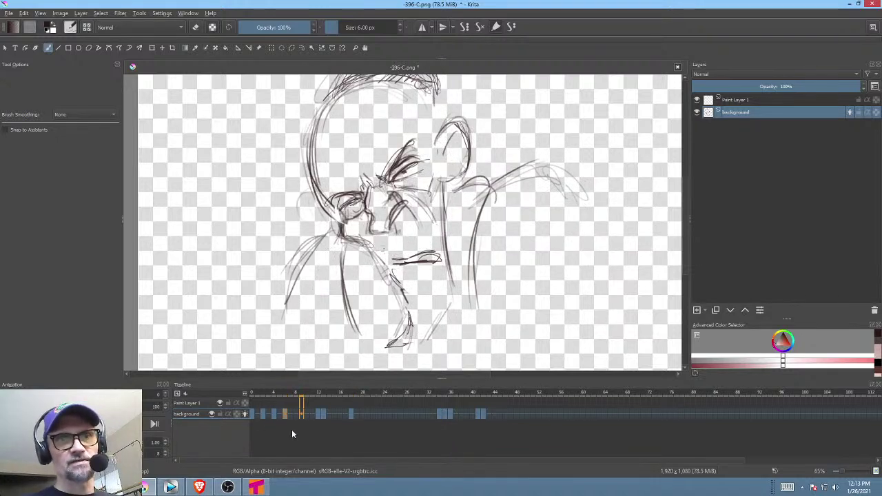
{"action": "key", "text": "space"}
{"action": "key", "text": "space"}
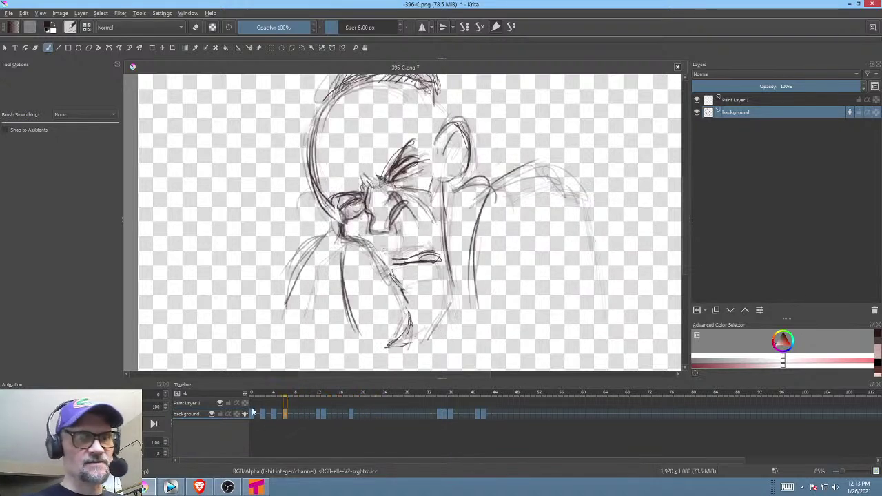
{"action": "key", "text": "space"}
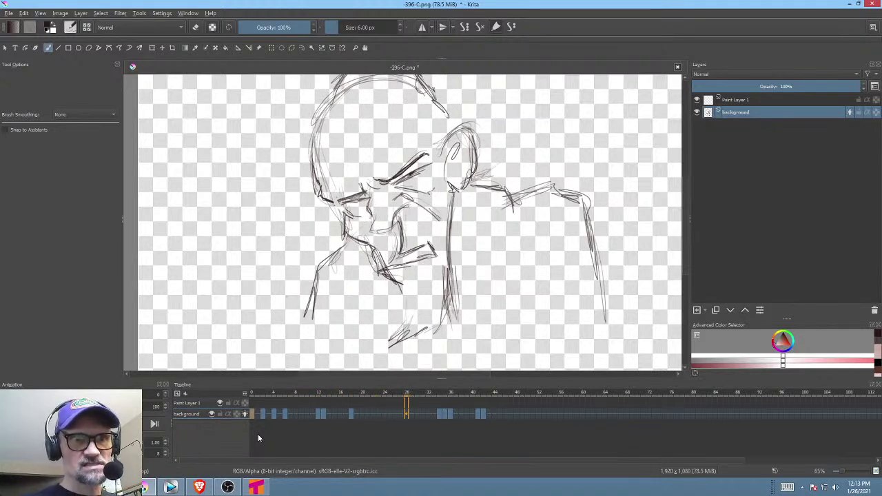
Shift all background keyframes from frame 34 onward nine frames earlier to start at frame 25, and compare them with frame 18.
{"action": "left_click", "coordinate": [444, 414]}
{"action": "left_click", "coordinate": [391, 413]}
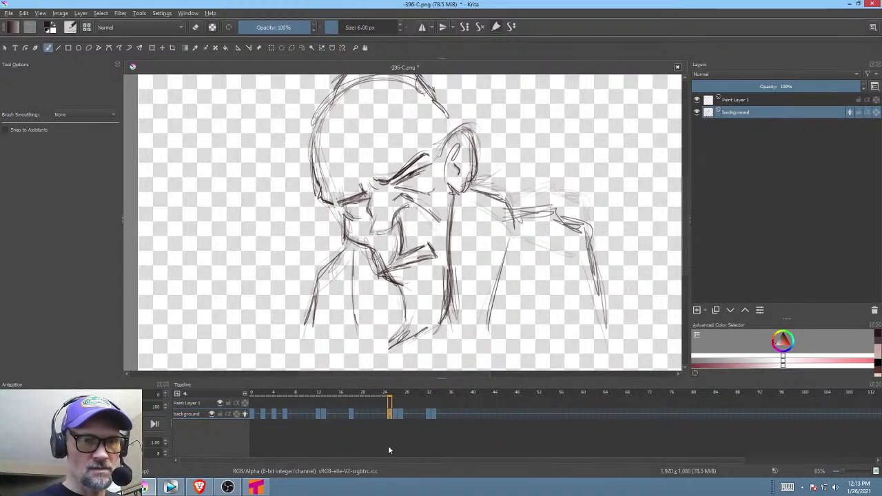
{"action": "left_click", "coordinate": [352, 414]}
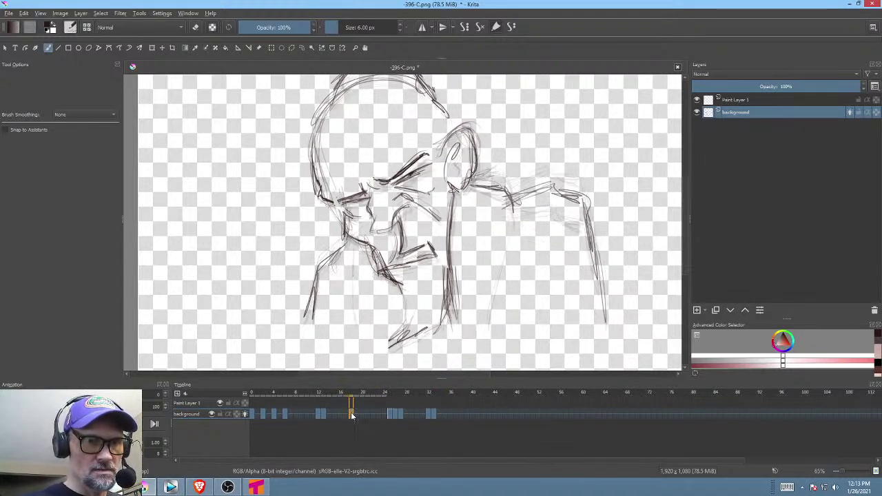
{"action": "left_click", "coordinate": [389, 414]}
{"action": "left_click", "coordinate": [494, 402]}
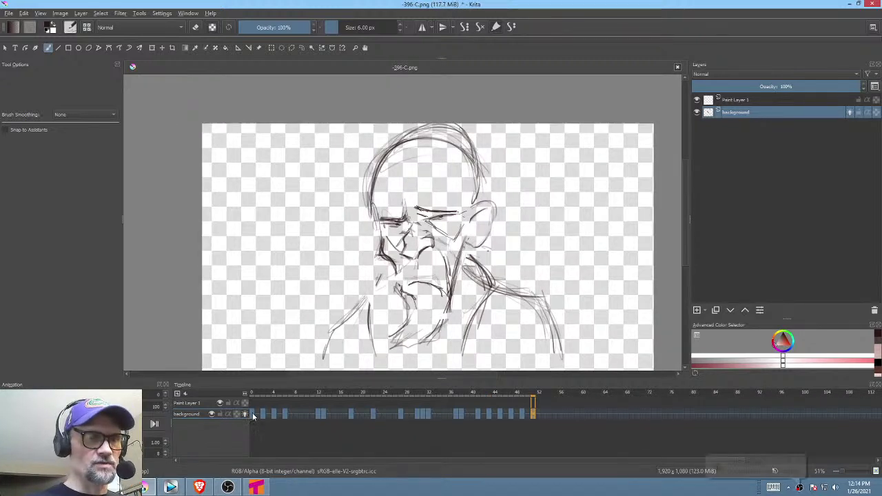
Scrub from frame 0 to frame 41 and back to the pose around frame 17, dismissing the OBS notification.
{"action": "left_click", "coordinate": [246, 415]}
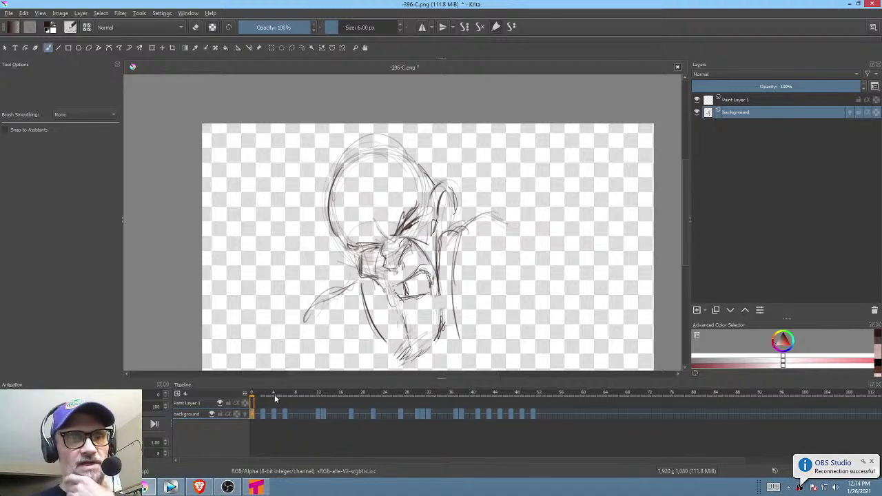
{"action": "mouse_move", "coordinate": [274, 395]}
{"action": "left_mouse_down"}
{"action": "mouse_move", "coordinate": [466, 412]}
{"action": "mouse_move", "coordinate": [249, 425]}
{"action": "mouse_move", "coordinate": [482, 416]}
{"action": "left_mouse_up"}
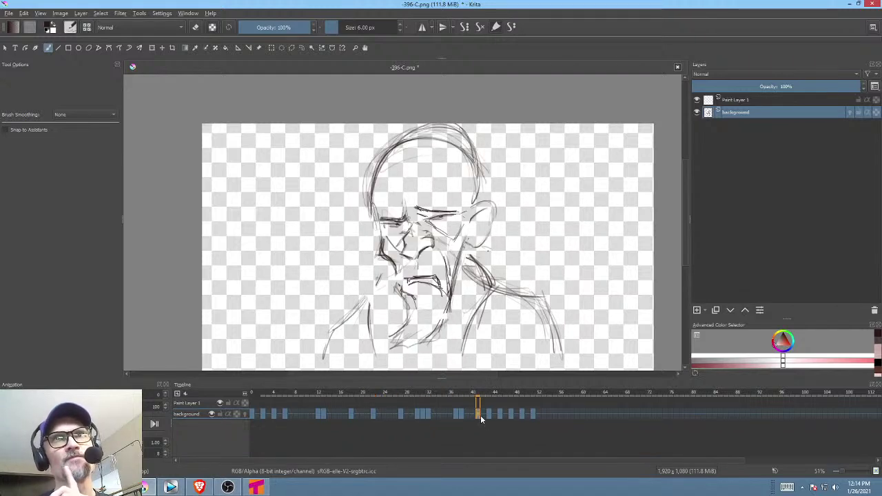
{"action": "mouse_move", "coordinate": [480, 415]}
{"action": "left_mouse_down"}
{"action": "mouse_move", "coordinate": [252, 416]}
{"action": "mouse_move", "coordinate": [403, 412]}
{"action": "mouse_move", "coordinate": [346, 414]}
{"action": "mouse_move", "coordinate": [475, 425]}
{"action": "mouse_move", "coordinate": [401, 426]}
{"action": "mouse_move", "coordinate": [443, 430]}
{"action": "mouse_move", "coordinate": [423, 435]}
{"action": "mouse_move", "coordinate": [410, 428]}
{"action": "mouse_move", "coordinate": [437, 433]}
{"action": "mouse_move", "coordinate": [253, 428]}
{"action": "mouse_move", "coordinate": [334, 439]}
{"action": "mouse_move", "coordinate": [297, 439]}
{"action": "left_mouse_up"}
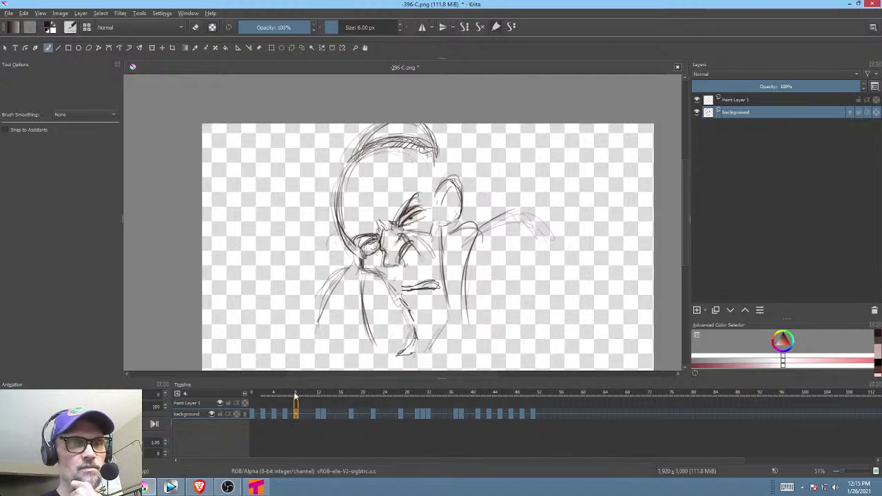
{"action": "mouse_move", "coordinate": [295, 397]}
{"action": "left_mouse_down"}
{"action": "mouse_move", "coordinate": [252, 405]}
{"action": "mouse_move", "coordinate": [330, 413]}
{"action": "left_mouse_up"}
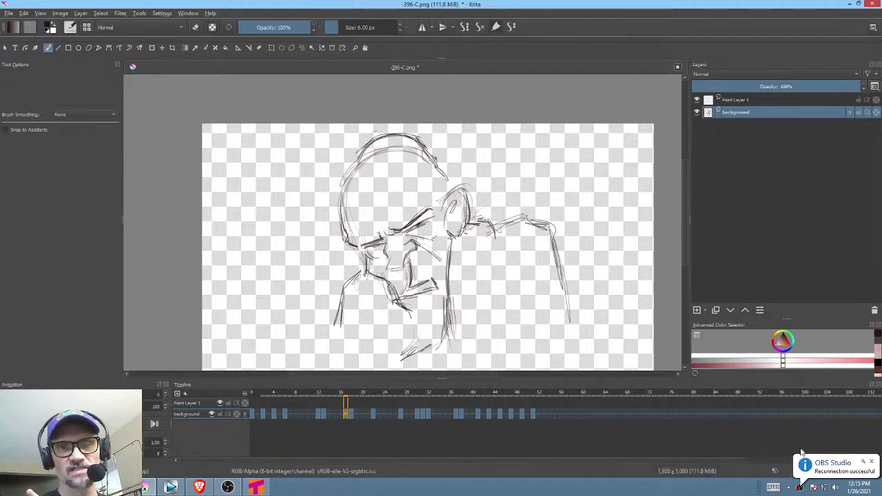
{"action": "left_click", "coordinate": [872, 461]}
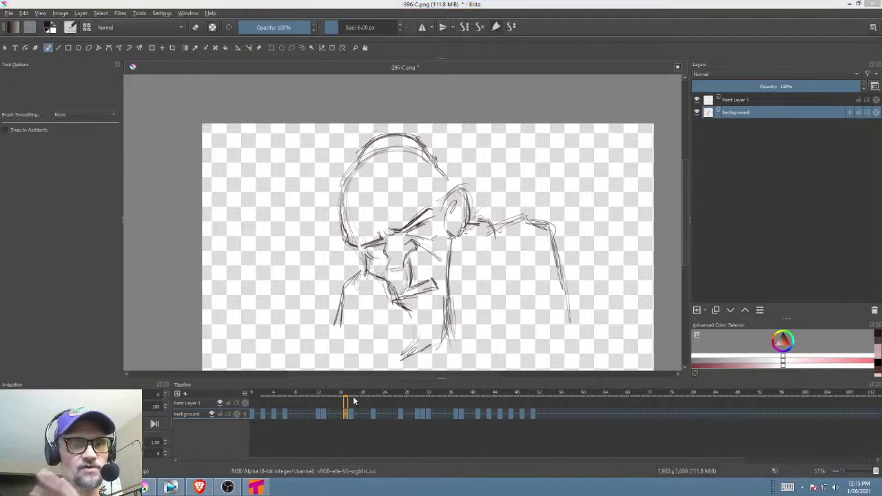
Scrub repeatedly through the opening poses between frames 0 and 8 to examine the head and mouth movement.
{"action": "mouse_move", "coordinate": [354, 398]}
{"action": "left_mouse_down"}
{"action": "mouse_move", "coordinate": [457, 408]}
{"action": "mouse_move", "coordinate": [471, 418]}
{"action": "mouse_move", "coordinate": [359, 417]}
{"action": "mouse_move", "coordinate": [472, 417]}
{"action": "mouse_move", "coordinate": [305, 406]}
{"action": "mouse_move", "coordinate": [341, 407]}
{"action": "mouse_move", "coordinate": [248, 413]}
{"action": "mouse_move", "coordinate": [294, 413]}
{"action": "mouse_move", "coordinate": [274, 419]}
{"action": "left_mouse_up"}
{"action": "left_click", "coordinate": [256, 414]}
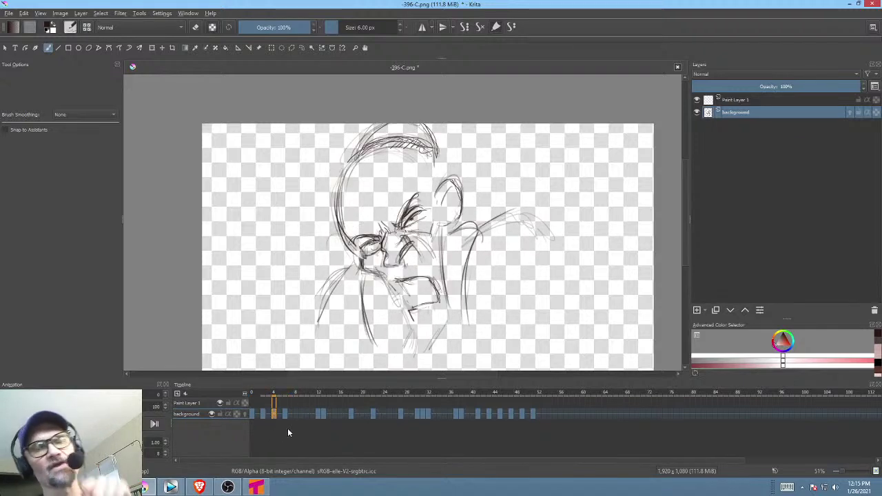
{"action": "left_click", "coordinate": [256, 395]}
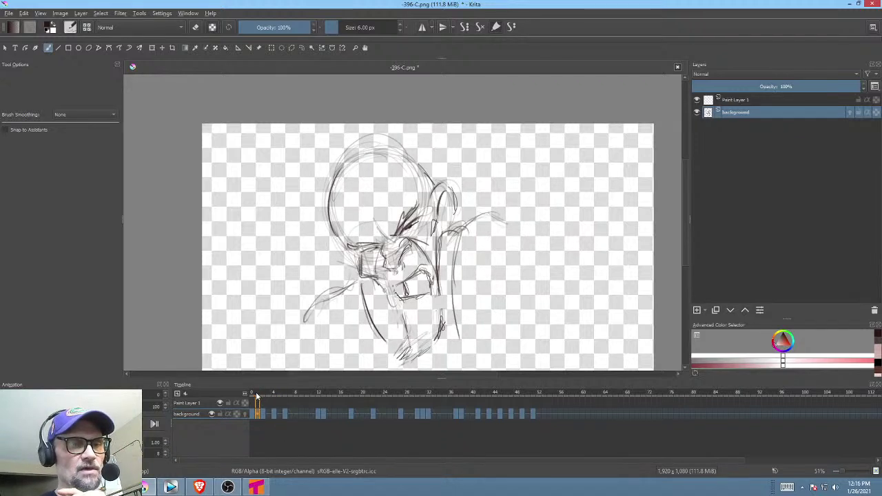
{"action": "mouse_move", "coordinate": [252, 395]}
{"action": "left_mouse_down"}
{"action": "mouse_move", "coordinate": [504, 396]}
{"action": "mouse_move", "coordinate": [254, 402]}
{"action": "mouse_move", "coordinate": [286, 408]}
{"action": "mouse_move", "coordinate": [275, 407]}
{"action": "left_mouse_up"}
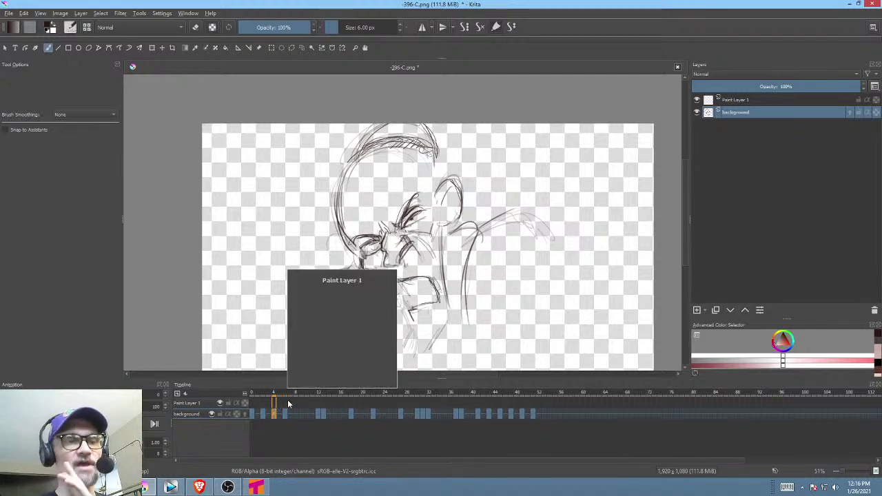
{"action": "mouse_move", "coordinate": [264, 390]}
{"action": "left_mouse_down"}
{"action": "mouse_move", "coordinate": [251, 394]}
{"action": "mouse_move", "coordinate": [321, 407]}
{"action": "mouse_move", "coordinate": [251, 411]}
{"action": "mouse_move", "coordinate": [412, 412]}
{"action": "mouse_move", "coordinate": [268, 411]}
{"action": "mouse_move", "coordinate": [295, 416]}
{"action": "left_mouse_up"}
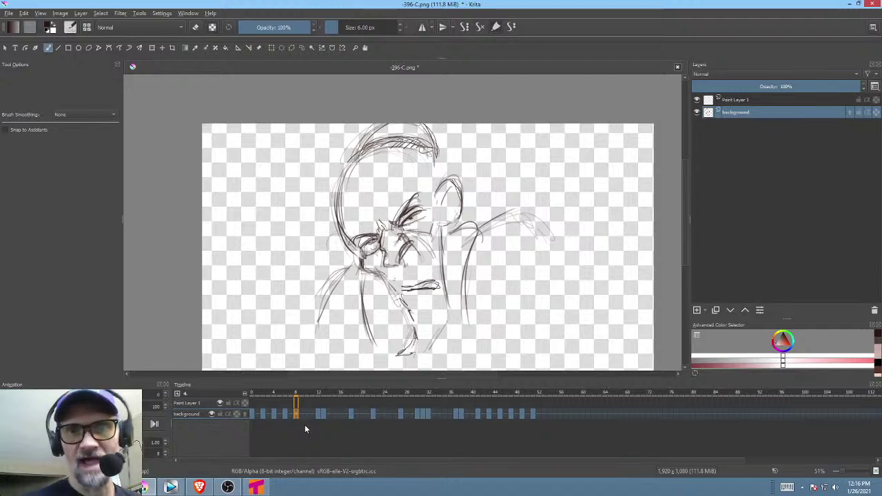
Enlarge the Advanced Color Selector area and scrub the animation from frame 8 to frame 18.
{"action": "left_click_drag", "start_coordinate": [790, 317], "coordinate": [791, 300]}
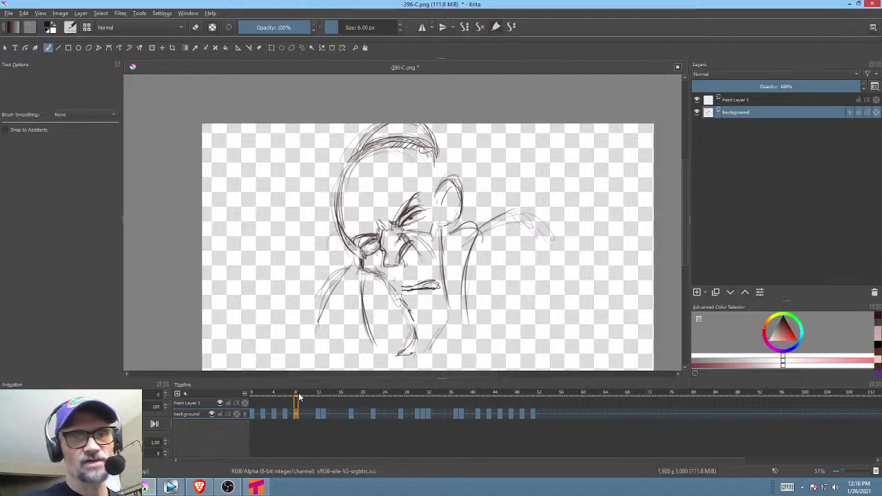
{"action": "mouse_move", "coordinate": [299, 393]}
{"action": "left_mouse_down"}
{"action": "mouse_move", "coordinate": [362, 400]}
{"action": "mouse_move", "coordinate": [297, 404]}
{"action": "mouse_move", "coordinate": [346, 405]}
{"action": "left_mouse_up"}
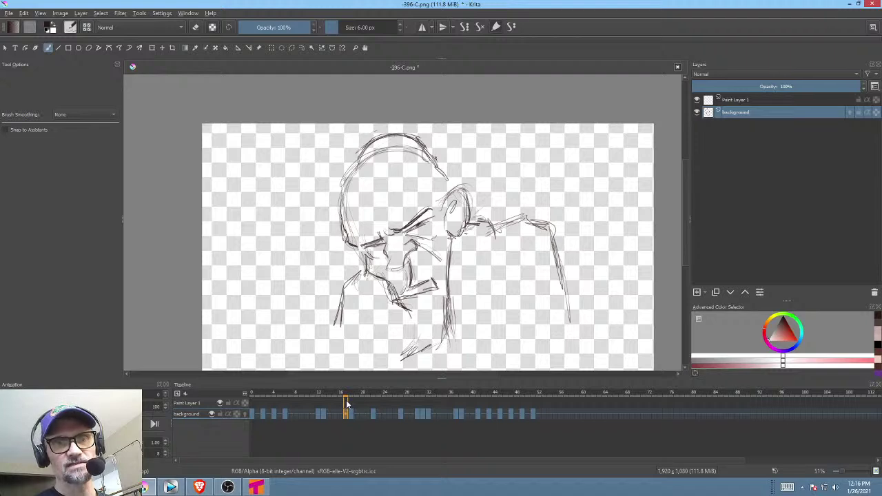
{"action": "mouse_move", "coordinate": [350, 400]}
{"action": "left_mouse_down"}
{"action": "mouse_move", "coordinate": [358, 399]}
{"action": "mouse_move", "coordinate": [258, 398]}
{"action": "mouse_move", "coordinate": [508, 398]}
{"action": "mouse_move", "coordinate": [351, 399]}
{"action": "left_mouse_up"}
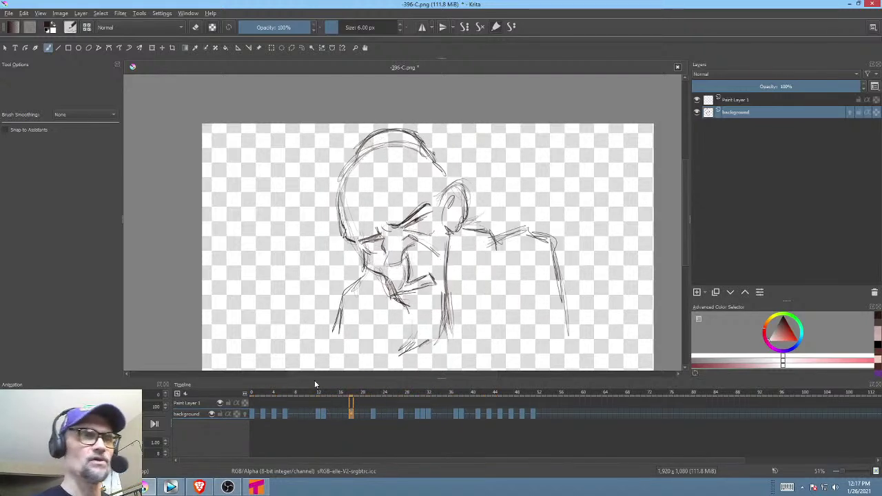
Save the document as a PNG with its alpha channel stored, together with a Krita file copy.
{"action": "left_click", "coordinate": [9, 13]}
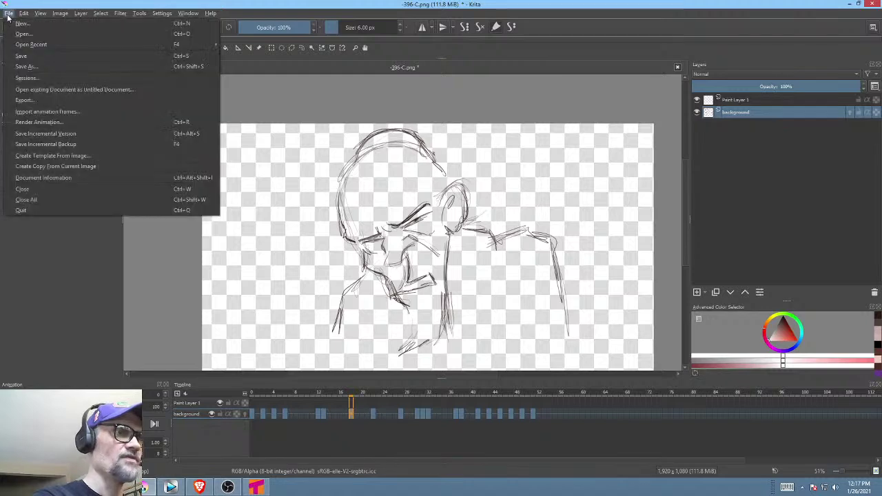
{"action": "left_click", "coordinate": [23, 55]}
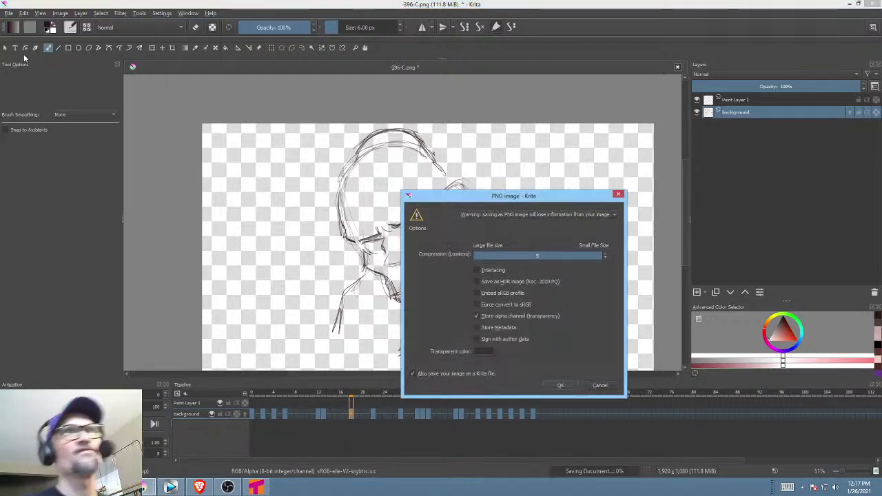
{"action": "left_click", "coordinate": [569, 386]}
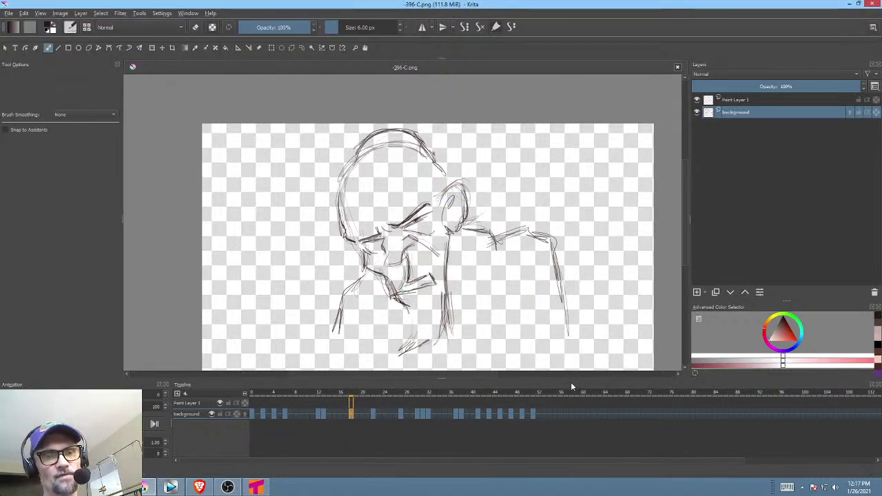